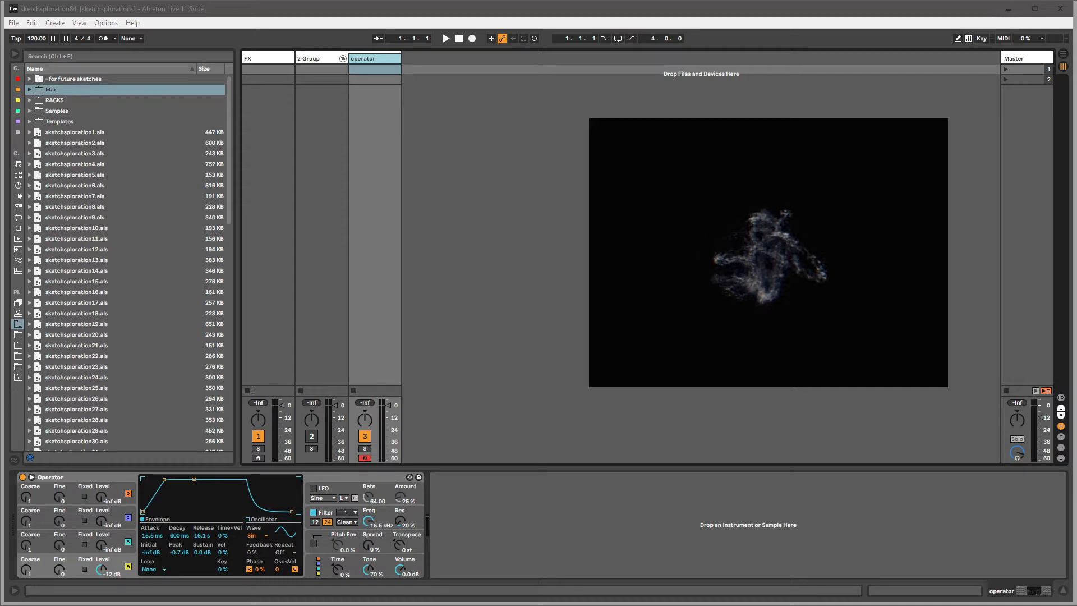
{"action": "left_click_drag", "start_coordinate": [878, 334], "coordinate": [891, 308]}
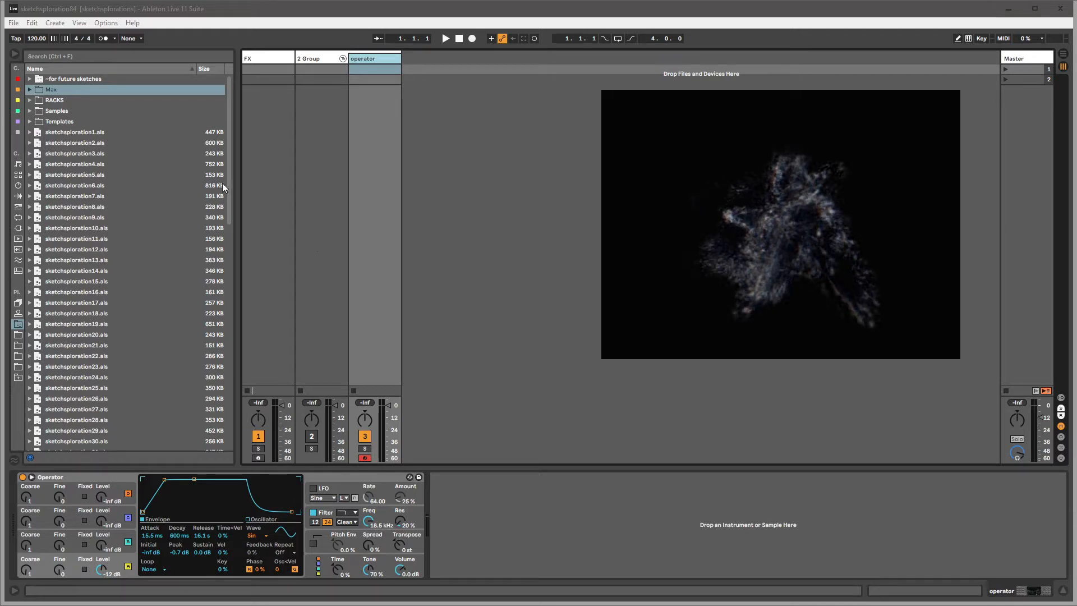
{"action": "left_click_drag", "start_coordinate": [228, 181], "coordinate": [228, 140]}
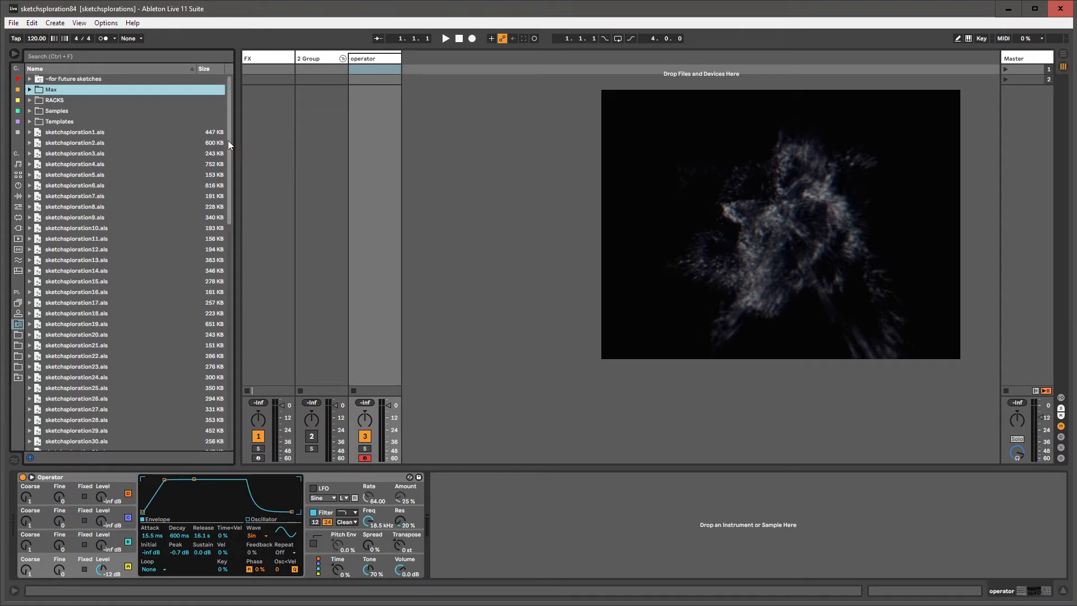
{"action": "left_click", "coordinate": [365, 59]}
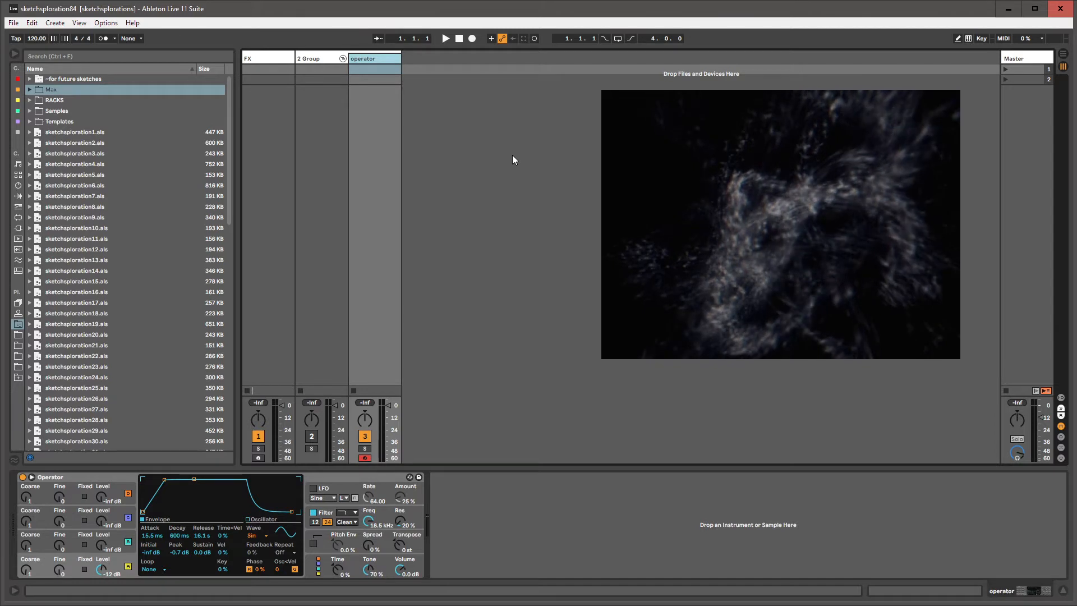
{"action": "left_click", "coordinate": [31, 90]}
{"action": "left_click", "coordinate": [30, 90]}
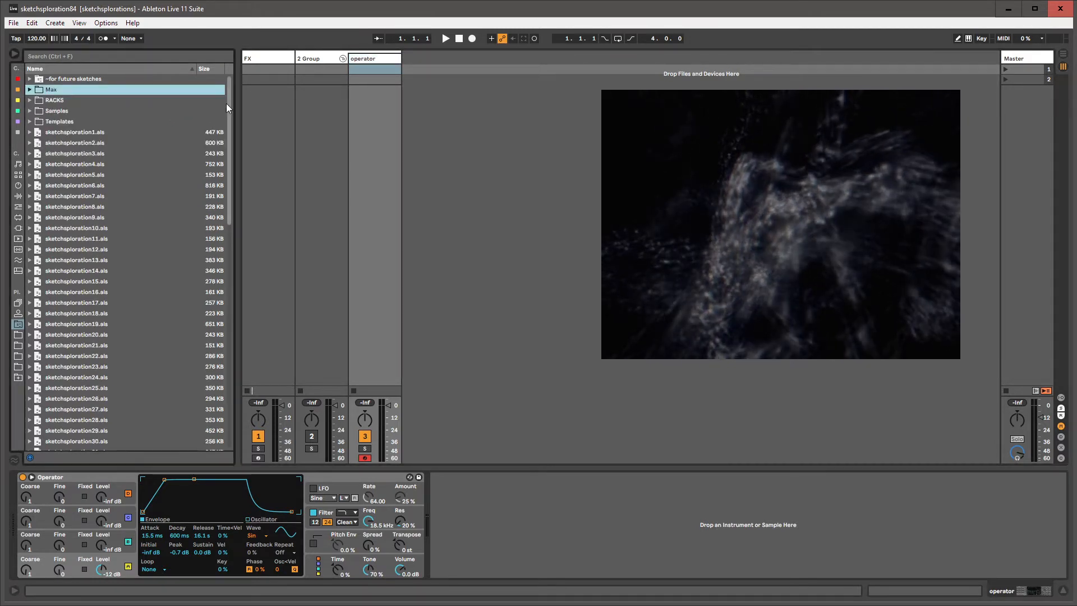
{"action": "mouse_move", "coordinate": [227, 104]}
{"action": "left_mouse_down"}
{"action": "mouse_move", "coordinate": [257, 328]}
{"action": "mouse_move", "coordinate": [234, 89]}
{"action": "left_mouse_up"}
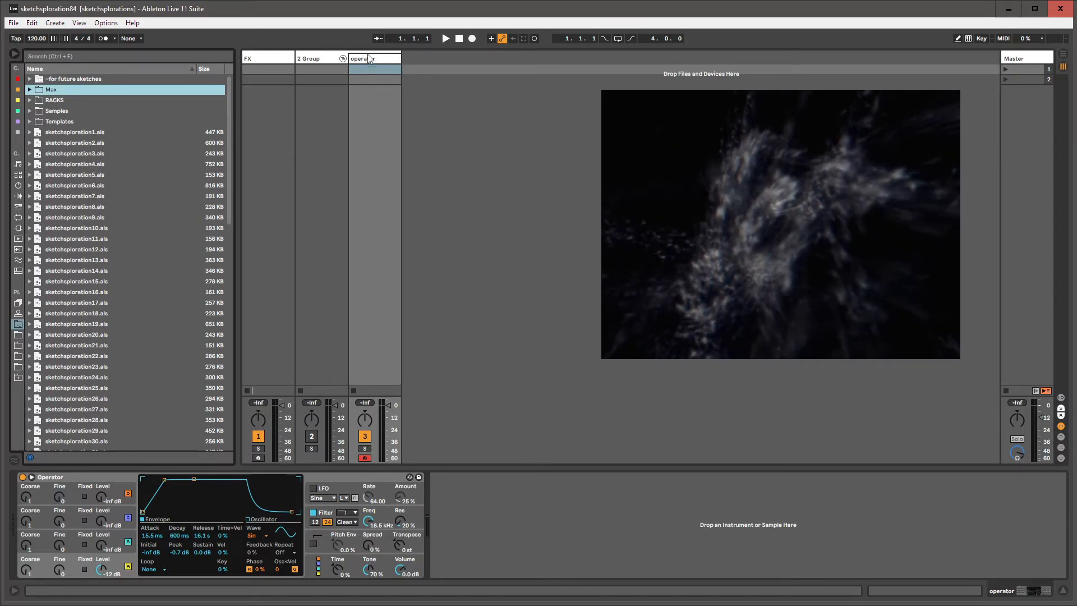
{"action": "left_click", "coordinate": [303, 60]}
{"action": "left_click", "coordinate": [291, 56]}
{"action": "left_click", "coordinate": [361, 58]}
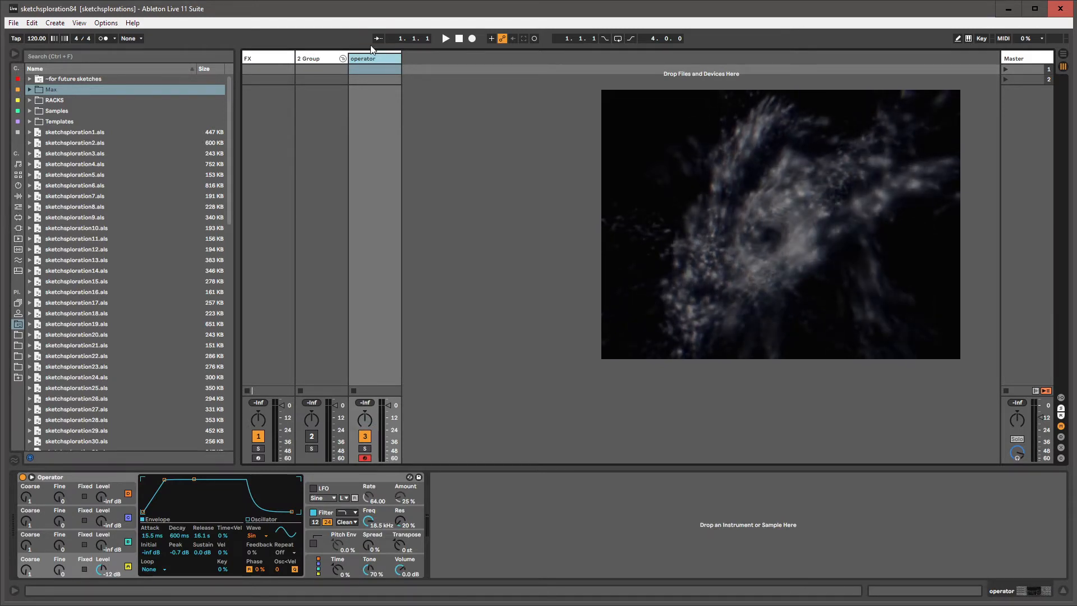
{"action": "left_click", "coordinate": [316, 59]}
{"action": "left_click", "coordinate": [285, 58]}
{"action": "left_click", "coordinate": [364, 59]}
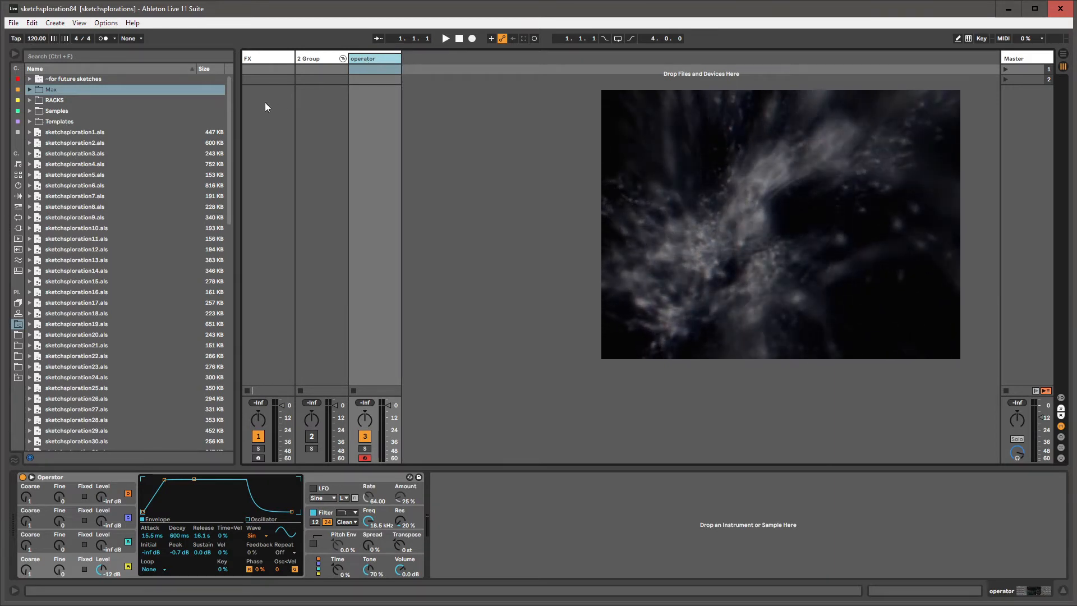
Record a MIDI clip in the first slot of the operator track and play it back as a loop.
{"action": "key", "text": "ctrl+e"}
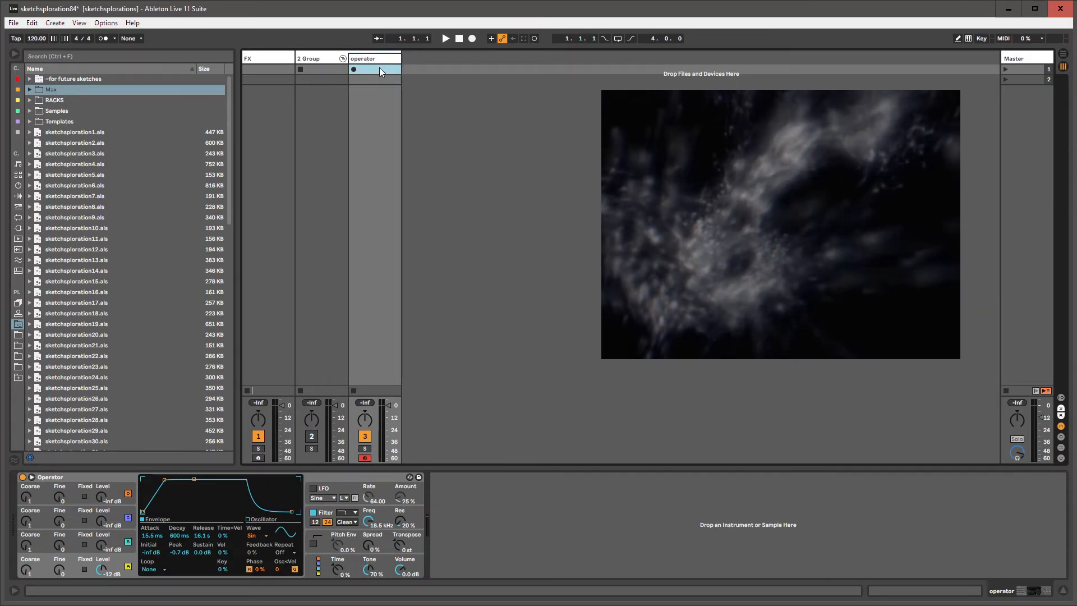
{"action": "left_click", "coordinate": [353, 69]}
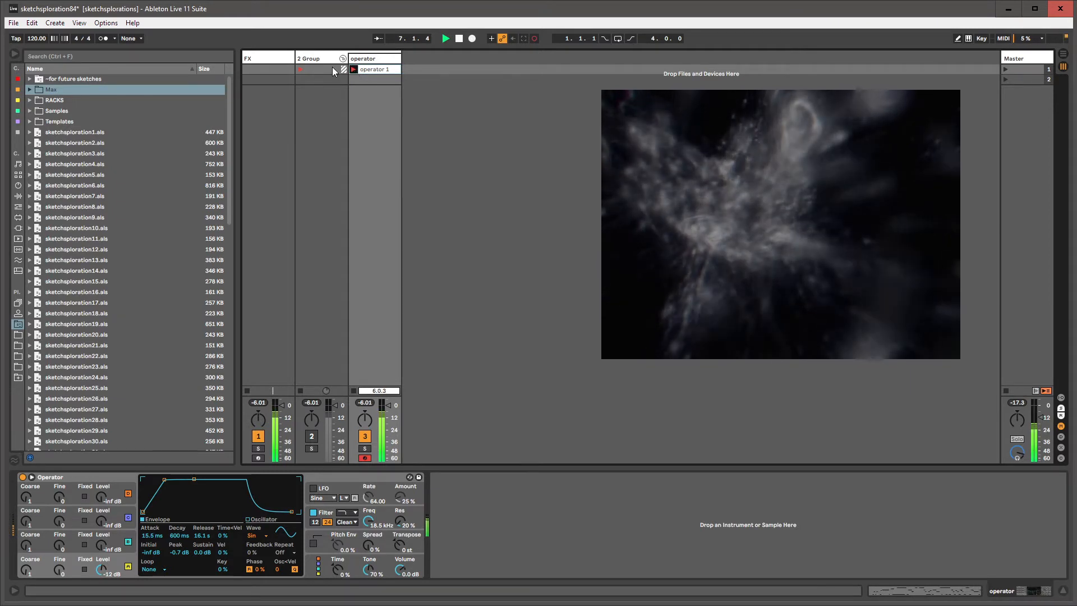
{"action": "left_click", "coordinate": [352, 69]}
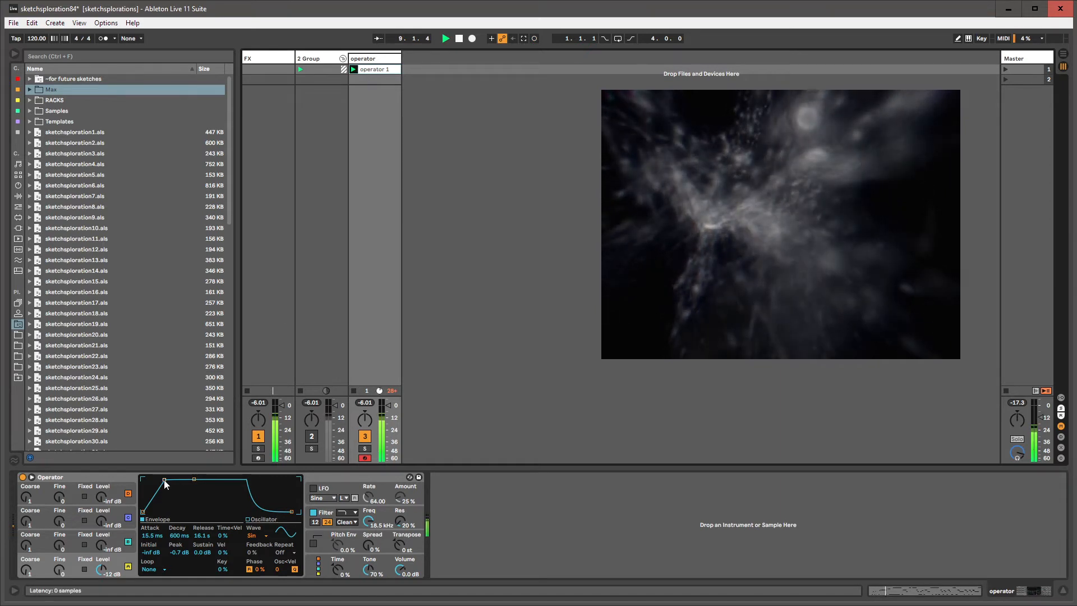
Shorten Operator's volume envelope to 0.13 ms attack, 10.9 ms decay and 15.7 ms release, with sustain at -inf dB.
{"action": "left_click_drag", "start_coordinate": [164, 481], "coordinate": [145, 479]}
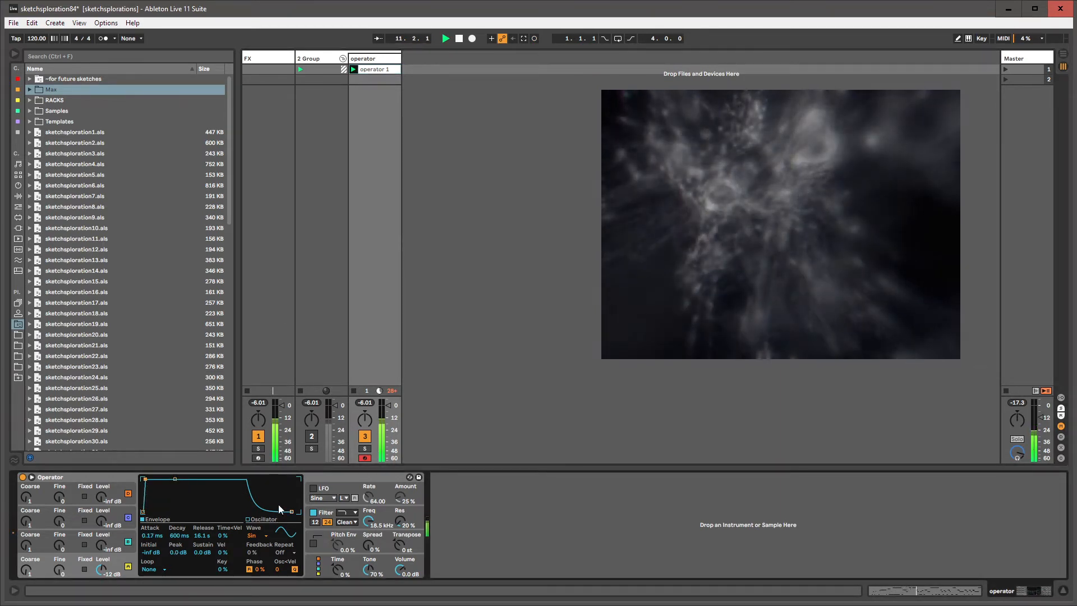
{"action": "left_click_drag", "start_coordinate": [292, 512], "coordinate": [260, 512]}
{"action": "left_click_drag", "start_coordinate": [176, 479], "coordinate": [143, 479]}
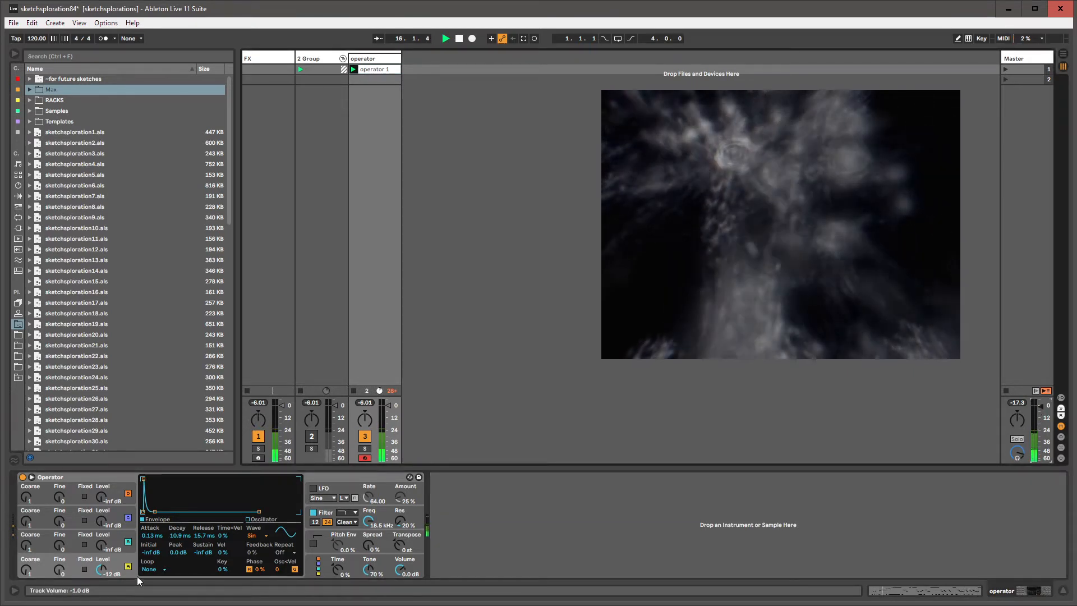
Raise the level of Operator's oscillator A to -6.7 dB and save the Live set.
{"action": "left_click_drag", "start_coordinate": [101, 570], "coordinate": [100, 554]}
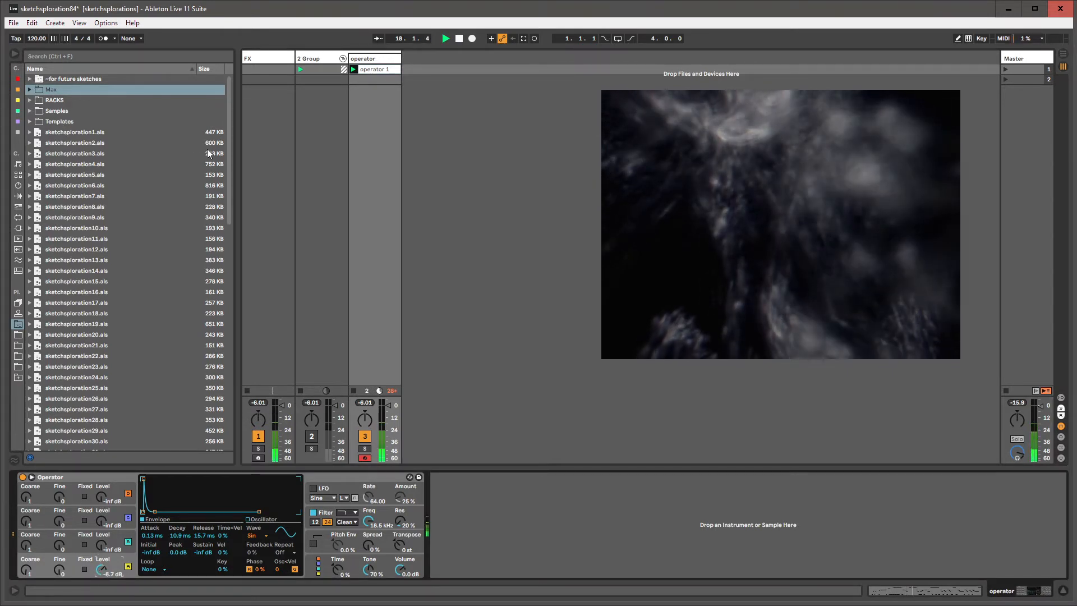
{"action": "key", "text": "ctrl+s"}
Move hypnochime.adg from the TONAL folder of ~for future sketches into RACKS > AUDIO SOUND GENERATORS > TONAL.
{"action": "left_click", "coordinate": [30, 100]}
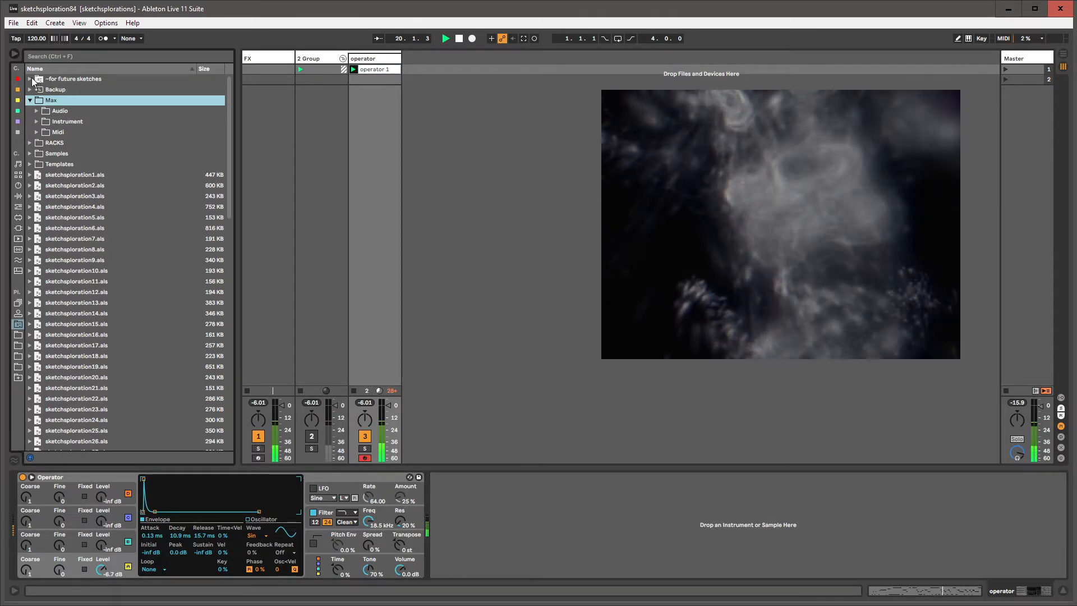
{"action": "left_click", "coordinate": [31, 79]}
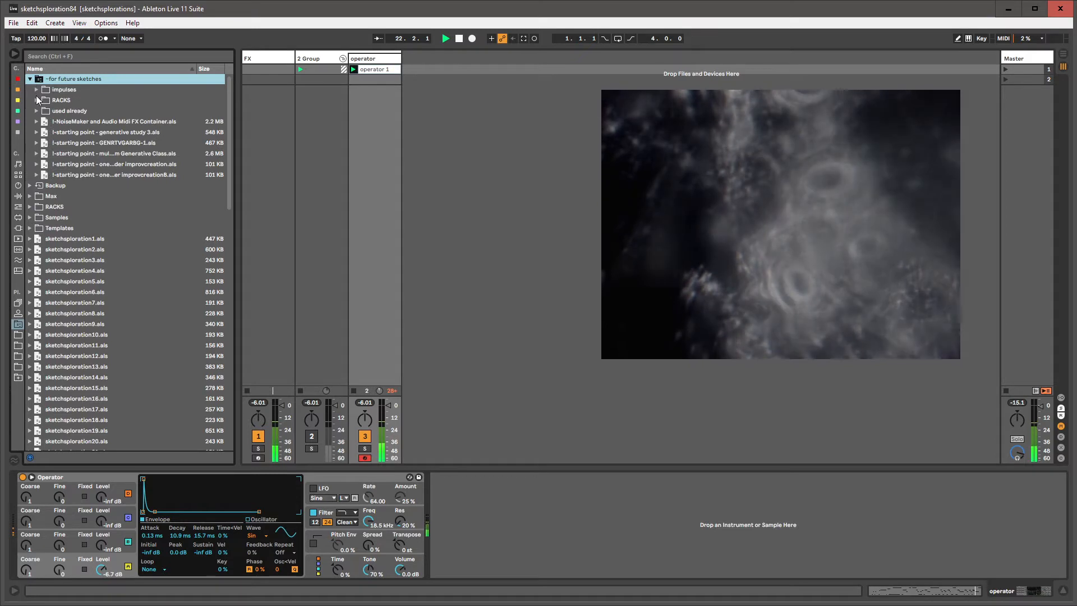
{"action": "left_click", "coordinate": [36, 100]}
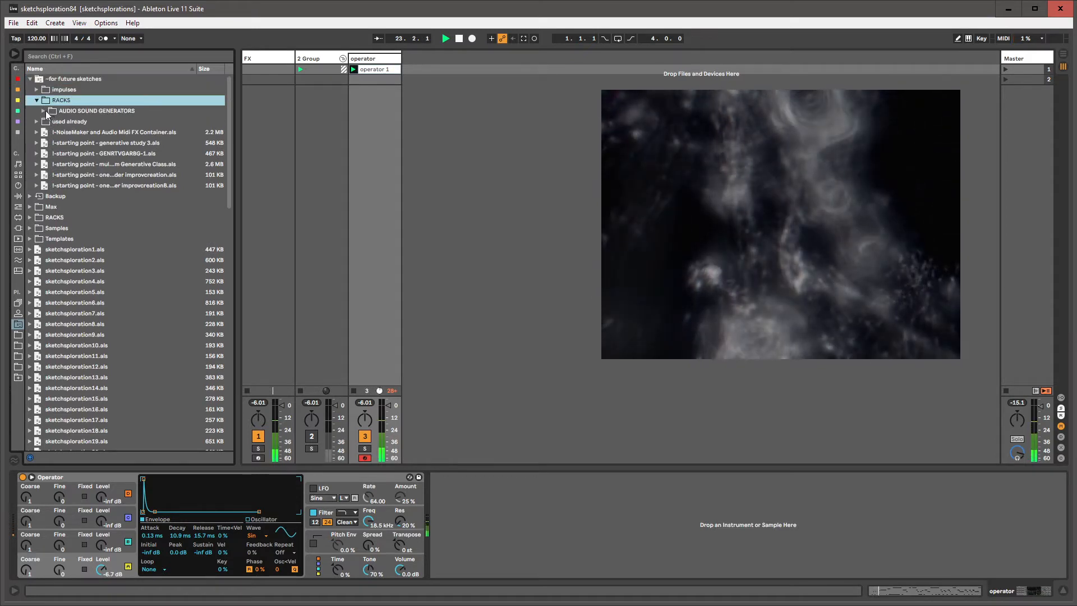
{"action": "left_click", "coordinate": [92, 111]}
{"action": "left_click", "coordinate": [49, 121]}
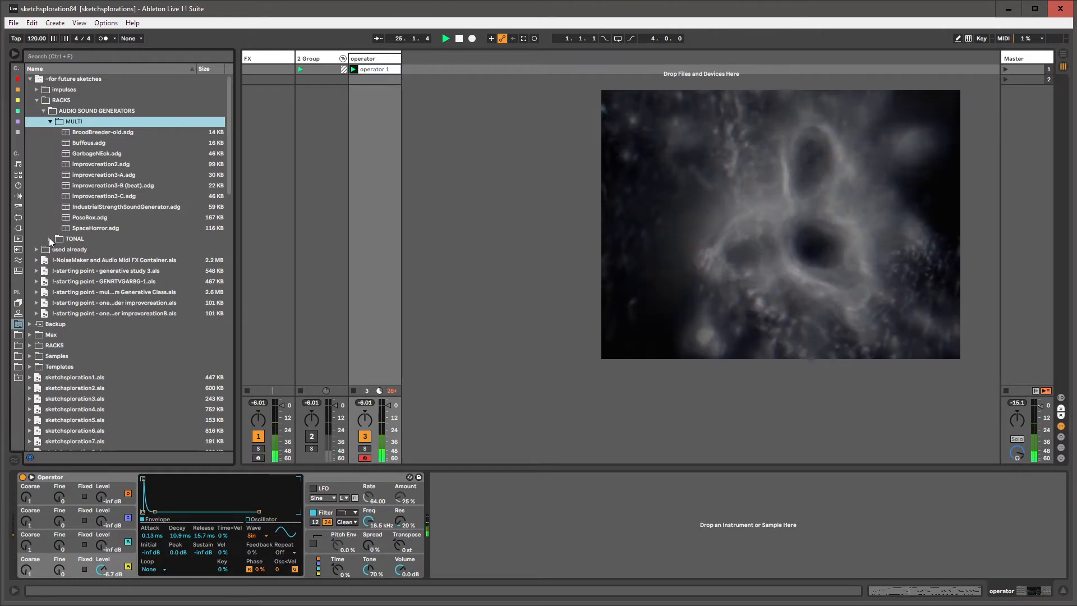
{"action": "left_click", "coordinate": [49, 238]}
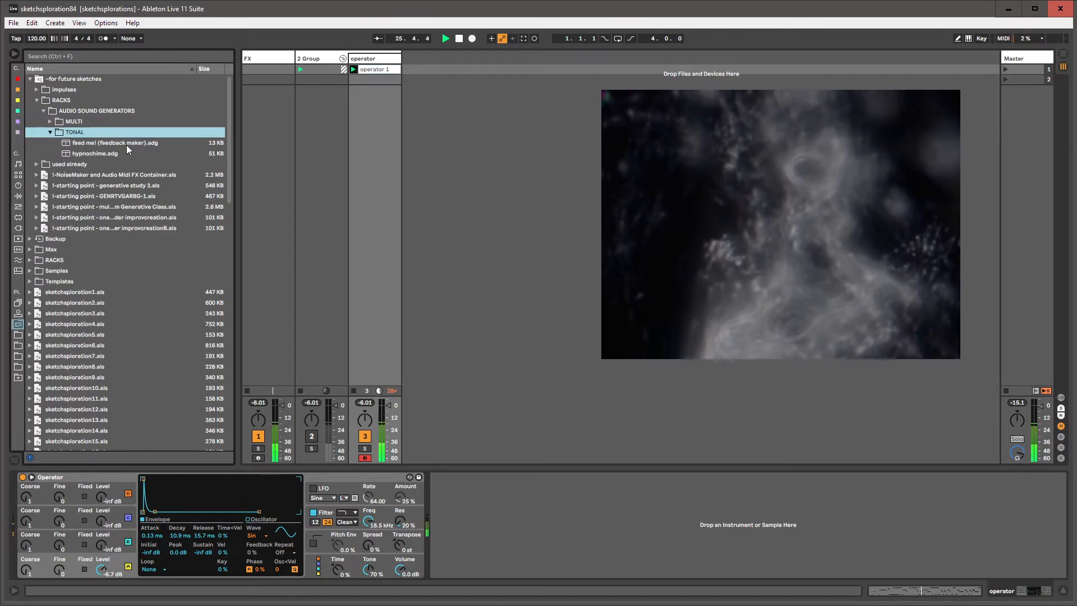
{"action": "left_click", "coordinate": [99, 154]}
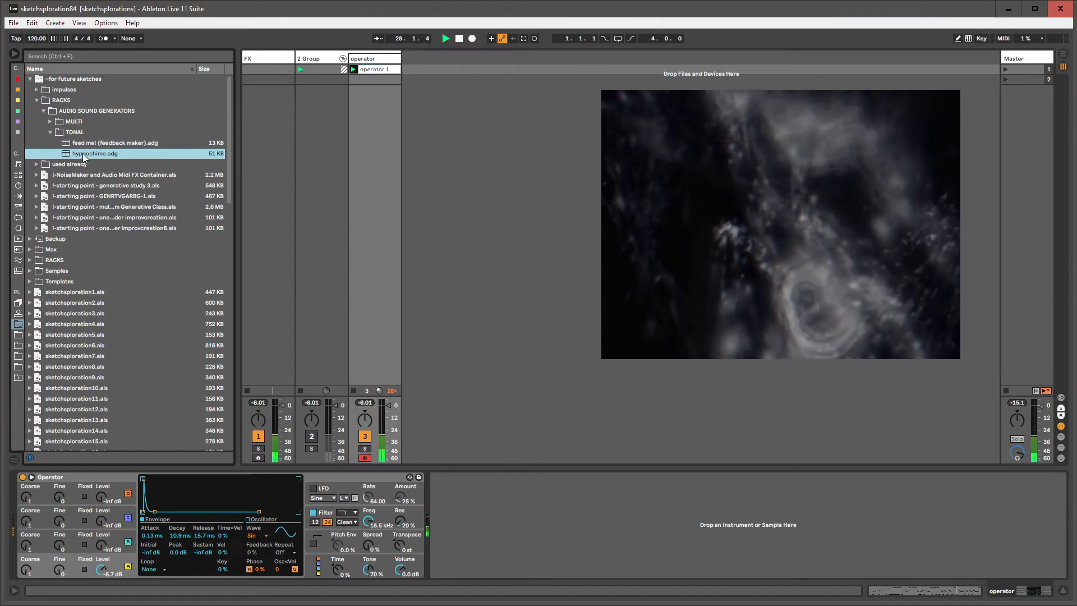
{"action": "left_click_drag", "start_coordinate": [82, 153], "coordinate": [69, 322]}
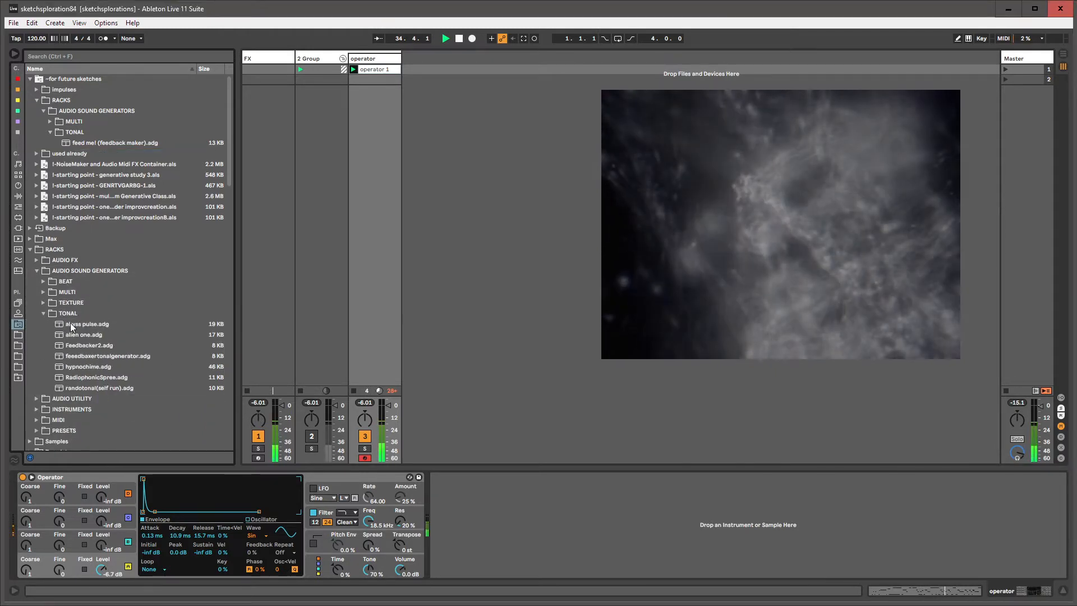
{"action": "left_click", "coordinate": [42, 312]}
{"action": "left_click", "coordinate": [37, 100]}
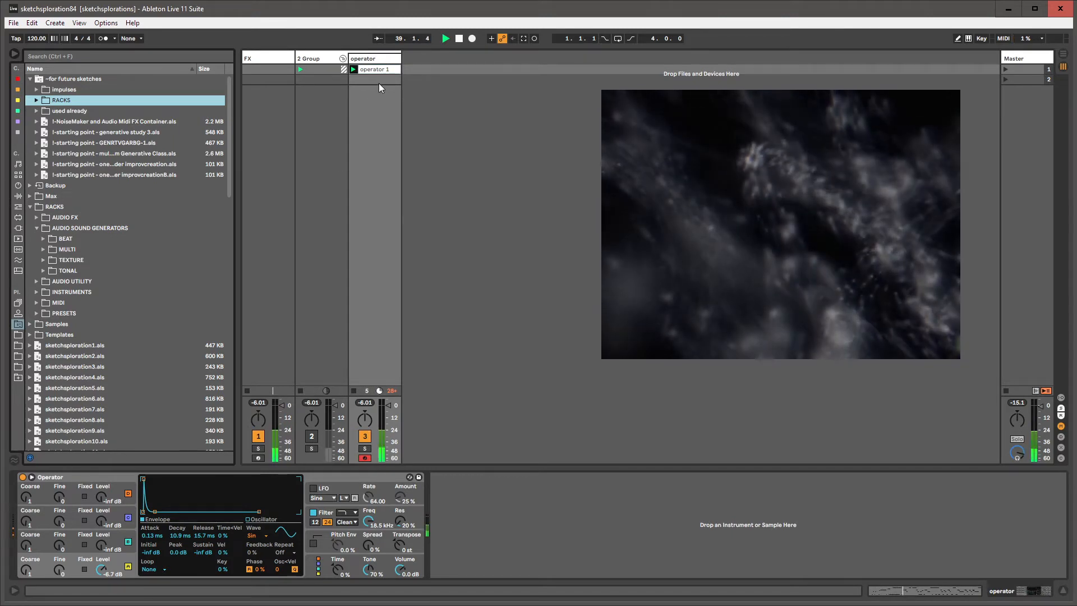
Set the level of Operator's oscillator A on the operator track to 0.0 dB.
{"action": "left_click", "coordinate": [368, 60]}
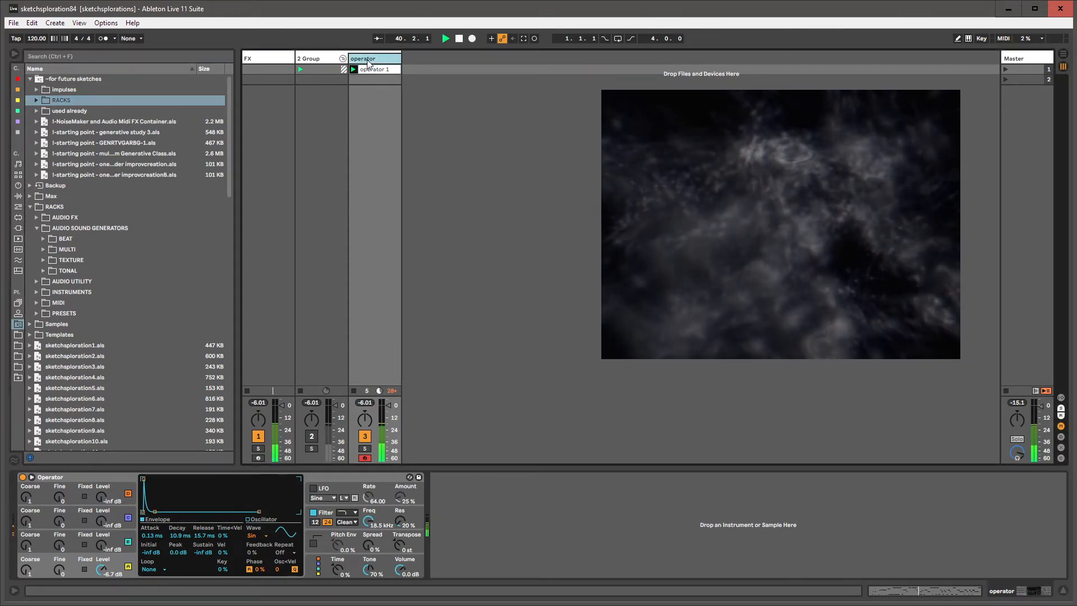
{"action": "left_click_drag", "start_coordinate": [101, 570], "coordinate": [101, 567]}
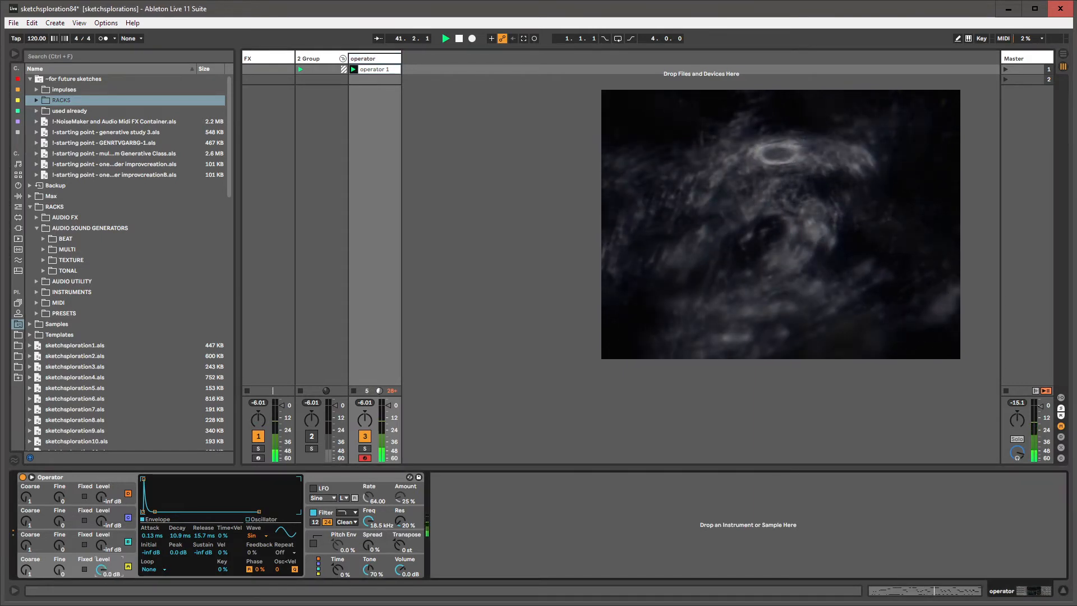
Load hypnochime.adg from RACKS > AUDIO SOUND GENERATORS > TONAL onto a new audio track and turn up its !!MAKE WIND!! macro.
{"action": "left_click", "coordinate": [30, 79]}
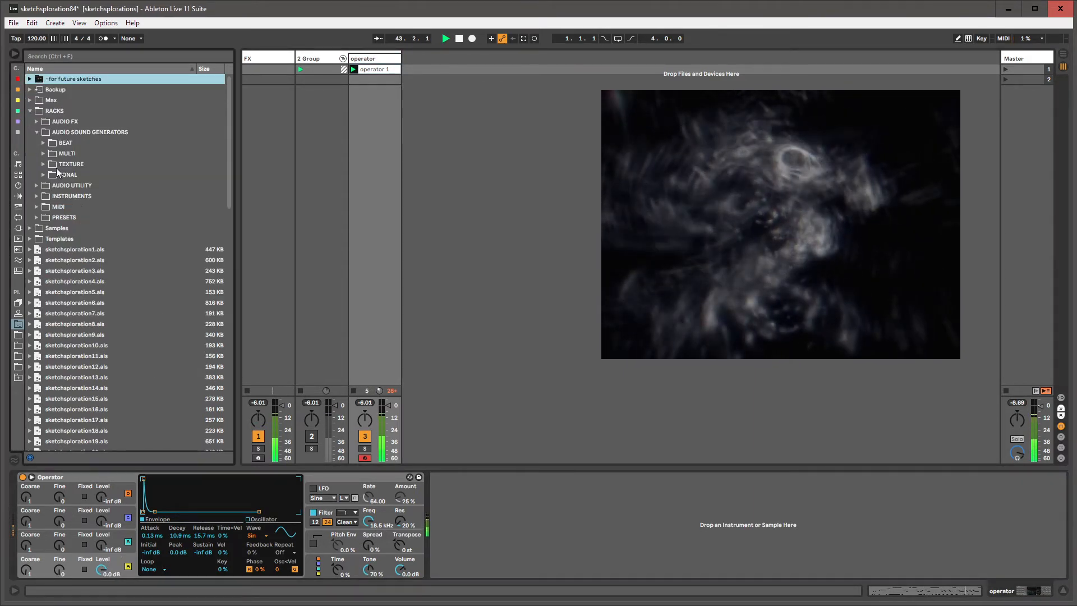
{"action": "double_click", "coordinate": [54, 101]}
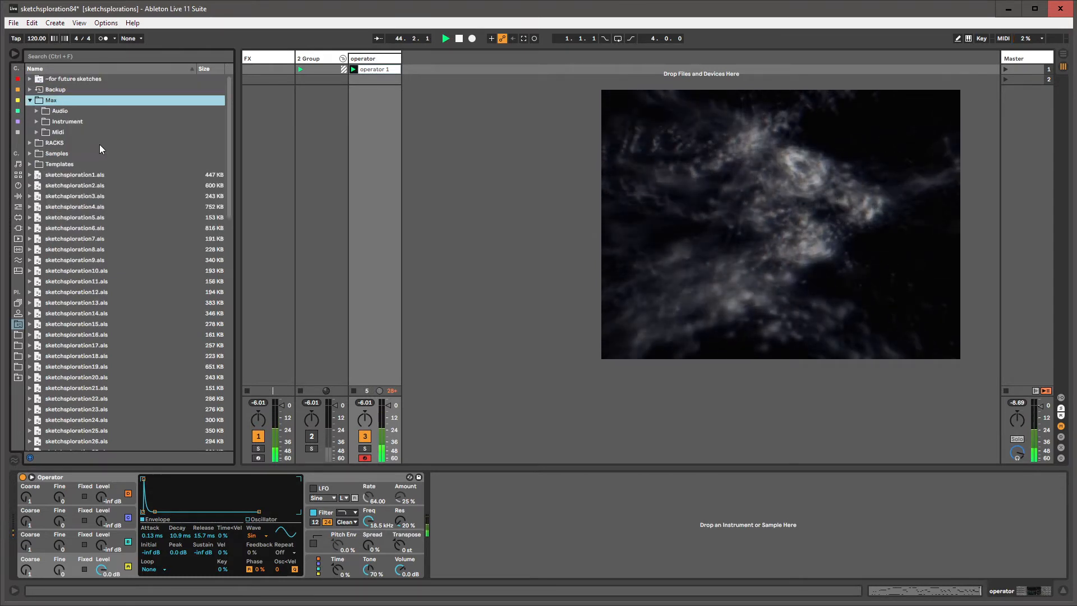
{"action": "key", "text": "Down"}
{"action": "key", "text": "Right"}
{"action": "key", "text": "Left"}
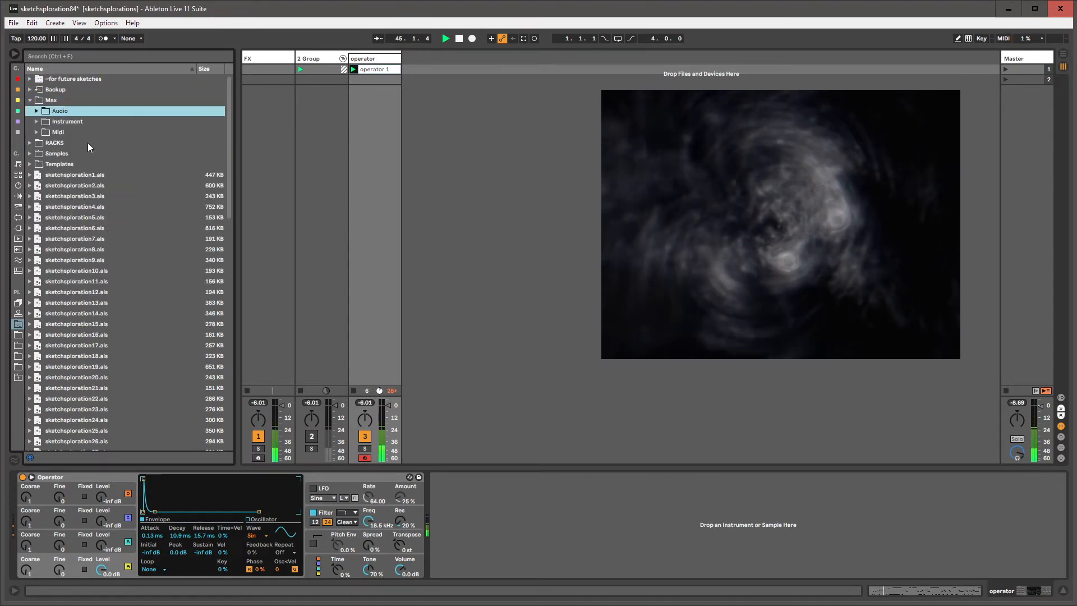
{"action": "key", "text": "Down"}
{"action": "key", "text": "Down"}
{"action": "double_click", "coordinate": [88, 143]}
{"action": "double_click", "coordinate": [79, 132]}
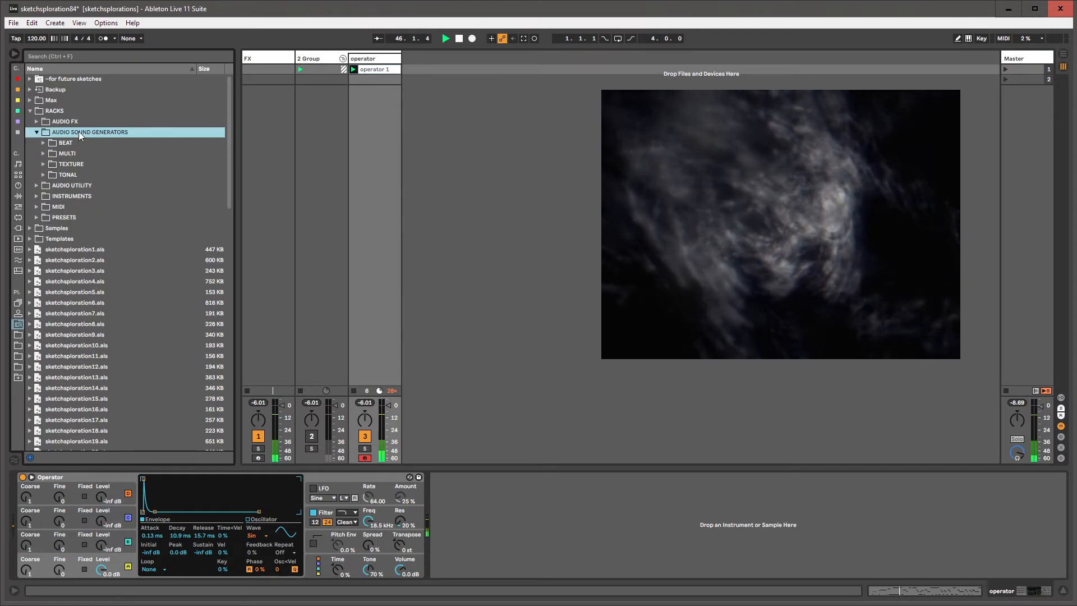
{"action": "left_click", "coordinate": [71, 175]}
{"action": "double_click", "coordinate": [71, 174]}
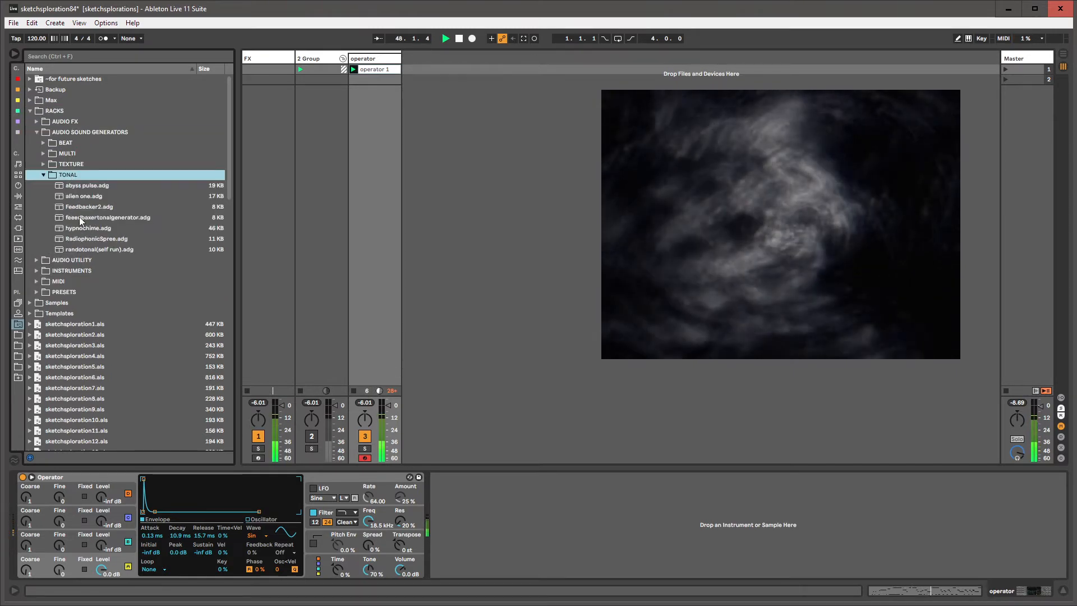
{"action": "left_click_drag", "start_coordinate": [82, 229], "coordinate": [416, 72]}
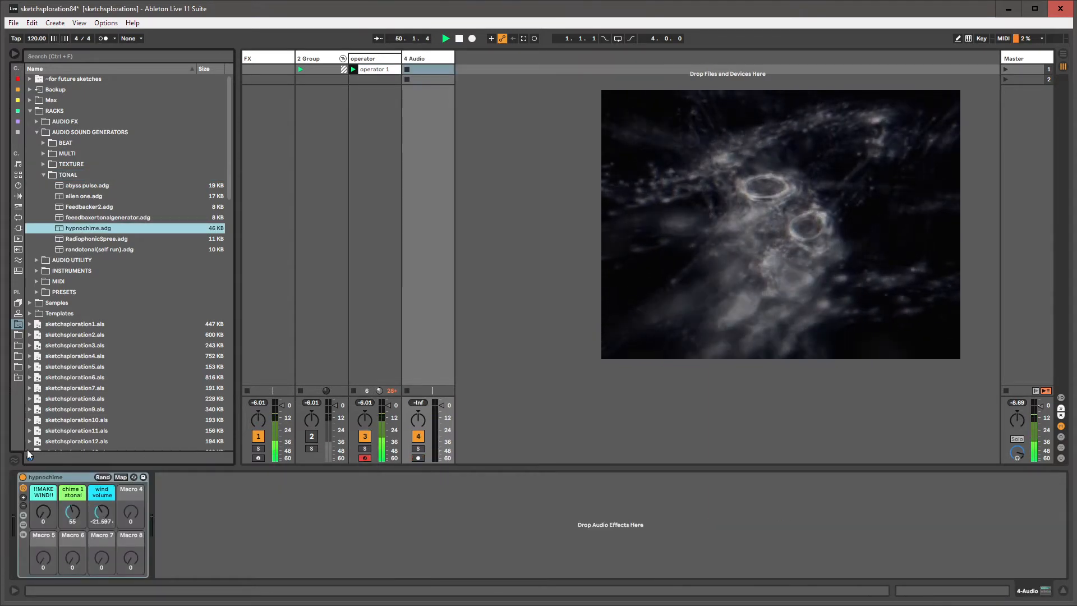
{"action": "left_click_drag", "start_coordinate": [43, 512], "coordinate": [43, 451]}
Select the operator track and collapse the TONAL and AUDIO SOUND GENERATORS folders in the browser.
{"action": "left_click", "coordinate": [379, 60]}
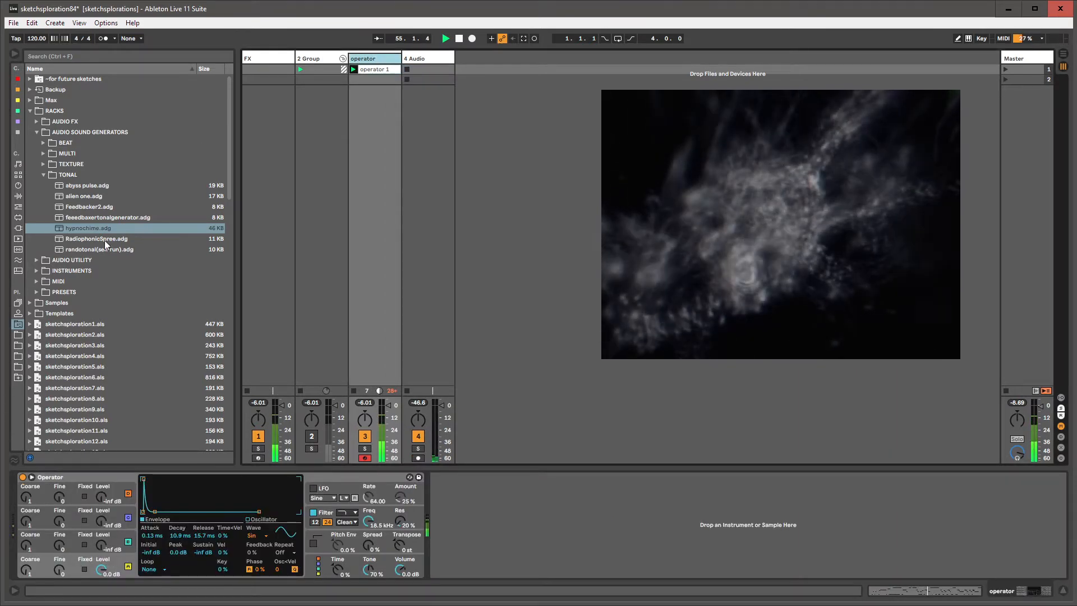
{"action": "left_click", "coordinate": [44, 176]}
{"action": "left_click", "coordinate": [45, 165]}
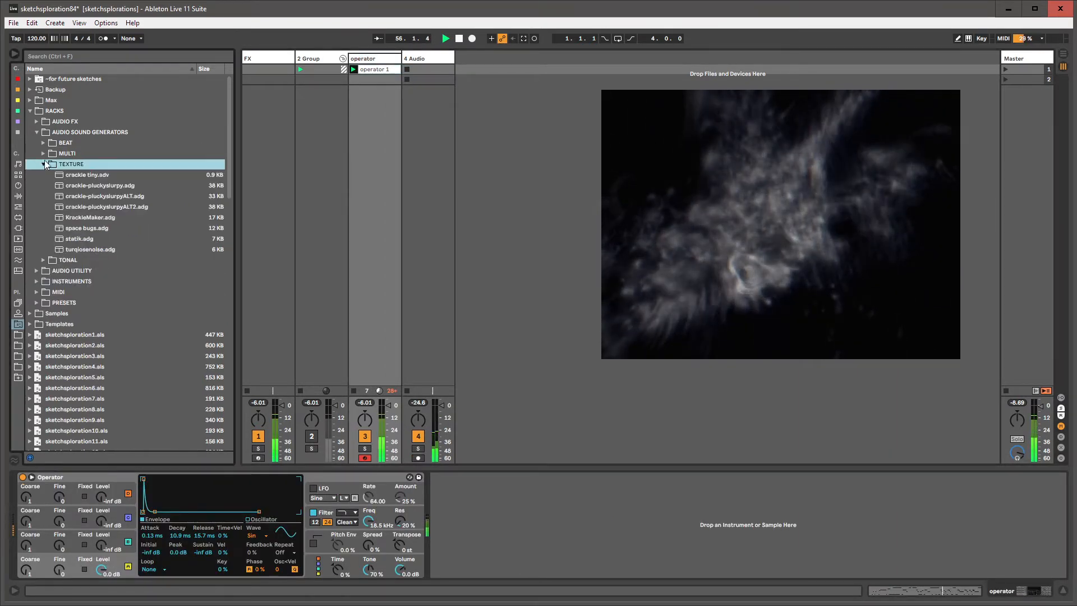
{"action": "left_click", "coordinate": [37, 132]}
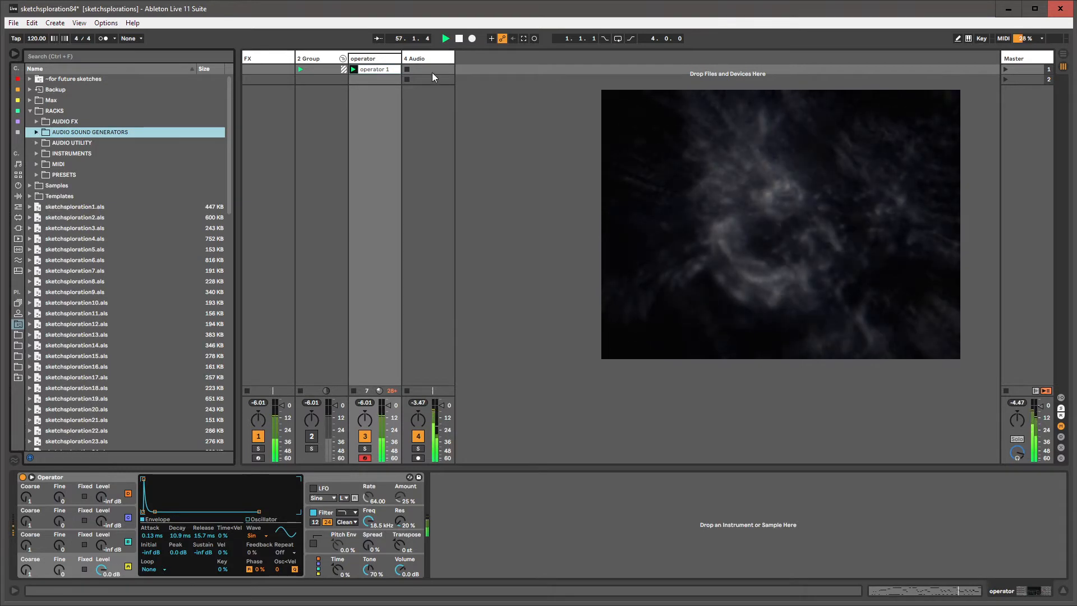
Add a MIDI track after 4 Audio and rename it hypnochime.
{"action": "left_click", "coordinate": [425, 57]}
{"action": "key", "text": "ctrl+shift+t"}
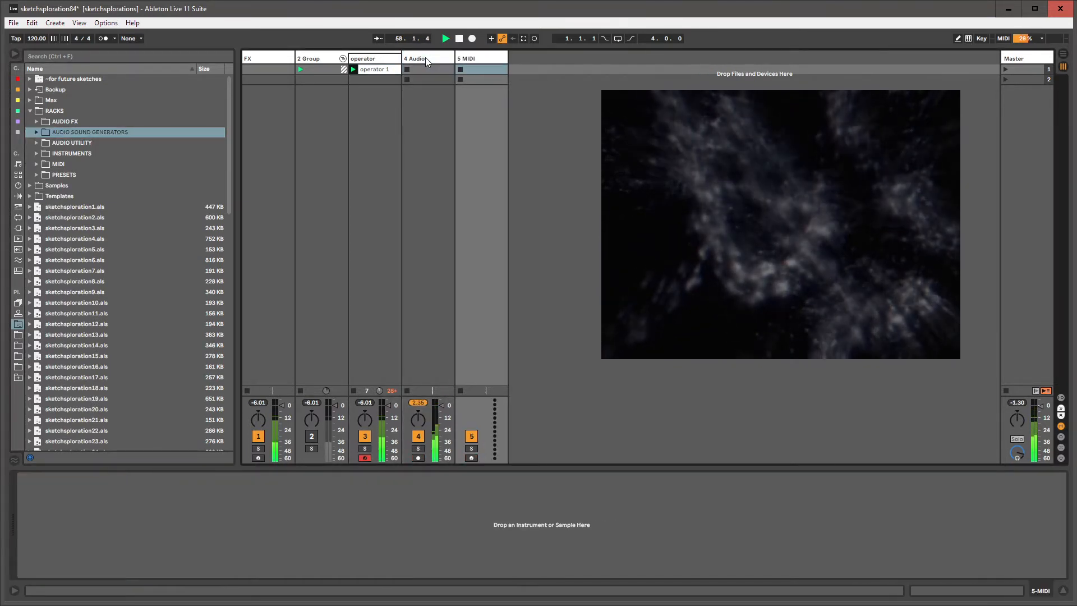
{"action": "left_click", "coordinate": [490, 59]}
{"action": "key", "text": "ctrl+r"}
{"action": "type", "text": "hy"}
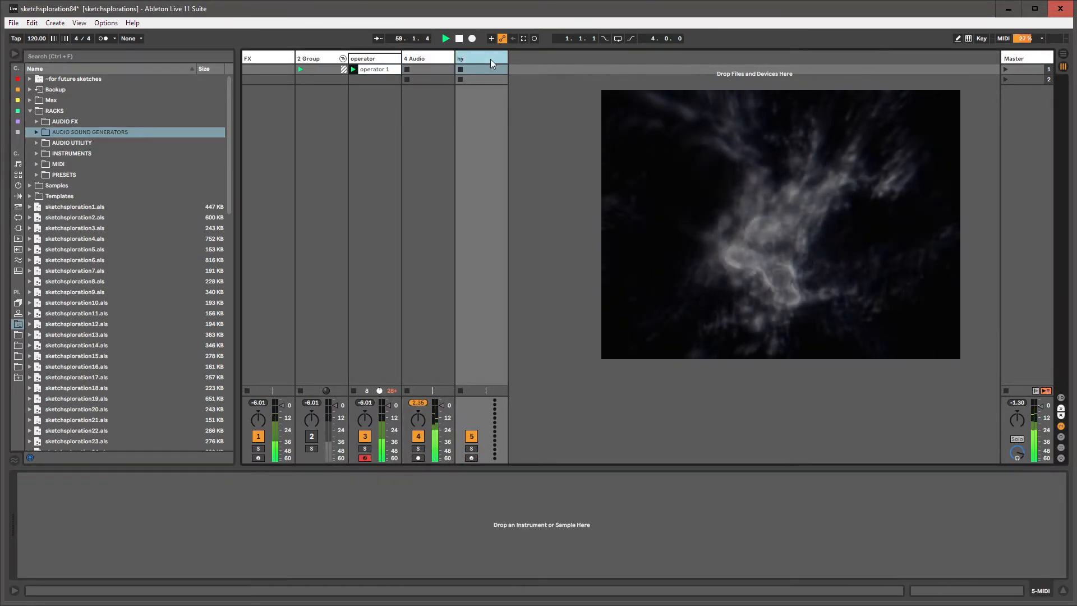
{"action": "type", "text": "pnochime"}
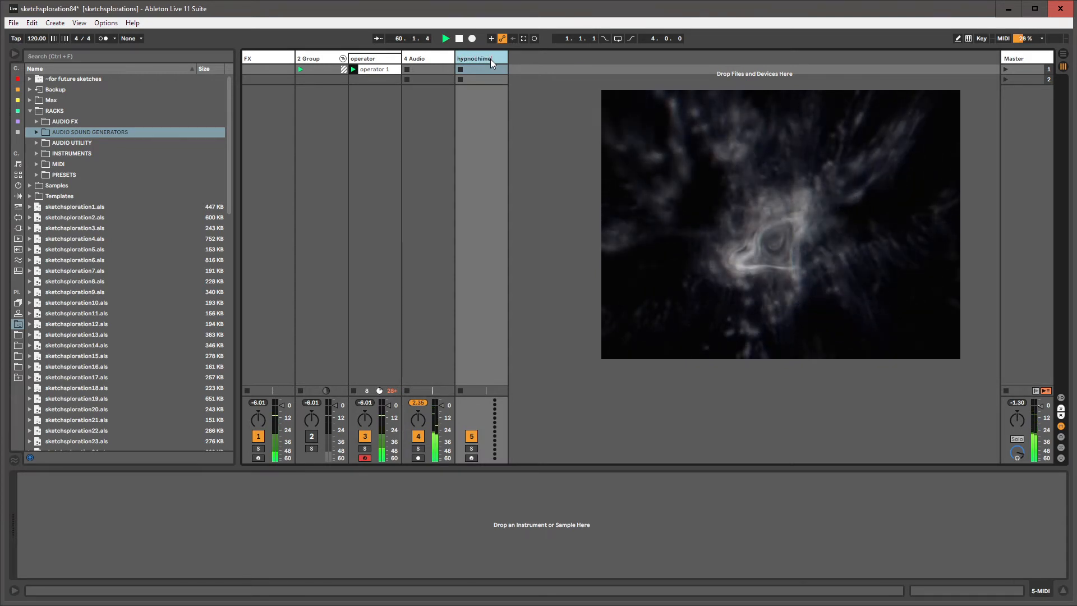
Move the hypnochime rack from 4 Audio to the hypnochime MIDI track and delete the 4 Audio track.
{"action": "key", "text": "Return"}
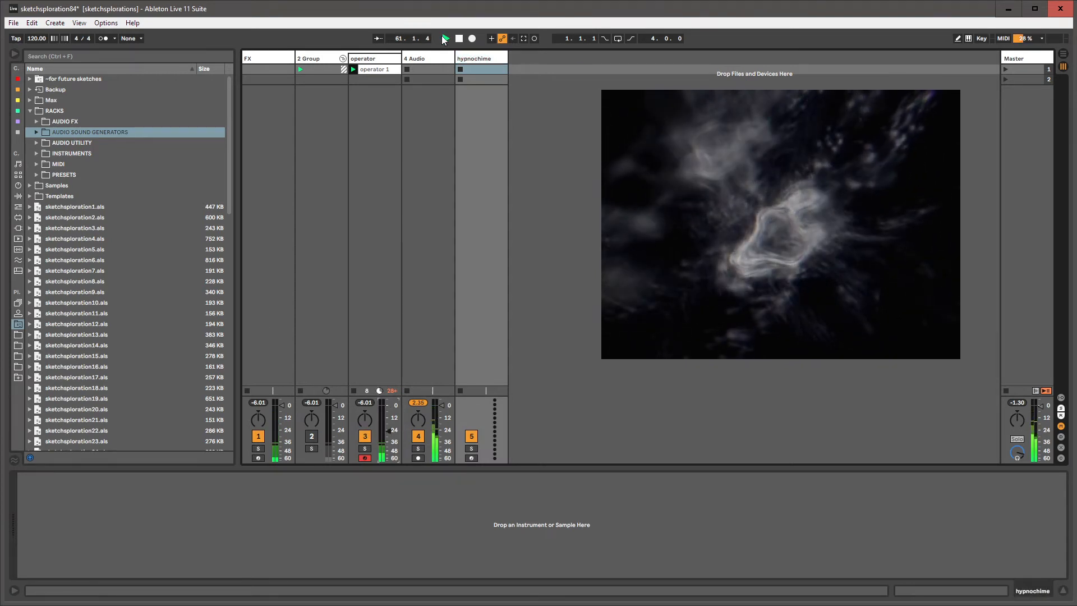
{"action": "left_click", "coordinate": [431, 59]}
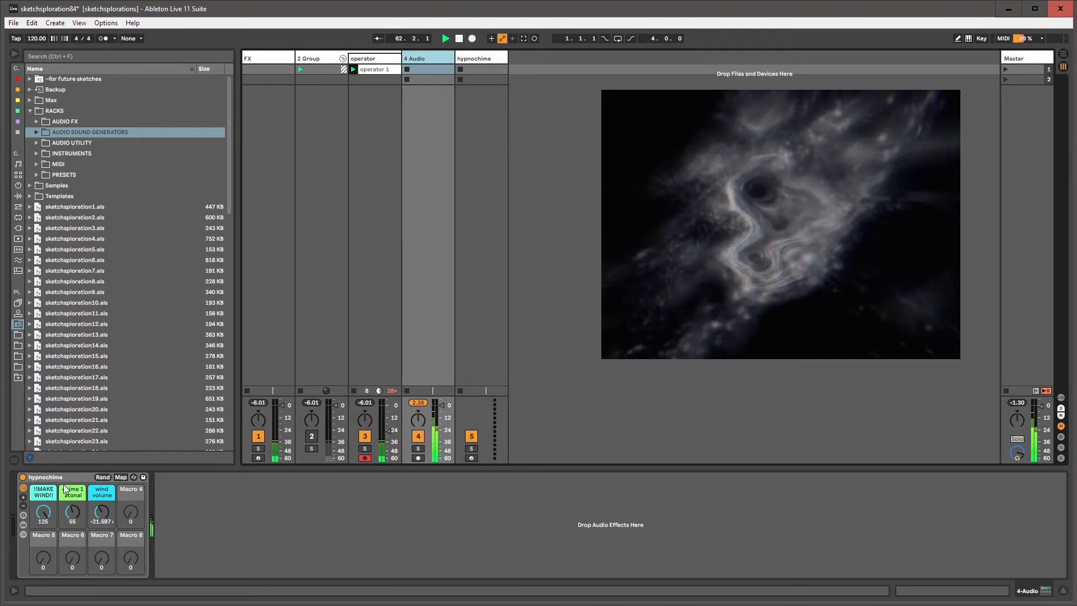
{"action": "left_click", "coordinate": [476, 65]}
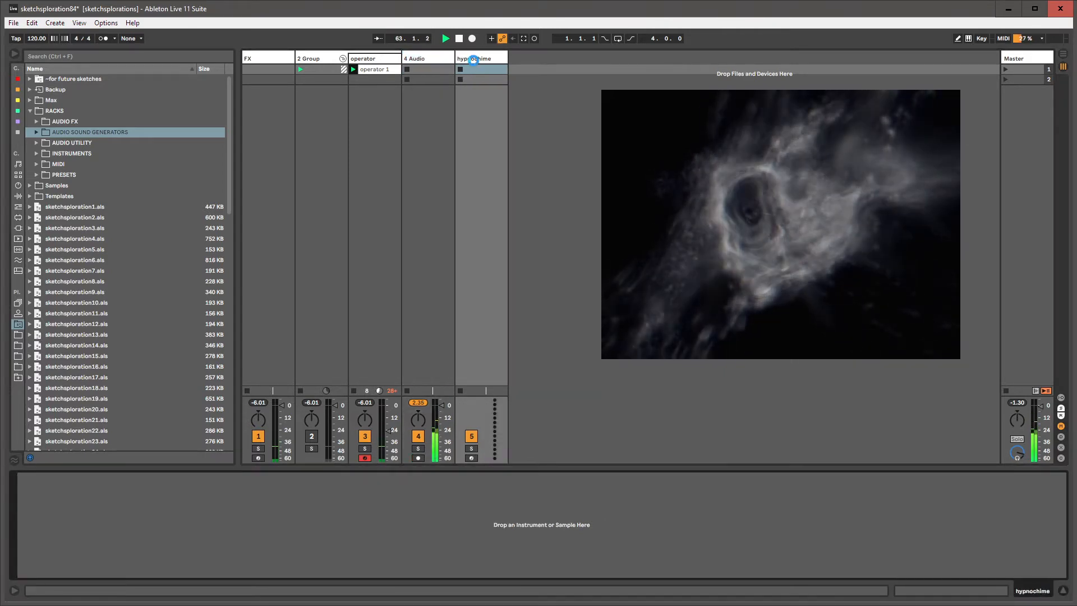
{"action": "left_click", "coordinate": [437, 58]}
{"action": "key", "text": "Delete"}
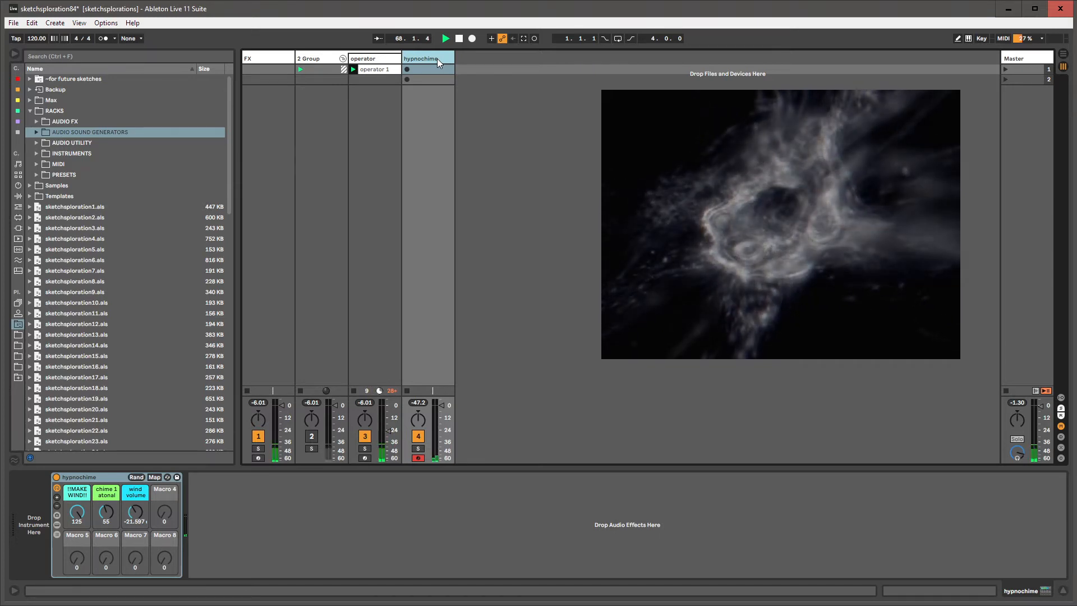
Select the operator track and raise its track volume to -7.0 dB.
{"action": "left_click", "coordinate": [376, 59]}
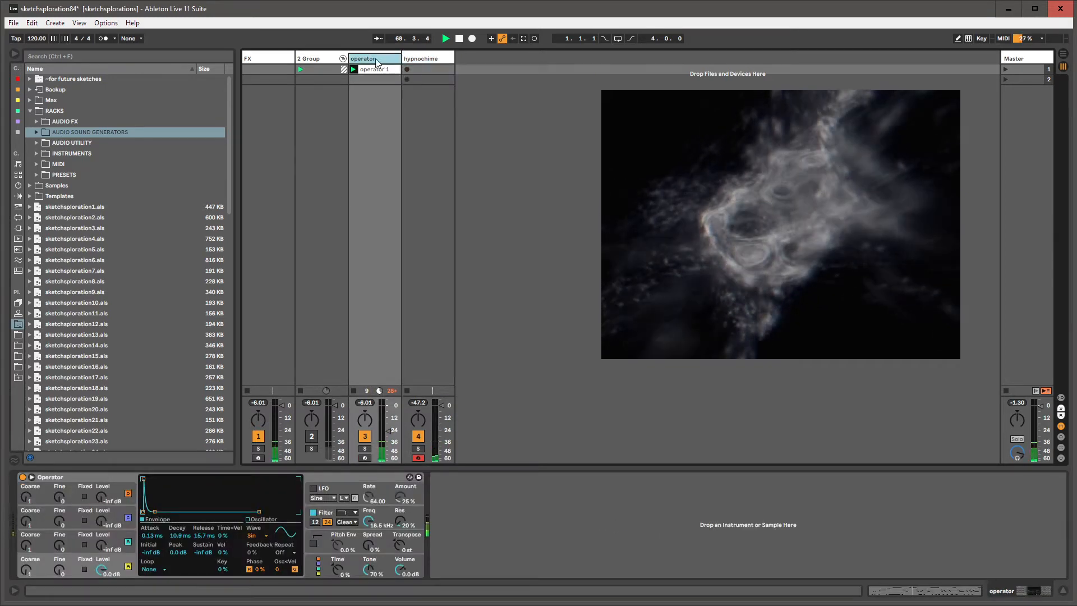
{"action": "left_click", "coordinate": [352, 480]}
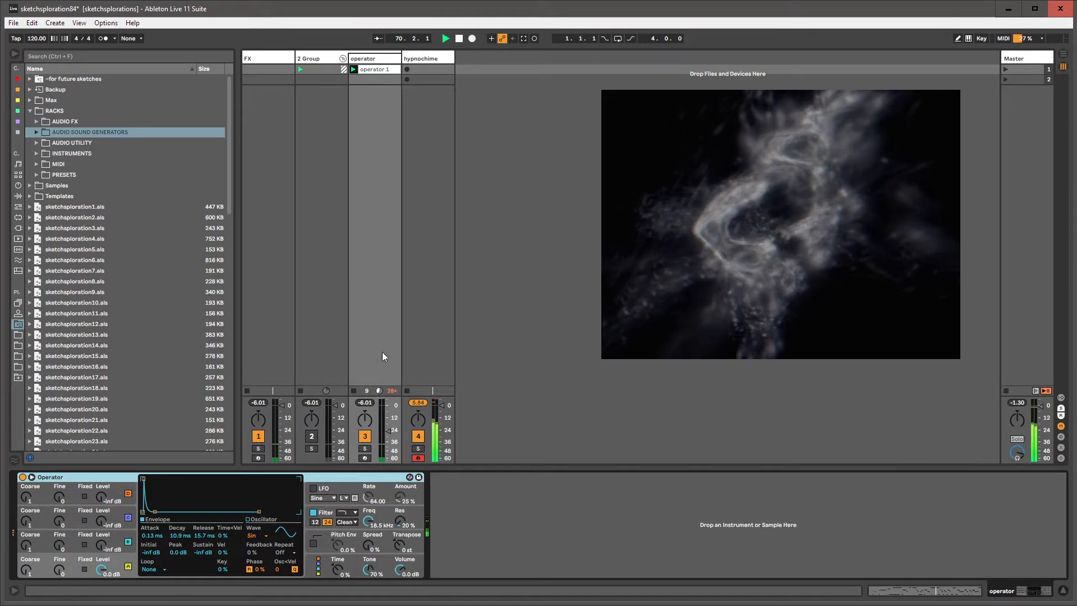
{"action": "left_click", "coordinate": [370, 59]}
{"action": "left_click_drag", "start_coordinate": [391, 433], "coordinate": [391, 421]}
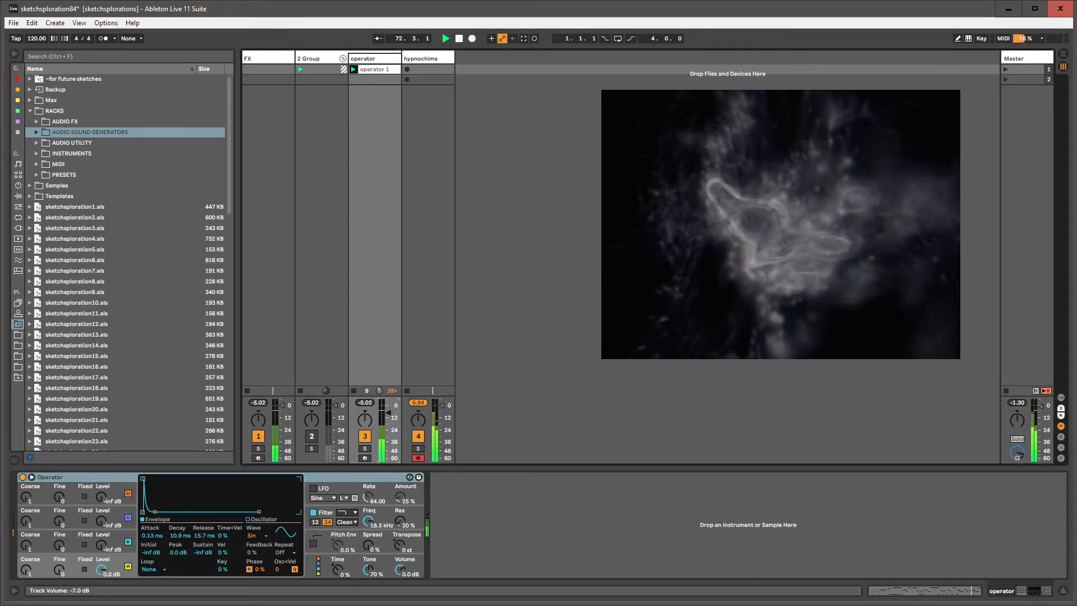
Collapse the RACKS folder and add the !-HybridReverb.adg preset after the hypnochime rack on the hypnochime track.
{"action": "left_click", "coordinate": [425, 69]}
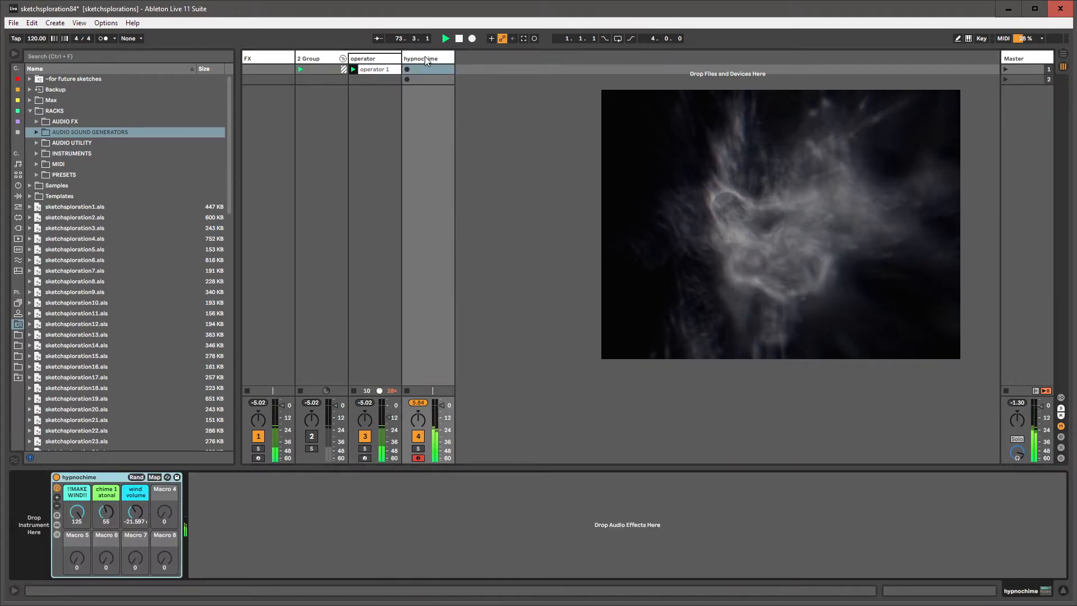
{"action": "left_click", "coordinate": [30, 110]}
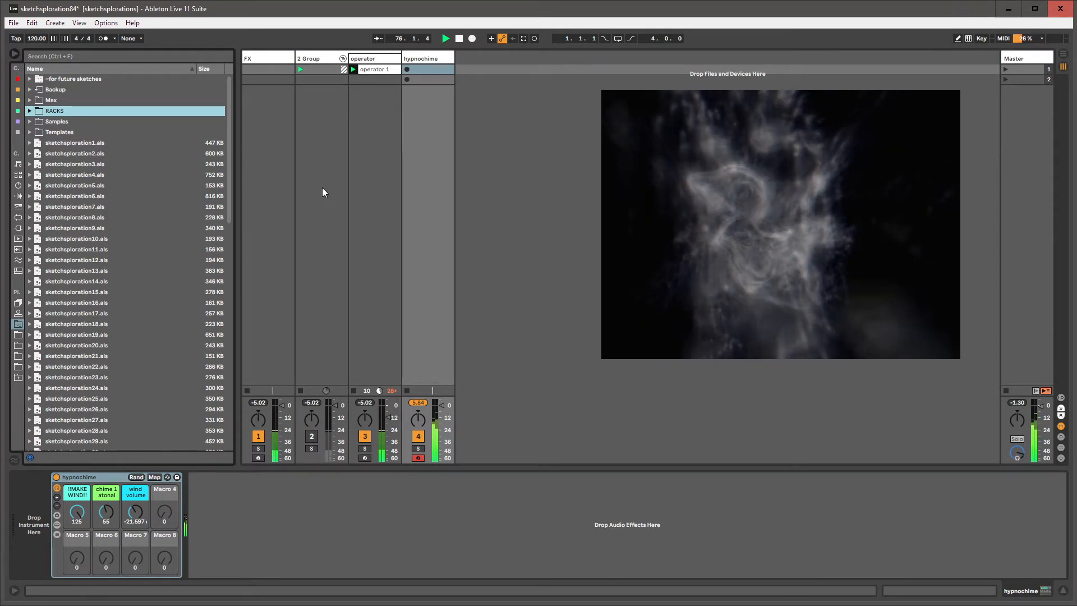
{"action": "left_click", "coordinate": [18, 133]}
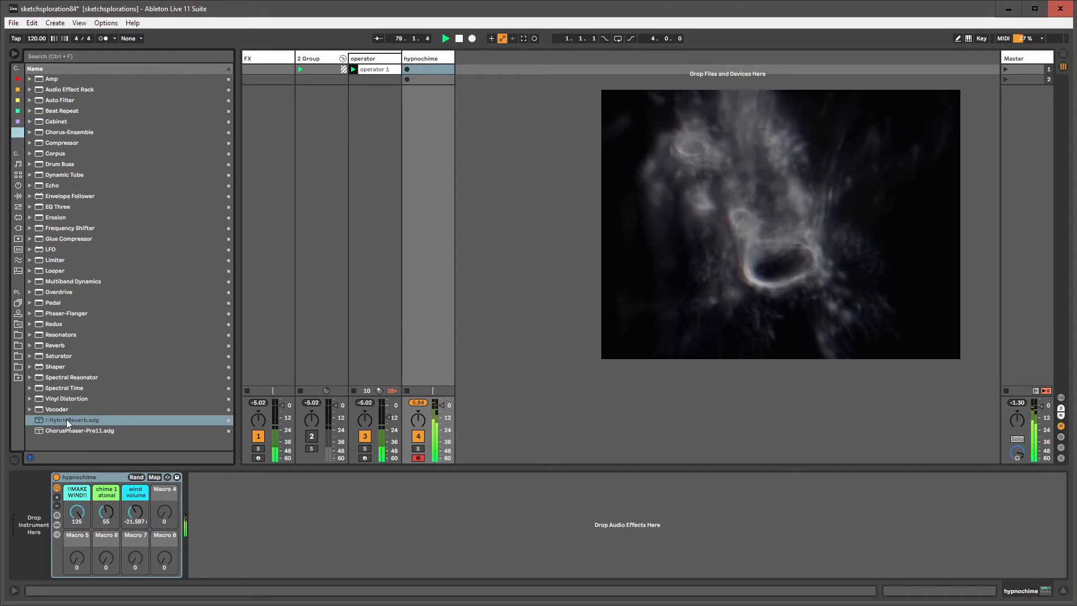
{"action": "left_click_drag", "start_coordinate": [66, 419], "coordinate": [231, 532]}
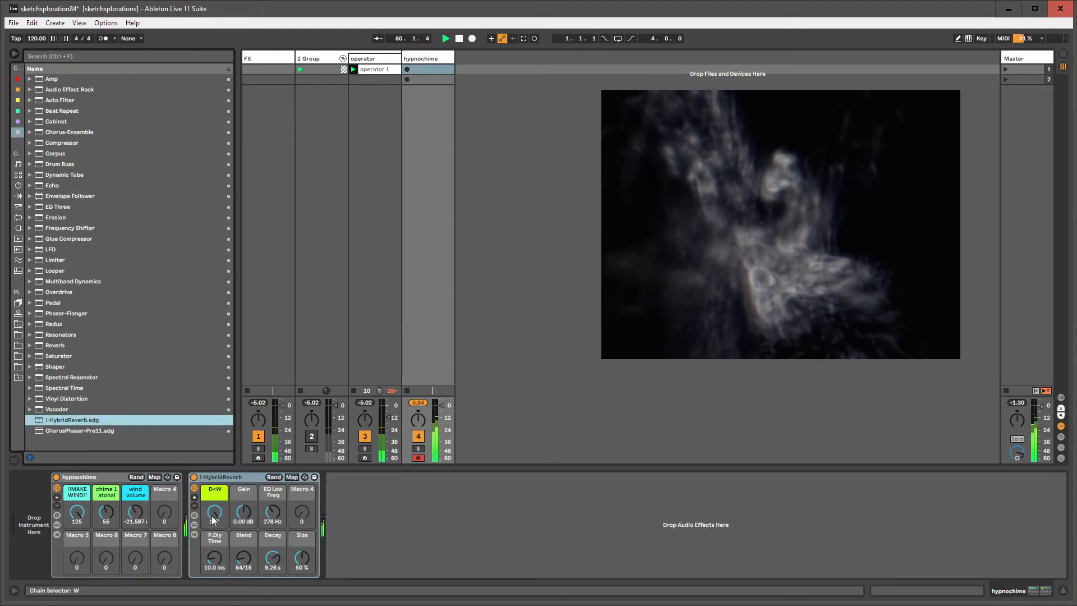
Show the chains and devices of the !-HybridReverb rack and reduce its D<W macro to 58.
{"action": "left_click", "coordinate": [212, 516]}
{"action": "left_click", "coordinate": [195, 535]}
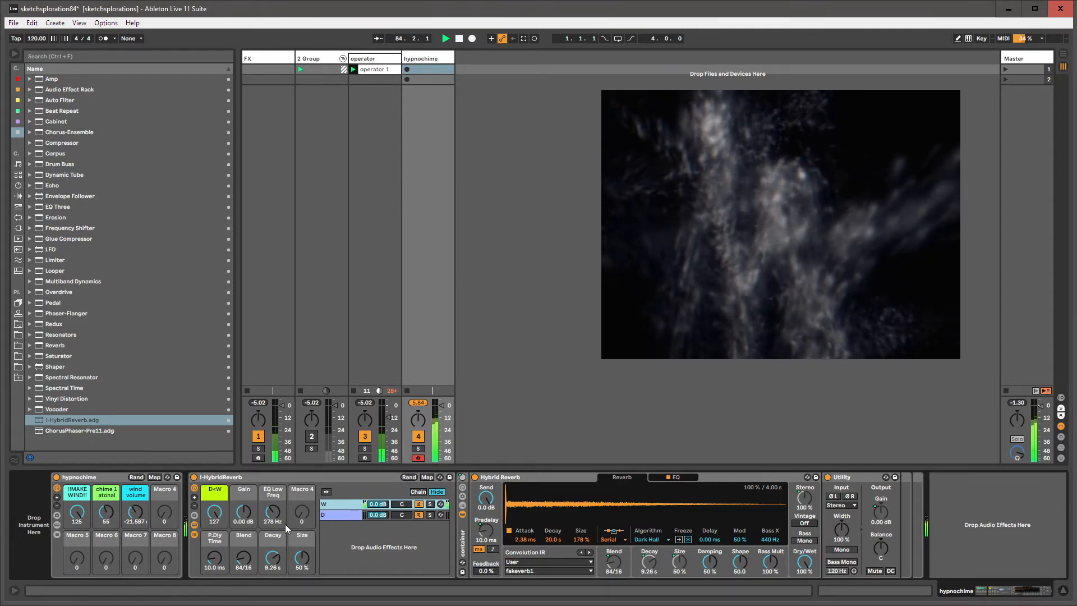
{"action": "mouse_move", "coordinate": [220, 510]}
{"action": "left_mouse_down"}
{"action": "mouse_move", "coordinate": [220, 542]}
{"action": "mouse_move", "coordinate": [220, 519]}
{"action": "left_mouse_up"}
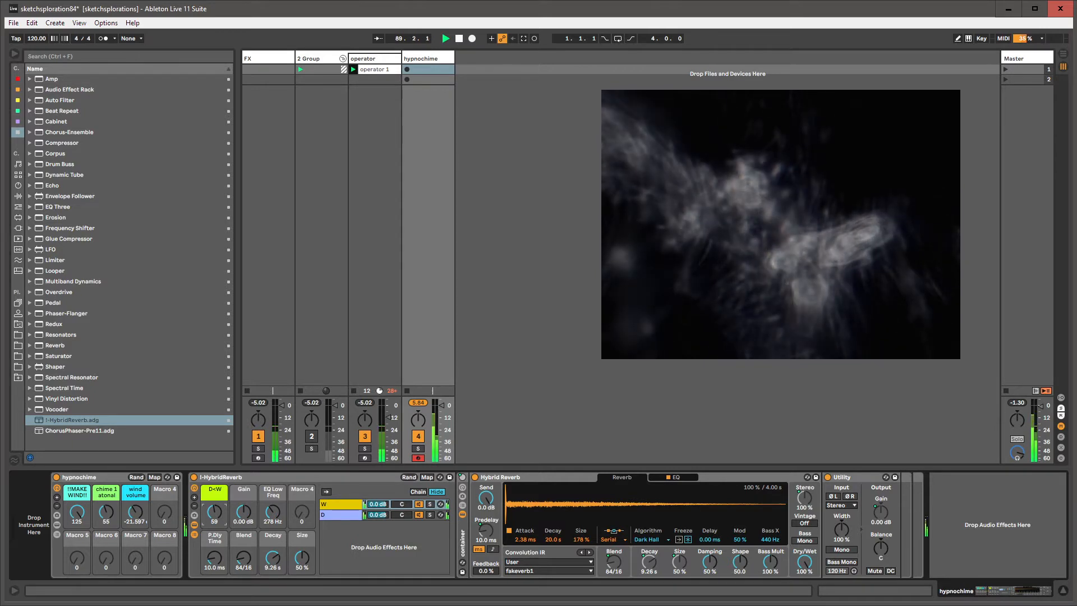
{"action": "key", "text": "alt+Tab"}
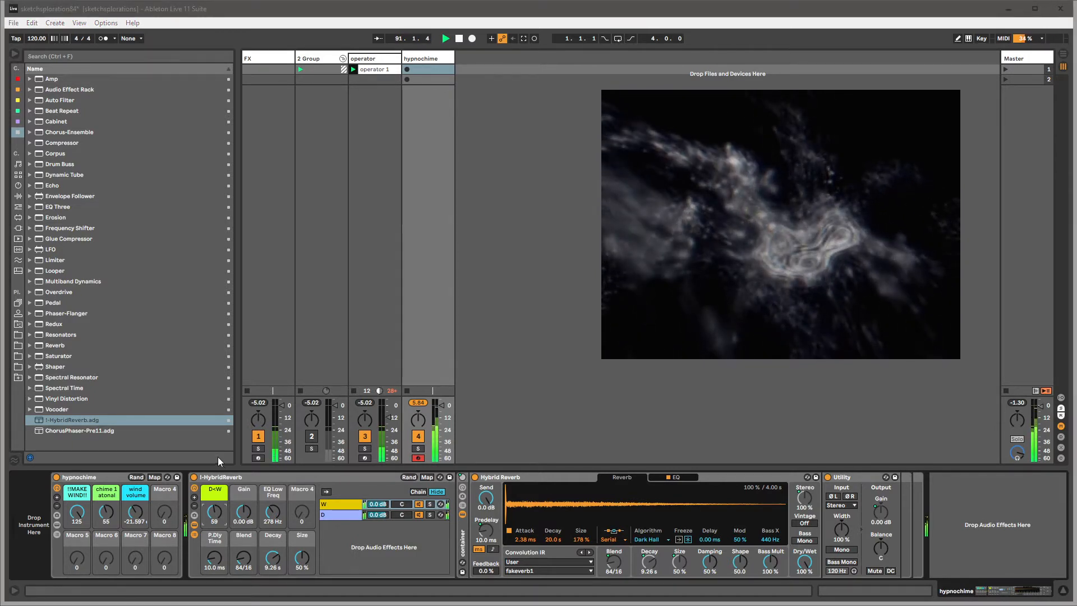
{"action": "left_click", "coordinate": [225, 479]}
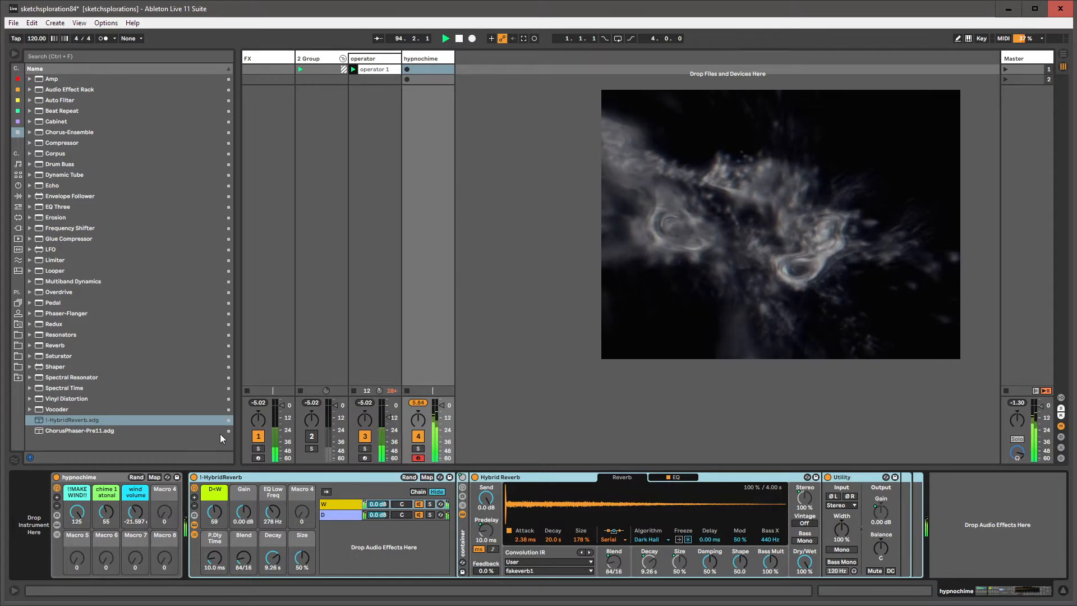
{"action": "left_click_drag", "start_coordinate": [216, 509], "coordinate": [216, 505]}
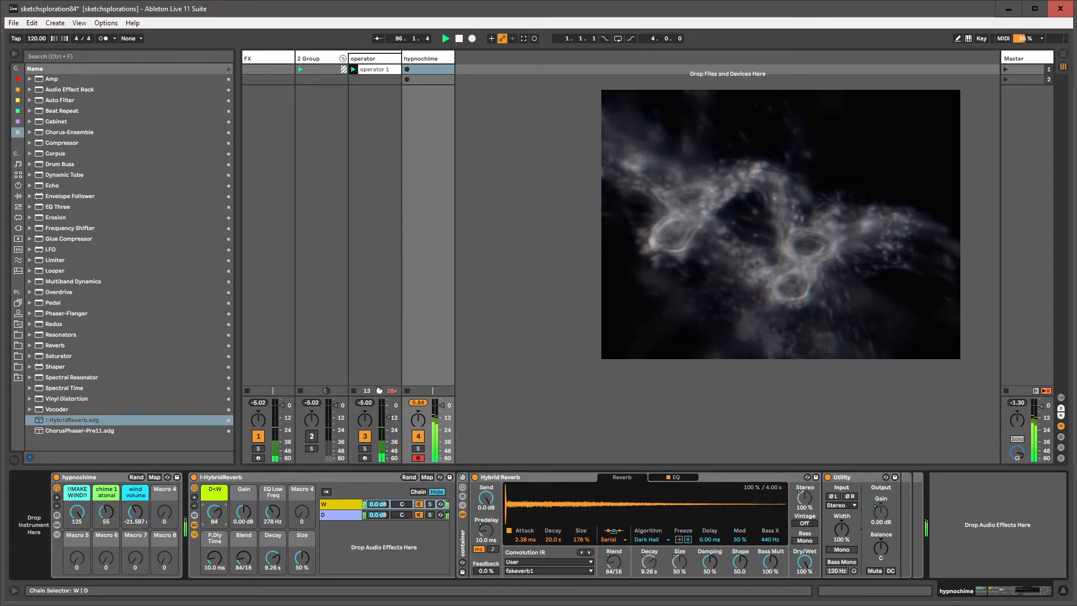
Load Fragulator.amxd from the Max > Audio folder onto the operator track after Operator.
{"action": "left_click", "coordinate": [380, 59]}
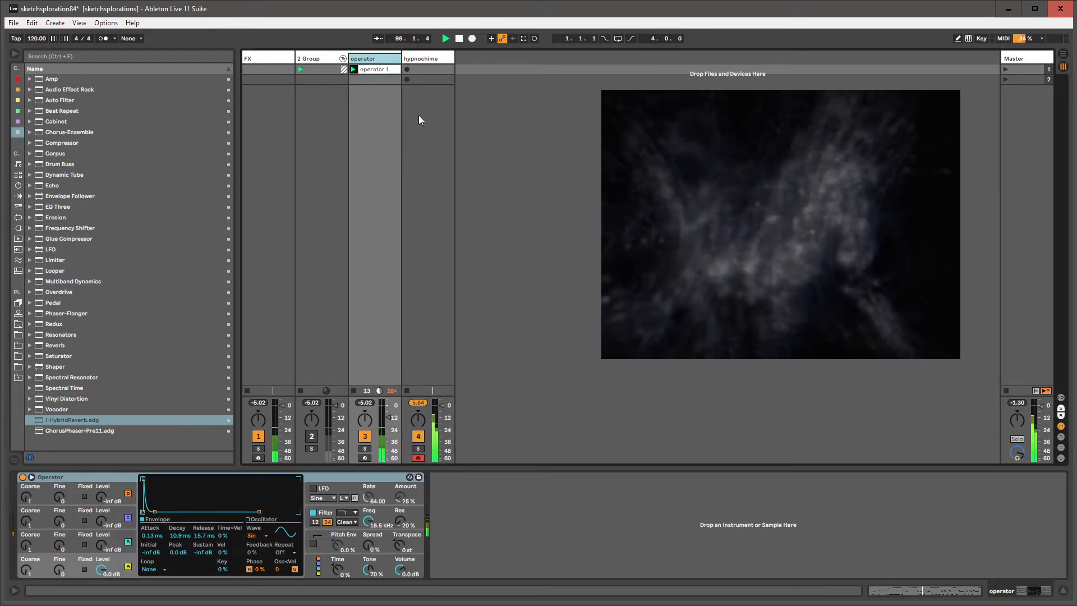
{"action": "left_click", "coordinate": [18, 324]}
{"action": "left_click", "coordinate": [30, 100]}
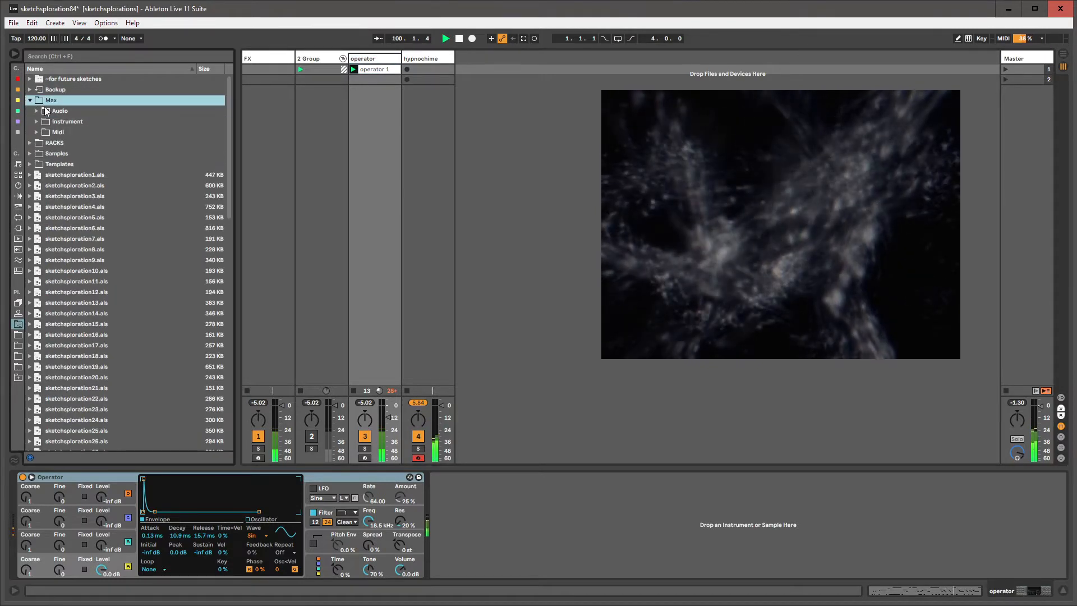
{"action": "left_click", "coordinate": [37, 111]}
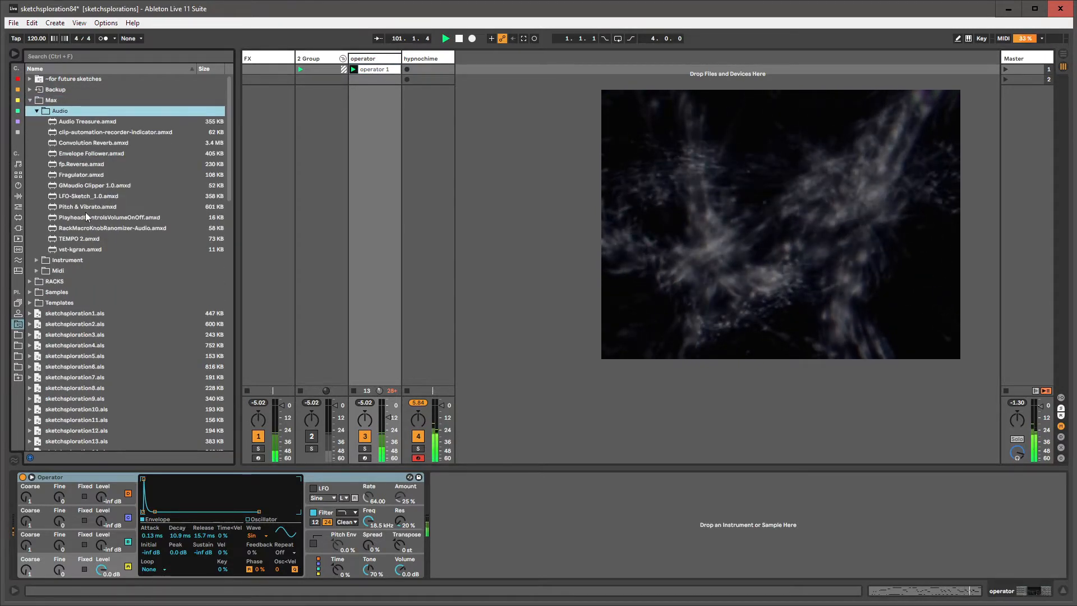
{"action": "double_click", "coordinate": [83, 175]}
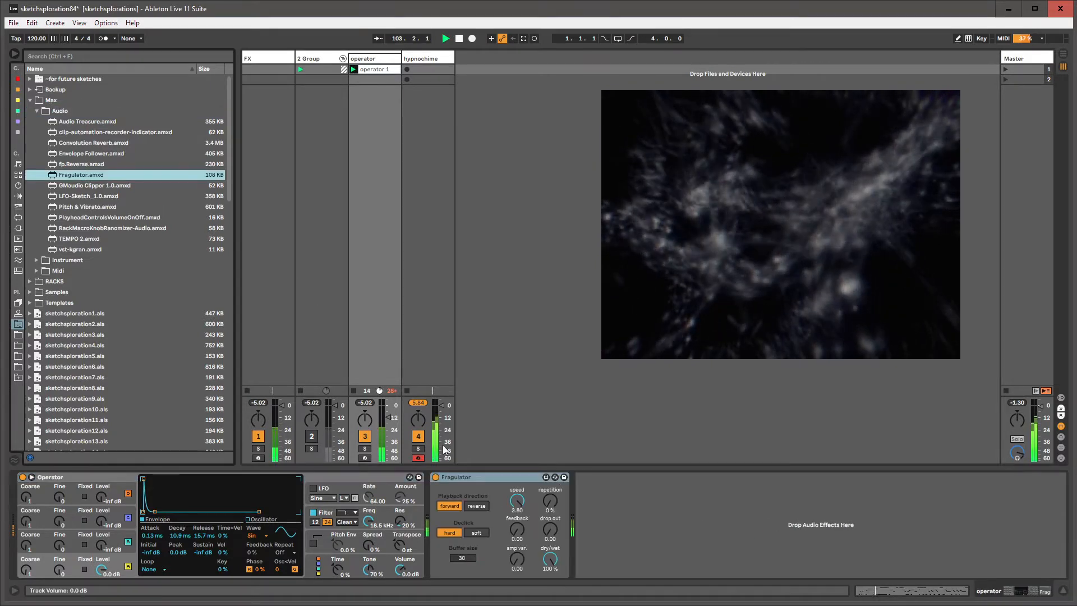
Create an empty MIDI clip in the first slot of the hypnochime track, and open the operator 1 clip.
{"action": "left_click", "coordinate": [432, 69]}
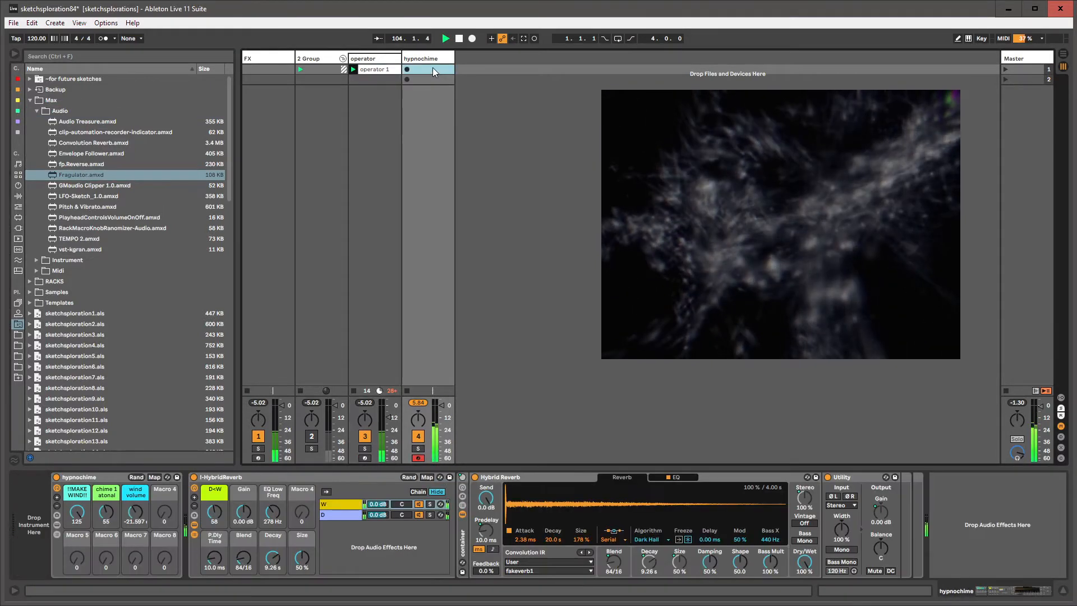
{"action": "double_click", "coordinate": [433, 69]}
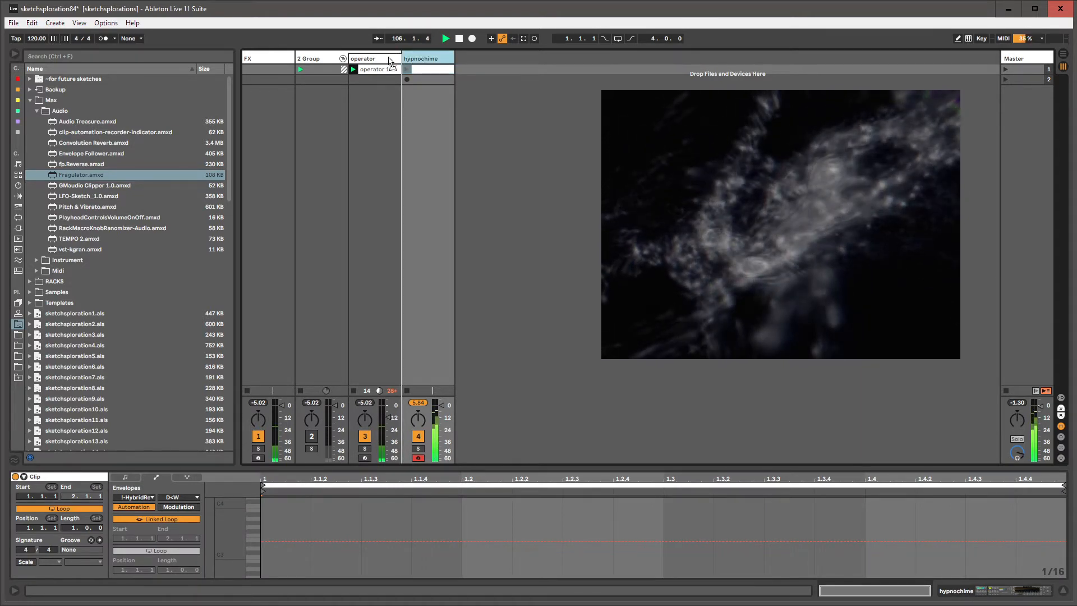
{"action": "left_click", "coordinate": [398, 276]}
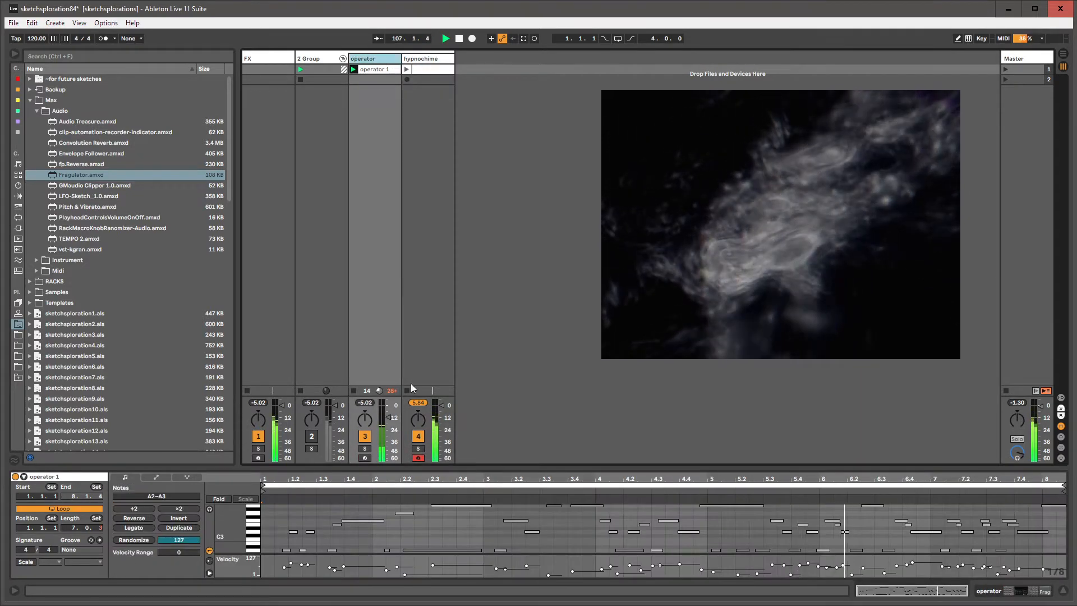
Set Fragulator on the operator track to reverse playback, speed 0.90, repetition 85 %, feedback 0.65, drop out 0.09 and amp var. 0.80.
{"action": "left_click", "coordinate": [352, 59]}
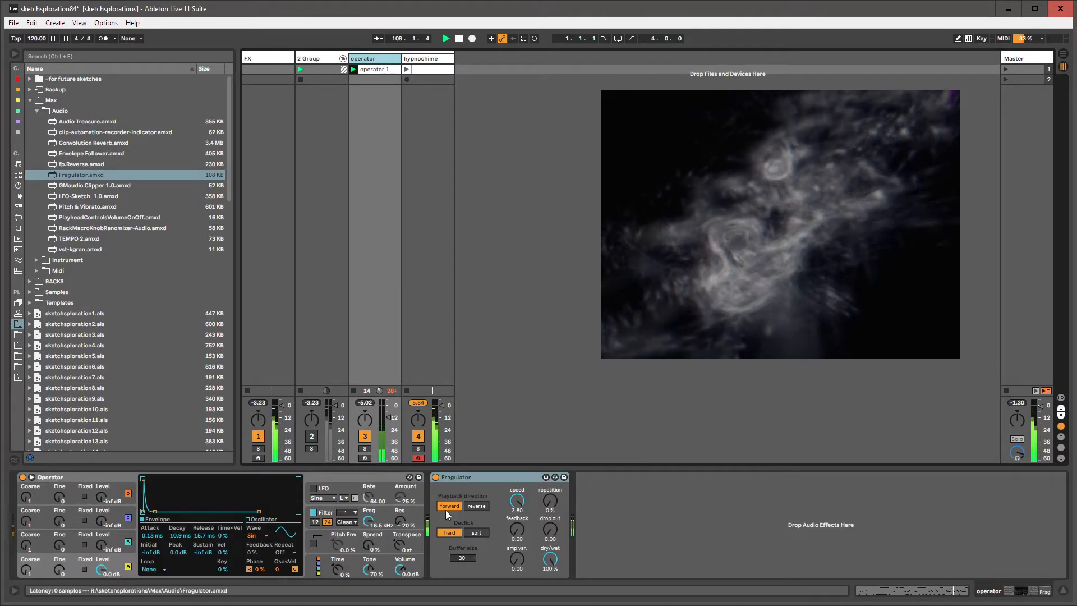
{"action": "left_click", "coordinate": [476, 505]}
{"action": "left_click_drag", "start_coordinate": [550, 500], "coordinate": [550, 481]}
{"action": "left_click_drag", "start_coordinate": [549, 529], "coordinate": [516, 483]}
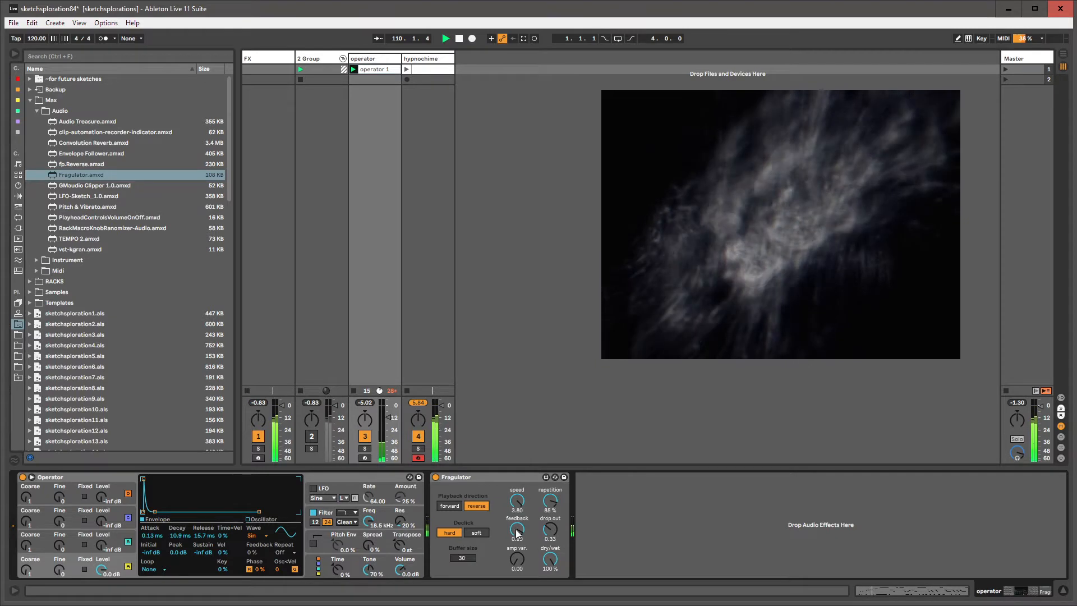
{"action": "left_click_drag", "start_coordinate": [516, 560], "coordinate": [517, 522]}
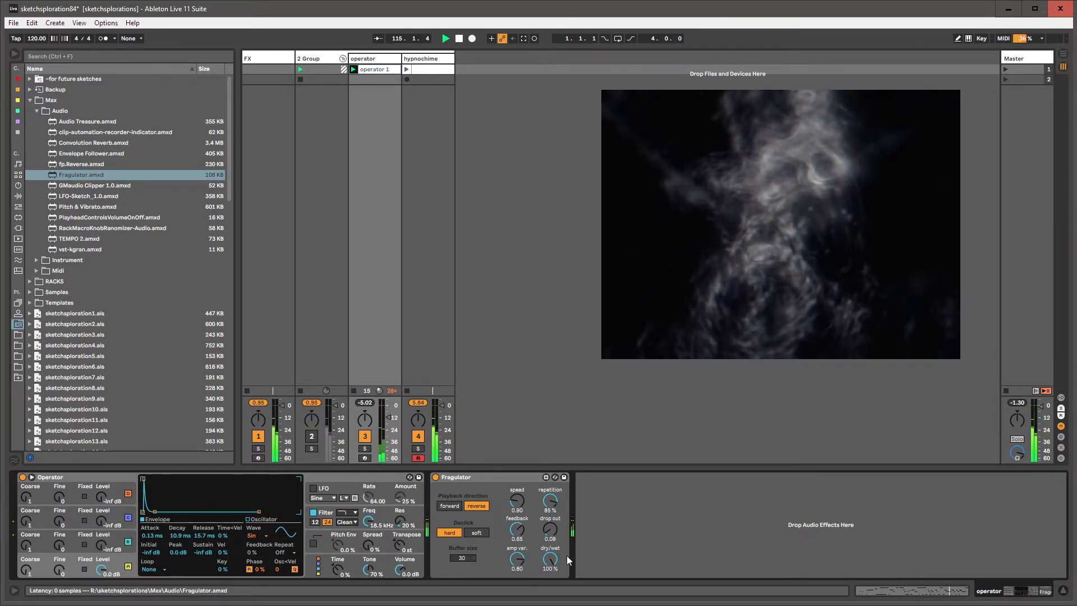
Duplicate Fragulator, deactivate the original and try the copy with speed 3.30, repetition 71 %, feedback 0.37 and drop out 0.86.
{"action": "left_click", "coordinate": [452, 477]}
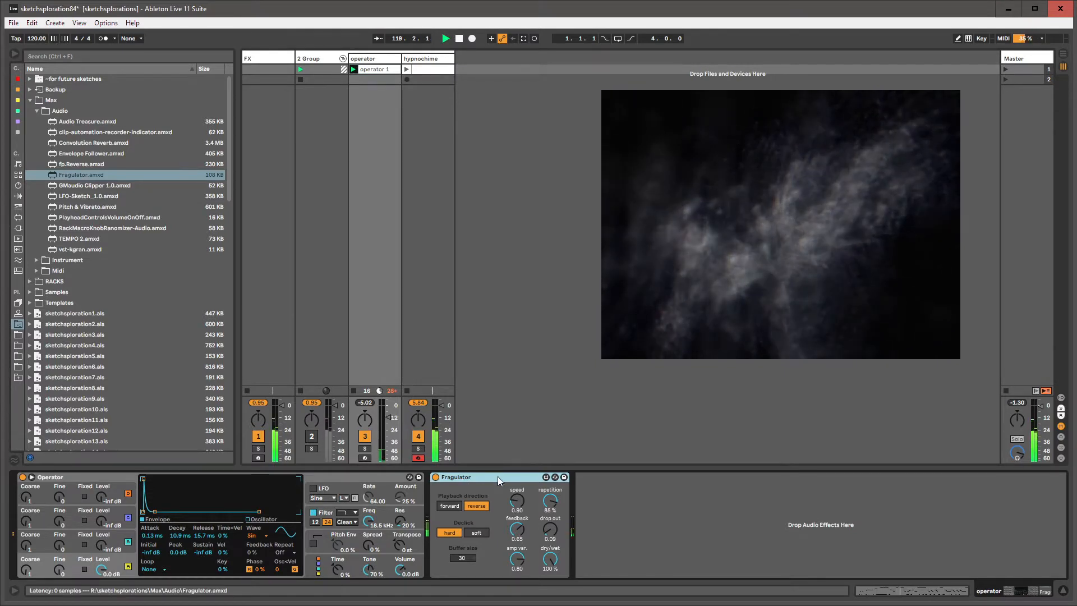
{"action": "key", "text": "ctrl+d"}
{"action": "left_click", "coordinate": [435, 476]}
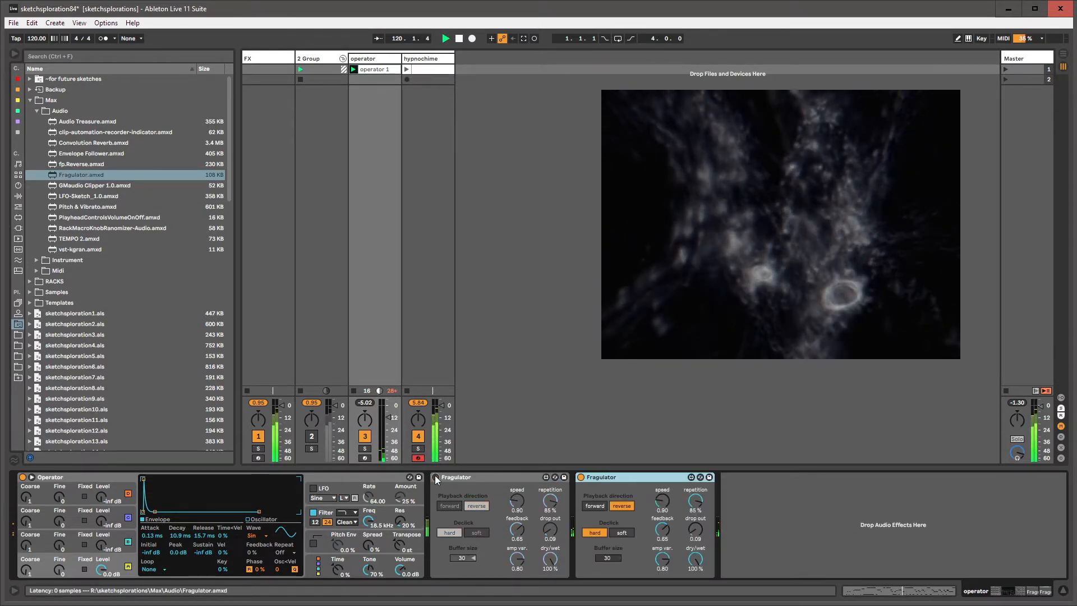
{"action": "left_click_drag", "start_coordinate": [662, 500], "coordinate": [662, 462]}
{"action": "left_click_drag", "start_coordinate": [663, 527], "coordinate": [696, 510]}
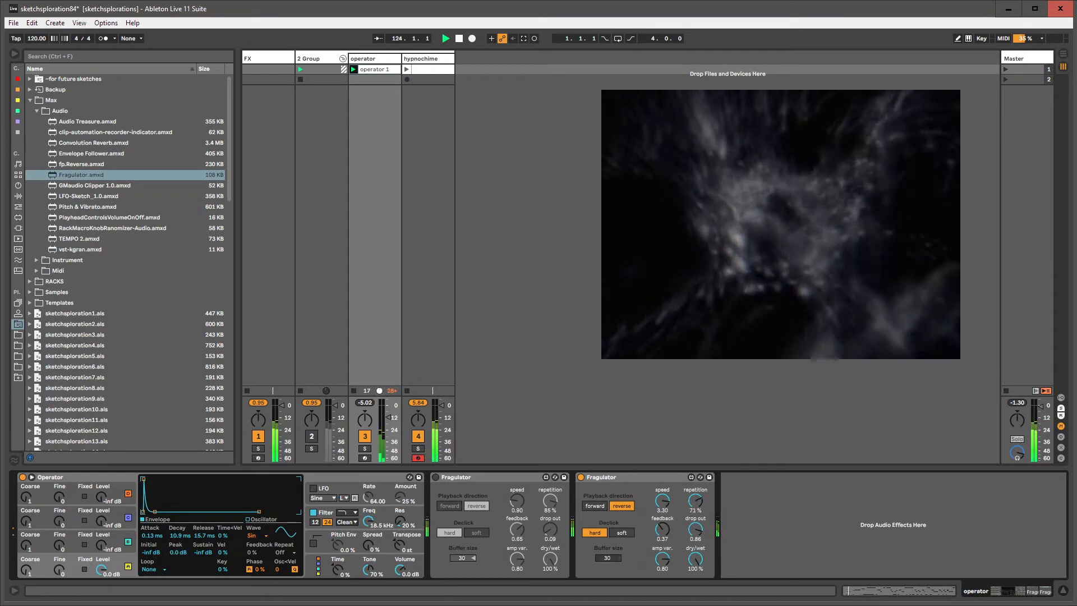
Delete the Fragulator copy and reactivate the original Fragulator.
{"action": "left_click", "coordinate": [667, 478]}
{"action": "key", "text": "Delete"}
{"action": "left_click", "coordinate": [436, 477]}
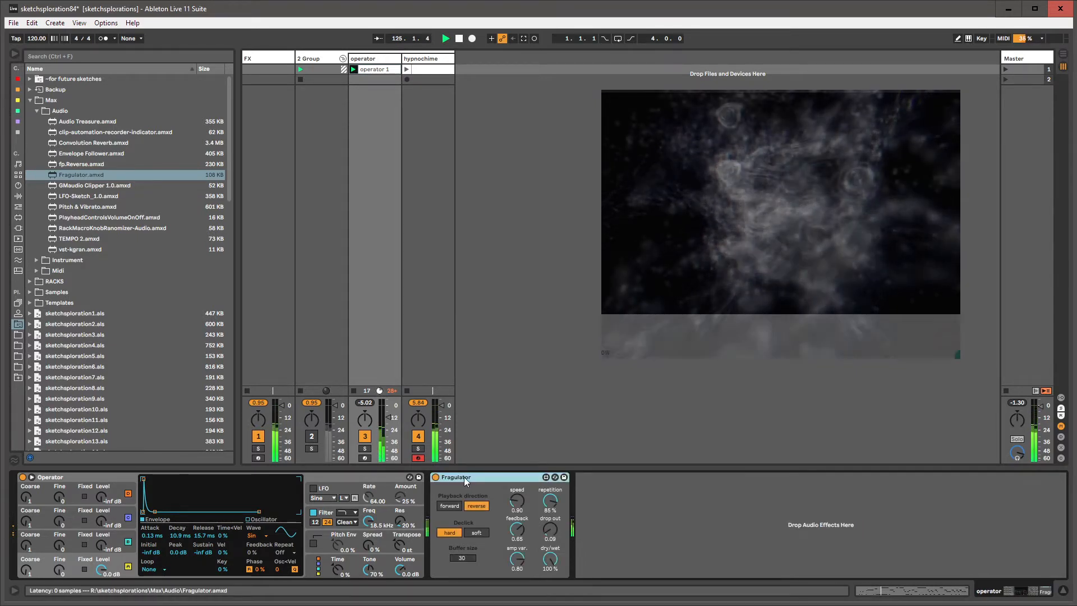
Duplicate Fragulator twice to chain three instances after Operator.
{"action": "key", "text": "ctrl+d"}
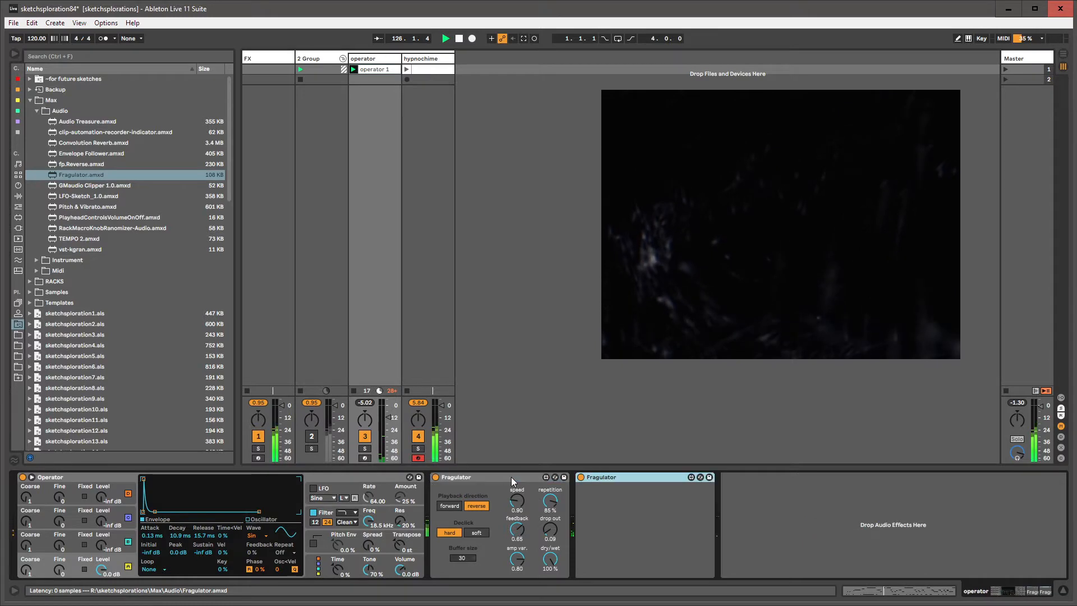
{"action": "key", "text": "ctrl+d"}
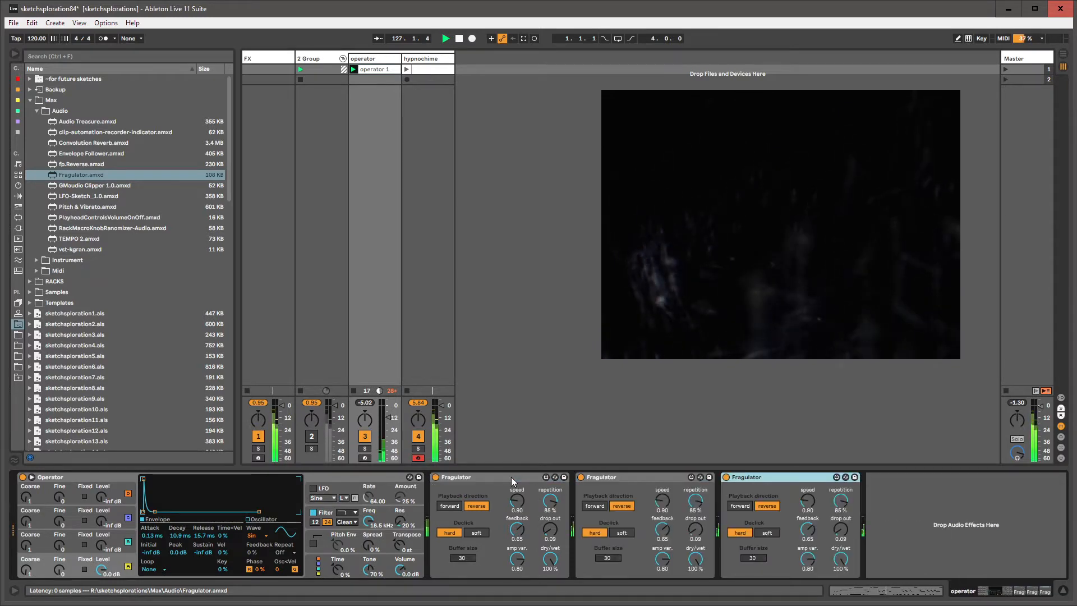
{"action": "left_click", "coordinate": [472, 476]}
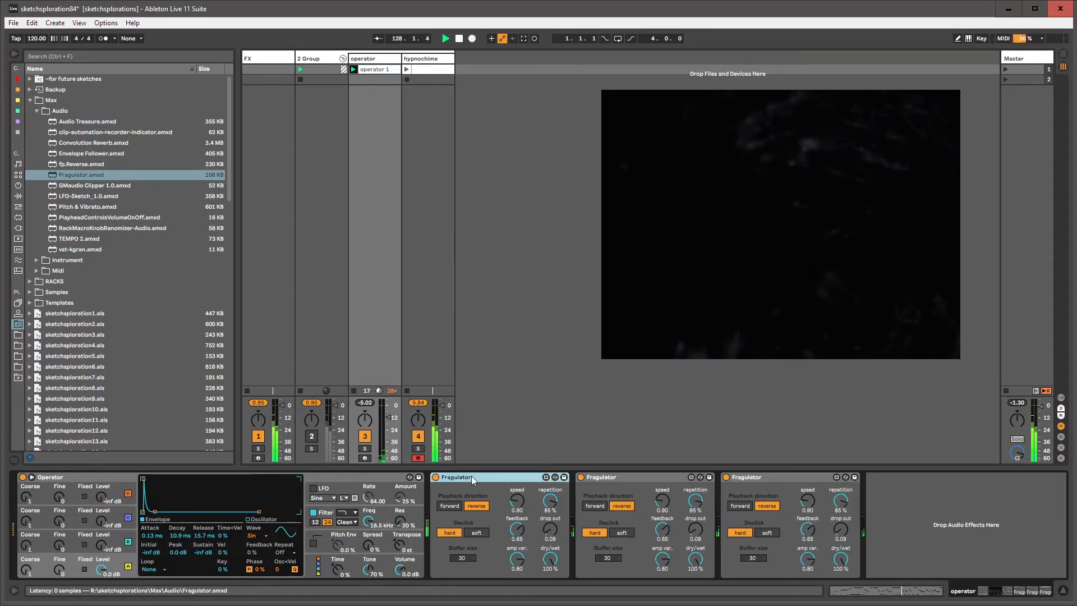
{"action": "key", "text": "ctrl+d"}
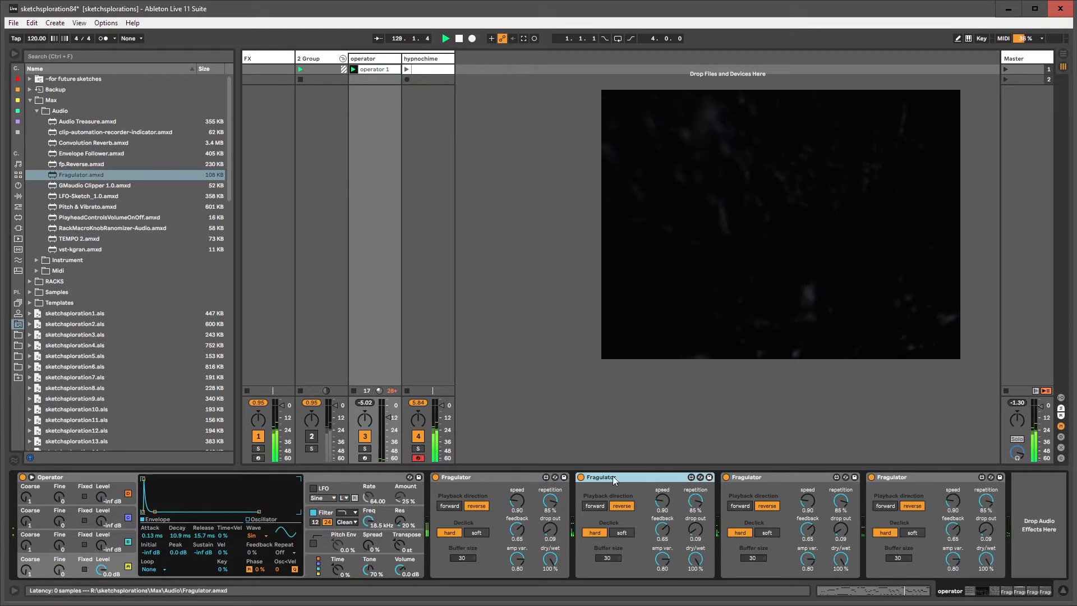
{"action": "key", "text": "Delete"}
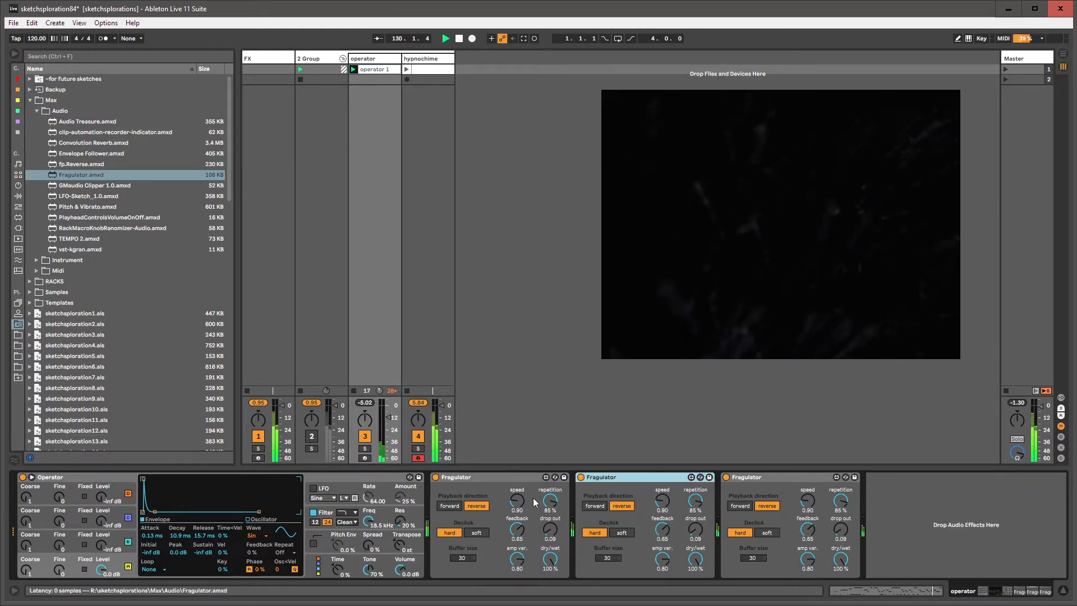
Set the first Fragulator on the operator track to speed 2.29, feedback 0.72 and drop out 0.22.
{"action": "left_click_drag", "start_coordinate": [517, 500], "coordinate": [516, 477]}
{"action": "left_click_drag", "start_coordinate": [515, 529], "coordinate": [552, 514]}
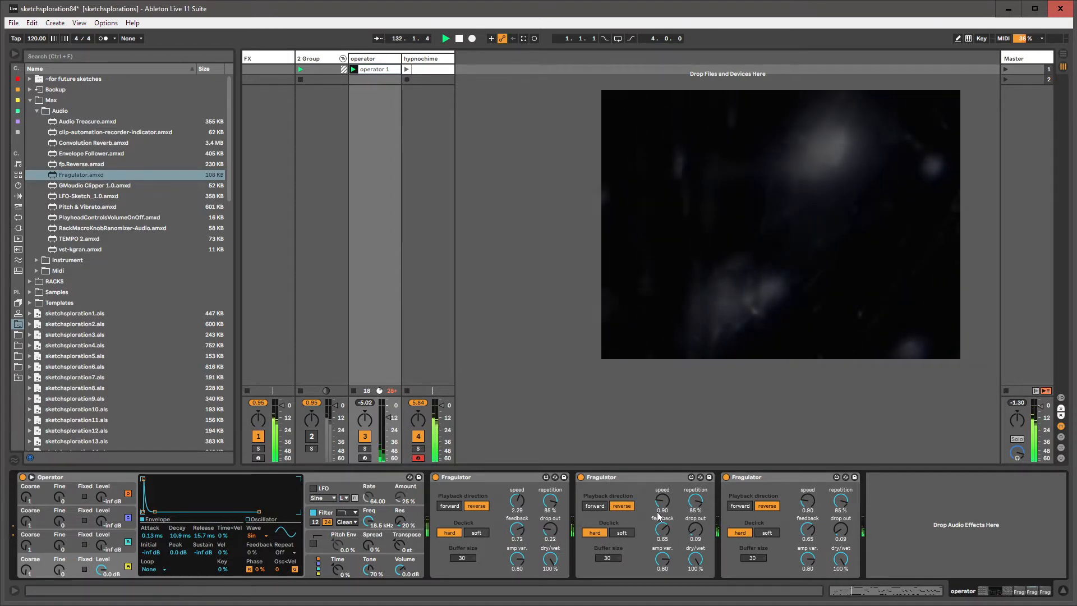
Set the second Fragulator to speed 1.85, repetition 74 %, drop out 0.45, amp var. 0.79, and the third to speed 1.31, feedback 0.47, drop out 0.19.
{"action": "left_click_drag", "start_coordinate": [696, 530], "coordinate": [695, 502]}
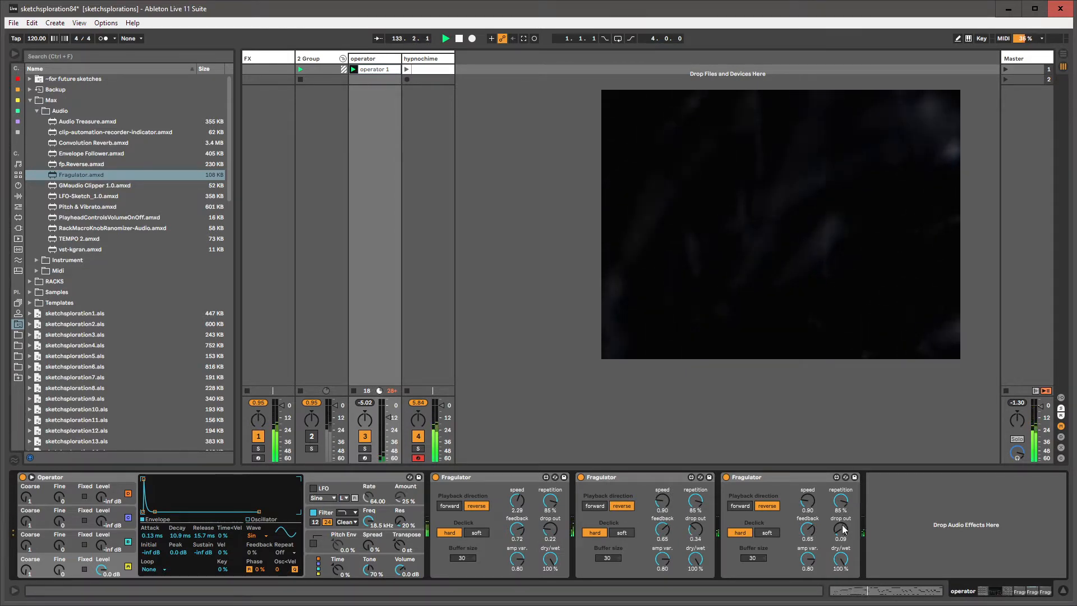
{"action": "left_click_drag", "start_coordinate": [841, 529], "coordinate": [809, 550]}
{"action": "left_click_drag", "start_coordinate": [698, 532], "coordinate": [667, 503]}
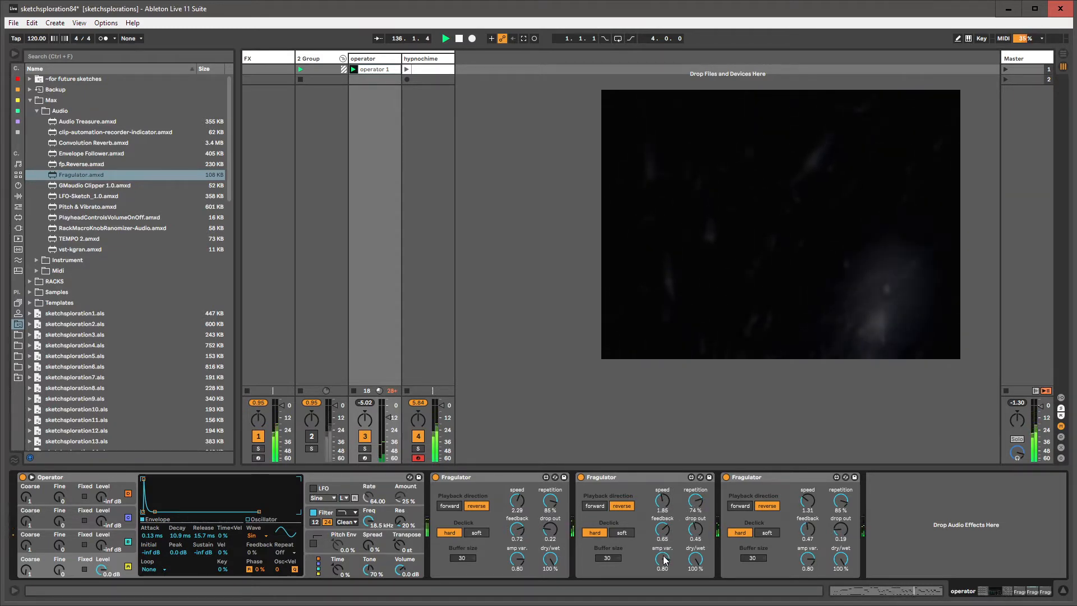
{"action": "left_click_drag", "start_coordinate": [663, 559], "coordinate": [662, 563]}
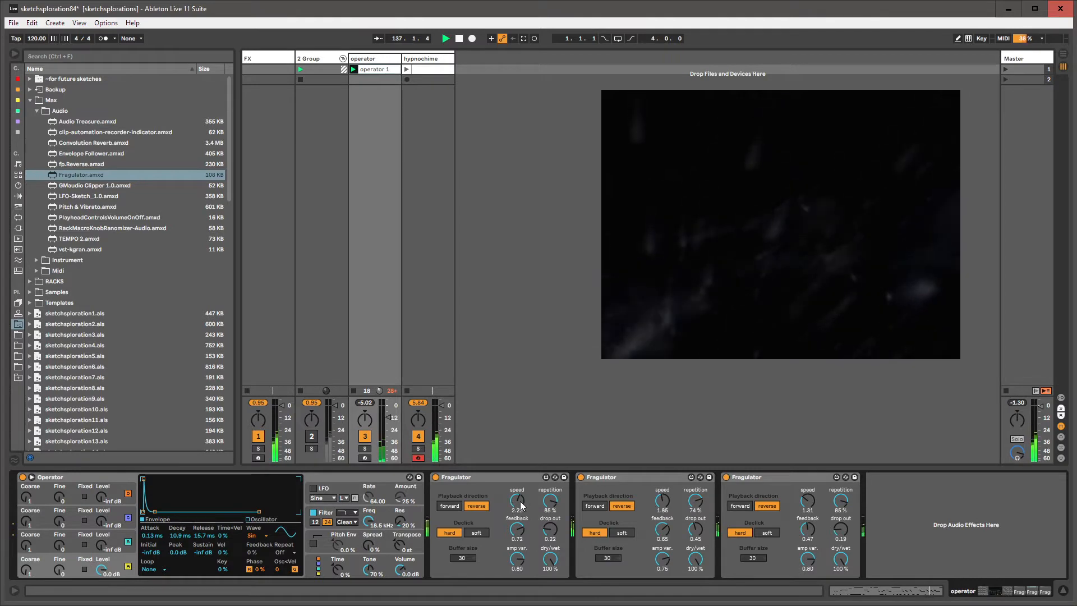
Set the first Fragulator to speed 2.98, repetition 80 %, drop out 0.44 and amp var. 0.98, and the third's speed to 1.19.
{"action": "left_click_drag", "start_coordinate": [517, 505], "coordinate": [545, 507]}
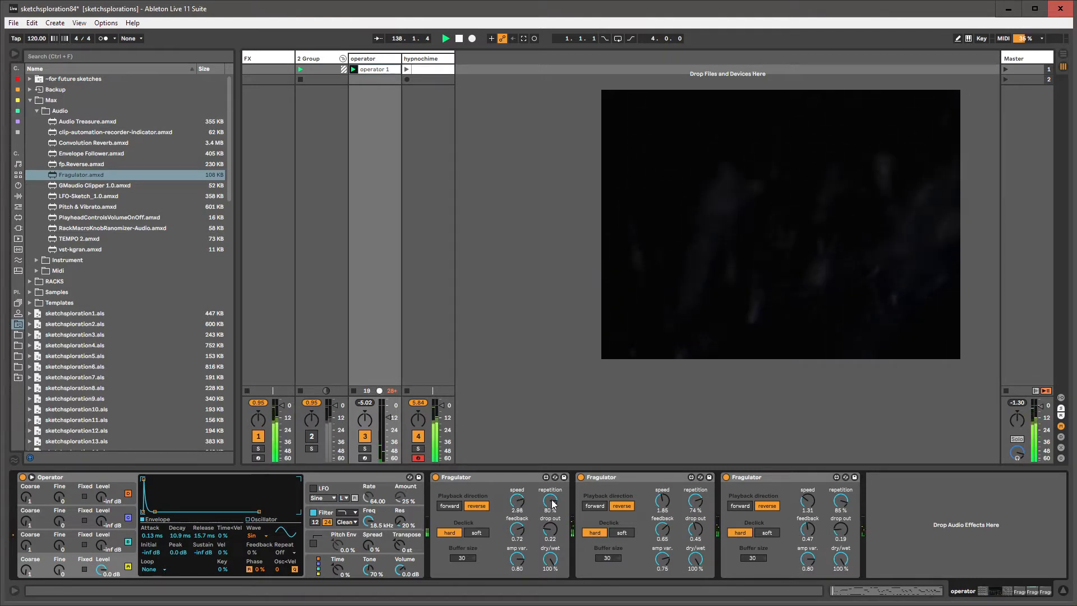
{"action": "left_click_drag", "start_coordinate": [526, 565], "coordinate": [548, 530]}
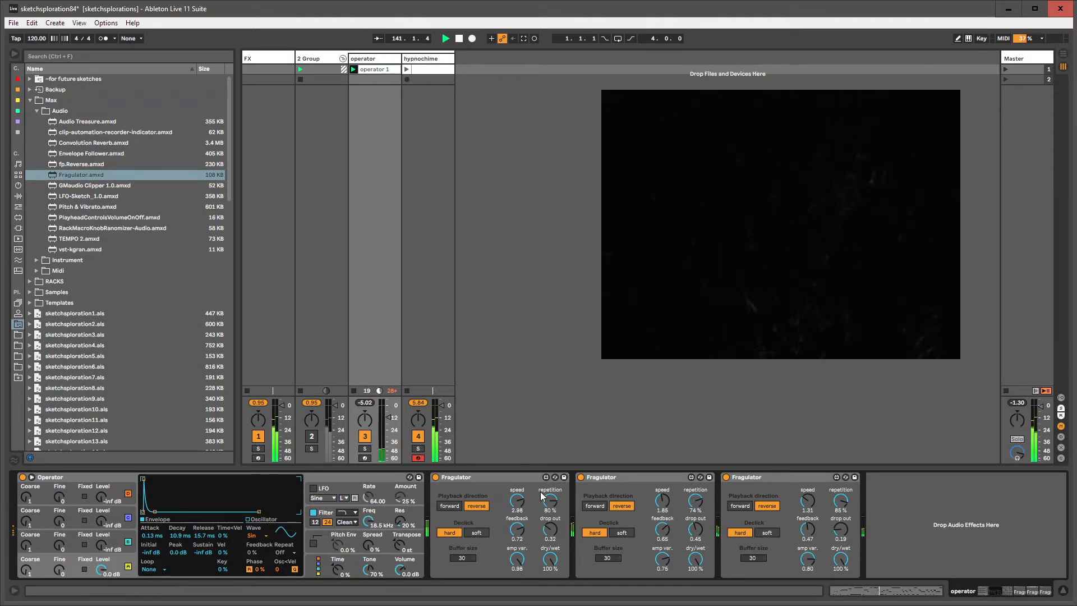
{"action": "left_click_drag", "start_coordinate": [549, 531], "coordinate": [549, 528]}
{"action": "mouse_move", "coordinate": [807, 499]}
{"action": "left_mouse_down"}
{"action": "mouse_move", "coordinate": [807, 487]}
{"action": "mouse_move", "coordinate": [793, 503]}
{"action": "left_mouse_up"}
Copy the first Fragulator to the end of the hypnochime track's device chain and launch the hypnochime clip.
{"action": "left_click", "coordinate": [511, 474]}
{"action": "left_click", "coordinate": [420, 58]}
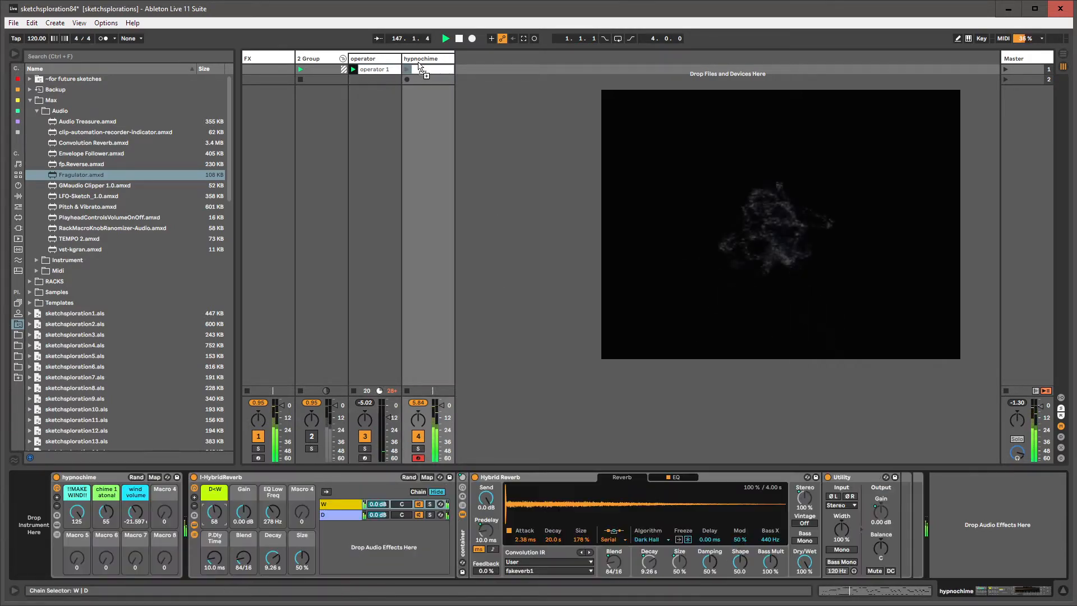
{"action": "left_click", "coordinate": [408, 69]}
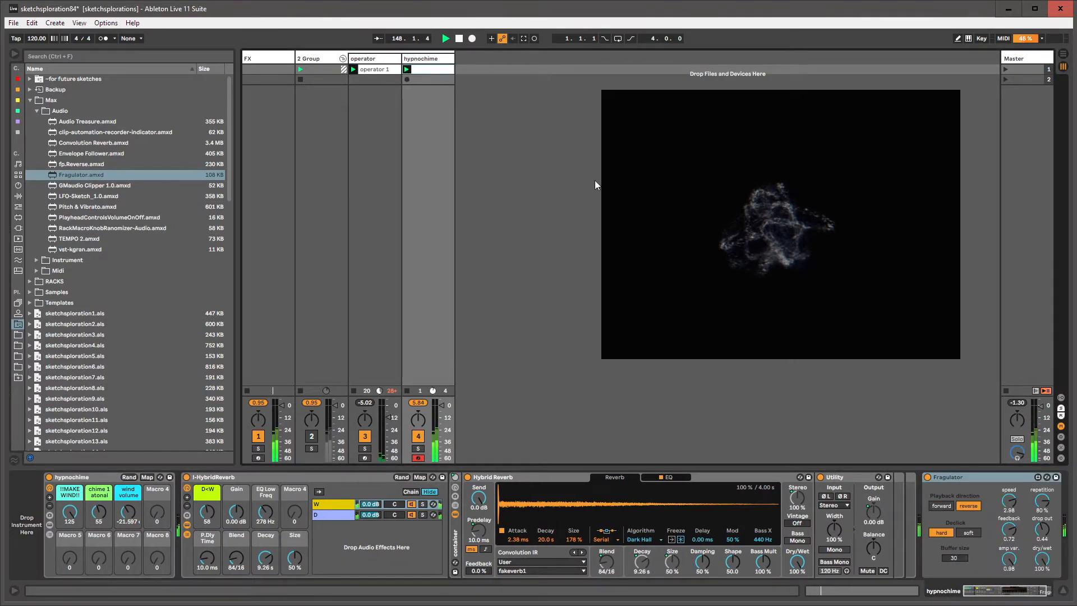
Set hypnochime's Fragulator to forward, soft declick, buffer size 625, speed 2.77, repetition 1 %, feedback 0.59, drop out 0.00 and dry/wet 8 %.
{"action": "left_click_drag", "start_coordinate": [999, 593], "coordinate": [1033, 598]}
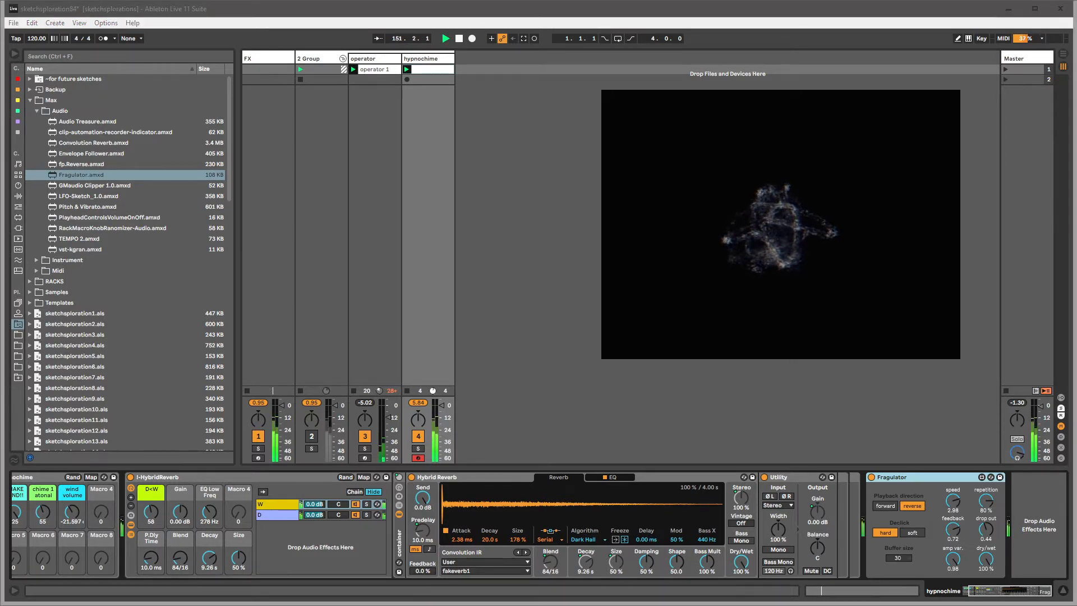
{"action": "left_click", "coordinate": [982, 593]}
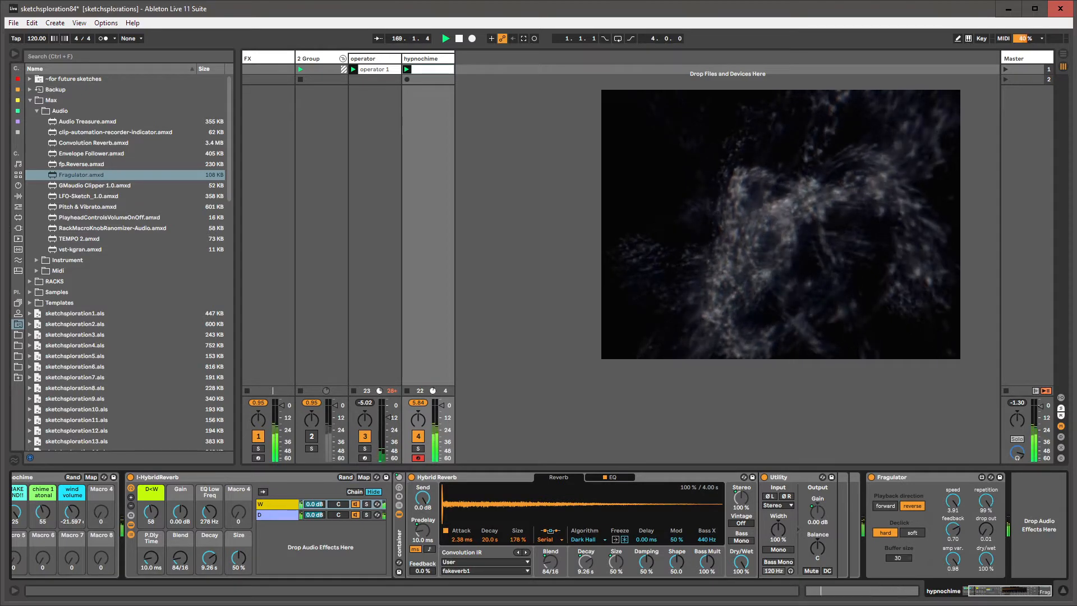
{"action": "left_click", "coordinate": [418, 436]}
{"action": "left_click", "coordinate": [418, 436]}
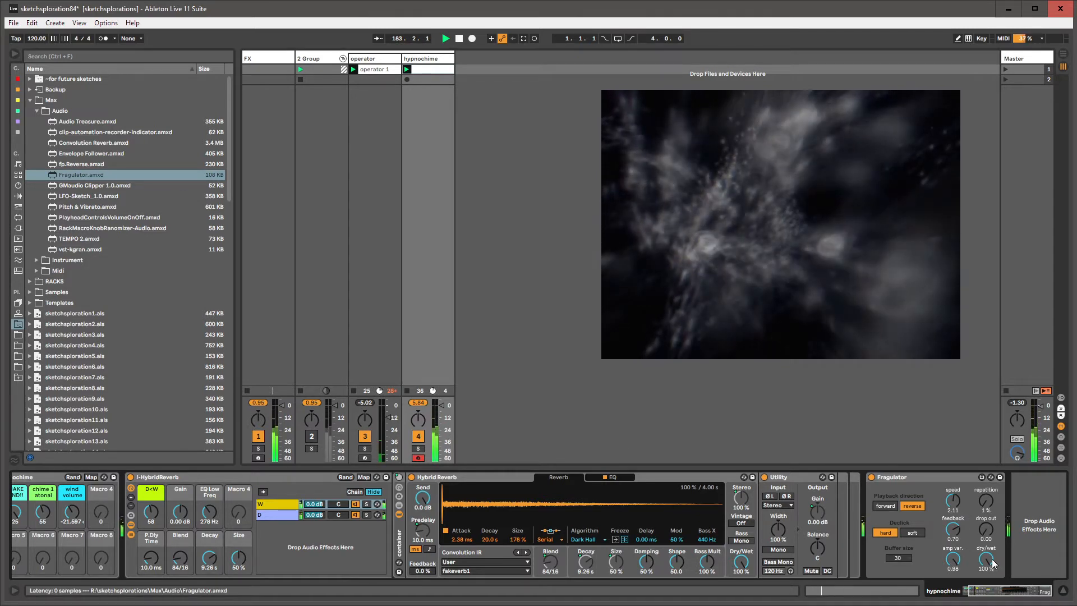
{"action": "left_click_drag", "start_coordinate": [986, 559], "coordinate": [987, 558]}
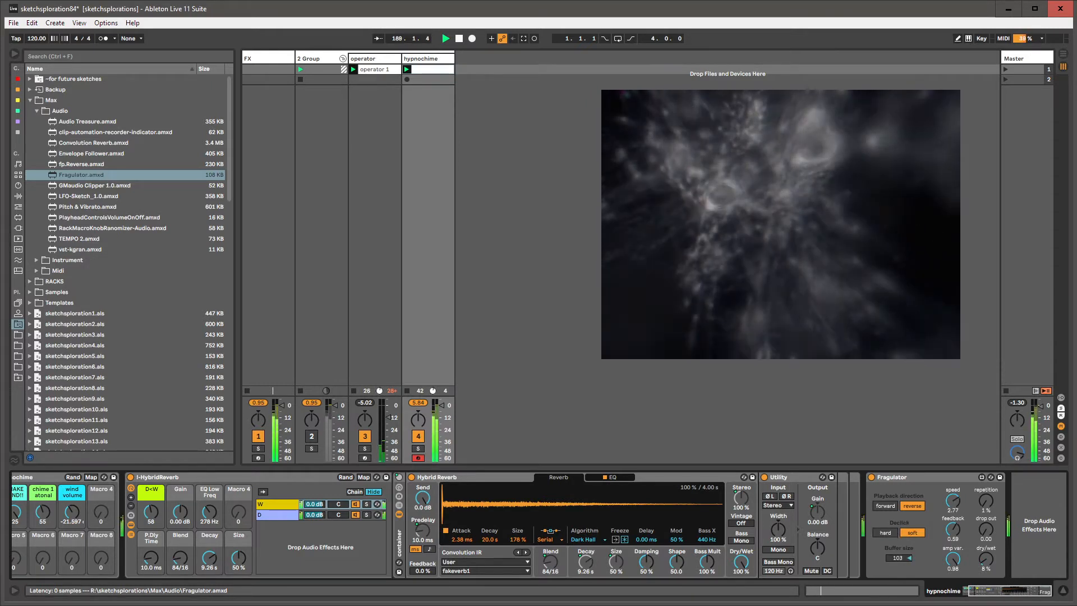
{"action": "left_click_drag", "start_coordinate": [896, 559], "coordinate": [895, 584]}
{"action": "left_click", "coordinate": [891, 507]}
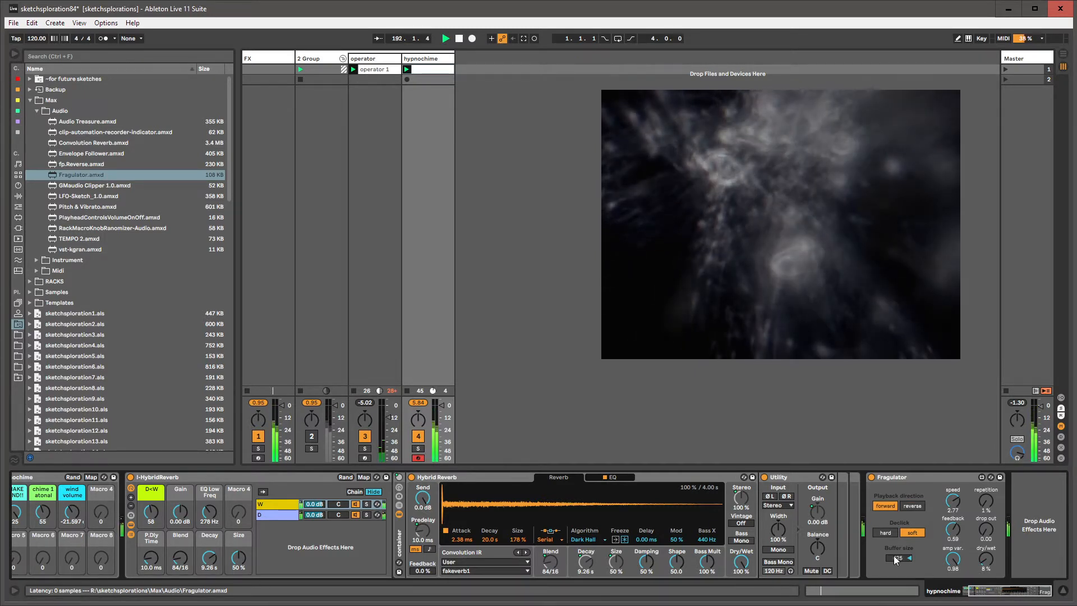
{"action": "left_click", "coordinate": [972, 592]}
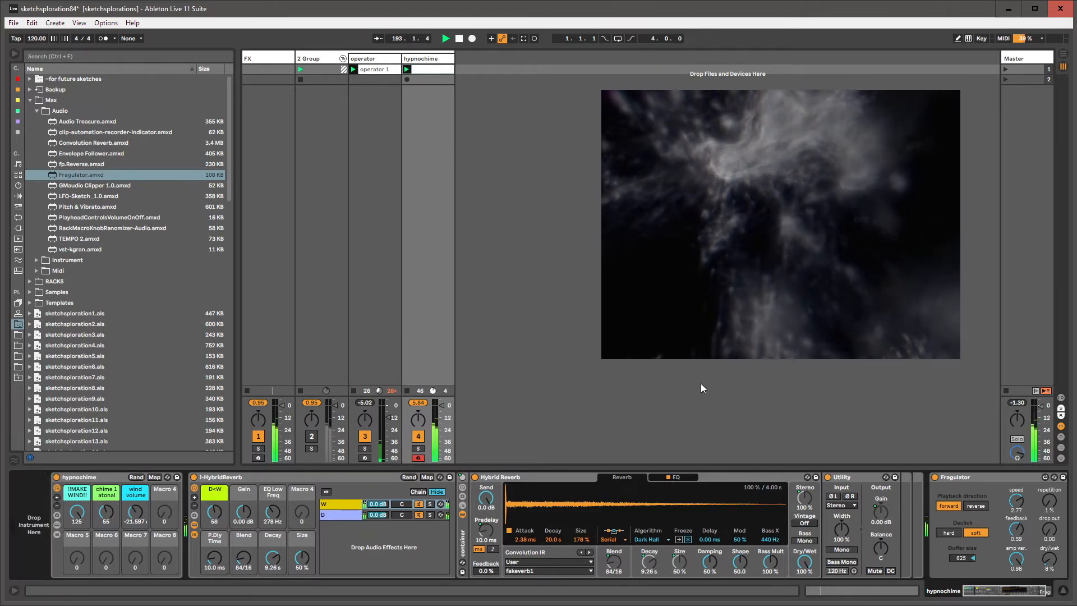
Insert a MIDI track after hypnochime and set the hypnochime Fragulator's speed to 2.24.
{"action": "left_click", "coordinate": [437, 61]}
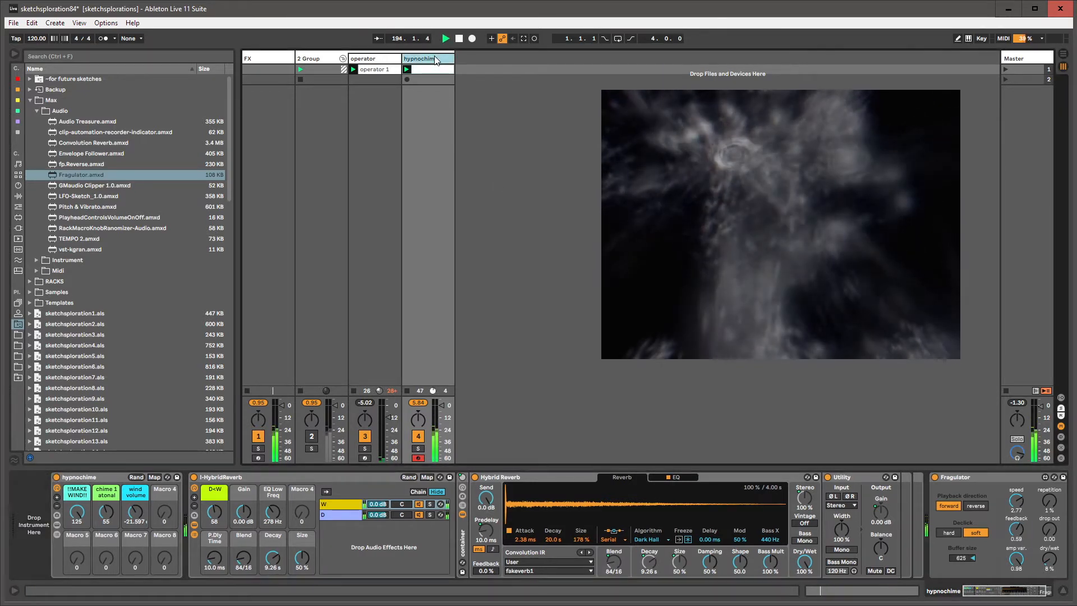
{"action": "key", "text": "ctrl+shift+t"}
{"action": "left_click", "coordinate": [372, 60]}
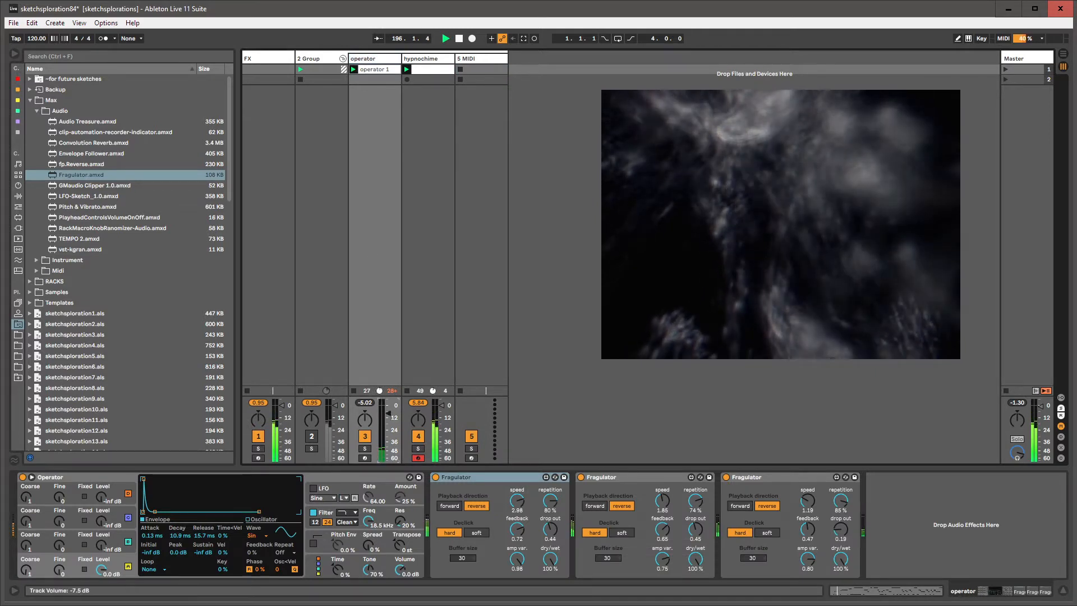
{"action": "left_click", "coordinate": [434, 59]}
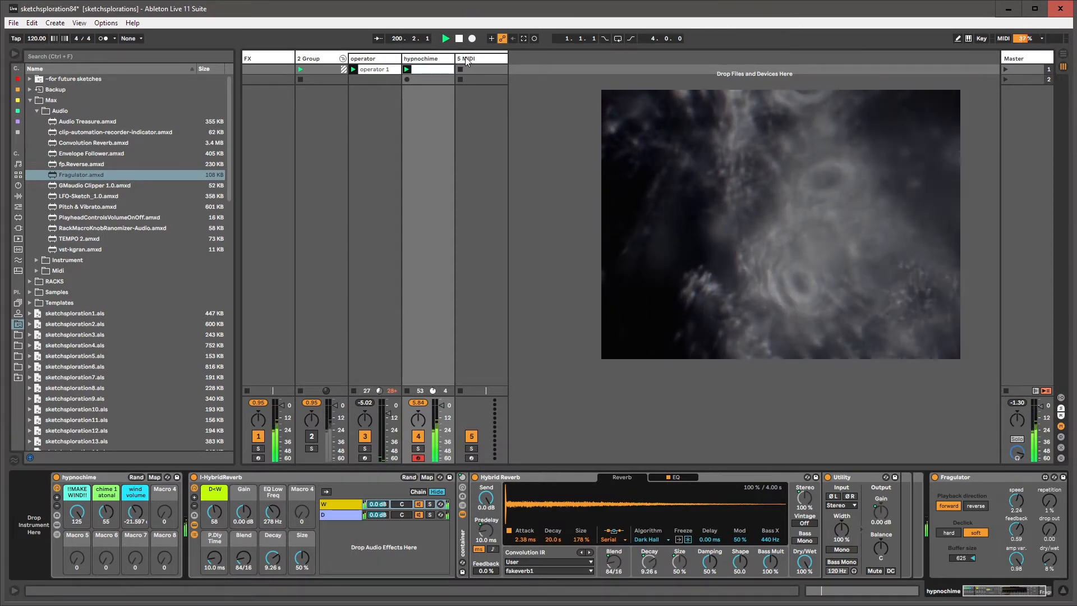
Delete the second and third Fragulators on the operator track and set the remaining one's speed to 1.29.
{"action": "left_click", "coordinate": [386, 61]}
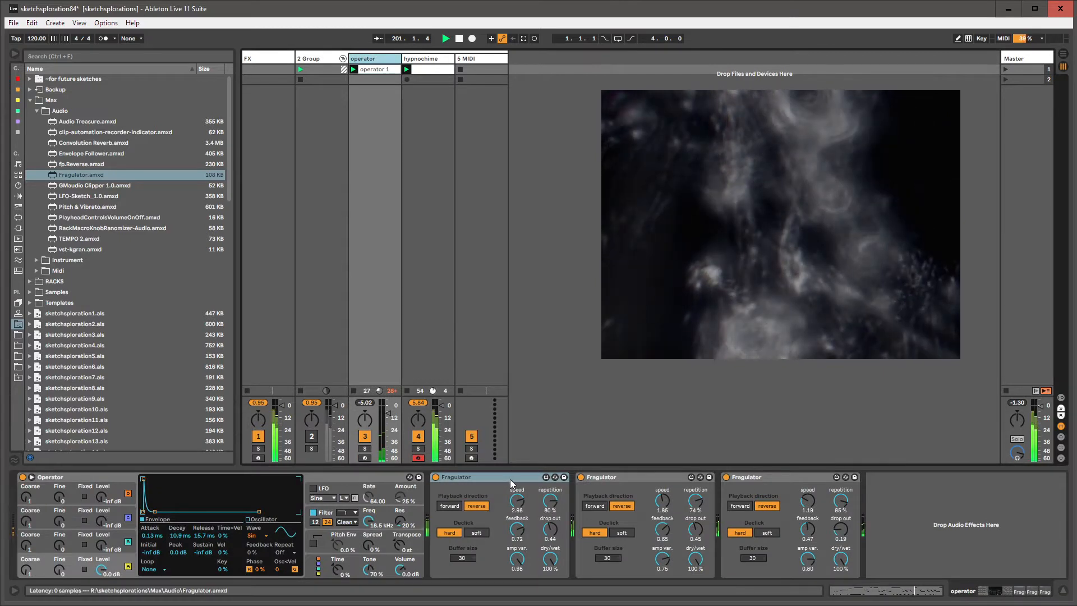
{"action": "left_click", "coordinate": [662, 481]}
{"action": "left_click", "coordinate": [747, 481], "text": "shift"}
{"action": "key", "text": "Delete"}
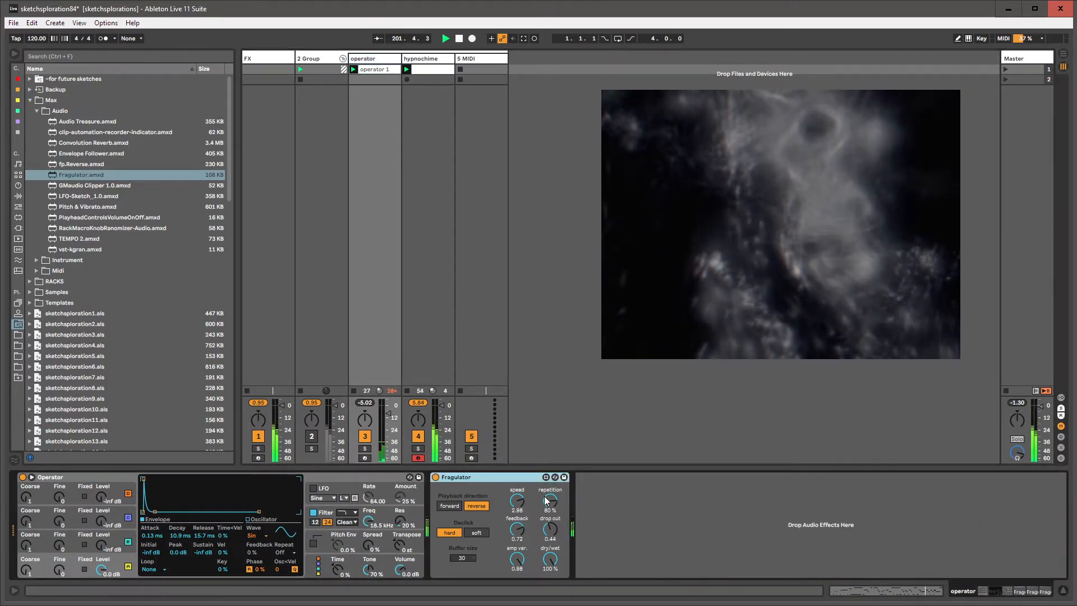
{"action": "left_click_drag", "start_coordinate": [517, 497], "coordinate": [517, 489]}
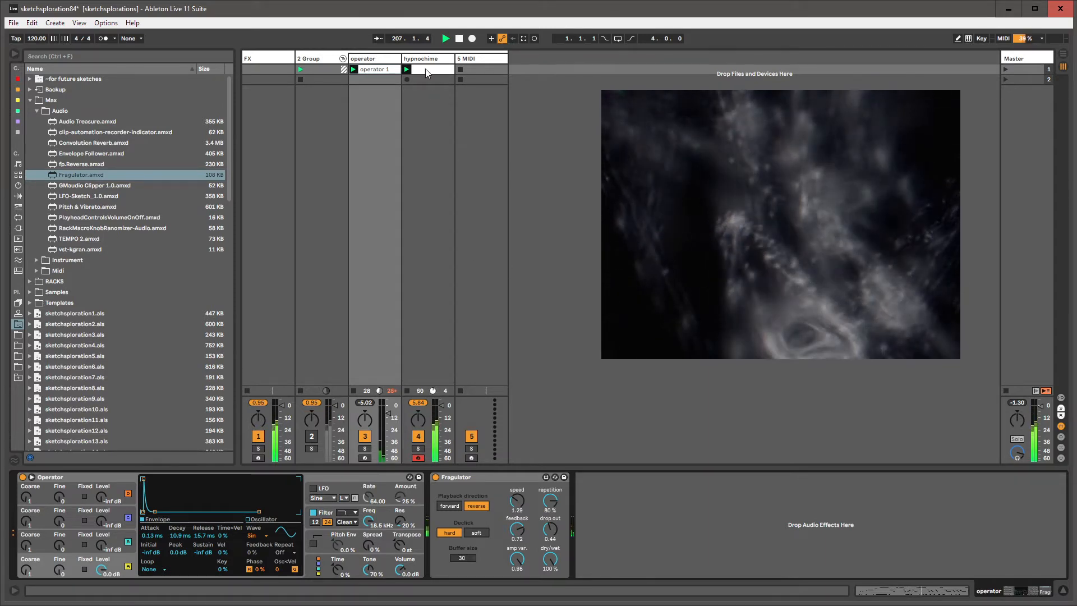
Hide the HybridReverb rack's chain list and devices on the hypnochime track and move the rack after Fragulator.
{"action": "left_click", "coordinate": [449, 163]}
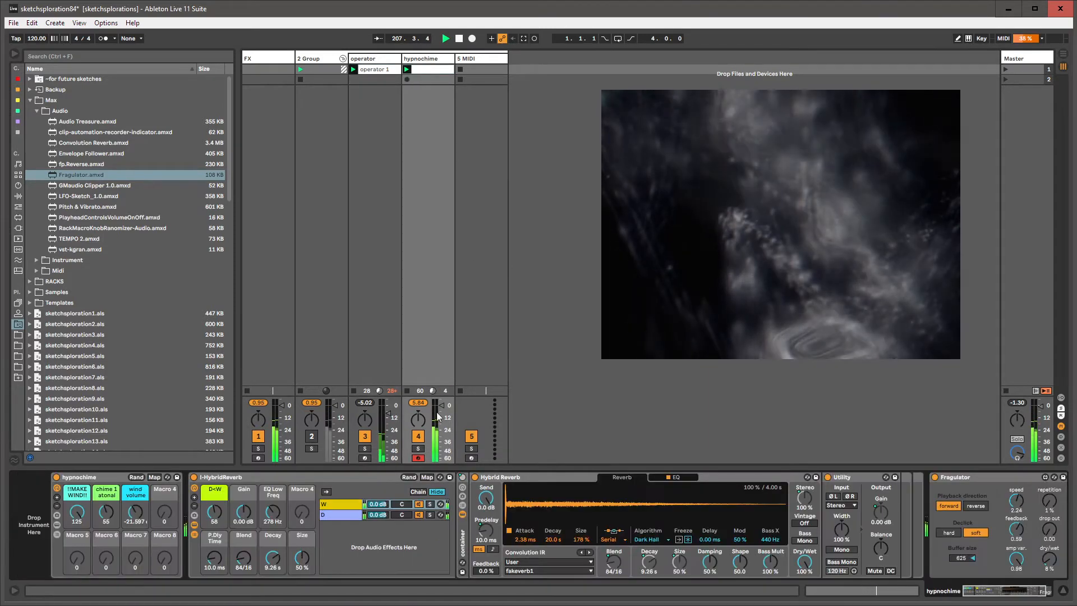
{"action": "left_click", "coordinate": [194, 535]}
{"action": "left_click", "coordinate": [195, 525]}
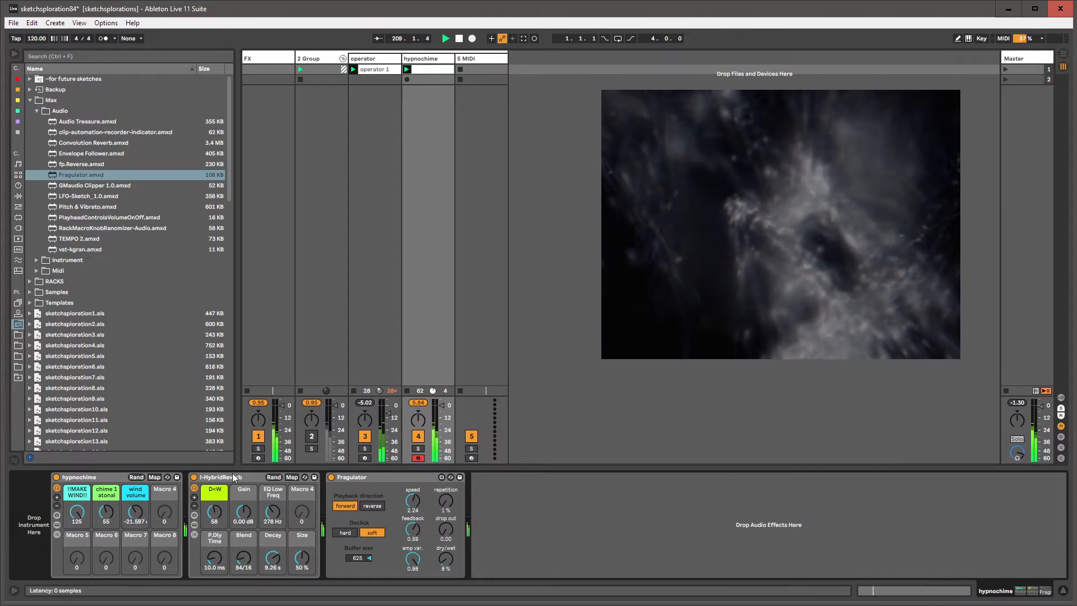
{"action": "left_click", "coordinate": [233, 477]}
{"action": "left_click_drag", "start_coordinate": [308, 499], "coordinate": [481, 516]}
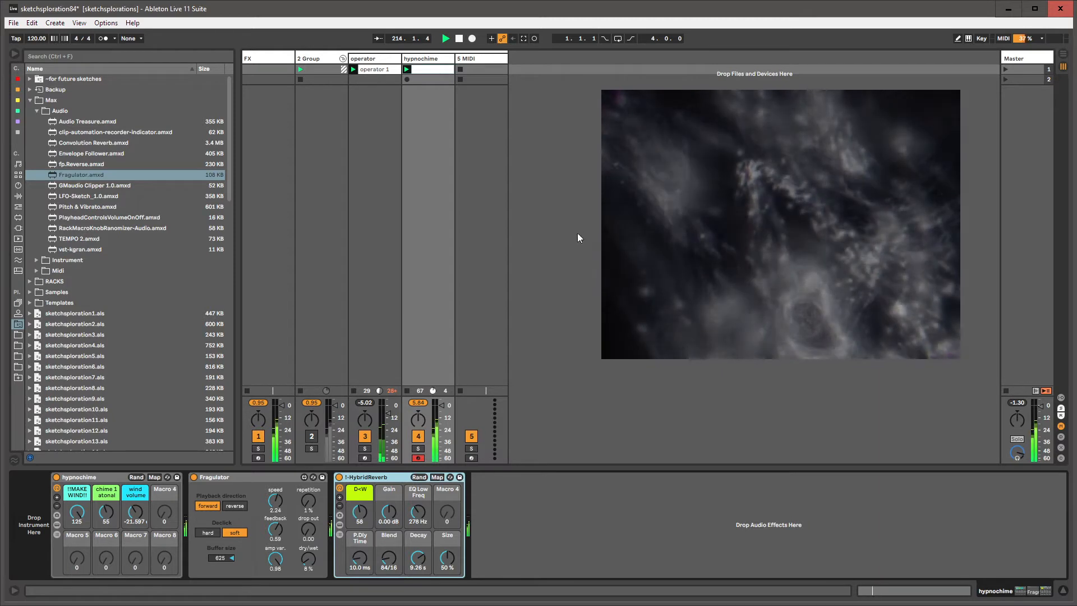
Reposition the floating visualizer window over the empty area beside the tracks.
{"action": "left_click_drag", "start_coordinate": [746, 227], "coordinate": [740, 228]}
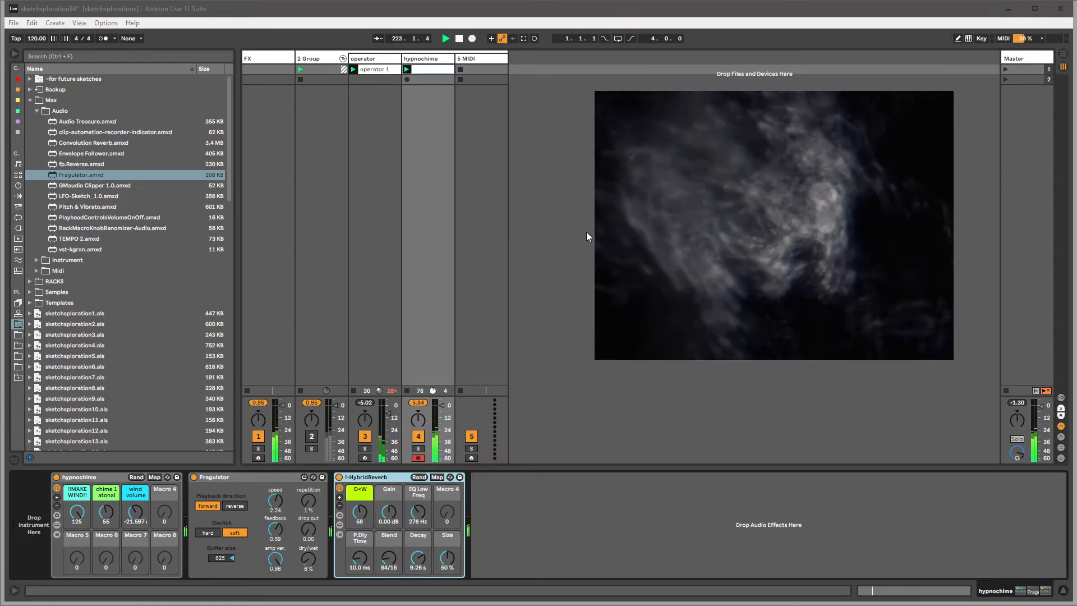
{"action": "left_click_drag", "start_coordinate": [692, 224], "coordinate": [716, 220]}
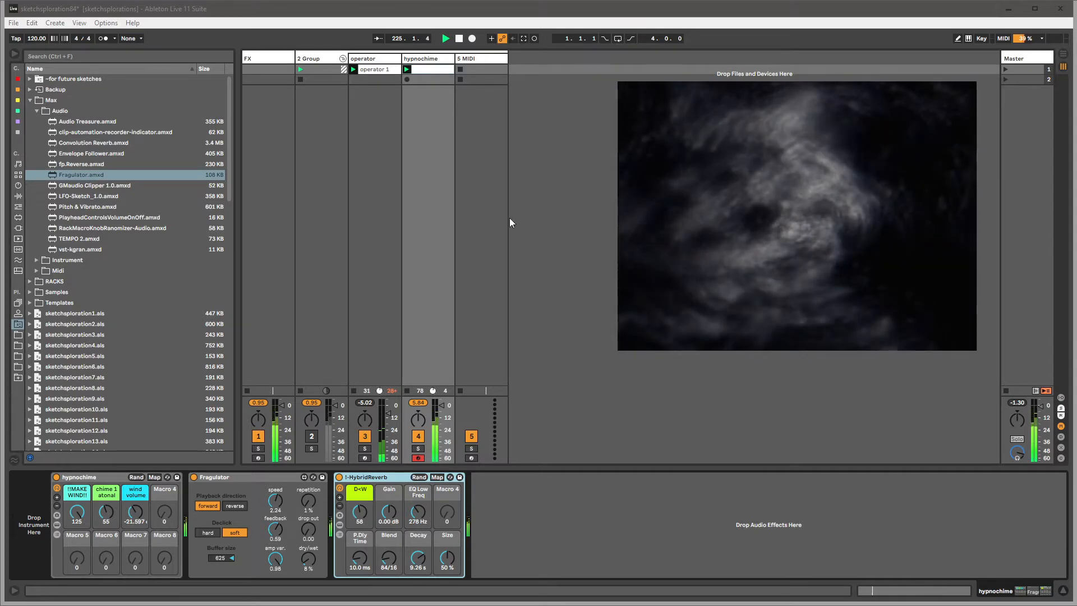
{"action": "left_click", "coordinate": [423, 61]}
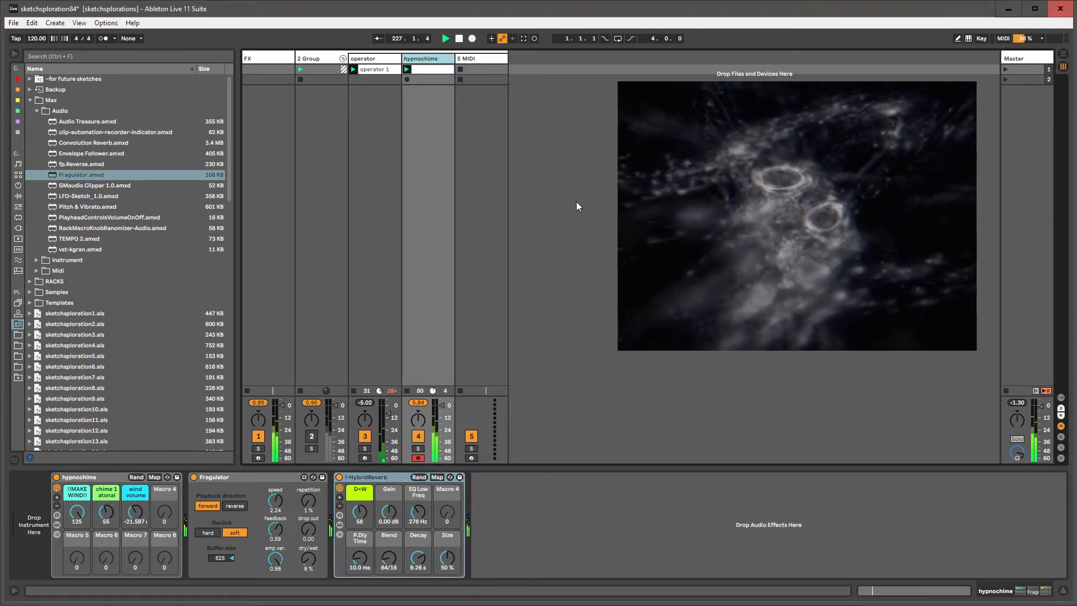
{"action": "left_click_drag", "start_coordinate": [793, 211], "coordinate": [819, 210]}
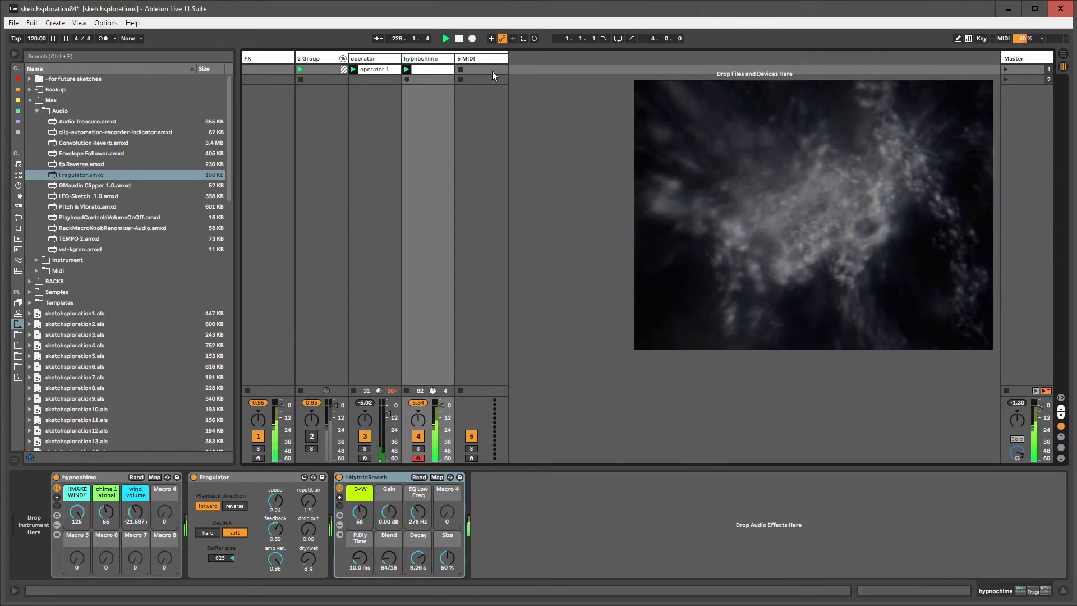
{"action": "left_click", "coordinate": [481, 59]}
{"action": "left_click", "coordinate": [435, 59]}
{"action": "left_click", "coordinate": [466, 390]}
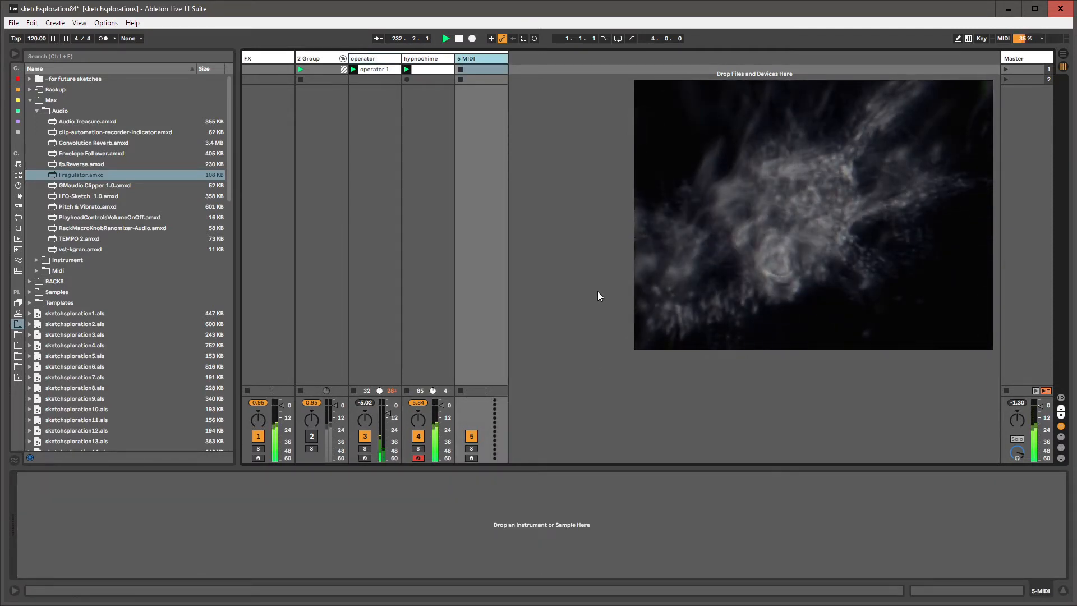
{"action": "left_click", "coordinate": [727, 244]}
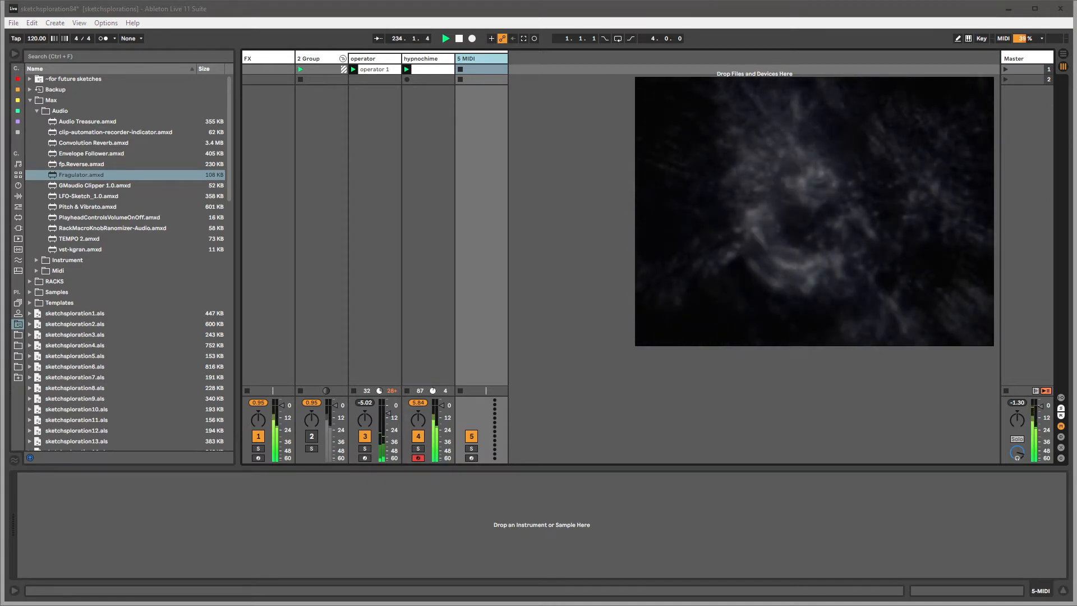
Browse the Max, Templates, Samples and built-in instrument listings for a sound source for the new MIDI track.
{"action": "left_click", "coordinate": [469, 62]}
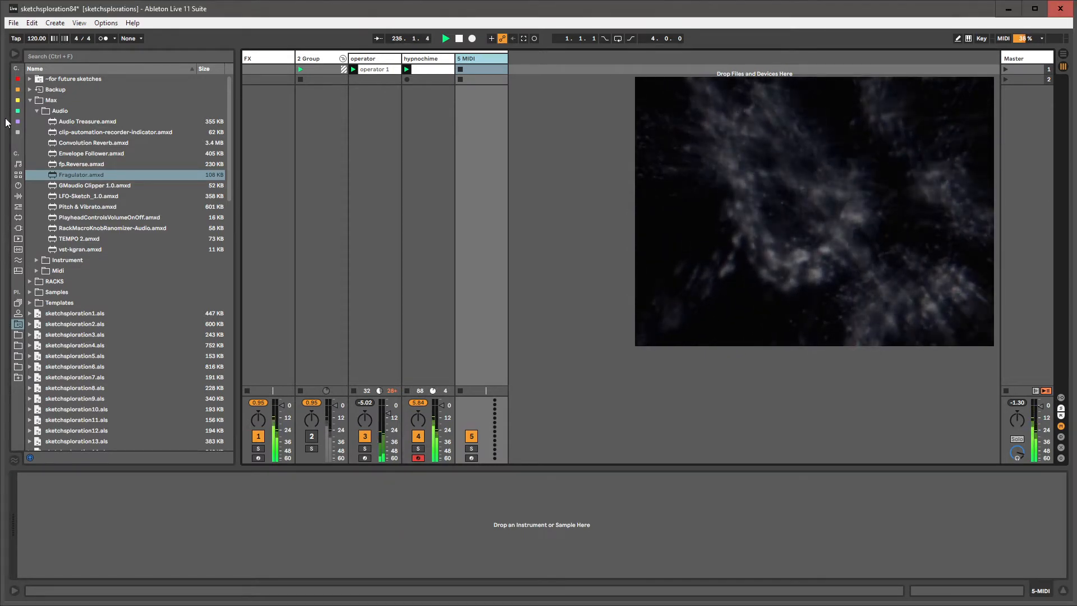
{"action": "left_click", "coordinate": [31, 100]}
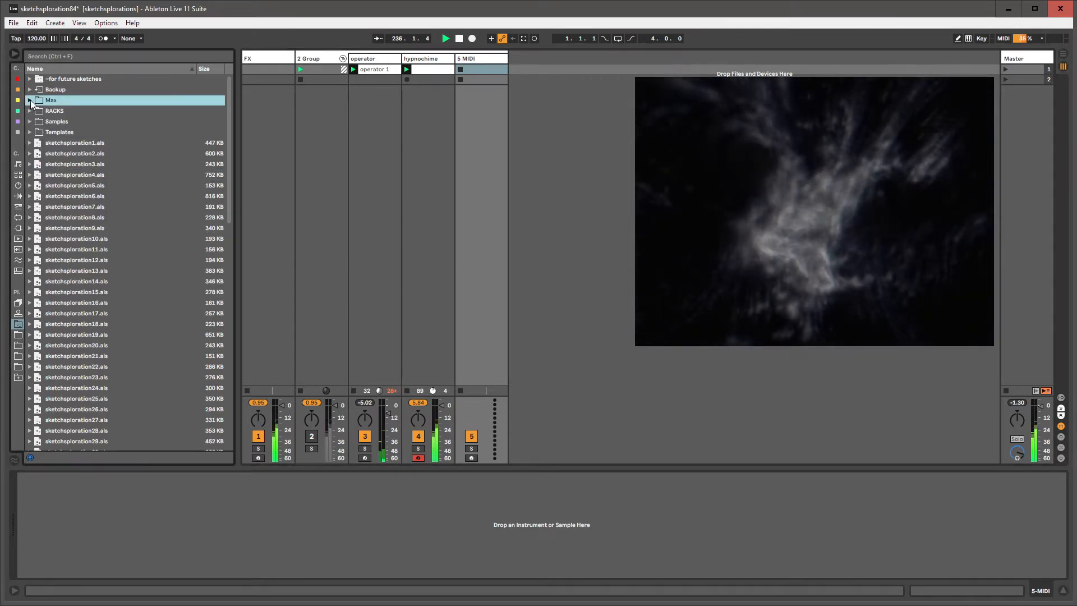
{"action": "left_click", "coordinate": [30, 132]}
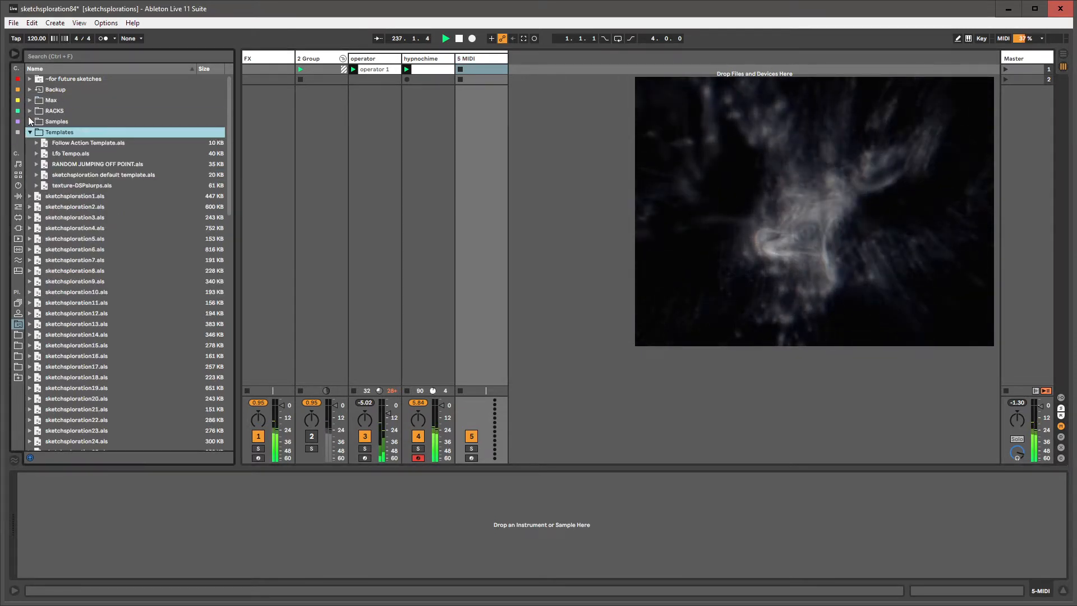
{"action": "left_click", "coordinate": [30, 112]}
{"action": "left_click", "coordinate": [30, 122]}
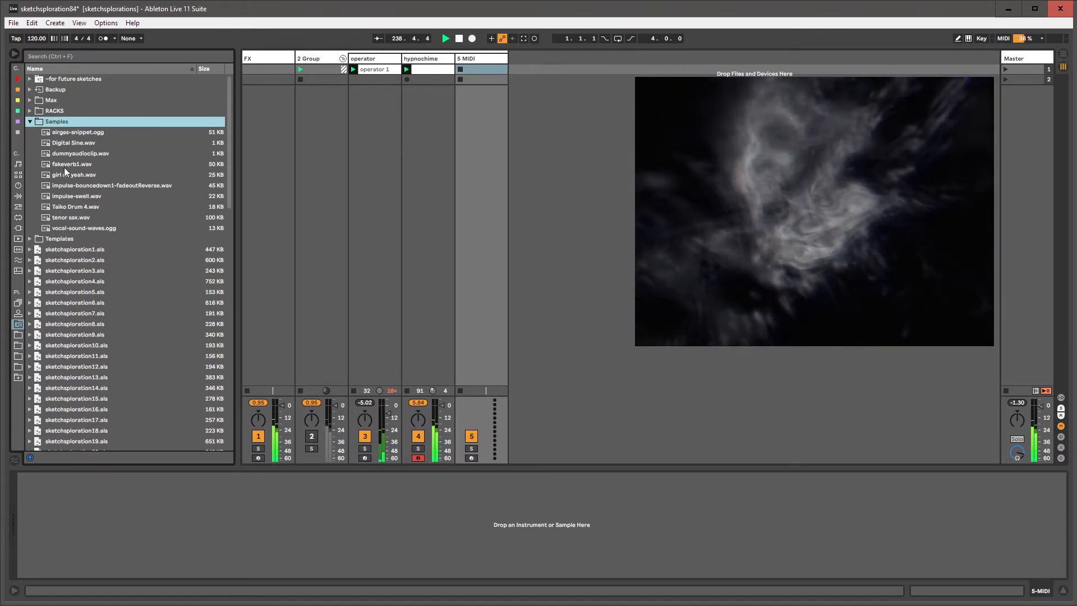
{"action": "left_click", "coordinate": [29, 121]}
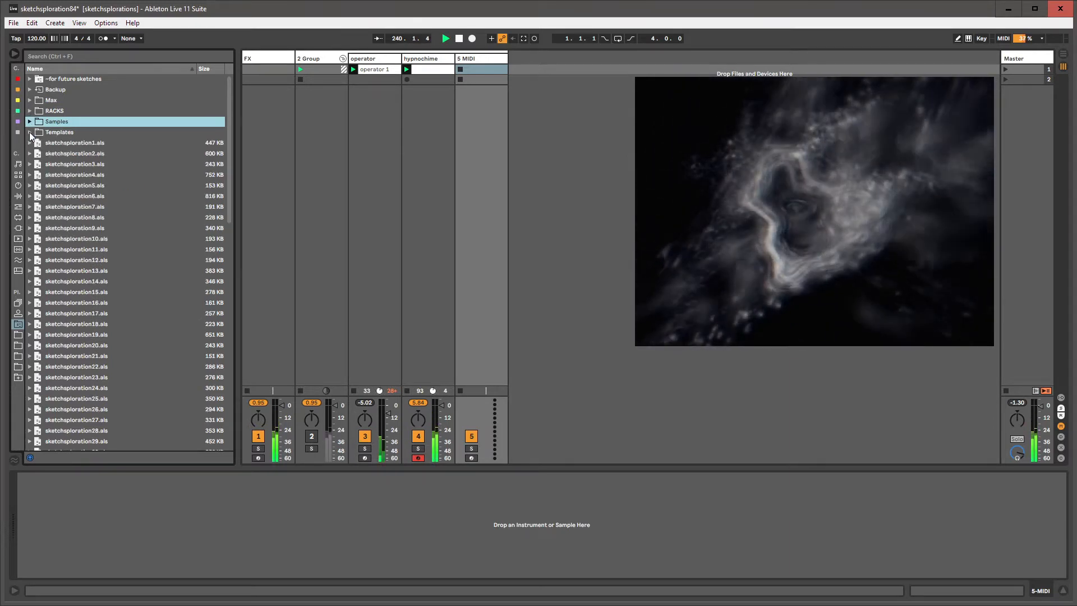
{"action": "left_click", "coordinate": [18, 185]}
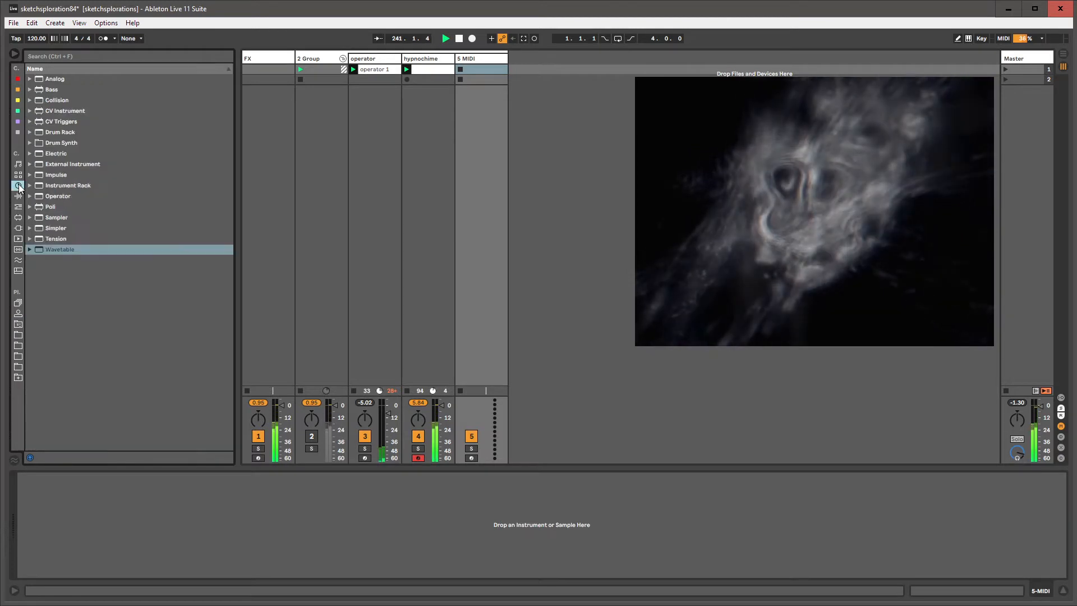
{"action": "left_click", "coordinate": [18, 325]}
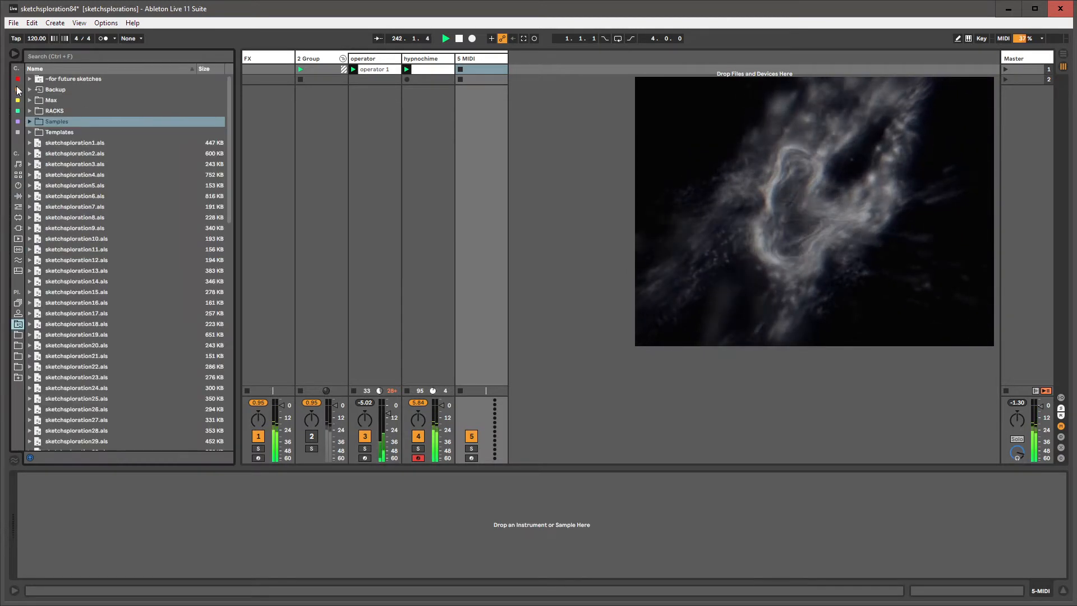
Load the J74 DrumSynth - 001 rack from the RACKS instrument collection onto the empty MIDI track after hypnochime.
{"action": "left_click", "coordinate": [30, 111]}
{"action": "left_click", "coordinate": [36, 153]}
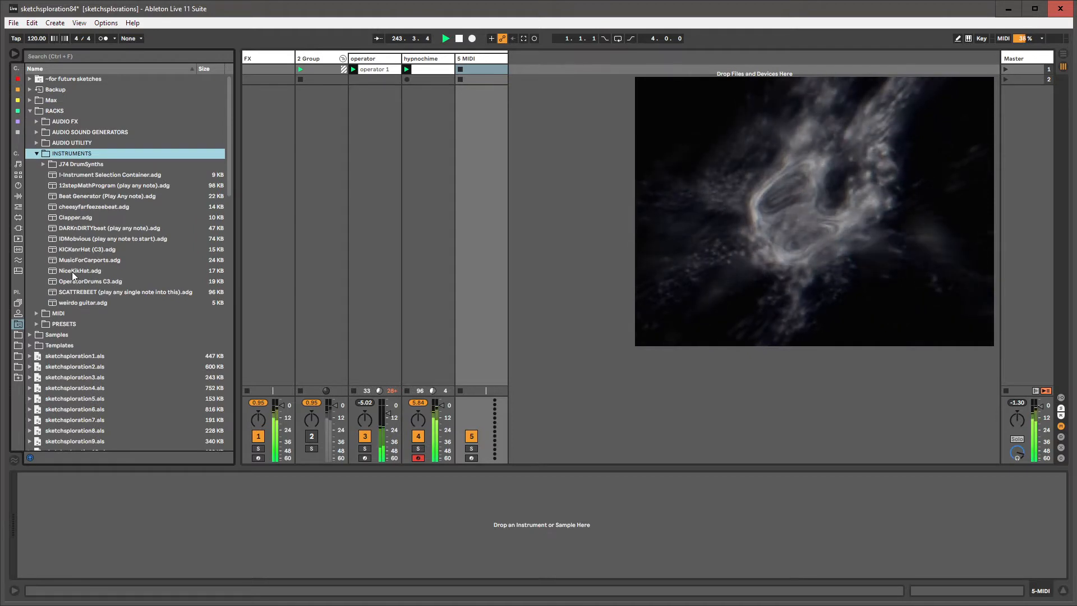
{"action": "left_click", "coordinate": [43, 164]}
{"action": "left_click", "coordinate": [43, 165]}
{"action": "left_click", "coordinate": [43, 164]}
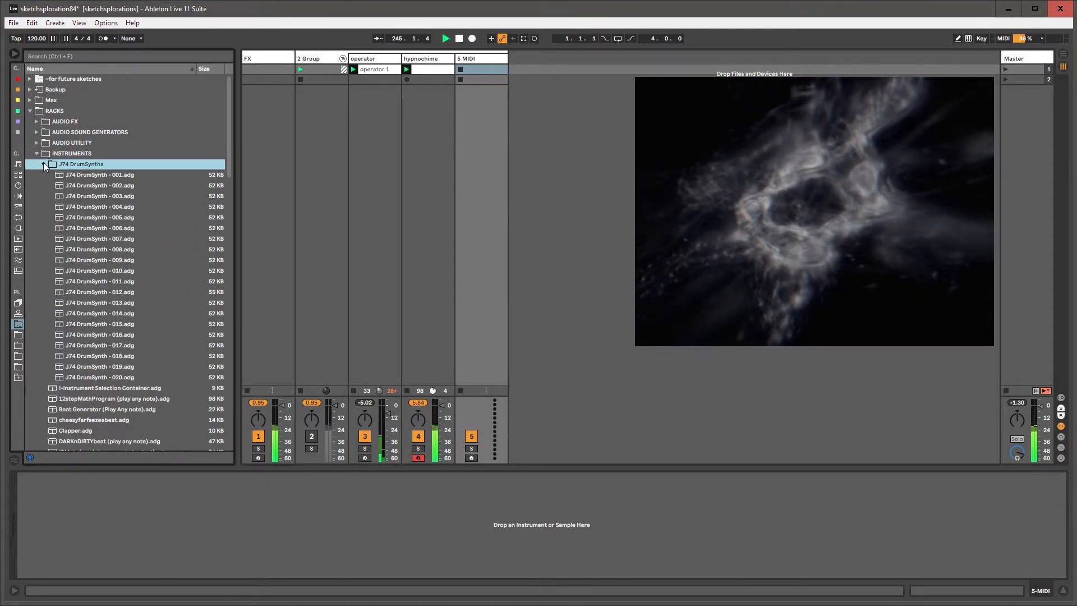
{"action": "left_click", "coordinate": [93, 176]}
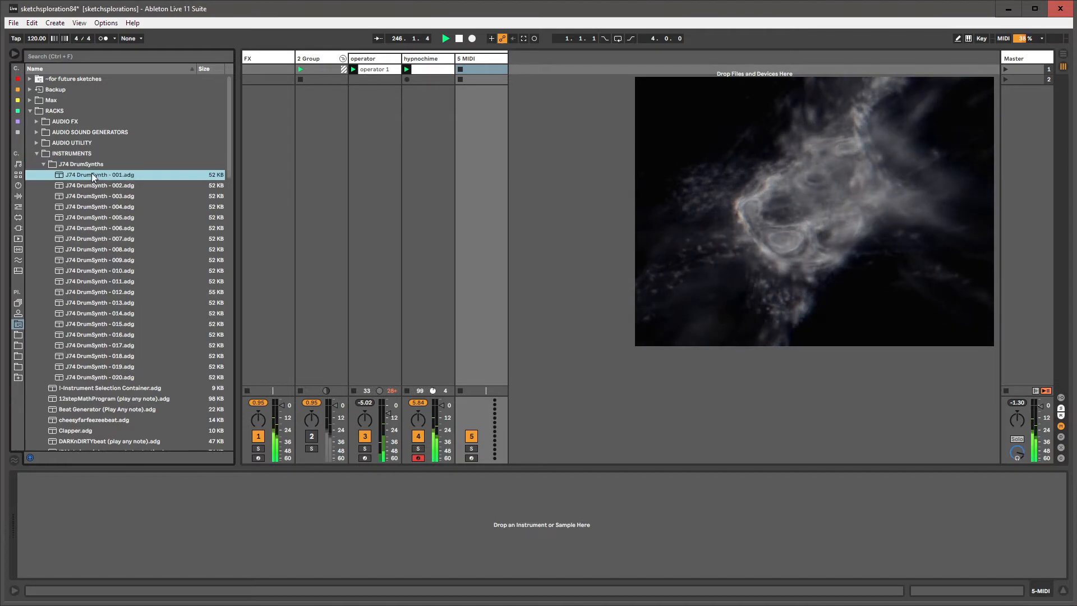
{"action": "left_click_drag", "start_coordinate": [487, 49], "coordinate": [482, 60]}
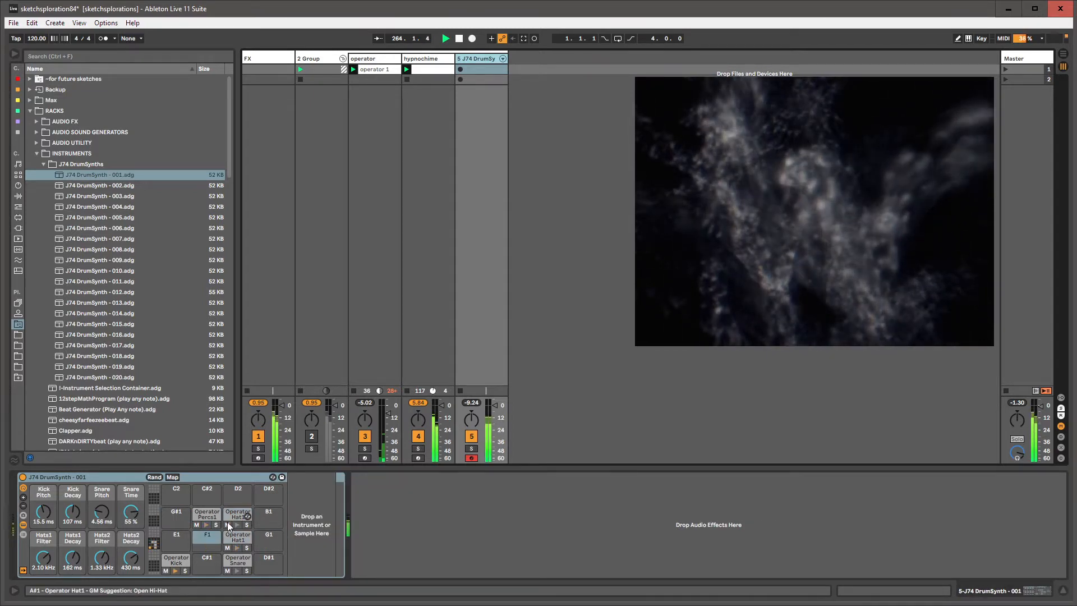
Rearrange the drum rack pads so the two Hat1 sounds sit on E1 and F1 and Percs1 on G1.
{"action": "left_click", "coordinate": [227, 522]}
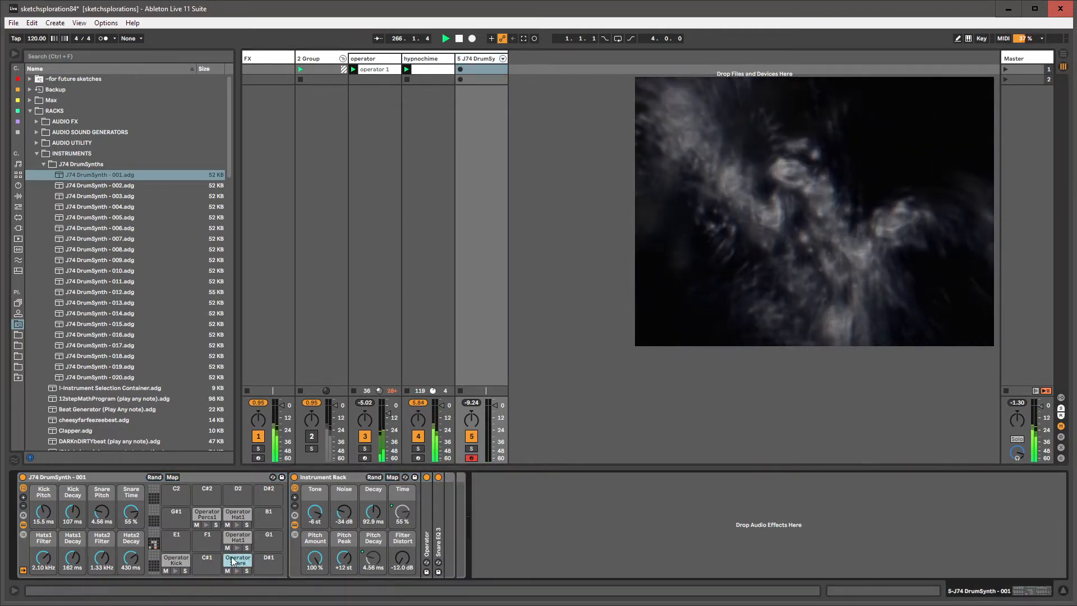
{"action": "left_click_drag", "start_coordinate": [234, 542], "coordinate": [207, 536]}
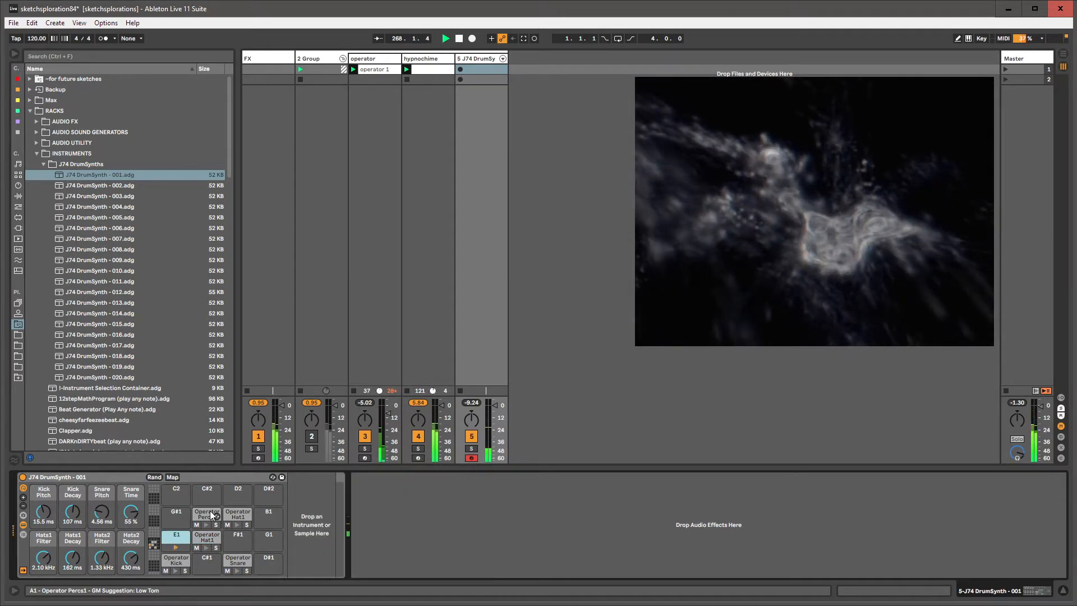
{"action": "left_click_drag", "start_coordinate": [205, 541], "coordinate": [267, 540]}
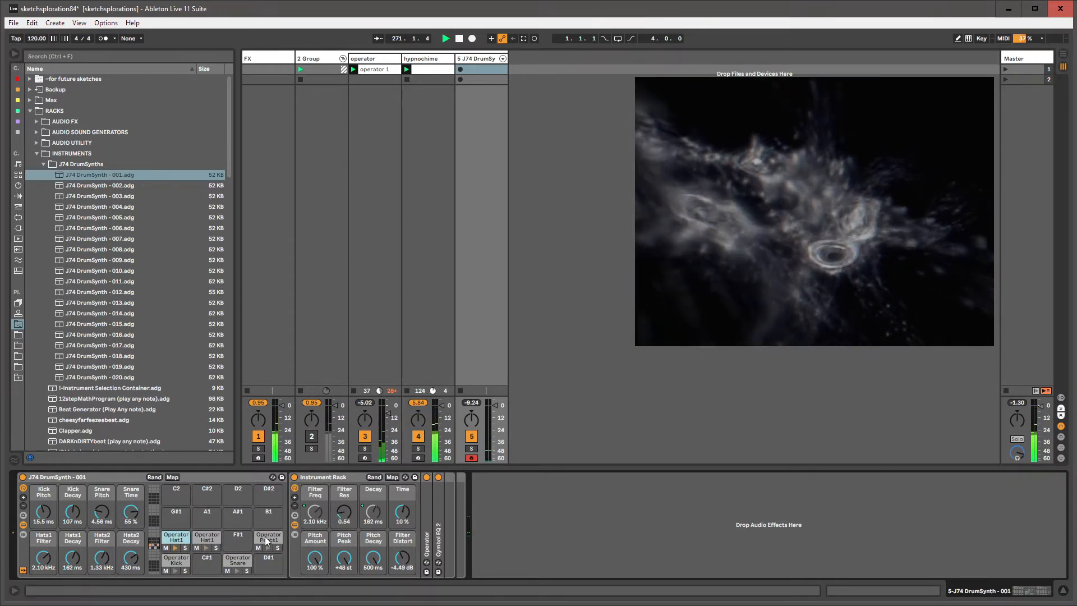
{"action": "left_click", "coordinate": [267, 541]}
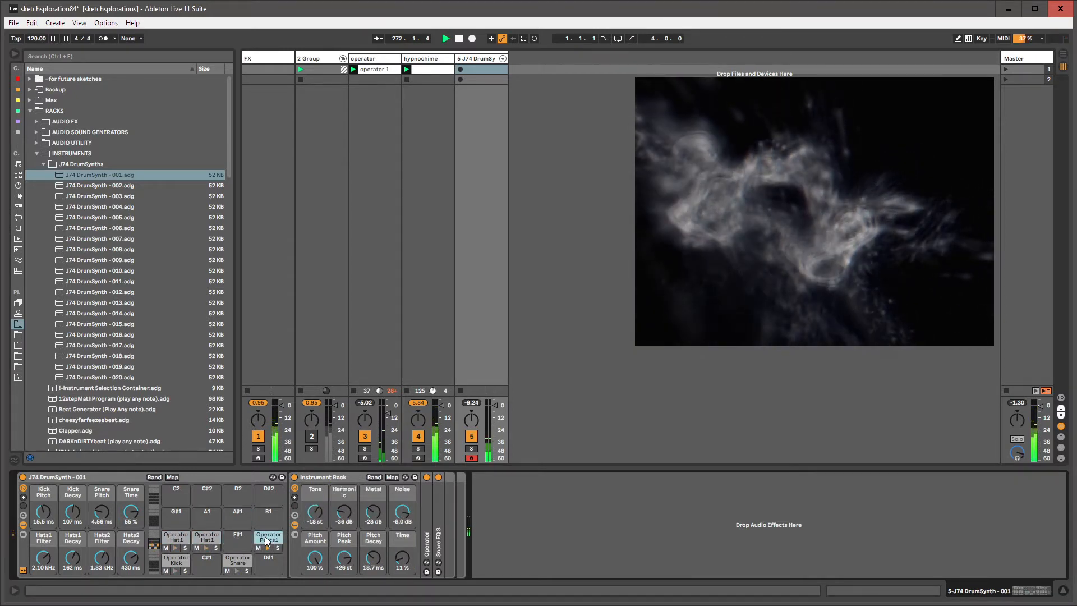
{"action": "left_click", "coordinate": [42, 164]}
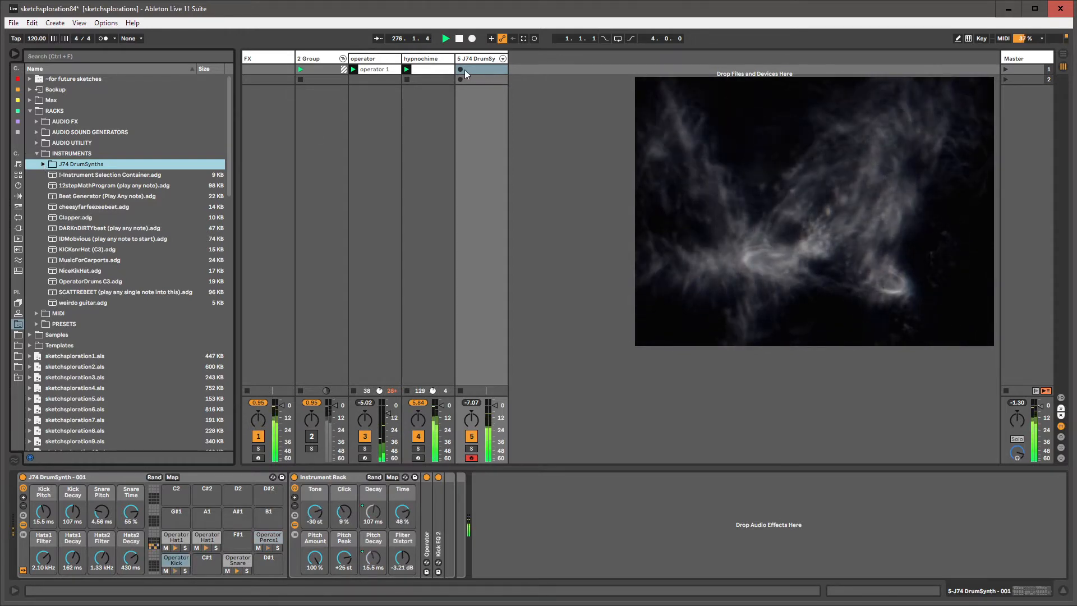
Capture the played drum notes as a clip and set its loop to position 25.3.1 with a length of 2.1.1.
{"action": "left_click", "coordinate": [522, 40]}
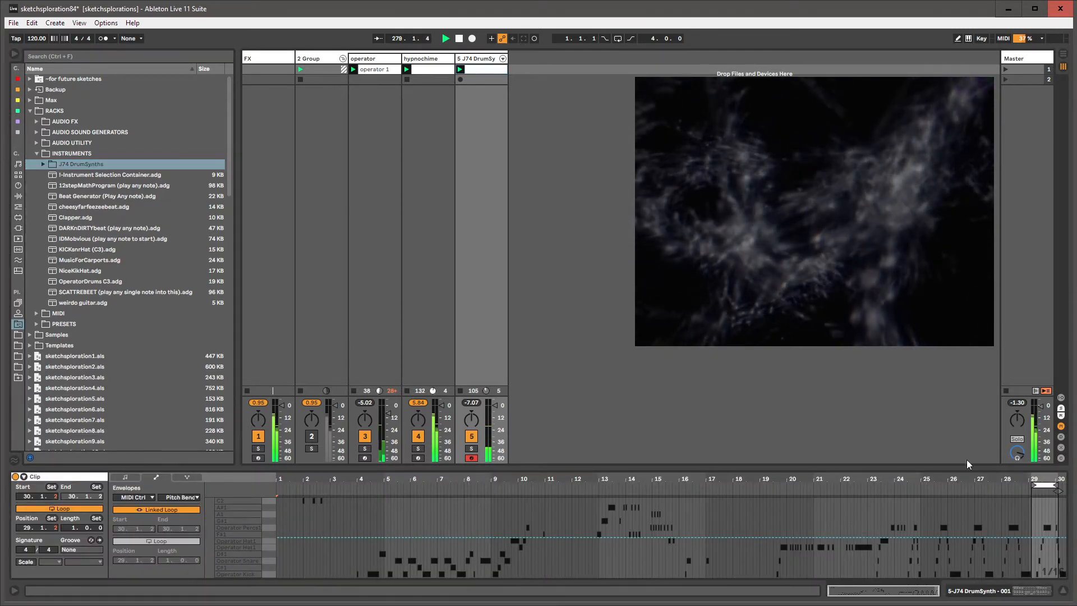
{"action": "left_click_drag", "start_coordinate": [1059, 481], "coordinate": [1060, 505]}
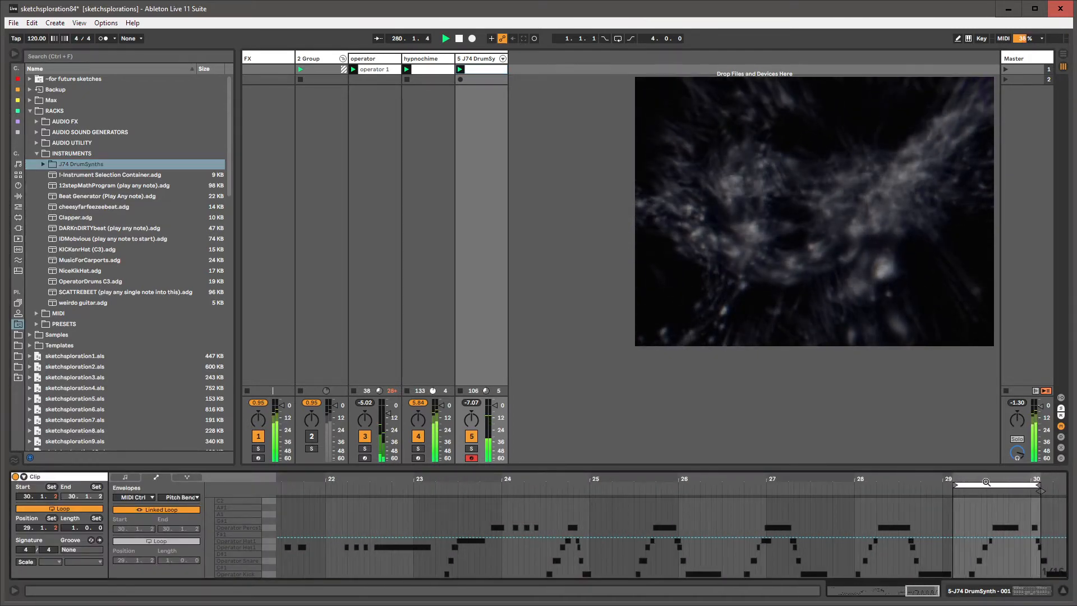
{"action": "left_click_drag", "start_coordinate": [987, 482], "coordinate": [627, 474]}
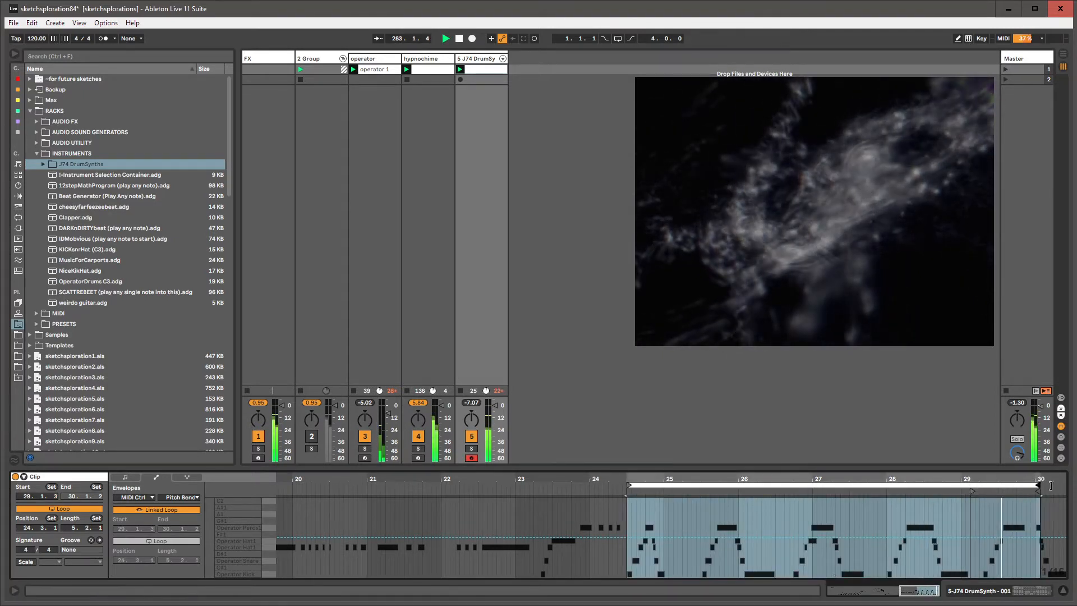
{"action": "left_click_drag", "start_coordinate": [1051, 486], "coordinate": [1049, 485]}
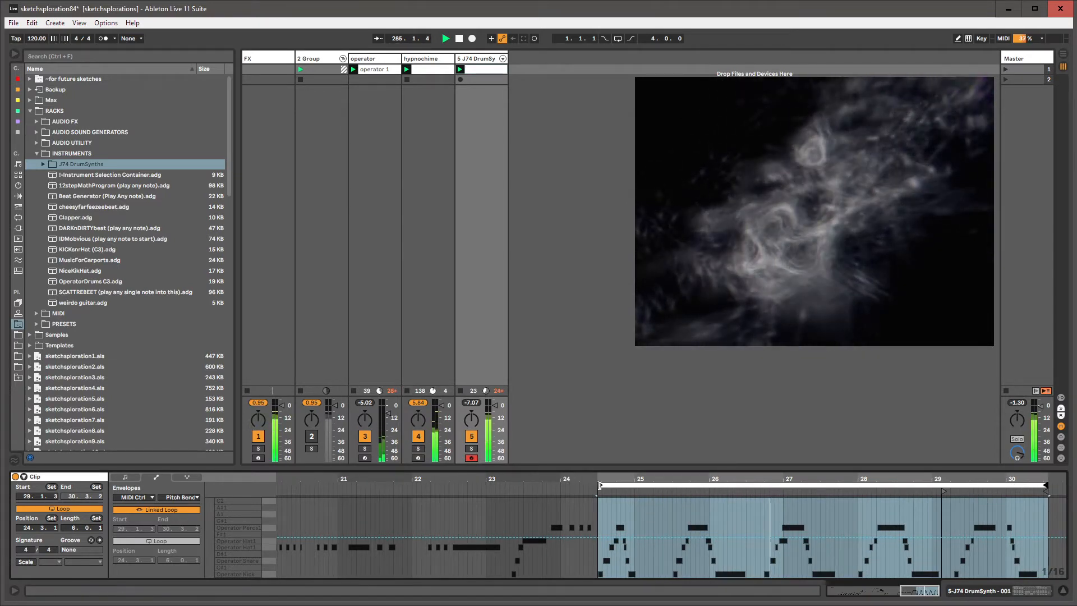
{"action": "left_click_drag", "start_coordinate": [599, 485], "coordinate": [672, 491]}
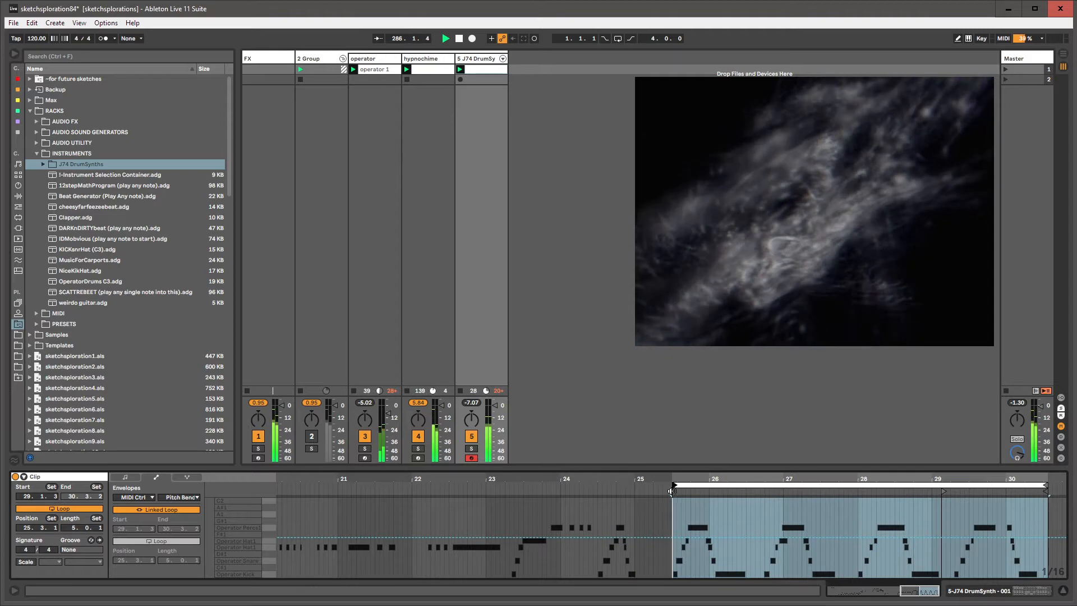
{"action": "left_click_drag", "start_coordinate": [1047, 486], "coordinate": [838, 492]}
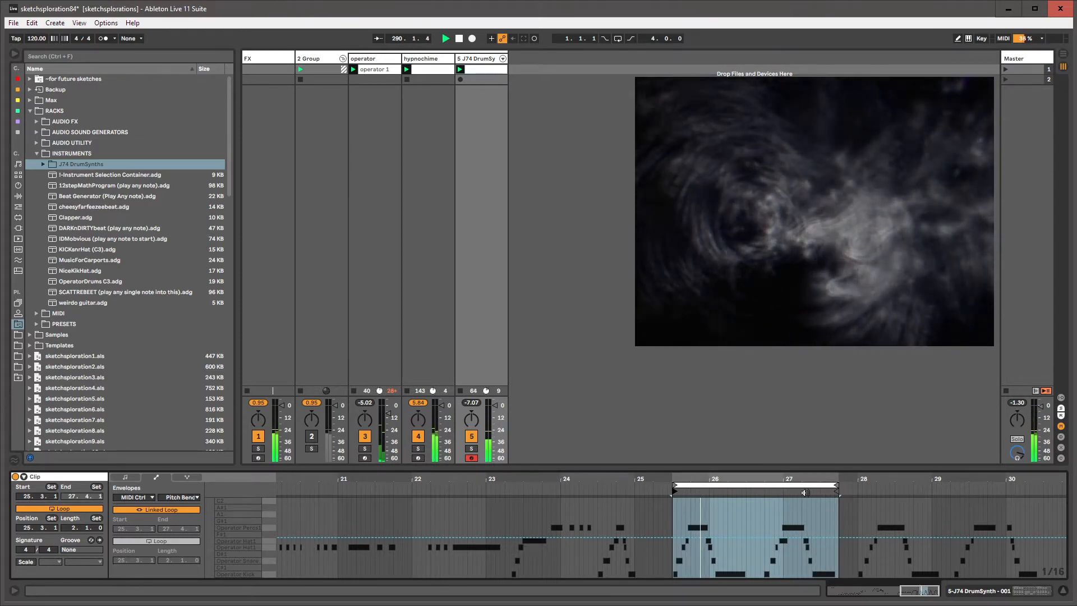
{"action": "left_click_drag", "start_coordinate": [838, 488], "coordinate": [841, 487]}
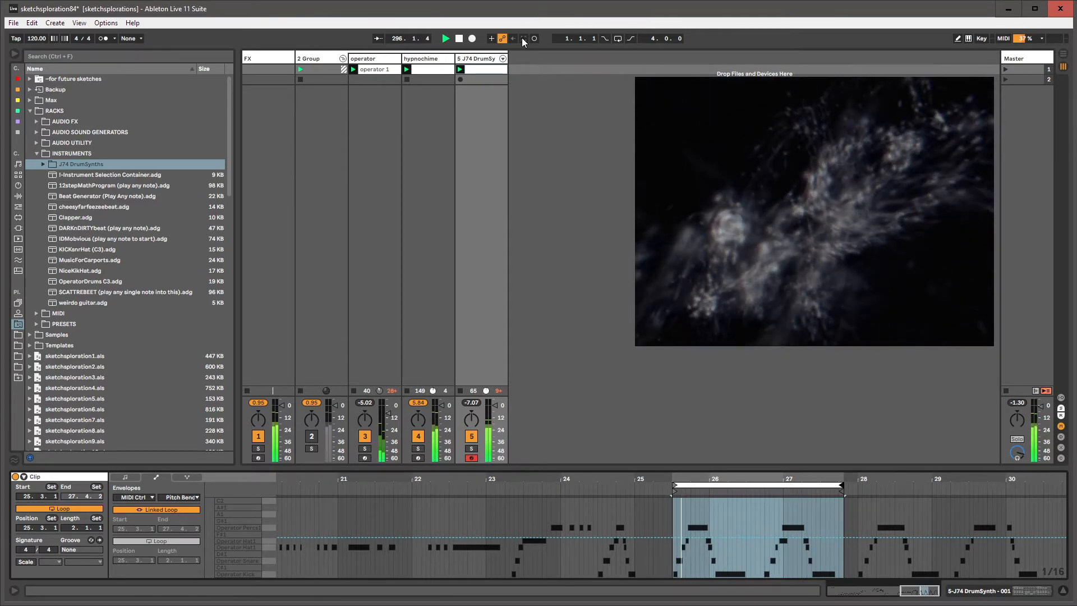
Hide the pad devices of the J74 DrumSynth - 001 rack on the drum track.
{"action": "left_click", "coordinate": [484, 59]}
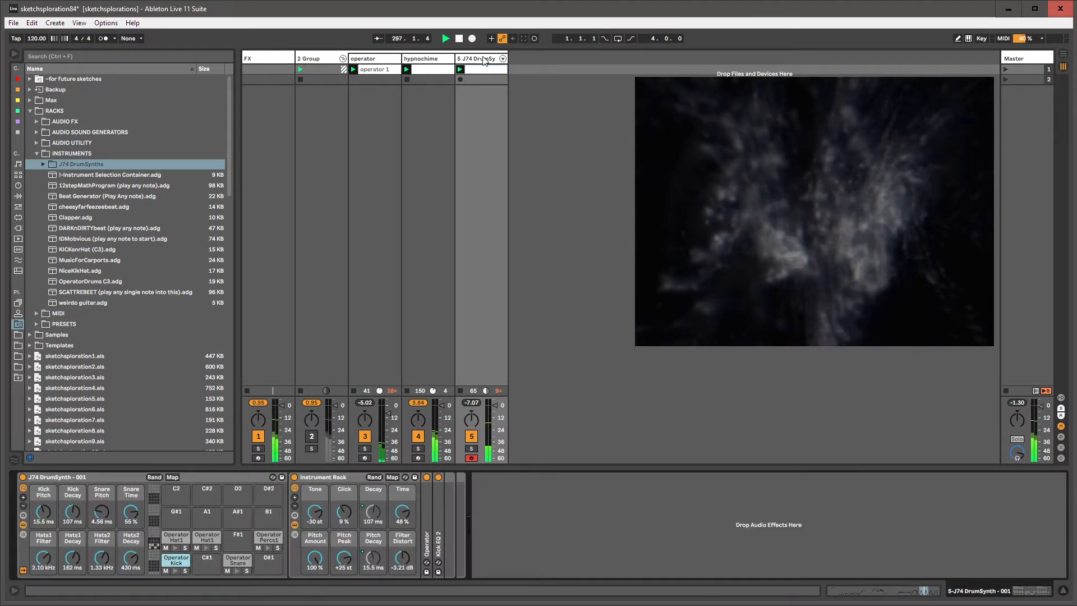
{"action": "left_click", "coordinate": [24, 534]}
{"action": "left_click", "coordinate": [25, 534]}
{"action": "left_click", "coordinate": [24, 526]}
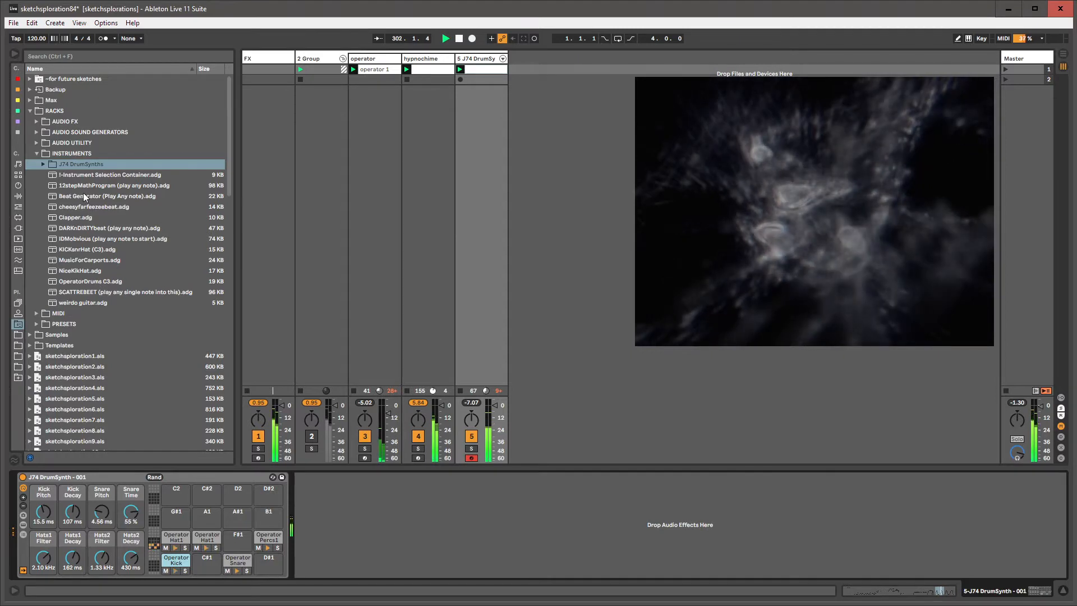
Swap the drum track's rack for J74 DrumSynth - 002 and end the instrument swapping.
{"action": "left_click", "coordinate": [42, 164]}
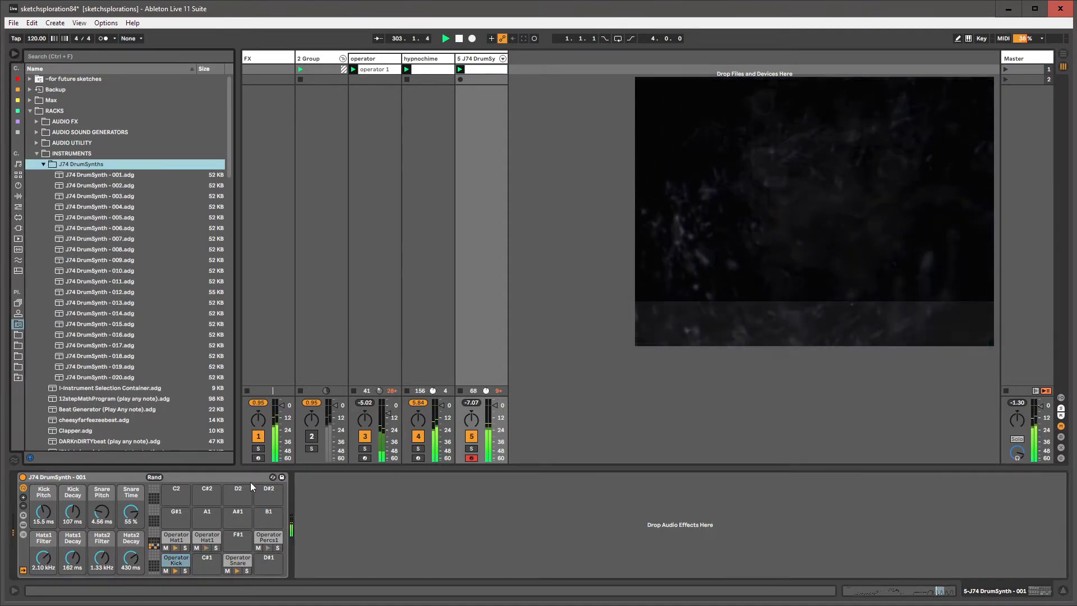
{"action": "left_click", "coordinate": [272, 477]}
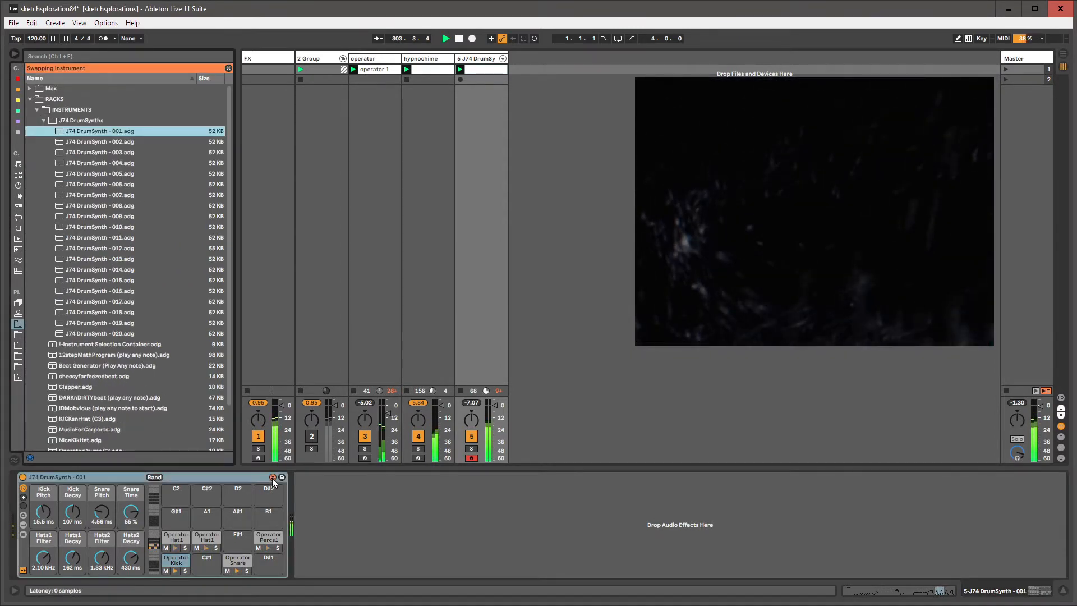
{"action": "left_click", "coordinate": [106, 141]}
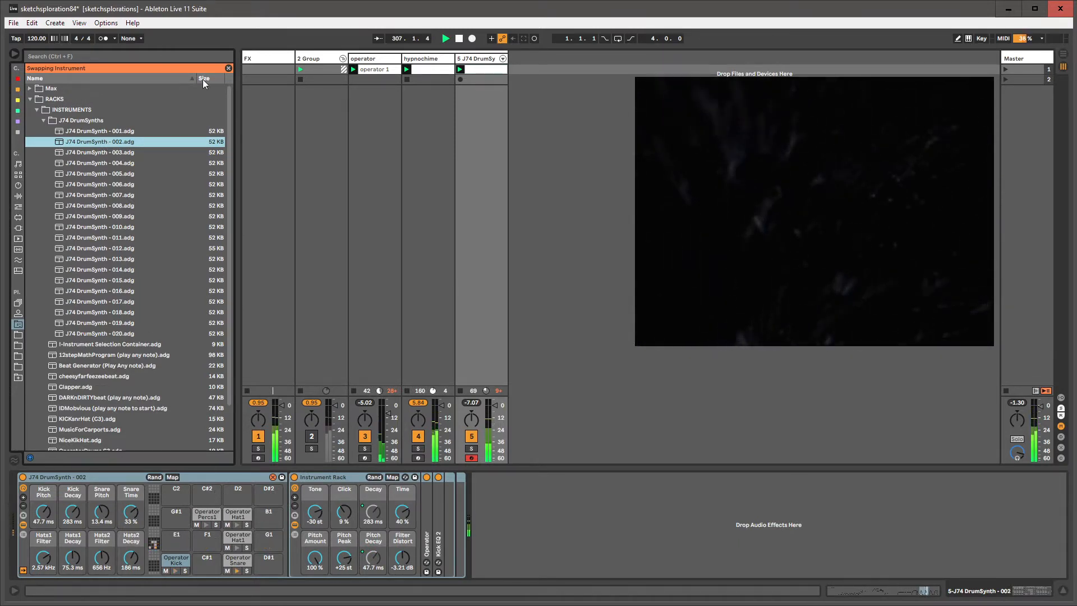
{"action": "left_click", "coordinate": [228, 68]}
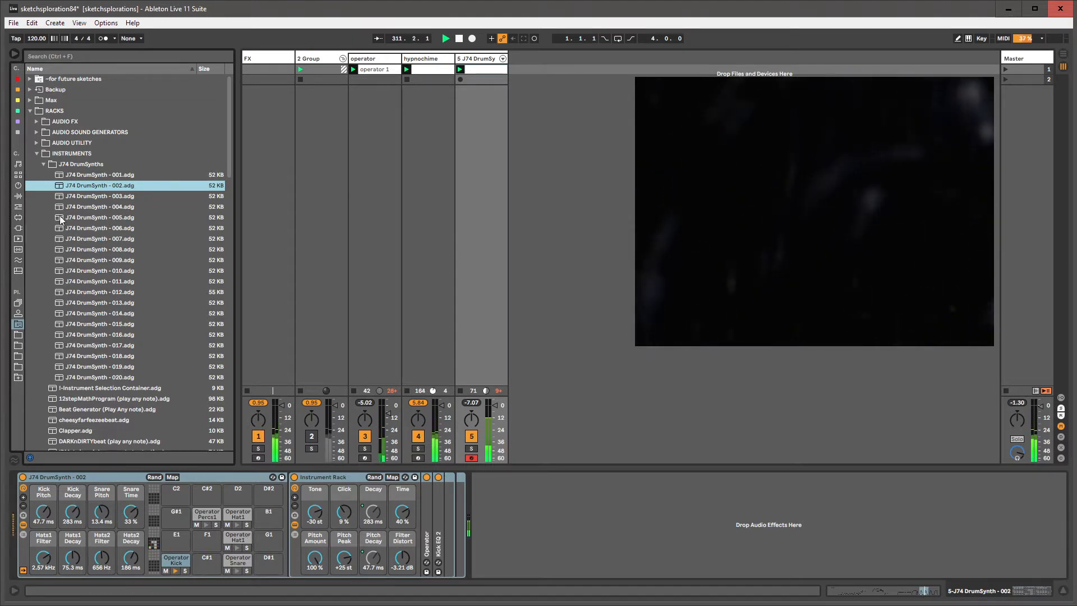
Add a Pitch MIDI effect before the drum rack and group it into a MIDI Effect Rack.
{"action": "left_click", "coordinate": [18, 207]}
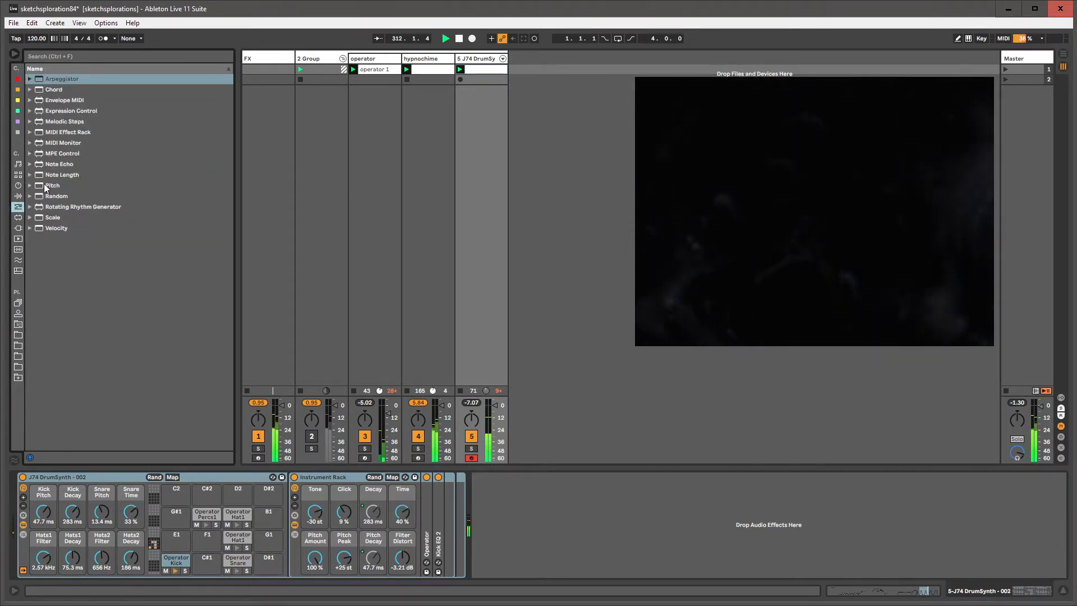
{"action": "left_click_drag", "start_coordinate": [45, 188], "coordinate": [39, 484]}
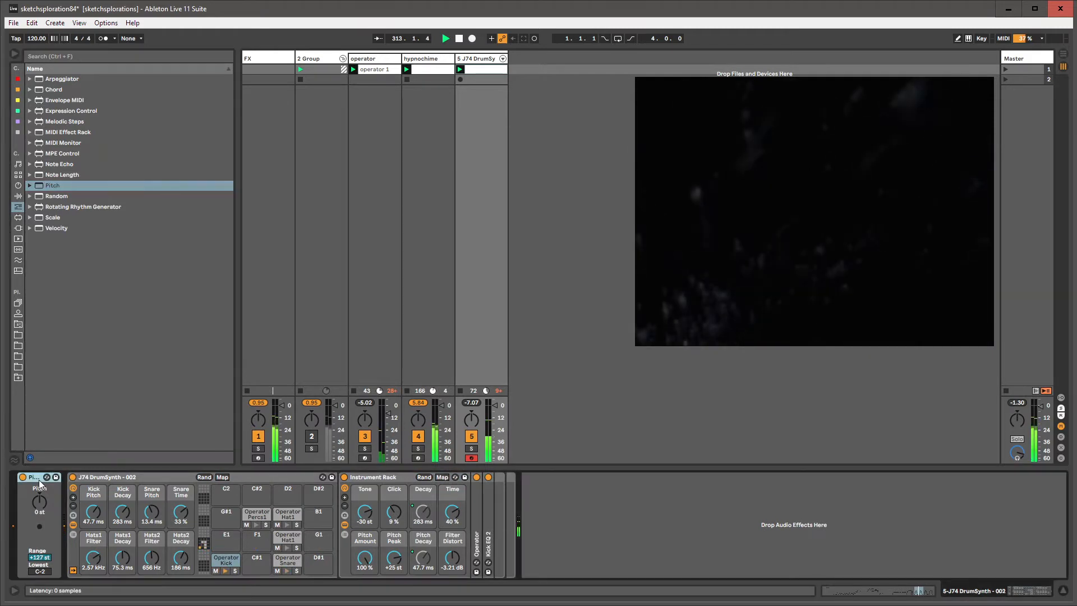
{"action": "key", "text": "ctrl+g"}
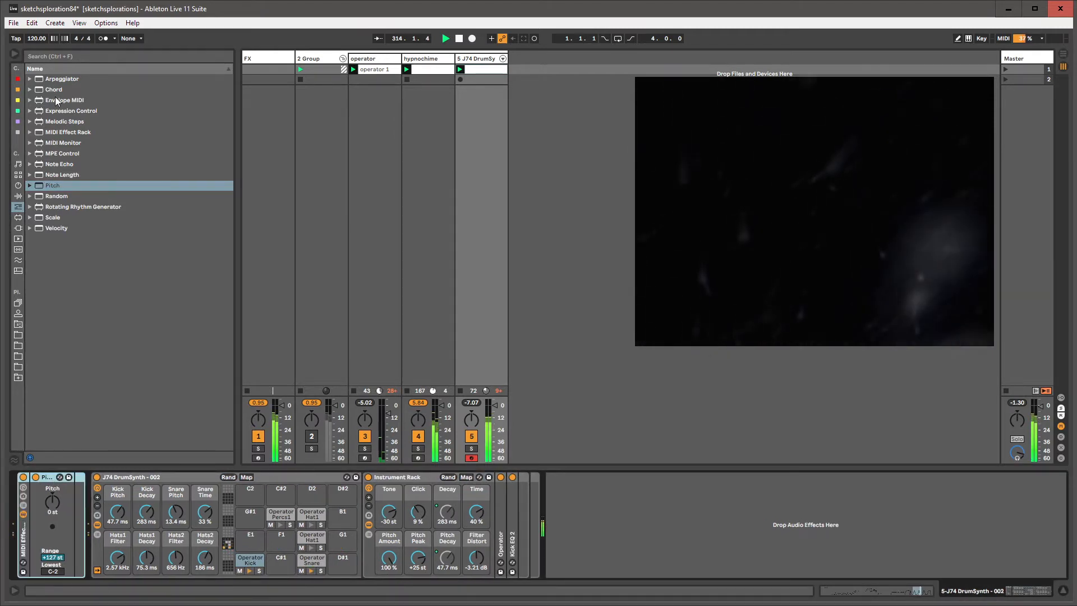
{"action": "left_click_drag", "start_coordinate": [53, 89], "coordinate": [129, 521]}
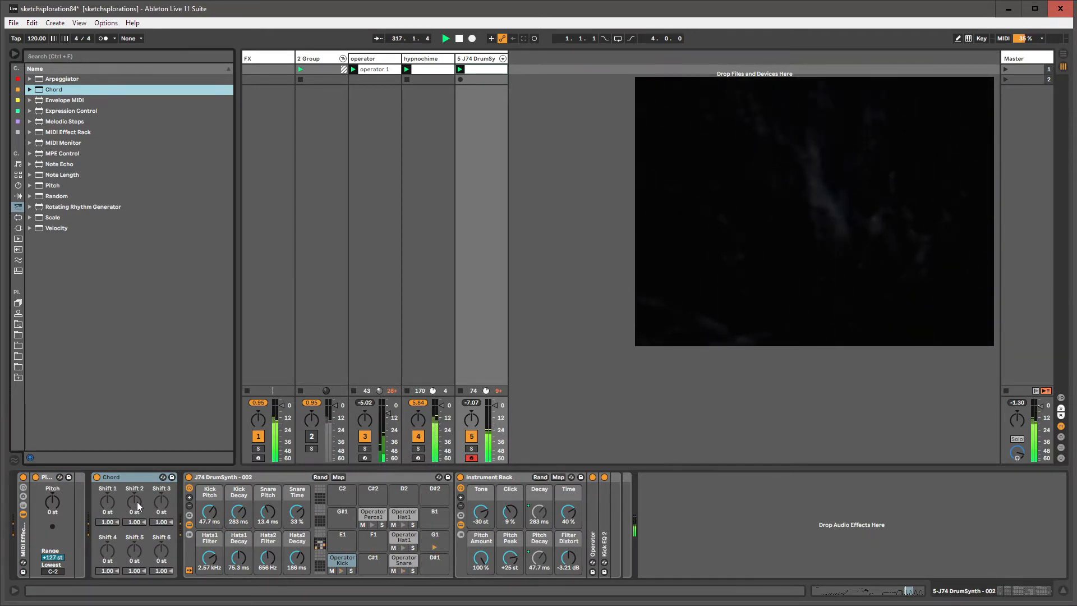
{"action": "left_click", "coordinate": [113, 476]}
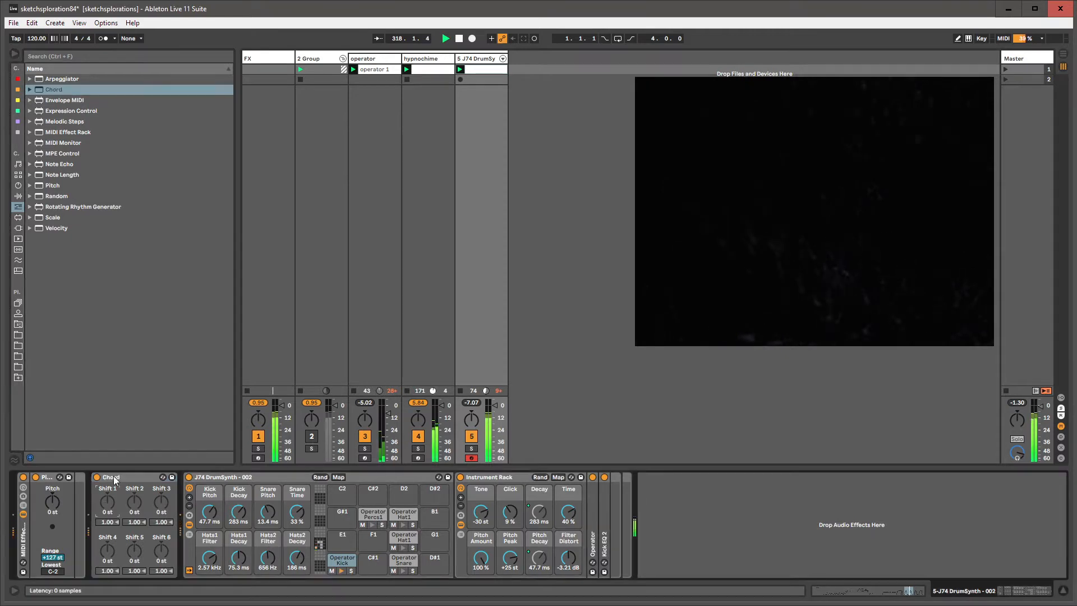
{"action": "key", "text": "Delete"}
Show the MIDI Effect Rack's chain list and key zones, and narrow the Pitch chain's key zone to a single note near C1.
{"action": "left_click", "coordinate": [23, 505]}
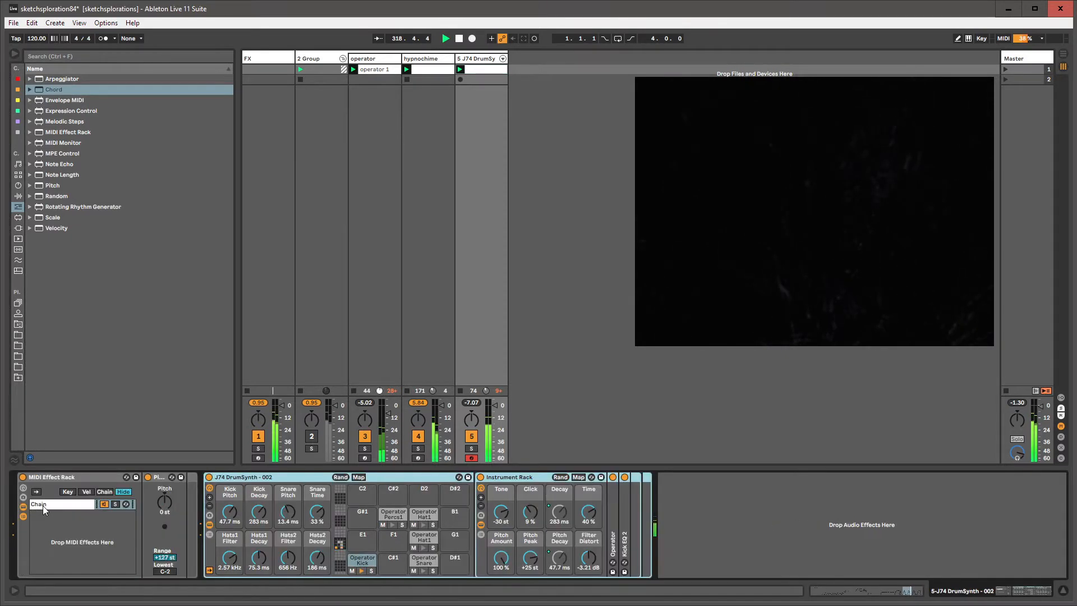
{"action": "left_click", "coordinate": [68, 492]}
{"action": "left_click_drag", "start_coordinate": [140, 503], "coordinate": [224, 528]}
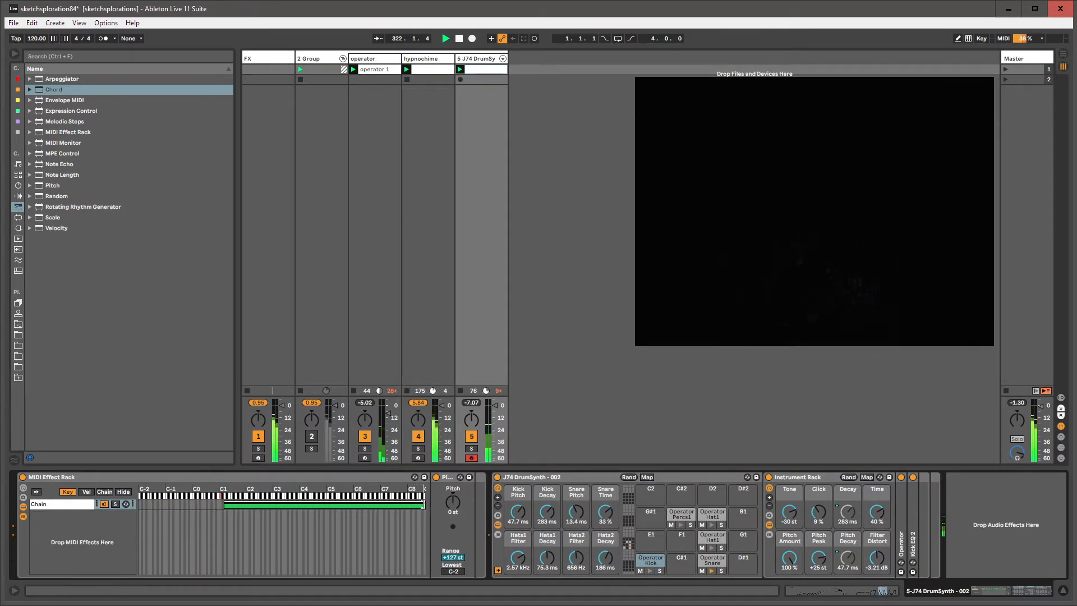
{"action": "left_click_drag", "start_coordinate": [410, 499], "coordinate": [225, 505]}
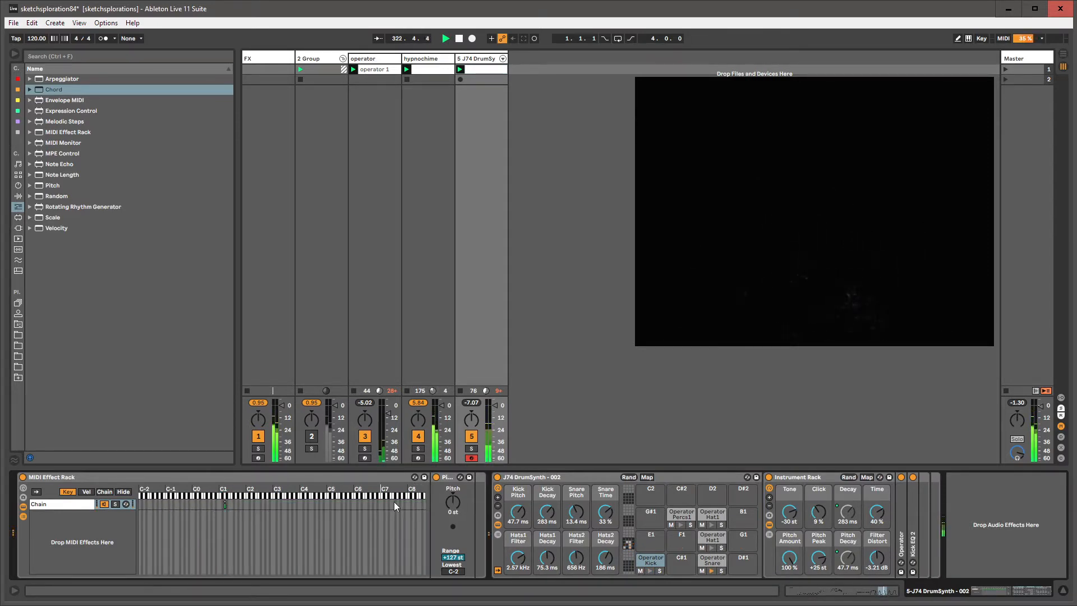
Set the Pitch effect in the single-note chain to +2 st.
{"action": "left_click", "coordinate": [452, 502]}
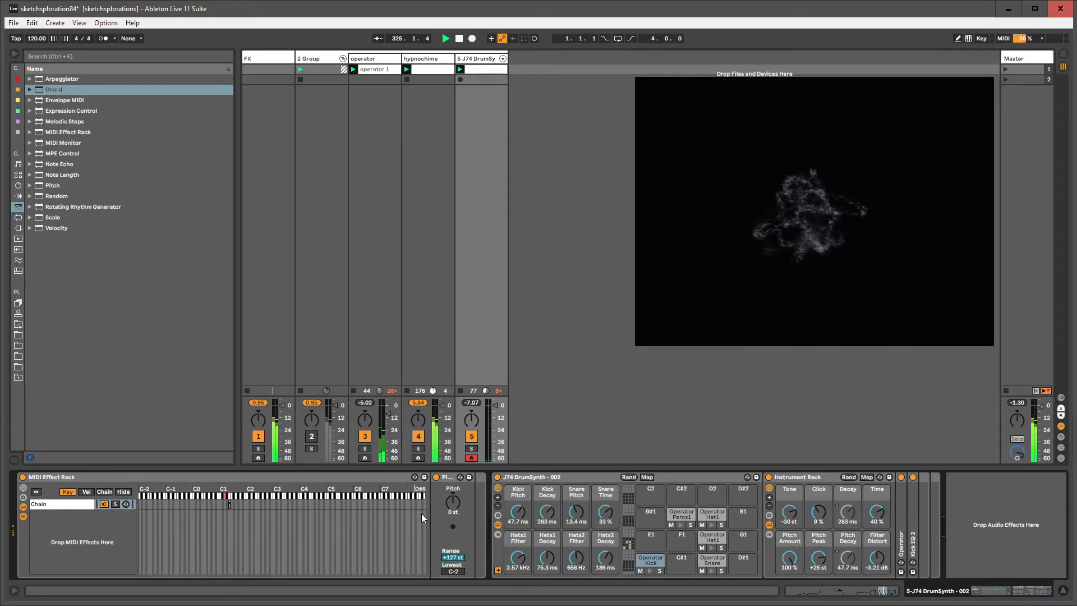
{"action": "left_click", "coordinate": [454, 505]}
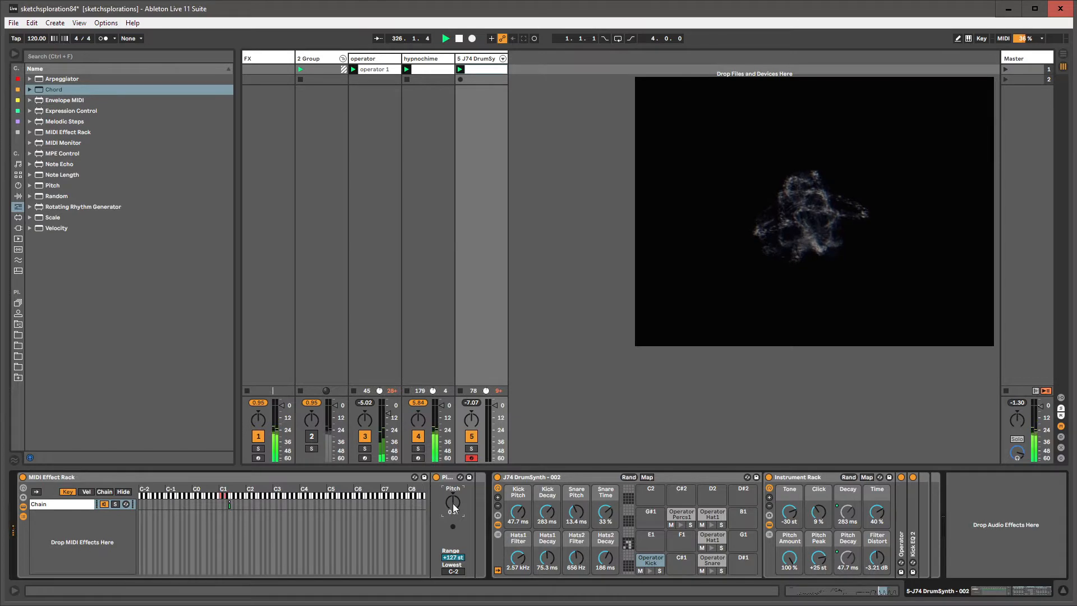
{"action": "left_click_drag", "start_coordinate": [454, 507], "coordinate": [453, 503]}
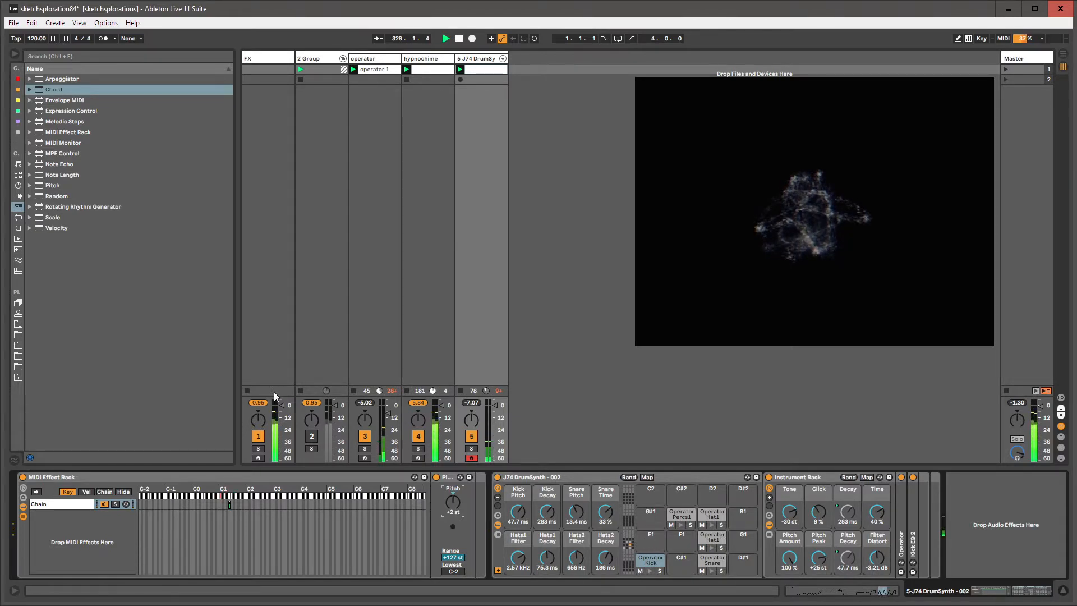
Create a second, empty chain in the MIDI Effect Rack and limit its key zone to the notes from C-2 up to around C1.
{"action": "right_click", "coordinate": [72, 516]}
{"action": "left_click", "coordinate": [96, 563]}
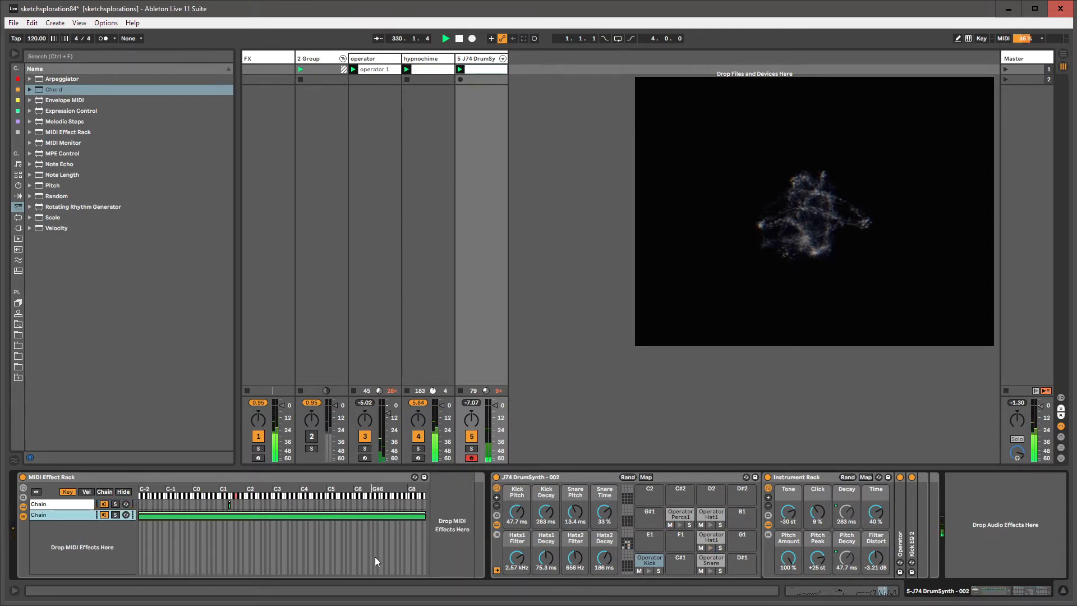
{"action": "left_click_drag", "start_coordinate": [425, 515], "coordinate": [227, 514]}
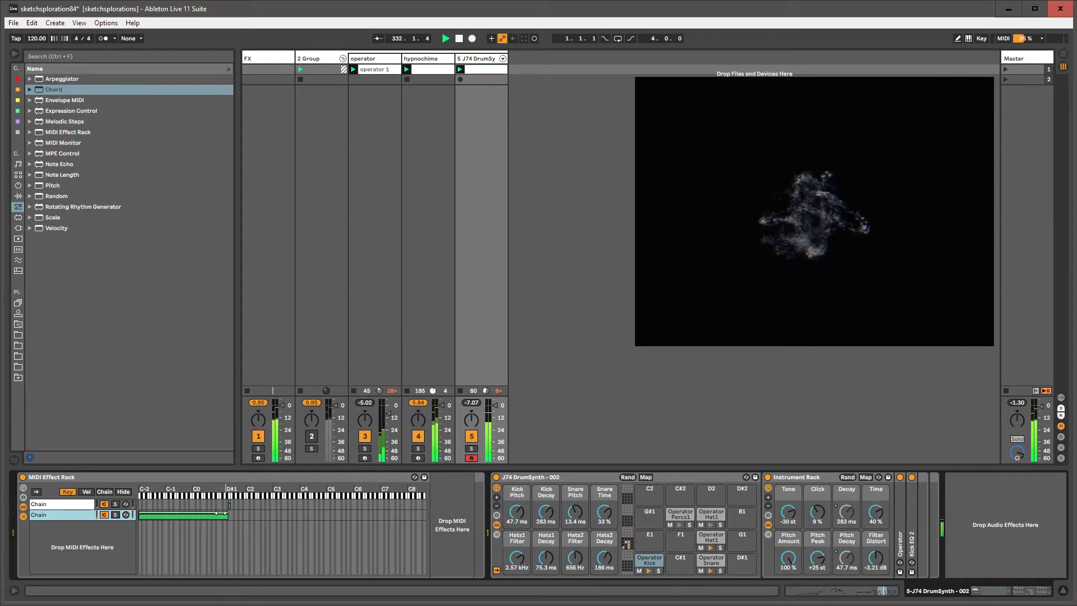
Duplicate the Pitch chain, shift the top copy's single-note key zone slightly higher and set its Pitch to +5 st.
{"action": "left_click", "coordinate": [70, 504]}
{"action": "key", "text": "ctrl+d"}
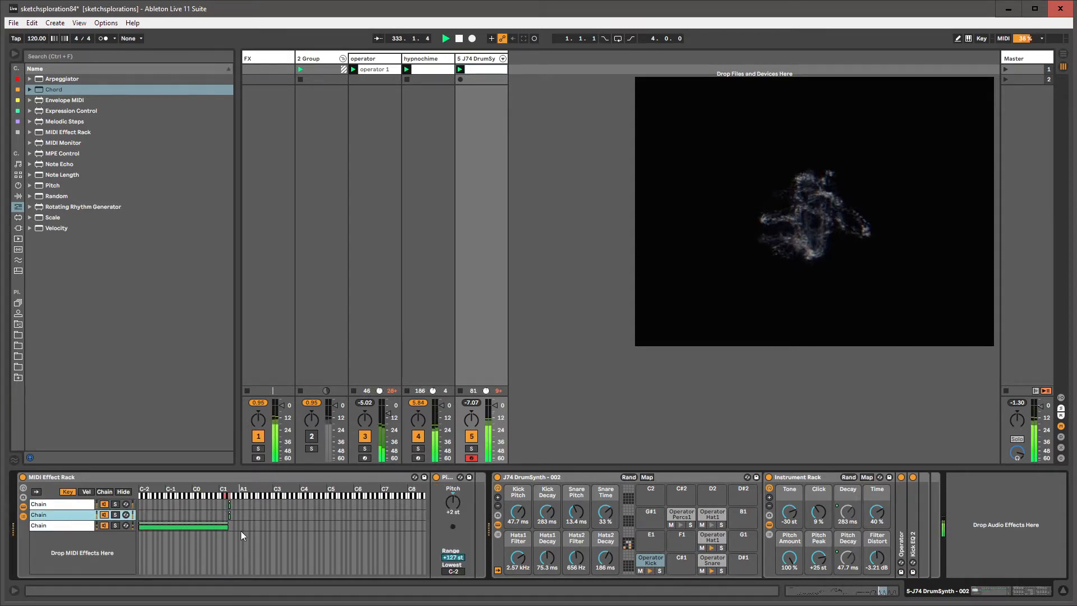
{"action": "left_click", "coordinate": [230, 507]}
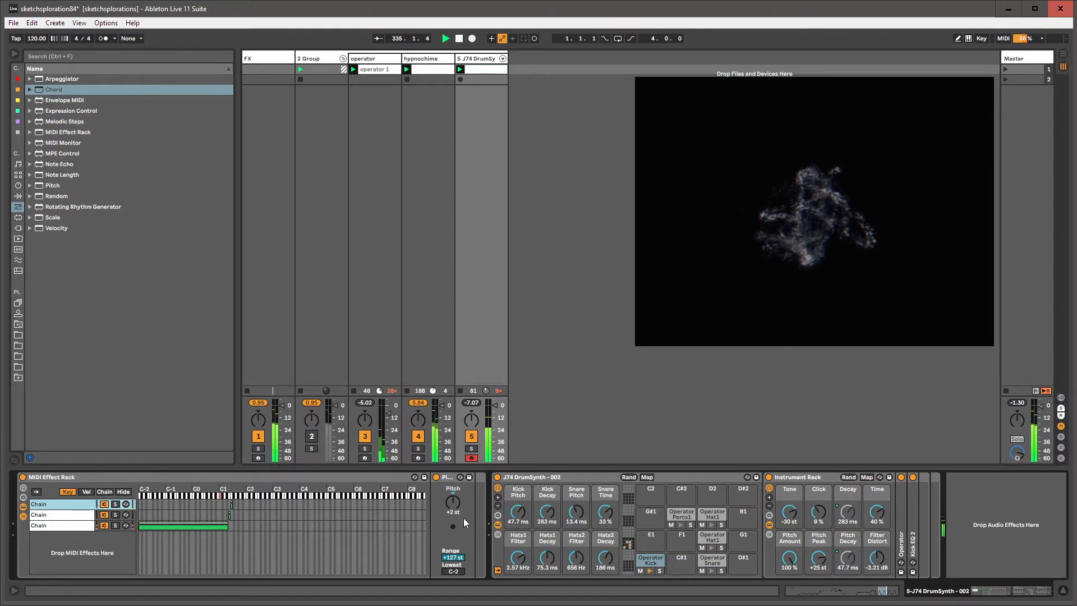
{"action": "left_click_drag", "start_coordinate": [452, 504], "coordinate": [452, 499]}
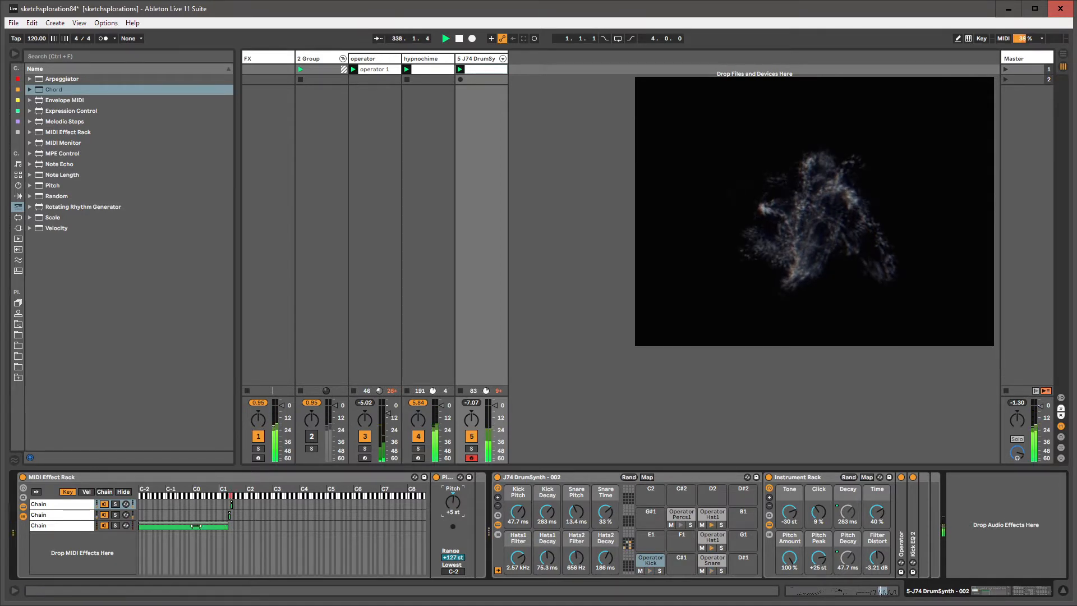
Duplicate the +5 st chain, shift the top copy's key zone a little higher and set its Pitch to +2 st.
{"action": "left_click", "coordinate": [51, 506]}
{"action": "key", "text": "ctrl+d"}
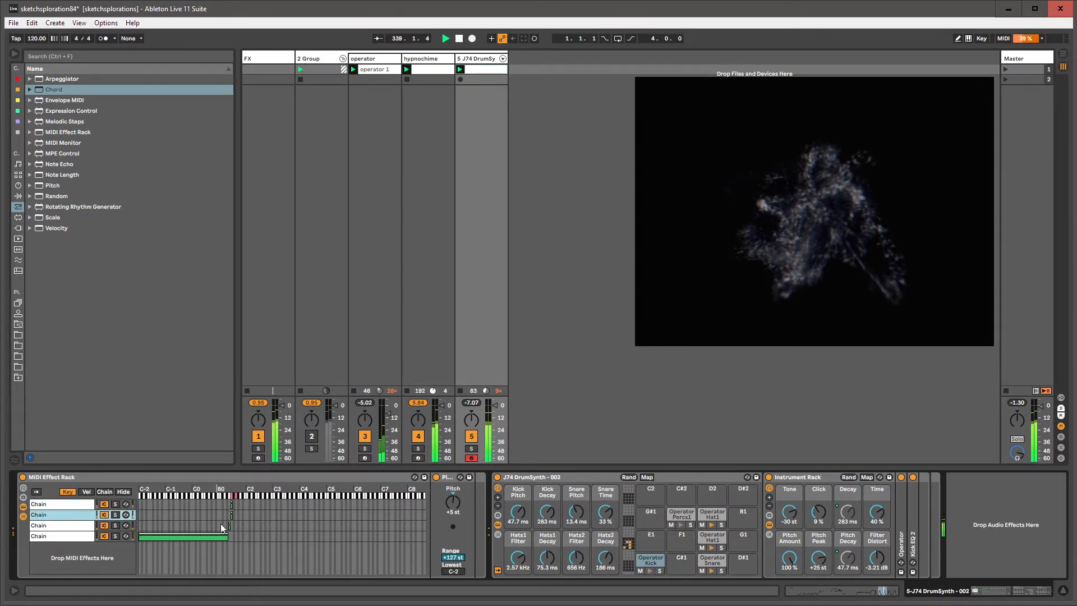
{"action": "left_click_drag", "start_coordinate": [232, 507], "coordinate": [237, 507]}
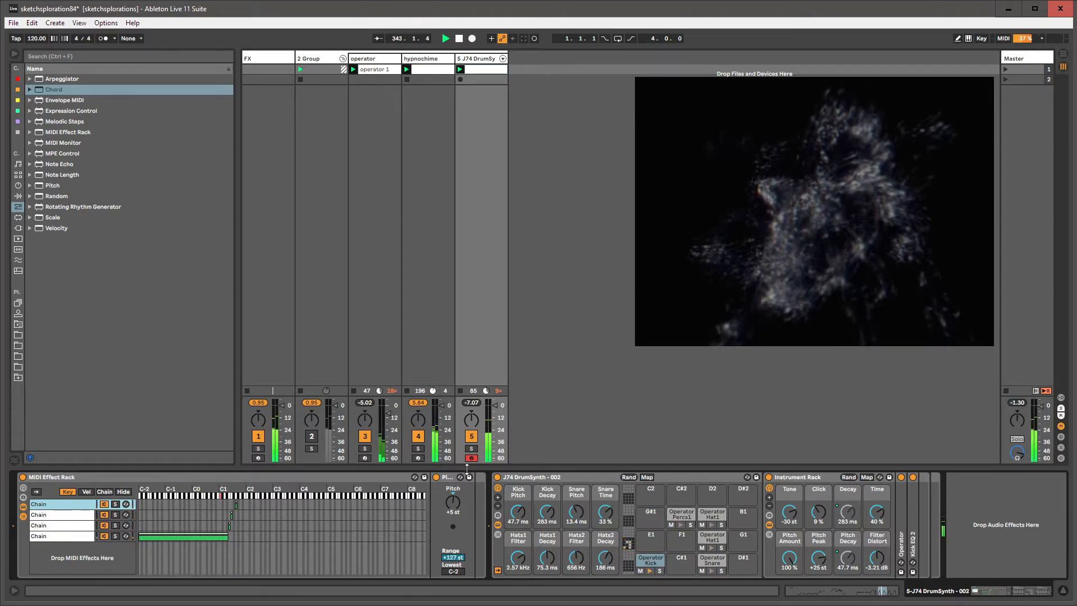
{"action": "left_click_drag", "start_coordinate": [452, 502], "coordinate": [452, 507]}
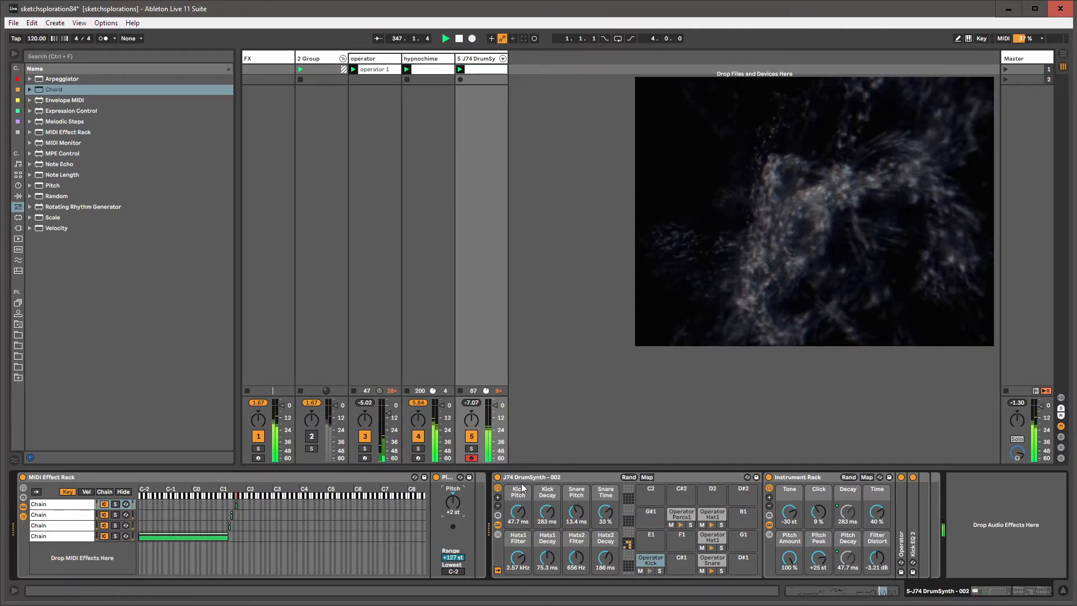
Collapse the MIDI Effect Rack and repeatedly randomize the macros of the J74 DrumSynth - 002 rack.
{"action": "double_click", "coordinate": [46, 480]}
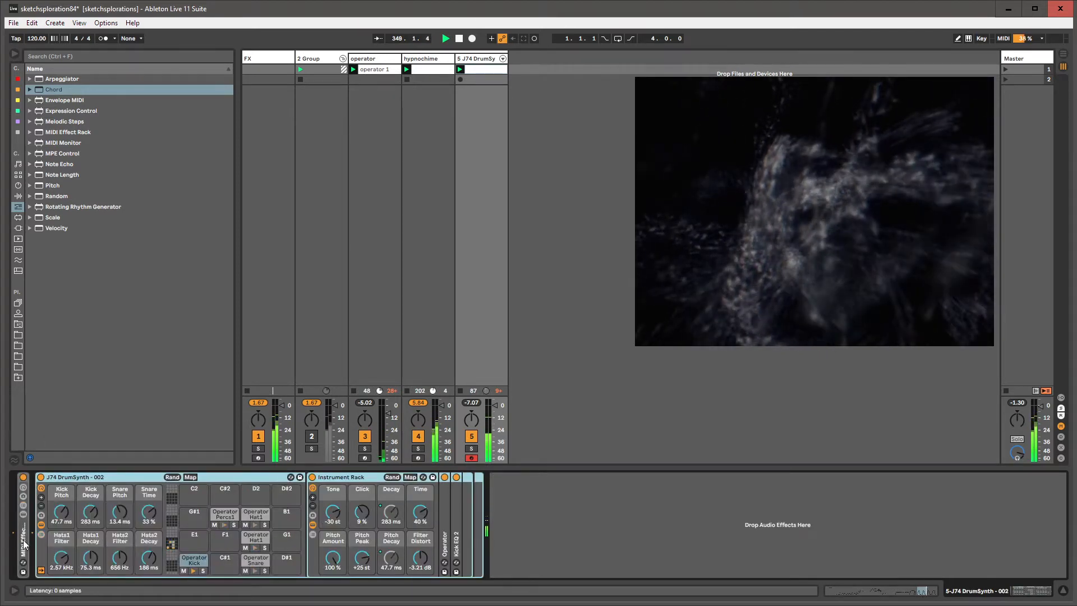
{"action": "left_click", "coordinate": [174, 477]}
{"action": "left_click", "coordinate": [174, 477]}
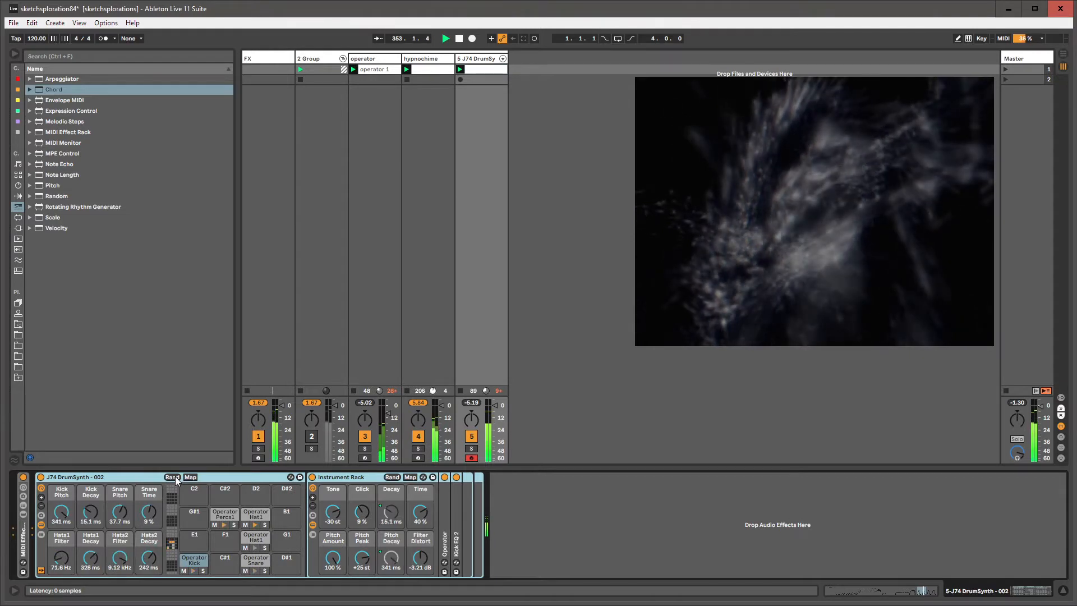
{"action": "left_click", "coordinate": [174, 477]}
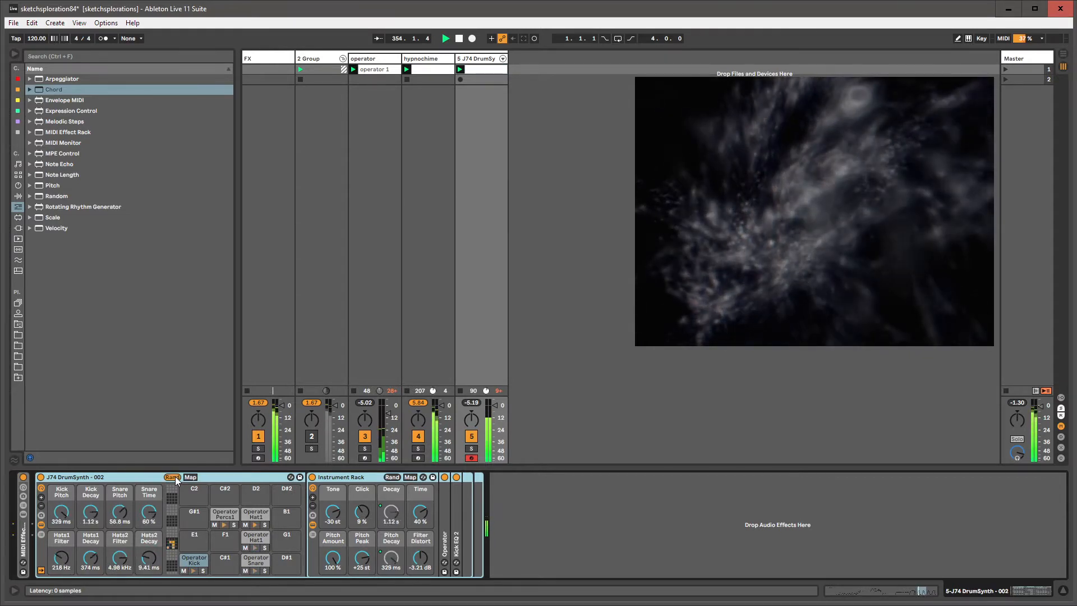
{"action": "left_click", "coordinate": [173, 477]}
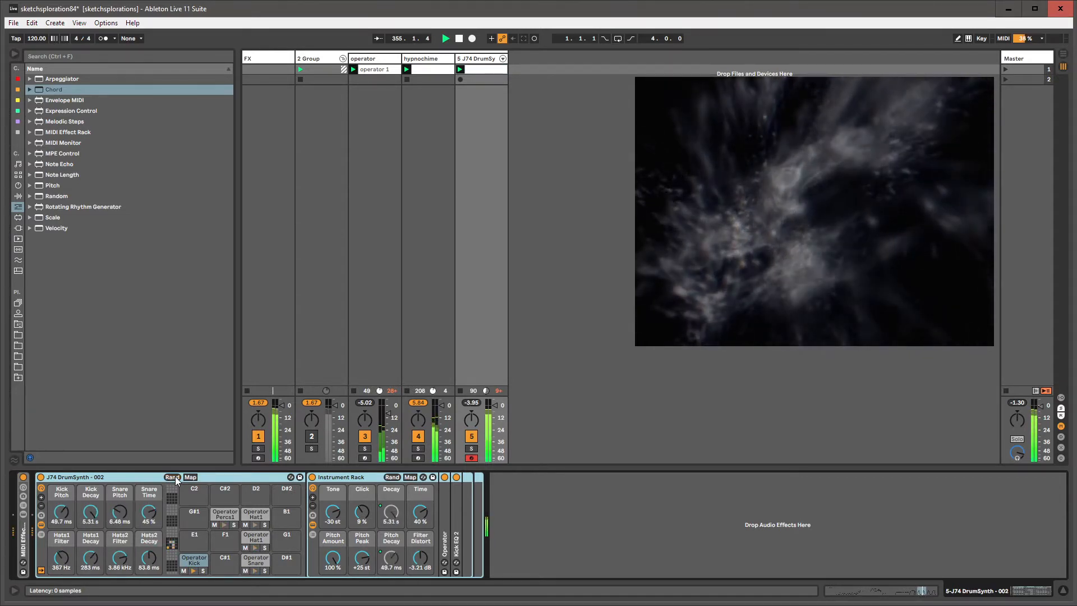
{"action": "left_click", "coordinate": [175, 478]}
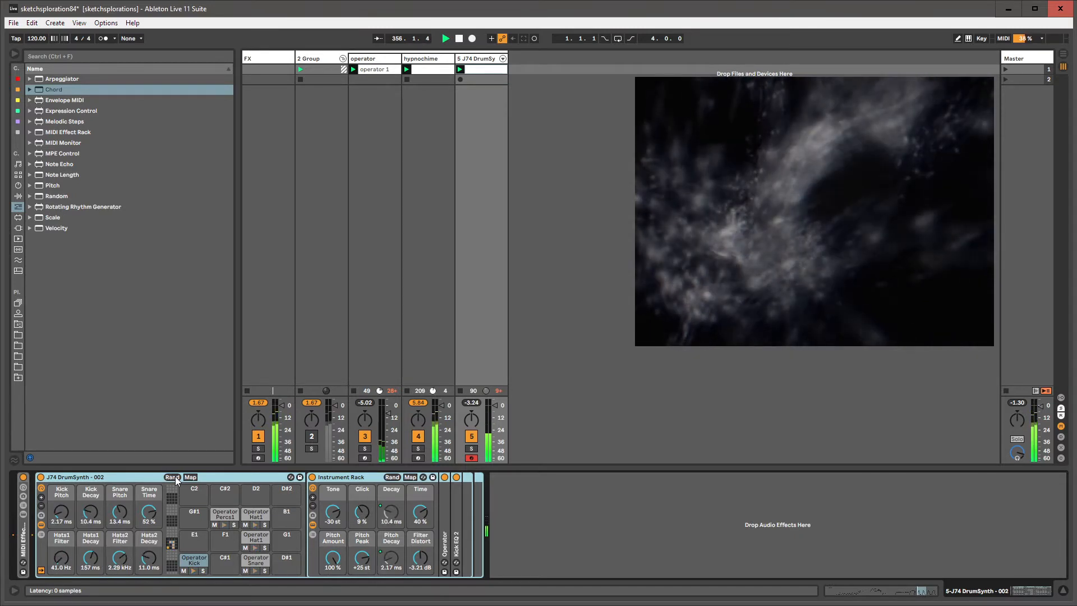
{"action": "left_click", "coordinate": [174, 478]}
{"action": "left_click", "coordinate": [174, 477]}
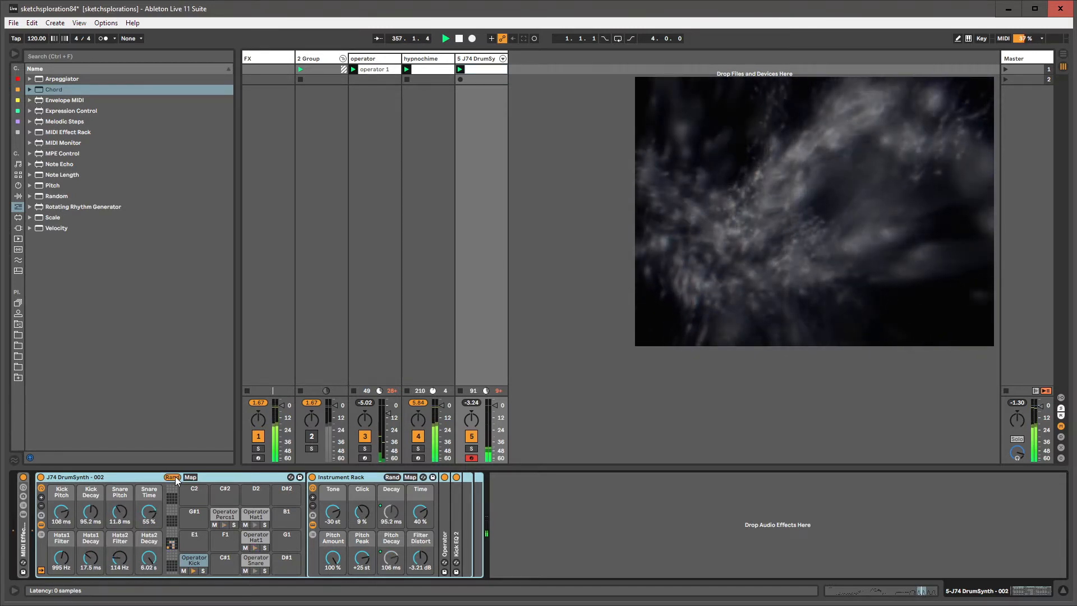
{"action": "left_click", "coordinate": [174, 477]}
{"action": "left_click", "coordinate": [174, 477]}
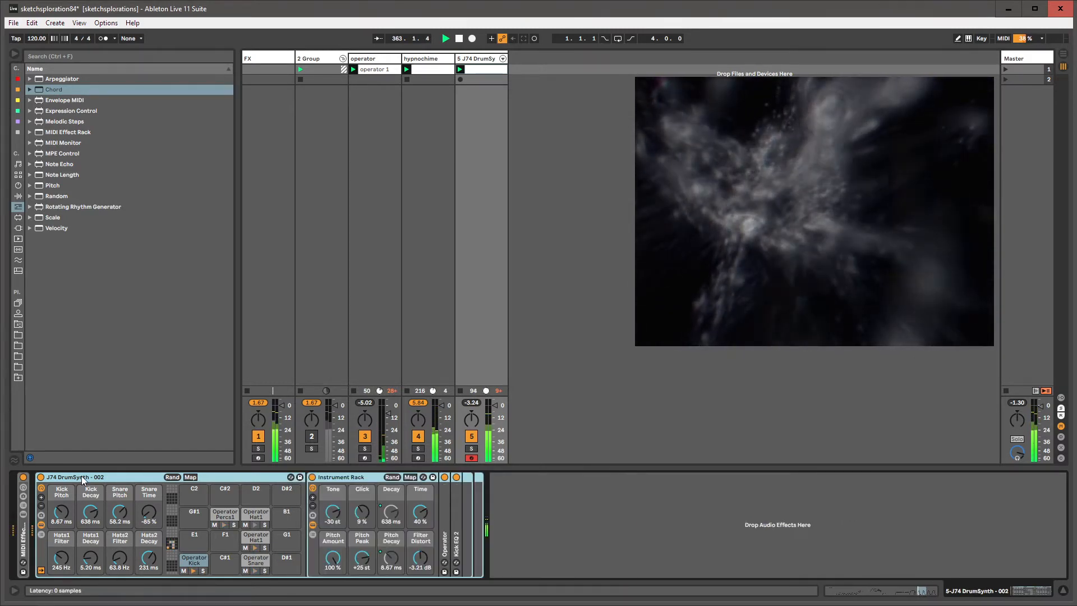
Group the J74 DrumSynth - 002 rack into an Instrument Rack and duplicate its chain.
{"action": "key", "text": "ctrl+g"}
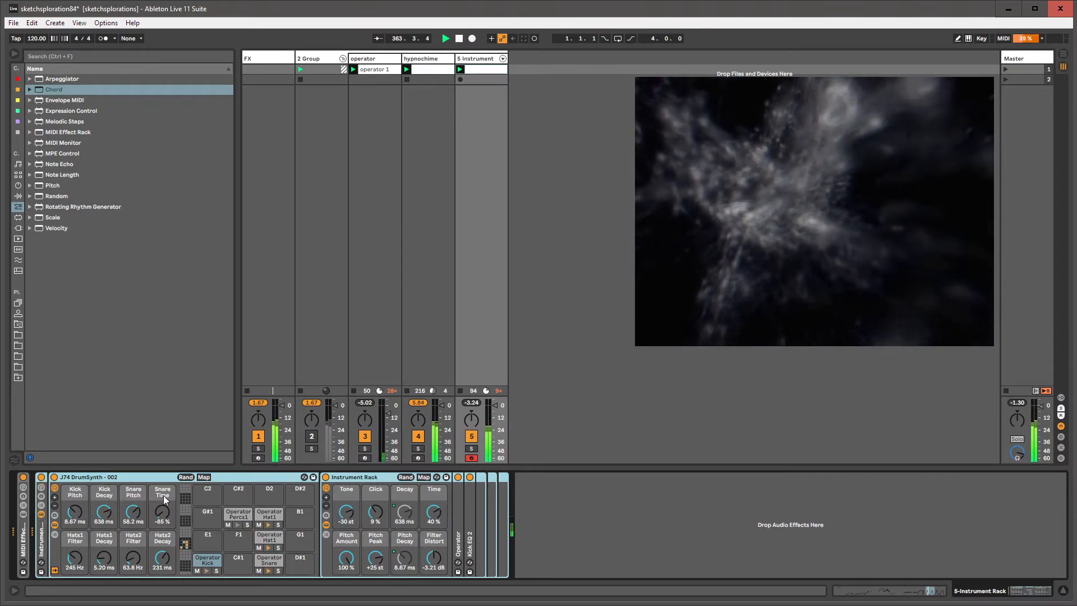
{"action": "left_click", "coordinate": [42, 504]}
{"action": "key", "text": "ctrl+d"}
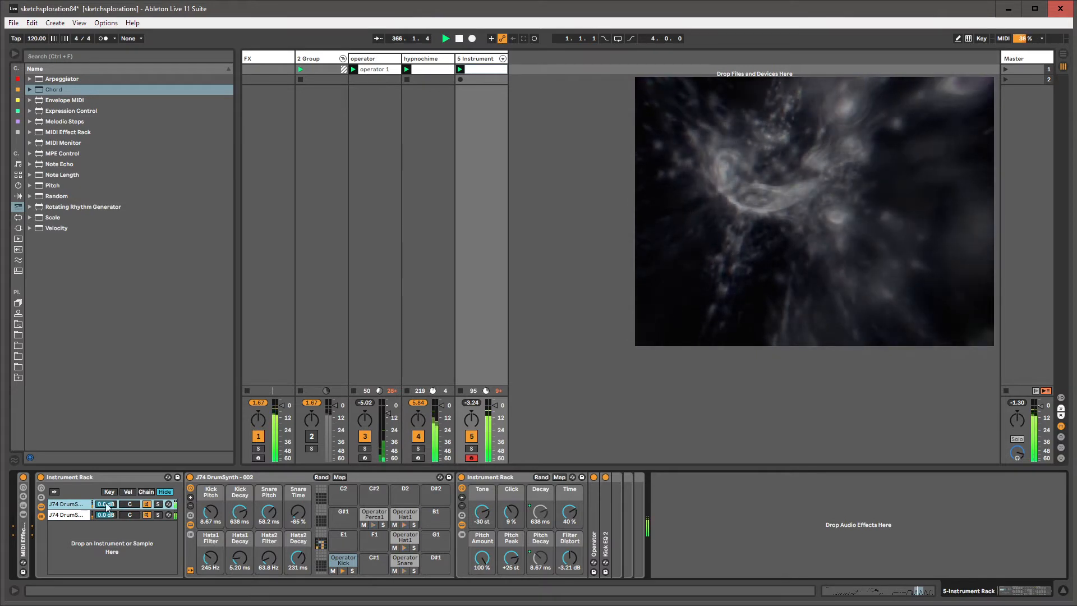
Deactivate the J74 DrumSynth - 002 device in the first chain and select the second chain.
{"action": "left_click", "coordinate": [190, 477]}
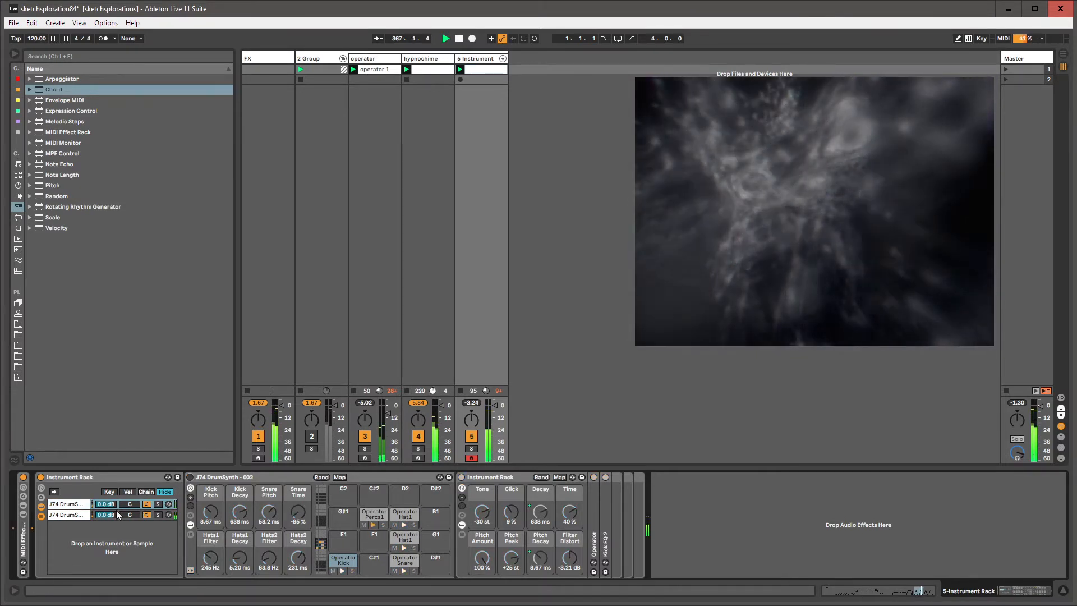
{"action": "left_click", "coordinate": [75, 505]}
{"action": "left_click", "coordinate": [75, 514]}
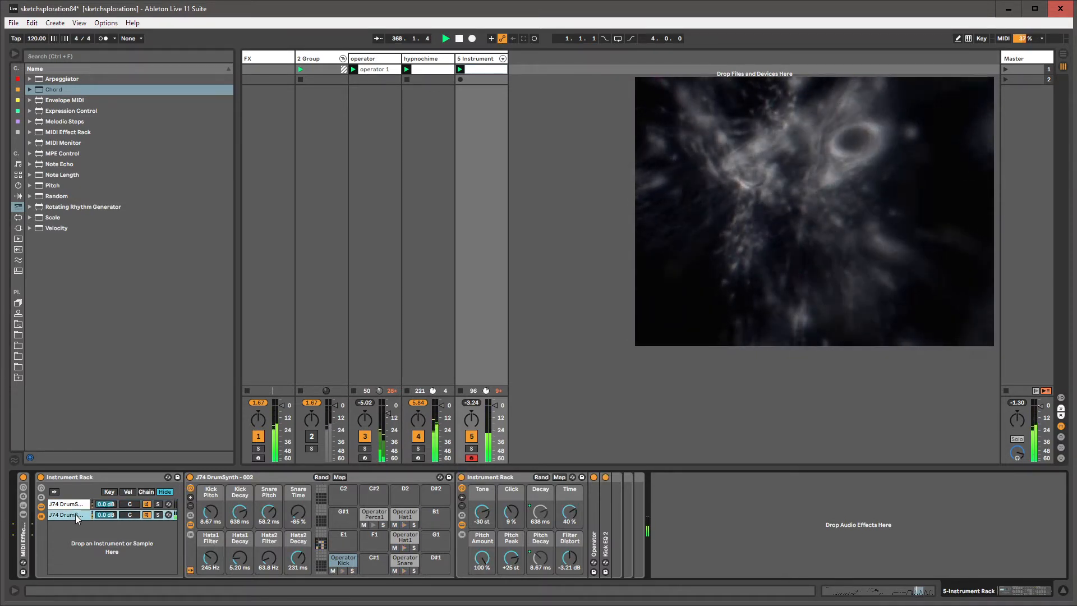
Try J74 DrumSynth - 007 in the second chain, with its macro variations shown and its pad devices hidden.
{"action": "left_click", "coordinate": [440, 477]}
{"action": "double_click", "coordinate": [115, 195]}
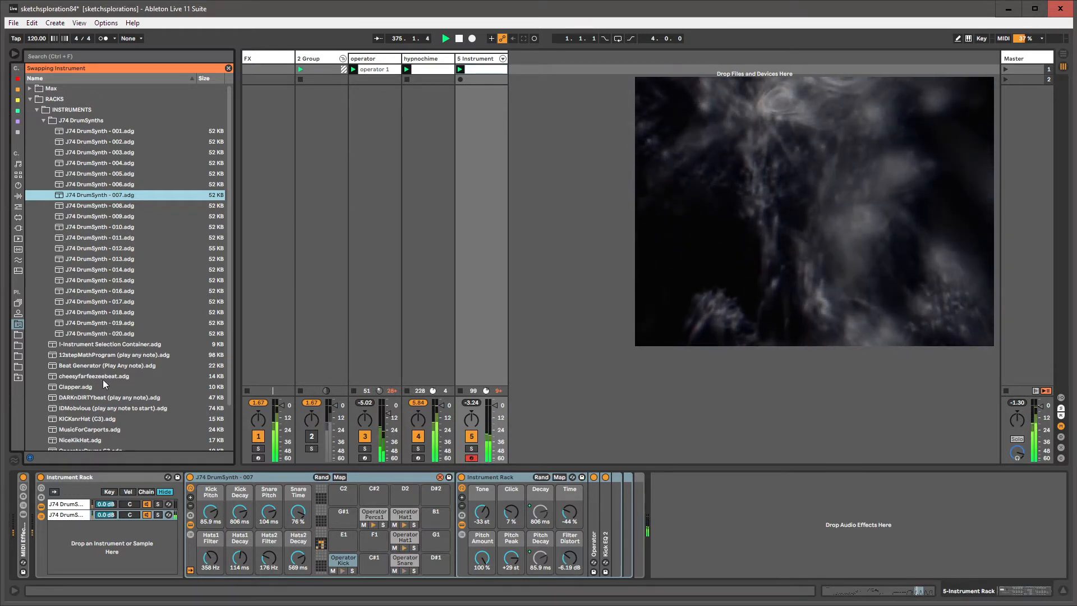
{"action": "left_click", "coordinate": [226, 477]}
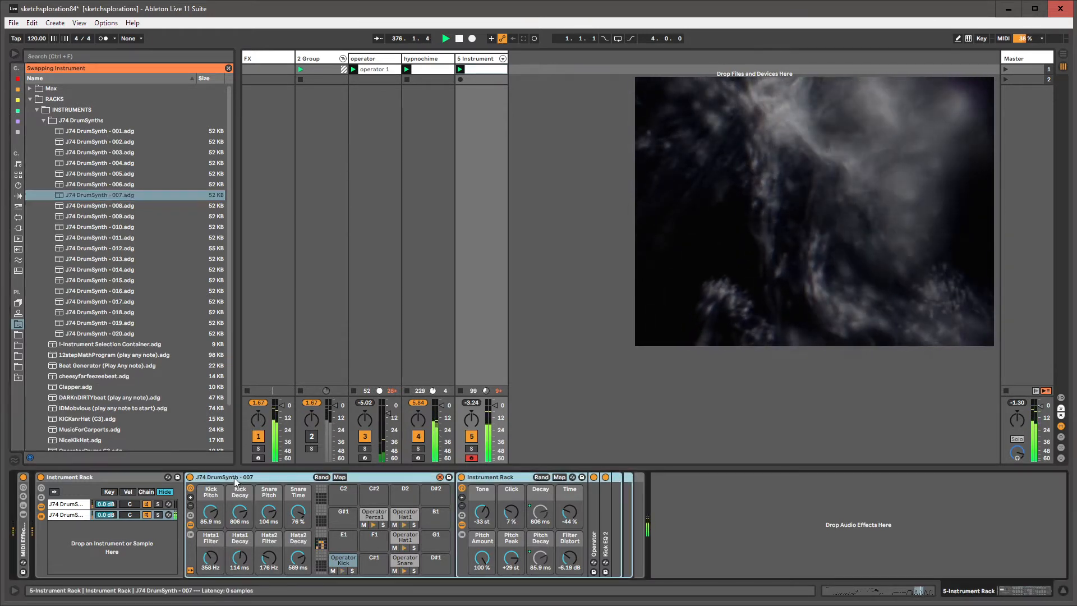
{"action": "left_click", "coordinate": [192, 516]}
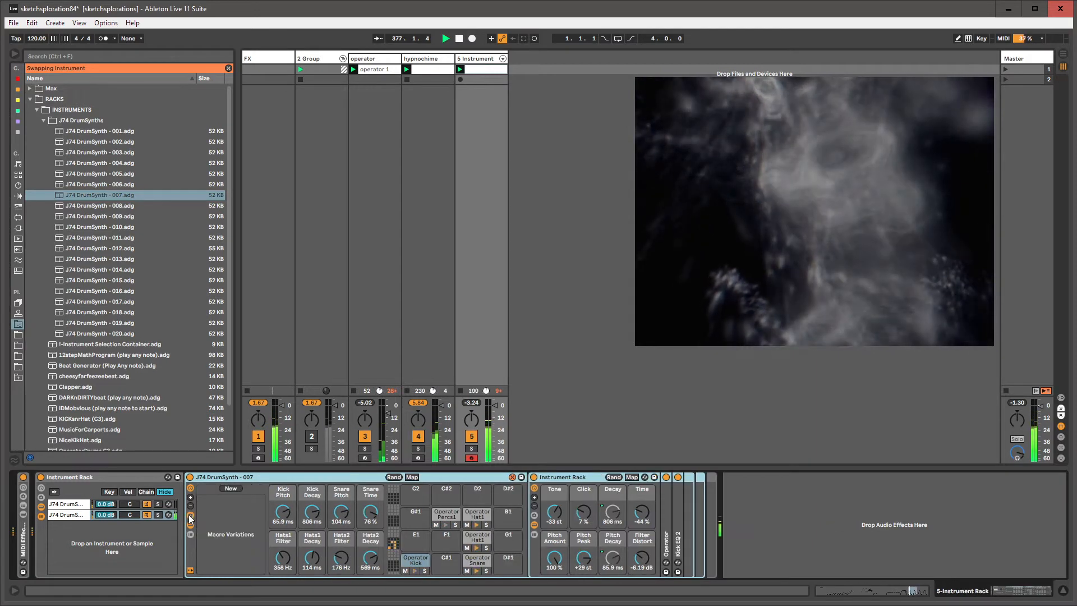
{"action": "left_click", "coordinate": [190, 525]}
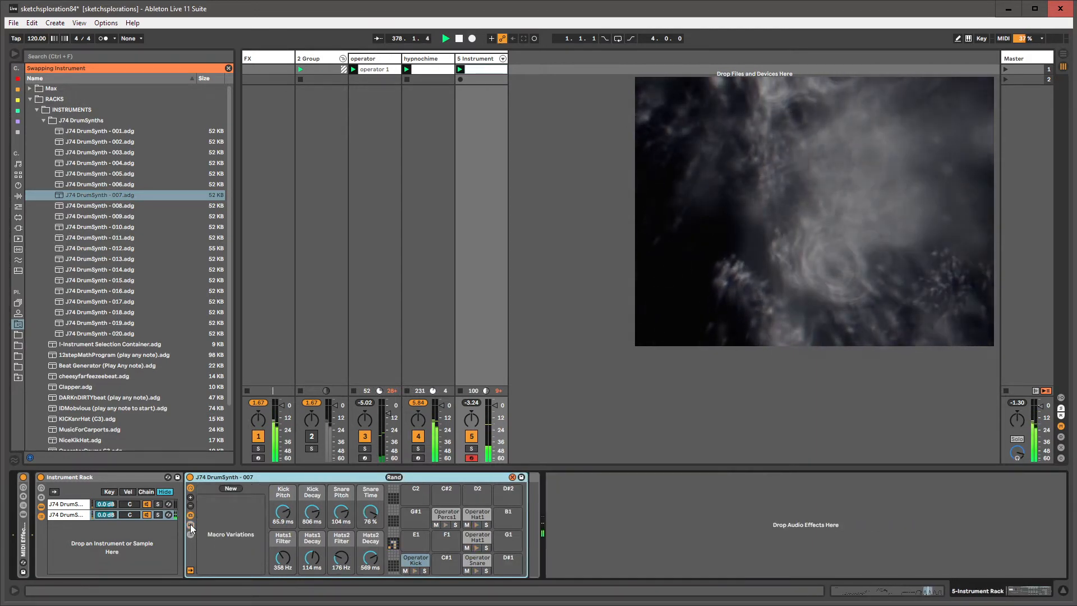
Check both chains and audition J74 DrumSynth - 011 and 012 in the second chain, then swap in J74 DrumSynth - 013.
{"action": "left_click", "coordinate": [71, 505]}
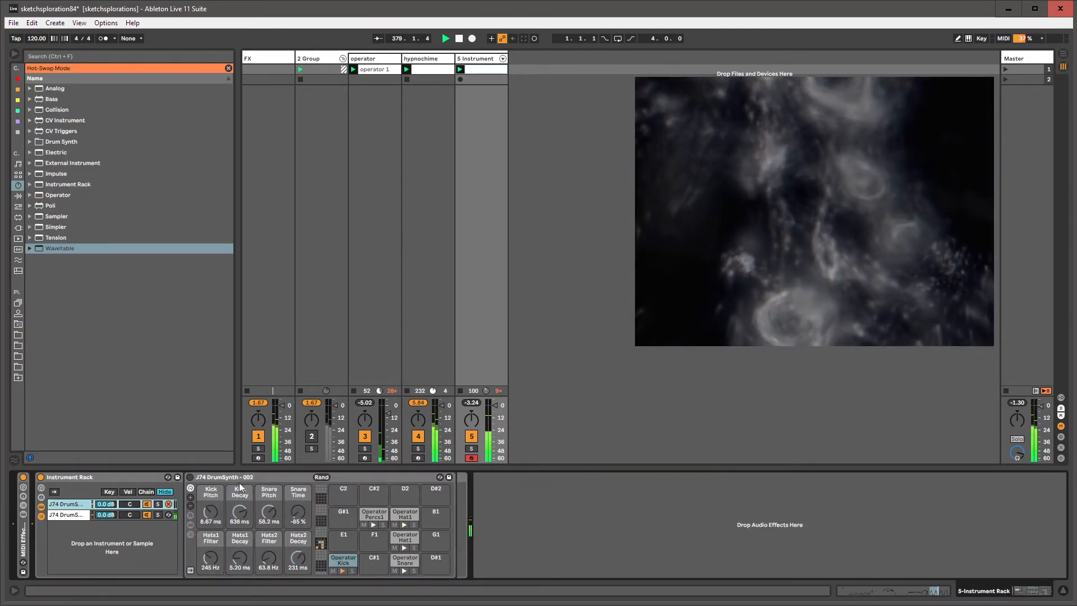
{"action": "key", "text": "Down"}
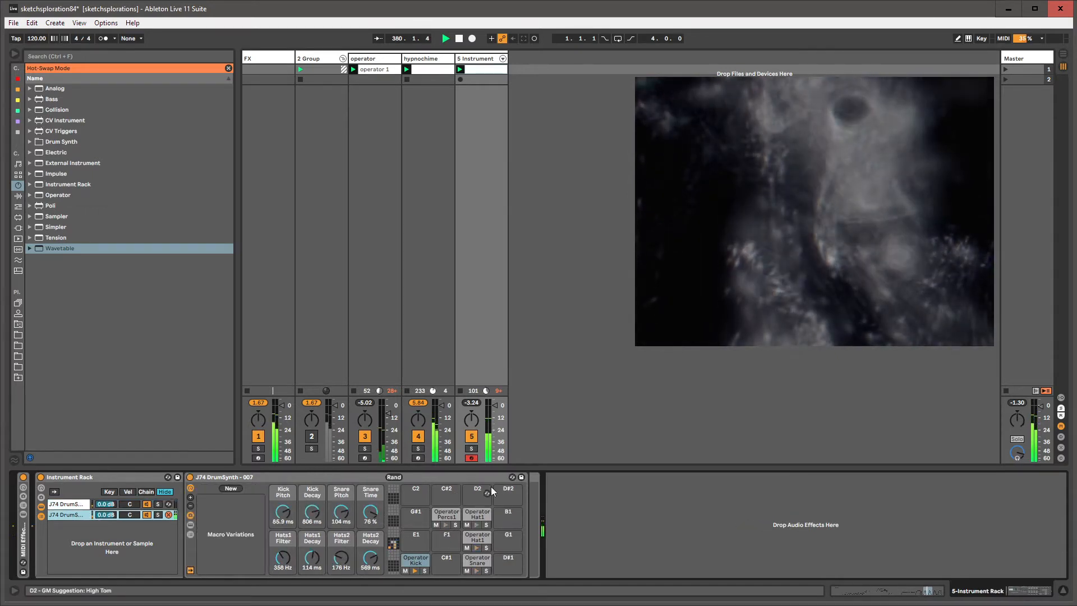
{"action": "left_click", "coordinate": [511, 478]}
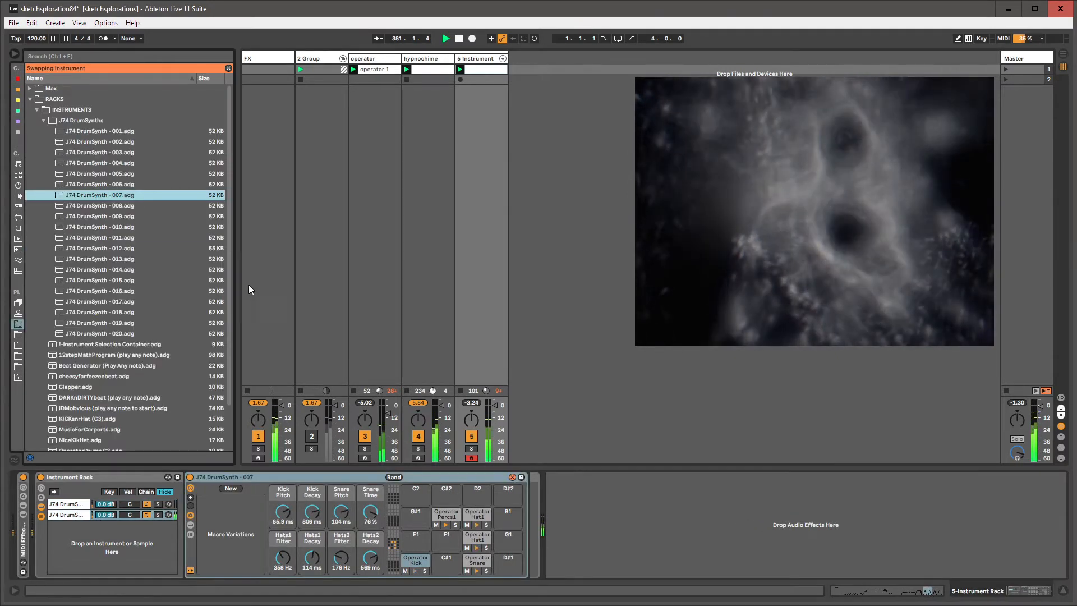
{"action": "double_click", "coordinate": [116, 238]}
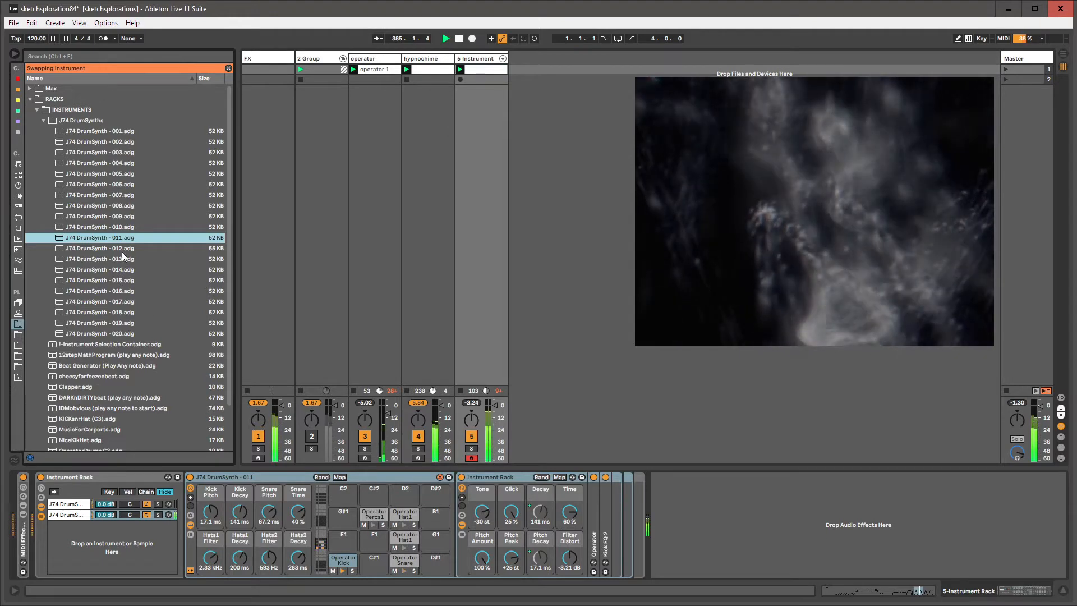
{"action": "double_click", "coordinate": [116, 249]}
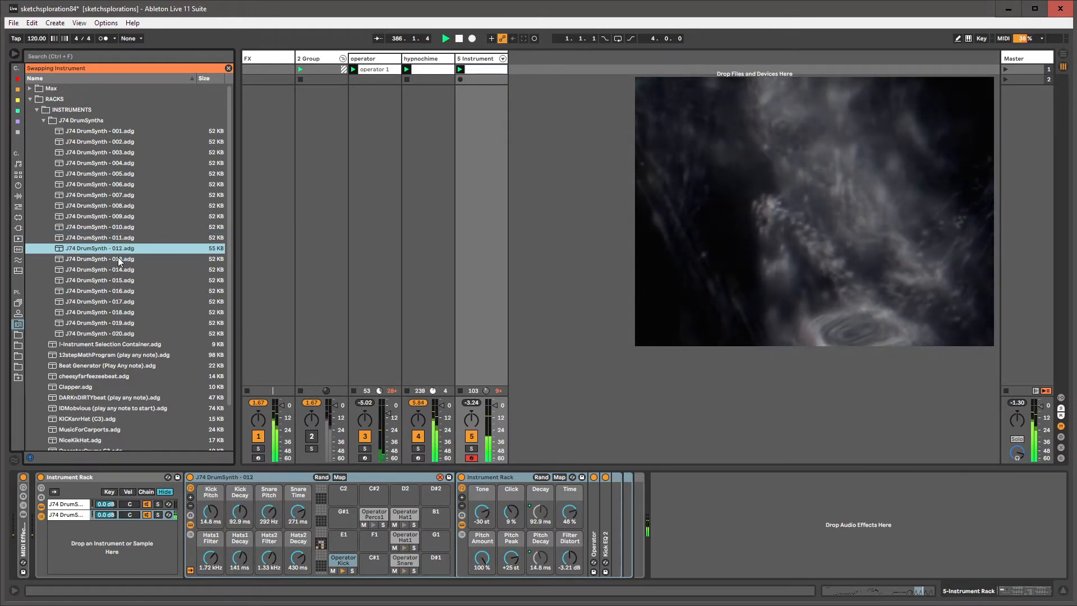
{"action": "double_click", "coordinate": [118, 259]}
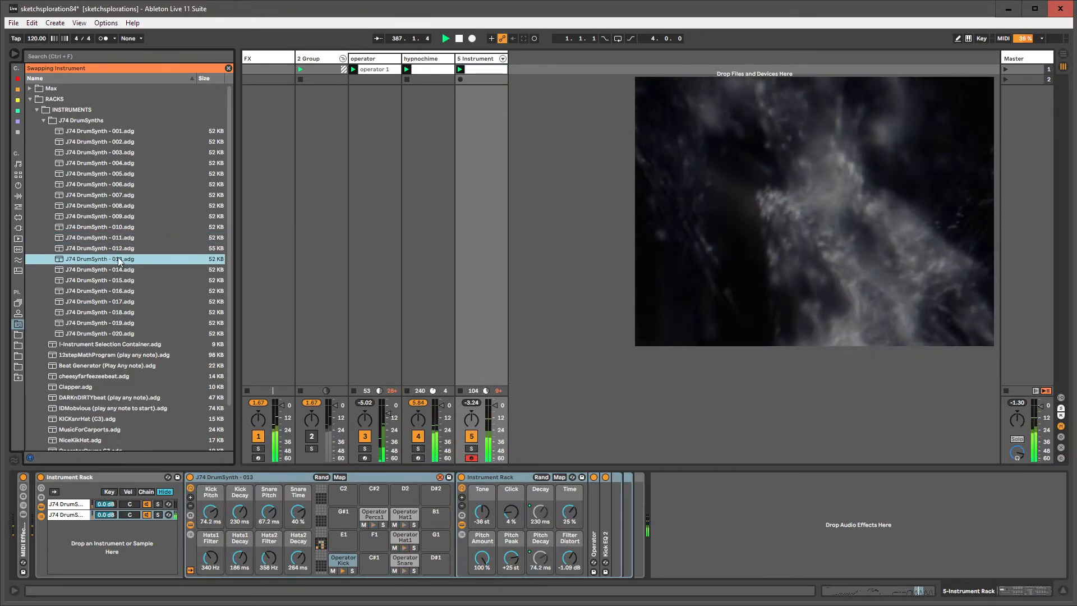
Audition J74 DrumSynth - 013 to 016 in the second chain, and swap in J74 DrumSynth - 017.
{"action": "double_click", "coordinate": [116, 271]}
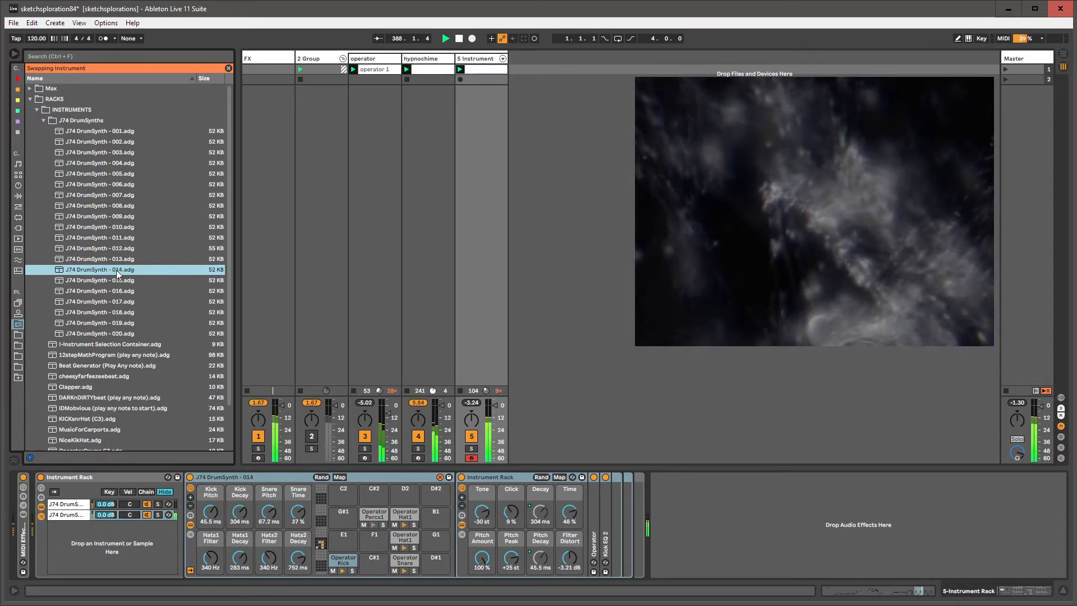
{"action": "double_click", "coordinate": [118, 259]}
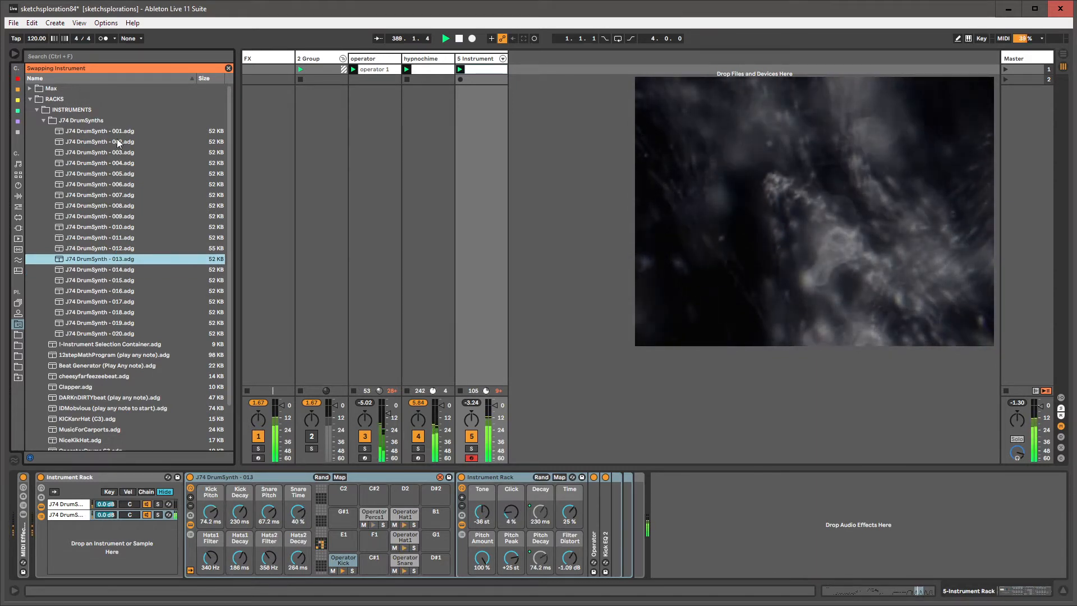
{"action": "double_click", "coordinate": [106, 270]}
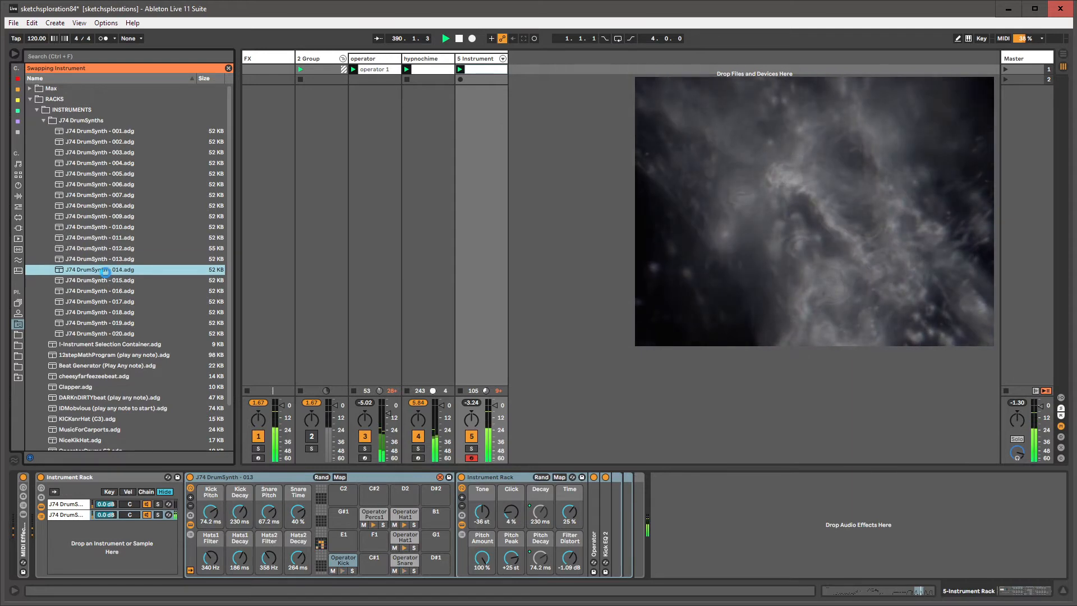
{"action": "double_click", "coordinate": [106, 280]}
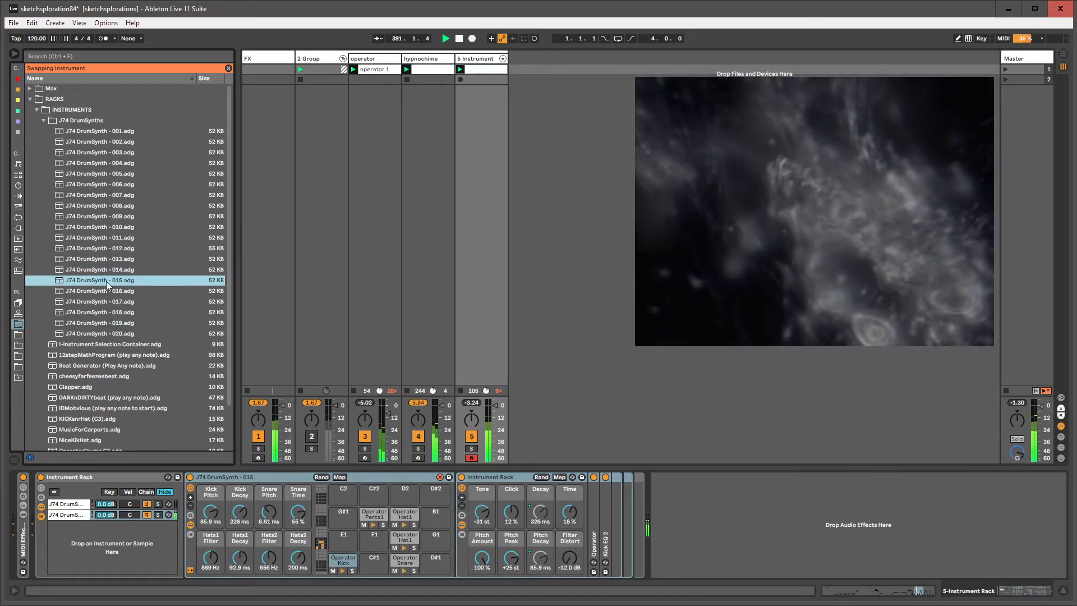
{"action": "double_click", "coordinate": [107, 291]}
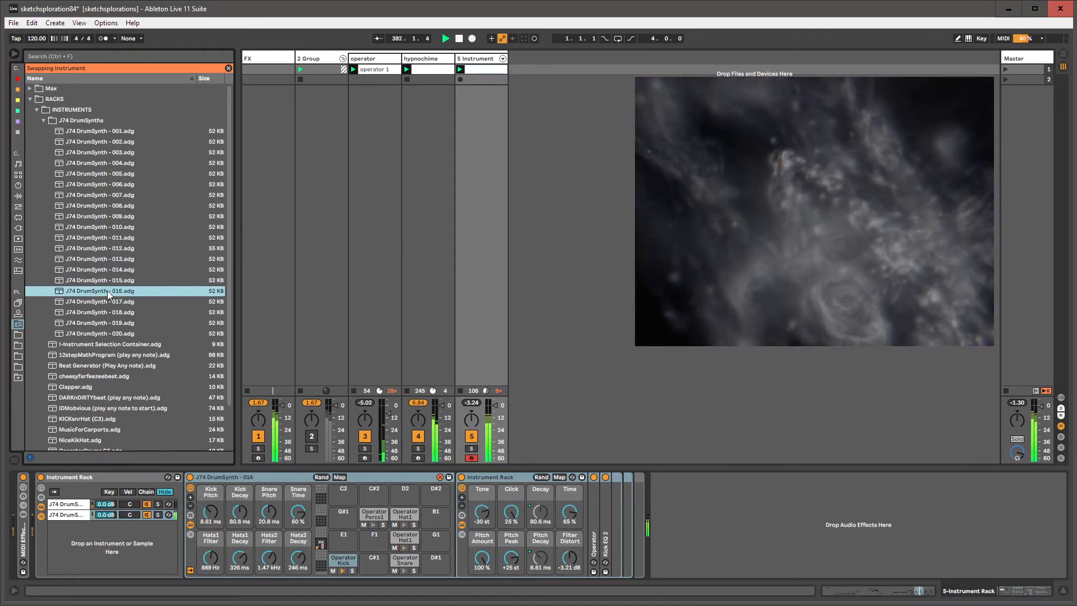
{"action": "double_click", "coordinate": [108, 301]}
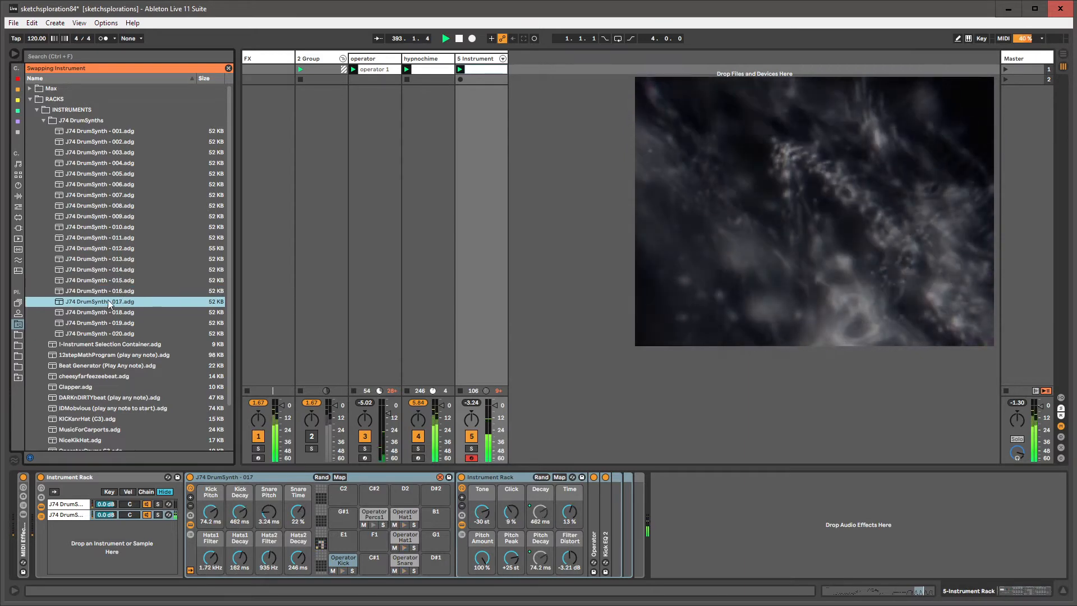
Unfold the kick pad's Operator and randomize the macros of the J74 DrumSynth - 017 rack.
{"action": "double_click", "coordinate": [594, 492]}
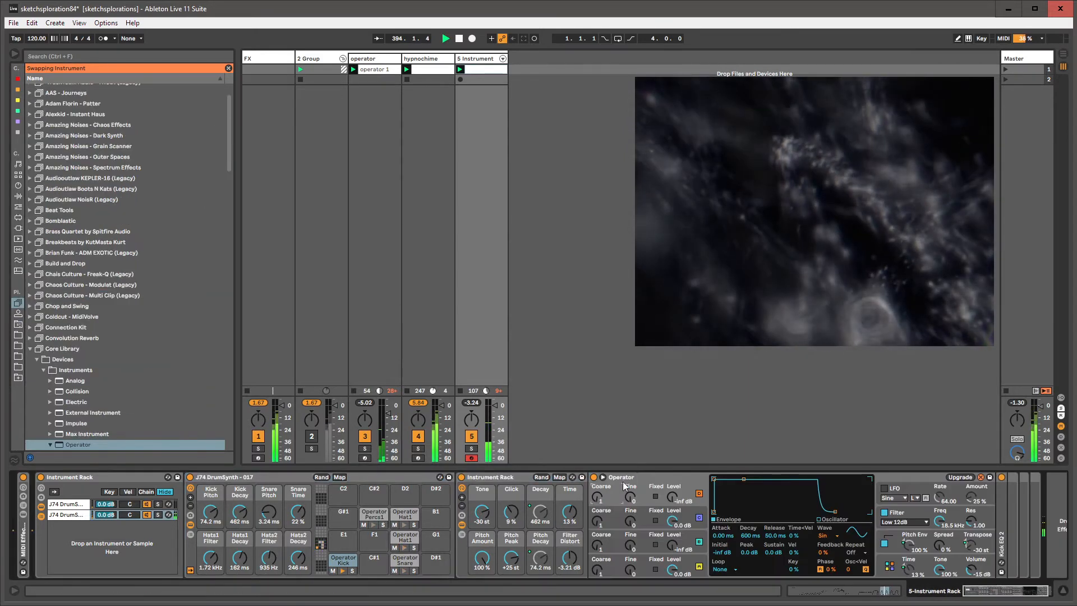
{"action": "scroll", "coordinate": [86, 344], "scroll_direction": "down", "scroll_amount": 2}
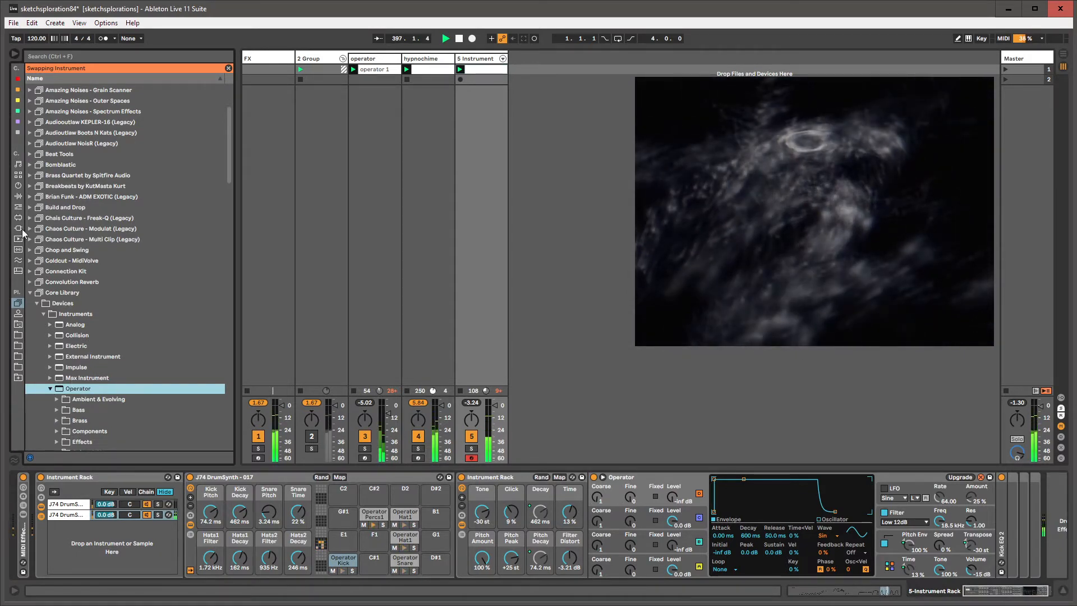
{"action": "left_click", "coordinate": [506, 478]}
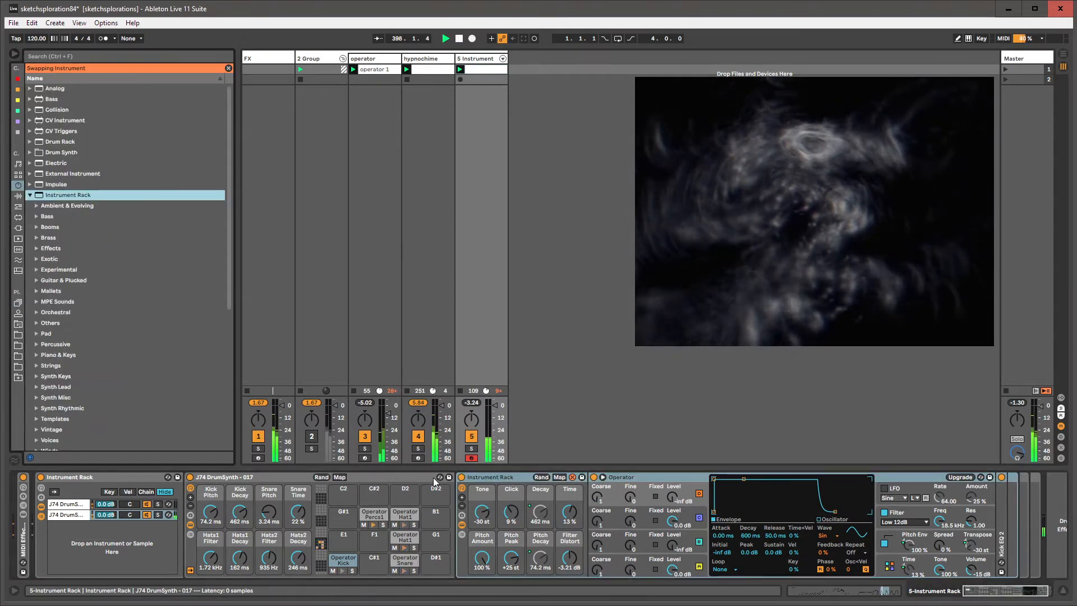
{"action": "left_click", "coordinate": [438, 477]}
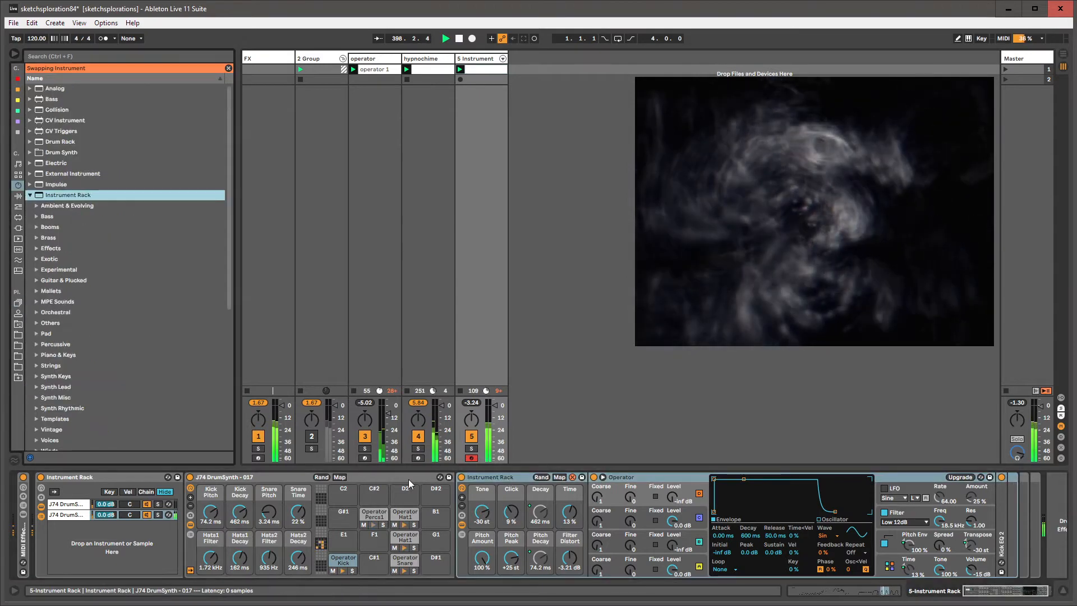
{"action": "left_click", "coordinate": [321, 478]}
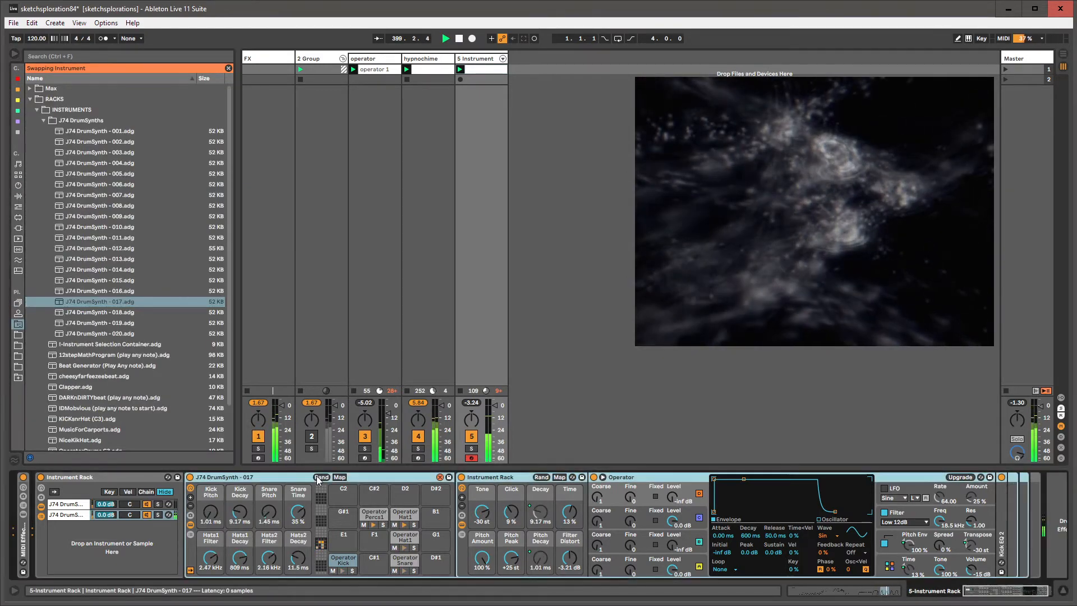
Show the chain list of J74 DrumSynth - 017 and check both chains of the outer Instrument Rack.
{"action": "left_click", "coordinate": [190, 535]}
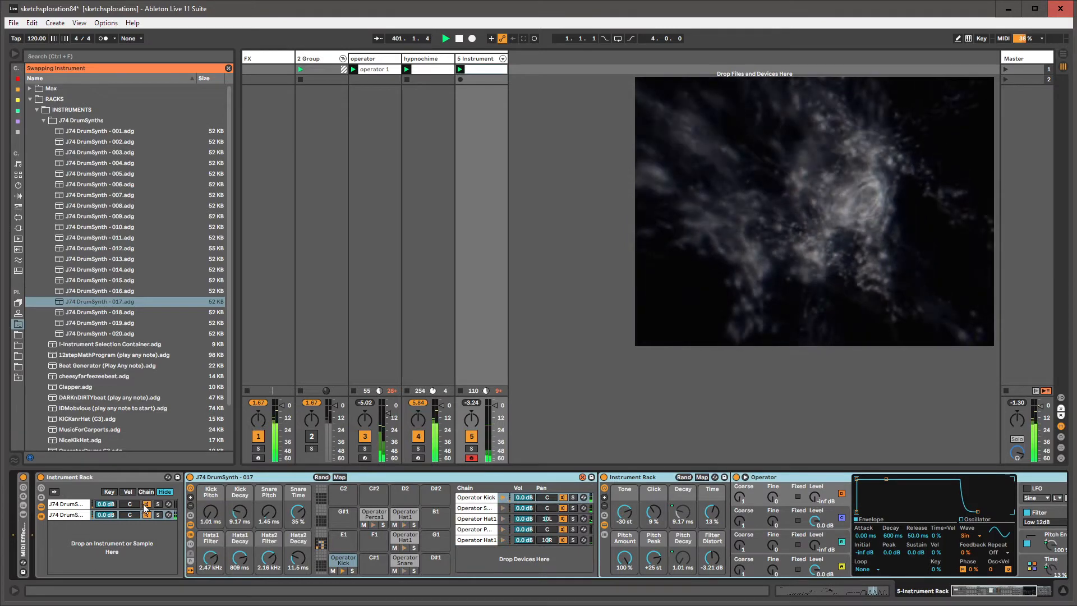
{"action": "left_click", "coordinate": [60, 505]}
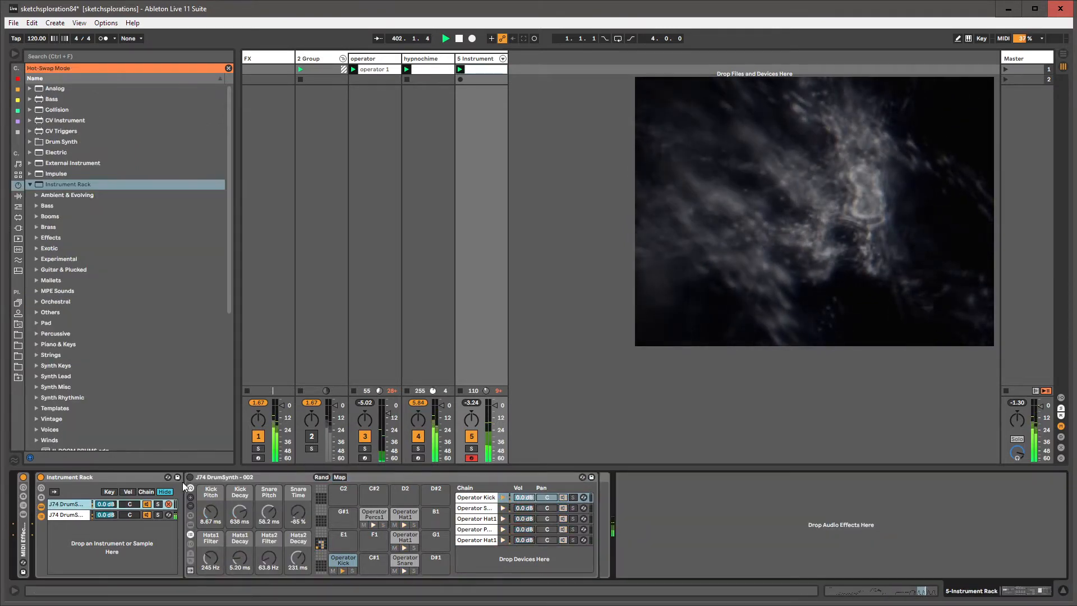
{"action": "left_click", "coordinate": [83, 513]}
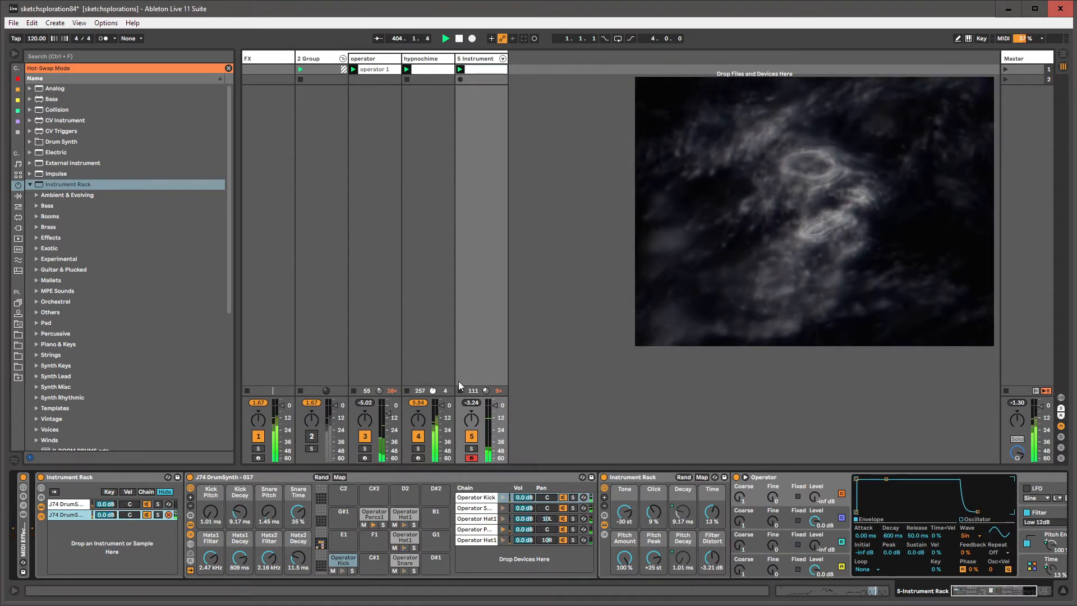
Try an EQ Eight at the end of the hypnochime track's device chain.
{"action": "left_click", "coordinate": [428, 58]}
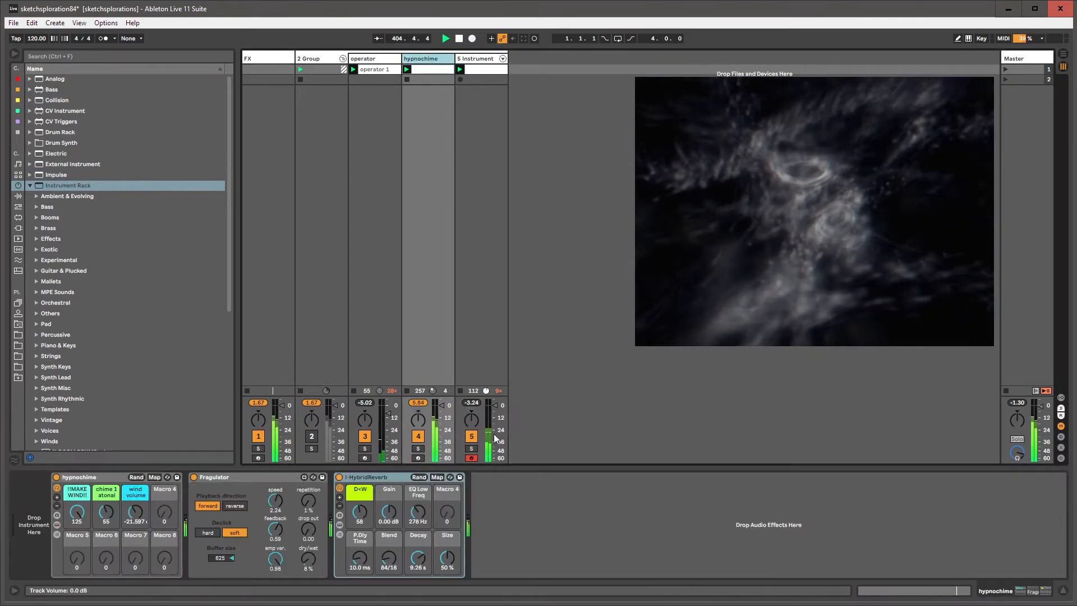
{"action": "left_click", "coordinate": [501, 522]}
{"action": "key", "text": "ctrl+f"}
{"action": "type", "text": "eq eight"}
{"action": "key", "text": "Down"}
{"action": "key", "text": "Return"}
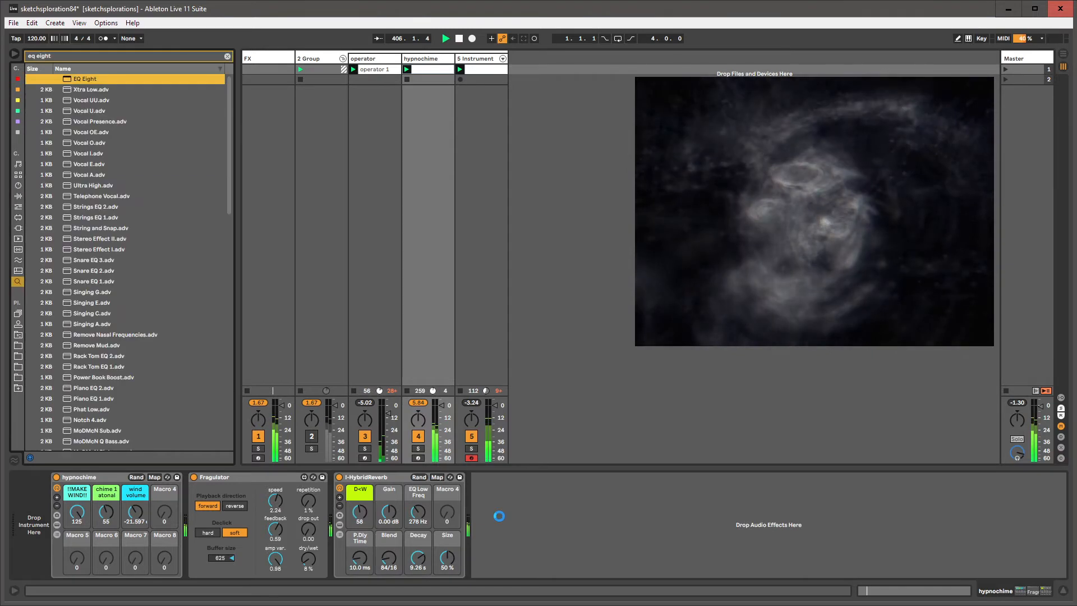
{"action": "key", "text": "Escape"}
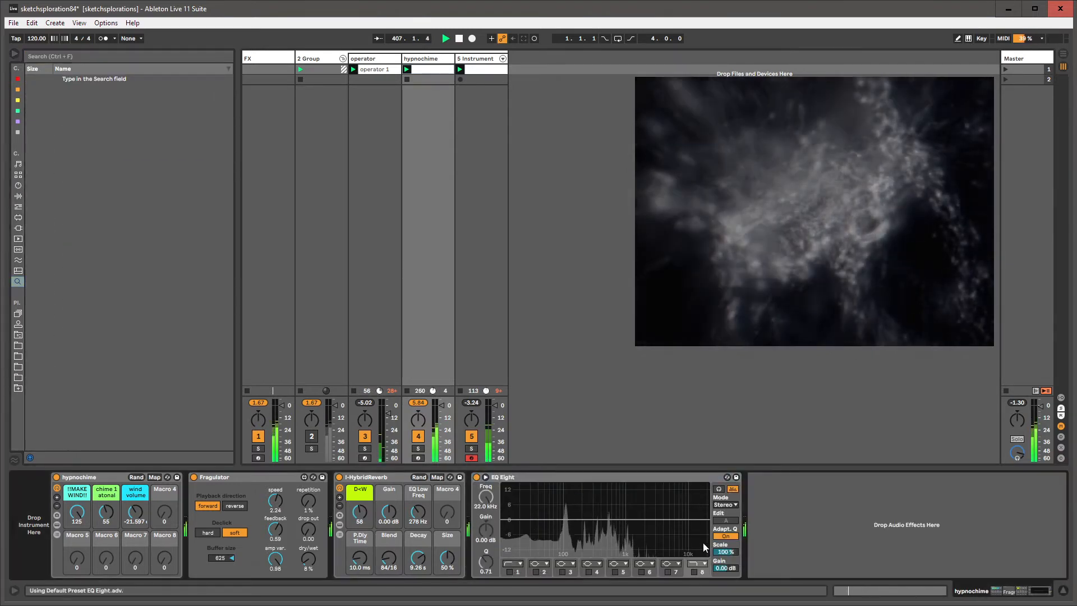
Set EQ Eight band 8 to a high cut at about 539 Hz with Q 0.49, and place the device before Fragulator.
{"action": "left_click", "coordinate": [694, 571]}
{"action": "left_click_drag", "start_coordinate": [706, 529], "coordinate": [605, 526]}
{"action": "left_click_drag", "start_coordinate": [582, 478], "coordinate": [183, 480]}
{"action": "left_click_drag", "start_coordinate": [324, 527], "coordinate": [328, 537]}
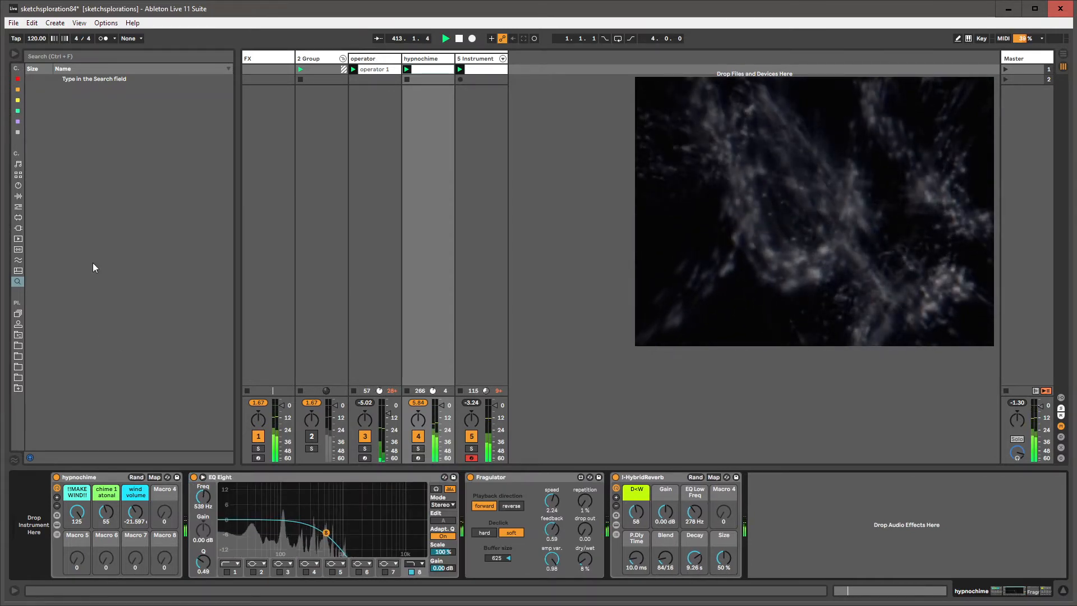
Add an Auto Filter before Fragulator on hypnochime, with cutoff 2.54 kHz, LFO amount 16.0 and LFO rate 0.03 Hz.
{"action": "left_click", "coordinate": [17, 132]}
{"action": "left_click", "coordinate": [63, 100]}
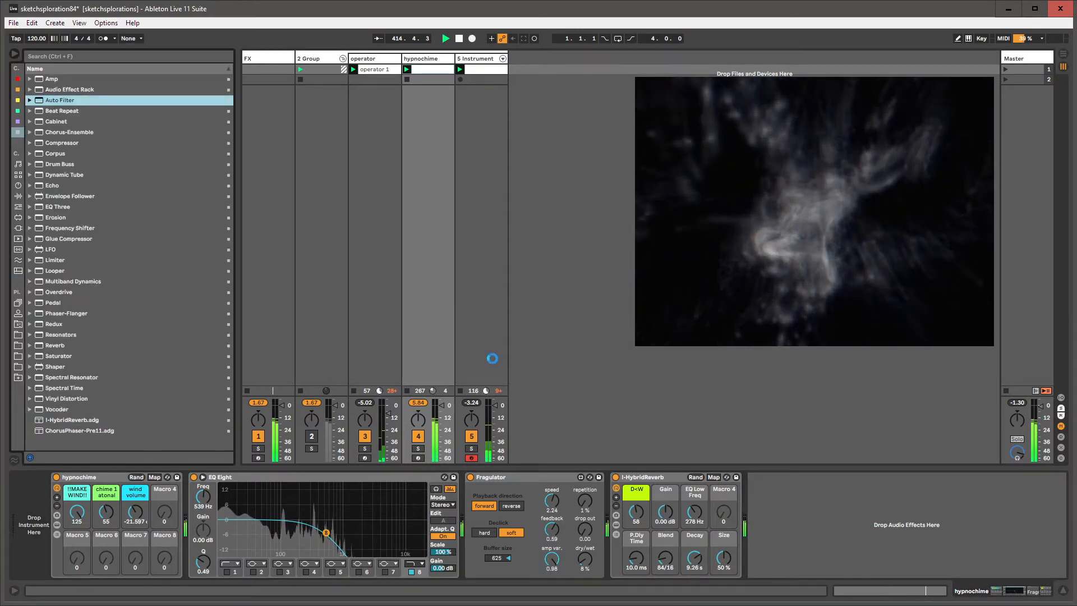
{"action": "left_click_drag", "start_coordinate": [776, 476], "coordinate": [462, 491]}
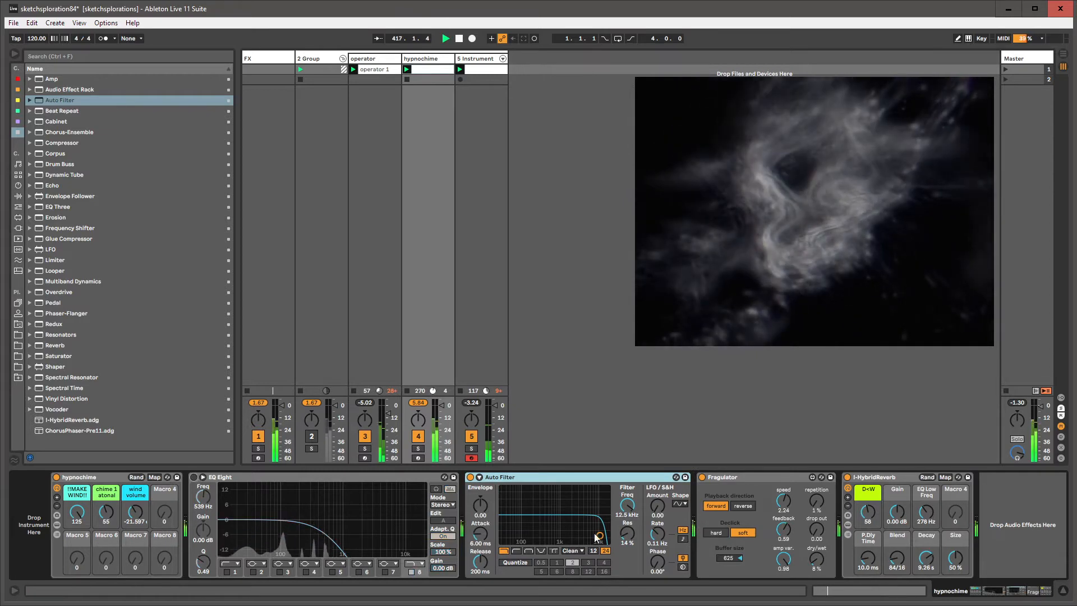
{"action": "left_click_drag", "start_coordinate": [598, 536], "coordinate": [574, 535]}
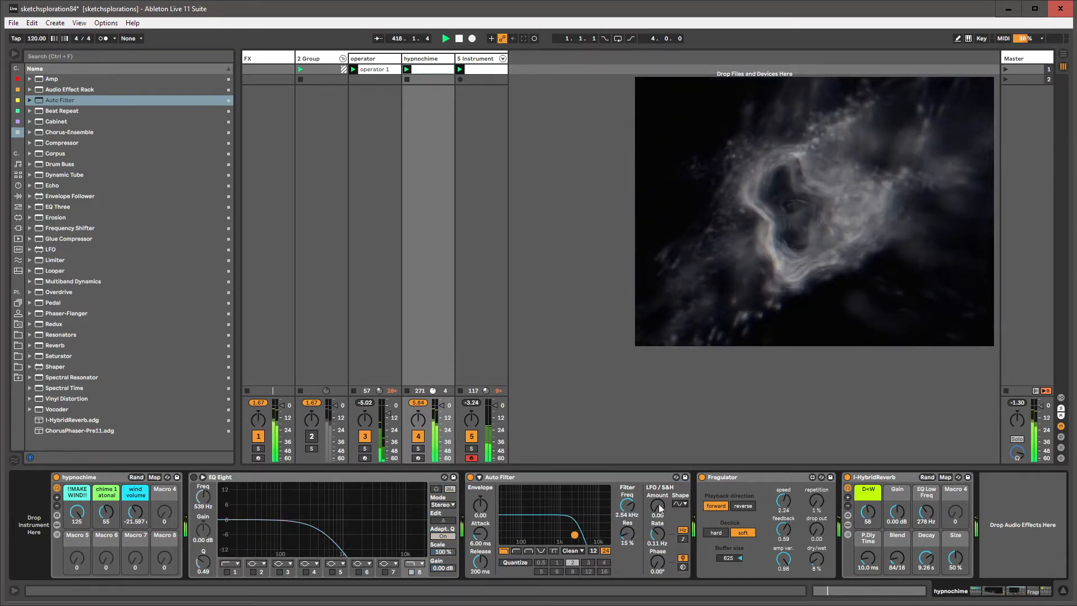
{"action": "left_click_drag", "start_coordinate": [658, 505], "coordinate": [658, 506]}
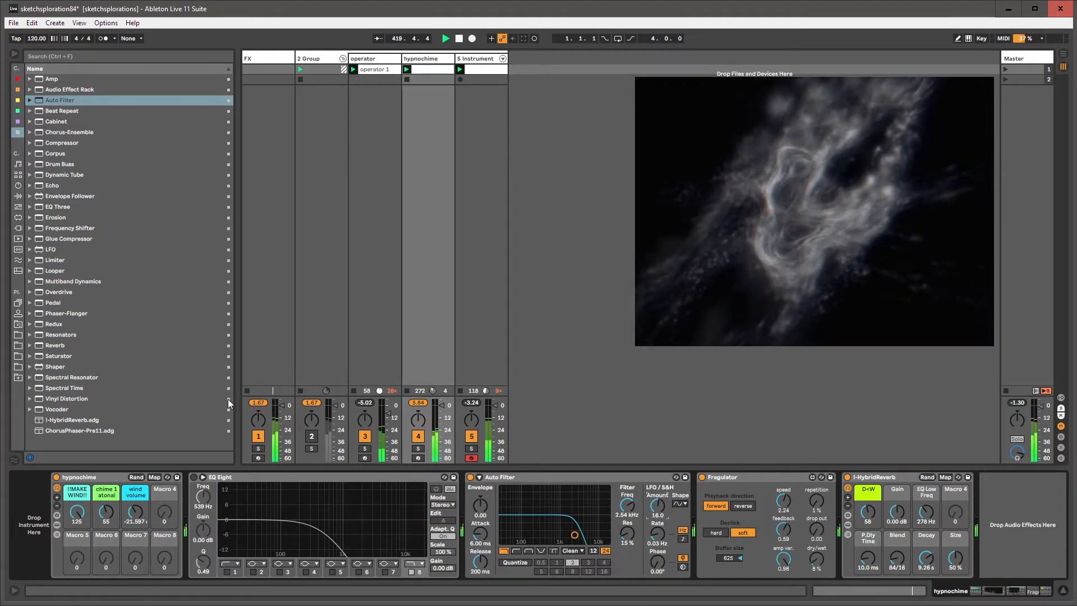
Delete the EQ Eight from the hypnochime track.
{"action": "double_click", "coordinate": [238, 476]}
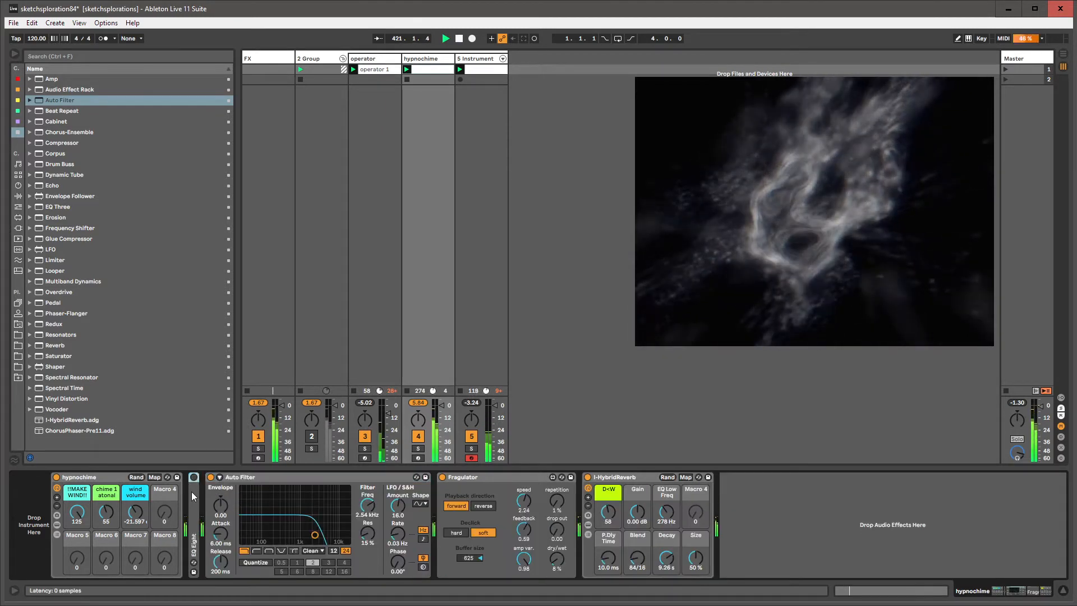
{"action": "key", "text": "Delete"}
Randomize the J74 DrumSynth - 017 macros again on the 5 Instrument track and check the first chain's J74 DrumSynth - 002.
{"action": "left_click", "coordinate": [465, 59]}
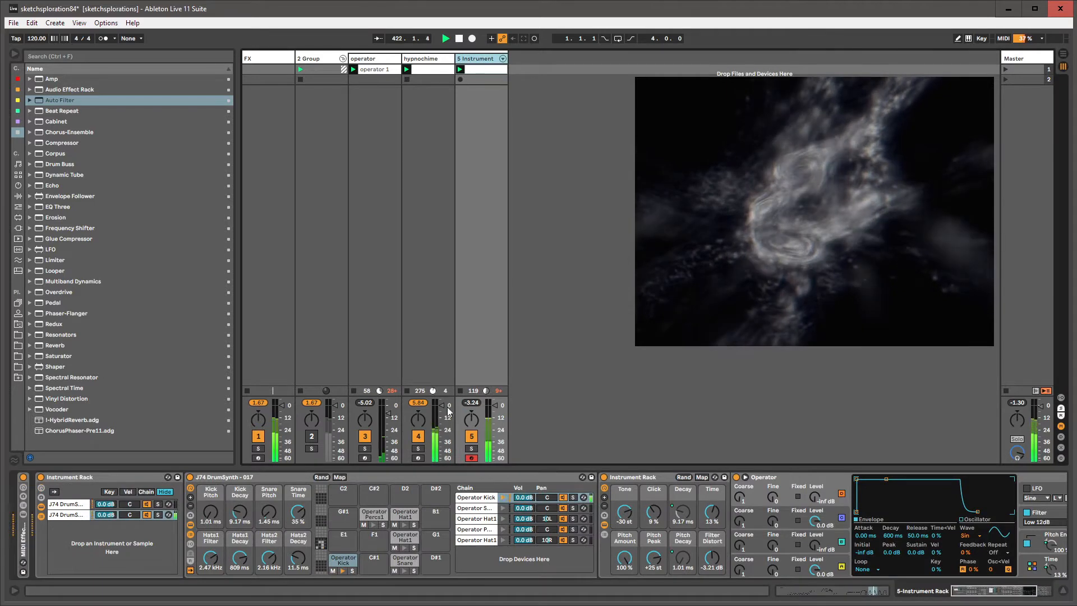
{"action": "left_click", "coordinate": [322, 478]}
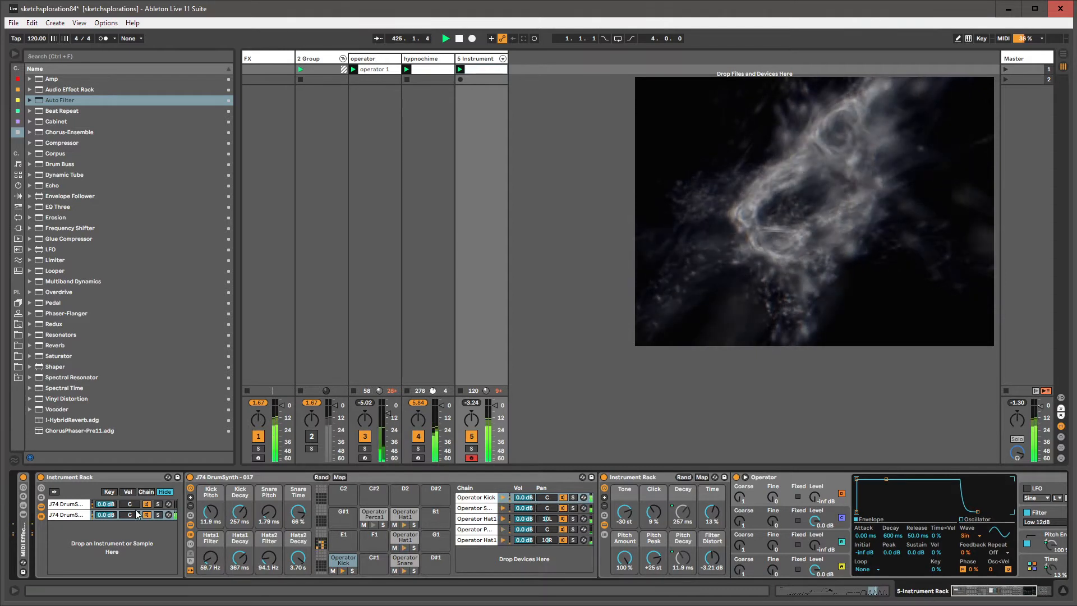
{"action": "left_click", "coordinate": [98, 513]}
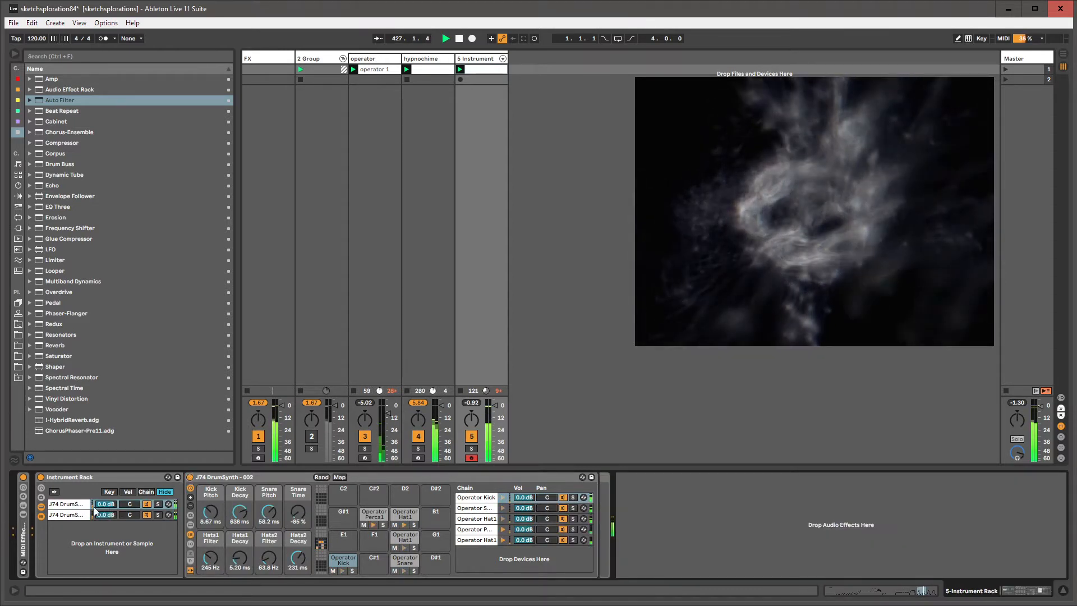
Compare the two drum rack chains by soloing them in turn, clear the solo, and show the chain zone editor.
{"action": "left_click", "coordinate": [158, 515]}
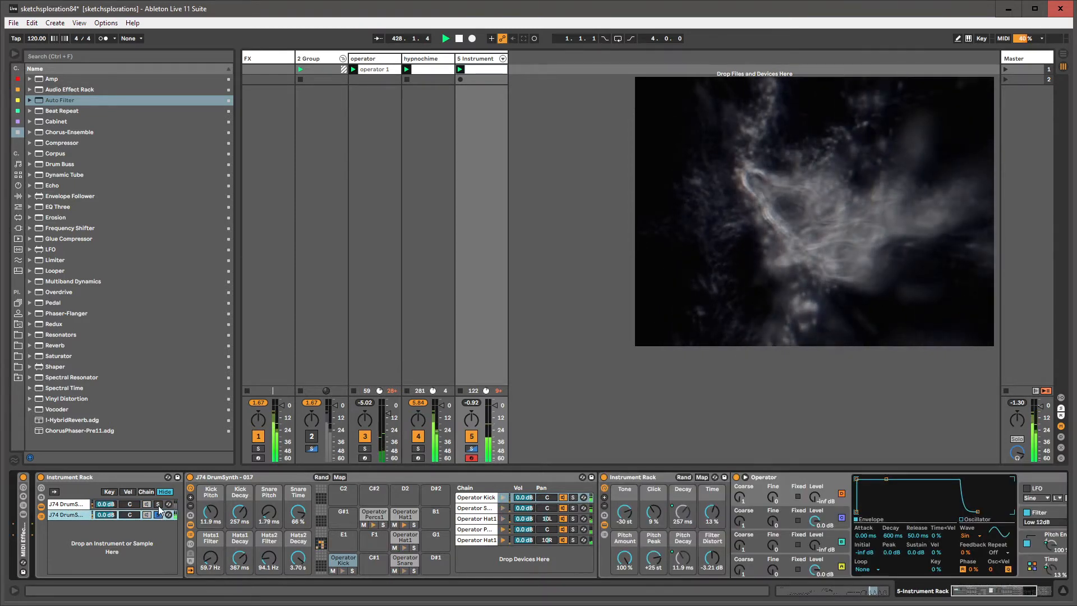
{"action": "left_click", "coordinate": [159, 504]}
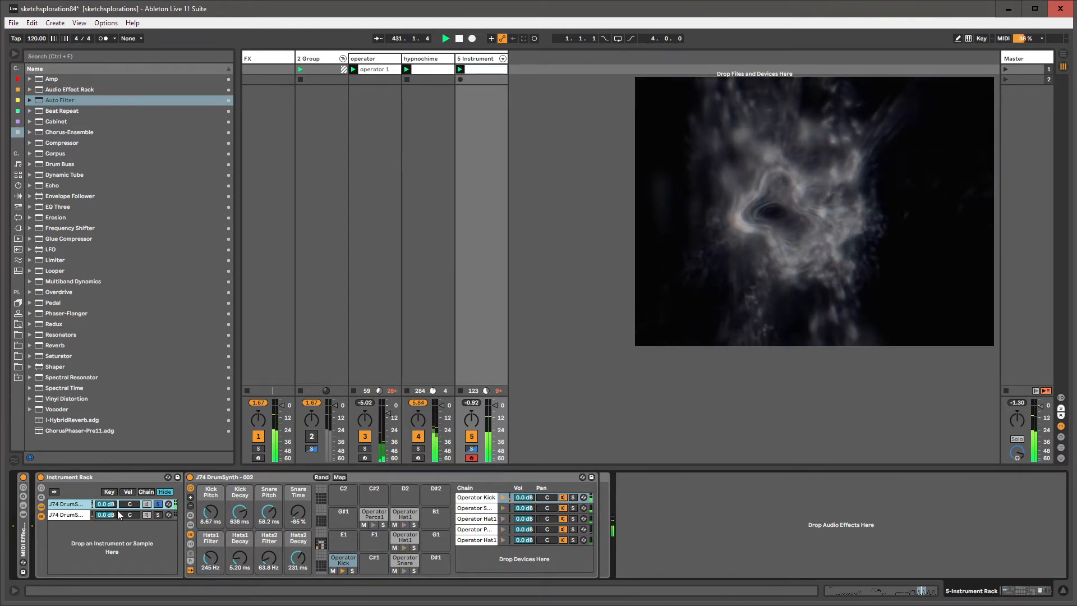
{"action": "left_click", "coordinate": [159, 515]}
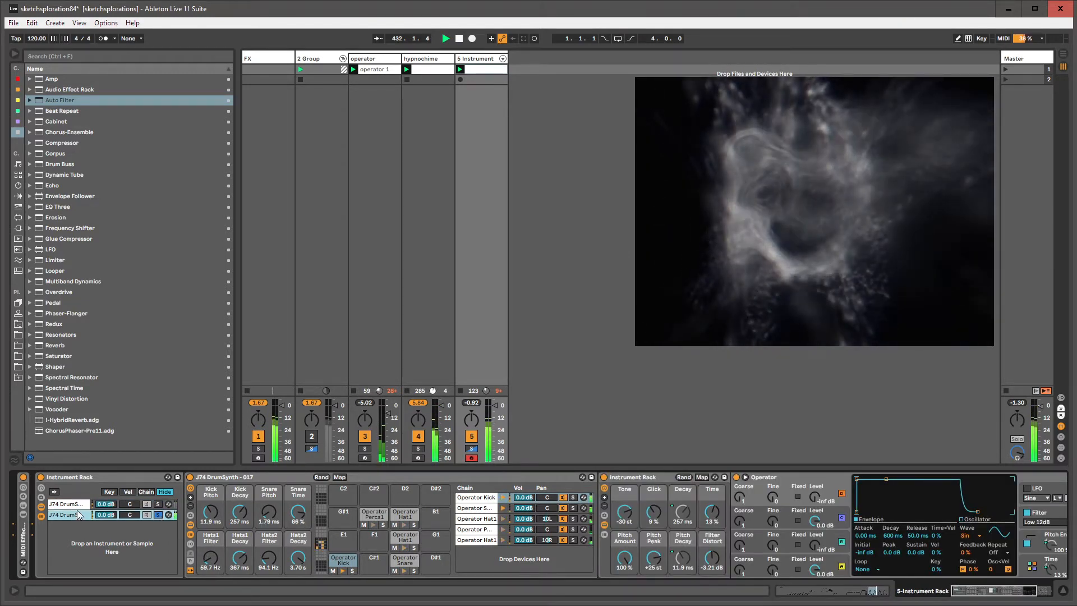
{"action": "left_click", "coordinate": [152, 493]}
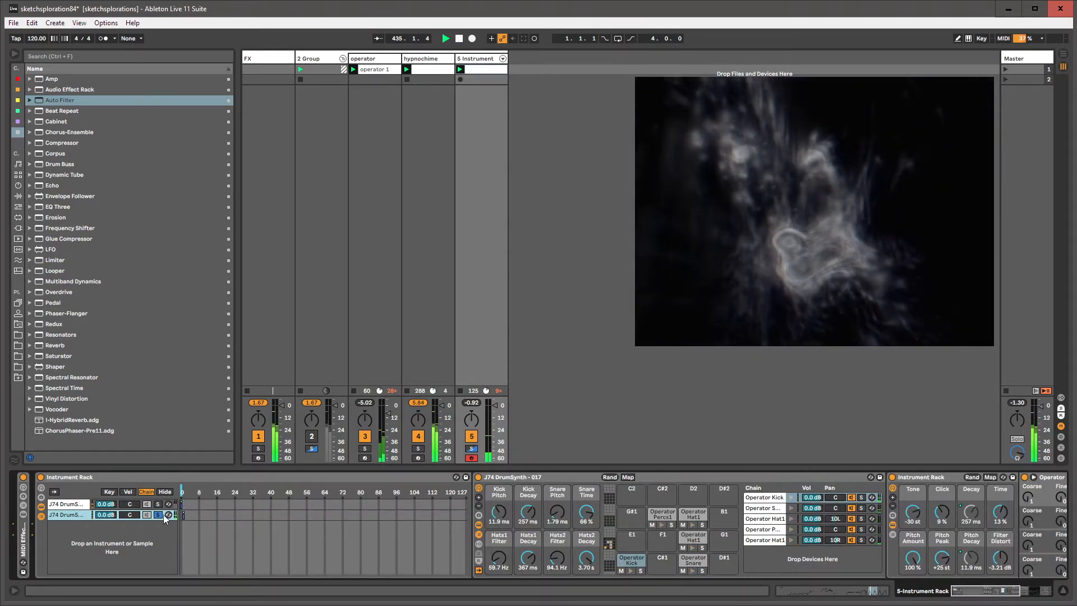
{"action": "left_click", "coordinate": [158, 514]}
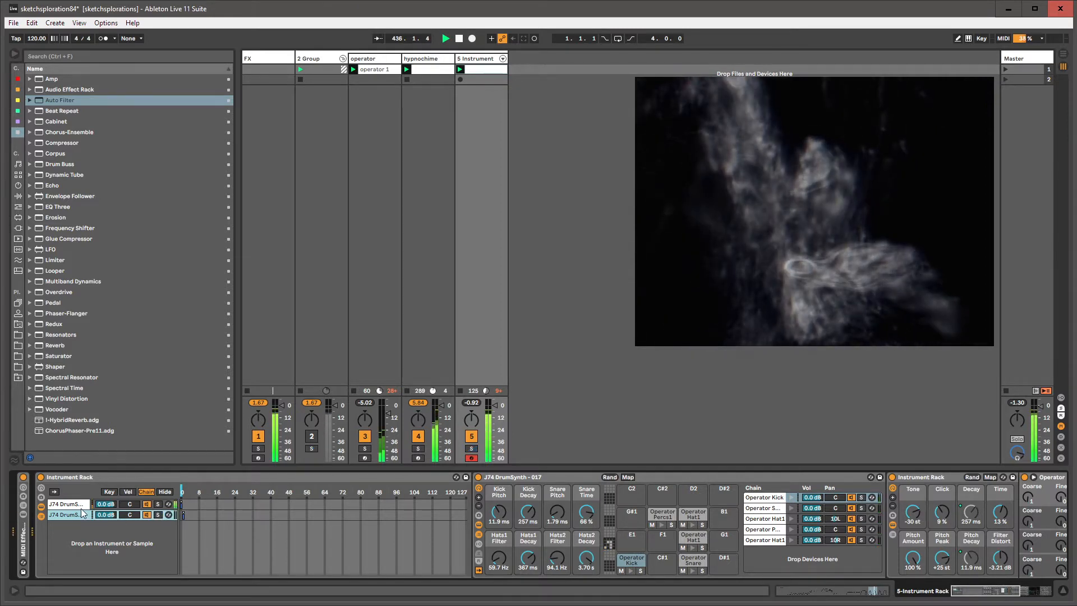
Show the outer Instrument Rack's macros, map its Chain Selector to the first macro, and set that macro to 1.
{"action": "left_click", "coordinate": [41, 487]}
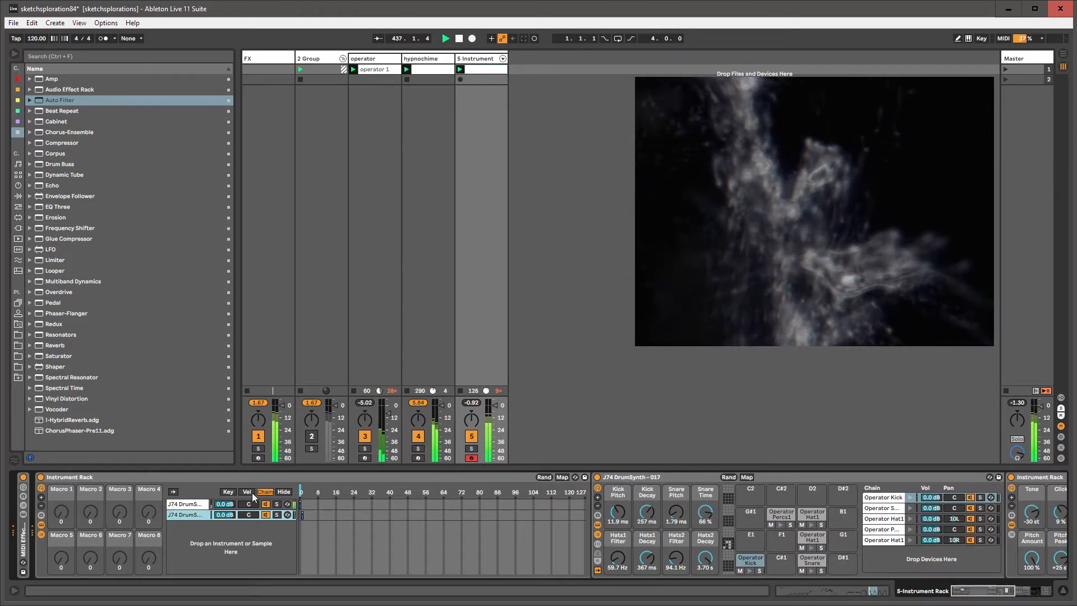
{"action": "left_click", "coordinate": [281, 491]}
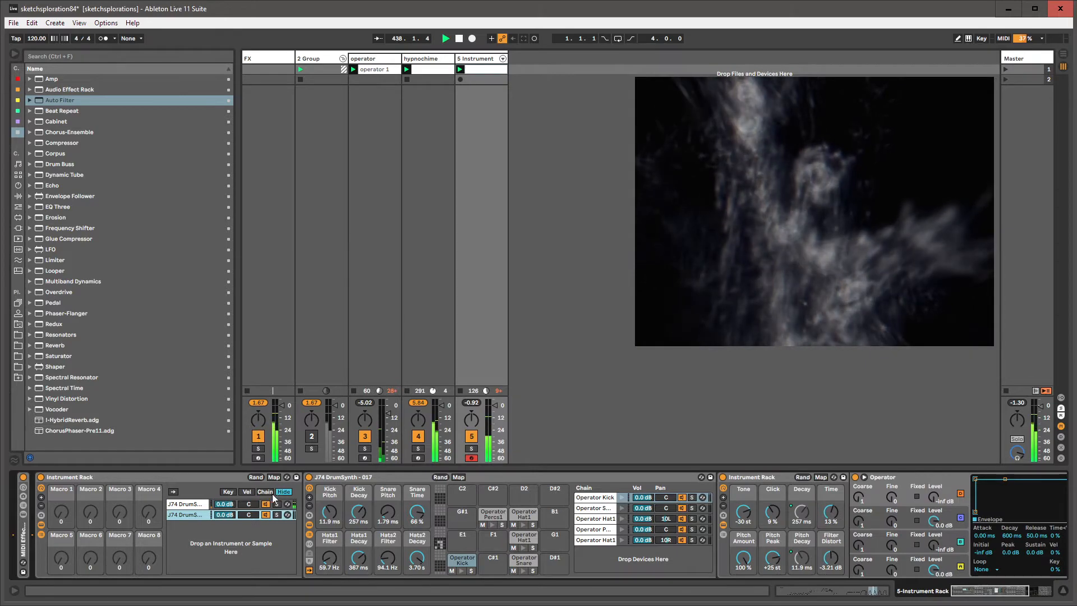
{"action": "left_click", "coordinate": [234, 492]}
{"action": "left_click", "coordinate": [247, 493]}
{"action": "left_click", "coordinate": [270, 492]}
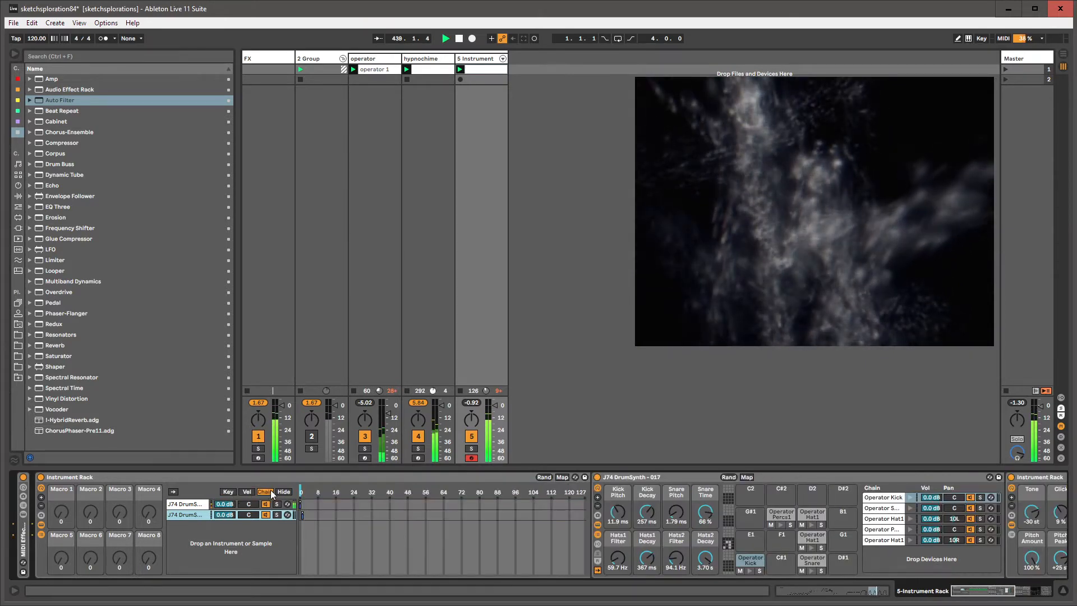
{"action": "left_click", "coordinate": [563, 477]}
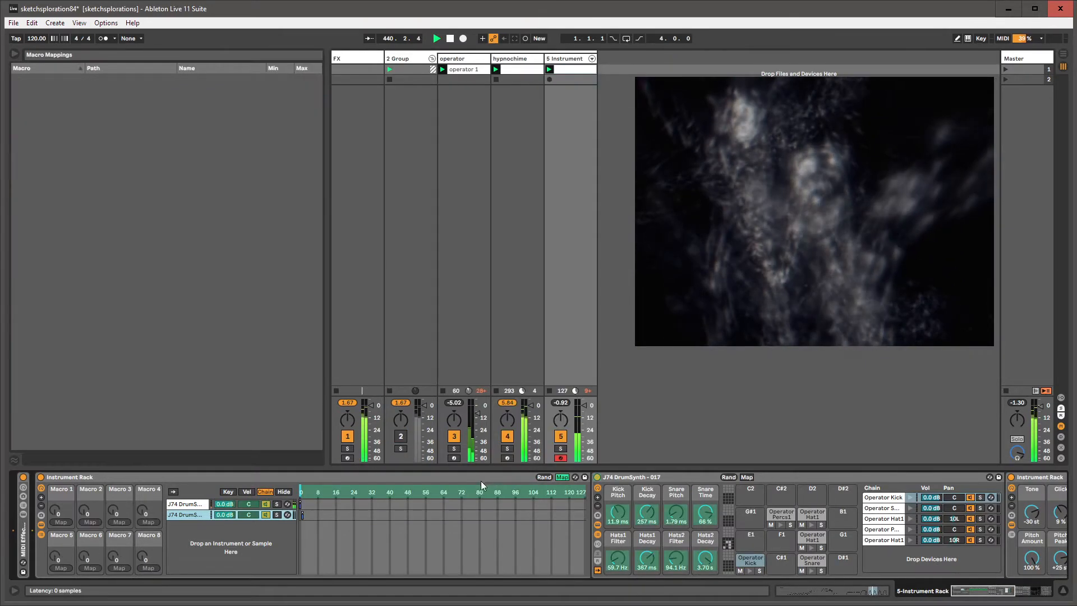
{"action": "left_click", "coordinate": [59, 523]}
{"action": "left_click", "coordinate": [566, 488]}
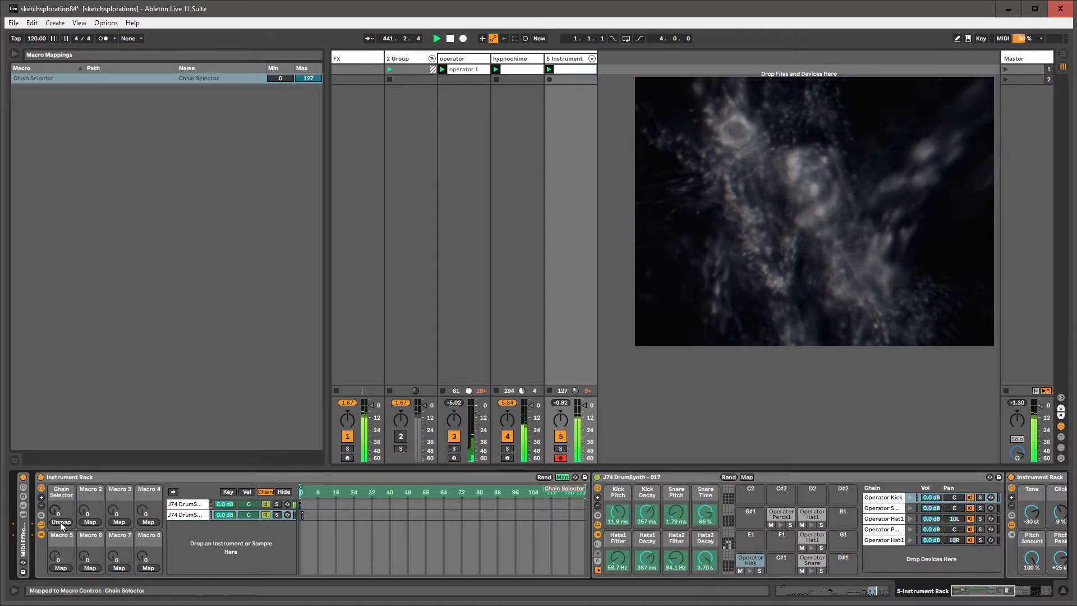
{"action": "left_click", "coordinate": [563, 477]}
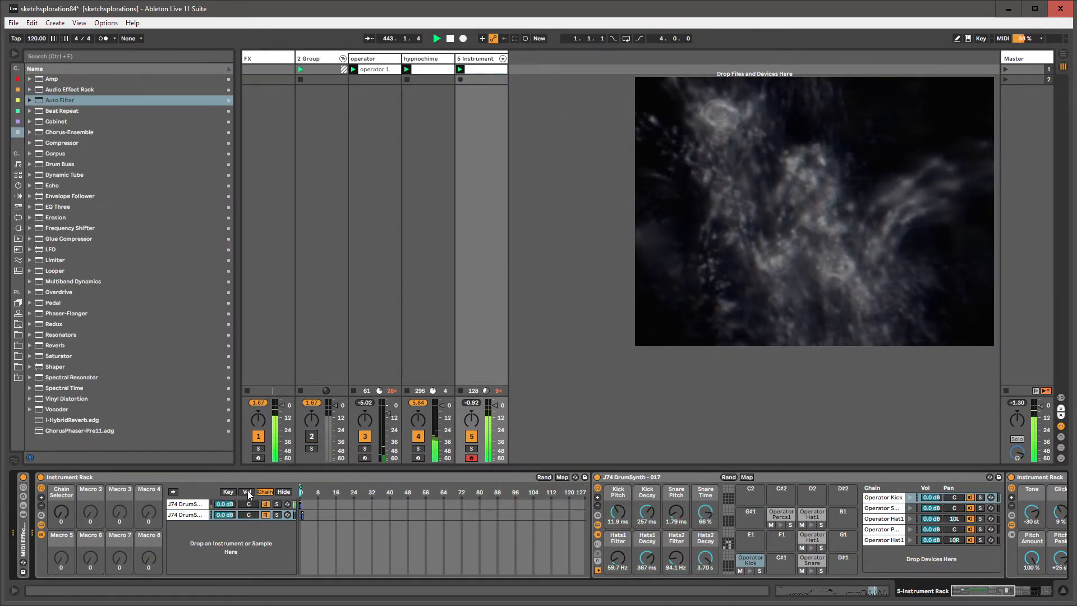
{"action": "left_click", "coordinate": [279, 492]}
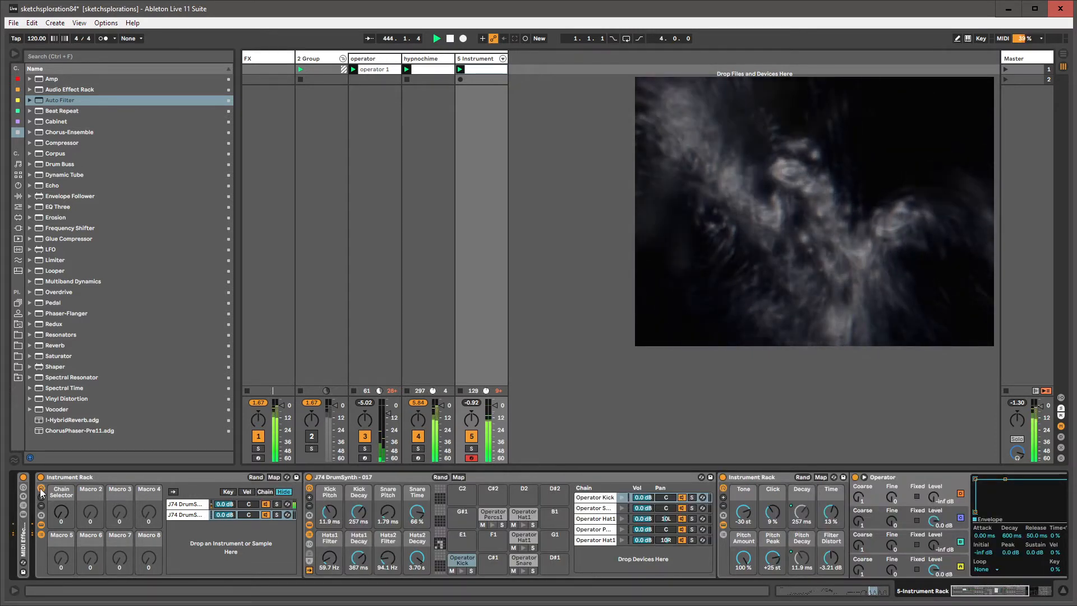
{"action": "left_click_drag", "start_coordinate": [59, 519], "coordinate": [60, 513]}
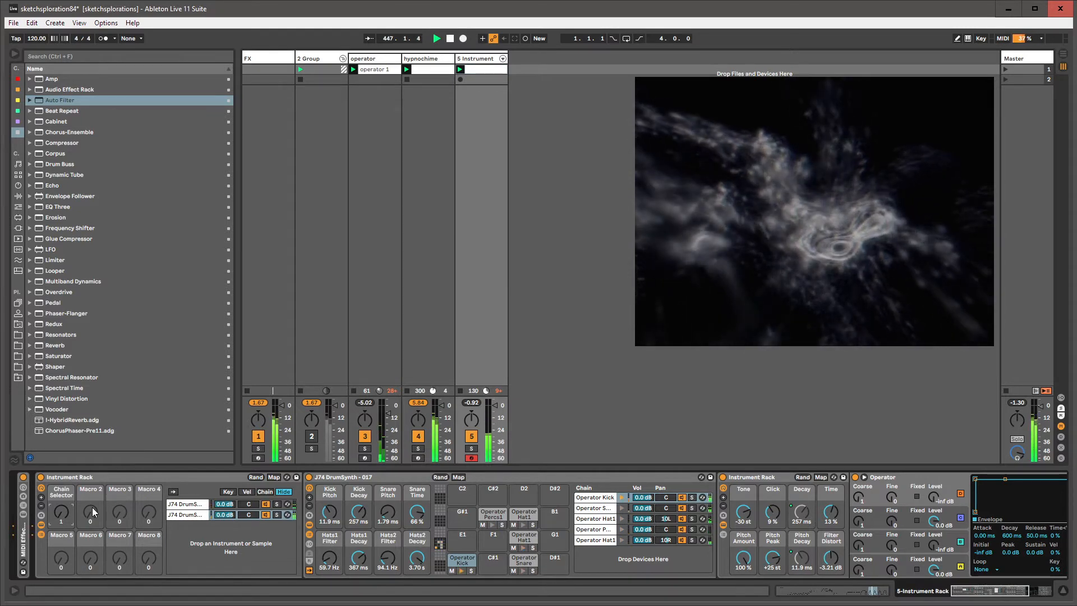
Duplicate the second J74 DrumSynth chain, move the copy's chain zone to 2, and hide the chain zone editor.
{"action": "left_click", "coordinate": [194, 516]}
{"action": "key", "text": "ctrl+d"}
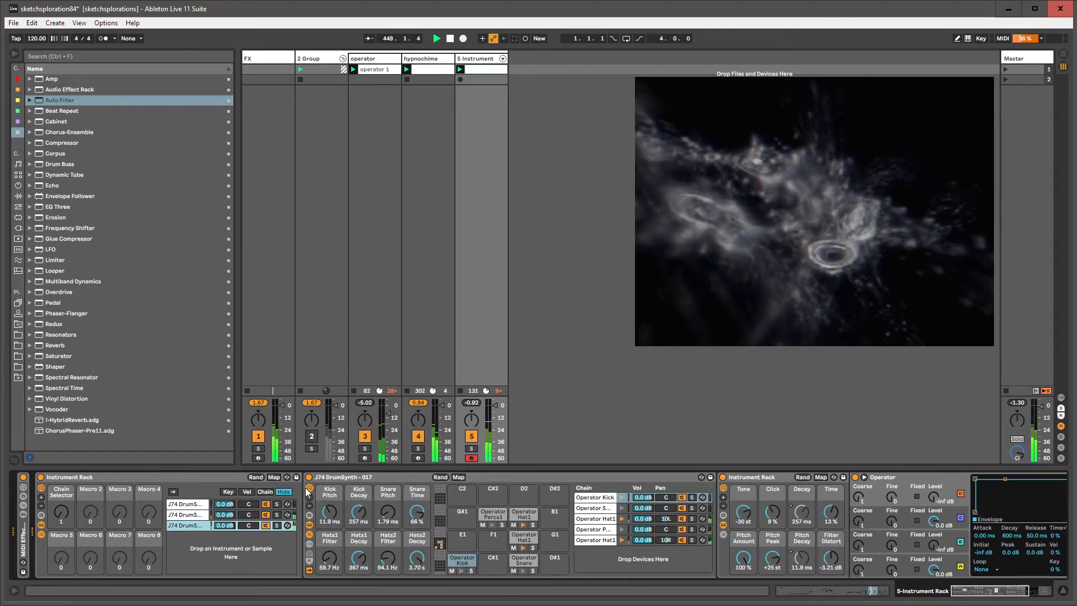
{"action": "left_click", "coordinate": [266, 491]}
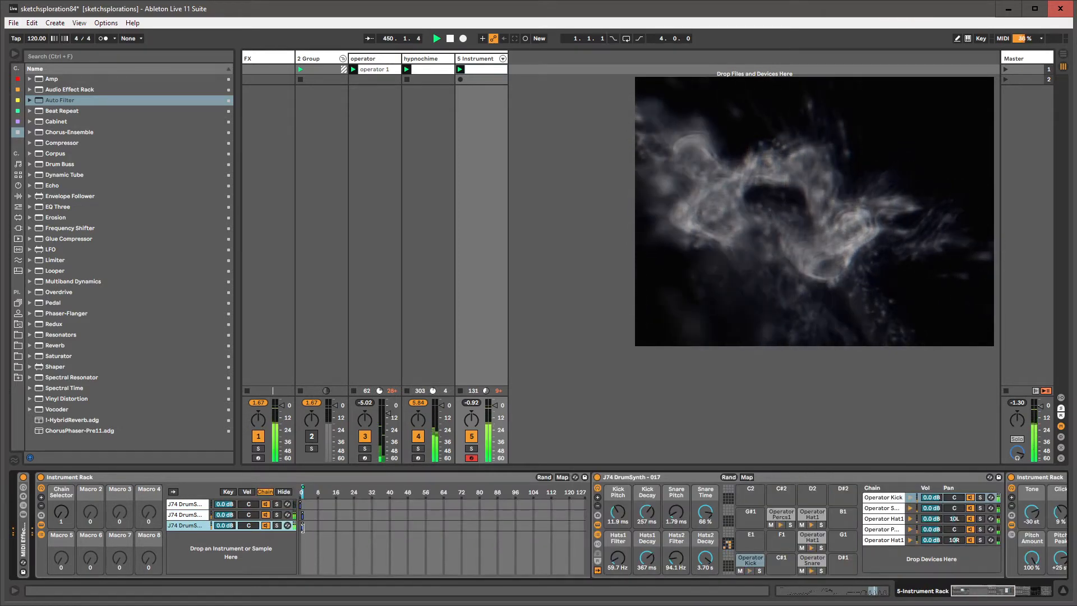
{"action": "left_click_drag", "start_coordinate": [303, 528], "coordinate": [305, 528]}
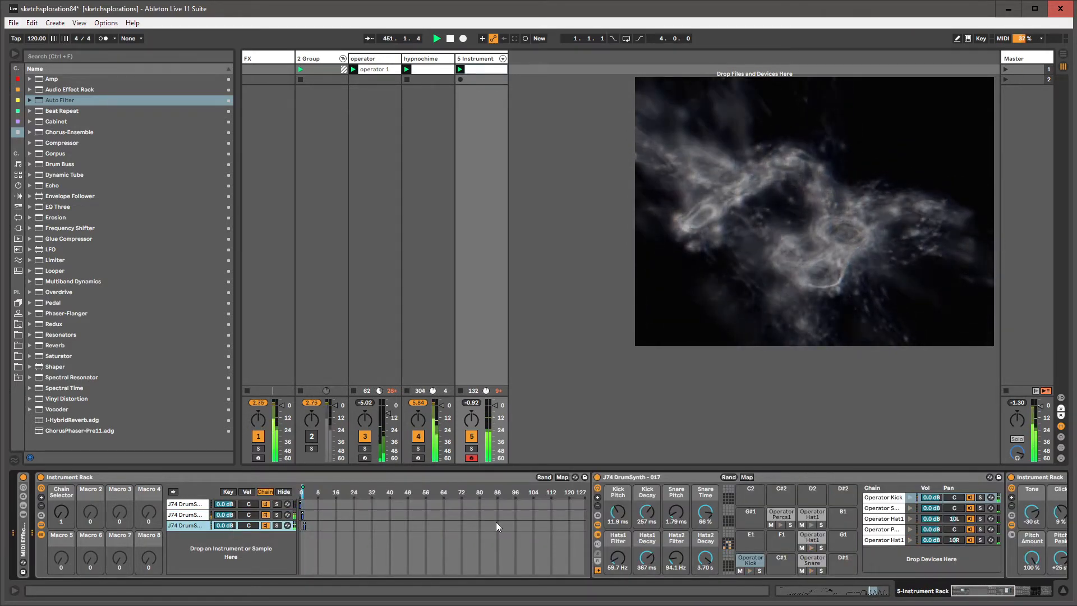
{"action": "left_click", "coordinate": [616, 480]}
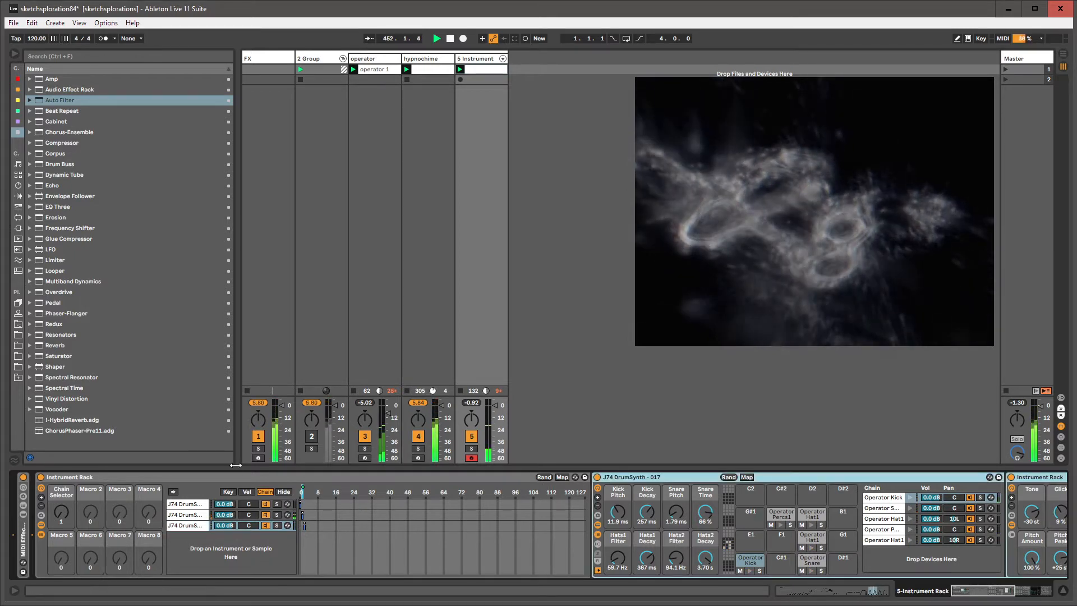
{"action": "left_click", "coordinate": [284, 492]}
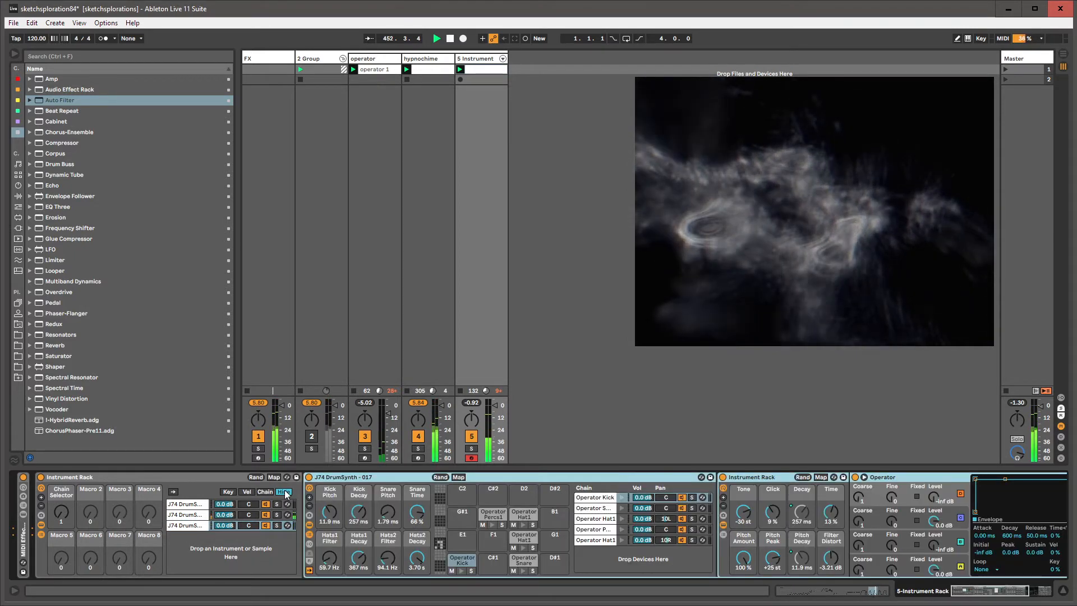
Set the Chain Selector macro to 2 and randomize the third chain's J74 DrumSynth - 017 macros twice.
{"action": "left_click", "coordinate": [441, 477]}
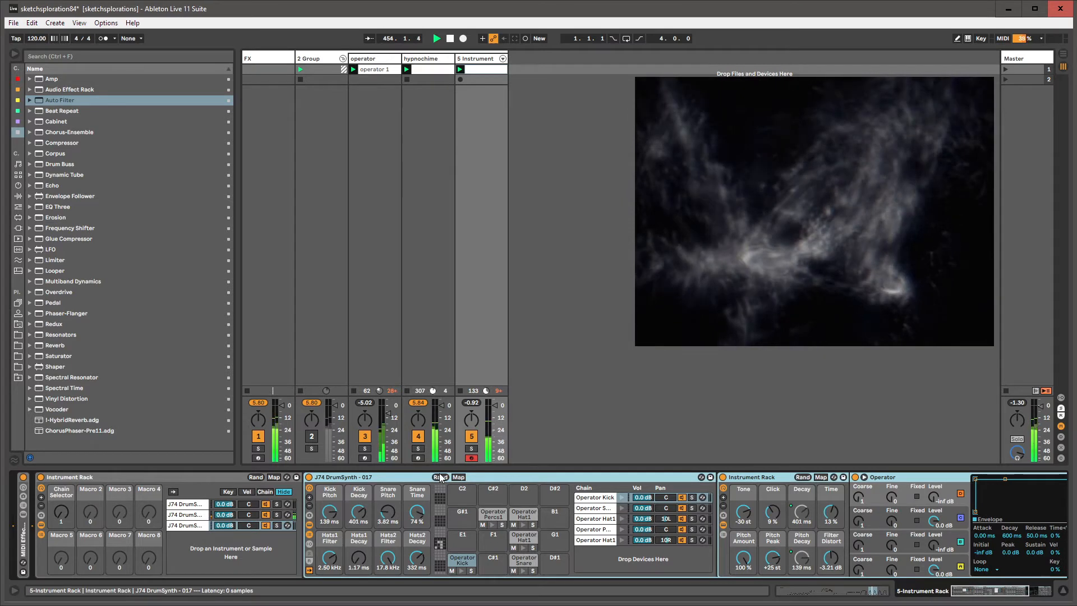
{"action": "left_click_drag", "start_coordinate": [65, 523], "coordinate": [64, 513]}
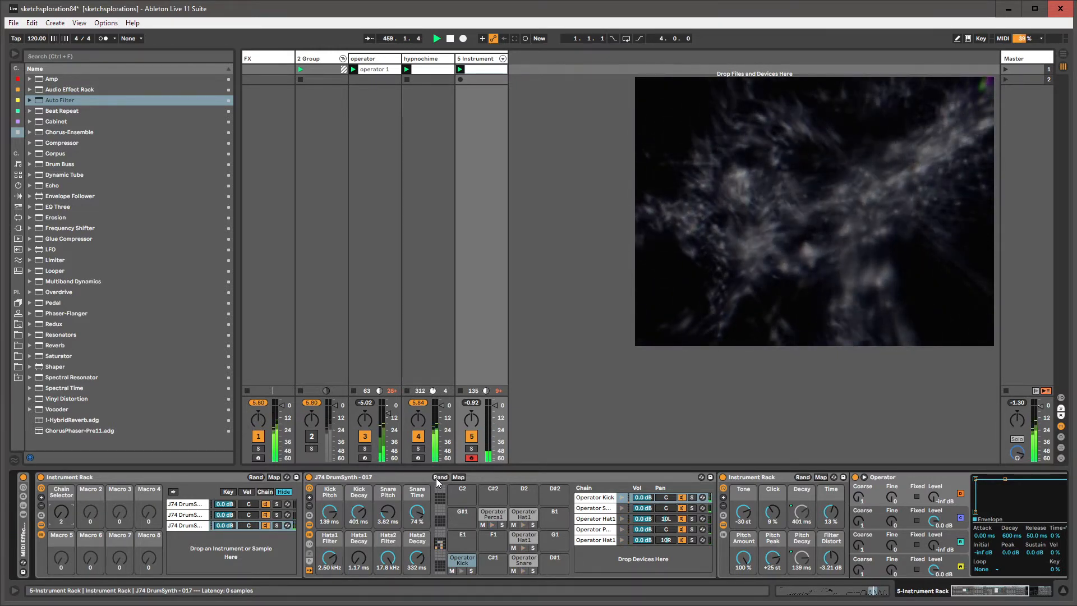
{"action": "left_click", "coordinate": [438, 478]}
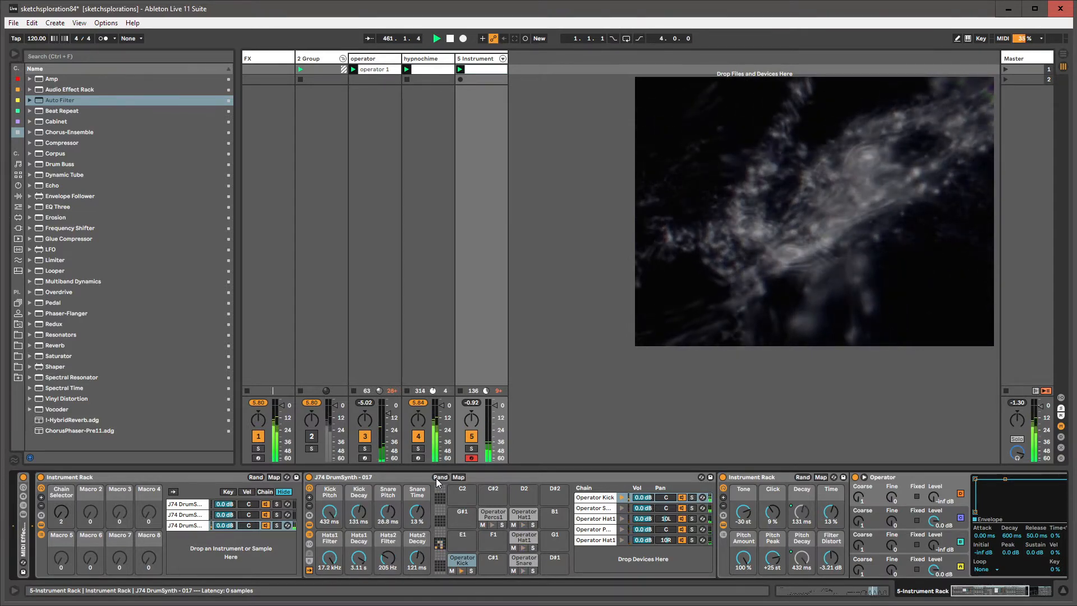
Swap the third chain's drum rack for J74 DrumSynth - 018 and randomize its macros.
{"action": "left_click", "coordinate": [702, 477]}
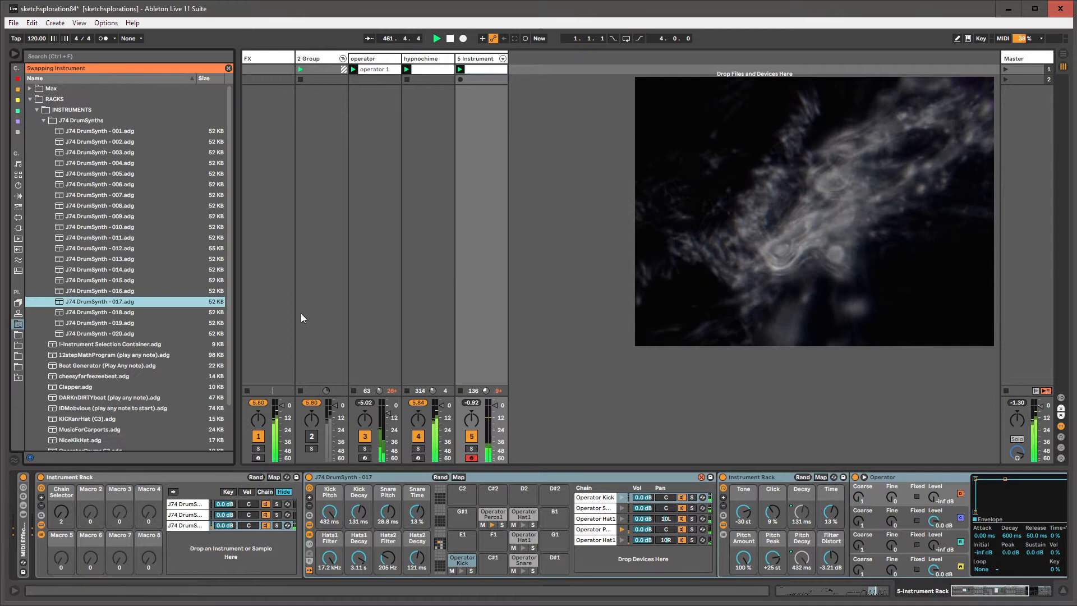
{"action": "double_click", "coordinate": [124, 313]}
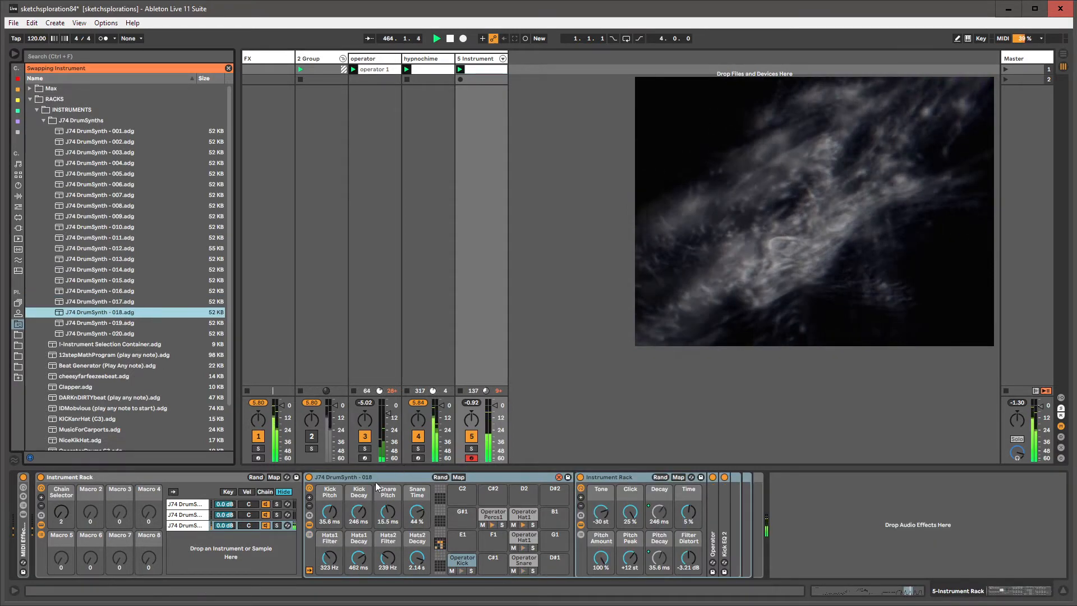
{"action": "left_click", "coordinate": [436, 478]}
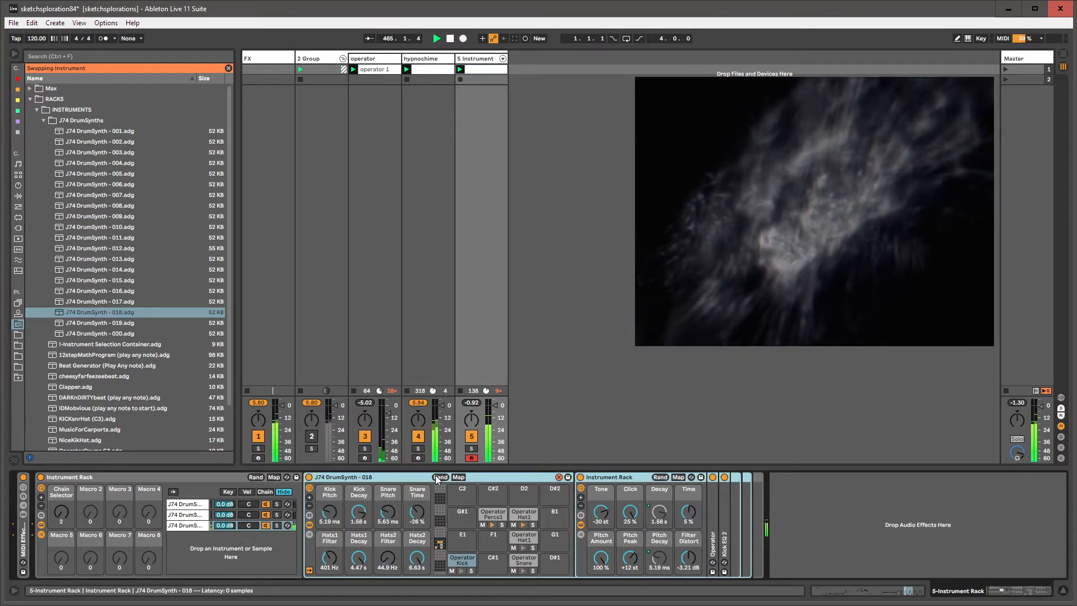
Leave instrument swapping and switch the Chain Selector macro to 1 and back to 2 to compare the drum chains.
{"action": "left_click", "coordinate": [69, 513]}
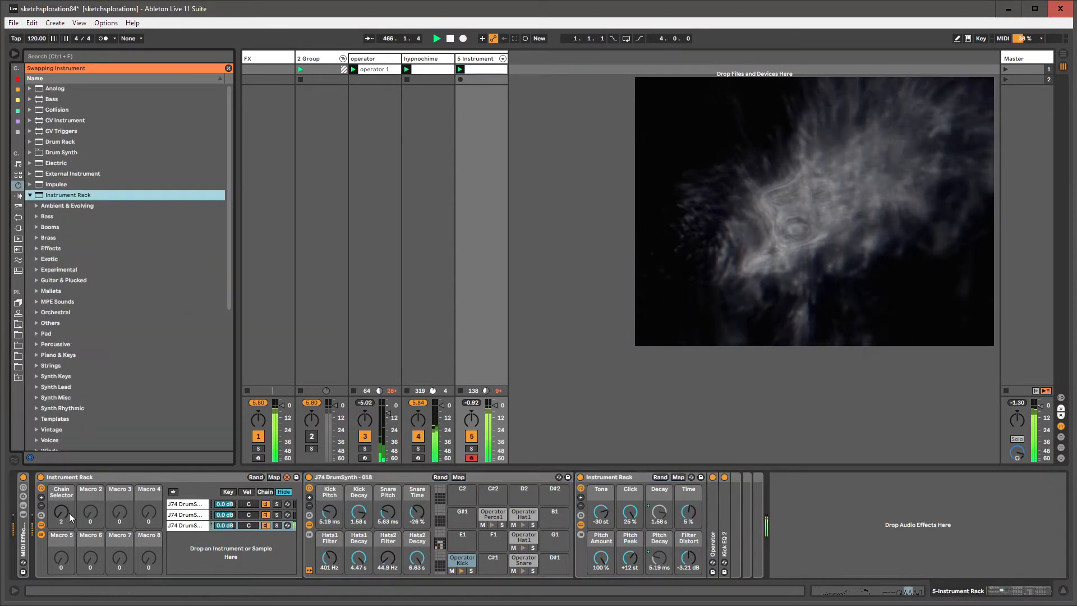
{"action": "key", "text": "Down"}
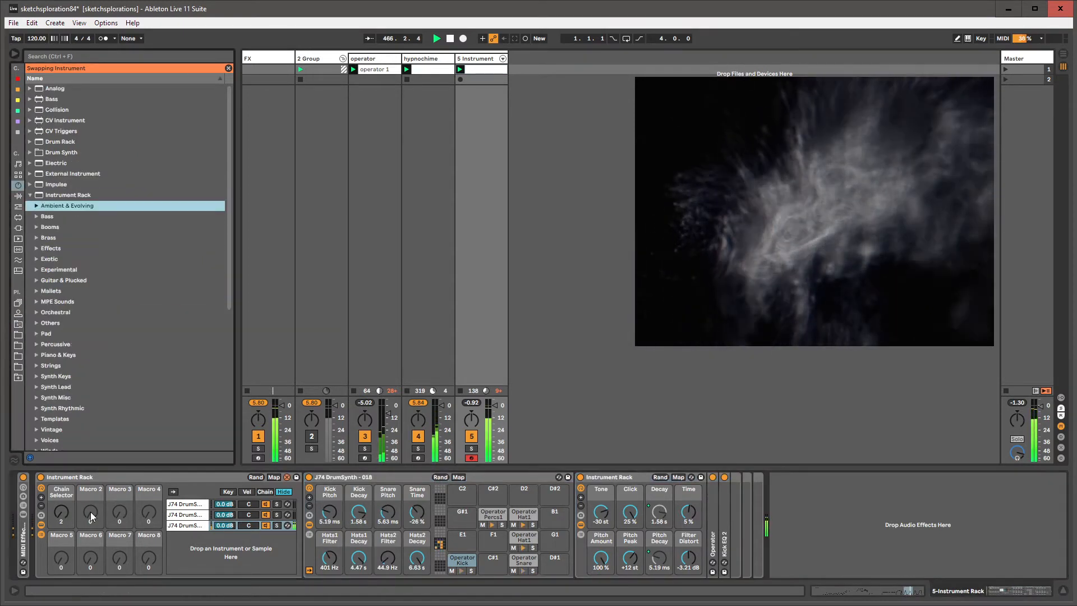
{"action": "left_click", "coordinate": [286, 477]}
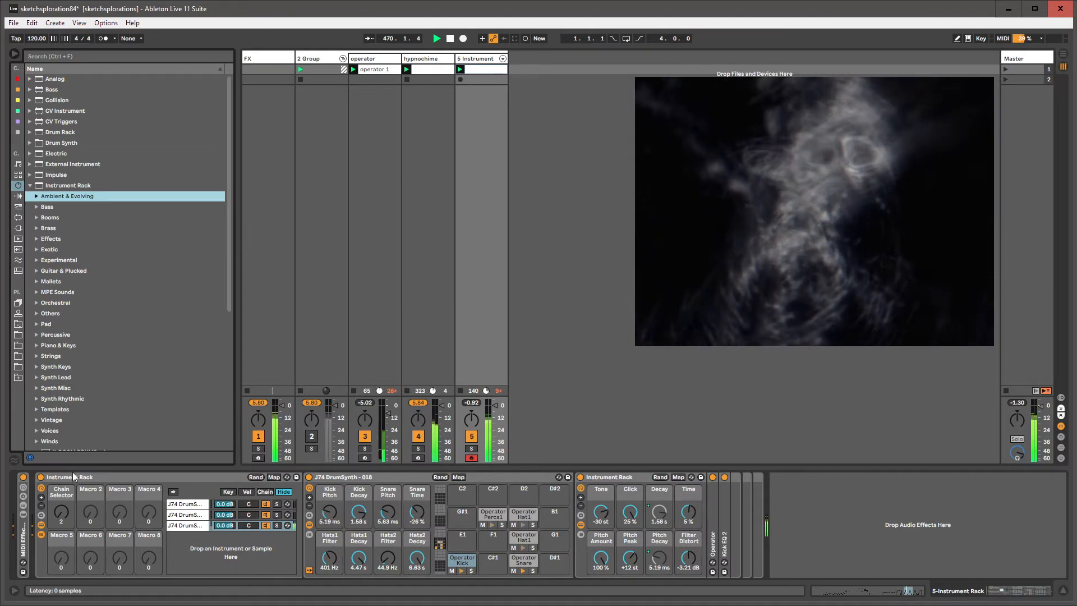
{"action": "left_click_drag", "start_coordinate": [60, 504], "coordinate": [60, 507]}
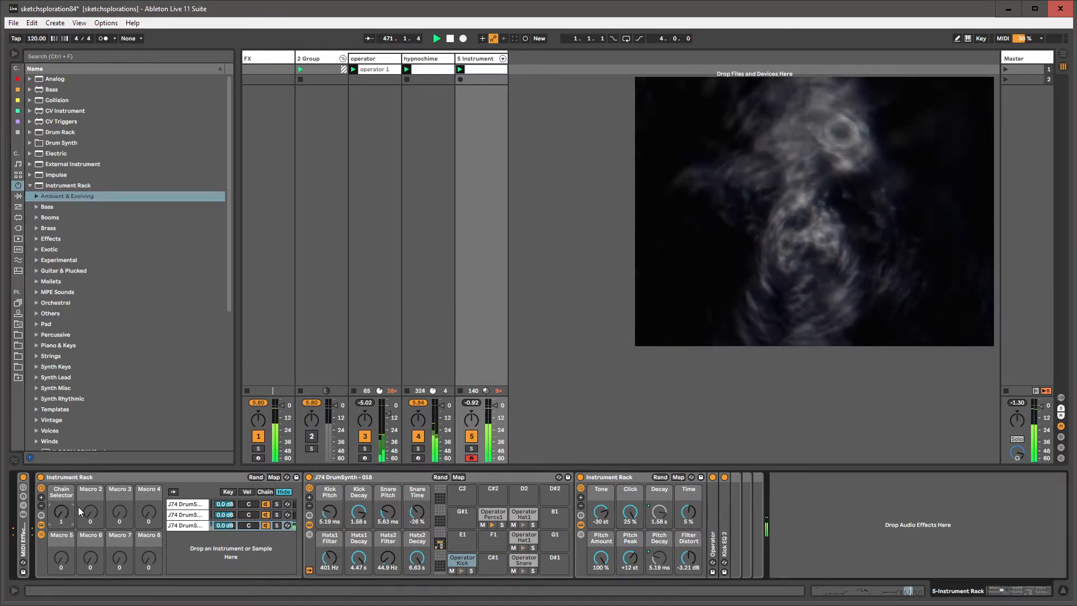
{"action": "key", "text": "Down"}
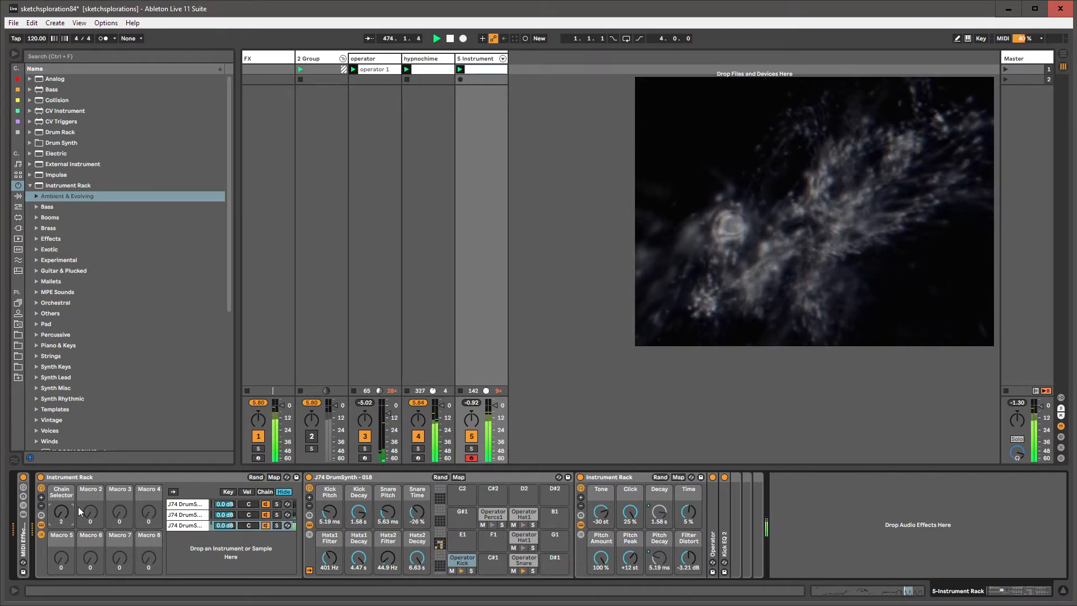
Duplicate the third J74 DrumSynth chain, move the new chain's zone to 3, and hide the chain zone editor.
{"action": "left_click", "coordinate": [187, 528]}
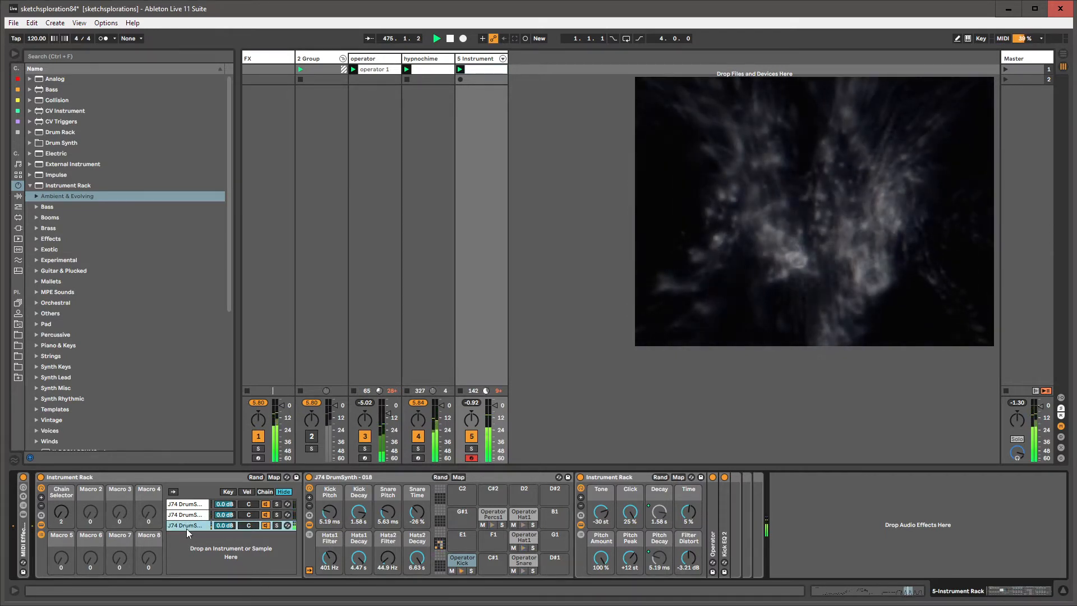
{"action": "key", "text": "ctrl+d"}
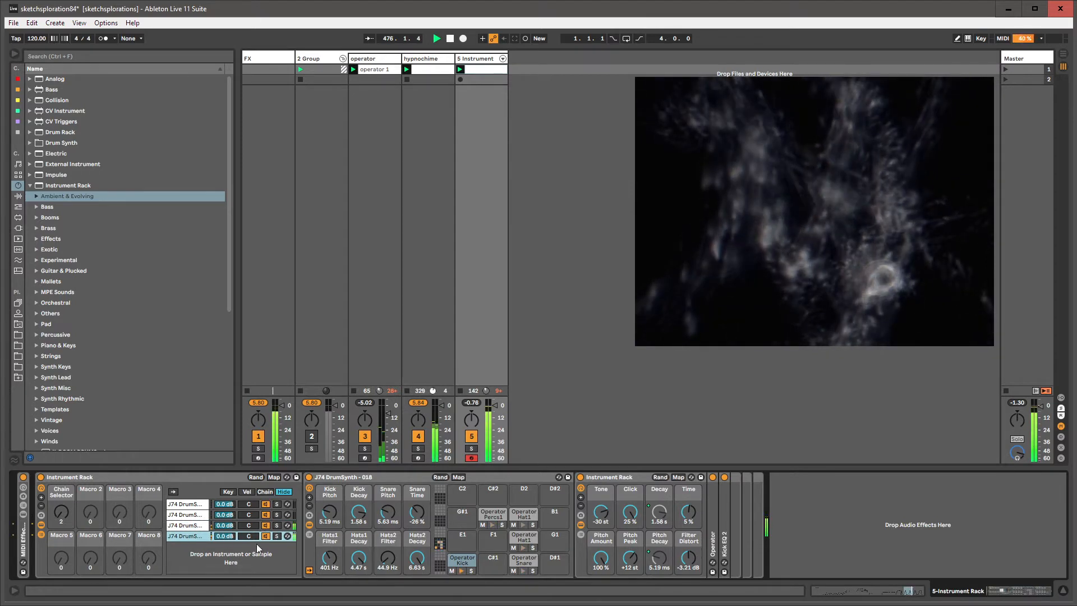
{"action": "left_click", "coordinate": [266, 491]}
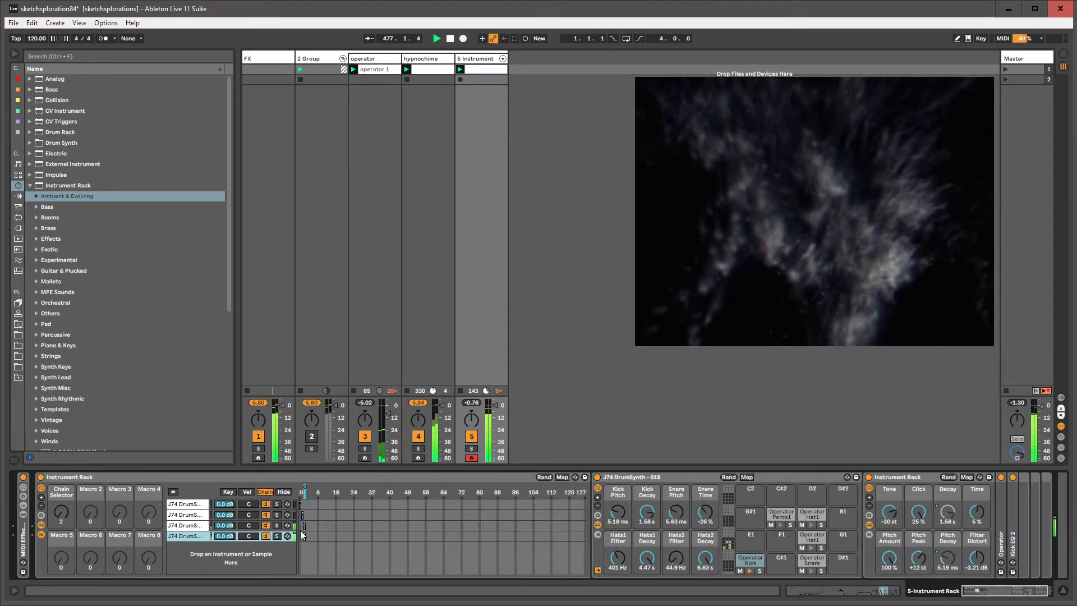
{"action": "left_click_drag", "start_coordinate": [305, 540], "coordinate": [308, 540]}
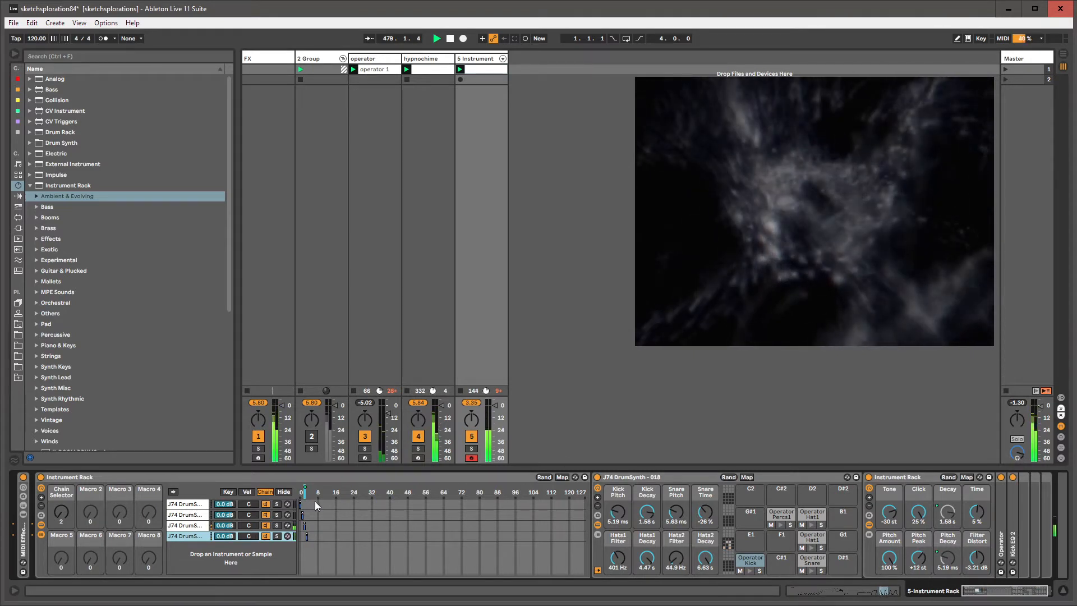
{"action": "left_click", "coordinate": [618, 476]}
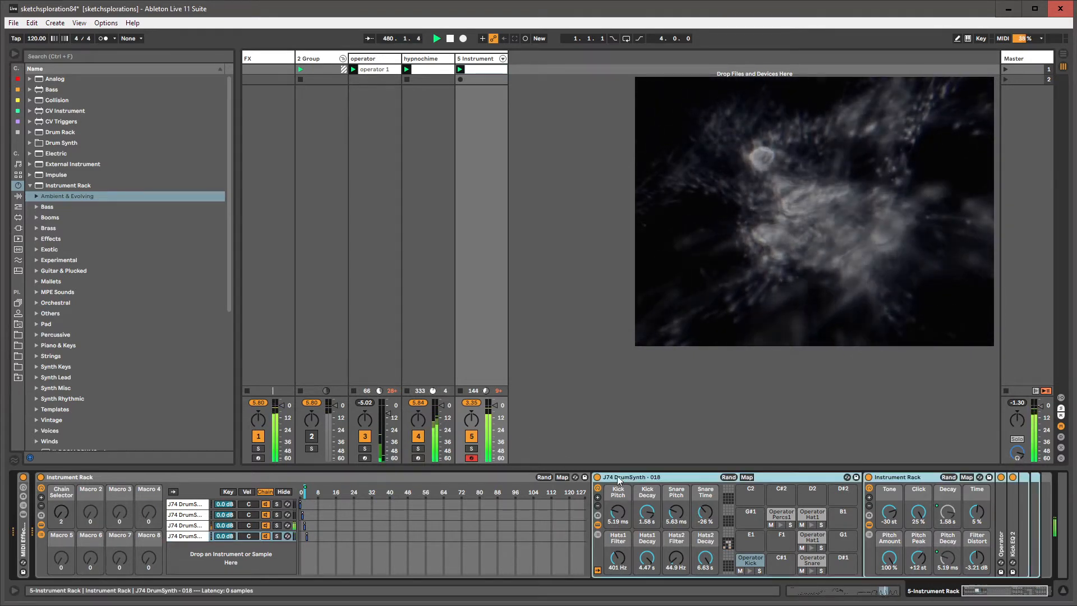
{"action": "left_click", "coordinate": [284, 491]}
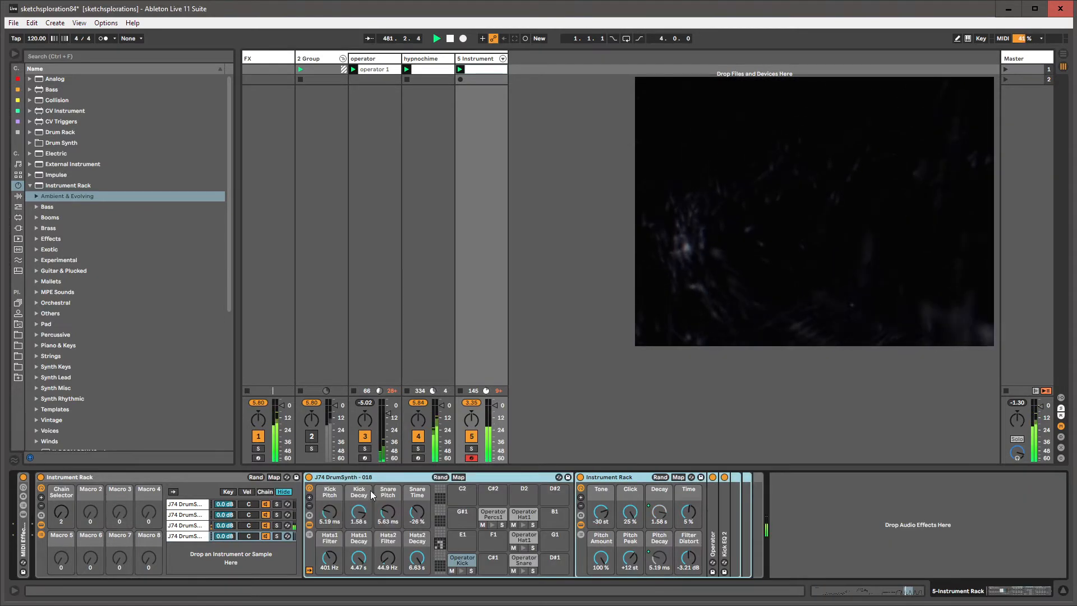
Lower the Auto Filter cutoff frequency on the hypnochime track to 842 Hz.
{"action": "left_click", "coordinate": [431, 59]}
{"action": "left_click_drag", "start_coordinate": [351, 505], "coordinate": [351, 522]}
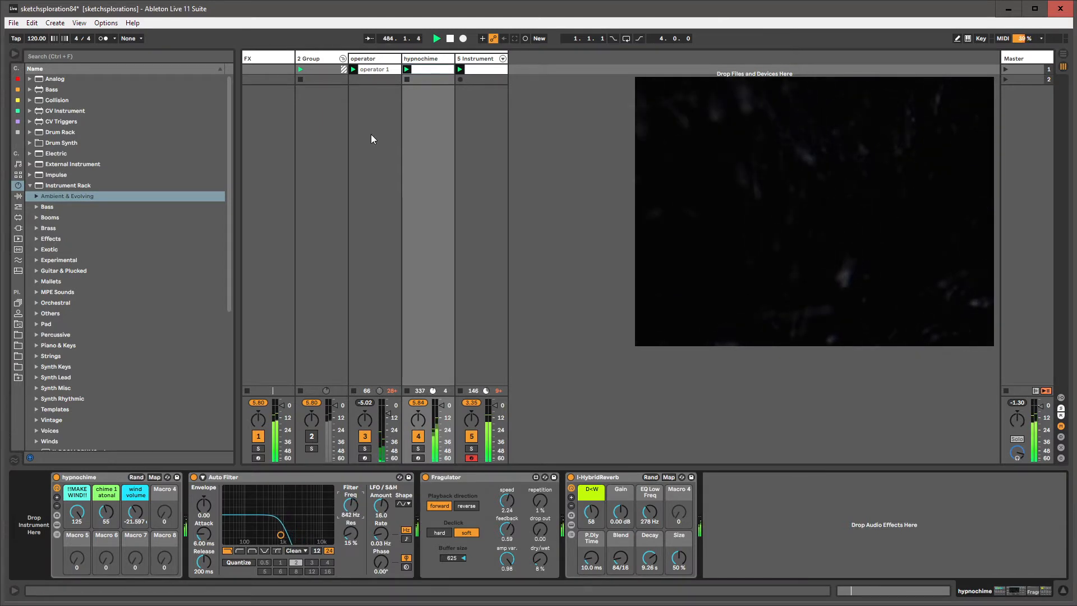
Swap the fourth chain's drum rack on the 5 Instrument track for J74 DrumSynth - 019.
{"action": "left_click", "coordinate": [476, 67]}
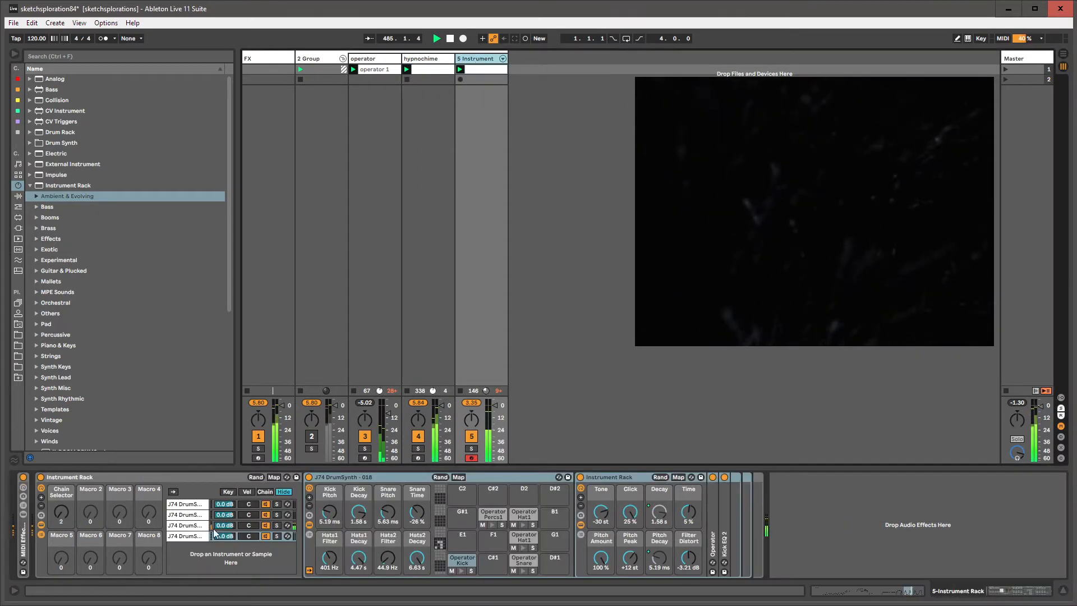
{"action": "left_click", "coordinate": [559, 477]}
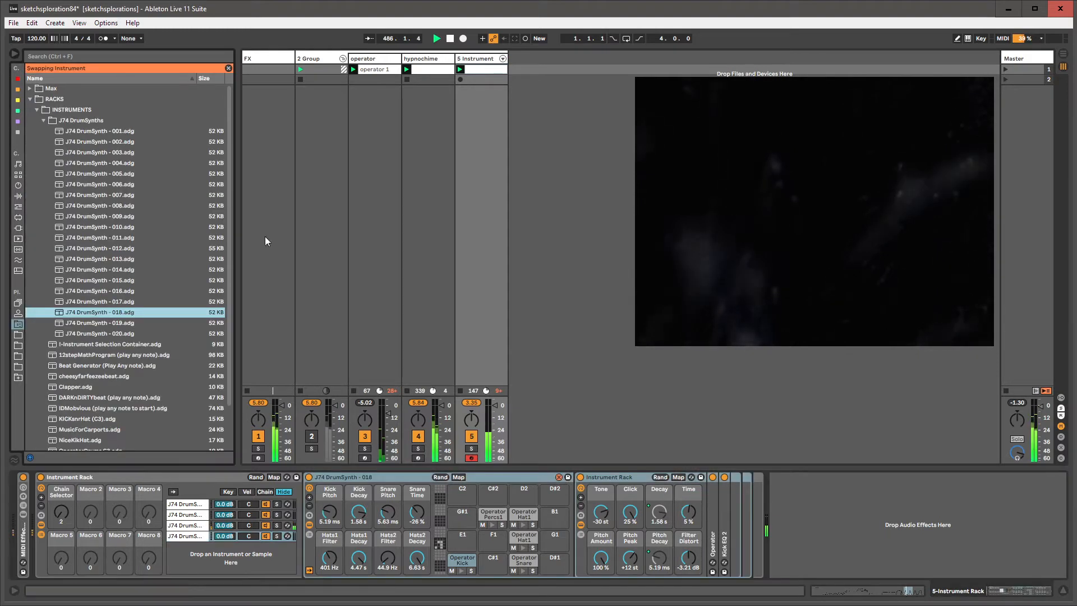
{"action": "double_click", "coordinate": [77, 323]}
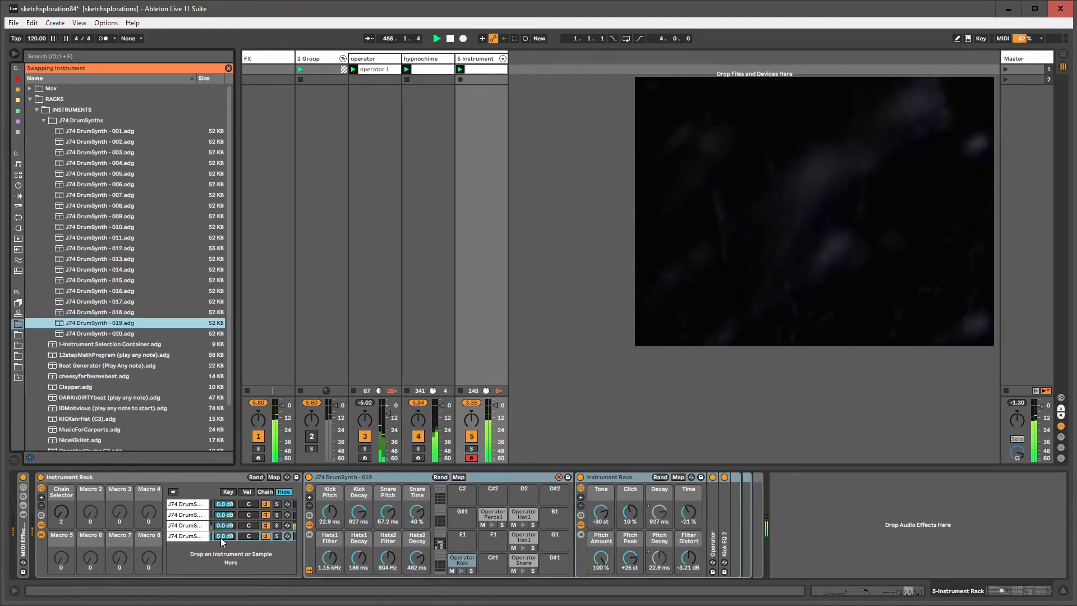
Leave instrument swapping, set the Chain Selector macro to 3, and select the fourth drum chain.
{"action": "left_click", "coordinate": [60, 514]}
{"action": "key", "text": "Up"}
{"action": "key", "text": "Up"}
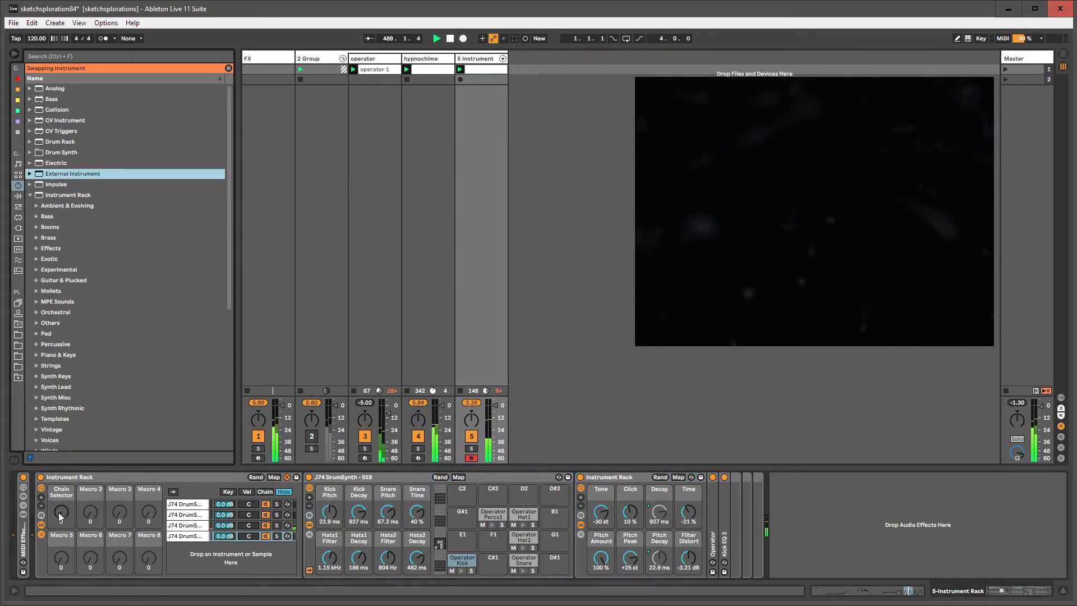
{"action": "left_click", "coordinate": [60, 514]}
{"action": "left_click", "coordinate": [286, 478]}
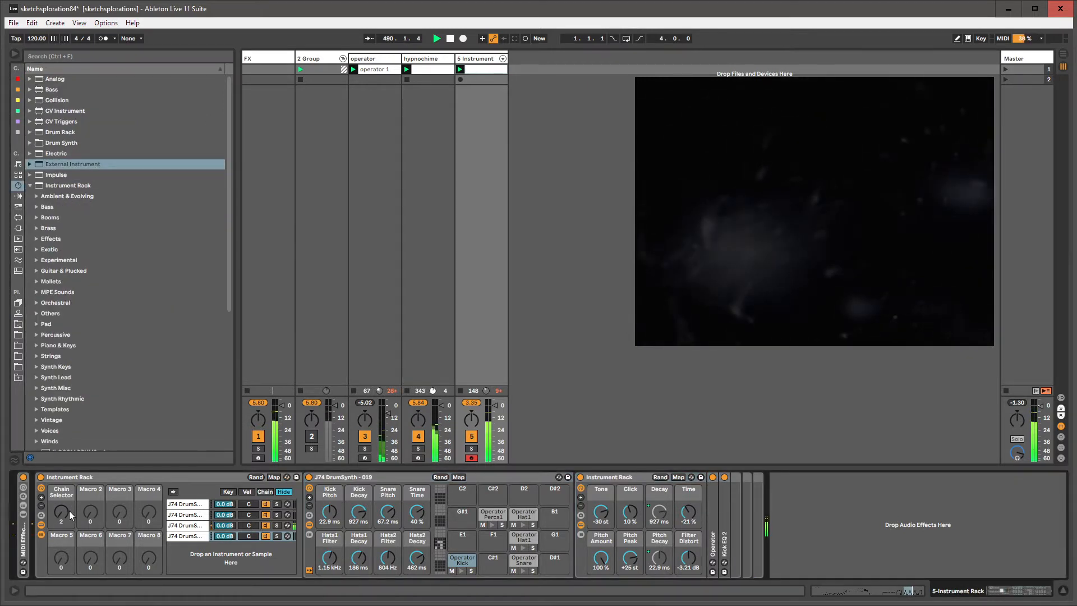
{"action": "left_click", "coordinate": [66, 509]}
{"action": "key", "text": "Up"}
{"action": "key", "text": "Up"}
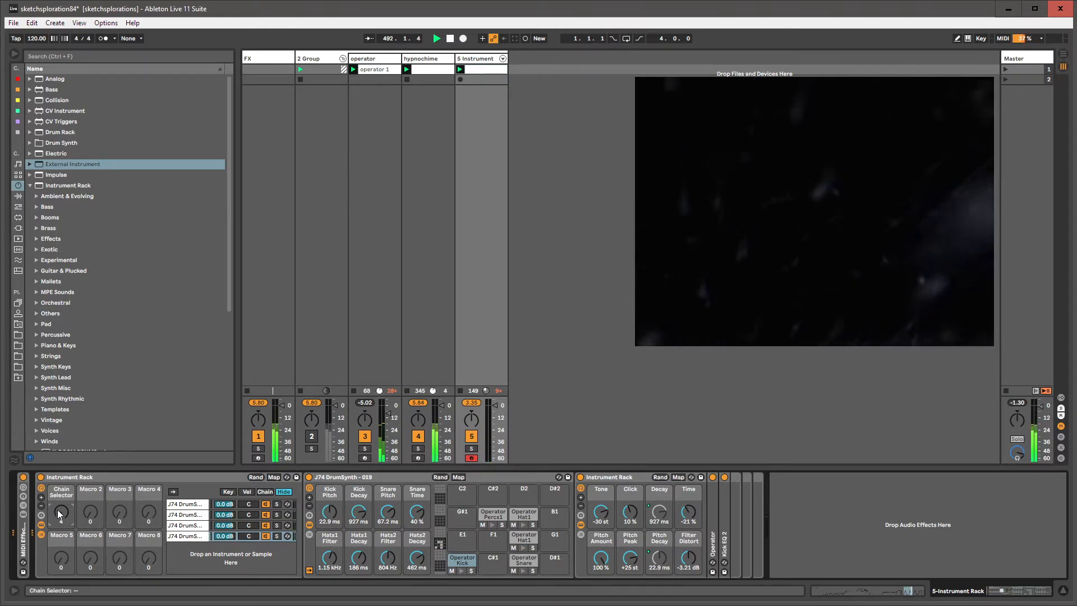
{"action": "left_click_drag", "start_coordinate": [58, 511], "coordinate": [59, 513]}
{"action": "left_click", "coordinate": [186, 537]}
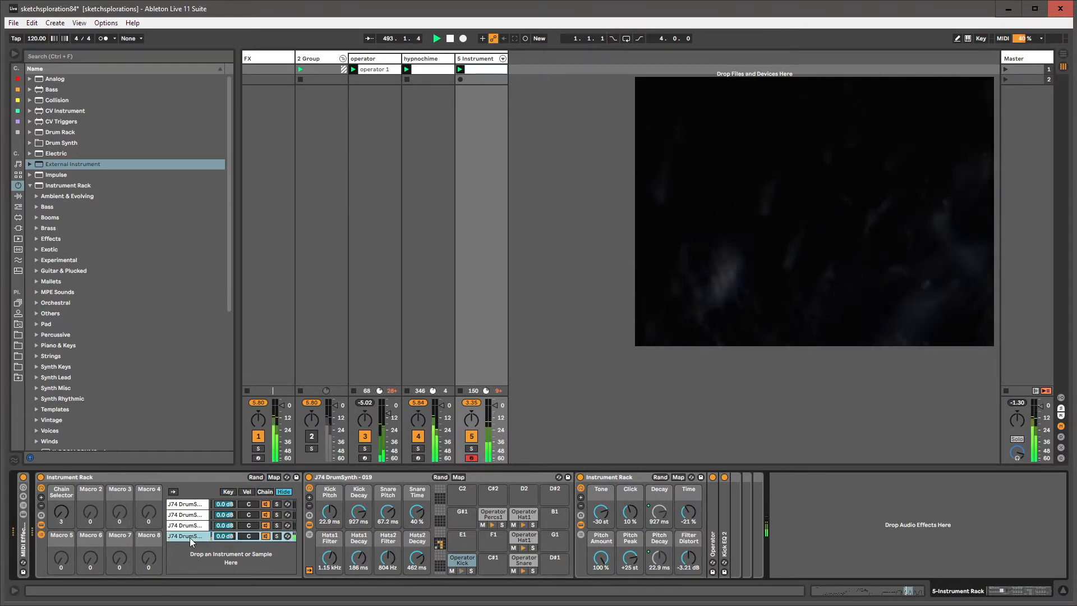
Limit the Chain Selector macro mapping to a minimum of 1 and a maximum of 4.
{"action": "left_click", "coordinate": [274, 477]}
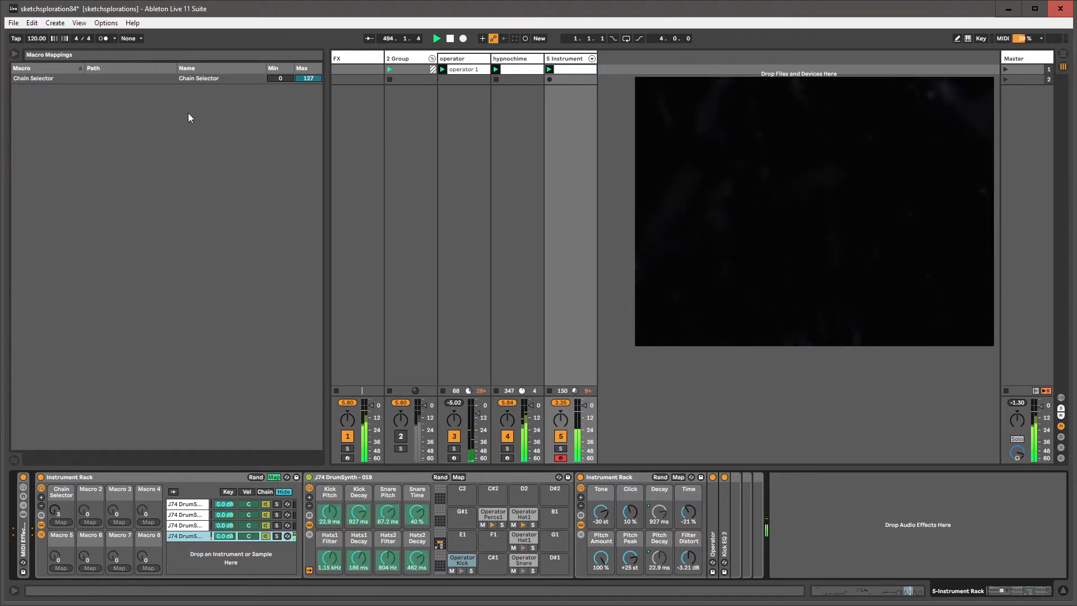
{"action": "left_click_drag", "start_coordinate": [280, 79], "coordinate": [279, 77]}
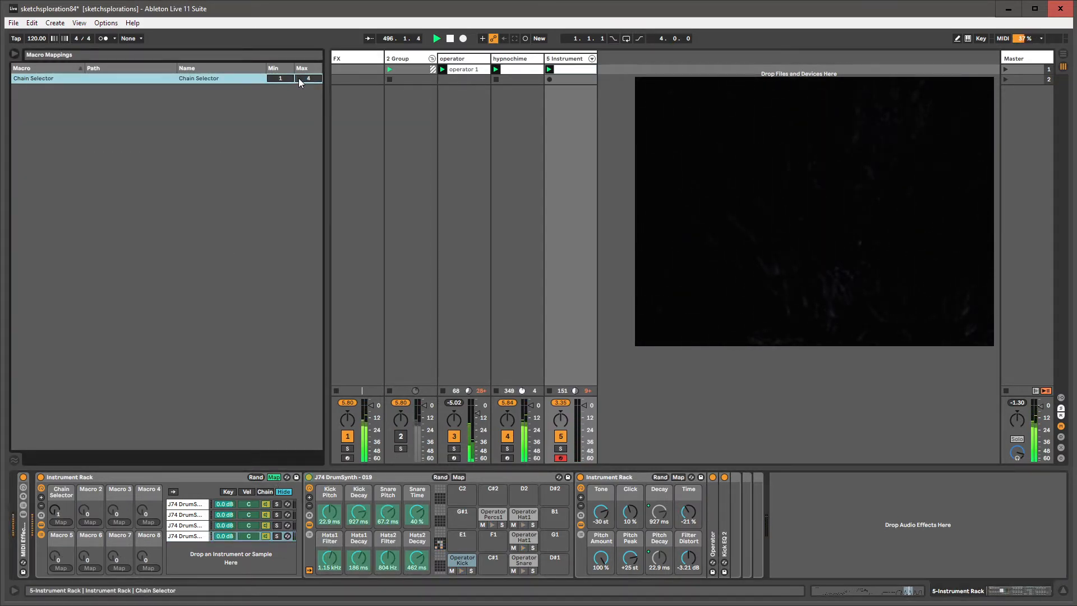
{"action": "left_click", "coordinate": [273, 477]}
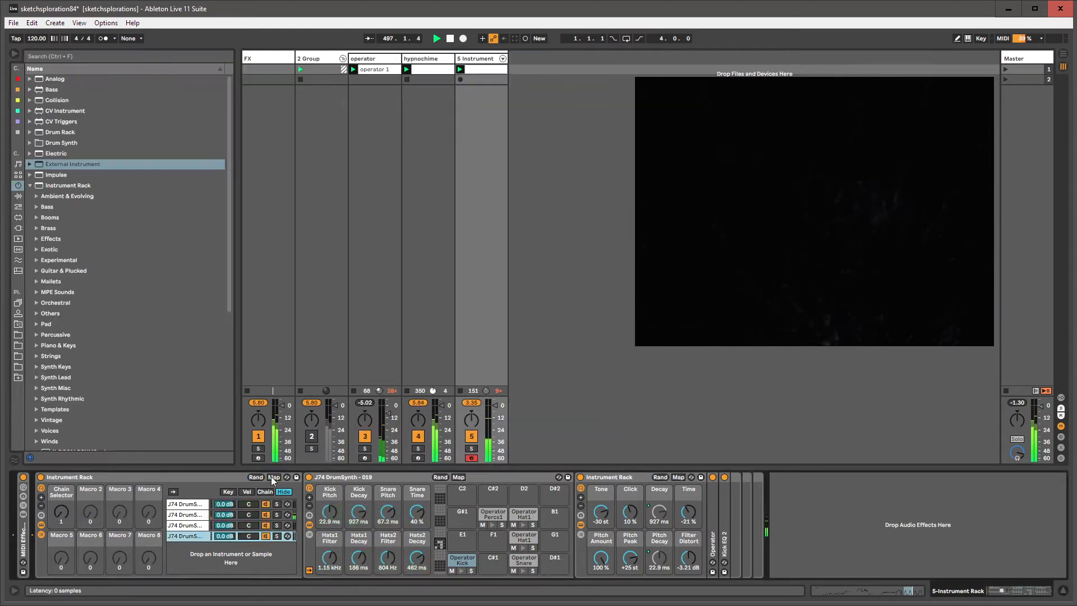
Show the chain zone editor and shift the zones of all four J74 DrumSynth chains up by one.
{"action": "left_click", "coordinate": [265, 492]}
{"action": "left_click", "coordinate": [201, 505]}
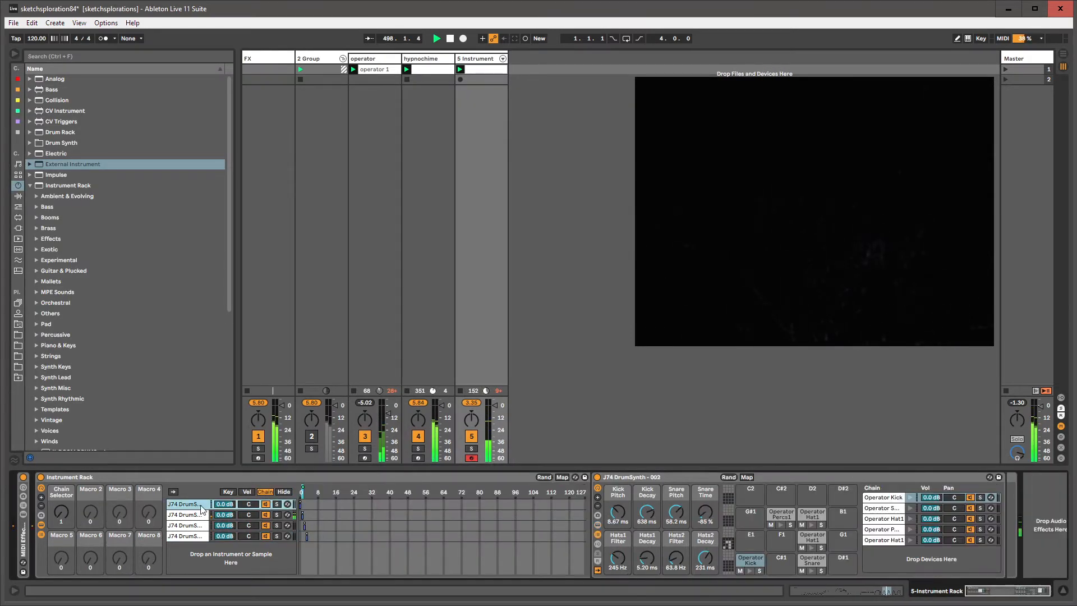
{"action": "left_click", "coordinate": [194, 536], "text": "shift"}
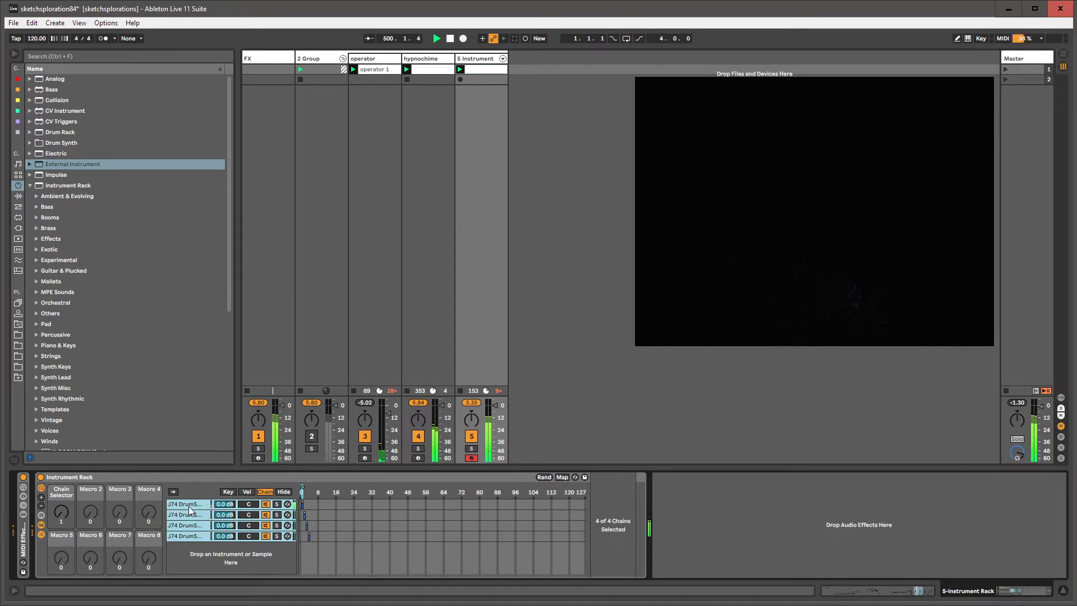
Set the Chain Selector macro to 4 and randomize the macros of the fourth chain's J74 DrumSynth - 019 rack several times.
{"action": "left_click", "coordinate": [61, 513]}
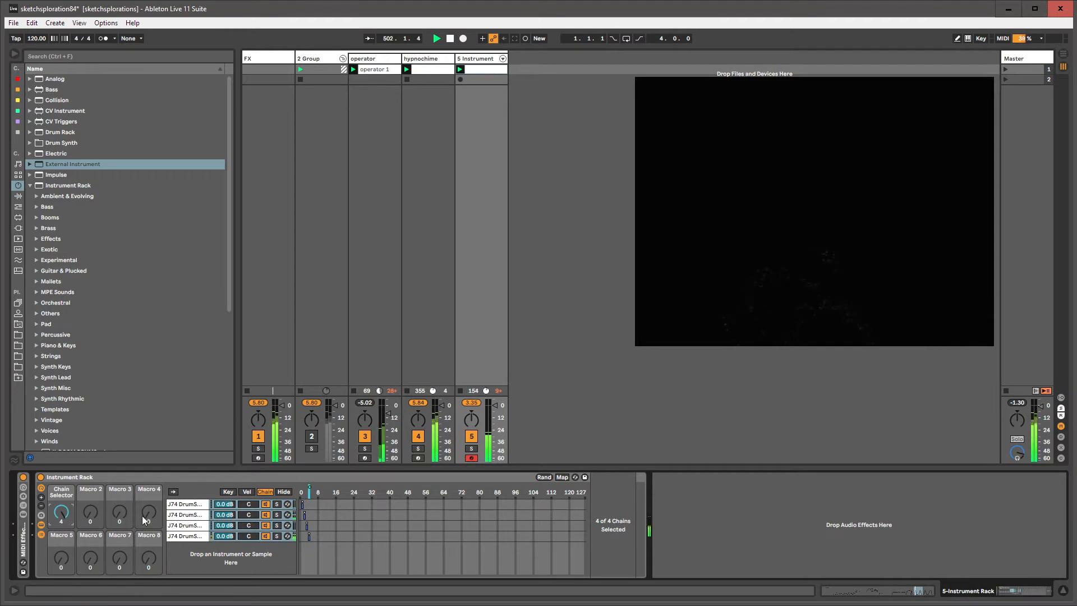
{"action": "left_click", "coordinate": [187, 536]}
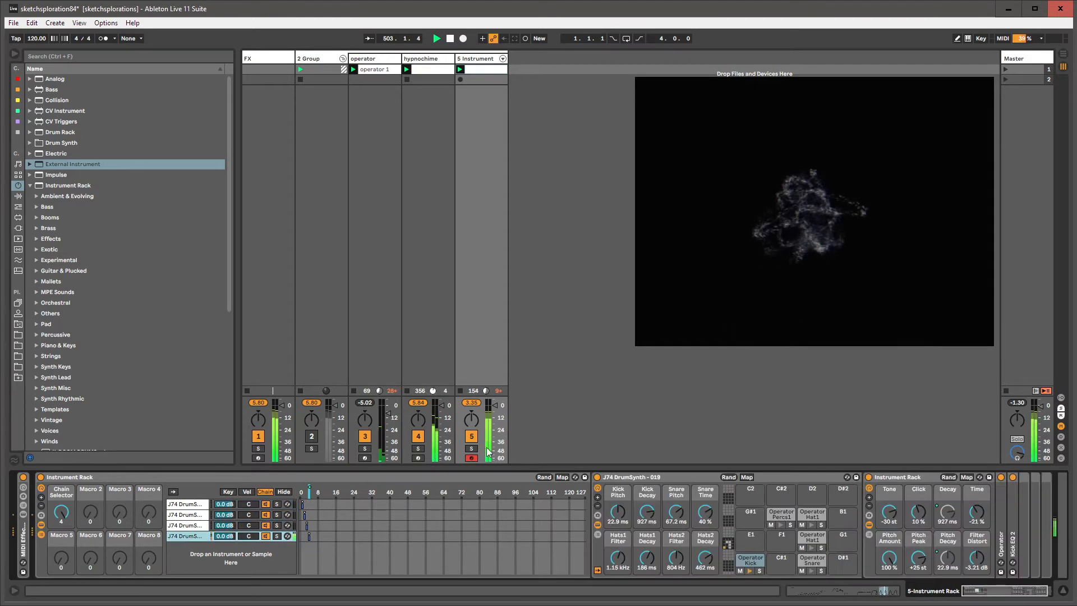
{"action": "left_click", "coordinate": [729, 477]}
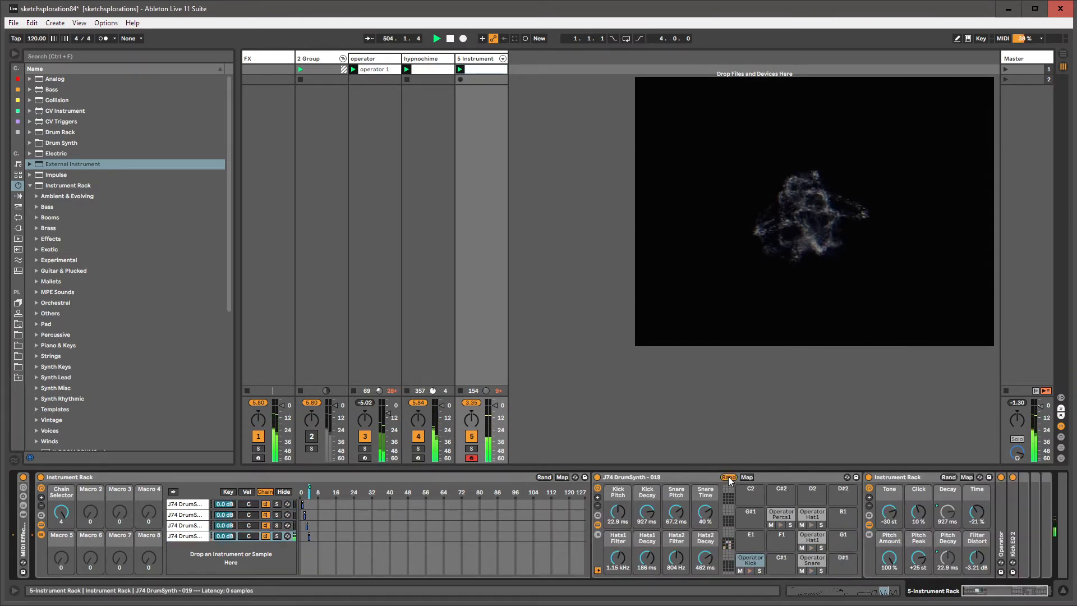
{"action": "left_click", "coordinate": [729, 477]}
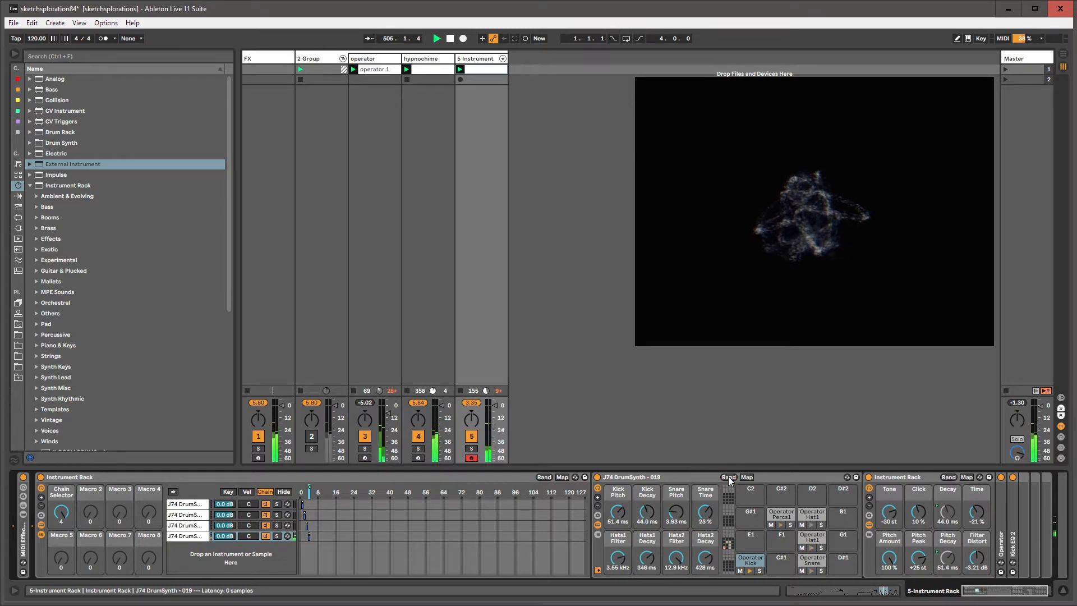
{"action": "left_click", "coordinate": [728, 477]}
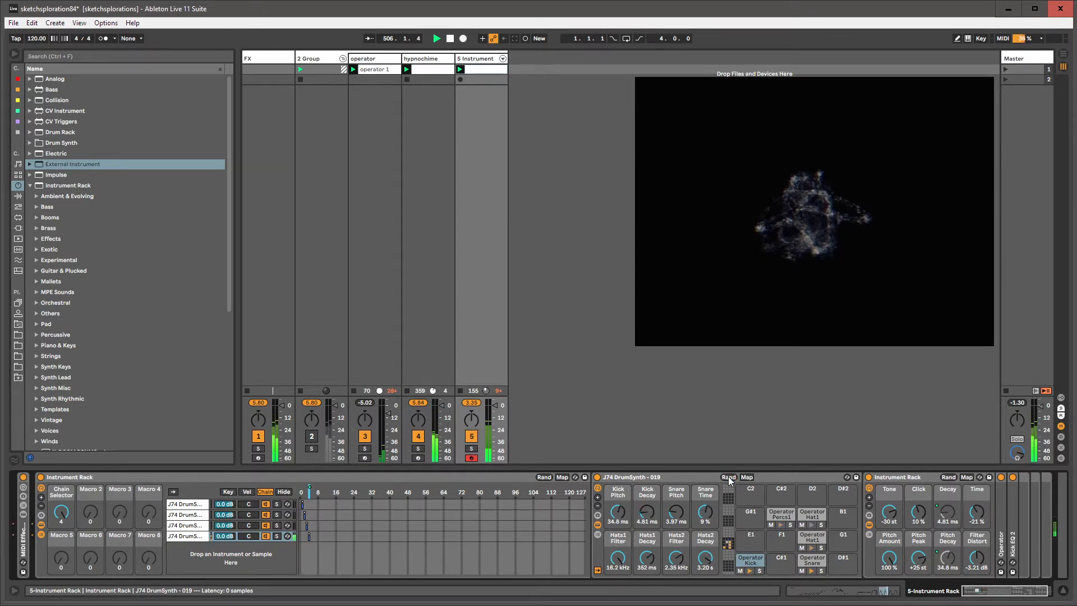
{"action": "left_click", "coordinate": [728, 477]}
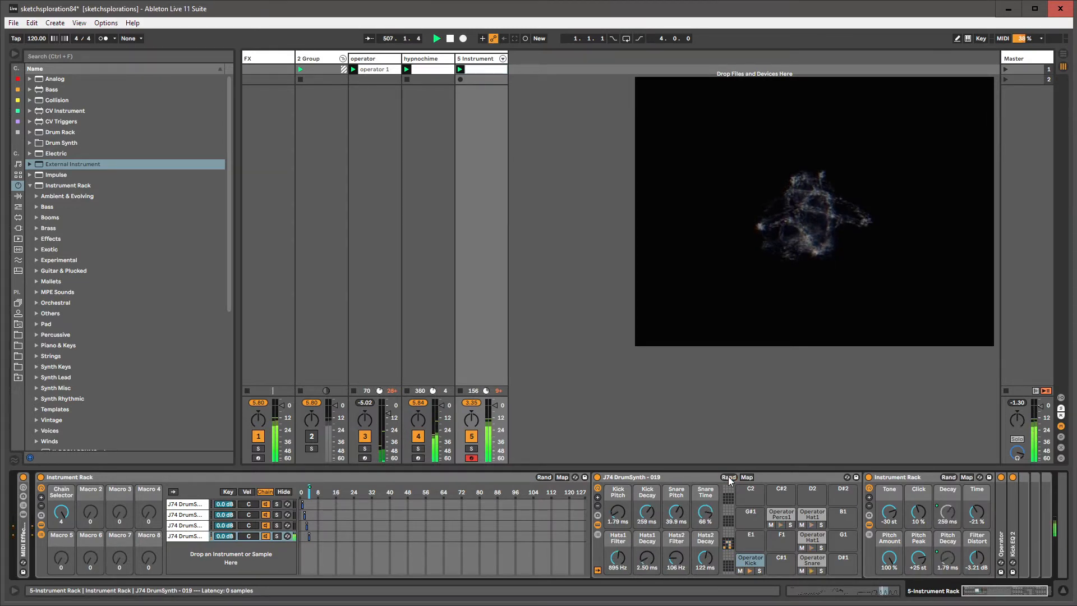
{"action": "left_click", "coordinate": [729, 477]}
{"action": "left_click", "coordinate": [729, 477]}
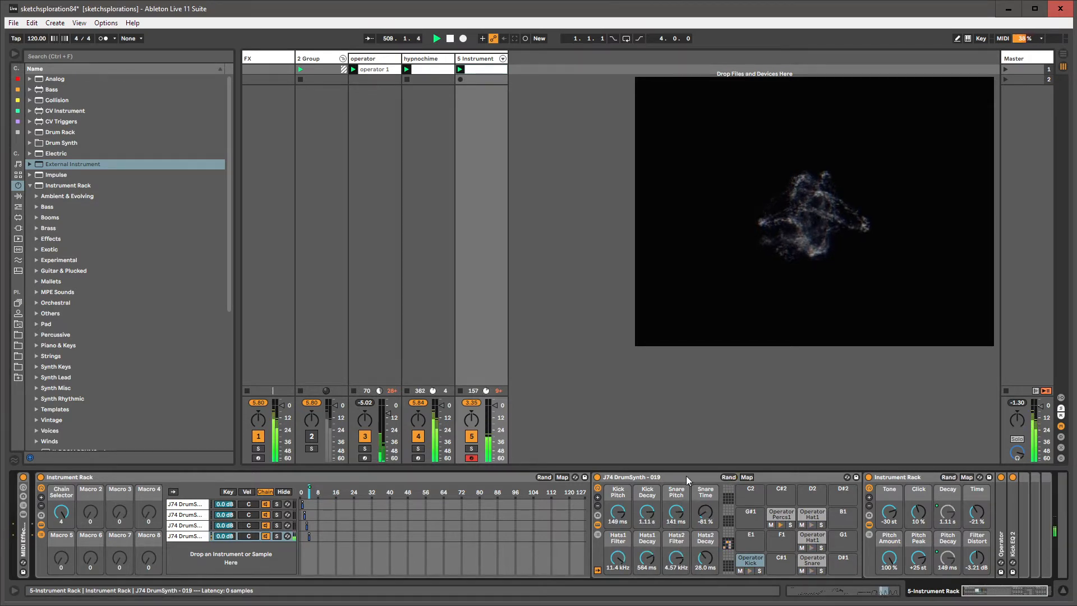
Hide the rack's chain list and draw a stepped modulation envelope for the Chain Selector macro across the clip loop.
{"action": "left_click", "coordinate": [42, 534]}
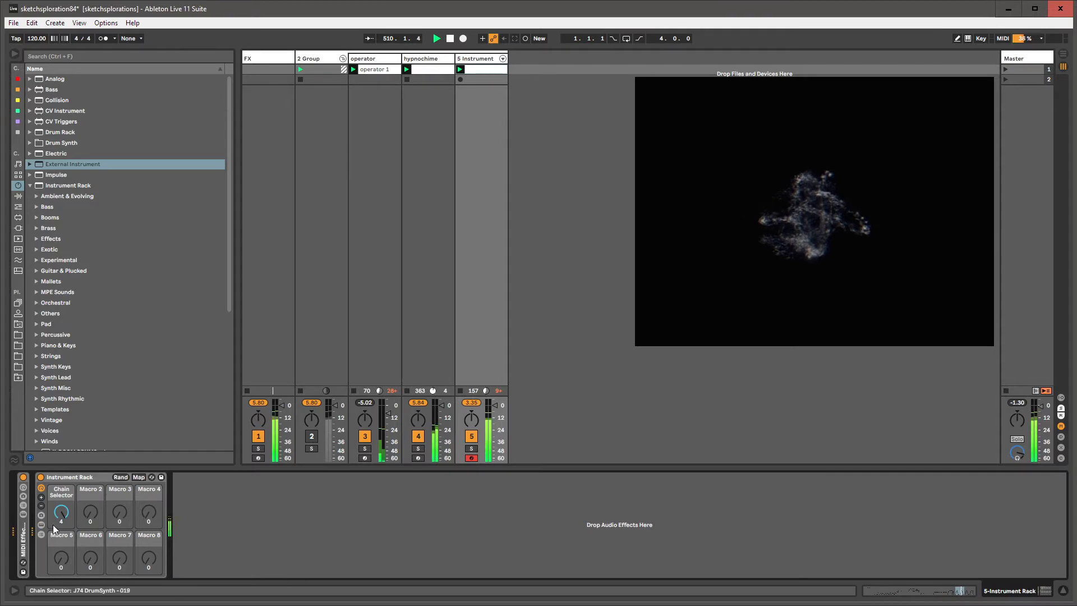
{"action": "left_click", "coordinate": [62, 512]}
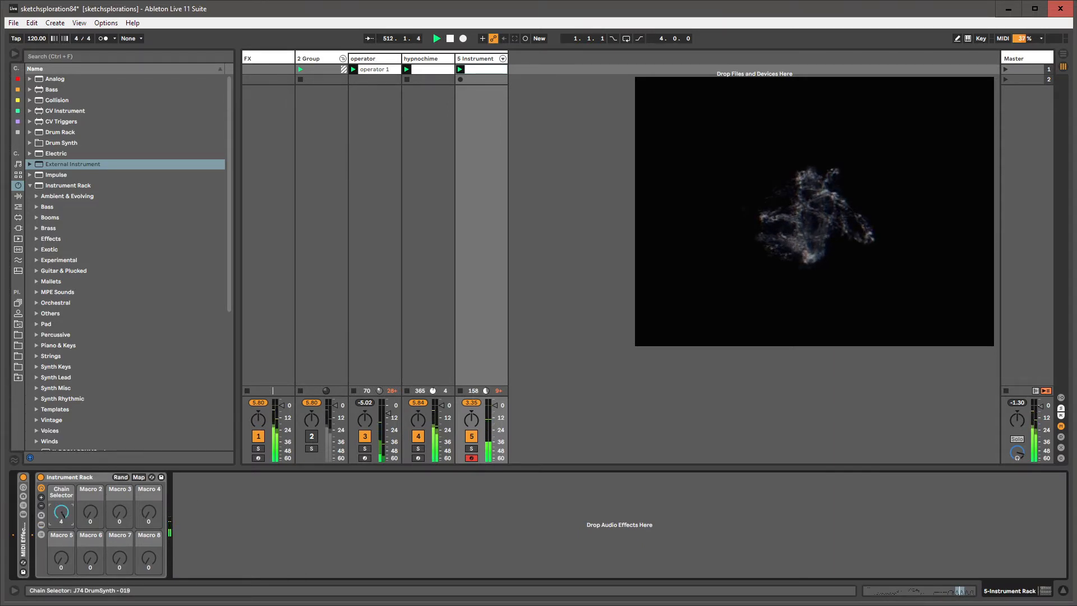
{"action": "right_click", "coordinate": [61, 517]}
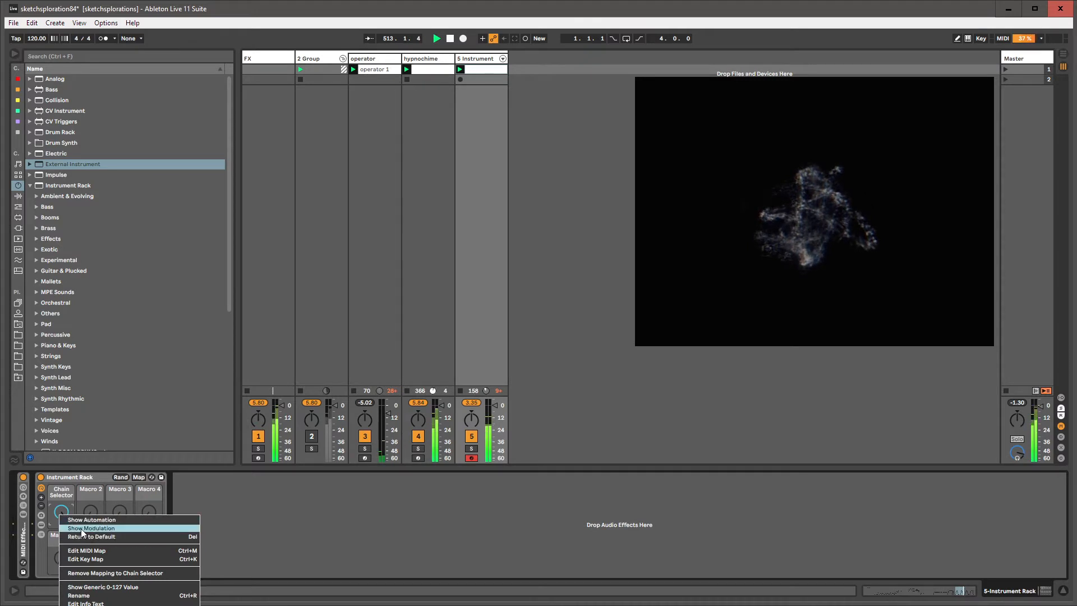
{"action": "left_click", "coordinate": [81, 529]}
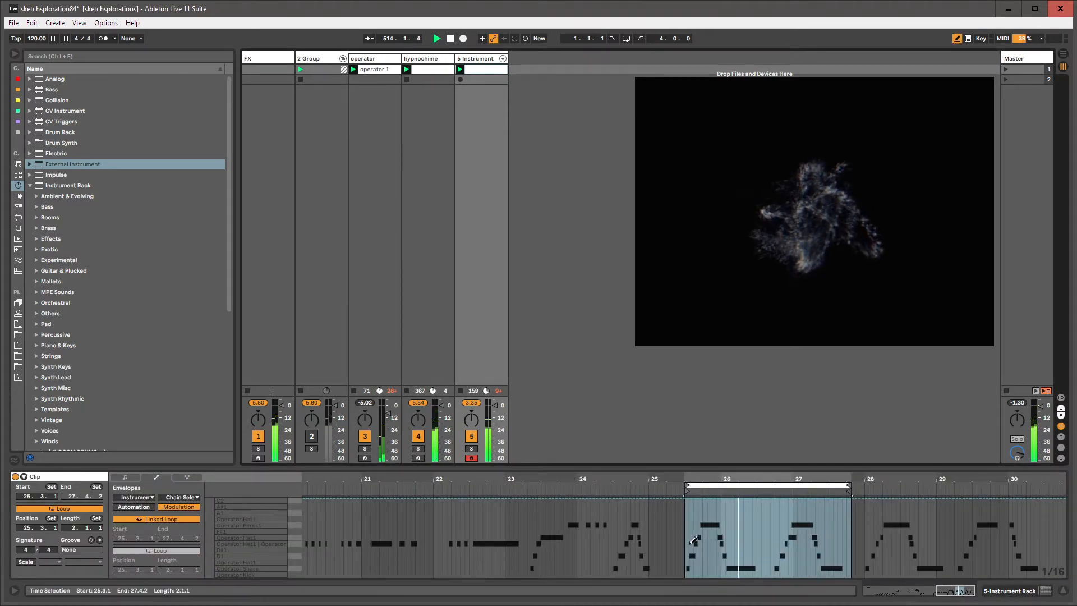
{"action": "left_click_drag", "start_coordinate": [687, 545], "coordinate": [744, 561]}
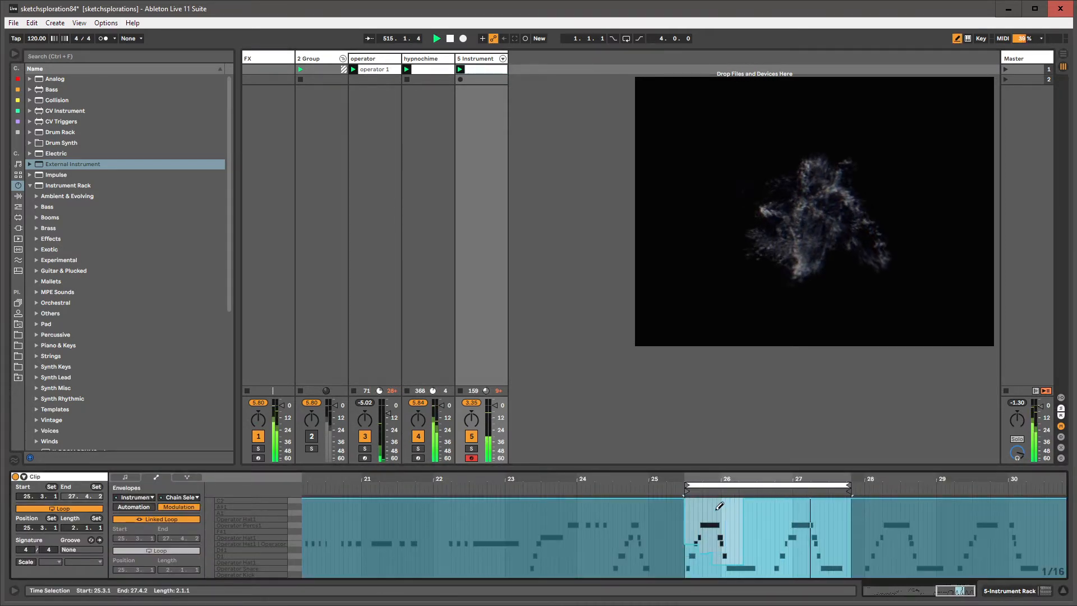
{"action": "mouse_move", "coordinate": [720, 507]}
{"action": "left_mouse_down"}
{"action": "mouse_move", "coordinate": [740, 572]}
{"action": "mouse_move", "coordinate": [793, 499]}
{"action": "left_mouse_up"}
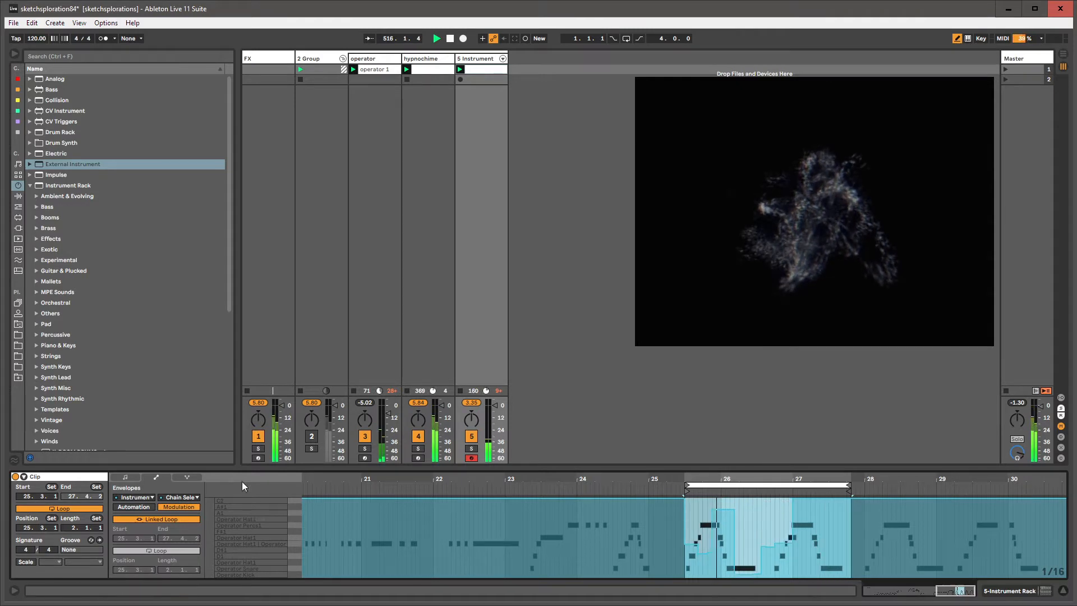
Unlink the Chain Selector envelope from the clip, trim its loop end to just past 27.4.1, and draw extra steps near the end.
{"action": "left_click", "coordinate": [167, 519]}
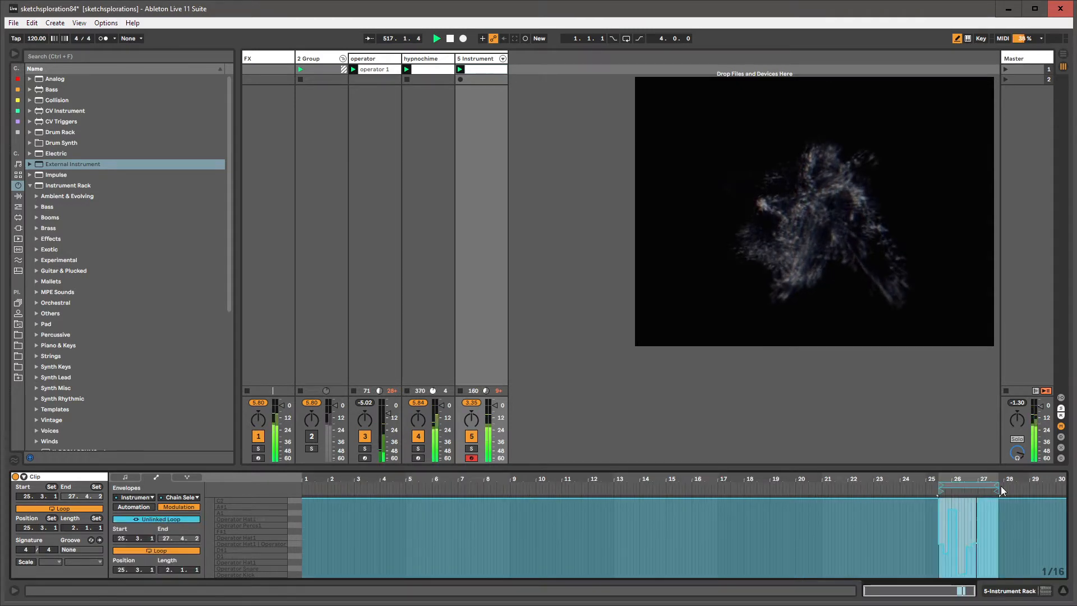
{"action": "mouse_move", "coordinate": [1002, 477]}
{"action": "left_mouse_down"}
{"action": "mouse_move", "coordinate": [1002, 505]}
{"action": "mouse_move", "coordinate": [988, 486]}
{"action": "left_mouse_up"}
{"action": "left_click_drag", "start_coordinate": [933, 557], "coordinate": [947, 559]}
{"action": "left_click", "coordinate": [959, 557]}
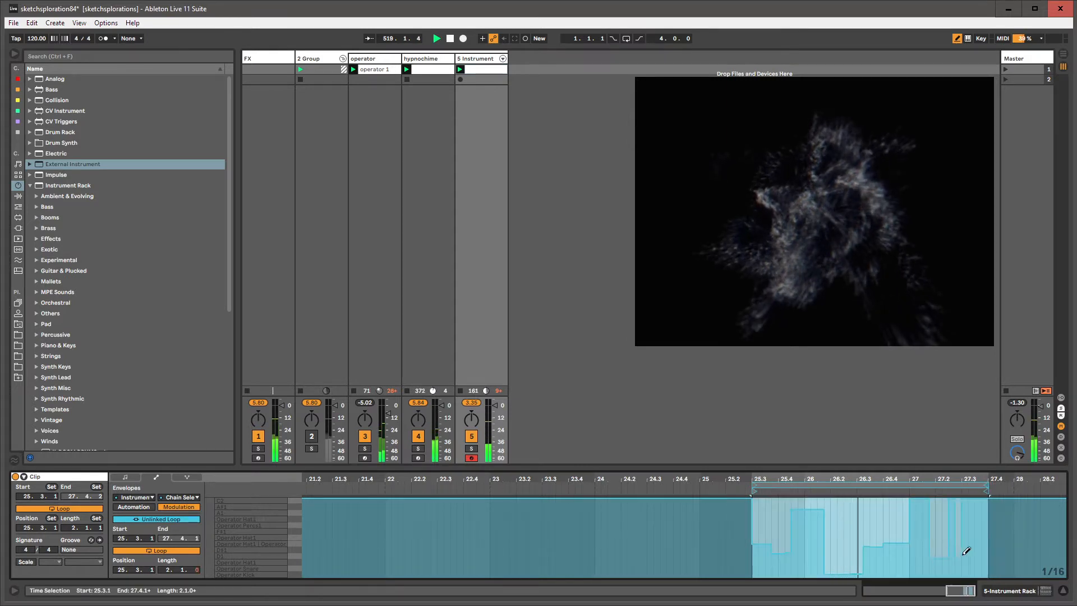
{"action": "left_click_drag", "start_coordinate": [988, 486], "coordinate": [989, 488]}
{"action": "left_click", "coordinate": [981, 541]}
{"action": "left_click", "coordinate": [991, 553]}
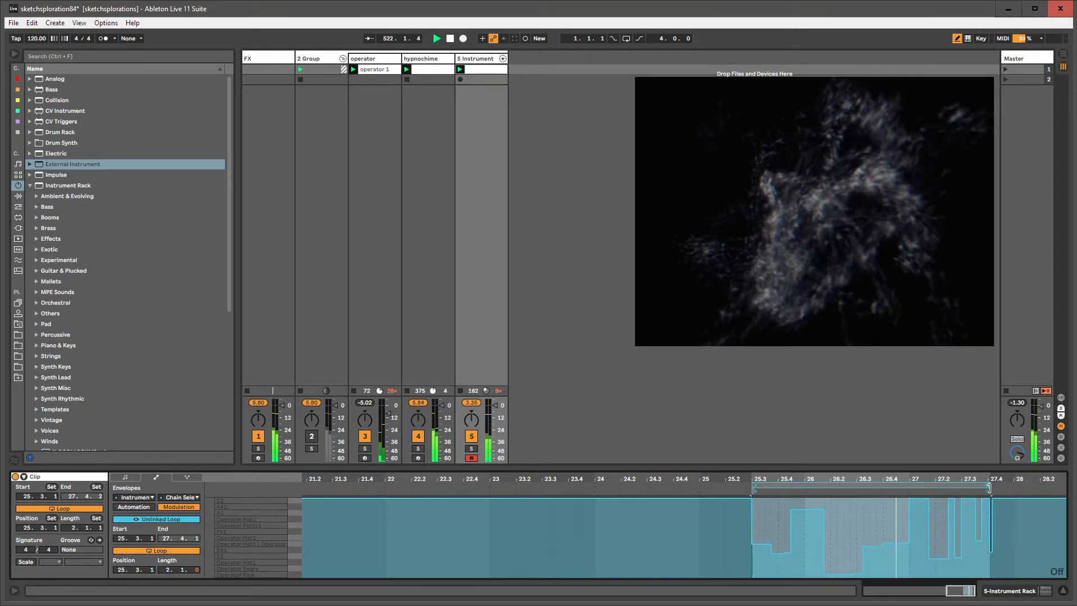
With the grid off, draw narrow high and low steps throughout the looped Chain Selector modulation envelope.
{"action": "left_click", "coordinate": [888, 511]}
{"action": "left_click", "coordinate": [844, 517]}
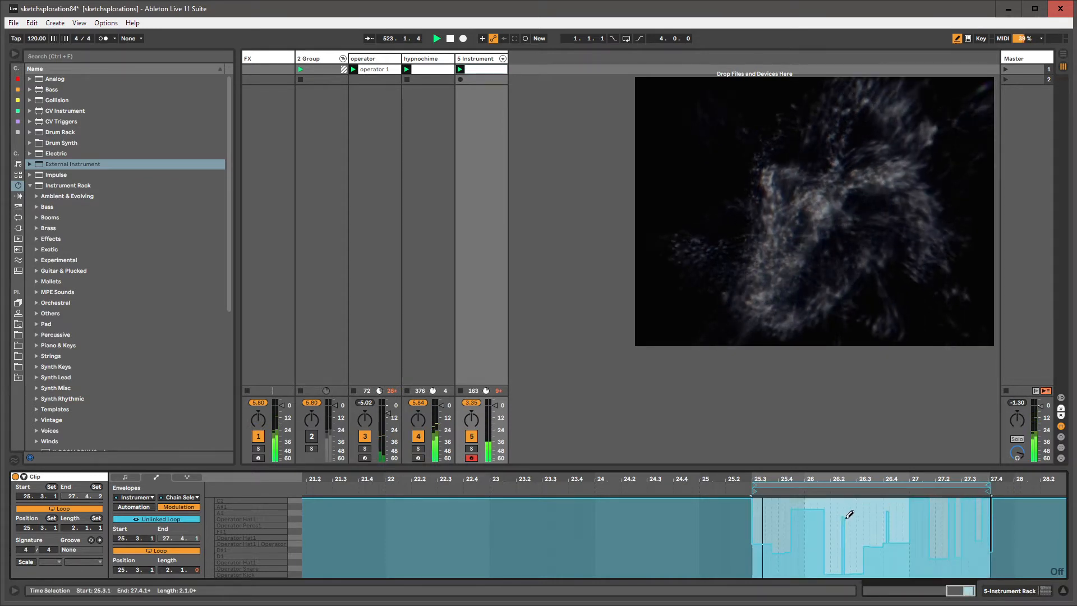
{"action": "left_click", "coordinate": [791, 540]}
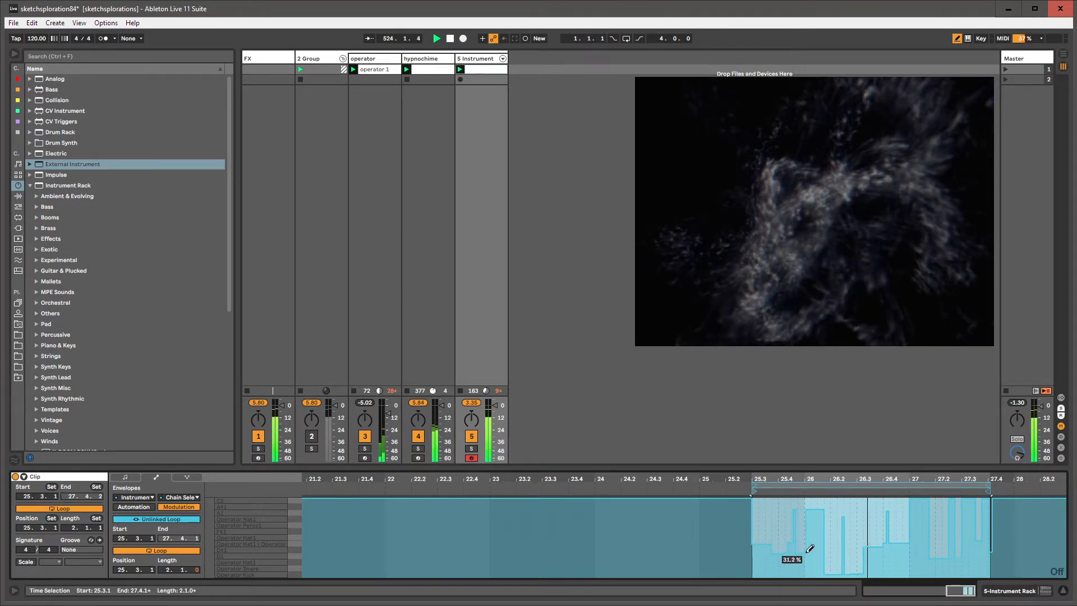
{"action": "left_click", "coordinate": [970, 556]}
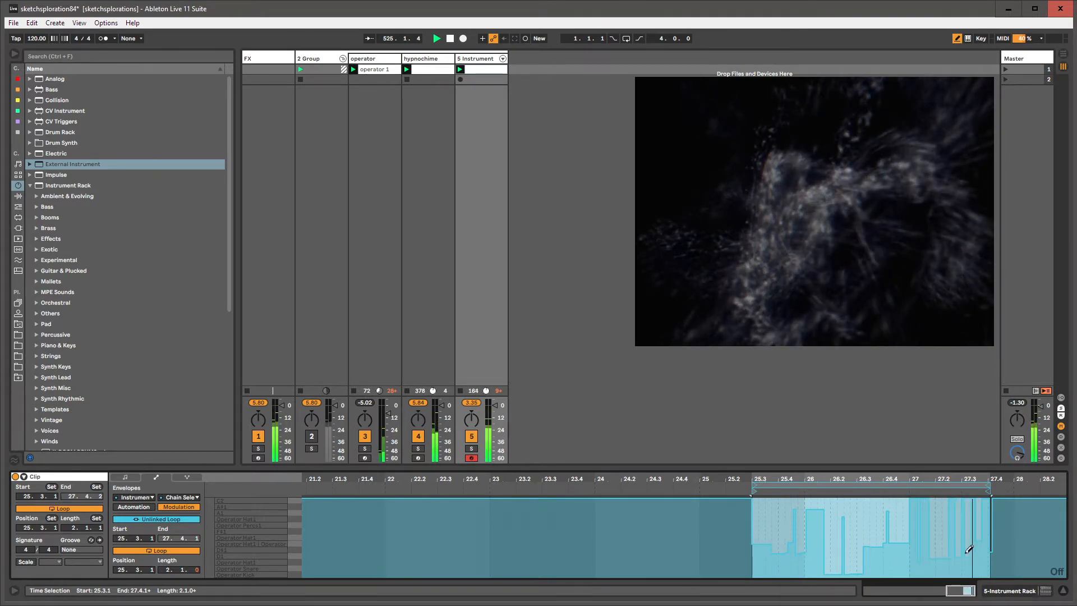
{"action": "mouse_move", "coordinate": [807, 527]}
{"action": "left_mouse_down"}
{"action": "mouse_move", "coordinate": [819, 555]}
{"action": "mouse_move", "coordinate": [908, 561]}
{"action": "left_mouse_up"}
{"action": "left_click", "coordinate": [920, 558]}
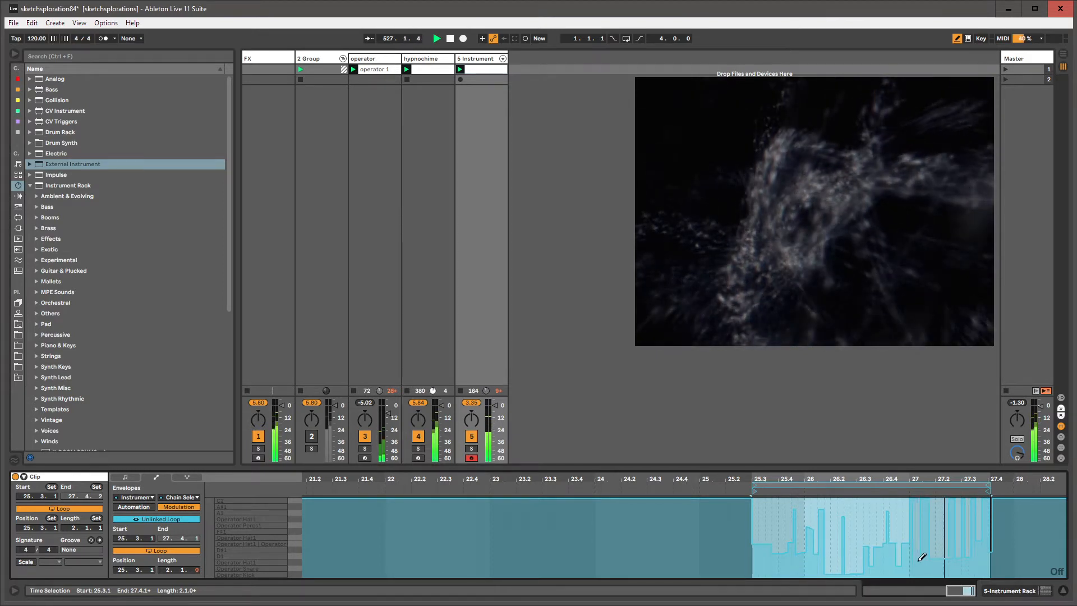
{"action": "left_click", "coordinate": [855, 514]}
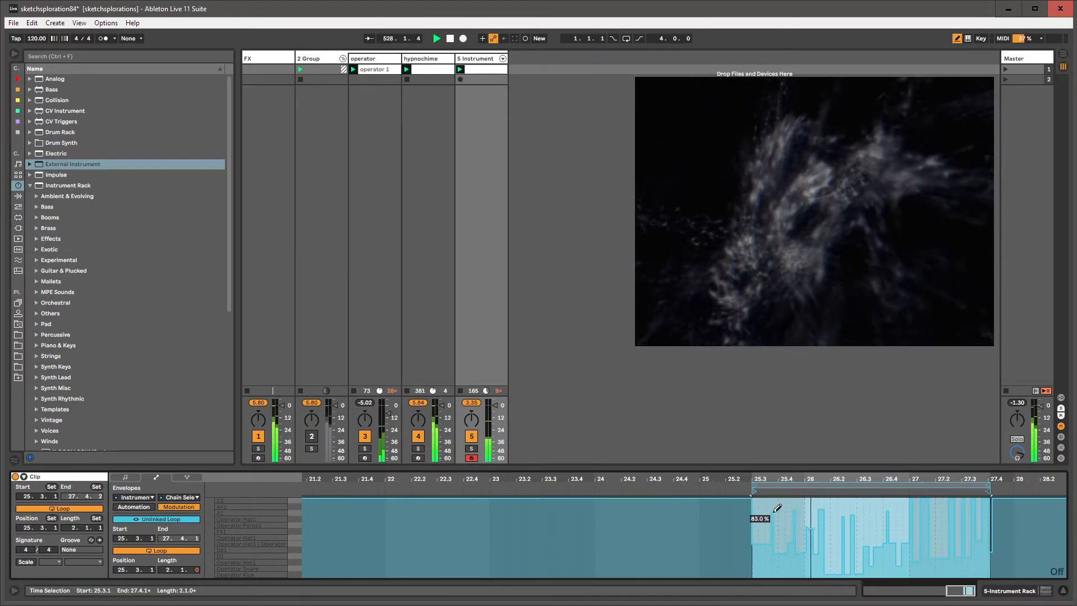
{"action": "left_click", "coordinate": [937, 574]}
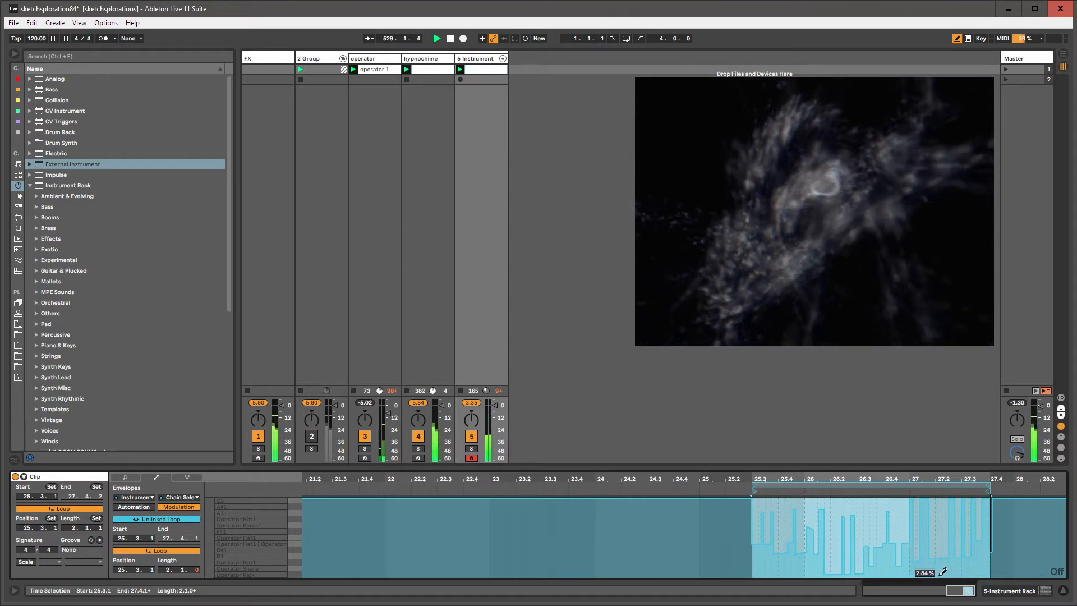
Return to the 5 Instrument track's devices and disarm the track for recording.
{"action": "left_click", "coordinate": [481, 68]}
{"action": "left_click", "coordinate": [480, 63]}
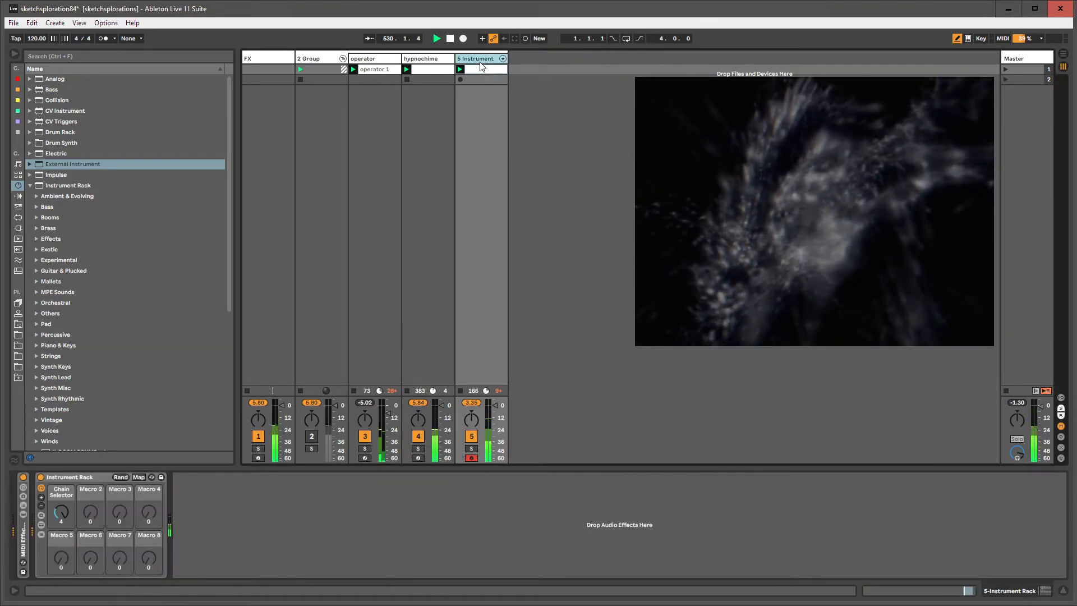
{"action": "left_click", "coordinate": [472, 458]}
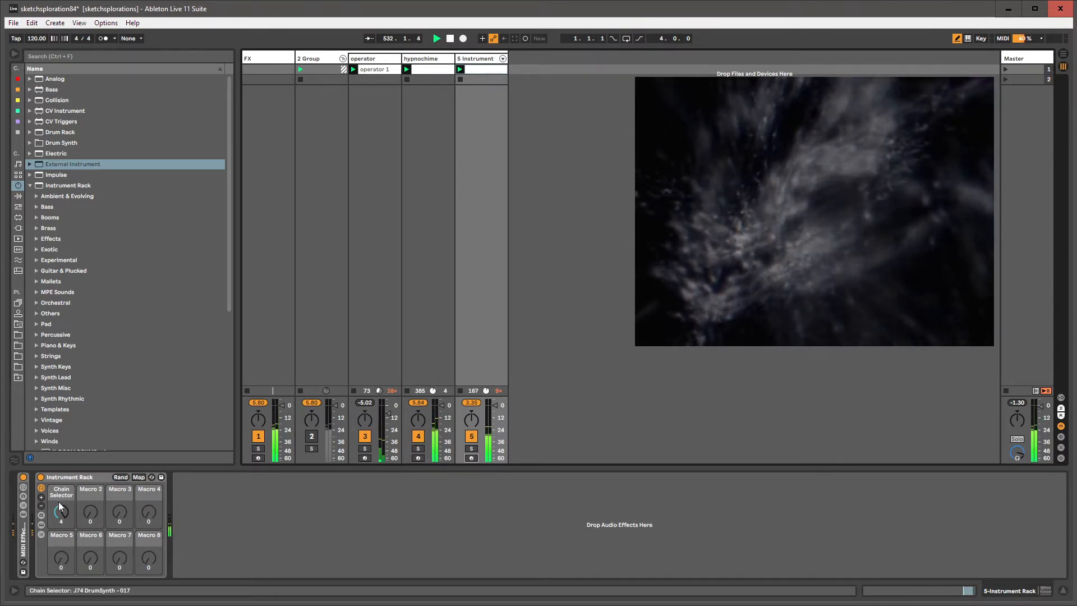
Reshape the Chain Selector modulation envelope, pulling its peak near 25.4 to the minimum and raising a breakpoint after 26.3 to the maximum.
{"action": "left_click", "coordinate": [41, 534]}
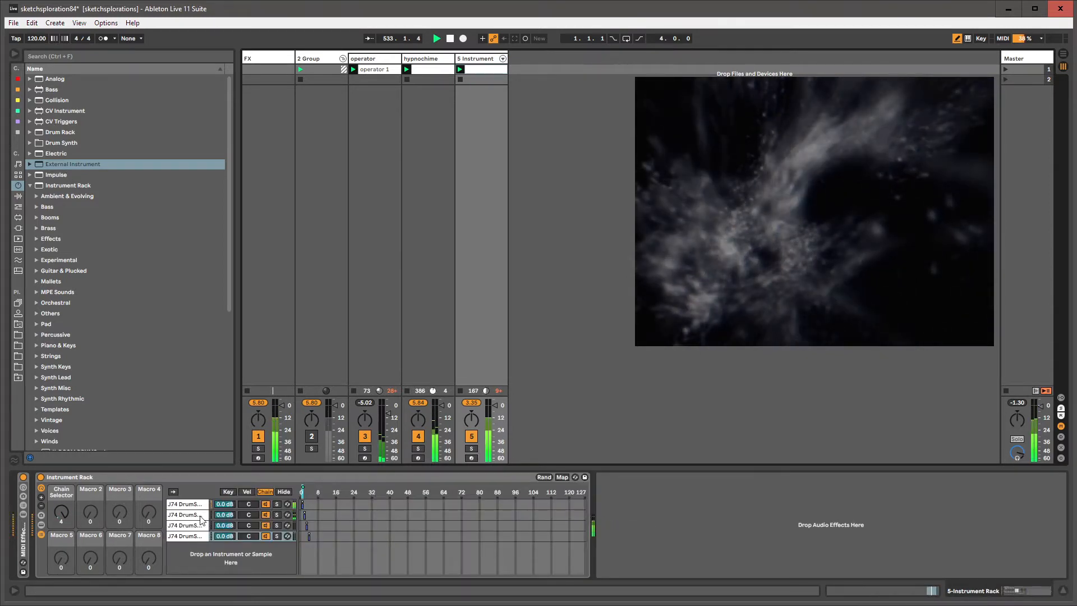
{"action": "left_click", "coordinate": [307, 527]}
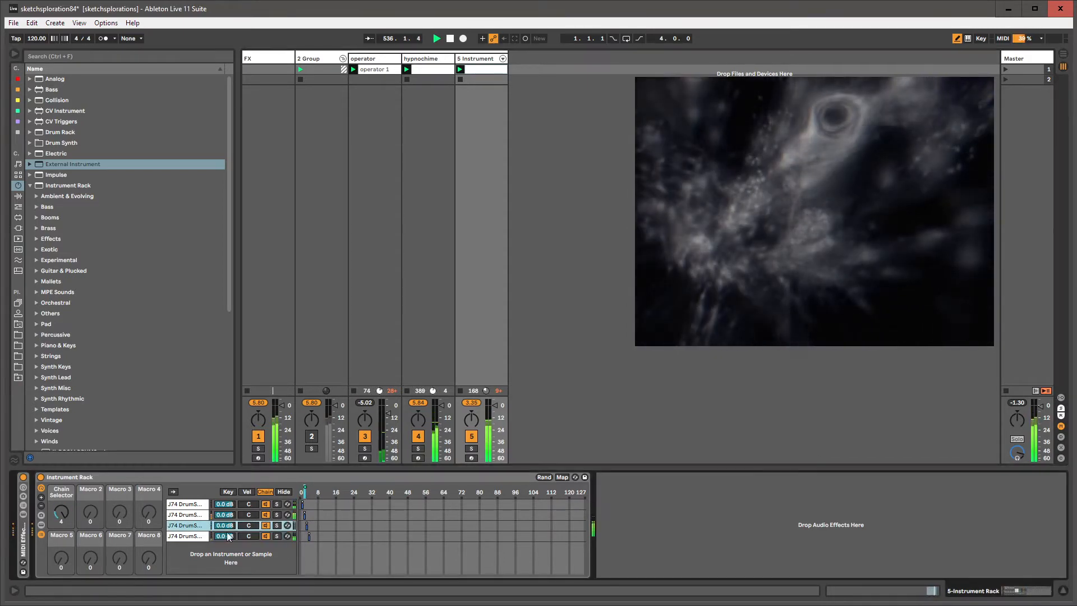
{"action": "right_click", "coordinate": [59, 514]}
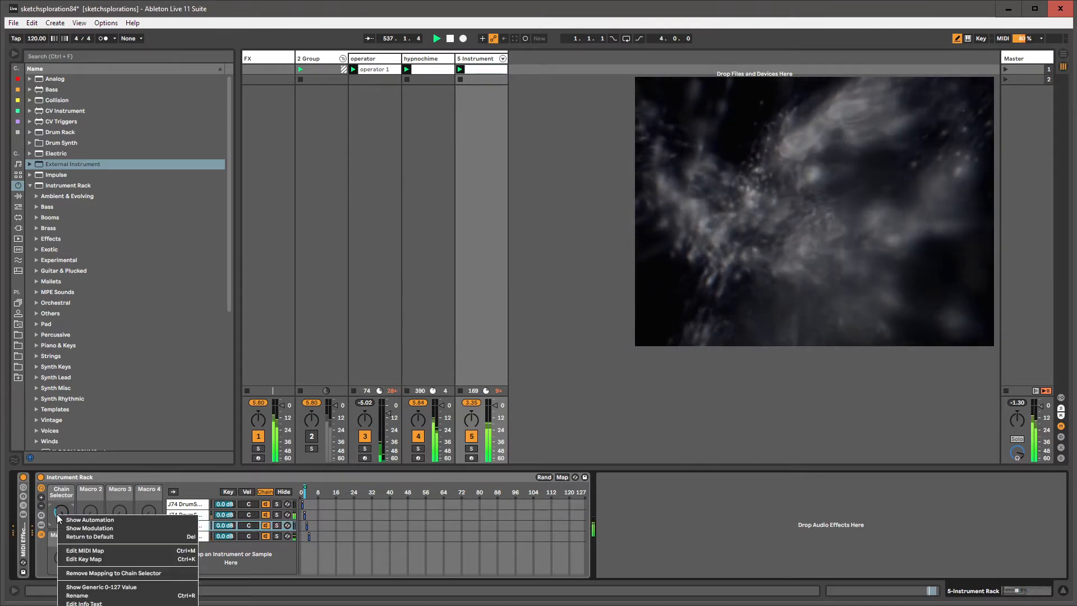
{"action": "left_click", "coordinate": [72, 529]}
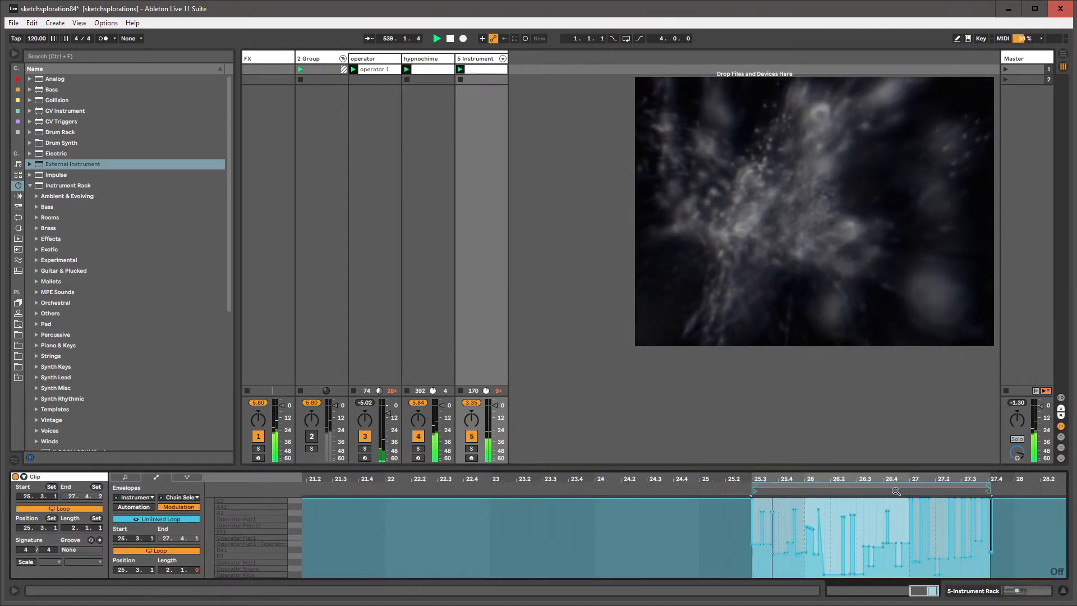
{"action": "left_click", "coordinate": [873, 534]}
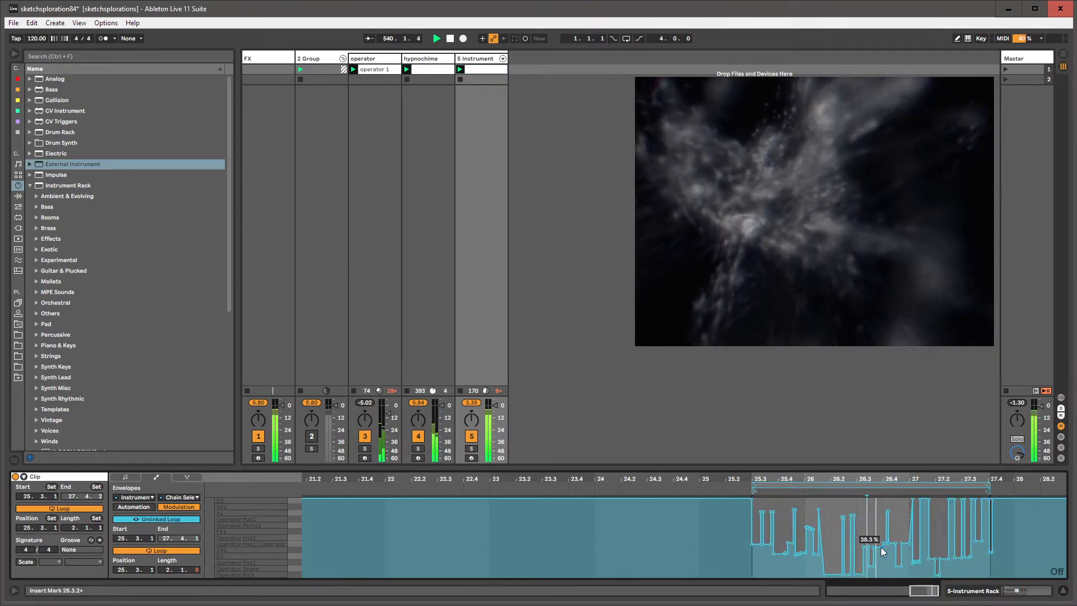
{"action": "left_click_drag", "start_coordinate": [881, 547], "coordinate": [881, 498]}
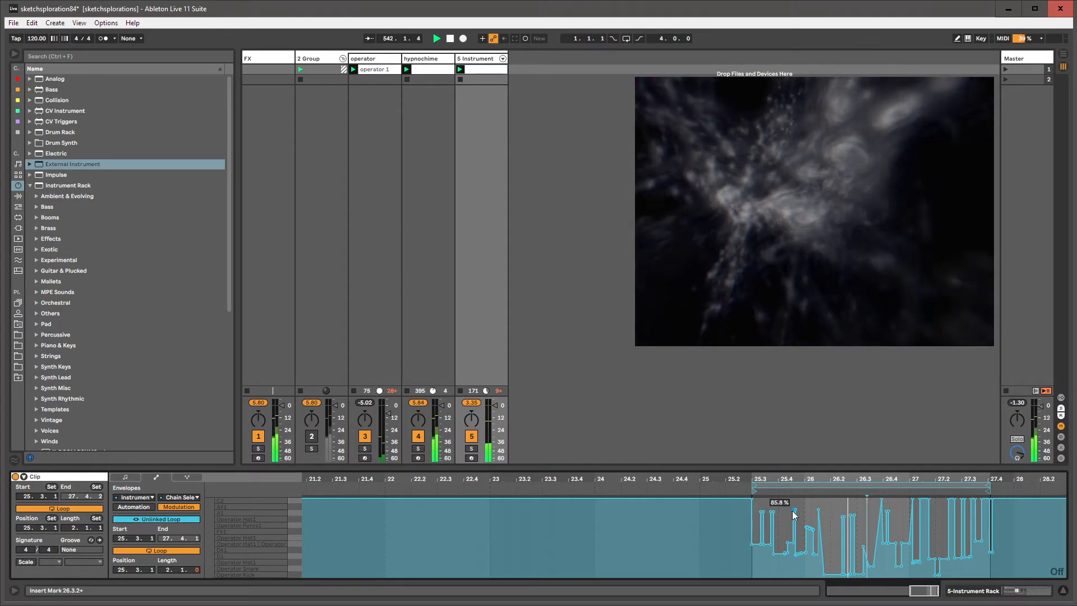
{"action": "left_click_drag", "start_coordinate": [795, 515], "coordinate": [786, 575]}
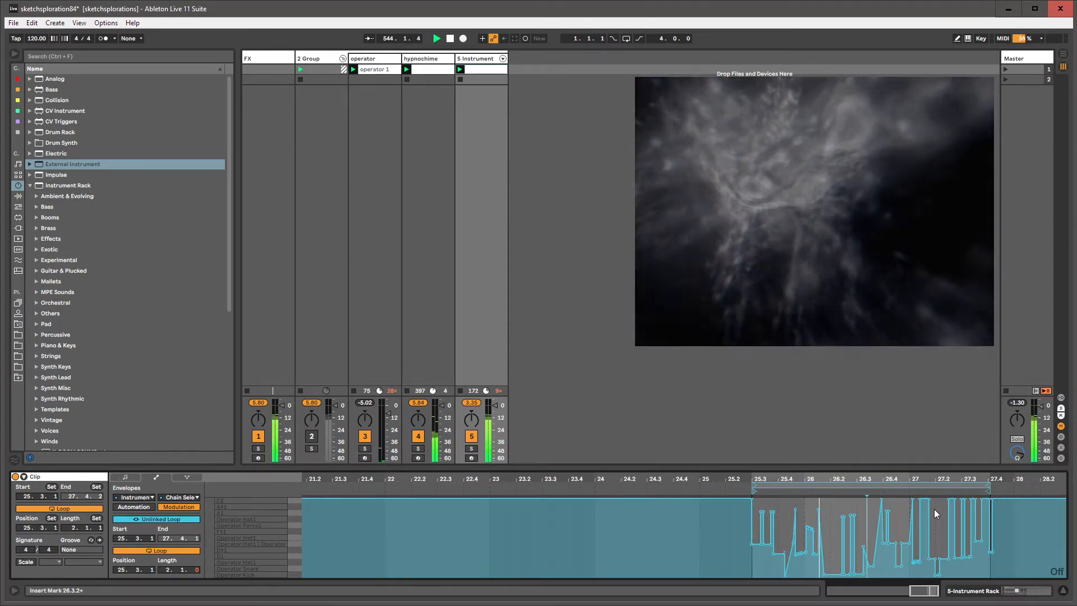
Rename the 5 Instrument track as Beat and add the BeatRepeeeeeetFXSELECT rack from the RACKS/AUDIO FX folder.
{"action": "left_click", "coordinate": [471, 59]}
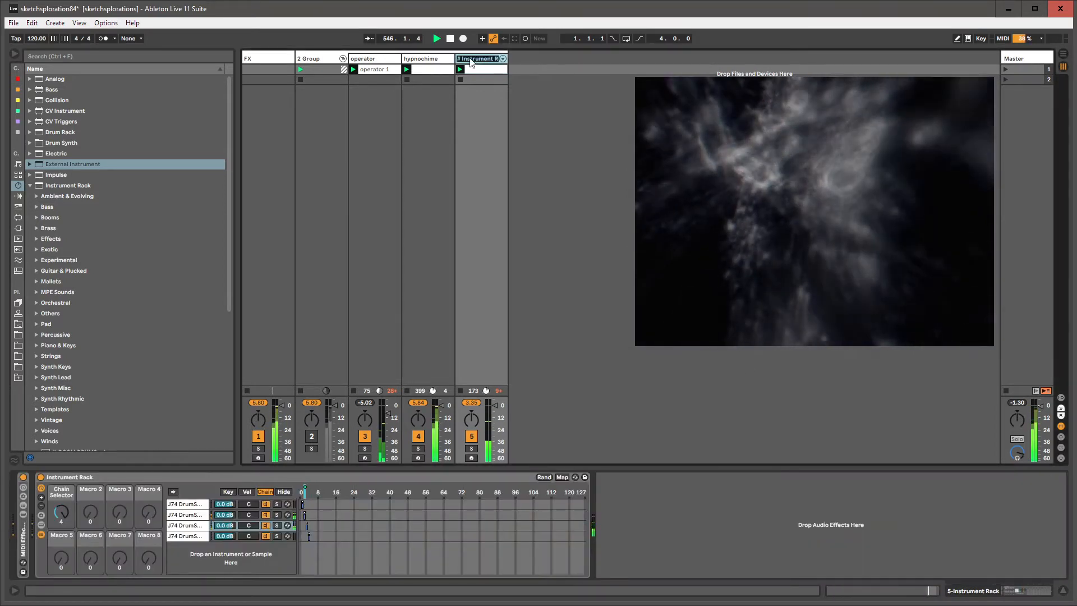
{"action": "type", "text": "Beat"}
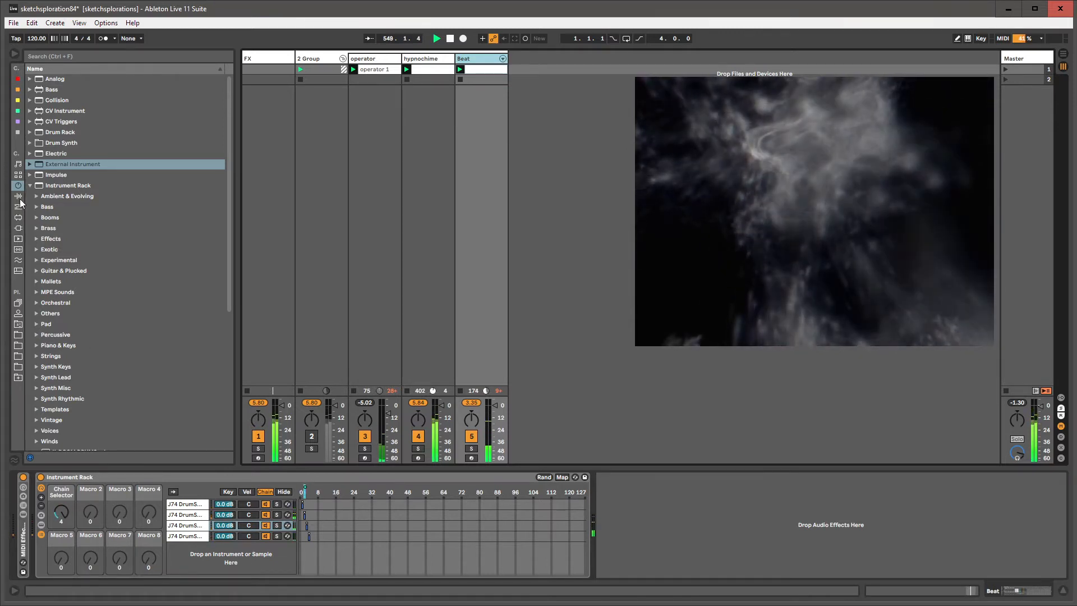
{"action": "left_click", "coordinate": [18, 324]}
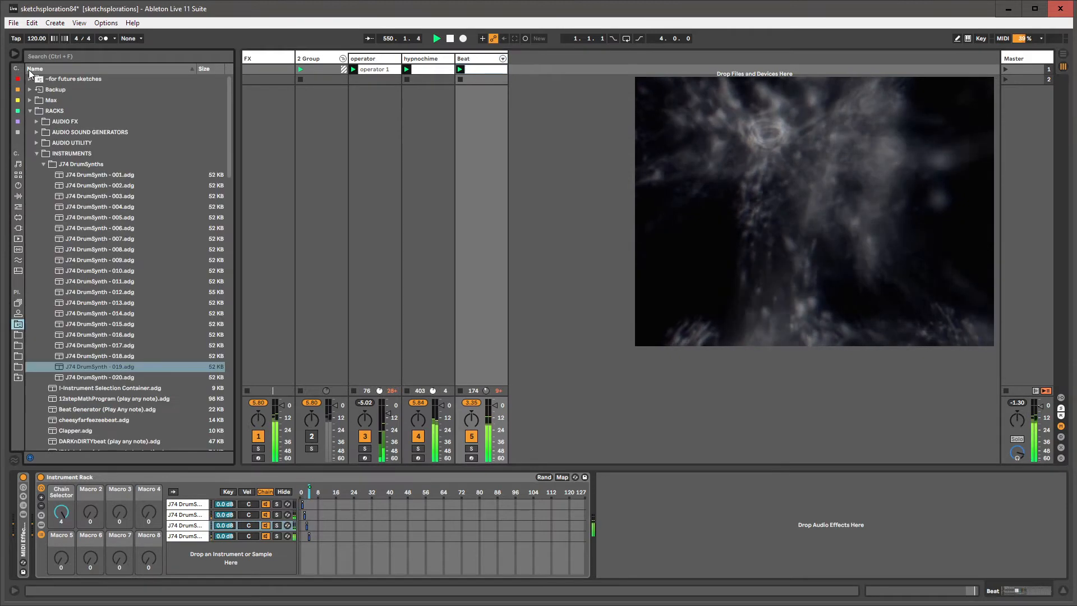
{"action": "left_click", "coordinate": [36, 153]}
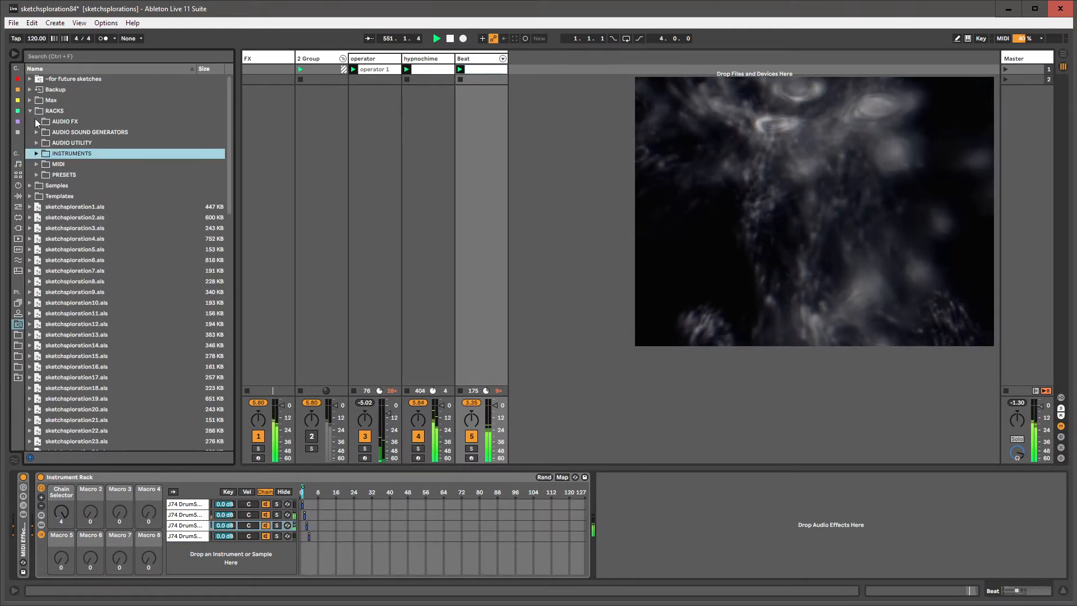
{"action": "left_click", "coordinate": [36, 121]}
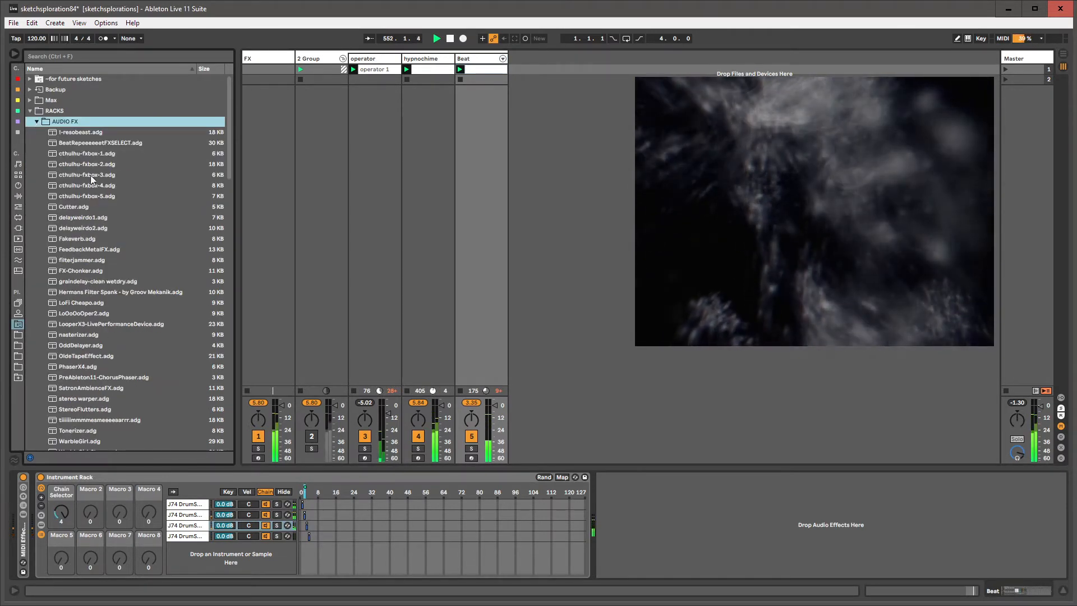
{"action": "double_click", "coordinate": [87, 142]}
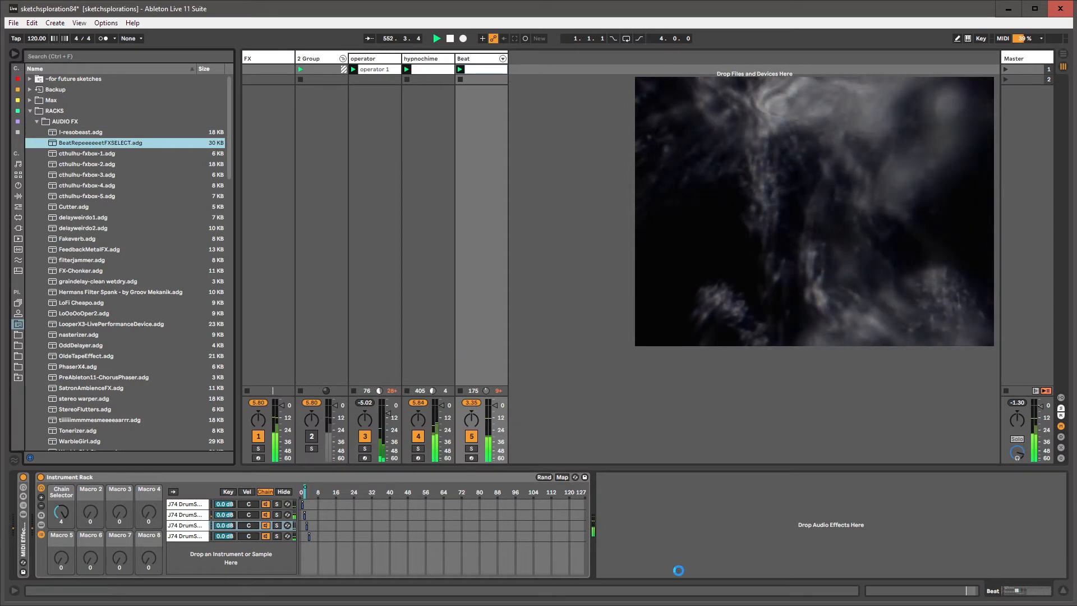
Hide the Instrument Rack's chain list, then show the FX Select macro's modulation envelope and unlink it from the clip loop.
{"action": "left_click", "coordinate": [106, 478]}
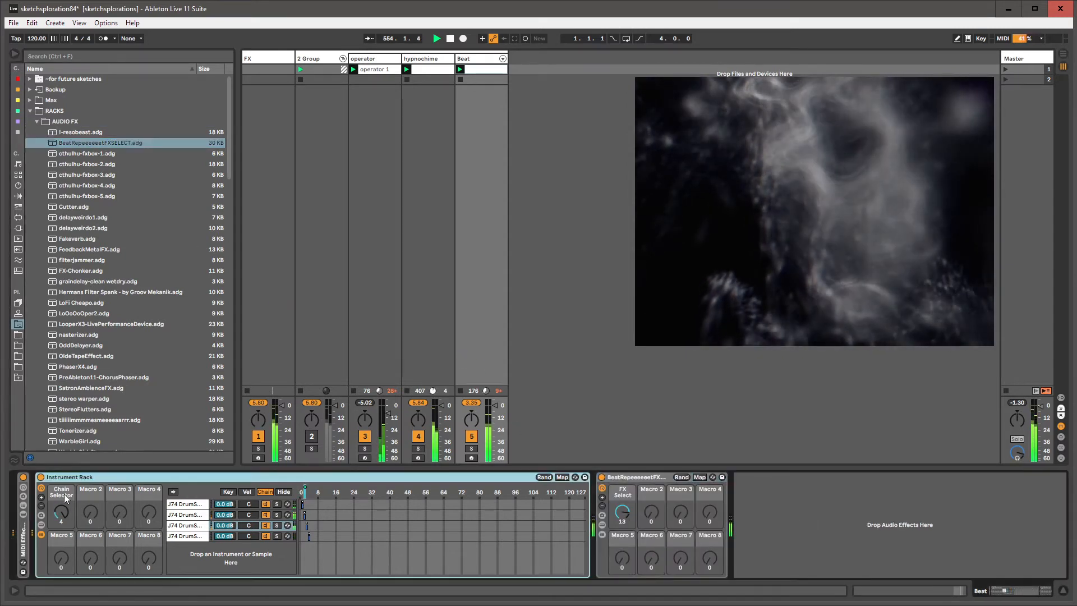
{"action": "left_click", "coordinate": [41, 534]}
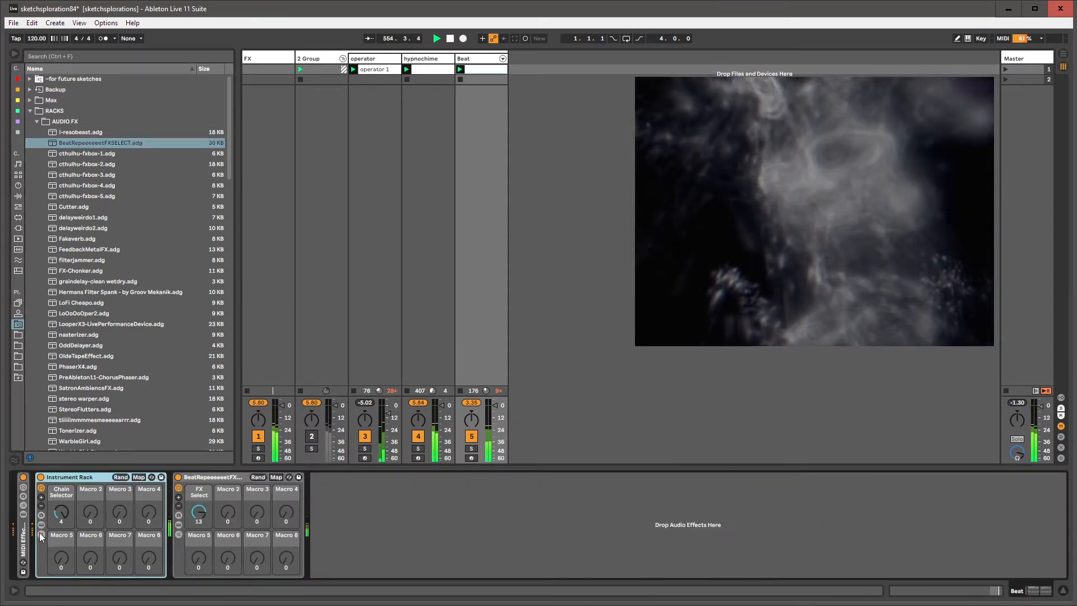
{"action": "right_click", "coordinate": [203, 519]}
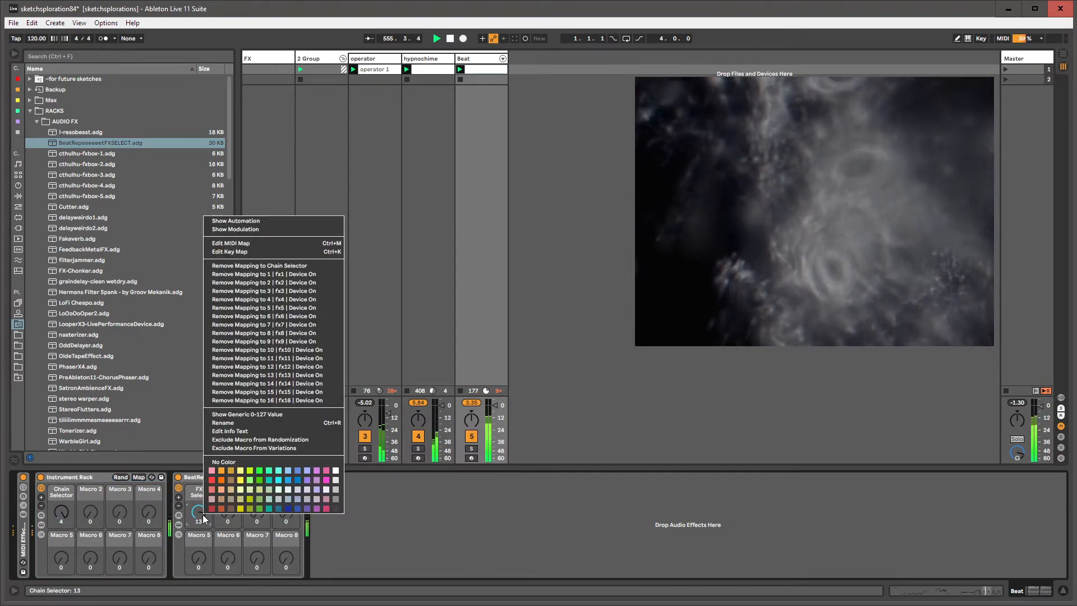
{"action": "left_click", "coordinate": [236, 233]}
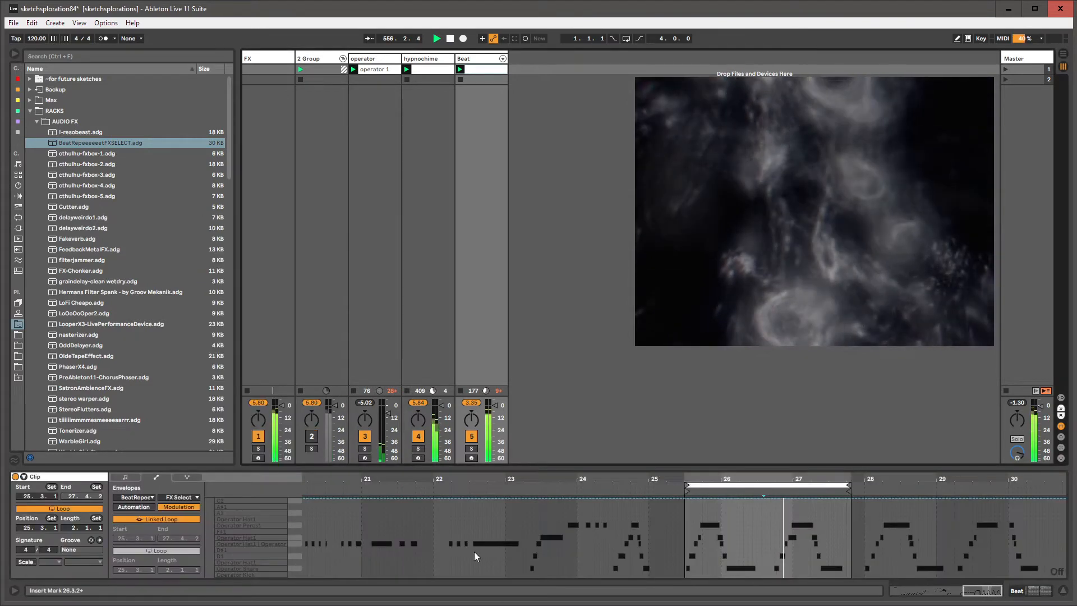
{"action": "left_click", "coordinate": [161, 519]}
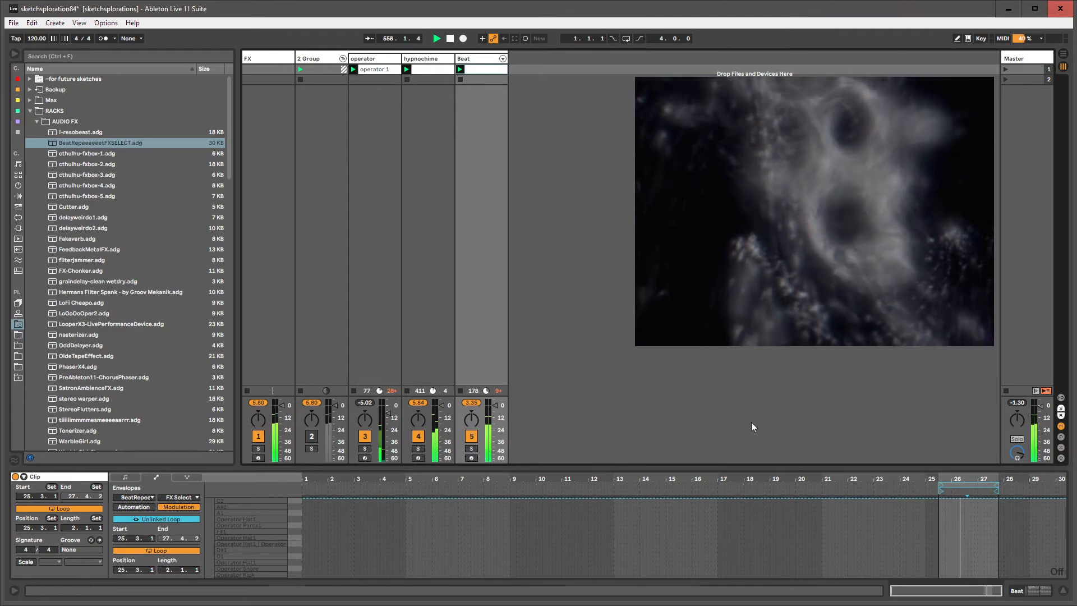
Draw a stepped FX Select modulation envelope with varied levels and move its loop position to 21.4.2.
{"action": "left_click_drag", "start_coordinate": [1005, 479], "coordinate": [999, 524]}
{"action": "key", "text": "b"}
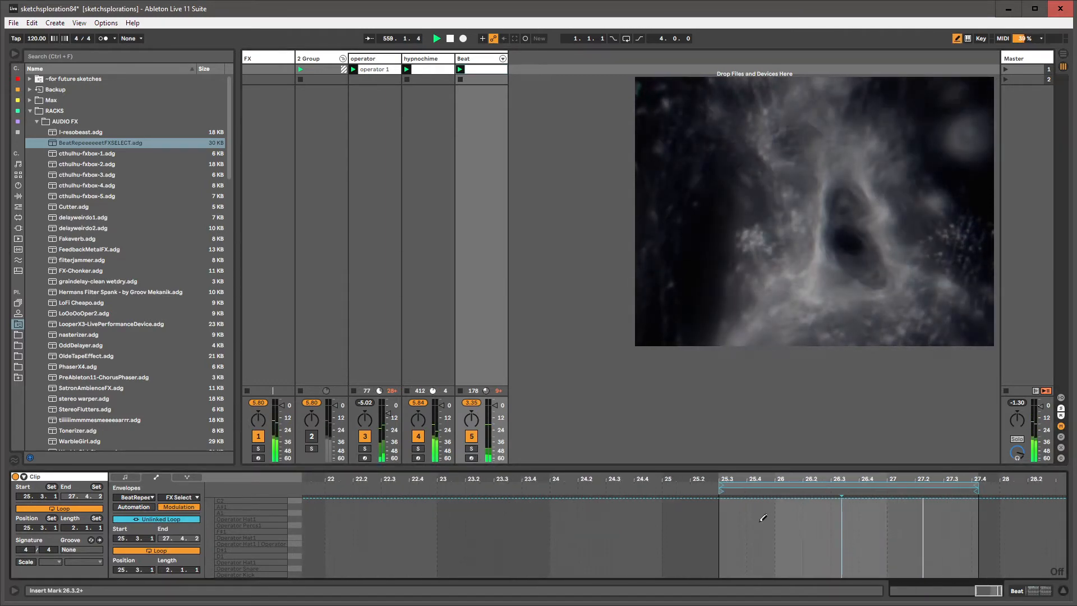
{"action": "mouse_move", "coordinate": [723, 492]}
{"action": "left_mouse_down"}
{"action": "mouse_move", "coordinate": [305, 492]}
{"action": "mouse_move", "coordinate": [897, 435]}
{"action": "left_mouse_up"}
{"action": "mouse_move", "coordinate": [886, 559]}
{"action": "left_mouse_down"}
{"action": "mouse_move", "coordinate": [957, 562]}
{"action": "mouse_move", "coordinate": [924, 523]}
{"action": "mouse_move", "coordinate": [904, 569]}
{"action": "mouse_move", "coordinate": [945, 558]}
{"action": "mouse_move", "coordinate": [937, 571]}
{"action": "mouse_move", "coordinate": [917, 539]}
{"action": "left_mouse_up"}
{"action": "left_click_drag", "start_coordinate": [921, 480], "coordinate": [913, 491]}
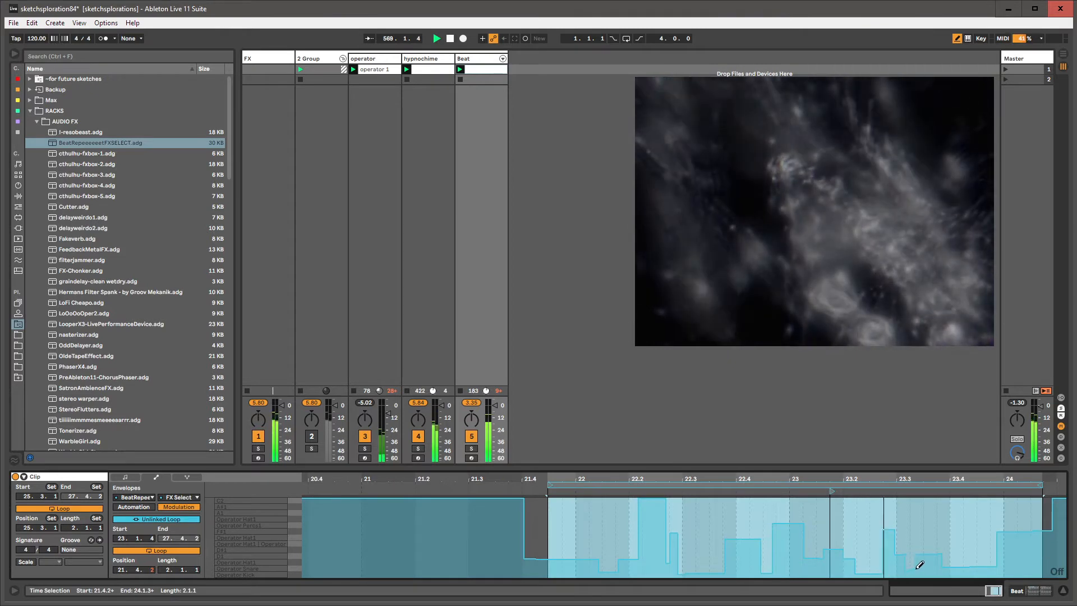
{"action": "left_click_drag", "start_coordinate": [975, 539], "coordinate": [1045, 563]}
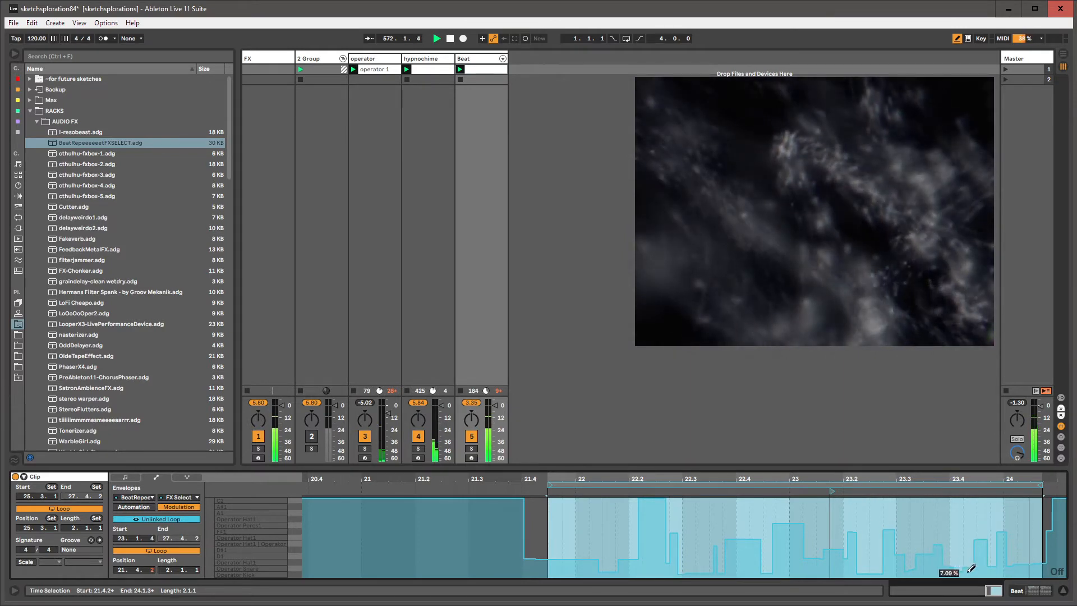
{"action": "left_click_drag", "start_coordinate": [583, 544], "coordinate": [537, 539]}
Add the filterjammer rack after the beat repeat rack with Gain 43 and D<>W 3, and show its filtertype modulation envelope.
{"action": "left_click", "coordinate": [477, 60]}
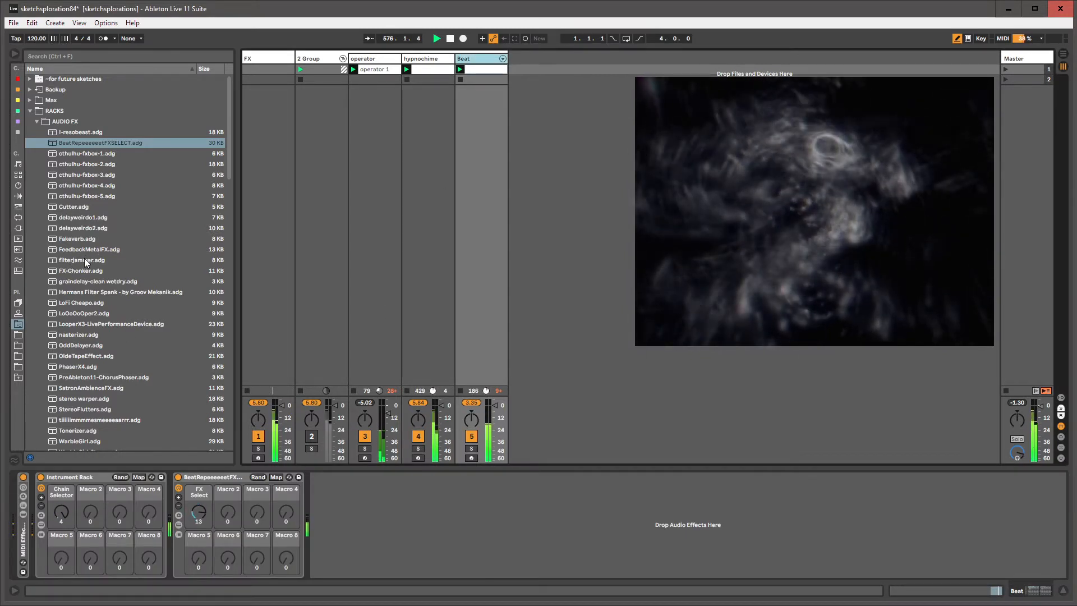
{"action": "left_click_drag", "start_coordinate": [84, 258], "coordinate": [377, 531]}
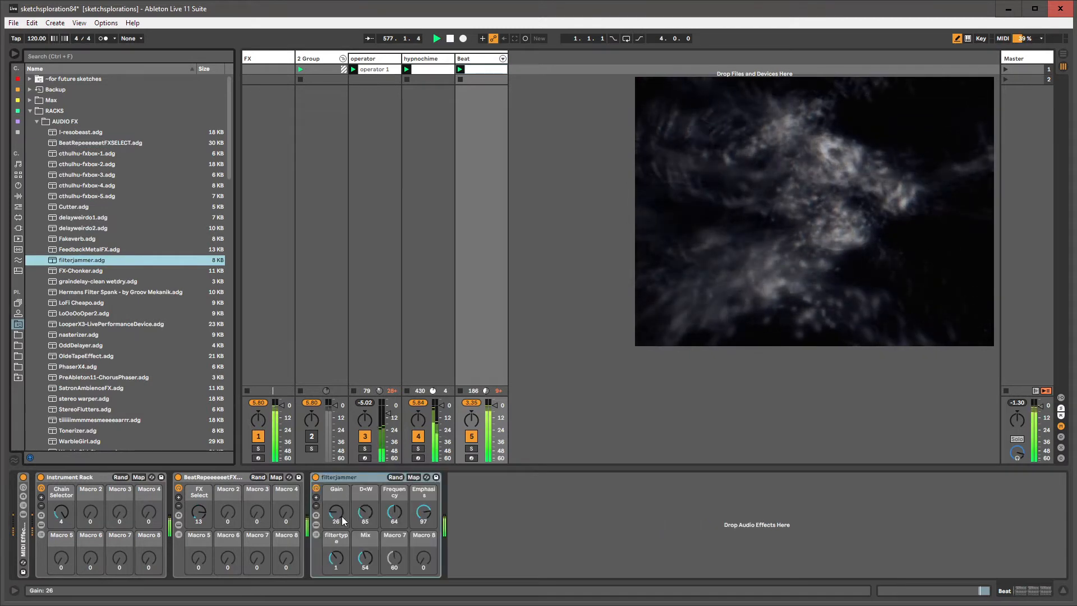
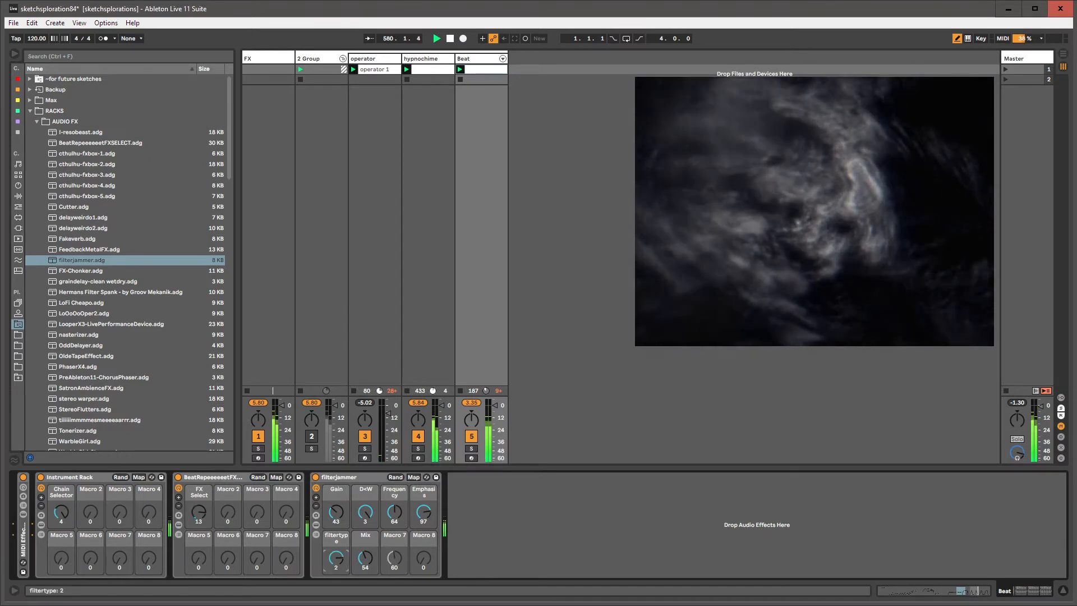
{"action": "right_click", "coordinate": [342, 558]}
{"action": "left_click", "coordinate": [350, 562]}
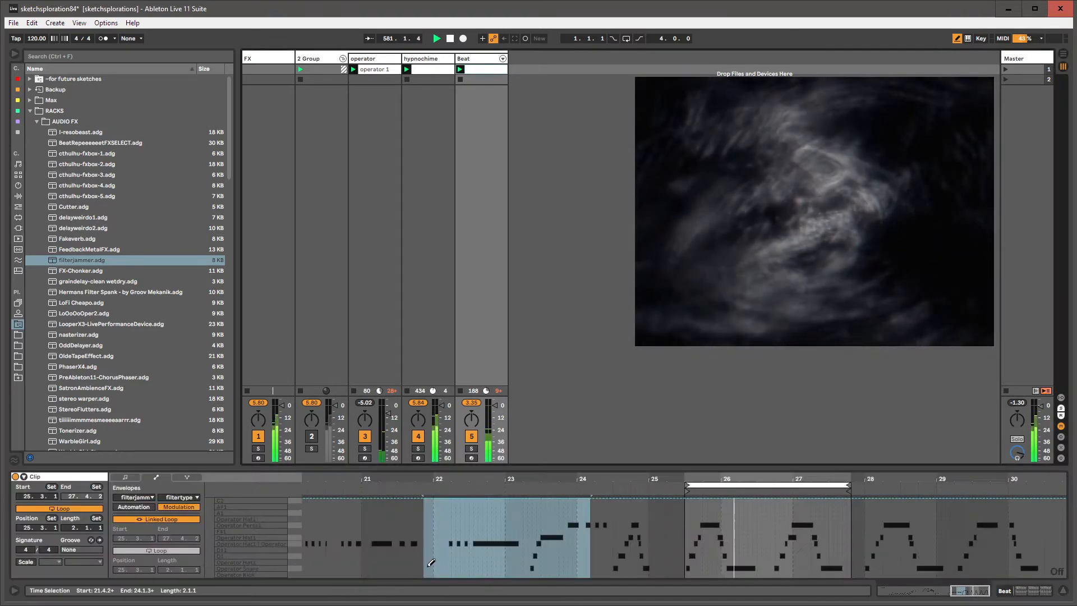
Draw high and low steps and slopes in the filtertype modulation envelope across the clip loop from 25.3 to 27.4.
{"action": "mouse_move", "coordinate": [686, 560]}
{"action": "left_mouse_down"}
{"action": "mouse_move", "coordinate": [819, 559]}
{"action": "mouse_move", "coordinate": [842, 502]}
{"action": "mouse_move", "coordinate": [795, 520]}
{"action": "left_mouse_up"}
{"action": "left_click", "coordinate": [753, 522]}
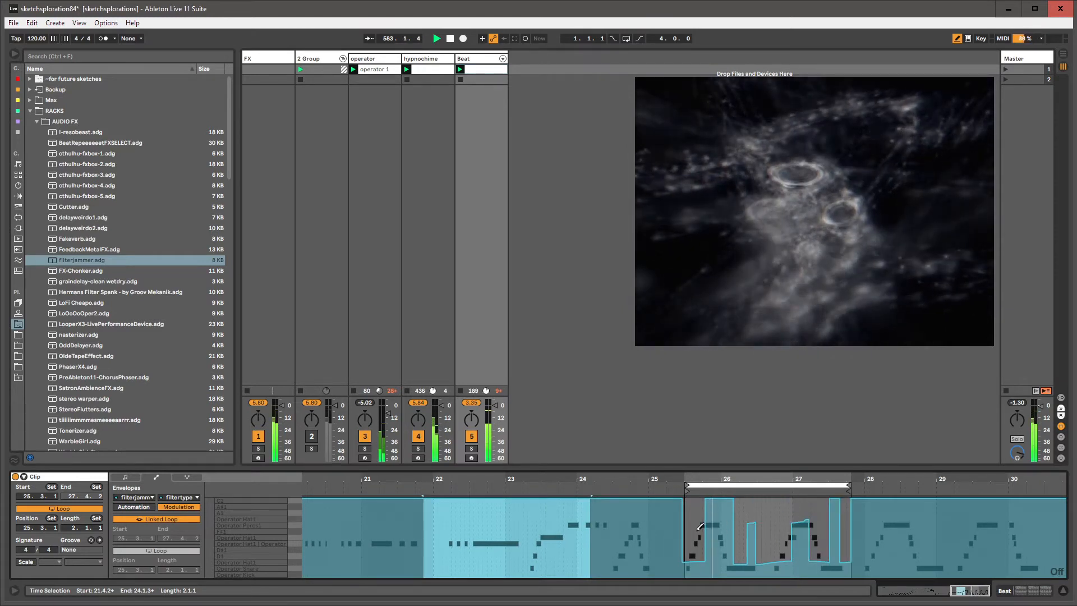
{"action": "left_click", "coordinate": [701, 529]}
{"action": "mouse_move", "coordinate": [716, 541]}
{"action": "left_mouse_down"}
{"action": "mouse_move", "coordinate": [757, 569]}
{"action": "mouse_move", "coordinate": [781, 562]}
{"action": "left_mouse_up"}
{"action": "left_click_drag", "start_coordinate": [750, 515], "coordinate": [787, 504]}
{"action": "key", "text": "b"}
{"action": "left_click", "coordinate": [787, 504]}
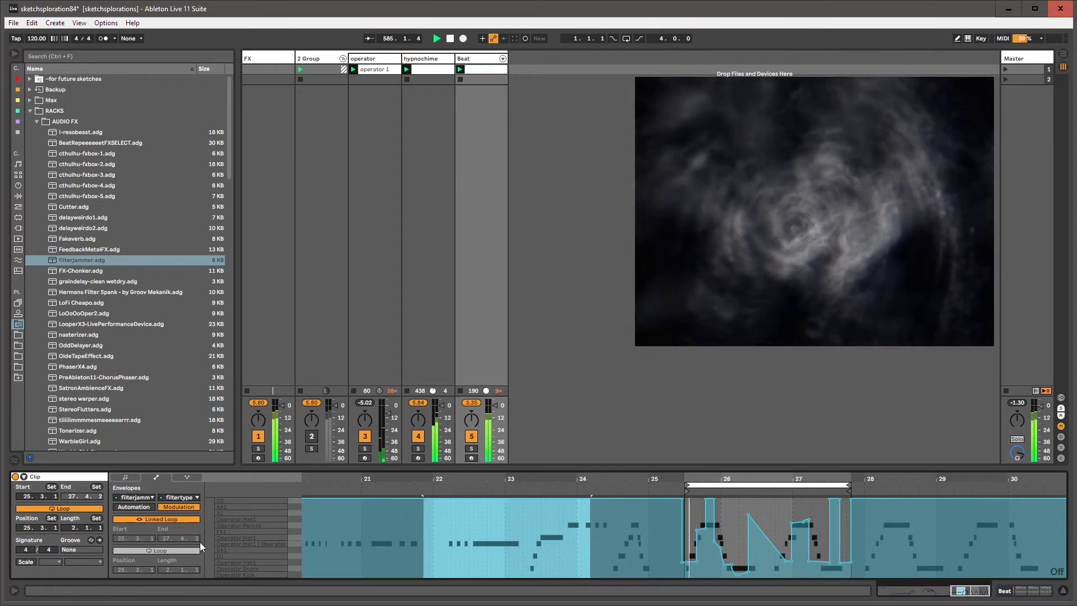
Unlink the filtertype envelope from the clip and extend its loop end to 28.1.1.
{"action": "left_click", "coordinate": [184, 518]}
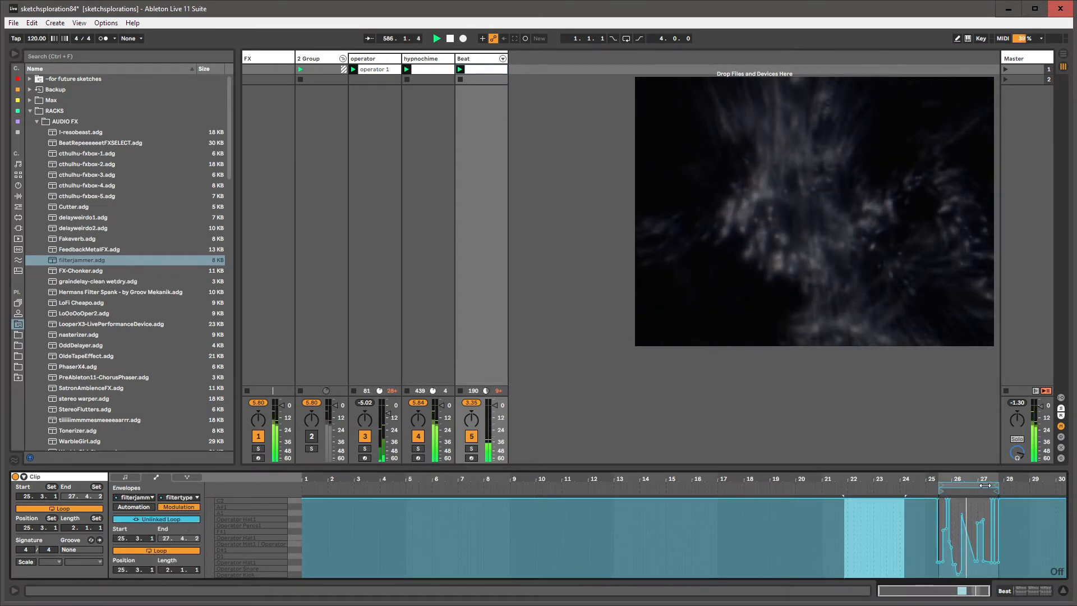
{"action": "left_click_drag", "start_coordinate": [997, 486], "coordinate": [1004, 486]}
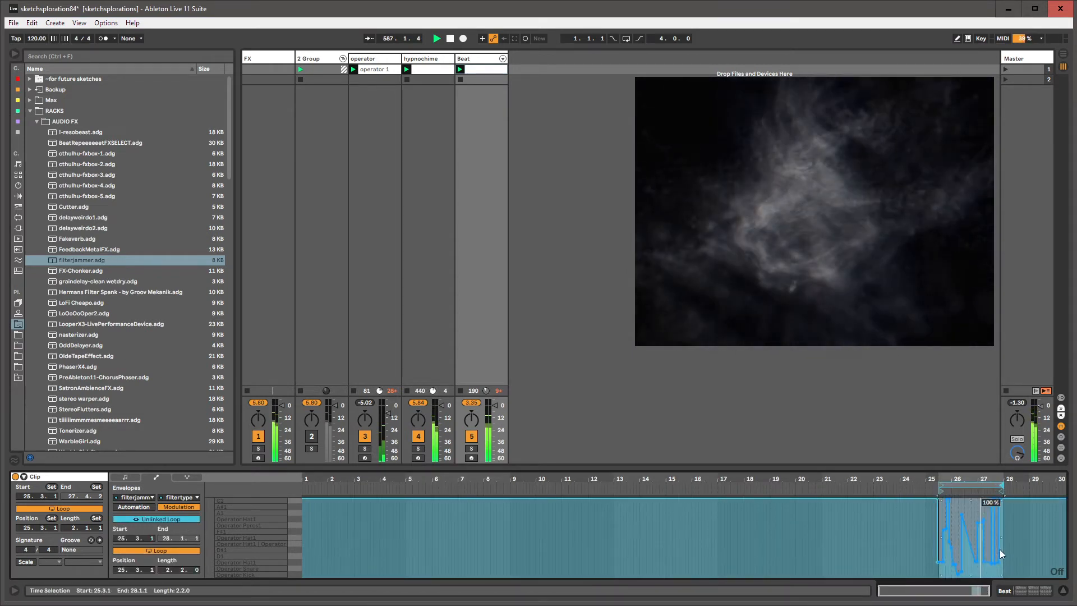
{"action": "key", "text": "b"}
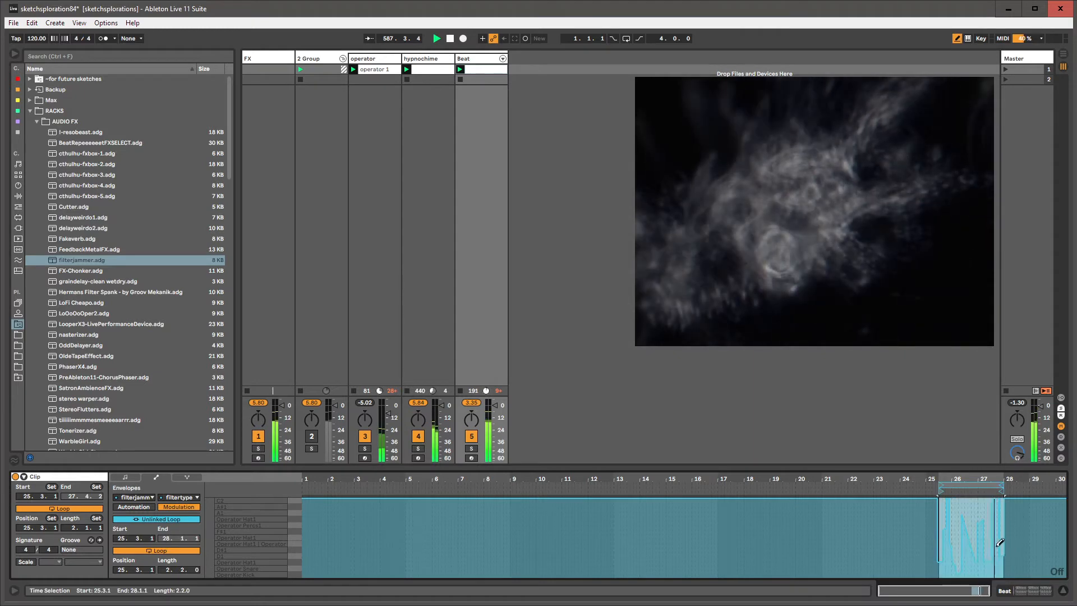
Show the filterjammer rack's nested chains and open the Filterjam_x64 plug-in window from the first inner chain.
{"action": "double_click", "coordinate": [479, 59]}
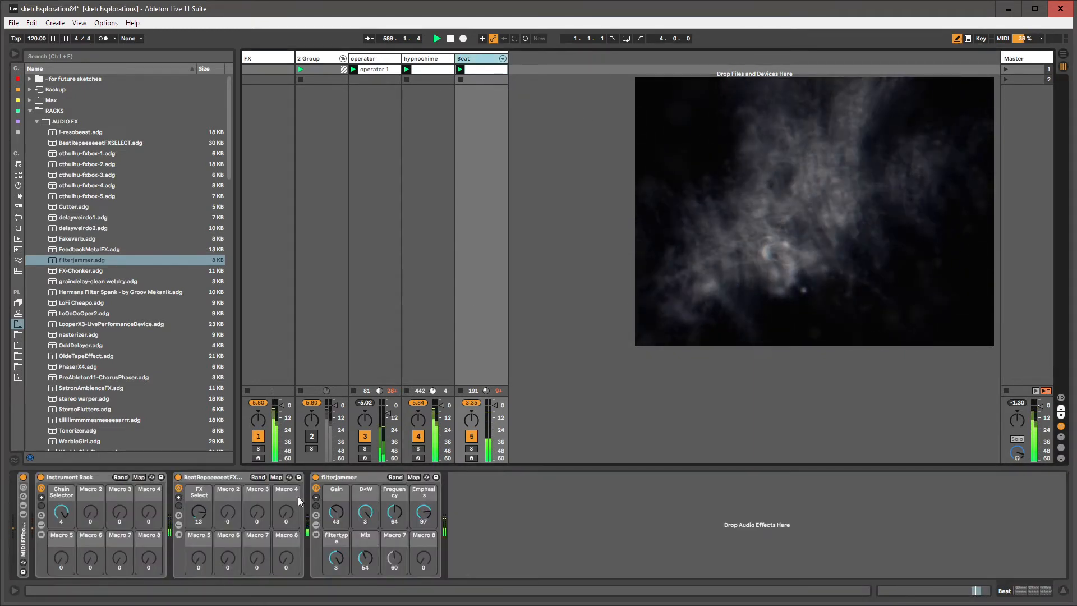
{"action": "left_click", "coordinate": [342, 477]}
{"action": "left_click", "coordinate": [317, 524]}
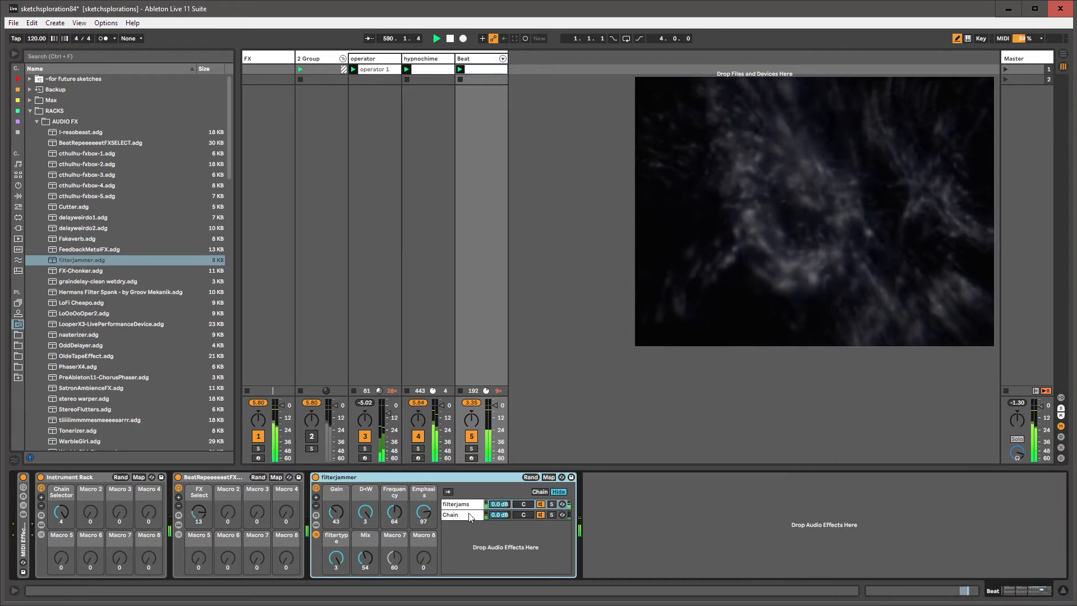
{"action": "left_click", "coordinate": [470, 505]}
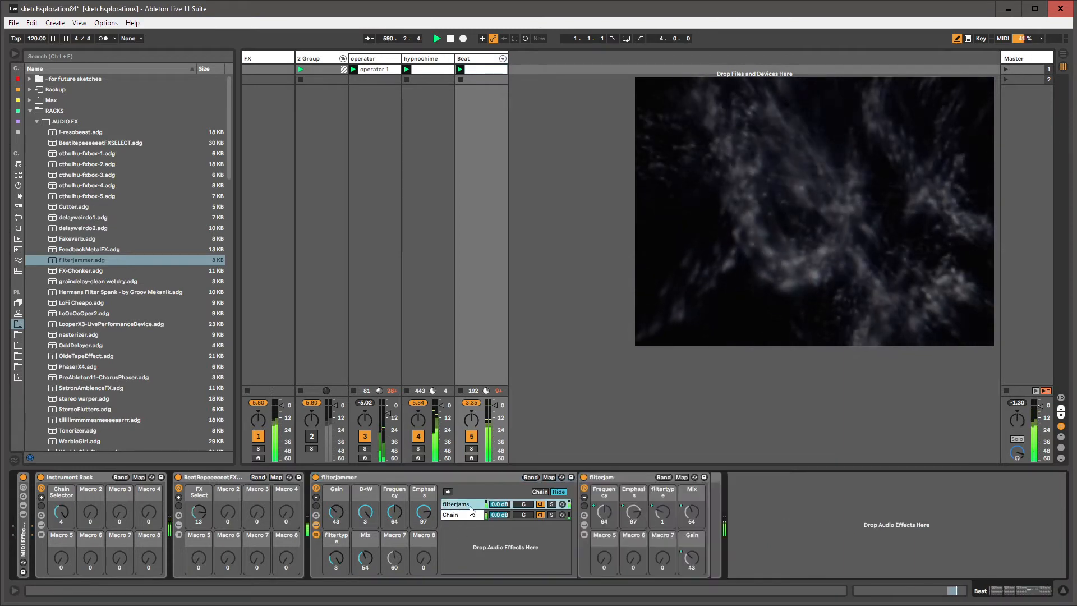
{"action": "left_click", "coordinate": [584, 533]}
{"action": "left_click", "coordinate": [728, 504]}
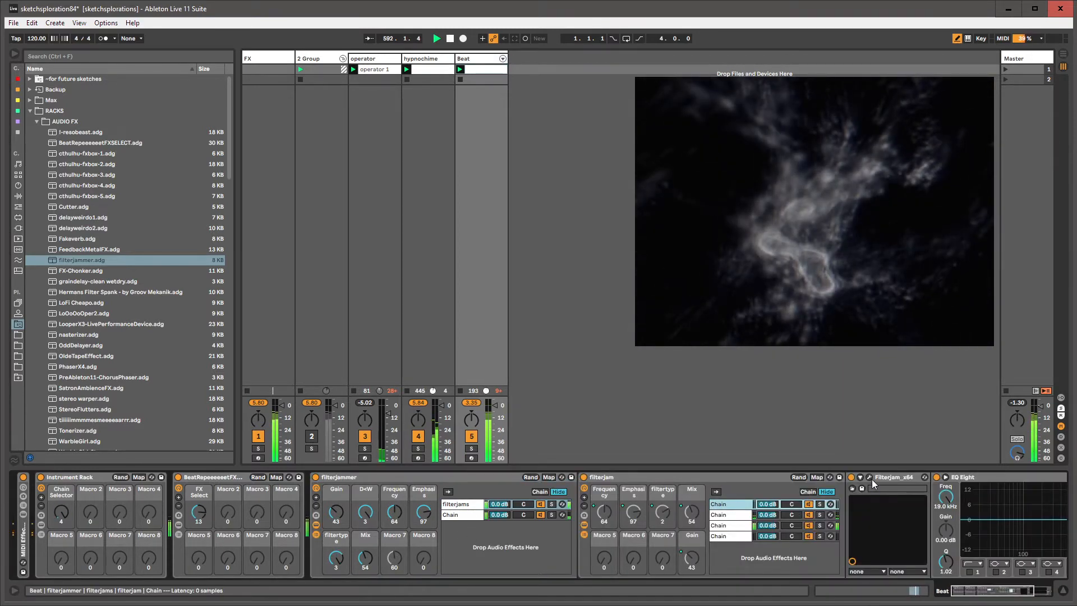
{"action": "left_click", "coordinate": [869, 478]}
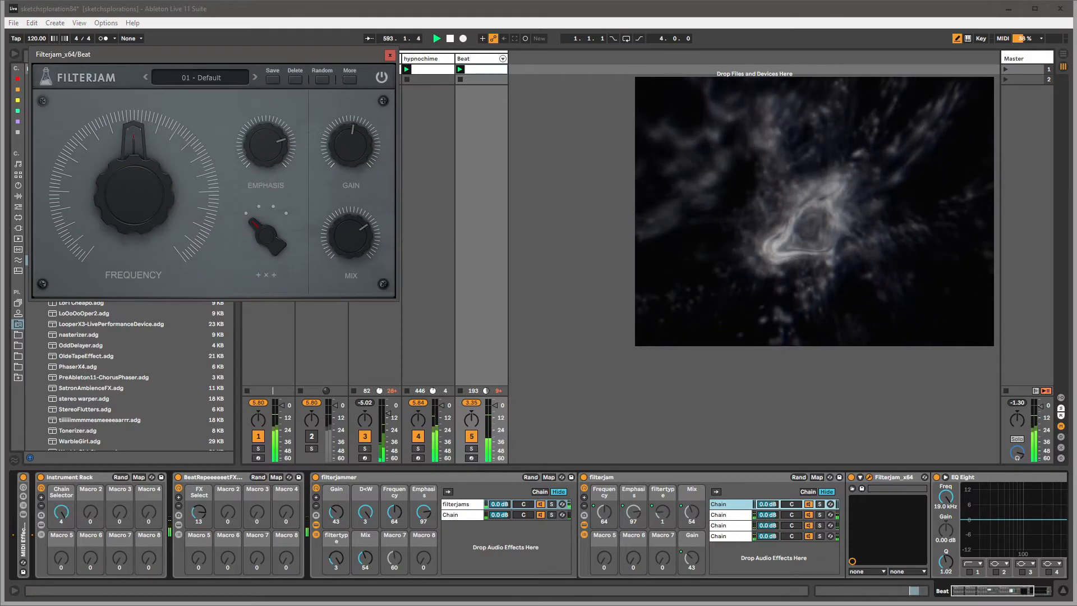
Close the Filterjam plug-in window and hide the filterjammer rack's nested chains on the Beat track.
{"action": "left_click_drag", "start_coordinate": [713, 145], "coordinate": [710, 161]}
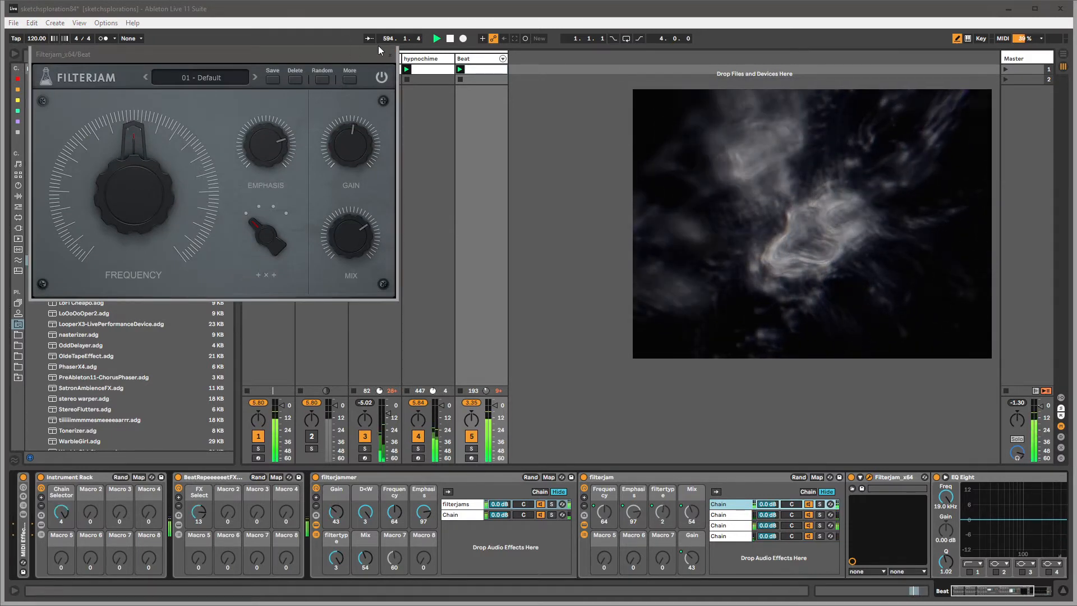
{"action": "left_click", "coordinate": [390, 55]}
{"action": "left_click", "coordinate": [476, 59]}
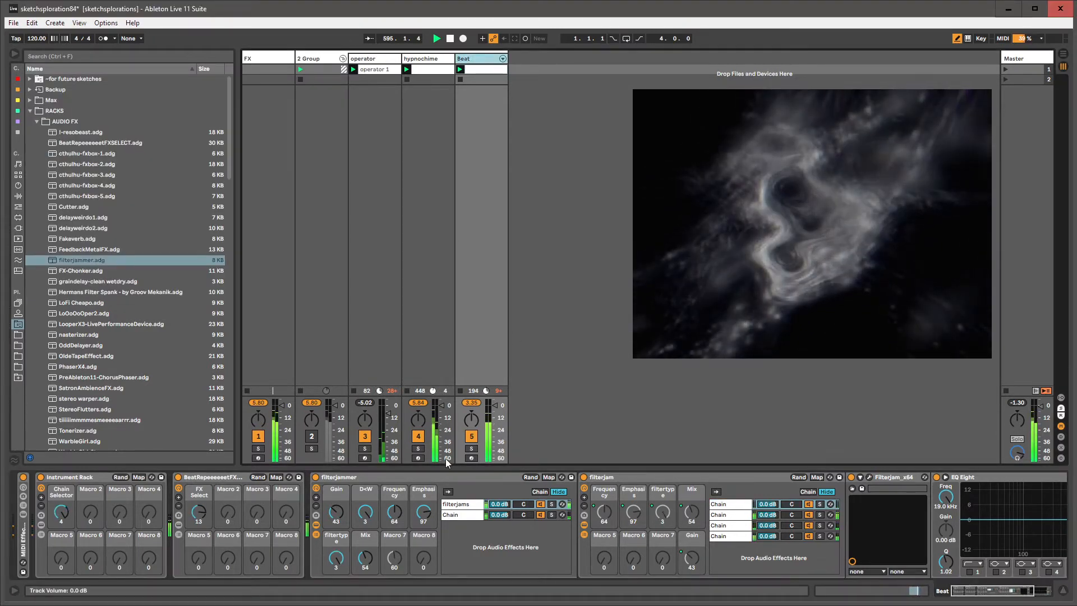
{"action": "left_click", "coordinate": [316, 533]}
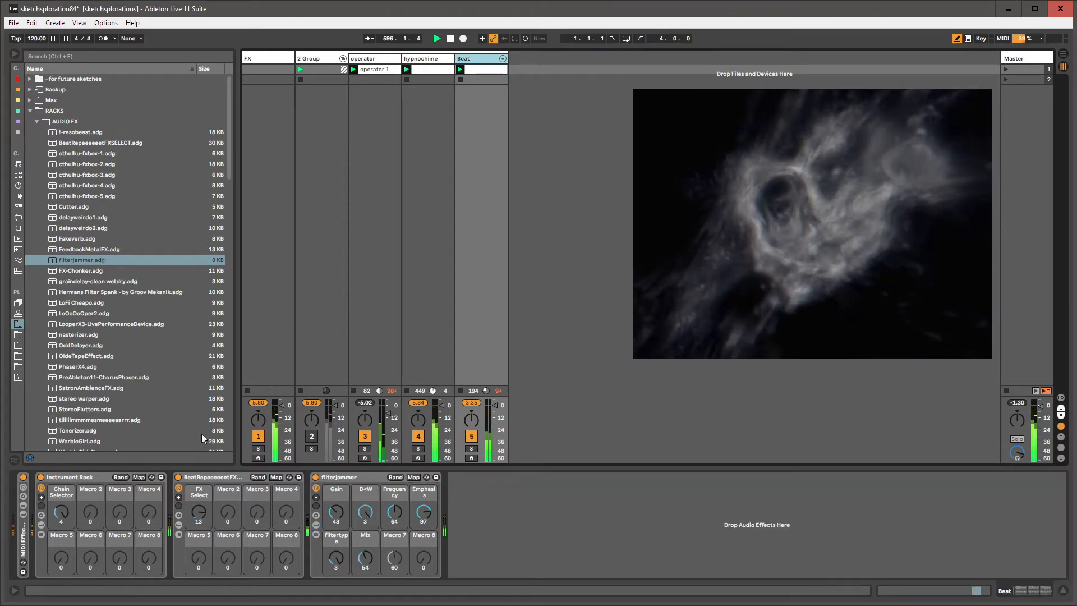
Add a Drum Buss after the filterjammer rack with Transients 0.24 and Drive 43 %.
{"action": "left_click", "coordinate": [16, 133]}
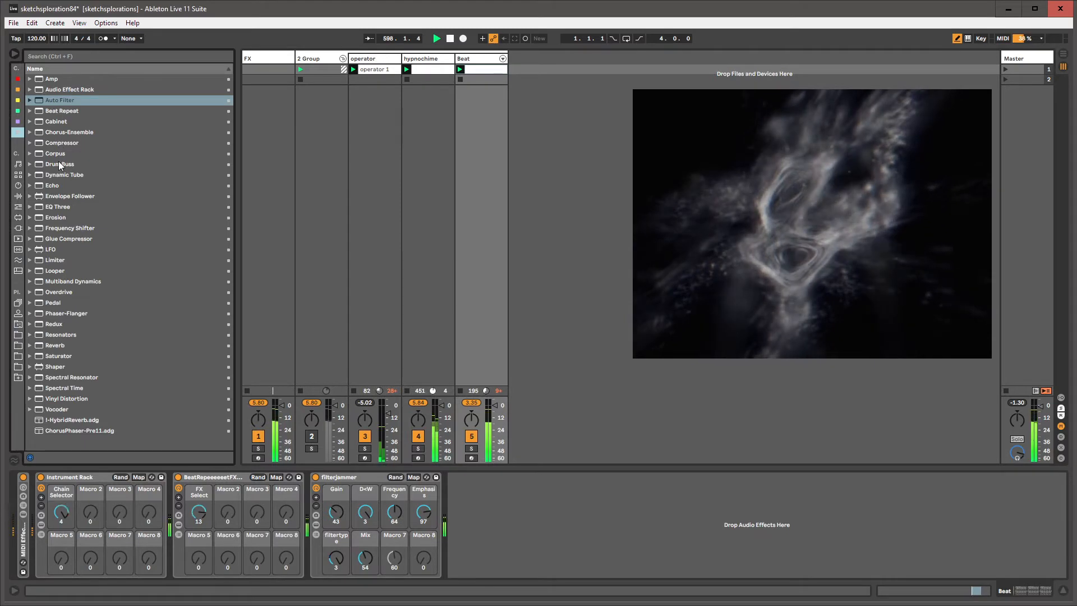
{"action": "left_click_drag", "start_coordinate": [59, 163], "coordinate": [497, 484]}
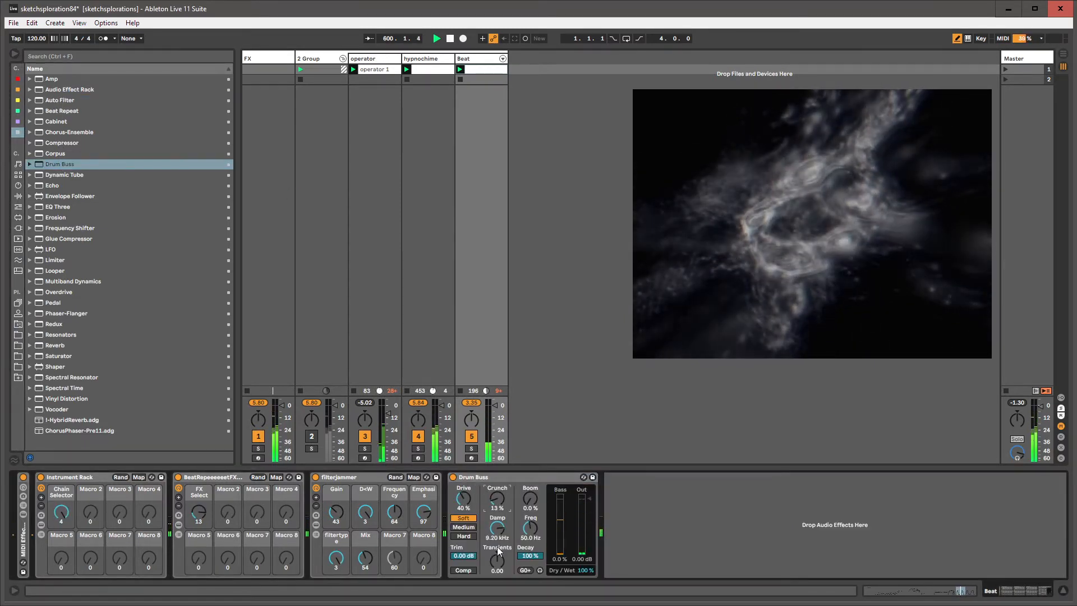
{"action": "left_click_drag", "start_coordinate": [498, 558], "coordinate": [497, 541]}
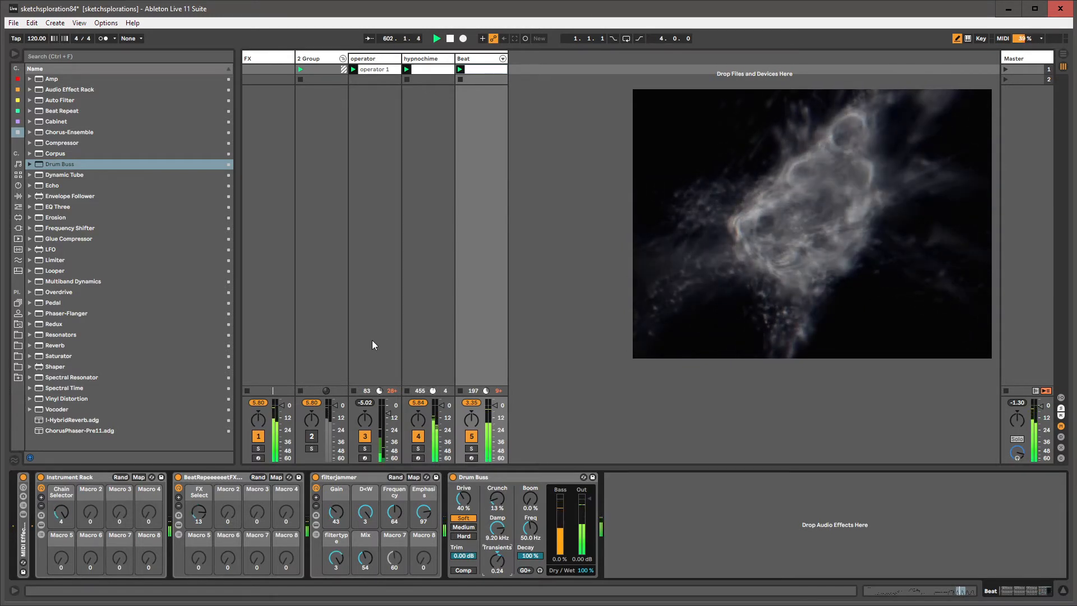
{"action": "left_click_drag", "start_coordinate": [463, 499], "coordinate": [463, 492]}
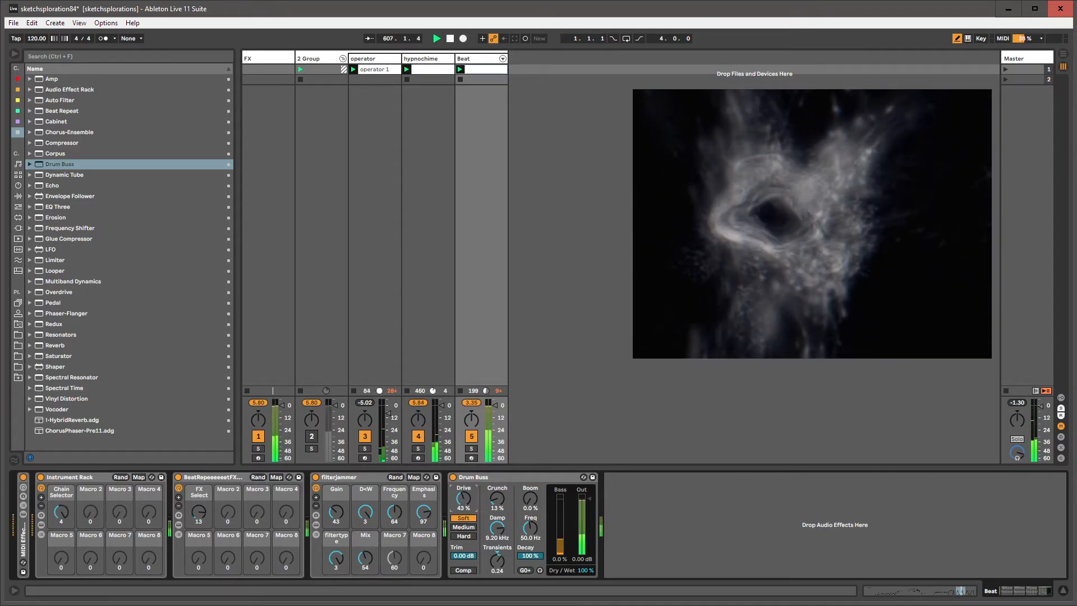
{"action": "left_click", "coordinate": [1041, 406]}
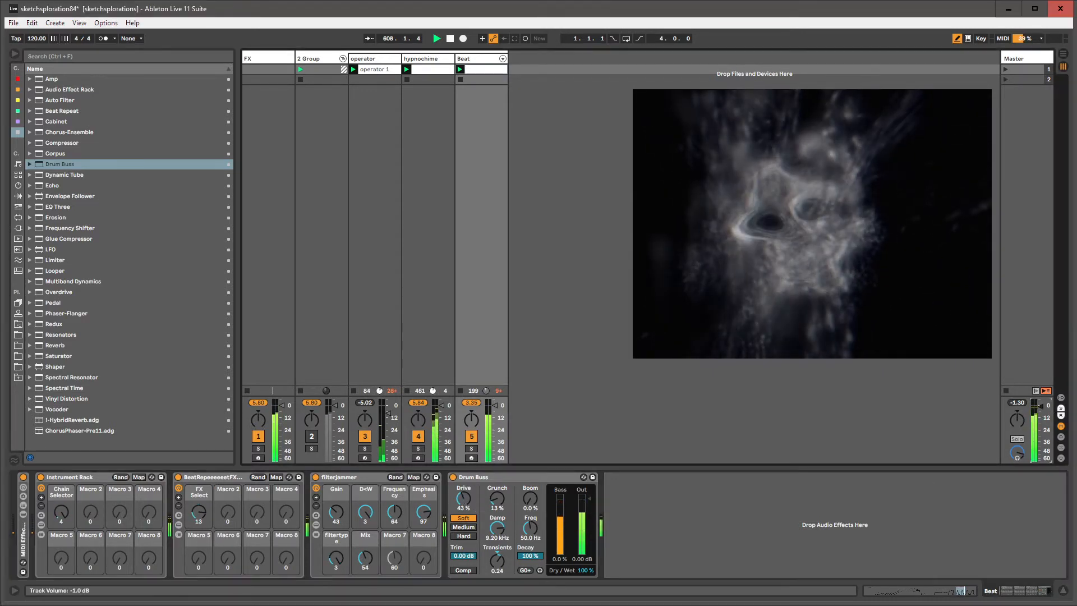
Set the Drum Buss to Boom 31 %, Freq 40.4 Hz and Crunch 25 %.
{"action": "left_click", "coordinate": [520, 477]}
{"action": "mouse_move", "coordinate": [530, 499]}
{"action": "left_mouse_down"}
{"action": "mouse_move", "coordinate": [530, 478]}
{"action": "mouse_move", "coordinate": [531, 499]}
{"action": "left_mouse_up"}
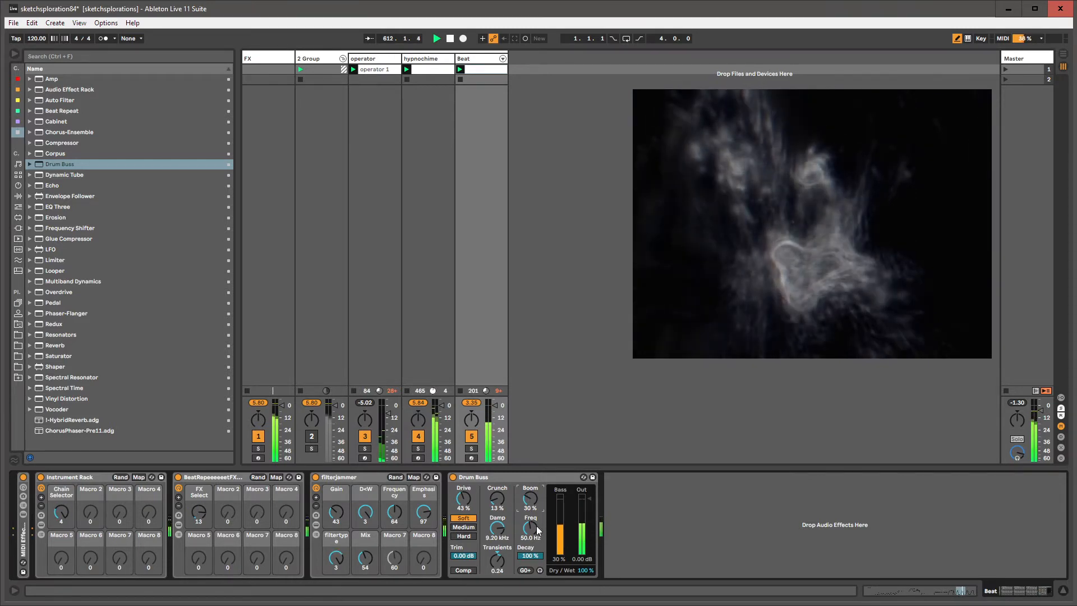
{"action": "left_click_drag", "start_coordinate": [530, 498], "coordinate": [497, 513]}
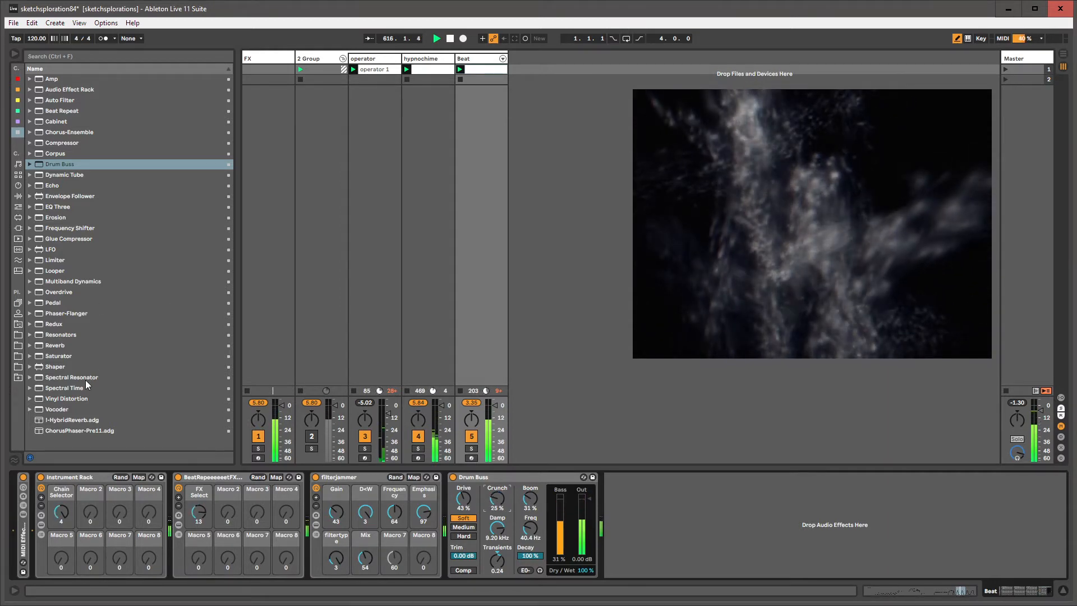
Copy the Fragulator from the hypnochime track to the Beat track, placing it between filterjammer and Drum Buss.
{"action": "left_click", "coordinate": [421, 58]}
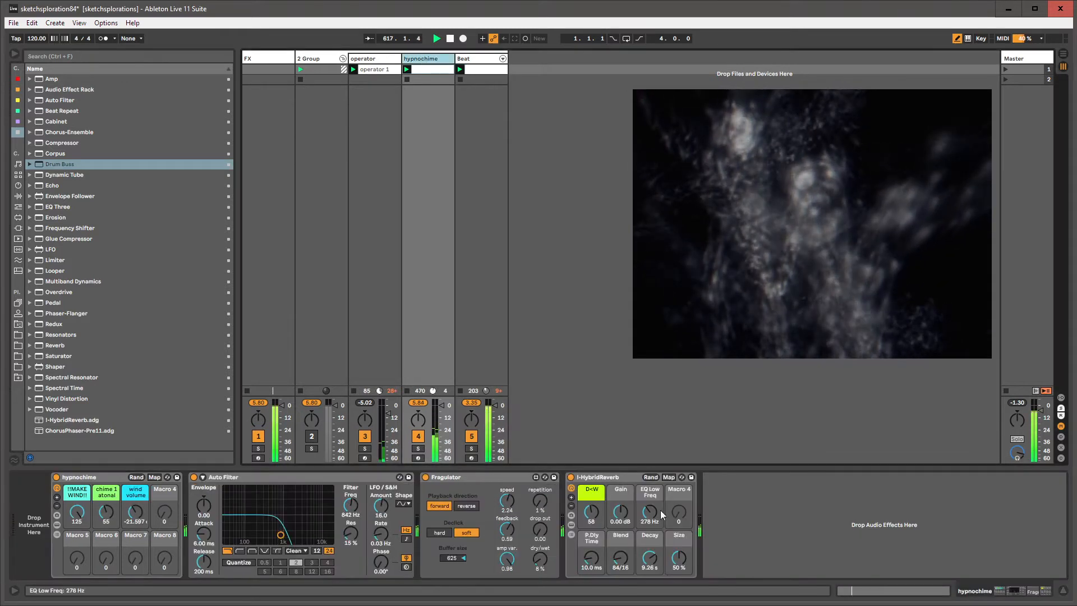
{"action": "left_click", "coordinate": [500, 475]}
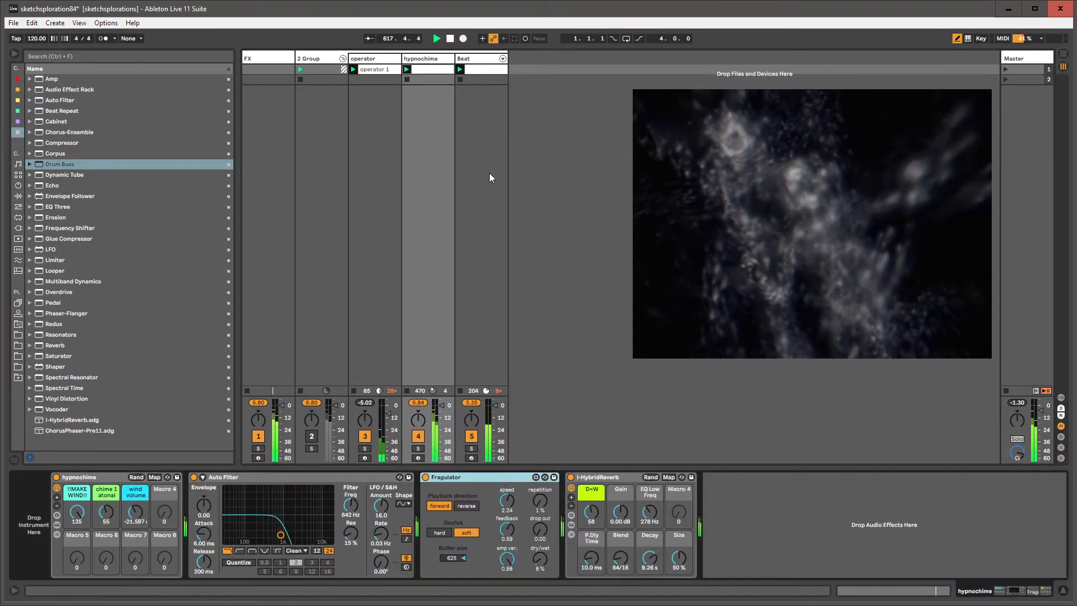
{"action": "left_click", "coordinate": [485, 68]}
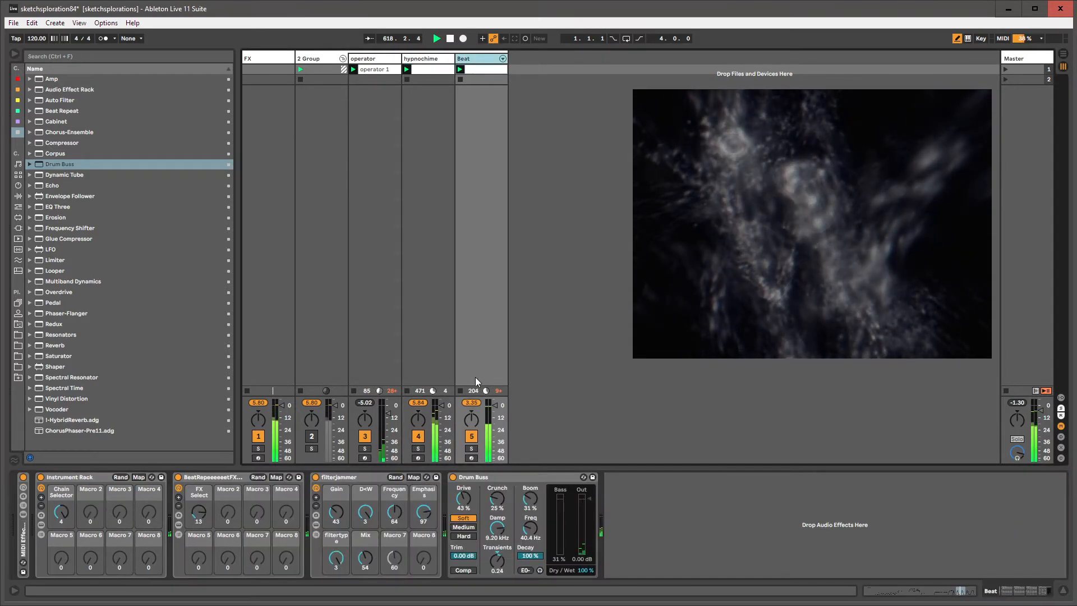
{"action": "left_click", "coordinate": [494, 477]}
{"action": "key", "text": "ctrl+v"}
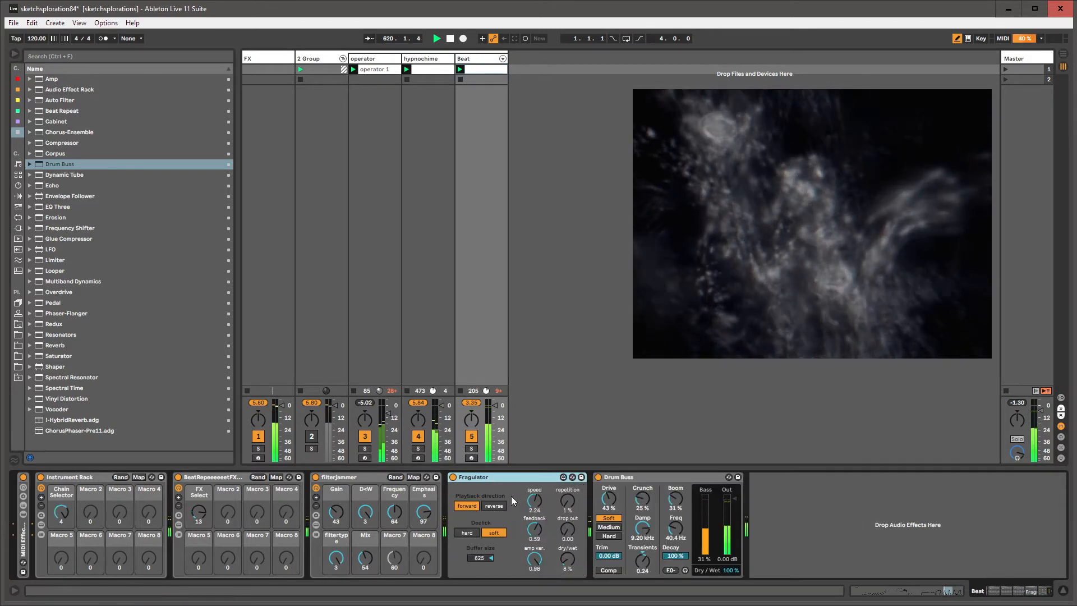
Set the Beat track's Fragulator to dry/wet 46 %, speed 4.00, feedback 0.99, amp var. 0.13, repetition 0 % and drop out 0.12.
{"action": "left_click_drag", "start_coordinate": [566, 559], "coordinate": [534, 512]}
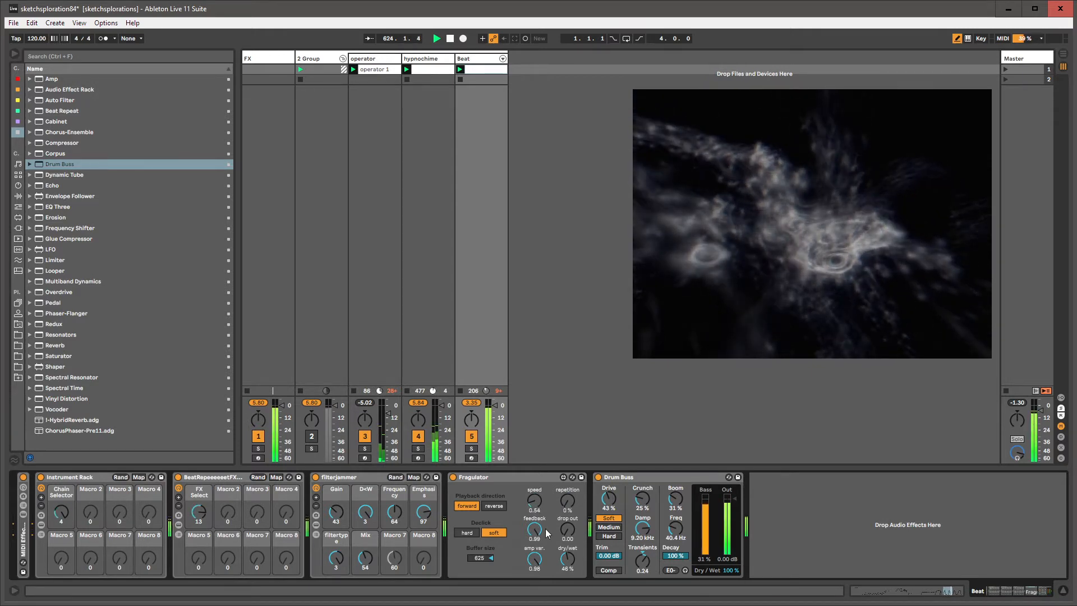
{"action": "left_click_drag", "start_coordinate": [535, 559], "coordinate": [535, 555]}
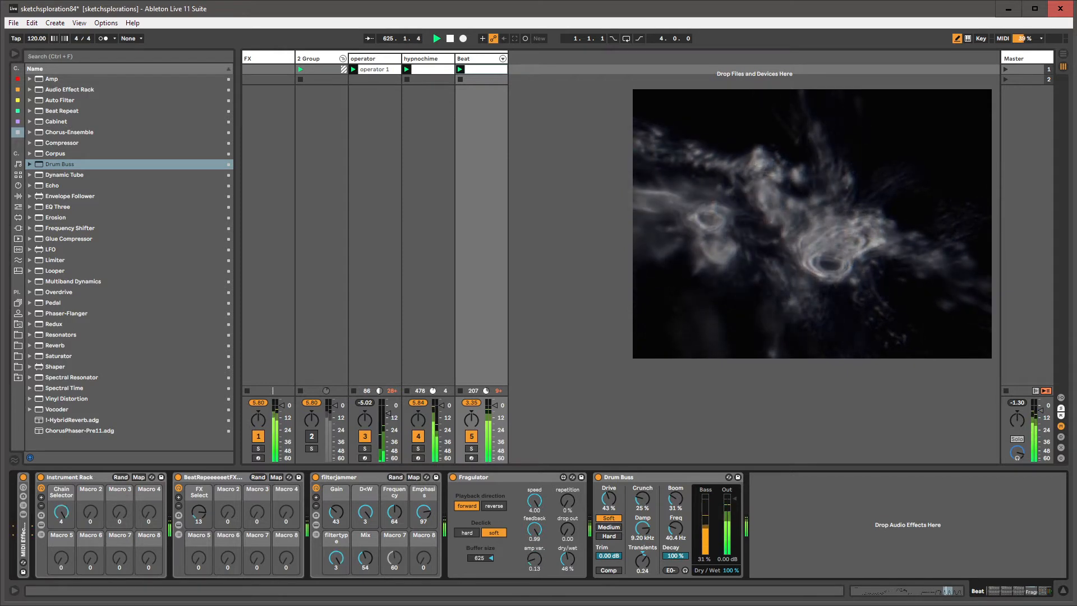
{"action": "left_click_drag", "start_coordinate": [568, 501], "coordinate": [568, 512]}
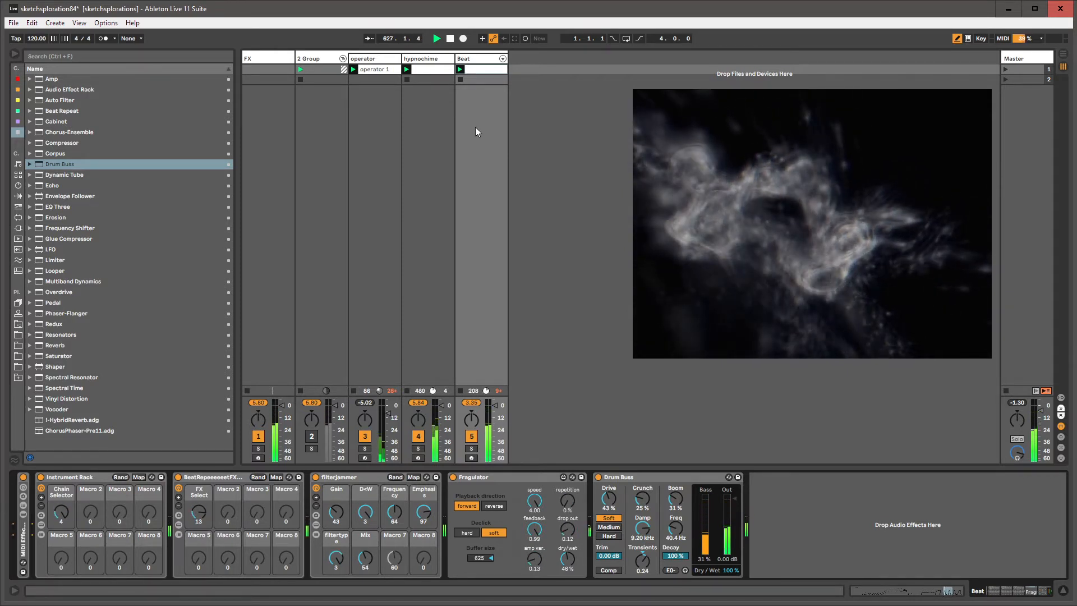
Crop the Beat clip to its loop from 25.3.1 to 27.4.2.
{"action": "left_click", "coordinate": [482, 69]}
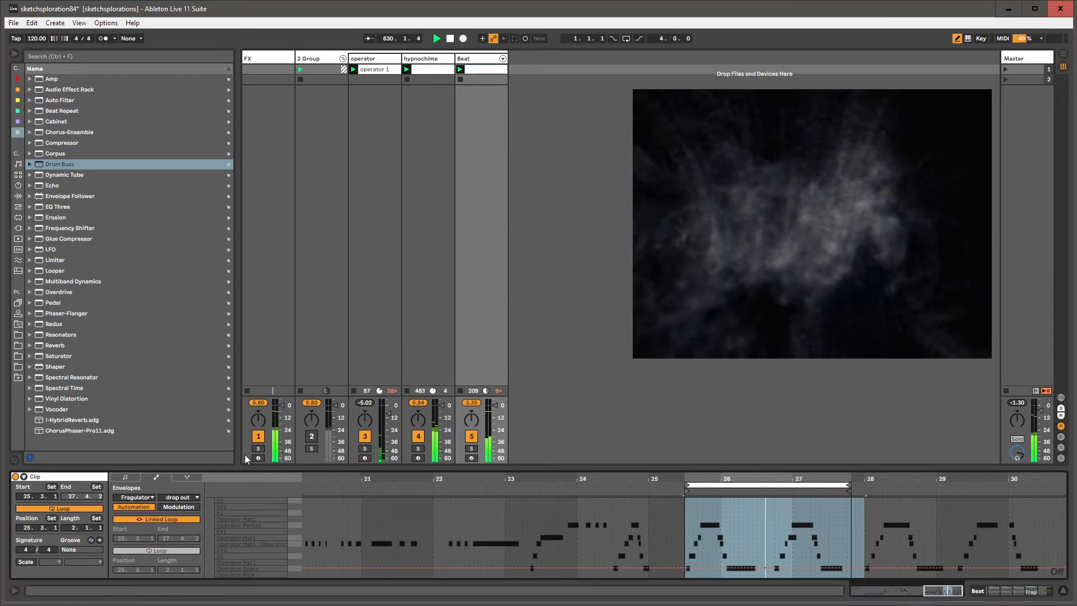
{"action": "left_click", "coordinate": [125, 478]}
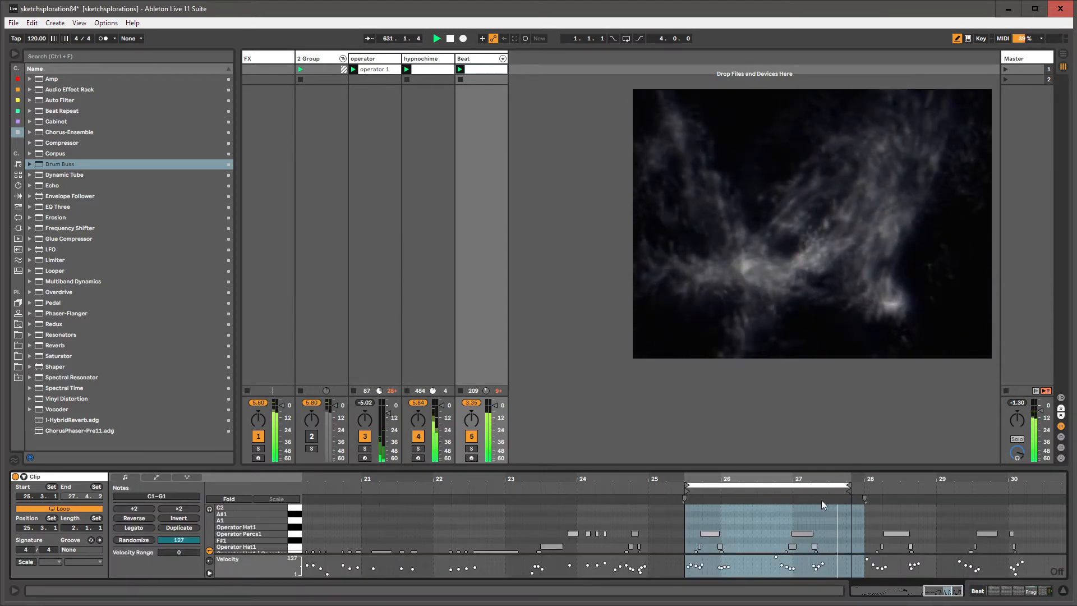
{"action": "left_click_drag", "start_coordinate": [795, 470], "coordinate": [795, 425]}
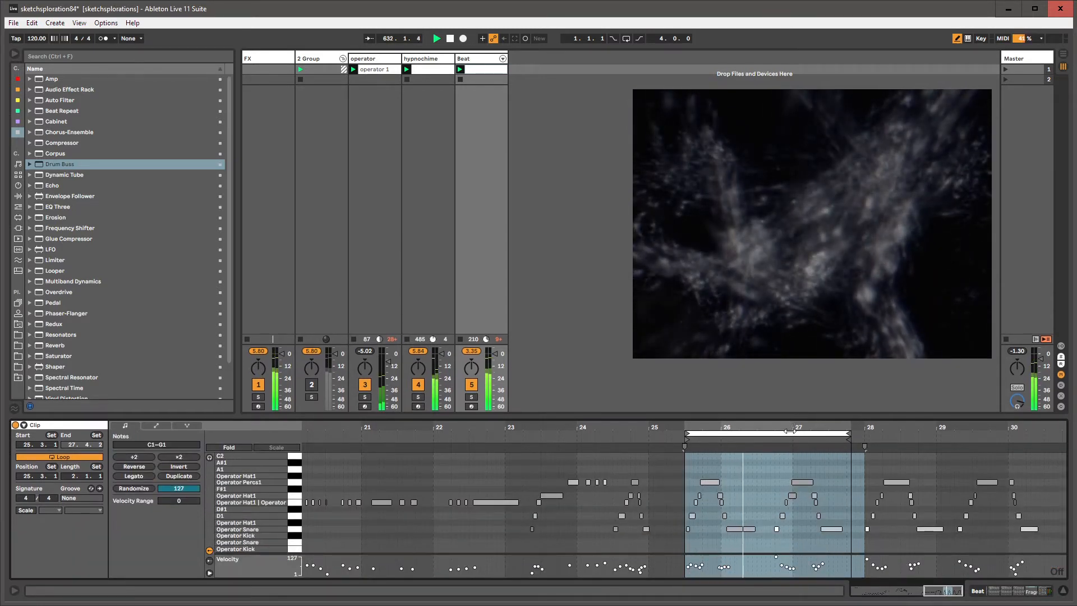
{"action": "left_click", "coordinate": [792, 433]}
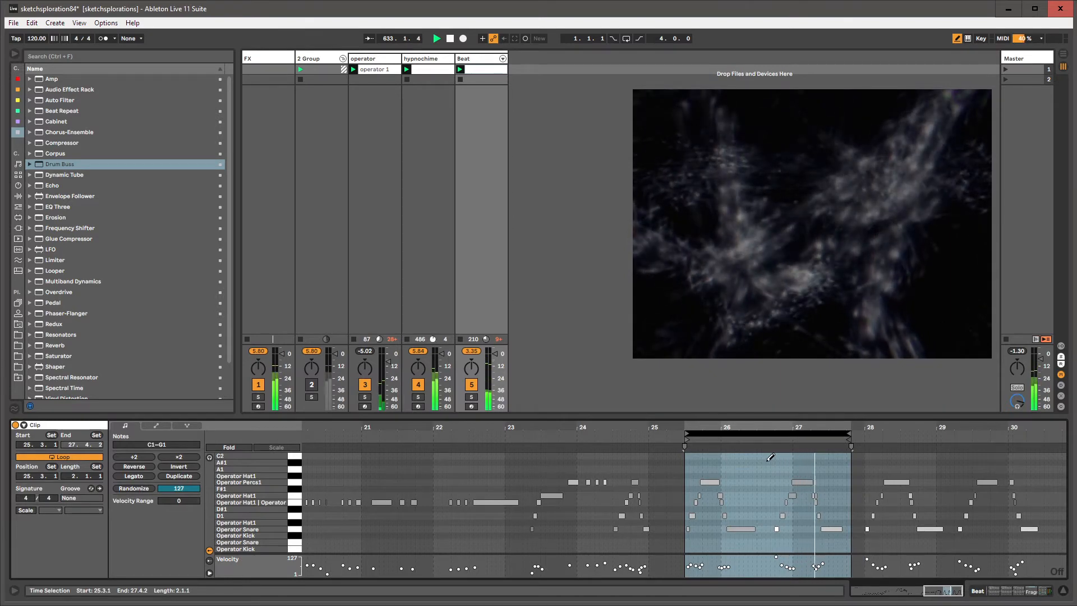
{"action": "key", "text": "b"}
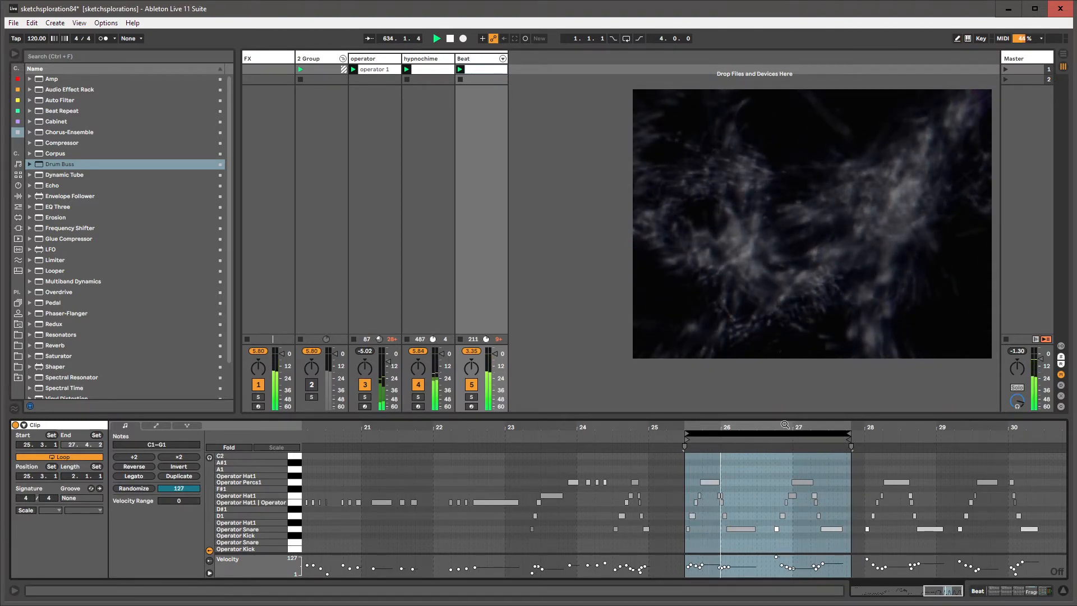
{"action": "key", "text": "z"}
{"action": "right_click", "coordinate": [743, 479]}
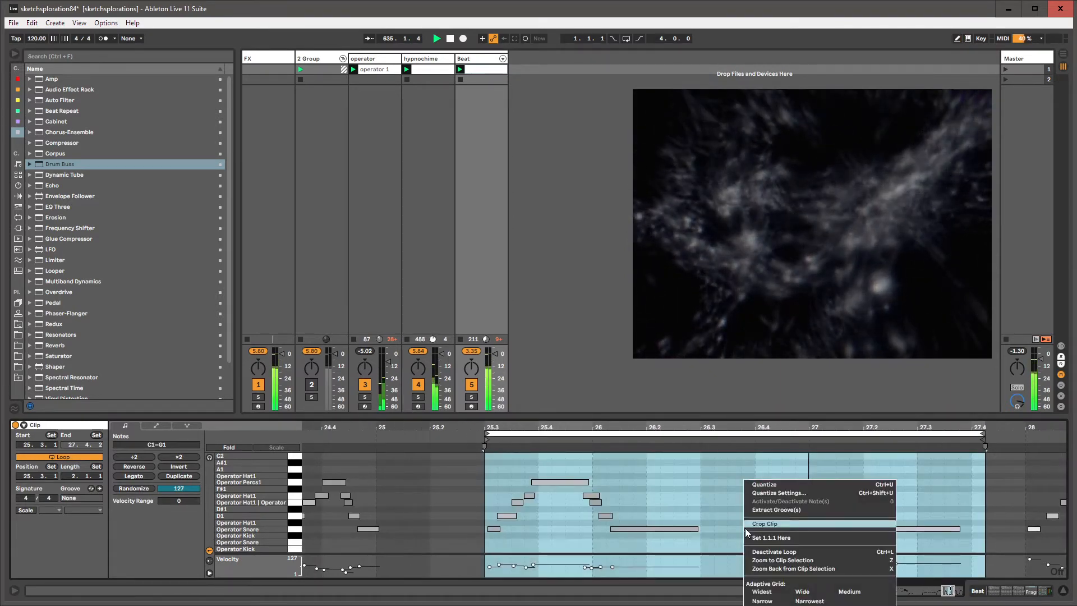
{"action": "left_click", "coordinate": [764, 524]}
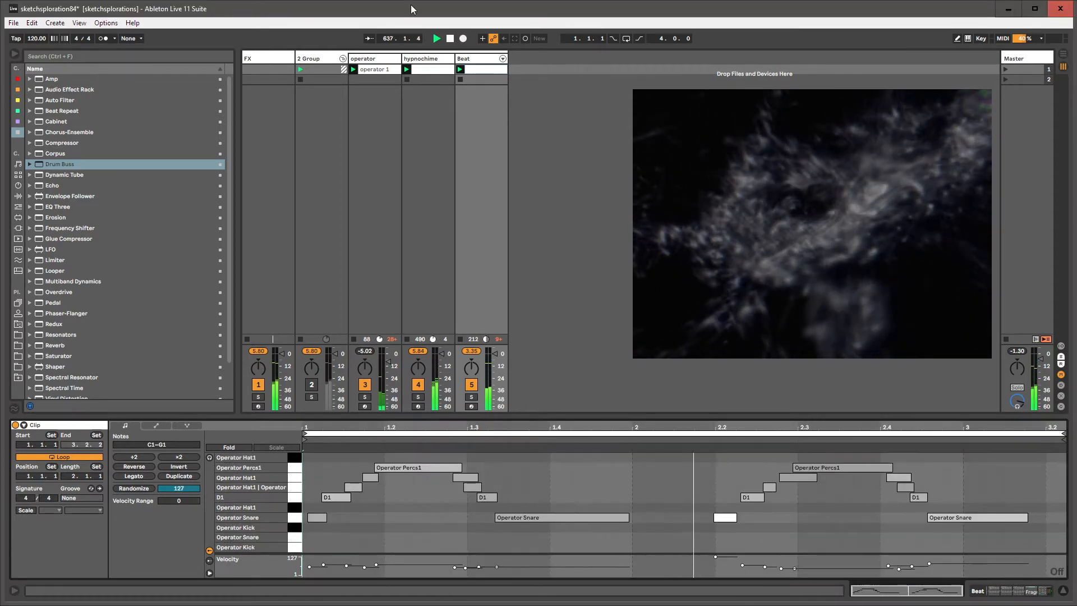
Set the repetition of the Beat track's Fragulator to 88 %.
{"action": "left_click", "coordinate": [477, 59]}
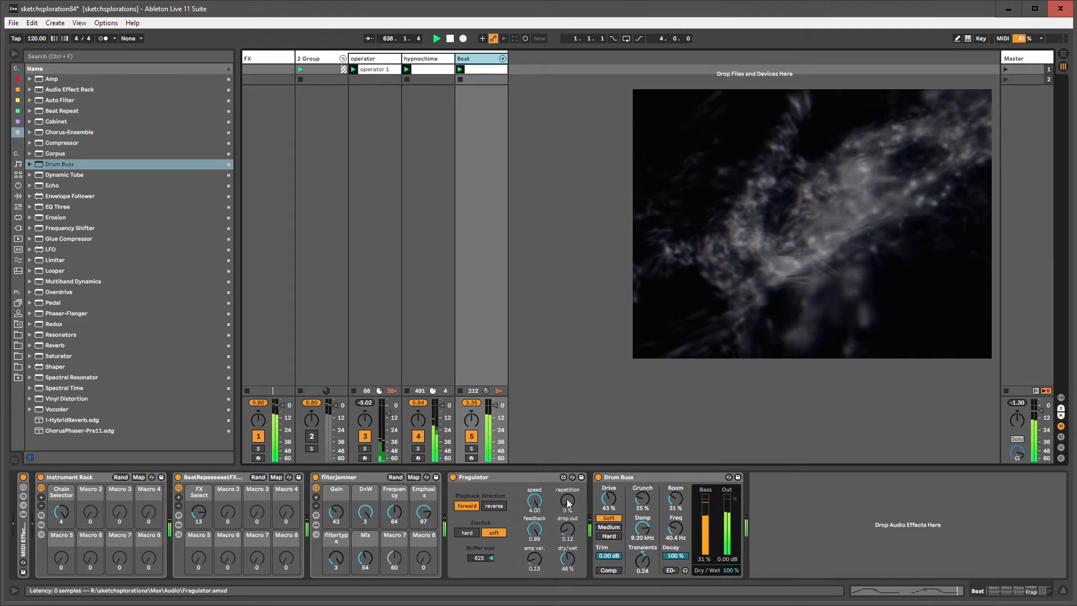
{"action": "left_click_drag", "start_coordinate": [568, 503], "coordinate": [568, 460]}
{"action": "key", "text": "shift+Tab"}
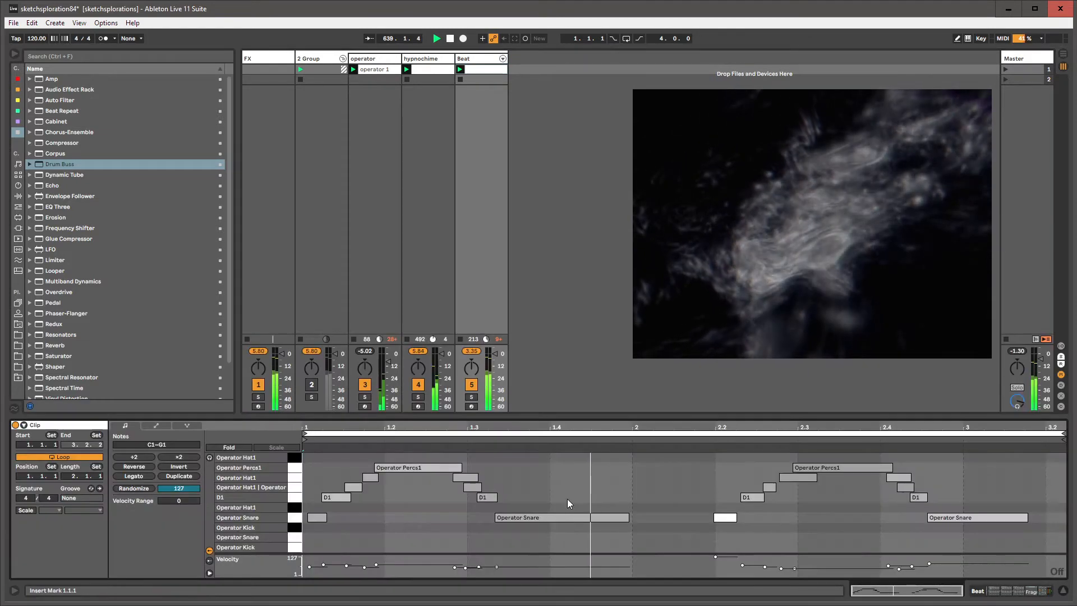
Unlink the Fragulator repetition envelope from the Beat clip's loop and extend the envelope loop length to 6 bars.
{"action": "left_click_drag", "start_coordinate": [181, 417], "coordinate": [166, 468]}
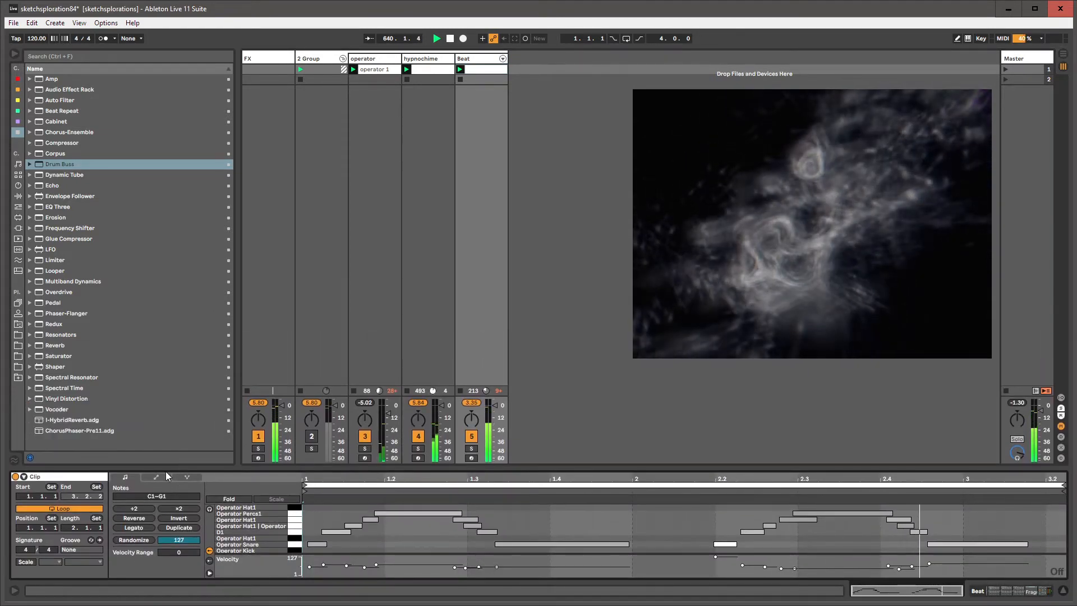
{"action": "left_click", "coordinate": [159, 477]}
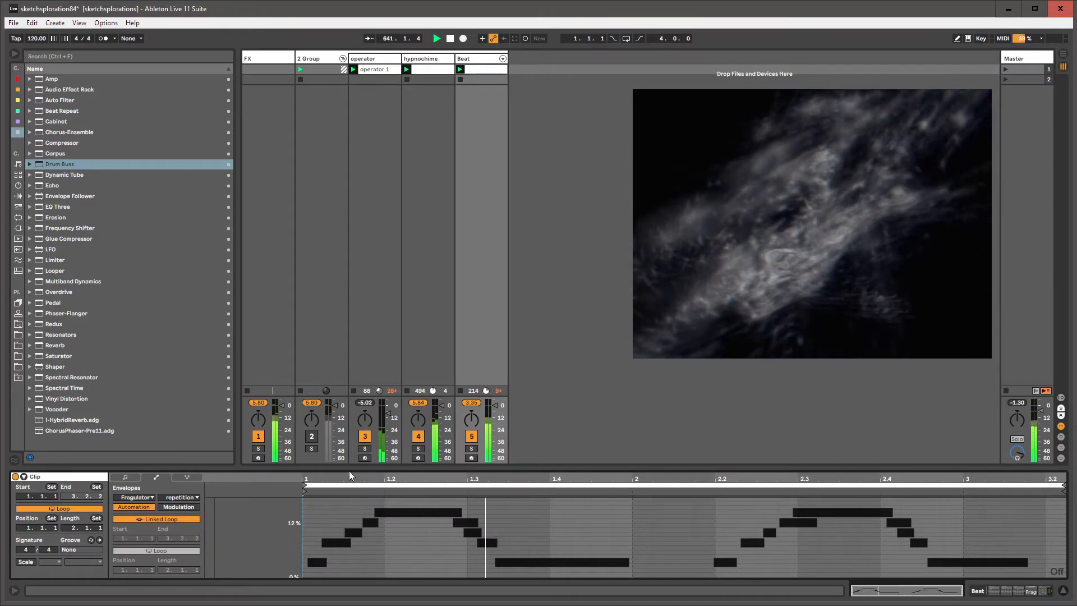
{"action": "left_click", "coordinate": [159, 519]}
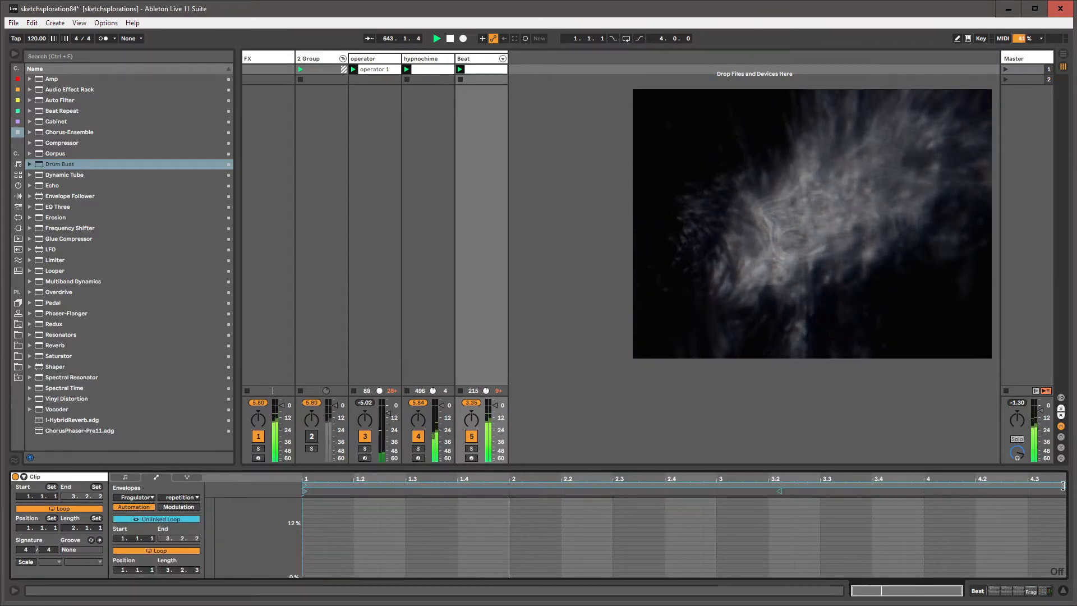
{"action": "left_click_drag", "start_coordinate": [1062, 486], "coordinate": [1062, 486]}
{"action": "key", "text": "shift+Tab"}
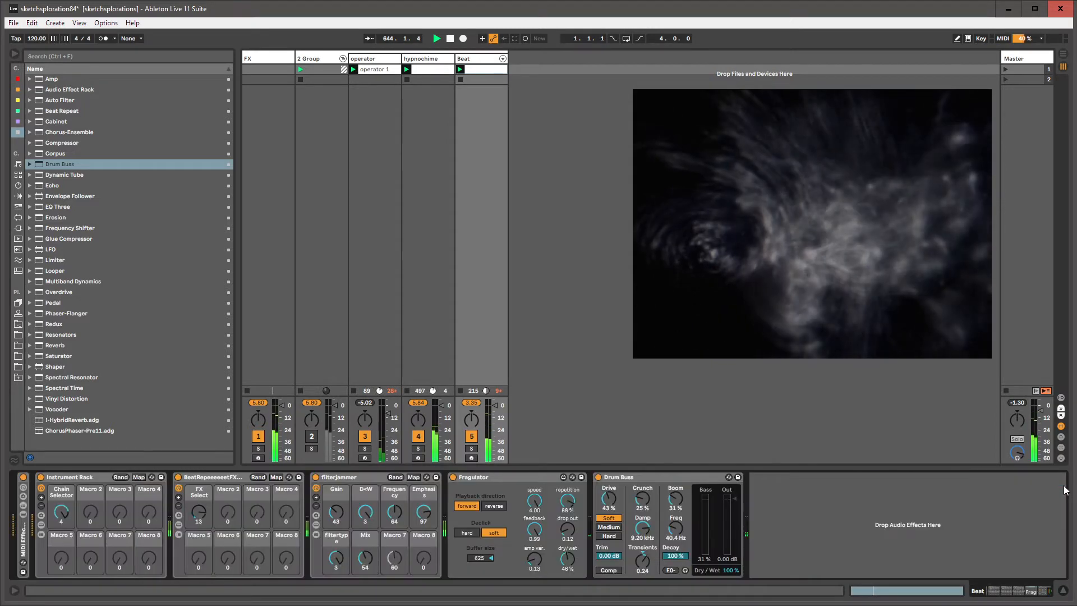
{"action": "key", "text": "shift+Tab"}
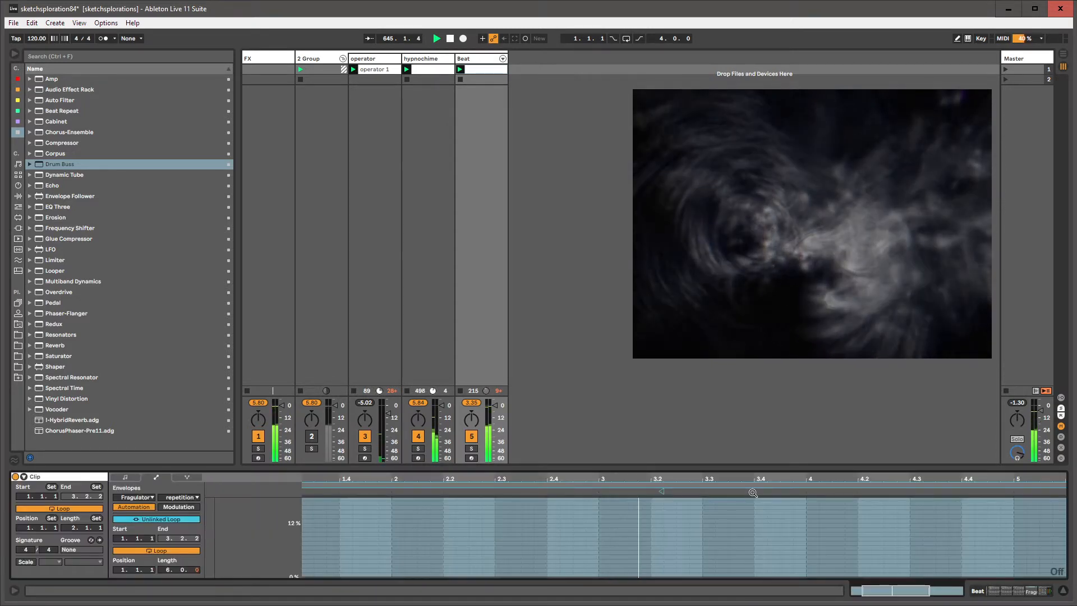
Record varying repetition and speed moves of the Fragulator as automation in the Beat clip.
{"action": "key", "text": "shift+Tab"}
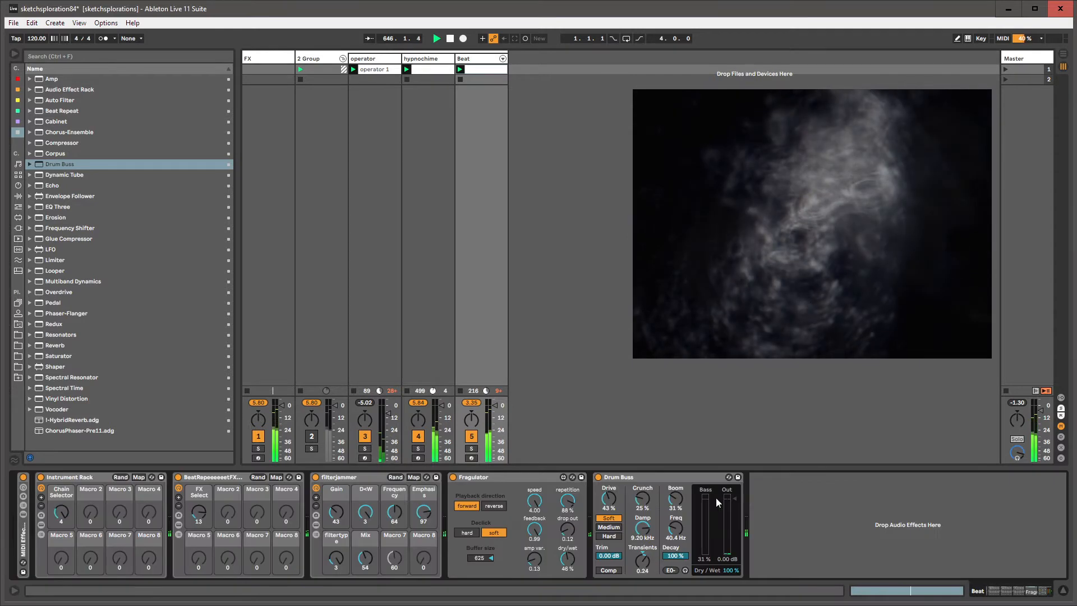
{"action": "key", "text": "ctrl+shift+F9"}
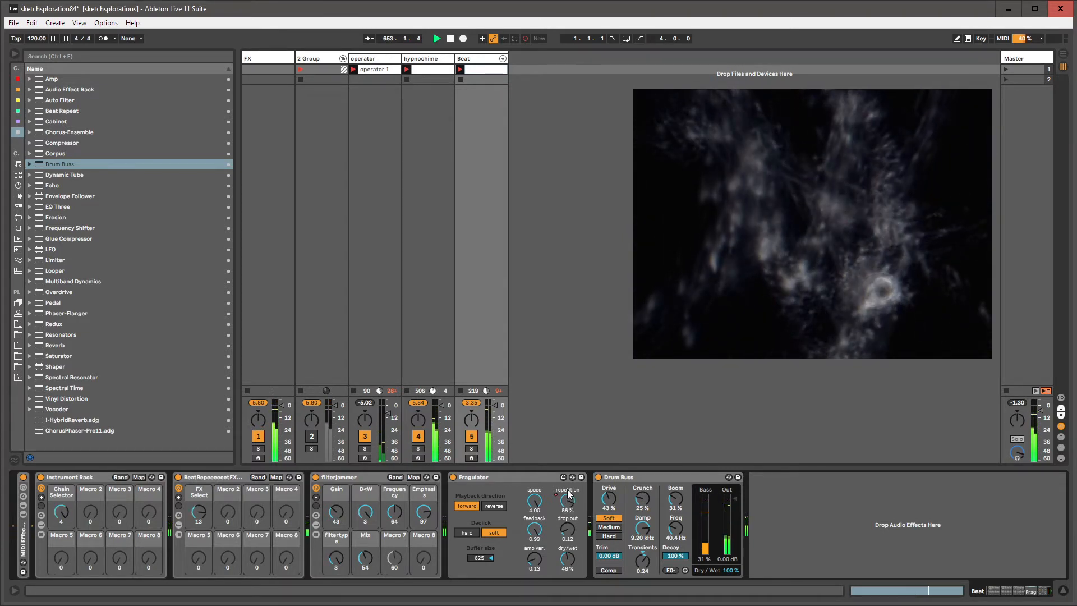
{"action": "key", "text": "shift+Tab"}
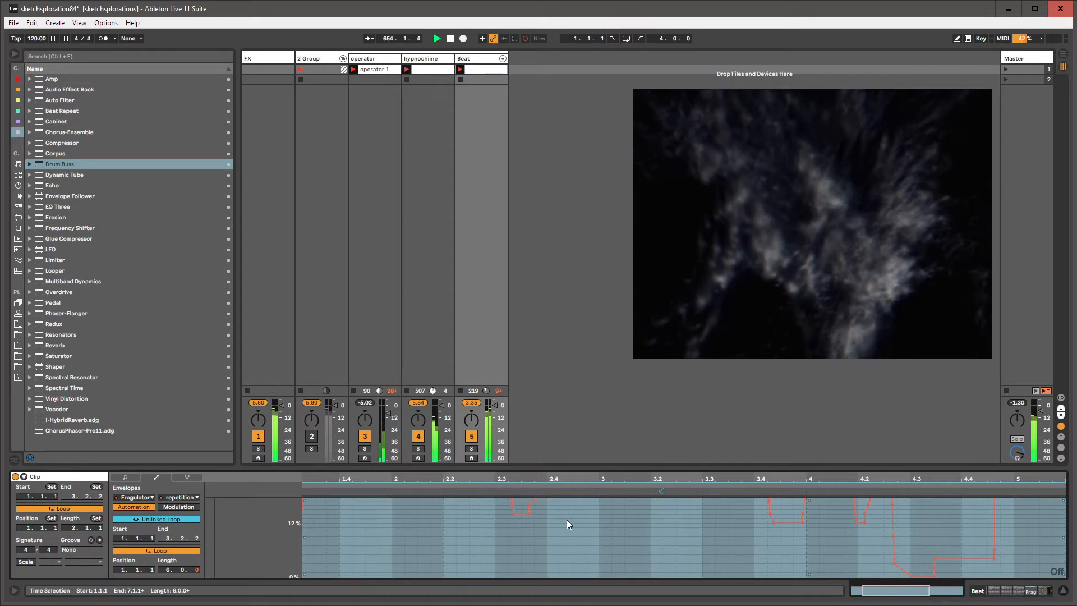
{"action": "key", "text": "shift+Tab"}
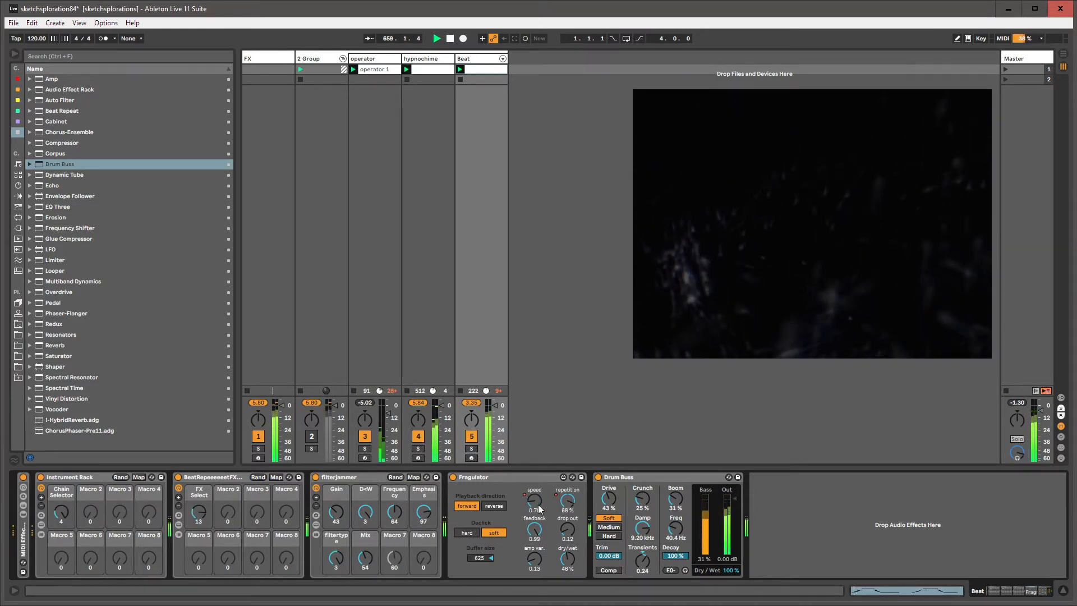
Unlink the Fragulator speed envelope from the Beat clip's loop and extend the envelope loop length to about 9 bars.
{"action": "key", "text": "shift+Tab"}
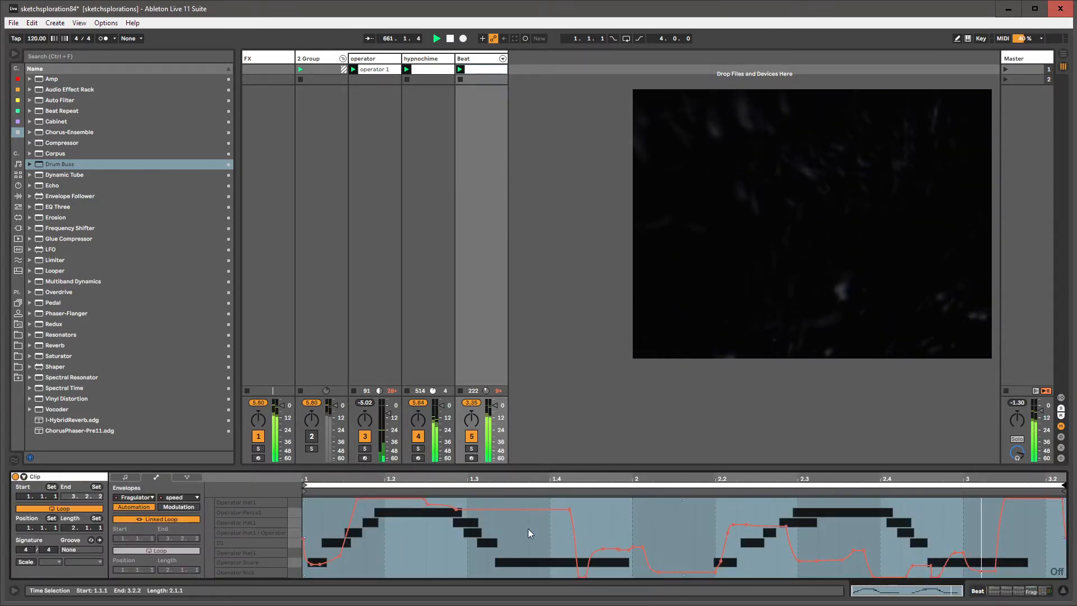
{"action": "left_click", "coordinate": [158, 519]}
{"action": "left_click_drag", "start_coordinate": [167, 570], "coordinate": [167, 555]}
{"action": "left_click_drag", "start_coordinate": [1063, 486], "coordinate": [1066, 487]}
{"action": "key", "text": "shift+Tab"}
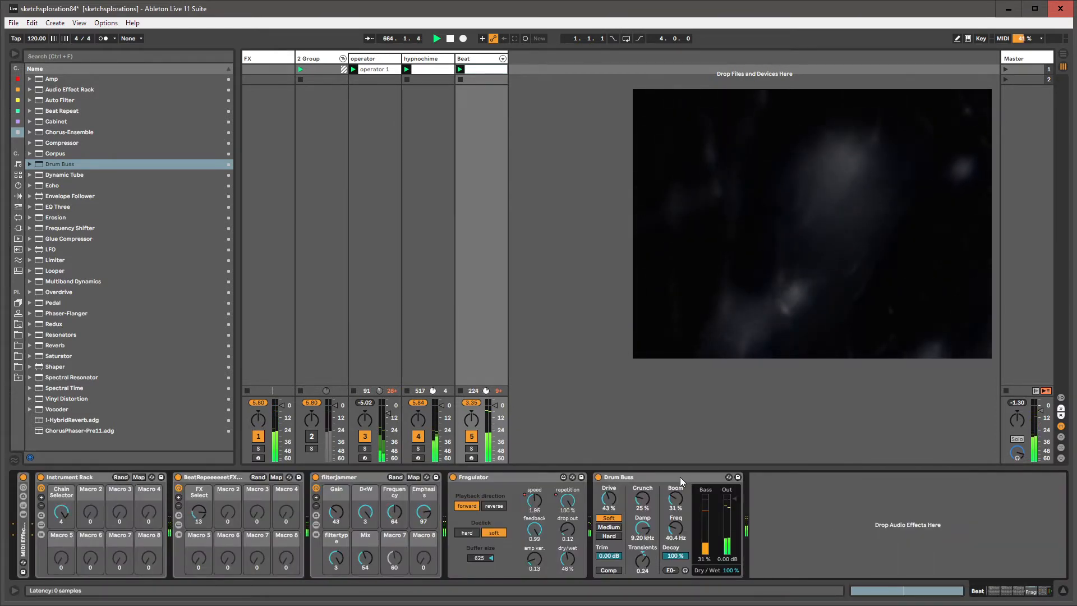
Record varying Fragulator speed moves as automation in the Beat clip and simplify the resulting envelope.
{"action": "key", "text": "ctrl+shift+F9"}
{"action": "left_click_drag", "start_coordinate": [569, 500], "coordinate": [569, 509]}
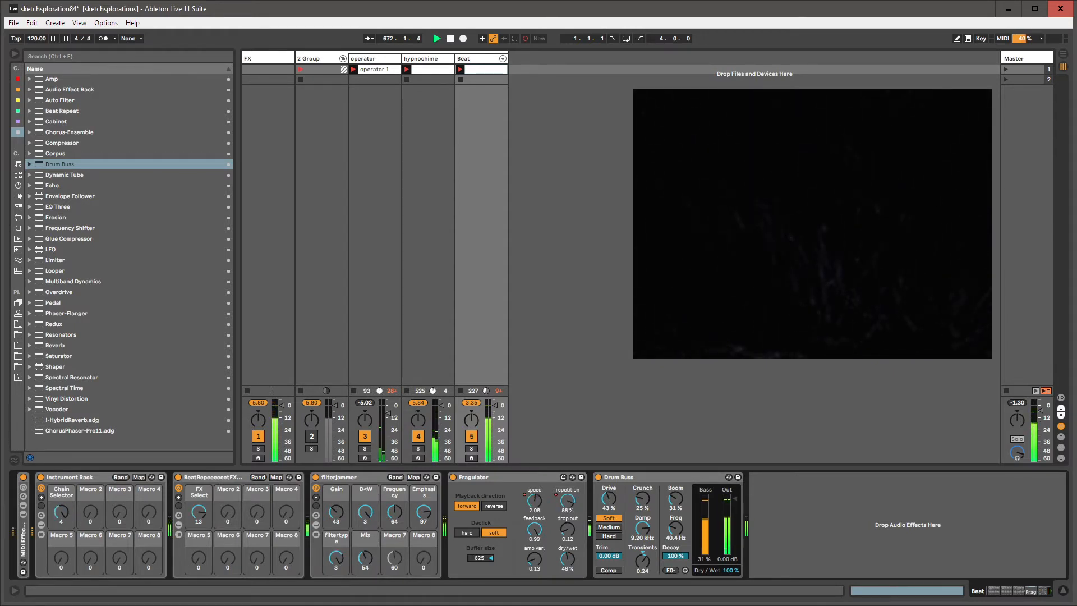
{"action": "key", "text": "shift+Tab"}
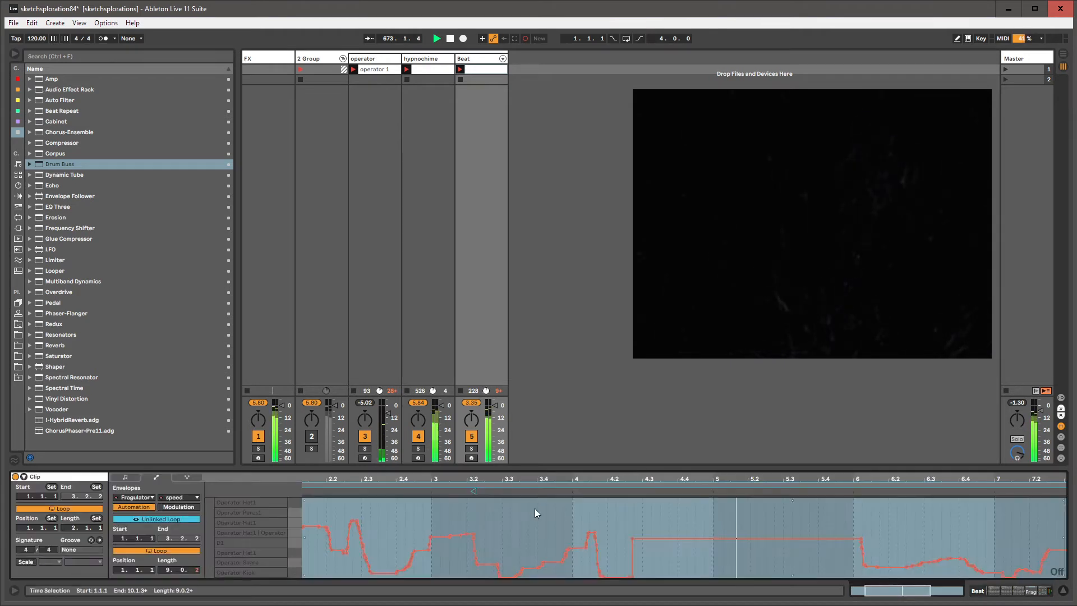
{"action": "right_click", "coordinate": [534, 514]}
Draw lower speed steps into the flat part of the Fragulator speed envelope between bars 4 and 6.
{"action": "key", "text": "b"}
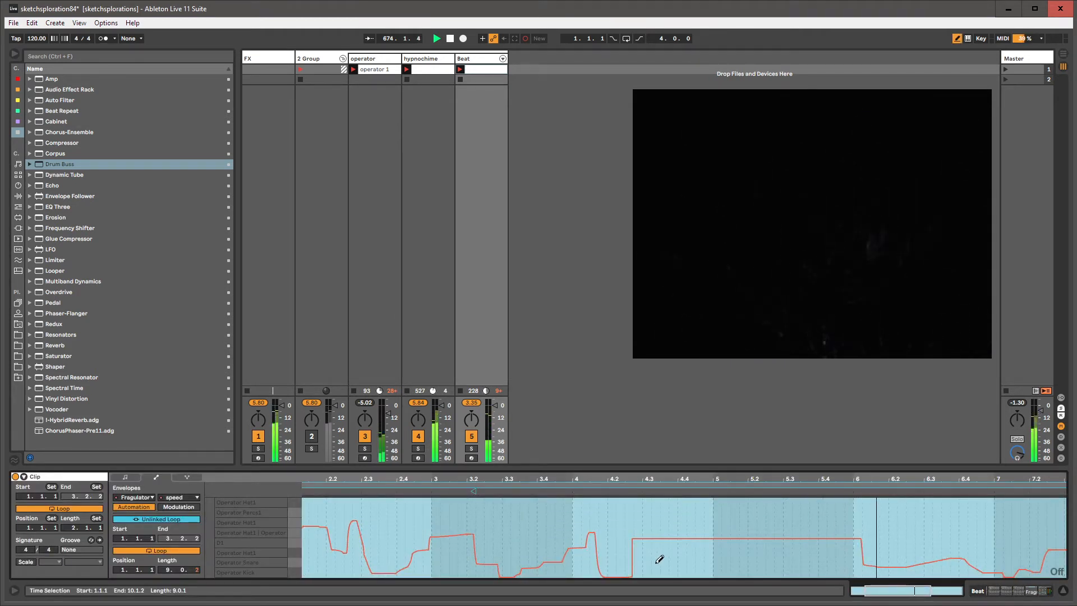
{"action": "mouse_move", "coordinate": [661, 560]}
{"action": "left_mouse_down"}
{"action": "mouse_move", "coordinate": [836, 548]}
{"action": "mouse_move", "coordinate": [781, 556]}
{"action": "left_mouse_up"}
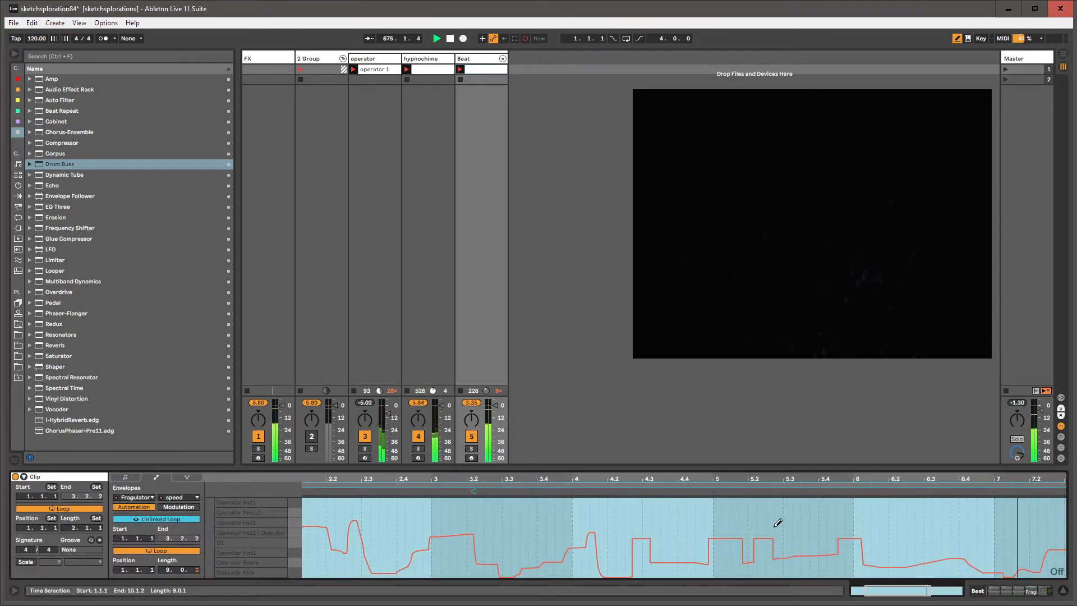
{"action": "key", "text": "b"}
{"action": "key", "text": "shift+Tab"}
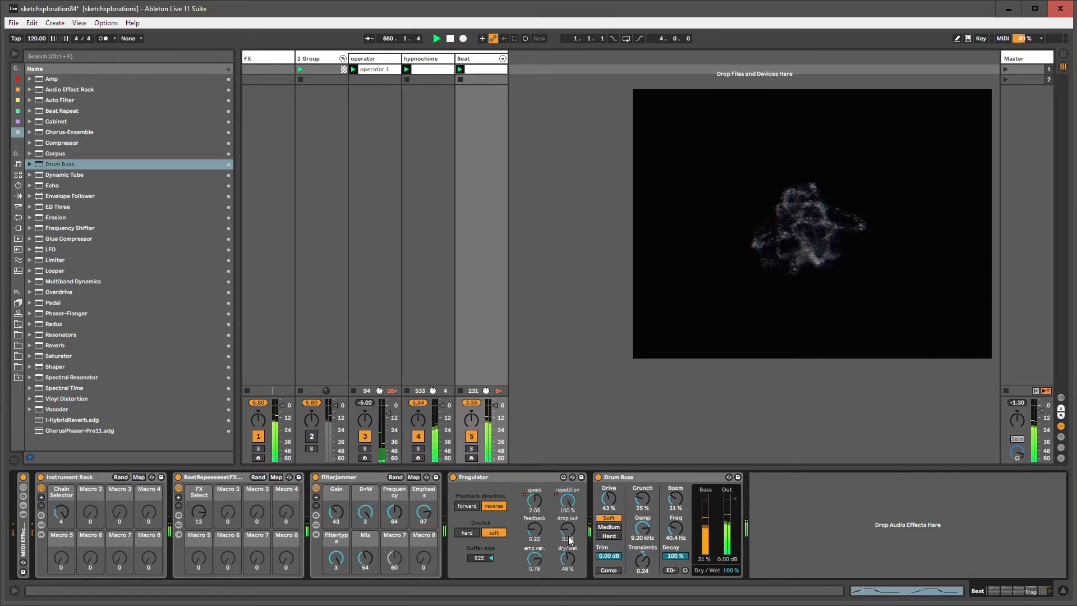
Set the Fragulator's dry/wet to 18 %, feedback to 0.22, drop out to 0.38 and buffer size to 10071.
{"action": "left_click_drag", "start_coordinate": [568, 559], "coordinate": [568, 568]}
{"action": "left_click_drag", "start_coordinate": [531, 532], "coordinate": [531, 488]}
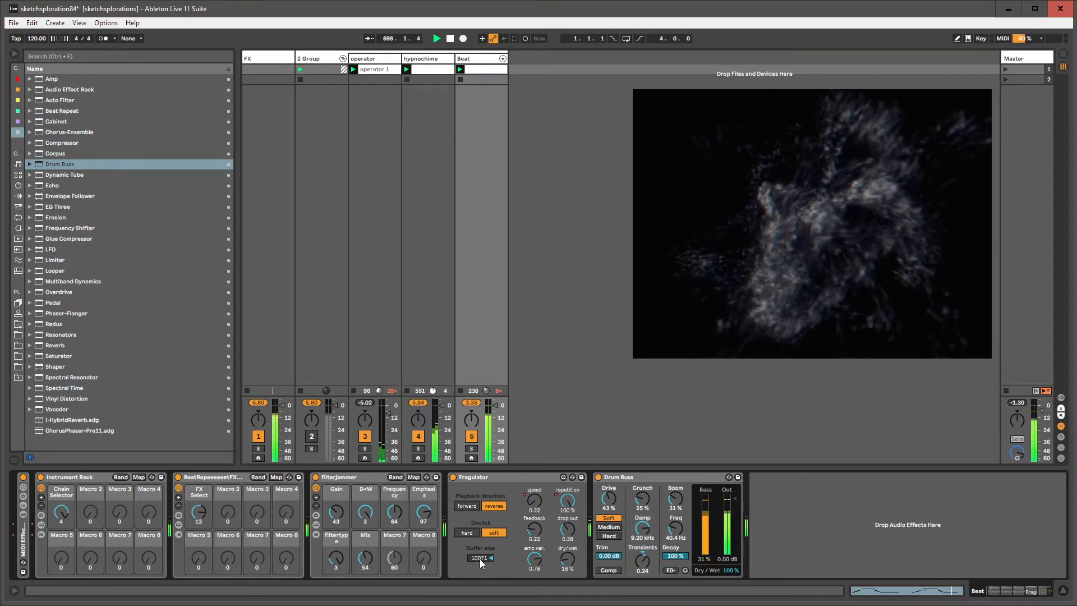
{"action": "left_click", "coordinate": [166, 570]}
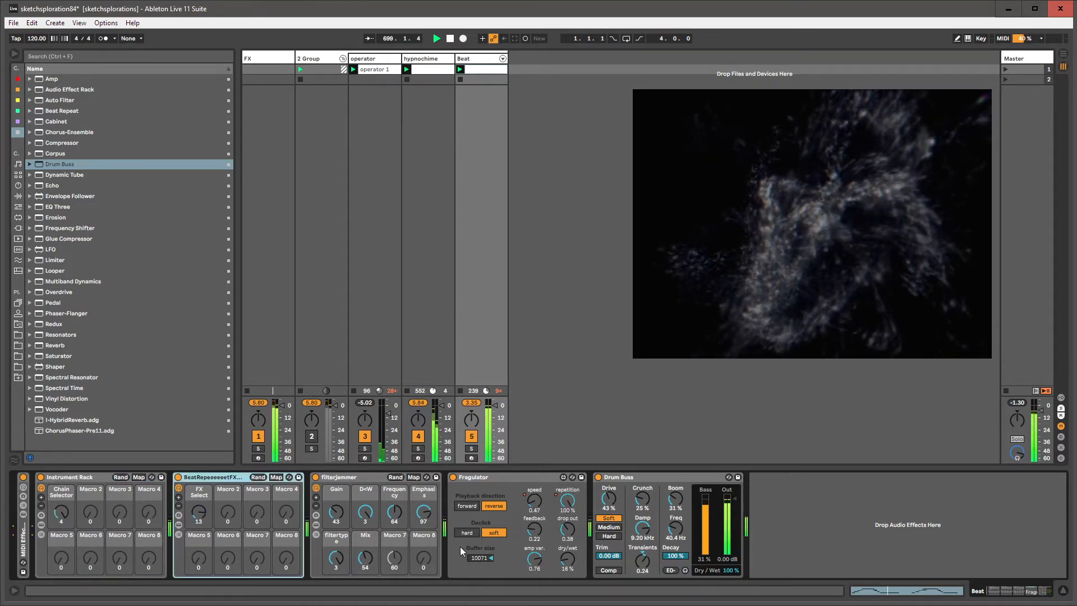
Unlink the Fragulator buffer envelope from the Beat clip's loop and extend the envelope loop length to about 9.5 bars.
{"action": "left_click", "coordinate": [473, 554]}
{"action": "key", "text": "shift+Tab"}
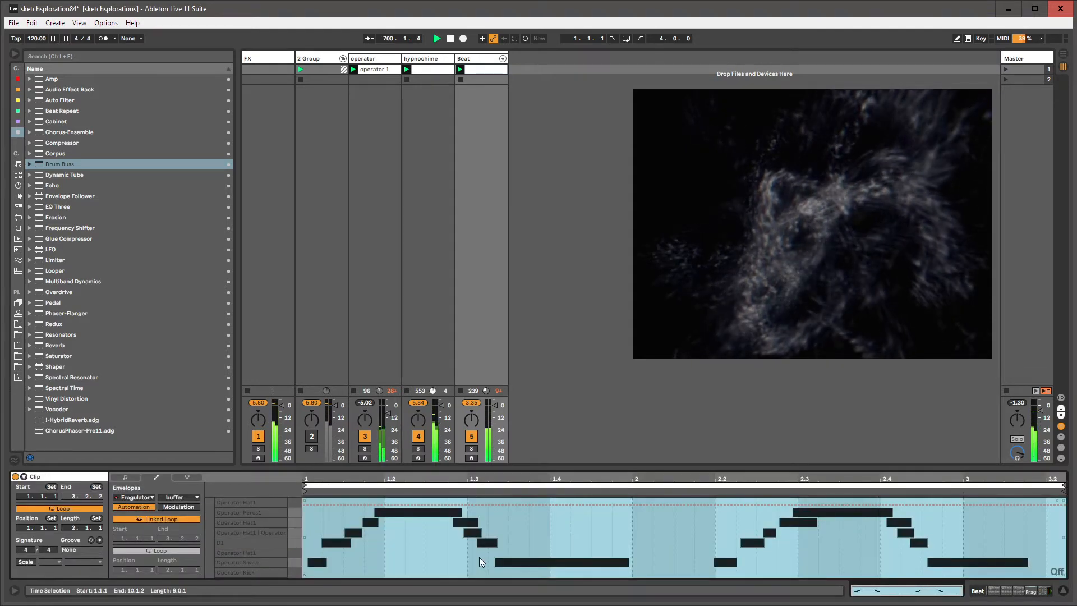
{"action": "left_click", "coordinate": [158, 520]}
{"action": "left_click_drag", "start_coordinate": [167, 570], "coordinate": [167, 561]}
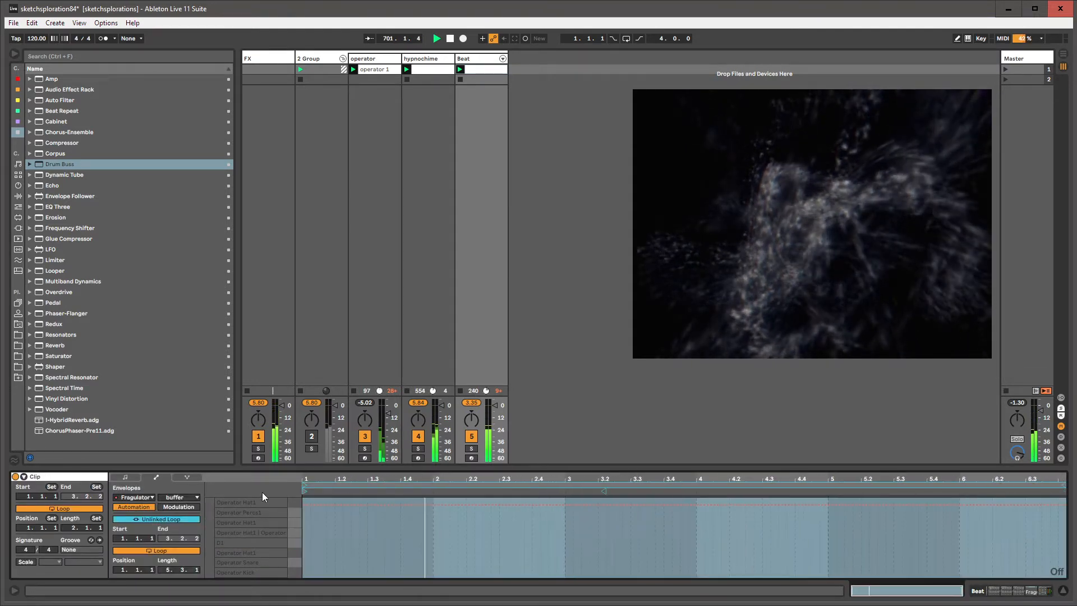
{"action": "left_click", "coordinate": [408, 493]}
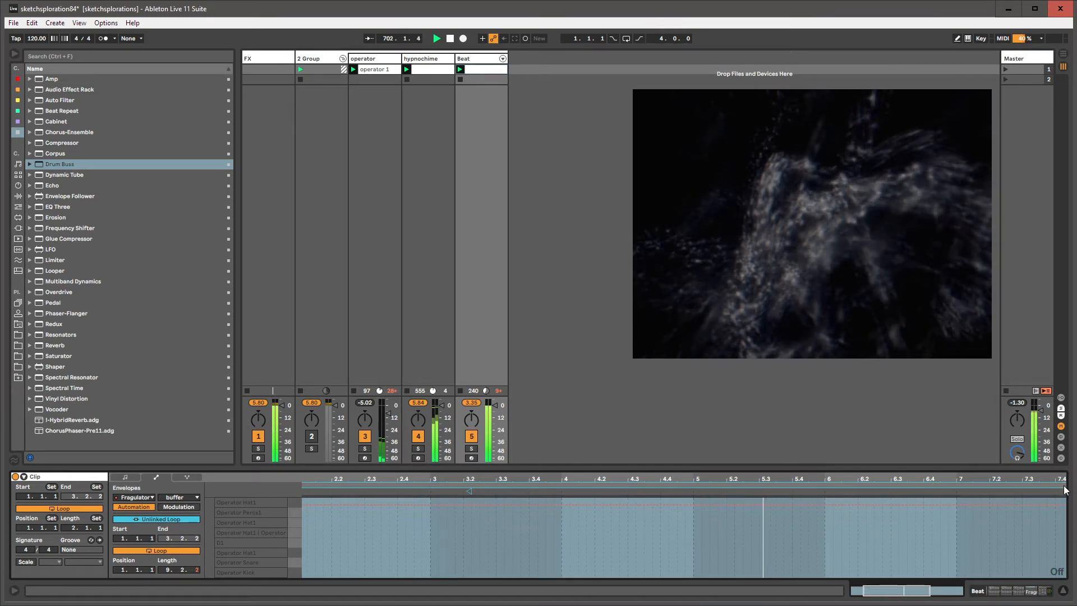
{"action": "key", "text": "shift+Tab"}
Record varying amp variation and buffer size moves of the Fragulator in the Beat clip and simplify the buffer envelope.
{"action": "key", "text": "ctrl+shift+F9"}
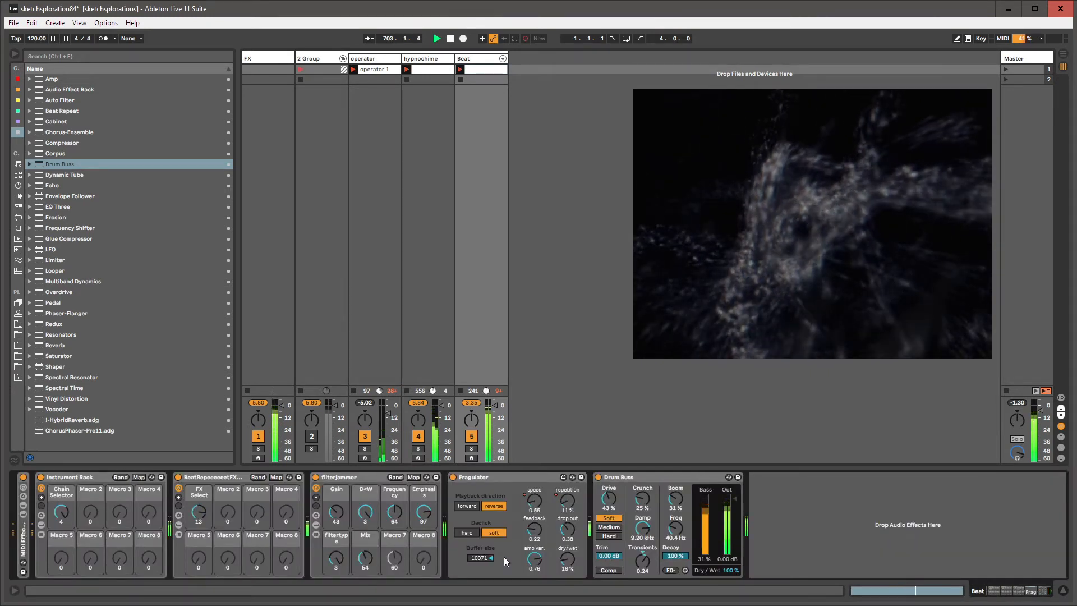
{"action": "left_click_drag", "start_coordinate": [534, 560], "coordinate": [534, 576]}
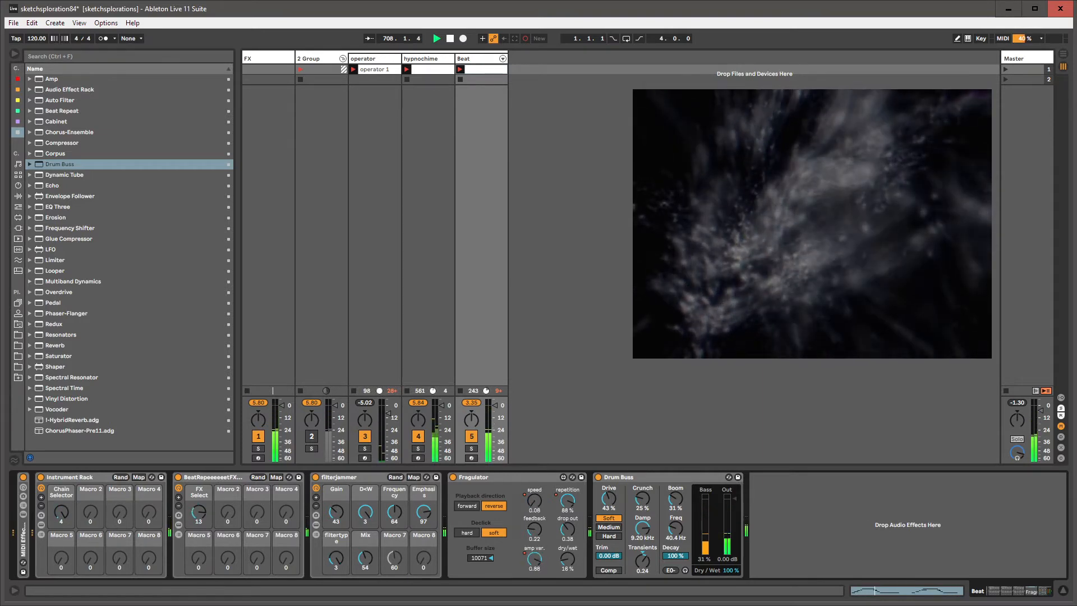
{"action": "left_click_drag", "start_coordinate": [477, 560], "coordinate": [477, 539]}
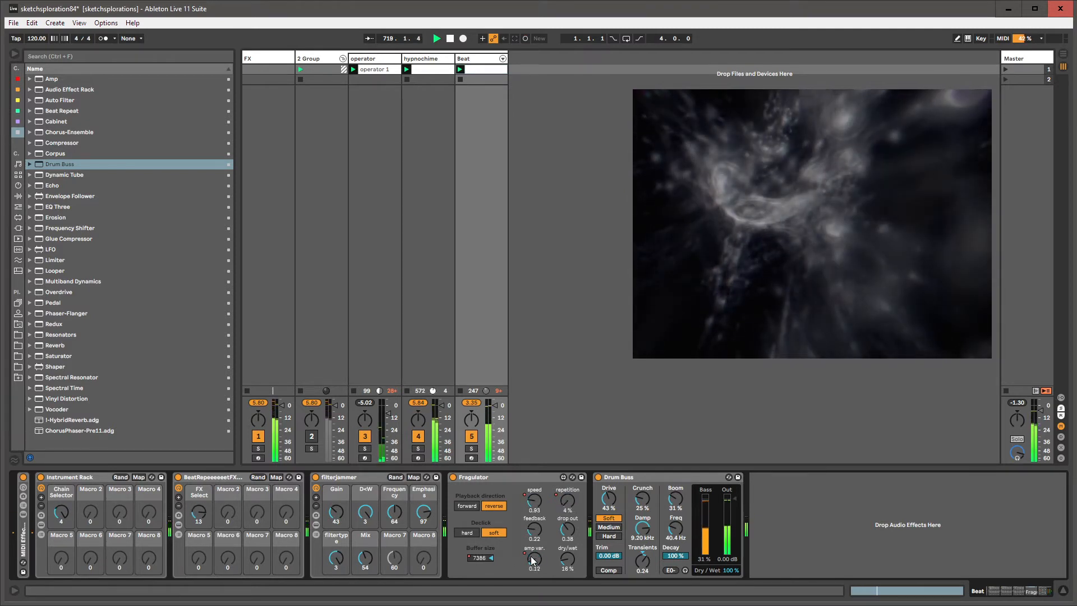
{"action": "key", "text": "shift+Tab"}
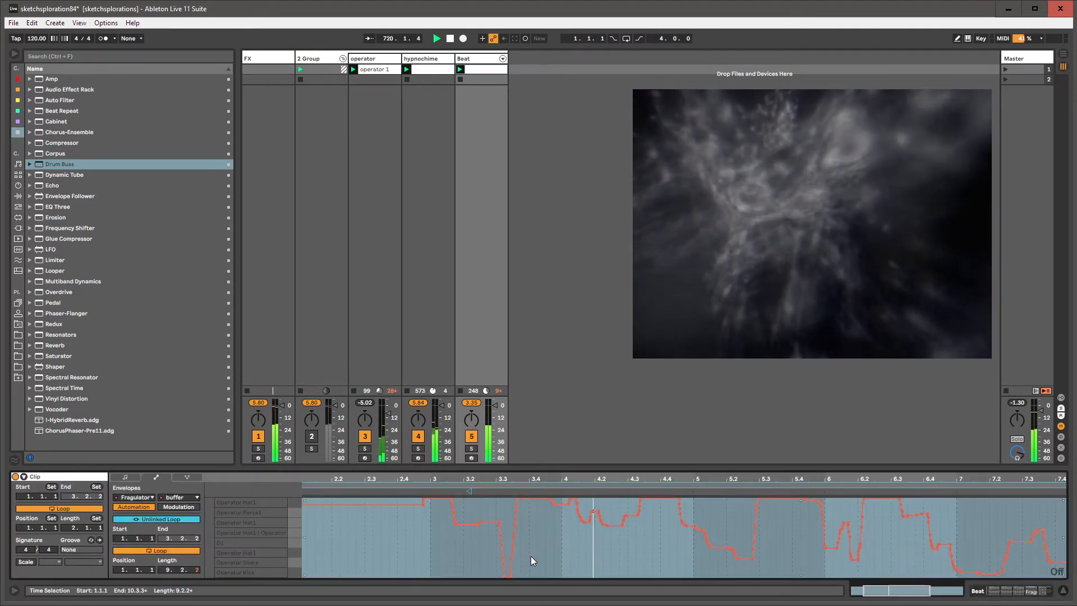
{"action": "right_click", "coordinate": [531, 557]}
{"action": "key", "text": "s"}
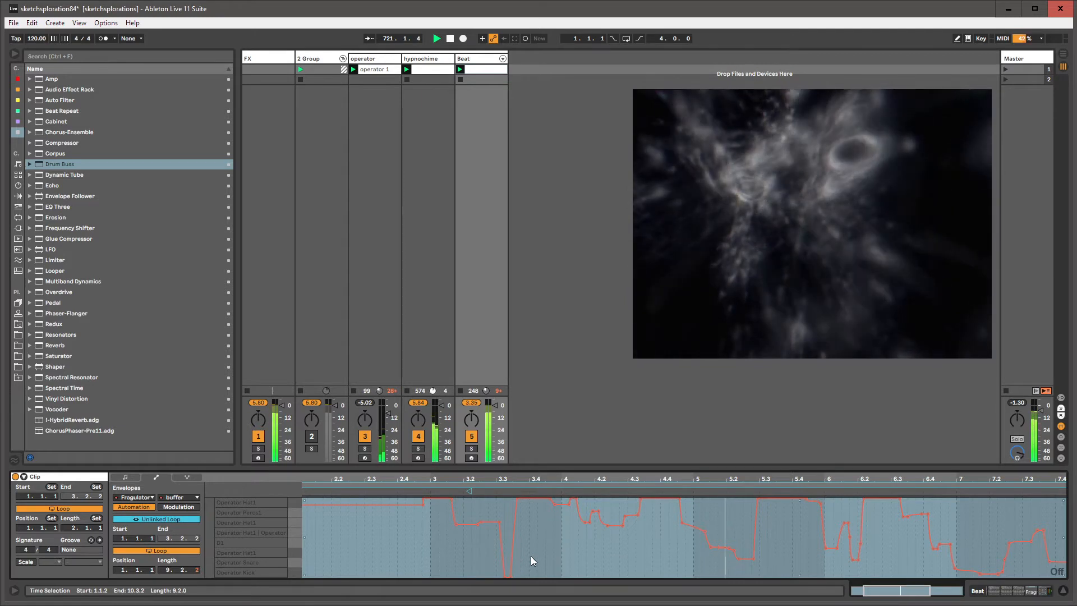
Unlink the filterjammer Frequency envelope from the Beat clip's loop and extend the envelope loop length to 6.3.1.
{"action": "key", "text": "shift+Tab"}
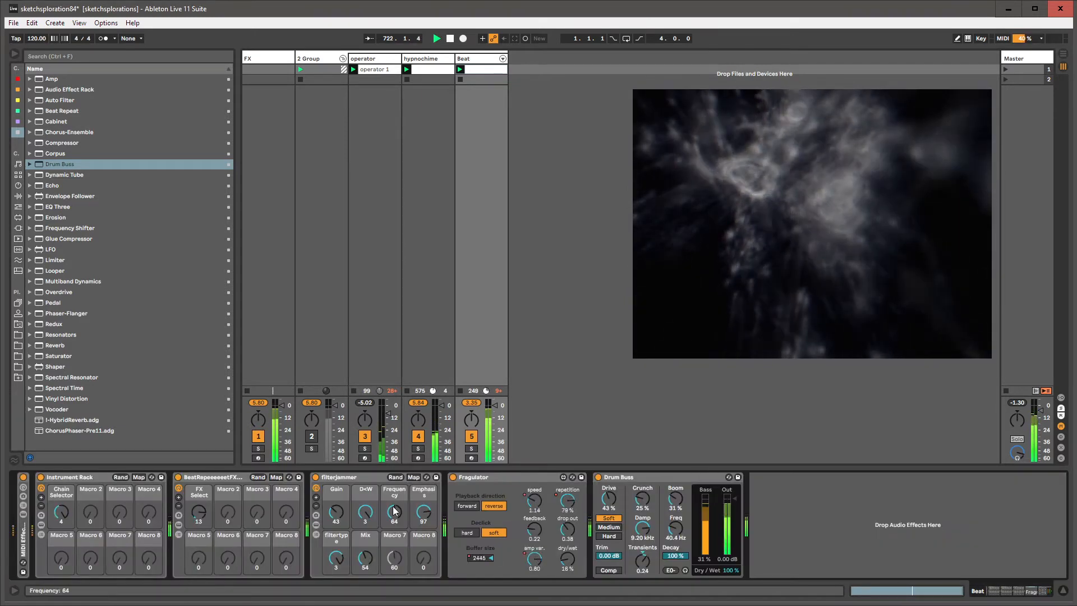
{"action": "left_click_drag", "start_coordinate": [395, 512], "coordinate": [394, 486]}
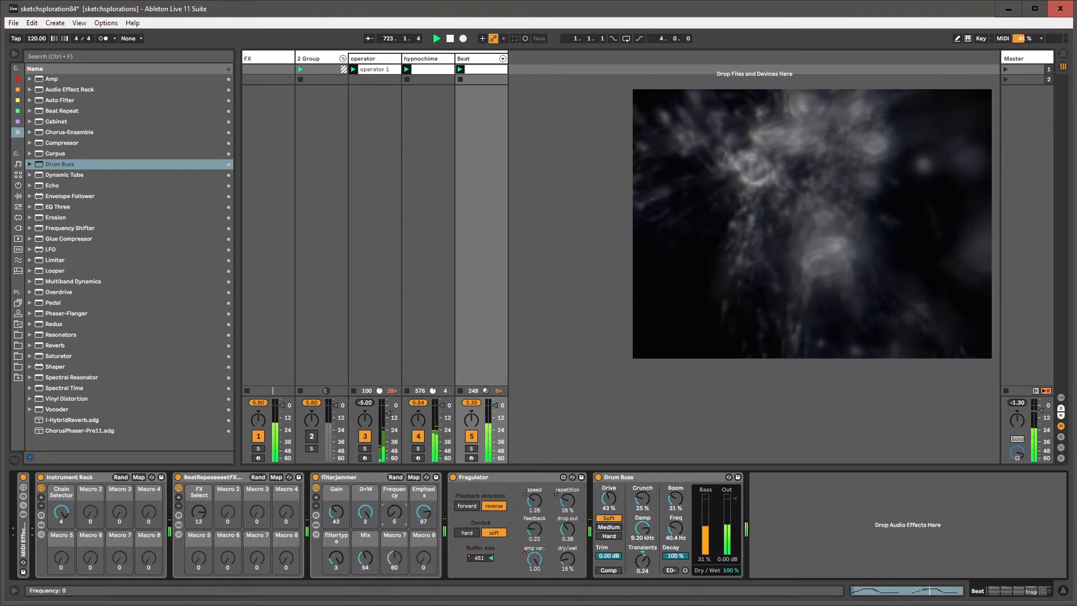
{"action": "key", "text": "shift+Tab"}
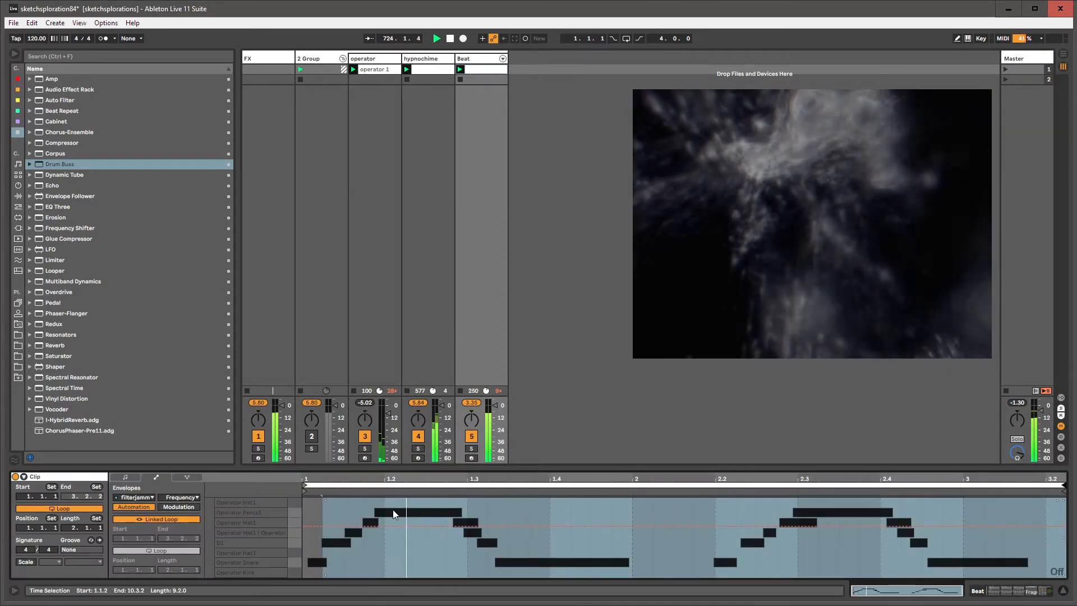
{"action": "left_click", "coordinate": [160, 519]}
{"action": "left_click_drag", "start_coordinate": [167, 570], "coordinate": [167, 547]}
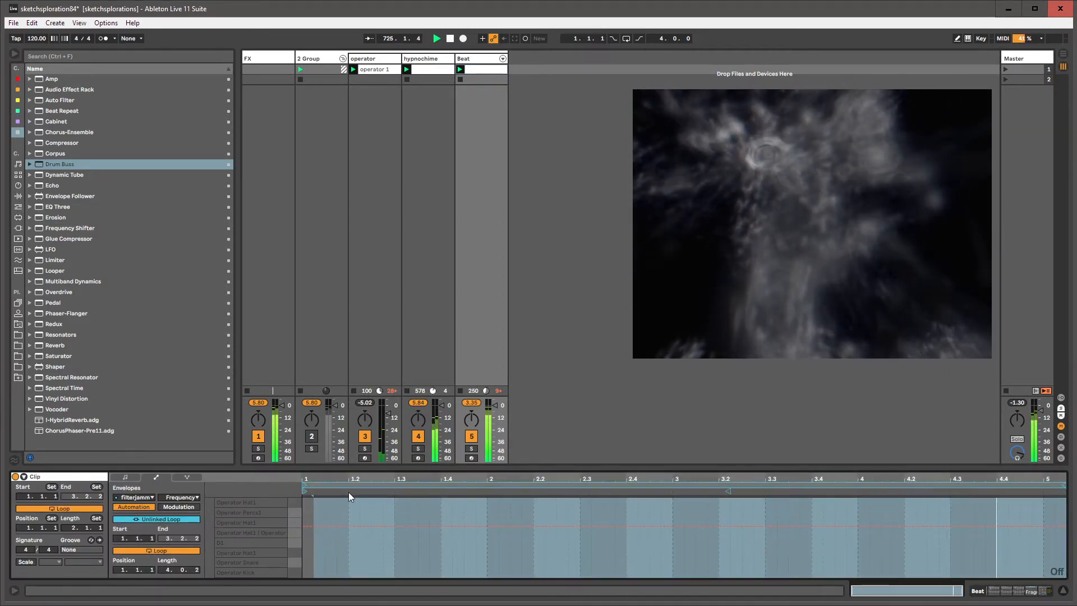
{"action": "left_click_drag", "start_coordinate": [1065, 485], "coordinate": [1076, 485]}
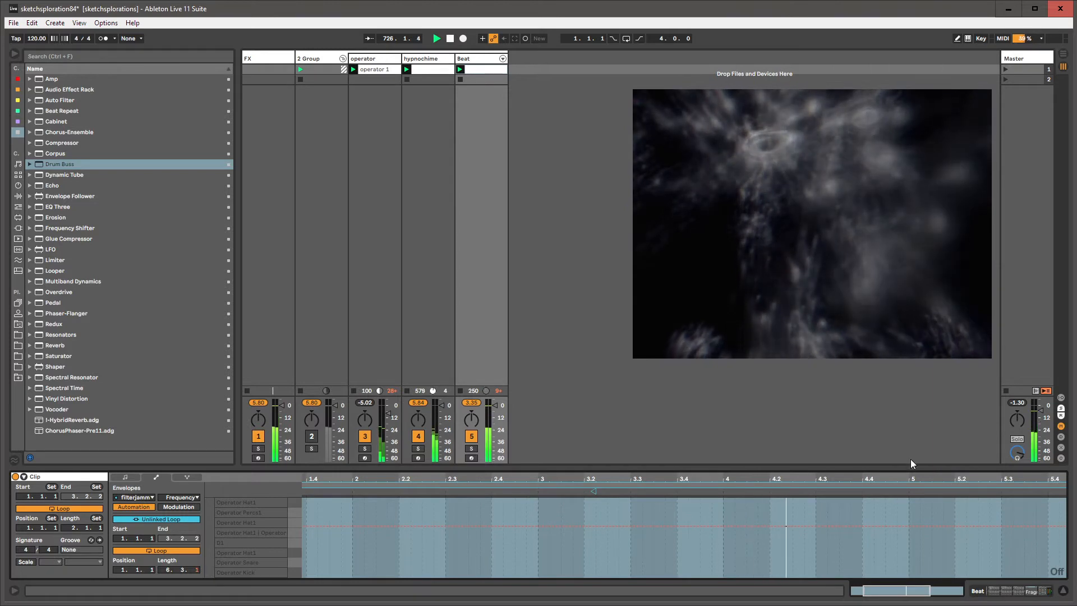
{"action": "left_click_drag", "start_coordinate": [906, 480], "coordinate": [906, 452]}
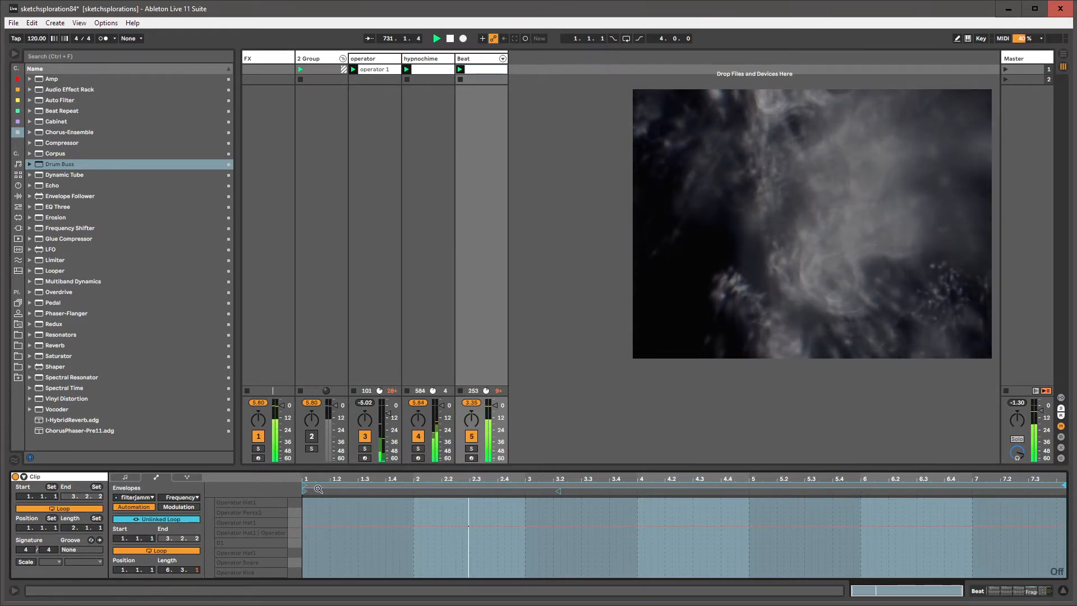
{"action": "left_click", "coordinate": [456, 447]}
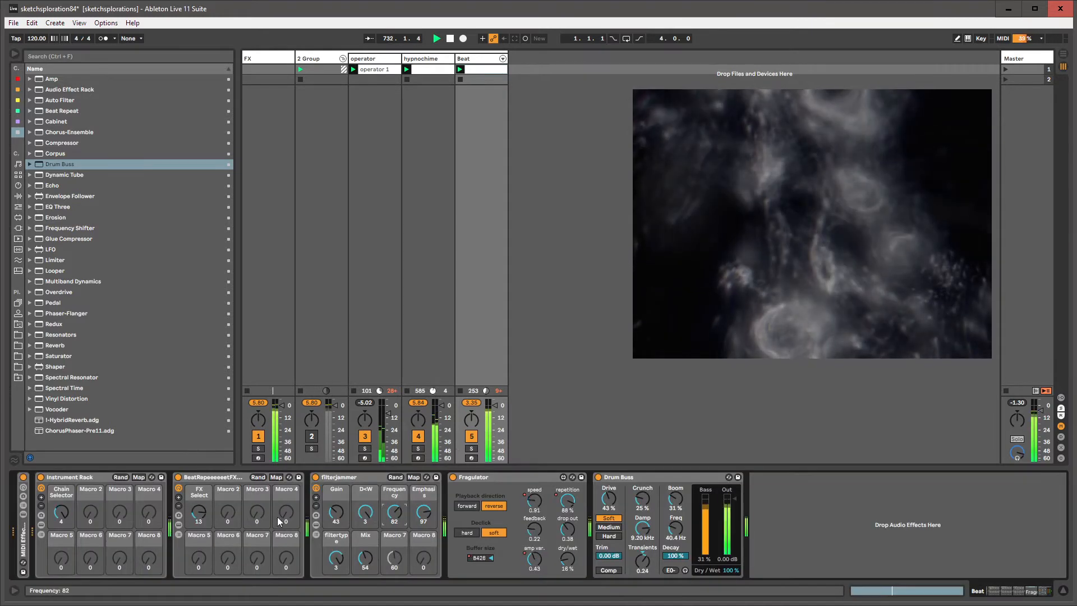
Record sweeping filterjammer Frequency moves as automation in the Beat clip and simplify the envelope.
{"action": "key", "text": "ctrl+shift+F9"}
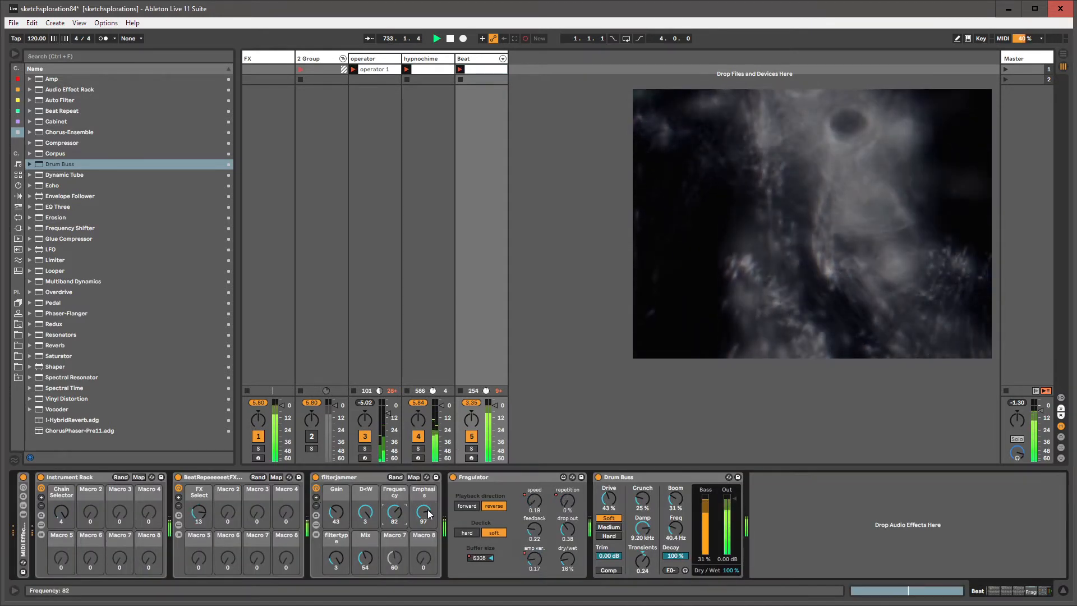
{"action": "left_click_drag", "start_coordinate": [399, 512], "coordinate": [399, 477]}
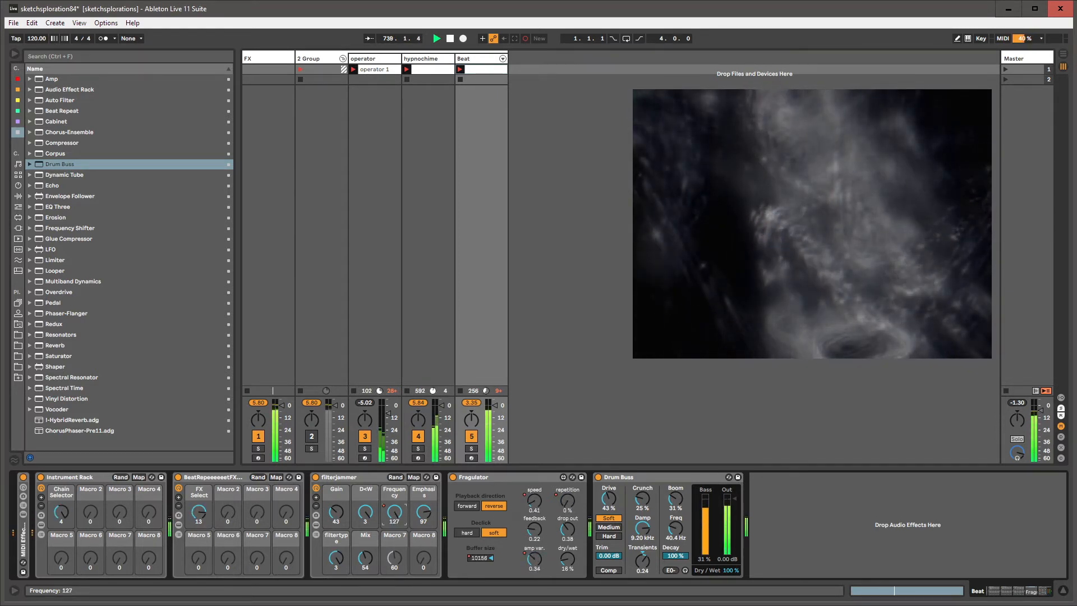
{"action": "left_click_drag", "start_coordinate": [399, 476], "coordinate": [399, 535]}
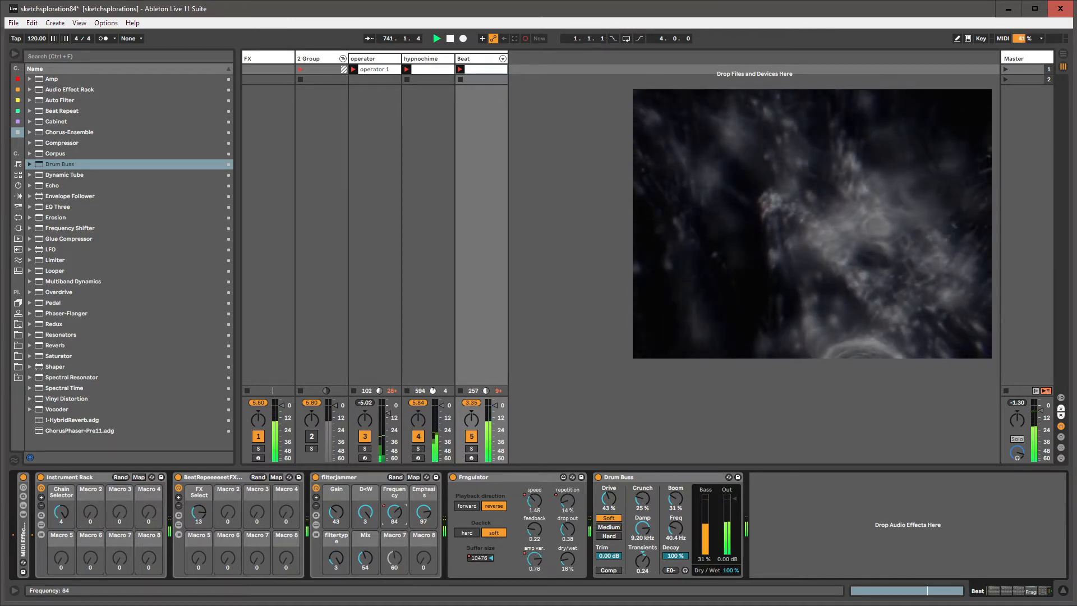
{"action": "key", "text": "shift+Tab"}
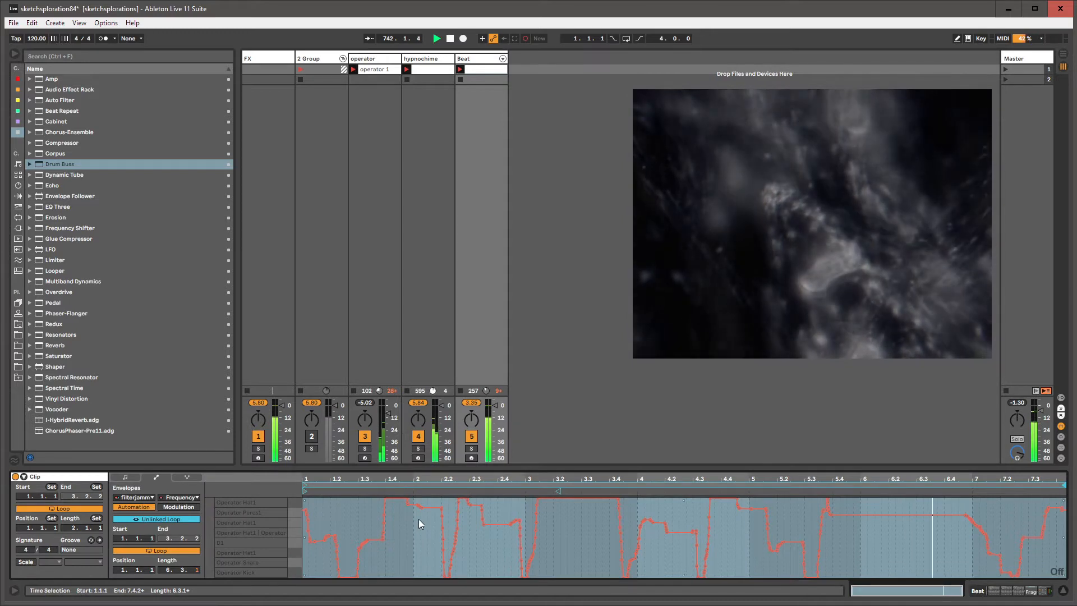
{"action": "right_click", "coordinate": [419, 520]}
{"action": "key", "text": "Escape"}
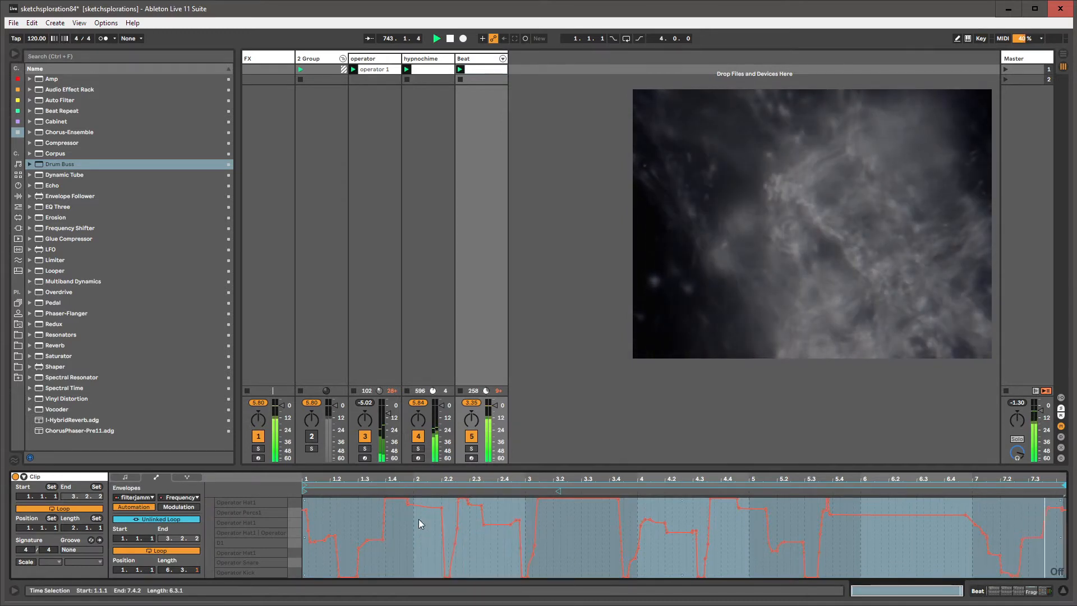
Set the filterjammer's Emphasis to 84 and its Gain to 79.
{"action": "key", "text": "shift+Tab"}
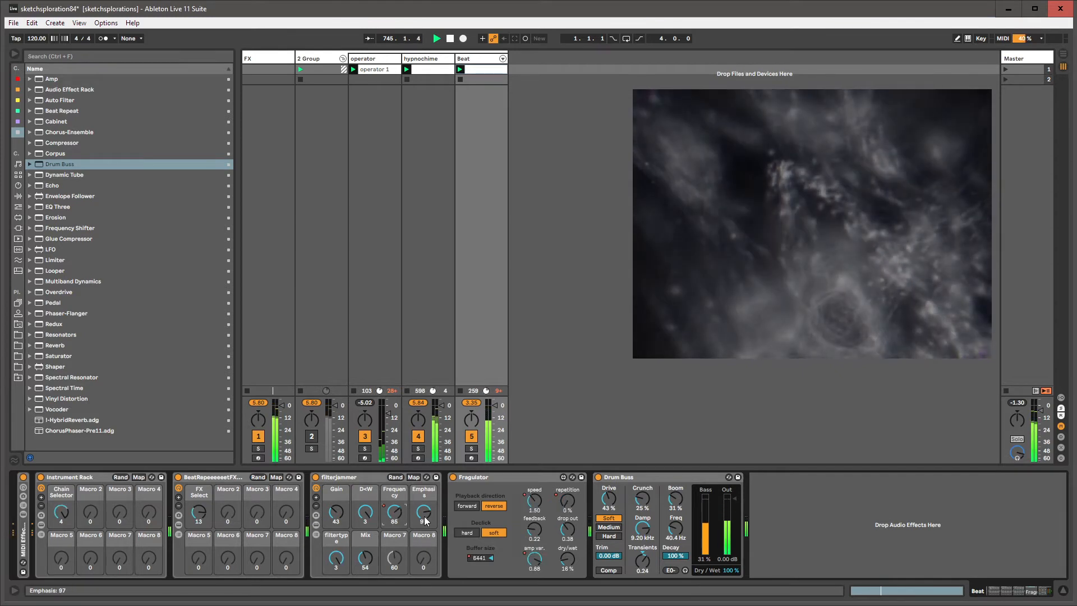
{"action": "mouse_move", "coordinate": [424, 515]}
{"action": "left_mouse_down"}
{"action": "mouse_move", "coordinate": [424, 494]}
{"action": "mouse_move", "coordinate": [424, 509]}
{"action": "left_mouse_up"}
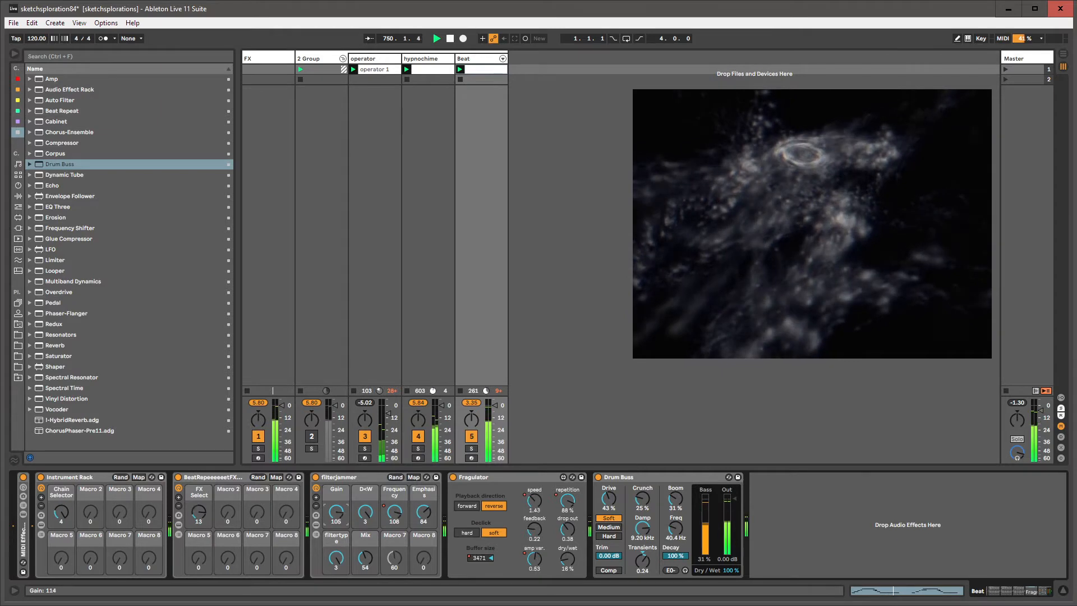
{"action": "left_click_drag", "start_coordinate": [336, 512], "coordinate": [336, 515]}
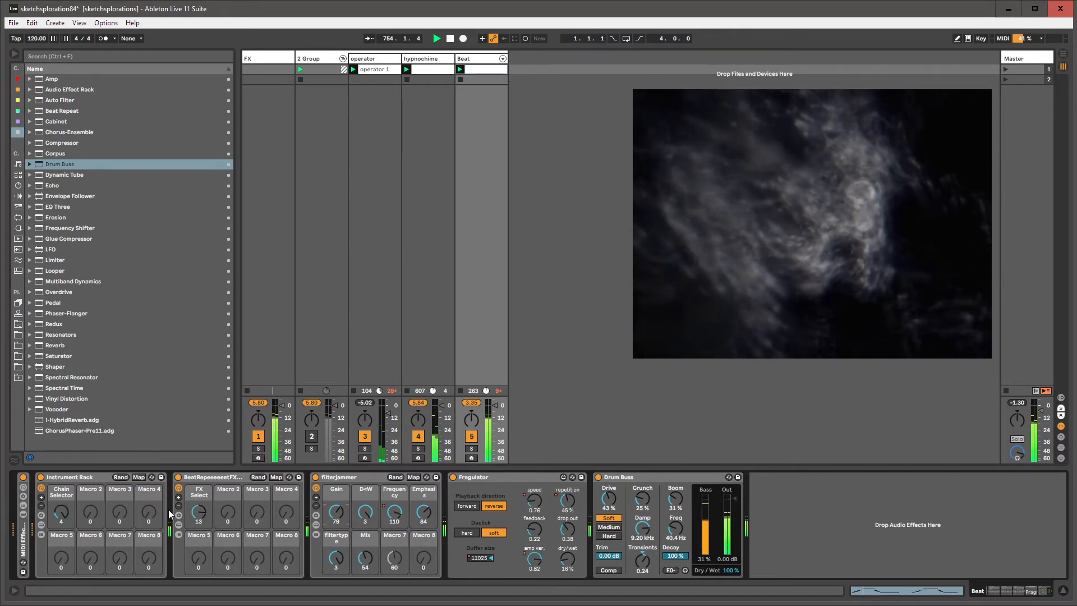
Add an EQ Eight to the Beat track and place it between the beat repeat rack and the filterjammer.
{"action": "key", "text": "ctrl+f"}
{"action": "type", "text": "eq eight"}
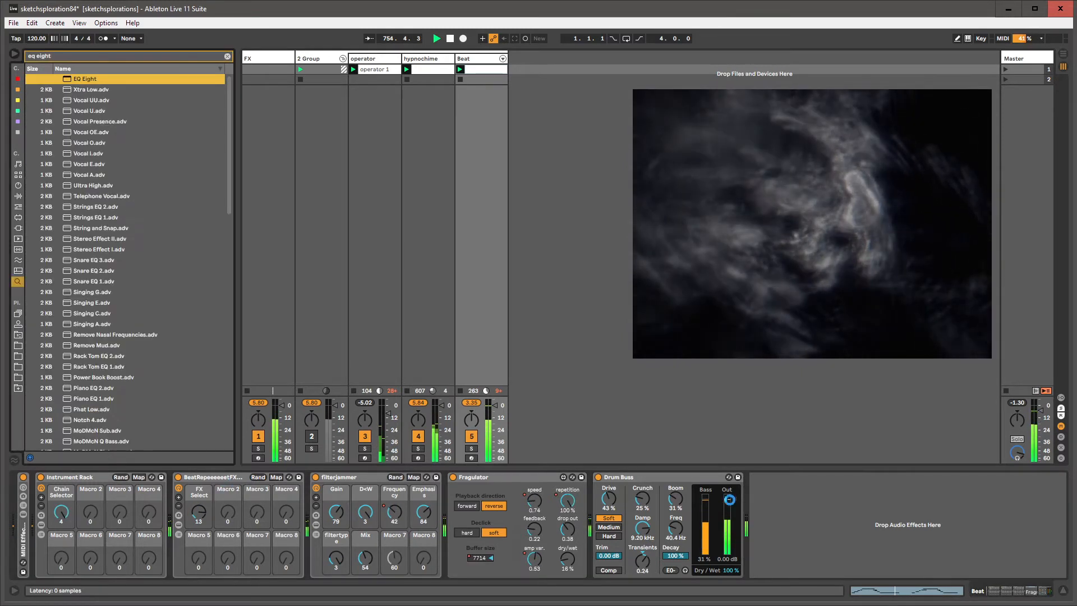
{"action": "key", "text": "Return"}
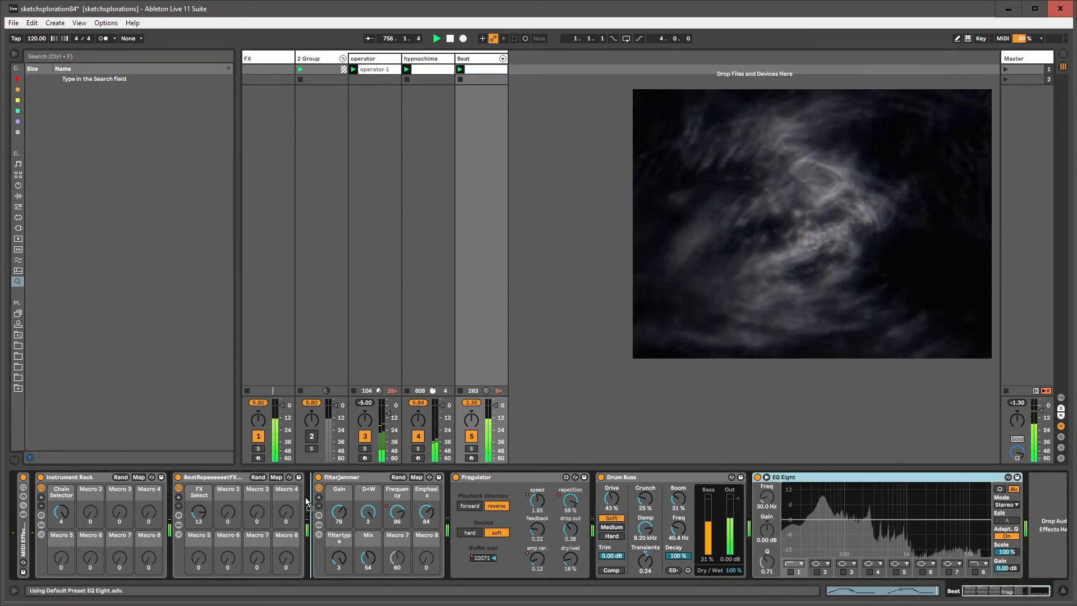
{"action": "left_click_drag", "start_coordinate": [307, 501], "coordinate": [312, 497]}
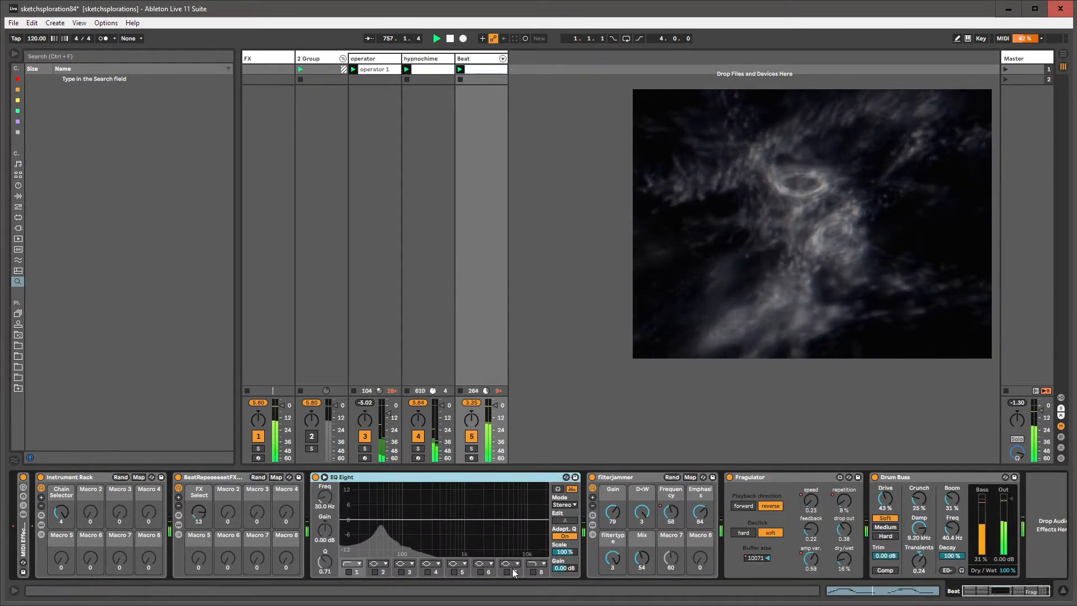
Enable EQ Eight band 8 as a high shelf boosting about 5.58 dB at about 272 Hz, and fold the device.
{"action": "left_click", "coordinate": [535, 564]}
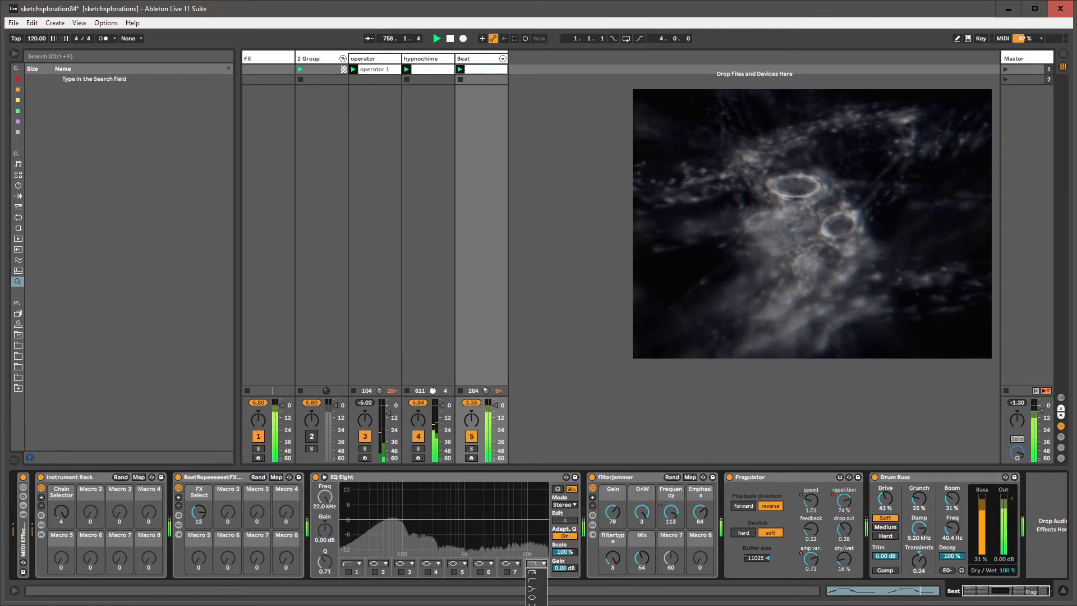
{"action": "left_click", "coordinate": [533, 604]}
{"action": "left_click", "coordinate": [533, 572]}
{"action": "left_click_drag", "start_coordinate": [546, 519], "coordinate": [430, 508]}
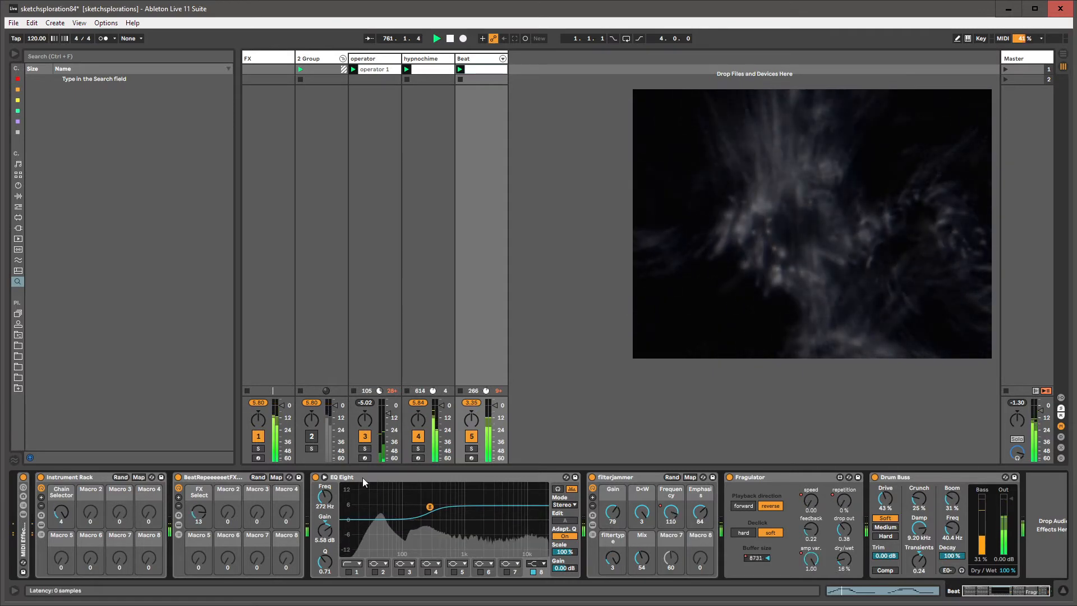
{"action": "double_click", "coordinate": [362, 477]}
{"action": "double_click", "coordinate": [315, 493]}
{"action": "double_click", "coordinate": [388, 476]}
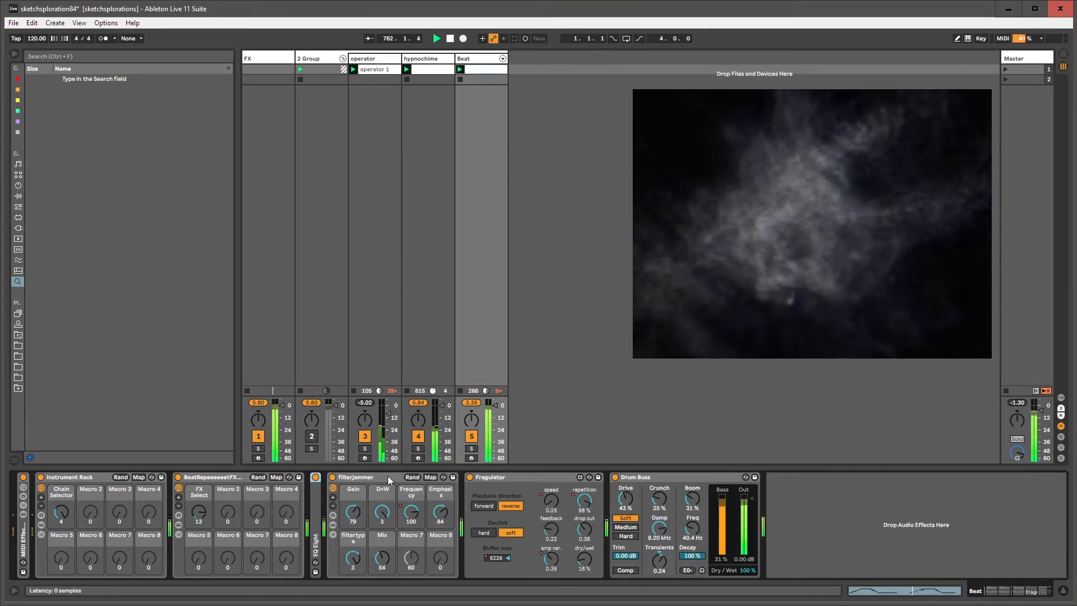
Set the Drum Buss's Drive on the Beat track to 33 %.
{"action": "left_click", "coordinate": [500, 477]}
{"action": "left_click", "coordinate": [630, 478]}
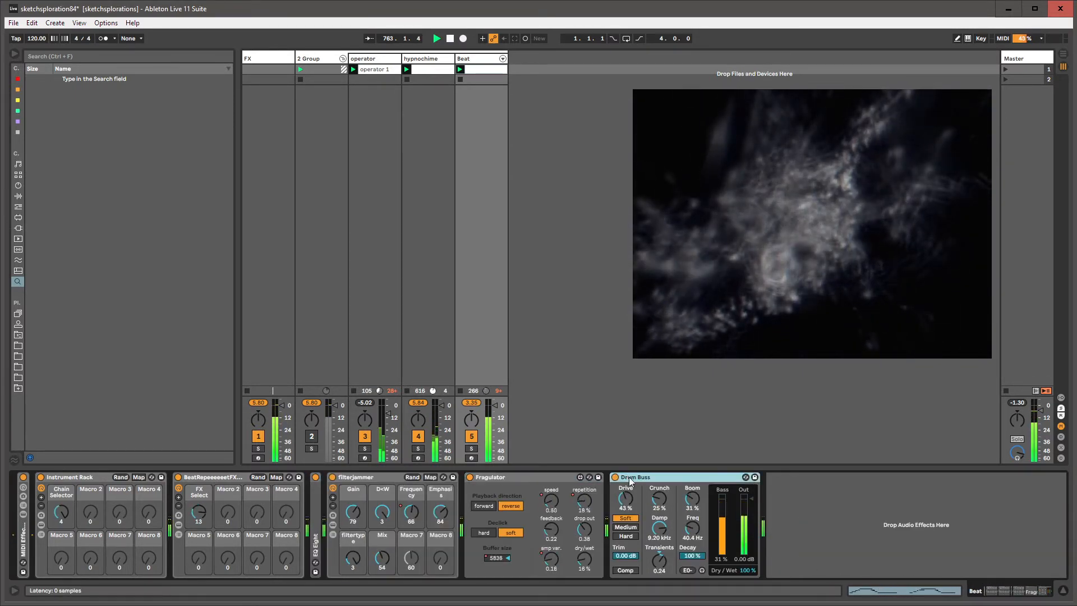
{"action": "left_click_drag", "start_coordinate": [625, 498], "coordinate": [659, 498]}
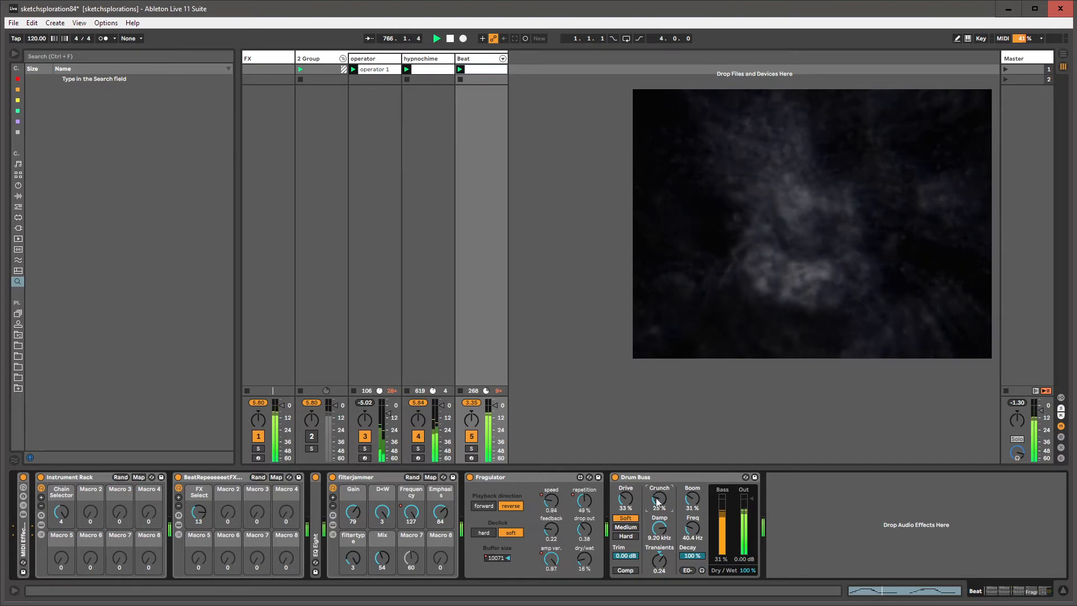
Add a Compressor to the end of the hypnochime track's device chain, after the I-HybridReverb.
{"action": "left_click", "coordinate": [447, 98]}
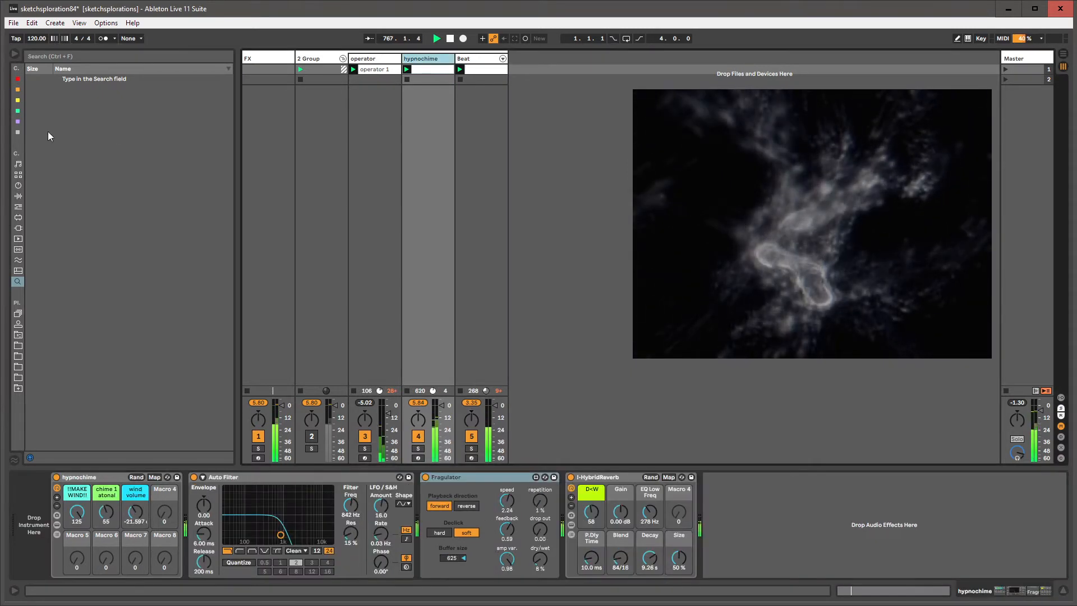
{"action": "left_click", "coordinate": [18, 133]}
{"action": "left_click", "coordinate": [58, 143]}
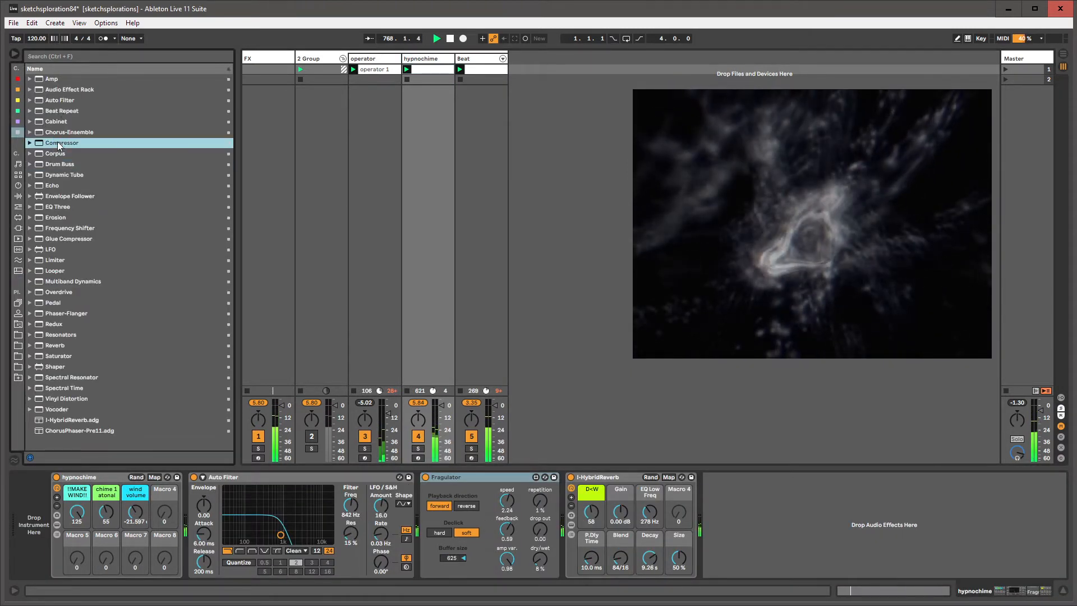
{"action": "left_click_drag", "start_coordinate": [57, 143], "coordinate": [788, 538]}
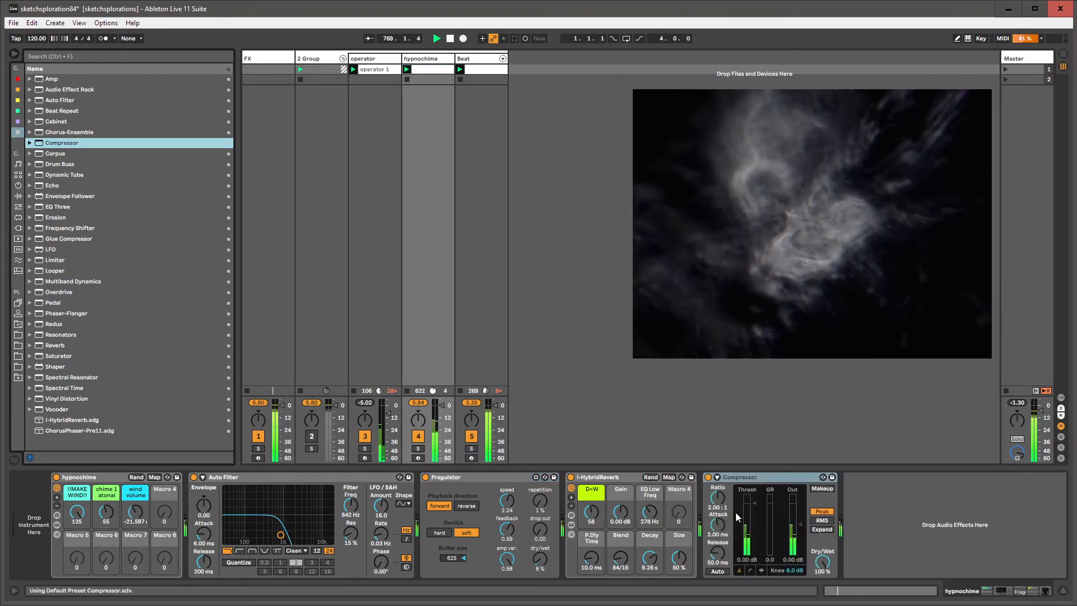
Enable the Compressor's sidechain and set its audio source to the Beat track.
{"action": "left_click", "coordinate": [725, 490]}
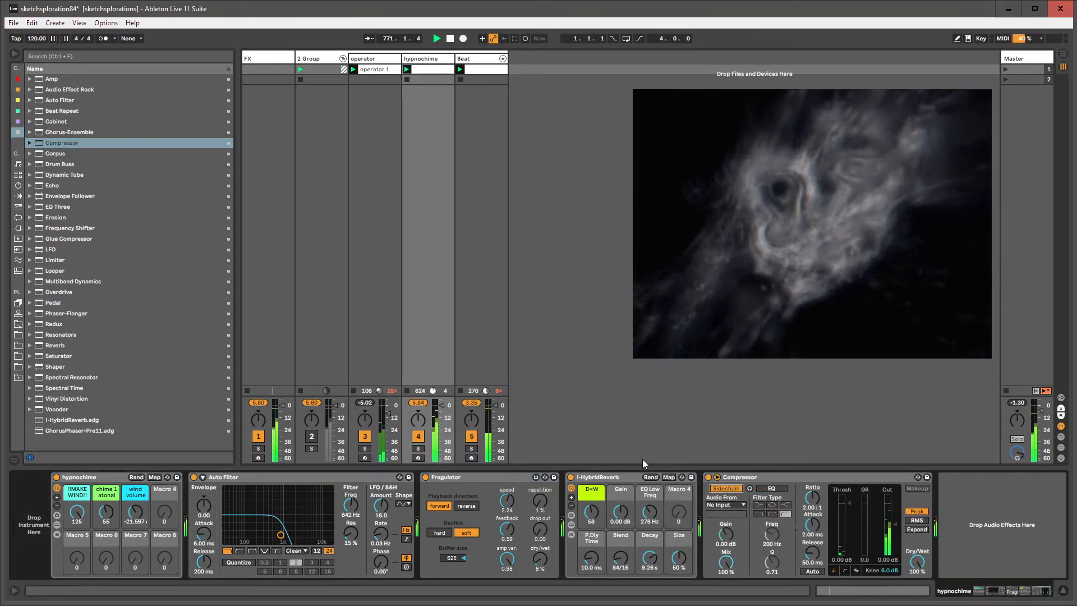
{"action": "left_click", "coordinate": [717, 505]}
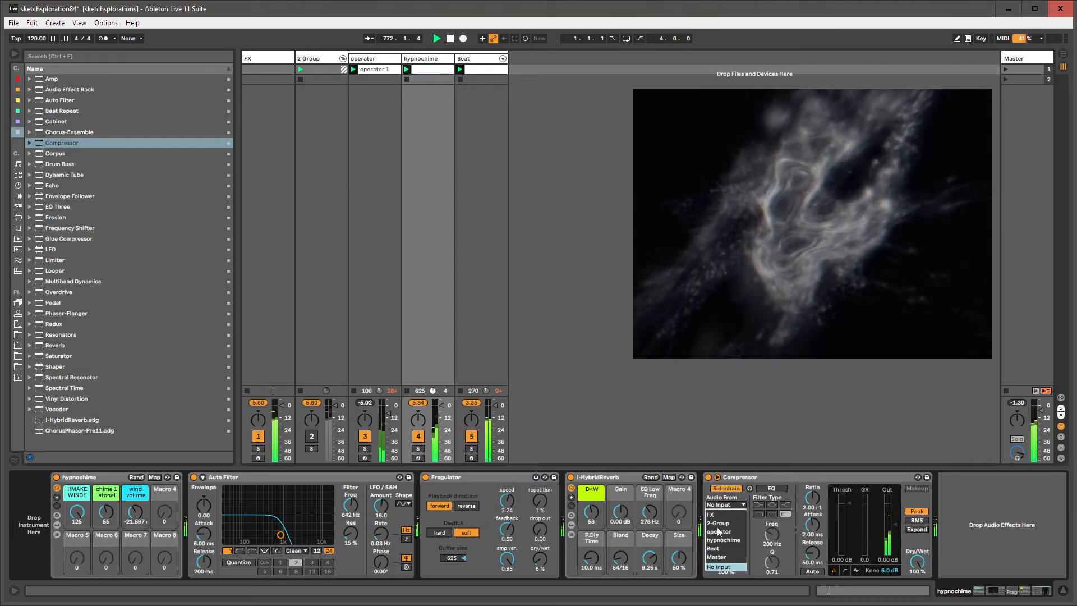
{"action": "left_click", "coordinate": [722, 549]}
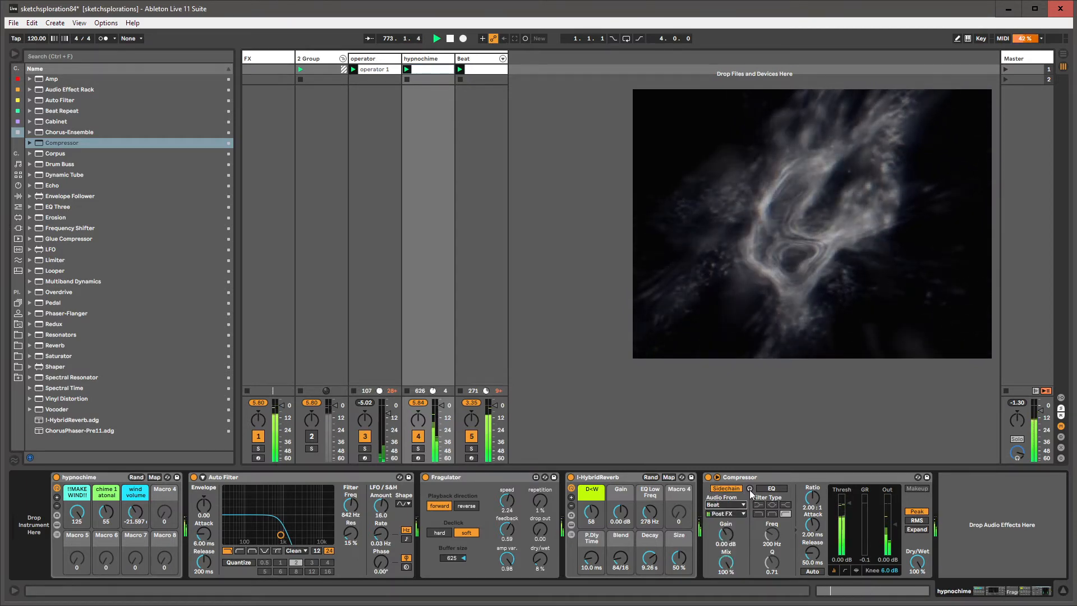
Try Post Mixer as the tap point of the Compressor's Beat sidechain input and return it to Post FX.
{"action": "left_click", "coordinate": [722, 512]}
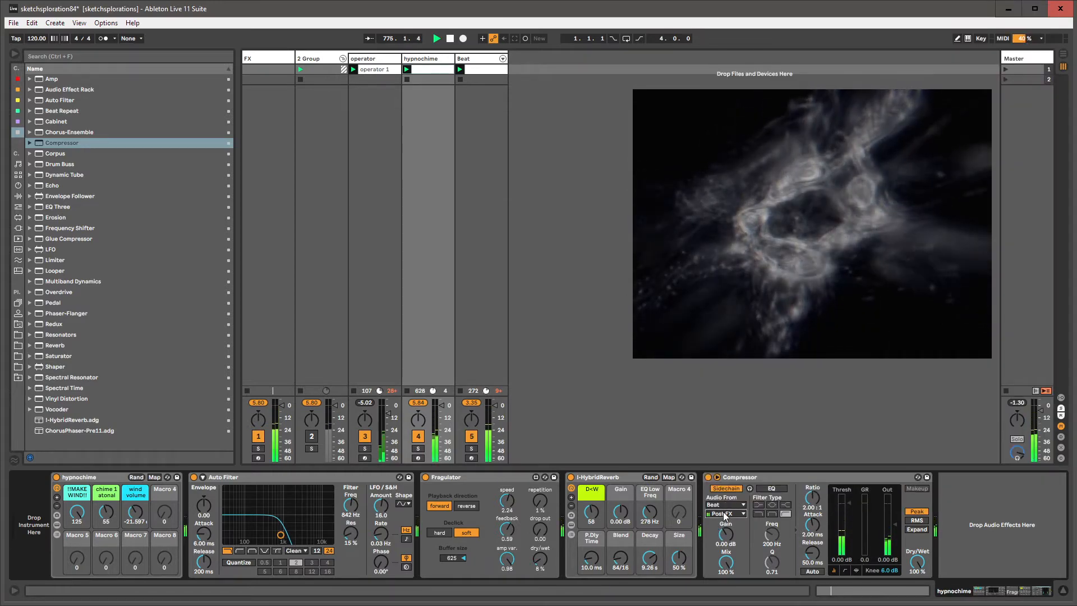
{"action": "left_click", "coordinate": [723, 512]}
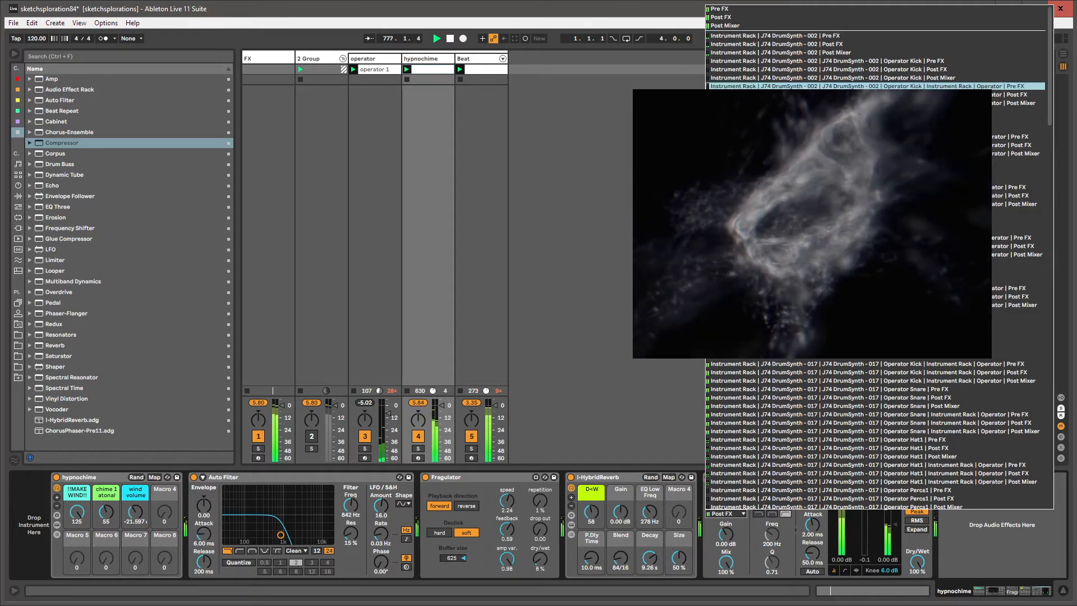
{"action": "left_click", "coordinate": [792, 26]}
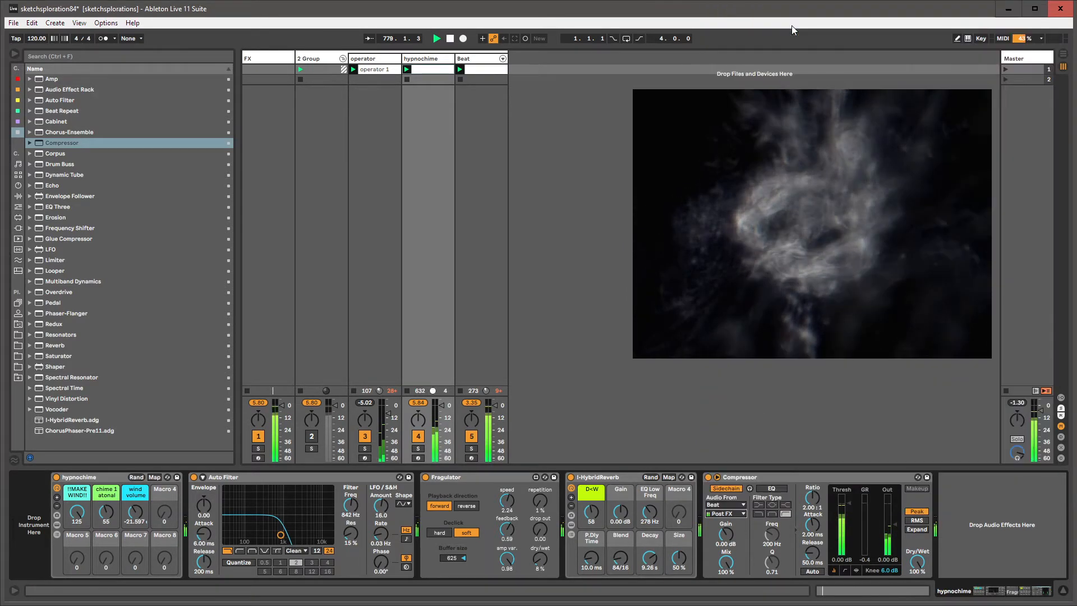
{"action": "left_click", "coordinate": [725, 513]}
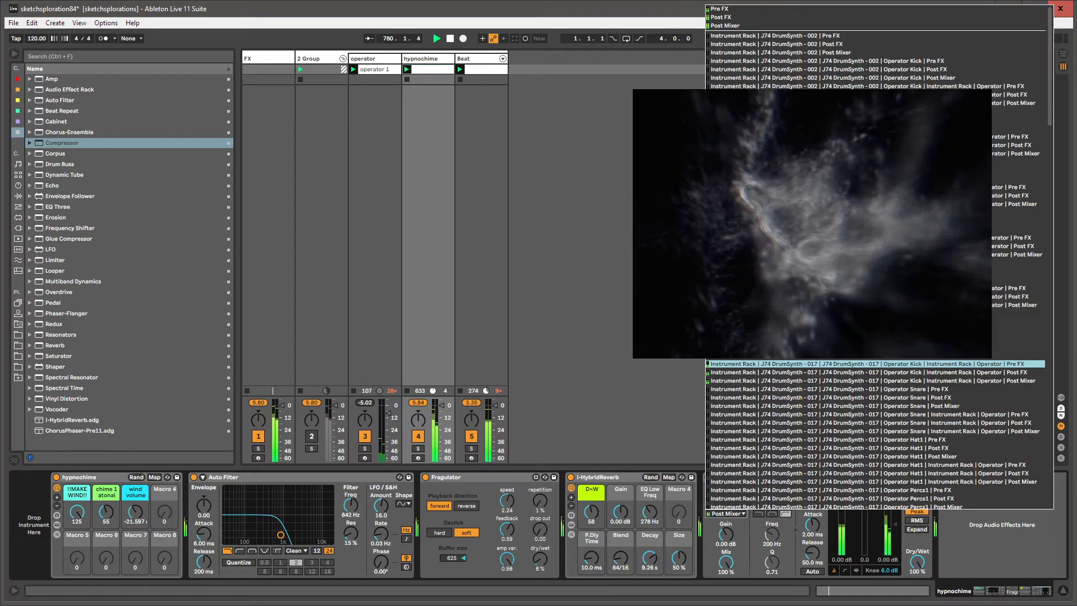
{"action": "left_click", "coordinate": [740, 23]}
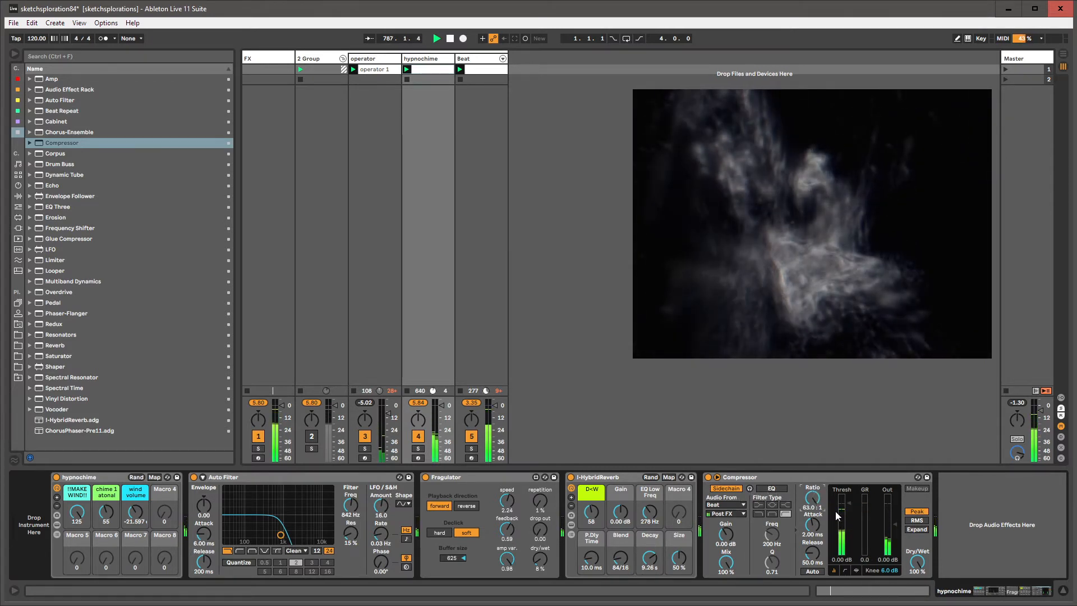
Set the sidechained Compressor's threshold on the hypnochime track to -10.5 dB.
{"action": "left_click_drag", "start_coordinate": [849, 505], "coordinate": [849, 521]}
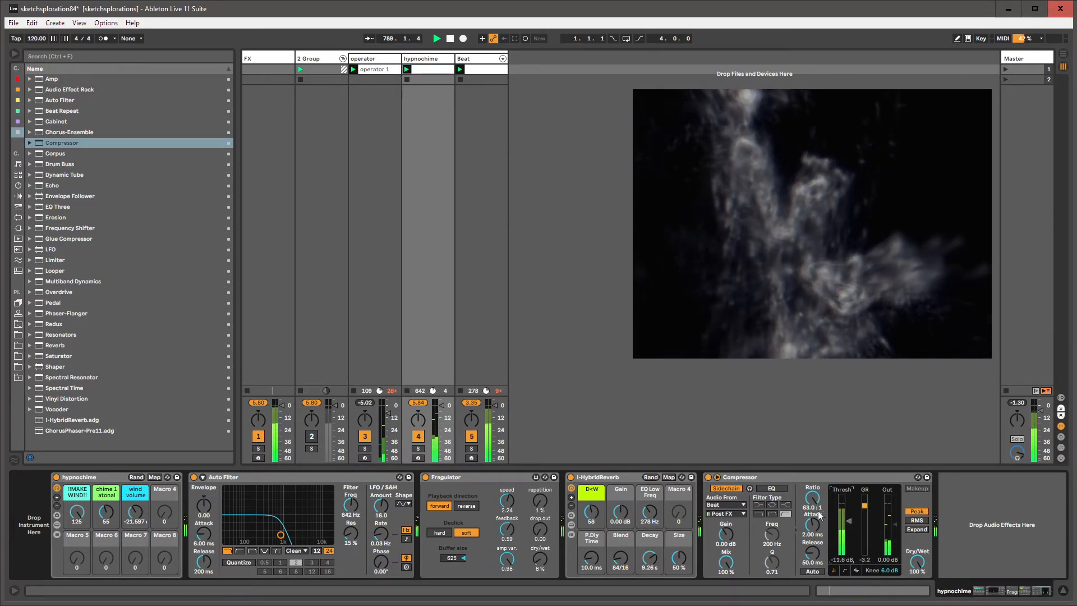
{"action": "left_click_drag", "start_coordinate": [849, 517], "coordinate": [849, 519]}
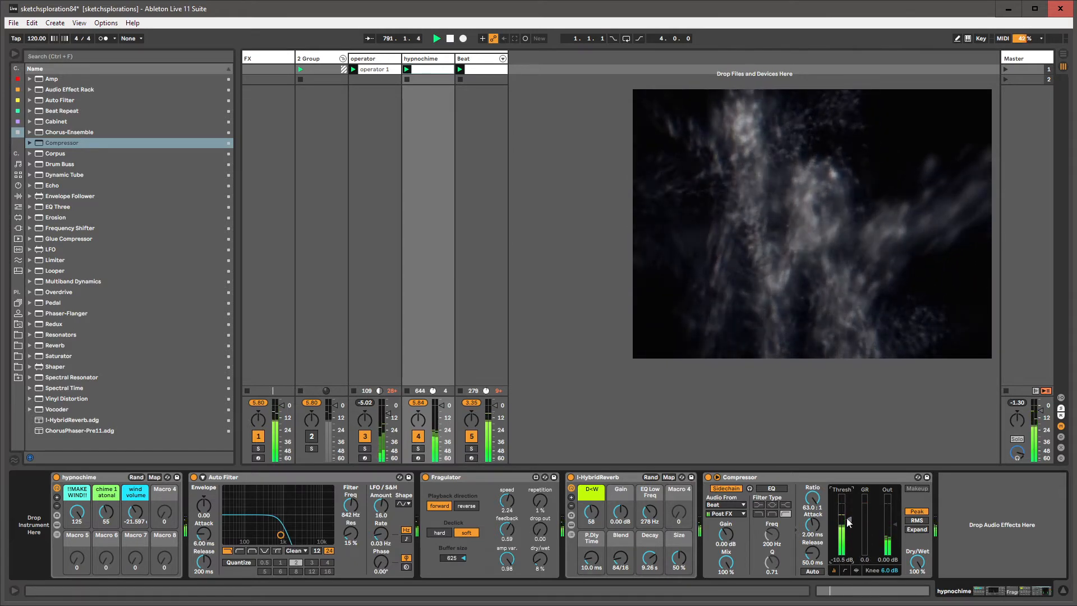
Rename the operator track as glitchclicks.
{"action": "left_click", "coordinate": [360, 195]}
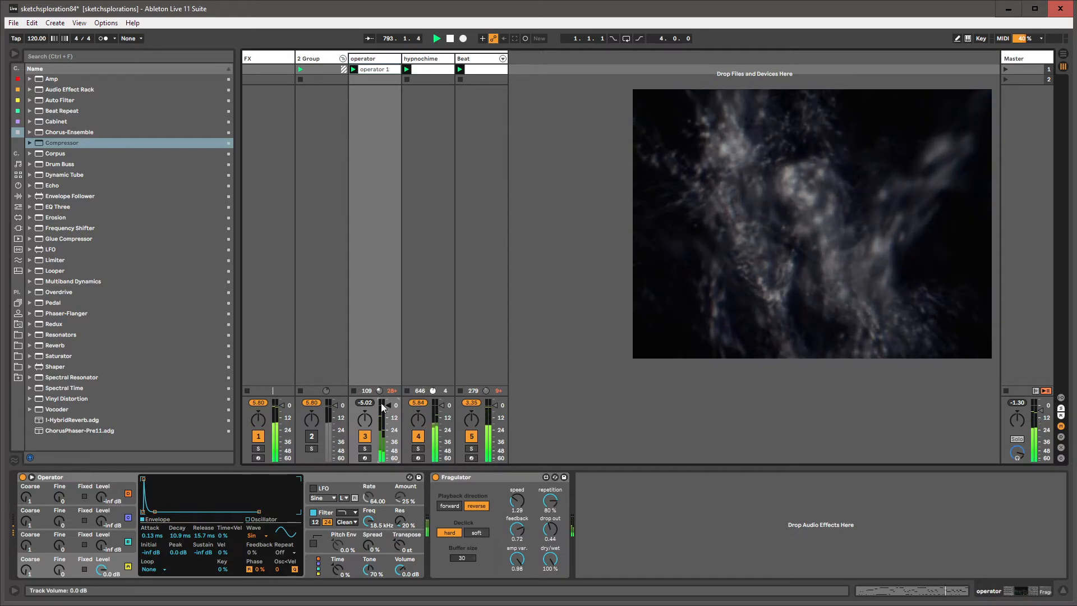
{"action": "double_click", "coordinate": [363, 59]}
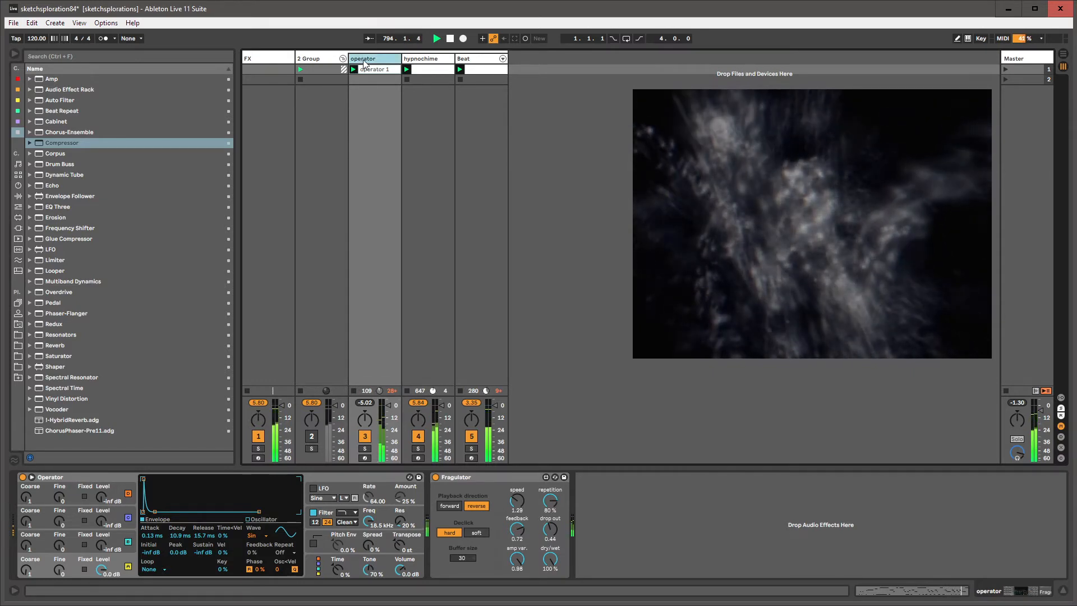
{"action": "type", "text": "glitchclic"}
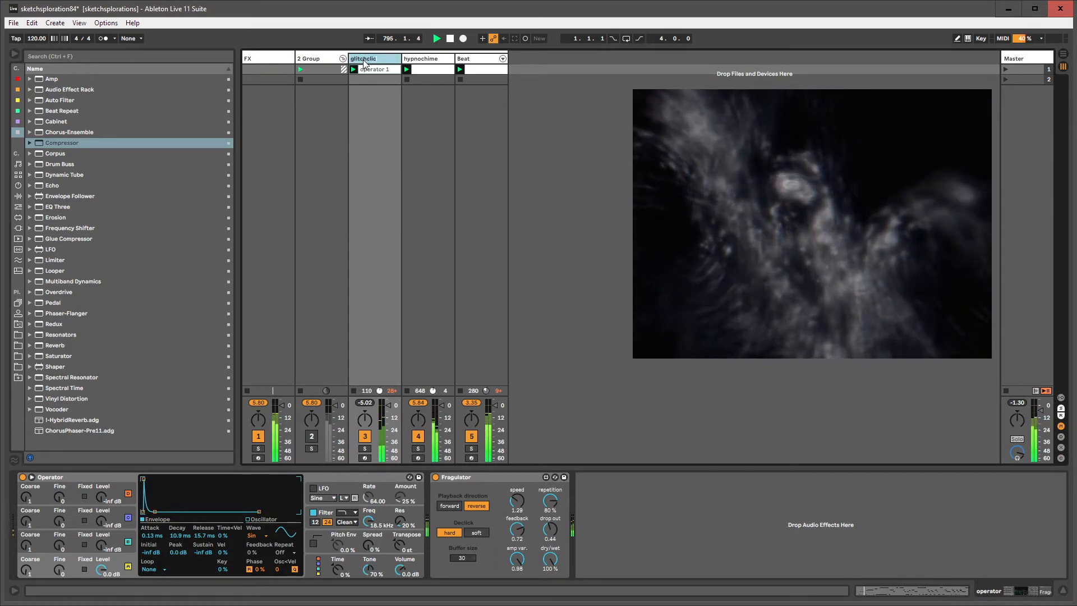
{"action": "type", "text": "ks"}
{"action": "key", "text": "Return"}
{"action": "left_click", "coordinate": [483, 59]}
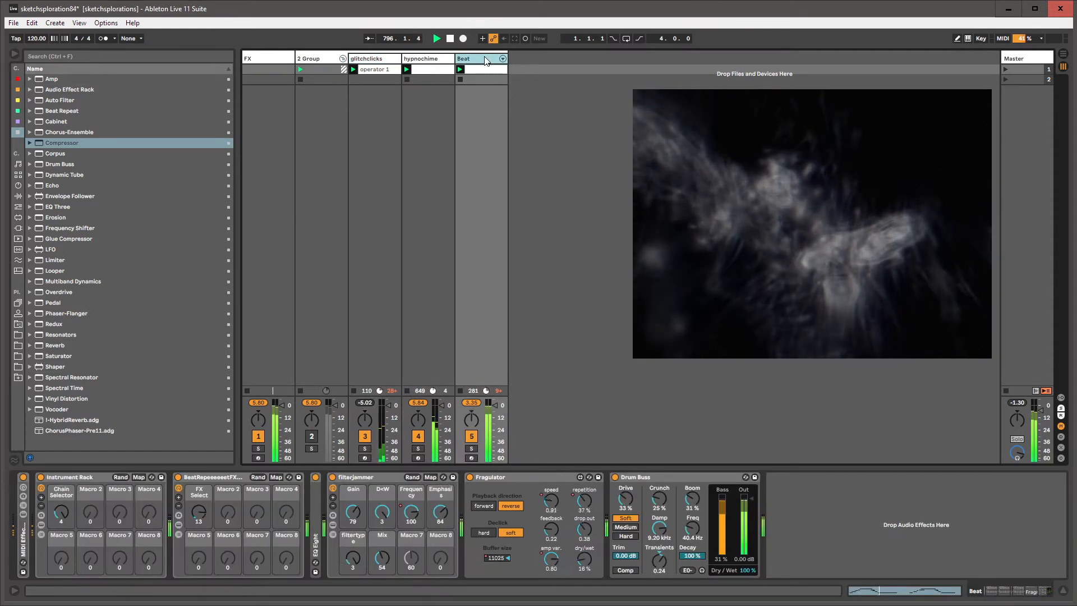
{"action": "left_click", "coordinate": [373, 65]}
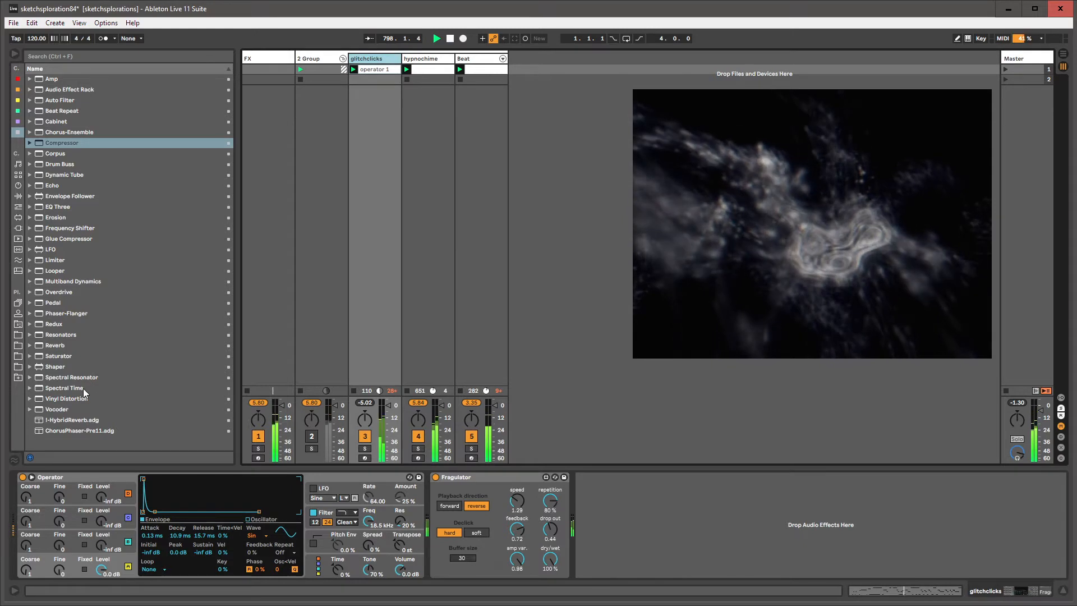
{"action": "left_click", "coordinate": [317, 59]}
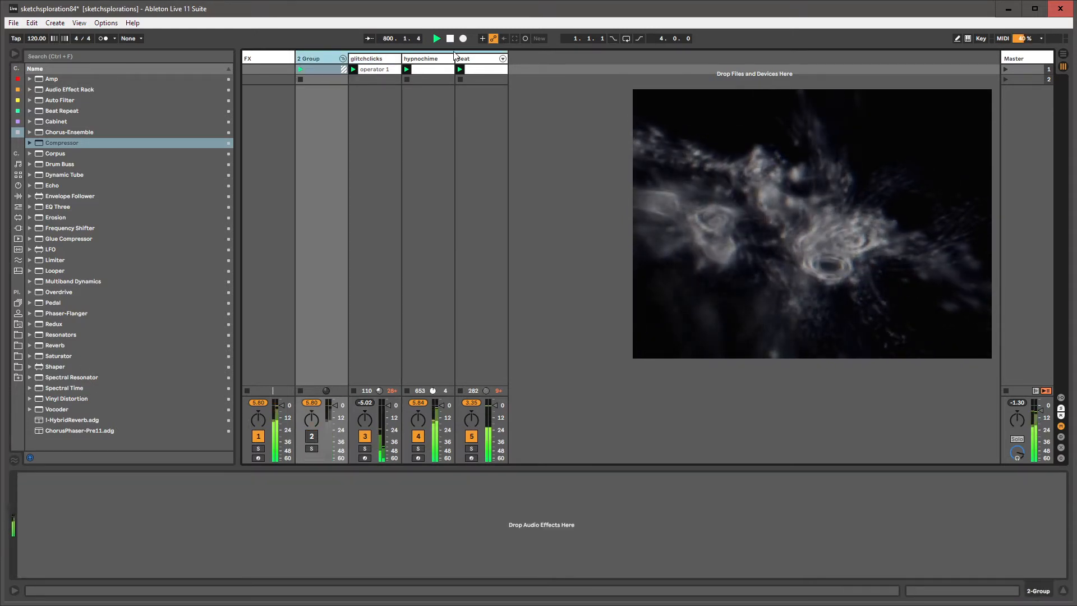
{"action": "left_click", "coordinate": [473, 79]}
{"action": "left_click", "coordinate": [433, 78], "text": "shift"}
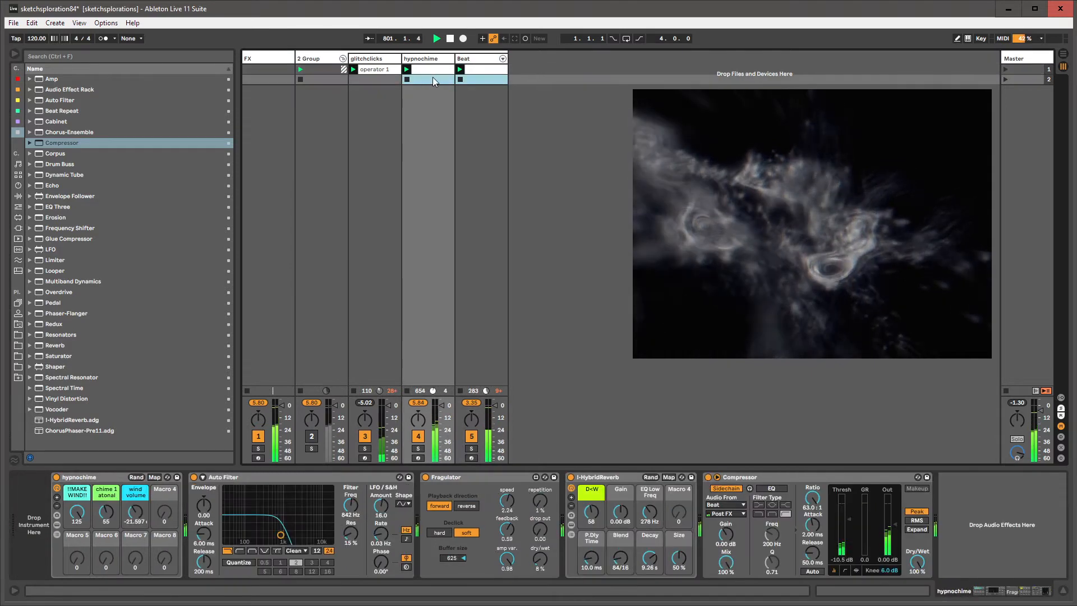
Add an EQ Eight after Drum Buss on the Beat track, with band 2 enabled and the high shelf's gain at 0 dB.
{"action": "left_click", "coordinate": [483, 59]}
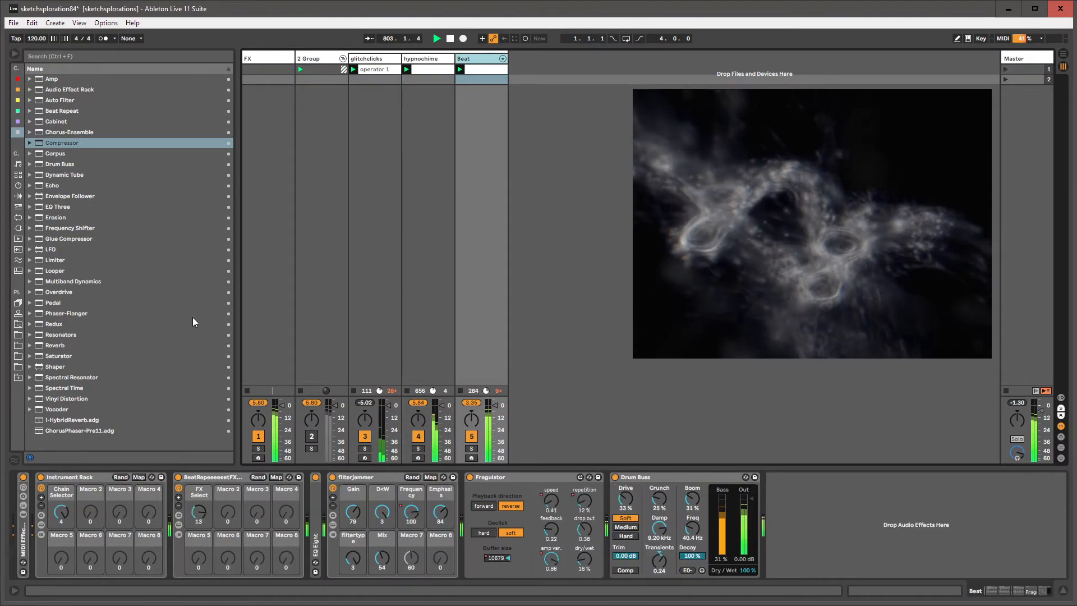
{"action": "left_click_drag", "start_coordinate": [230, 431], "coordinate": [773, 511]}
{"action": "left_click", "coordinate": [831, 571]}
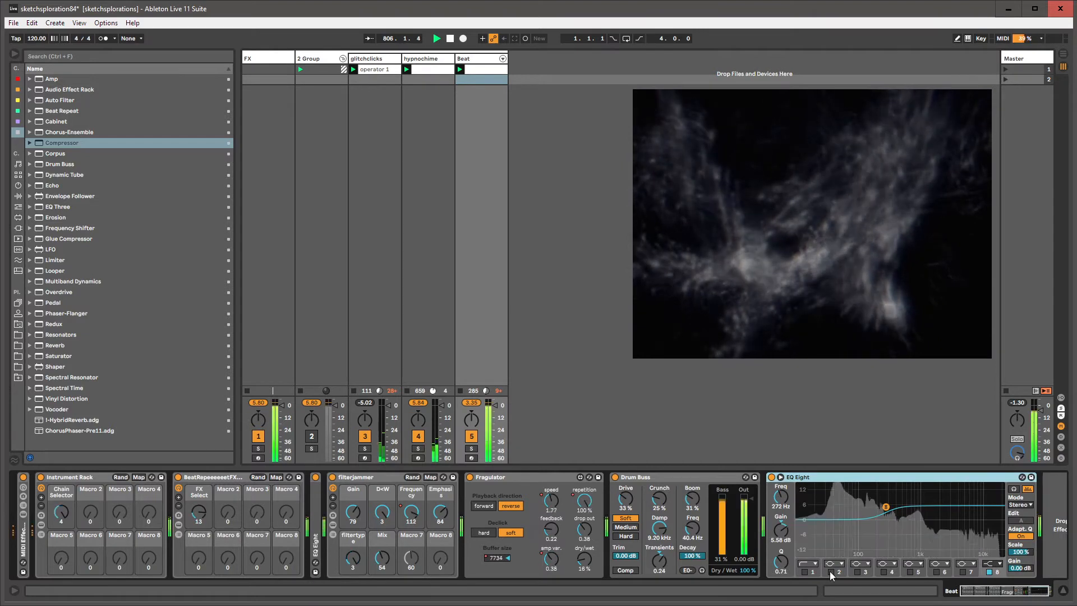
{"action": "left_click", "coordinate": [886, 508]}
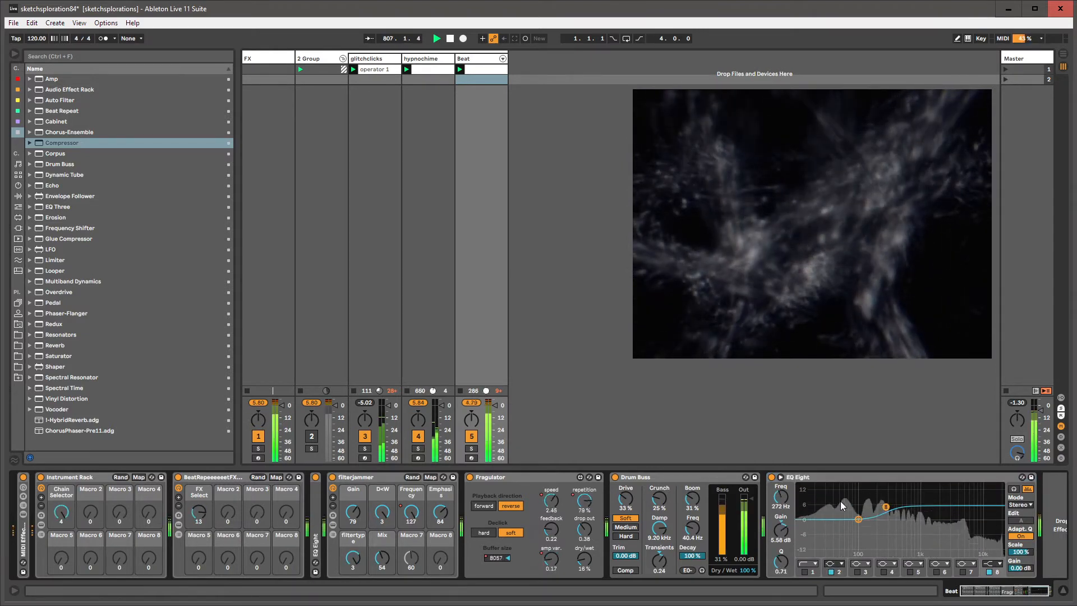
{"action": "double_click", "coordinate": [781, 530]}
Set EQ Eight's band 2 to a -4.09 dB cut at 42.6 Hz with a Q of 2.20, and fold the device.
{"action": "left_click", "coordinate": [858, 520]}
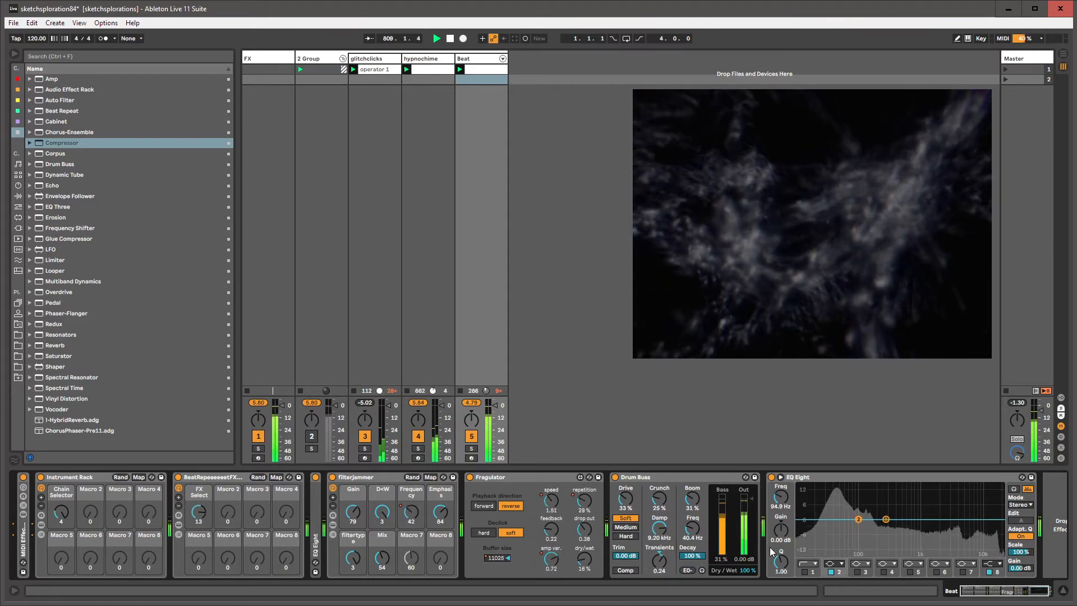
{"action": "left_click_drag", "start_coordinate": [781, 562], "coordinate": [781, 532]}
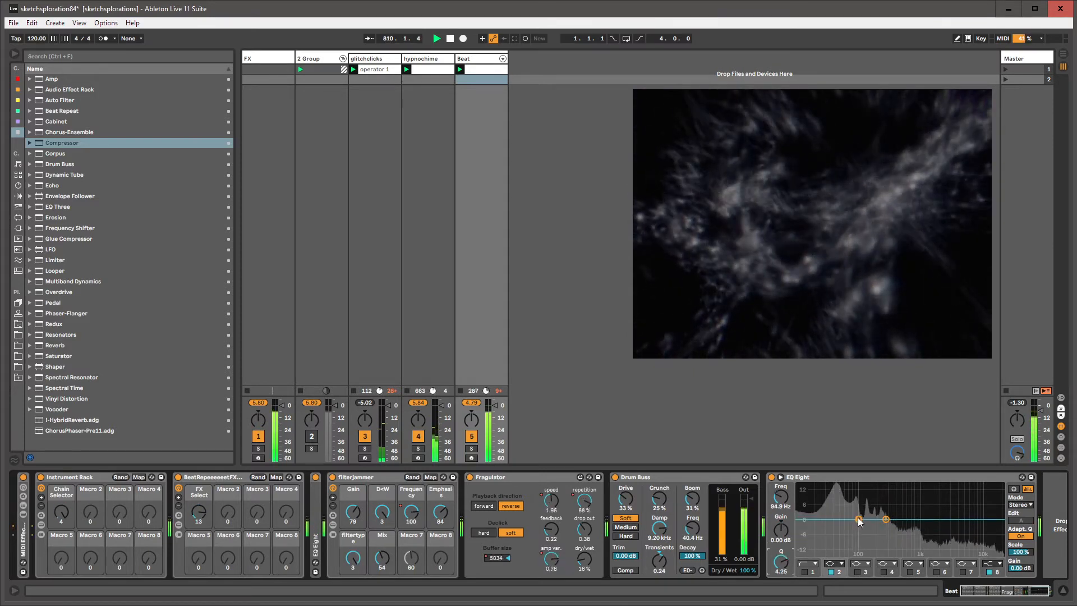
{"action": "left_click_drag", "start_coordinate": [859, 520], "coordinate": [837, 531]}
{"action": "left_click_drag", "start_coordinate": [781, 561], "coordinate": [781, 572]}
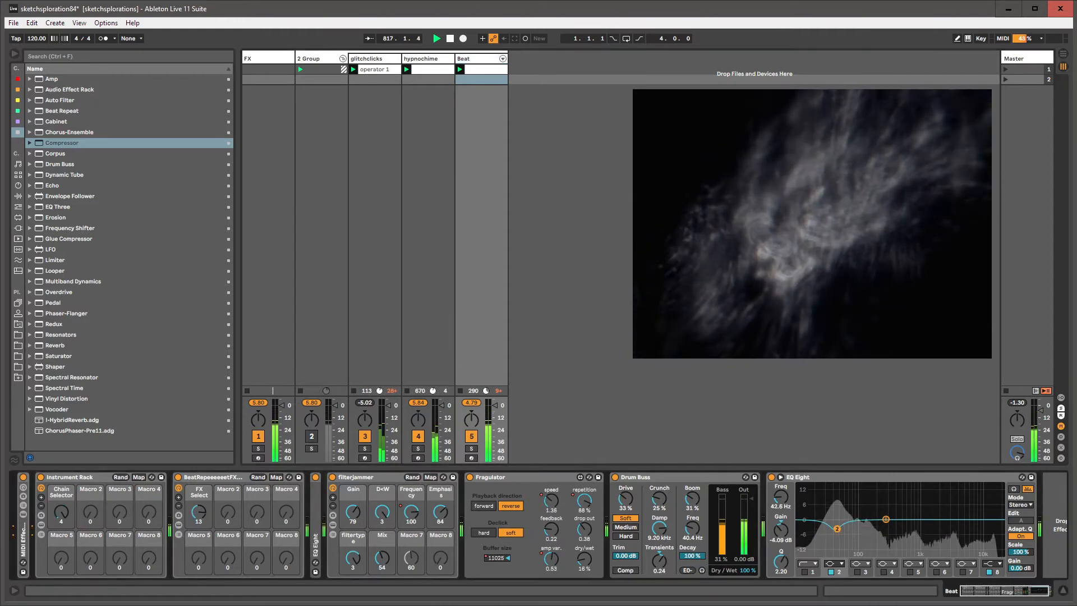
{"action": "double_click", "coordinate": [800, 478]}
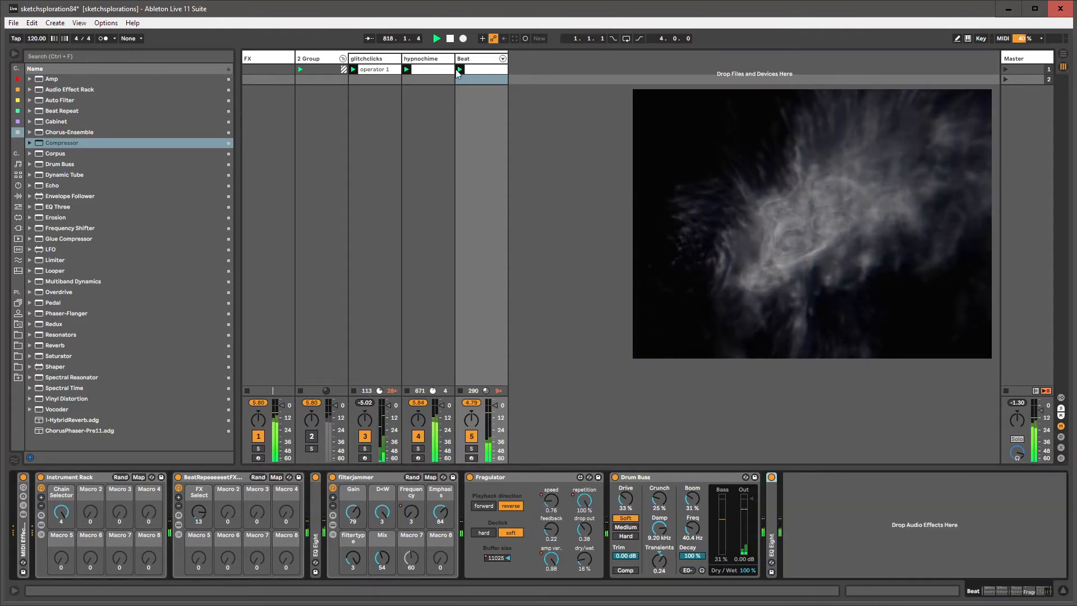
Insert a new MIDI track after the Beat track.
{"action": "left_click", "coordinate": [468, 59]}
{"action": "left_click", "coordinate": [371, 59]}
{"action": "left_click", "coordinate": [472, 59]}
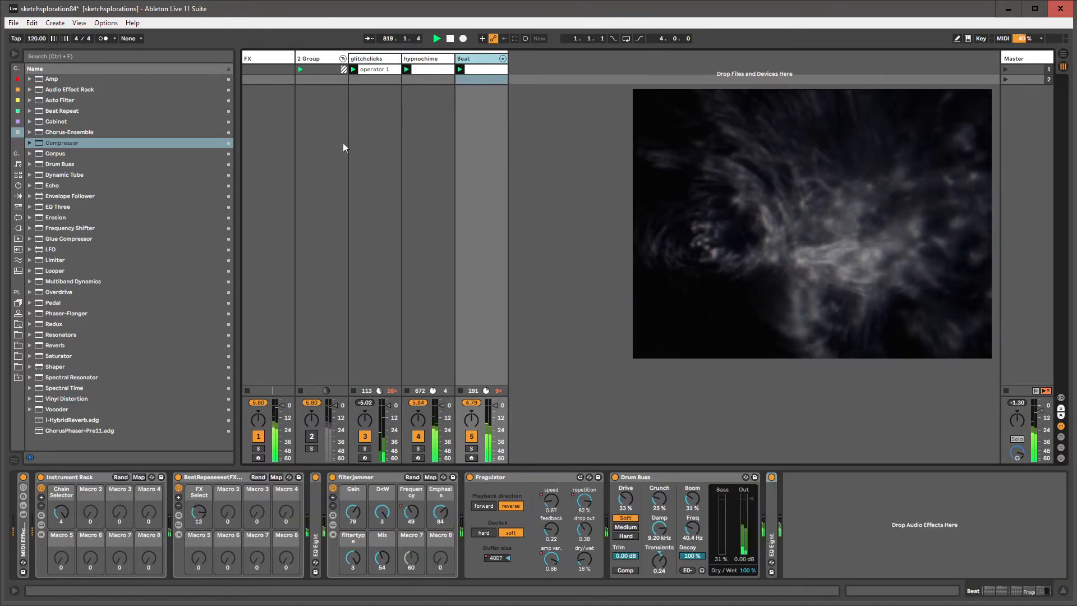
{"action": "key", "text": "ctrl+shift+t"}
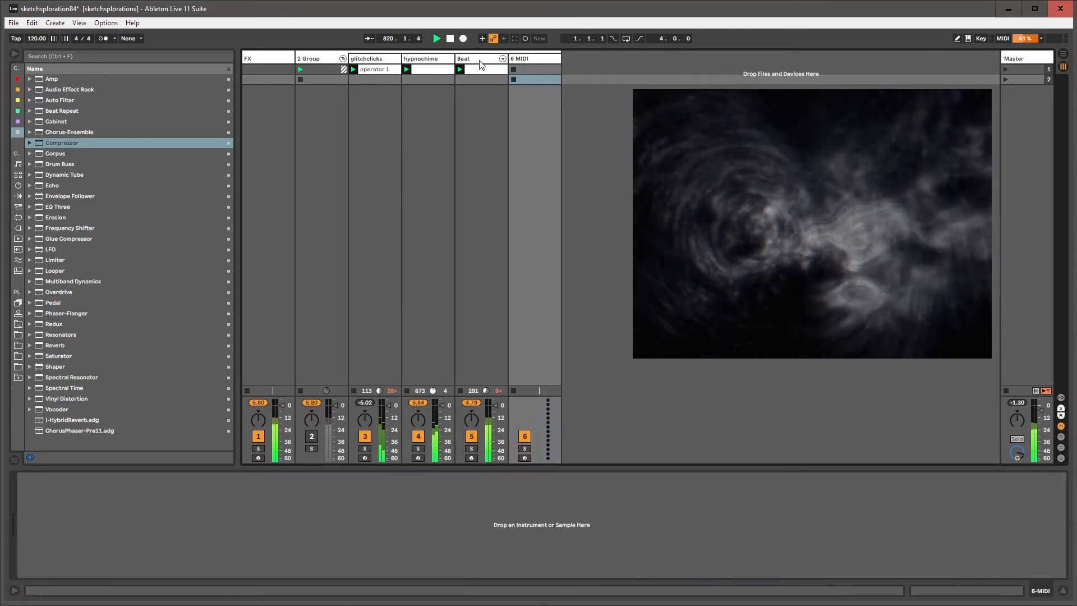
Load J74 DrumSynth - 007.adg from the INSTRUMENTS racks in the project folder onto the new MIDI track.
{"action": "left_click", "coordinate": [481, 64]}
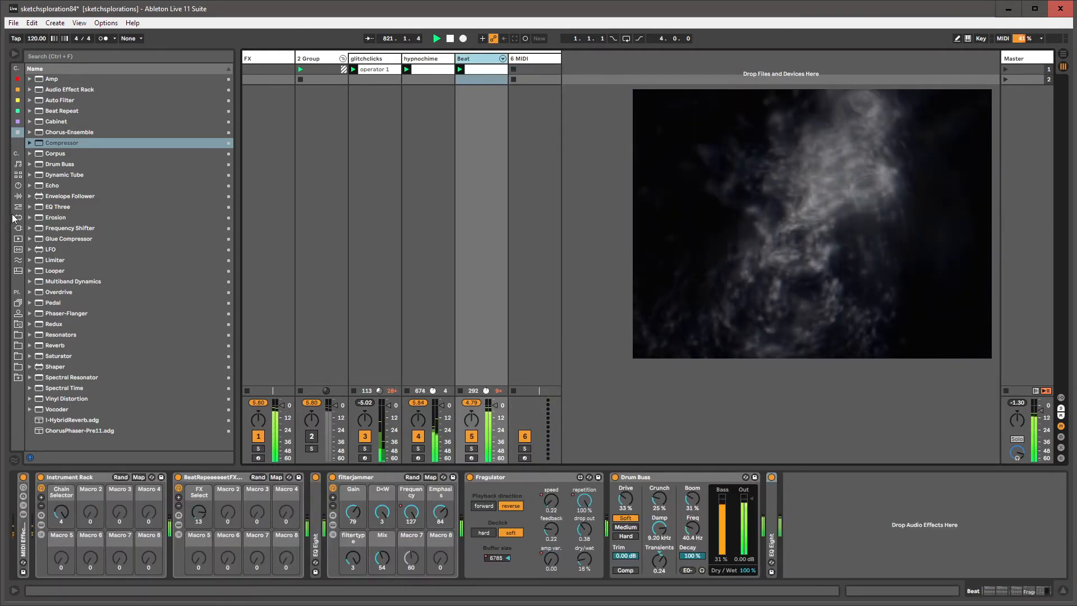
{"action": "left_click", "coordinate": [18, 325]}
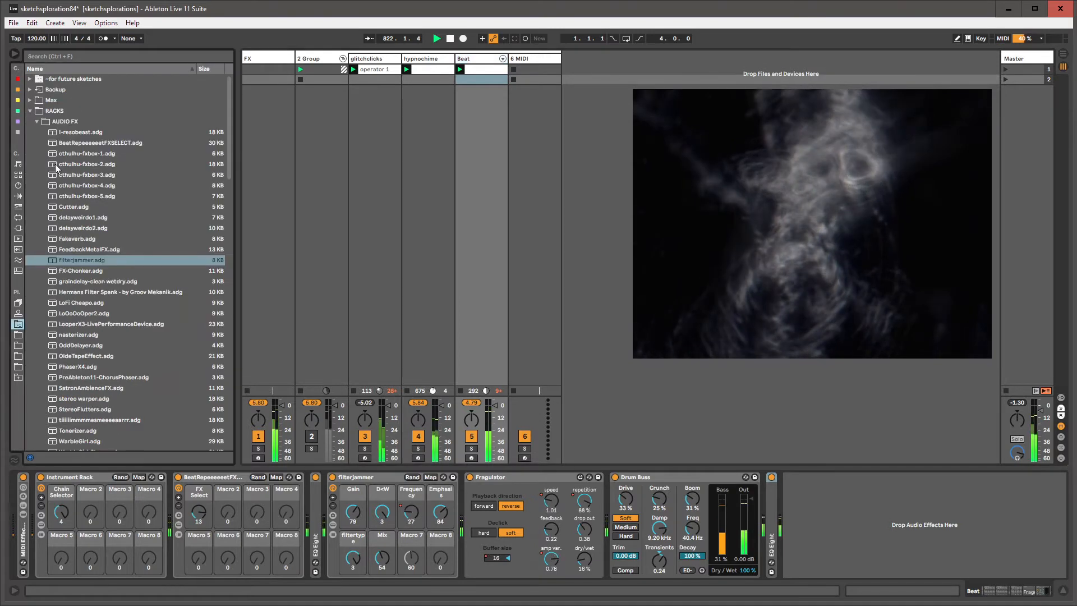
{"action": "left_click", "coordinate": [76, 134]}
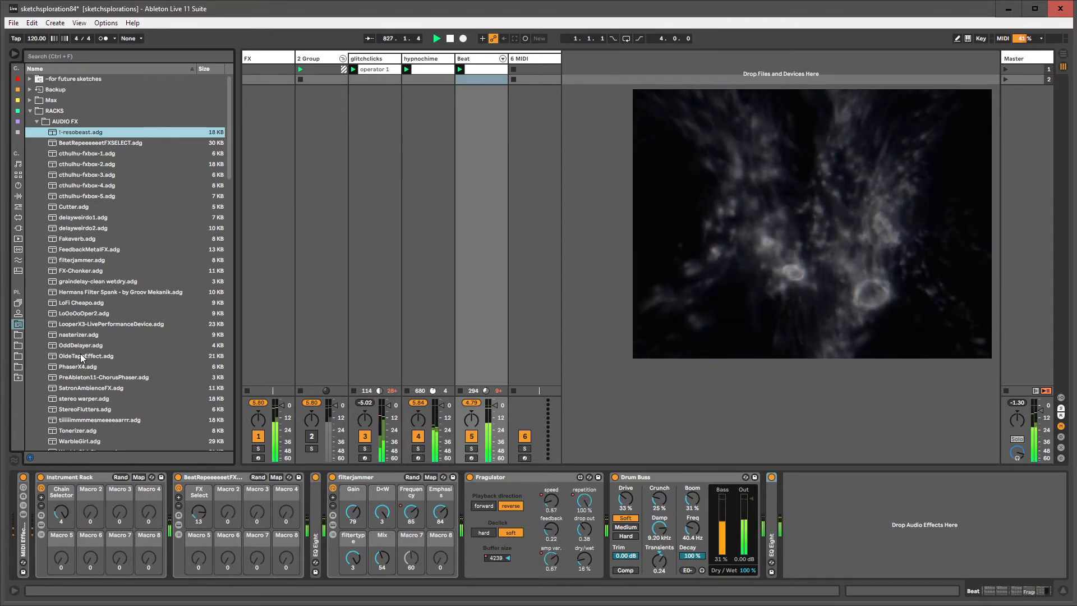
{"action": "left_click", "coordinate": [425, 60]}
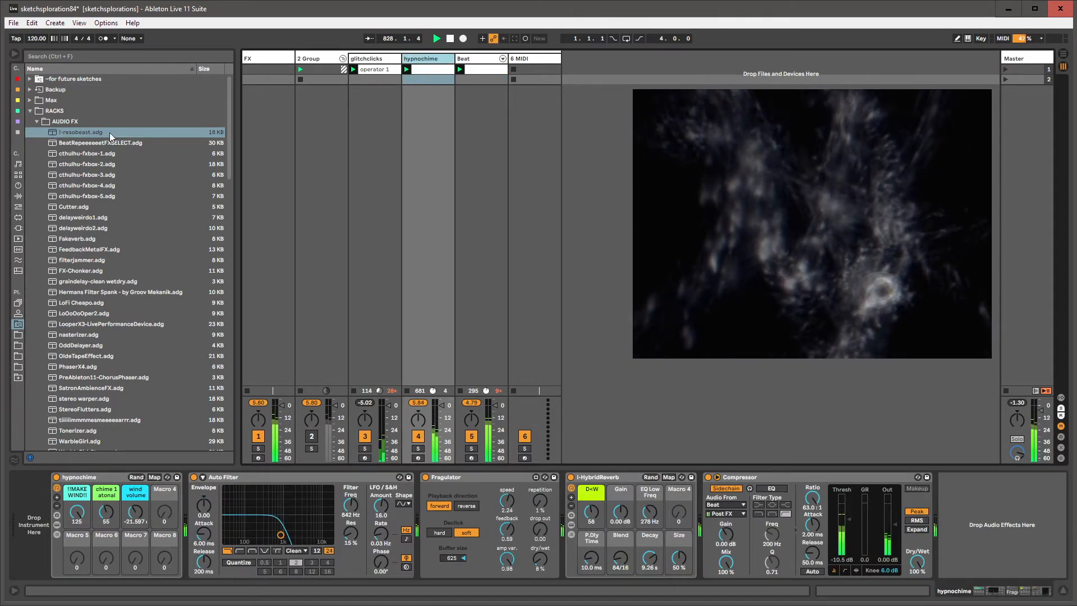
{"action": "left_click", "coordinate": [34, 120]}
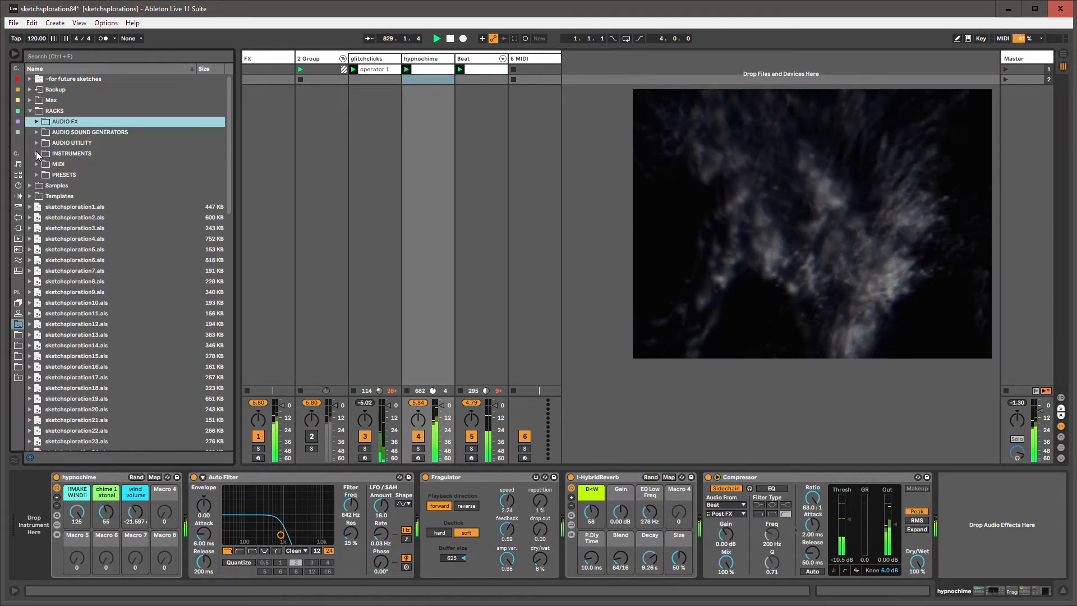
{"action": "left_click", "coordinate": [35, 151]}
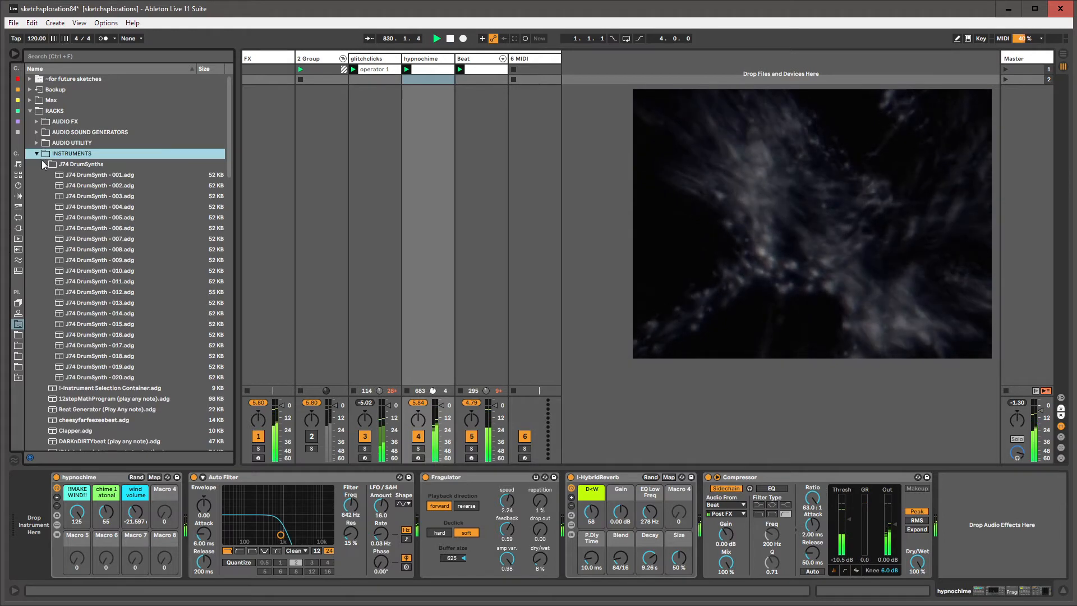
{"action": "left_click", "coordinate": [113, 240]}
{"action": "left_click_drag", "start_coordinate": [112, 239], "coordinate": [538, 59]}
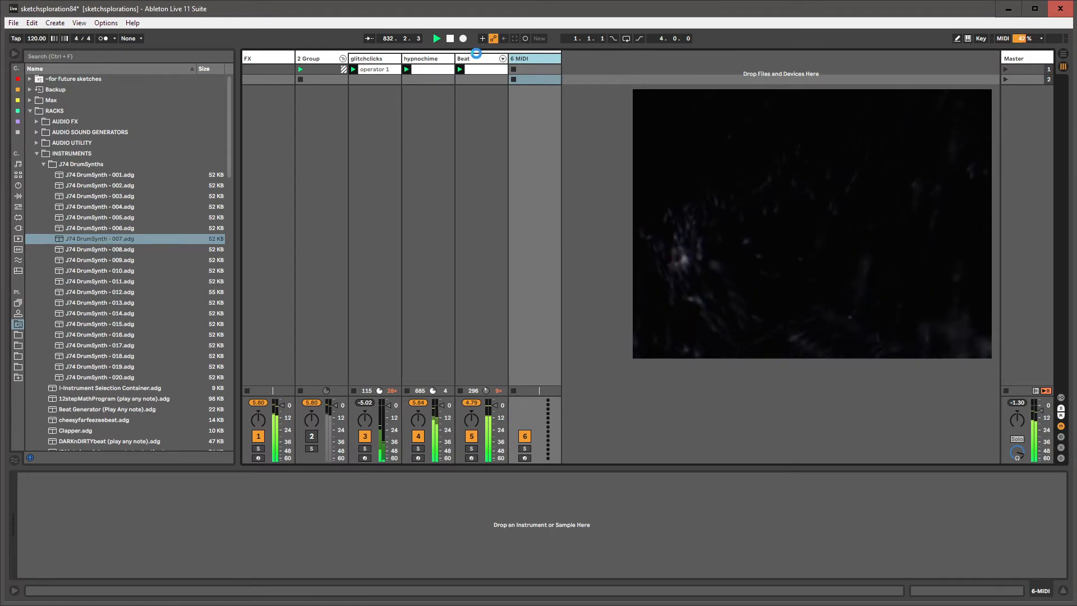
Copy the Beat track's MIDI effect rack to the start of the J74 DrumSynth track's device chain.
{"action": "left_click", "coordinate": [475, 59]}
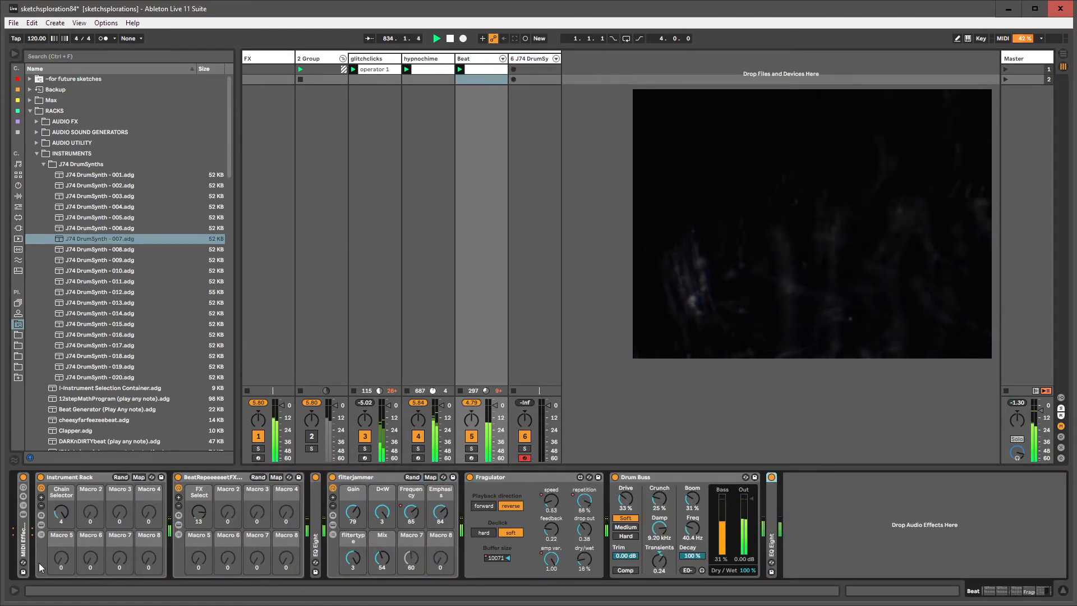
{"action": "left_click", "coordinate": [556, 67]}
{"action": "left_click_drag", "start_coordinate": [562, 59], "coordinate": [545, 59]}
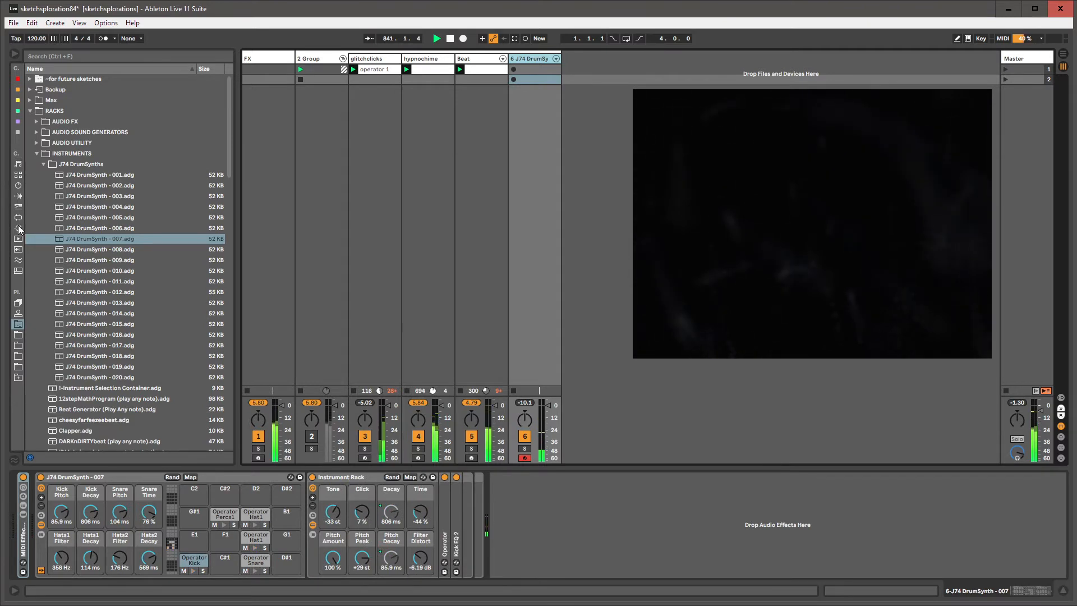
Add an Arpeggiator between the MIDI effect rack and the drum synth, and set its style to Random Once.
{"action": "left_click", "coordinate": [18, 207]}
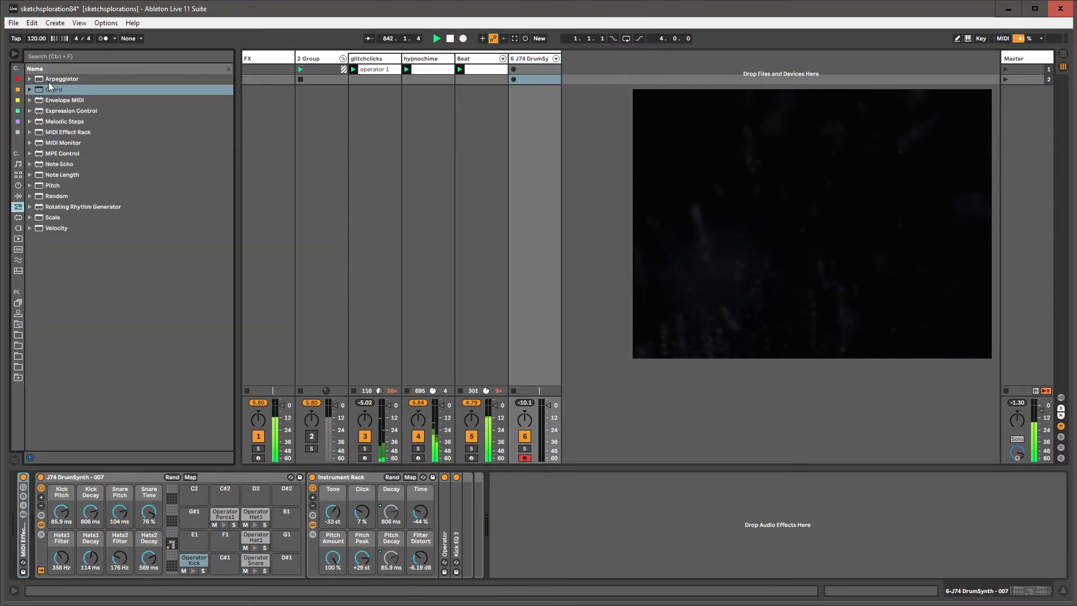
{"action": "left_click_drag", "start_coordinate": [59, 79], "coordinate": [39, 490]}
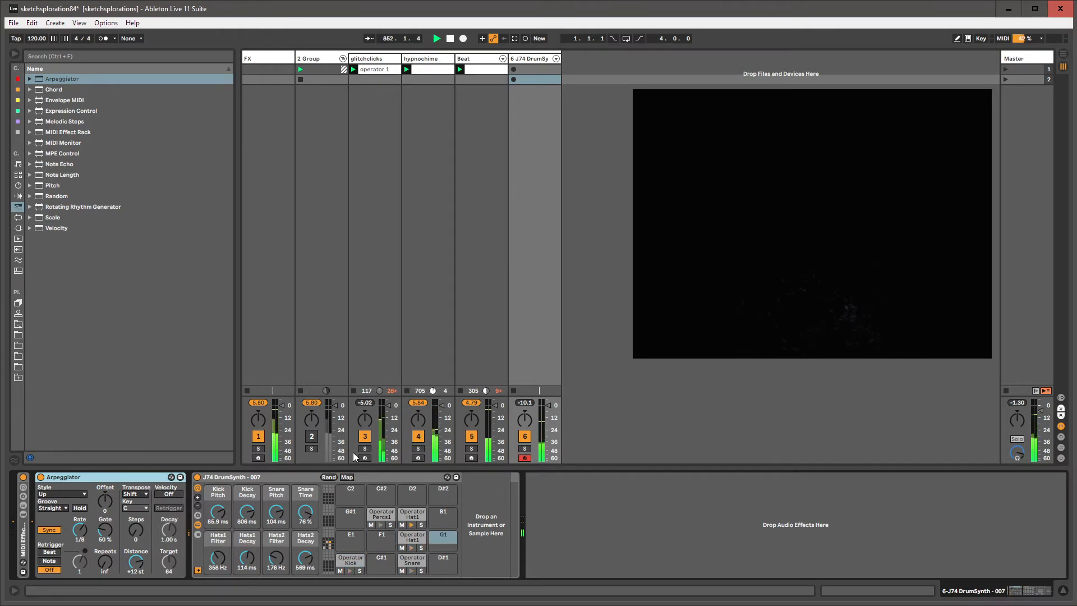
{"action": "left_click", "coordinate": [59, 491]}
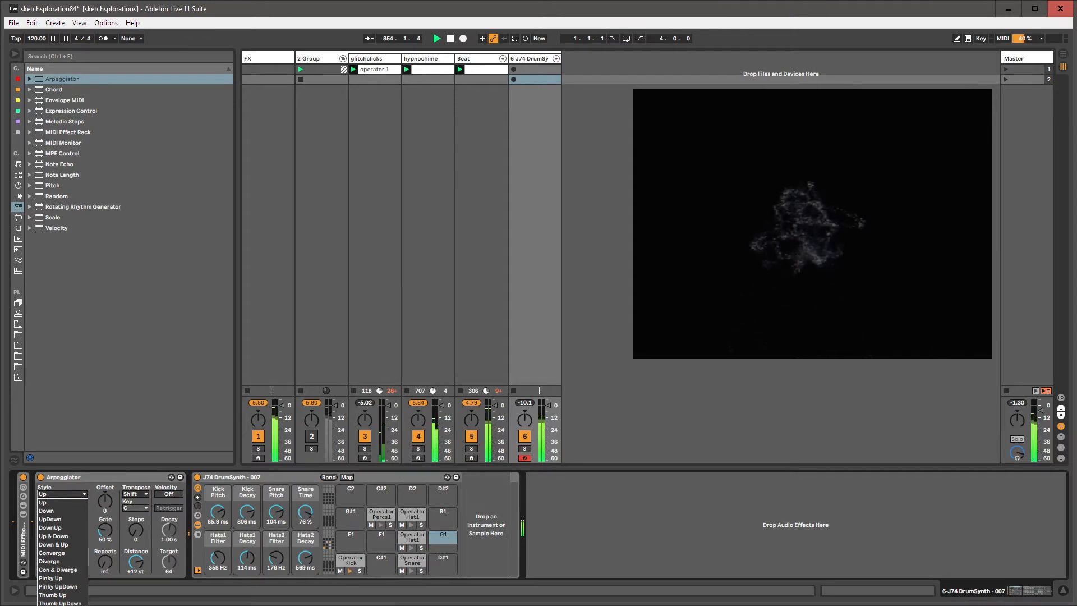
{"action": "left_click", "coordinate": [60, 605]}
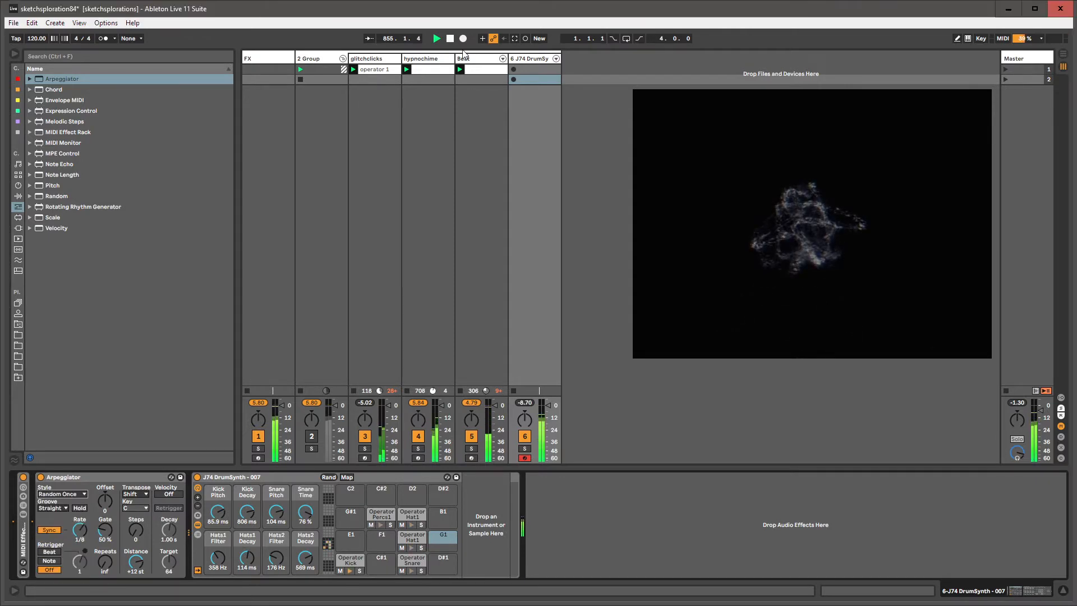
Record a MIDI clip of about ten bars in the first slot of the J74 DrumSynth track and let it loop.
{"action": "left_click", "coordinate": [513, 70]}
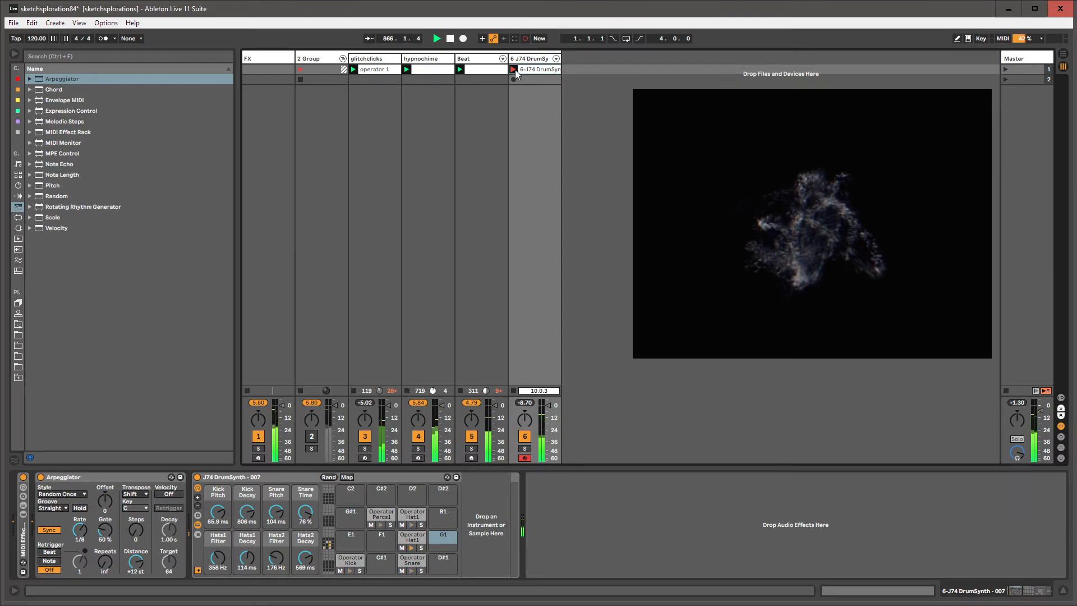
{"action": "left_click", "coordinate": [515, 69]}
Set the loop length of the clip on the J74 DrumSynth track to an even ten bars and return to the track's devices.
{"action": "left_click", "coordinate": [523, 69]}
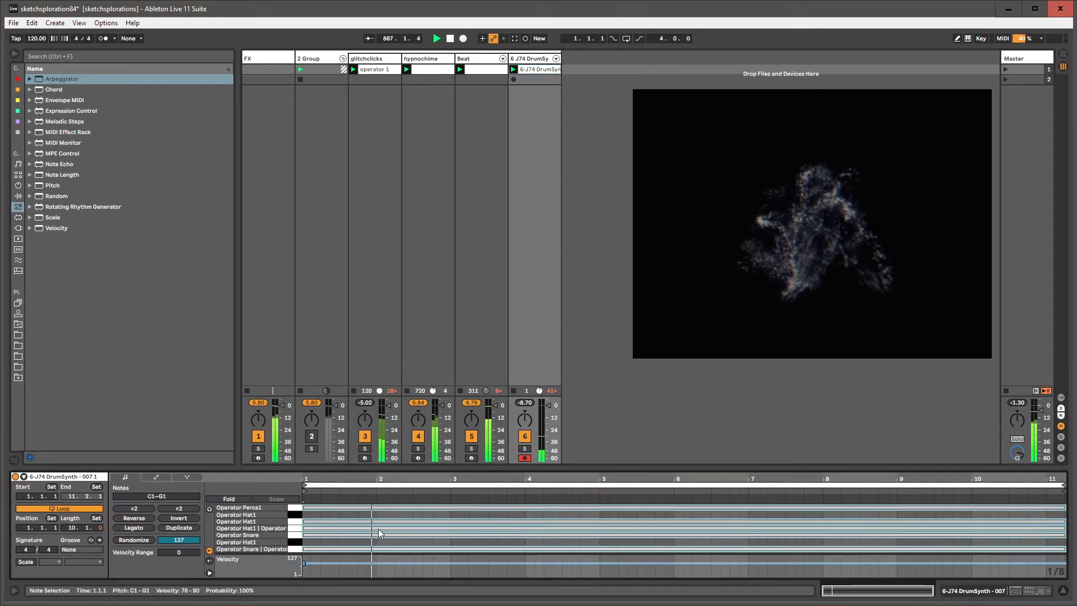
{"action": "left_click", "coordinate": [73, 527]}
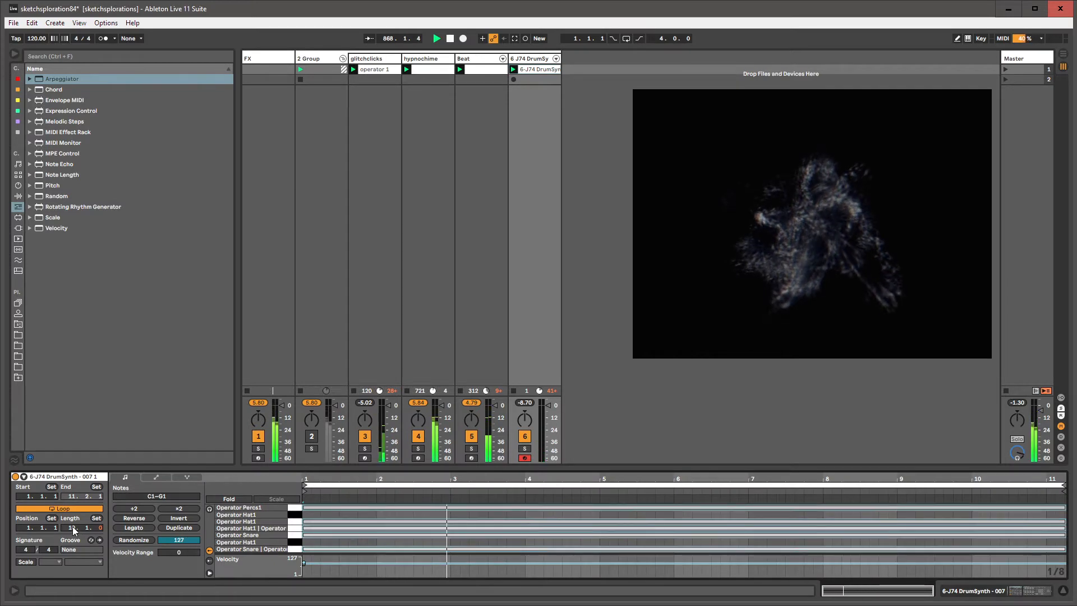
{"action": "left_click_drag", "start_coordinate": [98, 528], "coordinate": [97, 547]}
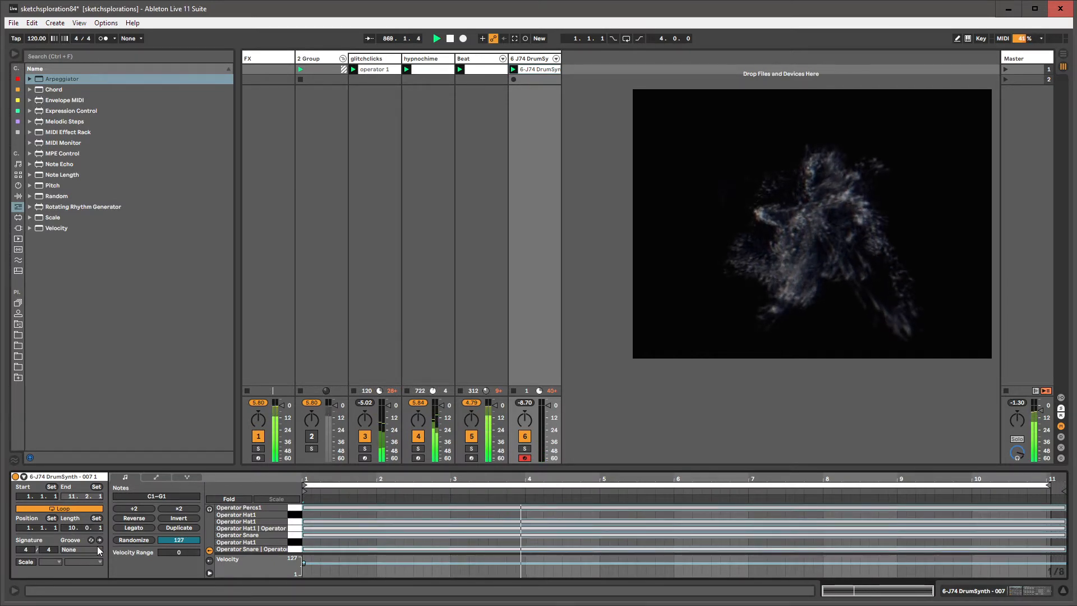
{"action": "left_click", "coordinate": [525, 60]}
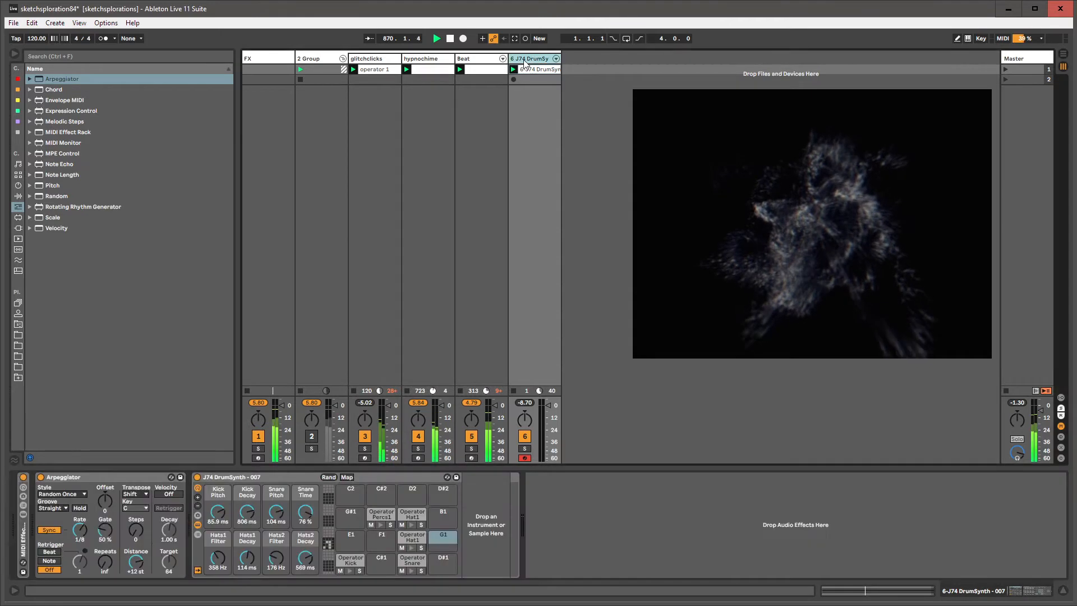
Set the global launch quantization to 1 Bar and remove the stop button from the J74 DrumSynth track's second slot.
{"action": "left_click", "coordinate": [118, 38]}
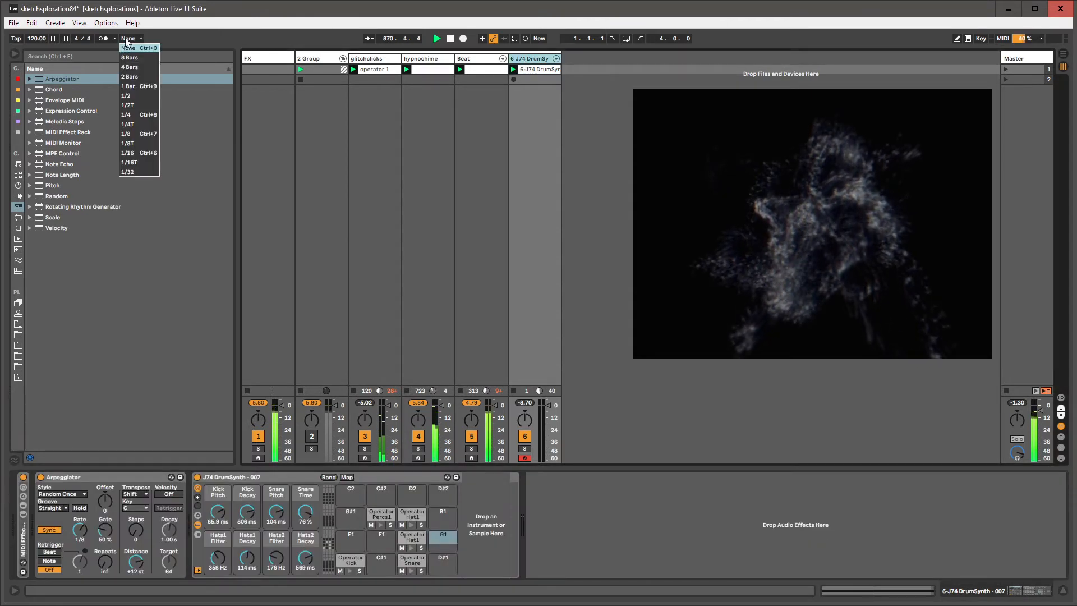
{"action": "left_click", "coordinate": [134, 82]}
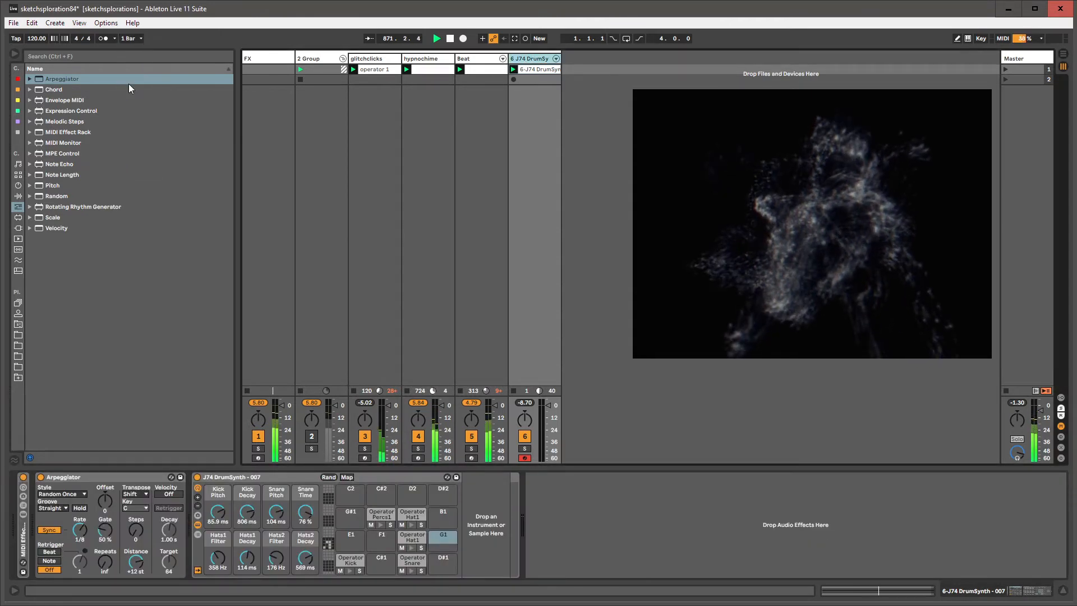
{"action": "left_click", "coordinate": [524, 80]}
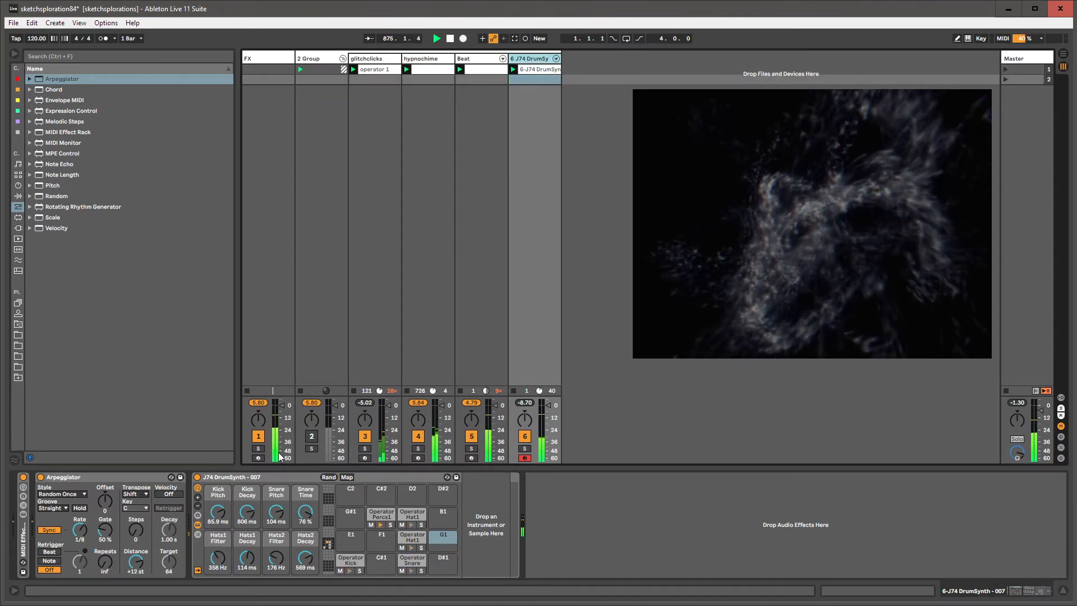
Insert a new MIDI track after the J74 DrumSynth track and move the floating visualizer window clear of it.
{"action": "left_click", "coordinate": [546, 69]}
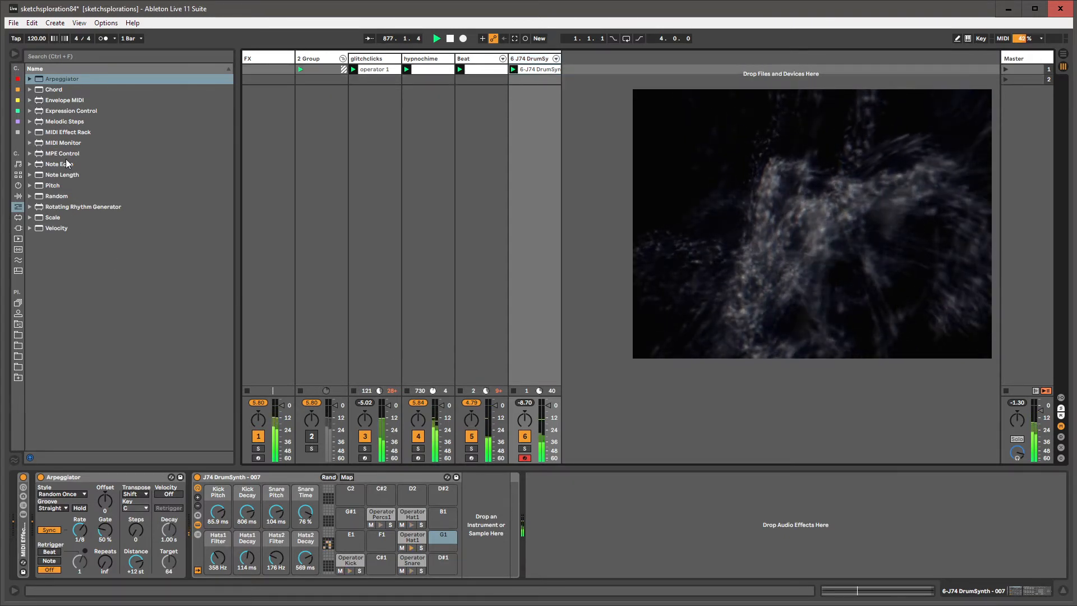
{"action": "left_click", "coordinate": [536, 59]}
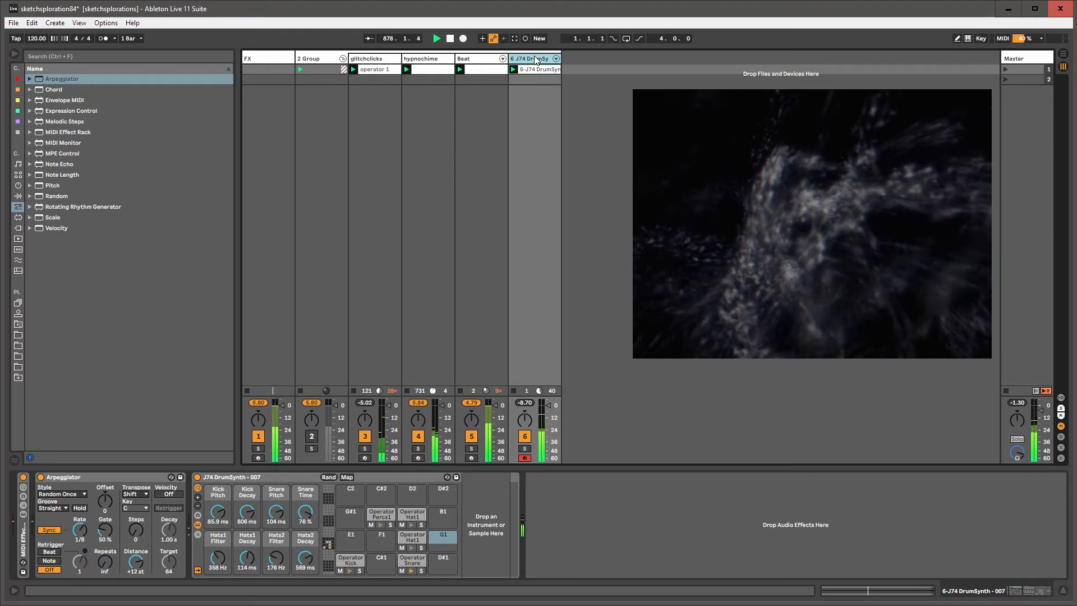
{"action": "key", "text": "ctrl+shift+t"}
{"action": "left_click", "coordinate": [750, 168]}
{"action": "left_click_drag", "start_coordinate": [752, 167], "coordinate": [808, 168]}
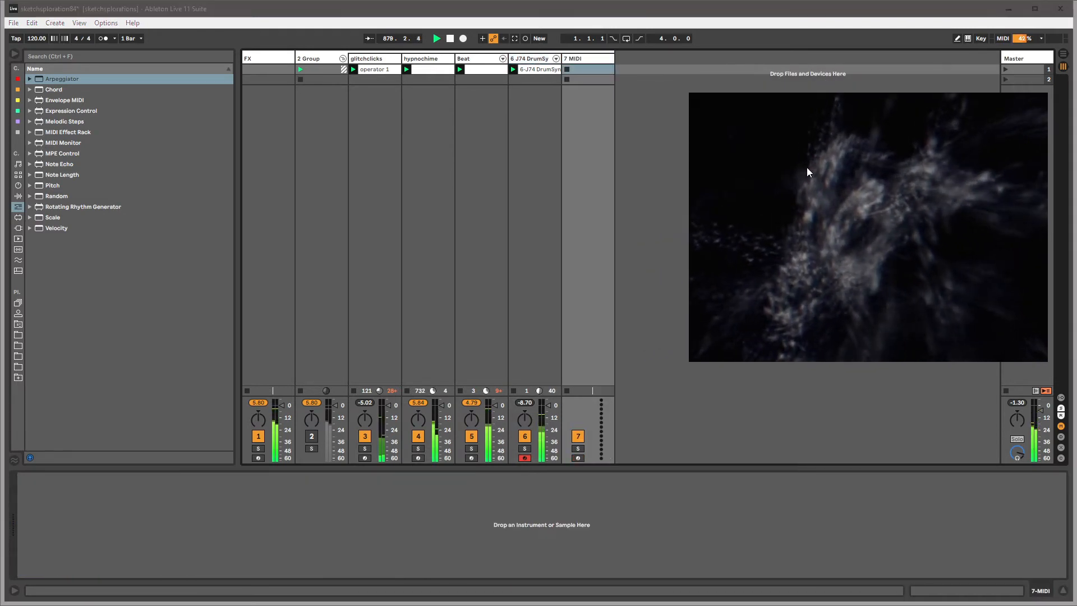
Add an Arpeggiator followed by the Analog synth to the new MIDI track.
{"action": "left_click", "coordinate": [576, 59]}
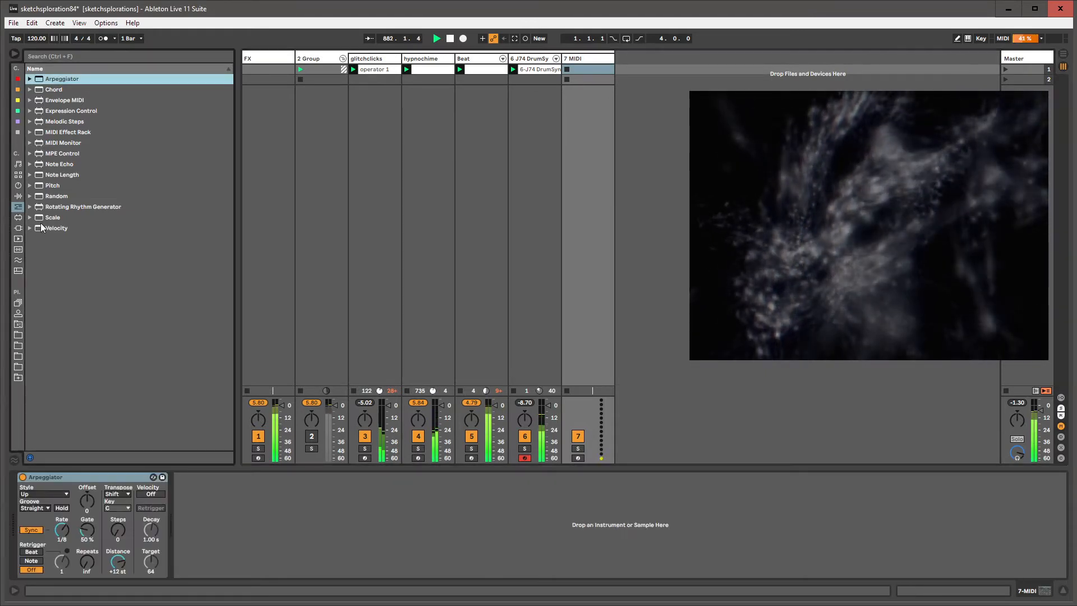
{"action": "left_click", "coordinate": [18, 185]}
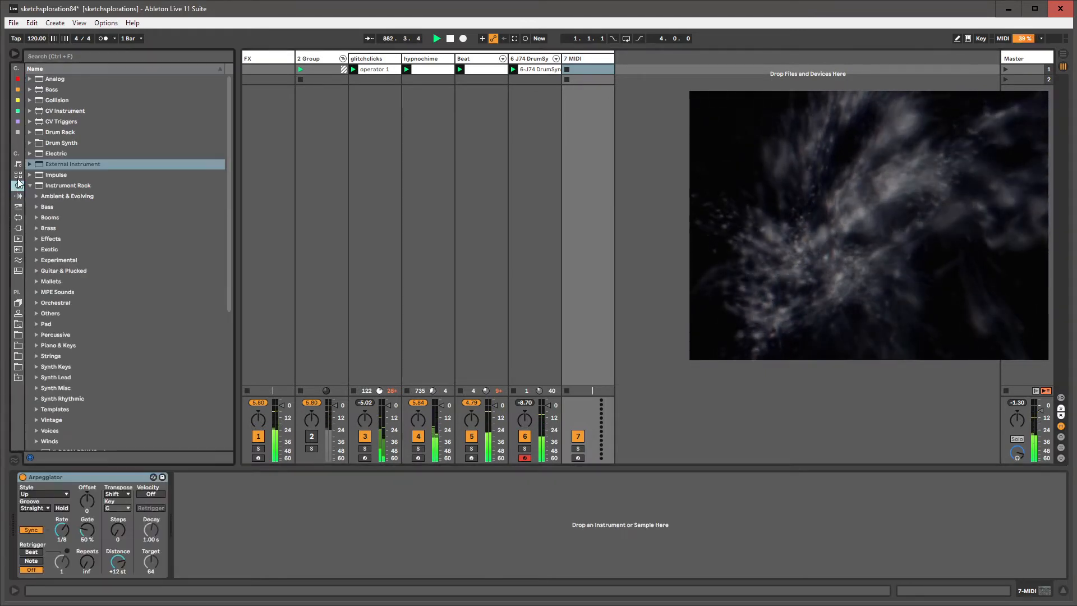
{"action": "left_click", "coordinate": [54, 79]}
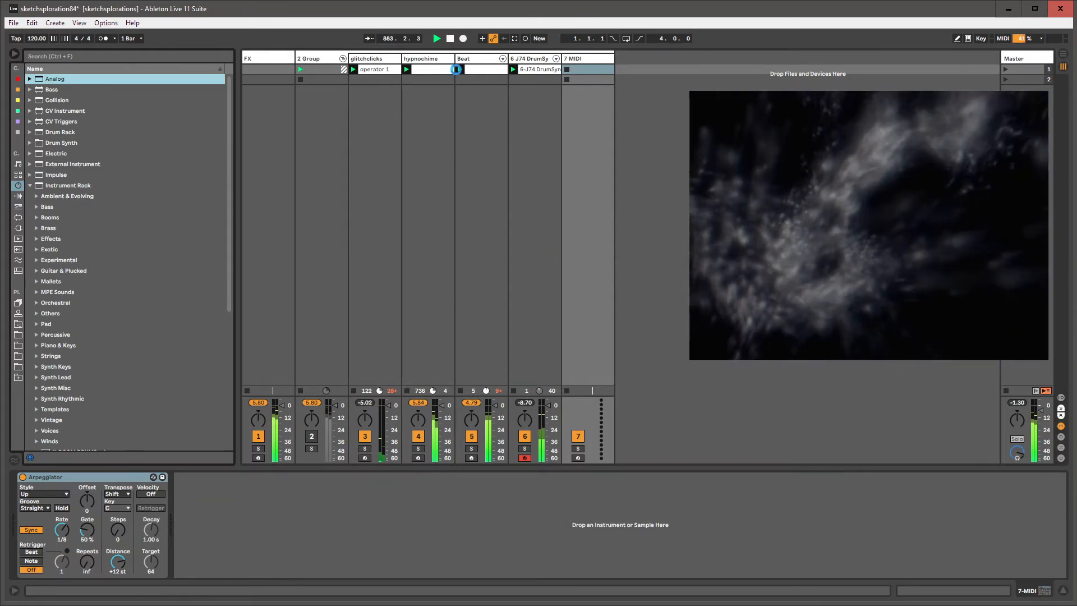
{"action": "key", "text": "Return"}
{"action": "left_click", "coordinate": [522, 59]}
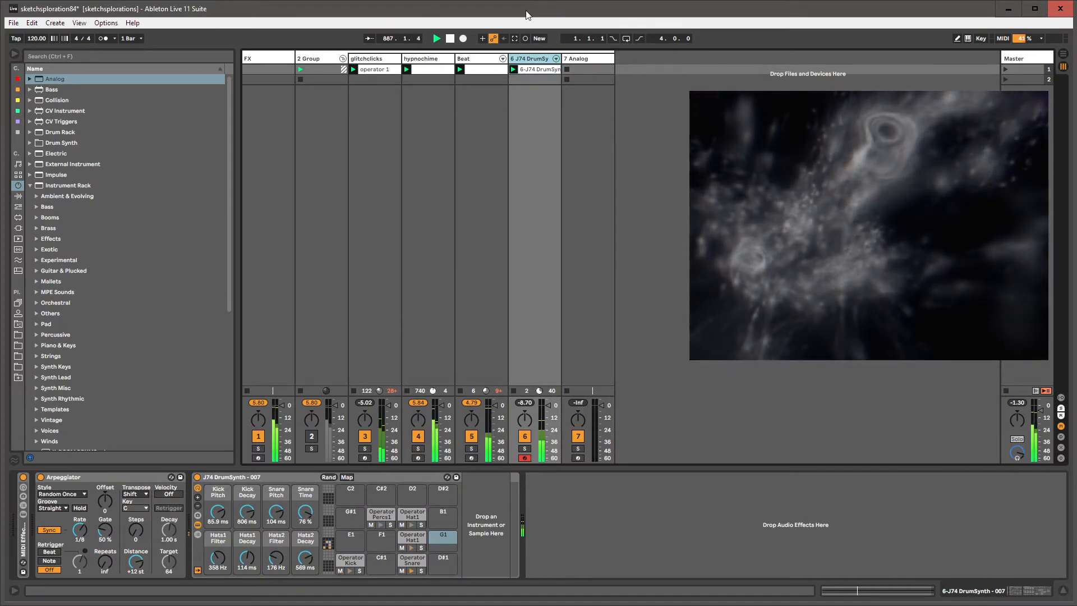
{"action": "left_click", "coordinate": [573, 59]}
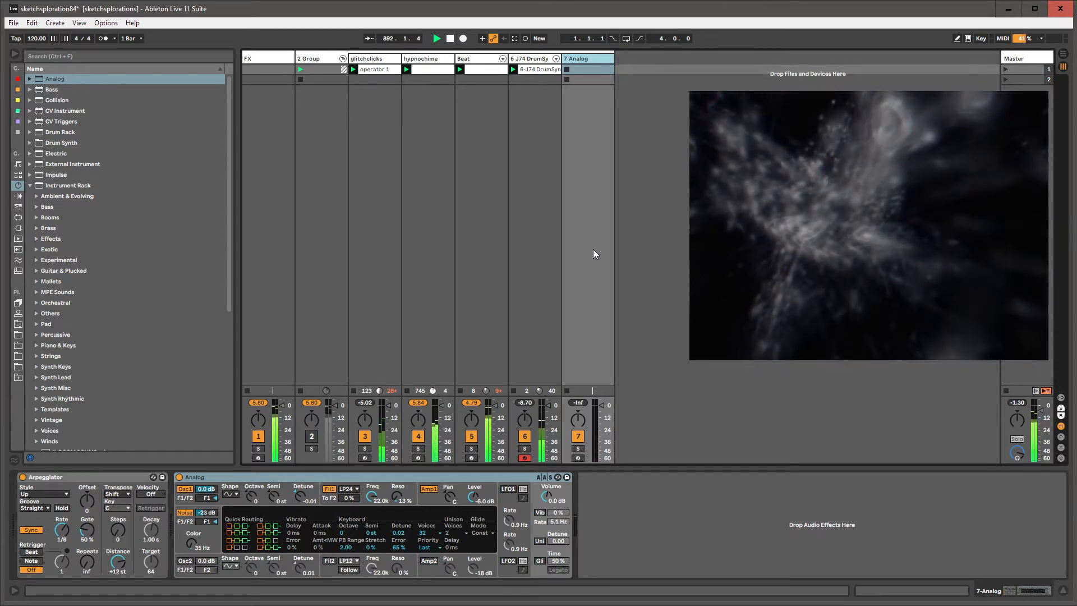
{"action": "left_click", "coordinate": [521, 58]}
{"action": "left_click", "coordinate": [480, 59]}
{"action": "left_click", "coordinate": [579, 58]}
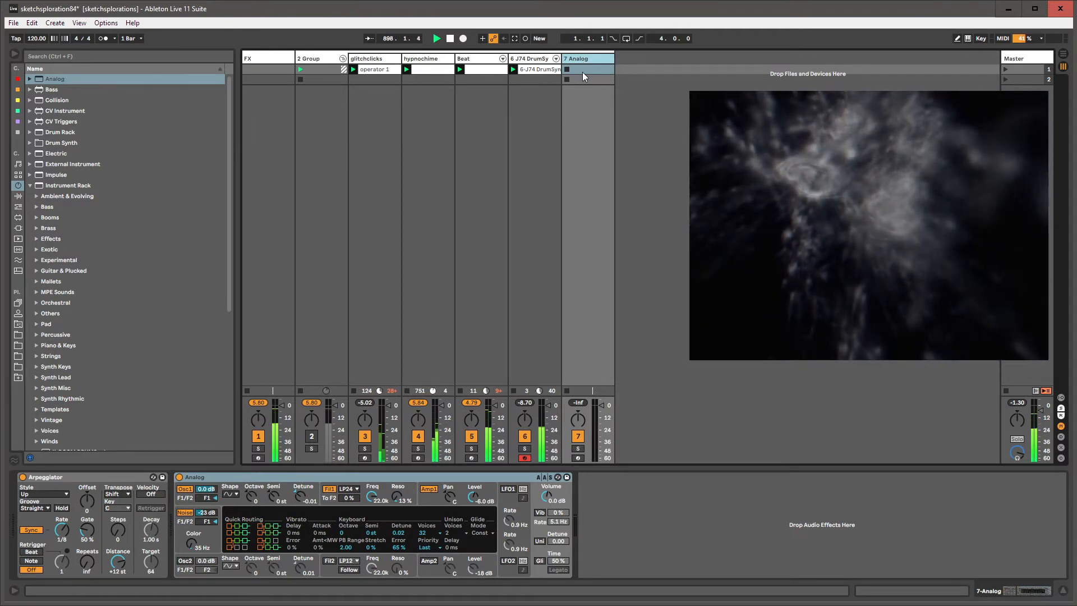
Arm the Analog track, record a six-bar MIDI clip in its first slot and let it loop.
{"action": "left_click", "coordinate": [578, 457]}
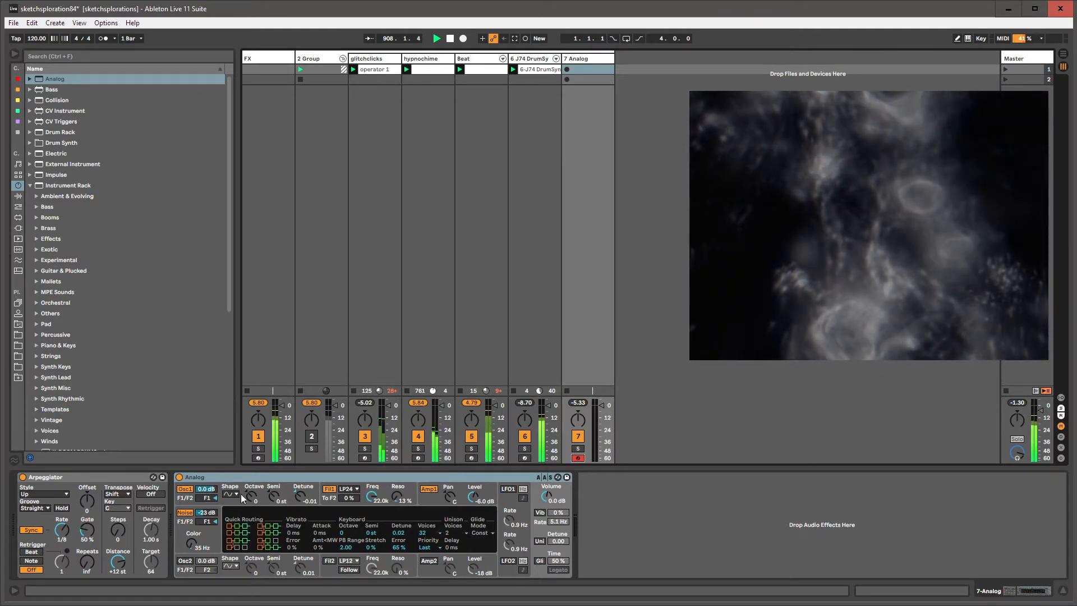
{"action": "left_click", "coordinate": [587, 61]}
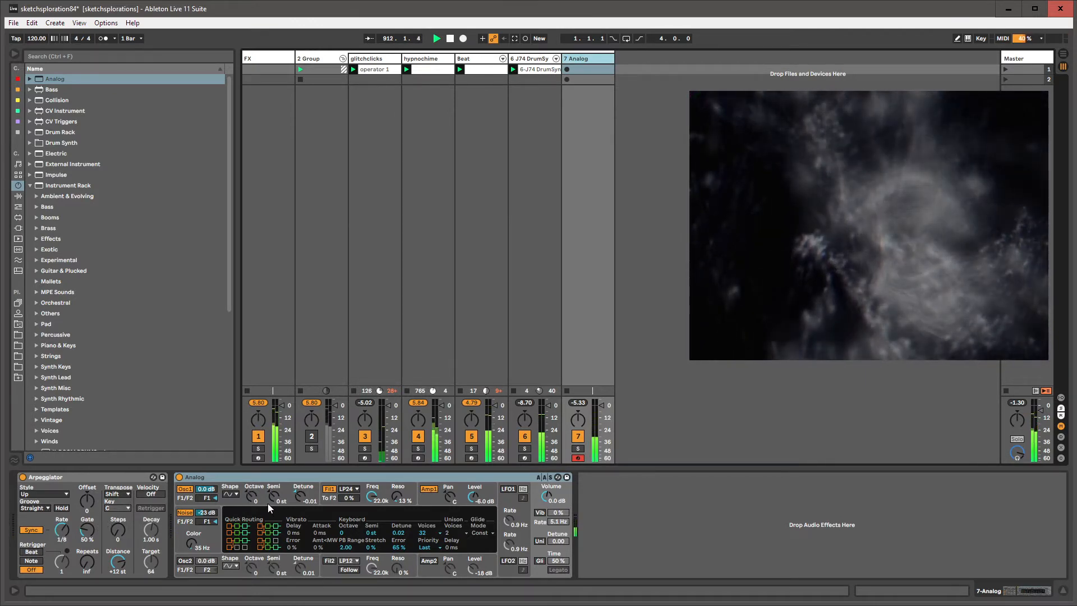
{"action": "left_click", "coordinate": [375, 498]}
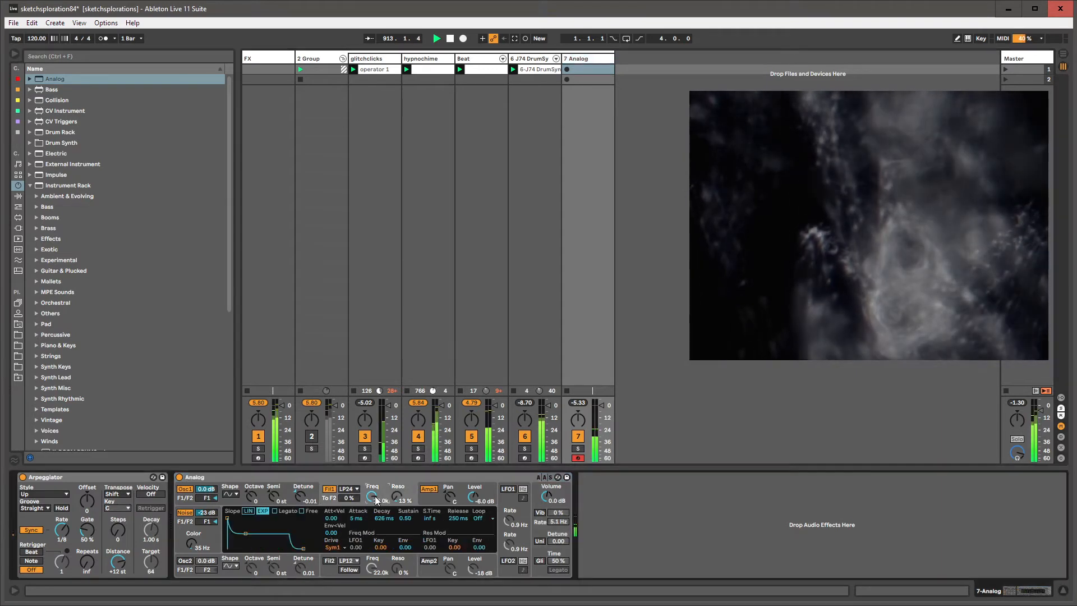
{"action": "left_click", "coordinate": [568, 69]}
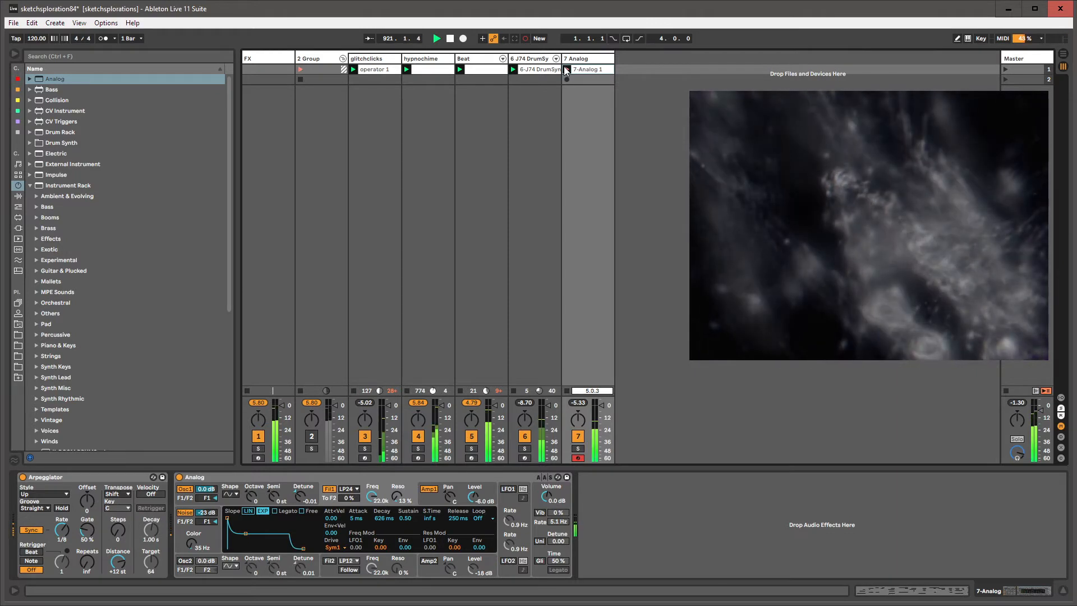
{"action": "left_click", "coordinate": [566, 70]}
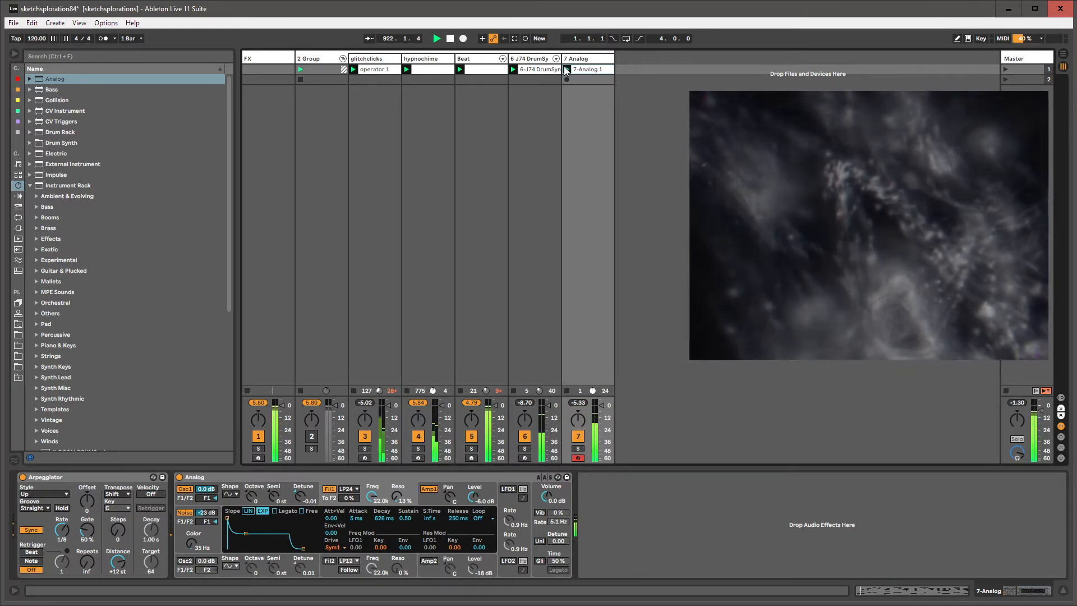
{"action": "left_click", "coordinate": [571, 60]}
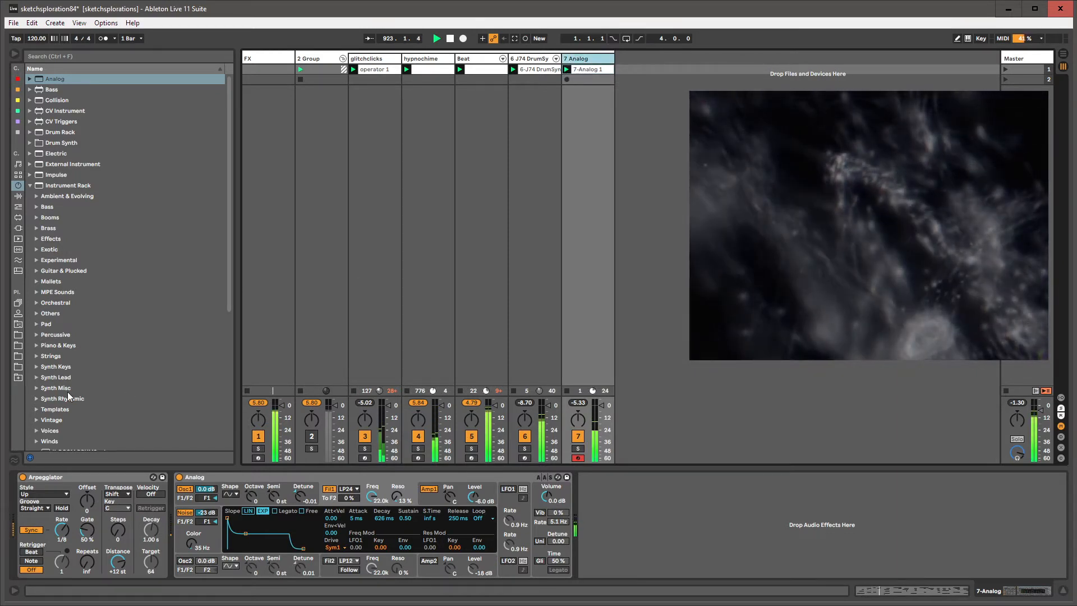
{"action": "left_click", "coordinate": [21, 207]}
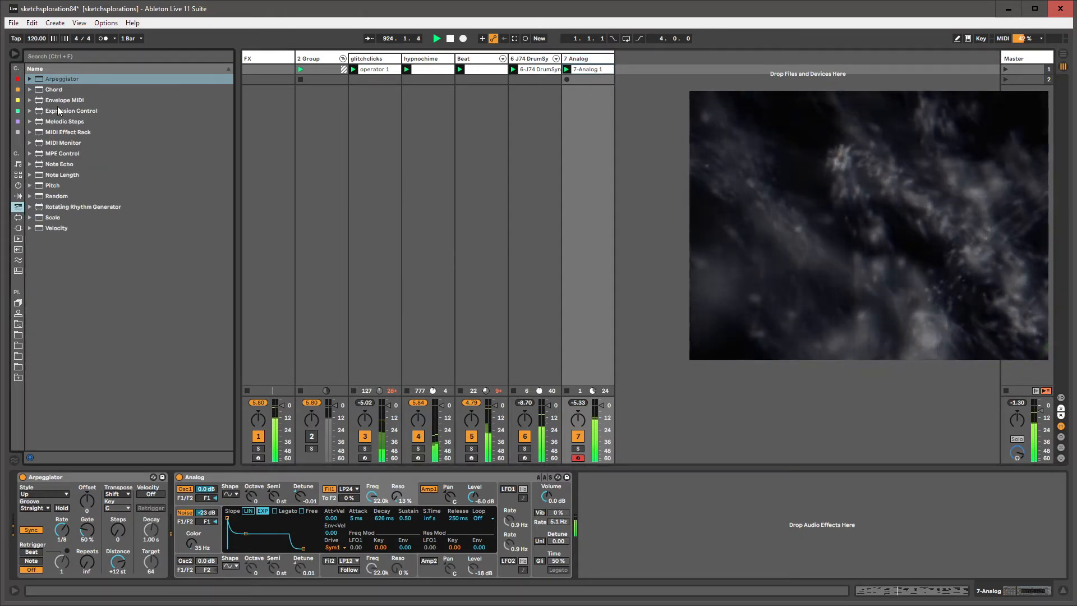
{"action": "left_click_drag", "start_coordinate": [54, 189], "coordinate": [190, 506]}
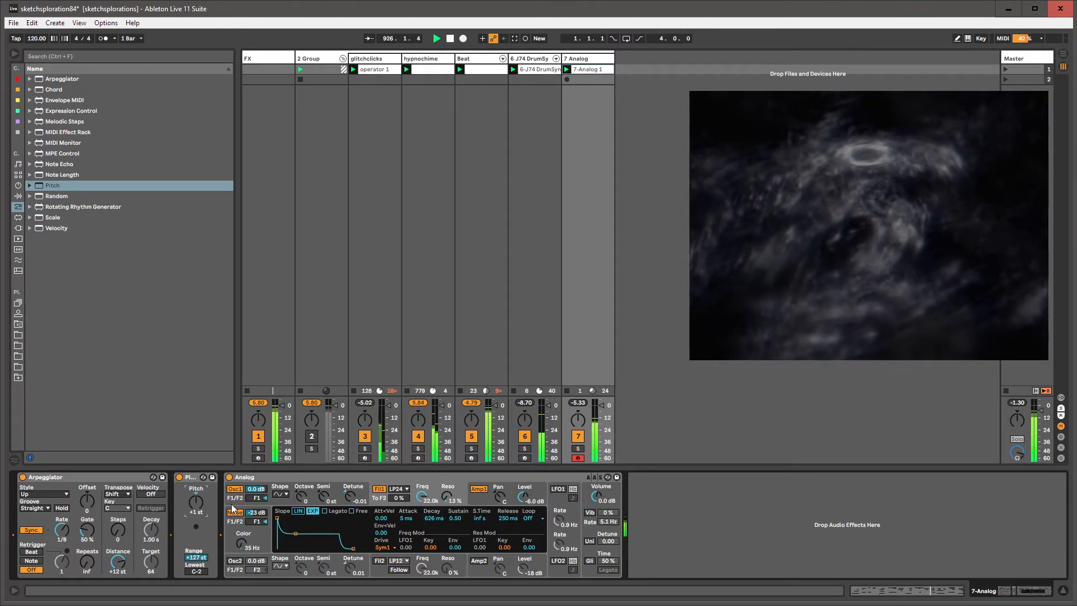
{"action": "left_click", "coordinate": [196, 480]}
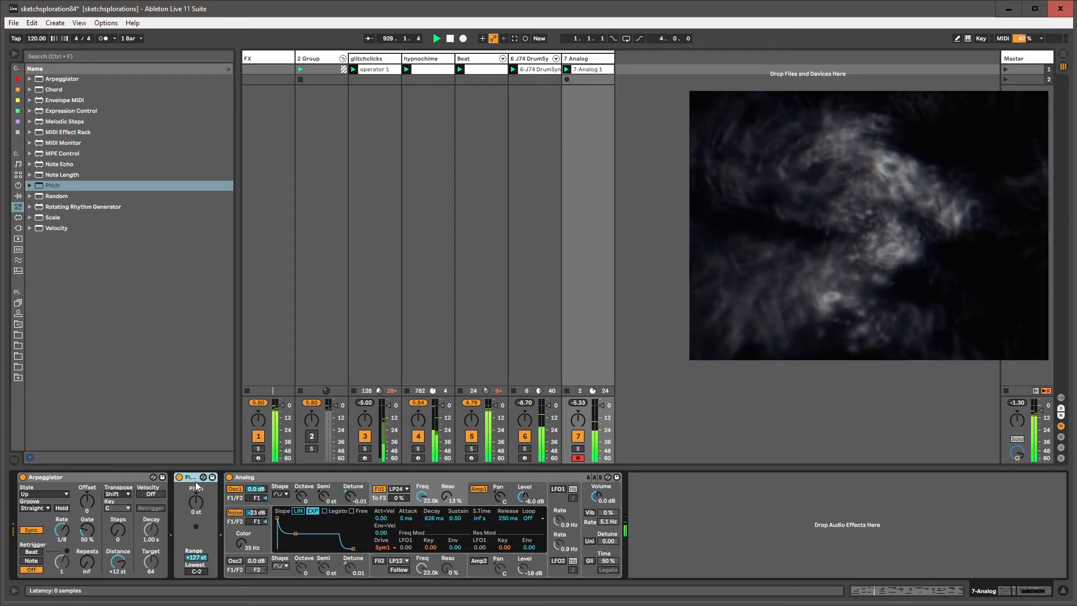
{"action": "key", "text": "Delete"}
Add a Scale effect between the Arpeggiator and Analog, and start remapping notes in its grid, including G to F#.
{"action": "left_click_drag", "start_coordinate": [52, 217], "coordinate": [99, 358]}
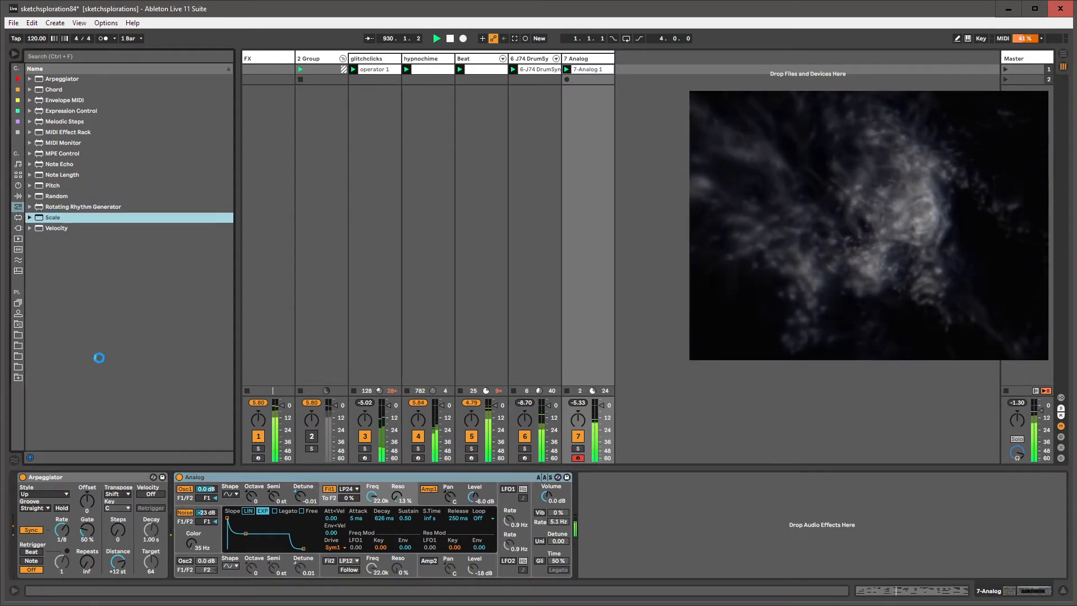
{"action": "left_click_drag", "start_coordinate": [209, 513], "coordinate": [209, 508]}
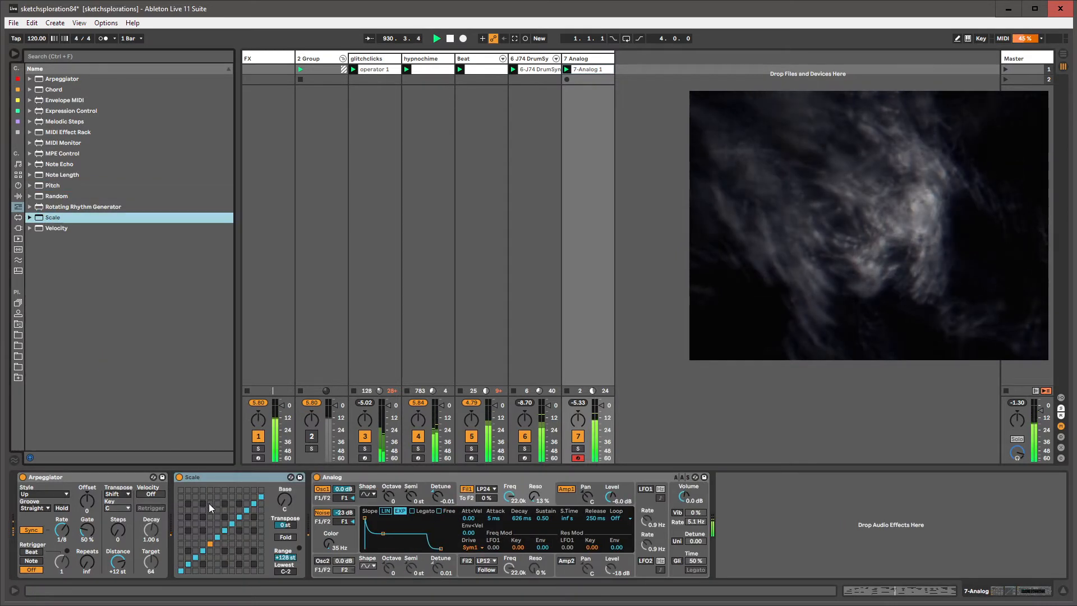
{"action": "left_click", "coordinate": [247, 503]}
{"action": "left_click", "coordinate": [232, 530]}
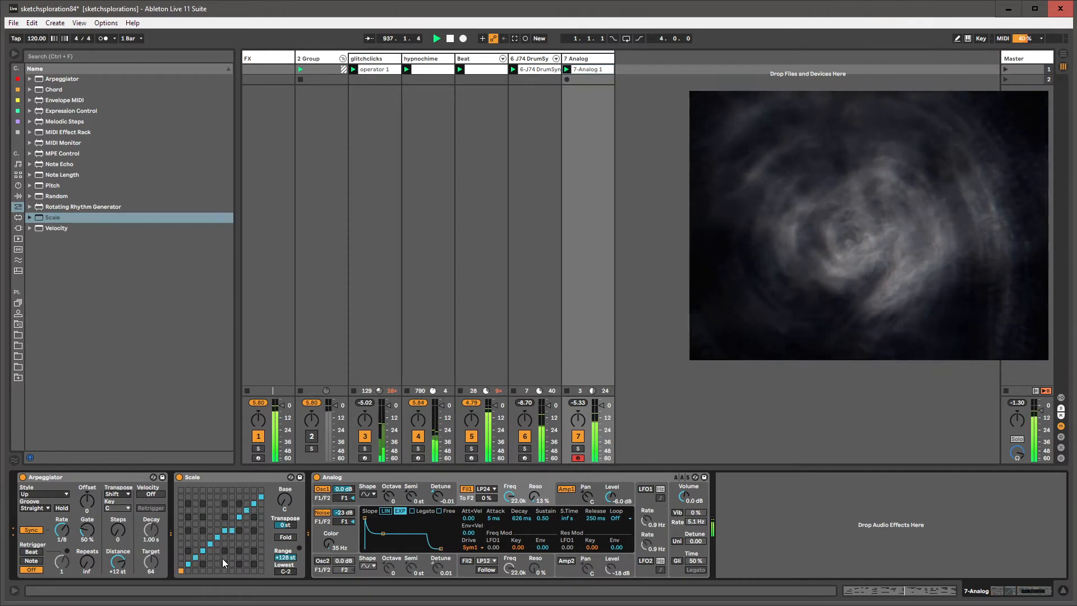
Remap D# to D and F# to G# in the Scale grid, and adjust the octave of Analog's first oscillator.
{"action": "left_click", "coordinate": [387, 494]}
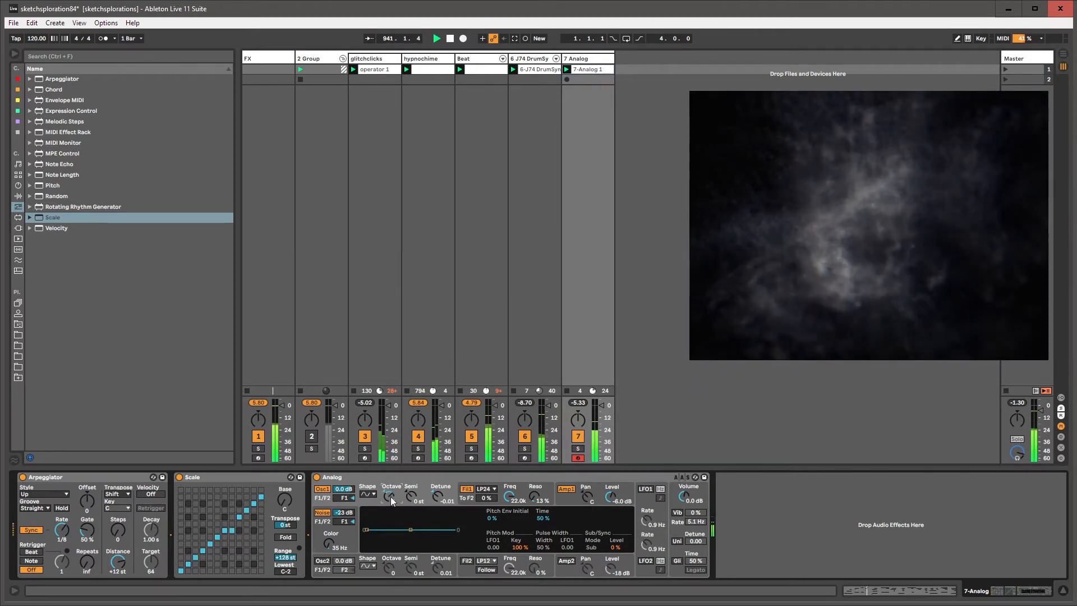
{"action": "left_click", "coordinate": [210, 544]}
{"action": "left_click", "coordinate": [202, 557]}
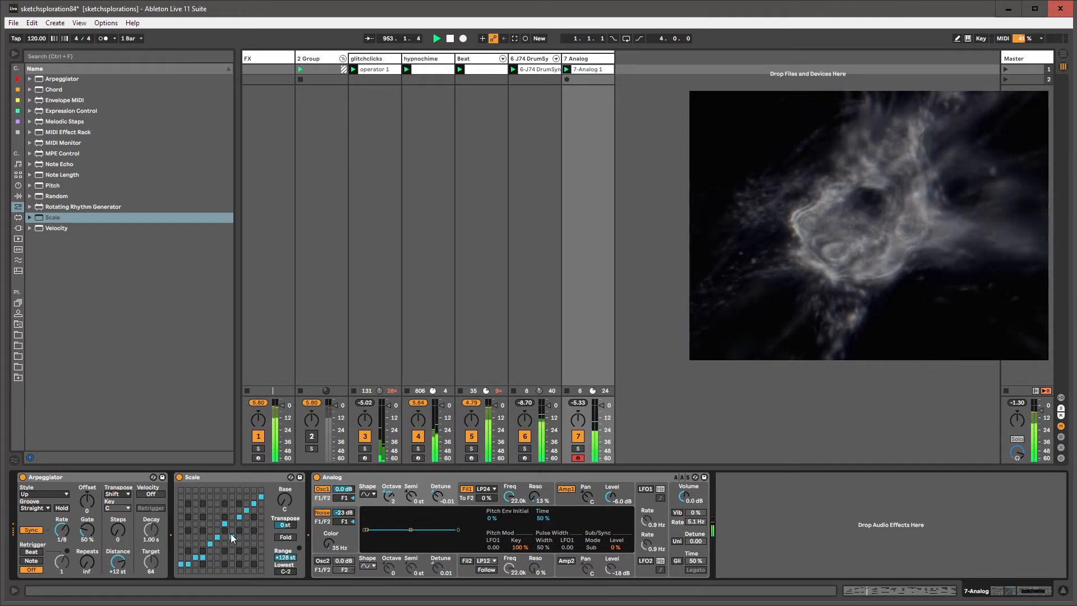
{"action": "left_click", "coordinate": [225, 516]}
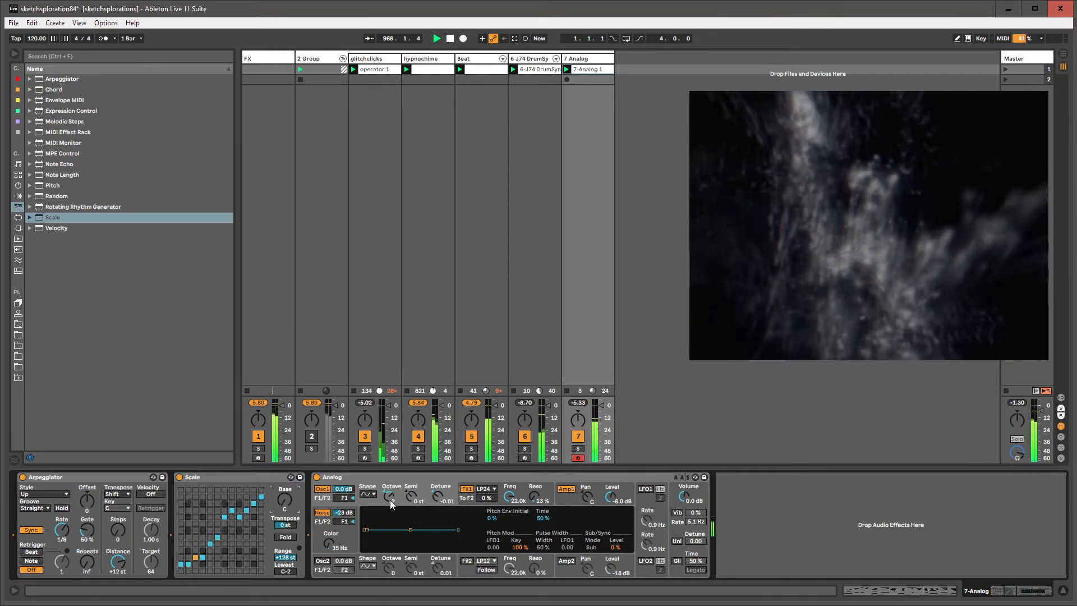
{"action": "left_click_drag", "start_coordinate": [390, 500], "coordinate": [390, 508]}
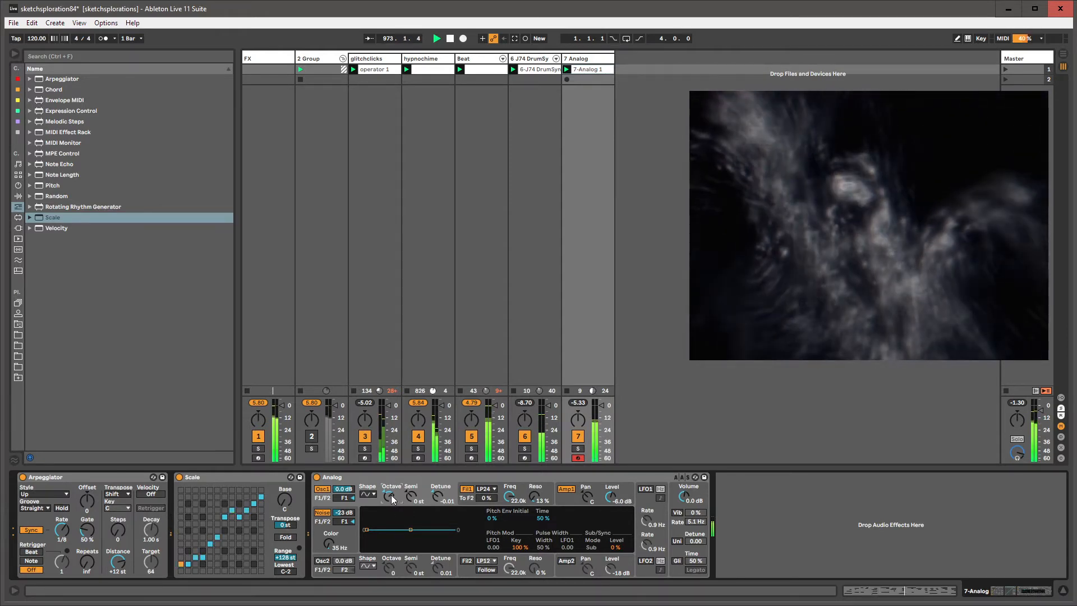
{"action": "left_click_drag", "start_coordinate": [392, 500], "coordinate": [391, 517]}
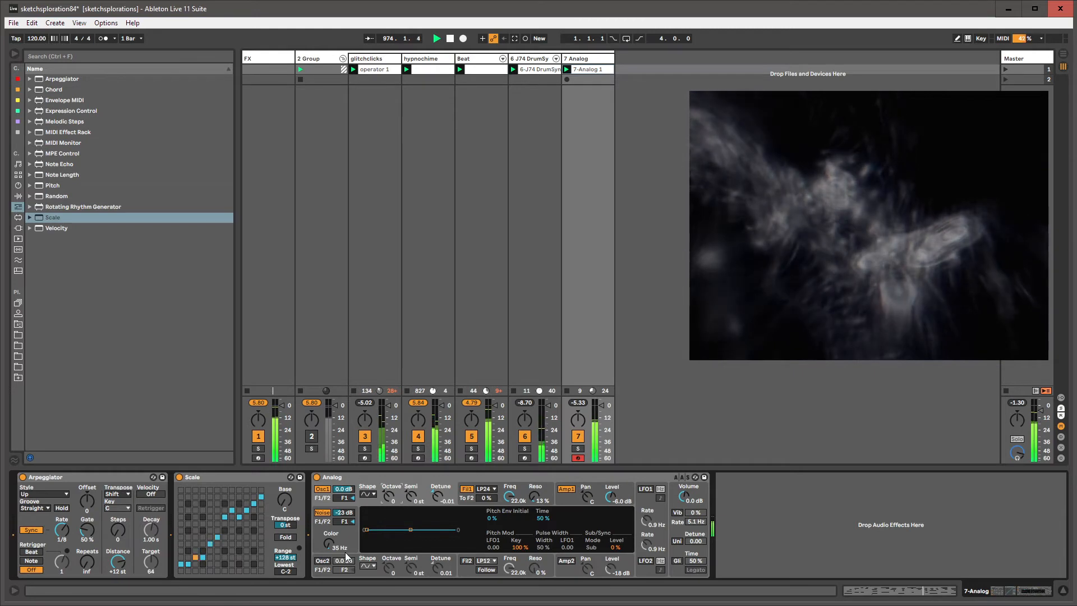
Enable Analog's Osc2, Fil2 and Amp2, with Osc2 semitones at 5 st and the Amp2 level at -11 dB.
{"action": "left_click", "coordinate": [325, 561]}
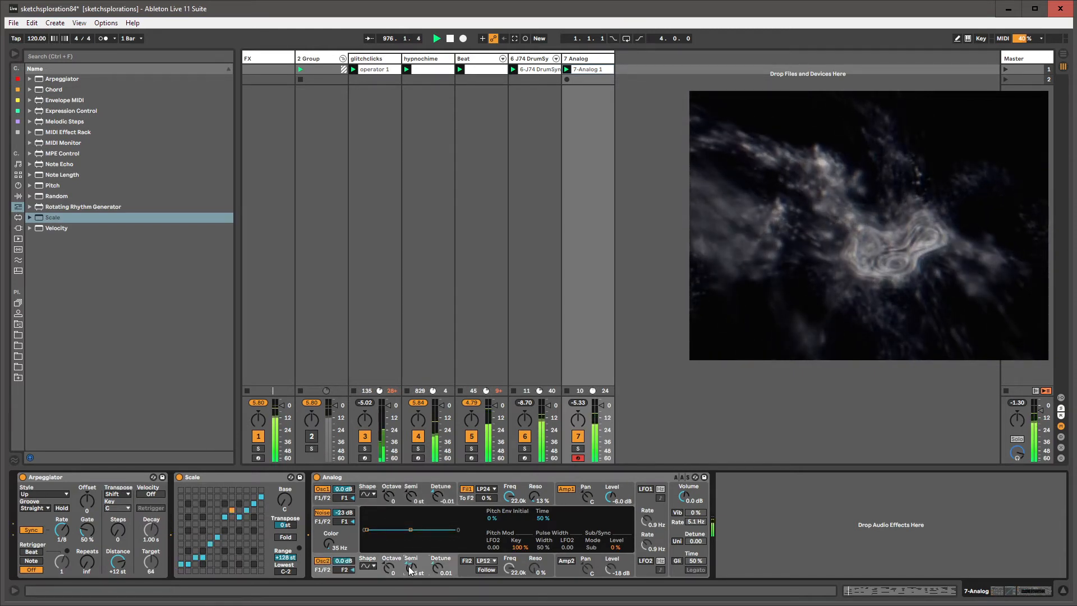
{"action": "left_click", "coordinate": [467, 561]}
{"action": "left_click", "coordinate": [565, 561]}
{"action": "left_click_drag", "start_coordinate": [621, 577], "coordinate": [621, 558]}
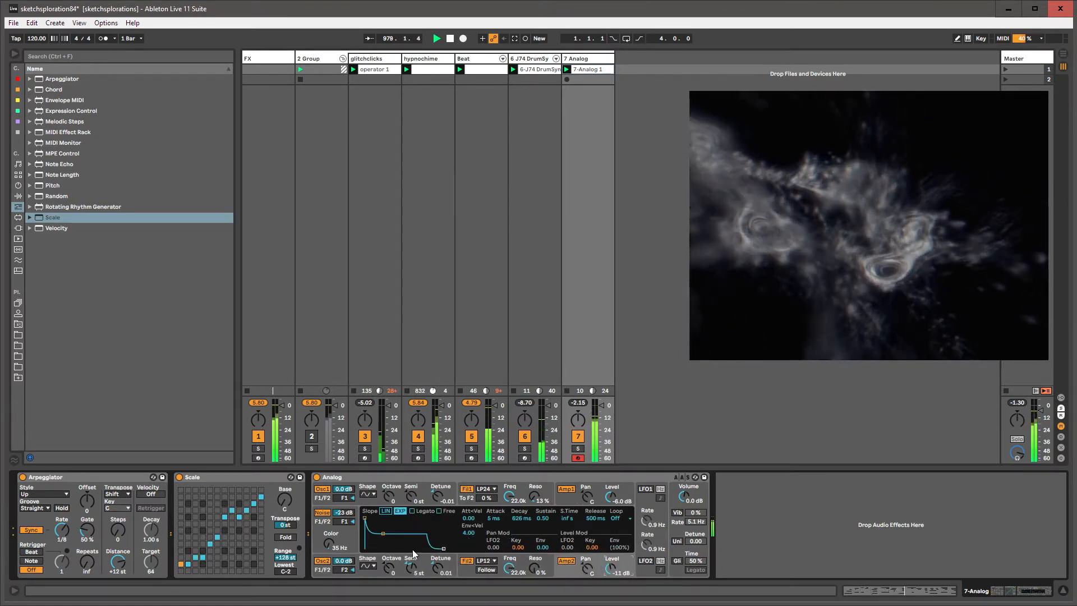
Set both Analog oscillators to the sawtooth shape, with Osc2 at 0 st and off, and Fil1 at 248 Hz with 47% resonance.
{"action": "left_click", "coordinate": [367, 566]}
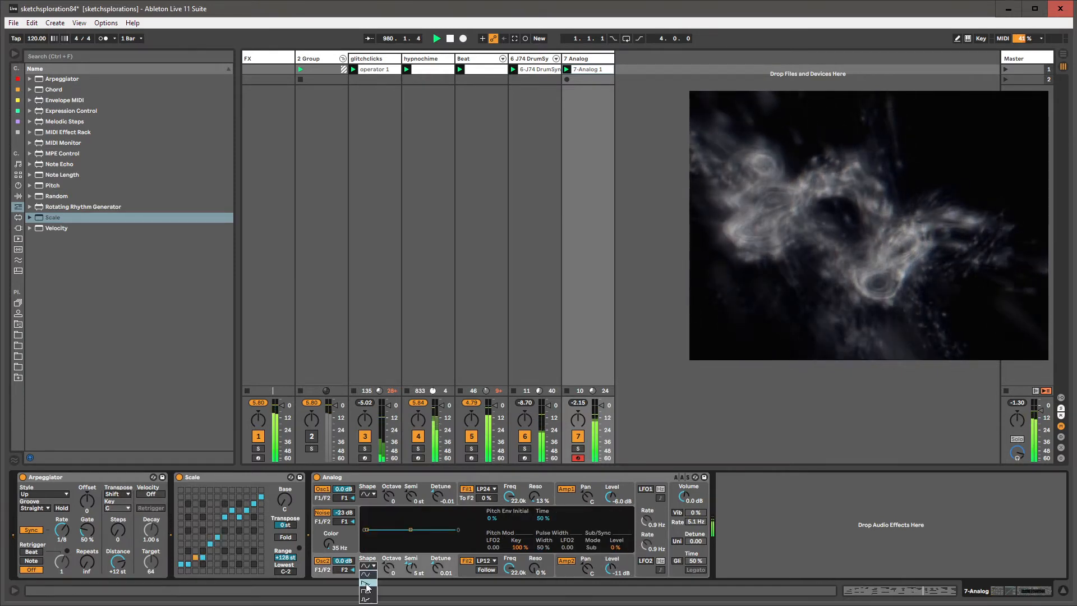
{"action": "left_click", "coordinate": [367, 579]}
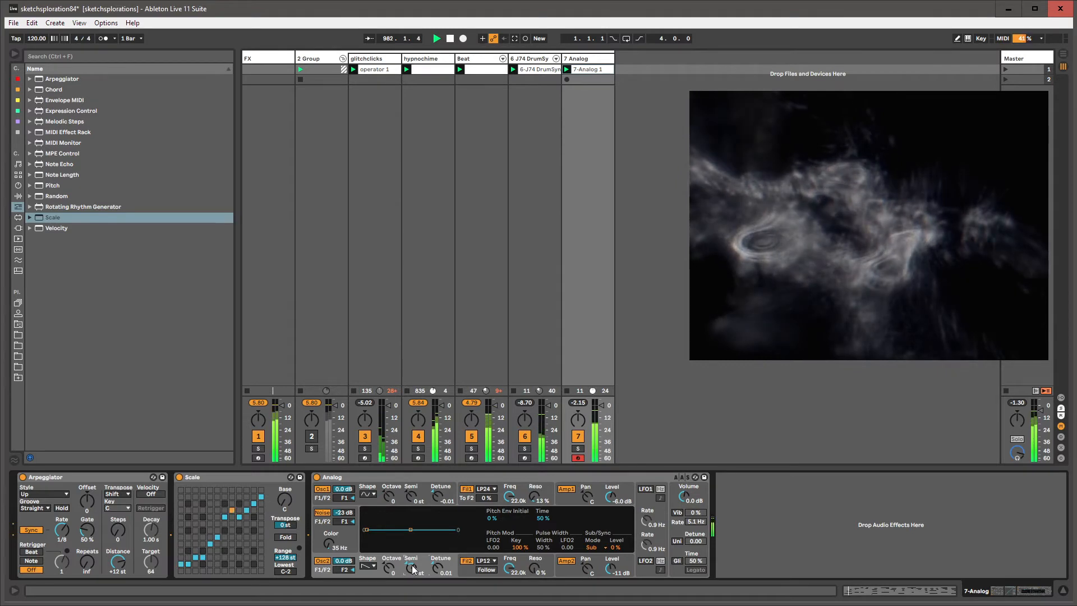
{"action": "left_click", "coordinate": [374, 476]}
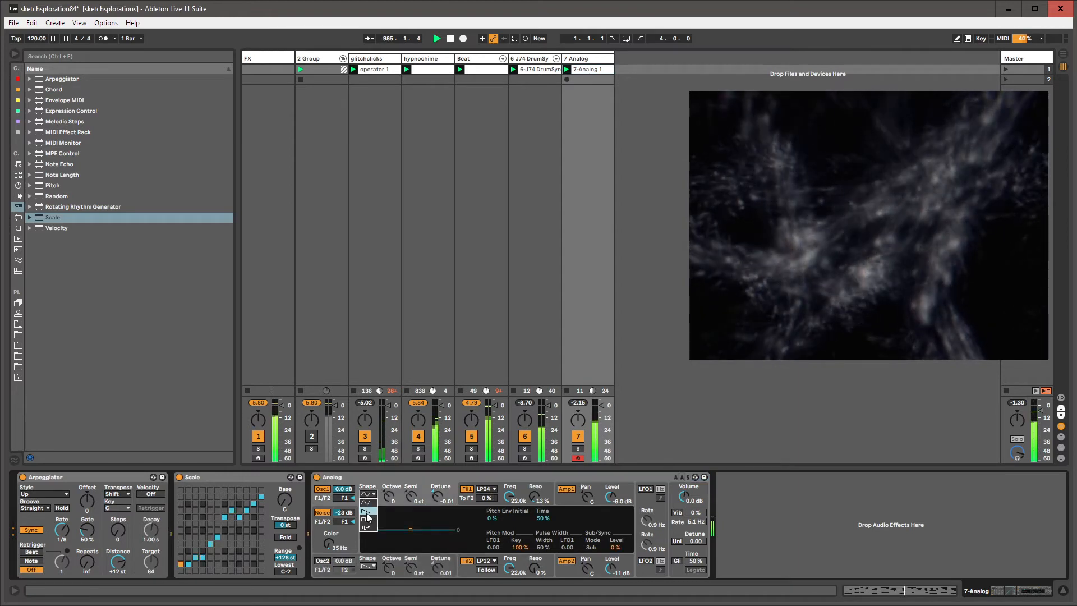
{"action": "left_click_drag", "start_coordinate": [512, 496], "coordinate": [531, 477]}
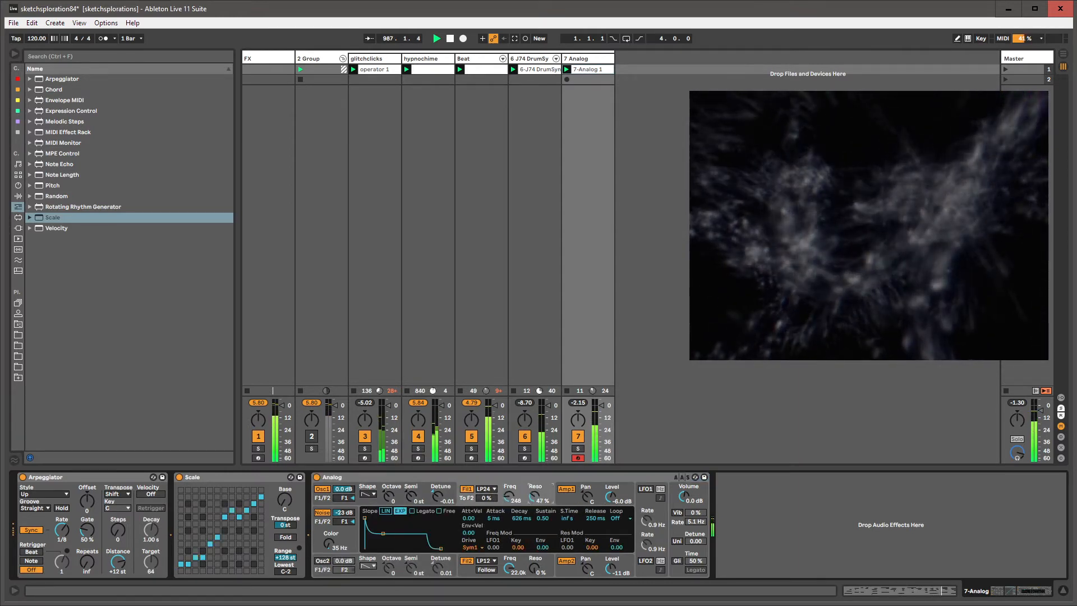
{"action": "left_click_drag", "start_coordinate": [389, 496], "coordinate": [389, 496]}
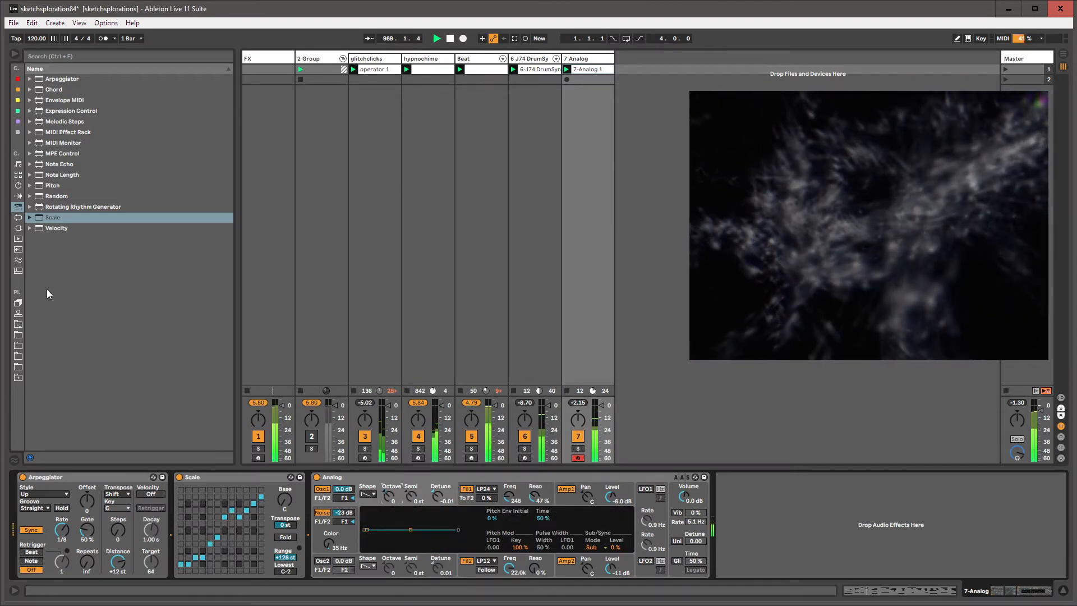
Search the browser for "note prob" and insert GMaudio Note Probability 1.0 between Scale and Analog.
{"action": "key", "text": "ctrl+f"}
{"action": "type", "text": "not"}
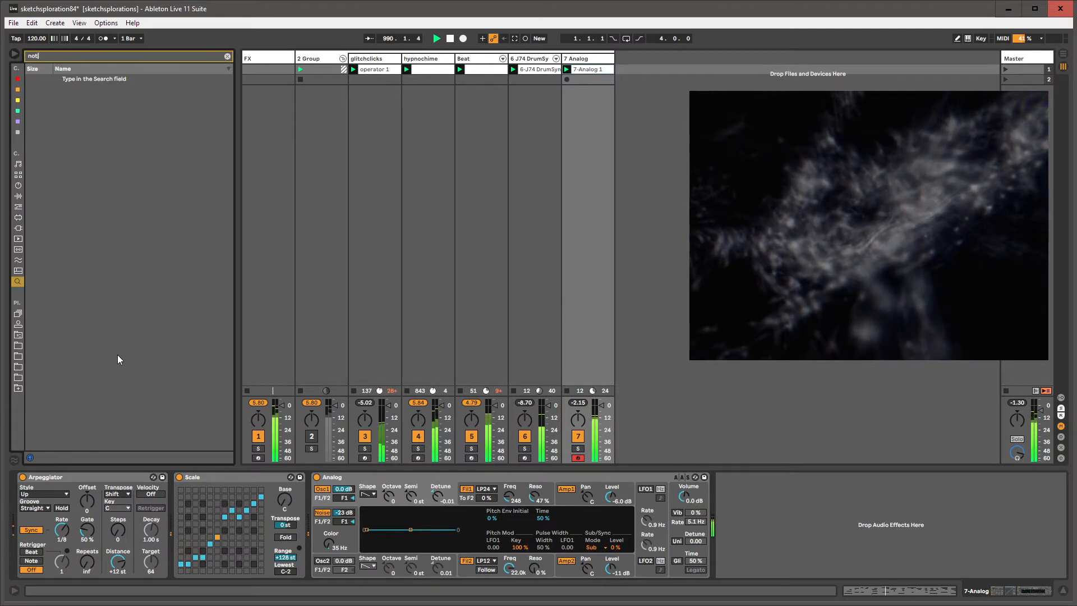
{"action": "type", "text": "e prob"}
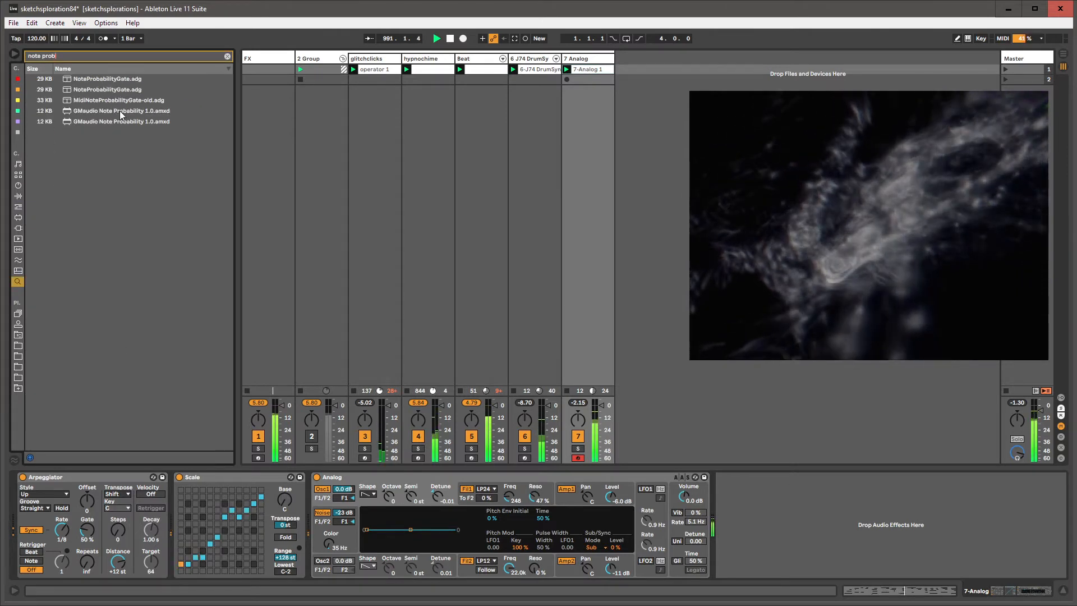
{"action": "left_click_drag", "start_coordinate": [120, 110], "coordinate": [123, 476]}
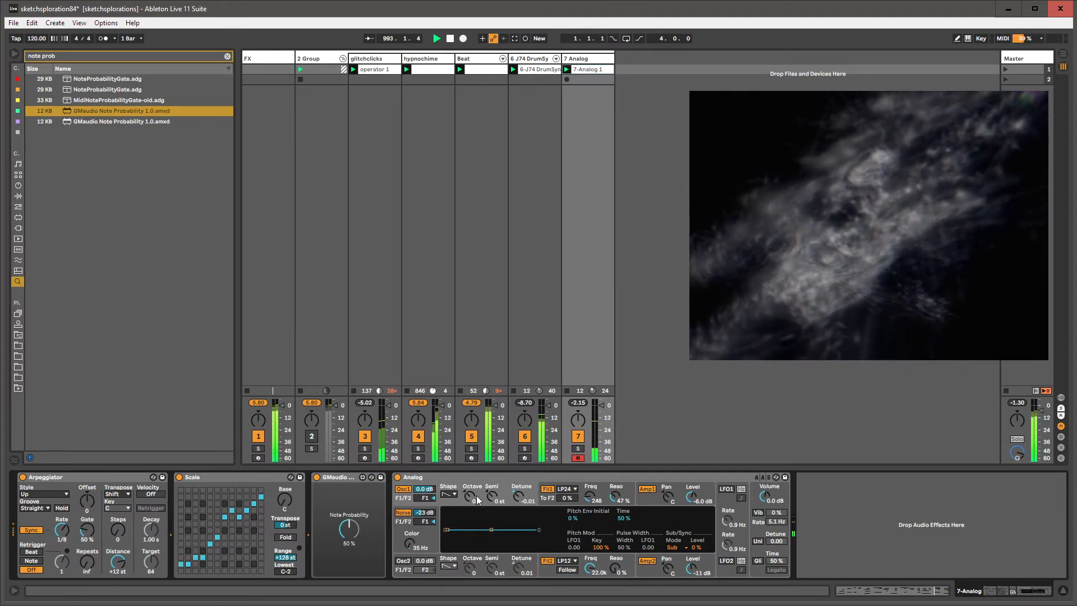
Set Analog's Osc1 octave to -1, and Fil1 to a frequency of 132 Hz with 83% resonance.
{"action": "left_click_drag", "start_coordinate": [477, 496], "coordinate": [476, 509]}
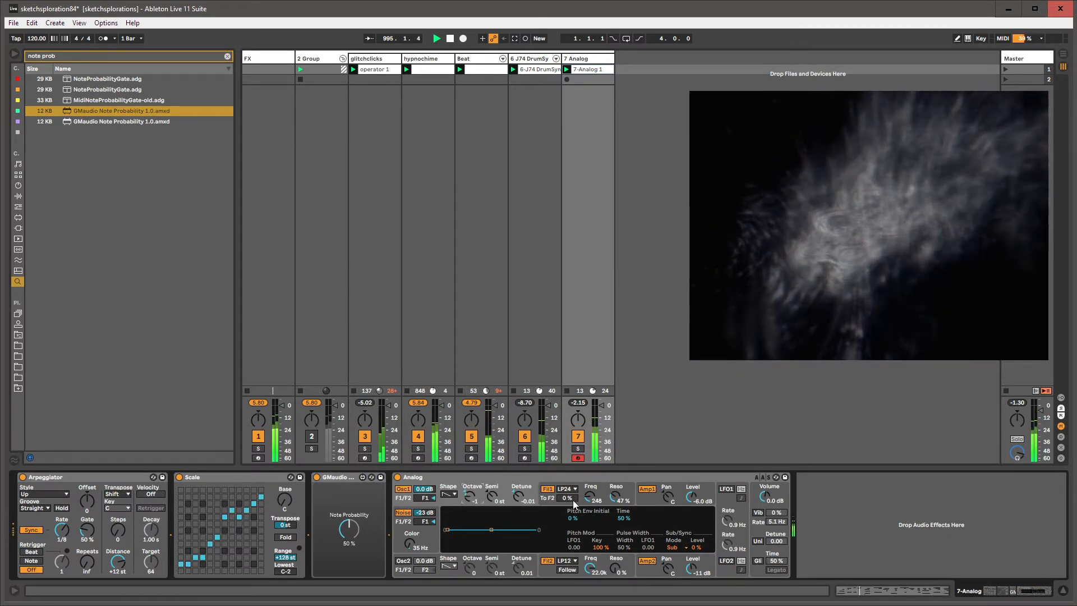
{"action": "left_click_drag", "start_coordinate": [589, 496], "coordinate": [607, 483]}
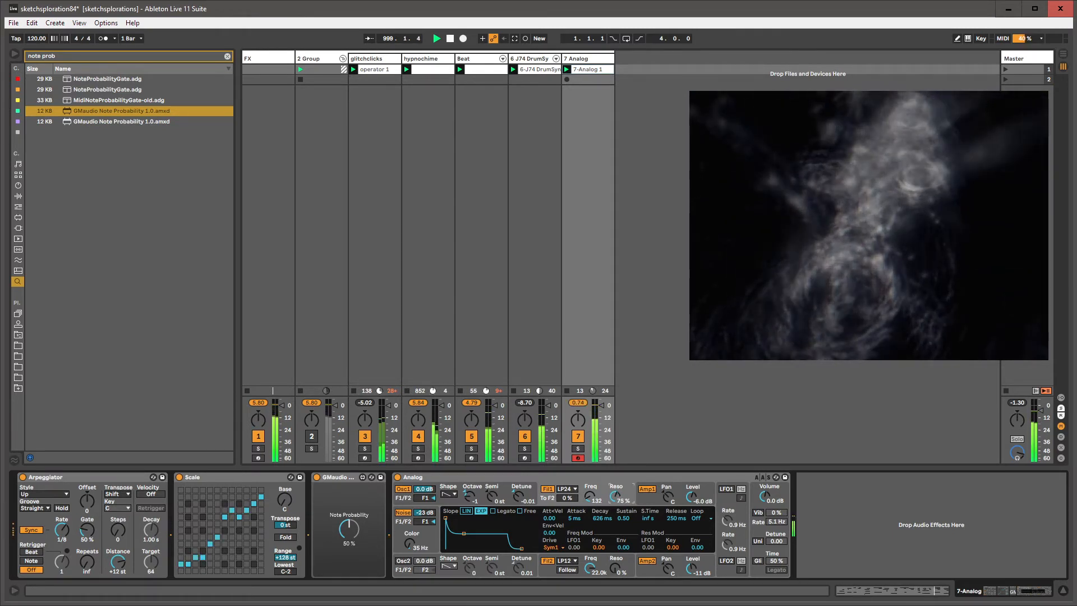
{"action": "mouse_move", "coordinate": [615, 497]}
{"action": "left_mouse_down"}
{"action": "mouse_move", "coordinate": [616, 521]}
{"action": "mouse_move", "coordinate": [615, 484]}
{"action": "left_mouse_up"}
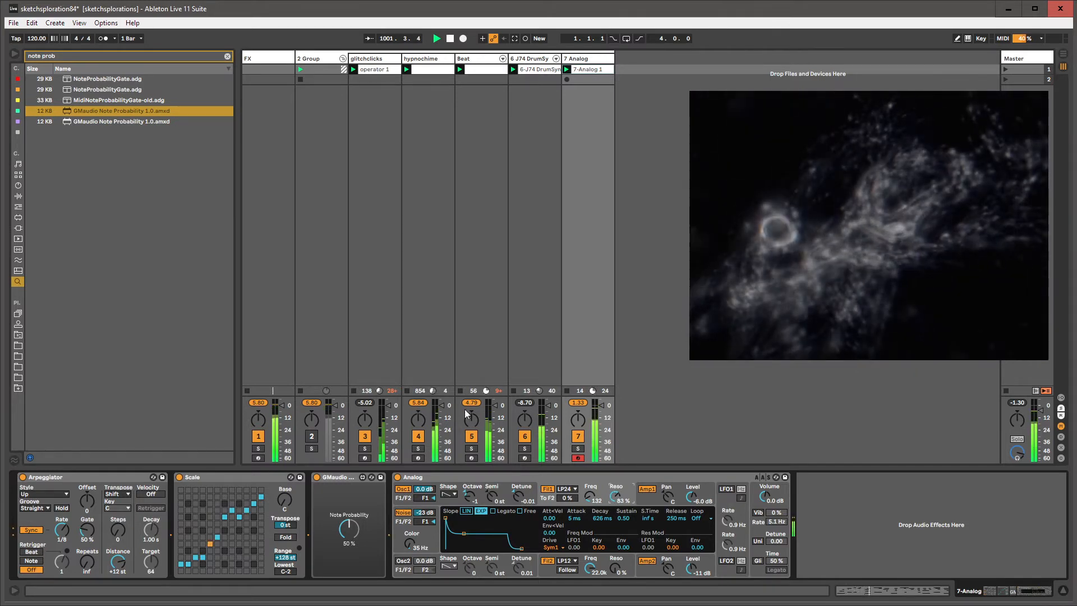
Copy the Fragulator device from the hypnochime track and paste it after Analog on the Analog track.
{"action": "left_click", "coordinate": [529, 59]}
{"action": "left_click", "coordinate": [423, 59]}
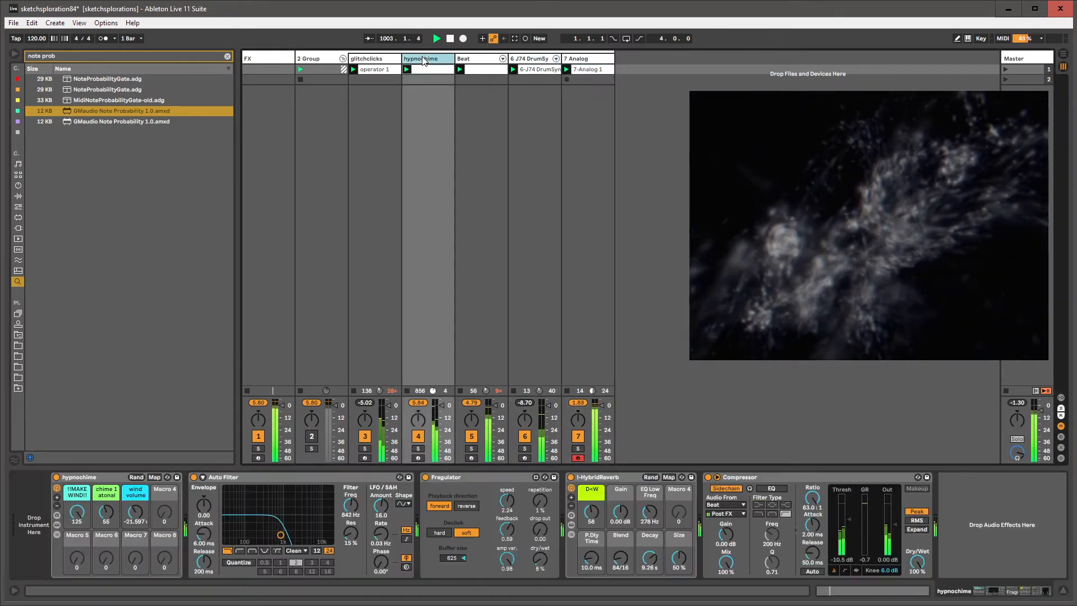
{"action": "left_click", "coordinate": [584, 59]}
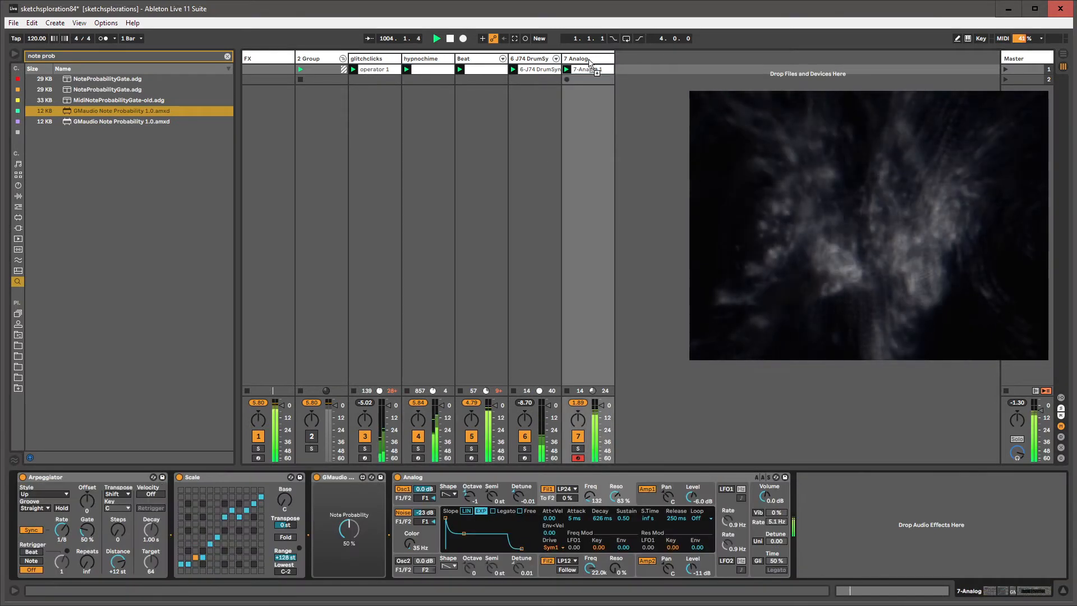
{"action": "key", "text": "ctrl+v"}
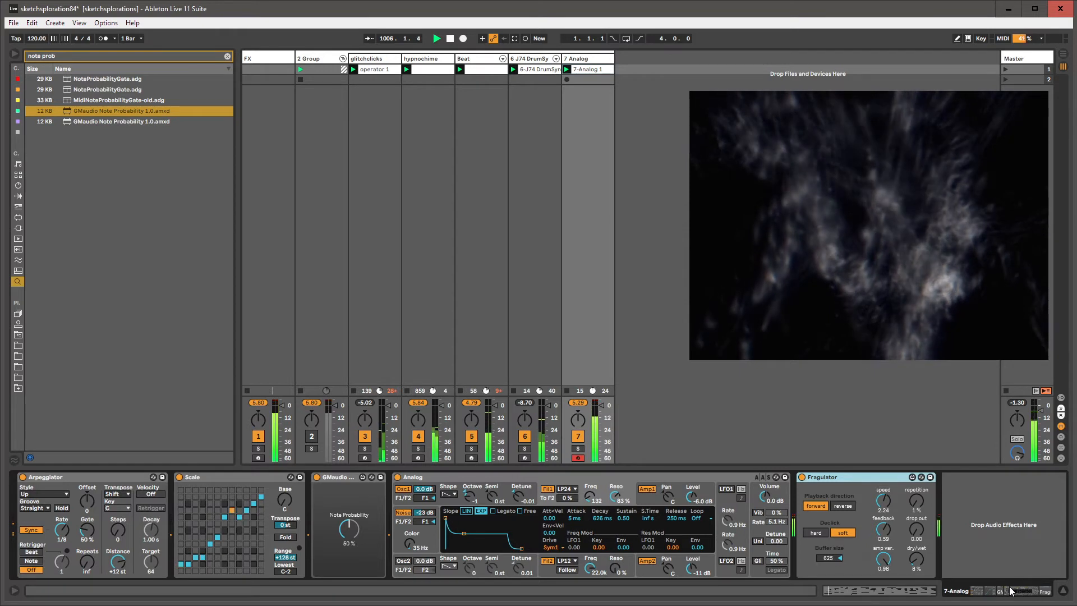
Raise Fragulator's speed to about 3.75, and set repetition to 94%, drop out to 0.07 and dry/wet to 43%.
{"action": "left_click_drag", "start_coordinate": [917, 559], "coordinate": [917, 549]}
{"action": "left_click_drag", "start_coordinate": [880, 500], "coordinate": [879, 482]}
{"action": "left_click_drag", "start_coordinate": [917, 559], "coordinate": [917, 557]}
{"action": "left_click_drag", "start_coordinate": [916, 501], "coordinate": [917, 463]}
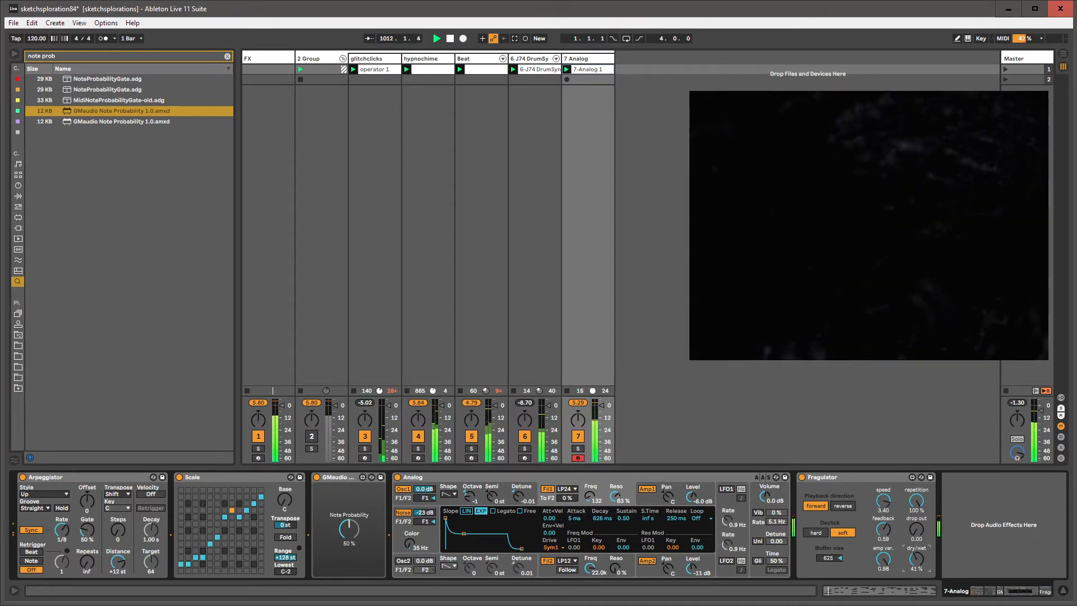
{"action": "left_click_drag", "start_coordinate": [917, 559], "coordinate": [917, 557]}
{"action": "left_click_drag", "start_coordinate": [917, 501], "coordinate": [888, 501]}
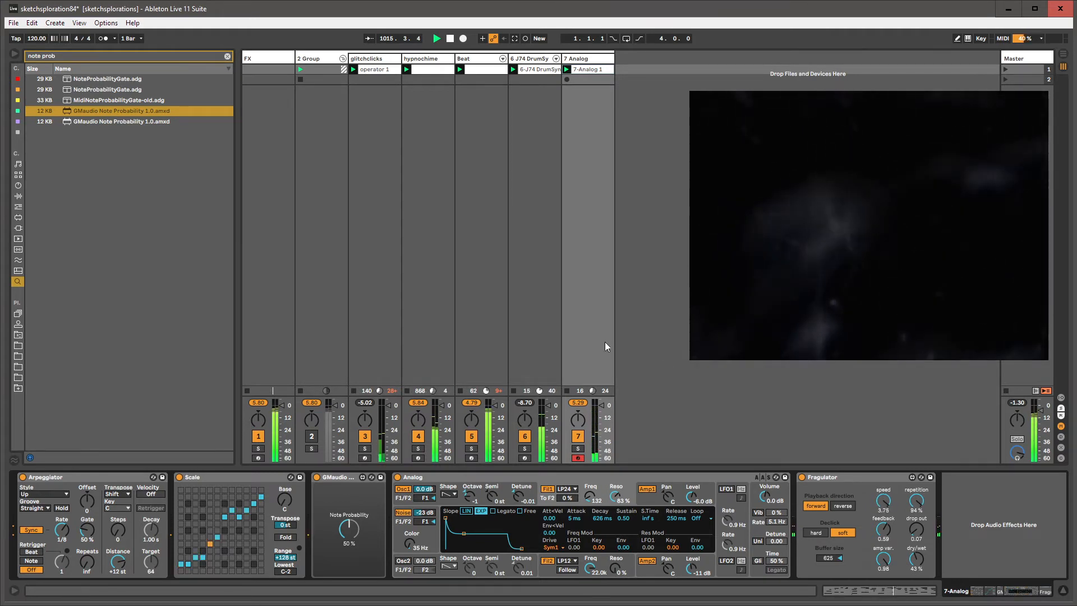
Set Fragulator's dry/wet to 18% and readjust its speed and repetition.
{"action": "left_click", "coordinate": [320, 59]}
{"action": "left_click", "coordinate": [577, 60]}
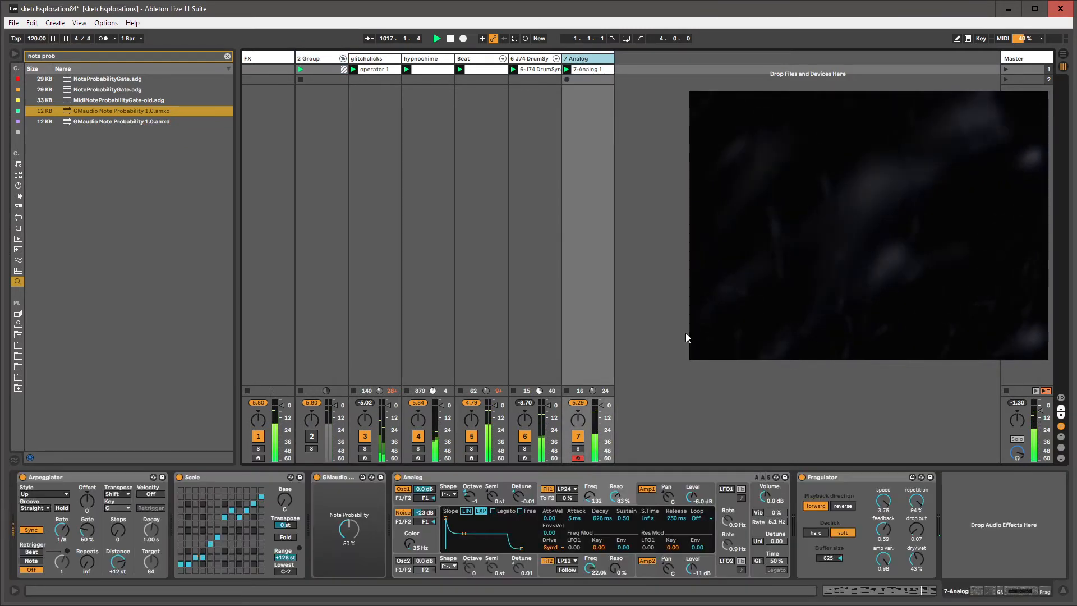
{"action": "left_click_drag", "start_coordinate": [918, 501], "coordinate": [885, 501]}
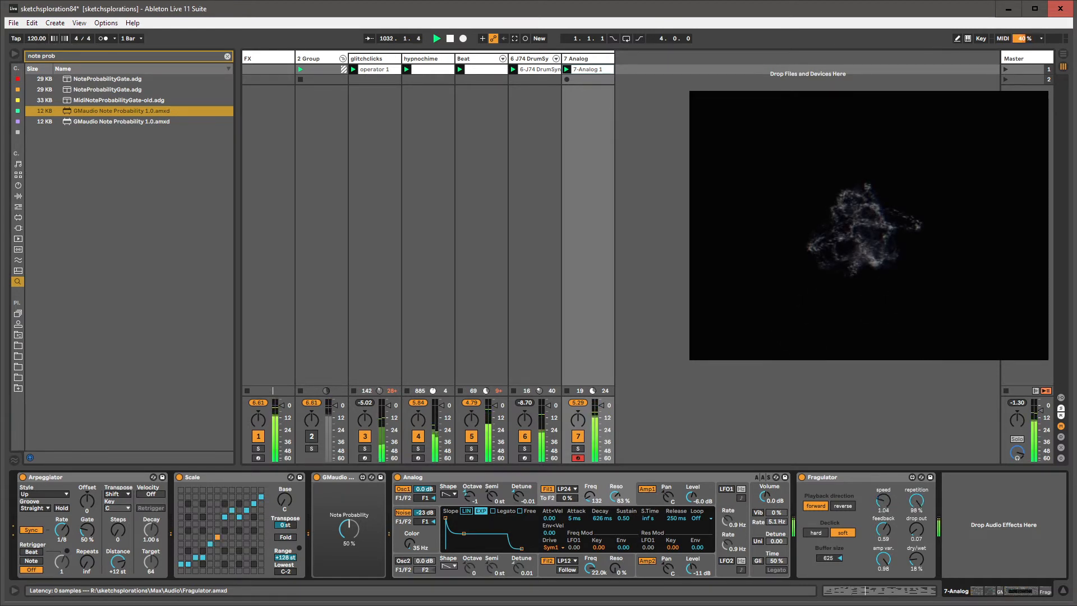
Unlink the Fragulator speed envelope from the 7-Analog 1 clip's loop, with its start at 4.4.1 and a loop slightly over 12 bars.
{"action": "key", "text": "shift+Tab"}
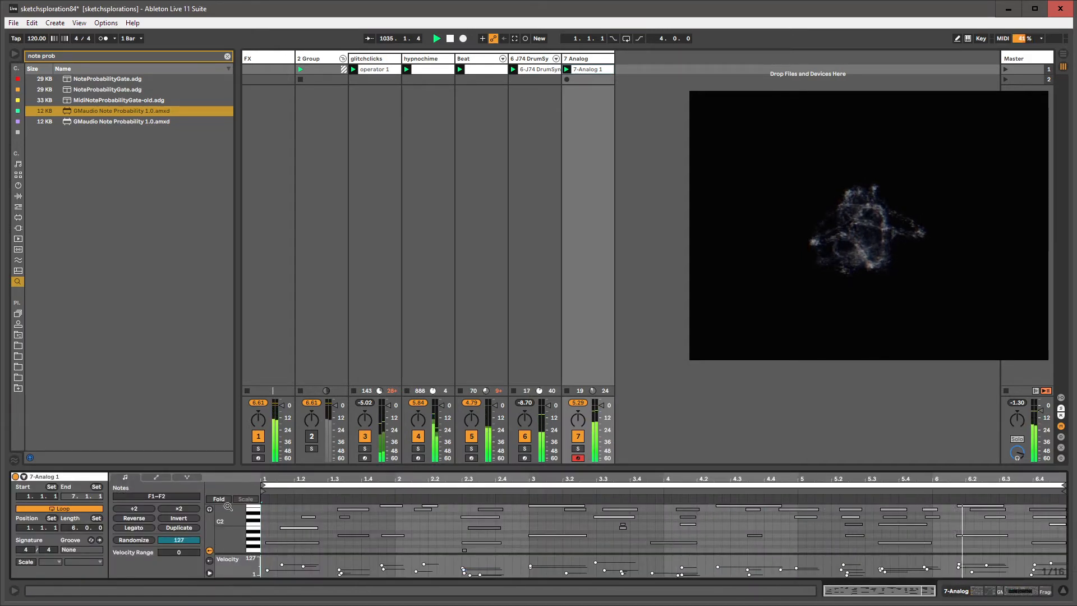
{"action": "left_click", "coordinate": [157, 478]}
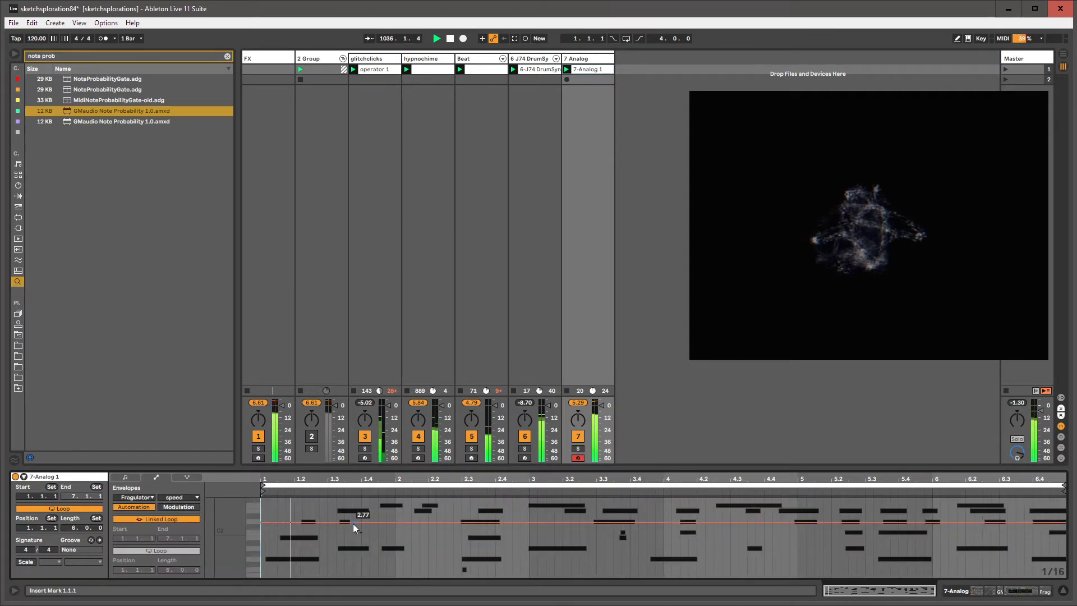
{"action": "left_click", "coordinate": [158, 520]}
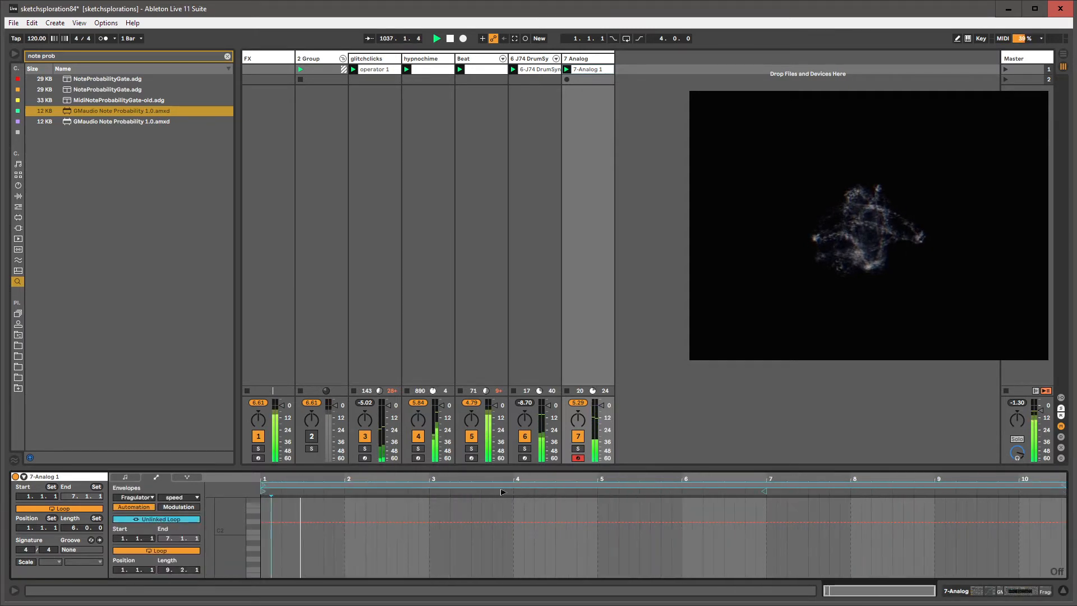
{"action": "left_click_drag", "start_coordinate": [264, 491], "coordinate": [581, 491]}
{"action": "left_click_drag", "start_coordinate": [1063, 486], "coordinate": [1063, 486]}
Record varying Fragulator speed automation into the playing Analog clip.
{"action": "key", "text": "shift+Tab"}
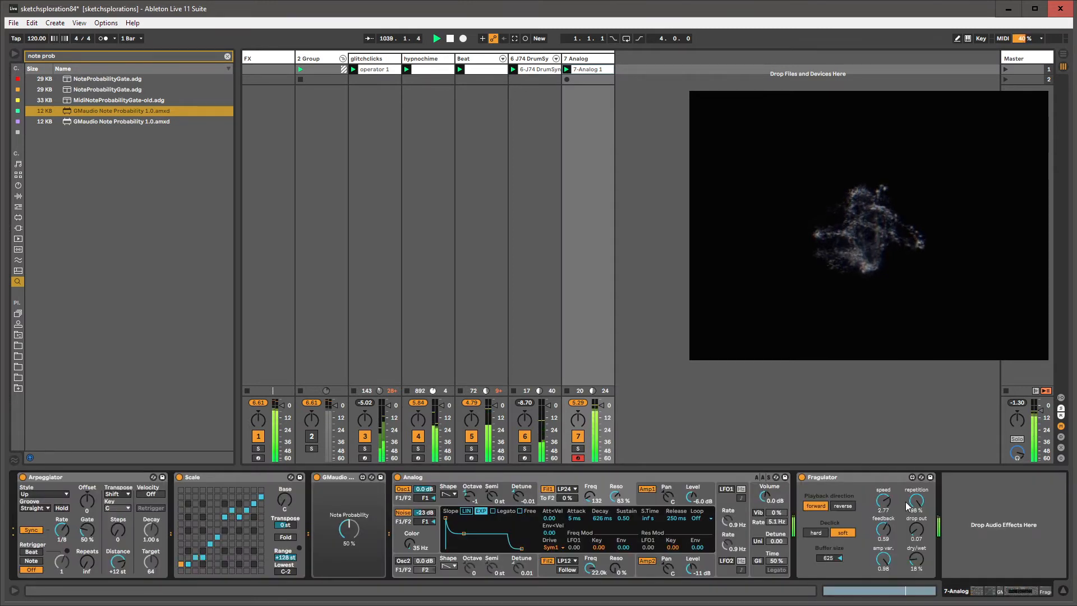
{"action": "key", "text": "shift+Tab"}
{"action": "key", "text": "shift+Tab"}
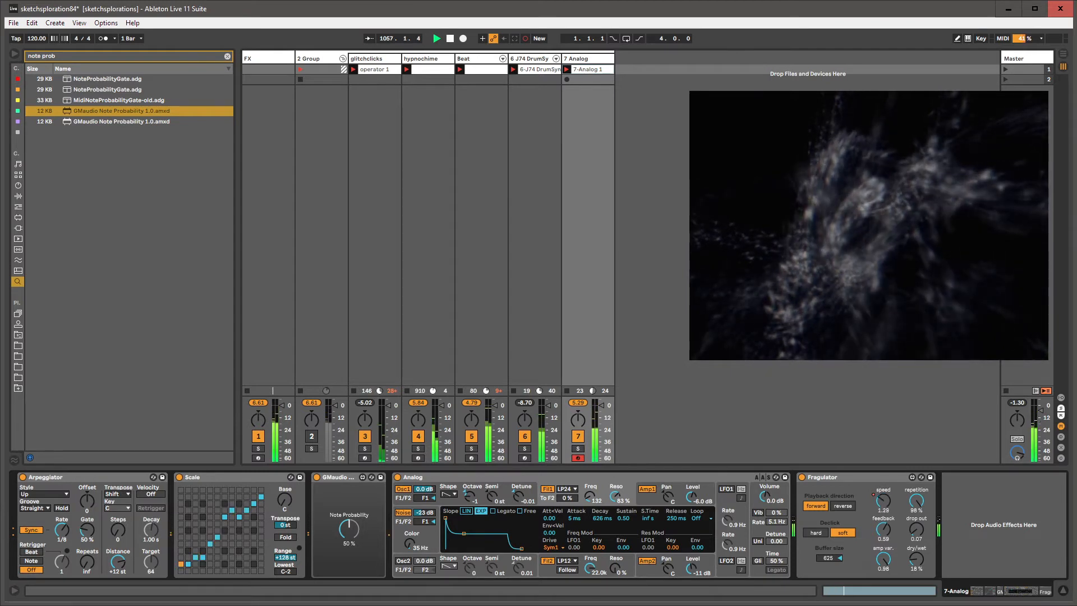
{"action": "mouse_move", "coordinate": [885, 508]}
{"action": "left_mouse_down"}
{"action": "mouse_move", "coordinate": [884, 530]}
{"action": "mouse_move", "coordinate": [884, 503]}
{"action": "mouse_move", "coordinate": [885, 515]}
{"action": "left_mouse_up"}
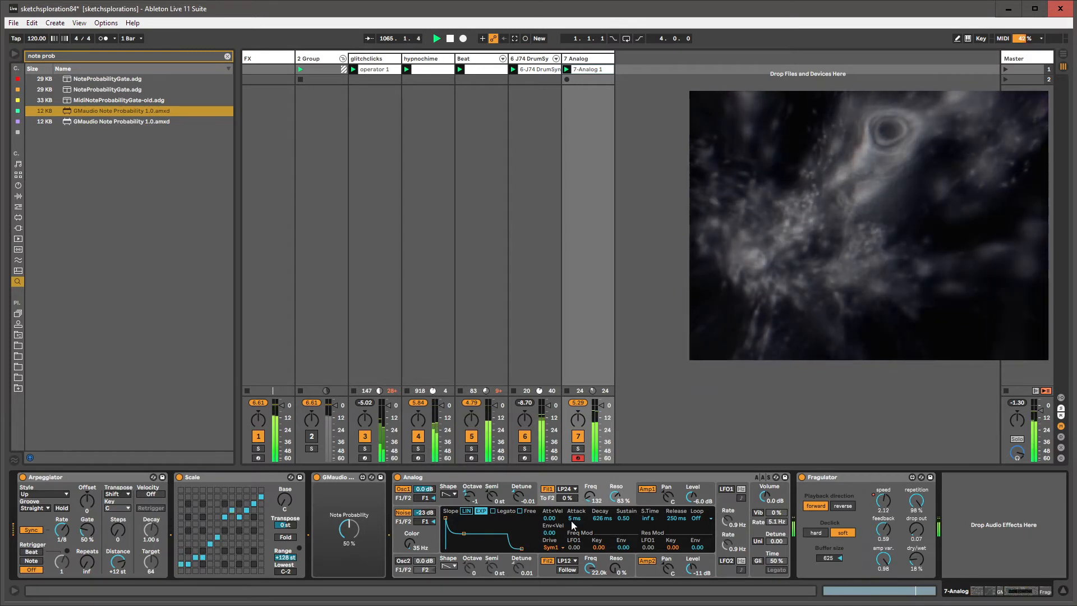
Show Fragulator's speed automation, enable Draw mode with a 1/8 grid, and redraw steps in the envelope around bars 6 to 7.
{"action": "right_click", "coordinate": [886, 505]}
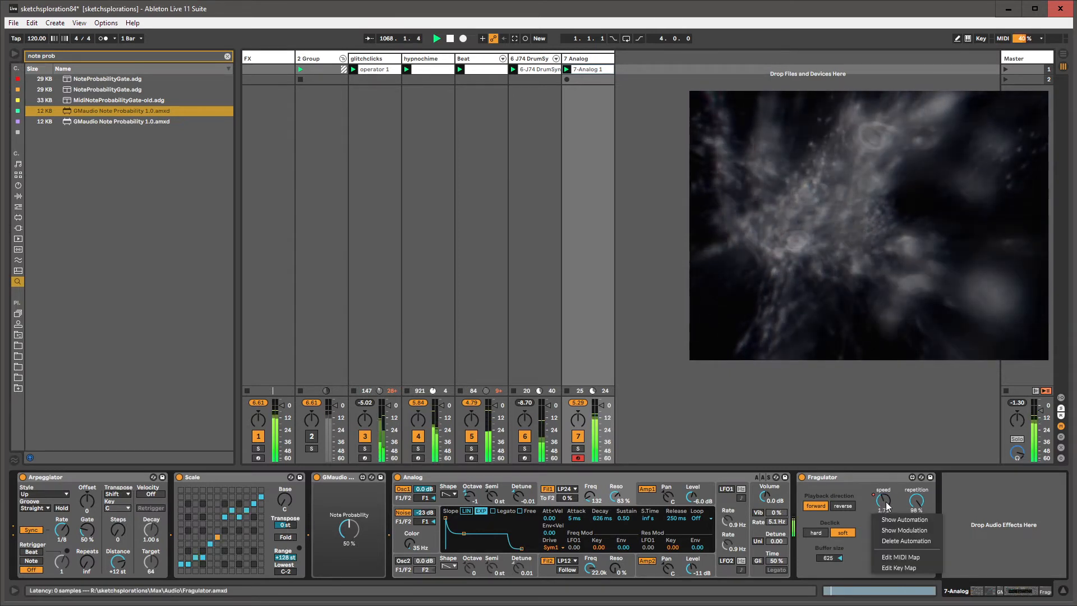
{"action": "left_click", "coordinate": [893, 514]}
{"action": "key", "text": "b"}
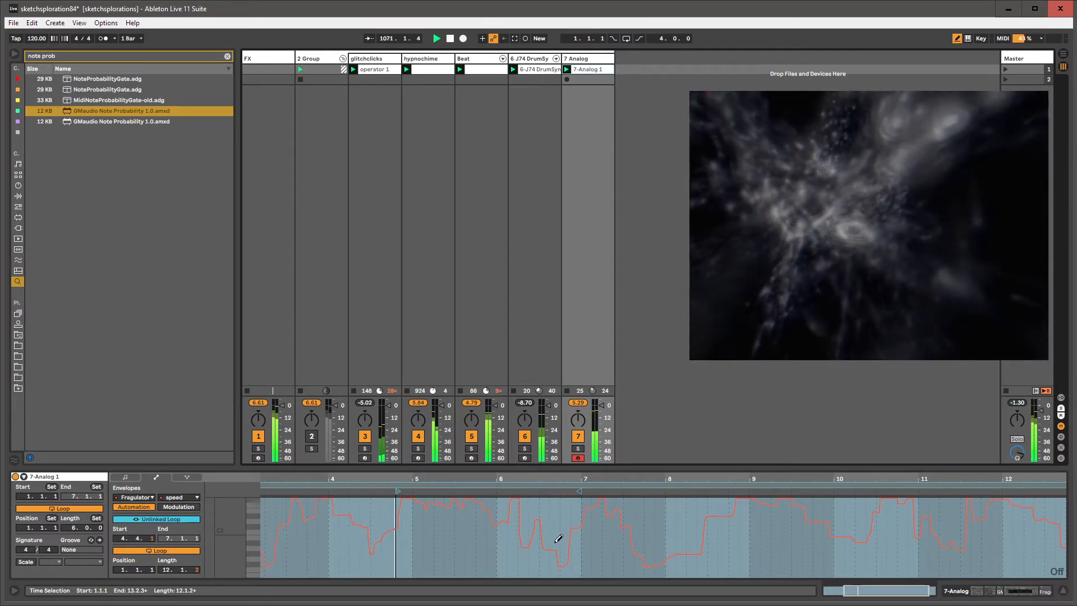
{"action": "key", "text": "ctrl+4"}
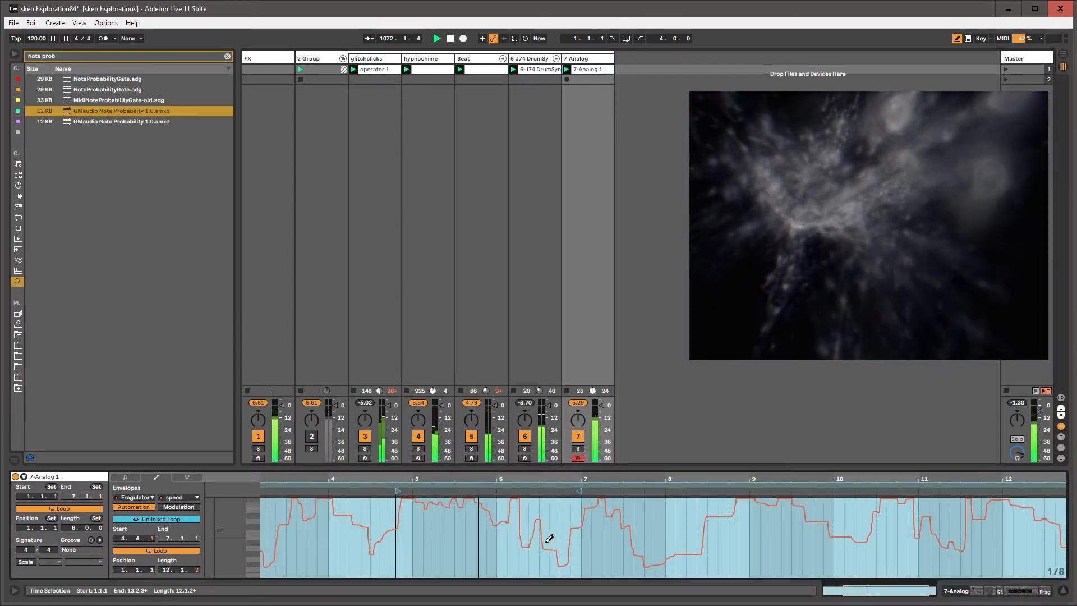
{"action": "left_click_drag", "start_coordinate": [554, 539], "coordinate": [609, 539]}
Widen the envelope grid to 1/4 and draw lower flat steps into the speed automation between bars 8 and 12.
{"action": "key", "text": "ctrl+2"}
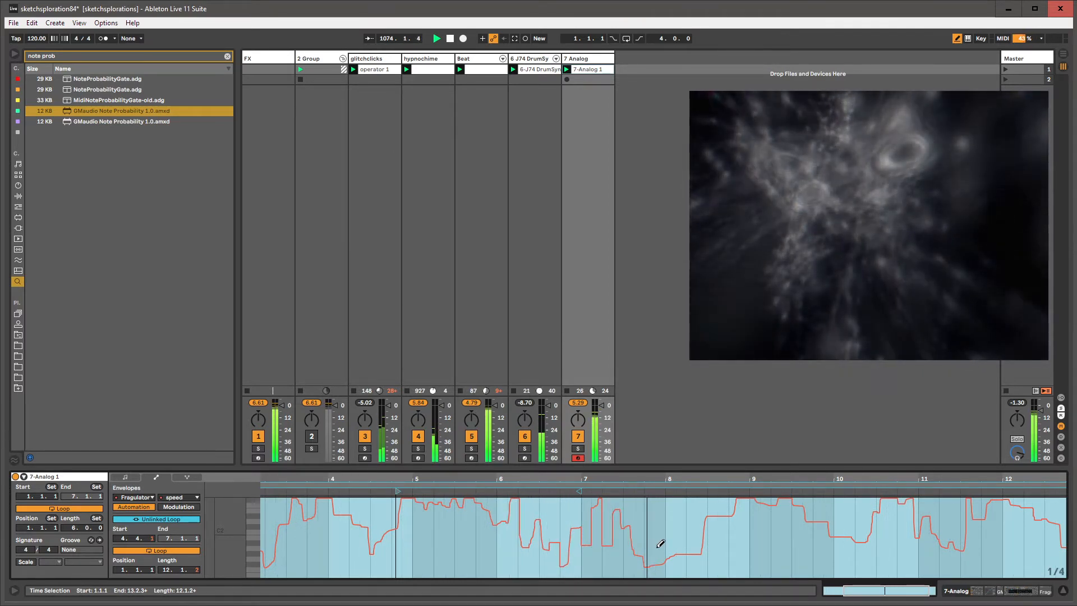
{"action": "left_click", "coordinate": [745, 540]}
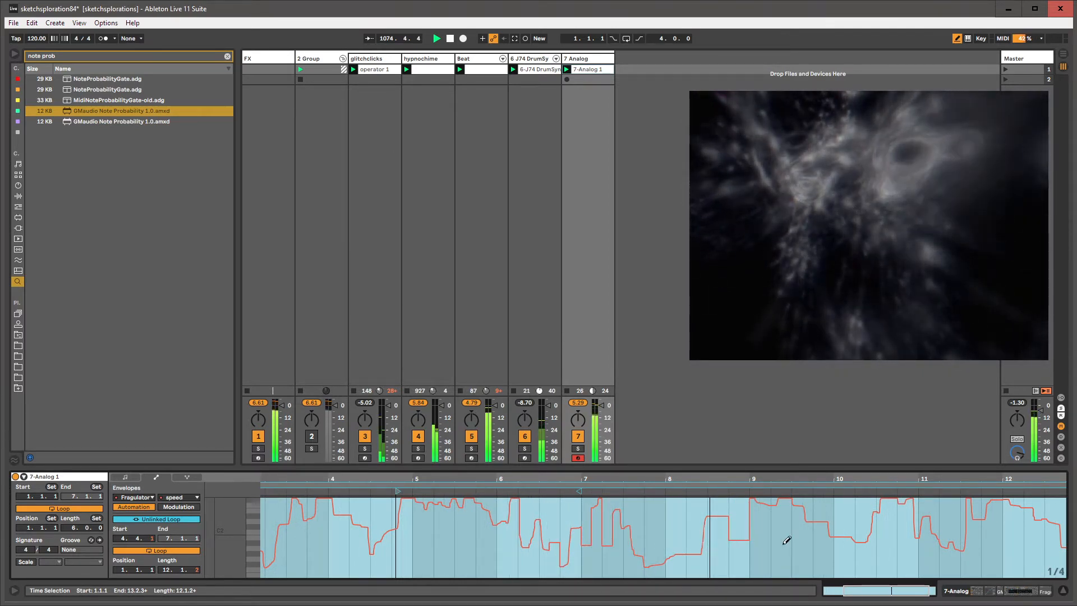
{"action": "left_click", "coordinate": [823, 547]}
{"action": "left_click", "coordinate": [892, 560]}
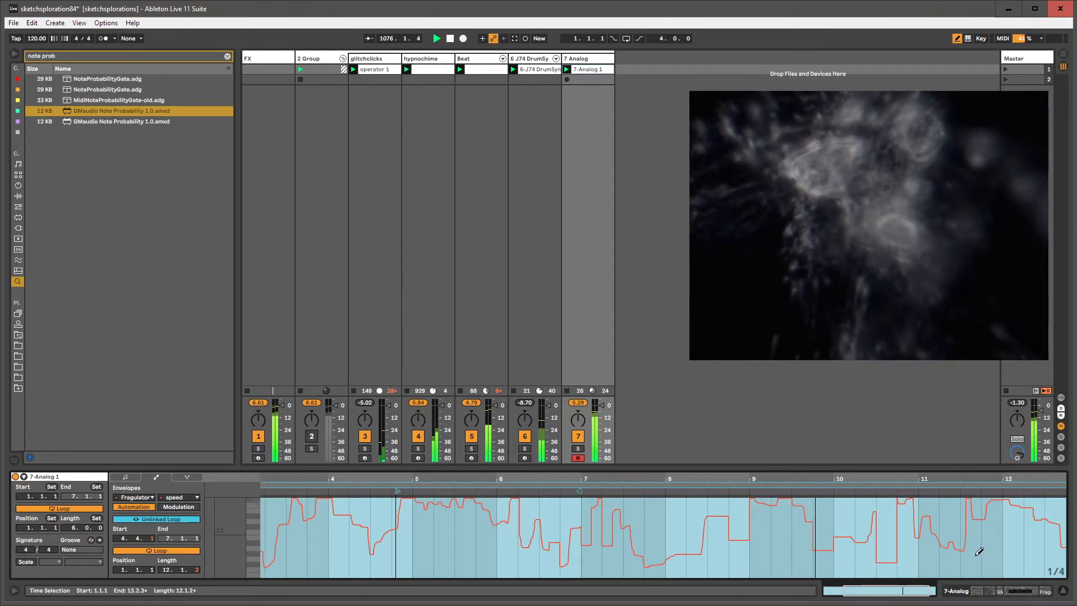
{"action": "left_click", "coordinate": [996, 547]}
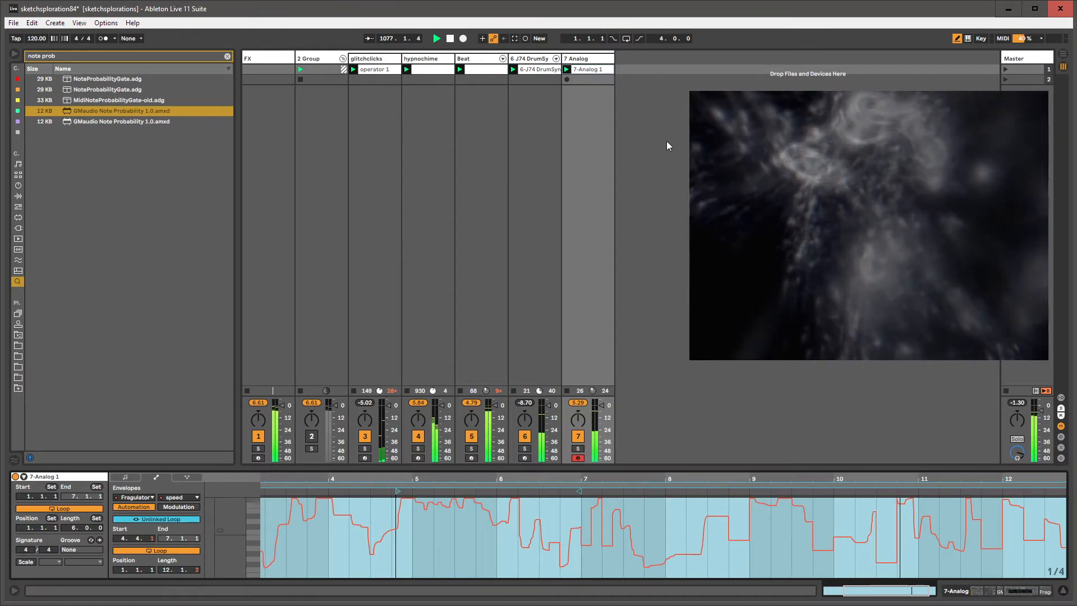
Review the device chains of the glitchclicks and hypnochime tracks and return to the Analog track.
{"action": "left_click", "coordinate": [590, 79]}
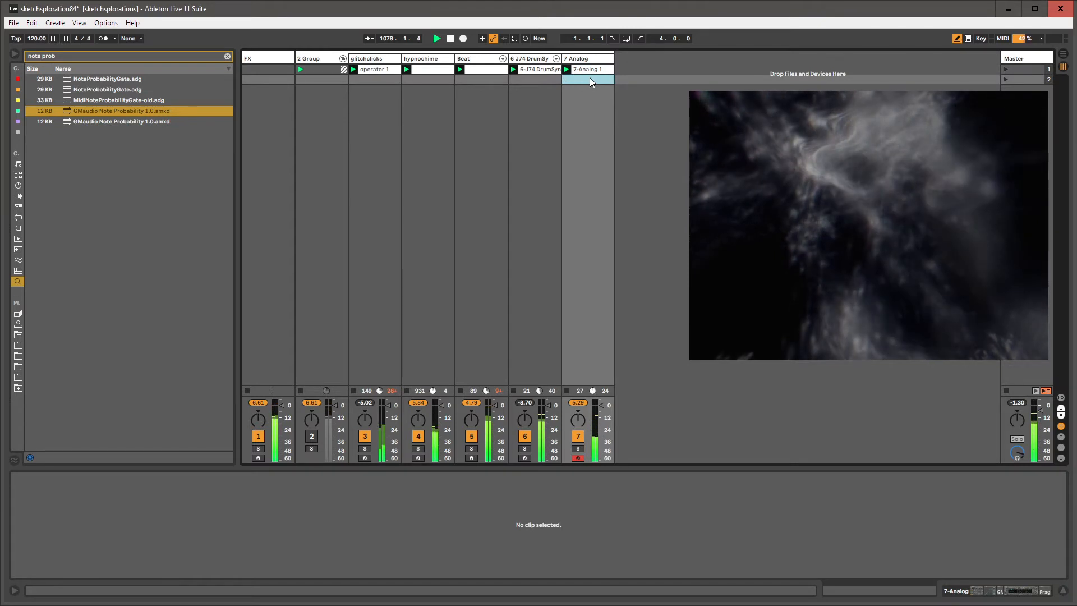
{"action": "left_click", "coordinate": [588, 62]}
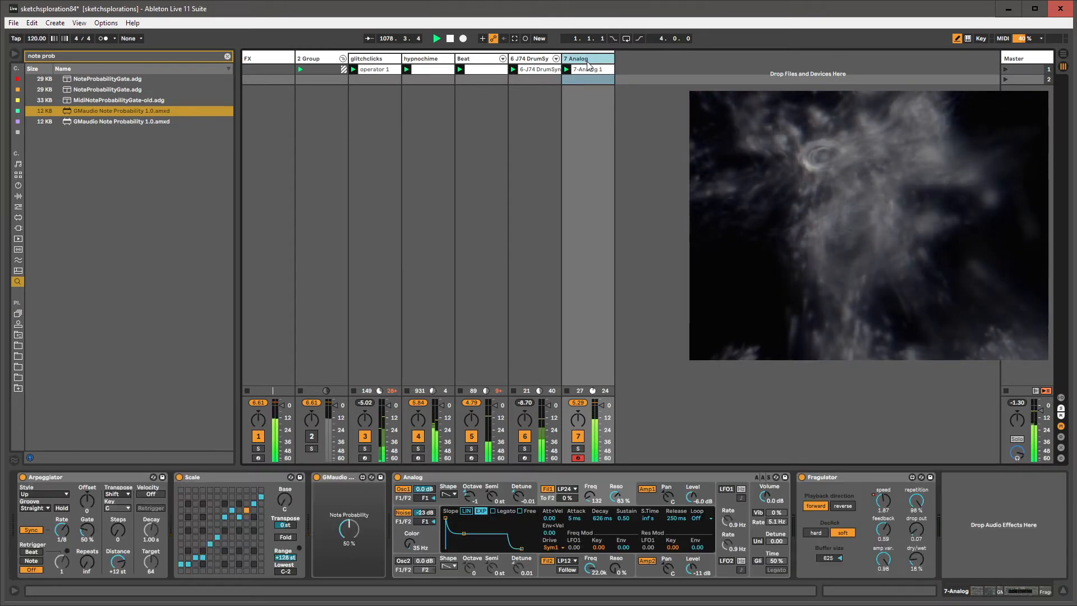
{"action": "left_click", "coordinate": [373, 59]}
{"action": "left_click", "coordinate": [422, 60]}
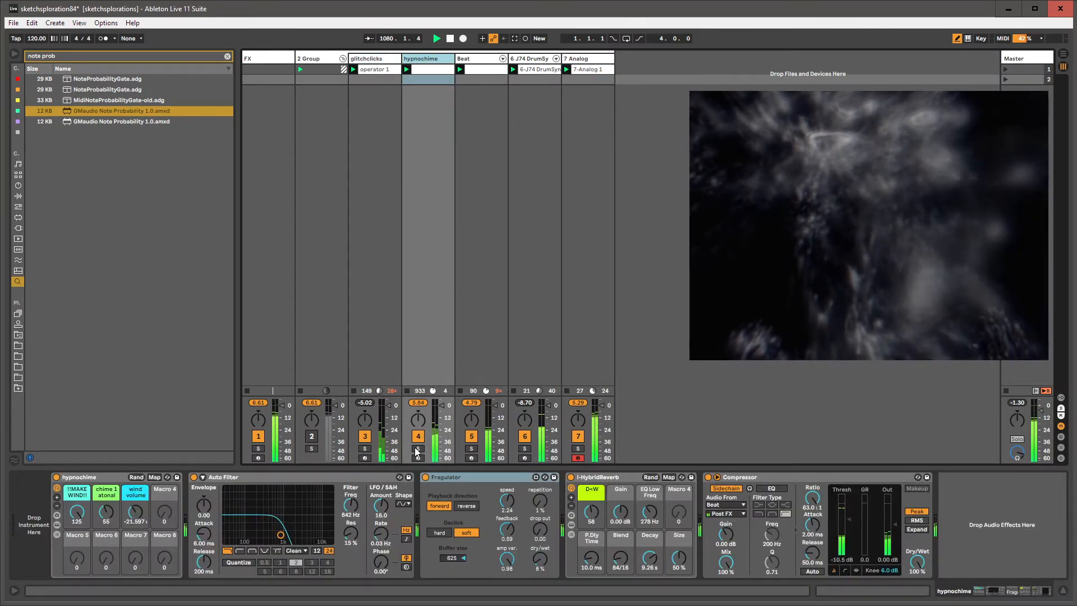
{"action": "left_click", "coordinate": [570, 337]}
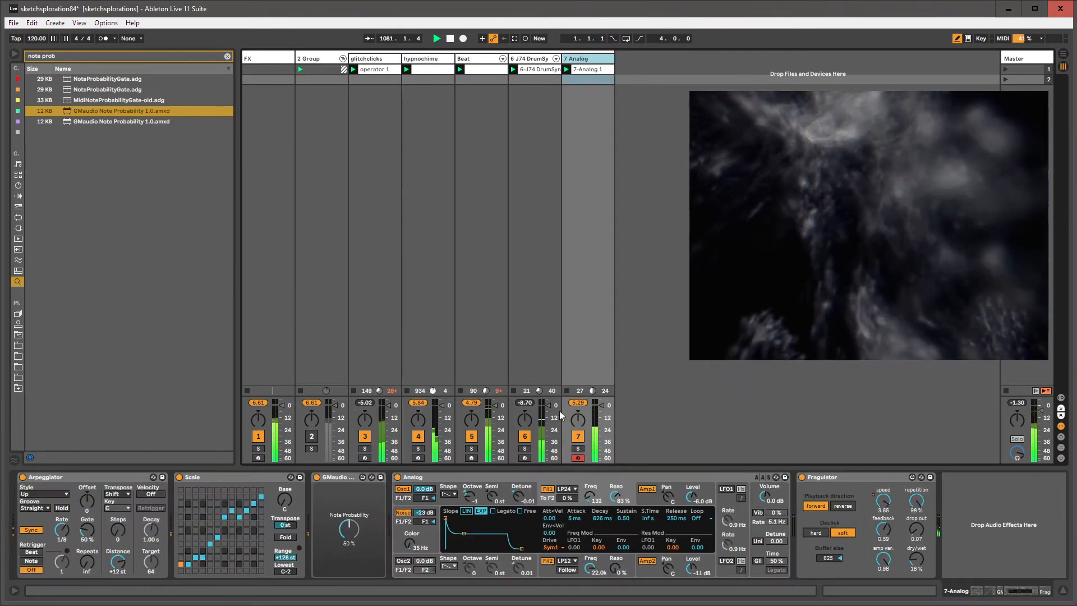
Add an Auto Pan after Fragulator on the Analog track and set its amount to 79.4% with a slow rate of about 0.25 Hz.
{"action": "key", "text": "ctrl+f"}
{"action": "type", "text": "auto pan"}
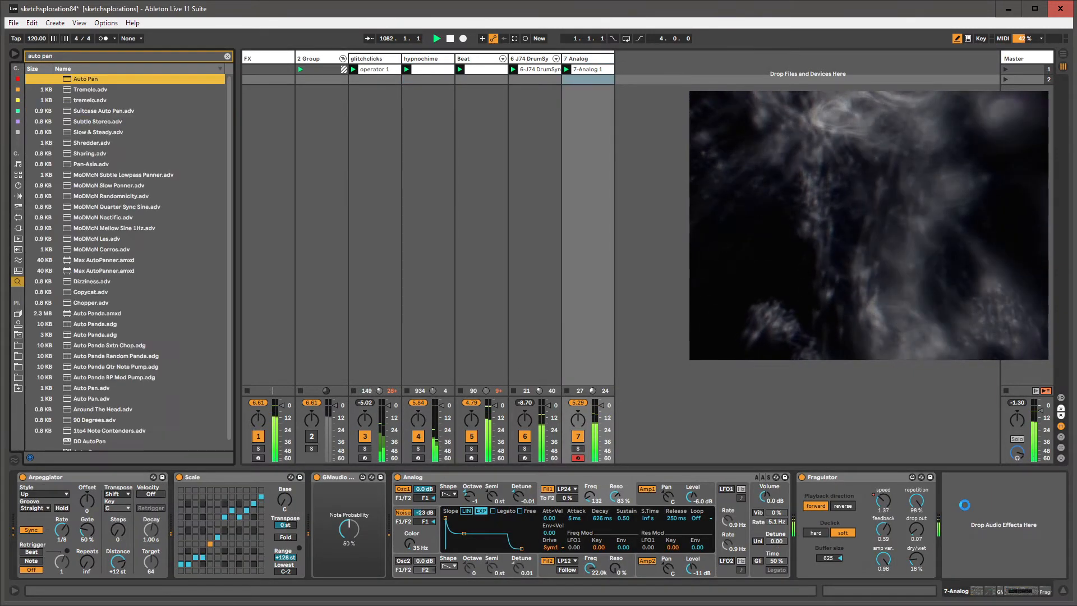
{"action": "key", "text": "Return"}
{"action": "key", "text": "Escape"}
{"action": "left_click_drag", "start_coordinate": [957, 540], "coordinate": [958, 494]}
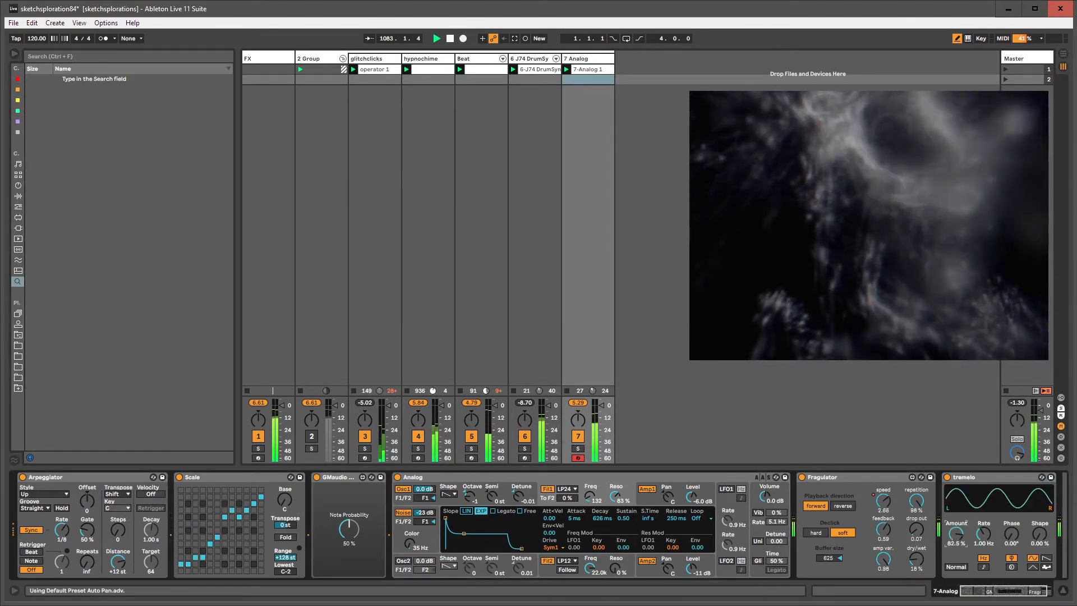
{"action": "left_click_drag", "start_coordinate": [984, 536], "coordinate": [985, 555]}
{"action": "left_click_drag", "start_coordinate": [989, 592], "coordinate": [999, 592]}
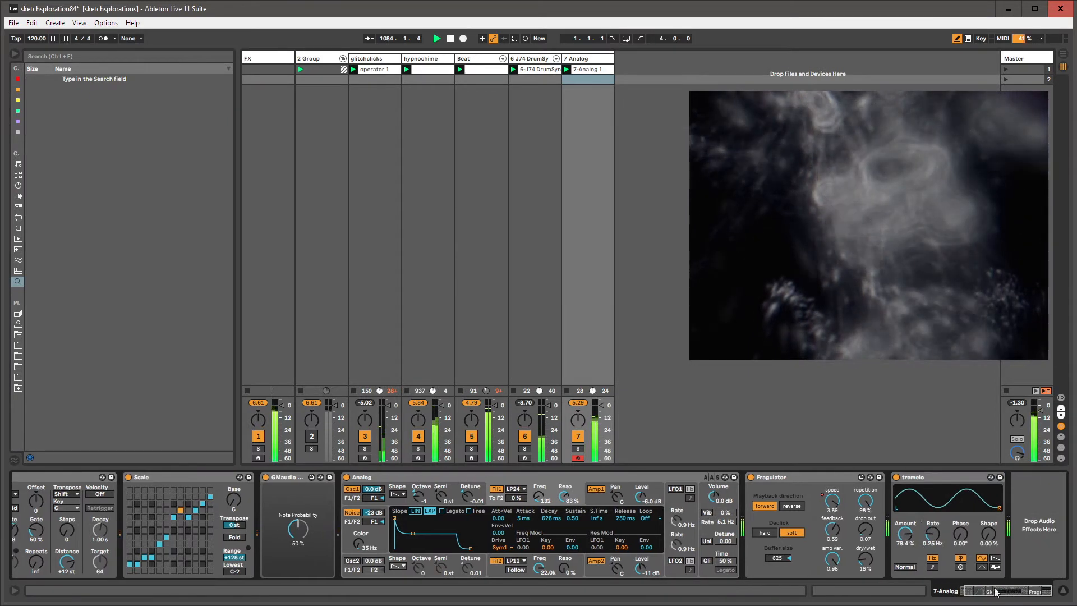
{"action": "left_click_drag", "start_coordinate": [933, 535], "coordinate": [913, 541]}
Add an Auto Pan at the end of the hypnochime track's device chain and raise its amount to 100%.
{"action": "left_click", "coordinate": [421, 60]}
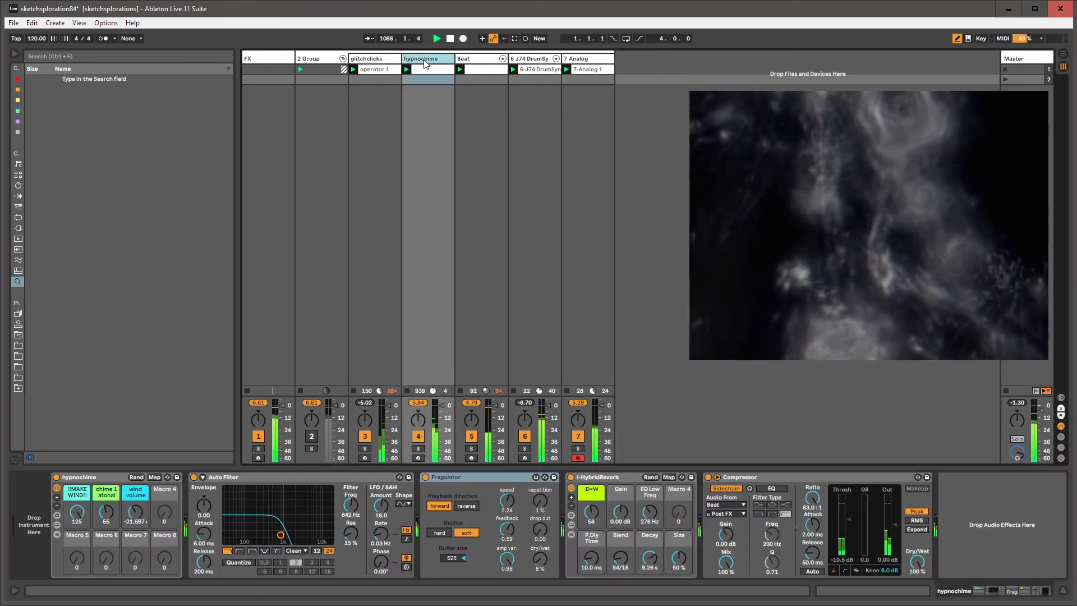
{"action": "key", "text": "ctrl+f"}
{"action": "type", "text": "auto pan"}
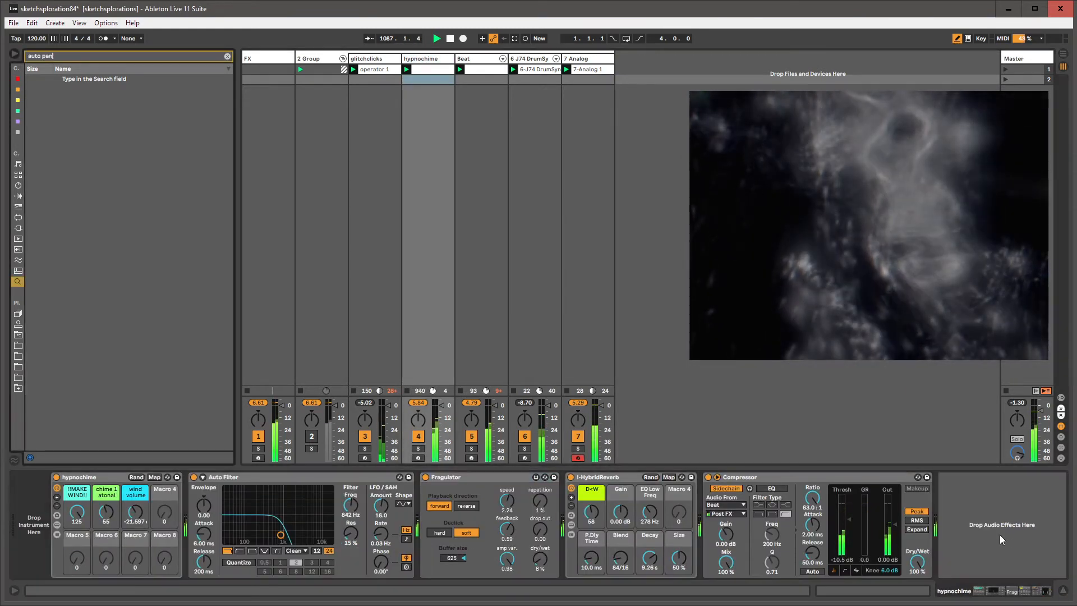
{"action": "key", "text": "Return"}
{"action": "key", "text": "Escape"}
{"action": "left_click", "coordinate": [953, 533]}
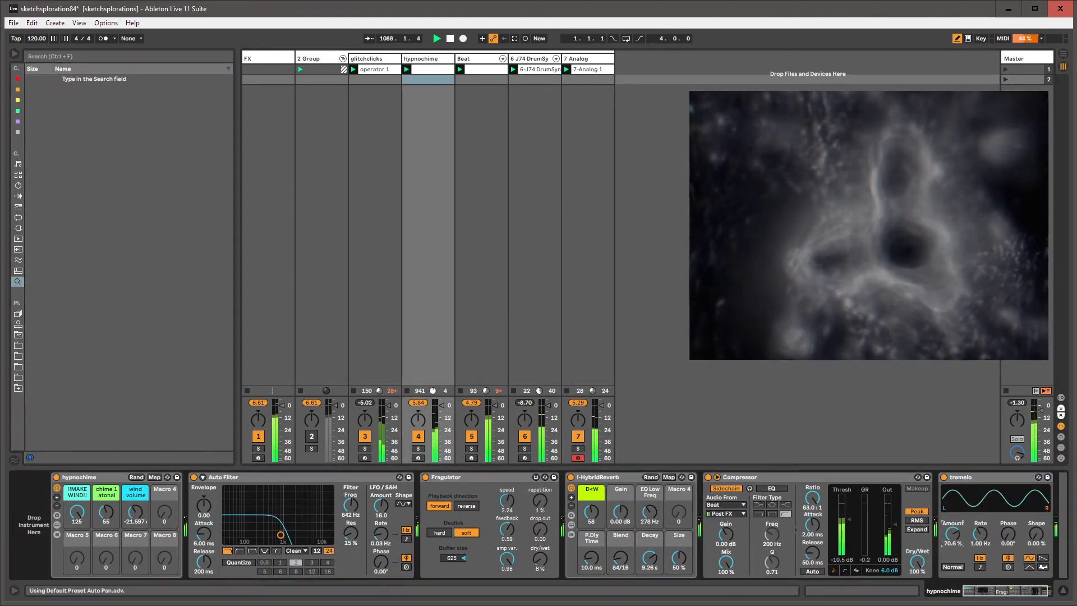
Sweep the hypnochime Auto Pan's rate through fast speeds and settle on 90 Hz.
{"action": "left_click_drag", "start_coordinate": [980, 534], "coordinate": [931, 524]}
{"action": "left_click", "coordinate": [986, 594]}
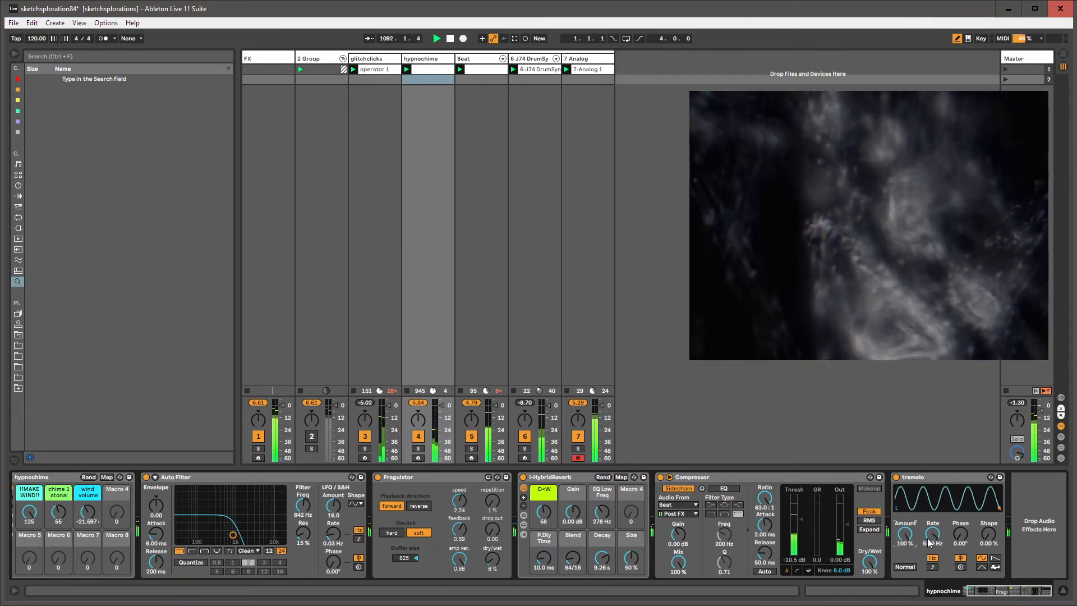
{"action": "mouse_move", "coordinate": [932, 534]}
{"action": "left_mouse_down"}
{"action": "mouse_move", "coordinate": [933, 519]}
{"action": "mouse_move", "coordinate": [932, 540]}
{"action": "left_mouse_up"}
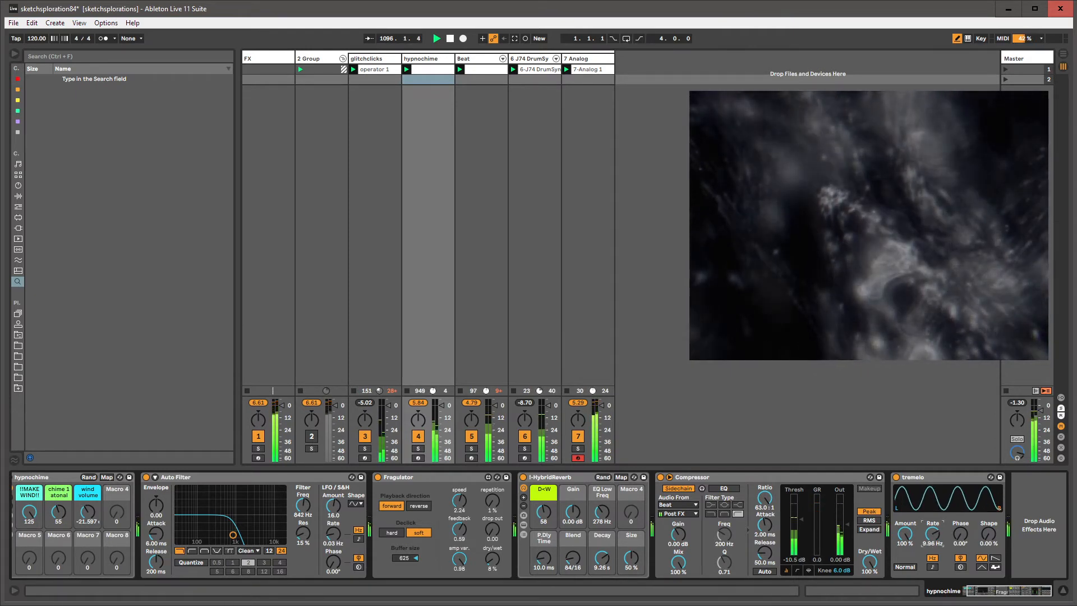
{"action": "left_click_drag", "start_coordinate": [932, 534], "coordinate": [934, 536]}
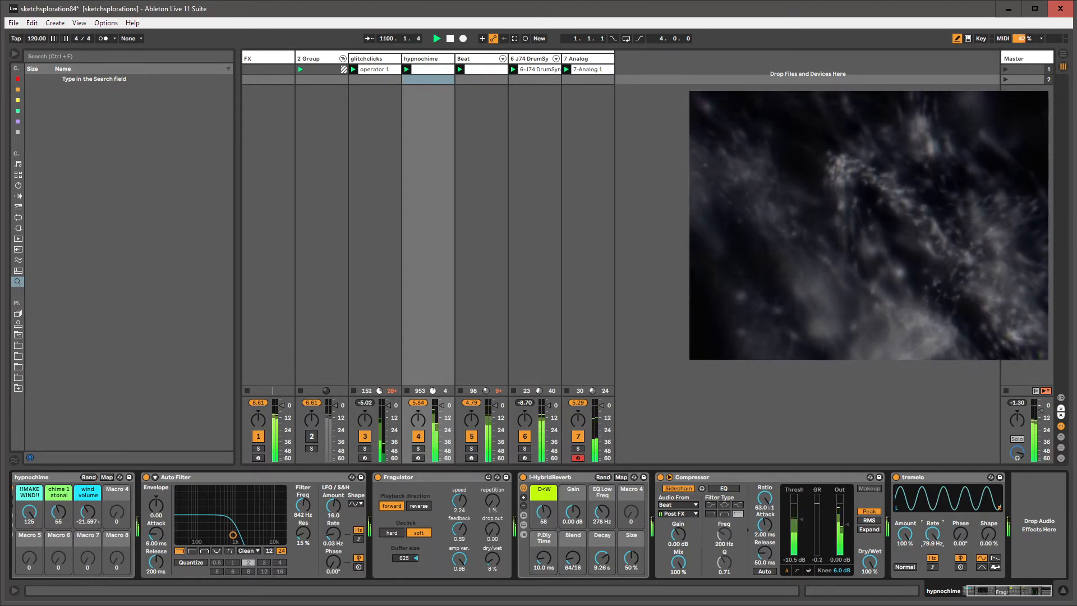
{"action": "mouse_move", "coordinate": [932, 534]}
{"action": "left_mouse_down"}
{"action": "mouse_move", "coordinate": [933, 558]}
{"action": "mouse_move", "coordinate": [932, 528]}
{"action": "left_mouse_up"}
Open the hypnochime clip's Auto Pan frequency envelope and unlink its loop from the clip, making it longer than one bar.
{"action": "key", "text": "shift+Tab"}
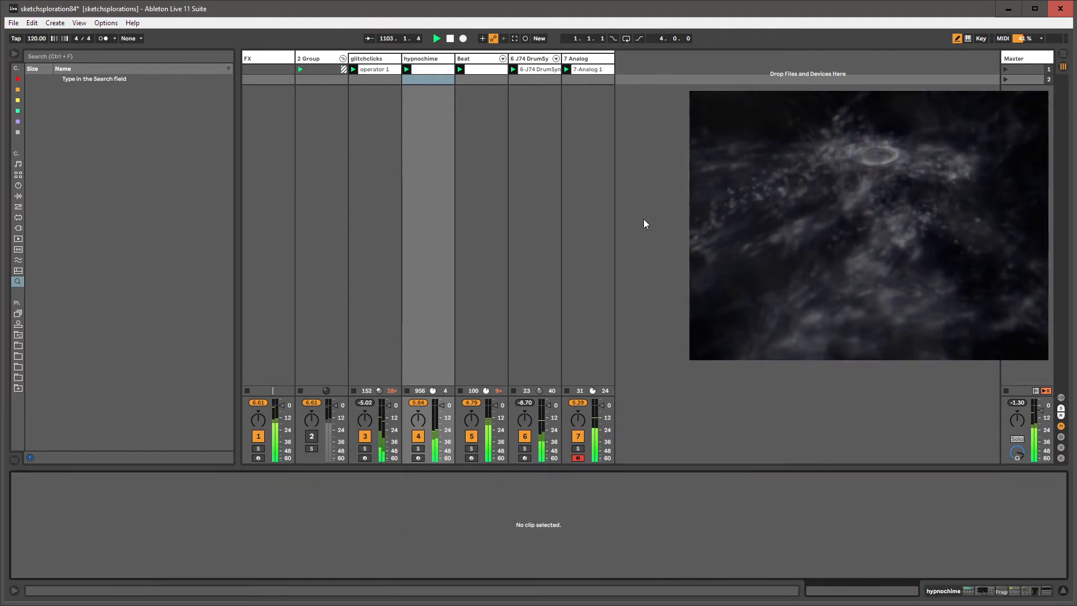
{"action": "left_click", "coordinate": [442, 69]}
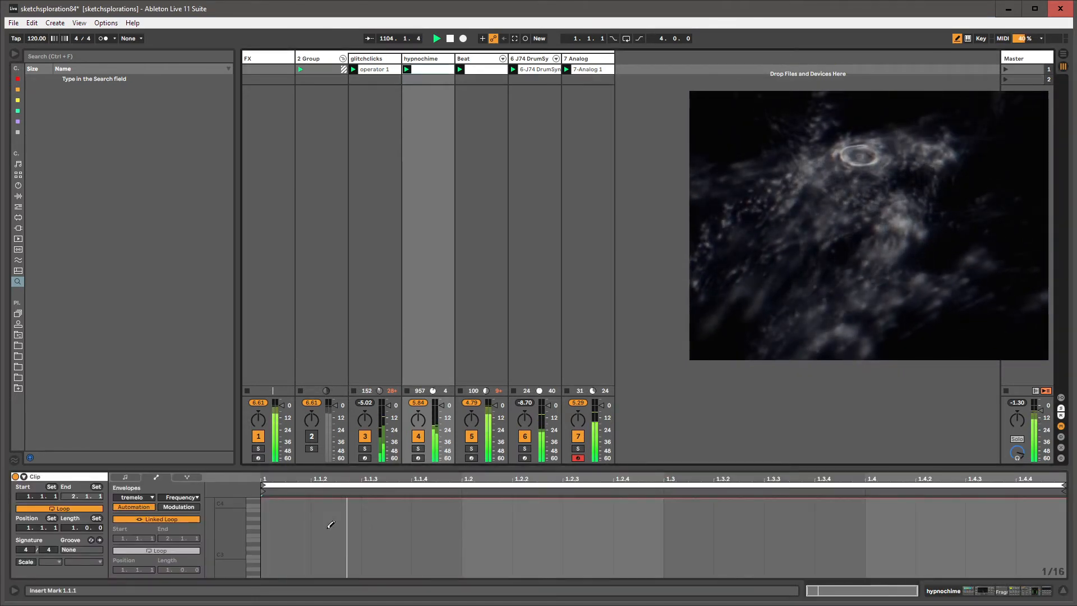
{"action": "key", "text": "shift+Tab"}
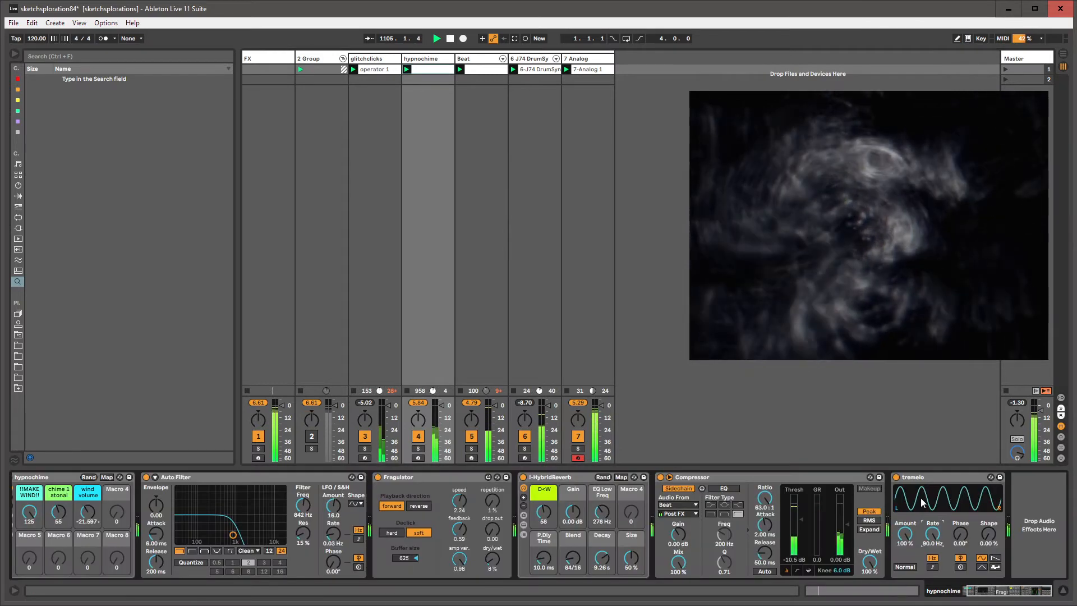
{"action": "key", "text": "shift+Tab"}
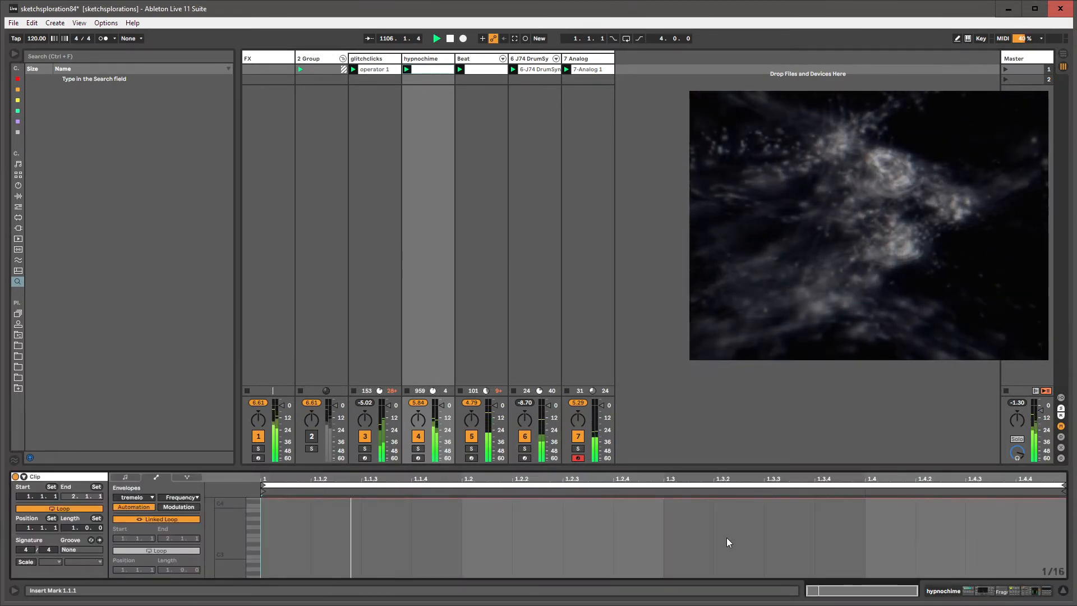
{"action": "left_click", "coordinate": [159, 520]}
{"action": "left_click_drag", "start_coordinate": [167, 570], "coordinate": [167, 545]}
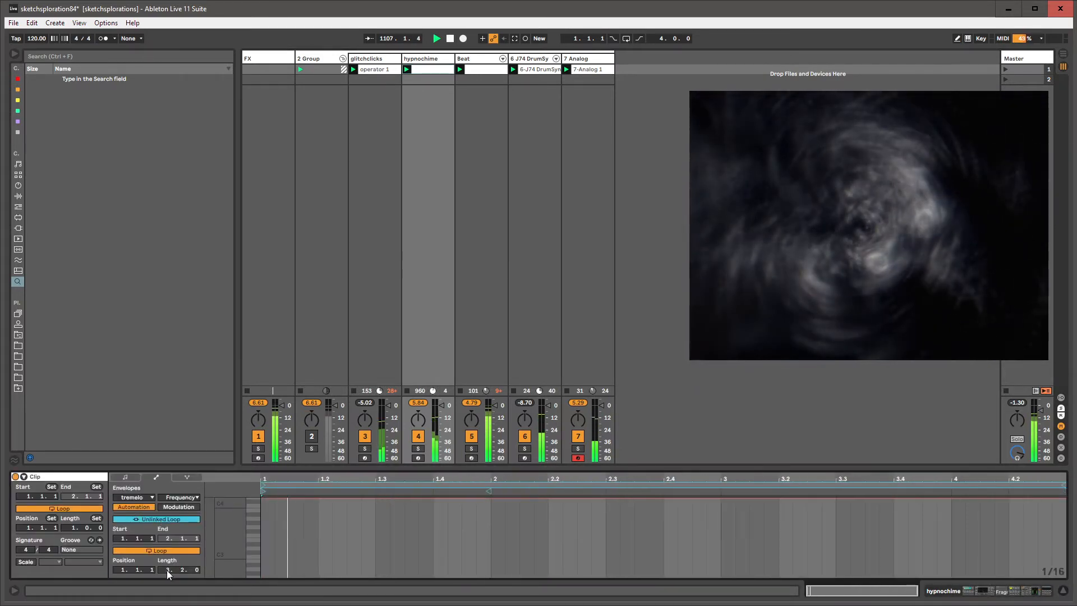
Turn off the envelope grid and extend the frequency envelope's unlinked loop to a length of 9.0.2, starting at 2.4.3.
{"action": "right_click", "coordinate": [269, 499]}
{"action": "left_click", "coordinate": [409, 581]}
{"action": "left_click_drag", "start_coordinate": [264, 492], "coordinate": [702, 492]}
{"action": "left_click_drag", "start_coordinate": [1065, 485], "coordinate": [1076, 483]}
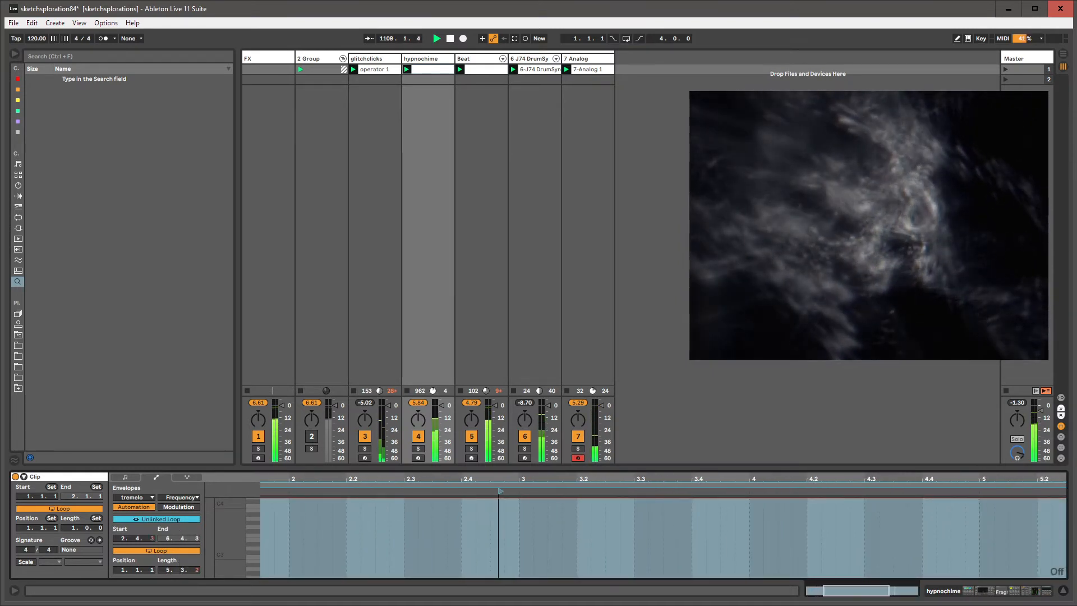
{"action": "left_click_drag", "start_coordinate": [182, 570], "coordinate": [182, 541]}
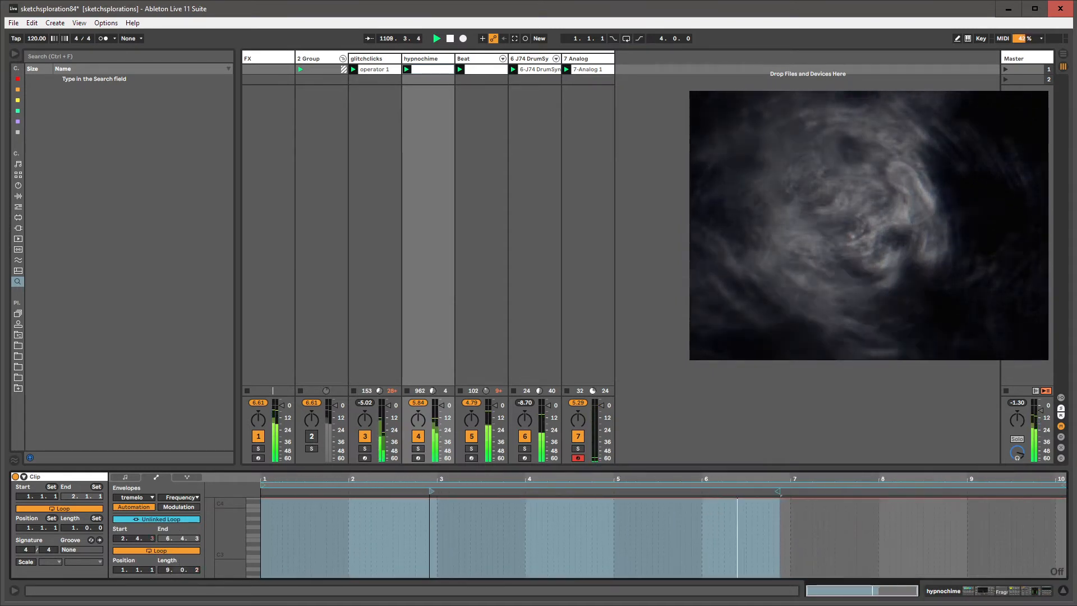
Return to the hypnochime devices, enable session recording, and record varying Auto Pan rate automation into the playing clip.
{"action": "left_click", "coordinate": [384, 74]}
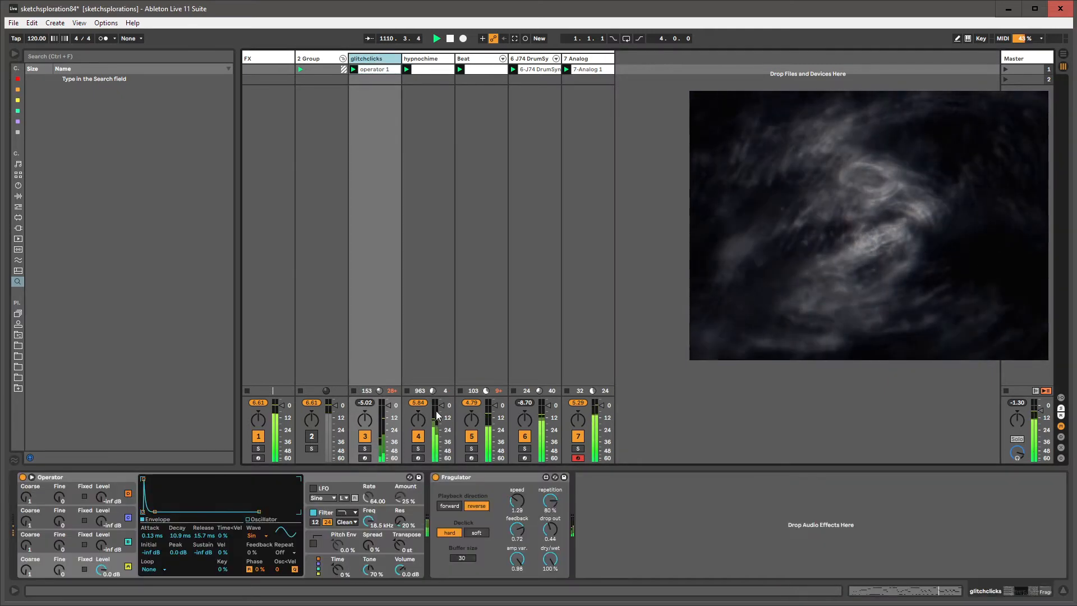
{"action": "left_click", "coordinate": [422, 60]}
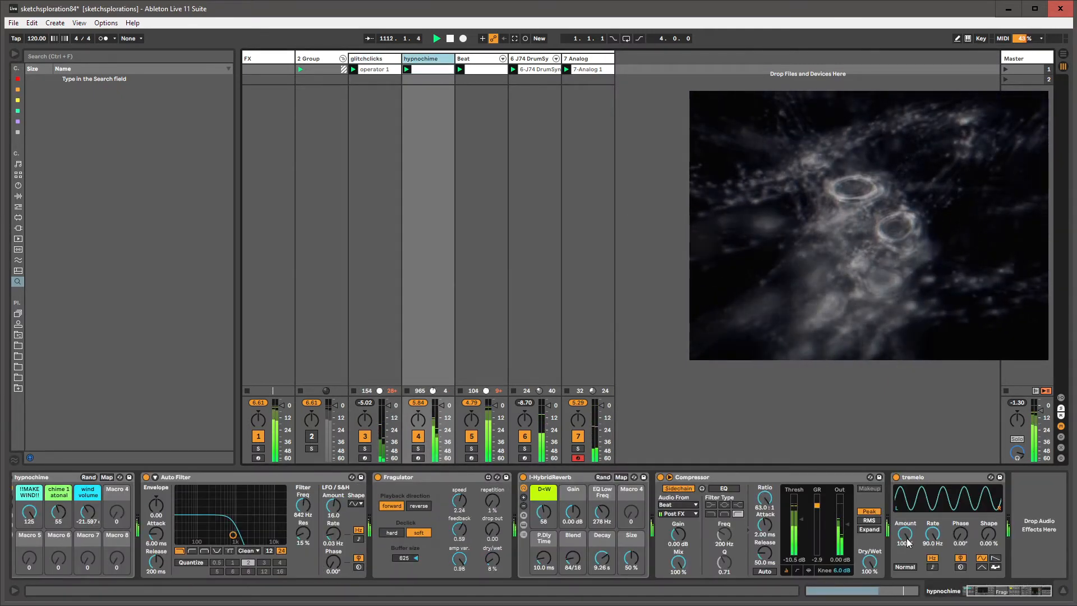
{"action": "mouse_move", "coordinate": [905, 533]}
{"action": "left_mouse_down"}
{"action": "mouse_move", "coordinate": [905, 566]}
{"action": "mouse_move", "coordinate": [905, 534]}
{"action": "left_mouse_up"}
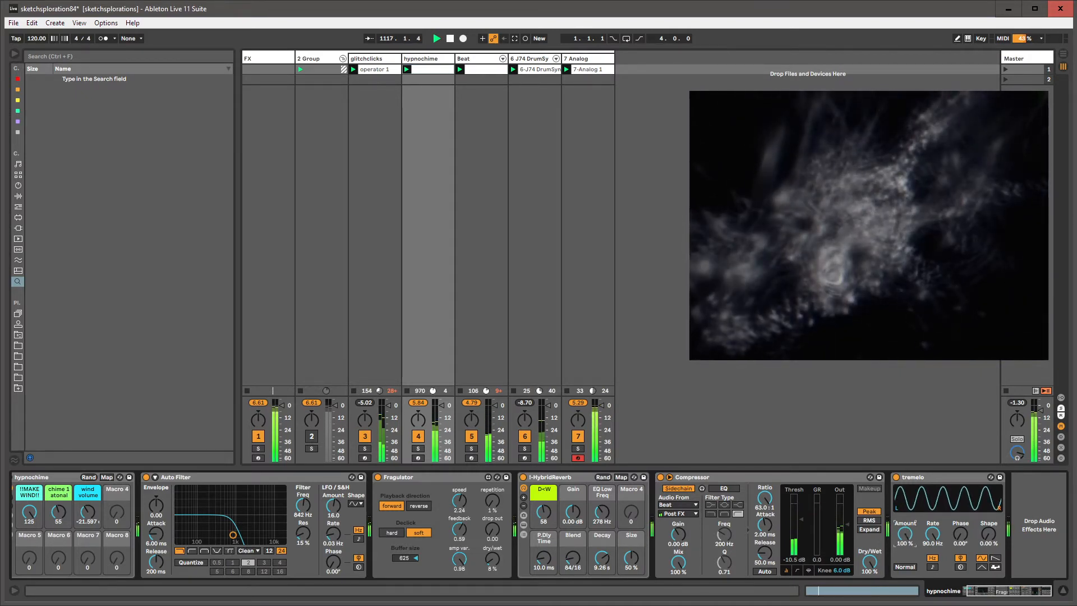
{"action": "key", "text": "ctrl+shift+F9"}
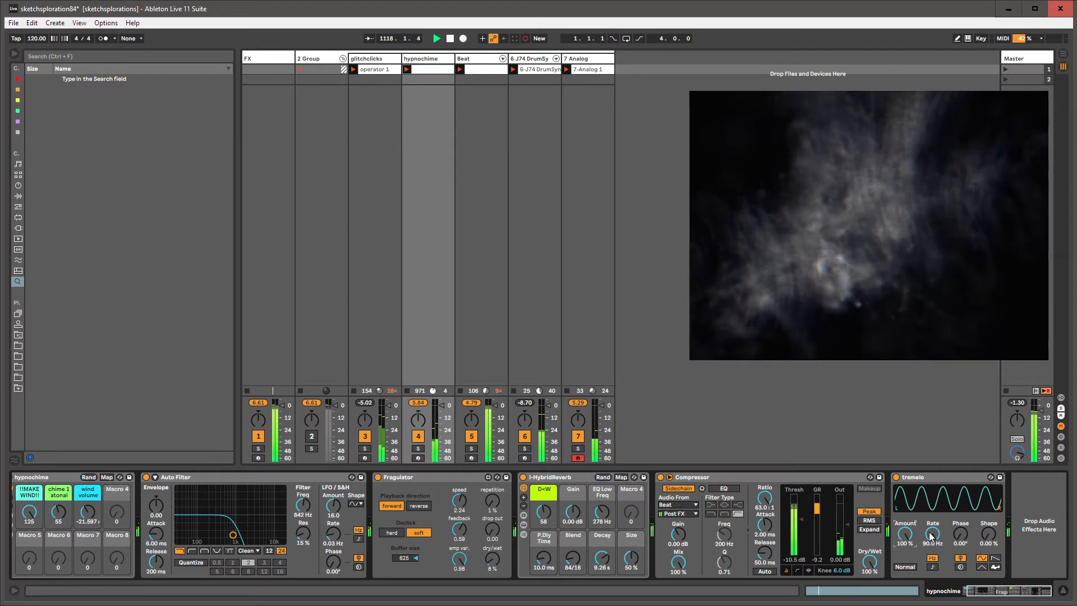
{"action": "left_click", "coordinate": [930, 535]}
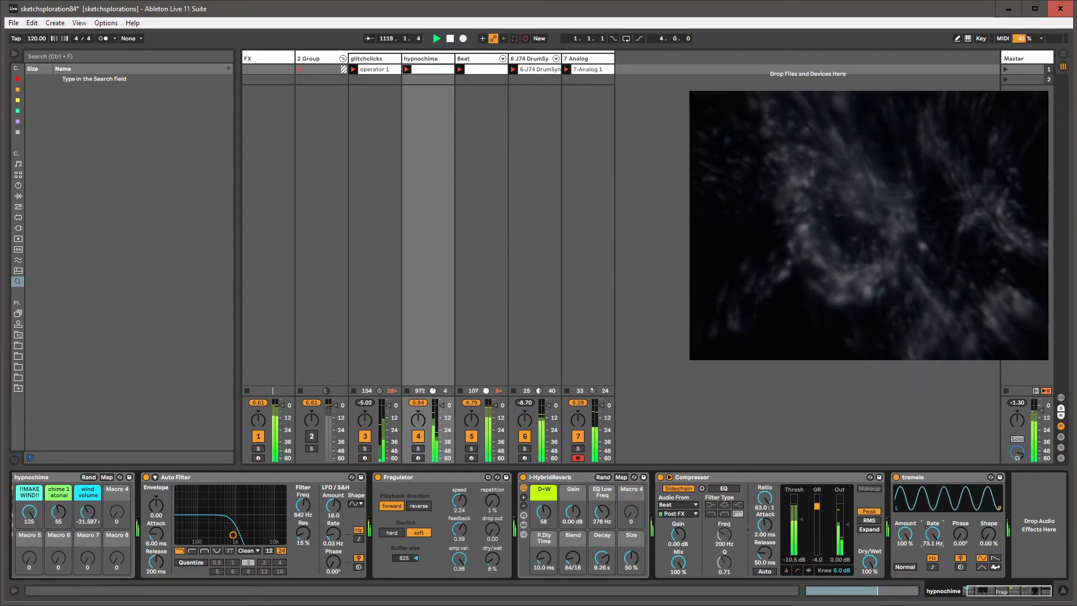
{"action": "left_click_drag", "start_coordinate": [932, 535], "coordinate": [932, 554]}
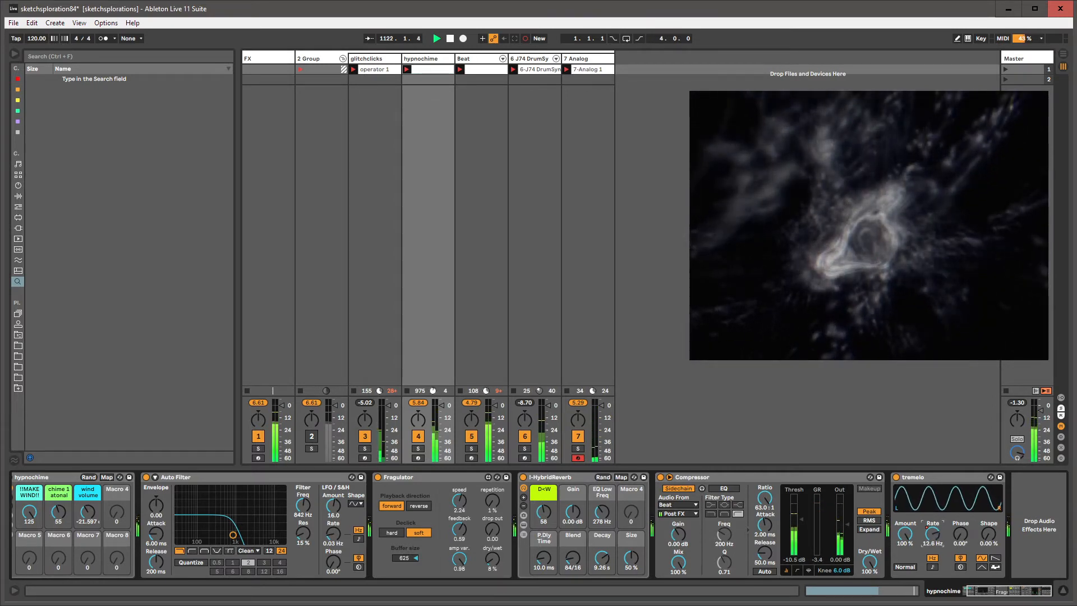
{"action": "left_click_drag", "start_coordinate": [933, 554], "coordinate": [932, 553]}
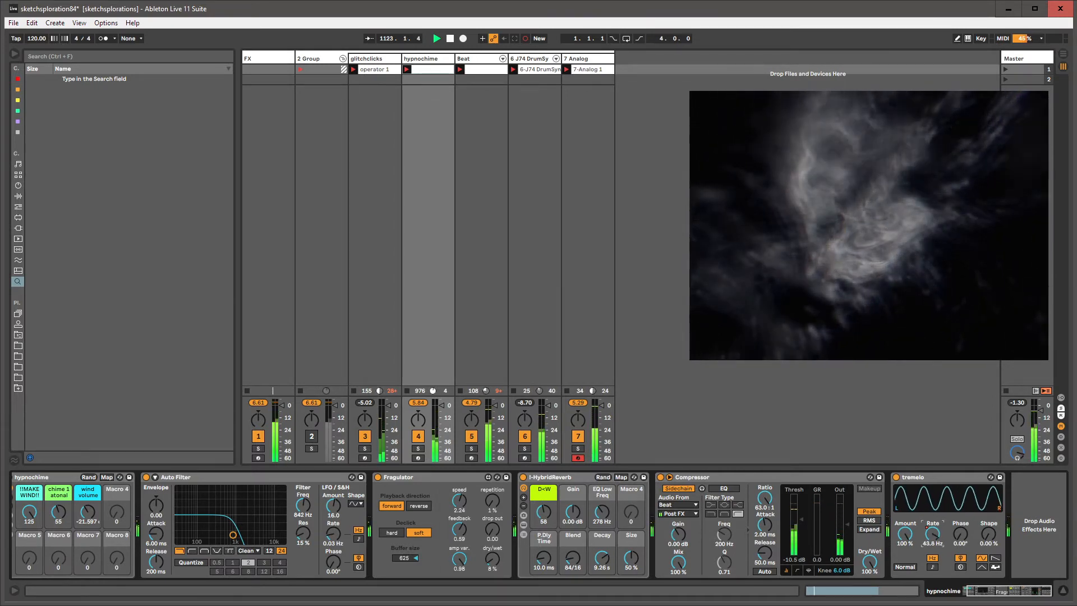
{"action": "left_click_drag", "start_coordinate": [933, 552], "coordinate": [932, 561]}
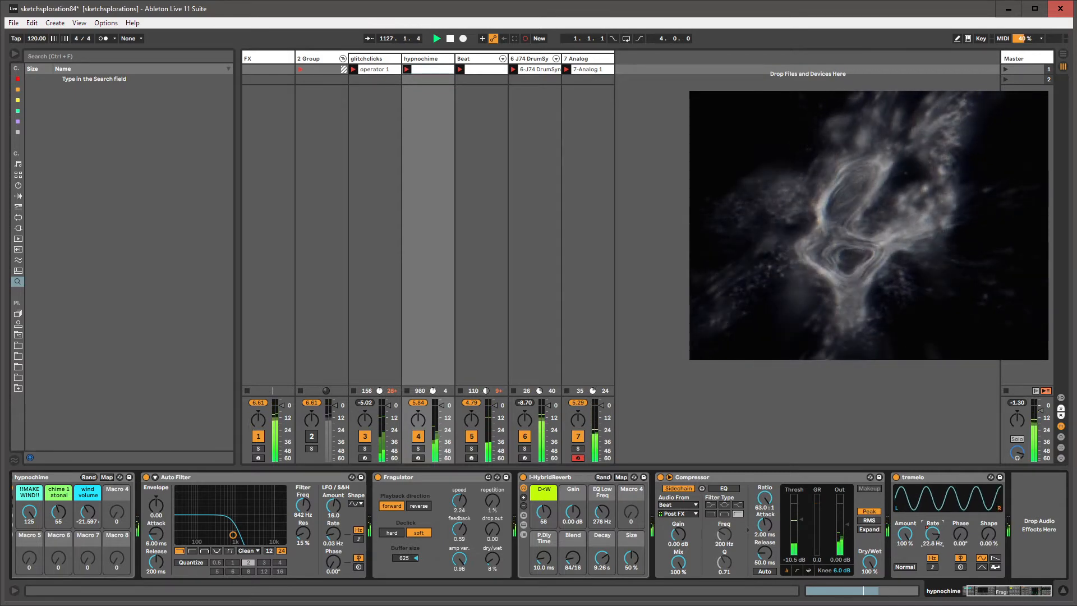
{"action": "mouse_move", "coordinate": [933, 534]}
{"action": "left_mouse_down"}
{"action": "mouse_move", "coordinate": [933, 519]}
{"action": "mouse_move", "coordinate": [932, 557]}
{"action": "mouse_move", "coordinate": [930, 536]}
{"action": "left_mouse_up"}
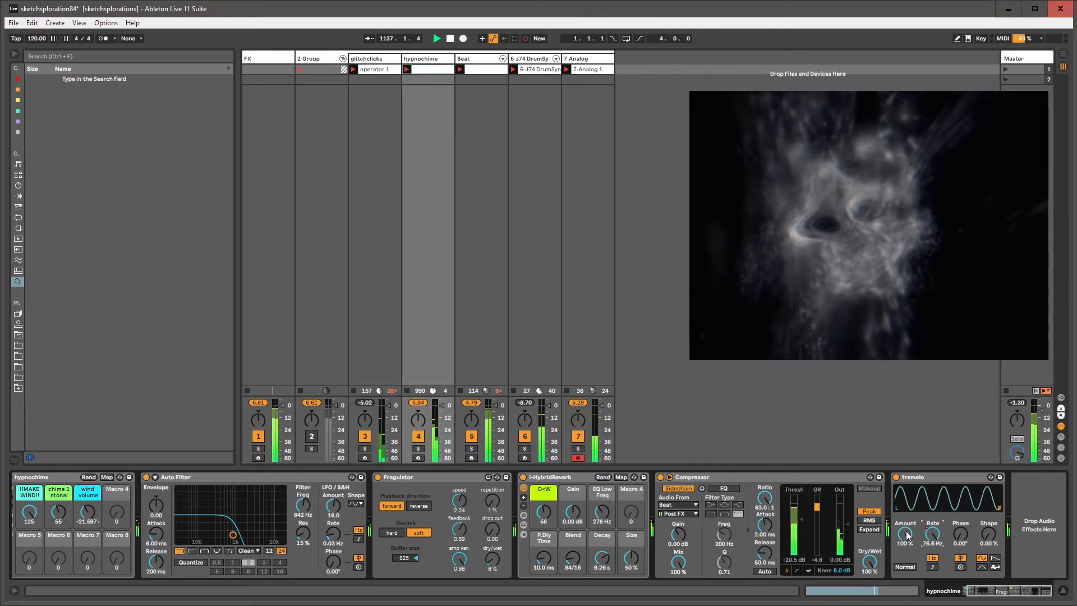
Show the recorded Auto Pan frequency automation, select the whole envelope, and simplify it.
{"action": "key", "text": "shift+Tab"}
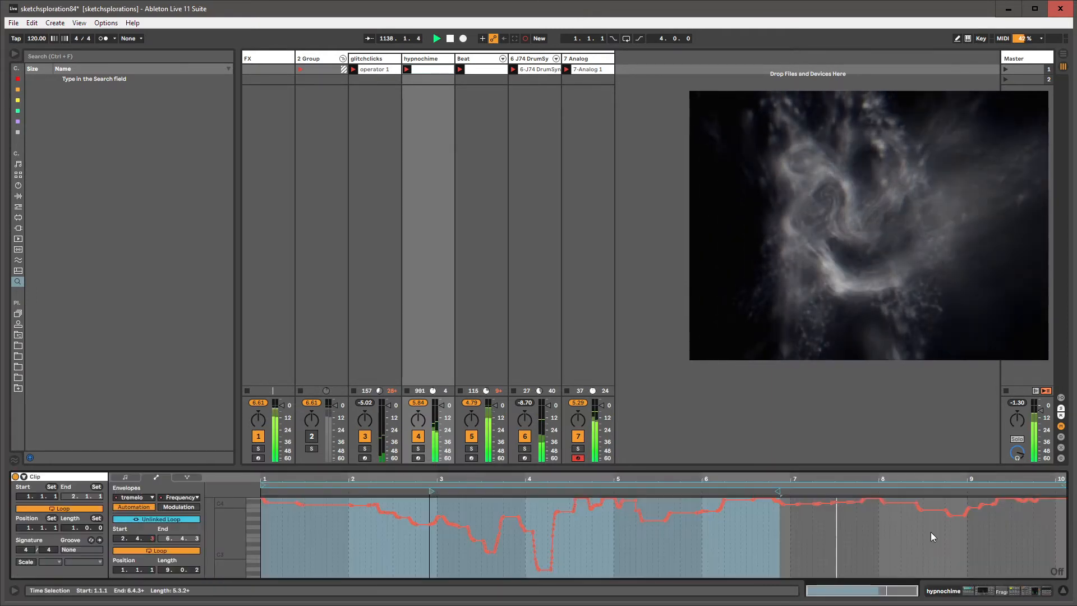
{"action": "key", "text": "ctrl+a"}
{"action": "right_click", "coordinate": [823, 550]}
{"action": "key", "text": "Escape"}
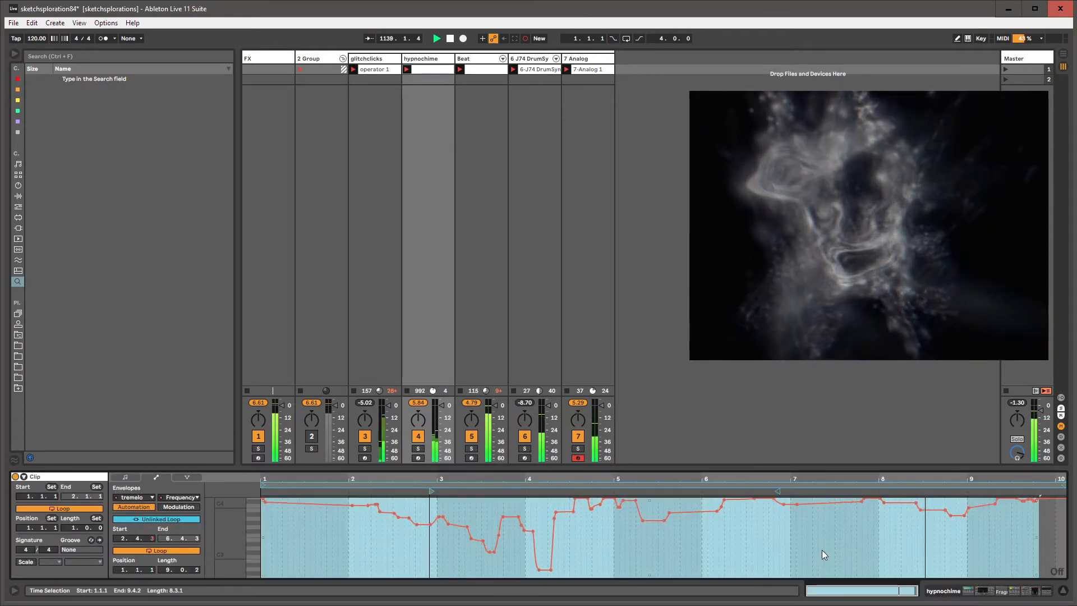
Record varying Auto Pan amount automation into the hypnochime clip and show its envelope.
{"action": "key", "text": "shift+Tab"}
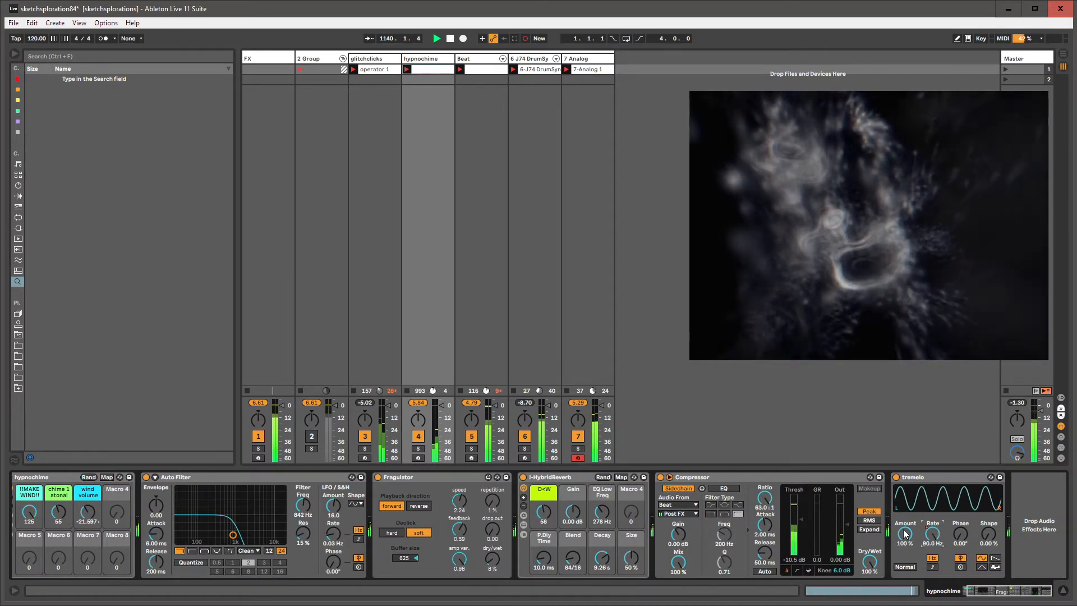
{"action": "left_click", "coordinate": [905, 534]}
{"action": "mouse_move", "coordinate": [905, 535]}
{"action": "left_mouse_down"}
{"action": "mouse_move", "coordinate": [905, 567]}
{"action": "mouse_move", "coordinate": [905, 534]}
{"action": "left_mouse_up"}
{"action": "key", "text": "shift+Tab"}
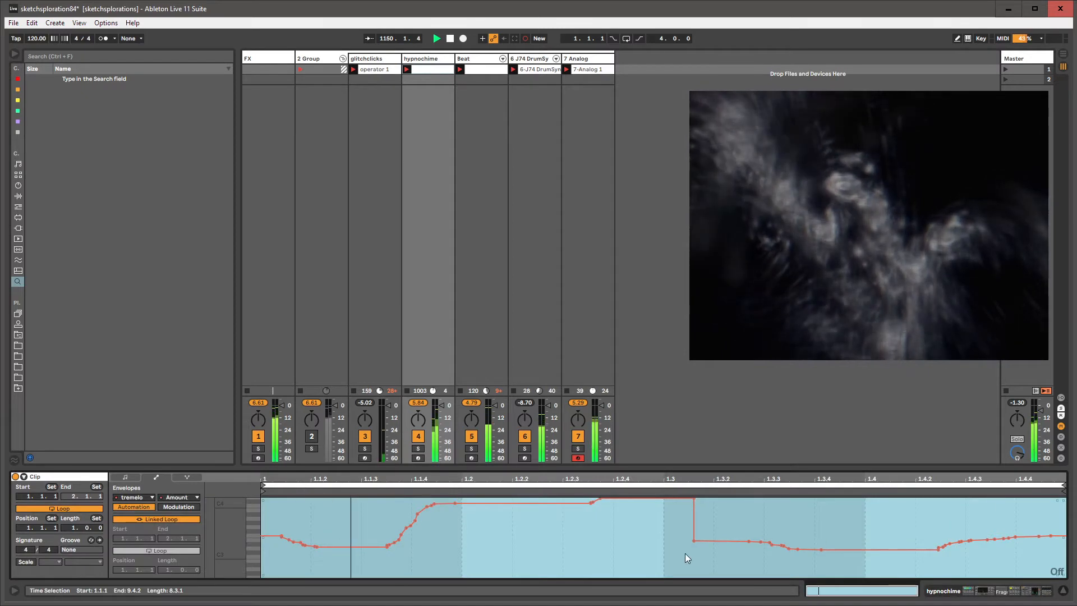
Remove the abrupt drop just after 1.3 in the amount envelope, unlink its loop, and lengthen it to 5.0.0.
{"action": "left_click", "coordinate": [694, 540]}
{"action": "left_click", "coordinate": [640, 570]}
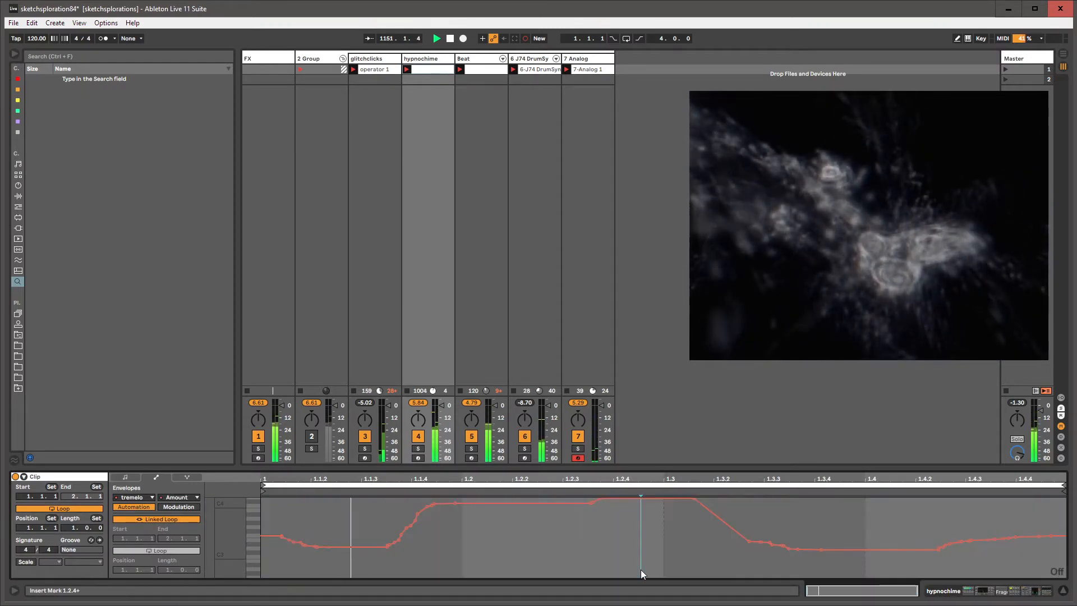
{"action": "left_click", "coordinate": [158, 519]}
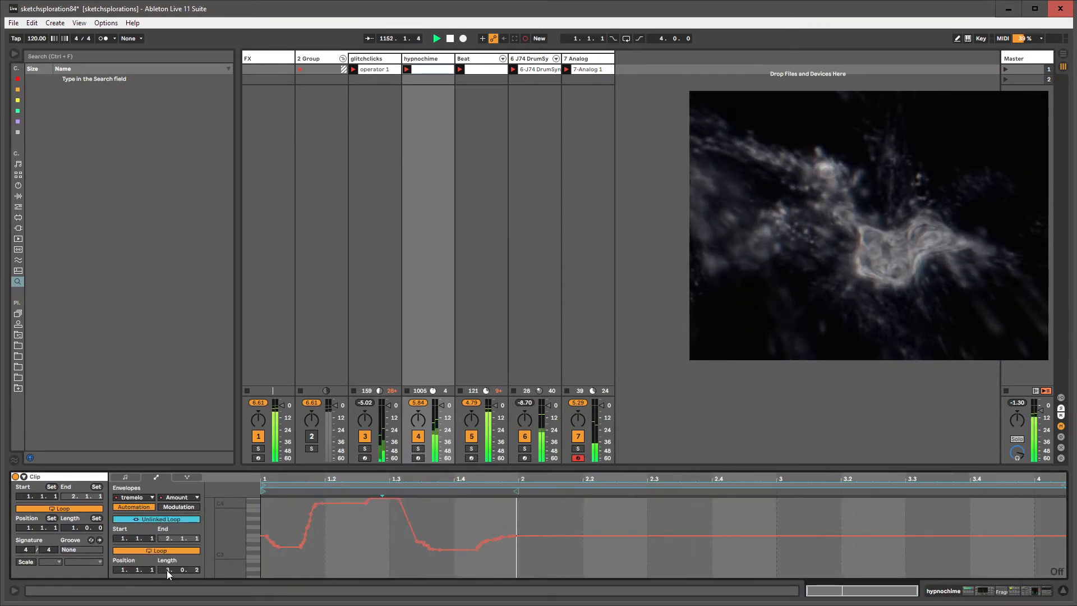
{"action": "left_click_drag", "start_coordinate": [1064, 486], "coordinate": [1066, 489]}
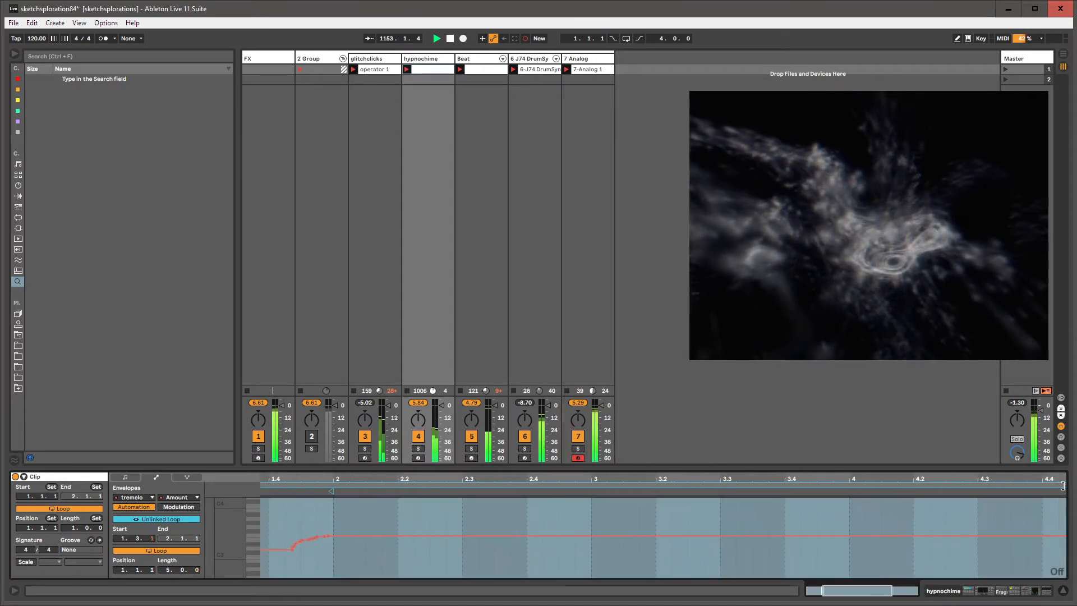
Record new Auto Pan amount automation over the lengthened envelope loop and review the resulting curve.
{"action": "key", "text": "shift+Tab"}
{"action": "left_click_drag", "start_coordinate": [906, 528], "coordinate": [905, 494]}
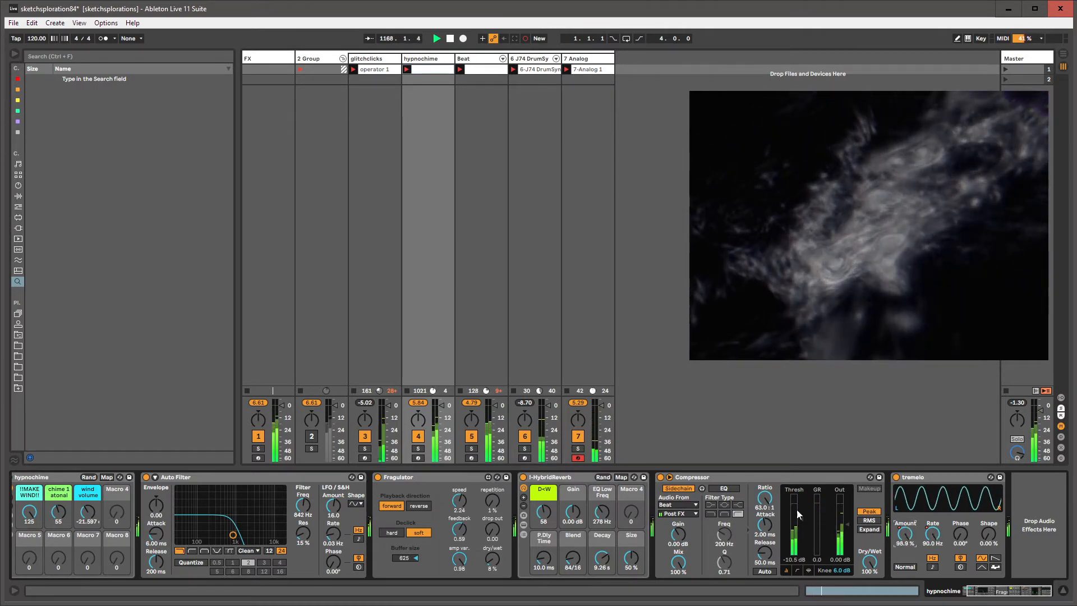
{"action": "key", "text": "shift+Tab"}
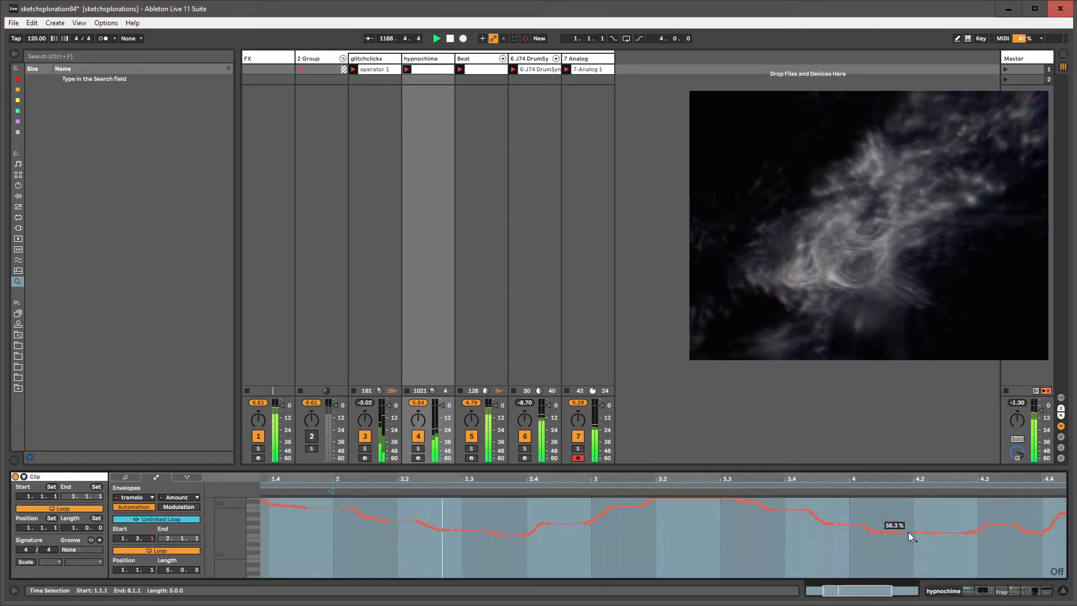
{"action": "right_click", "coordinate": [711, 562]}
{"action": "key", "text": "Escape"}
{"action": "key", "text": "shift+Tab"}
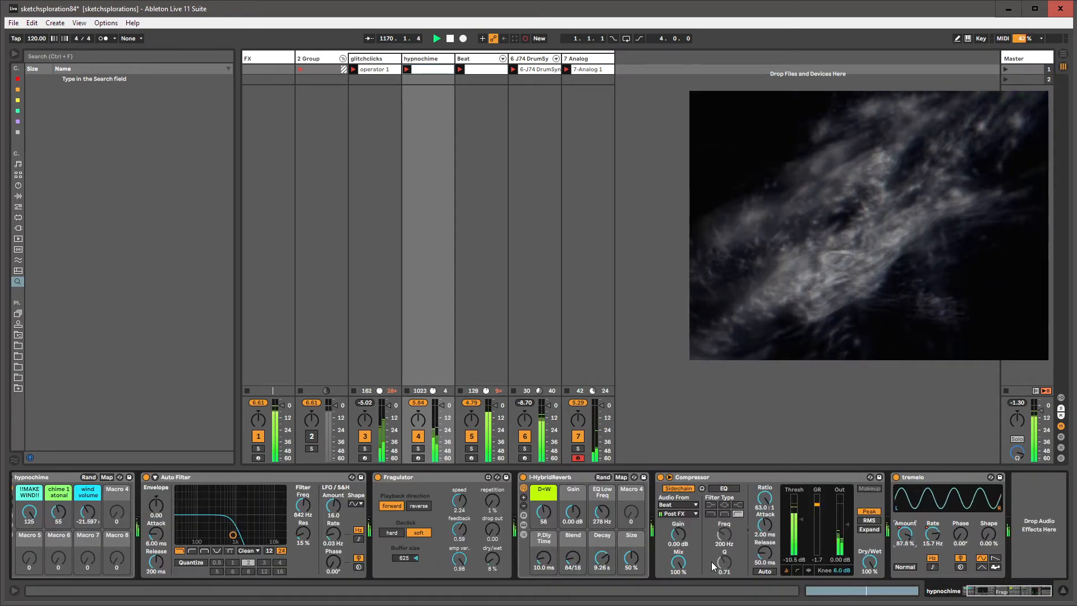
Search the browser for "humanize" and try to add Humanizer 1.1 to the 7 Analog track.
{"action": "left_click", "coordinate": [603, 64]}
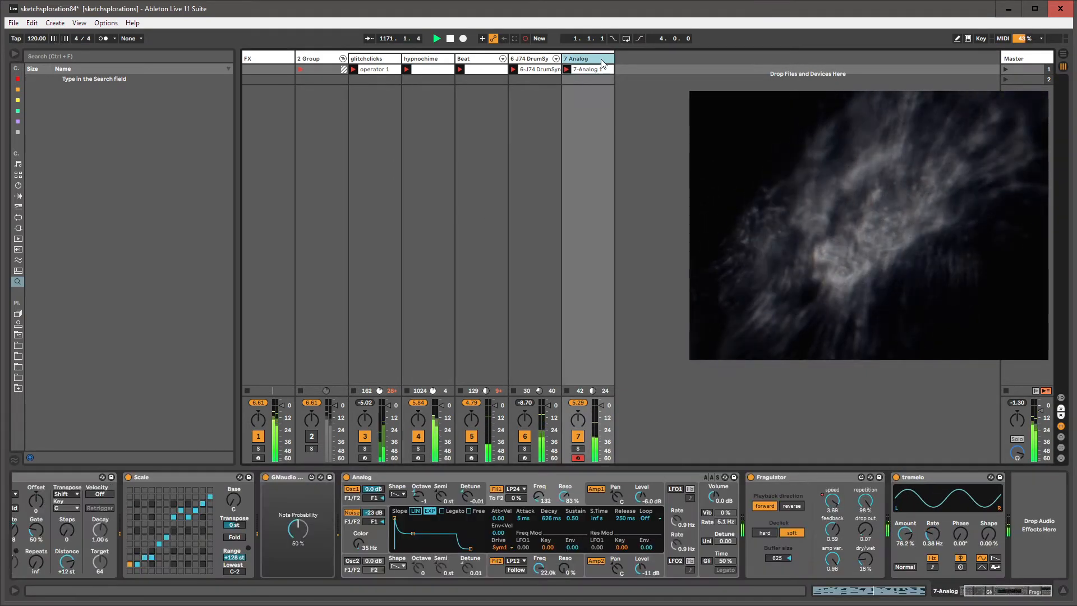
{"action": "left_click", "coordinate": [292, 478]}
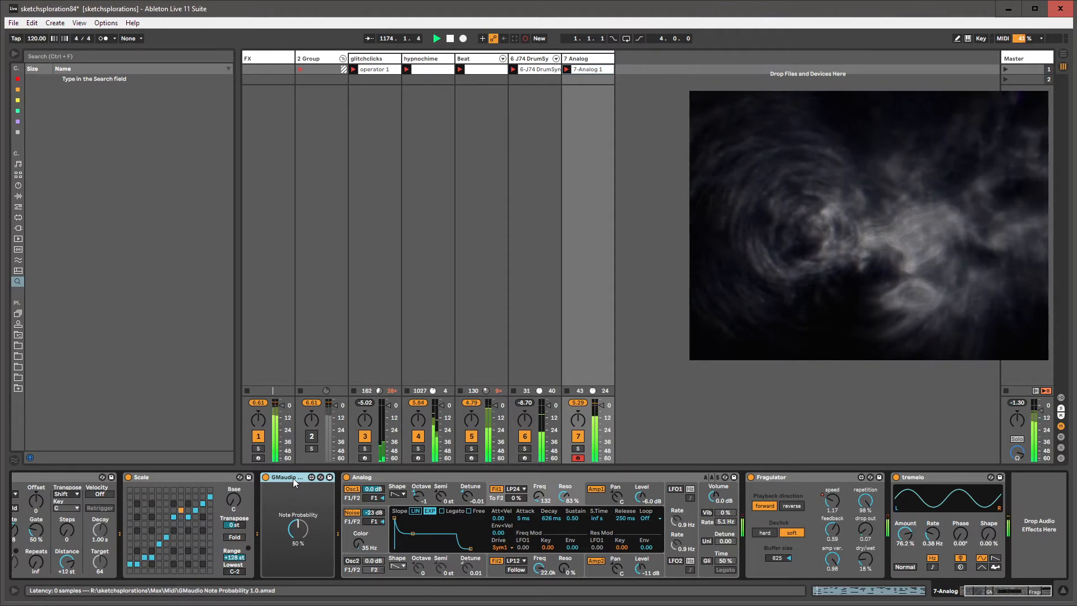
{"action": "key", "text": "ctrl+f"}
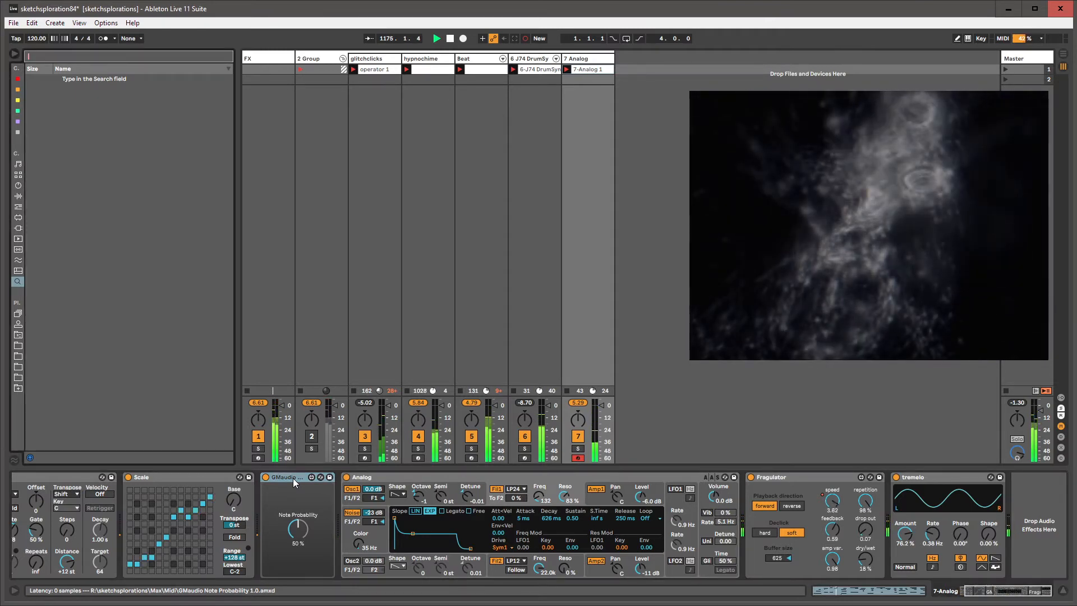
{"action": "type", "text": "huma"}
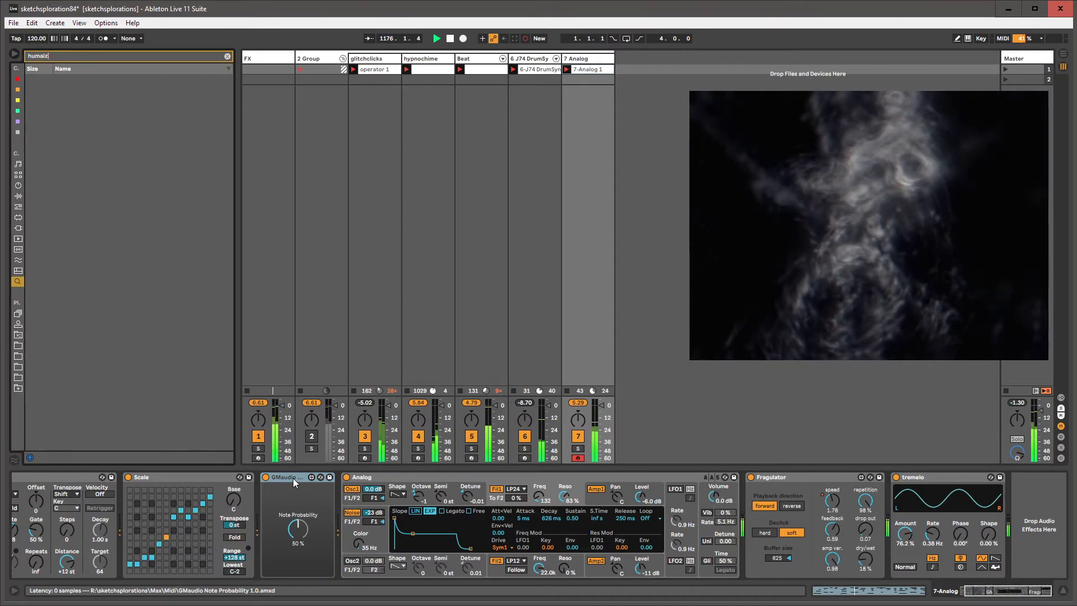
{"action": "type", "text": "ni"}
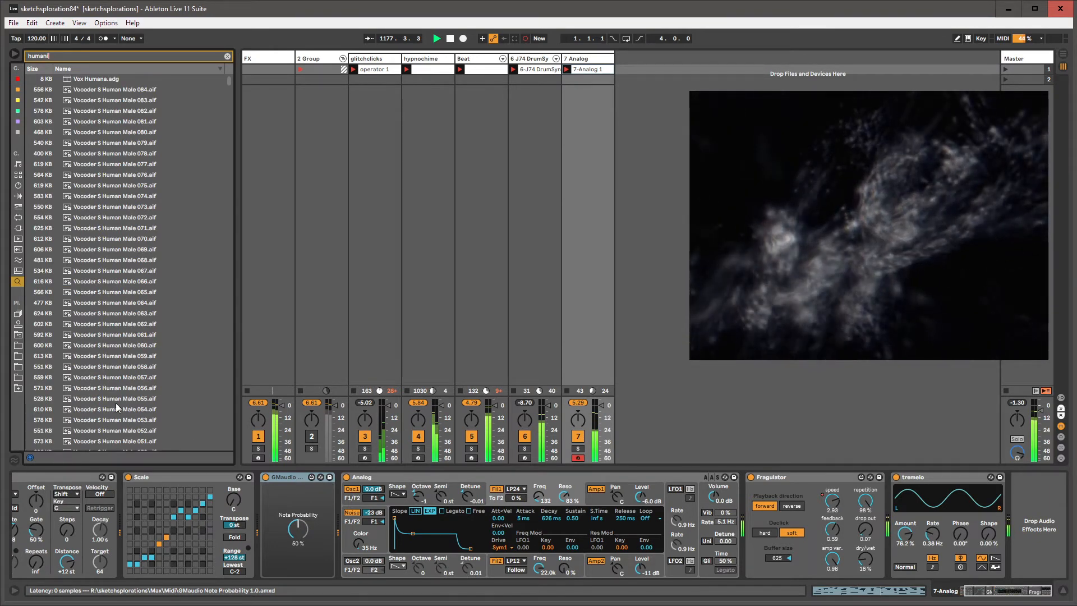
{"action": "type", "text": "ze"}
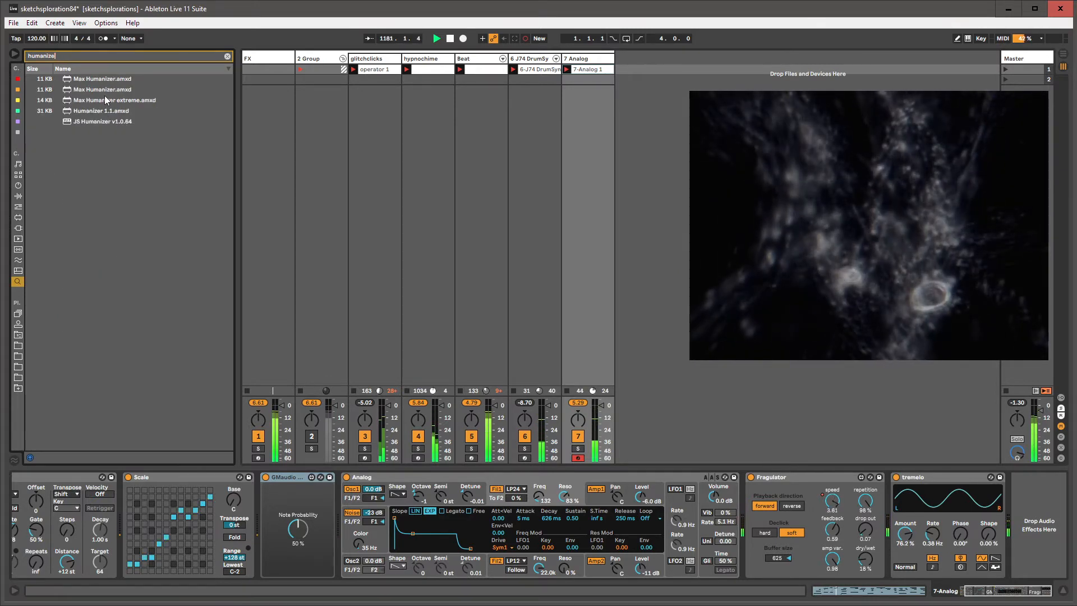
{"action": "left_click", "coordinate": [103, 111]}
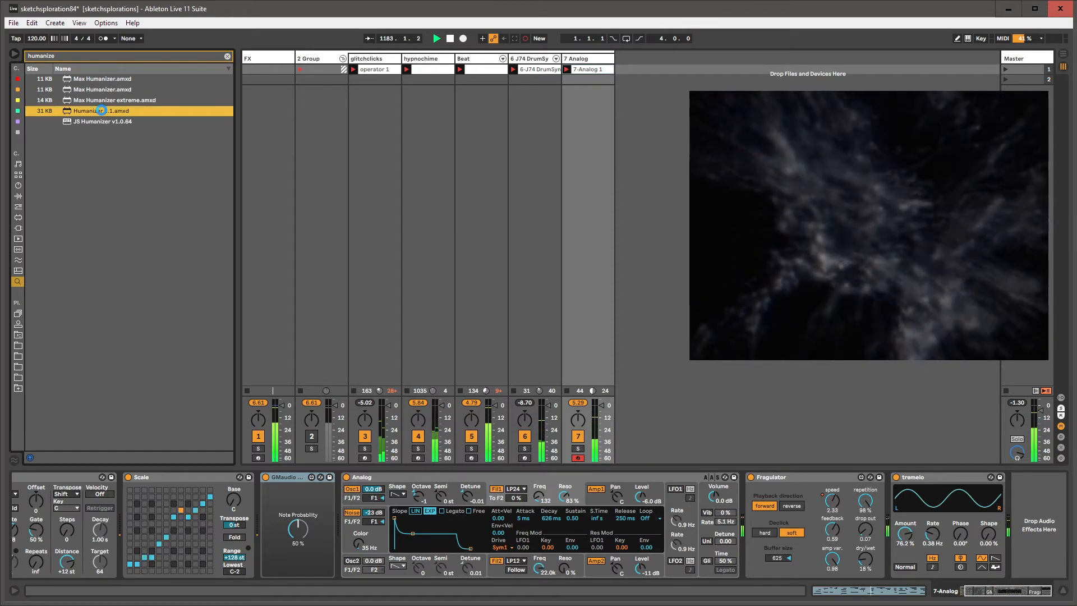
{"action": "left_click_drag", "start_coordinate": [102, 110], "coordinate": [673, 362]}
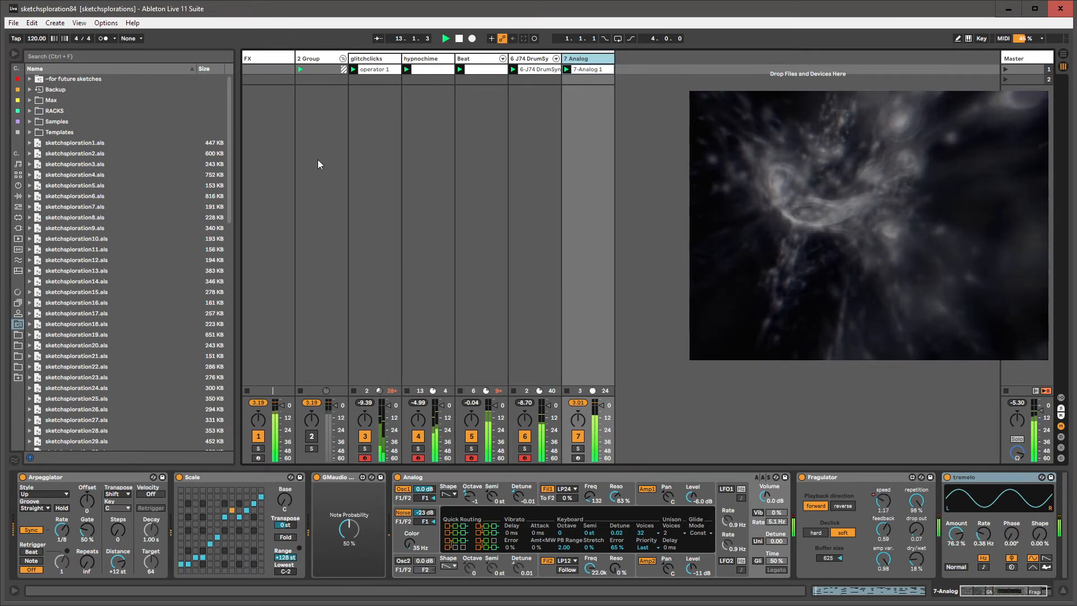
Search for "humanize" again and place the first-listed Max Humanizer between Arpeggiator and Scale, replacing the second-listed version tried there.
{"action": "key", "text": "ctrl+f"}
{"action": "type", "text": "huma"}
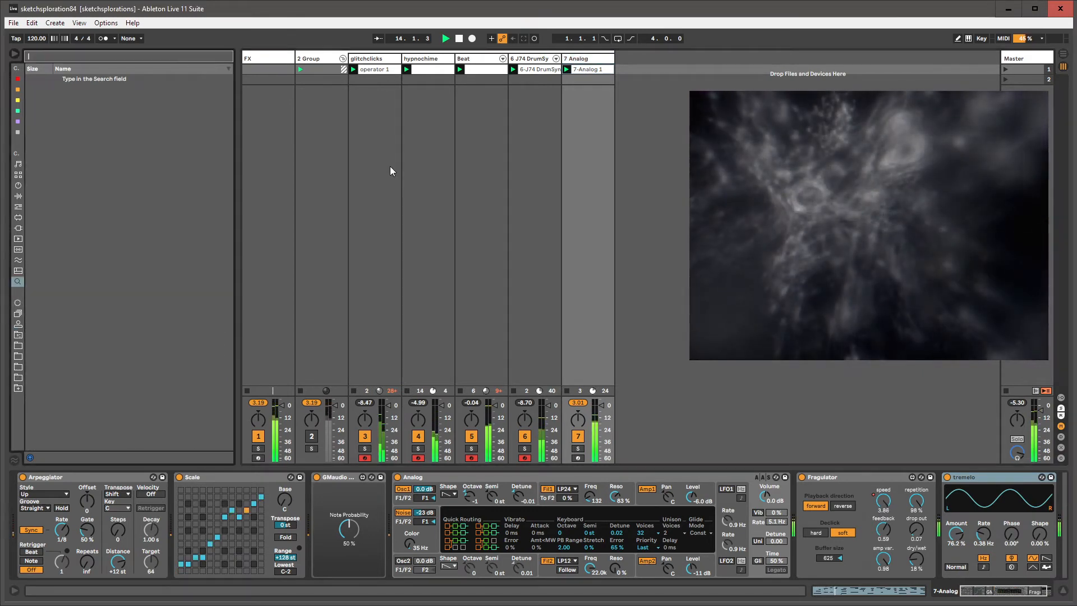
{"action": "type", "text": "nize"}
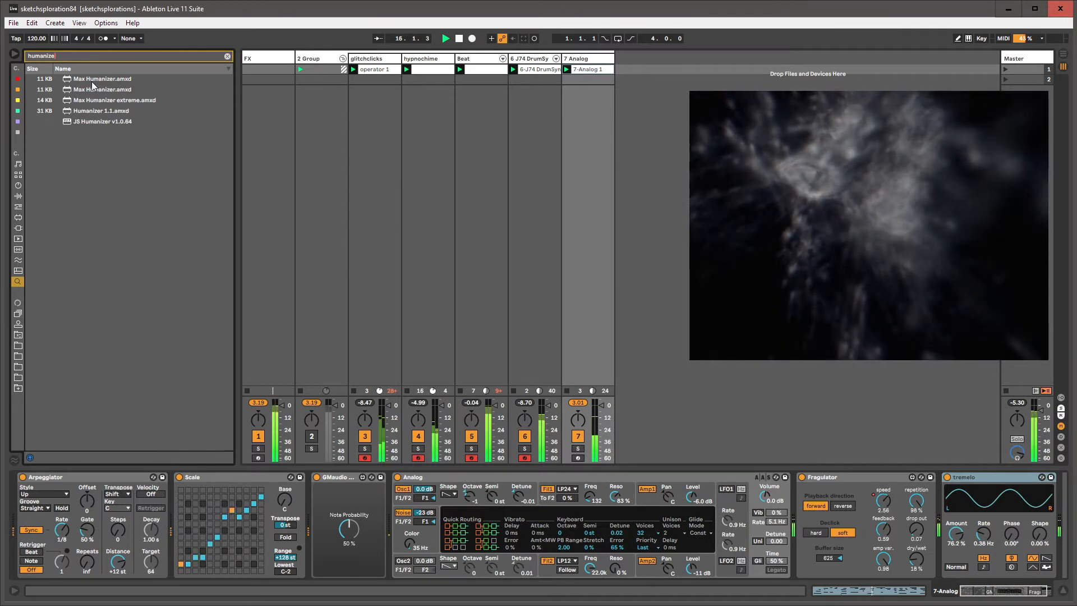
{"action": "left_click_drag", "start_coordinate": [92, 94], "coordinate": [170, 504]}
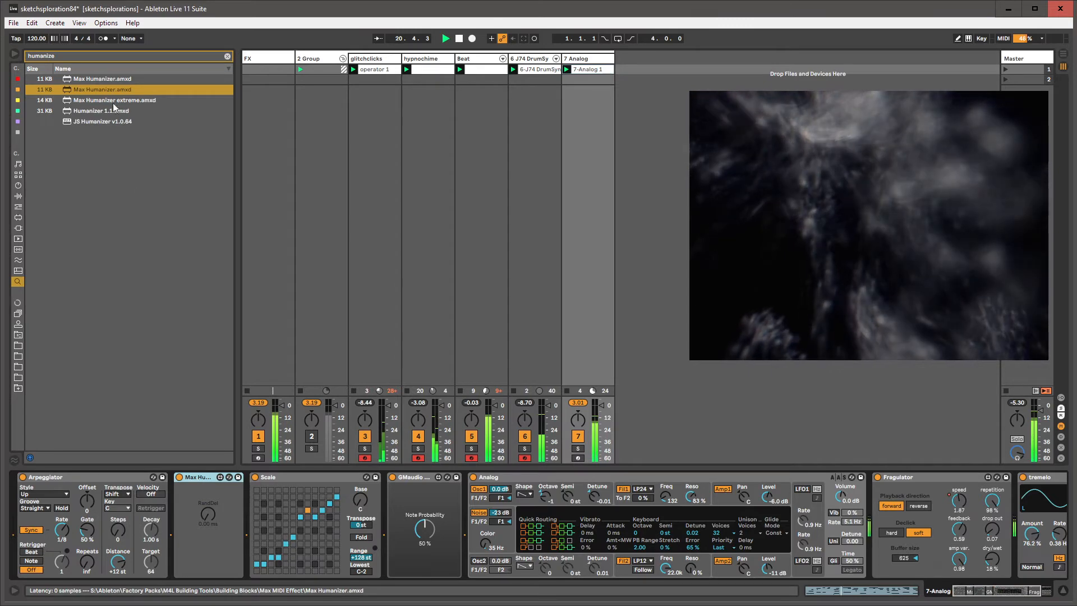
{"action": "key", "text": "Delete"}
{"action": "left_click_drag", "start_coordinate": [104, 80], "coordinate": [177, 503]}
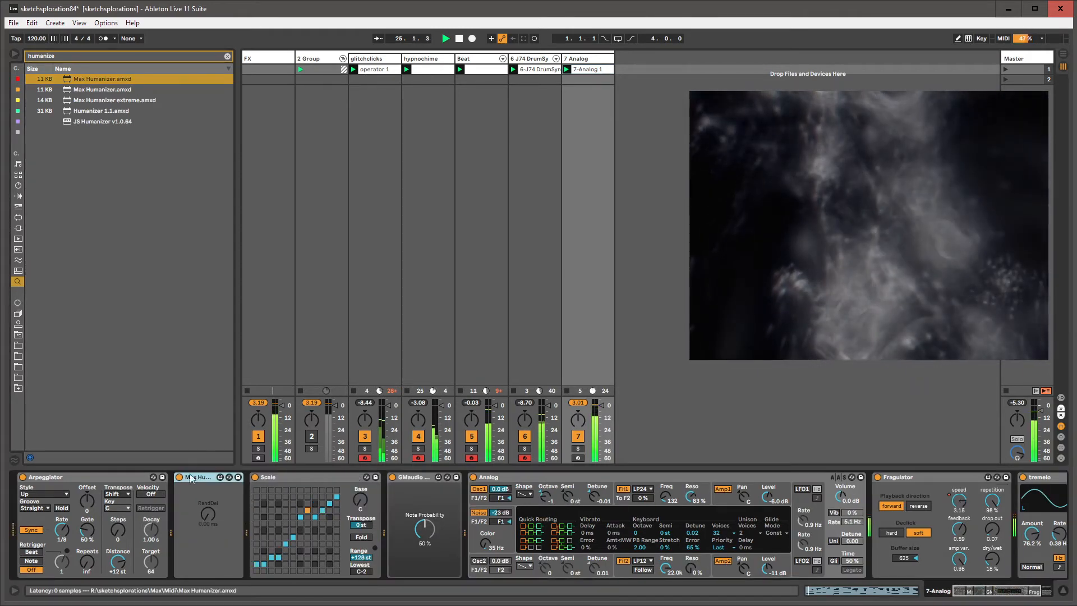
Show the Max Humanizer RandDel envelope in the Analog clip, unlink its loop, and lengthen the loop to 8.0.0.
{"action": "mouse_move", "coordinate": [208, 514]}
{"action": "left_mouse_down"}
{"action": "mouse_move", "coordinate": [208, 493]}
{"action": "mouse_move", "coordinate": [208, 531]}
{"action": "left_mouse_up"}
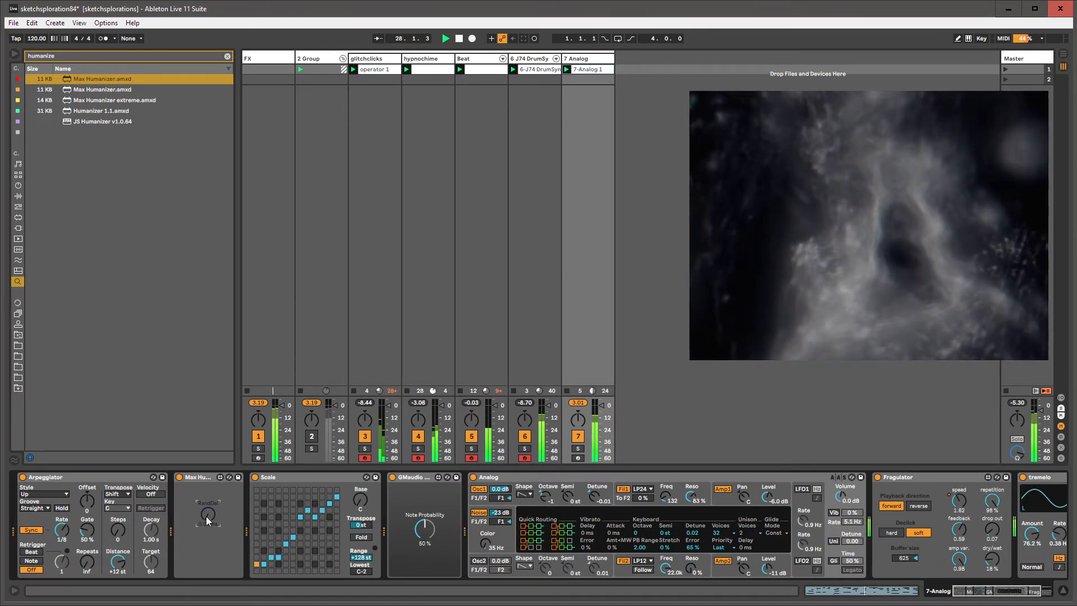
{"action": "key", "text": "shift+Tab"}
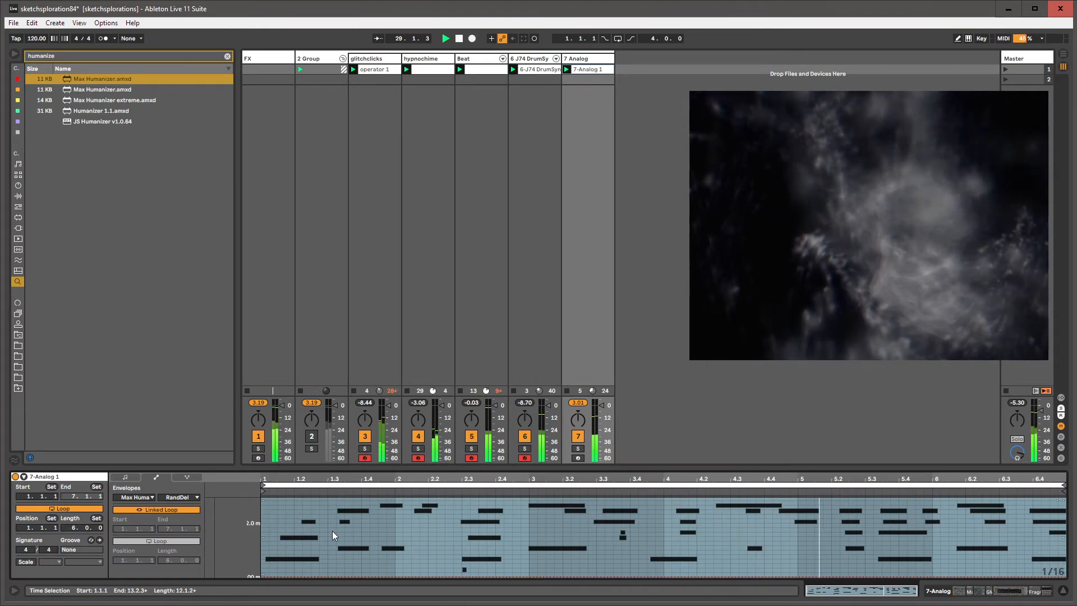
{"action": "left_click", "coordinate": [160, 510]}
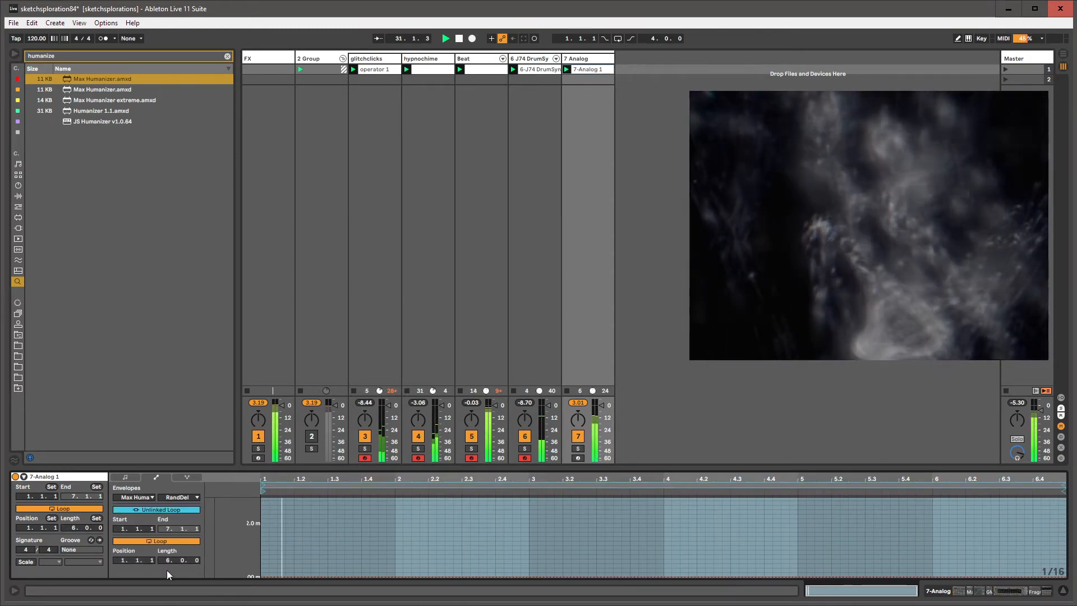
{"action": "left_click", "coordinate": [541, 491]}
{"action": "left_click_drag", "start_coordinate": [1064, 486], "coordinate": [1064, 486]}
{"action": "key", "text": "shift+Tab"}
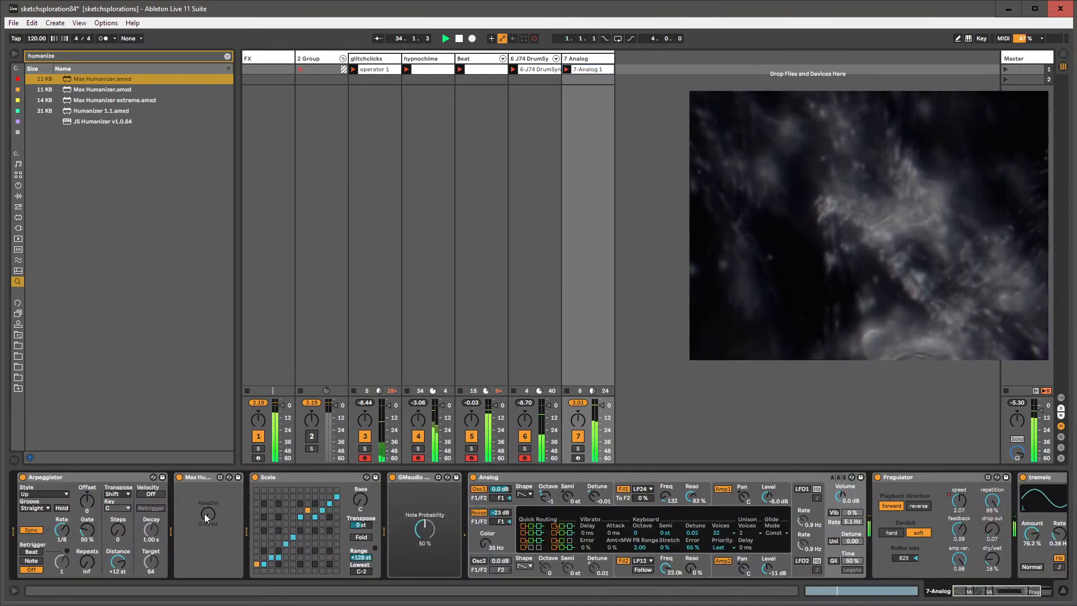
Record varying Max Humanizer RandDel automation into the Analog clip and review the resulting envelope.
{"action": "left_click_drag", "start_coordinate": [208, 514], "coordinate": [207, 507]}
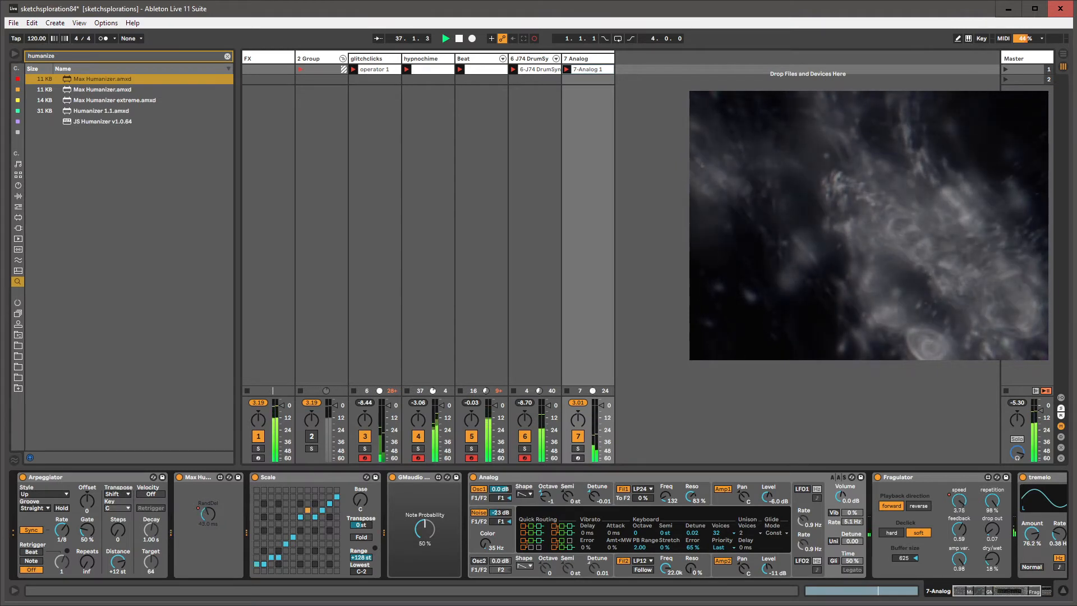
{"action": "mouse_move", "coordinate": [207, 513]}
{"action": "left_mouse_down"}
{"action": "mouse_move", "coordinate": [208, 502]}
{"action": "mouse_move", "coordinate": [208, 510]}
{"action": "left_mouse_up"}
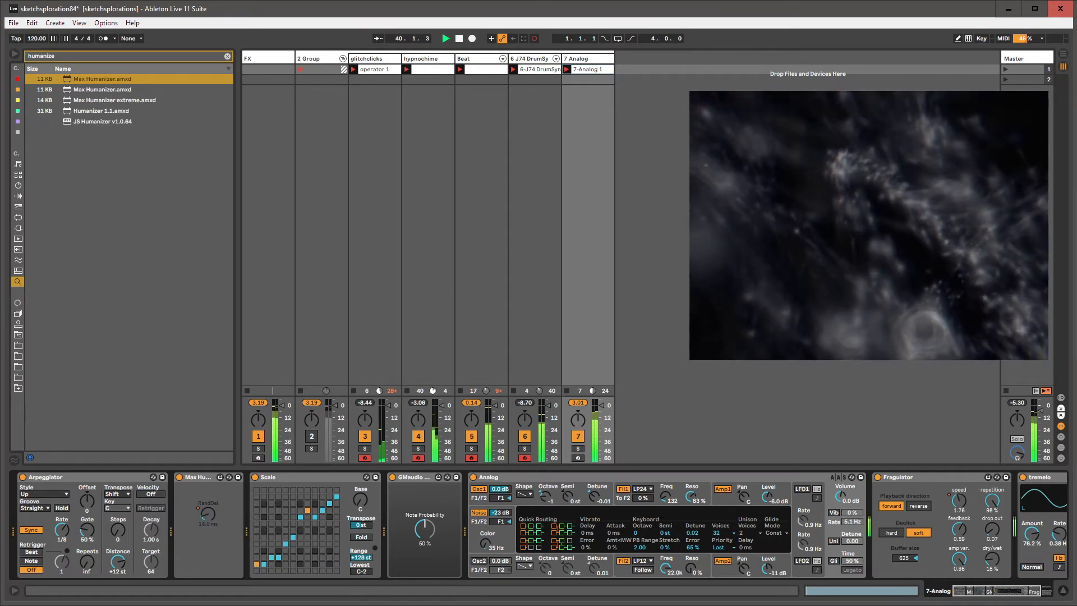
{"action": "left_click_drag", "start_coordinate": [208, 513], "coordinate": [207, 522]}
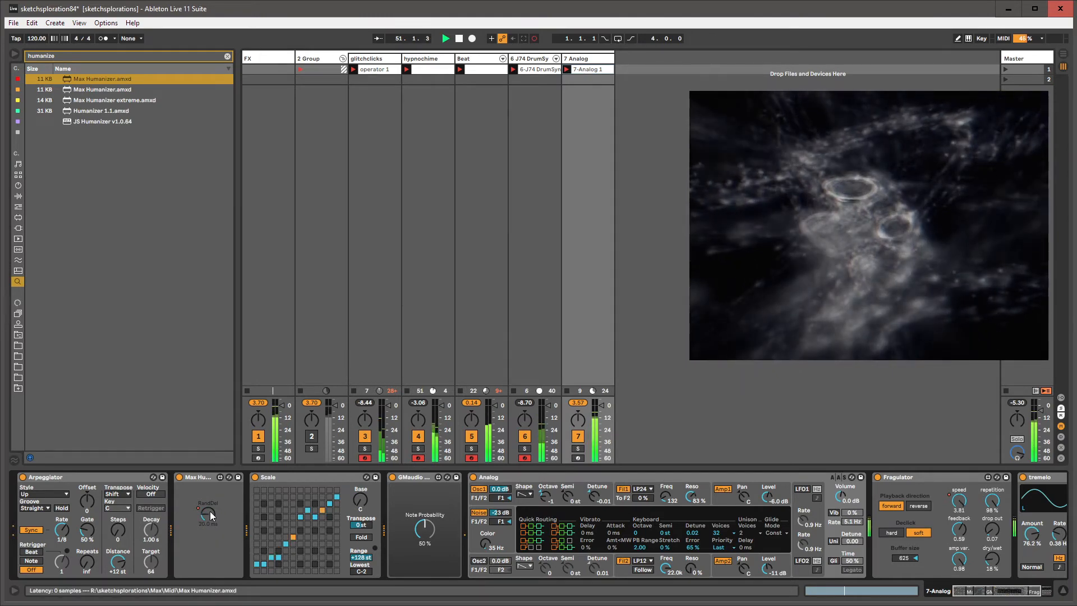
{"action": "key", "text": "shift+Tab"}
{"action": "right_click", "coordinate": [392, 521]}
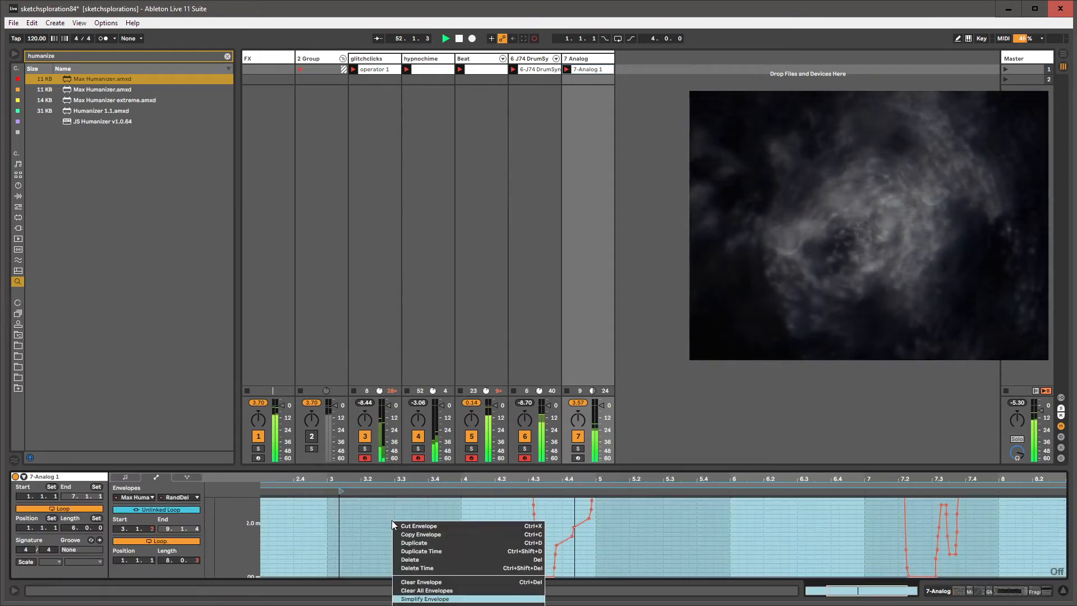
{"action": "key", "text": "Escape"}
{"action": "key", "text": "shift+Tab"}
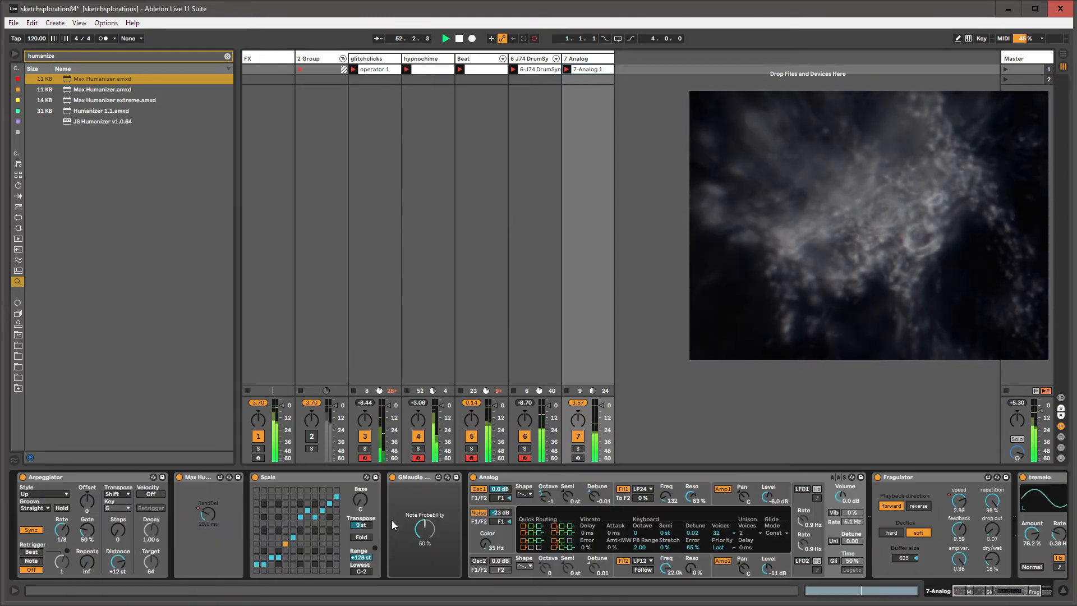
{"action": "left_click", "coordinate": [517, 59]}
{"action": "left_click", "coordinate": [477, 59]}
{"action": "left_click", "coordinate": [424, 59]}
{"action": "left_click", "coordinate": [362, 59]}
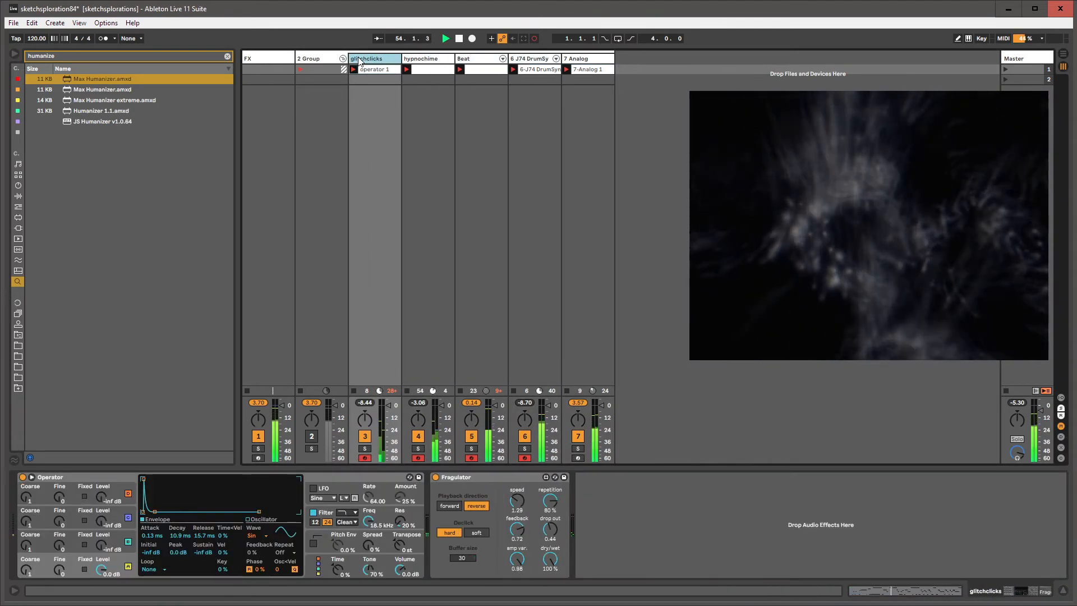
{"action": "left_click", "coordinate": [598, 59]}
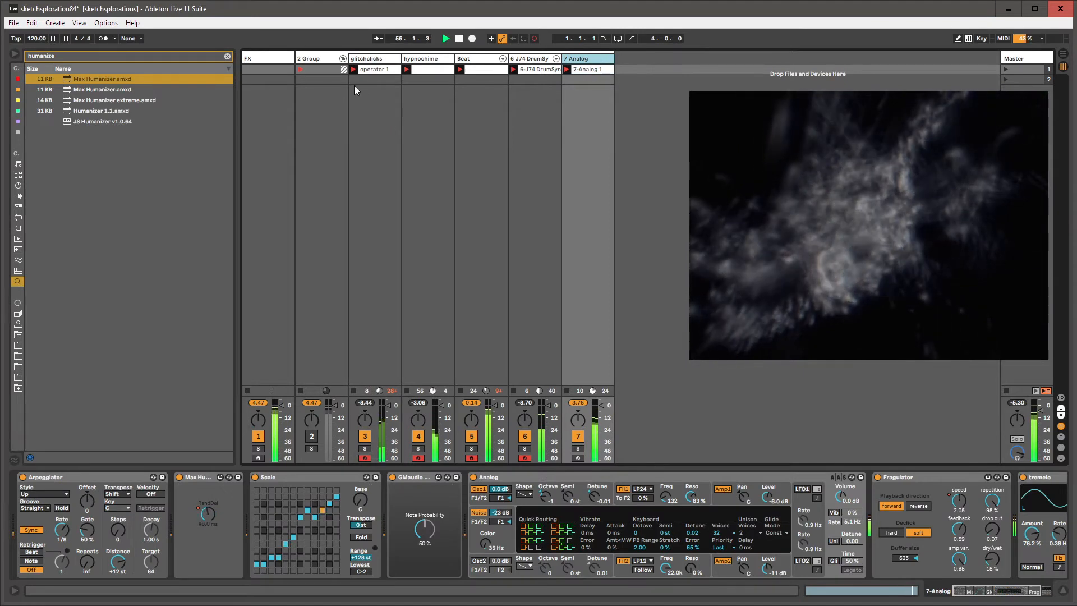
Rename the 2 Group track as GumshoeRobot.
{"action": "left_click", "coordinate": [313, 59]}
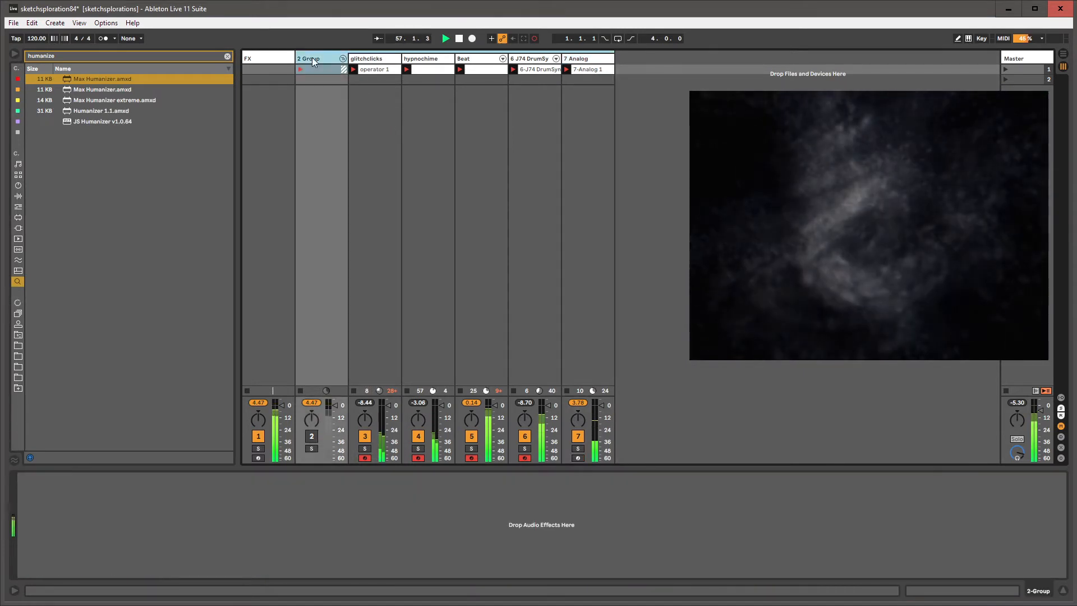
{"action": "key", "text": "ctrl+r"}
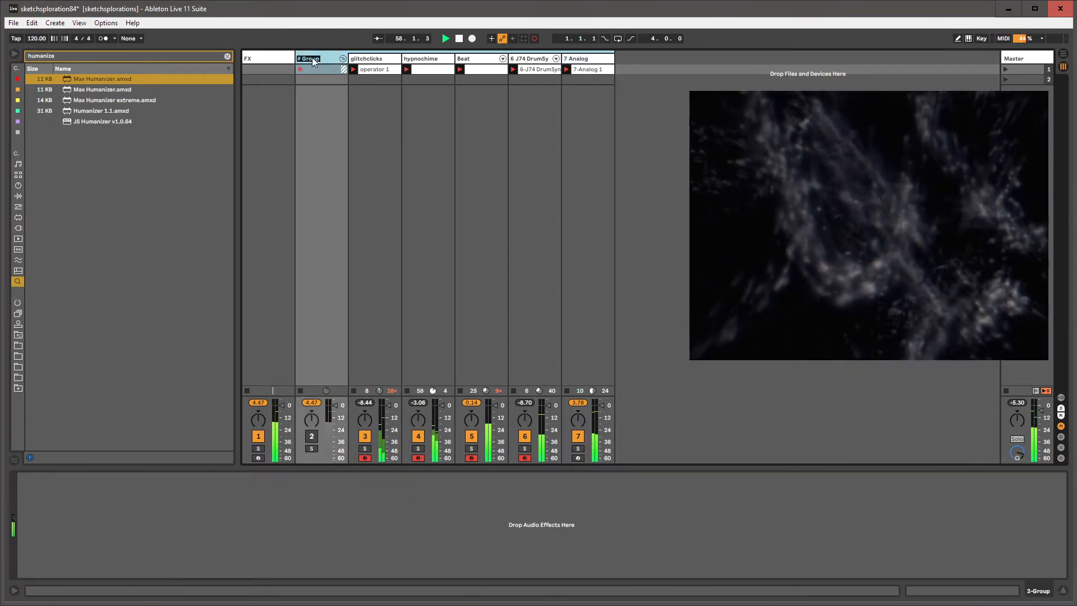
{"action": "type", "text": "GumshoeRobot"}
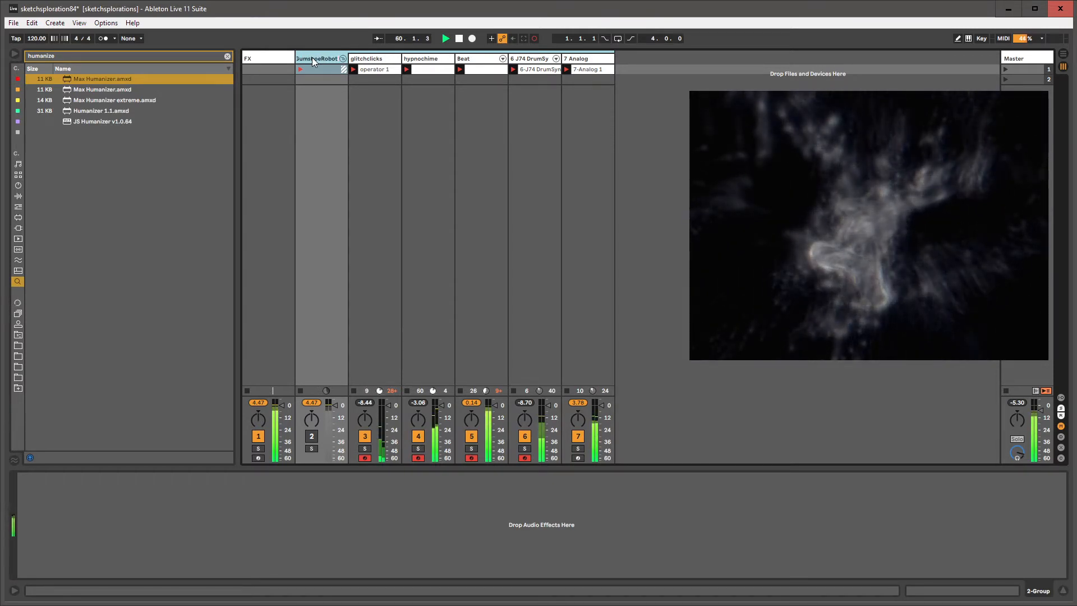
Rename the FX track as GumshoeRobot FX and widen both it and the GumshoeRobot group track to fit their names.
{"action": "left_click", "coordinate": [292, 58]}
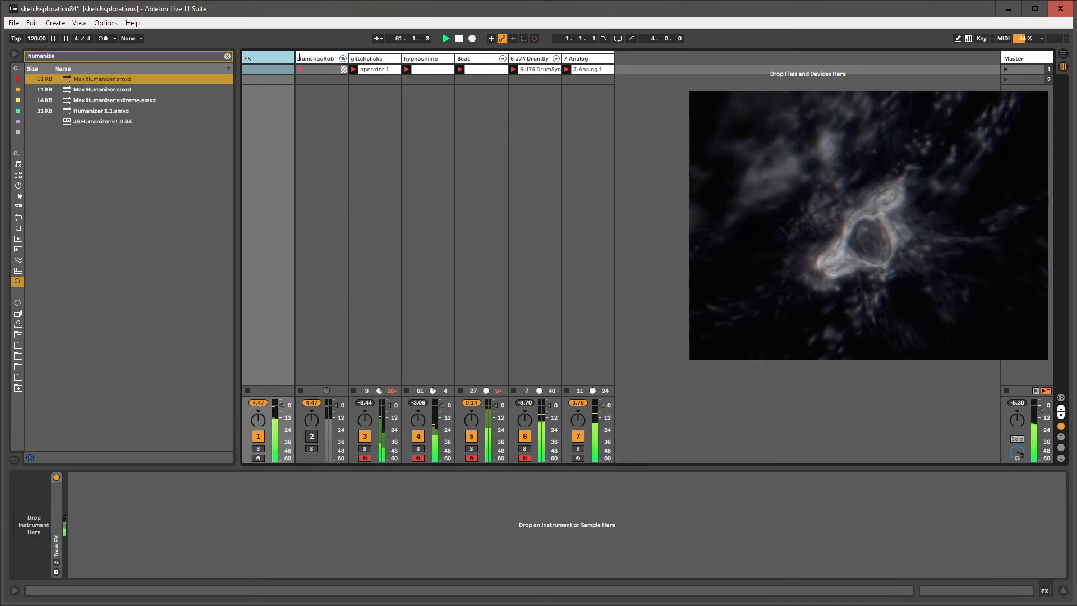
{"action": "left_click_drag", "start_coordinate": [295, 59], "coordinate": [306, 58]}
{"action": "type", "text": "G"}
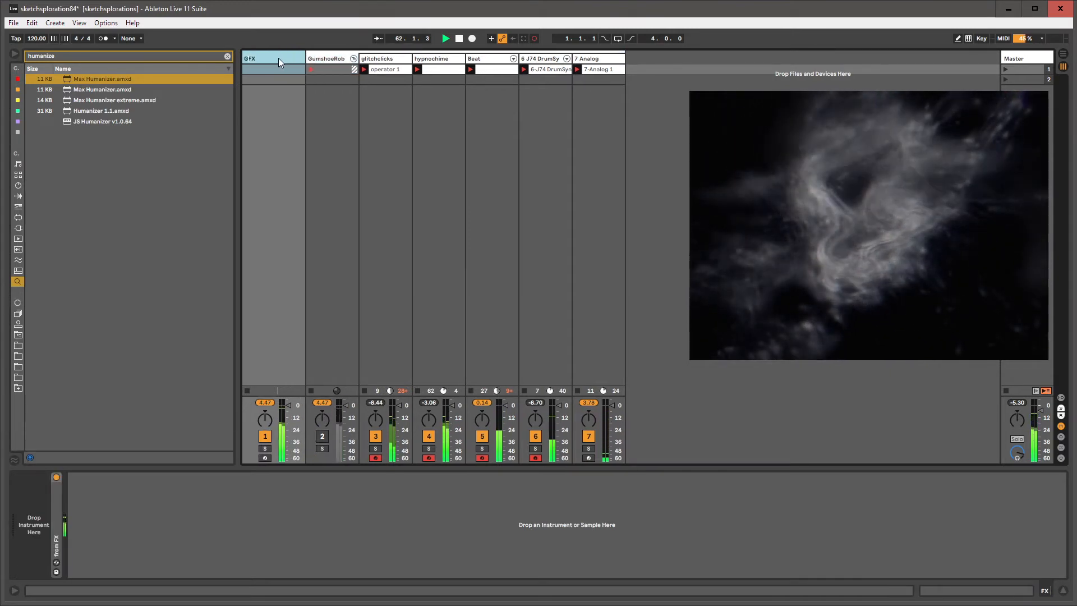
{"action": "type", "text": "umshoeRobot"}
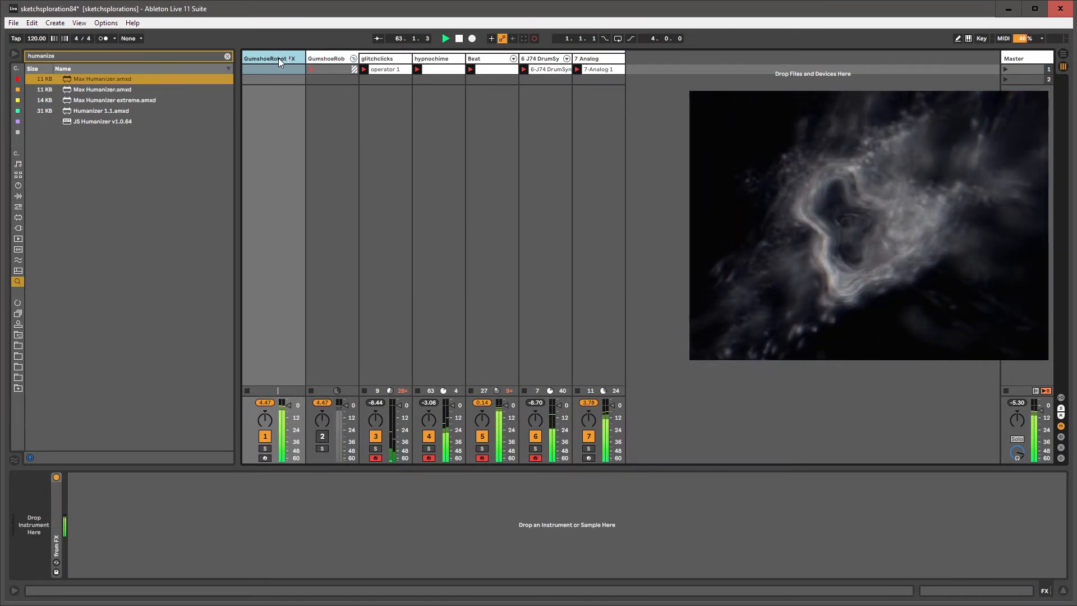
{"action": "left_click", "coordinate": [357, 59]}
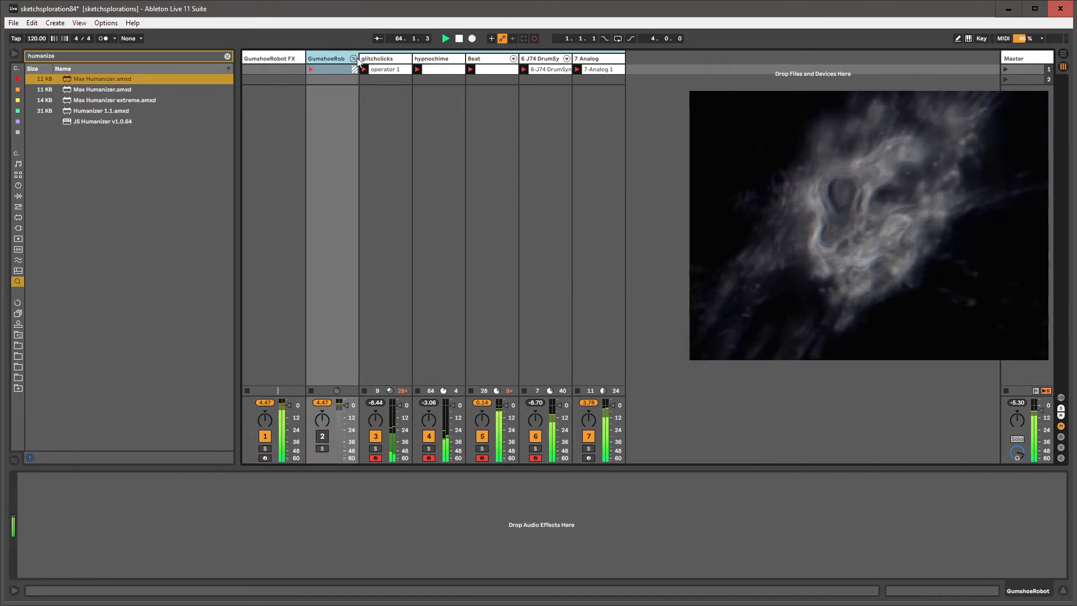
{"action": "left_click_drag", "start_coordinate": [358, 59], "coordinate": [368, 58]}
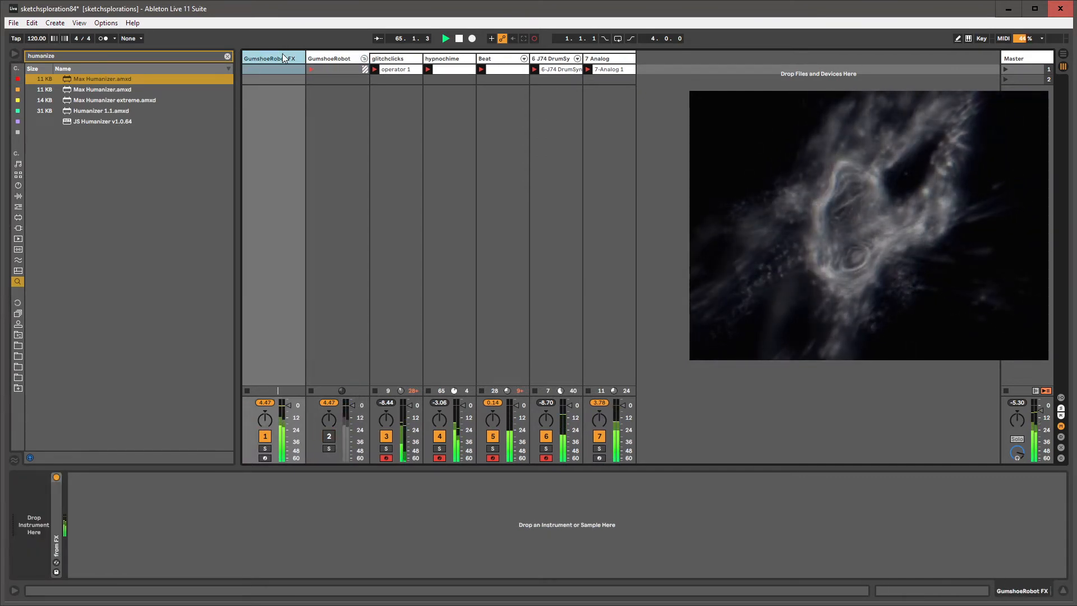
Create an empty clip in the first slot of the GumshoeRobot FX track.
{"action": "left_click", "coordinate": [280, 57]}
{"action": "double_click", "coordinate": [277, 69]}
{"action": "left_click", "coordinate": [280, 60]}
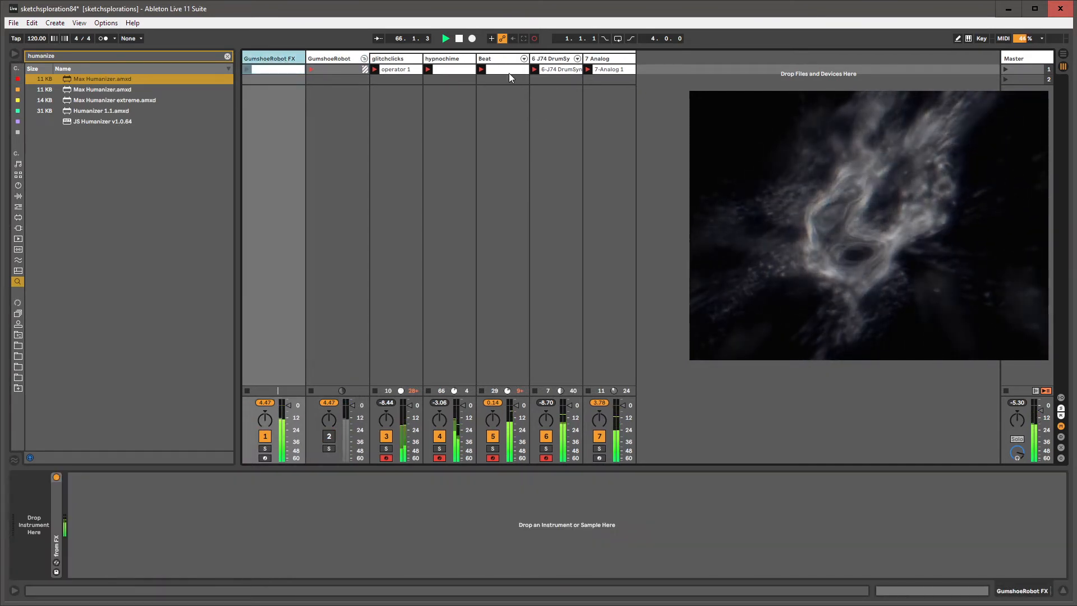
Delete the track activator automation on the glitchclicks track and switch the track back on.
{"action": "left_click", "coordinate": [448, 59]}
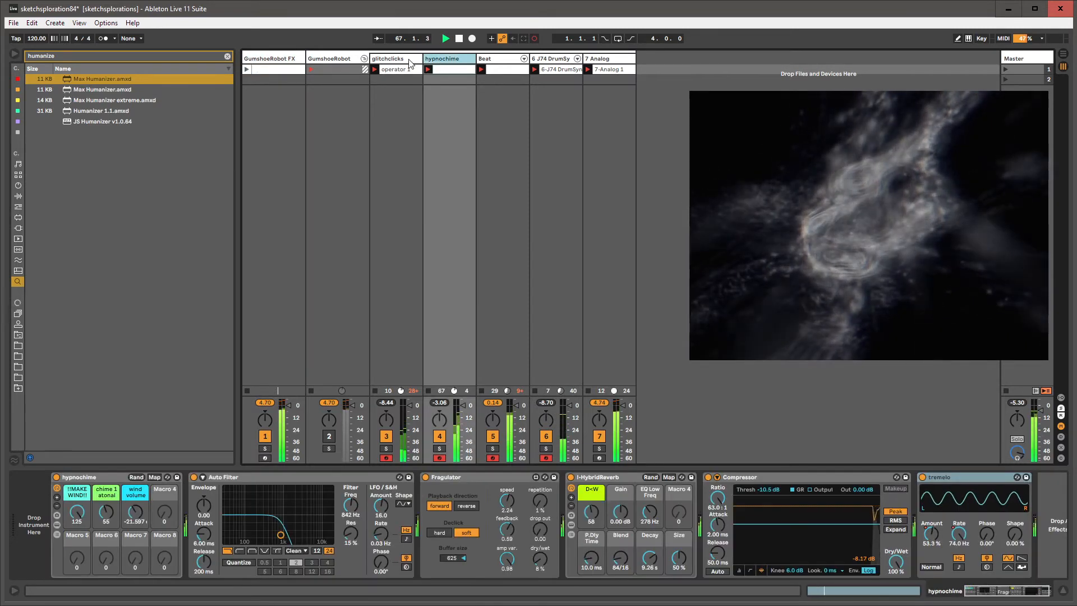
{"action": "left_click", "coordinate": [410, 60]}
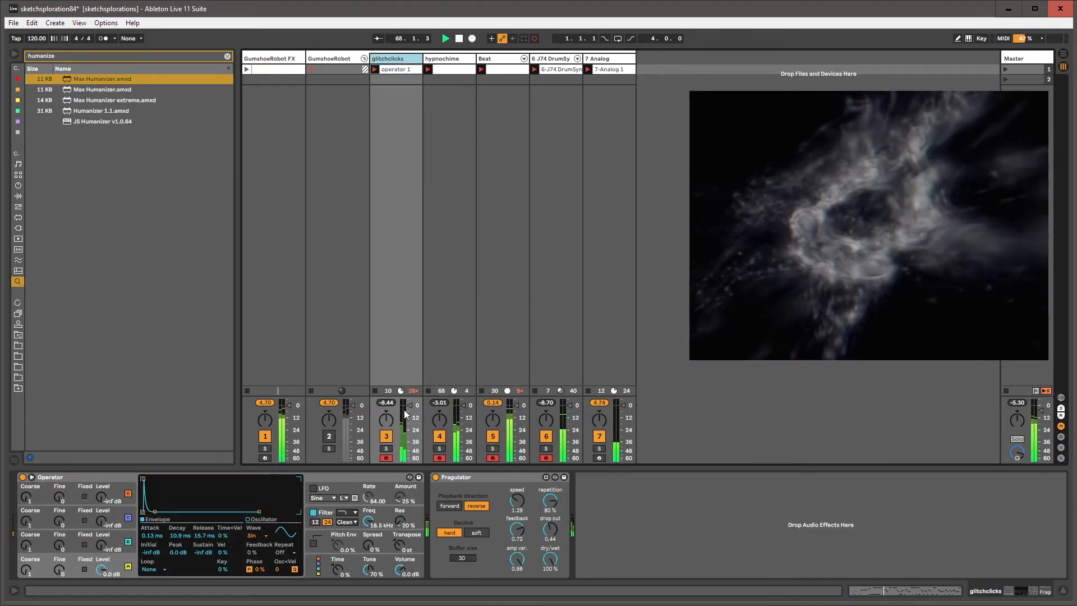
{"action": "right_click", "coordinate": [385, 440]}
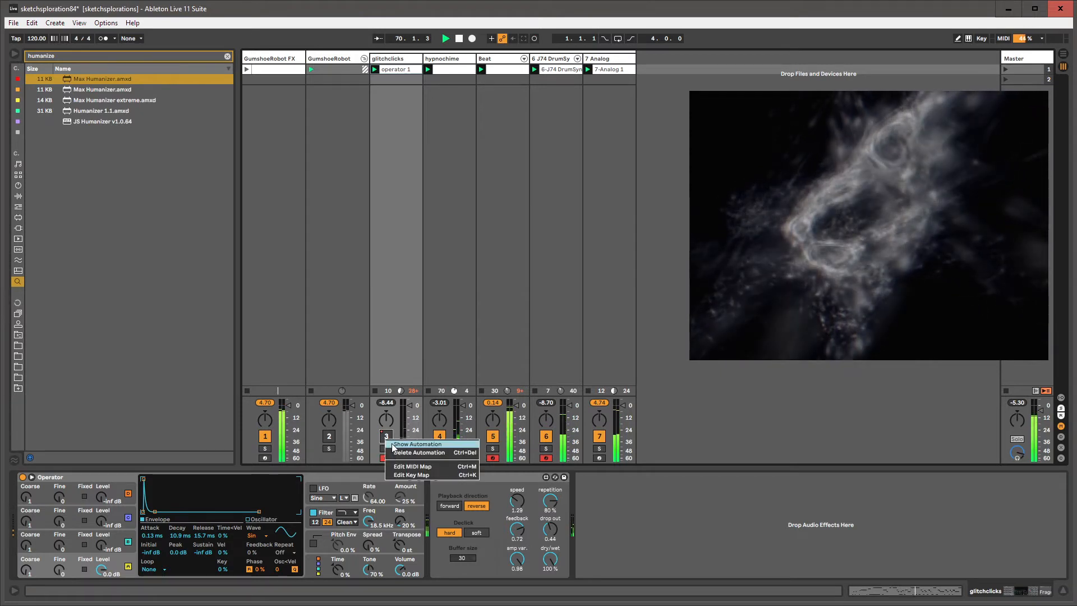
{"action": "left_click", "coordinate": [389, 451]}
{"action": "left_click", "coordinate": [386, 441]}
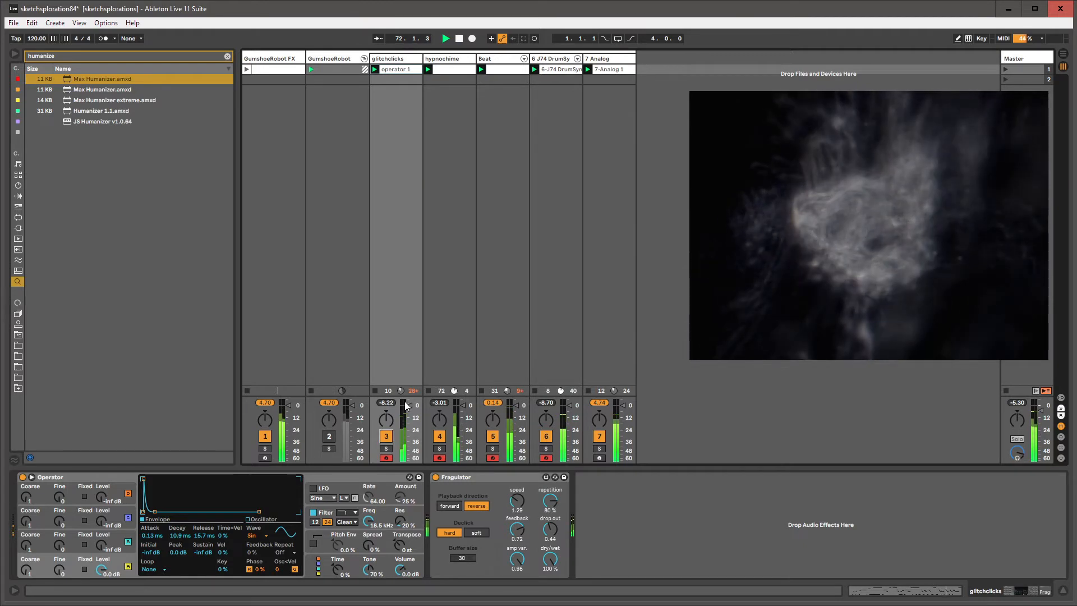
Add a Utility to the end of the glitchclicks device chain and set its gain to 11.7 dB.
{"action": "left_click", "coordinate": [617, 548]}
{"action": "key", "text": "ctrl+f"}
{"action": "type", "text": "utility"}
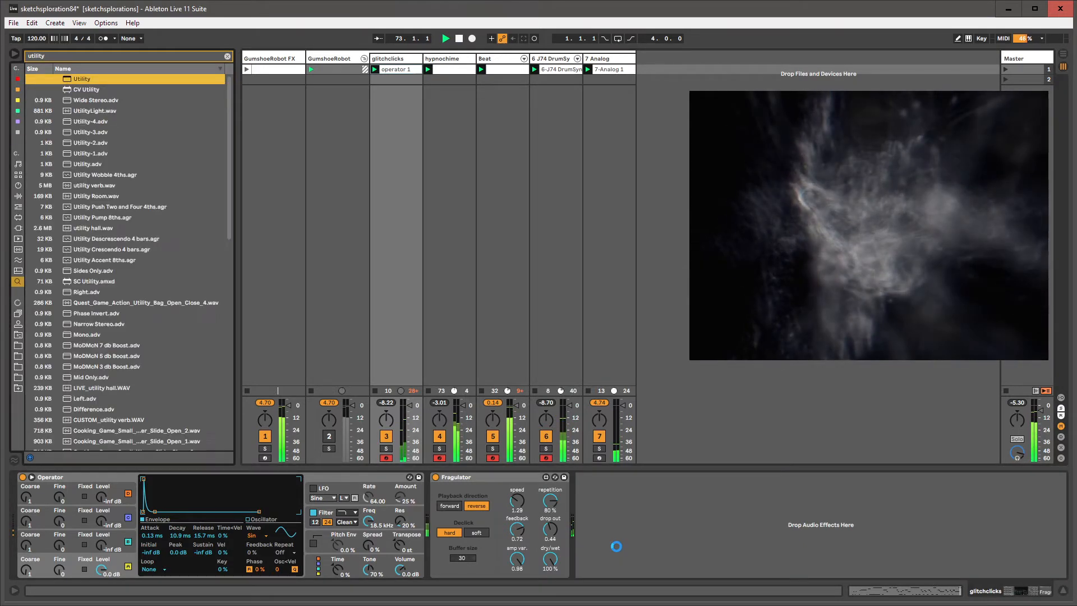
{"action": "key", "text": "Return"}
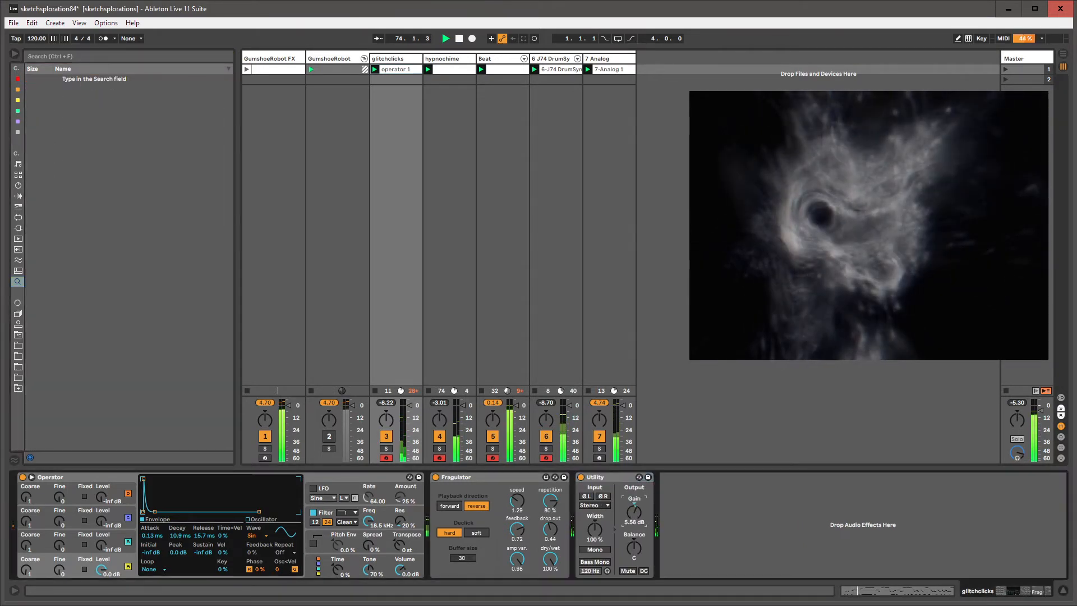
{"action": "left_click_drag", "start_coordinate": [634, 512], "coordinate": [672, 513]}
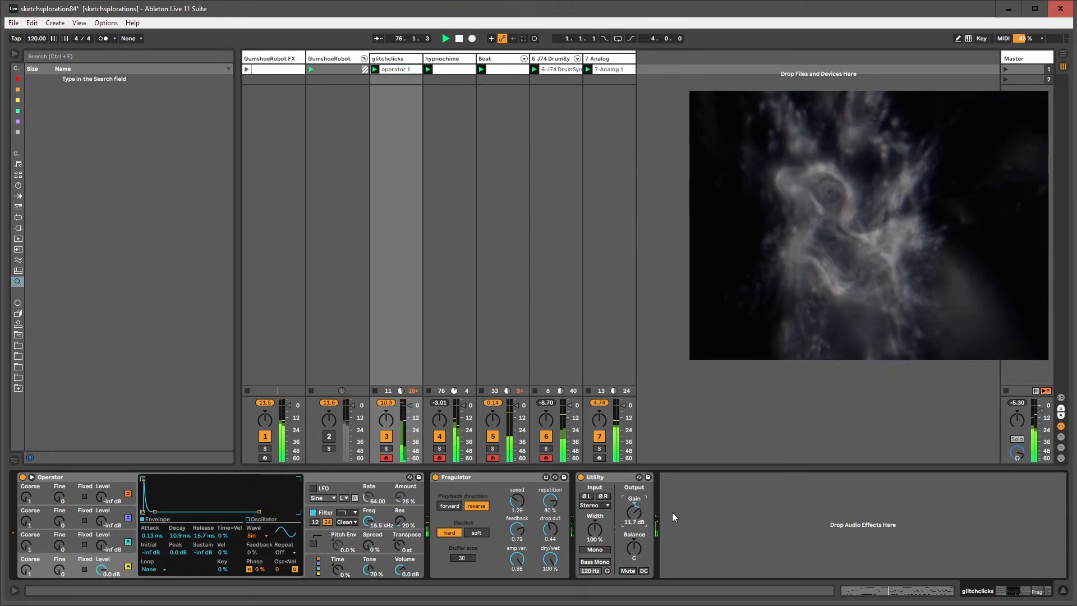
Add an EQ Eight after the Utility on glitchclicks and enable band 8 as a high cut at about 1.56 kHz.
{"action": "key", "text": "ctrl+f"}
{"action": "type", "text": "eq eight"}
{"action": "key", "text": "Return"}
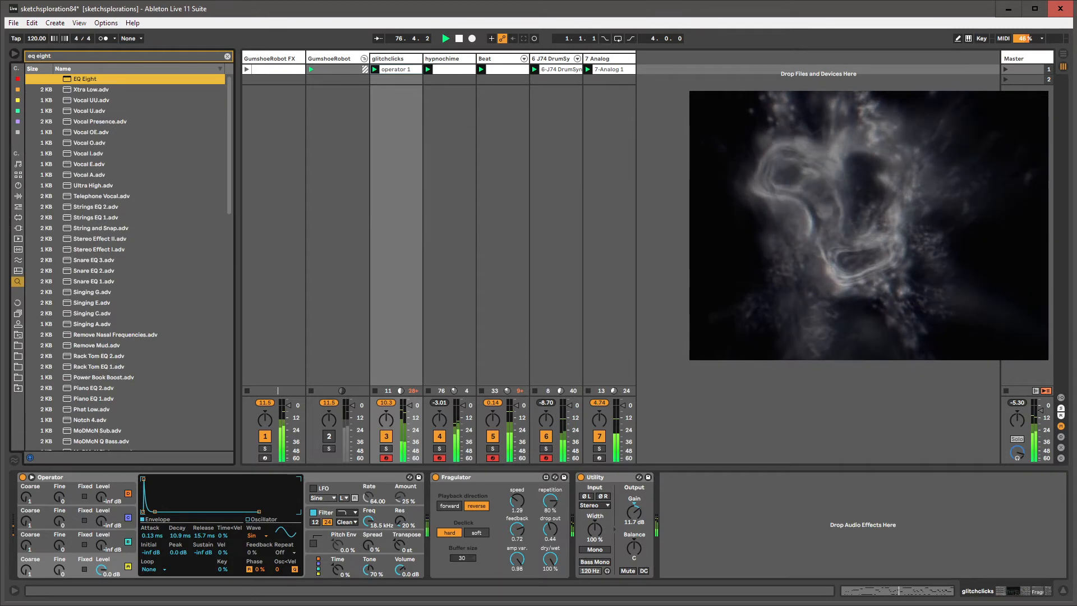
{"action": "left_click", "coordinate": [883, 571]}
{"action": "left_click_drag", "start_coordinate": [892, 520], "coordinate": [825, 524]}
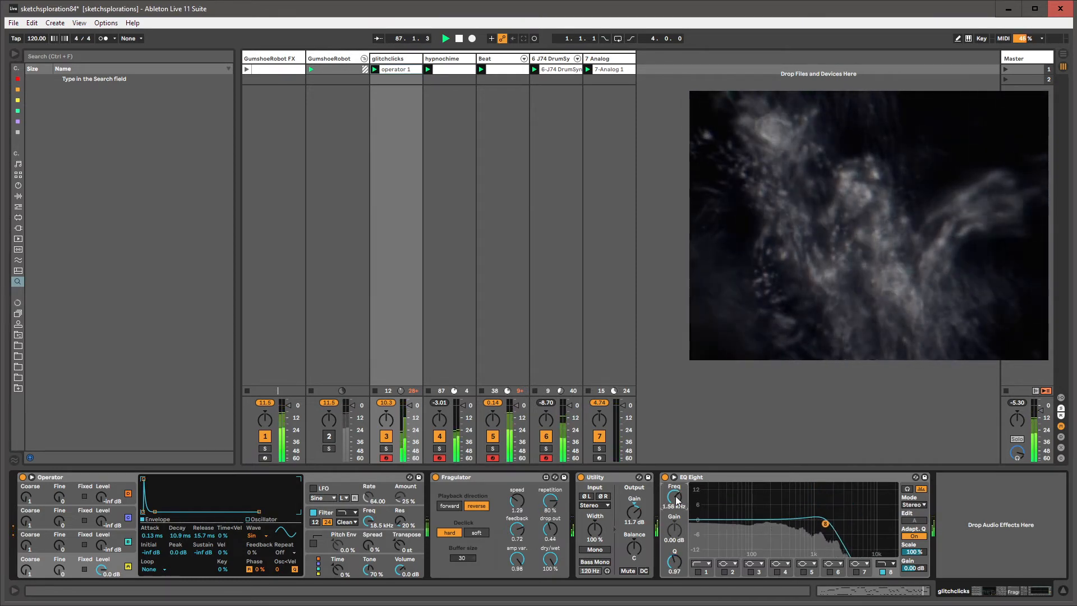
Unlink the operator 1 clip's EQ Eight band 8 frequency envelope, turn its grid off, move its start to 8.2.2 and extend its loop to 19.2.1.
{"action": "left_click_drag", "start_coordinate": [676, 497], "coordinate": [677, 496]}
{"action": "key", "text": "shift+Tab"}
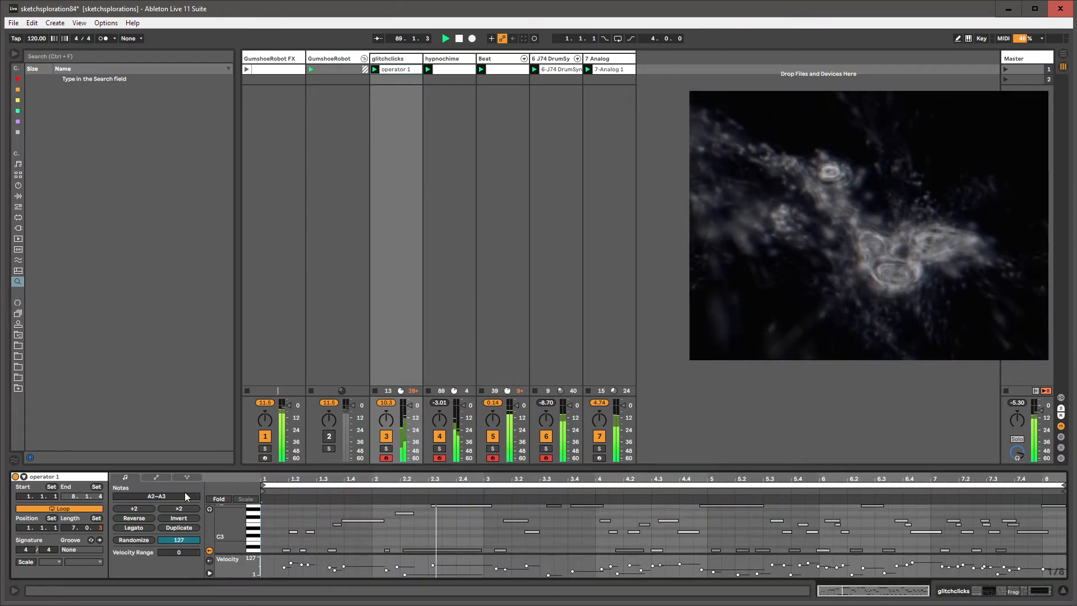
{"action": "left_click", "coordinate": [156, 477]}
{"action": "left_click", "coordinate": [158, 519]}
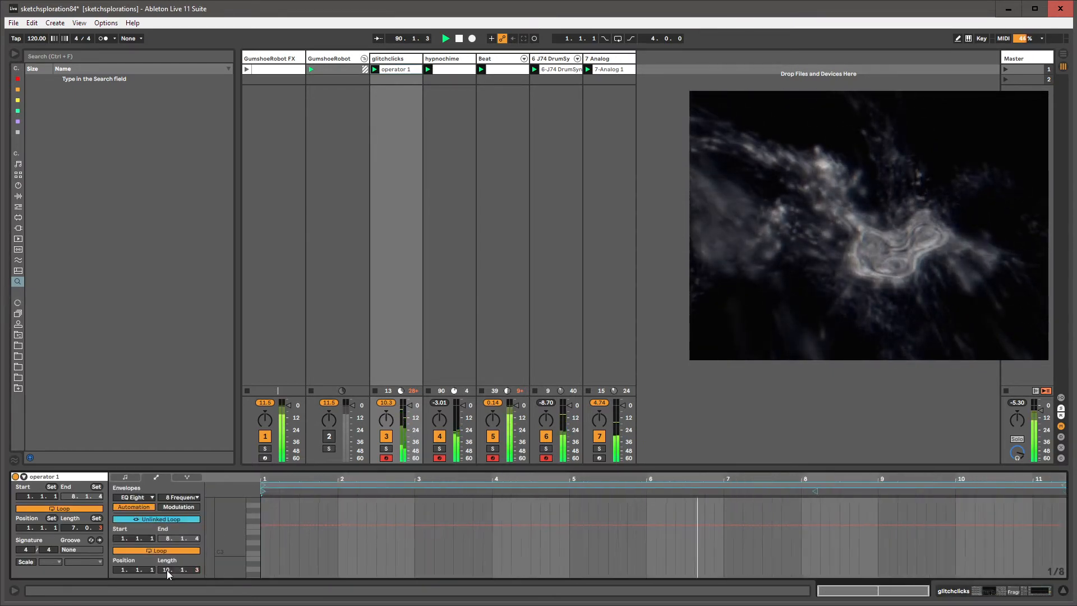
{"action": "left_click_drag", "start_coordinate": [166, 570], "coordinate": [167, 565]}
{"action": "right_click", "coordinate": [270, 533]}
{"action": "left_click", "coordinate": [407, 575]}
{"action": "left_click_drag", "start_coordinate": [263, 491], "coordinate": [785, 491]}
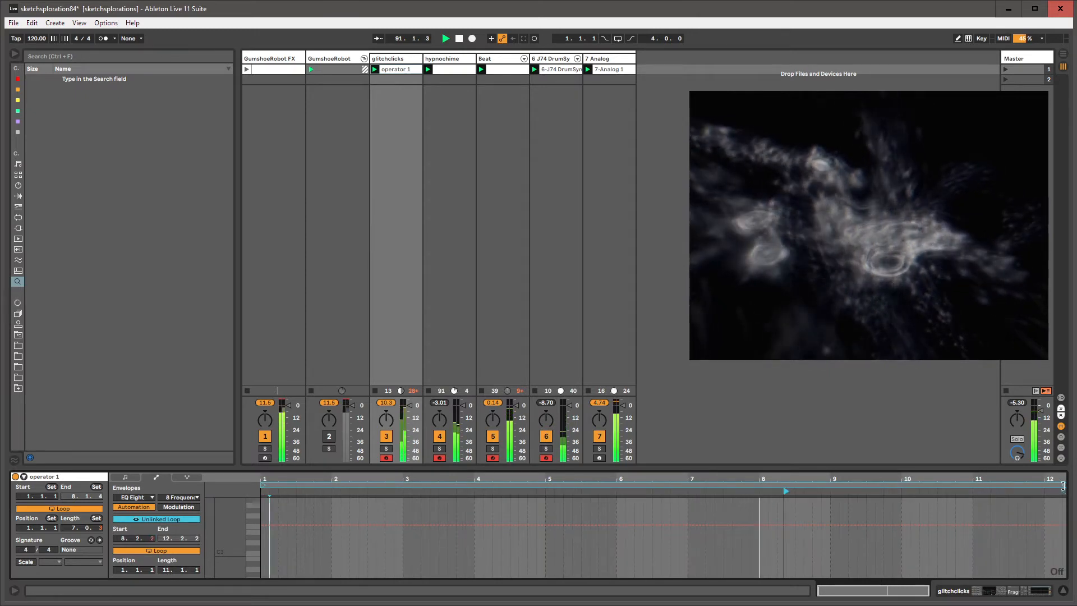
{"action": "left_click_drag", "start_coordinate": [1063, 486], "coordinate": [1066, 487]}
Unlink the operator 1 clip's EQ Eight band 8 resonance envelope, lengthen its loop and move its start to 4.4.1.
{"action": "key", "text": "shift+Tab"}
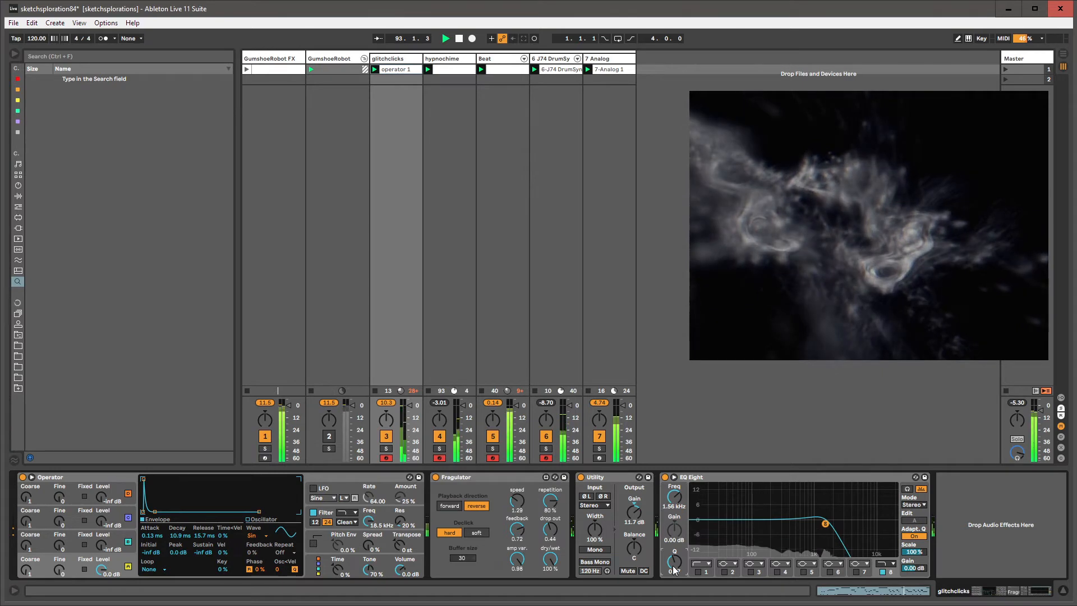
{"action": "key", "text": "shift+Tab"}
{"action": "left_click", "coordinate": [162, 519]}
{"action": "left_click_drag", "start_coordinate": [167, 572], "coordinate": [167, 568]}
{"action": "left_click", "coordinate": [602, 491]}
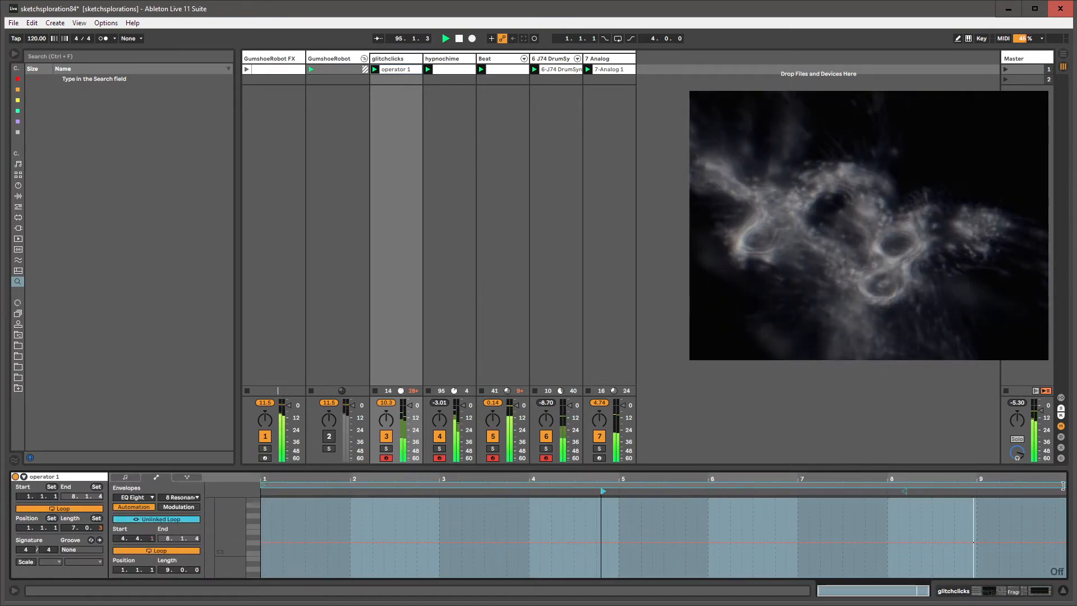
Record sweeping frequency and resonance automation for EQ Eight band 8 into the operator 1 clip.
{"action": "key", "text": "shift+Tab"}
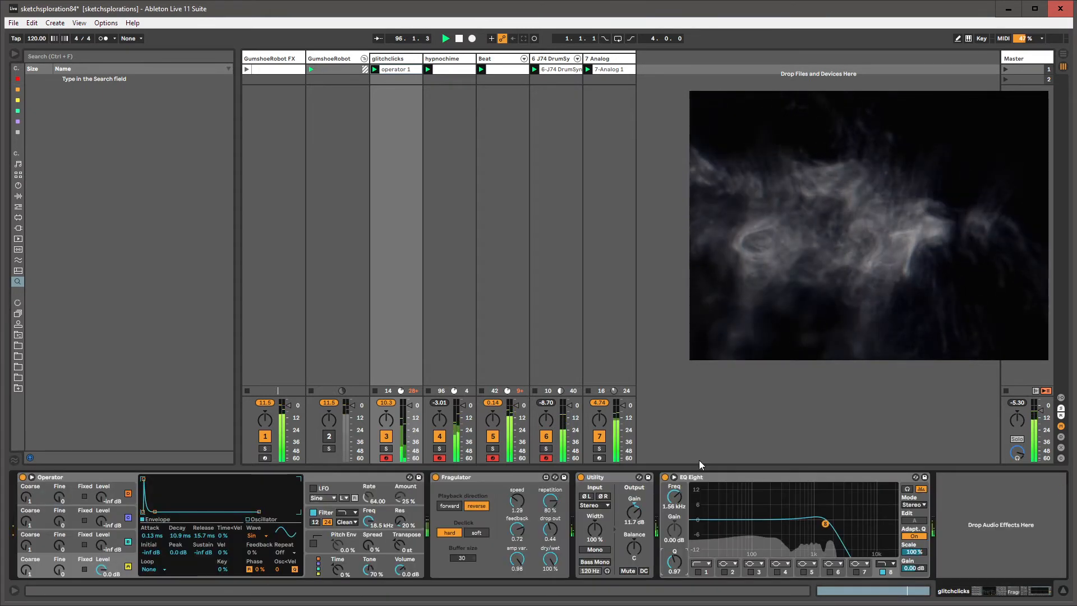
{"action": "key", "text": "ctrl+shift+F9"}
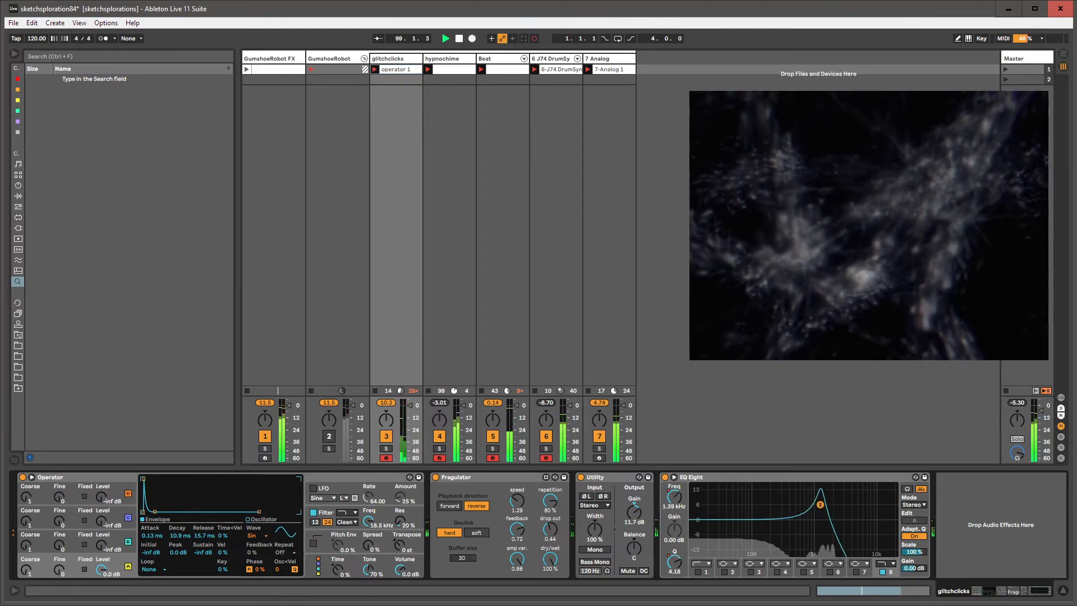
{"action": "left_click_drag", "start_coordinate": [824, 530], "coordinate": [836, 488]}
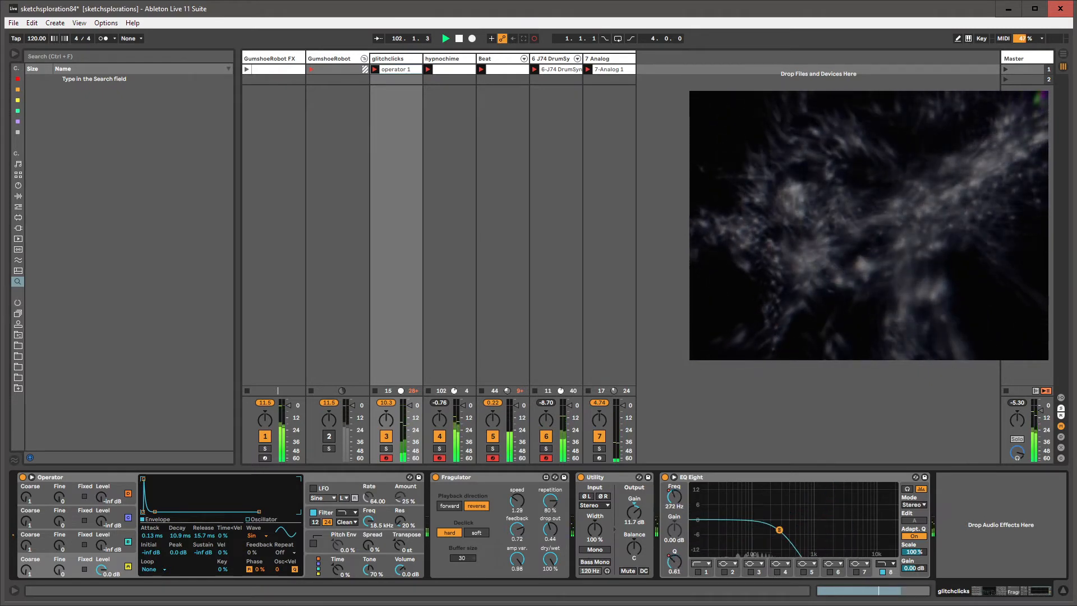
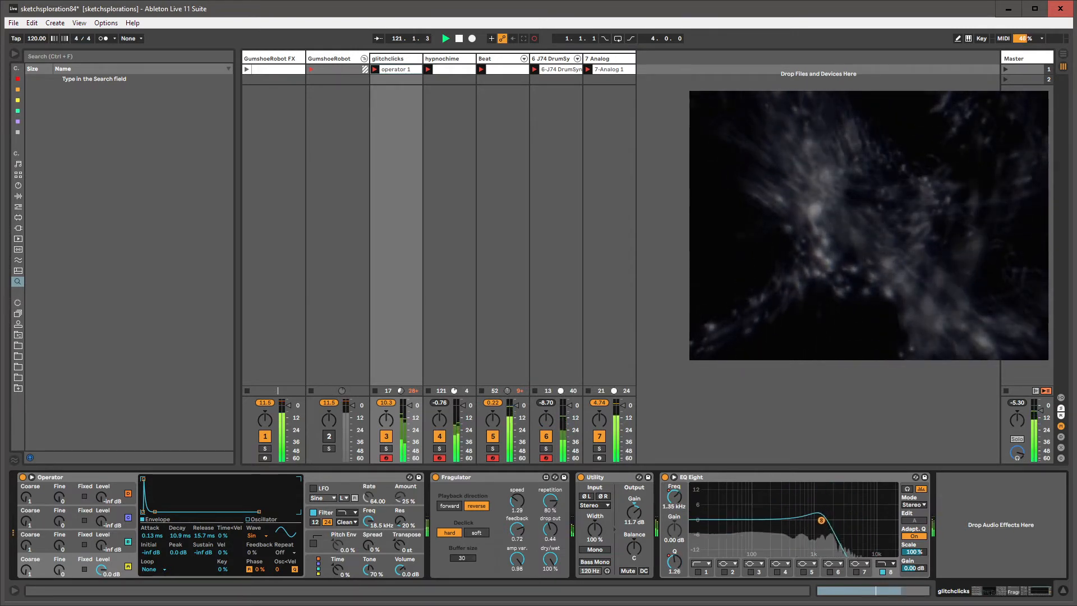
{"action": "left_click_drag", "start_coordinate": [770, 497], "coordinate": [782, 521]}
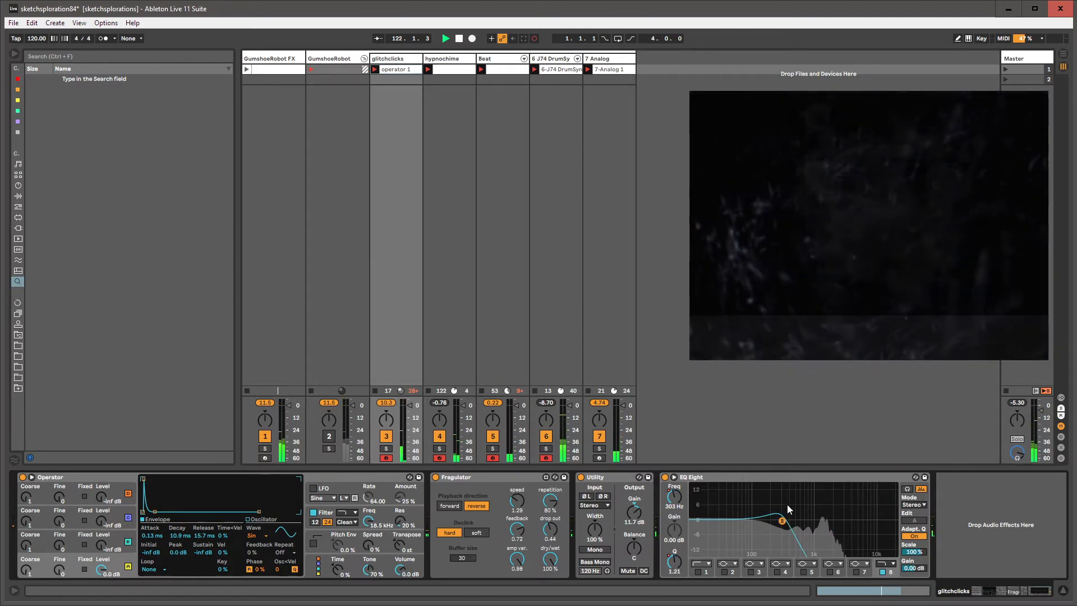
Disarm the glitchclicks, hypnochime, Beat and J74 DrumSynth tracks and turn off automation recording.
{"action": "left_click", "coordinate": [387, 458]}
{"action": "left_click", "coordinate": [439, 457]}
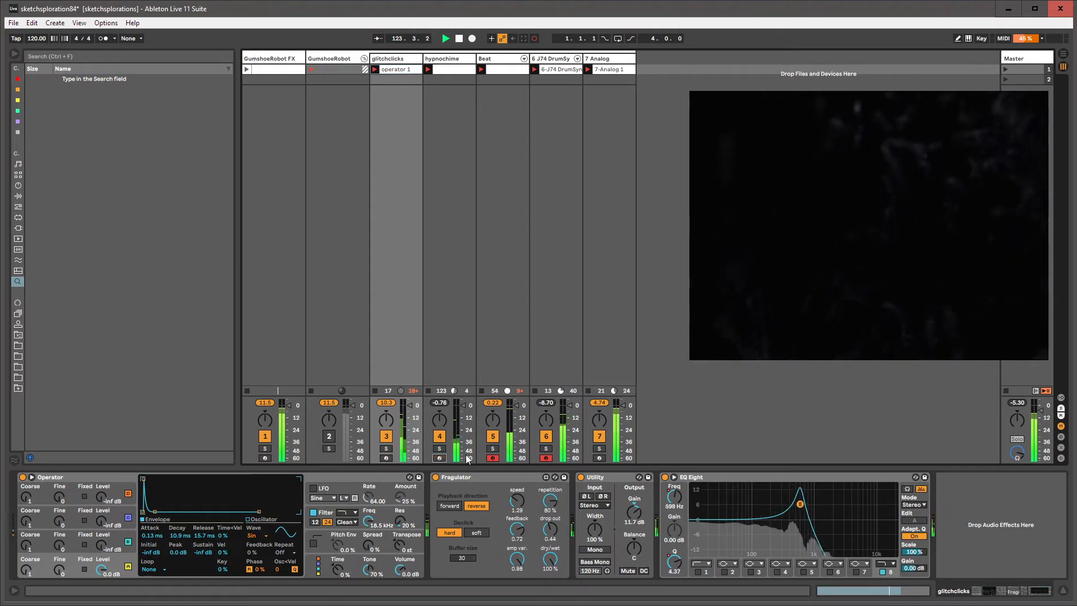
{"action": "left_click", "coordinate": [493, 457]}
{"action": "left_click", "coordinate": [547, 458]}
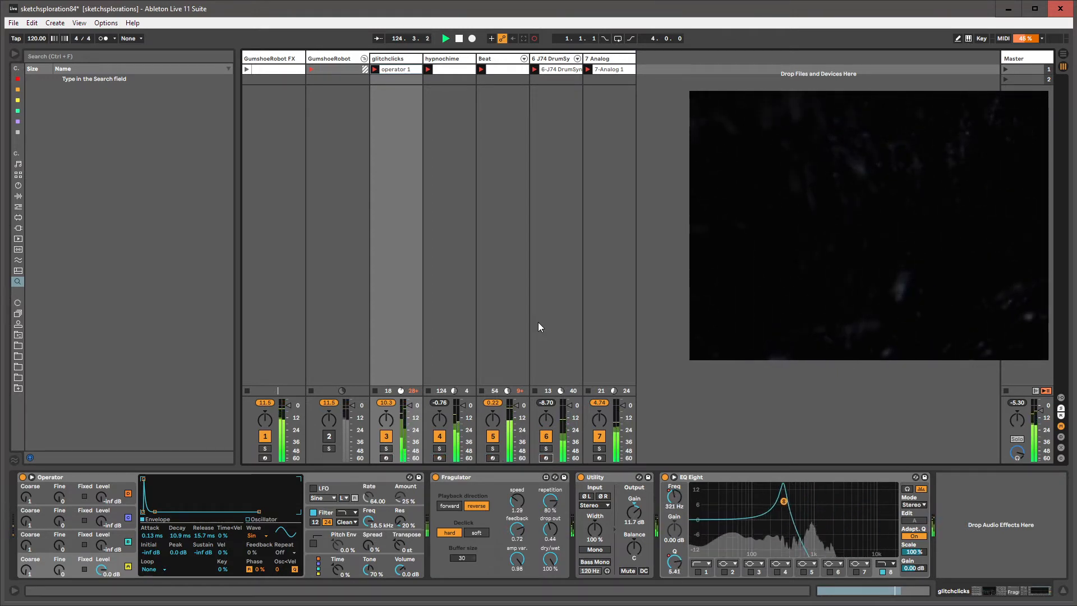
{"action": "left_click", "coordinate": [534, 39]}
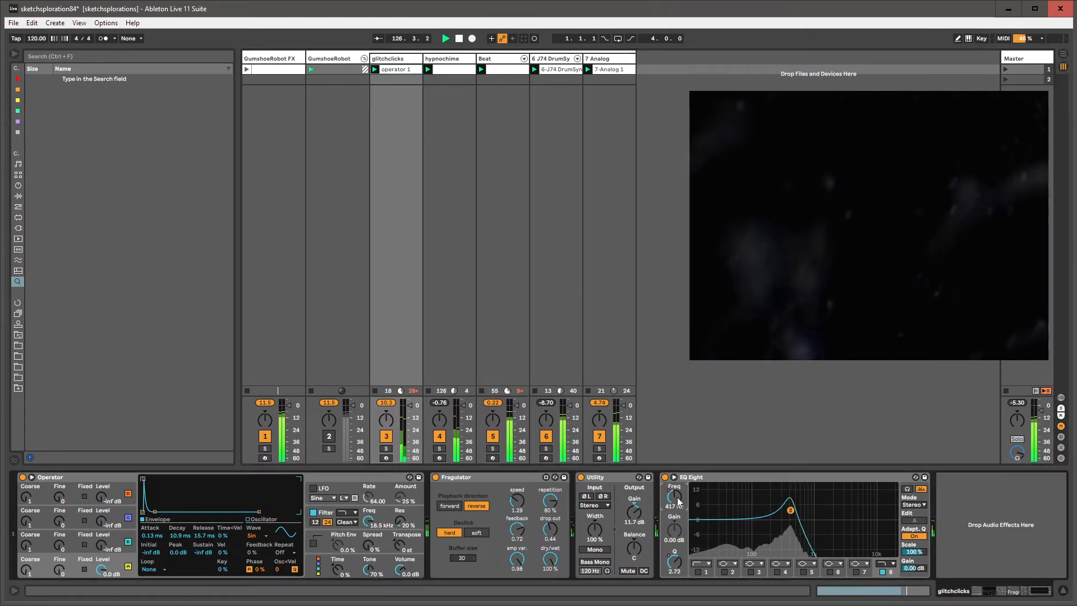
Review the recorded EQ Eight band 8 frequency envelope in the operator 1 clip and the glitchclicks device chain.
{"action": "key", "text": "shift+Tab"}
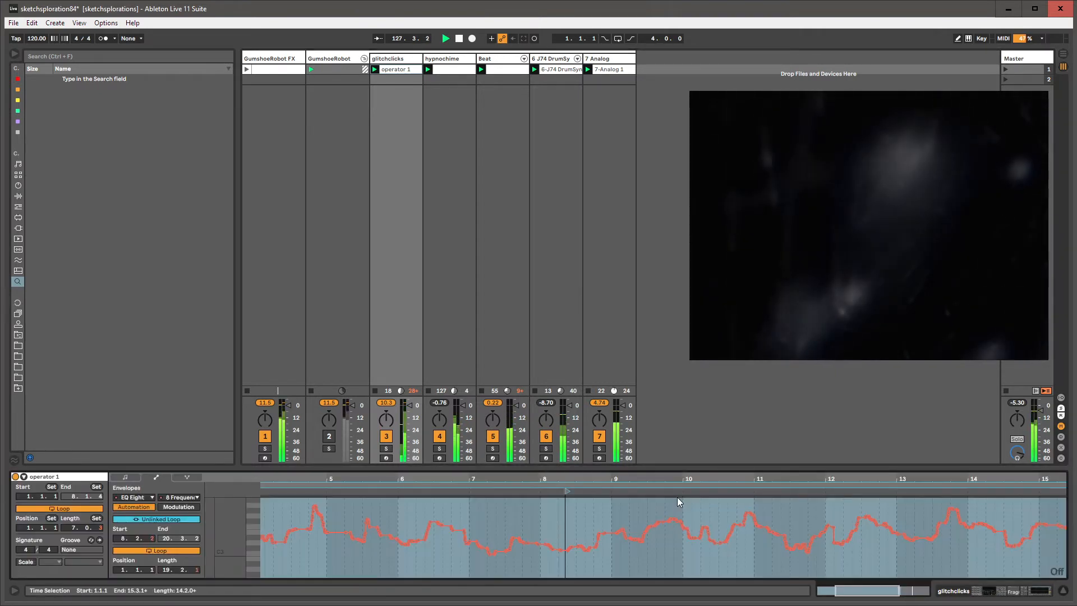
{"action": "right_click", "coordinate": [564, 517]}
{"action": "left_click", "coordinate": [584, 586]}
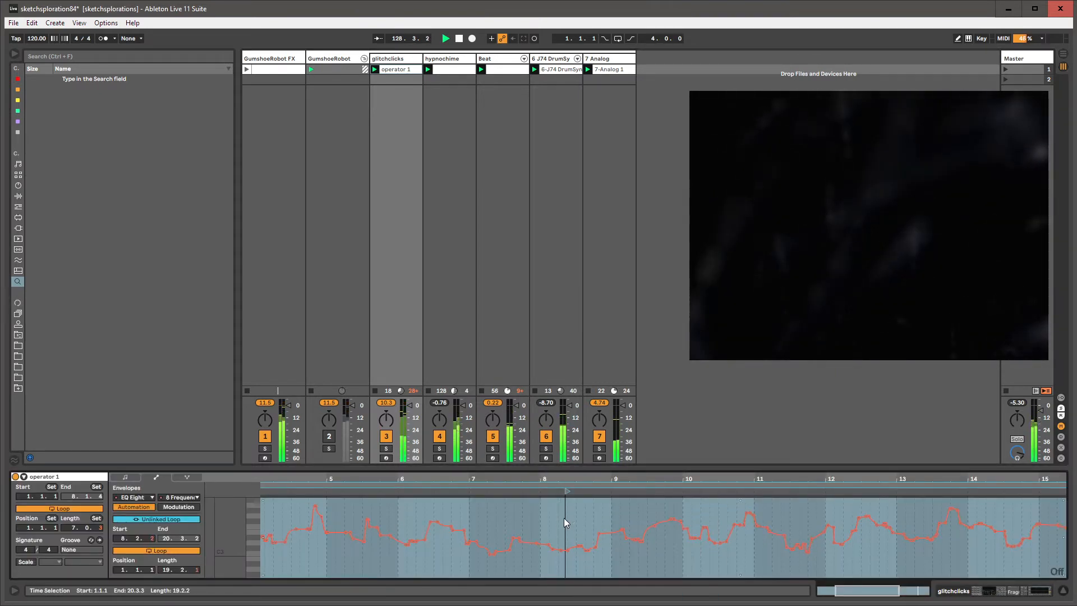
{"action": "left_click", "coordinate": [447, 59]}
{"action": "left_click", "coordinate": [390, 59]}
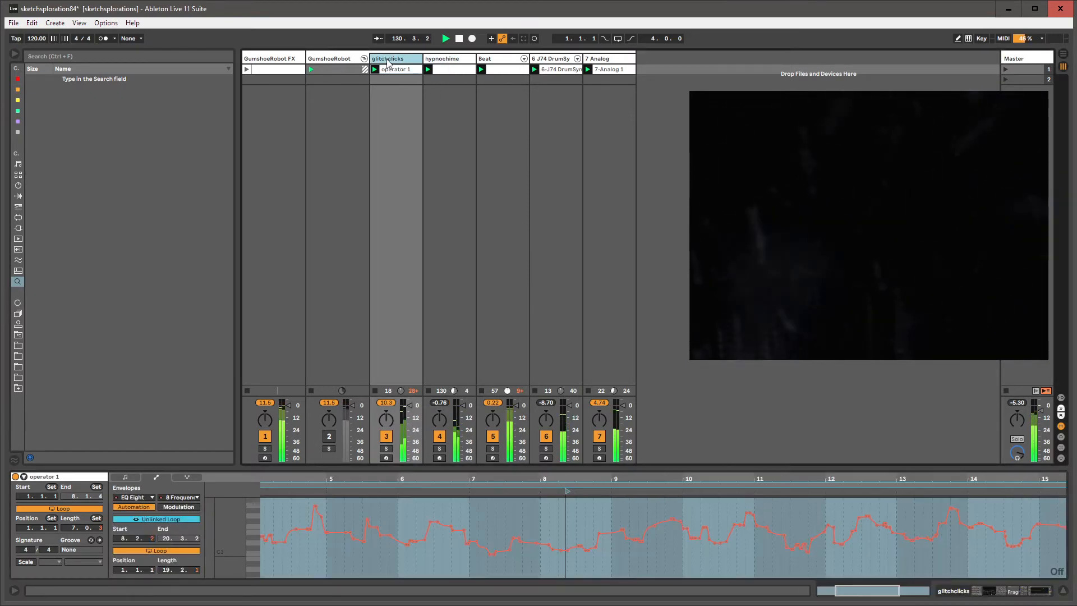
{"action": "left_click", "coordinate": [447, 59]}
{"action": "left_click", "coordinate": [390, 59]}
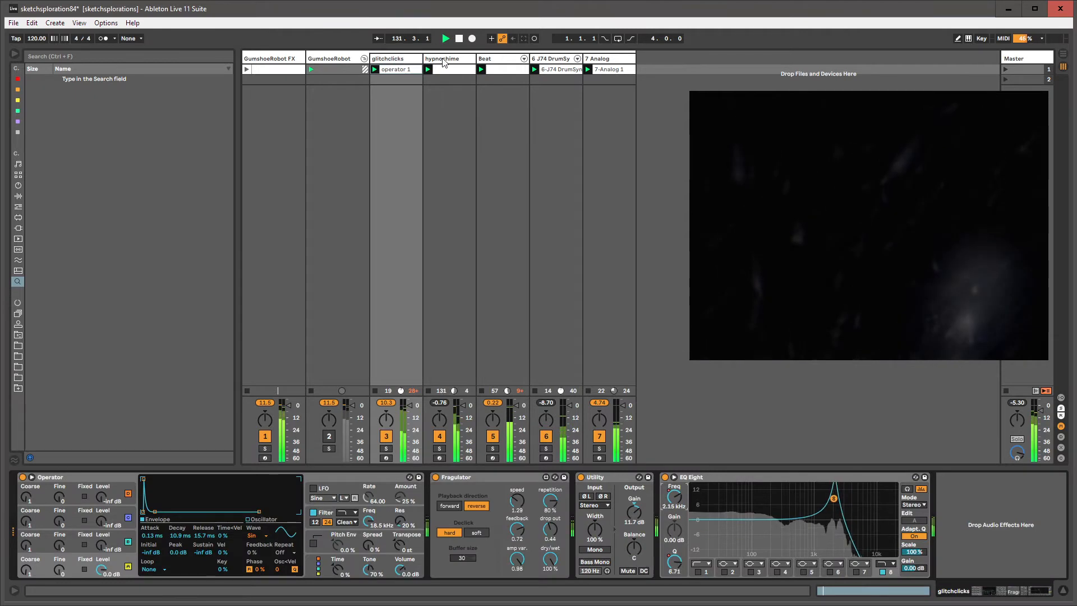
Add a Vocoder after the tremolo on hypnochime and use 7-Analog as its External carrier.
{"action": "left_click", "coordinate": [447, 59]}
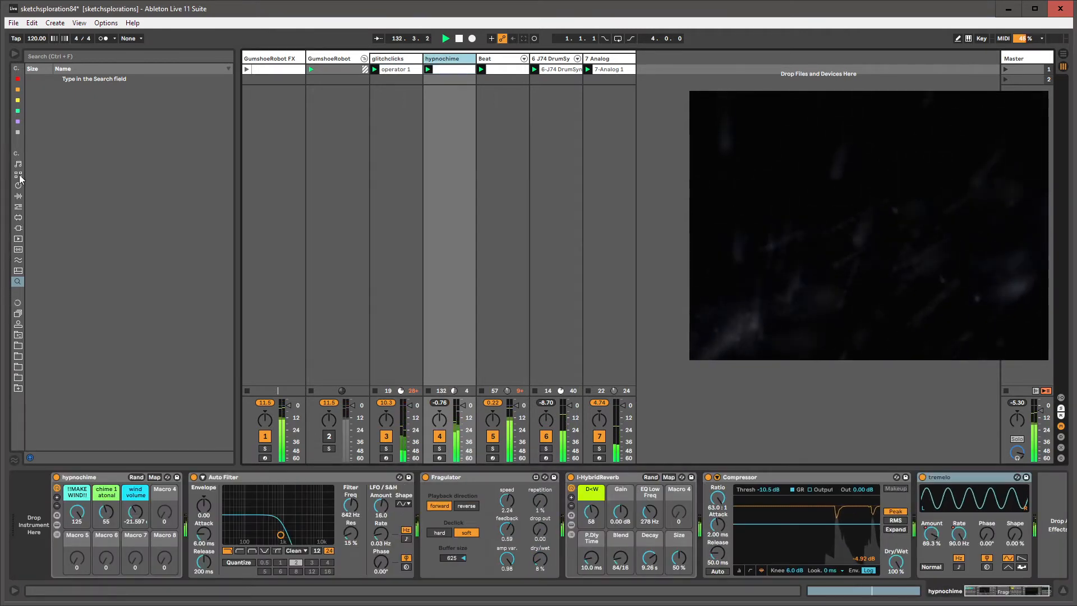
{"action": "left_click", "coordinate": [17, 131]}
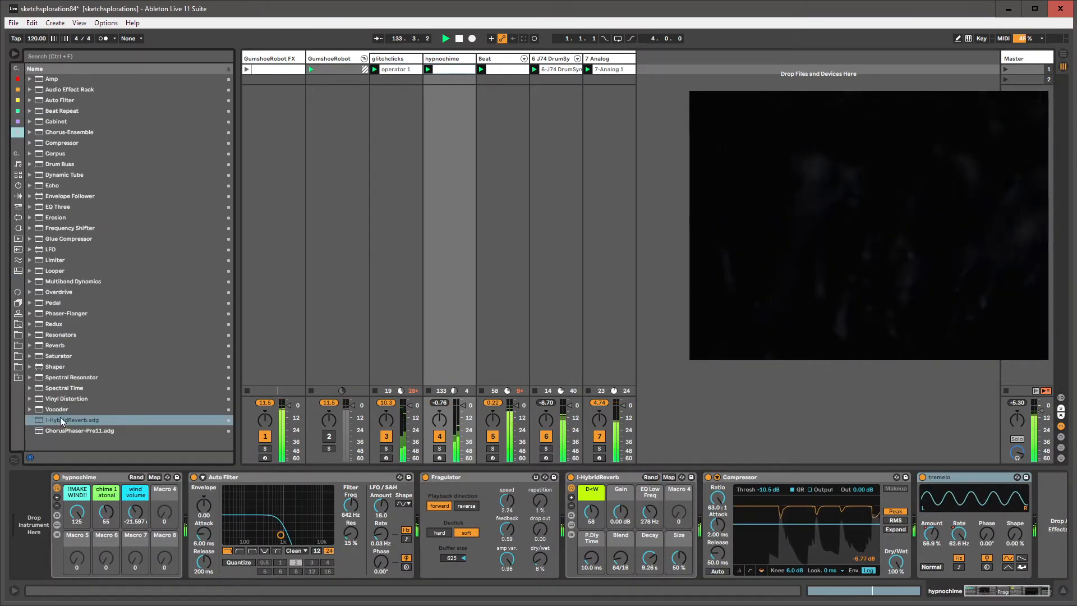
{"action": "left_click_drag", "start_coordinate": [61, 410], "coordinate": [673, 492]}
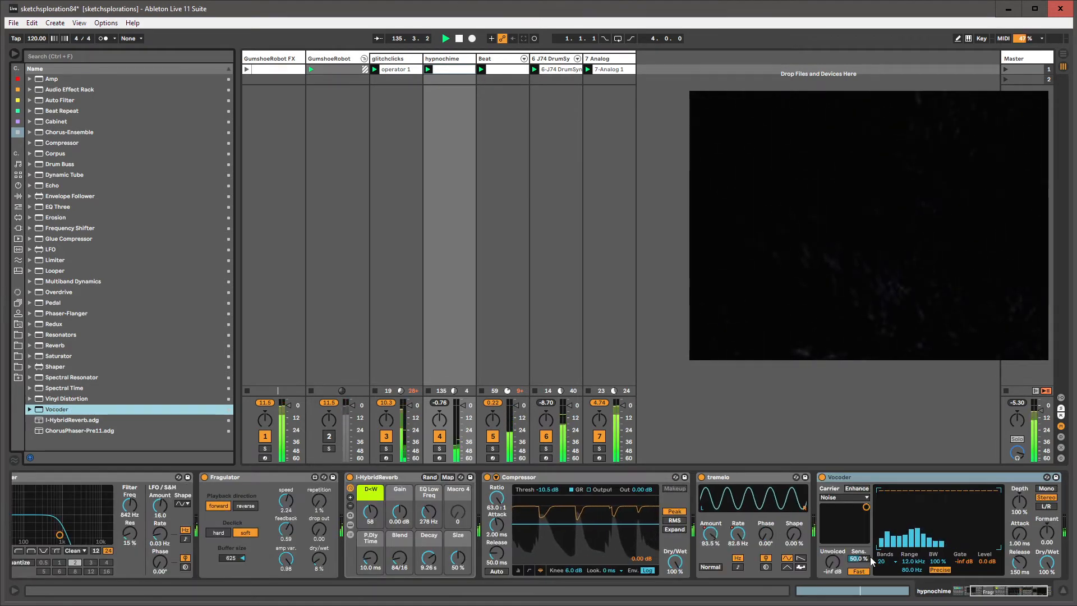
{"action": "left_click", "coordinate": [845, 496]}
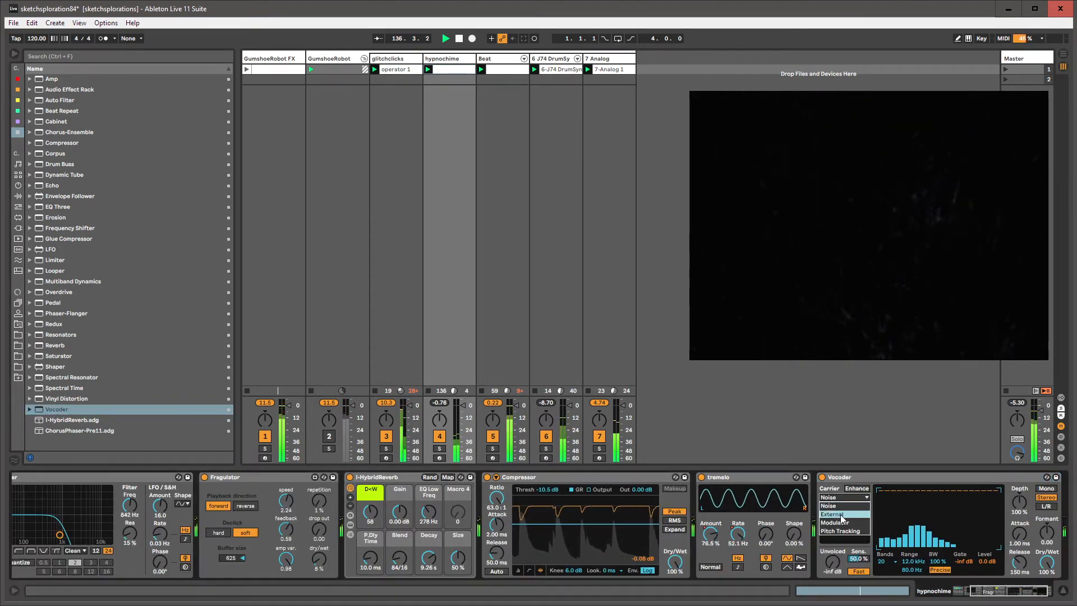
{"action": "left_click", "coordinate": [841, 514]}
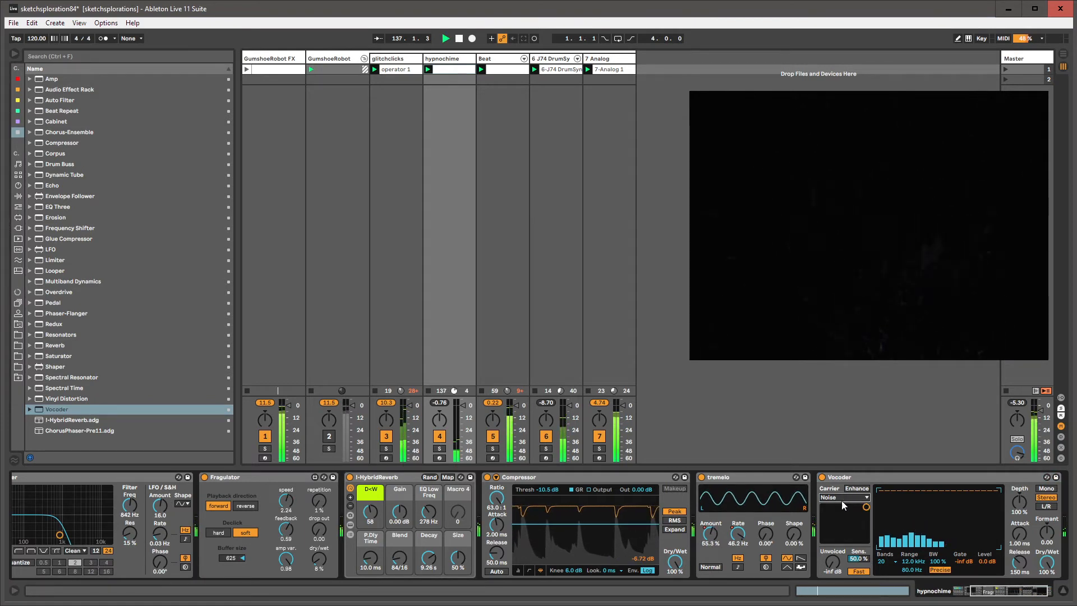
{"action": "left_click", "coordinate": [844, 512]}
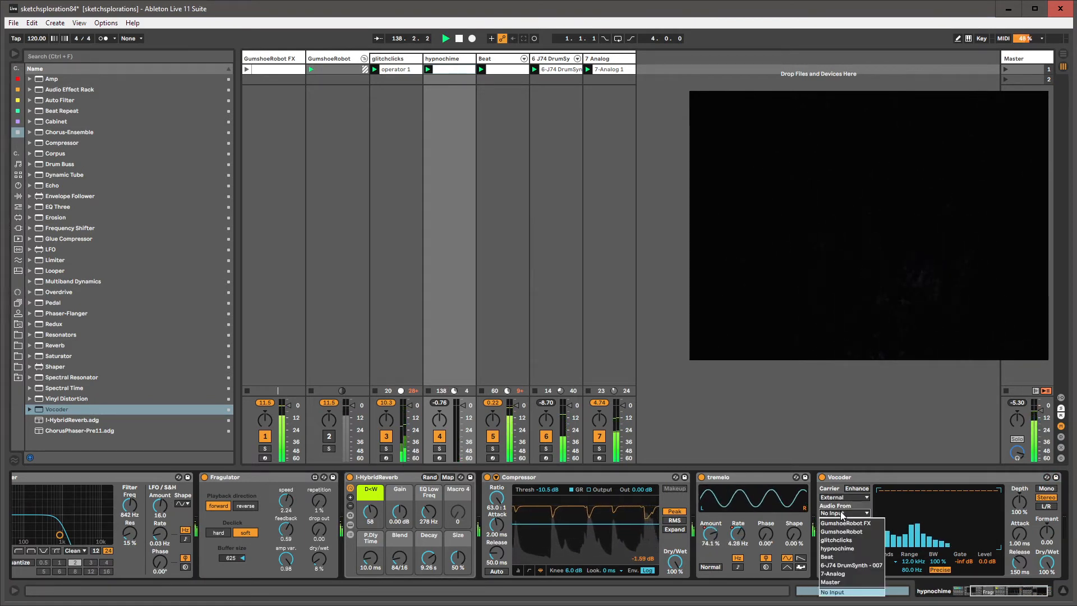
{"action": "left_click", "coordinate": [840, 574]}
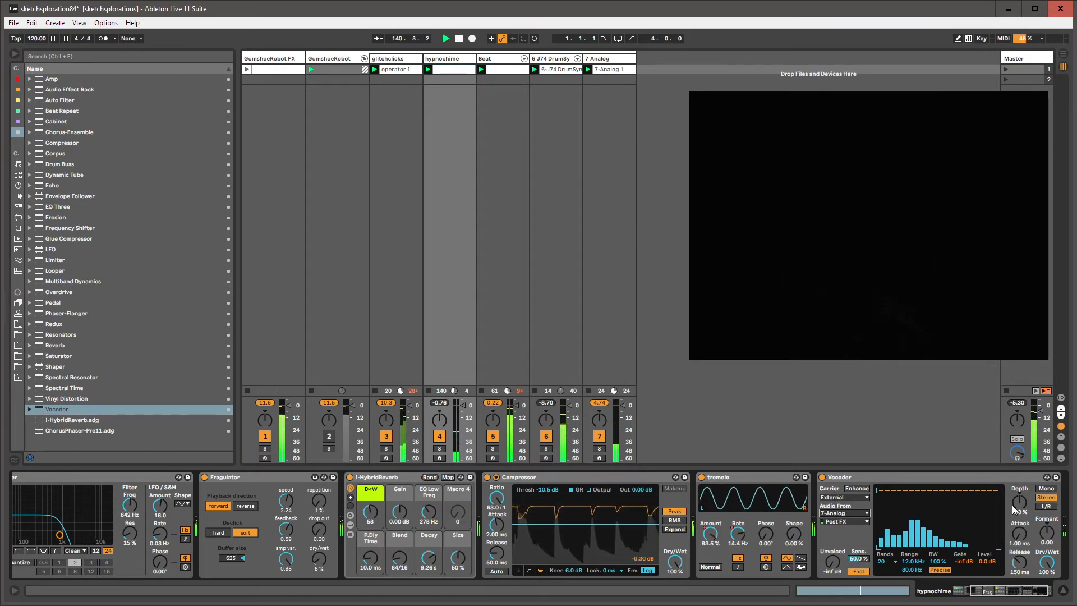
Set the Vocoder's depth to 110%, release to 374 ms, sensitivity to 100%, unvoiced level to 0.0 dB and formant to -18.2.
{"action": "left_click_drag", "start_coordinate": [1021, 504], "coordinate": [1022, 507]}
{"action": "left_click_drag", "start_coordinate": [1020, 560], "coordinate": [1020, 525]}
{"action": "left_click_drag", "start_coordinate": [861, 559], "coordinate": [833, 514]}
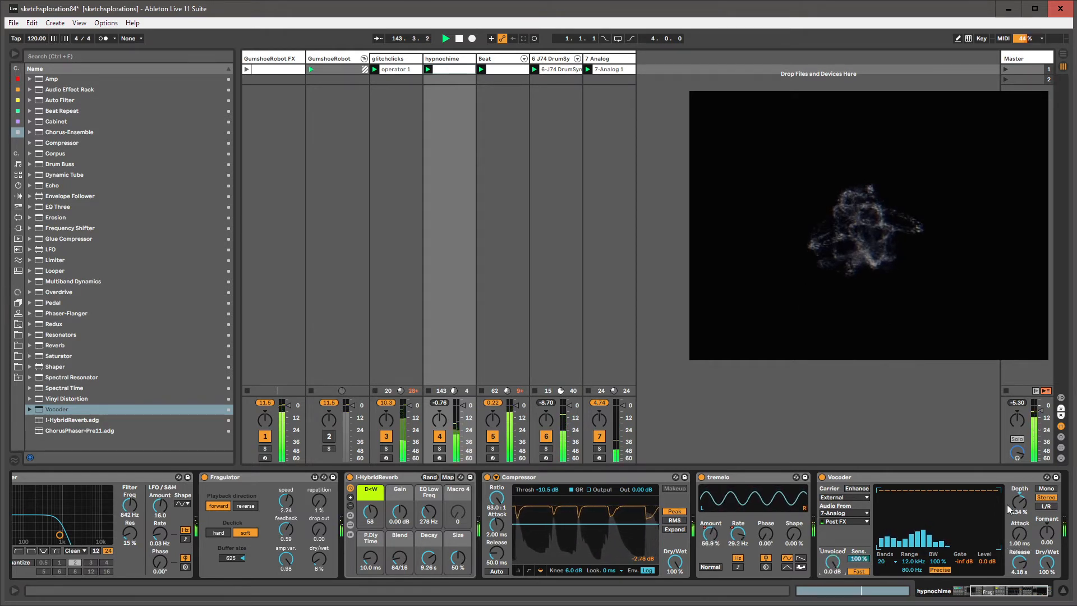
{"action": "left_click_drag", "start_coordinate": [1020, 504], "coordinate": [1022, 584]}
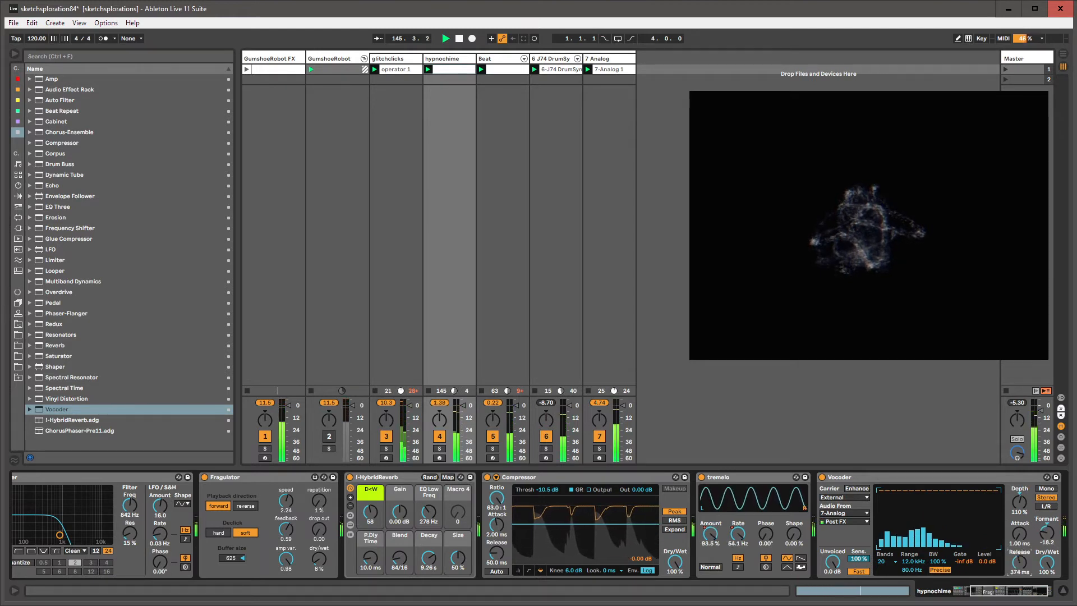
Set the Vocoder's depth to 159%, attack to 4.90 ms, release to 548 ms, formant to -0.20 and dry/wet to 100%.
{"action": "left_click_drag", "start_coordinate": [1021, 502], "coordinate": [1021, 486]}
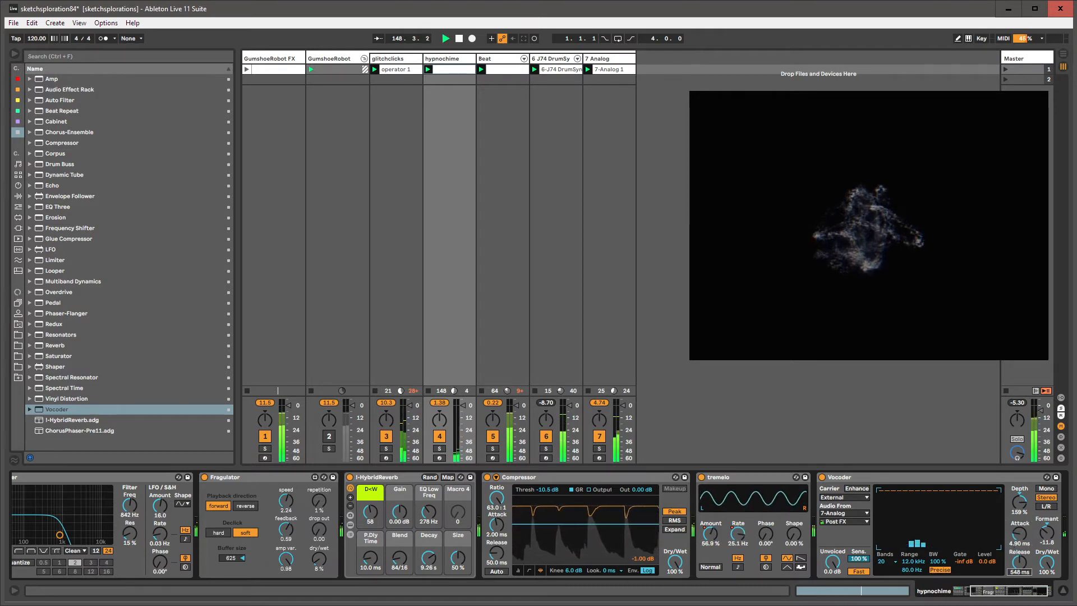
{"action": "left_click_drag", "start_coordinate": [1042, 543], "coordinate": [1042, 527]}
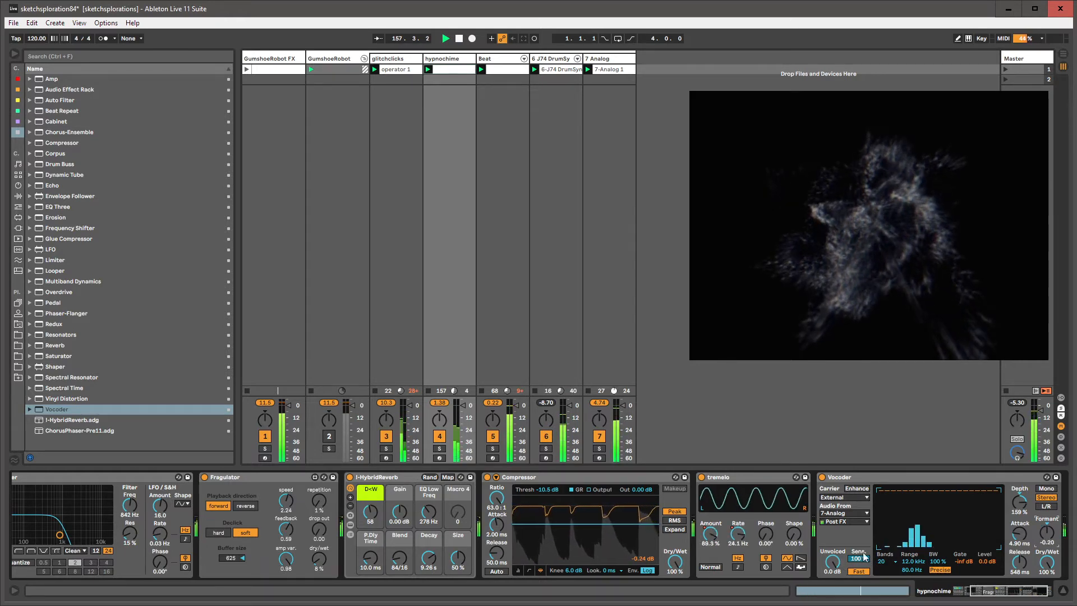
{"action": "left_click_drag", "start_coordinate": [1051, 566], "coordinate": [1051, 605]}
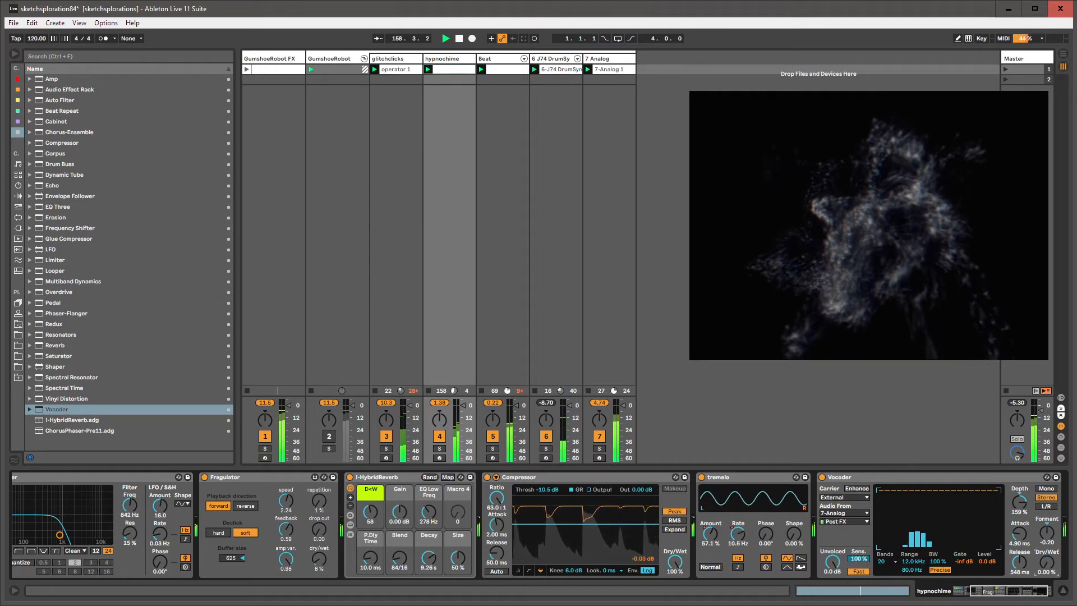
{"action": "right_click", "coordinate": [1050, 569]}
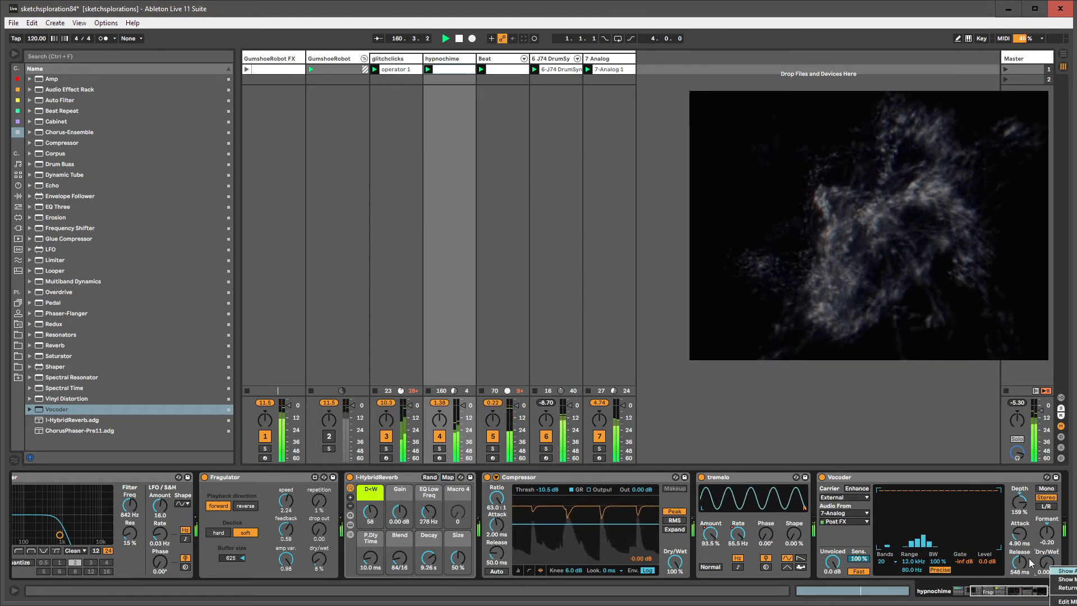
{"action": "left_click", "coordinate": [1029, 559]}
{"action": "left_click_drag", "start_coordinate": [1045, 562], "coordinate": [1045, 524]}
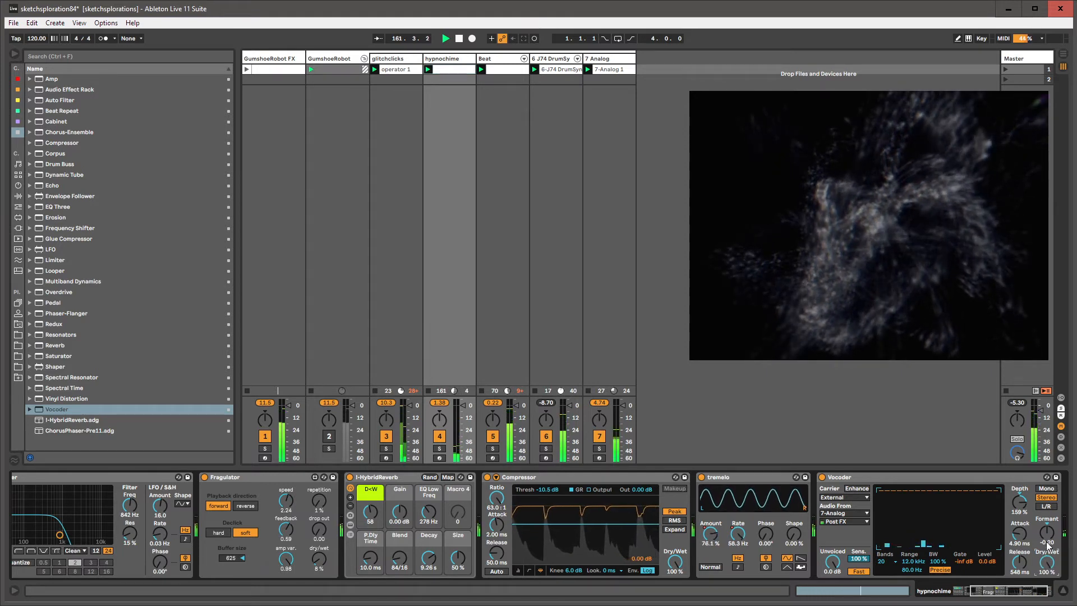
{"action": "mouse_move", "coordinate": [1047, 562]}
{"action": "left_mouse_down"}
{"action": "mouse_move", "coordinate": [1047, 602]}
{"action": "mouse_move", "coordinate": [1042, 565]}
{"action": "left_mouse_up"}
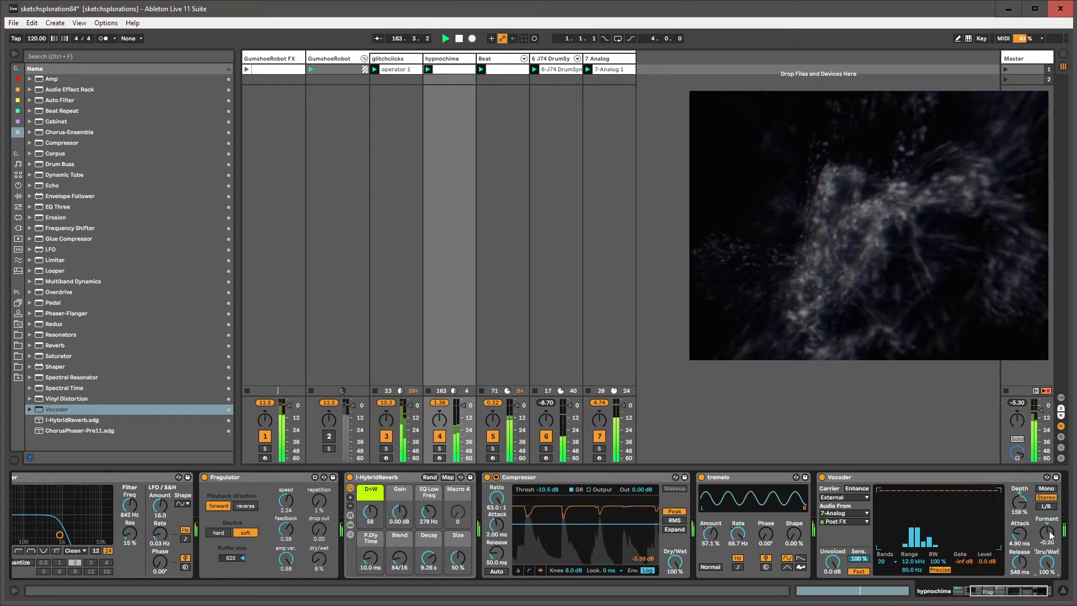
Unlink the Vocoder Dry/Wet envelope loop in the hypnochime clip, with start at 2.2.3 and loop length 3.2.2.
{"action": "key", "text": "shift+Tab"}
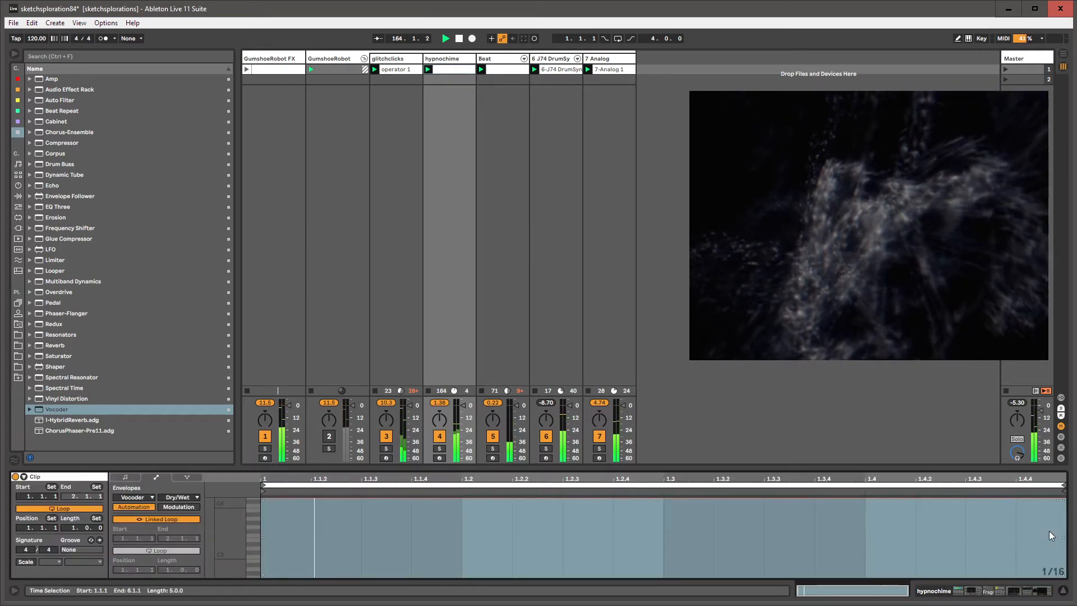
{"action": "left_click", "coordinate": [184, 521]}
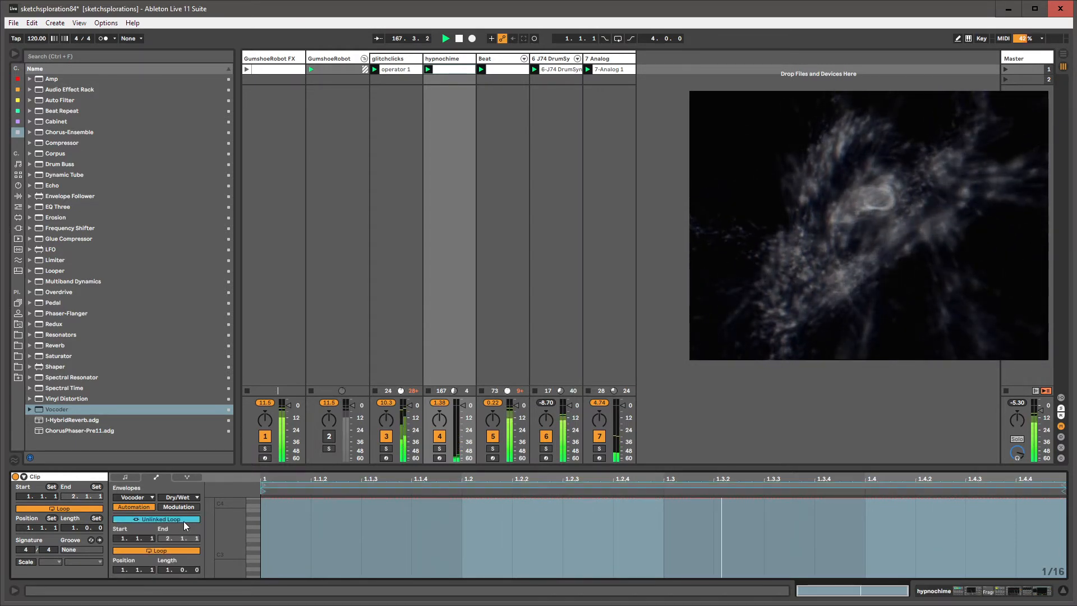
{"action": "left_click", "coordinate": [160, 520]}
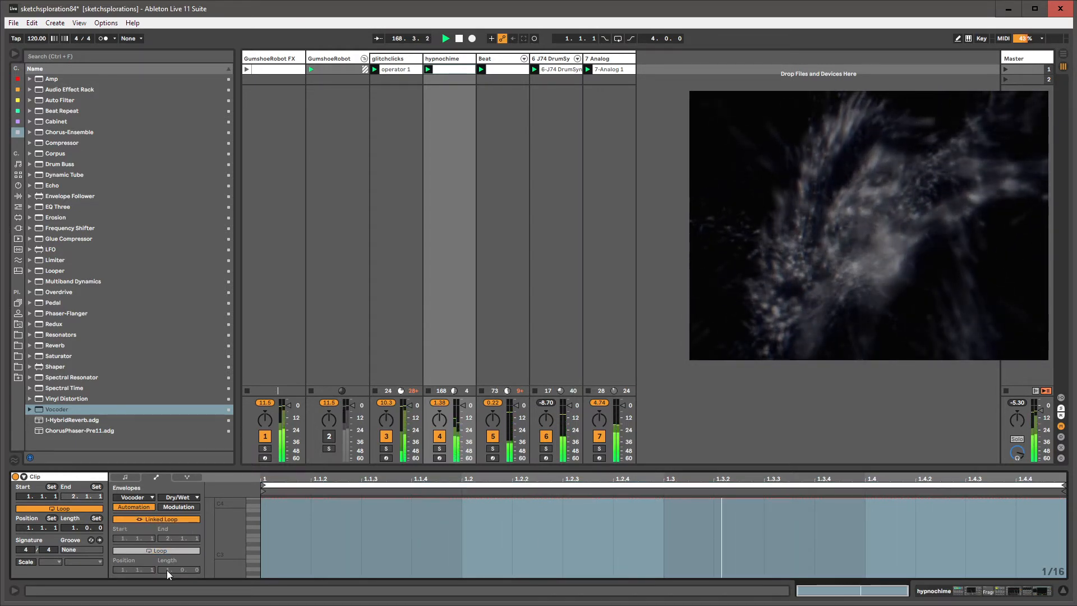
{"action": "left_click", "coordinate": [160, 520]}
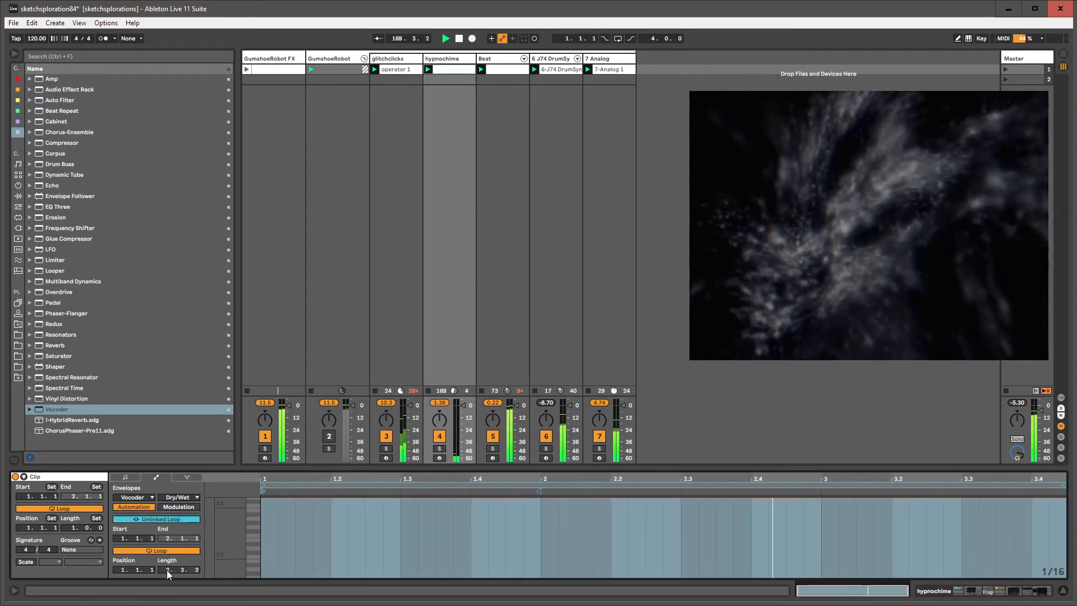
{"action": "left_click_drag", "start_coordinate": [263, 493], "coordinate": [651, 492]}
{"action": "left_click_drag", "start_coordinate": [1063, 486], "coordinate": [1069, 486]}
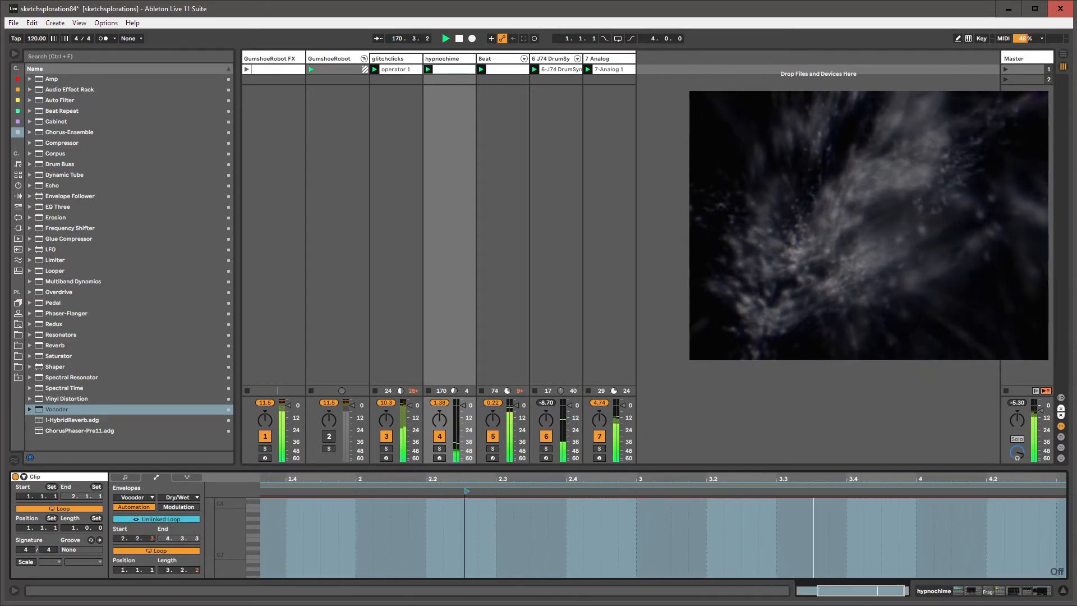
Record Vocoder formant automation in the hypnochime clip and unlink its envelope loop, starting at 1.2.4 with a length of 5.1.1.
{"action": "key", "text": "shift+Tab"}
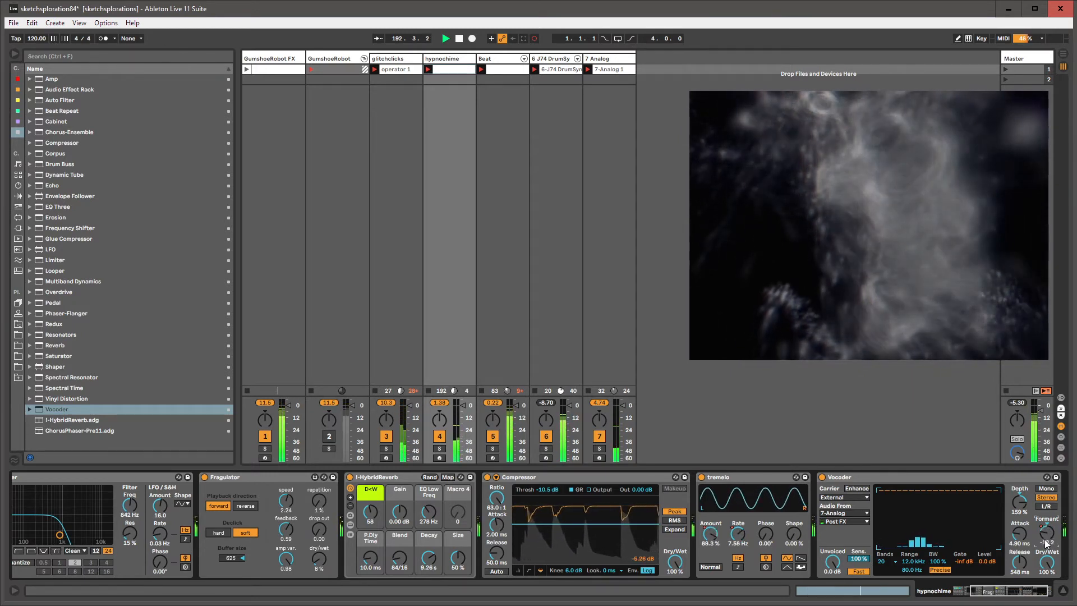
{"action": "left_click", "coordinate": [897, 591]}
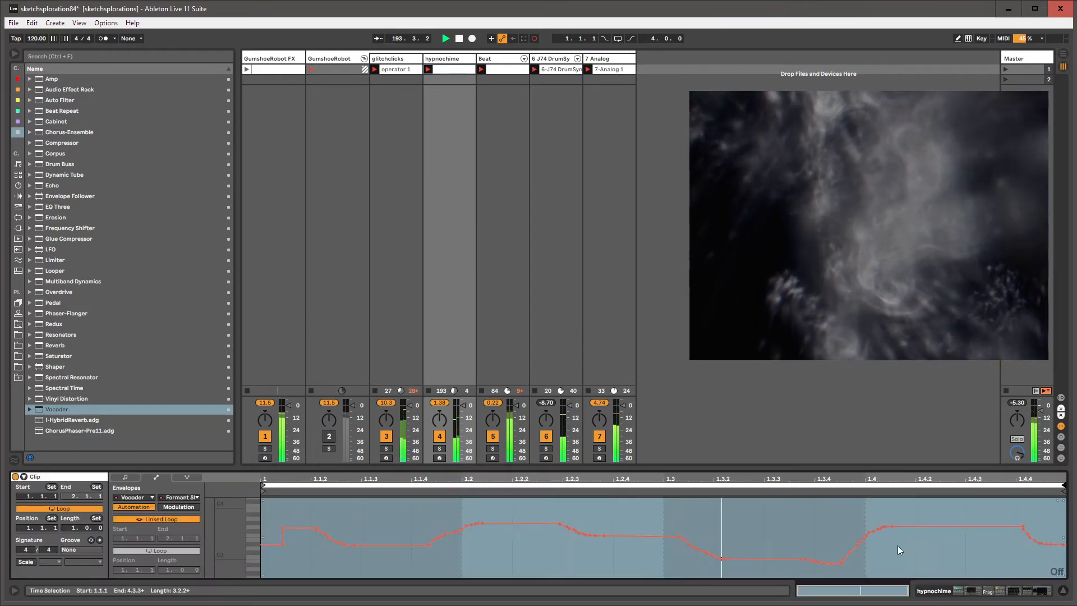
{"action": "left_click", "coordinate": [806, 530]}
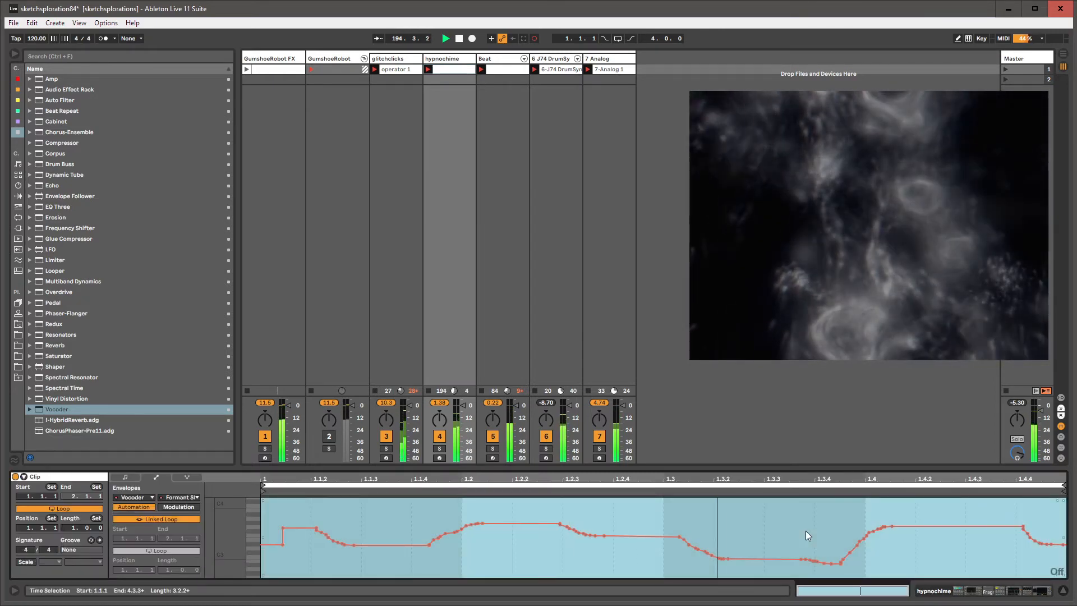
{"action": "left_click", "coordinate": [158, 520]}
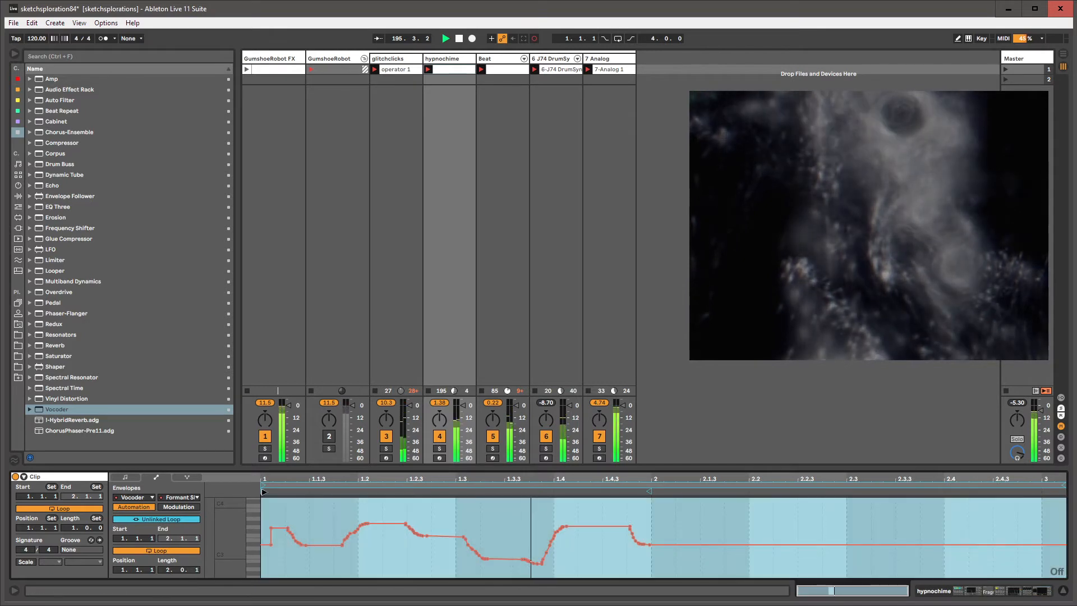
{"action": "left_click_drag", "start_coordinate": [263, 491], "coordinate": [435, 492]}
{"action": "left_click_drag", "start_coordinate": [1062, 486], "coordinate": [1046, 485]}
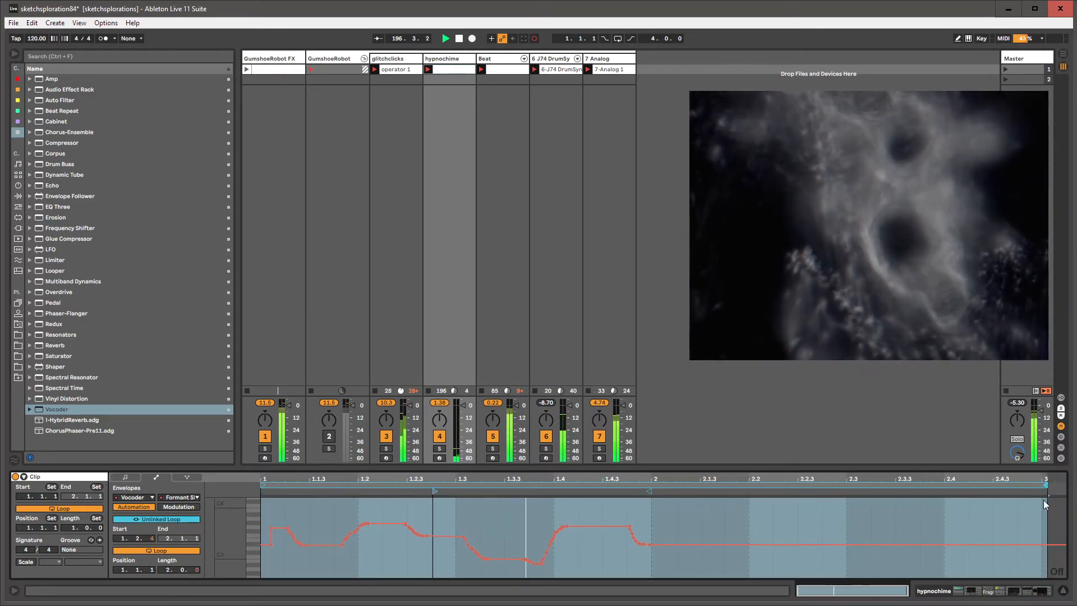
{"action": "left_click_drag", "start_coordinate": [174, 571], "coordinate": [174, 555]}
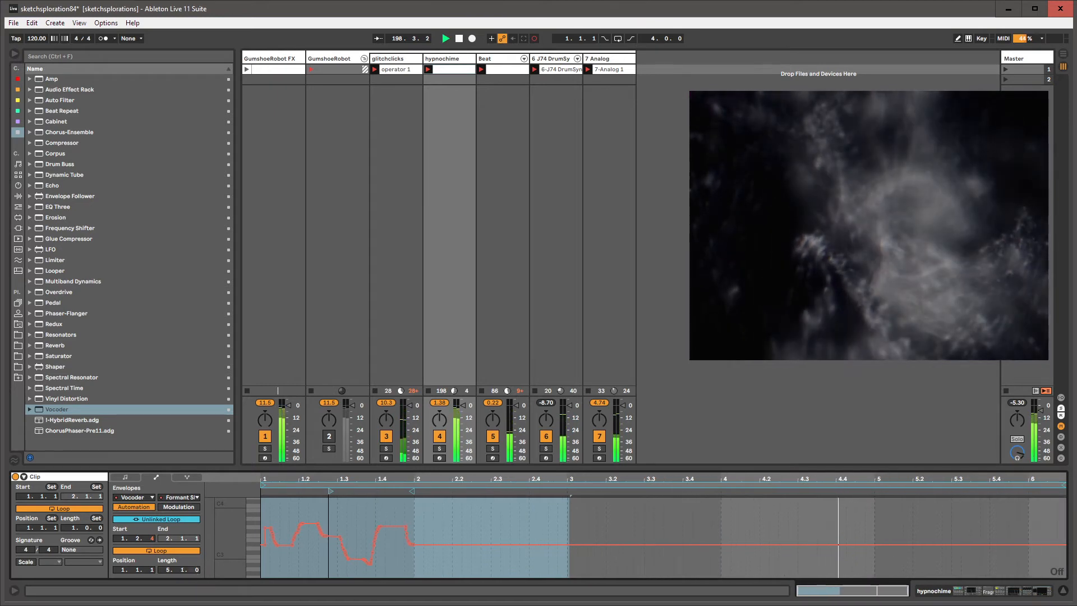
Record more Vocoder formant movement across the lengthened unlinked loop and select the whole recorded Formant Shift envelope.
{"action": "key", "text": "shift+Tab"}
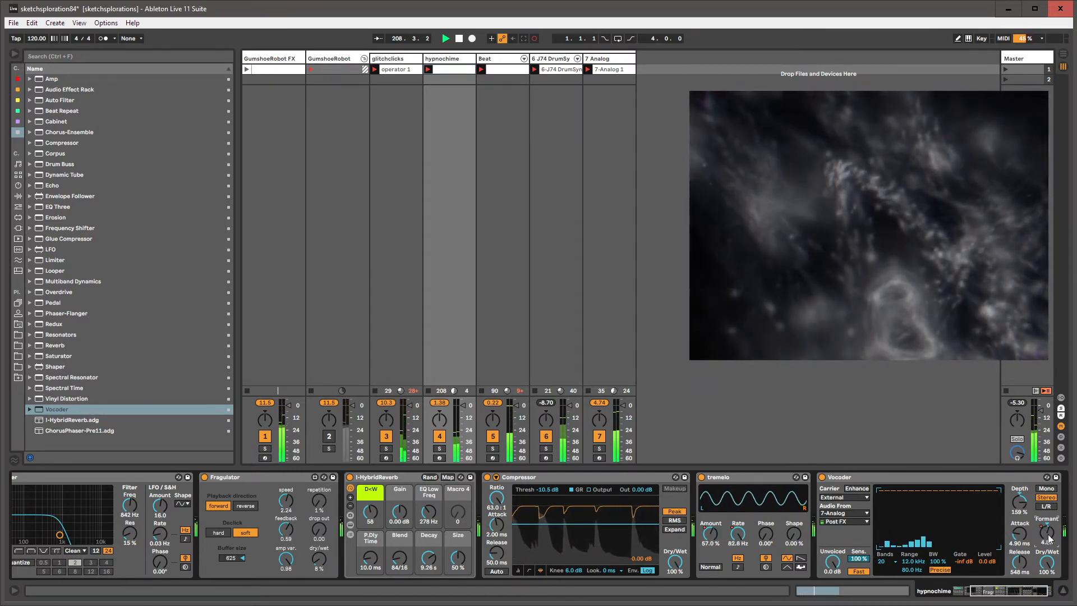
{"action": "key", "text": "shift+Tab"}
{"action": "left_click", "coordinate": [731, 517]}
{"action": "key", "text": "ctrl+a"}
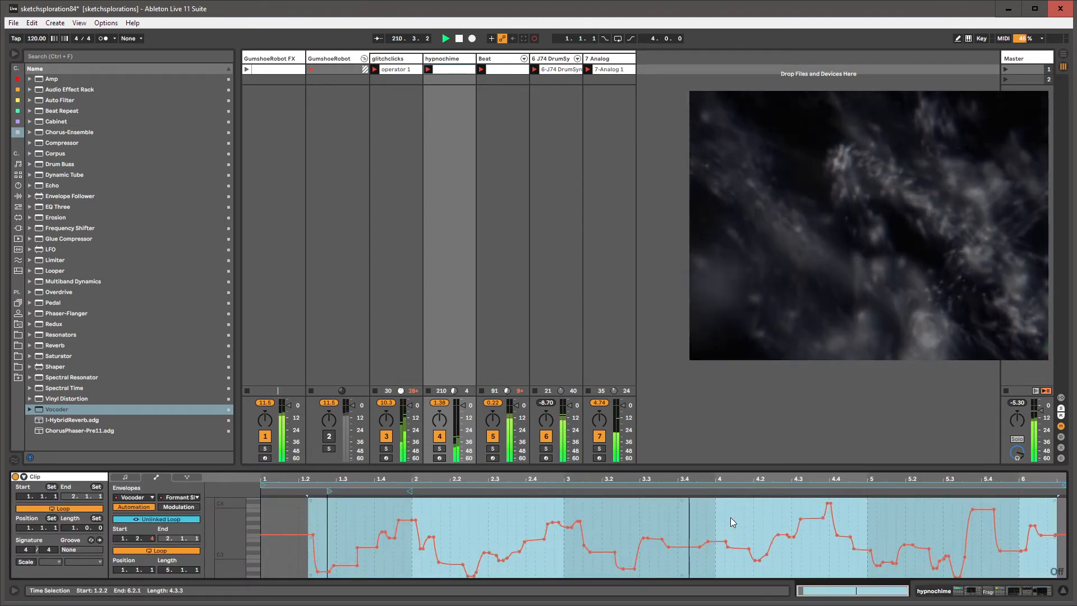
Turn off looping for the Vocoder Dry/Wet envelope and make its region run from 1.1.1 to 267.1.1, with length 266.3.0.
{"action": "key", "text": "shift+Tab"}
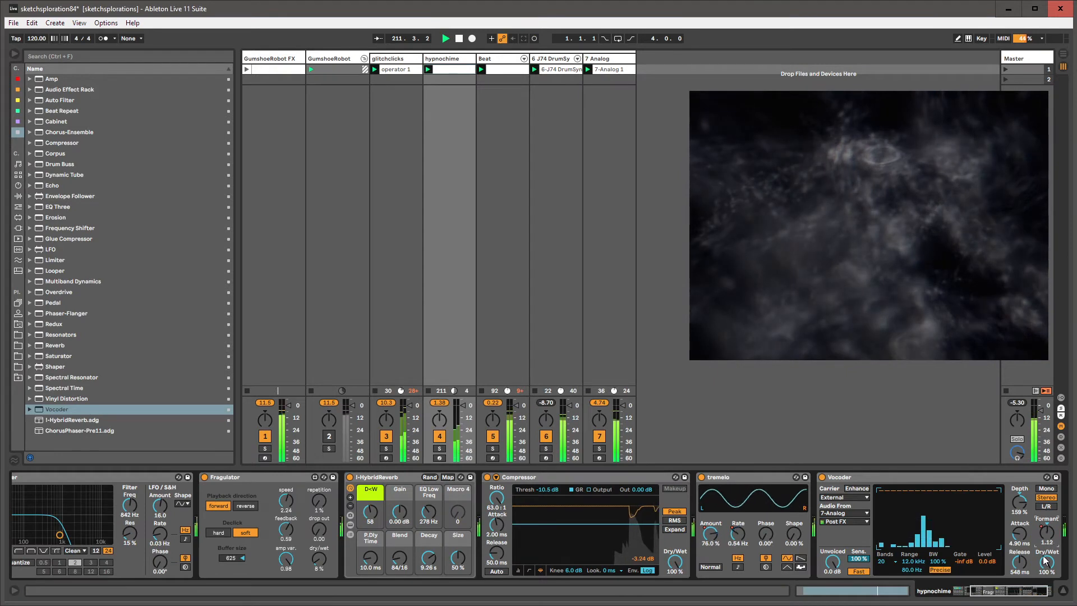
{"action": "key", "text": "shift+Tab"}
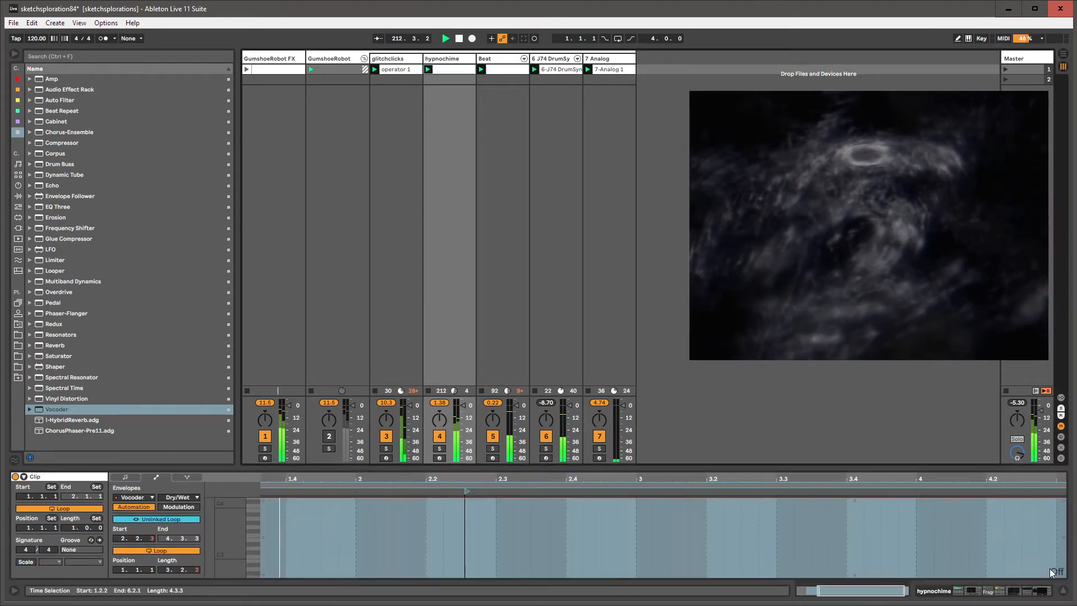
{"action": "left_click", "coordinate": [147, 551]}
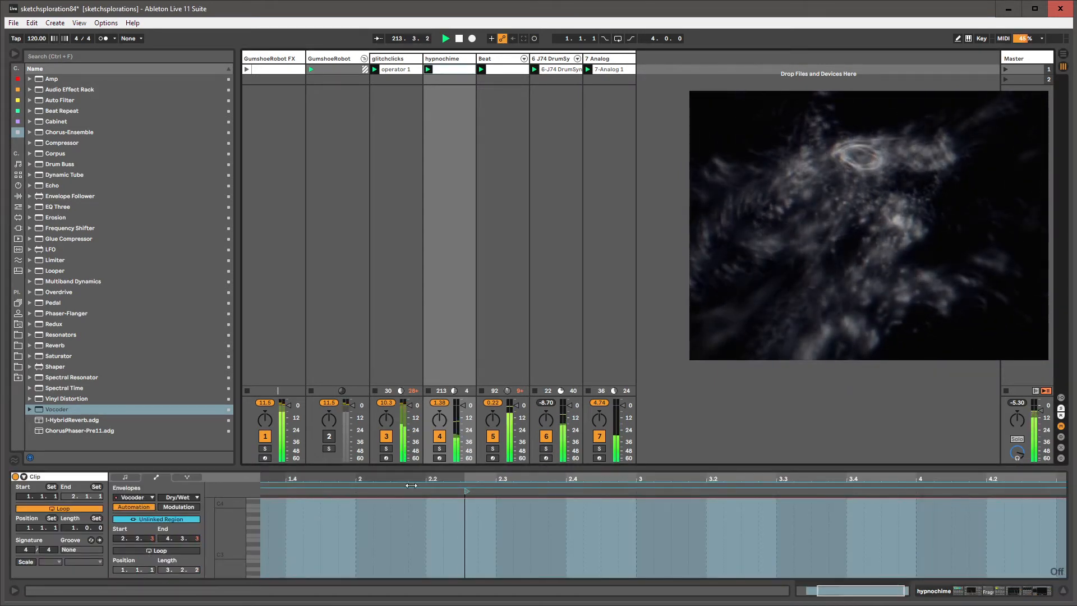
{"action": "left_click_drag", "start_coordinate": [467, 492], "coordinate": [243, 487]}
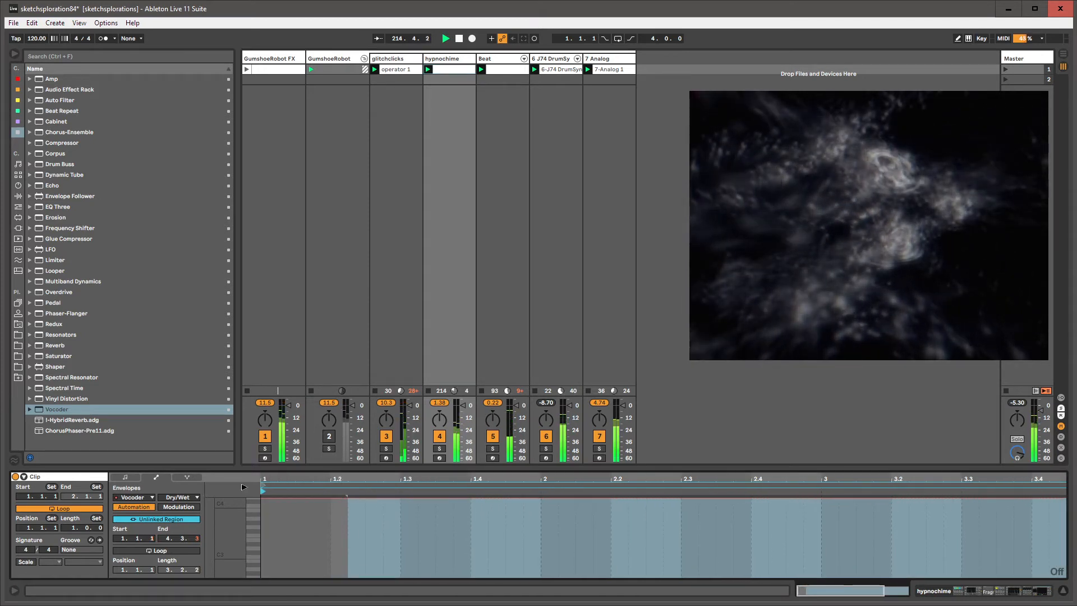
{"action": "left_click", "coordinate": [166, 542]}
{"action": "type", "text": "26"}
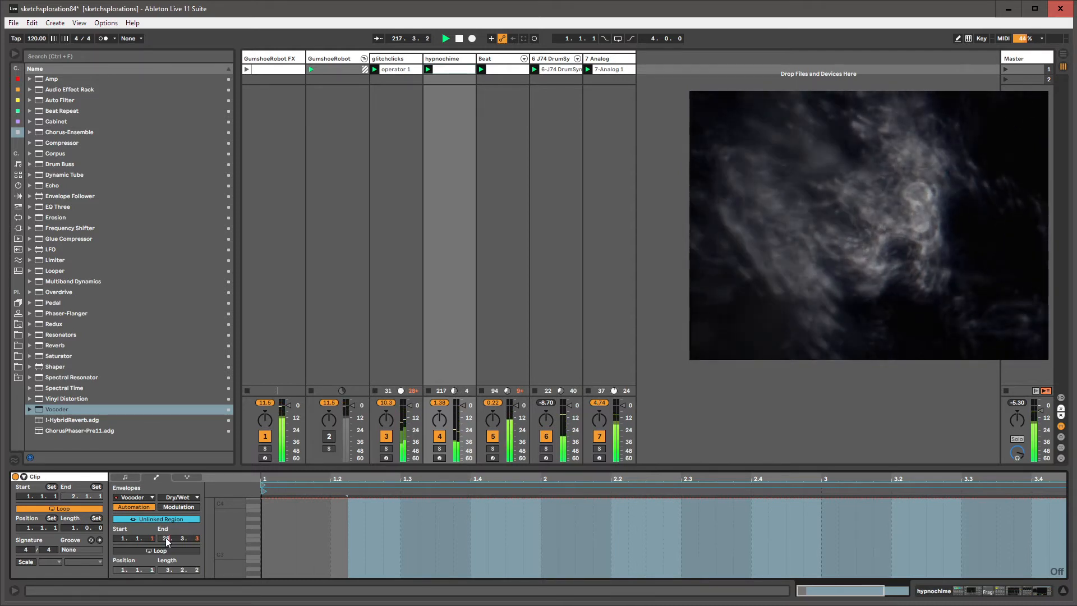
{"action": "type", "text": "7"}
{"action": "key", "text": "Return"}
{"action": "left_click_drag", "start_coordinate": [649, 474], "coordinate": [1064, 475]}
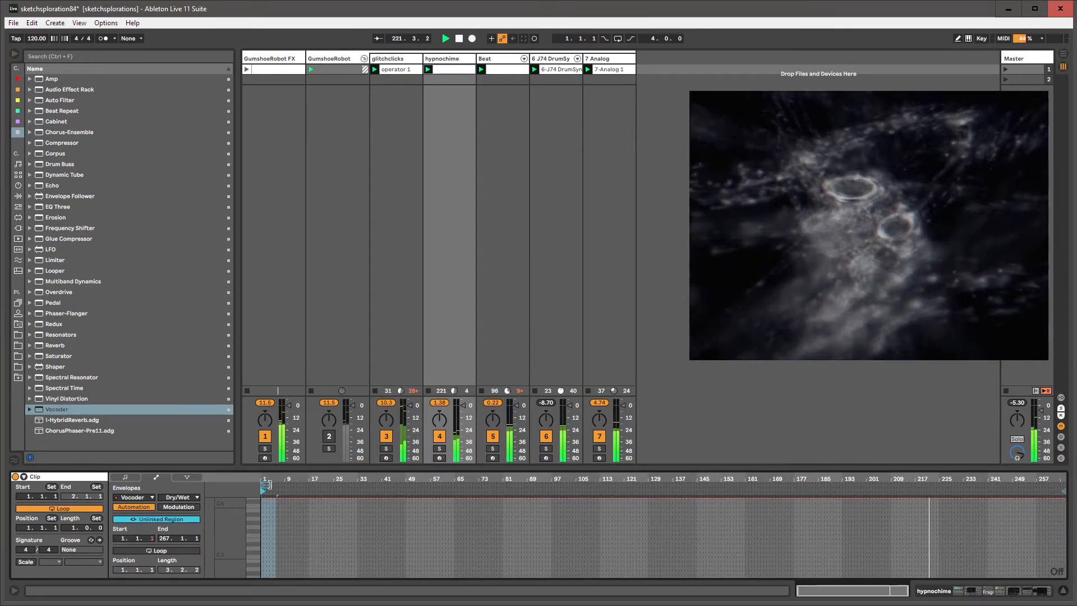
{"action": "left_click_drag", "start_coordinate": [267, 484], "coordinate": [1065, 491]}
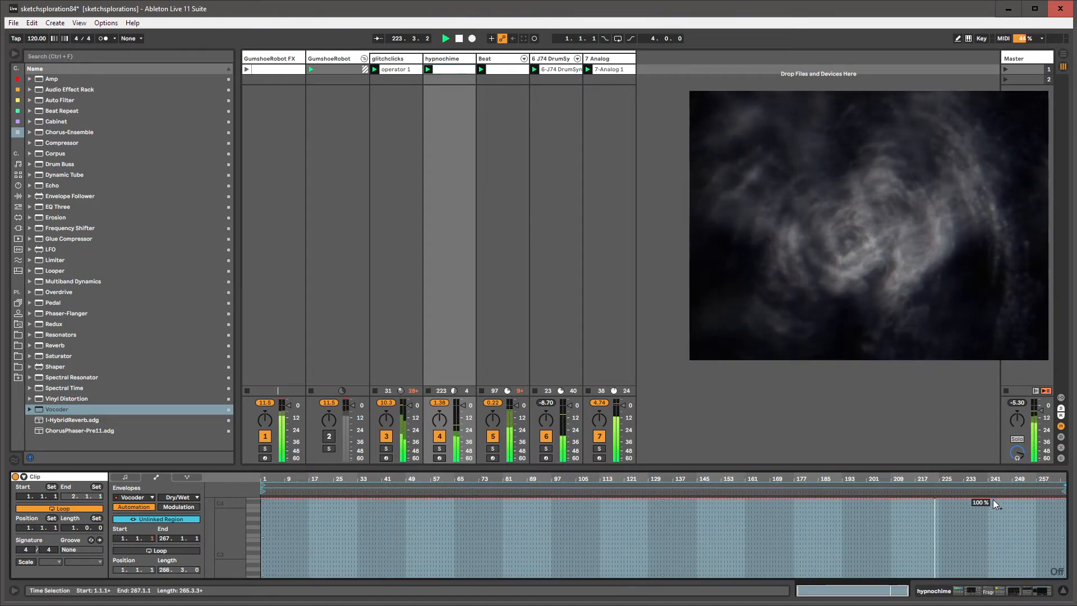
Shape the Dry/Wet envelope to hold 0% until about bar 227 and step up to 100% for the remaining bars.
{"action": "left_click_drag", "start_coordinate": [994, 499], "coordinate": [948, 578]}
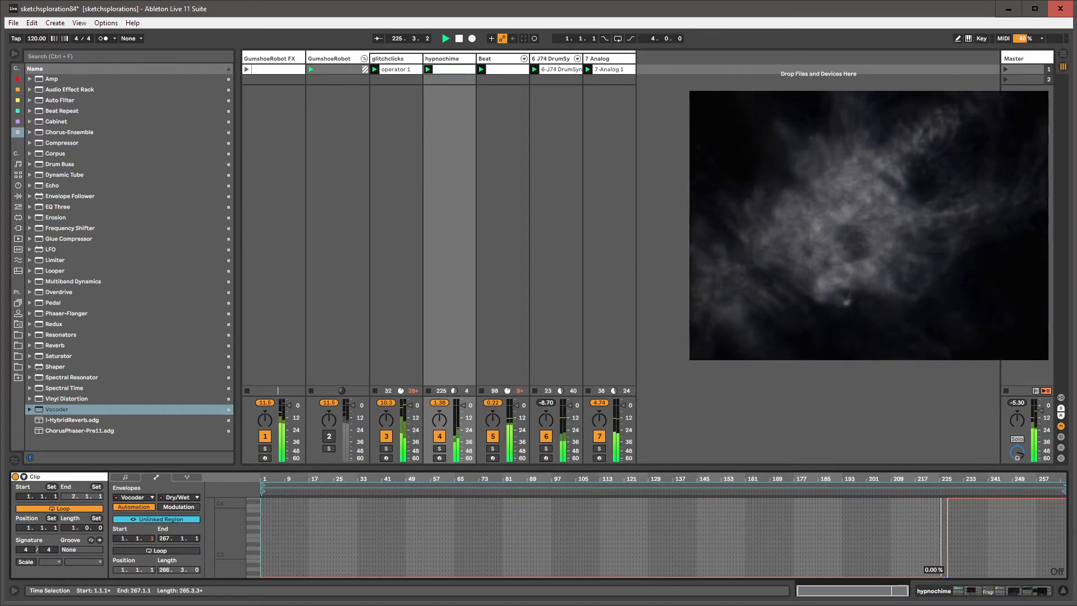
{"action": "left_click_drag", "start_coordinate": [948, 481], "coordinate": [946, 547]}
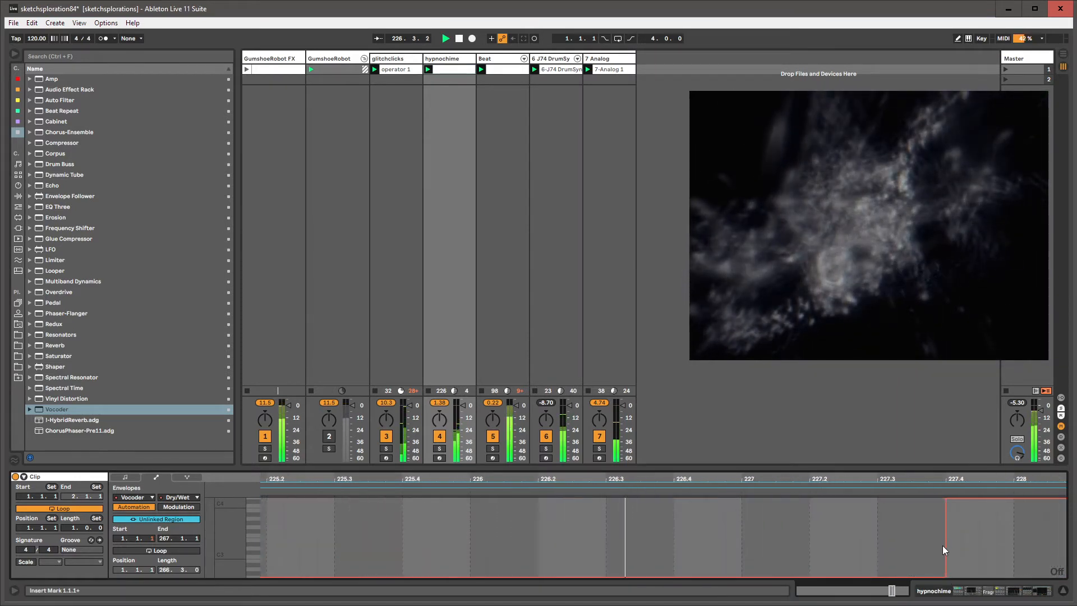
{"action": "key", "text": "b"}
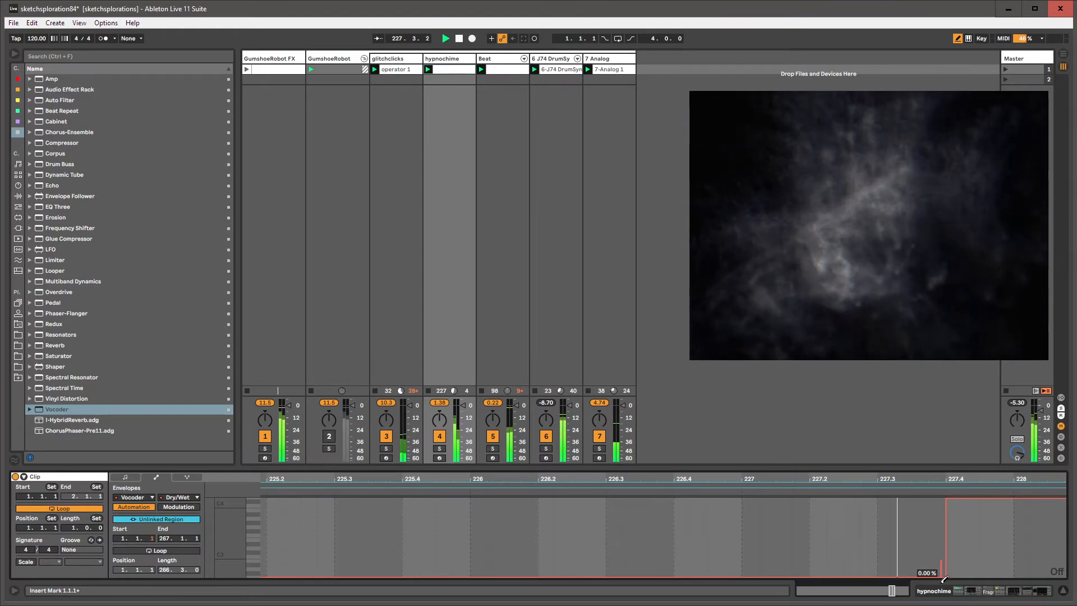
{"action": "double_click", "coordinate": [947, 482]}
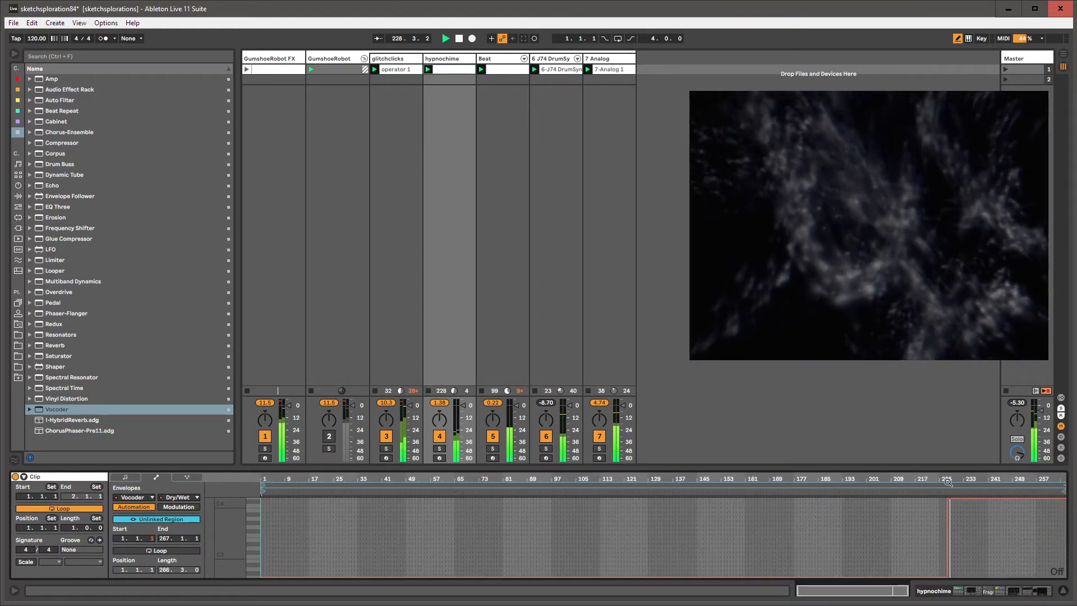
{"action": "key", "text": "b"}
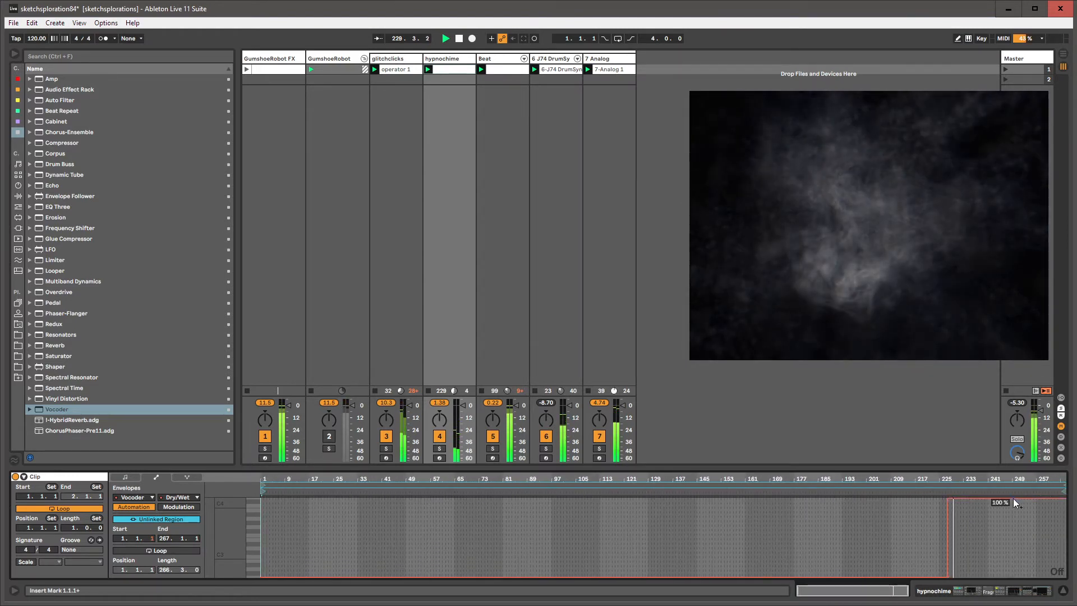
{"action": "key", "text": "b"}
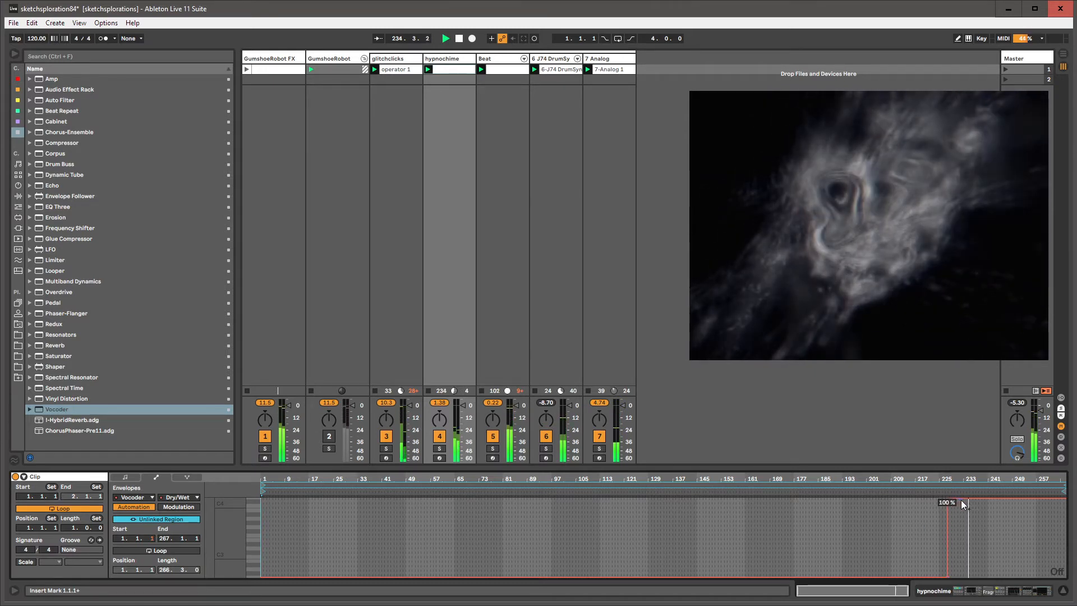
Insert a new MIDI track after 7 Analog and load the Analog instrument onto it.
{"action": "left_click", "coordinate": [603, 62]}
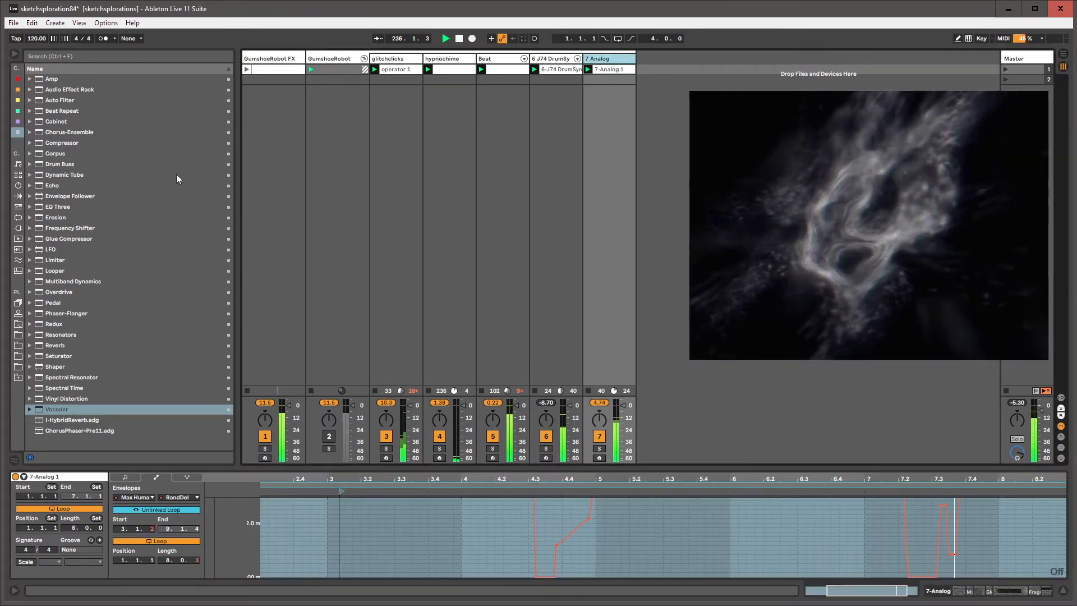
{"action": "key", "text": "ctrl+shift+t"}
{"action": "left_click", "coordinate": [18, 185]}
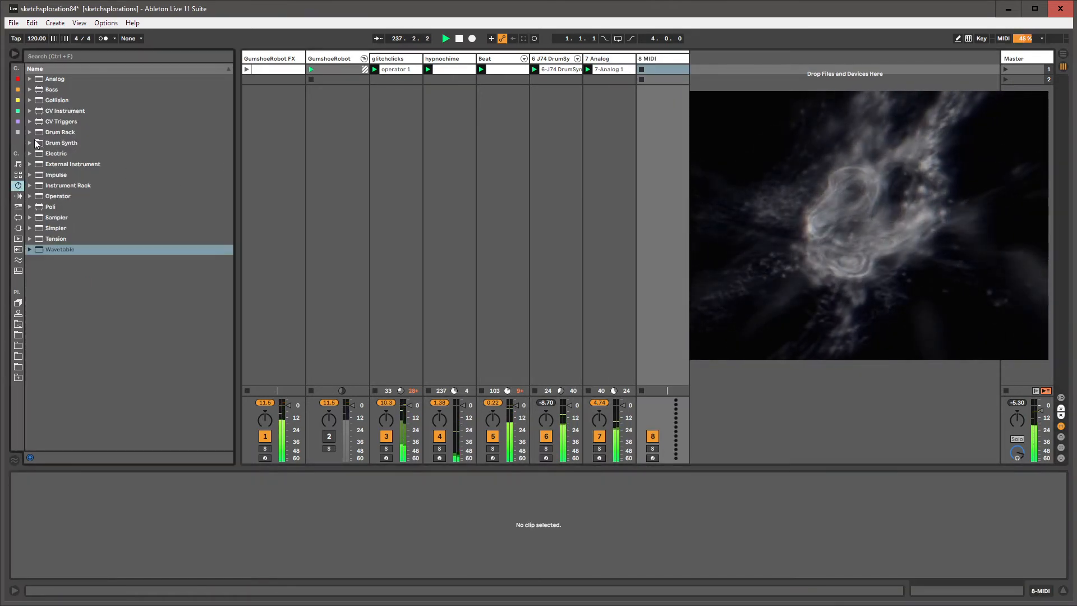
{"action": "left_click", "coordinate": [45, 77]}
{"action": "left_click", "coordinate": [337, 69]}
{"action": "left_click", "coordinate": [661, 70]}
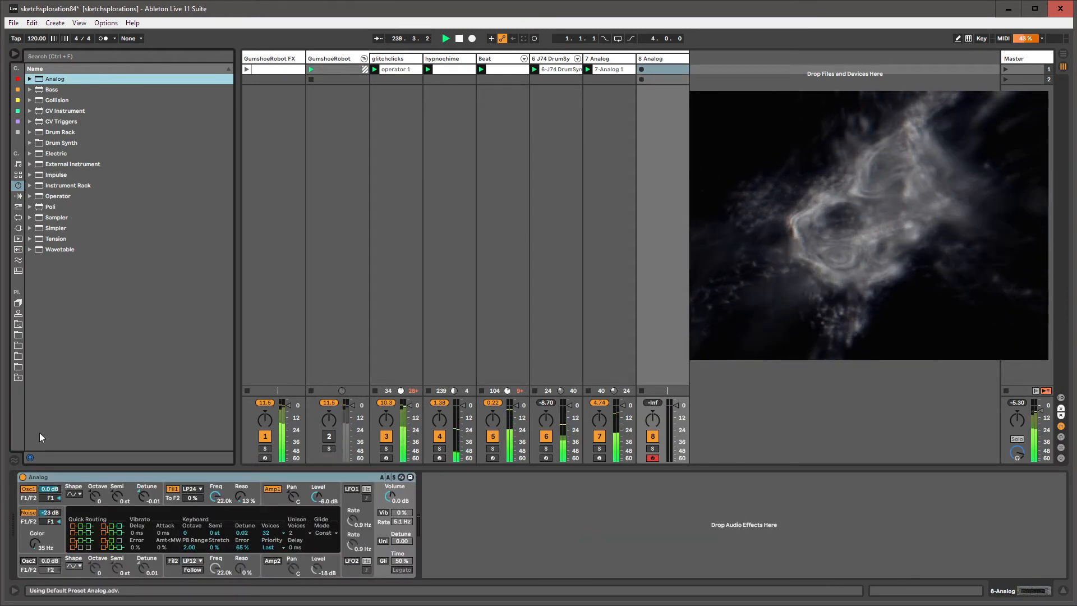
Give 8 Analog a sawtooth Osc1 and a Fil1 frequency of about 1.5k, and record a six-bar MIDI clip on it.
{"action": "left_click", "coordinate": [69, 494]}
{"action": "left_click", "coordinate": [71, 511]}
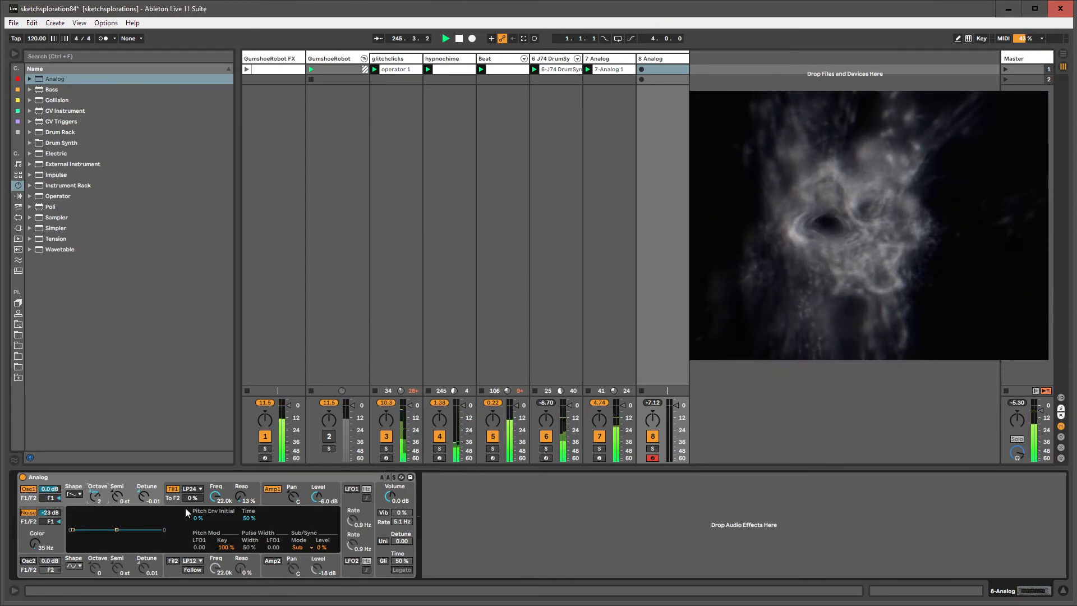
{"action": "left_click", "coordinate": [220, 500]}
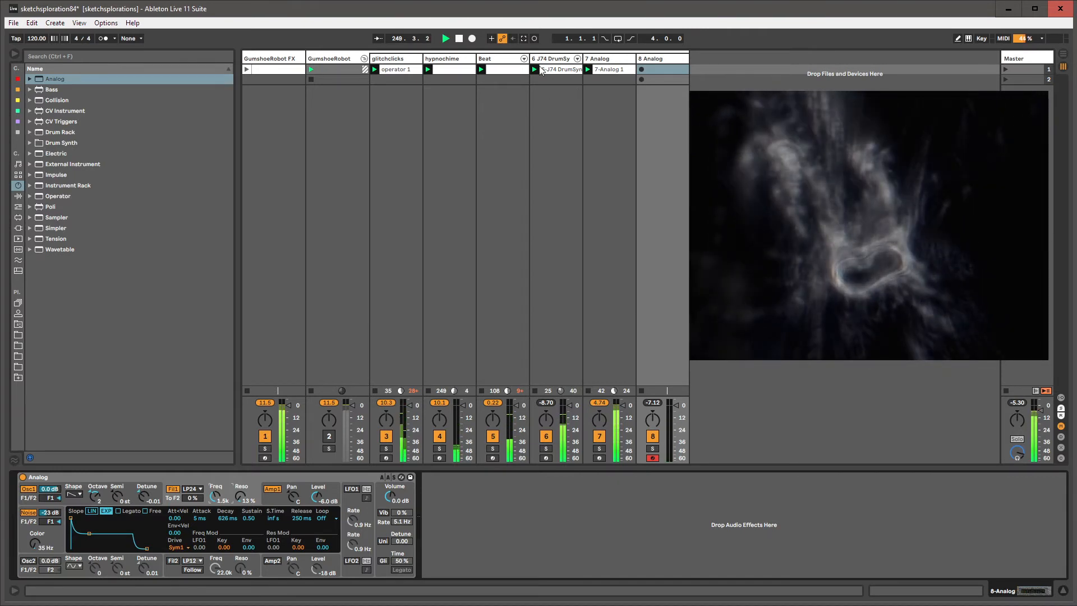
{"action": "left_click", "coordinate": [523, 39]}
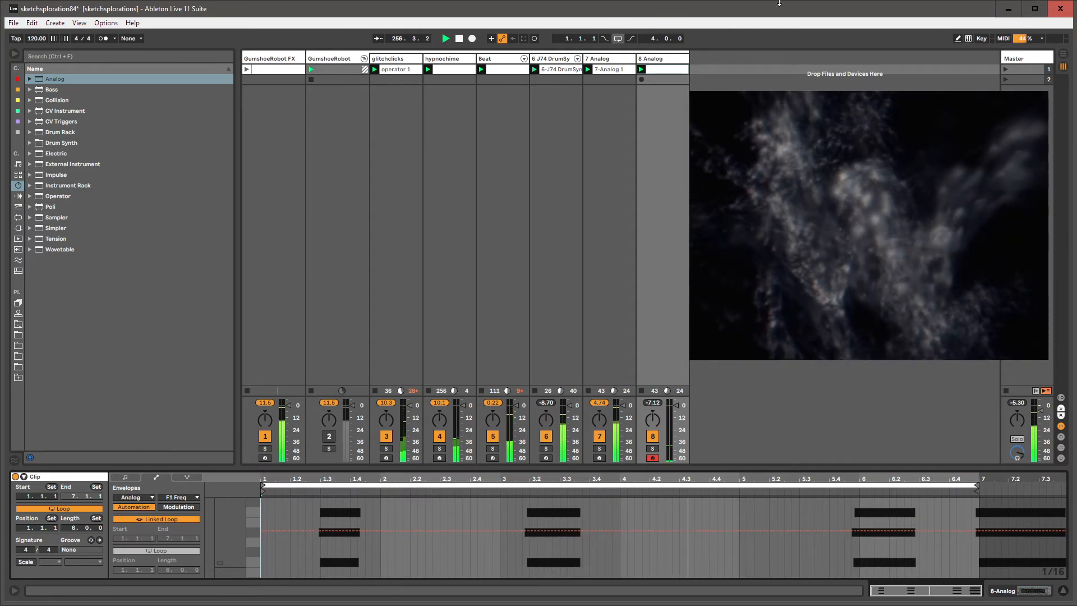
Insert a new MIDI track beside hypnochime and place it directly before hypnochime.
{"action": "left_click", "coordinate": [658, 59]}
{"action": "left_click", "coordinate": [455, 63]}
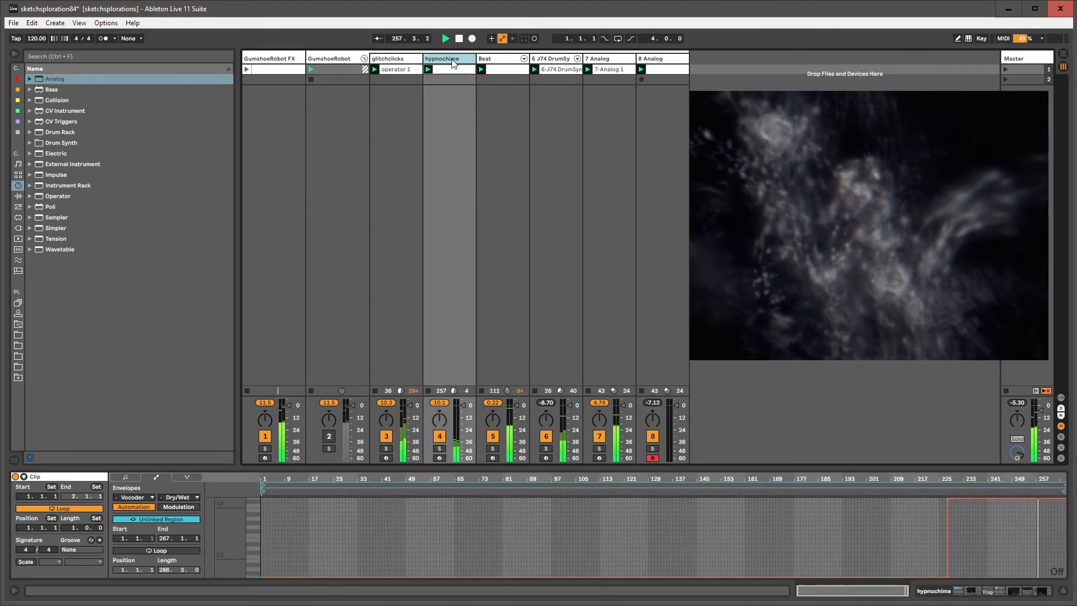
{"action": "left_click", "coordinate": [658, 60]}
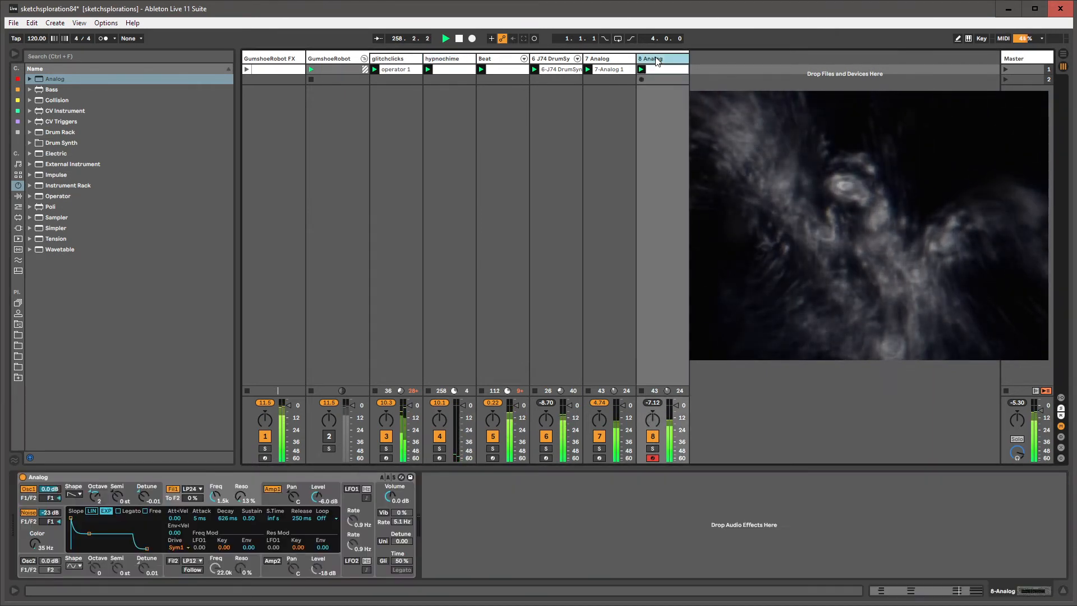
{"action": "left_click", "coordinate": [449, 59]}
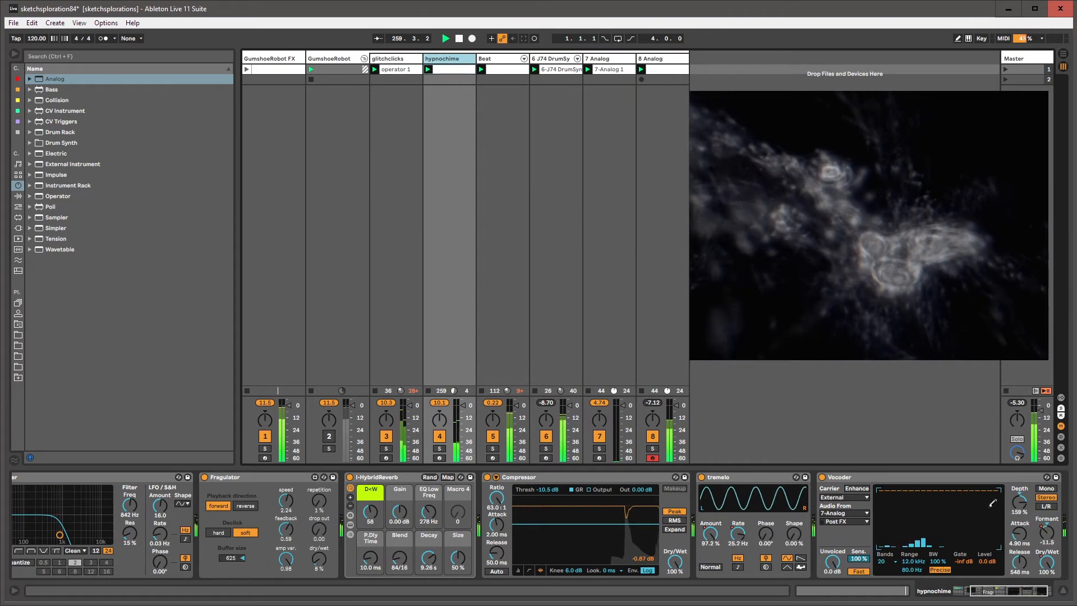
{"action": "left_click", "coordinate": [853, 474]}
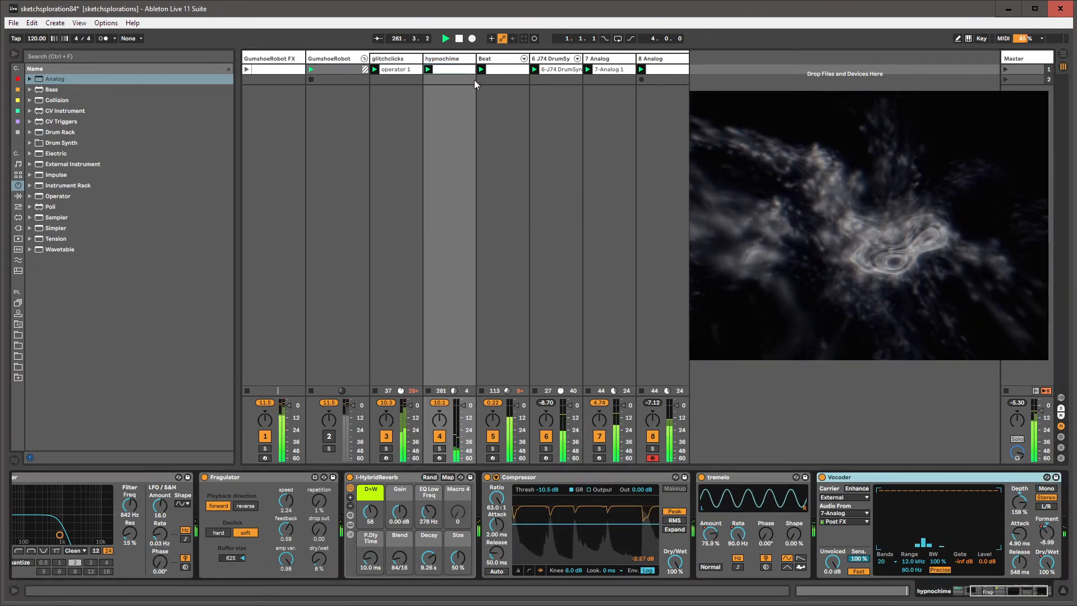
{"action": "left_click", "coordinate": [466, 61]}
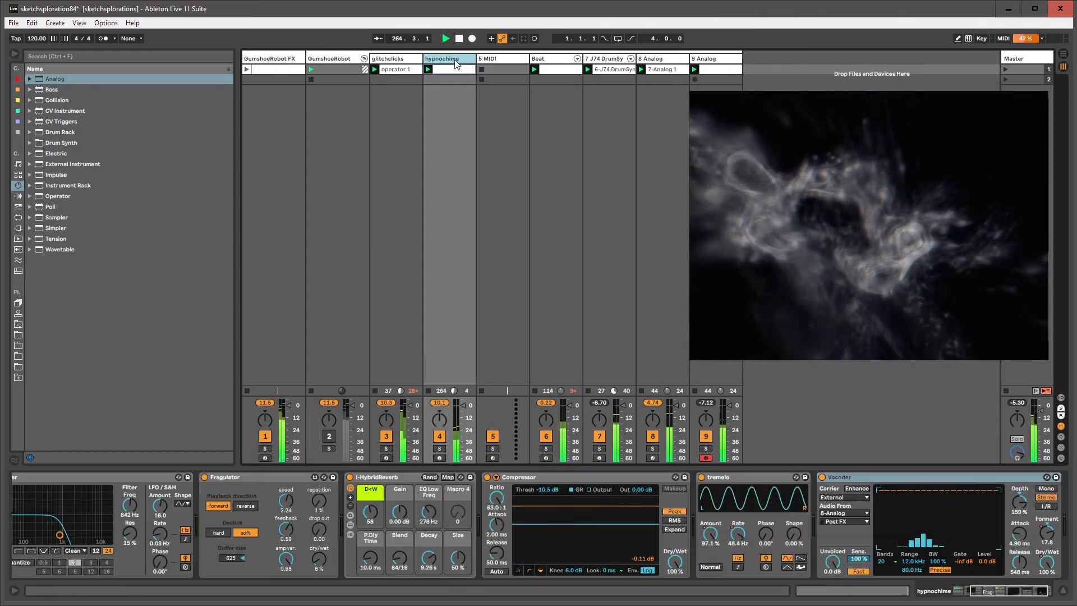
{"action": "key", "text": "ctrl+shift+t"}
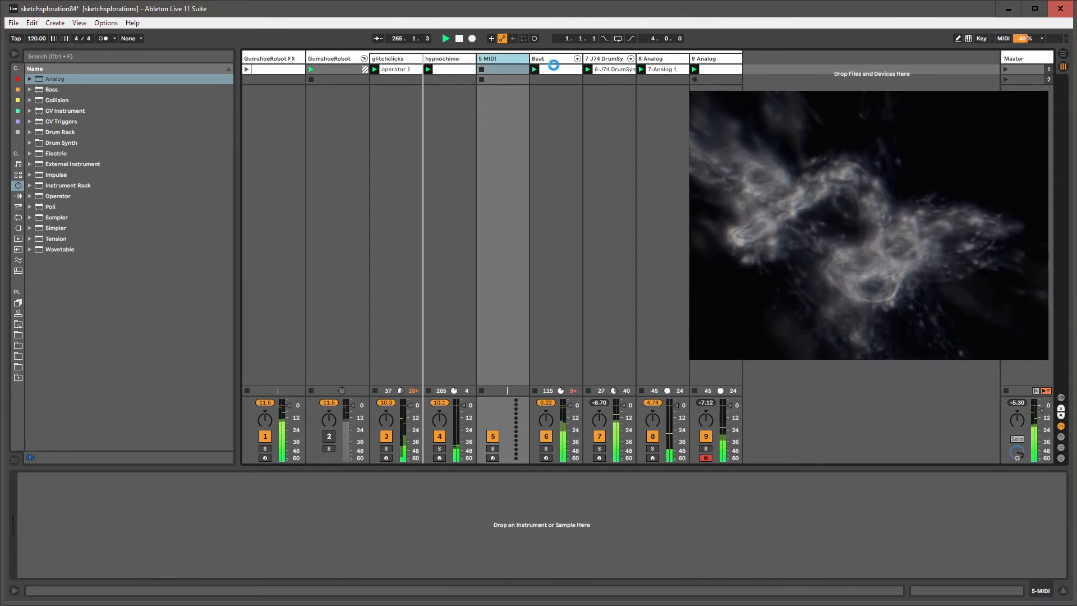
Move the 9 Analog track directly before hypnochime and rename it cheeze.
{"action": "left_click_drag", "start_coordinate": [711, 59], "coordinate": [481, 64]}
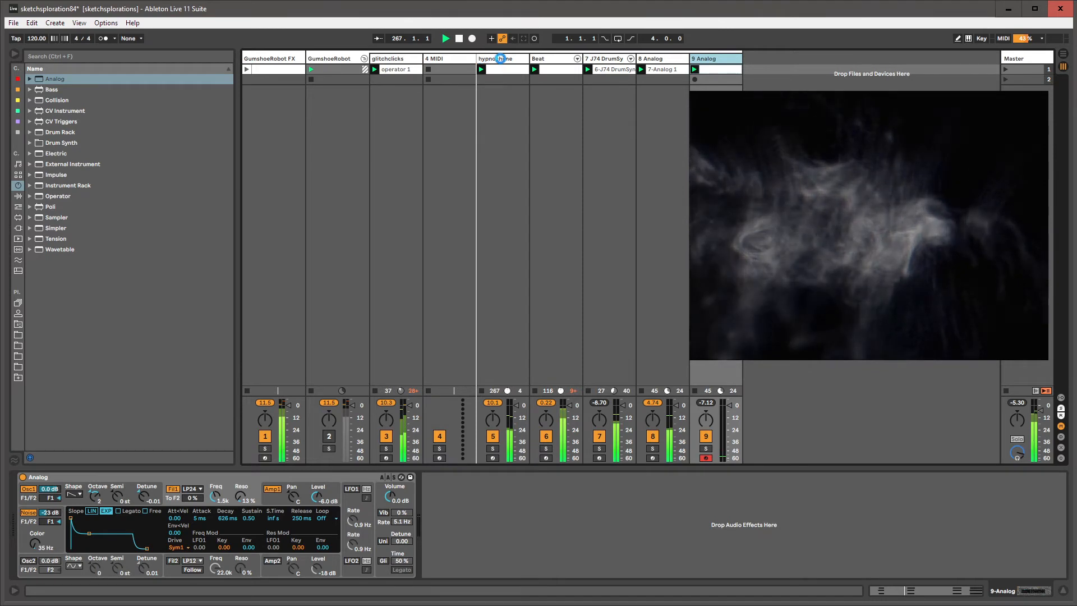
{"action": "key", "text": "ctrl+r"}
{"action": "type", "text": "cheeze"}
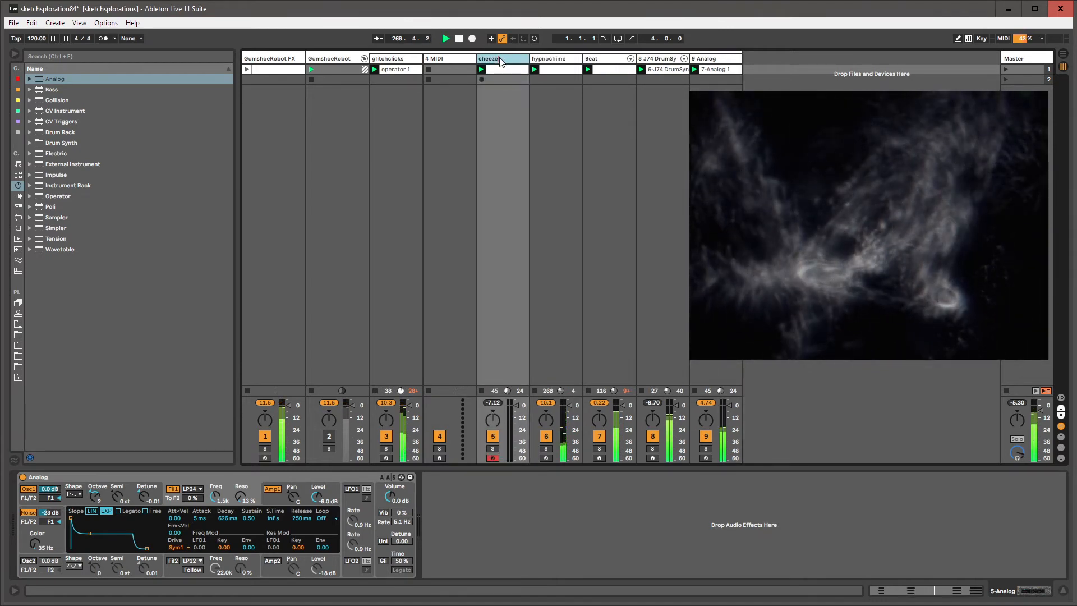
{"action": "key", "text": "Return"}
Group the cheeze and hypnochime tracks and name the group Transition.
{"action": "left_click", "coordinate": [453, 60]}
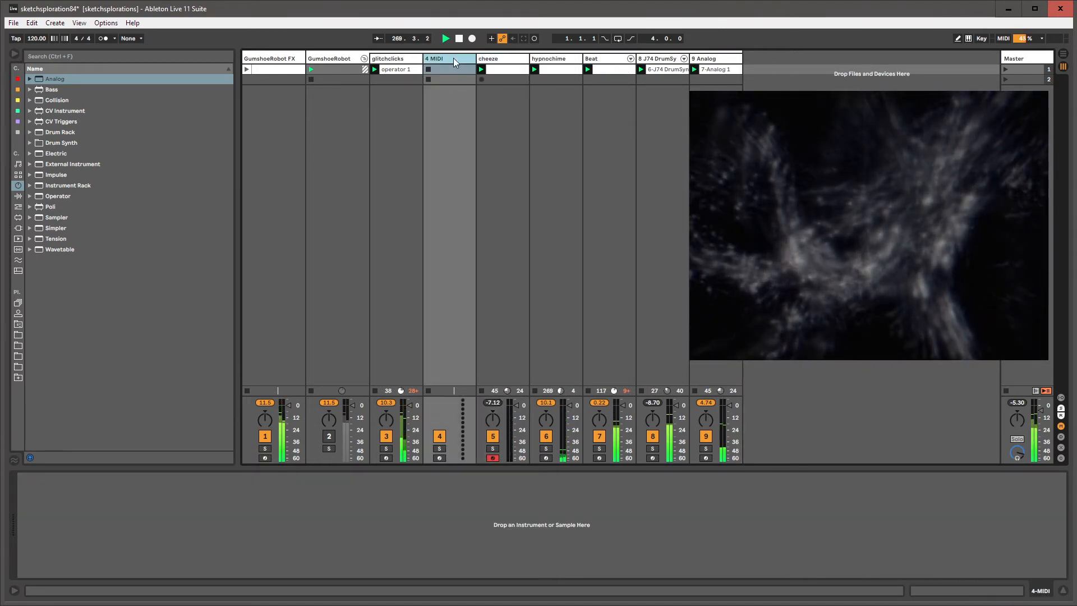
{"action": "left_click", "coordinate": [548, 60]}
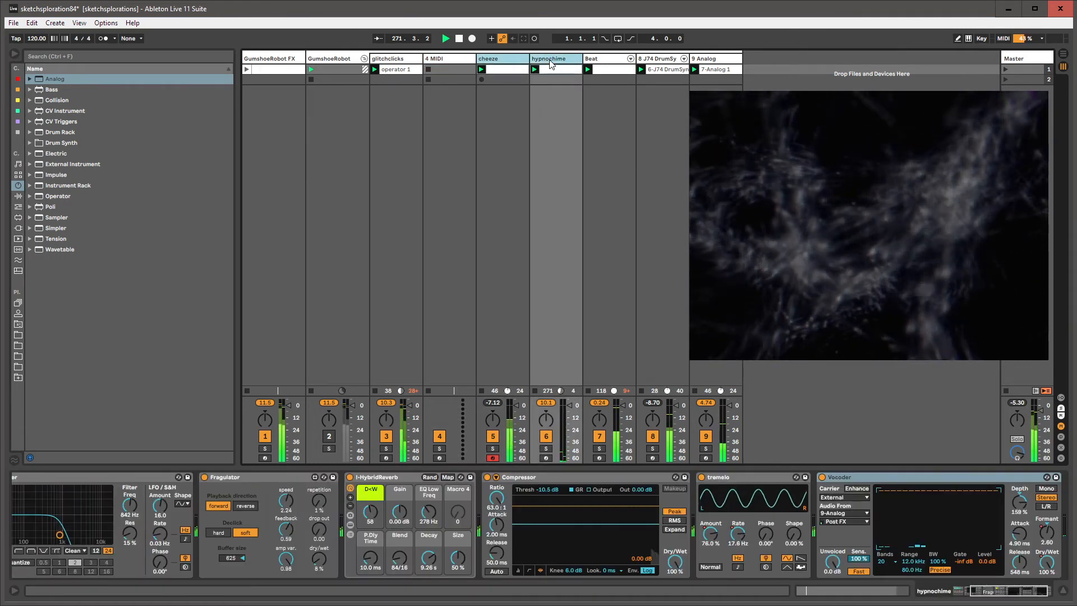
{"action": "key", "text": "ctrl+g"}
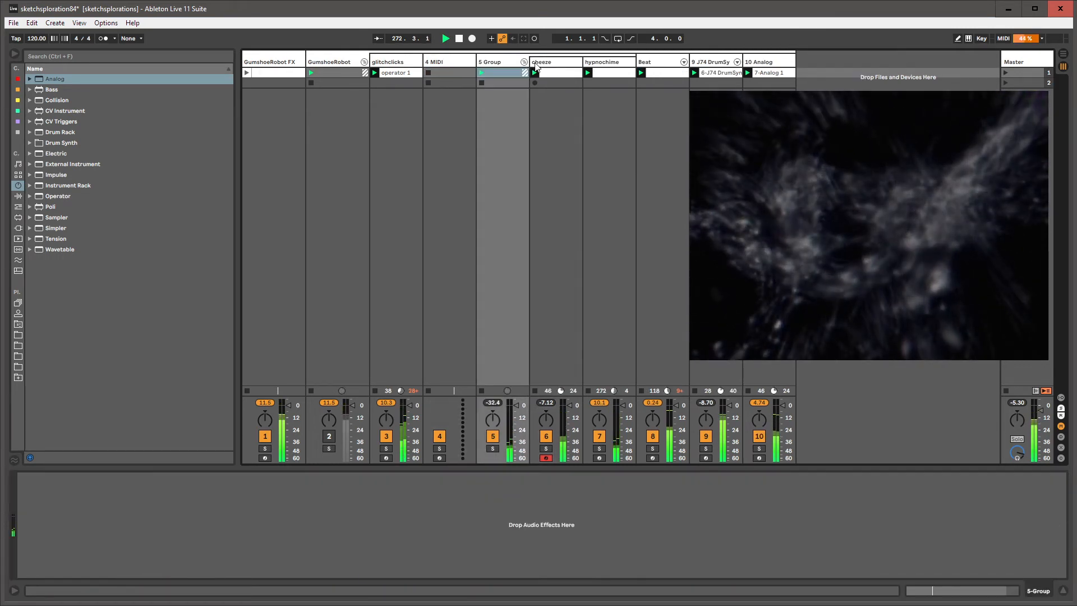
{"action": "key", "text": "ctrl+r"}
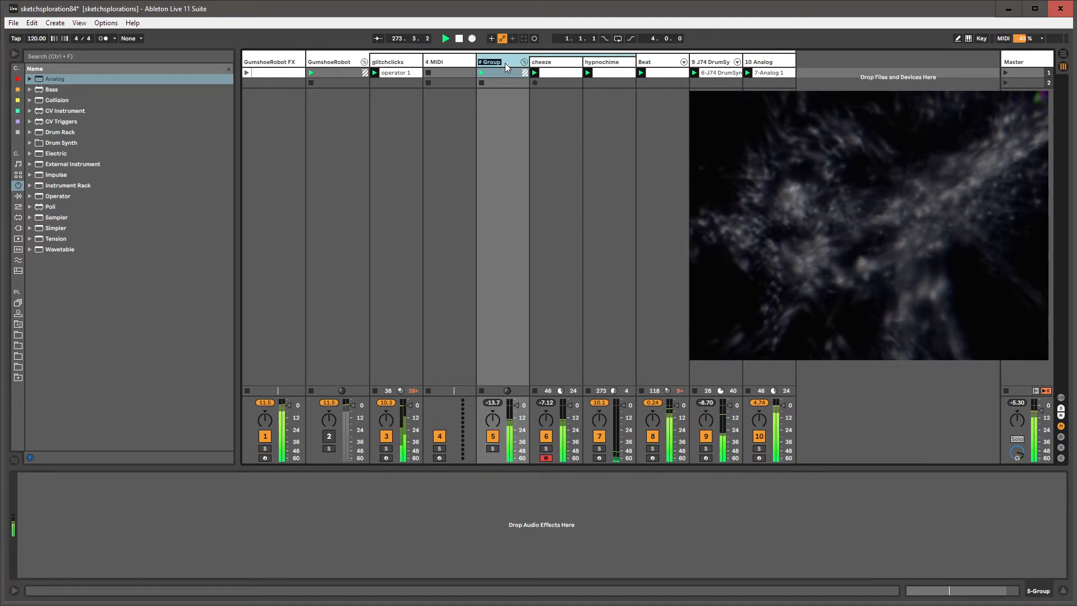
{"action": "type", "text": "Transition"}
{"action": "key", "text": "Return"}
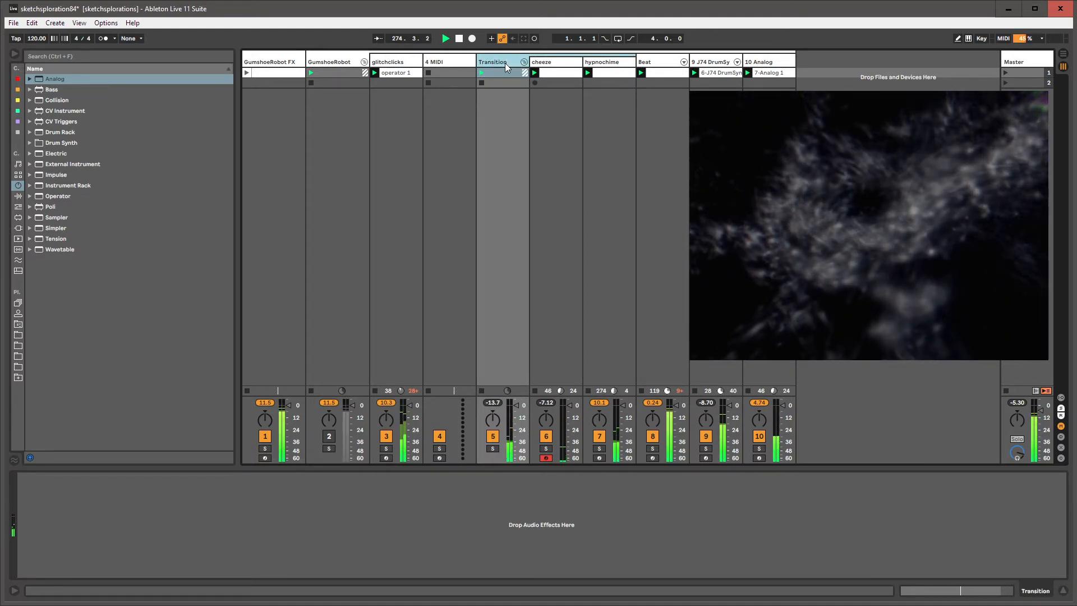
Compare the device chains of the Transition group, hypnochime and the empty 4 MIDI track.
{"action": "left_click", "coordinate": [583, 61]}
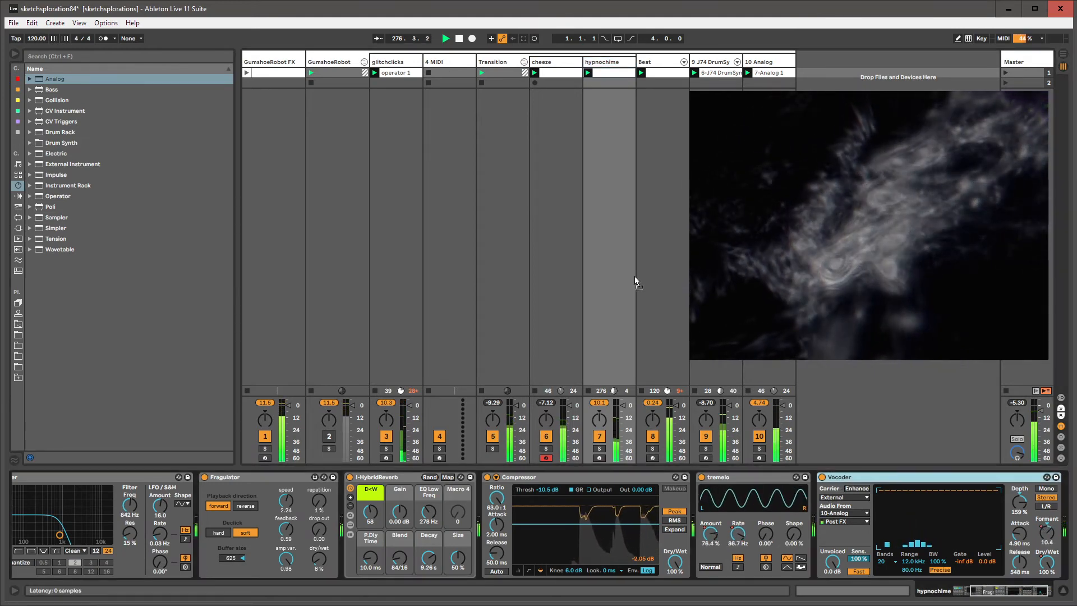
{"action": "left_click_drag", "start_coordinate": [554, 73], "coordinate": [493, 43]}
{"action": "left_click", "coordinate": [494, 61]}
{"action": "left_click", "coordinate": [440, 62]}
{"action": "left_click", "coordinate": [495, 61]}
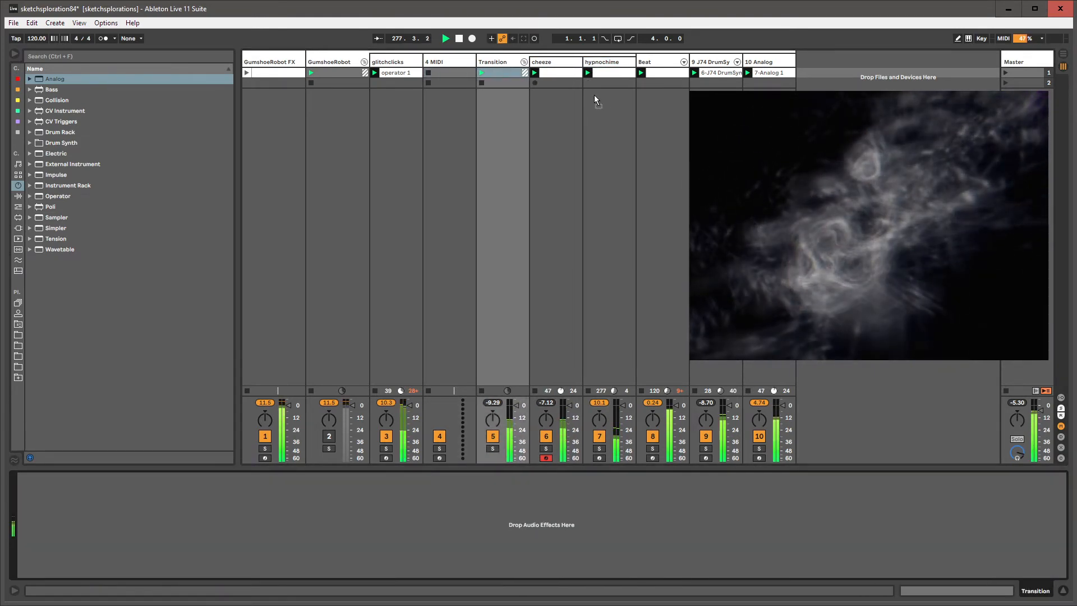
{"action": "left_click", "coordinate": [606, 62]}
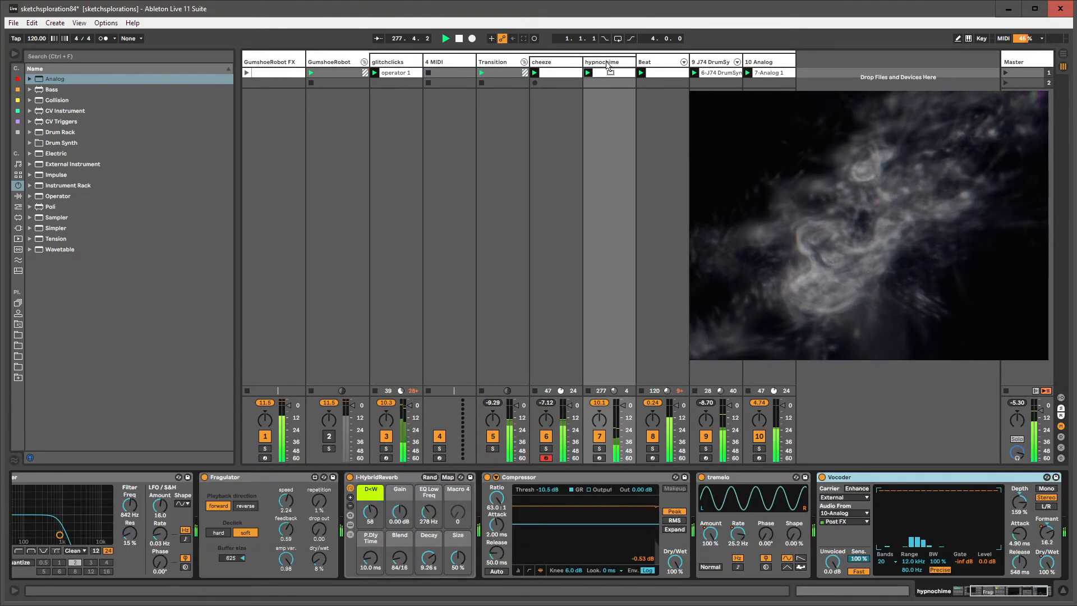
{"action": "left_click", "coordinate": [507, 60]}
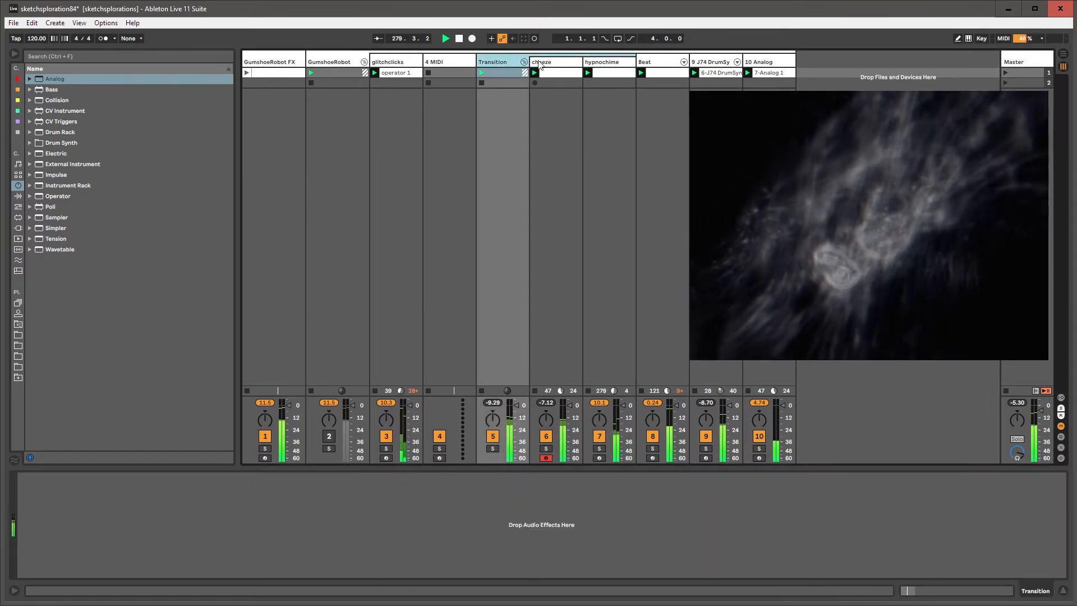
{"action": "left_click", "coordinate": [458, 61]}
{"action": "left_click", "coordinate": [587, 76]}
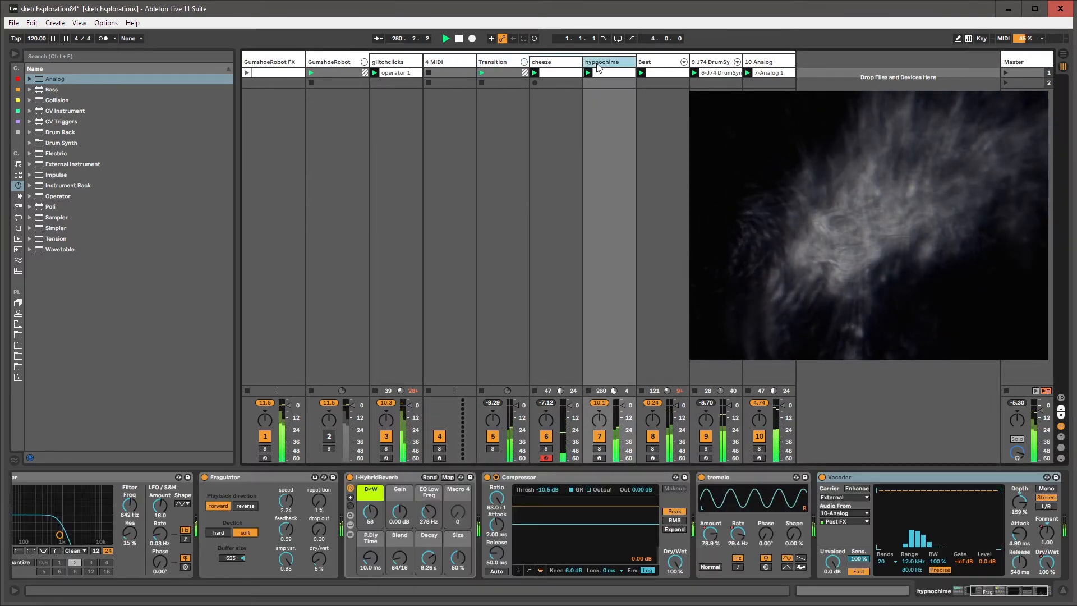
{"action": "left_click", "coordinate": [442, 60]}
{"action": "left_click", "coordinate": [276, 535]}
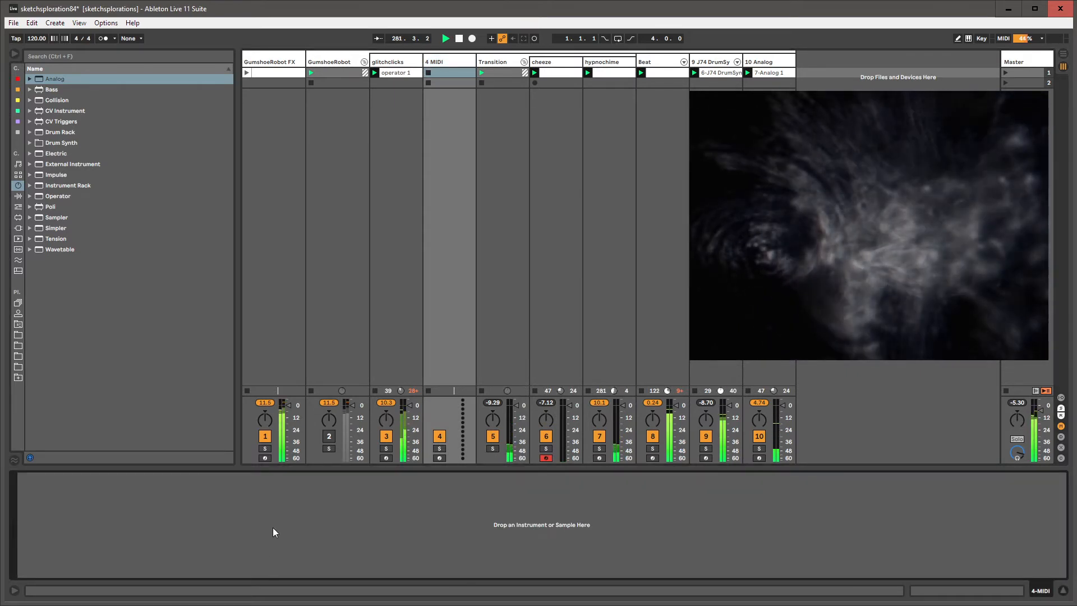
Dissolve the Transition group while keeping the cheeze and hypnochime tracks.
{"action": "left_click", "coordinate": [500, 63]}
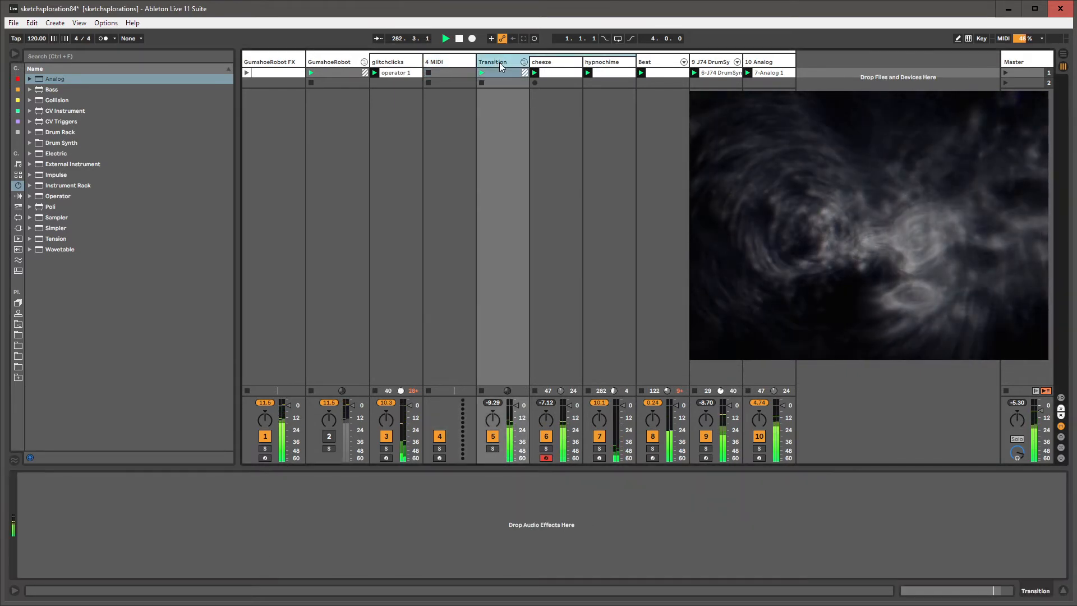
{"action": "key", "text": "Delete"}
Add a Velocity MIDI effect to the 4 MIDI track, group it into a MIDI Effect Rack and show its chain list.
{"action": "left_click", "coordinate": [442, 60]}
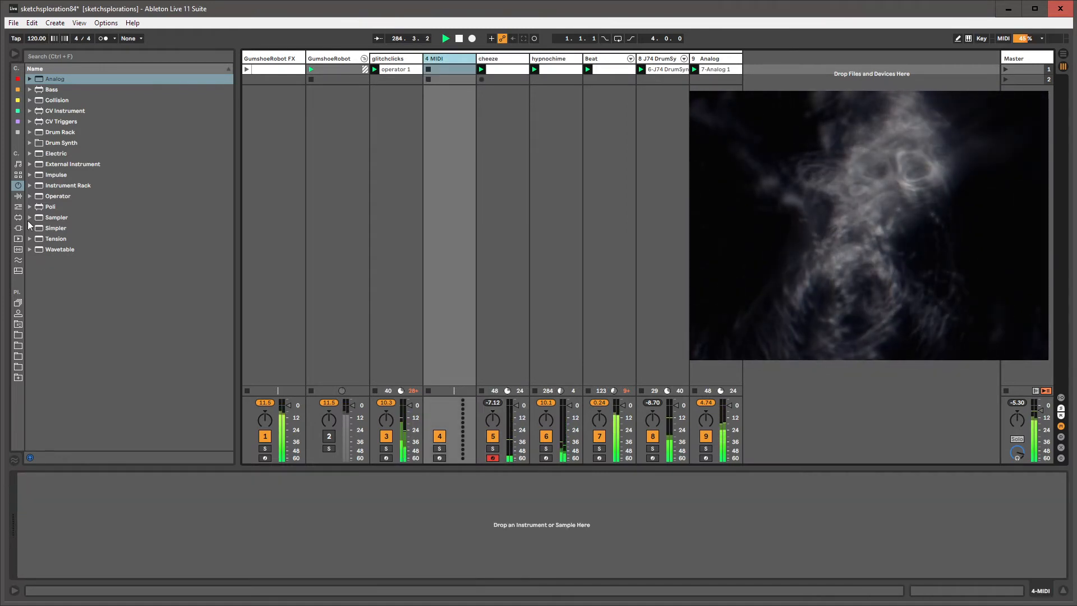
{"action": "left_click", "coordinate": [18, 207]}
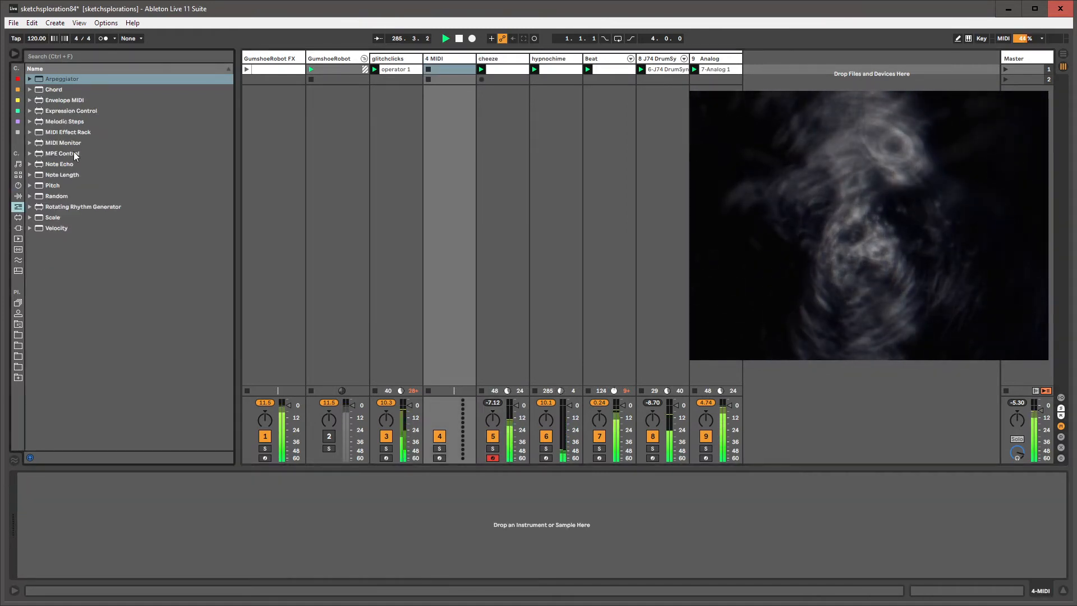
{"action": "left_click_drag", "start_coordinate": [52, 228], "coordinate": [113, 524]}
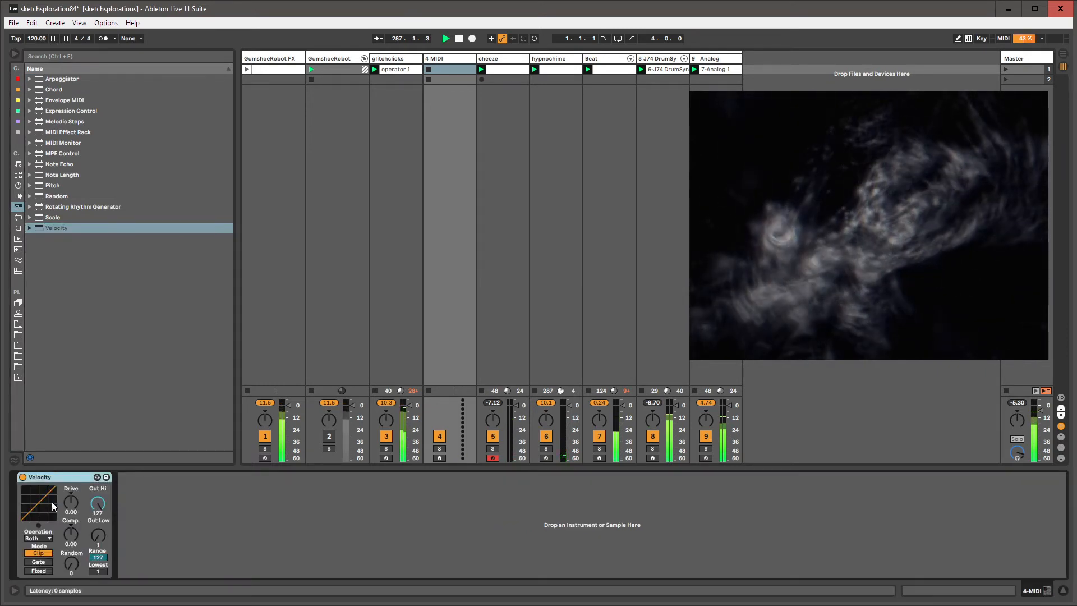
{"action": "key", "text": "ctrl+g"}
{"action": "left_click", "coordinate": [22, 505]}
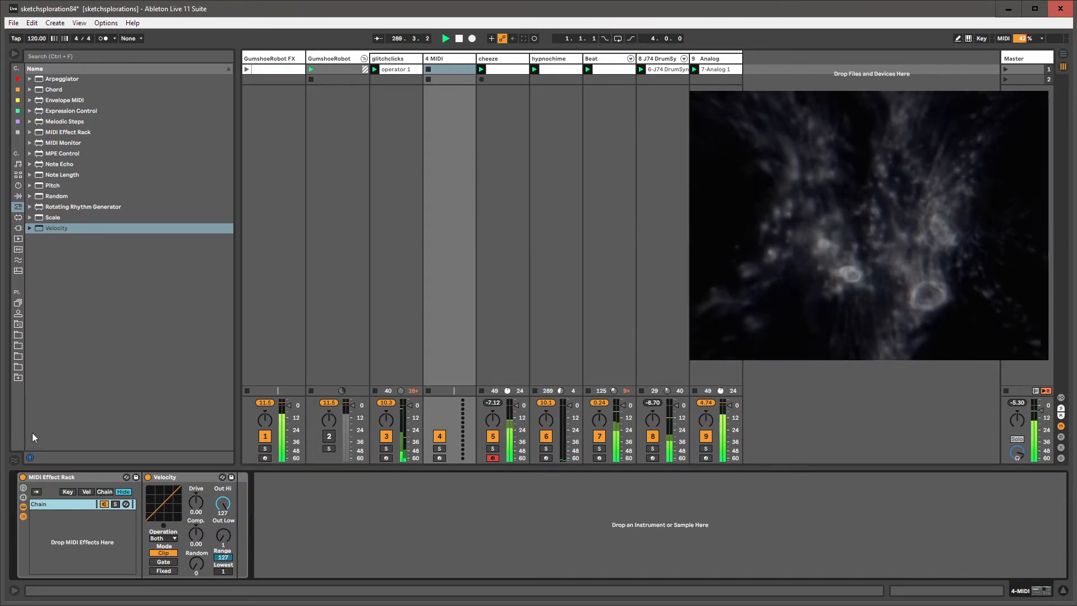
Find the Gate audio effect in the browser and load it after the MIDI Effect Rack on 4 MIDI.
{"action": "left_click", "coordinate": [18, 195]}
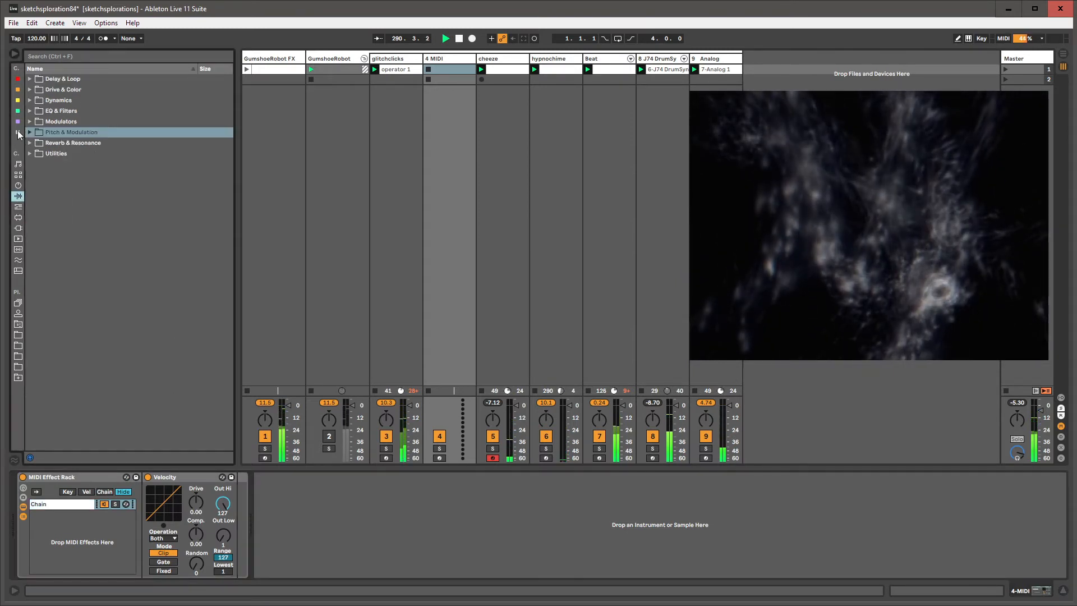
{"action": "left_click", "coordinate": [18, 132]}
{"action": "left_click", "coordinate": [295, 483]}
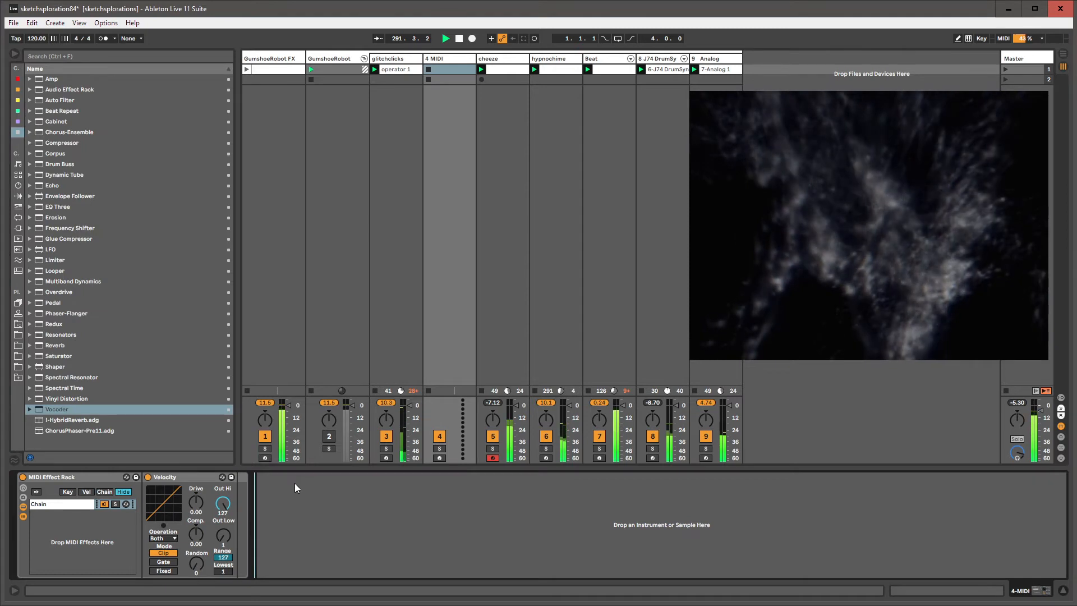
{"action": "key", "text": "ctrl+f"}
{"action": "type", "text": "gate"}
{"action": "key", "text": "Down"}
{"action": "key", "text": "Return"}
{"action": "key", "text": "Escape"}
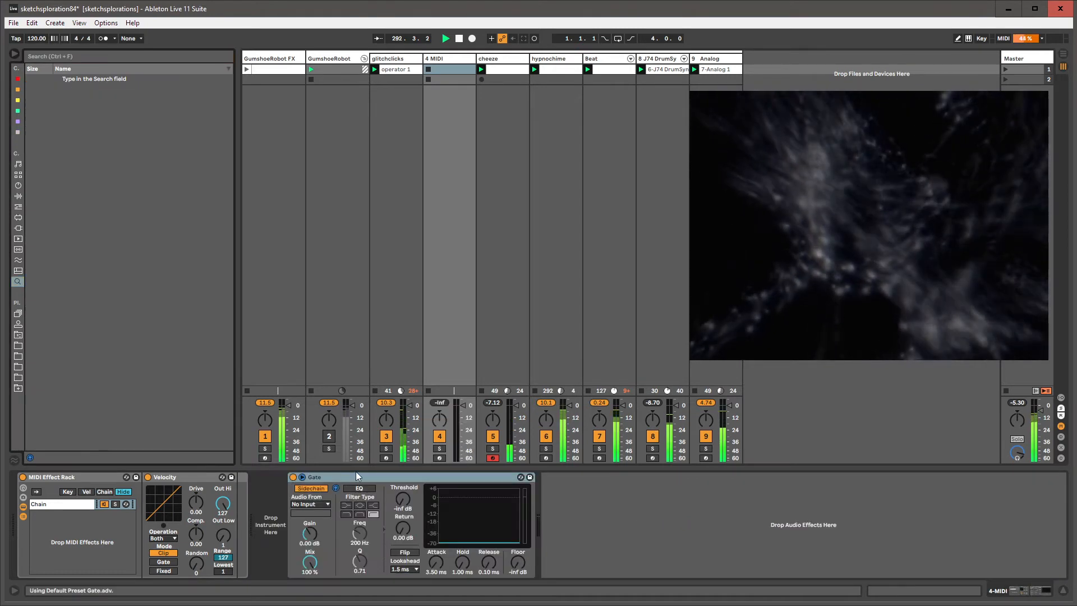
Create and launch an empty MIDI clip in the first slot of 4 MIDI and set its loop length to 267 bars.
{"action": "double_click", "coordinate": [459, 71]}
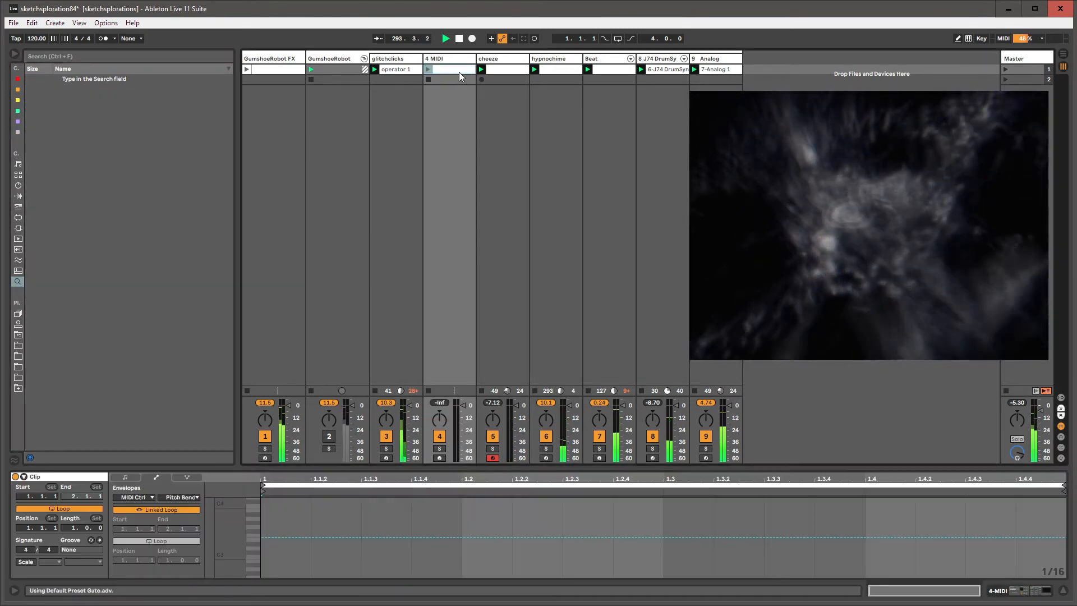
{"action": "left_click", "coordinate": [429, 69]}
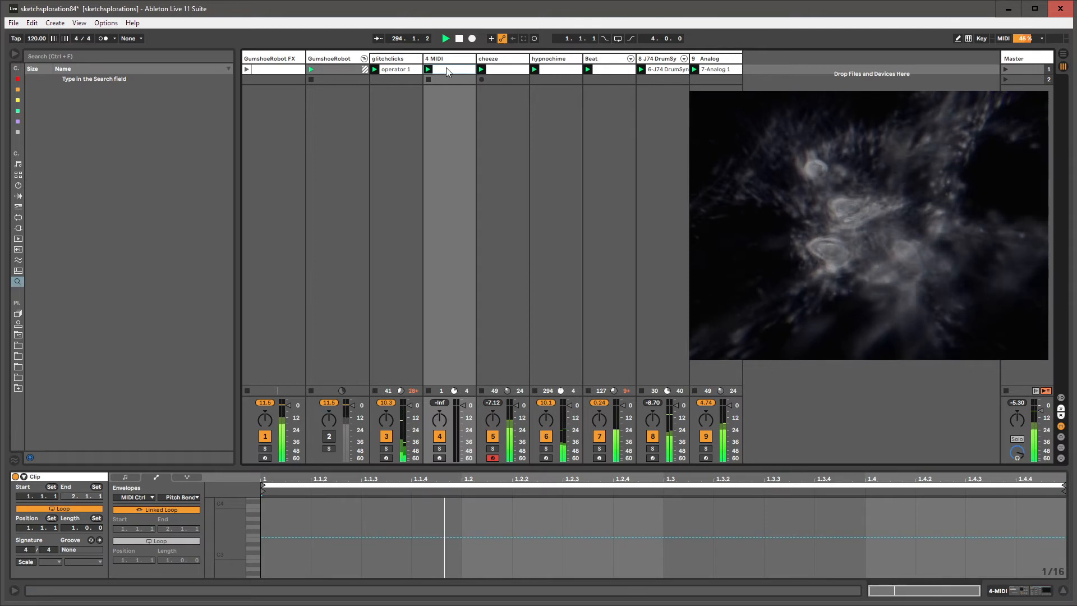
{"action": "left_click", "coordinate": [125, 477]}
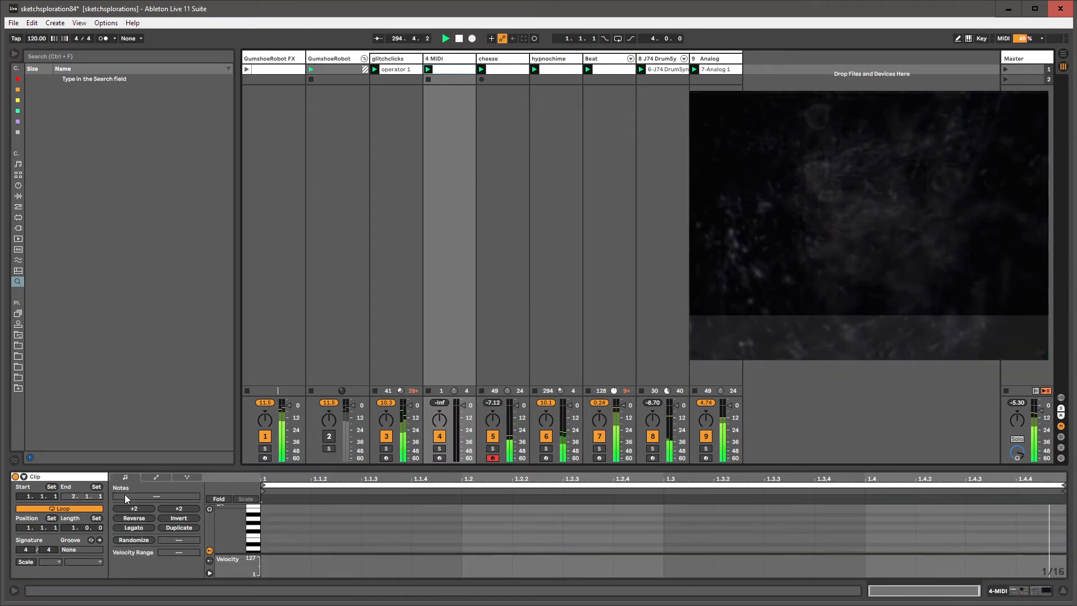
{"action": "left_click", "coordinate": [75, 526]}
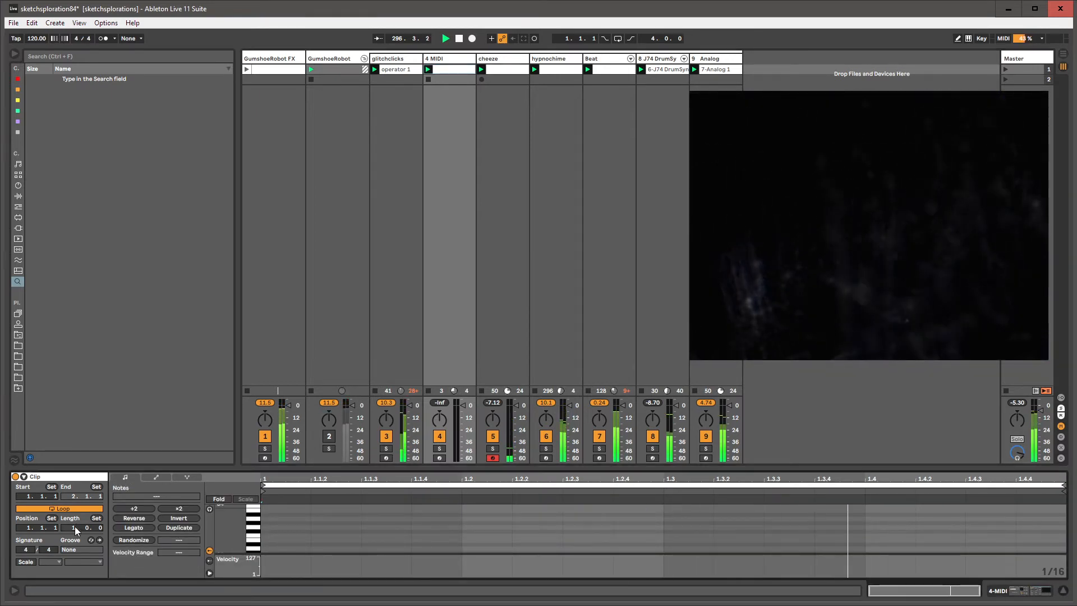
{"action": "type", "text": "267"}
{"action": "key", "text": "Return"}
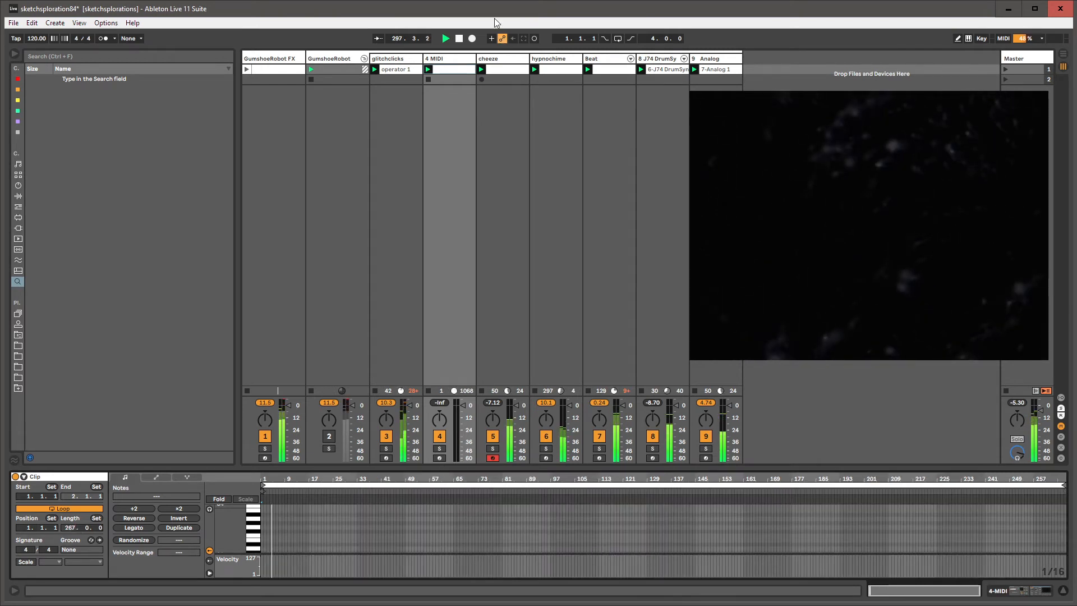
Examine the clips and device chains of the cheeze, 4 MIDI and hypnochime tracks.
{"action": "left_click", "coordinate": [496, 70]}
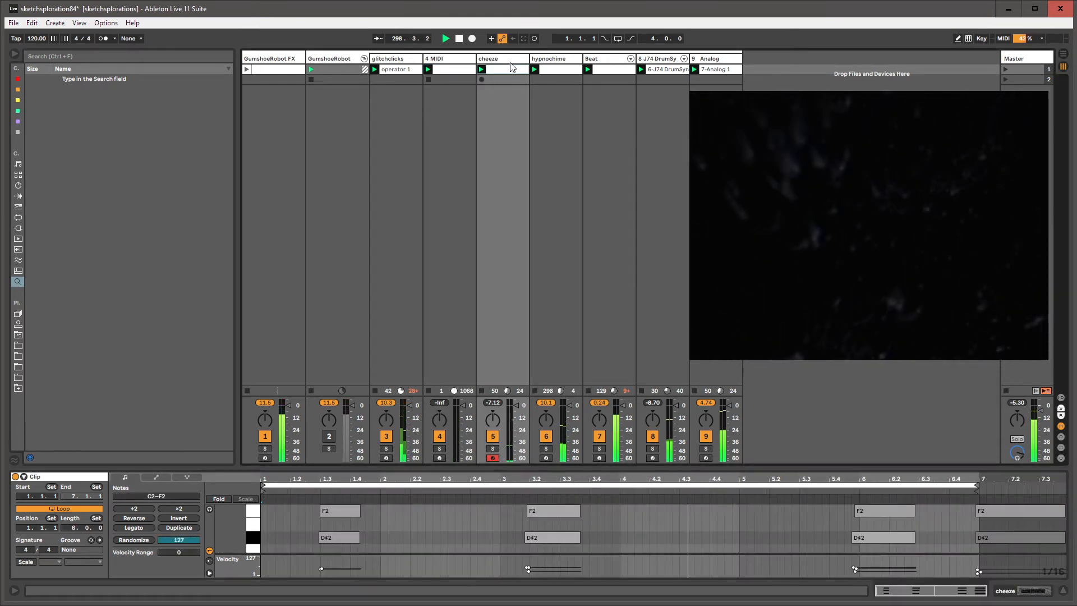
{"action": "left_click", "coordinate": [557, 71]}
{"action": "left_click", "coordinate": [500, 60]}
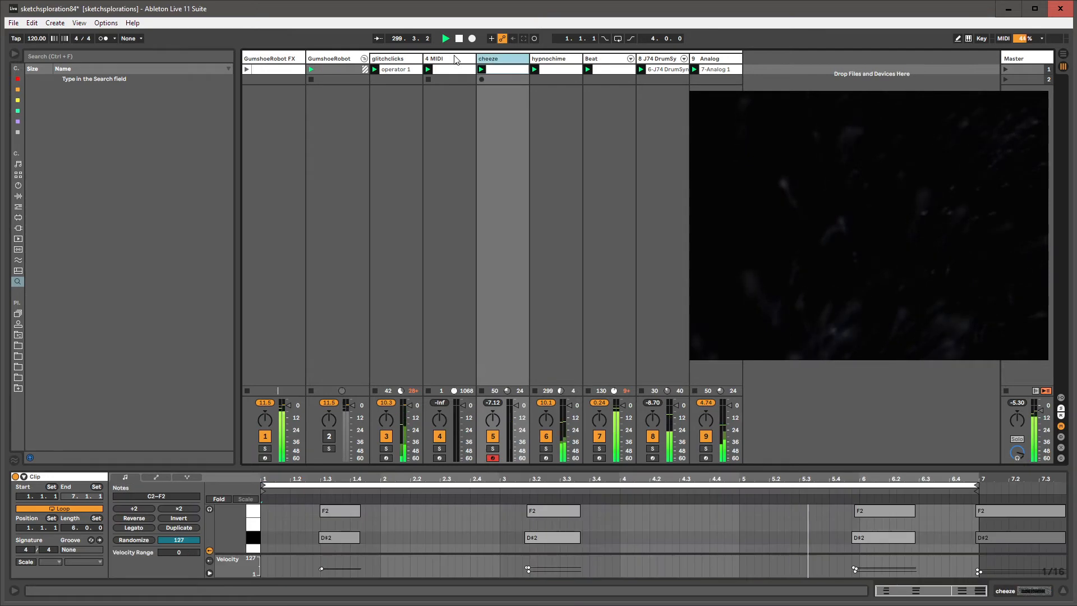
{"action": "left_click", "coordinate": [453, 60]}
{"action": "double_click", "coordinate": [456, 60]}
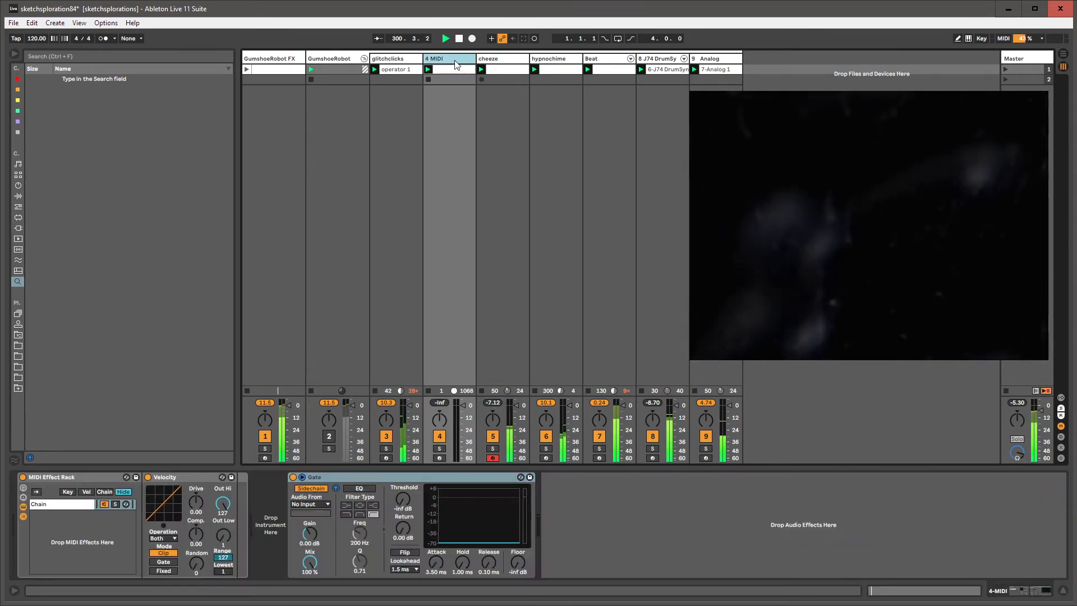
{"action": "left_click", "coordinate": [554, 70]}
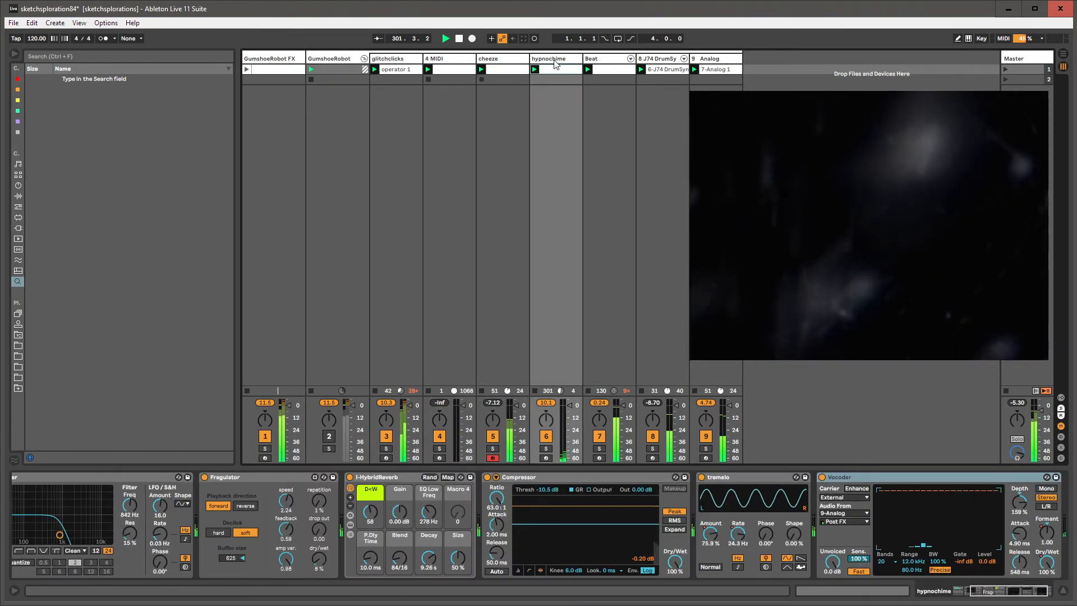
{"action": "left_click", "coordinate": [449, 60]}
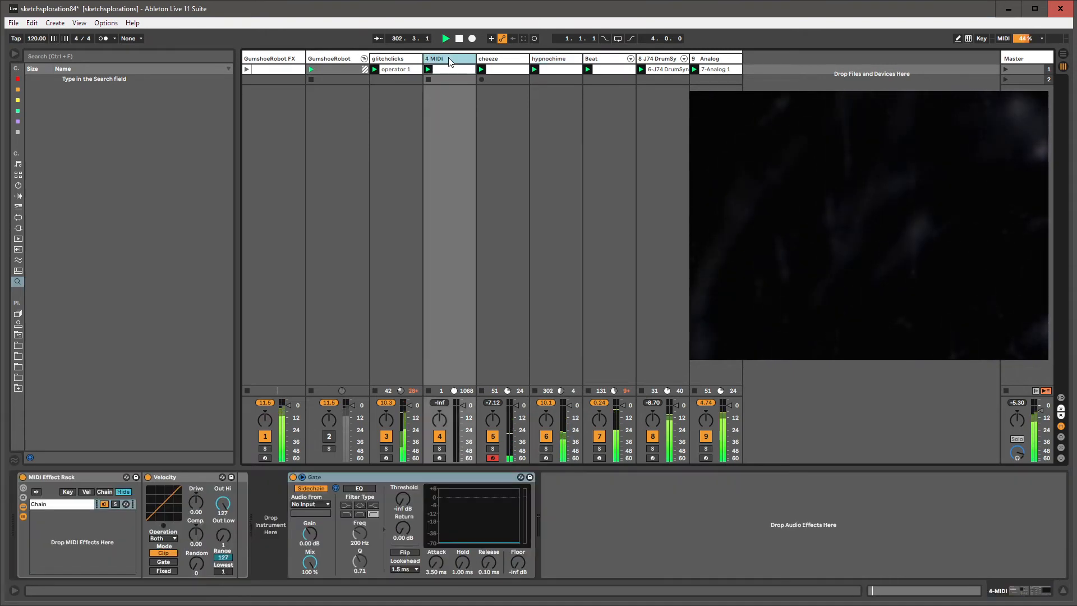
{"action": "left_click", "coordinate": [487, 61]}
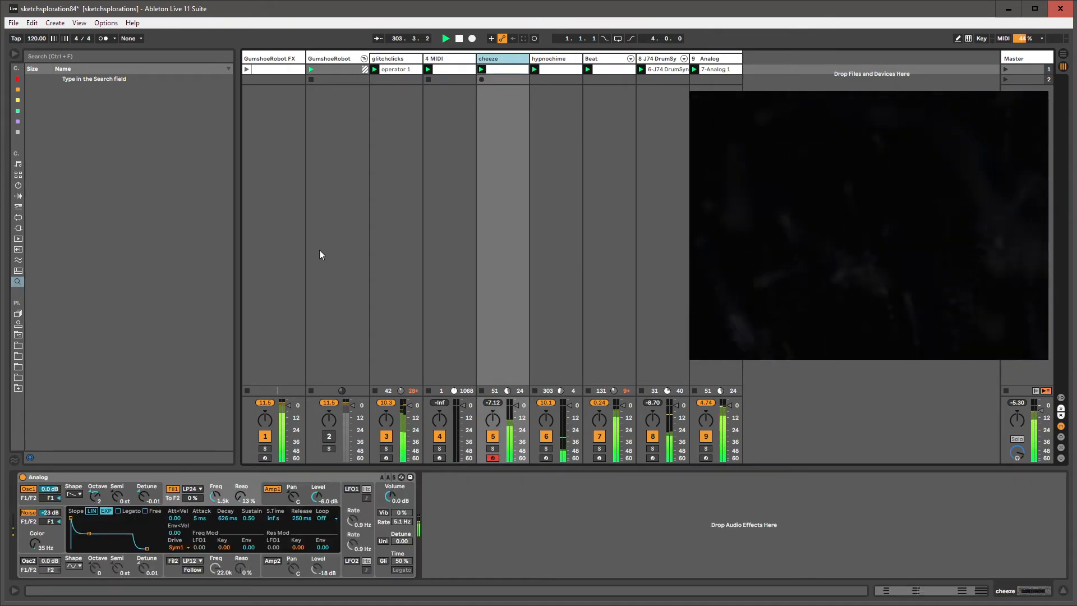
Group the Gate on 4 MIDI into an Audio Effect Rack and set its sidechain source to cheeze.
{"action": "left_click", "coordinate": [452, 59]}
{"action": "left_click", "coordinate": [330, 477]}
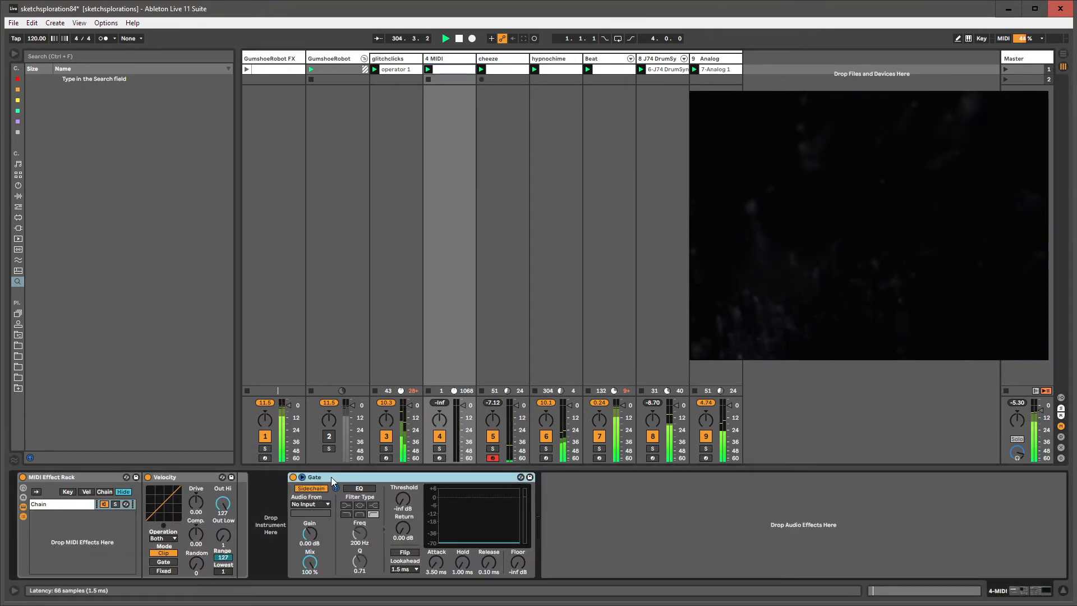
{"action": "key", "text": "ctrl+g"}
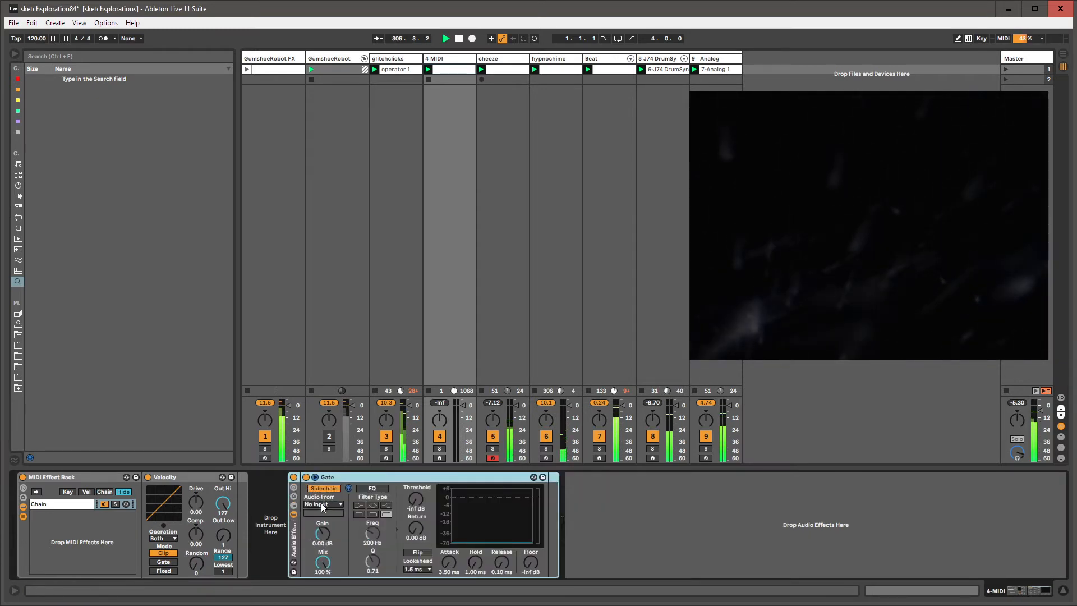
{"action": "left_click", "coordinate": [323, 505]}
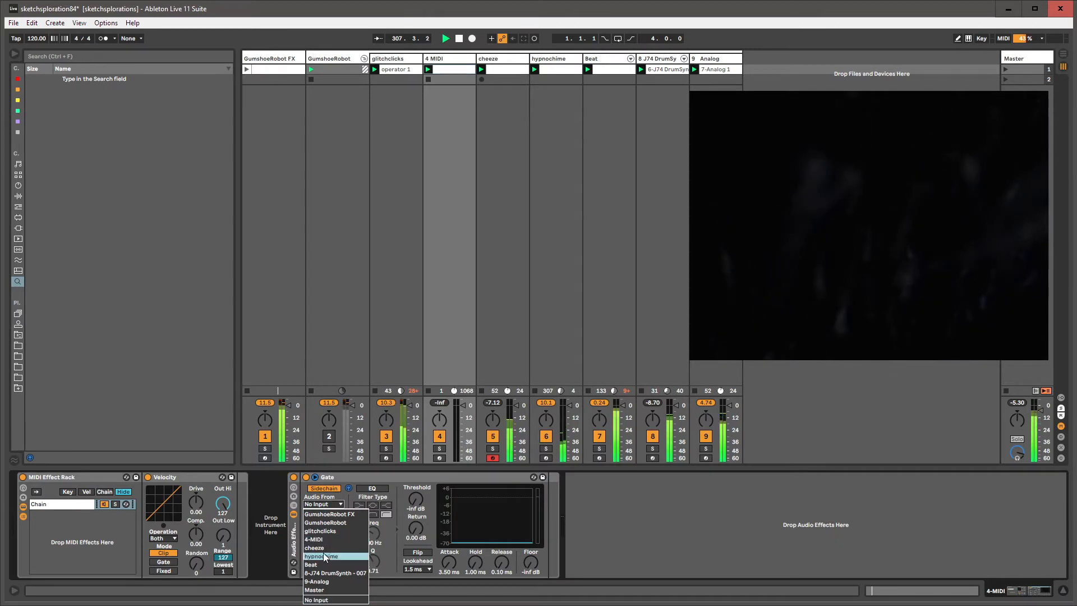
{"action": "left_click", "coordinate": [325, 525]}
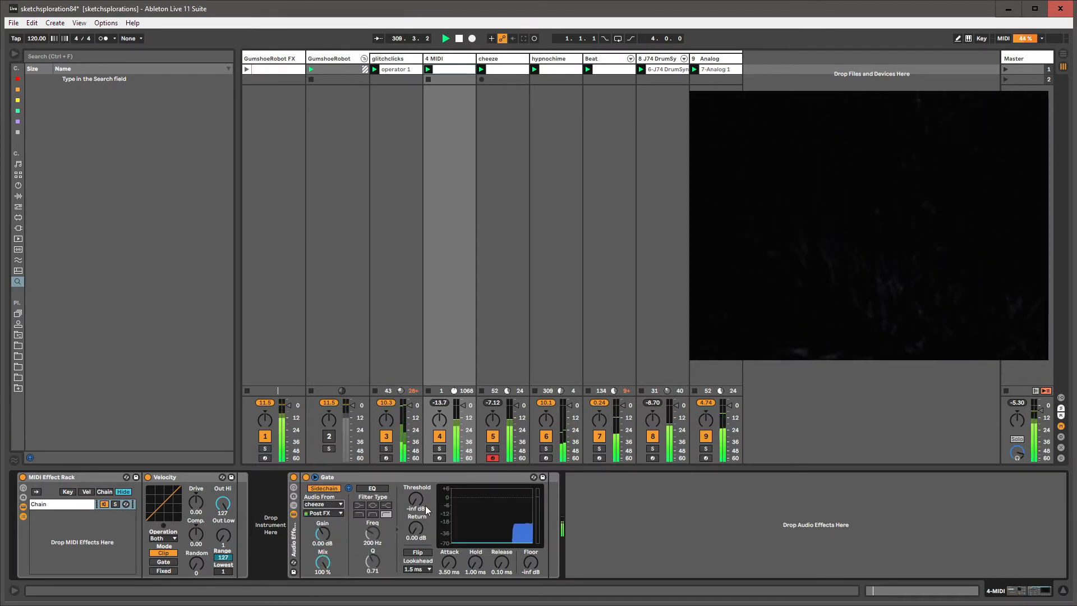
Show the Audio Effect Rack's macros and chain list, and extend its chain's selector zone across 0 to 127.
{"action": "left_click", "coordinate": [293, 488]}
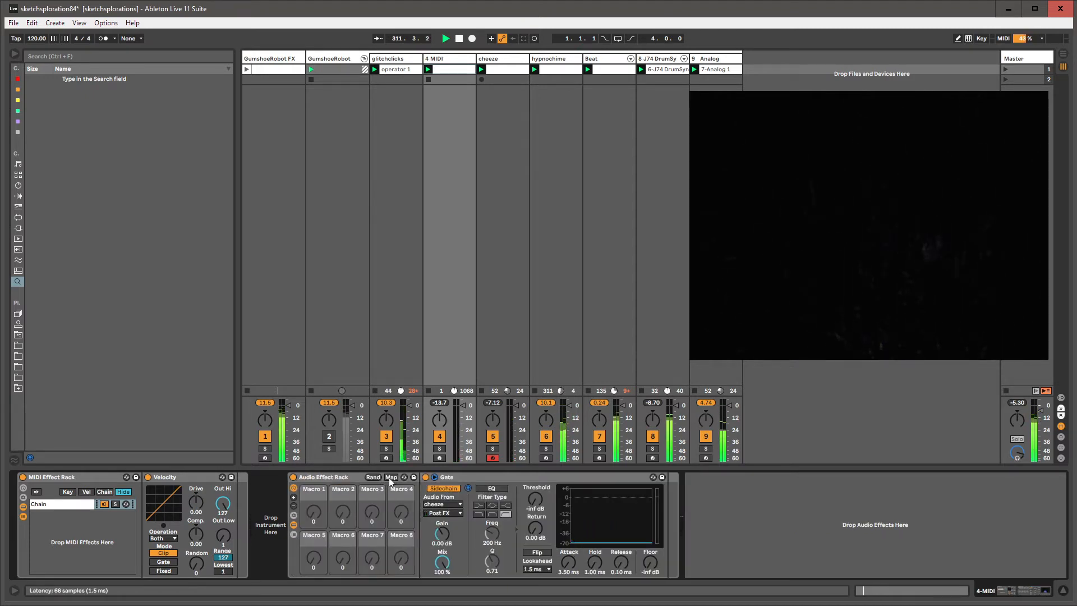
{"action": "left_click", "coordinate": [293, 534]}
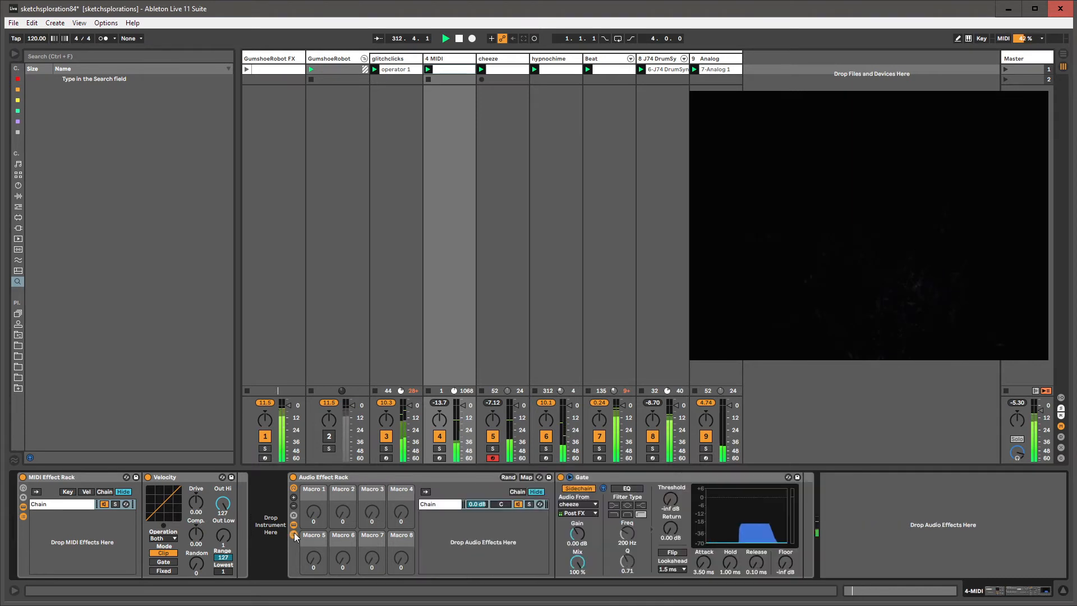
{"action": "left_click", "coordinate": [588, 478]}
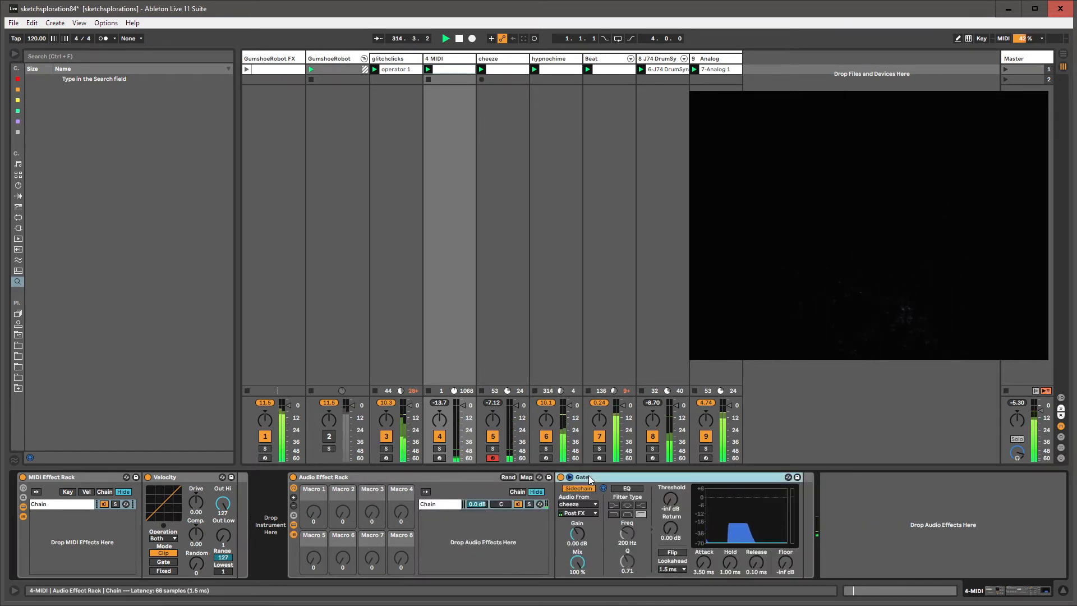
{"action": "left_click", "coordinate": [518, 492]}
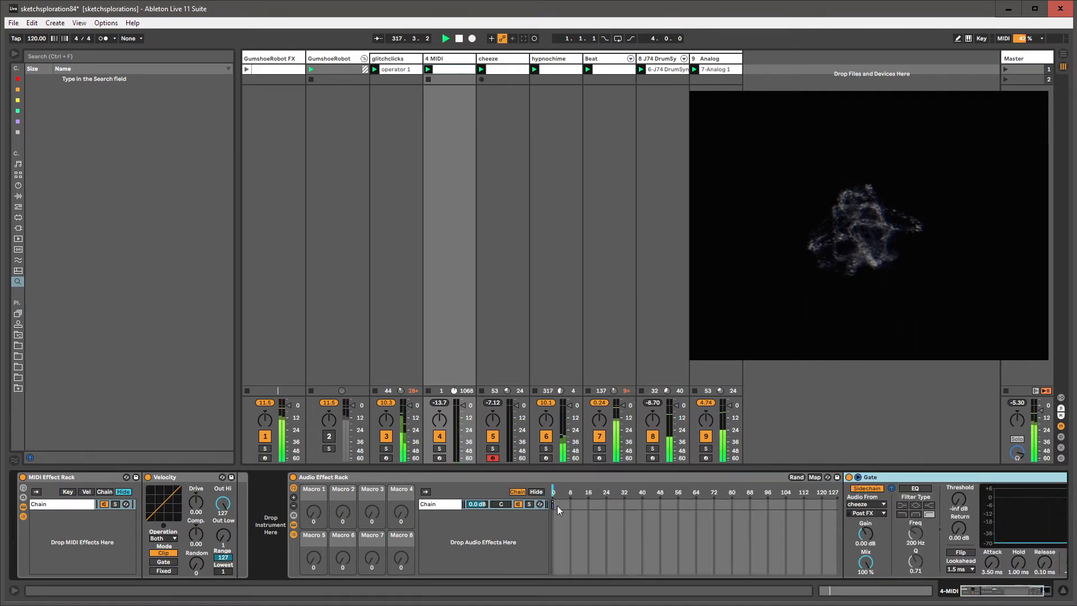
{"action": "left_click_drag", "start_coordinate": [553, 505], "coordinate": [838, 503]}
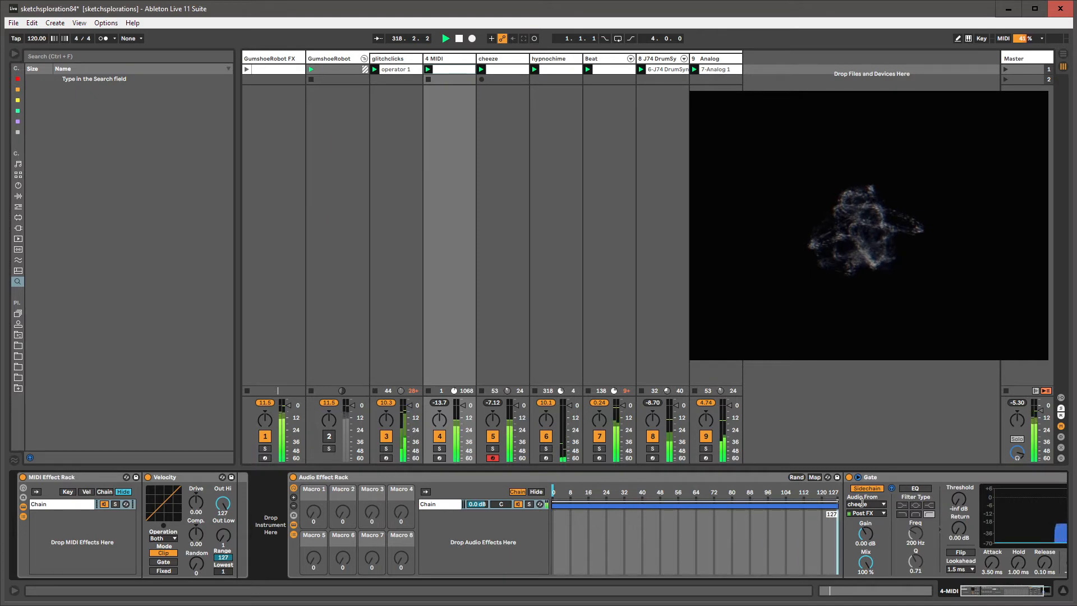
Group the Gate into a nested Audio Effect Rack inside the chain and show the nested rack's chain list.
{"action": "left_click", "coordinate": [877, 476]}
{"action": "key", "text": "ctrl+g"}
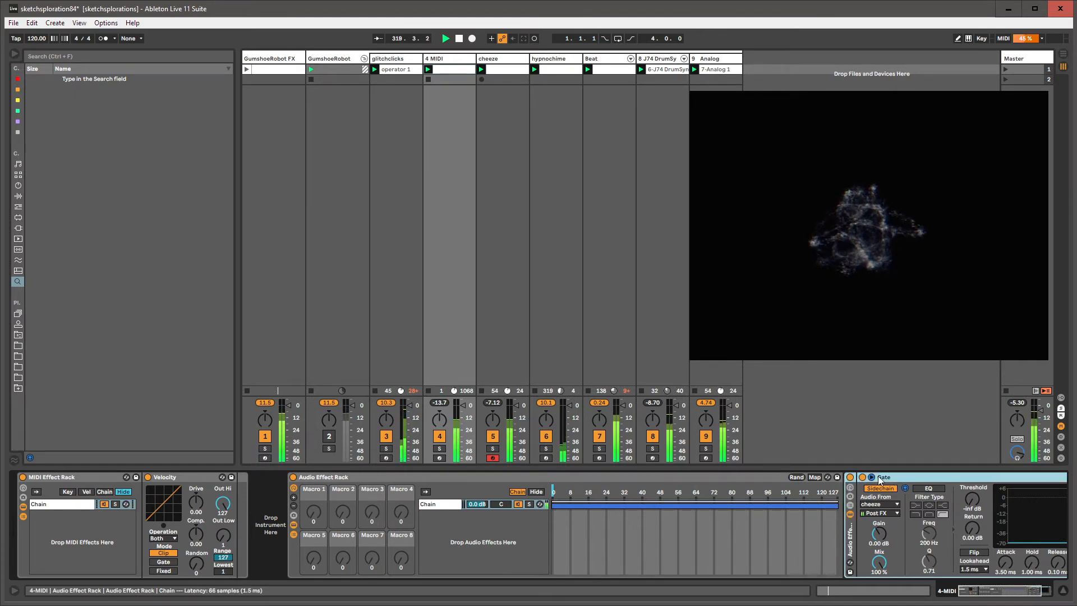
{"action": "left_click_drag", "start_coordinate": [975, 594], "coordinate": [985, 595]}
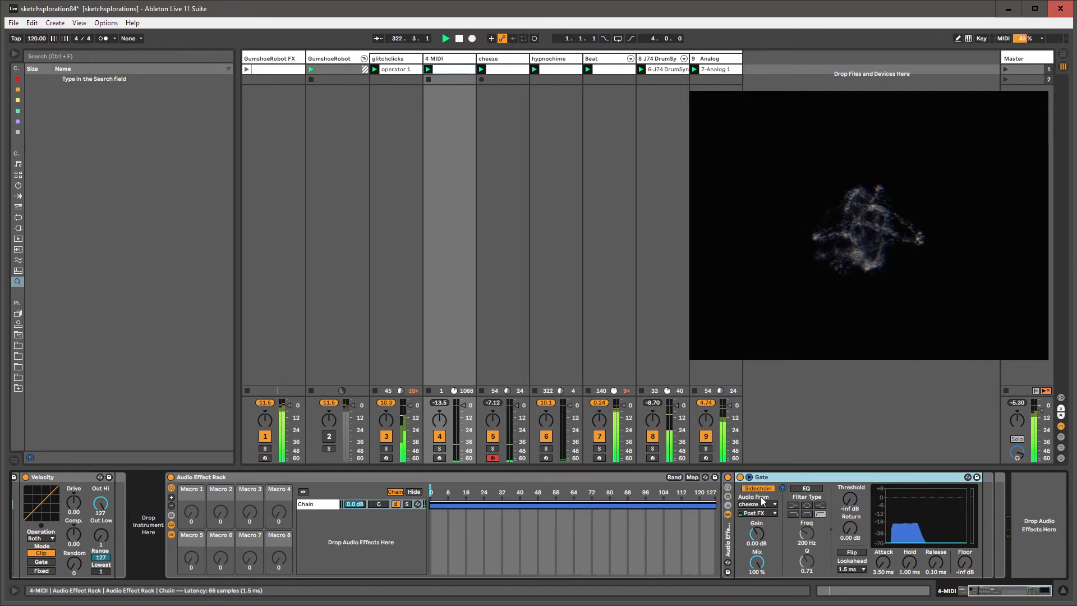
{"action": "left_click", "coordinate": [728, 512]}
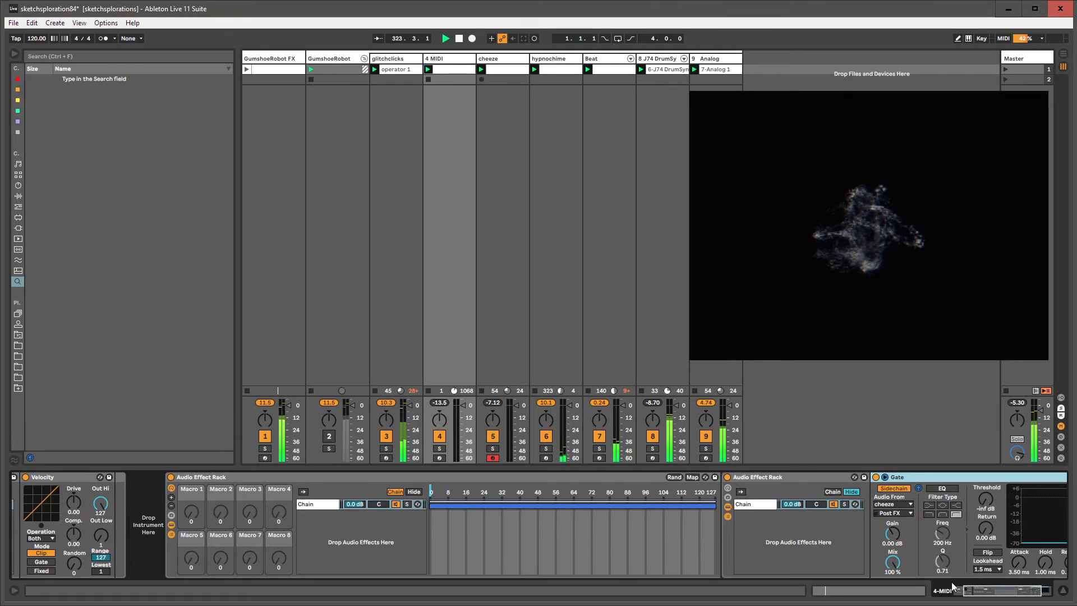
{"action": "left_click_drag", "start_coordinate": [966, 591], "coordinate": [979, 591]}
Duplicate the nested rack's chain and set the duplicate Gate's sidechain source to hypnochime.
{"action": "left_click", "coordinate": [611, 507]}
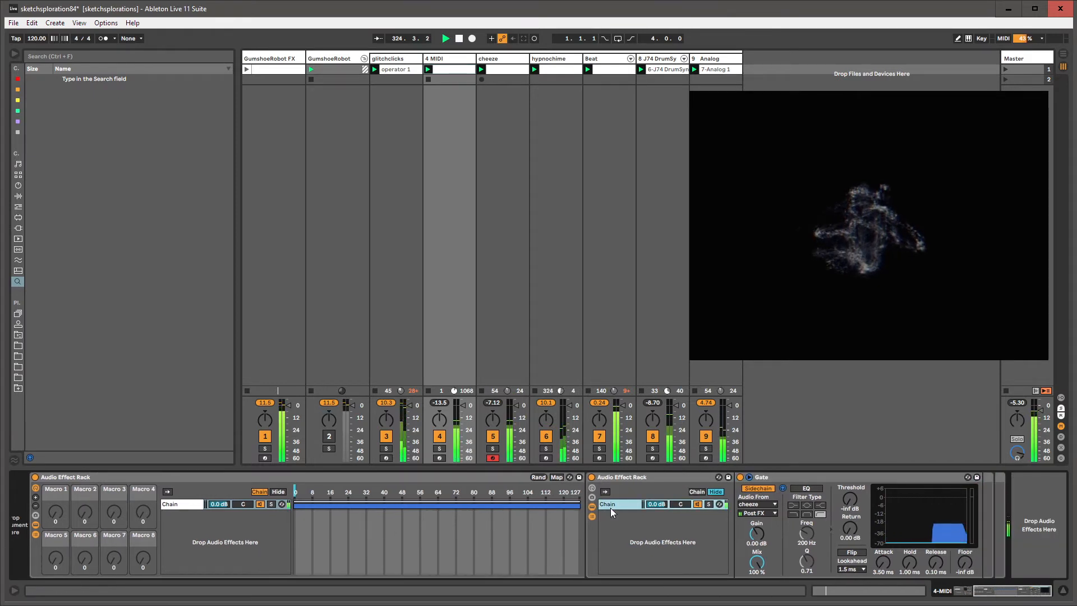
{"action": "key", "text": "ctrl+d"}
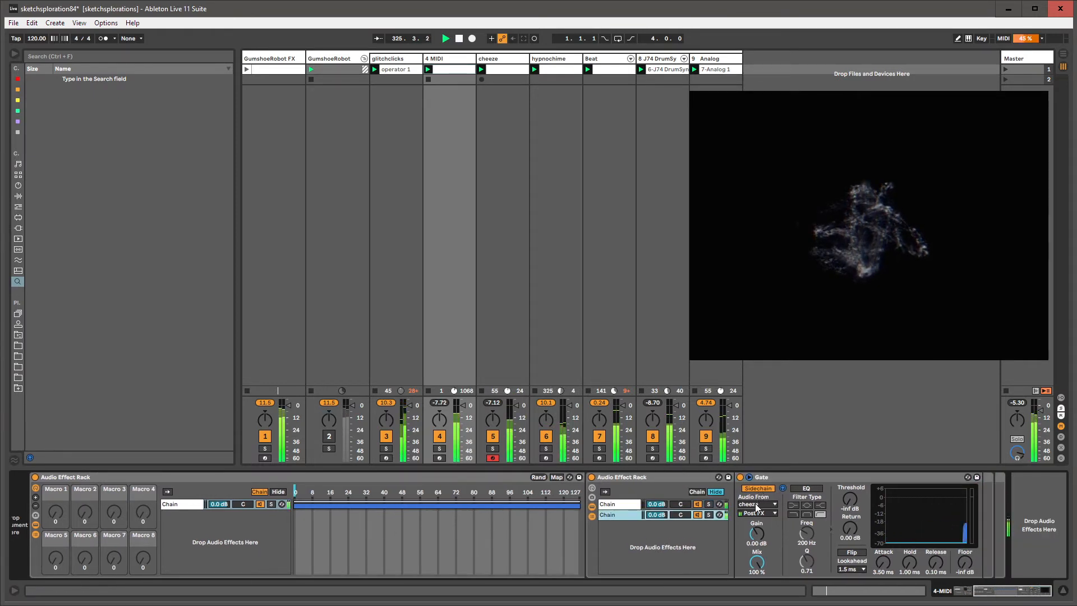
{"action": "left_click", "coordinate": [755, 504]}
{"action": "left_click", "coordinate": [755, 556]}
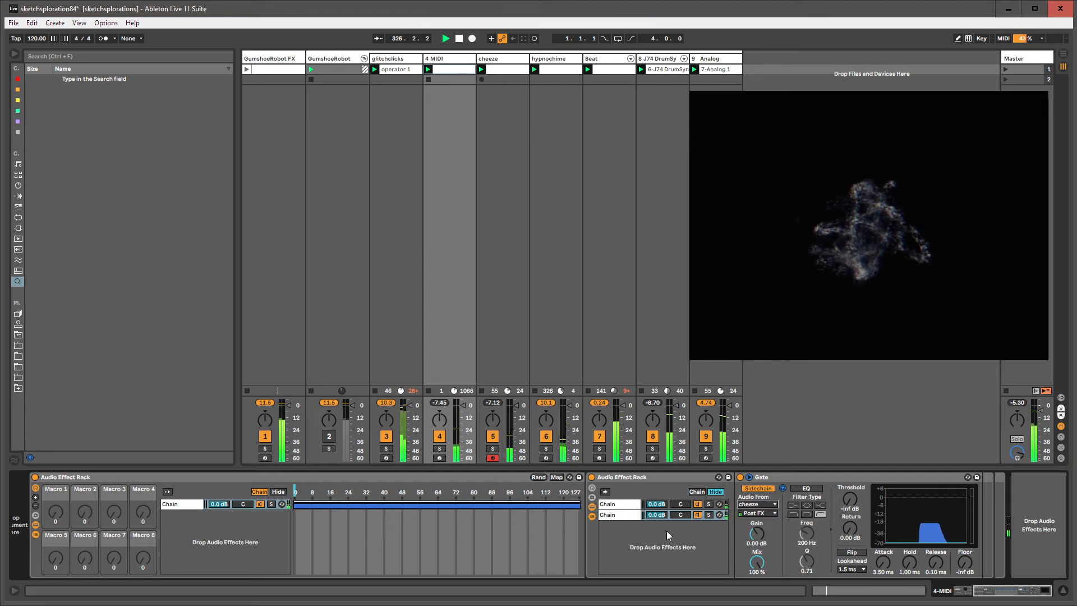
Show the Formant Shift automation of hypnochime's Vocoder in the clip and copy the entire envelope.
{"action": "left_click", "coordinate": [503, 60]}
{"action": "left_click", "coordinate": [559, 66]}
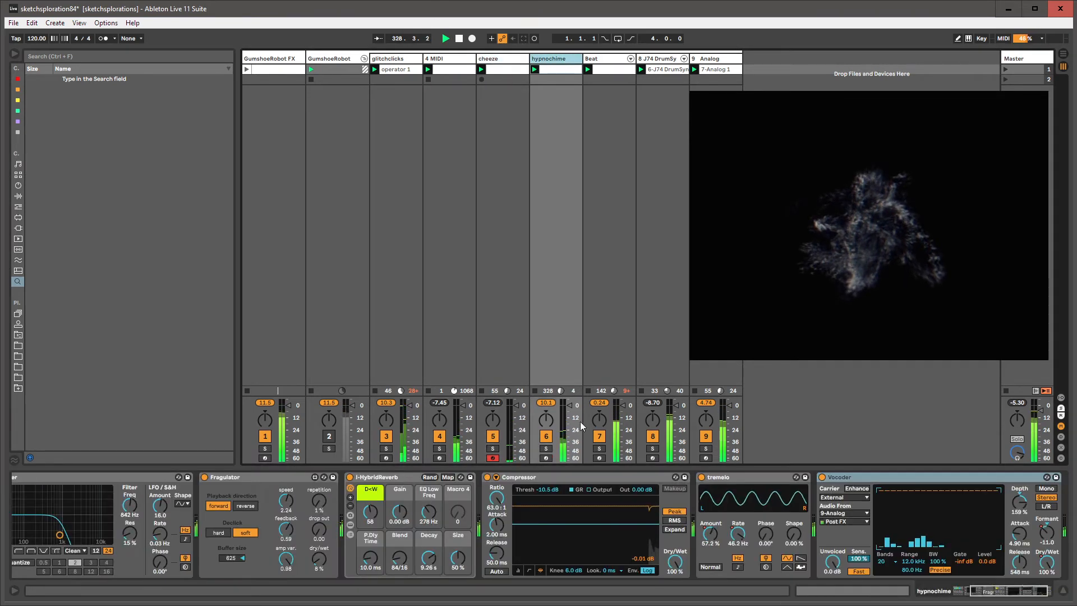
{"action": "right_click", "coordinate": [1044, 535]}
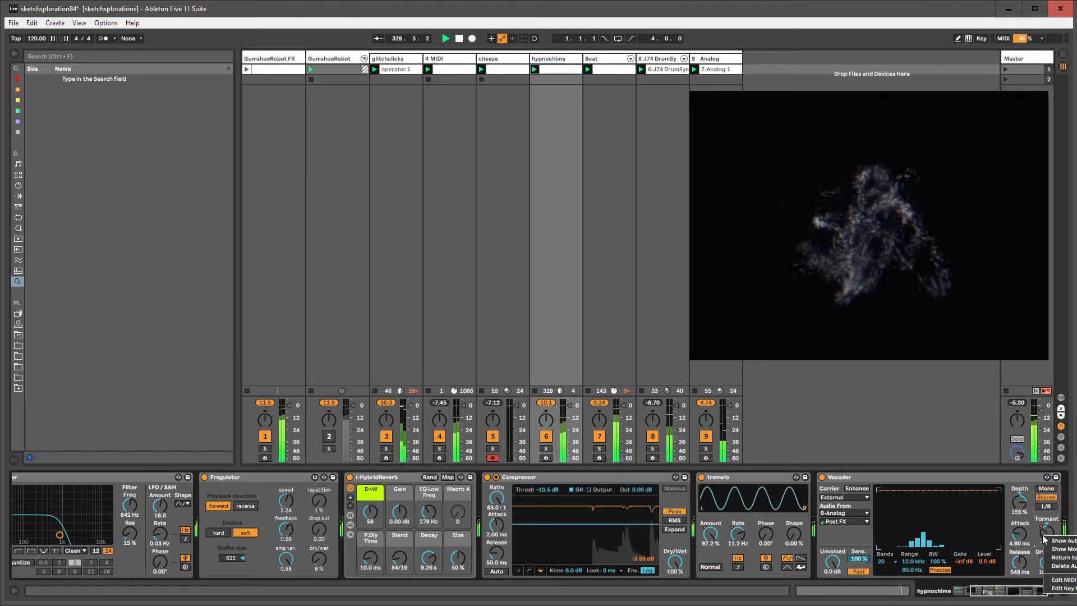
{"action": "left_click", "coordinate": [1054, 544]}
{"action": "key", "text": "ctrl+a"}
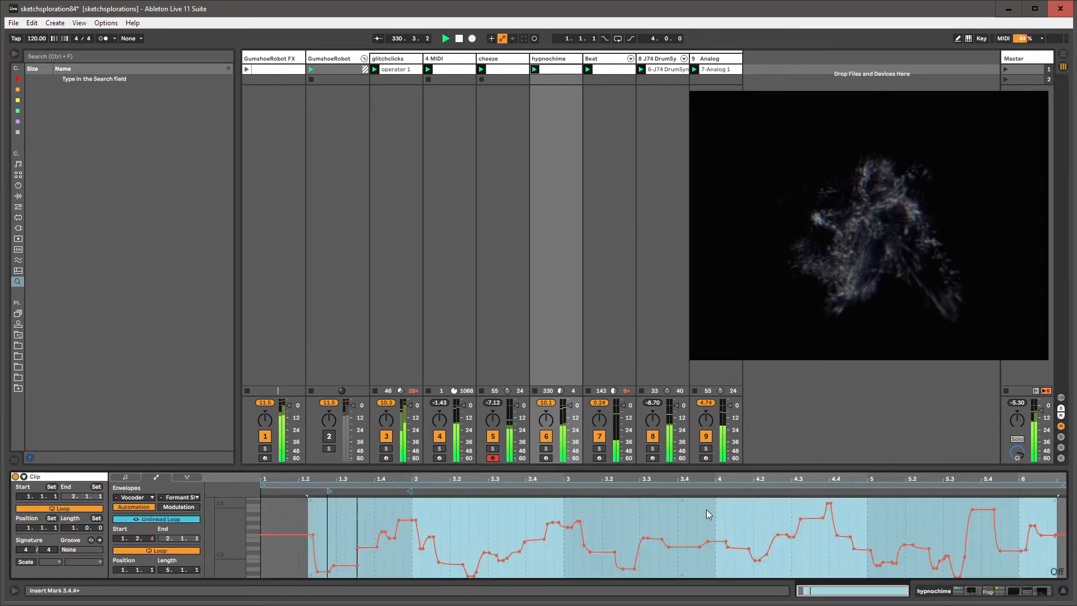
Rename the 4 MIDI track Transit and copy hypnochime's Vocoder after the Gate in the nested rack's second chain.
{"action": "left_click", "coordinate": [442, 60]}
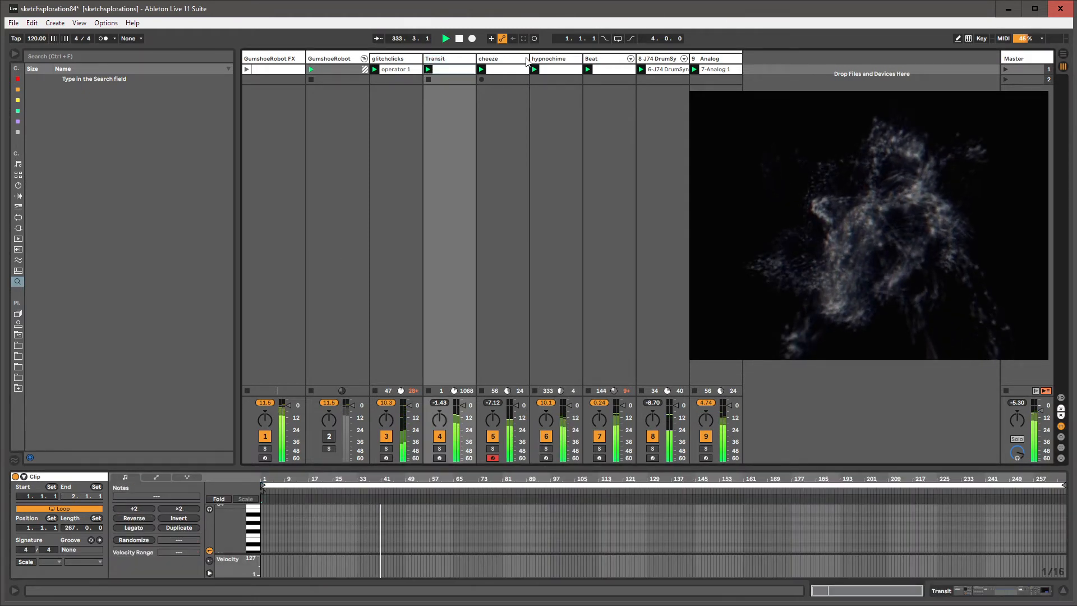
{"action": "double_click", "coordinate": [548, 54]}
{"action": "double_click", "coordinate": [547, 59]}
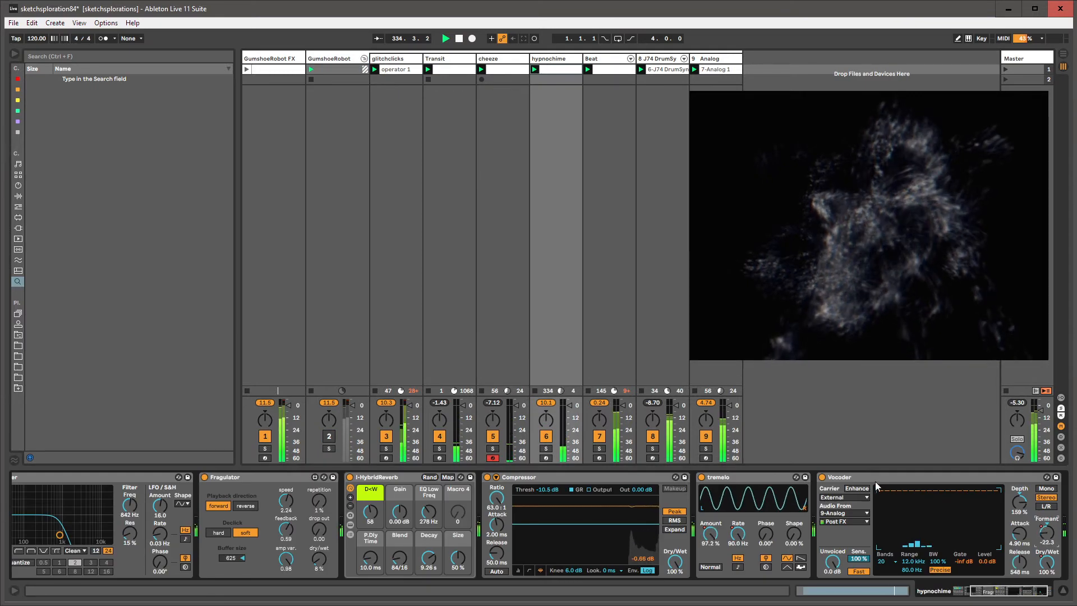
{"action": "left_click", "coordinate": [441, 60]}
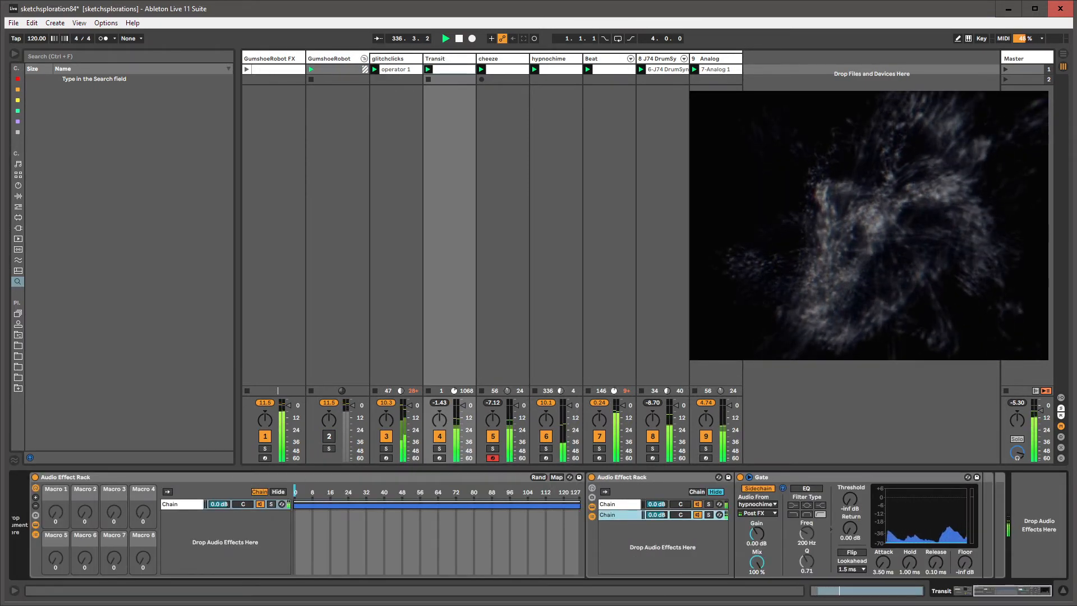
{"action": "mouse_move", "coordinate": [1074, 553]}
{"action": "left_mouse_down"}
{"action": "mouse_move", "coordinate": [994, 550]}
{"action": "mouse_move", "coordinate": [979, 537]}
{"action": "left_mouse_up"}
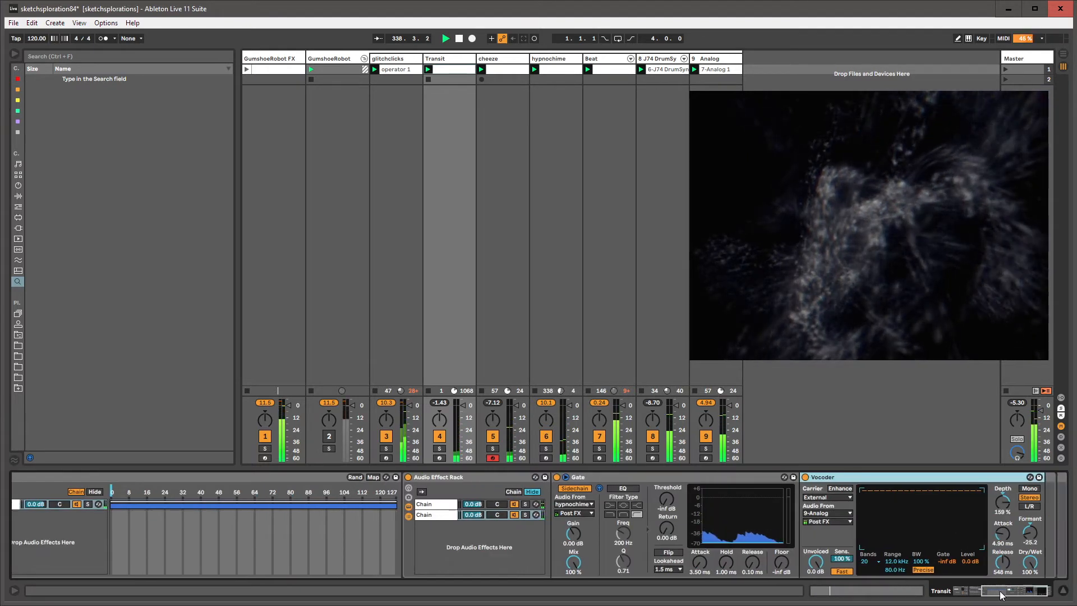
Show the Transit Vocoder's Formant Shift automation and paste the copied envelope at the start of the clip.
{"action": "right_click", "coordinate": [958, 534]}
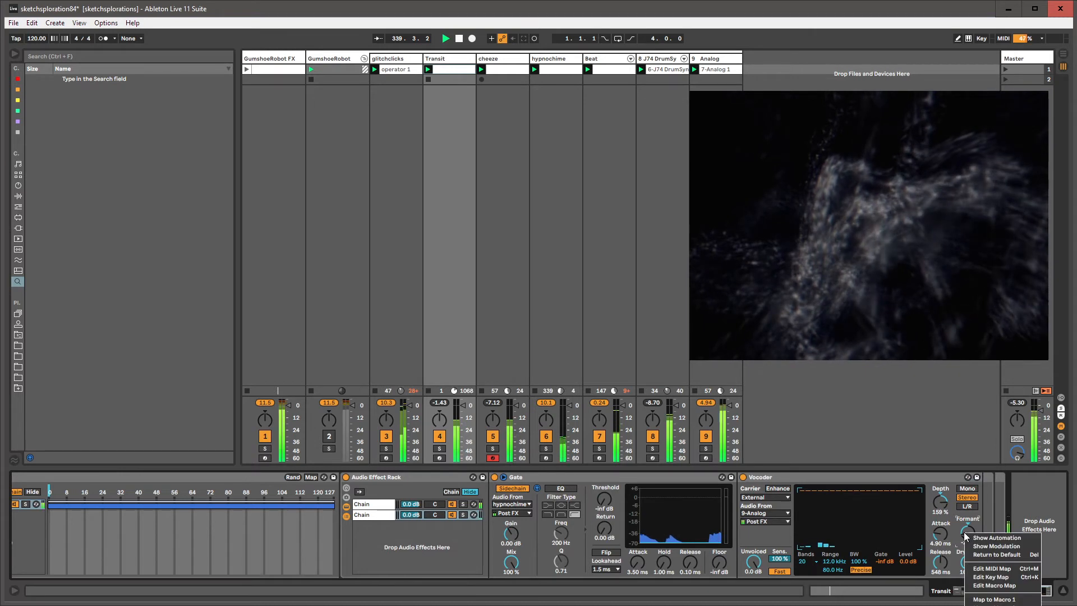
{"action": "left_click", "coordinate": [985, 540]}
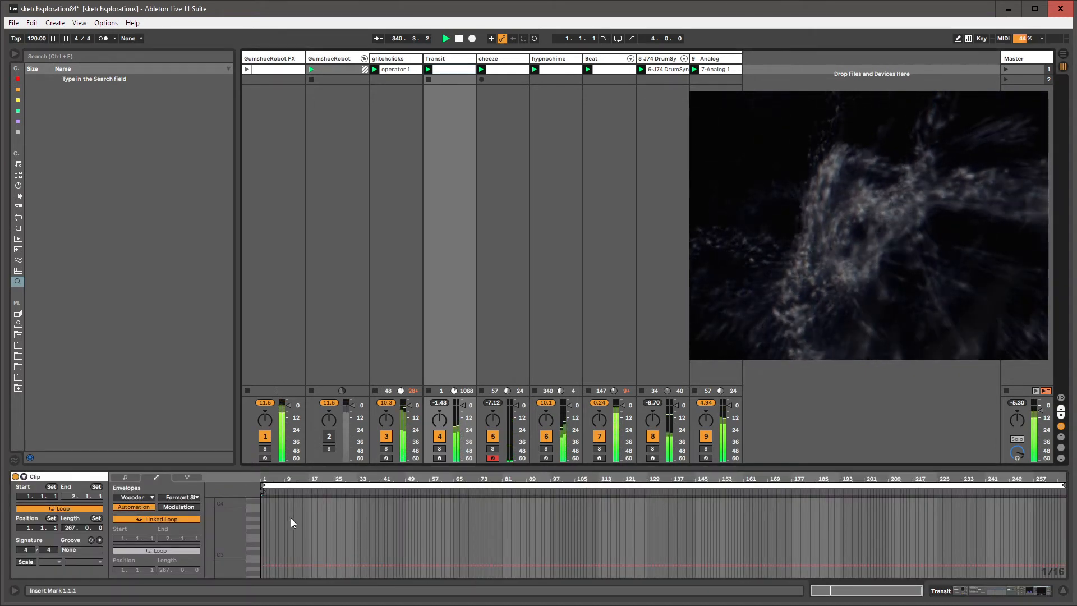
{"action": "left_click_drag", "start_coordinate": [291, 517], "coordinate": [254, 522]}
{"action": "key", "text": "ctrl+v"}
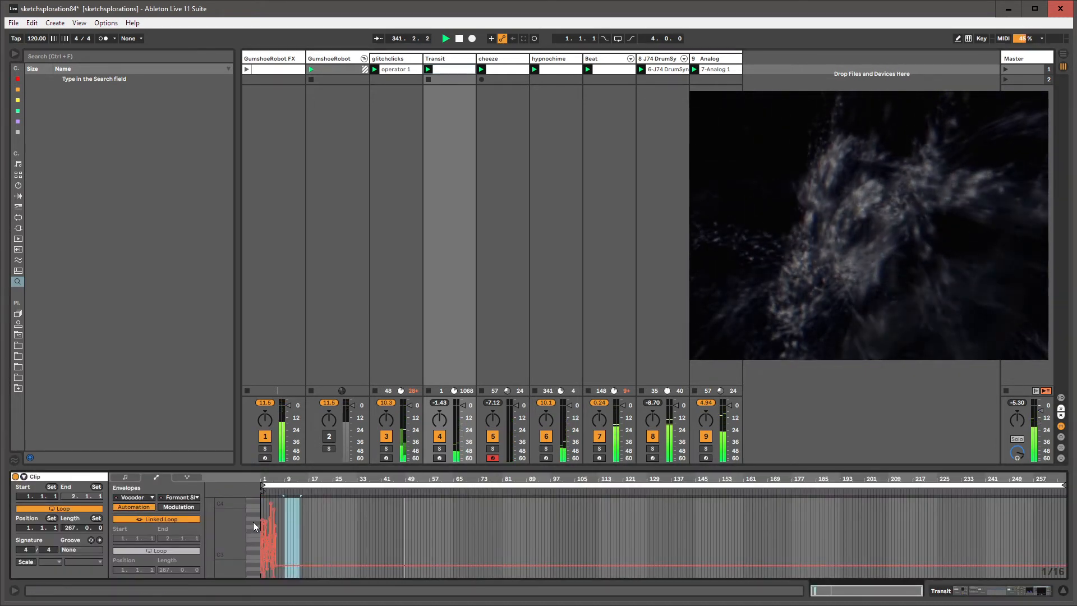
Unlink the Formant Shift envelope's loop from the Transit clip and set the envelope loop length to 4.3.3.
{"action": "left_click", "coordinate": [186, 517]}
{"action": "left_click_drag", "start_coordinate": [1064, 485], "coordinate": [261, 479]}
{"action": "left_click_drag", "start_coordinate": [794, 485], "coordinate": [833, 485]}
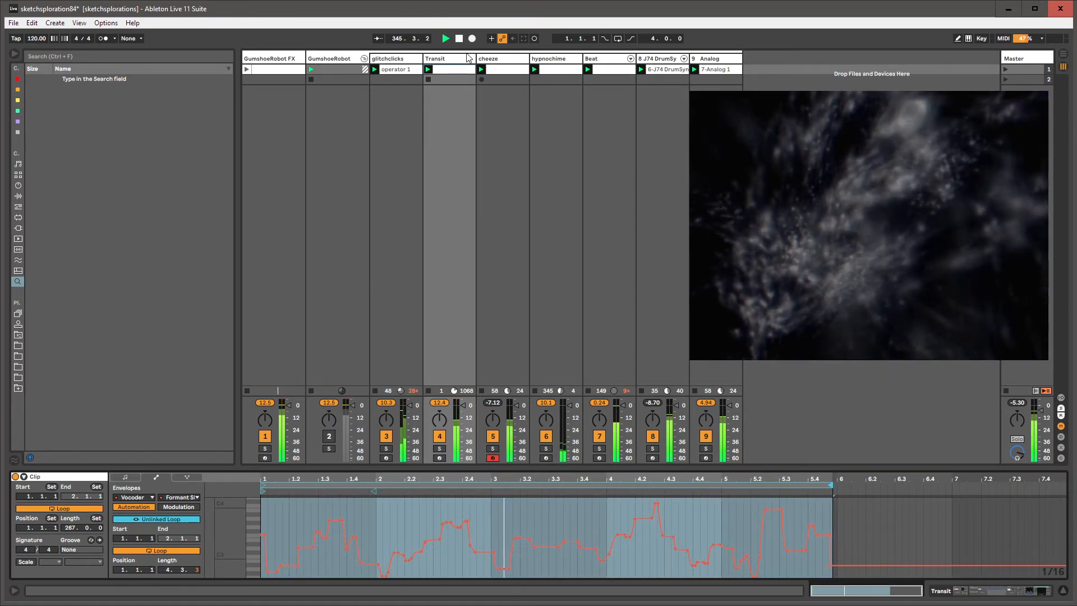
Show hypnochime's devices and fold its Vocoder.
{"action": "double_click", "coordinate": [551, 59]}
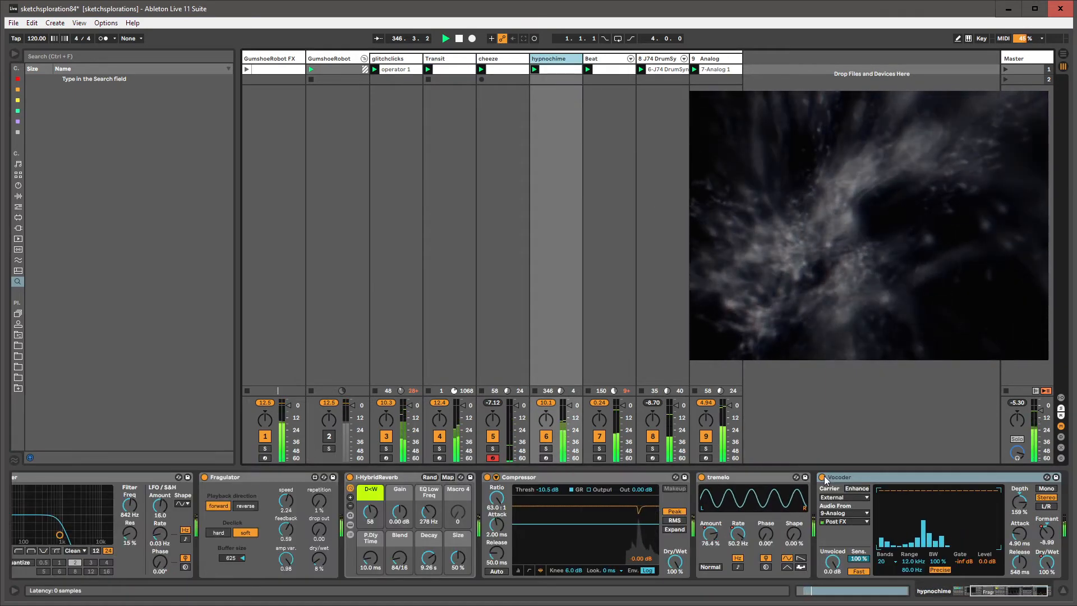
{"action": "double_click", "coordinate": [840, 476]}
Rename the first chain of Transit's nested Audio Effect Rack cheese and its second chain chimes.
{"action": "left_click", "coordinate": [441, 60]}
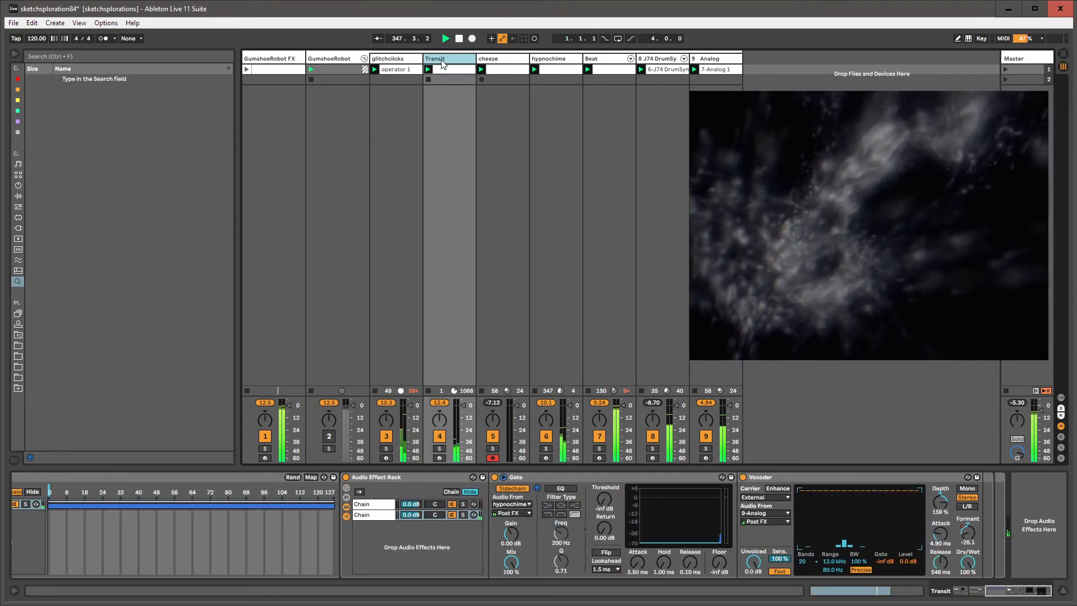
{"action": "left_click", "coordinate": [372, 504]}
{"action": "left_click", "coordinate": [373, 515]}
{"action": "key", "text": "ctrl+r"}
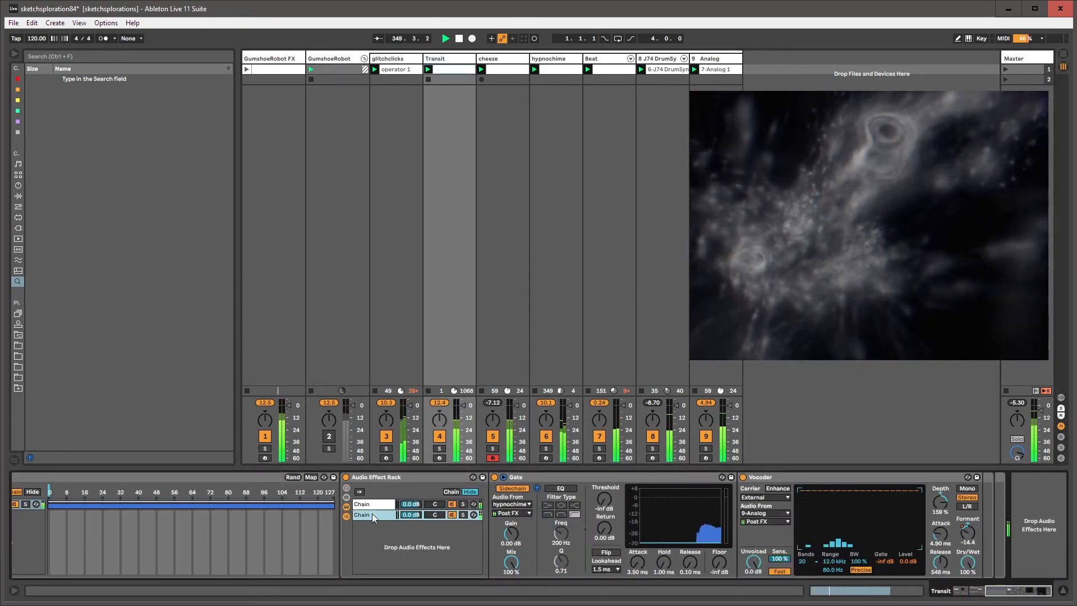
{"action": "type", "text": "che"}
{"action": "key", "text": "BackSpace"}
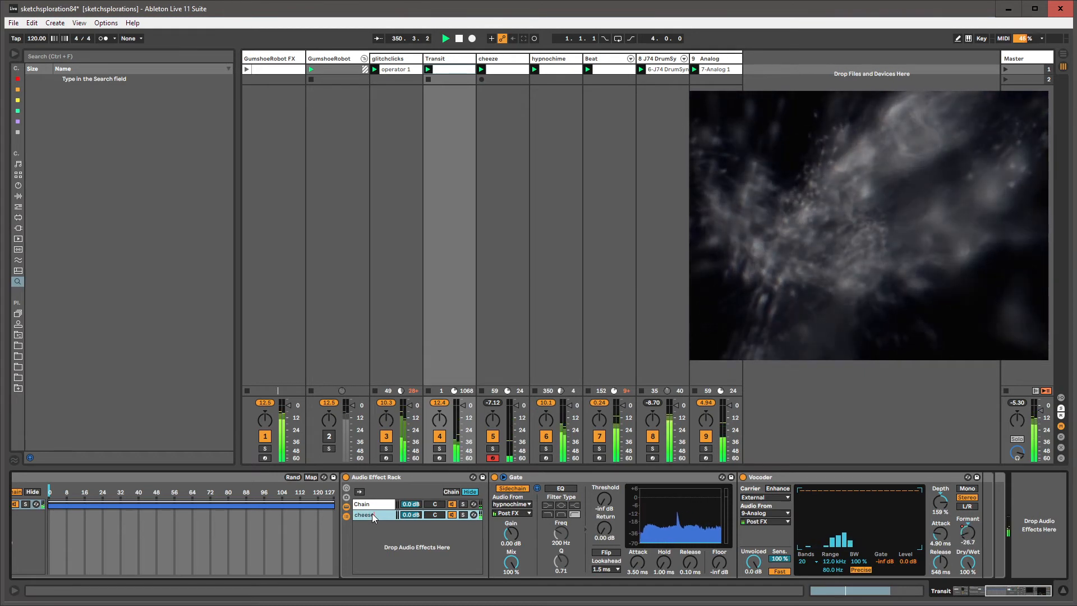
{"action": "type", "text": "imes"}
{"action": "key", "text": "Return"}
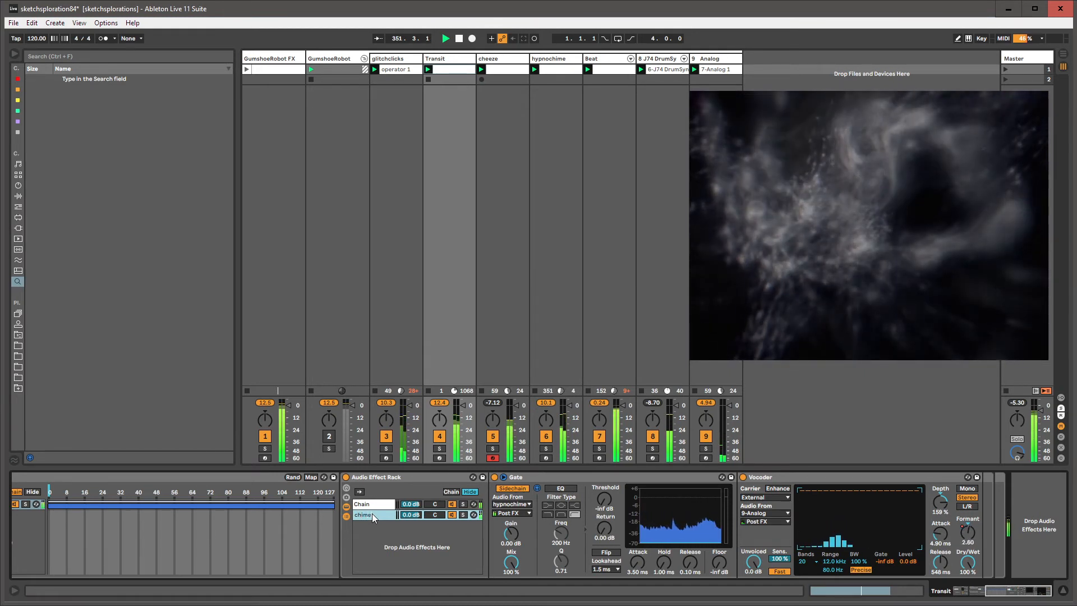
{"action": "left_click", "coordinate": [370, 501]}
{"action": "key", "text": "ctrl+r"}
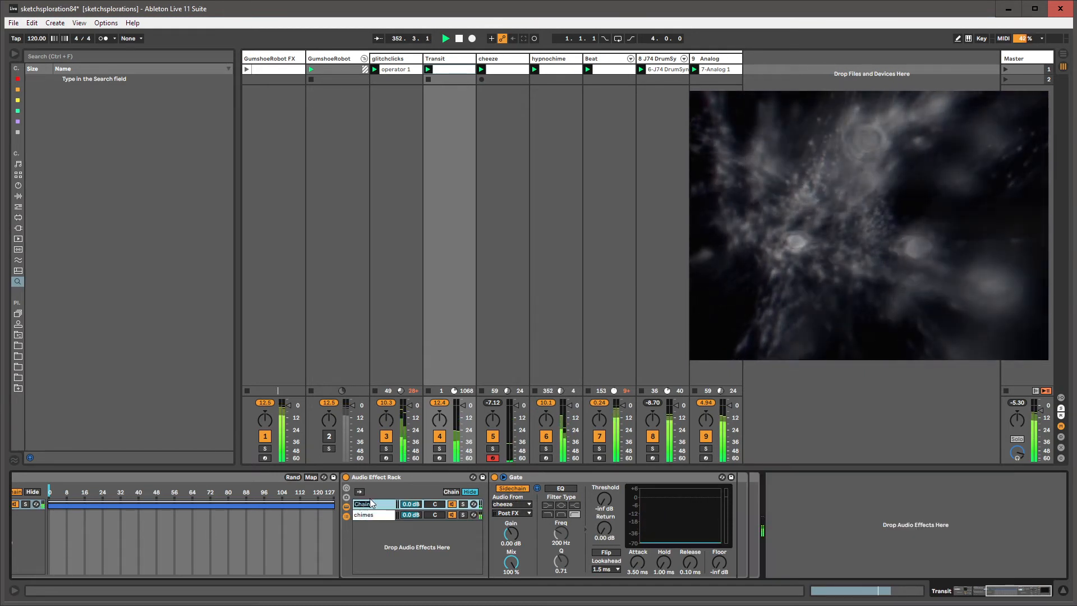
{"action": "type", "text": "cheese"}
{"action": "key", "text": "Return"}
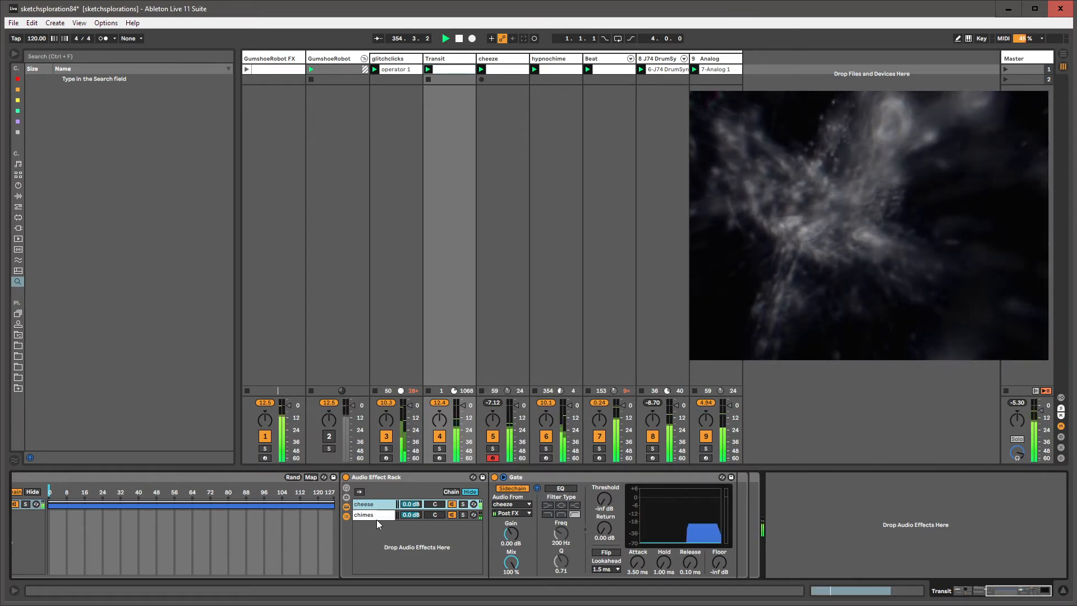
Copy the Gate from the nested rack's chimes chain into a new chain of Transit's outer Audio Effect Rack.
{"action": "left_click", "coordinate": [377, 516]}
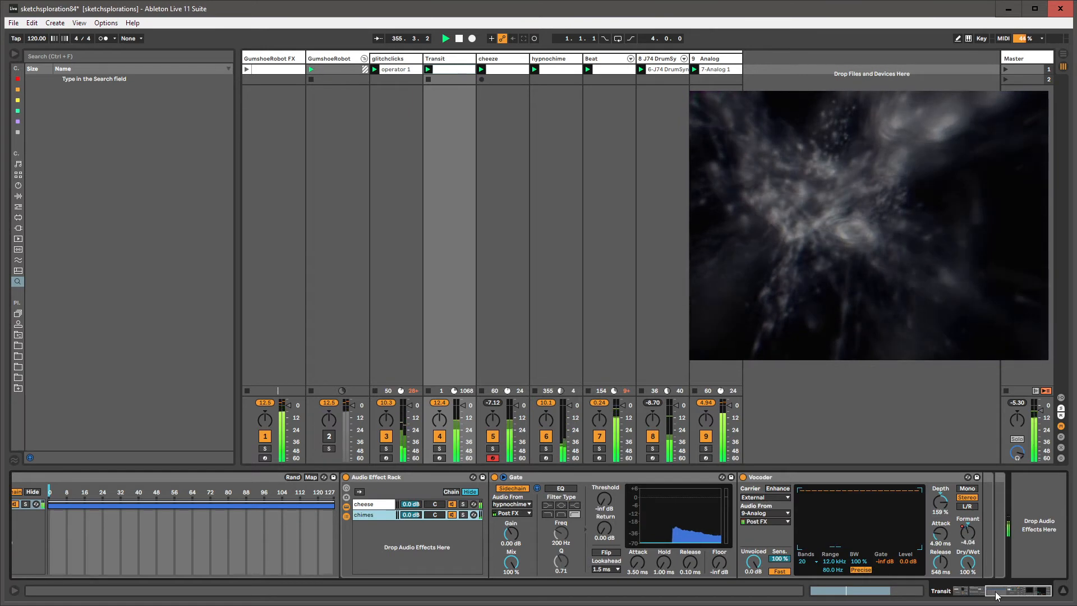
{"action": "scroll", "coordinate": [657, 550], "scroll_direction": "up", "scroll_amount": 3}
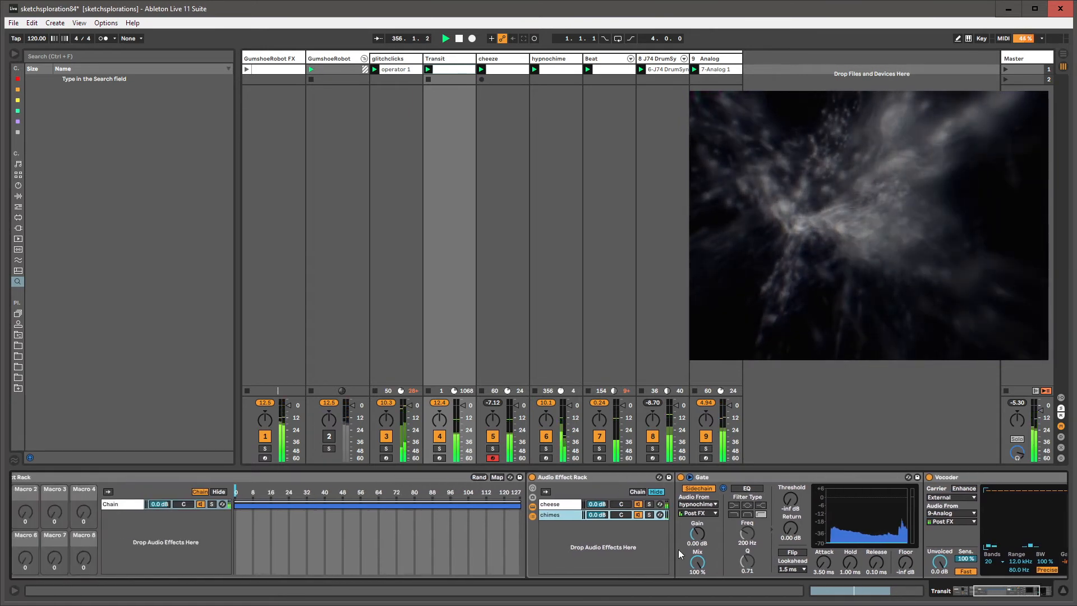
{"action": "right_click", "coordinate": [116, 517]}
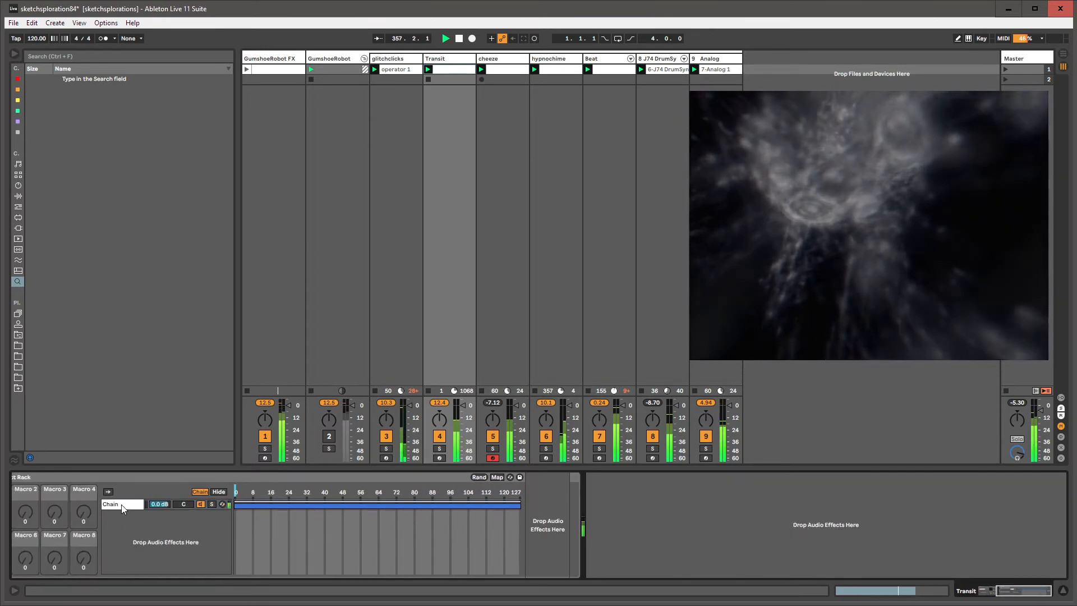
{"action": "left_click", "coordinate": [122, 504]}
{"action": "left_click", "coordinate": [561, 514]}
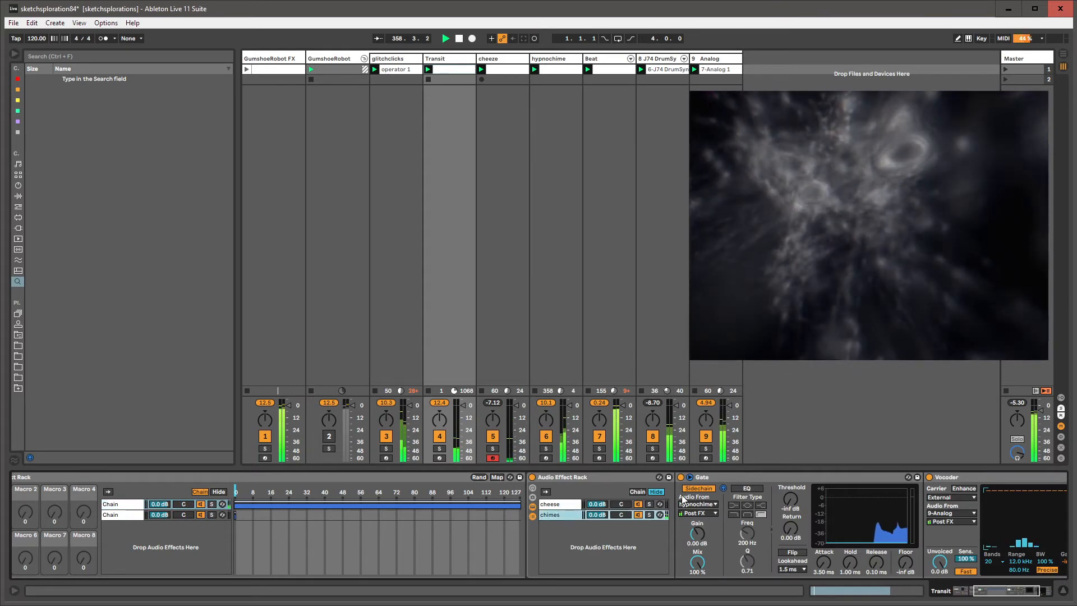
{"action": "left_click", "coordinate": [182, 534]}
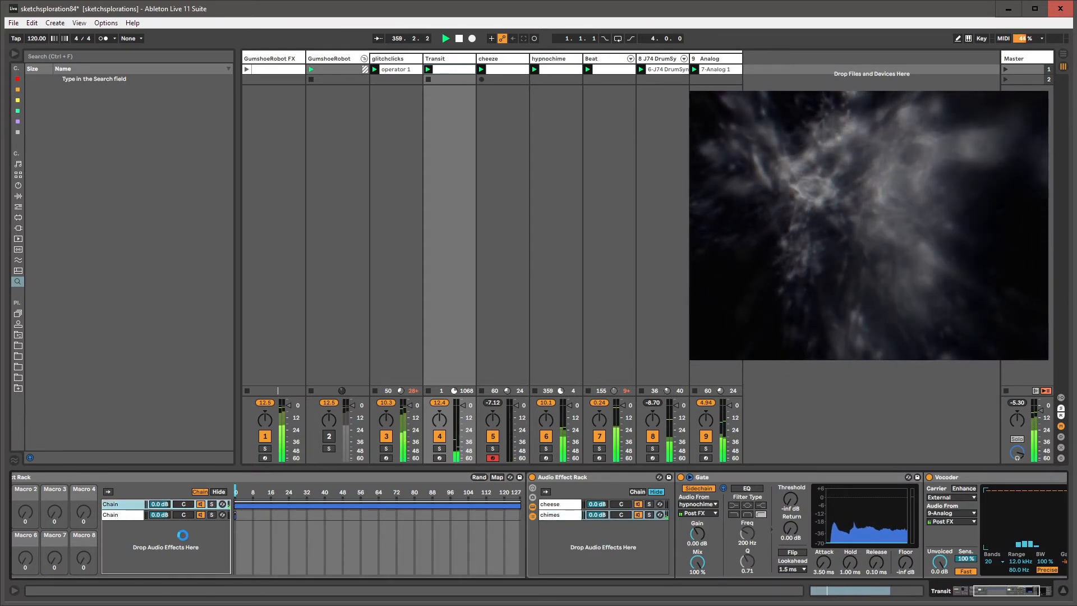
Delete the outer rack's empty chain and crossfade the other two zones over 0 to 127, the first fading in and the second fading out.
{"action": "left_click", "coordinate": [118, 514]}
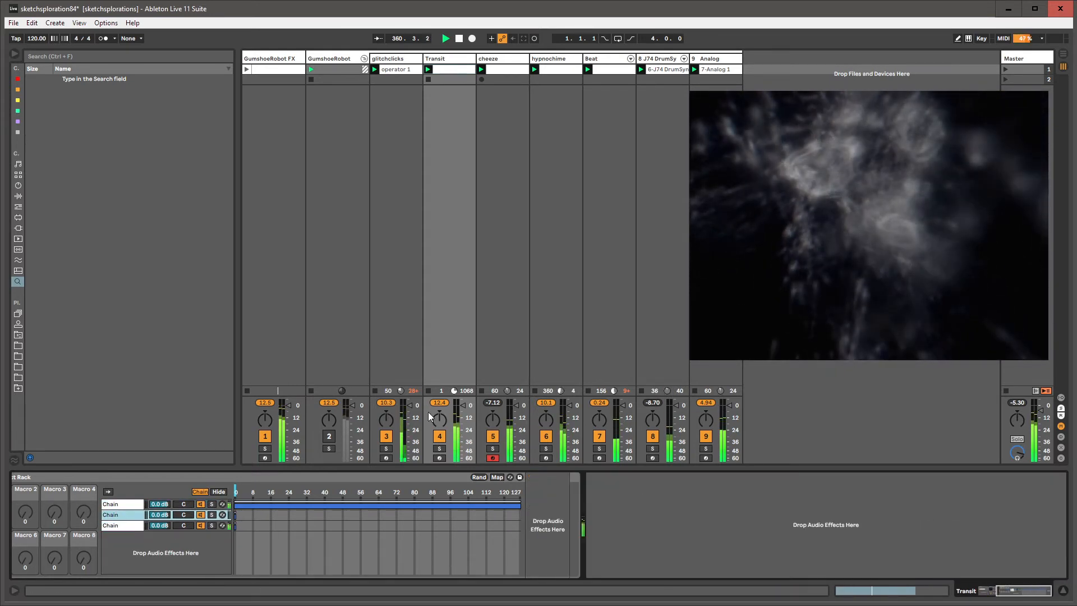
{"action": "left_click", "coordinate": [109, 504]}
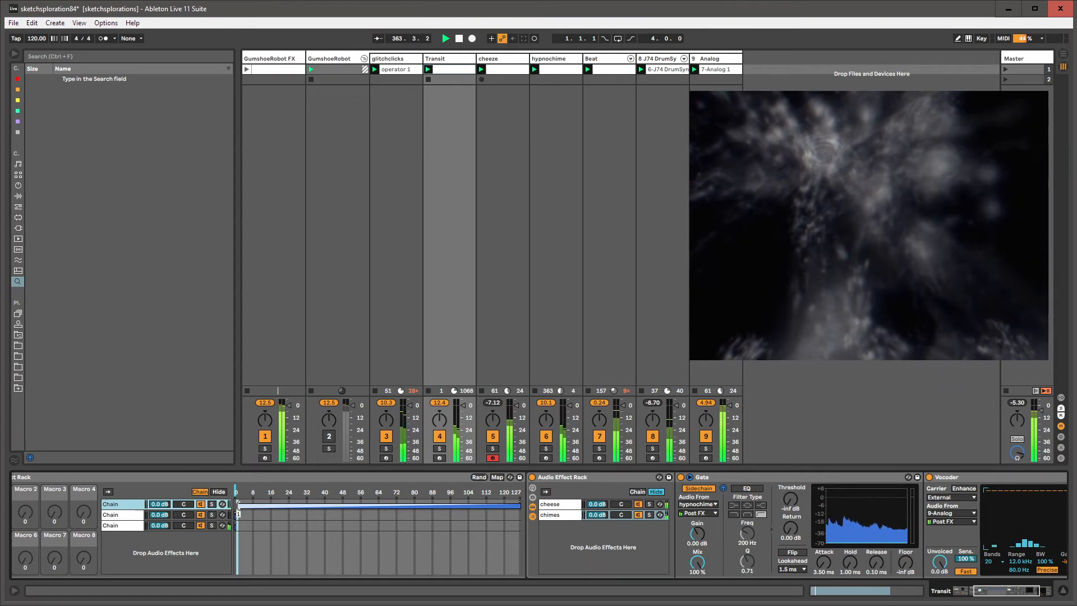
{"action": "left_click", "coordinate": [129, 515]}
{"action": "left_click", "coordinate": [129, 526]}
{"action": "left_click", "coordinate": [134, 515]}
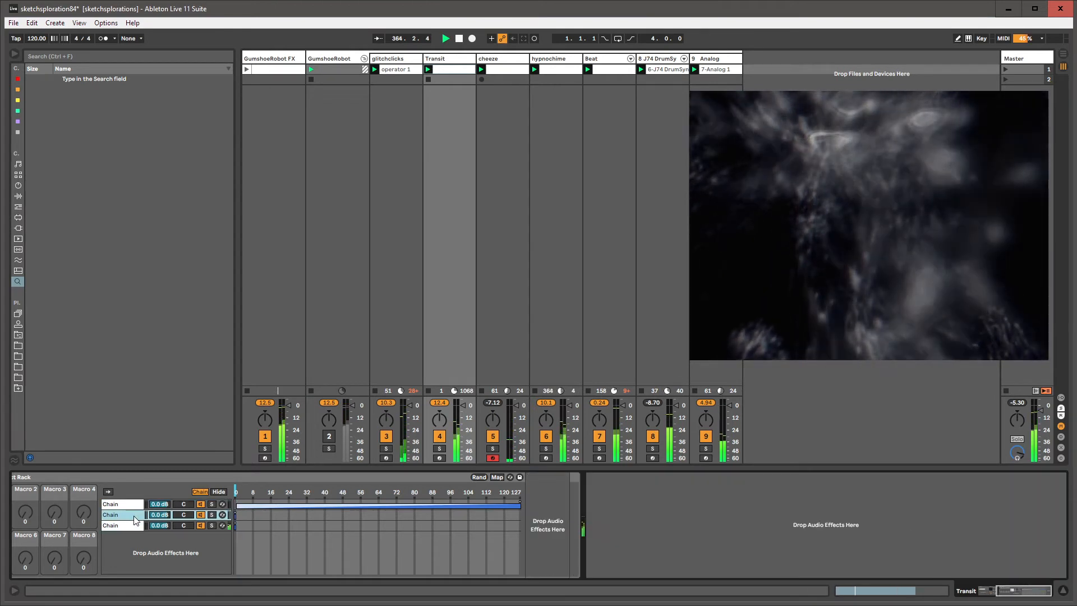
{"action": "key", "text": "Delete"}
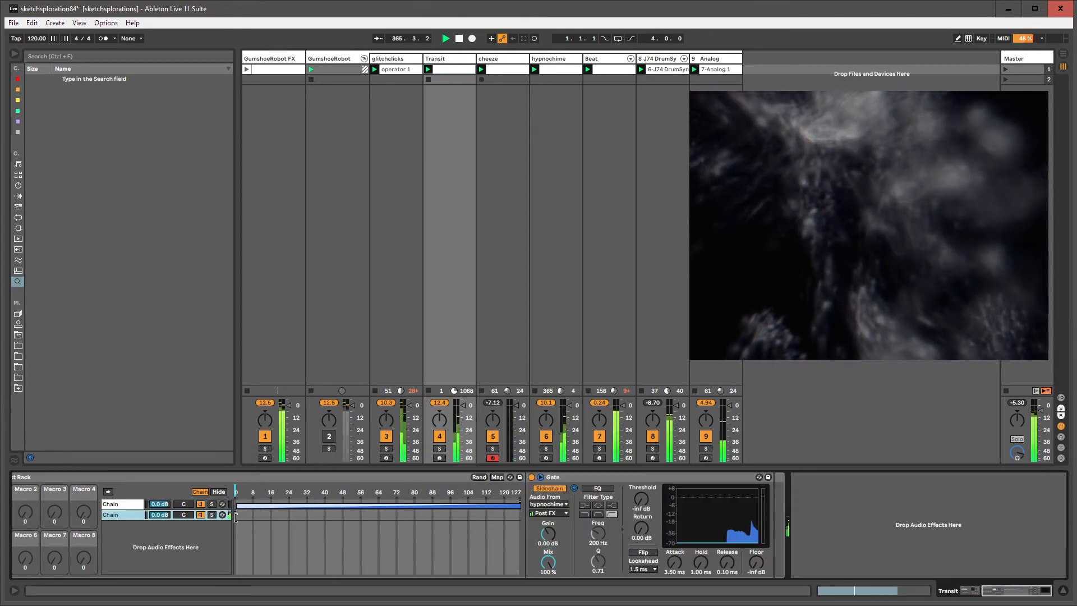
{"action": "mouse_move", "coordinate": [236, 516]}
{"action": "left_mouse_down"}
{"action": "mouse_move", "coordinate": [526, 509]}
{"action": "mouse_move", "coordinate": [223, 499]}
{"action": "left_mouse_up"}
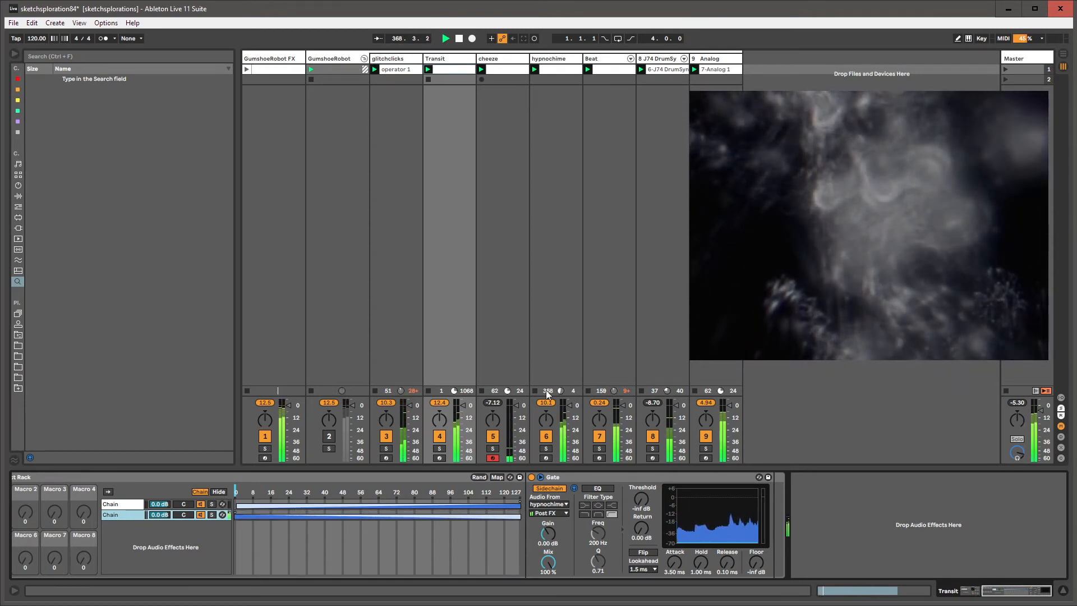
Show the tracks' input and output routing and set the audio output of cheeze and hypnochime to Sends Only.
{"action": "left_click", "coordinate": [1061, 398]}
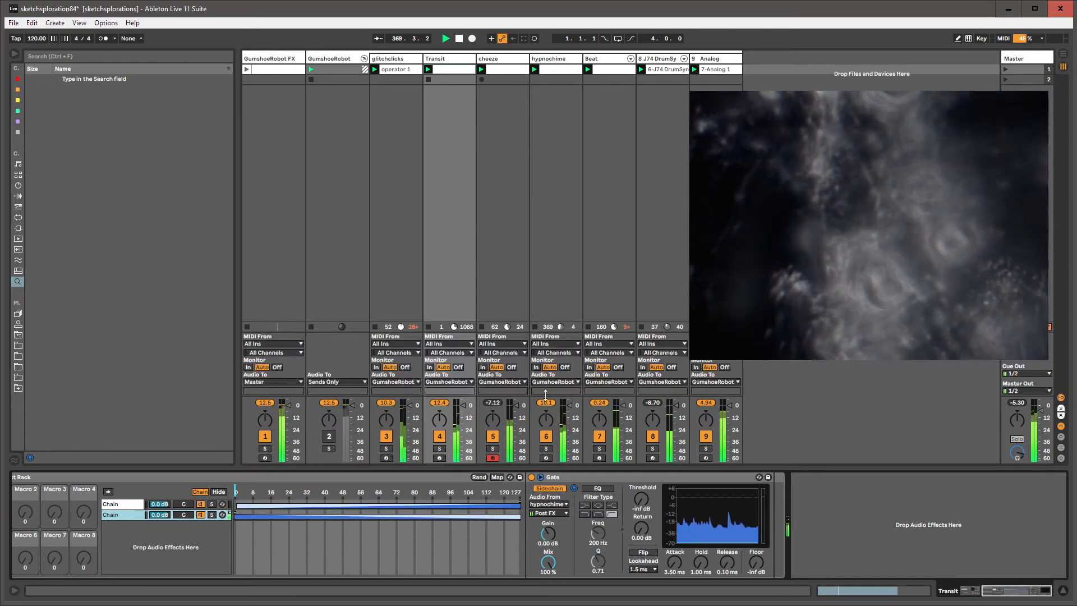
{"action": "left_click", "coordinate": [521, 382]}
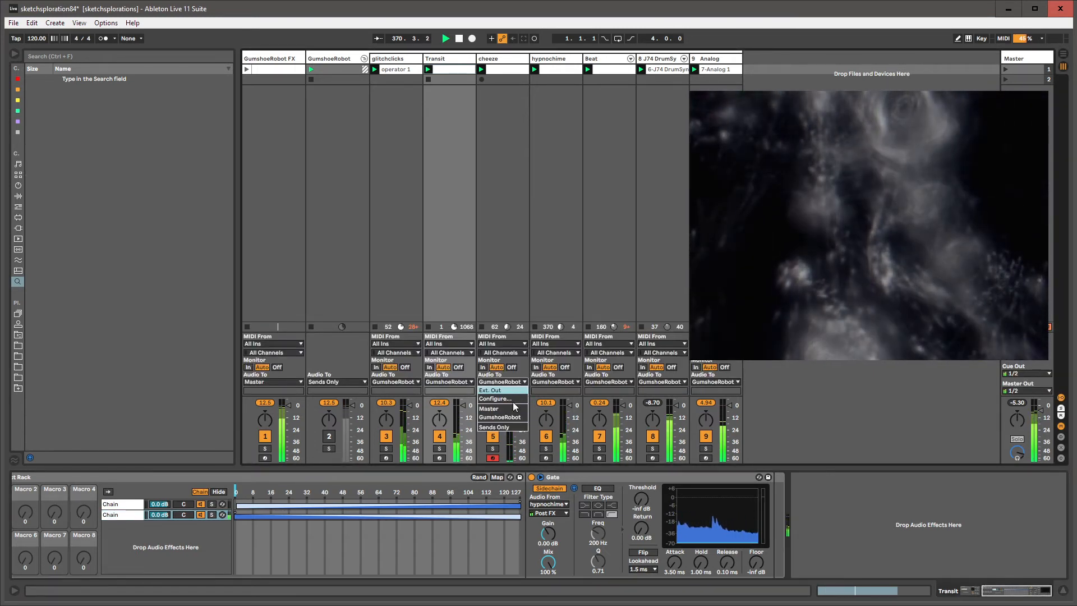
{"action": "left_click", "coordinate": [509, 427]}
{"action": "left_click", "coordinate": [557, 383]}
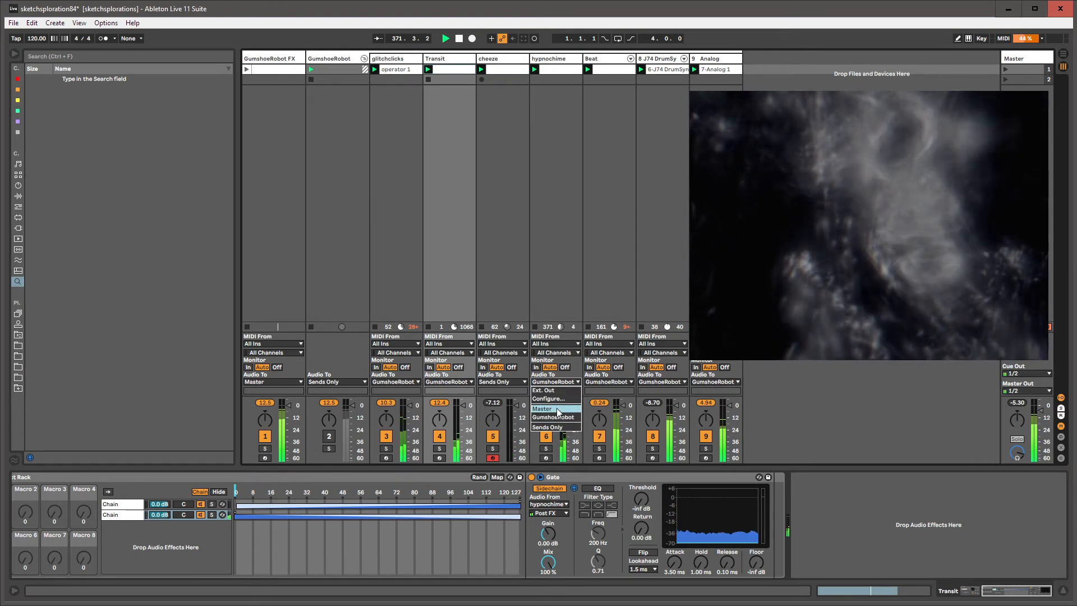
{"action": "left_click", "coordinate": [557, 426]}
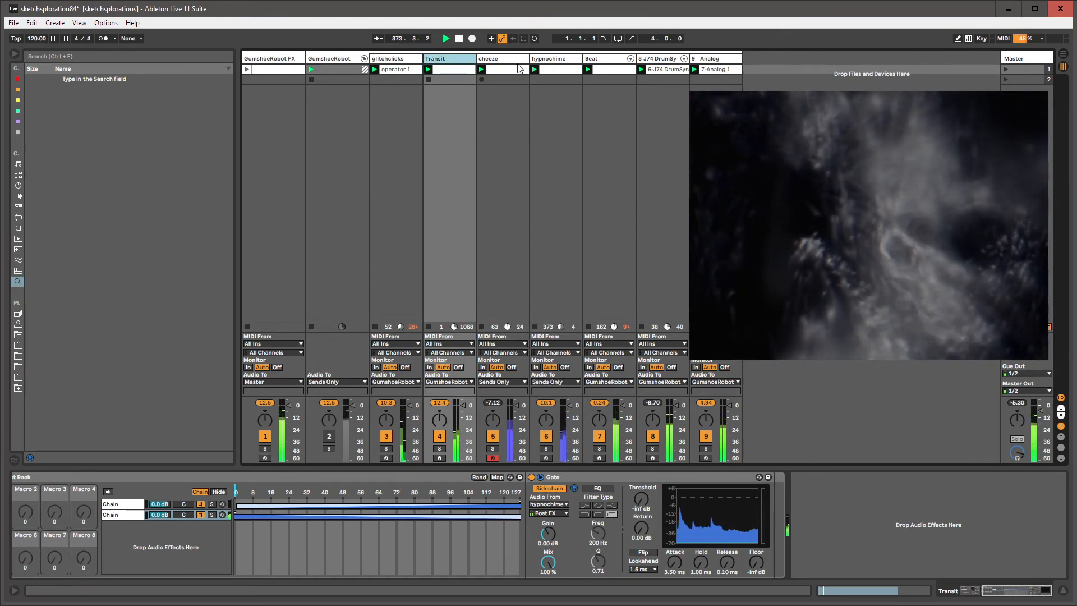
Prefix the cheeze and hypnochime track names with "<<".
{"action": "left_click", "coordinate": [549, 62]}
{"action": "left_click", "coordinate": [515, 60]}
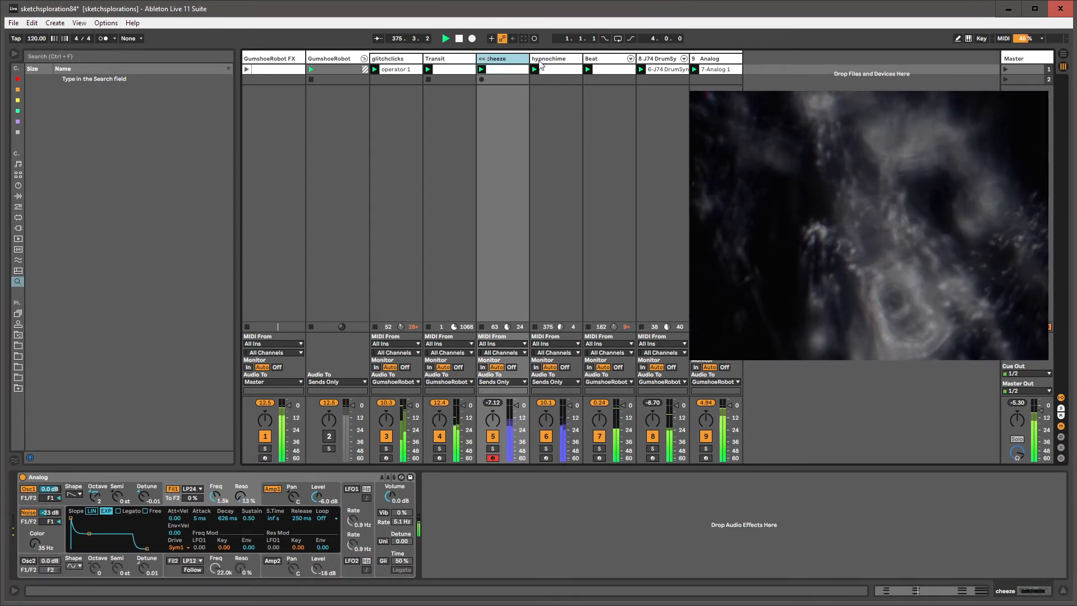
{"action": "left_click", "coordinate": [542, 60]}
{"action": "type", "text": "<<"}
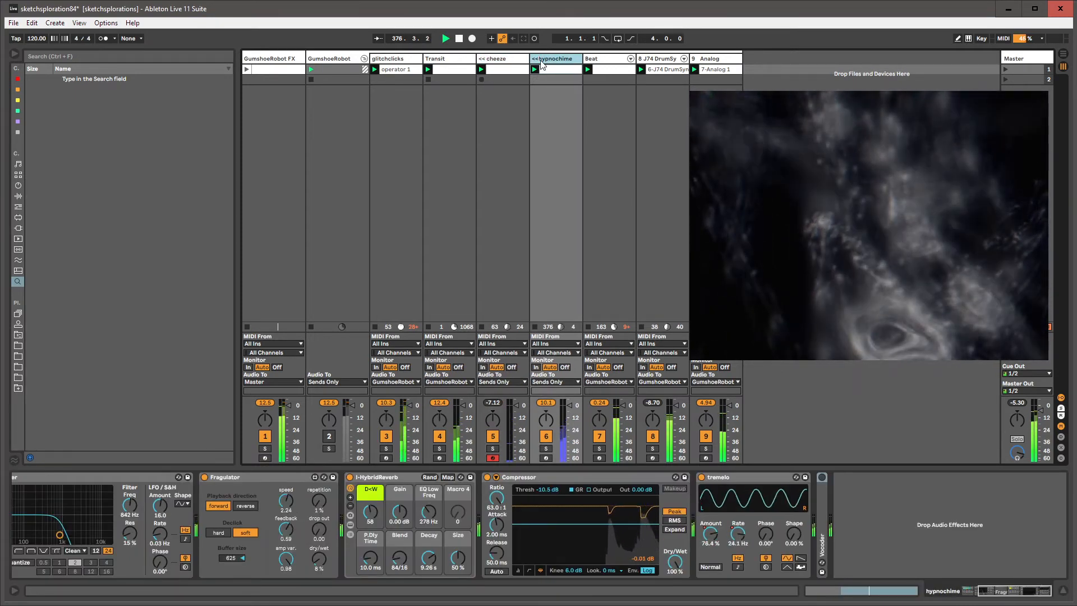
{"action": "left_click", "coordinate": [495, 80]}
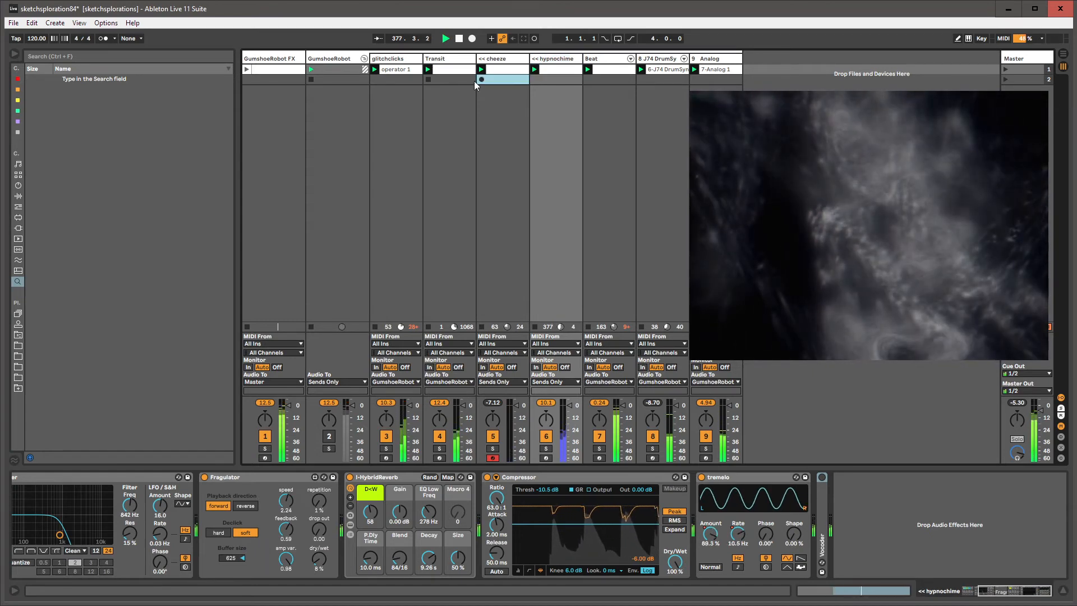
Map the Chain Selector of Transit's outer Audio Effect Rack to its first macro.
{"action": "left_click", "coordinate": [450, 77], "text": "shift"}
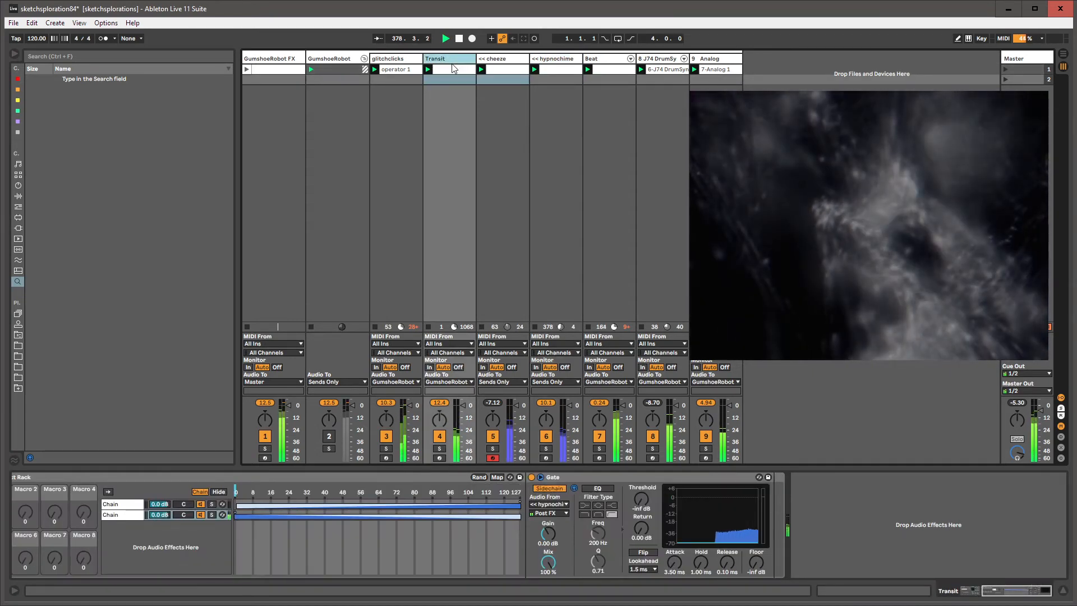
{"action": "left_click_drag", "start_coordinate": [1024, 591], "coordinate": [992, 591]}
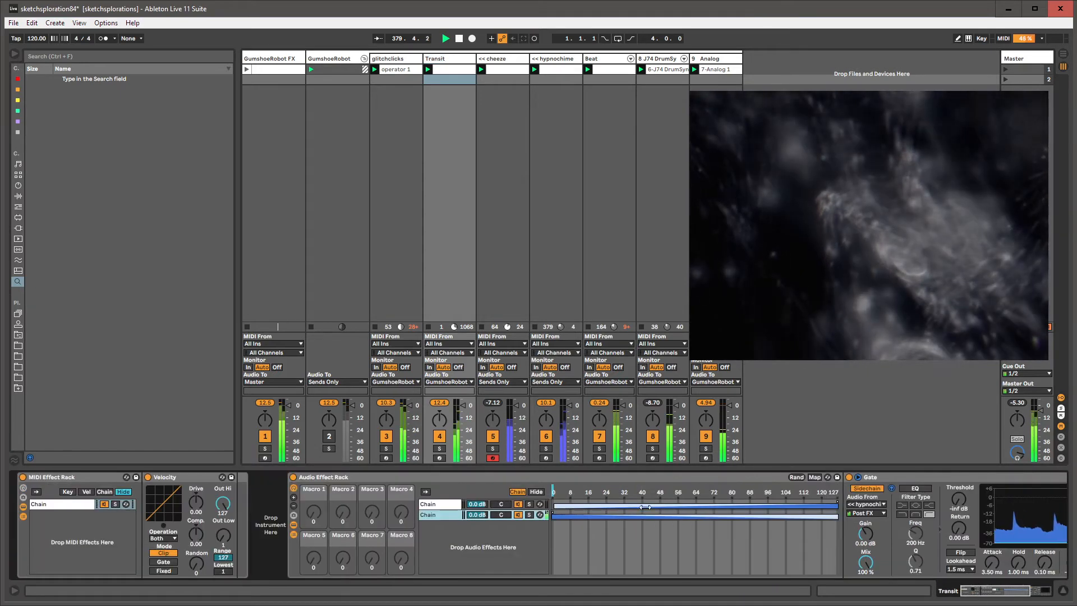
{"action": "left_click", "coordinate": [814, 478]}
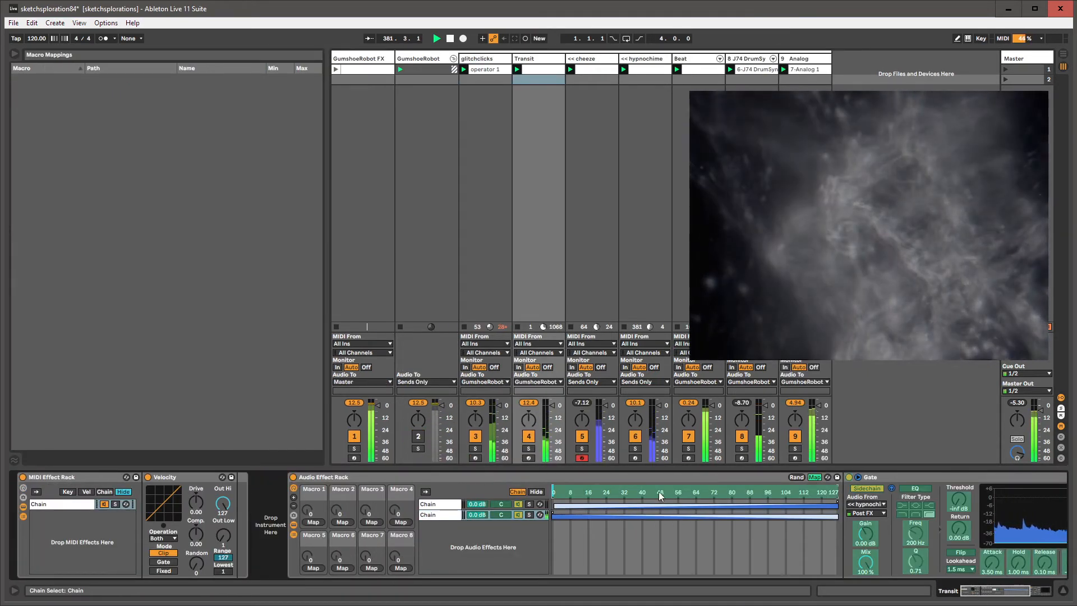
{"action": "left_click", "coordinate": [318, 522]}
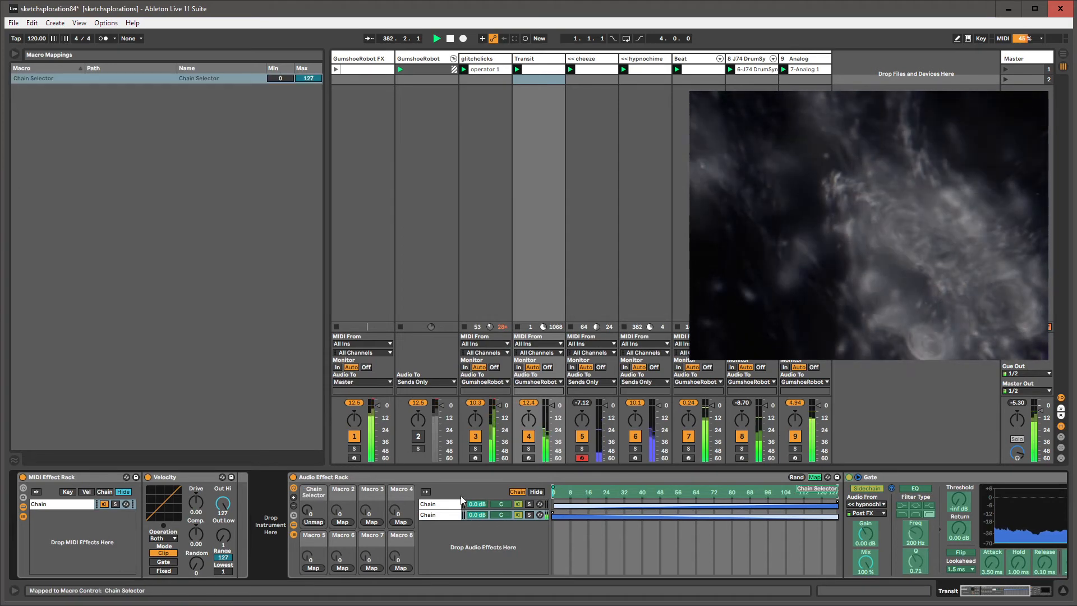
Hide the outer rack's chain zones, set the Chain Selector macro to 127 and leave macro mapping.
{"action": "left_click", "coordinate": [536, 492]}
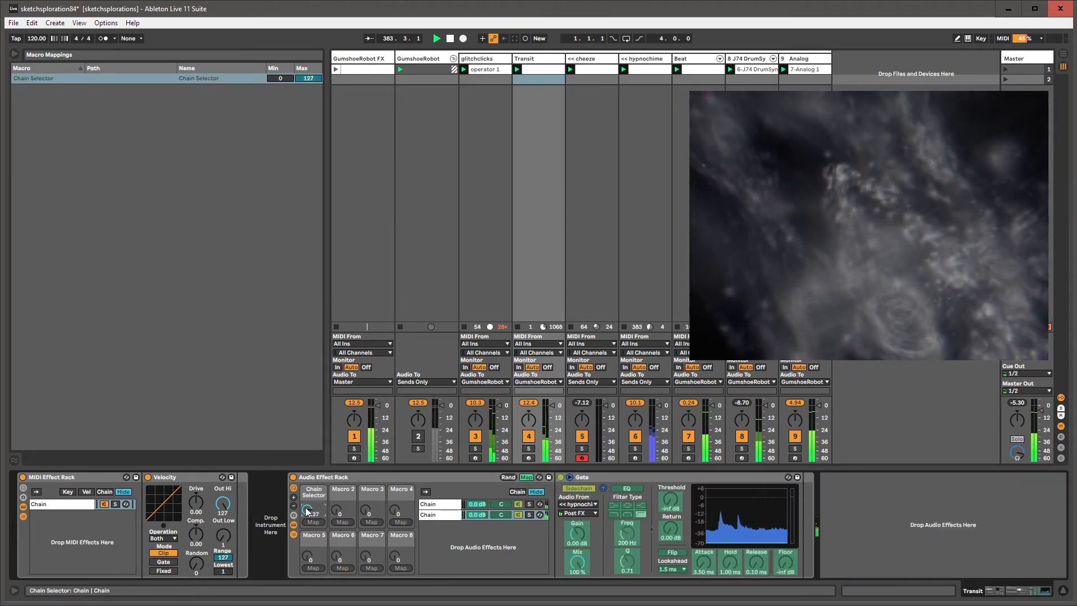
{"action": "left_click", "coordinate": [526, 477]}
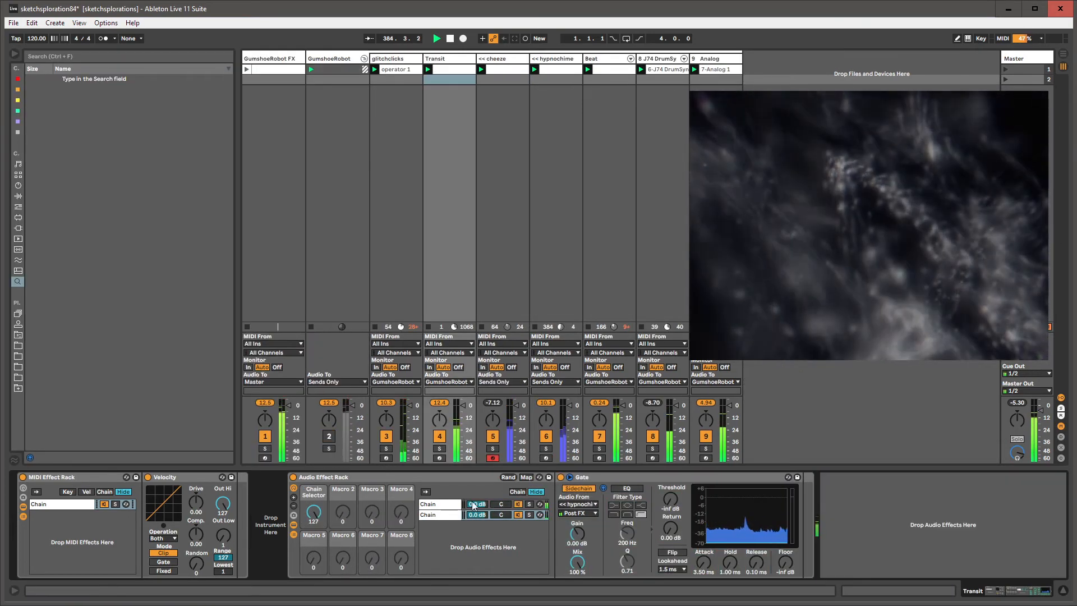
Check the chains of Transit's outer and nested racks, and rename the outer rack's two chains transition and chimes.
{"action": "left_click", "coordinate": [455, 505]}
{"action": "left_click", "coordinate": [603, 507]}
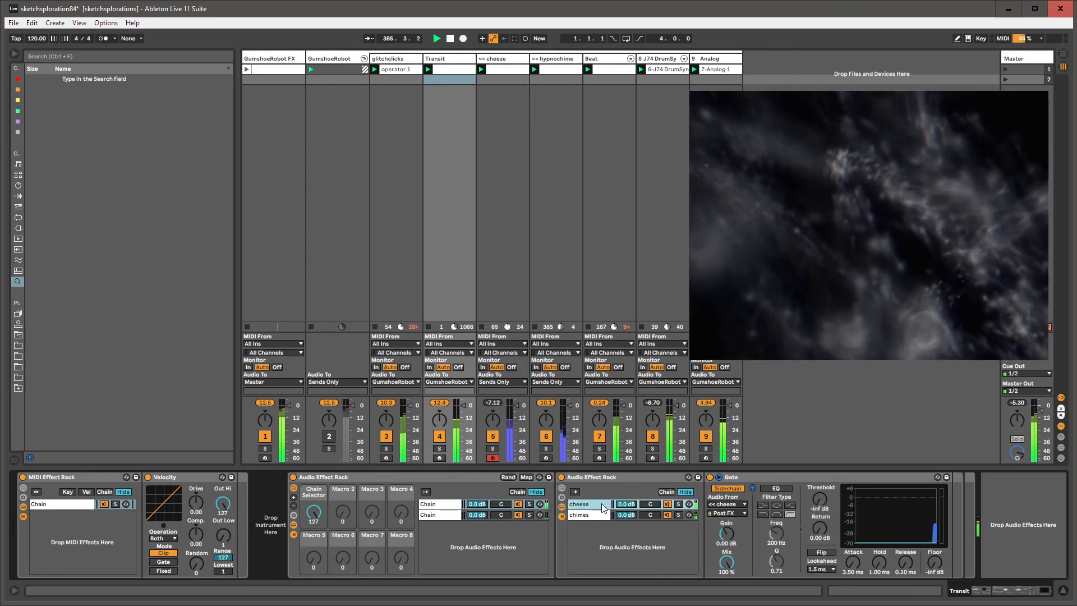
{"action": "left_click", "coordinate": [597, 518]}
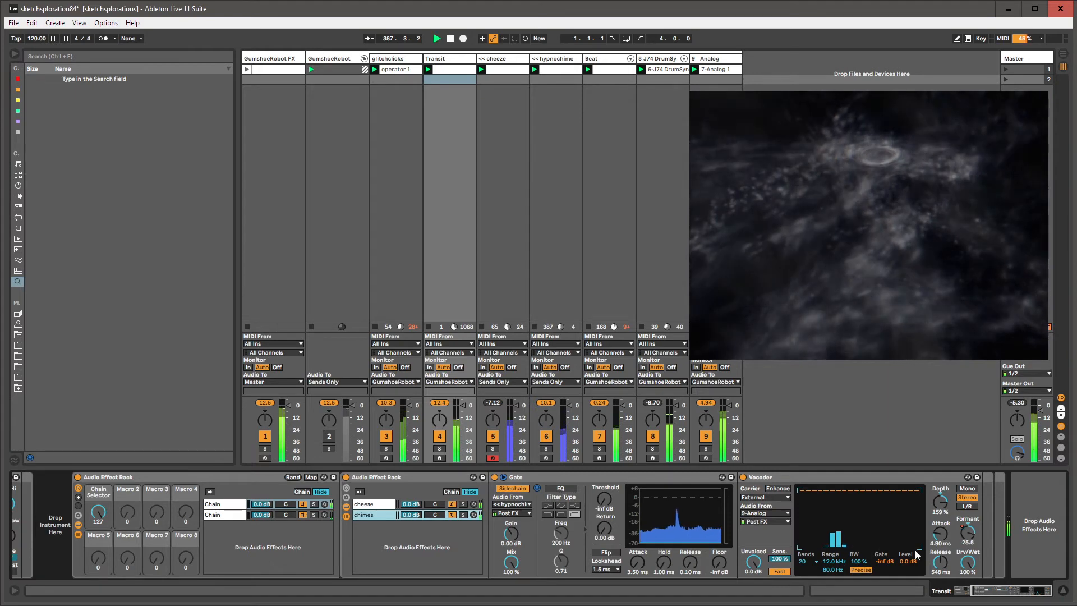
{"action": "left_click_drag", "start_coordinate": [982, 592], "coordinate": [947, 593]}
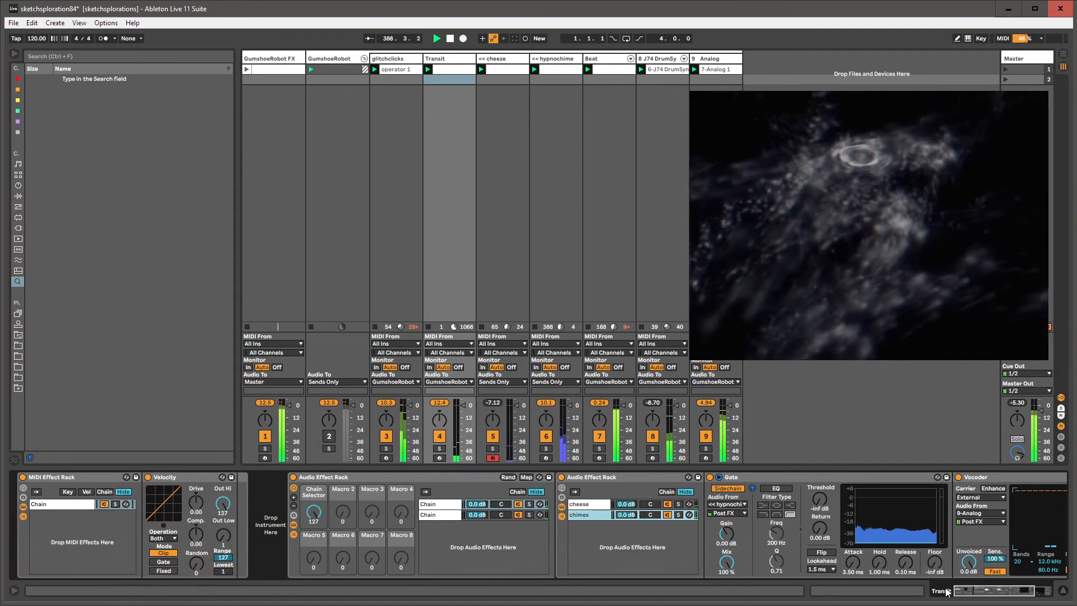
{"action": "left_click", "coordinate": [436, 515]}
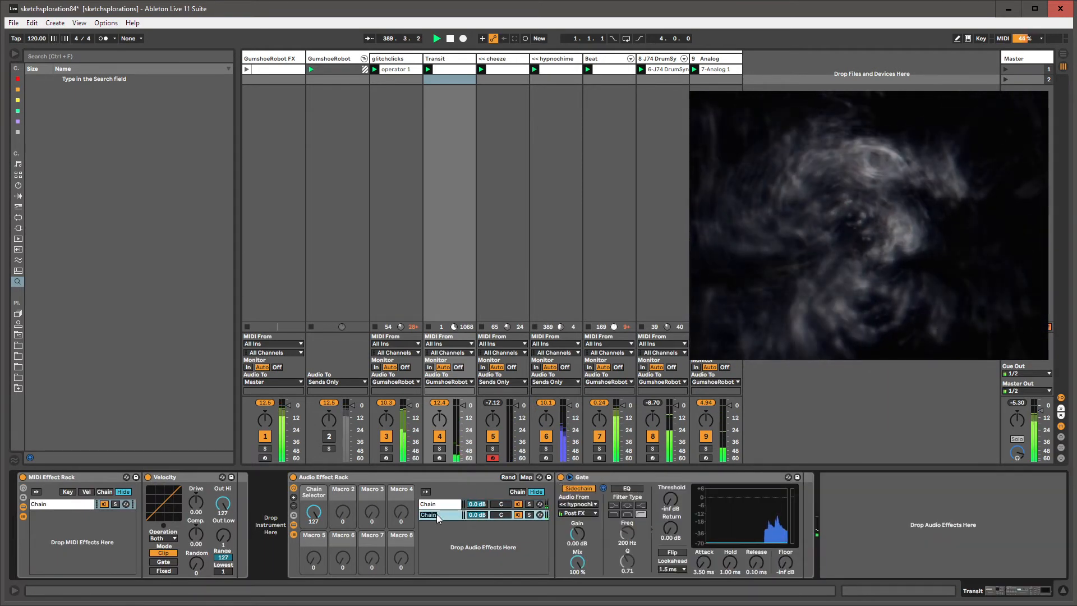
{"action": "left_click", "coordinate": [453, 502]}
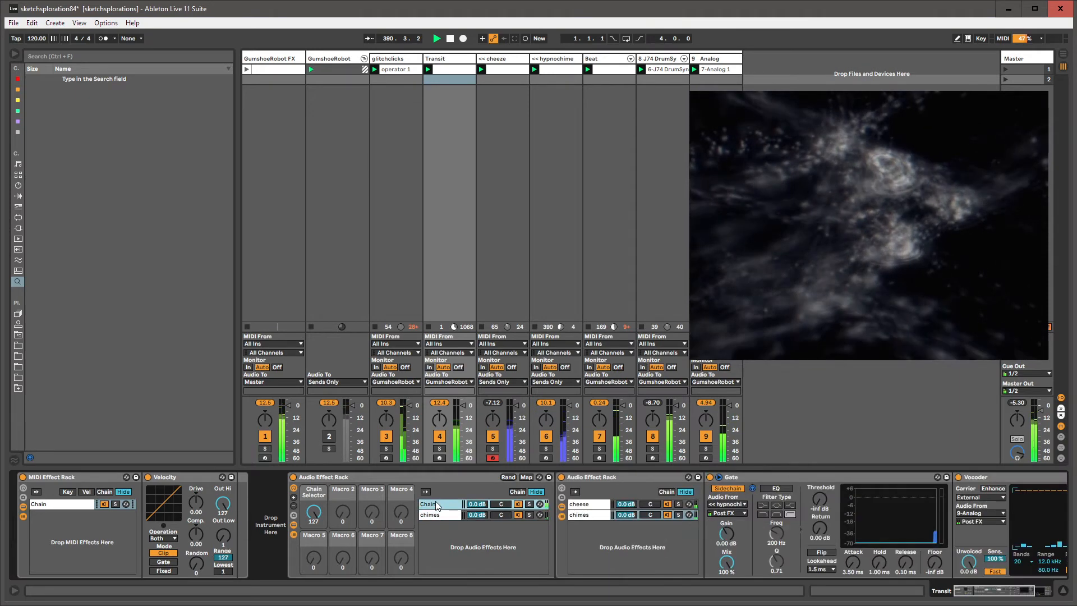
{"action": "key", "text": "ctrl+r"}
{"action": "type", "text": "transition"}
{"action": "key", "text": "Return"}
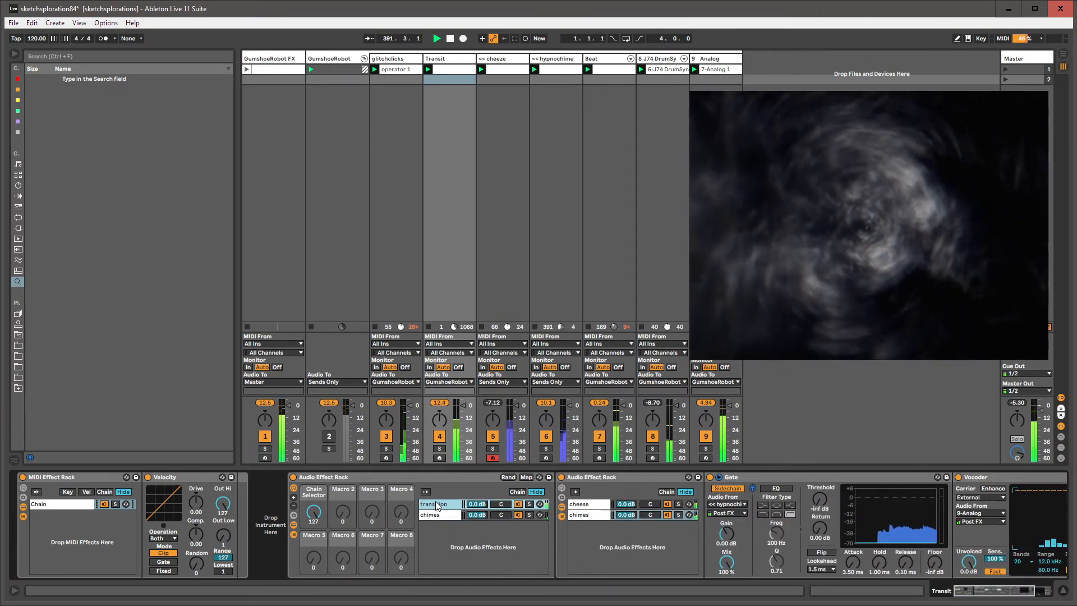
Show the Chain Selector macro's automation in the Transit clip and shape it to stay at 0, then rise to maximum around bar 248.
{"action": "right_click", "coordinate": [314, 513]}
{"action": "left_click", "coordinate": [341, 516]}
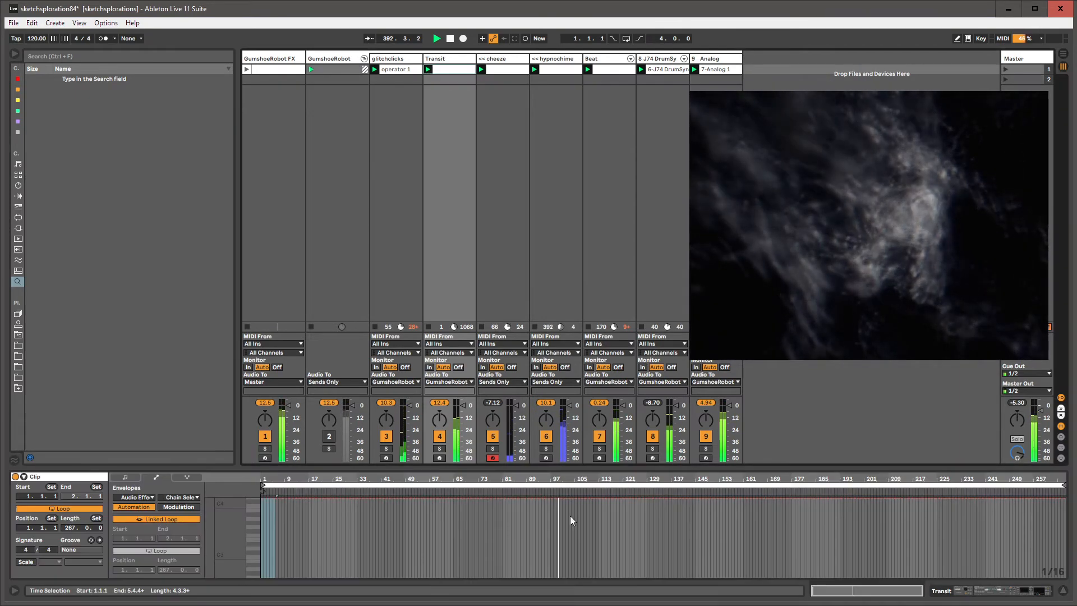
{"action": "key", "text": "b"}
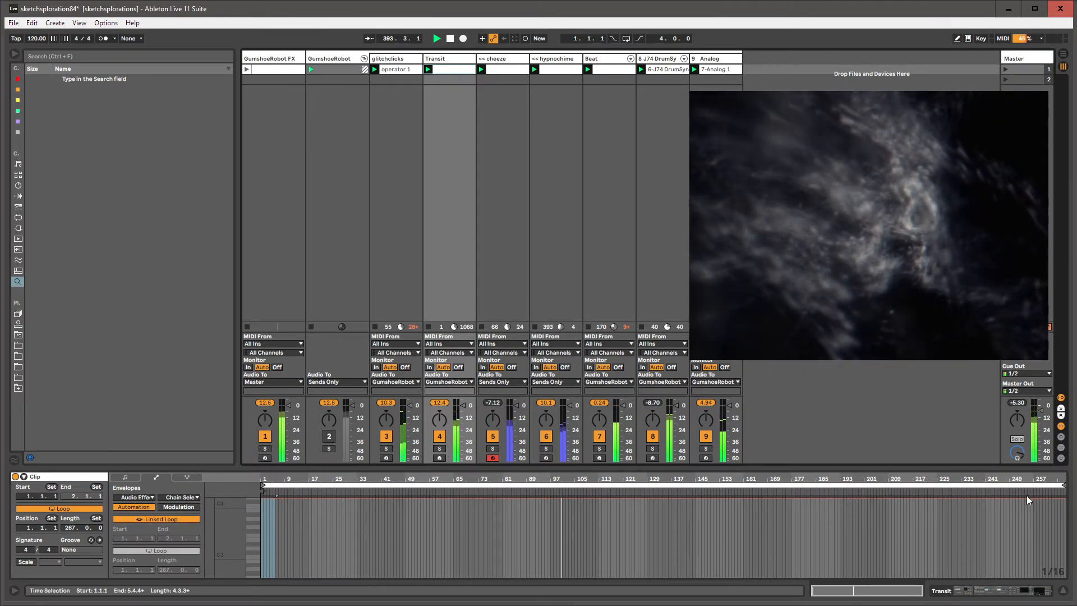
{"action": "left_click", "coordinate": [1009, 500]}
{"action": "left_click_drag", "start_coordinate": [1002, 500], "coordinate": [1005, 576]}
{"action": "left_click_drag", "start_coordinate": [1069, 477], "coordinate": [892, 488]}
{"action": "left_click_drag", "start_coordinate": [871, 568], "coordinate": [1069, 525]}
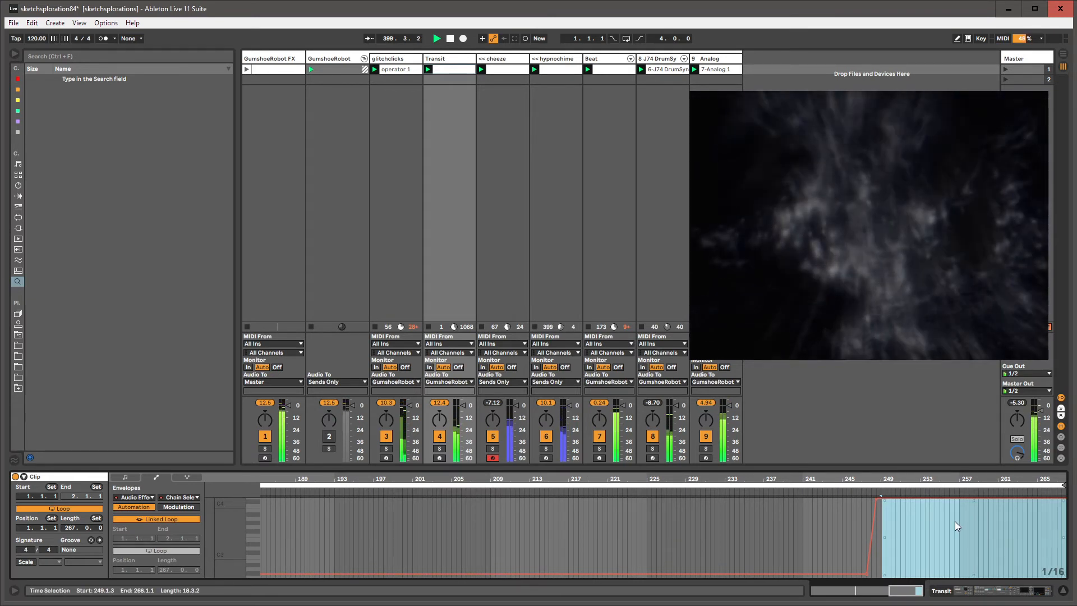
Switch to the Arrangement View and insert a new MIDI track after 9 Analog.
{"action": "key", "text": "Tab"}
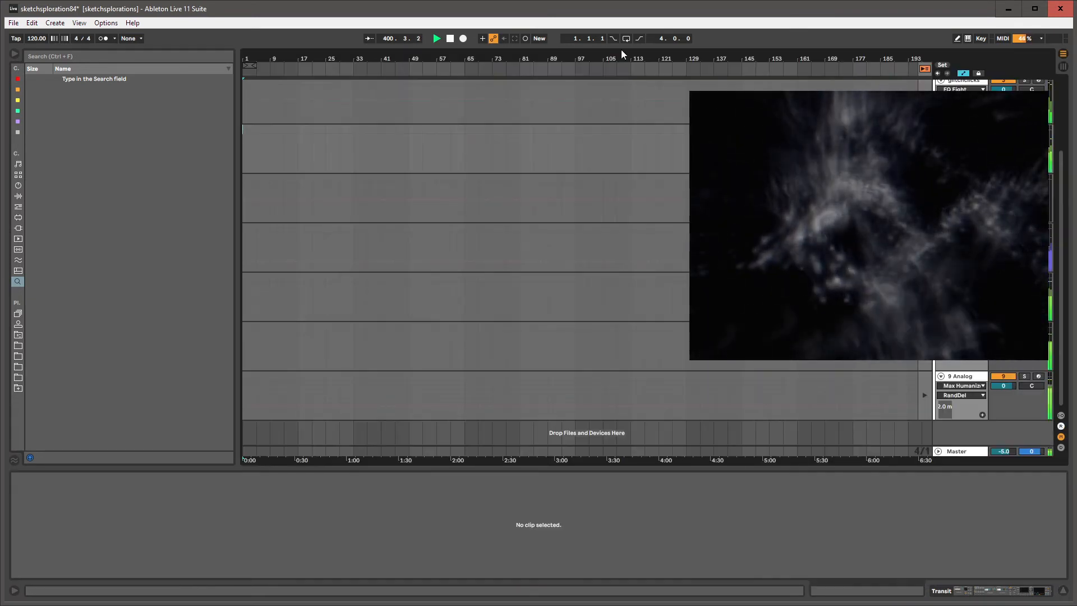
{"action": "left_click_drag", "start_coordinate": [614, 58], "coordinate": [613, 37]}
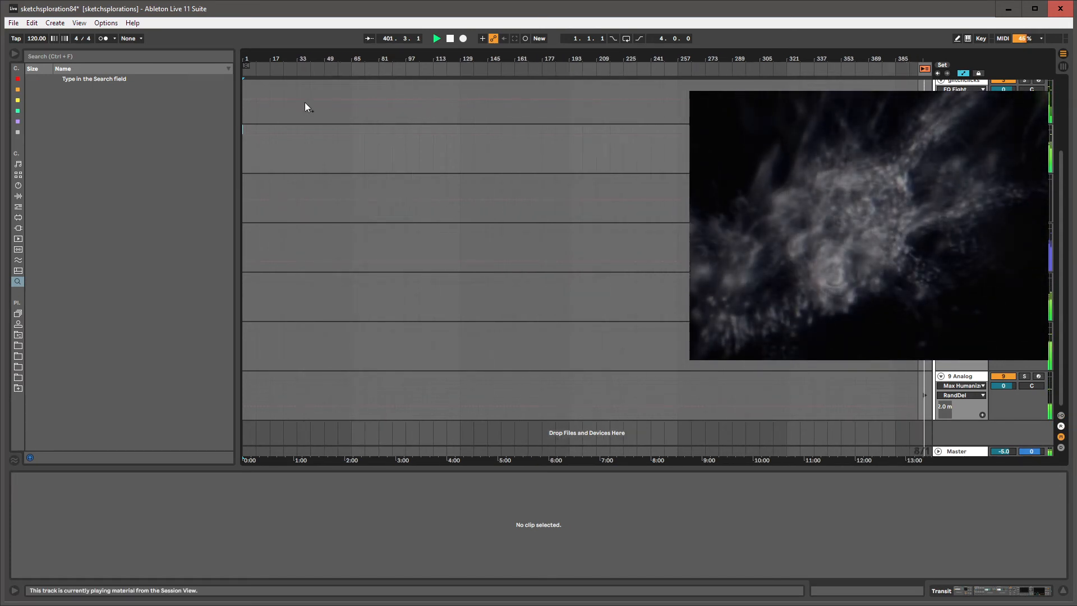
{"action": "mouse_move", "coordinate": [269, 90]}
{"action": "left_mouse_down"}
{"action": "mouse_move", "coordinate": [231, 90]}
{"action": "mouse_move", "coordinate": [252, 124]}
{"action": "mouse_move", "coordinate": [253, 159]}
{"action": "left_mouse_up"}
{"action": "key", "text": "Down"}
{"action": "key", "text": "Up"}
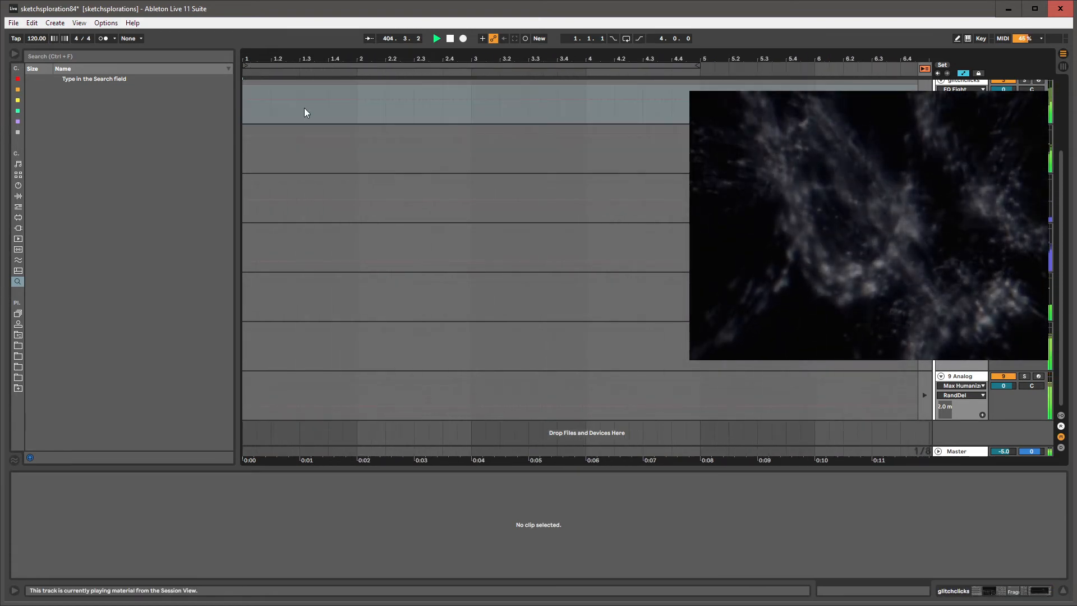
{"action": "left_click", "coordinate": [413, 121]}
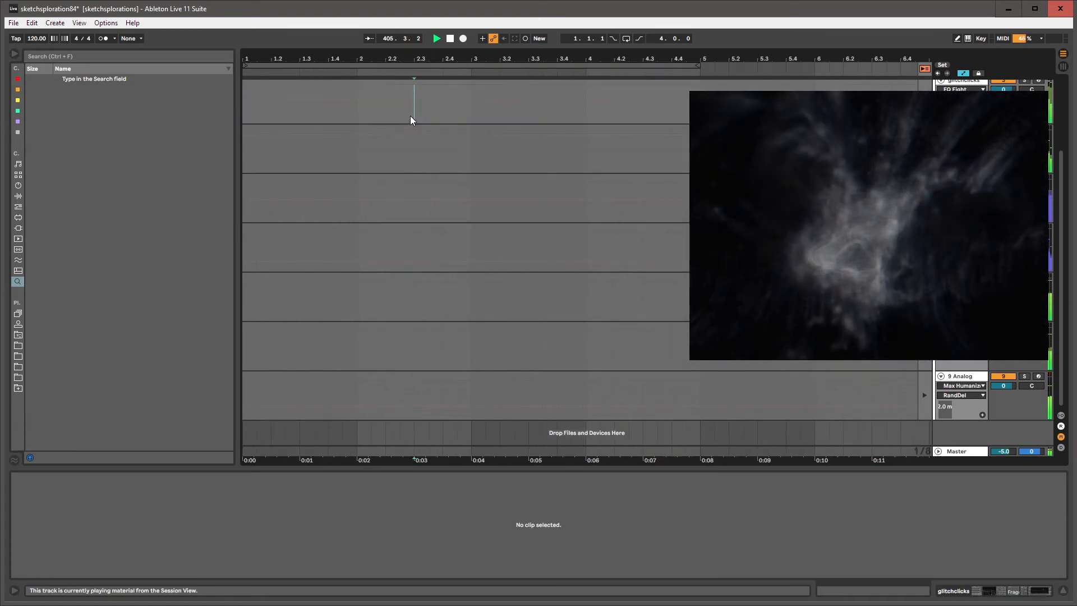
{"action": "left_click", "coordinate": [950, 380]}
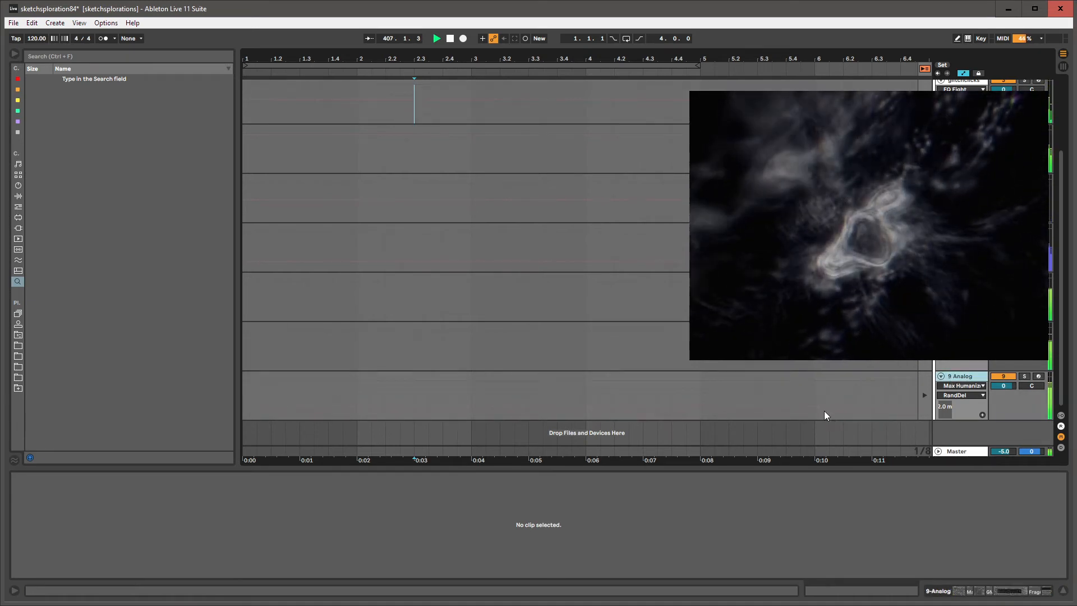
{"action": "key", "text": "ctrl+shift+t"}
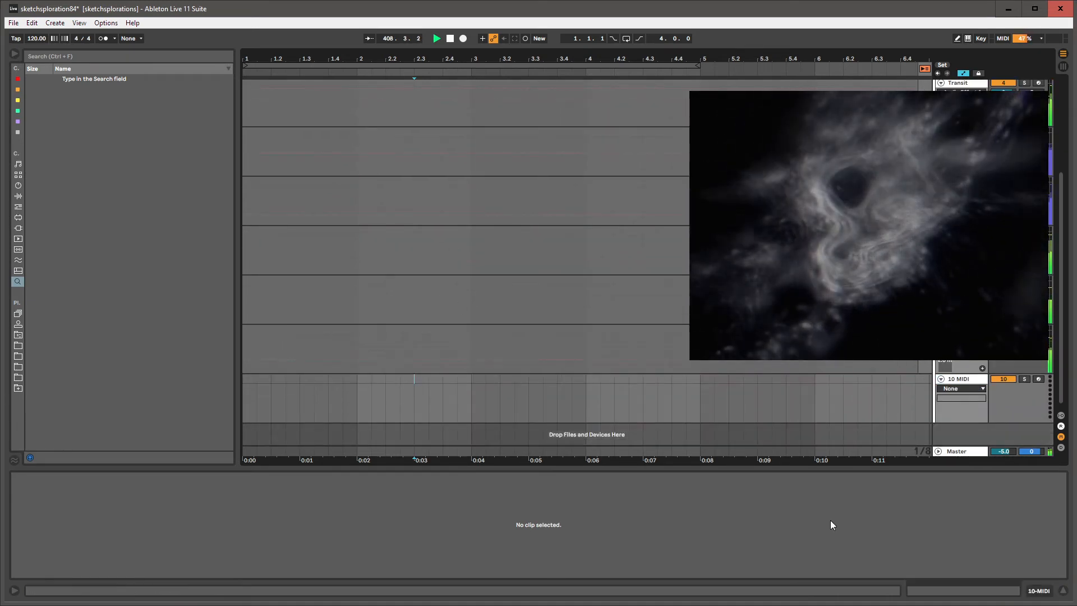
Measure the duration of the range 1.1.1 to 17.3.1 on the new MIDI track and return to the Session View.
{"action": "left_click", "coordinate": [816, 408]}
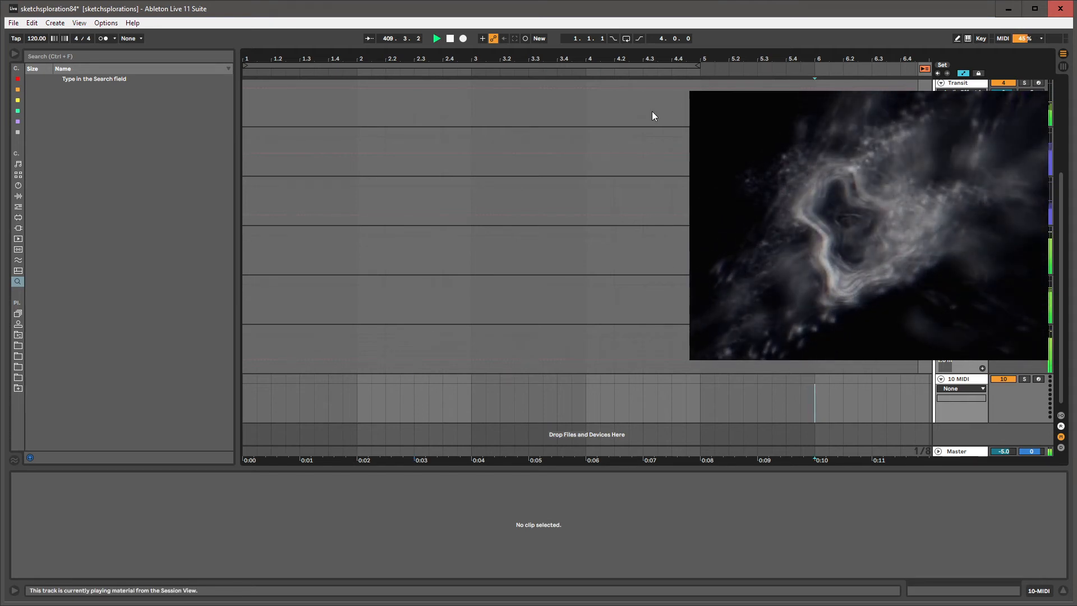
{"action": "left_click_drag", "start_coordinate": [637, 59], "coordinate": [299, 37]}
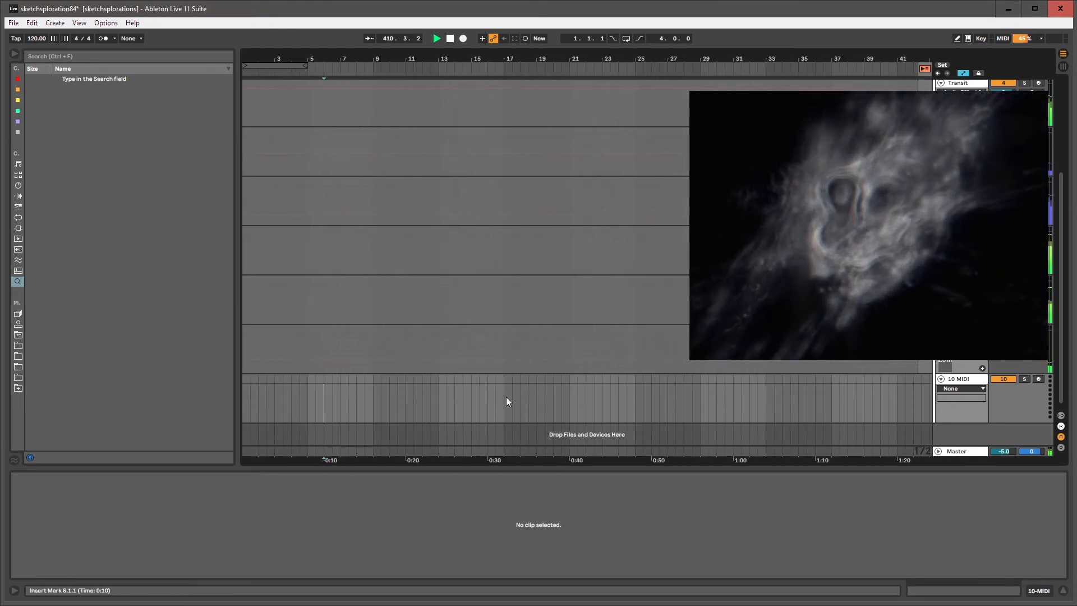
{"action": "left_click", "coordinate": [512, 413]}
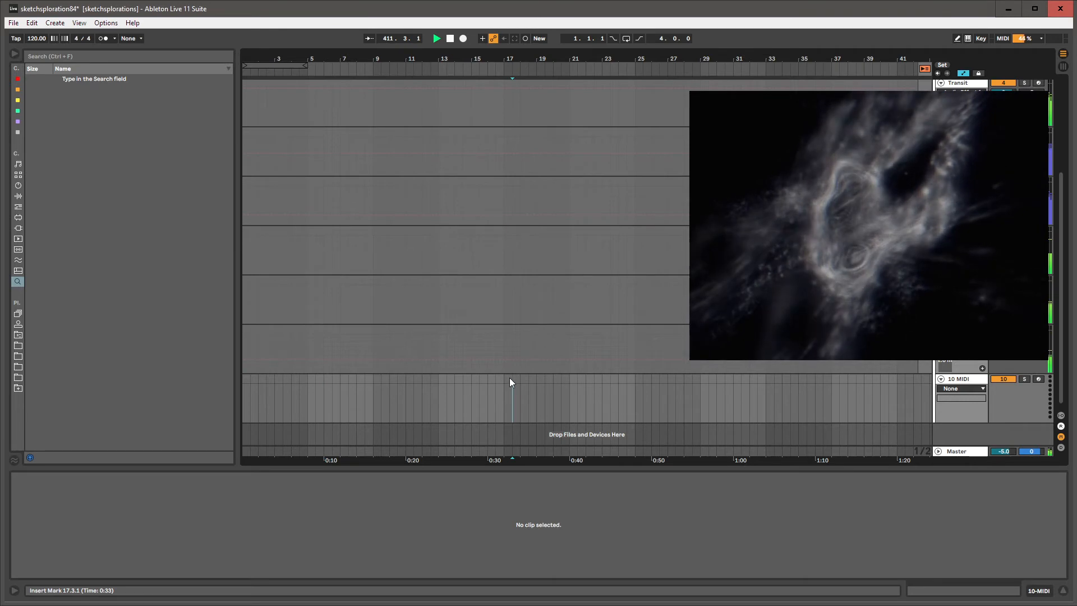
{"action": "left_click_drag", "start_coordinate": [511, 380], "coordinate": [232, 381]}
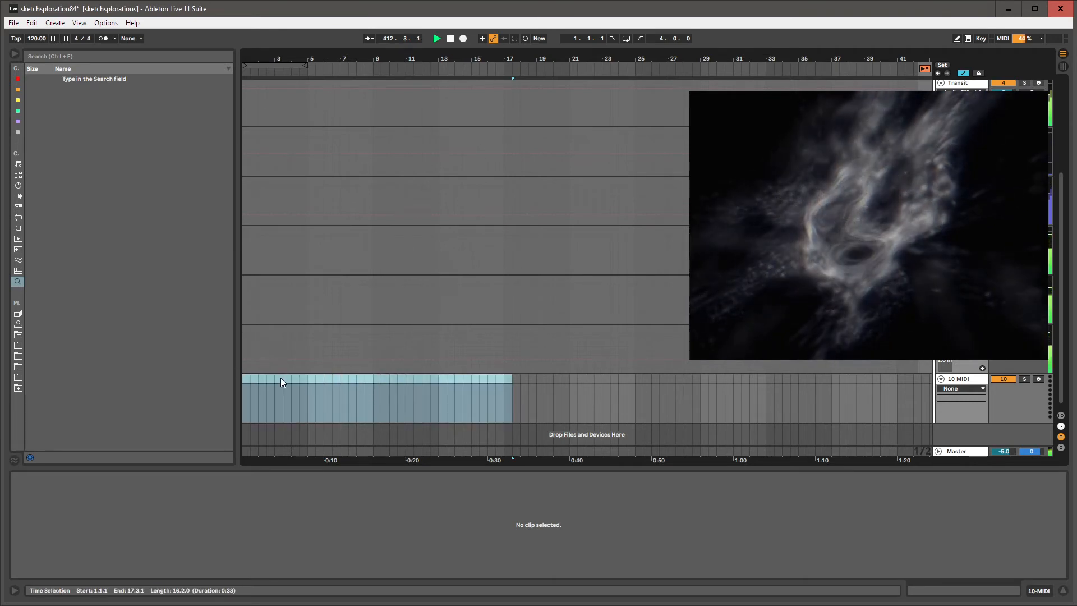
{"action": "key", "text": "Tab"}
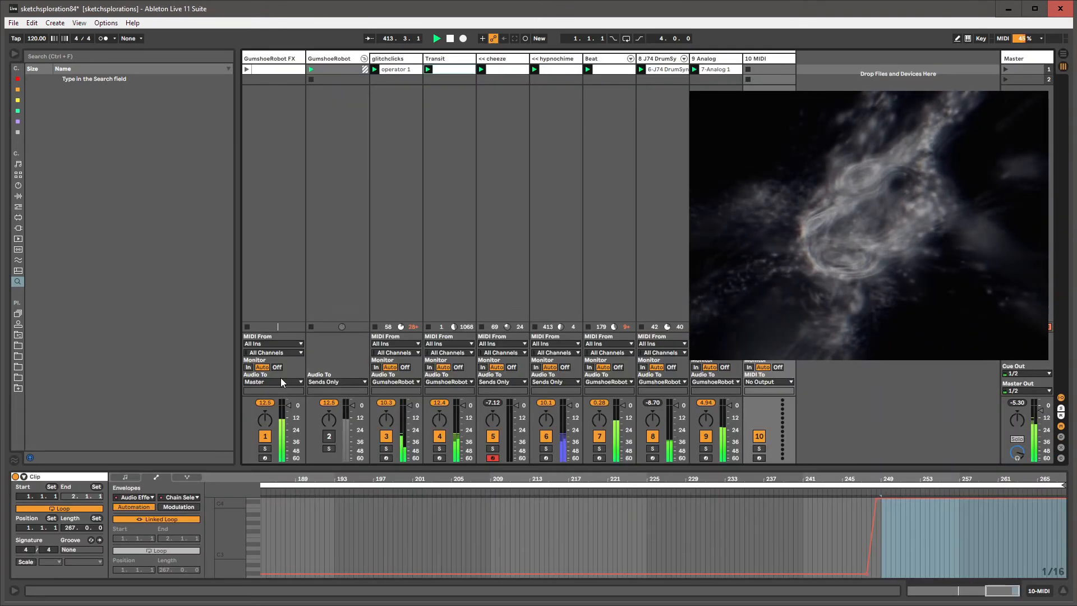
Move the lower breakpoint of the Transit clip's Chain Selector envelope so the value jumps vertically at about bar 248.
{"action": "left_click", "coordinate": [443, 72]}
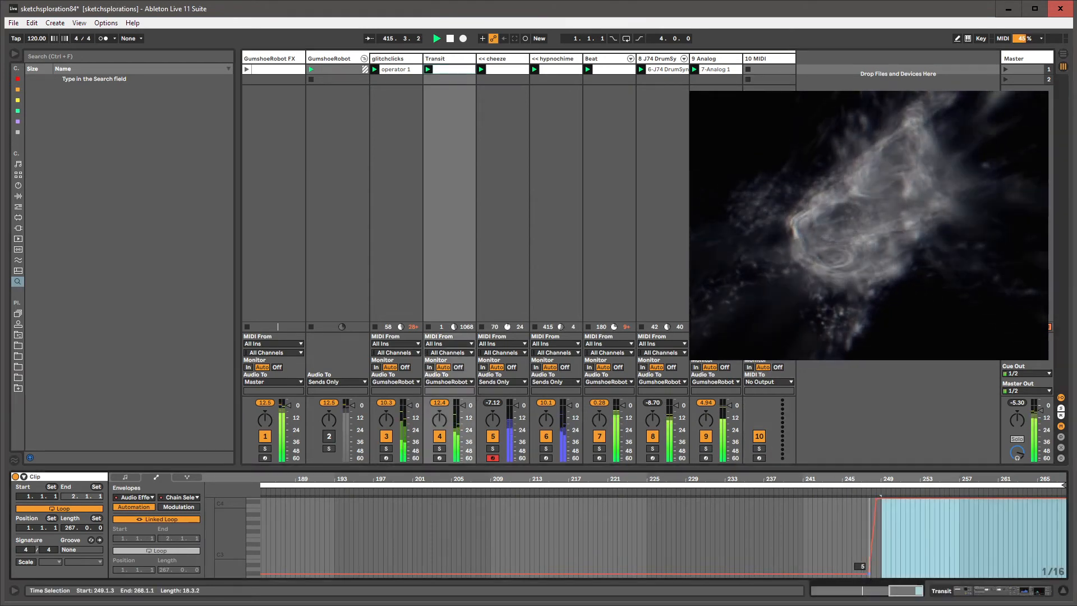
{"action": "left_click_drag", "start_coordinate": [868, 573], "coordinate": [873, 573]}
{"action": "left_click", "coordinate": [843, 540]}
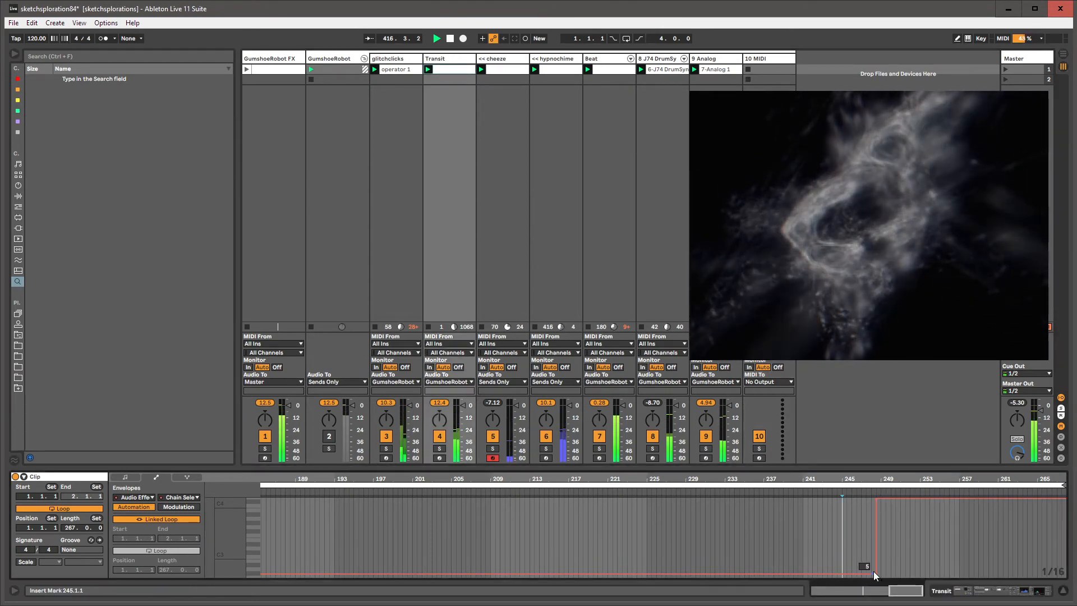
{"action": "left_click_drag", "start_coordinate": [863, 478], "coordinate": [859, 432]}
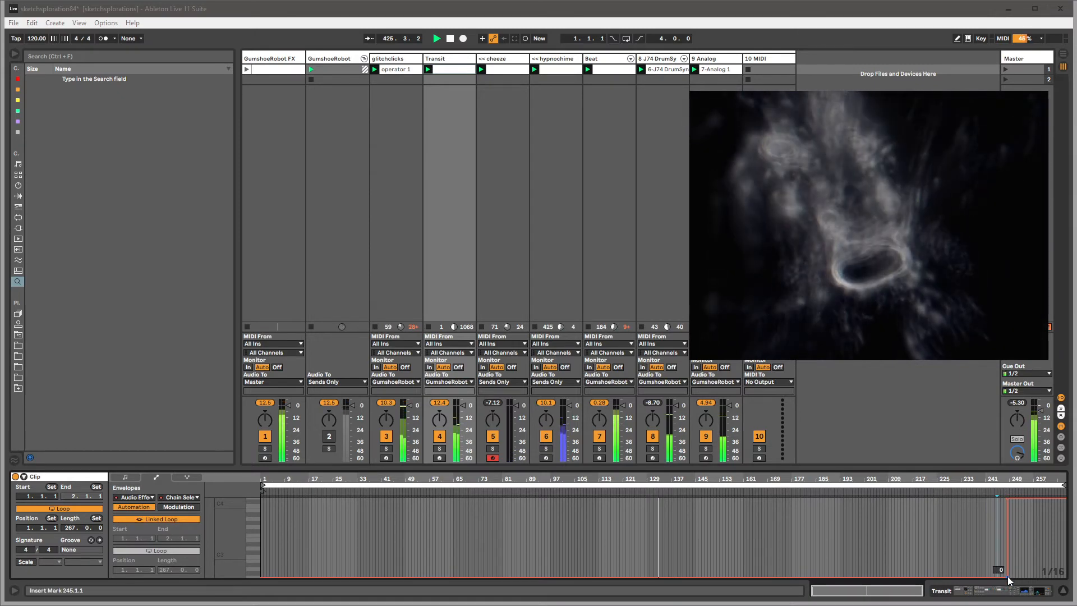
Show the Transit track's devices and rename the outer Audio Effect Rack "transition cheeze".
{"action": "double_click", "coordinate": [418, 58]}
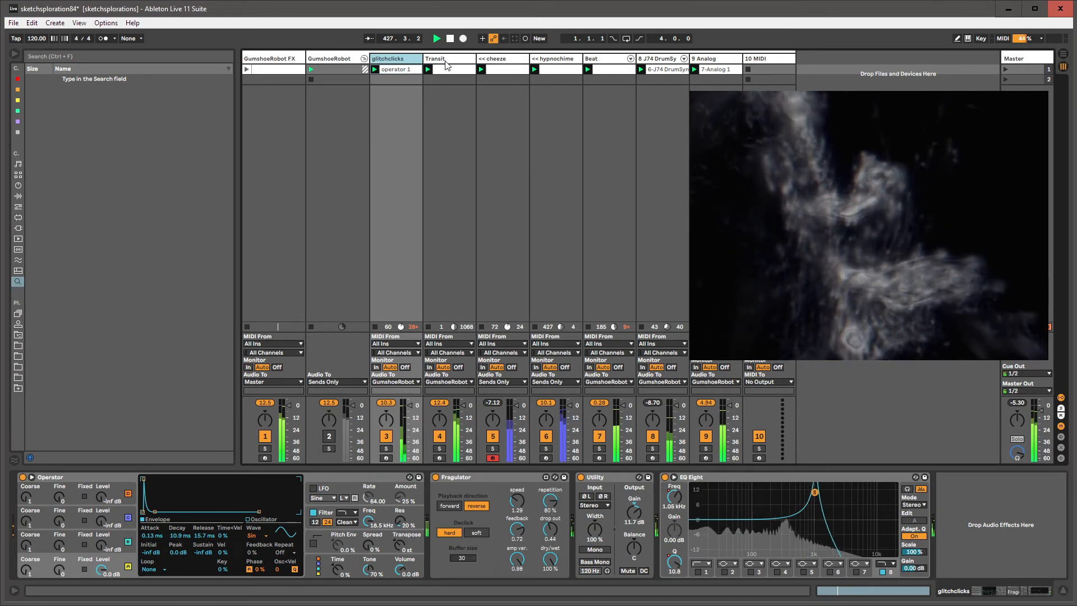
{"action": "left_click", "coordinate": [446, 59]}
{"action": "left_click", "coordinate": [493, 59]}
{"action": "left_click", "coordinate": [458, 60]}
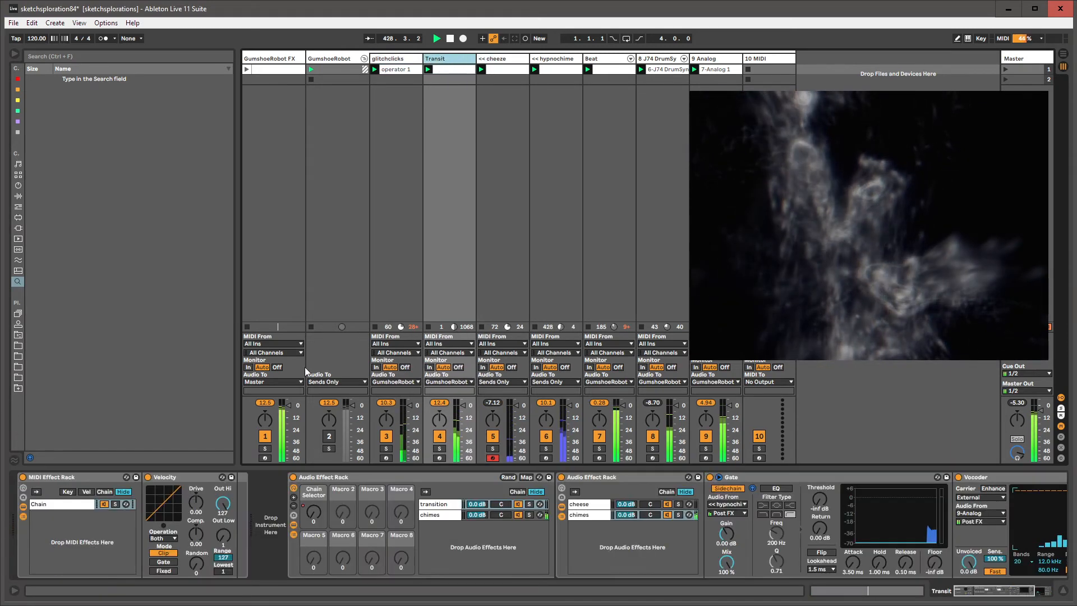
{"action": "left_click", "coordinate": [324, 478]}
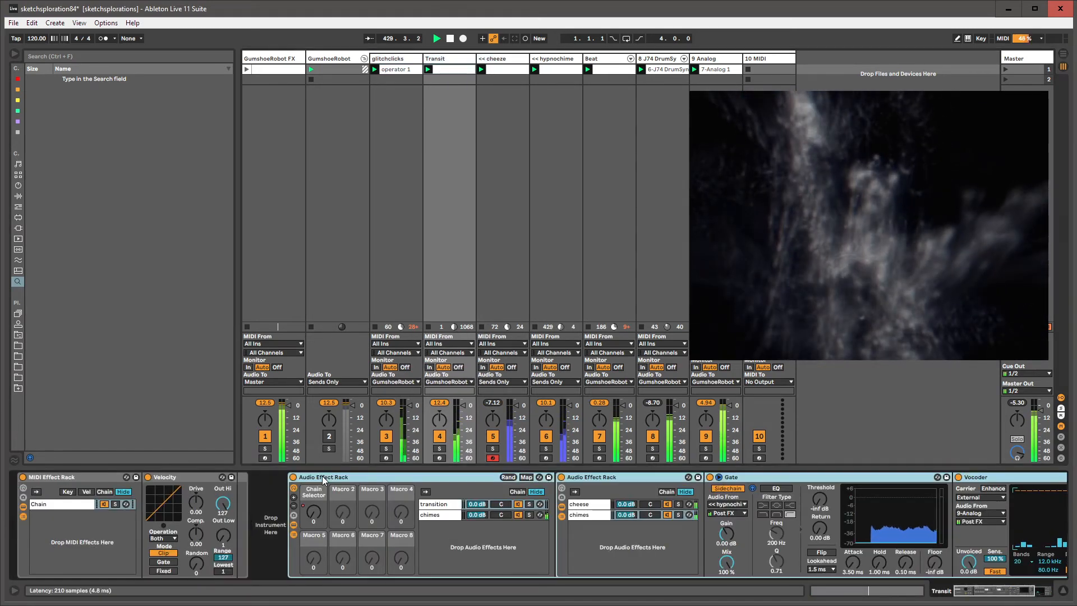
{"action": "key", "text": "ctrl+r"}
{"action": "type", "text": "tra"}
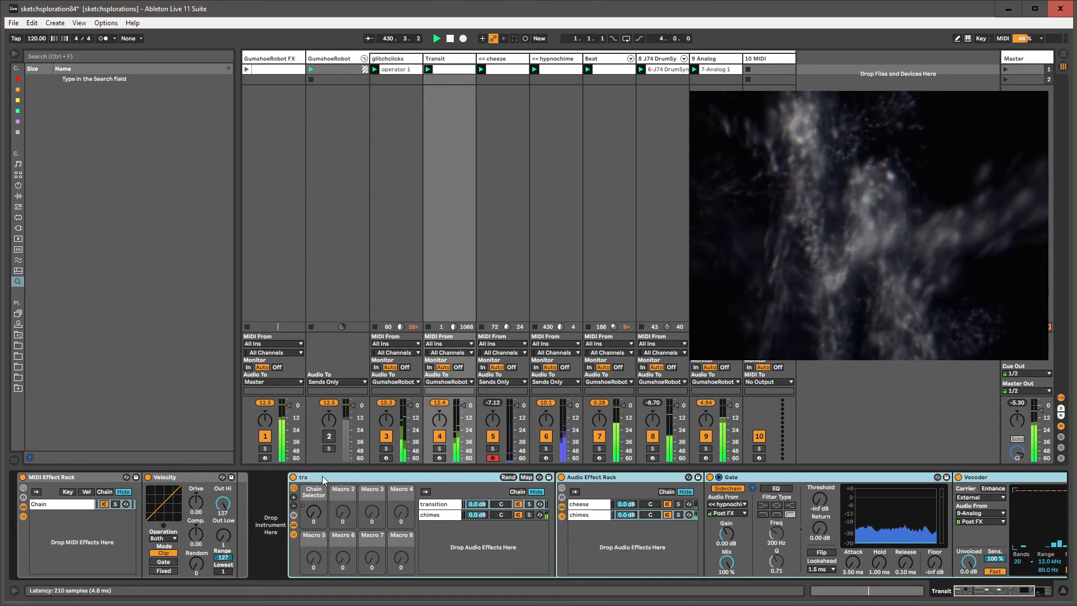
{"action": "type", "text": "nsition"}
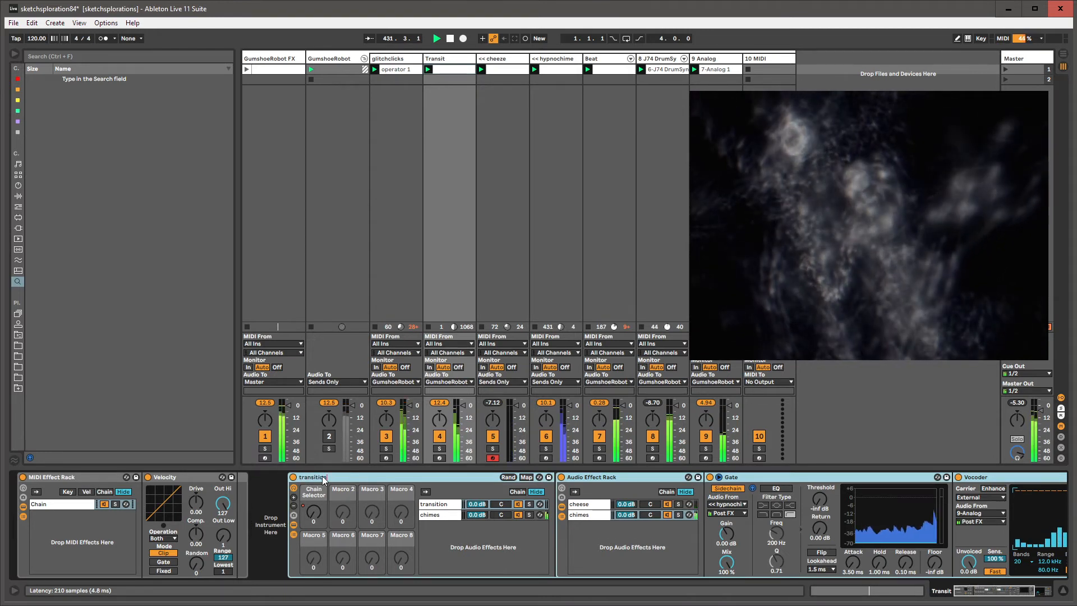
{"action": "type", "text": " cheeze"}
{"action": "key", "text": "Return"}
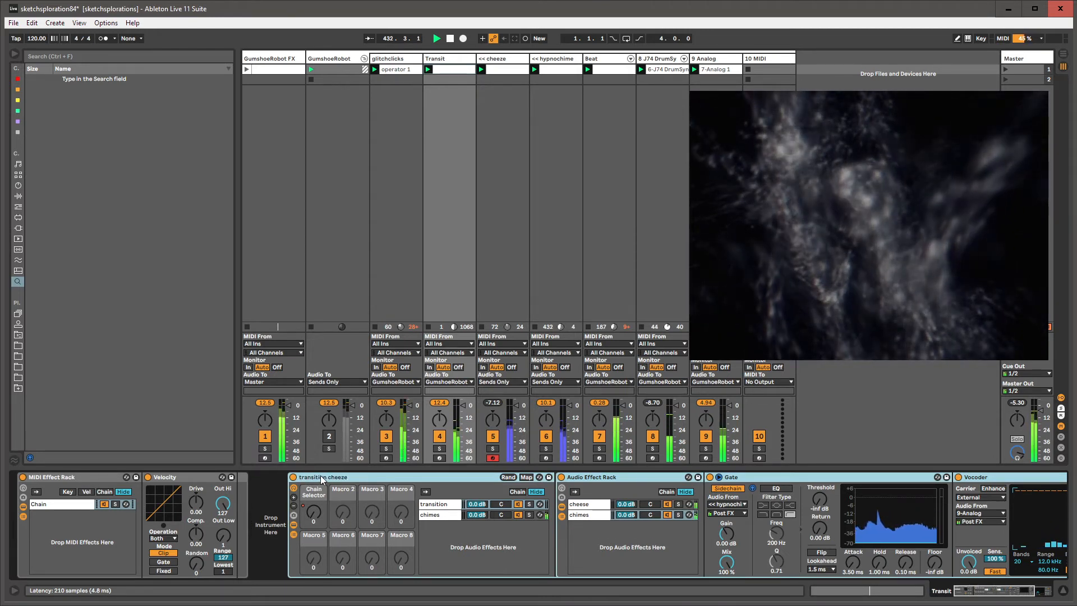
Try the rack's Chain Selector macro at 127, re-enable its automation and rename the macro "dry<wet".
{"action": "left_click_drag", "start_coordinate": [313, 513], "coordinate": [313, 441]}
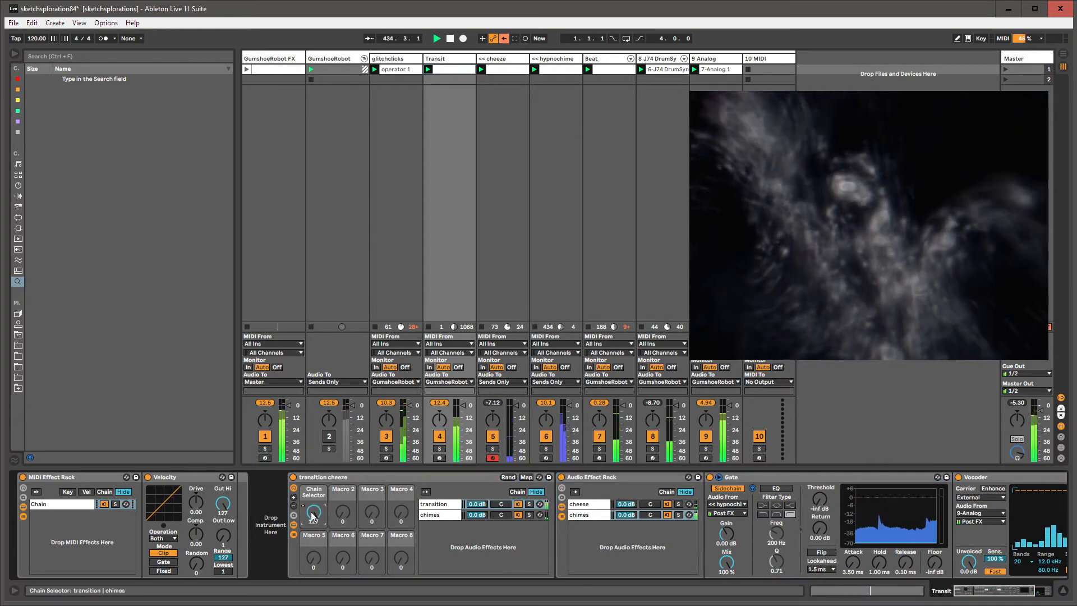
{"action": "left_click", "coordinate": [504, 39]}
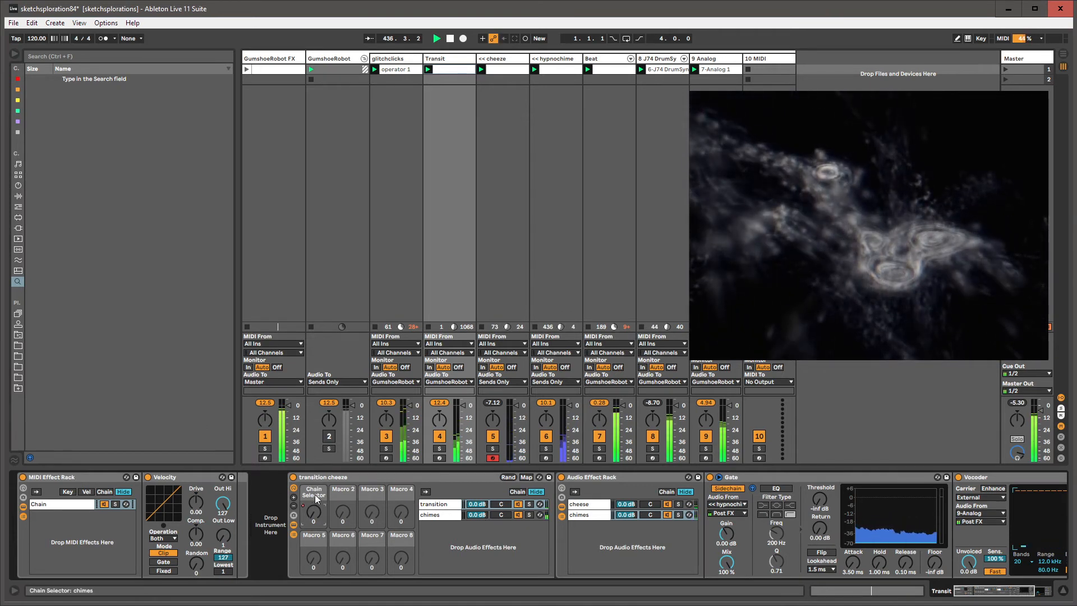
{"action": "type", "text": "dry"}
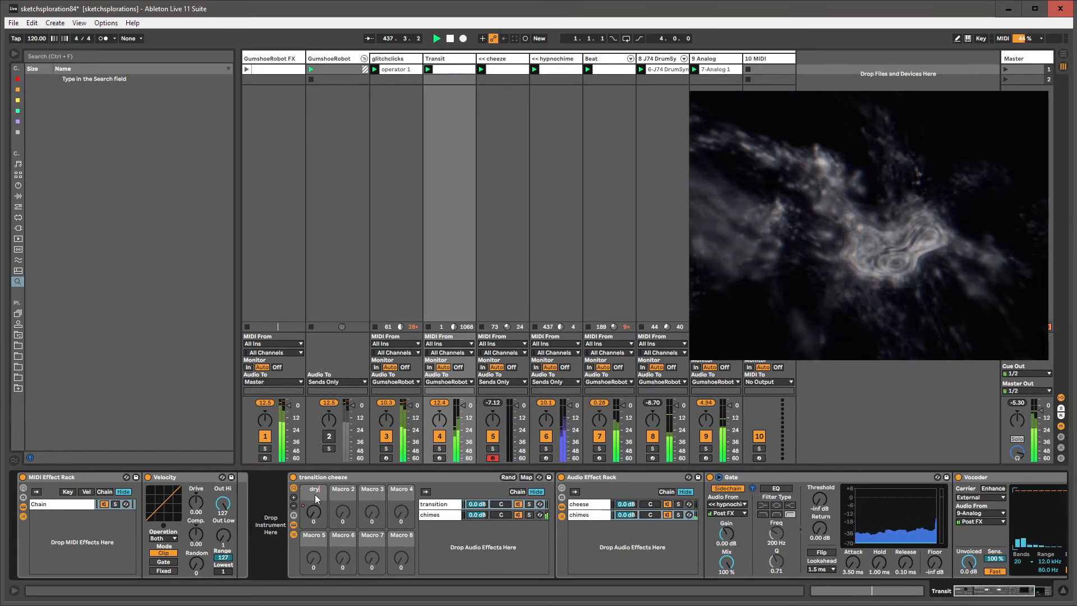
{"action": "type", "text": "<wet"}
{"action": "key", "text": "Return"}
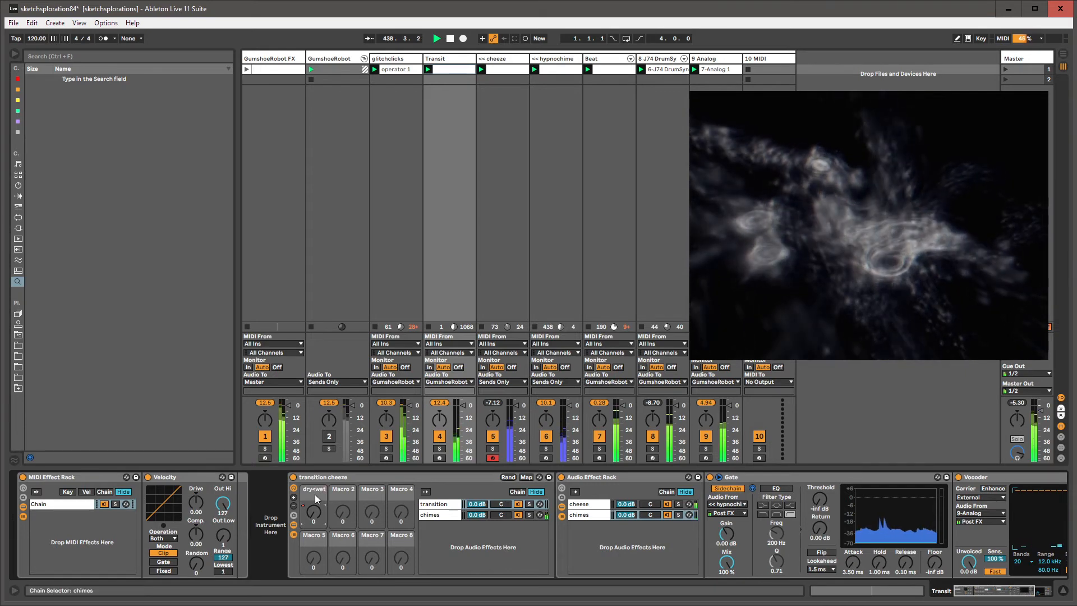
Delete the MIDI Effect Rack with its Velocity device from the Transit track.
{"action": "left_click", "coordinate": [50, 475]}
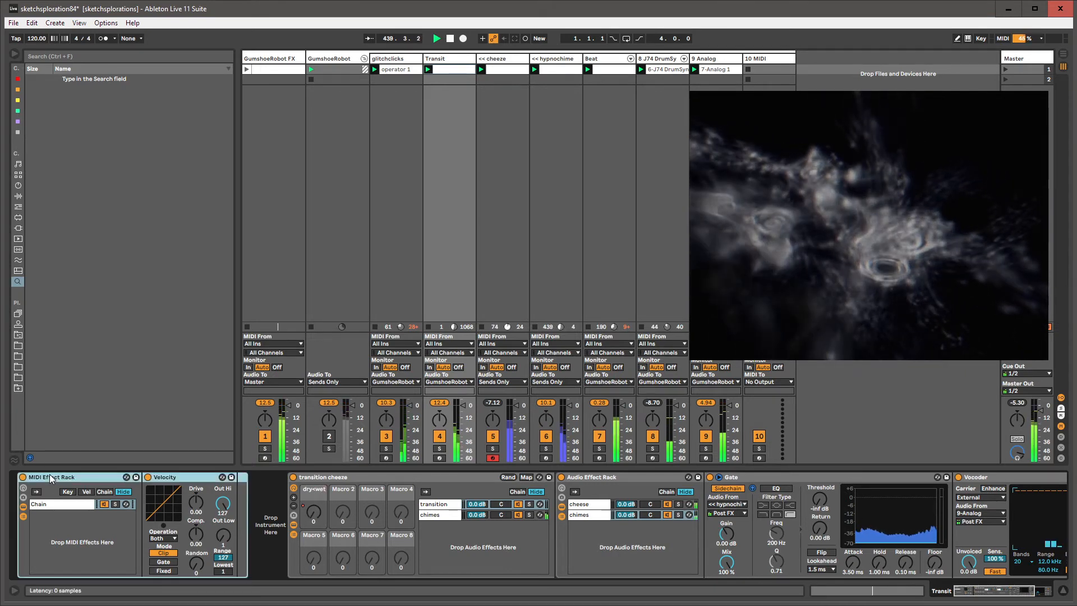
{"action": "key", "text": "Delete"}
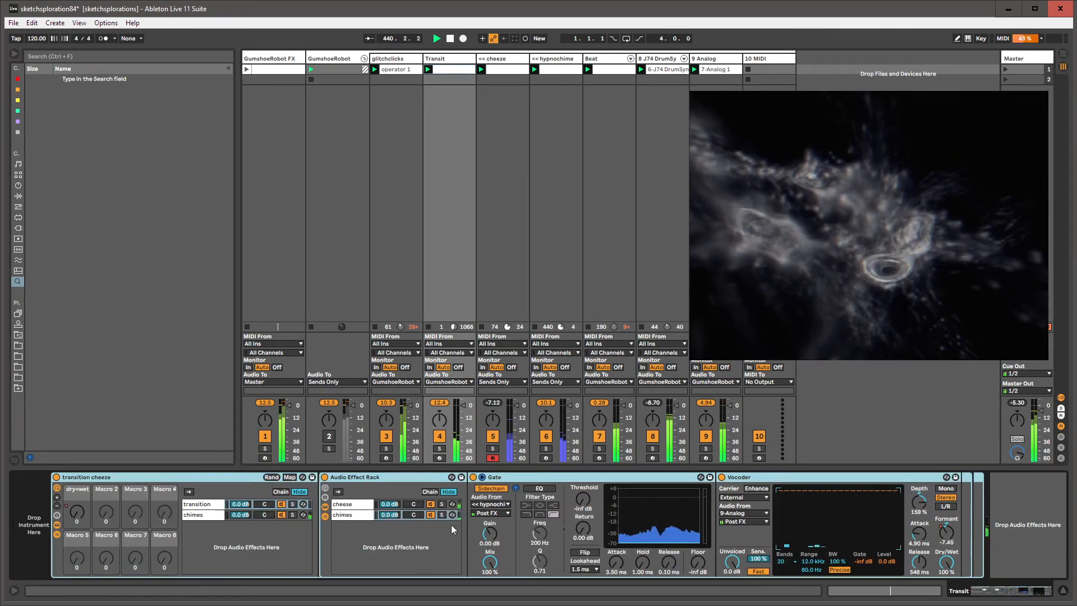
Set the transition cheeze rack's dry<wet macro to 127 and show the devices of the inner rack's cheese chain.
{"action": "left_click", "coordinate": [349, 515]}
{"action": "left_click", "coordinate": [77, 512]}
{"action": "left_click_drag", "start_coordinate": [76, 513], "coordinate": [77, 441]}
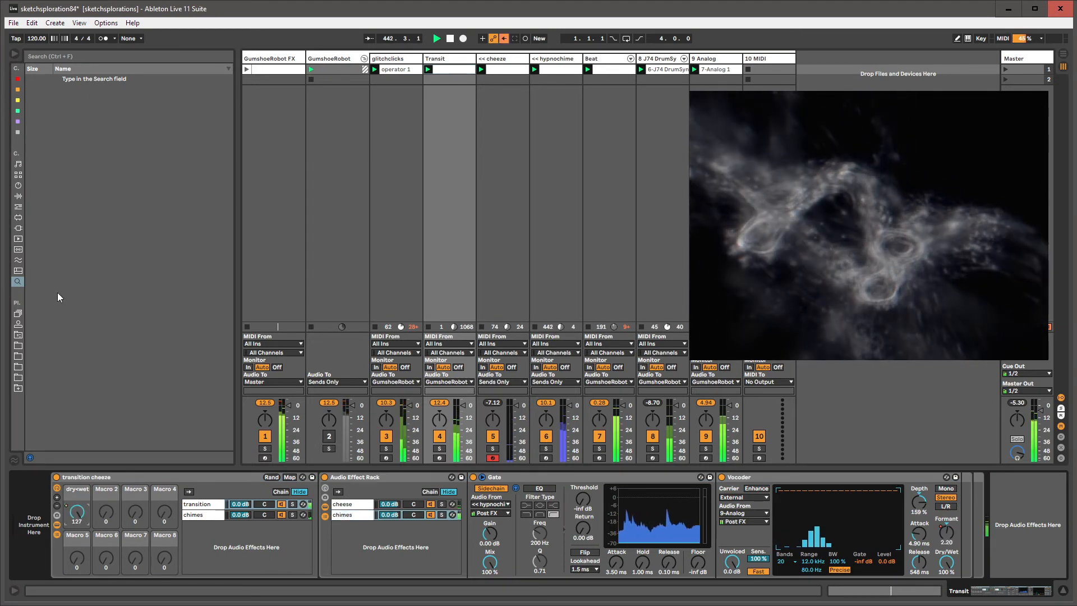
{"action": "left_click", "coordinate": [348, 504]}
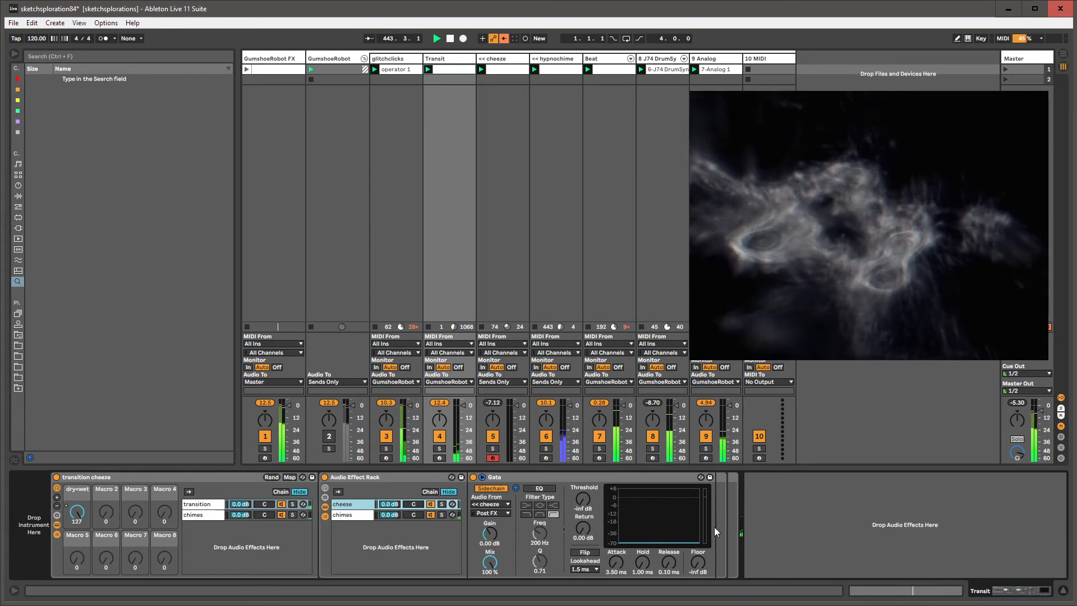
Add a Reverb to the cheeze track with Dry/Wet at 77%, Decay Time at 495 ms and Stereo at 120.
{"action": "left_click", "coordinate": [512, 66]}
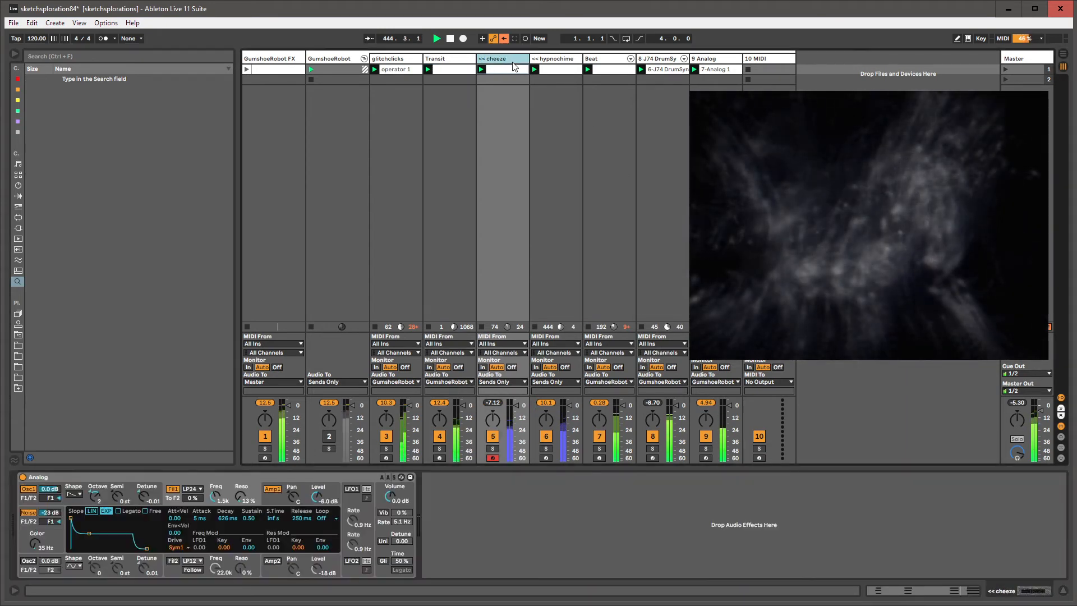
{"action": "left_click", "coordinate": [555, 63]}
{"action": "left_click", "coordinate": [514, 64]}
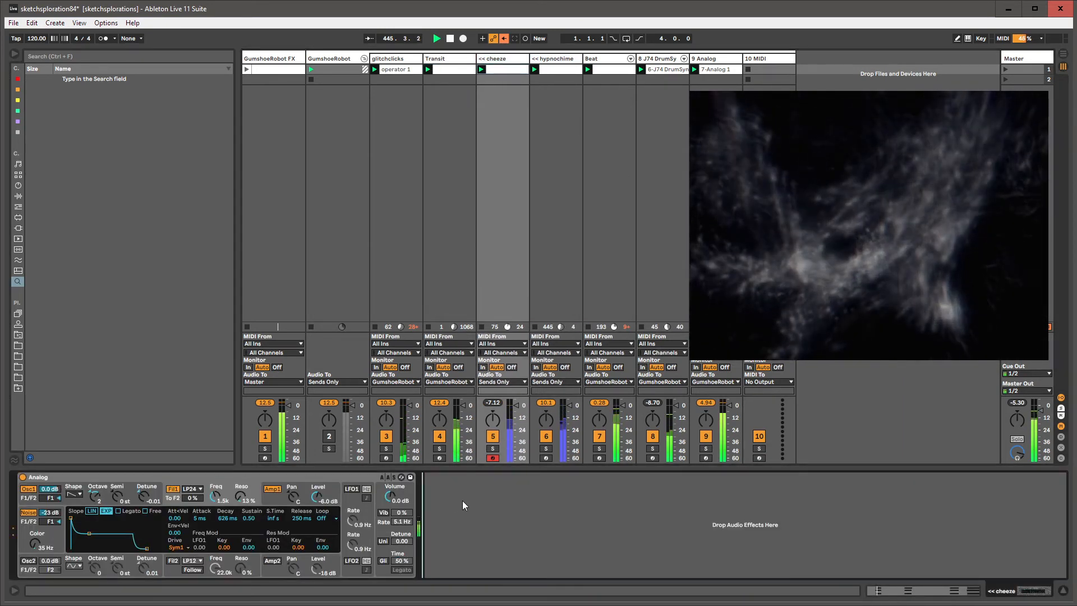
{"action": "key", "text": "ctrl+f"}
{"action": "type", "text": "reverb"}
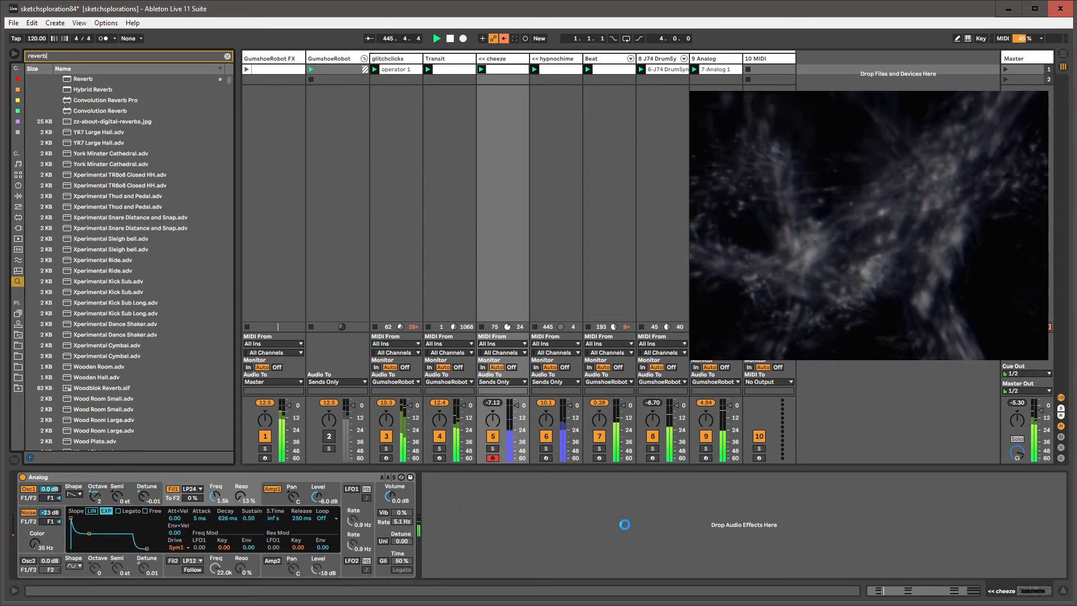
{"action": "left_click_drag", "start_coordinate": [685, 566], "coordinate": [685, 502]}
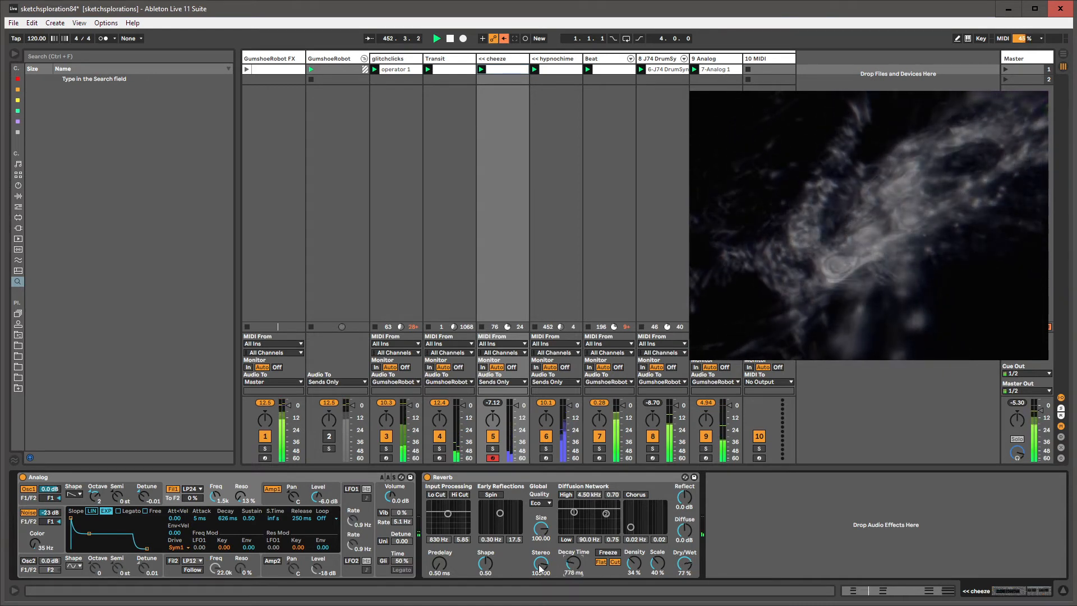
{"action": "left_click_drag", "start_coordinate": [572, 563], "coordinate": [570, 563]}
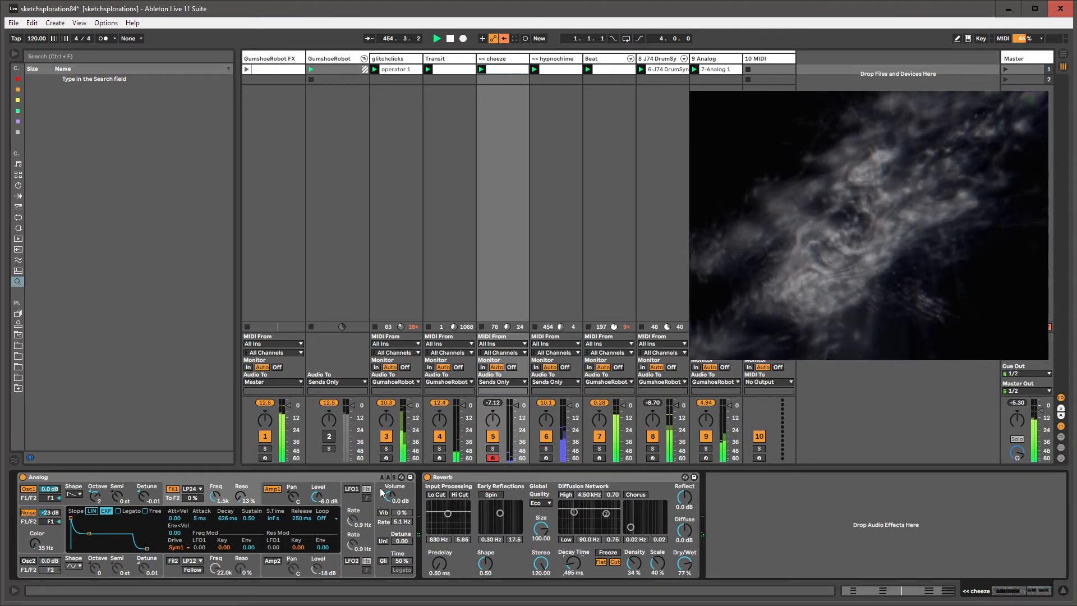
Set the cheeze track's Analog volume to 4.3 dB and its filter 1 frequency to about 1.3k.
{"action": "left_click_drag", "start_coordinate": [389, 496], "coordinate": [390, 495]}
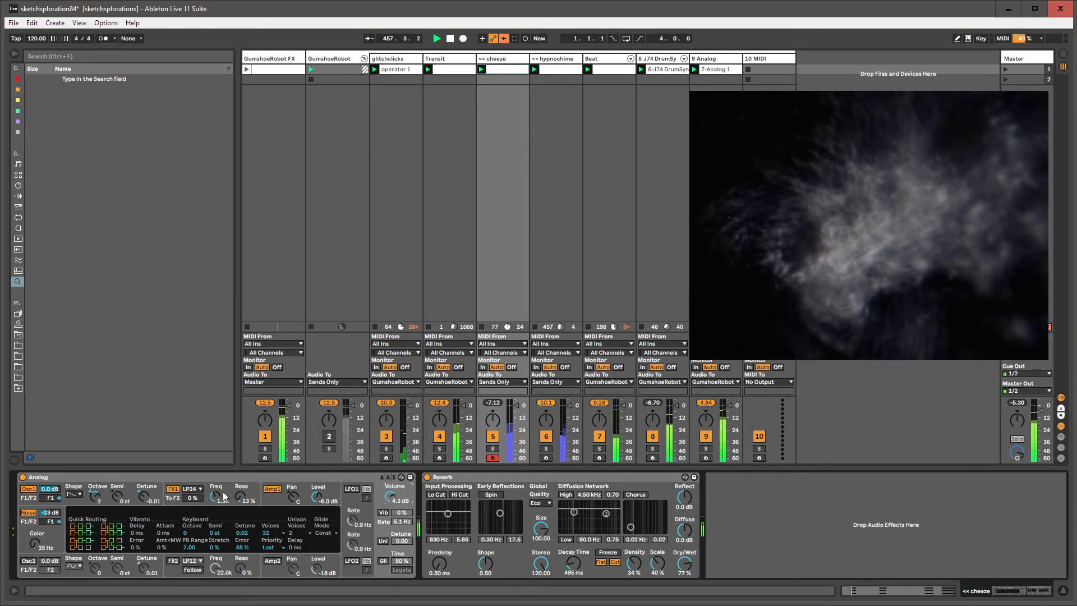
{"action": "left_click_drag", "start_coordinate": [215, 497], "coordinate": [216, 499]}
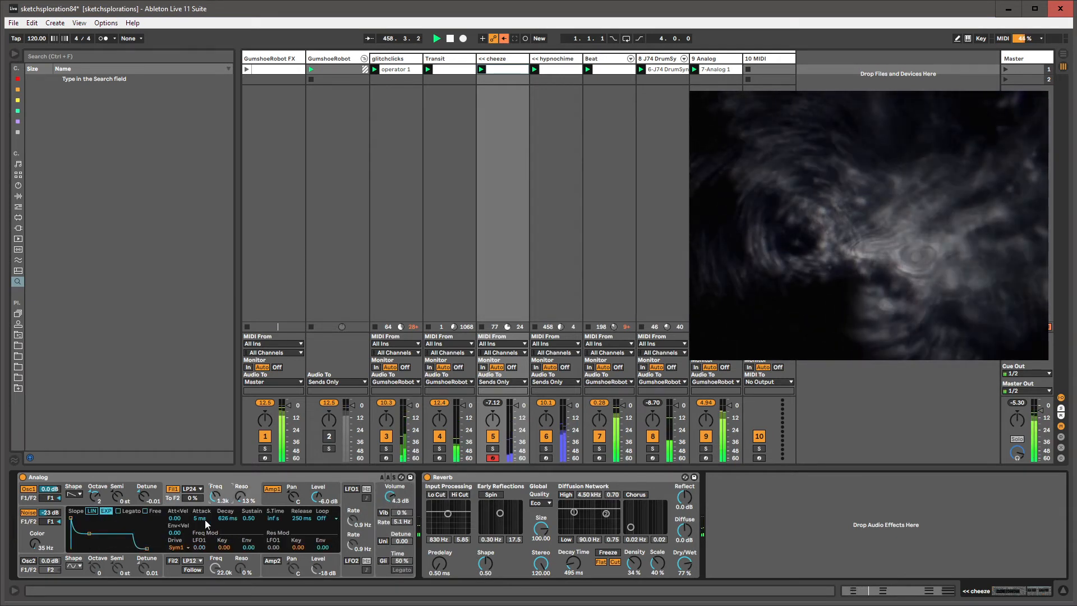
Enable LFO1 in the cheeze track's Analog and set its wave to Noise1.
{"action": "left_click", "coordinate": [354, 490]}
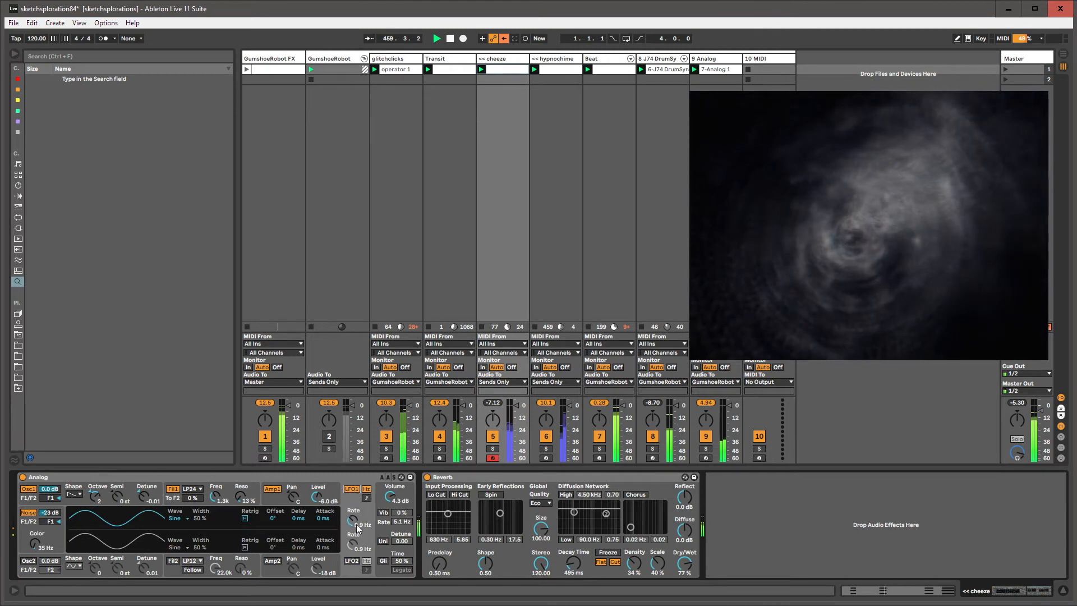
{"action": "left_click", "coordinate": [183, 520]}
{"action": "left_click", "coordinate": [182, 561]}
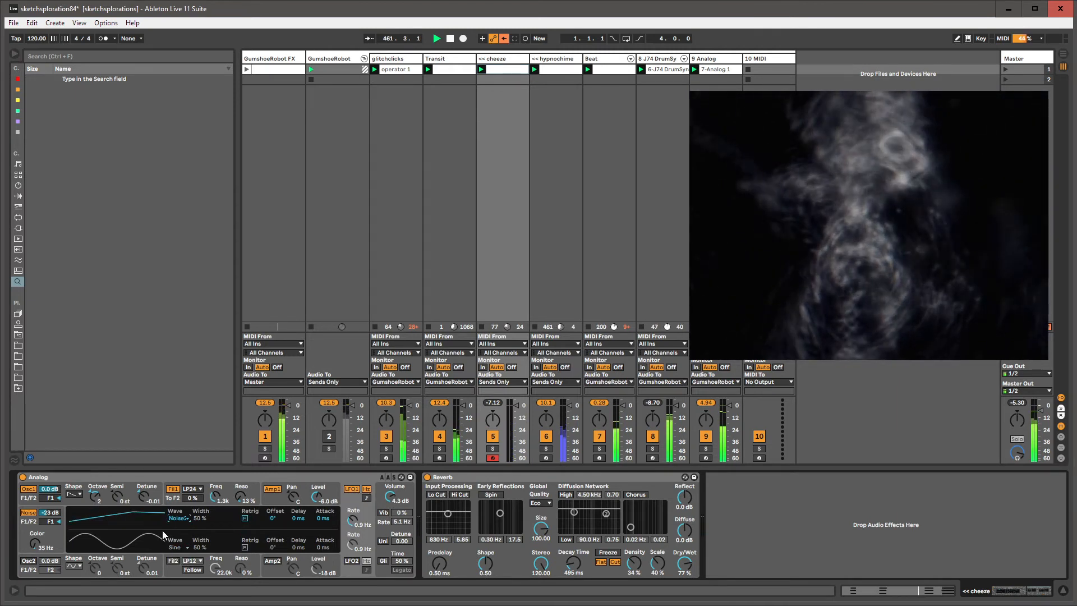
Set the LFO1 modulation of filter 1's resonance to 4.00 in the cheeze track's Analog and its frequency to about 1.7k.
{"action": "left_click", "coordinate": [257, 498]}
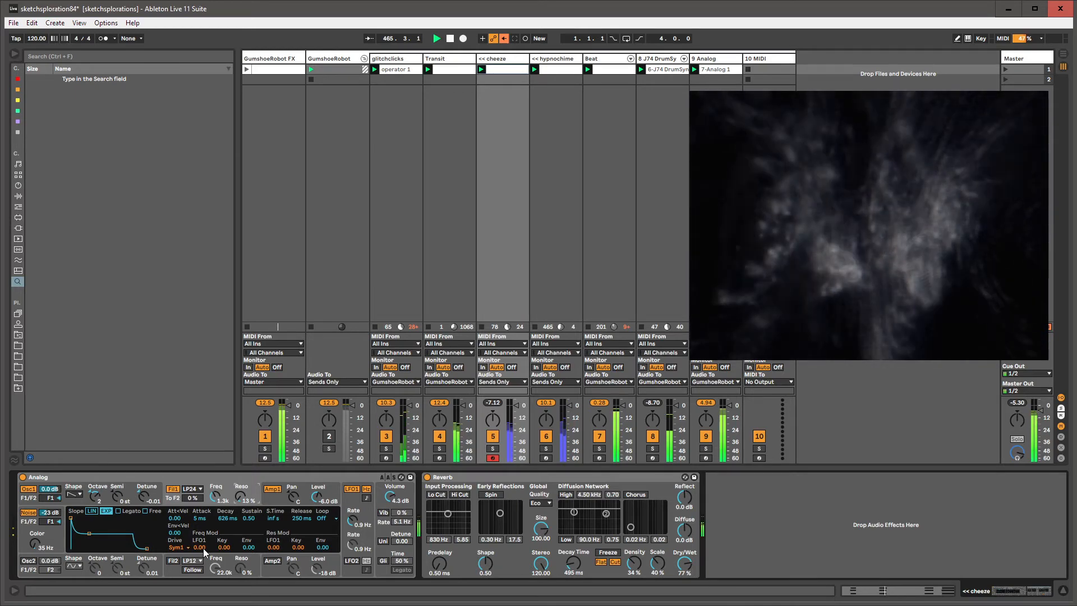
{"action": "left_click", "coordinate": [708, 59]}
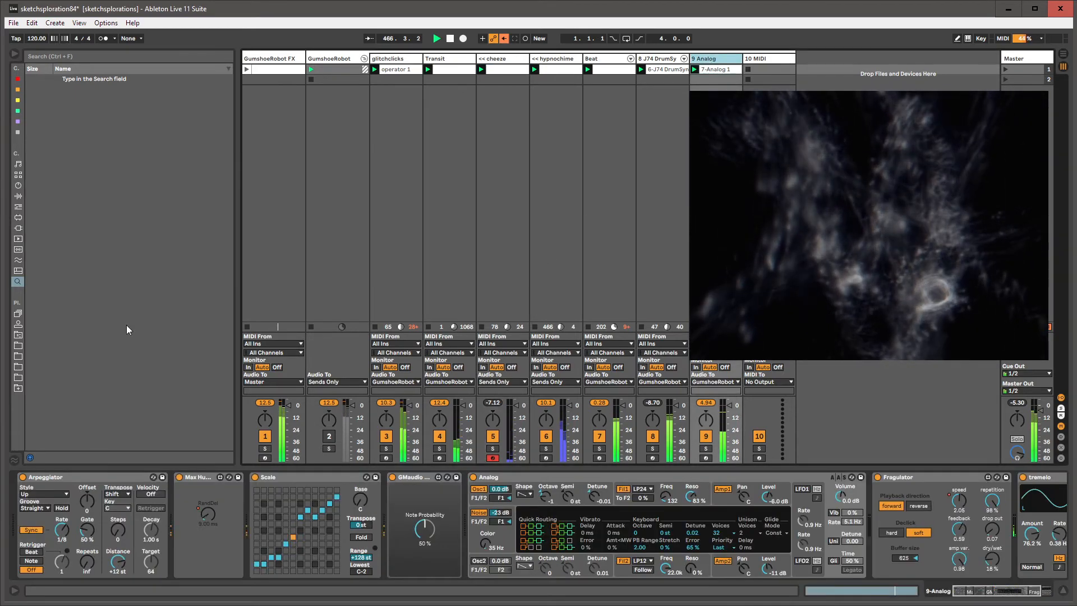
{"action": "left_click", "coordinate": [512, 59]}
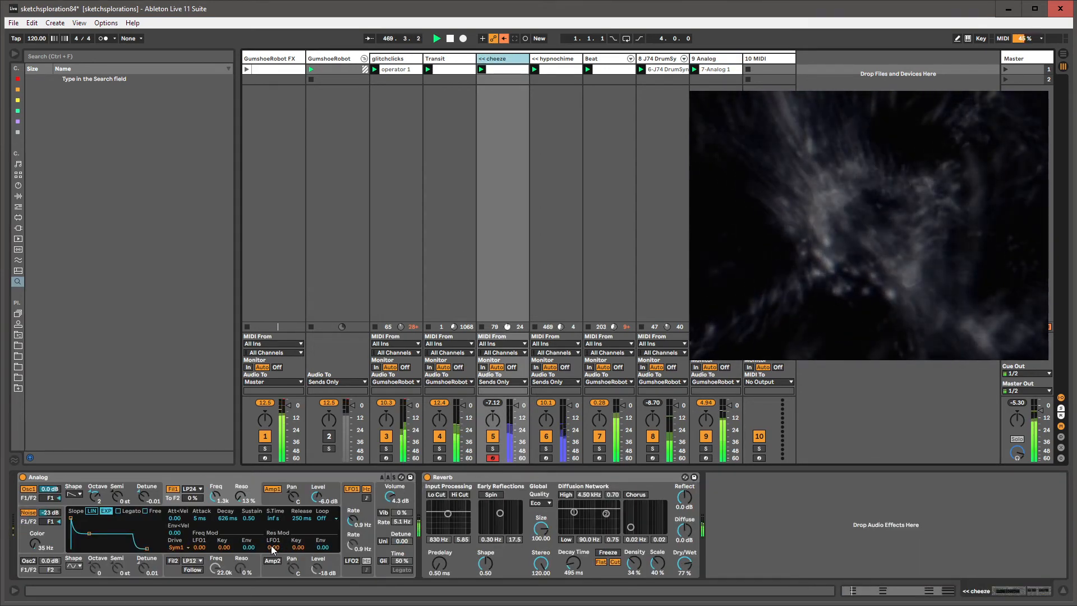
{"action": "mouse_move", "coordinate": [271, 545]}
{"action": "left_mouse_down"}
{"action": "mouse_move", "coordinate": [271, 527]}
{"action": "mouse_move", "coordinate": [272, 537]}
{"action": "left_mouse_up"}
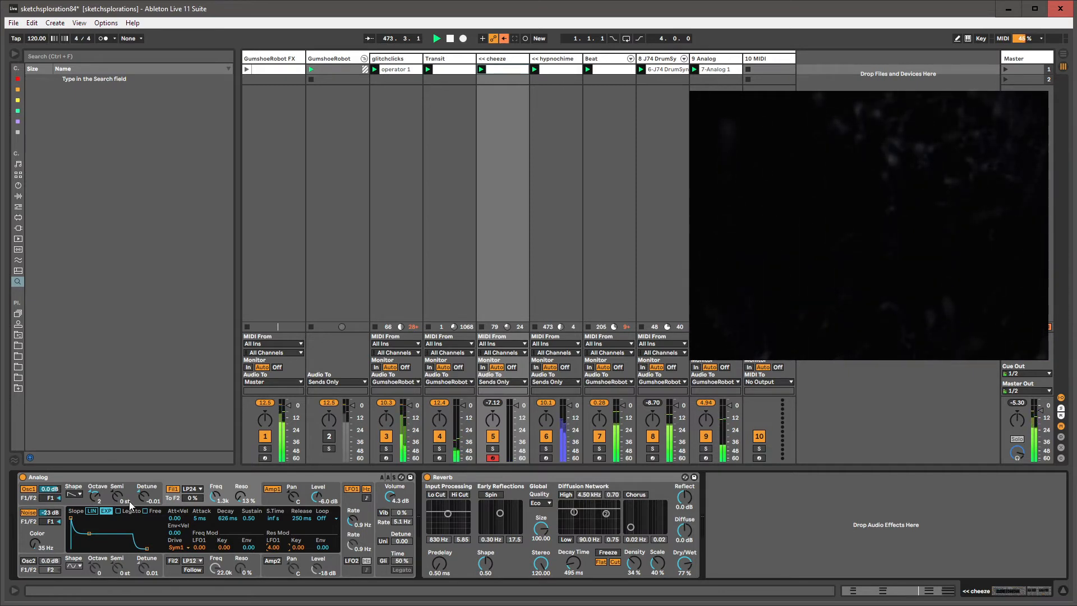
{"action": "left_click", "coordinate": [262, 496]}
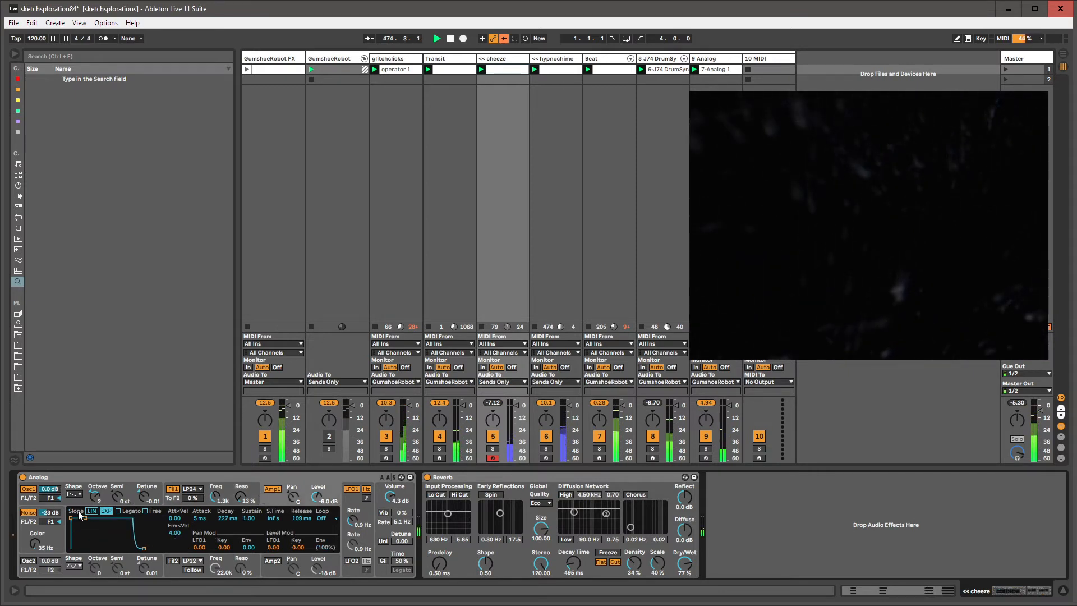
{"action": "left_click", "coordinate": [218, 497]}
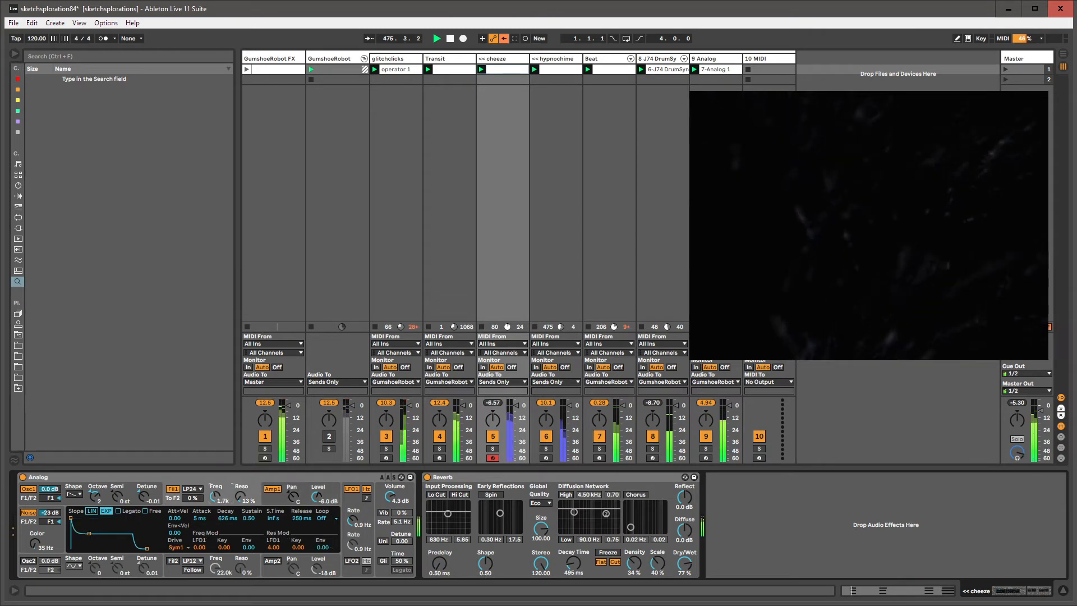
Set the LFO1 resonance modulation of Filter 1 in the cheeze track's Analog to 1.50.
{"action": "left_click", "coordinate": [303, 501]}
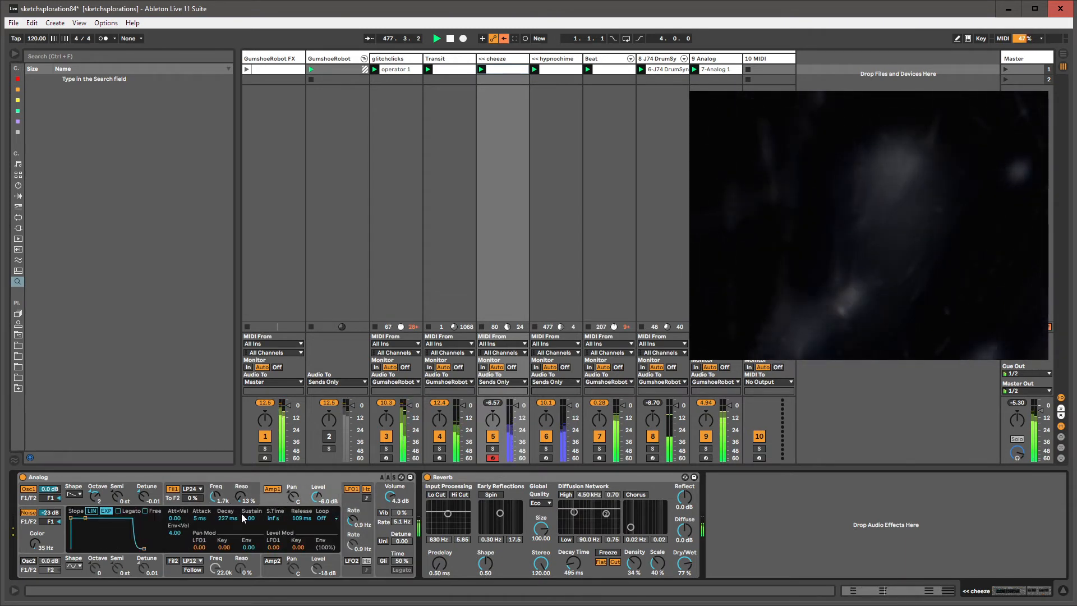
{"action": "left_click", "coordinate": [256, 499]}
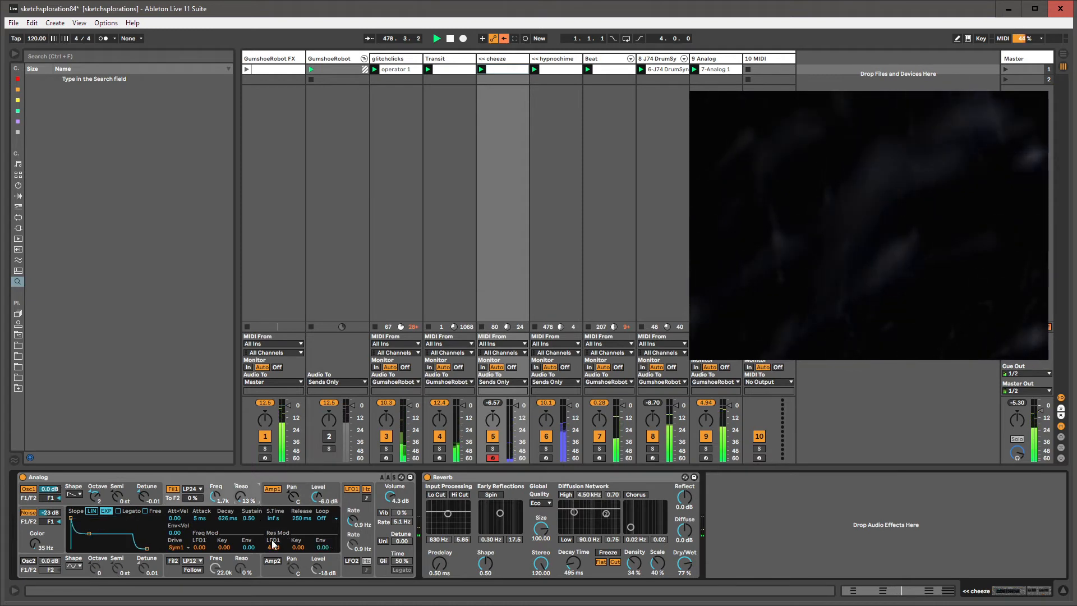
{"action": "left_click_drag", "start_coordinate": [273, 547], "coordinate": [273, 570]}
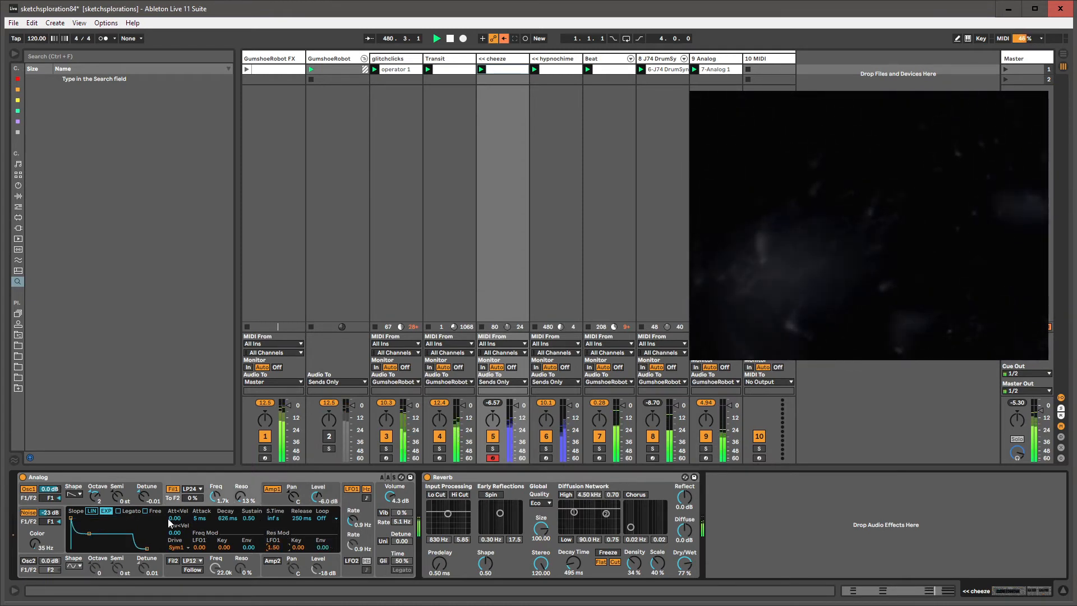
Record varying Amp 1 envelope attack times as automation in the cheeze clip.
{"action": "left_click", "coordinate": [271, 503]}
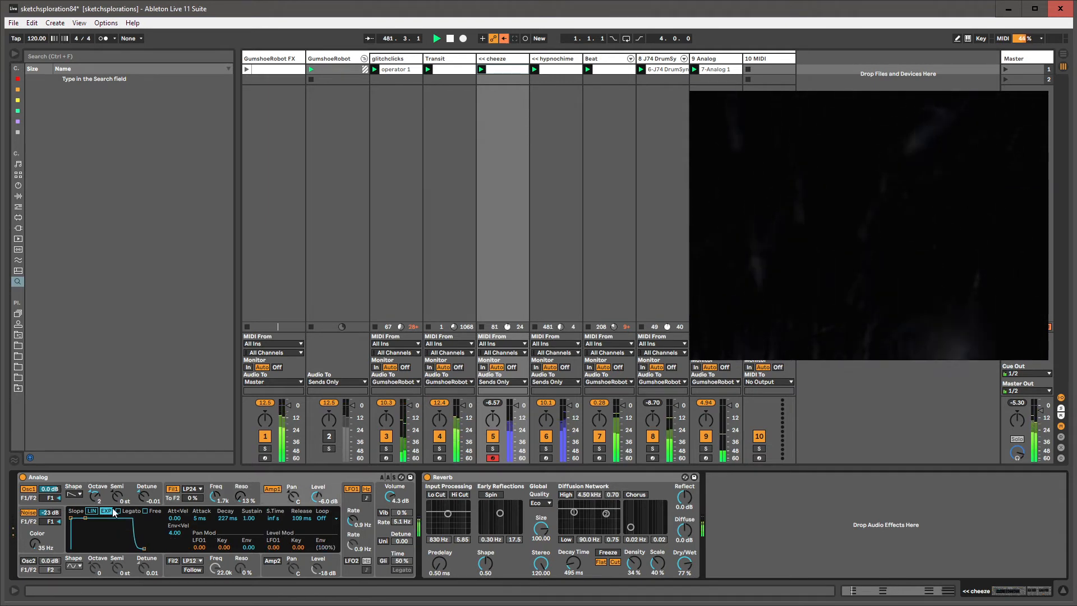
{"action": "left_click_drag", "start_coordinate": [85, 517], "coordinate": [72, 518]}
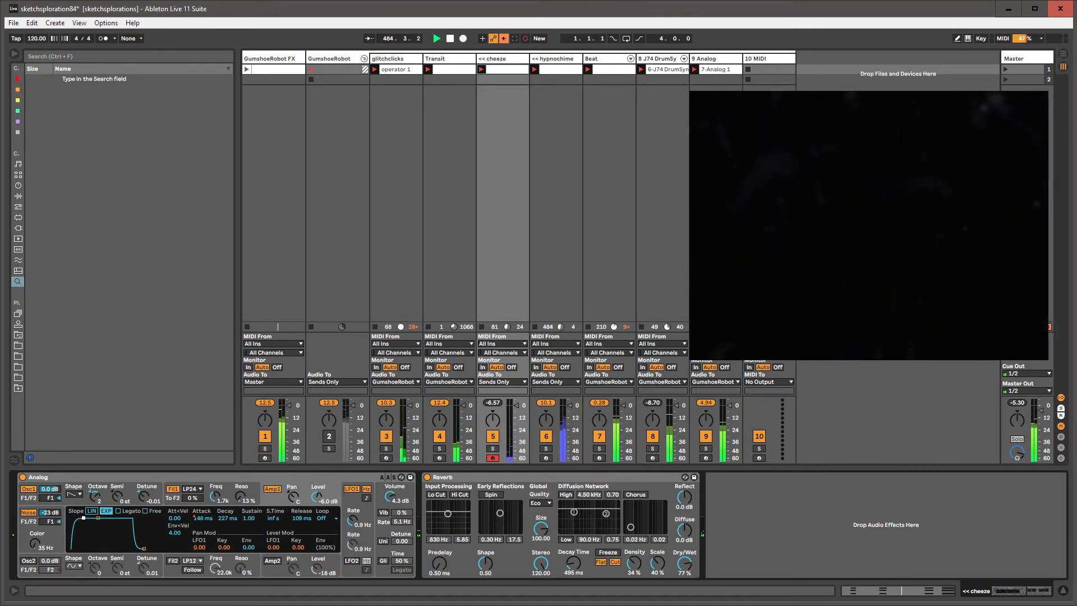
{"action": "left_click_drag", "start_coordinate": [86, 518], "coordinate": [88, 518]}
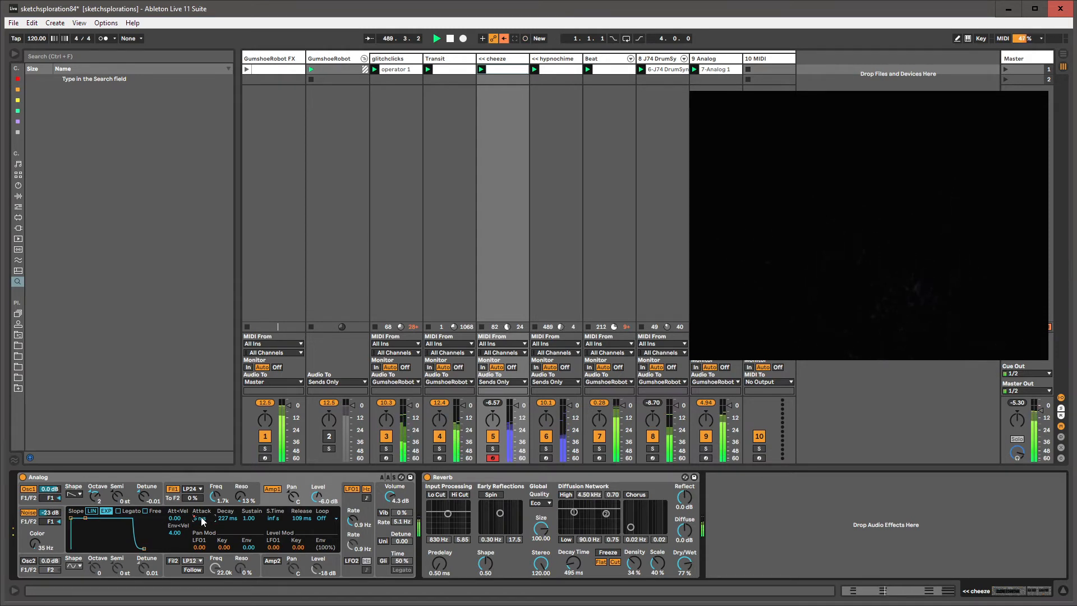
Display the cheeze clip's AEG1 Attack envelope and unlink its loop from the clip loop.
{"action": "key", "text": "shift+Tab"}
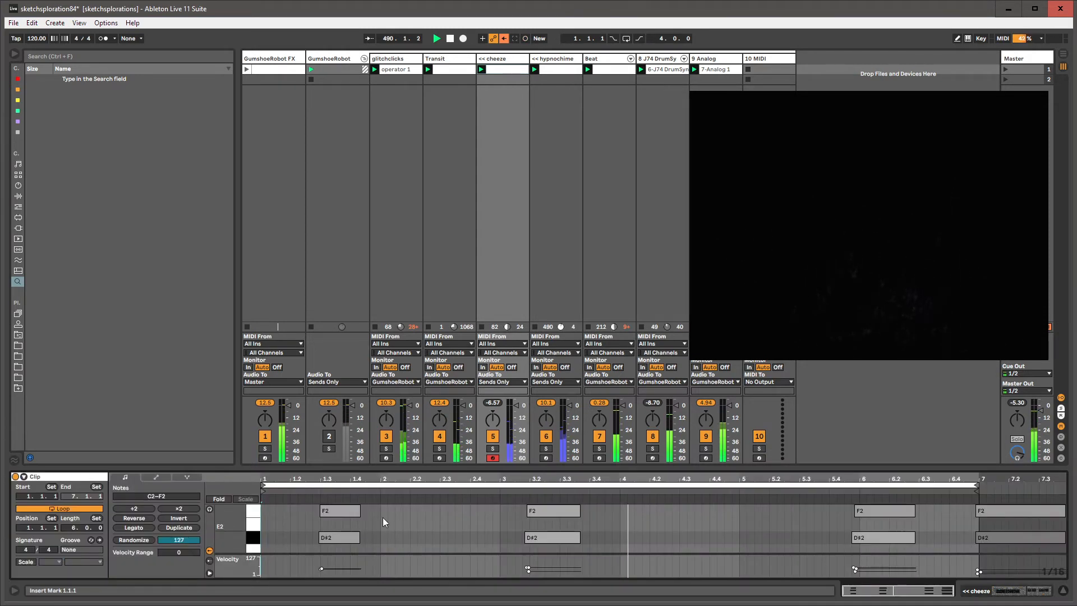
{"action": "left_click", "coordinate": [166, 476]}
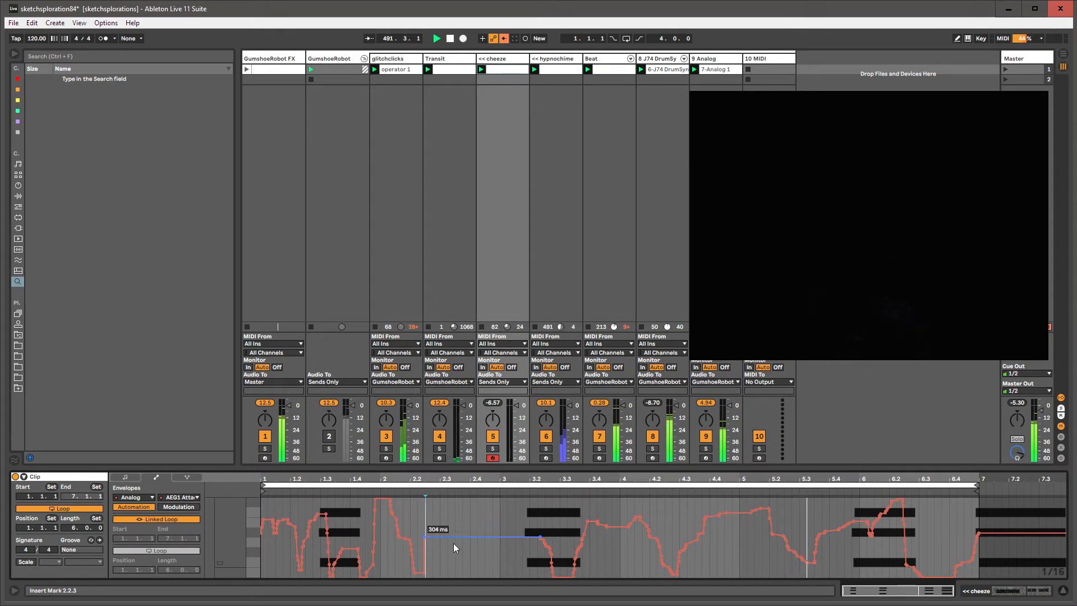
{"action": "left_click", "coordinate": [178, 521]}
Simplify the entire AEG1 Attack envelope and stretch its end slightly past bar 7.
{"action": "key", "text": "ctrl+a"}
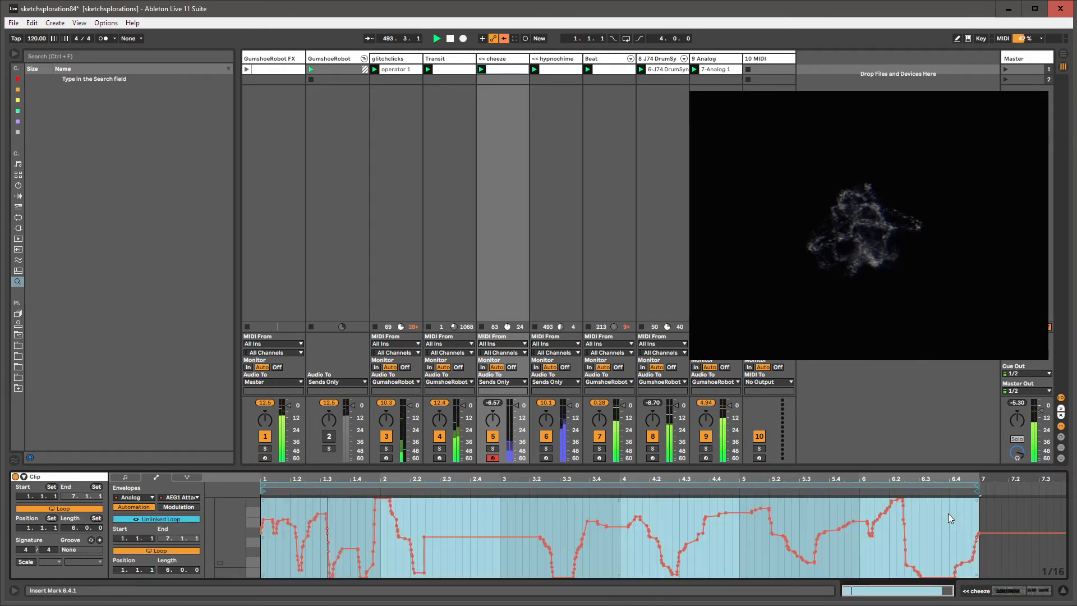
{"action": "right_click", "coordinate": [948, 513]}
{"action": "key", "text": "s"}
{"action": "left_click_drag", "start_coordinate": [978, 487], "coordinate": [981, 487]}
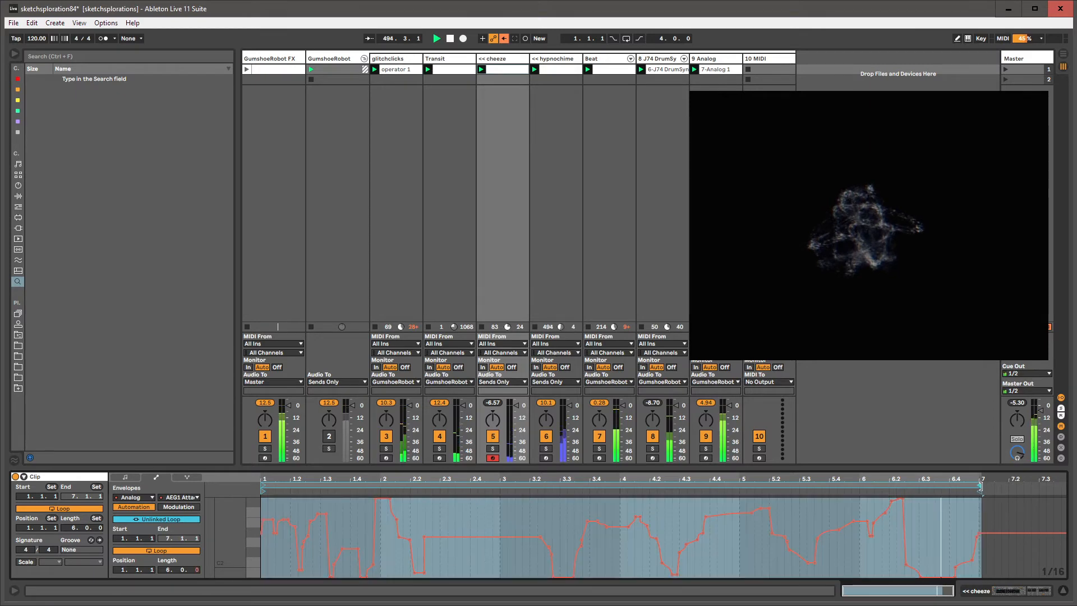
Review the devices on the hypnochime, Beat and glitchclicks tracks and the glitchclicks clip's EQ Eight resonance envelope.
{"action": "left_click", "coordinate": [537, 58]}
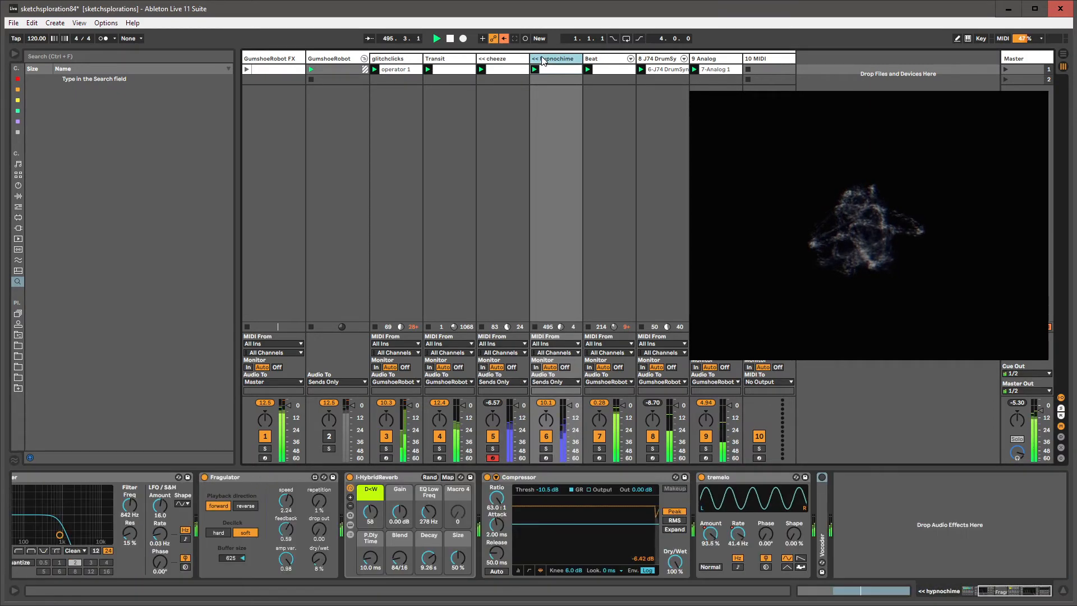
{"action": "left_click", "coordinate": [600, 60]}
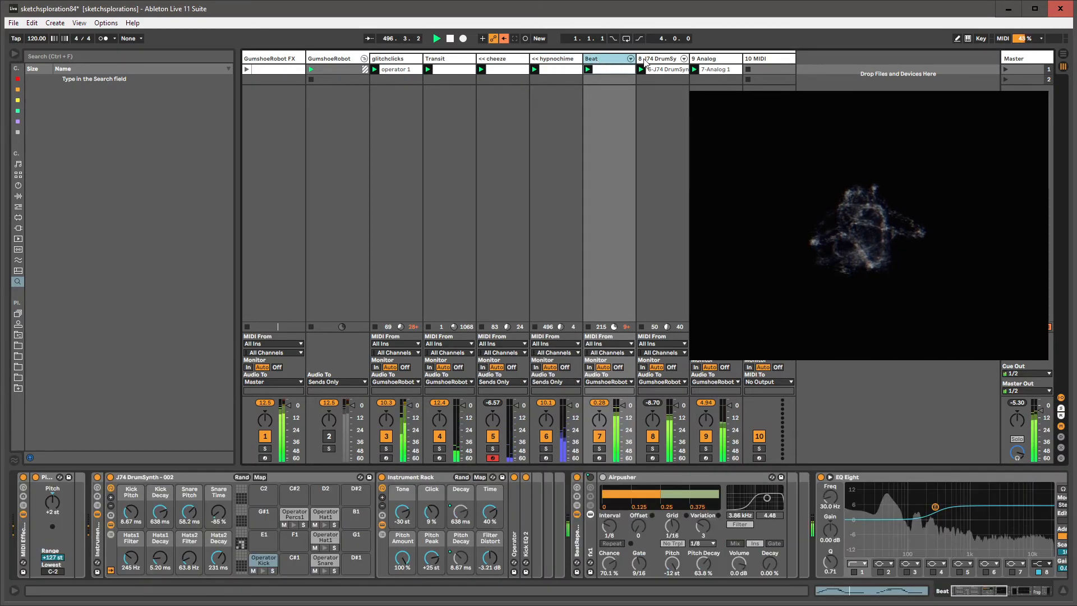
{"action": "key", "text": "Right"}
{"action": "left_click", "coordinate": [412, 60]}
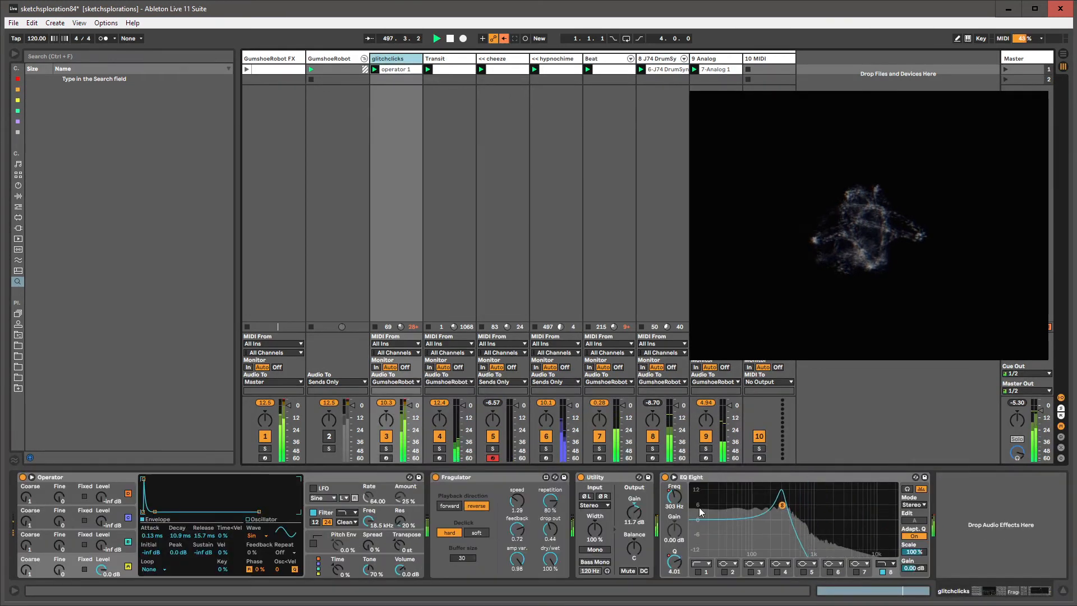
{"action": "key", "text": "shift+Tab"}
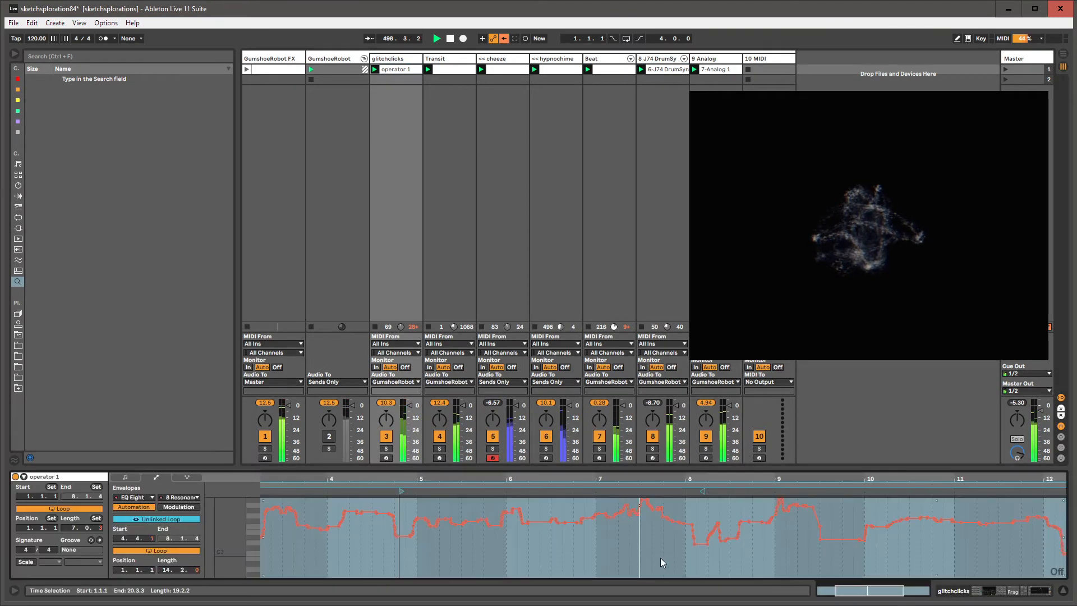
{"action": "left_click", "coordinate": [656, 558]}
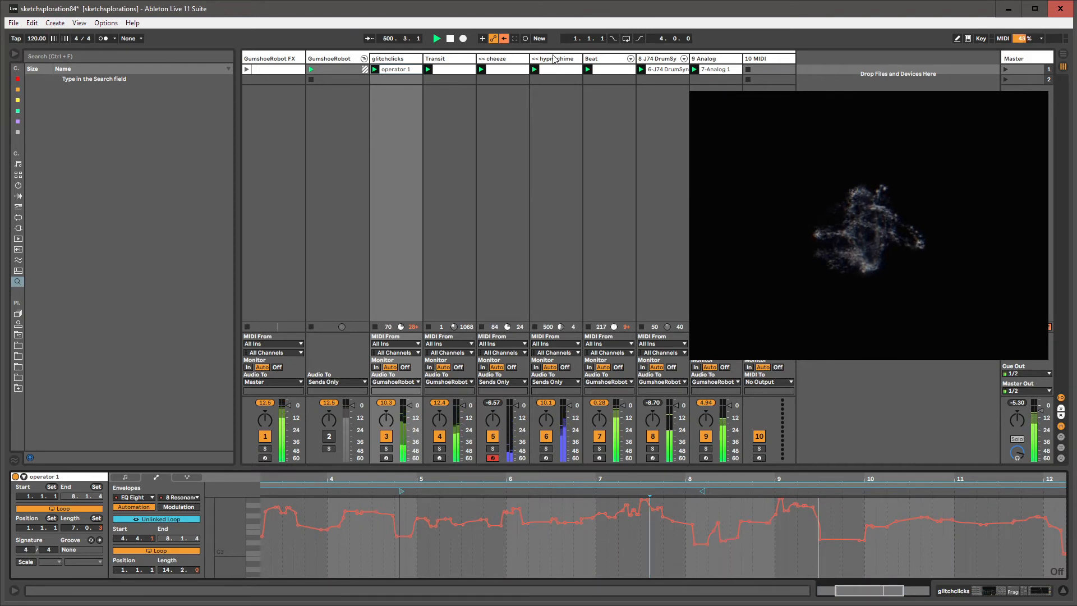
List the current project's files in the browser and show the automation of the EQ Eight Q on glitchclicks.
{"action": "left_click", "coordinate": [17, 331]}
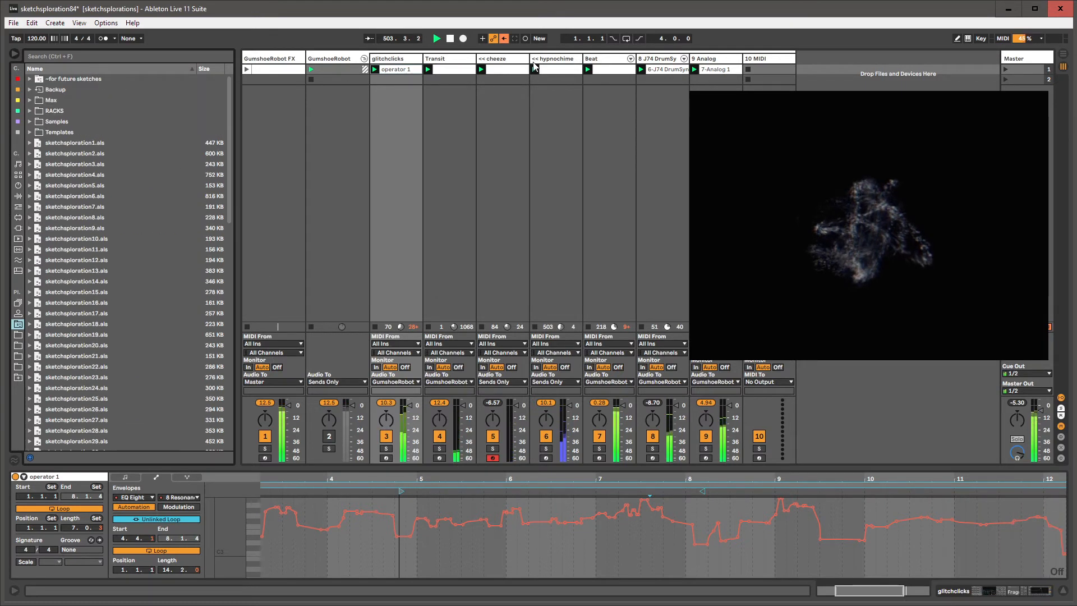
{"action": "left_click", "coordinate": [406, 61]}
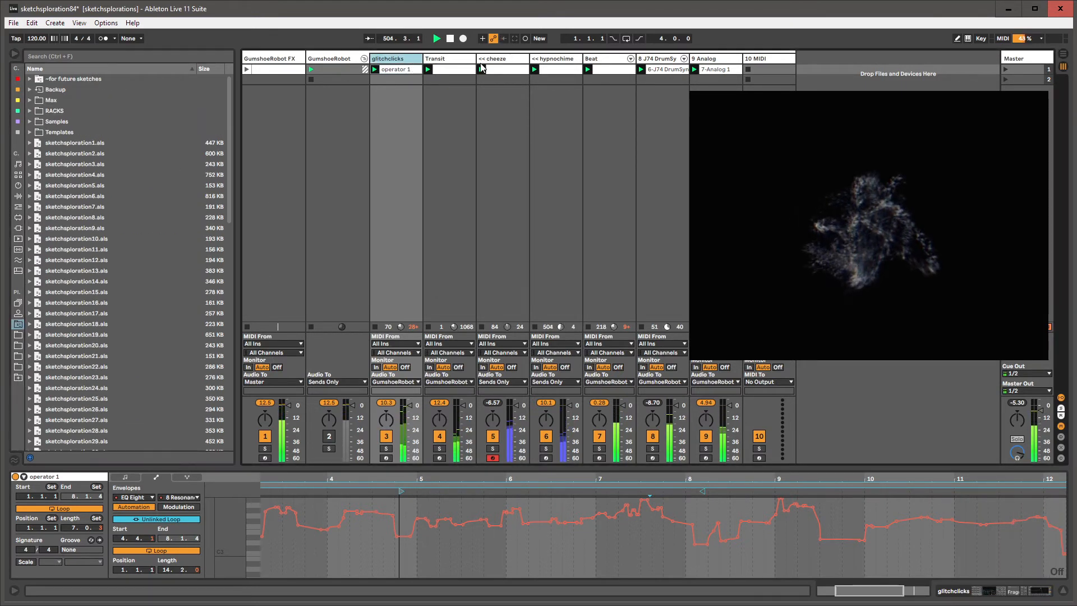
{"action": "left_click", "coordinate": [707, 59]}
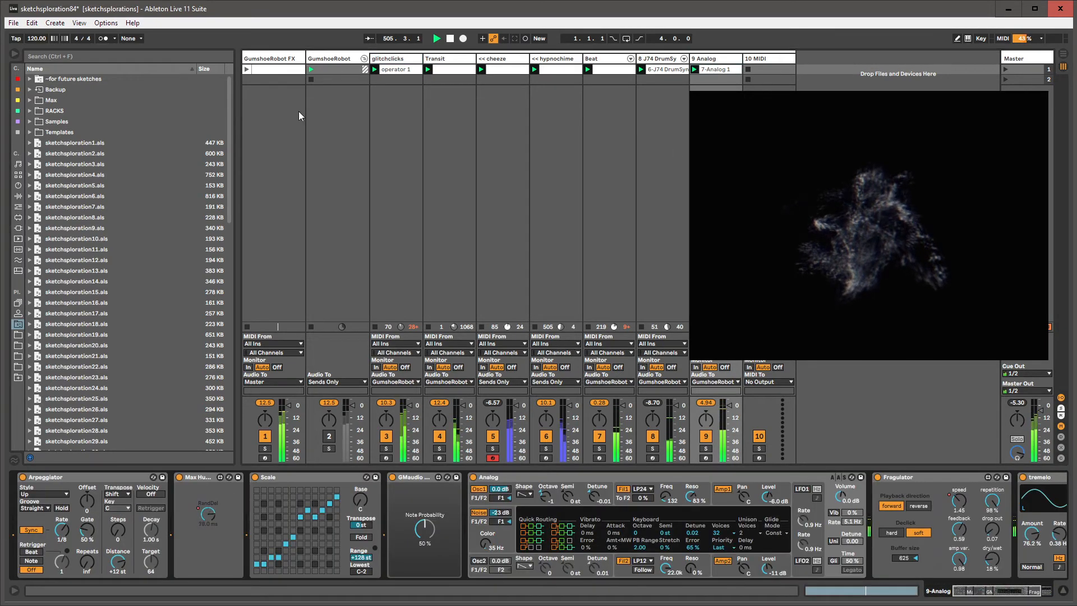
{"action": "left_click", "coordinate": [395, 56]}
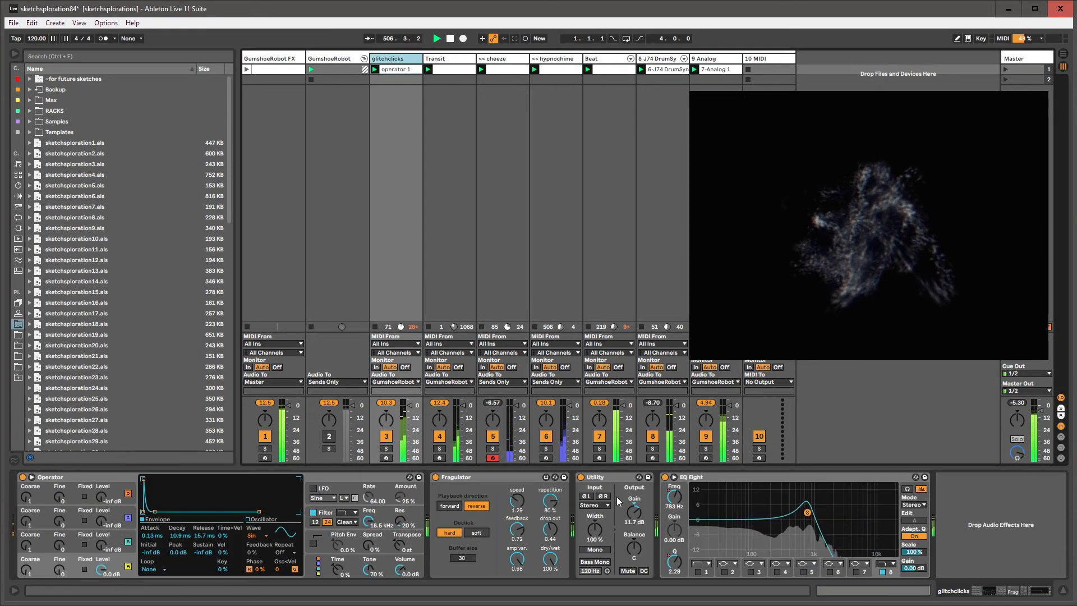
{"action": "right_click", "coordinate": [677, 560]}
{"action": "left_click", "coordinate": [685, 565]}
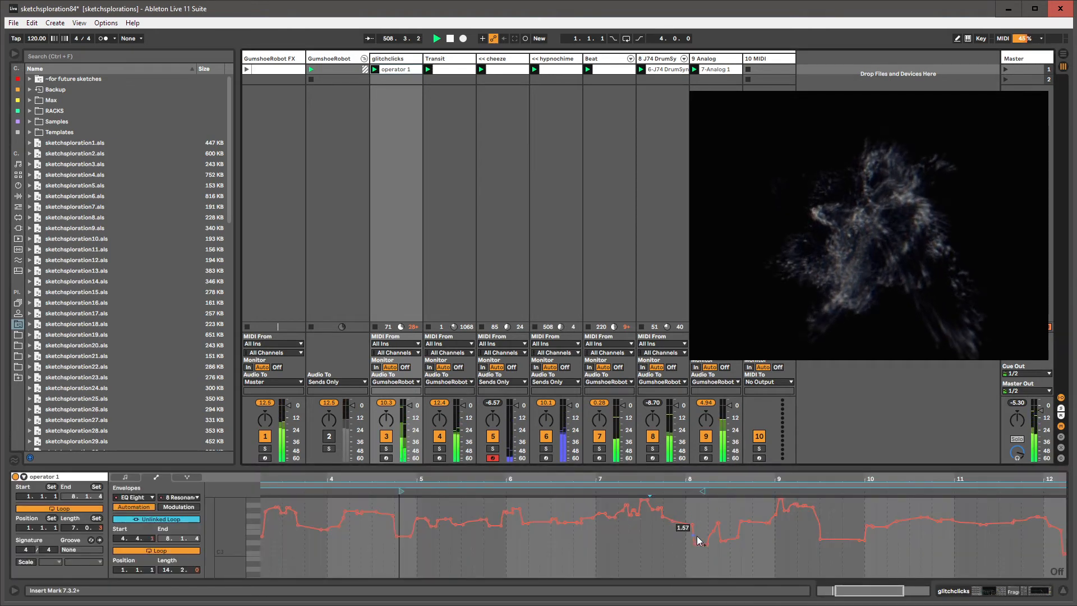
Check the clip envelopes of 9 Analog and hypnochime, and the device chains of glitchclicks and 9 Analog.
{"action": "left_click", "coordinate": [710, 59]}
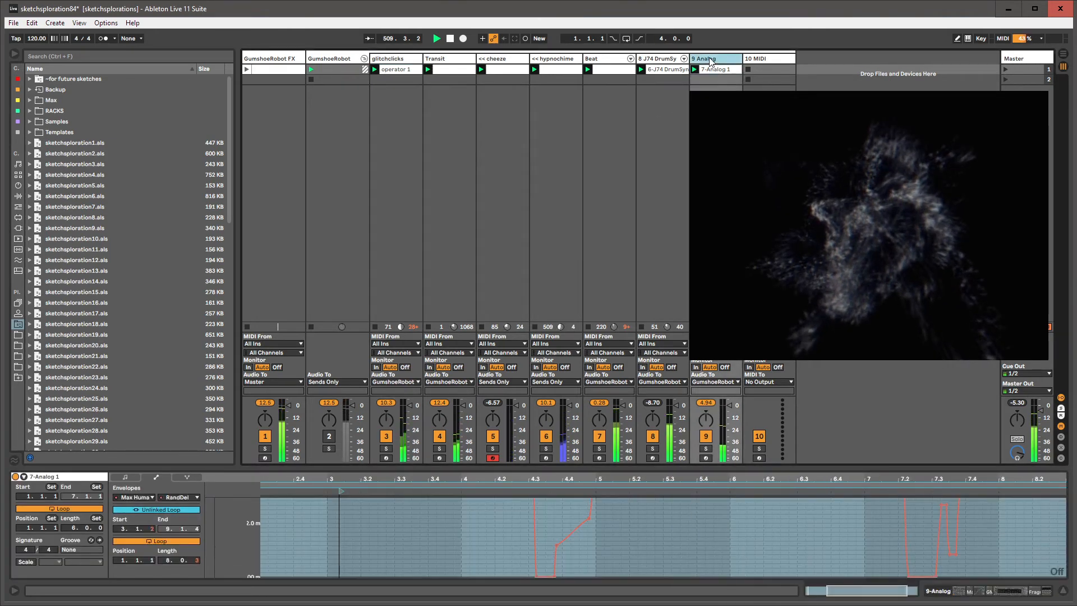
{"action": "left_click", "coordinate": [553, 60]}
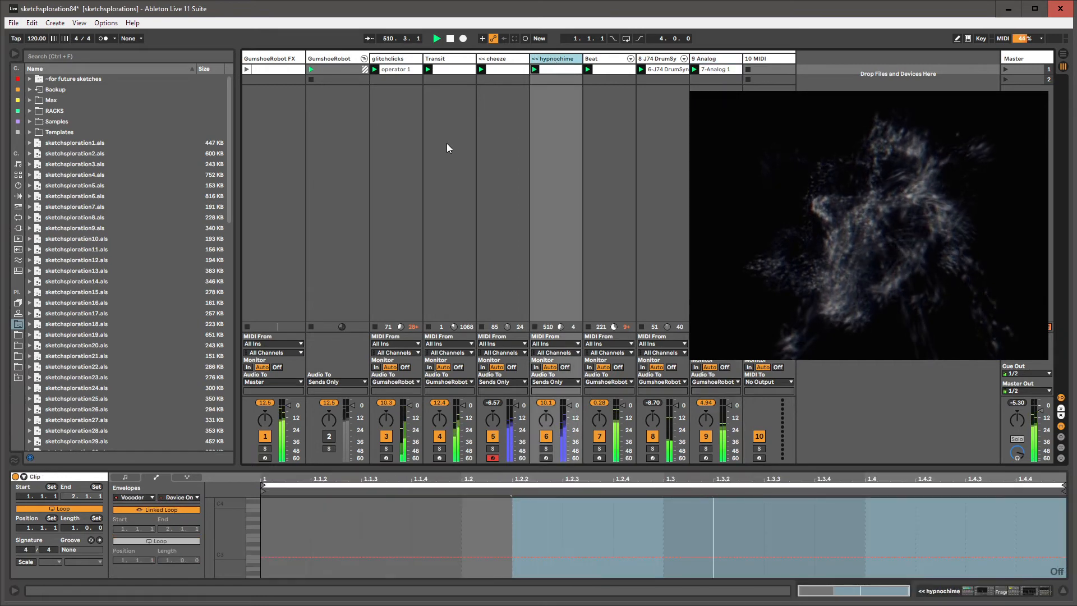
{"action": "double_click", "coordinate": [395, 59]}
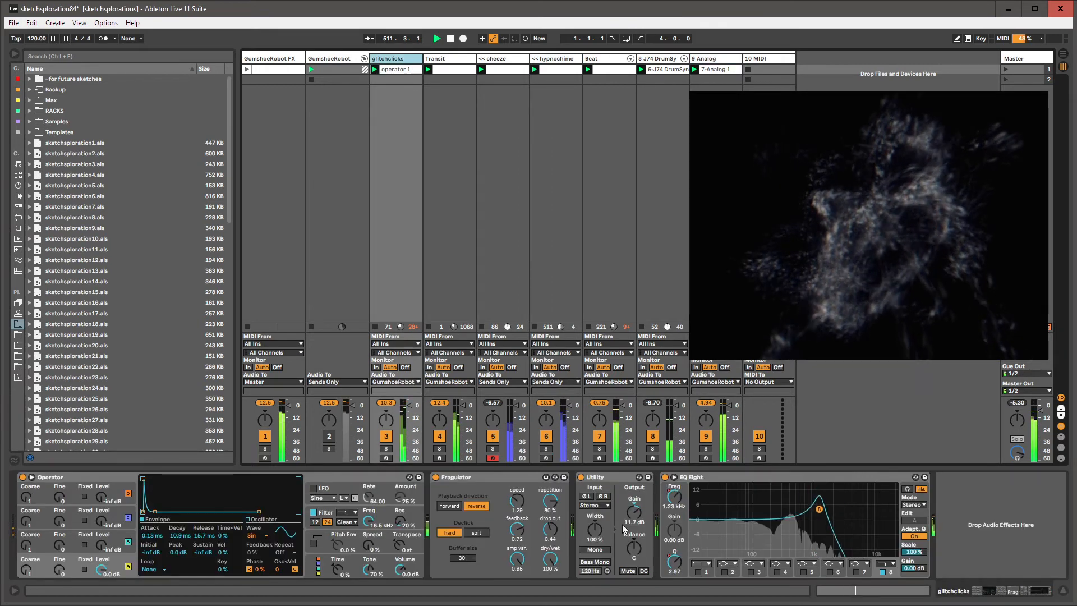
{"action": "double_click", "coordinate": [737, 62]}
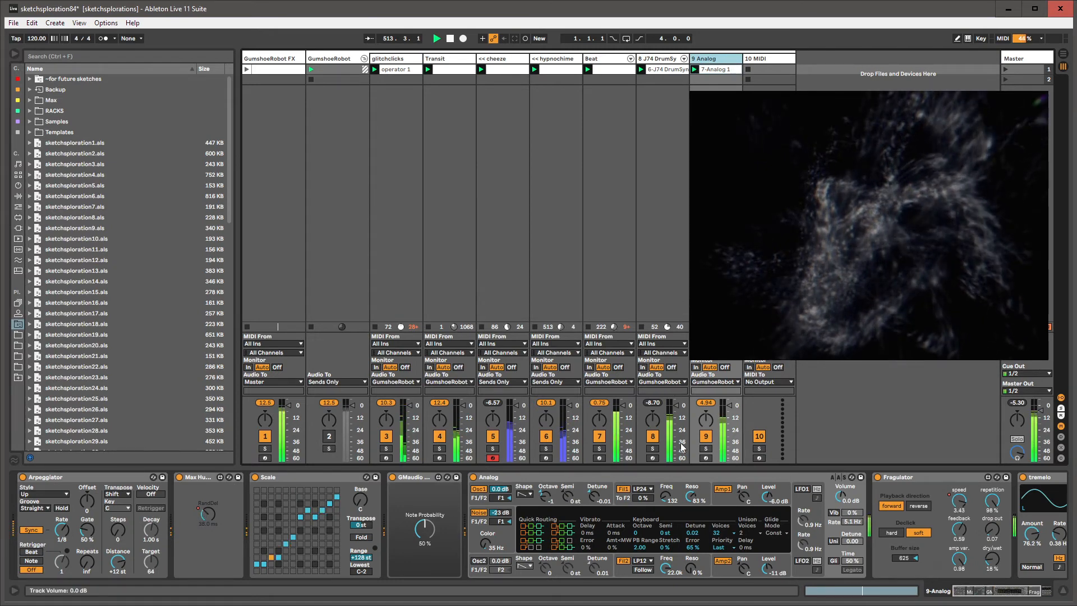
{"action": "left_click", "coordinate": [525, 188]}
{"action": "left_click", "coordinate": [718, 59]}
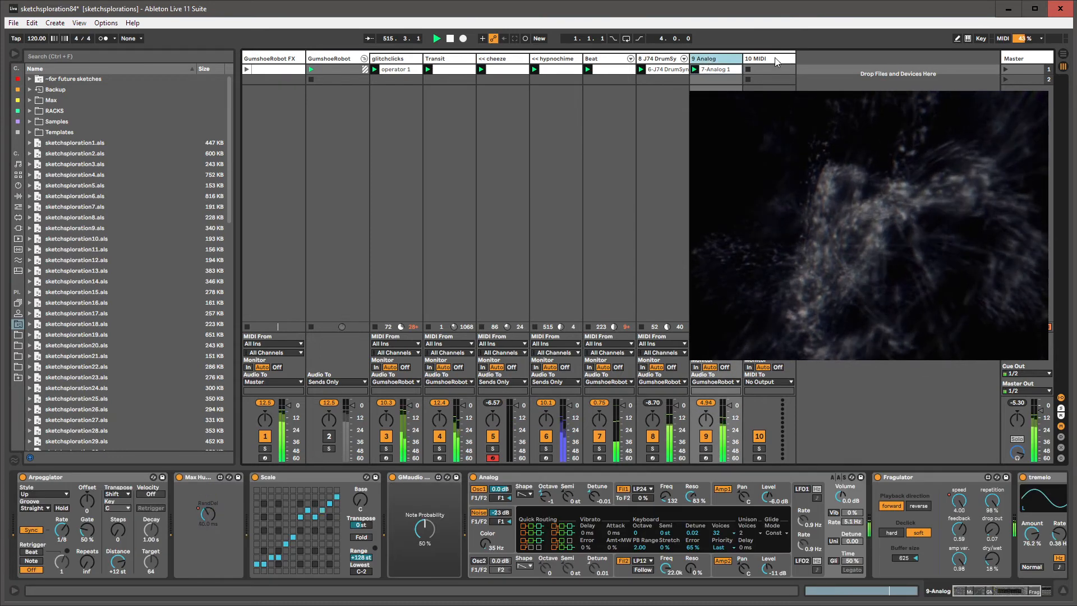
Delete the empty 10 MIDI track.
{"action": "left_click", "coordinate": [776, 58]}
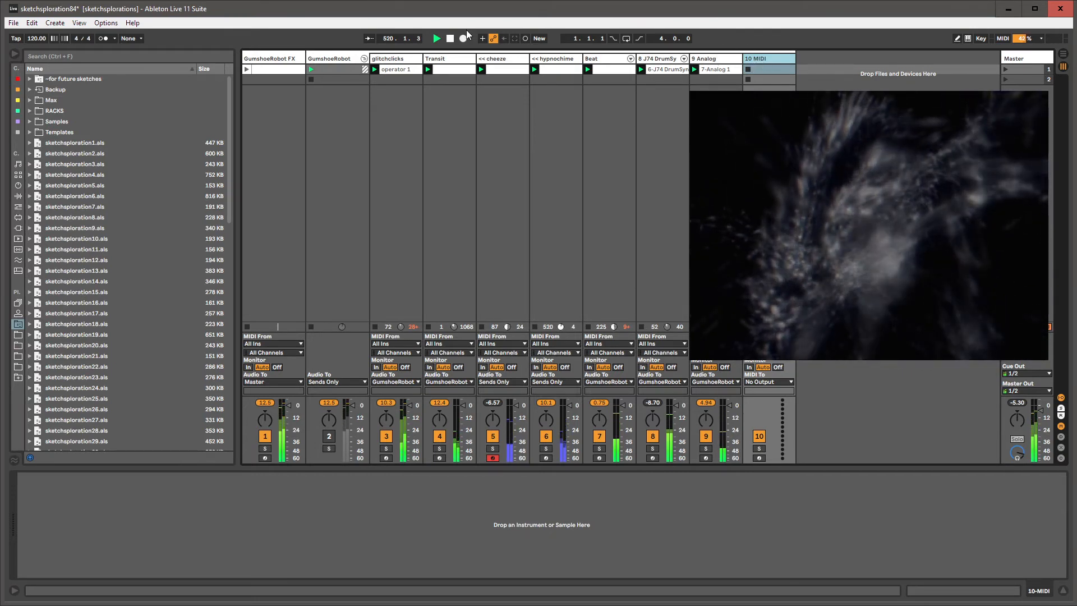
{"action": "key", "text": "Delete"}
Set the dry>wet macro of the transition cheeze rack on the Transit track to 127.
{"action": "left_click", "coordinate": [441, 59]}
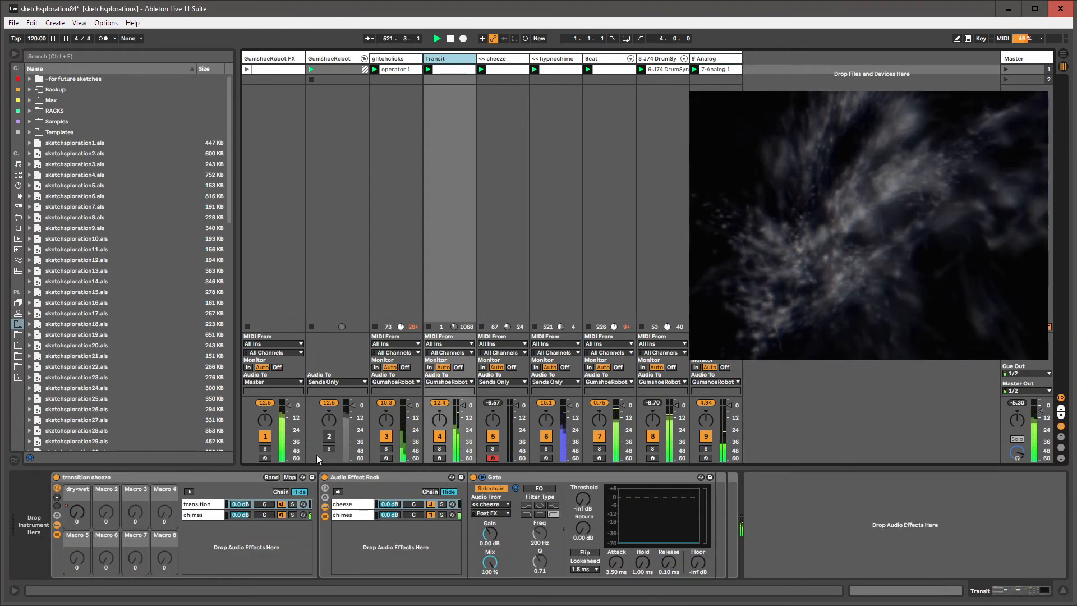
{"action": "left_click", "coordinate": [402, 185]}
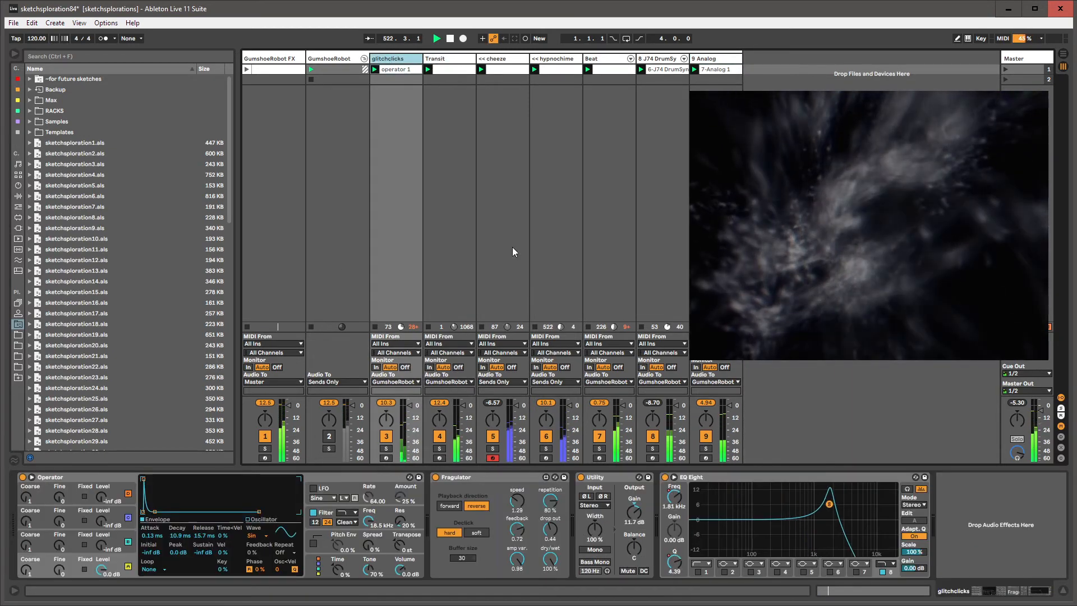
{"action": "left_click", "coordinate": [449, 60]}
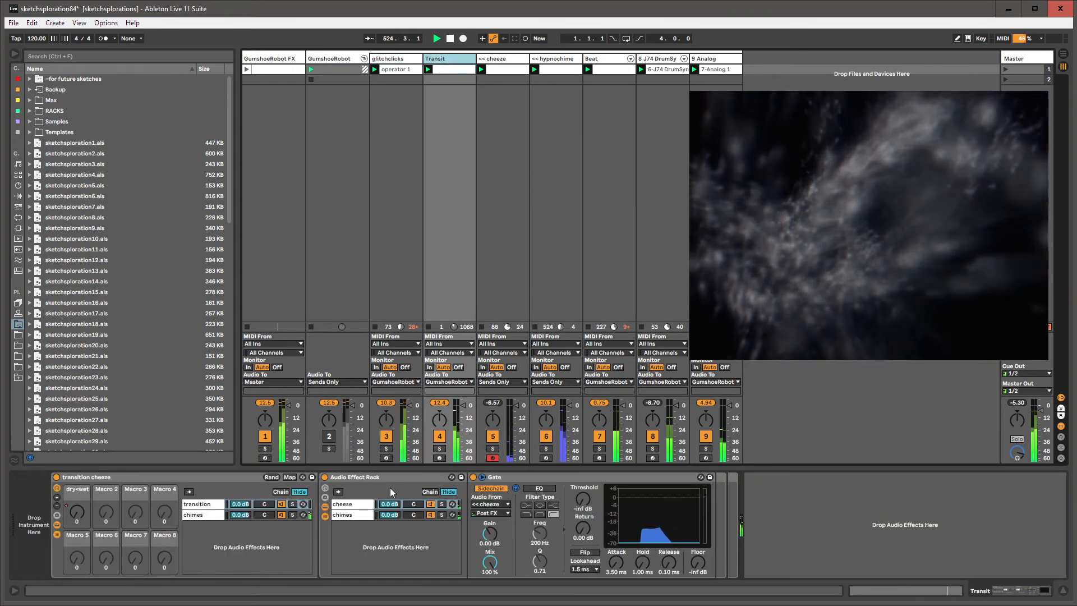
{"action": "left_click_drag", "start_coordinate": [77, 512], "coordinate": [167, 372]}
Rename the Transit track as "Transit <<<<<".
{"action": "left_click", "coordinate": [449, 60]}
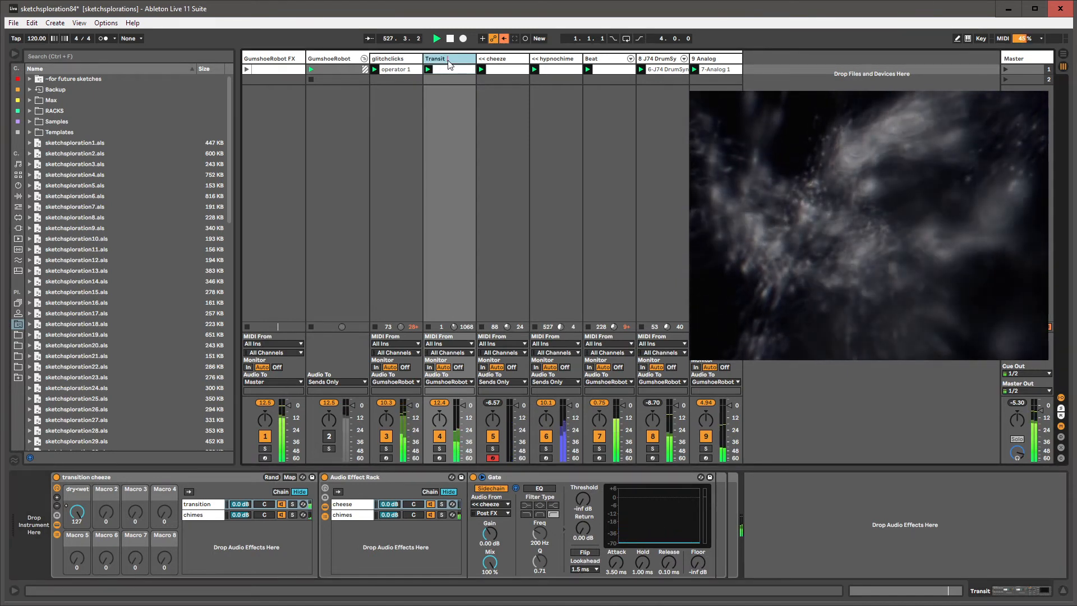
{"action": "type", "text": "<<<<<"}
{"action": "key", "text": "Return"}
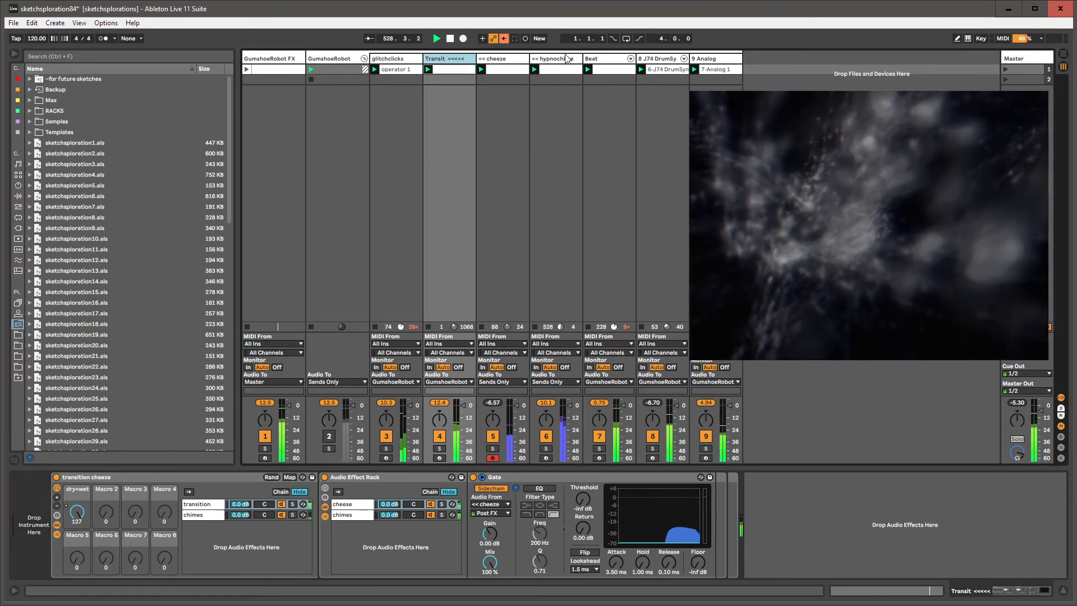
Examine the cheese and chimes chains in the Transit track's Audio Effect Rack, including the Gate's sidechain routing.
{"action": "left_click", "coordinate": [564, 58]}
{"action": "left_click", "coordinate": [505, 58]}
{"action": "left_click", "coordinate": [456, 59]}
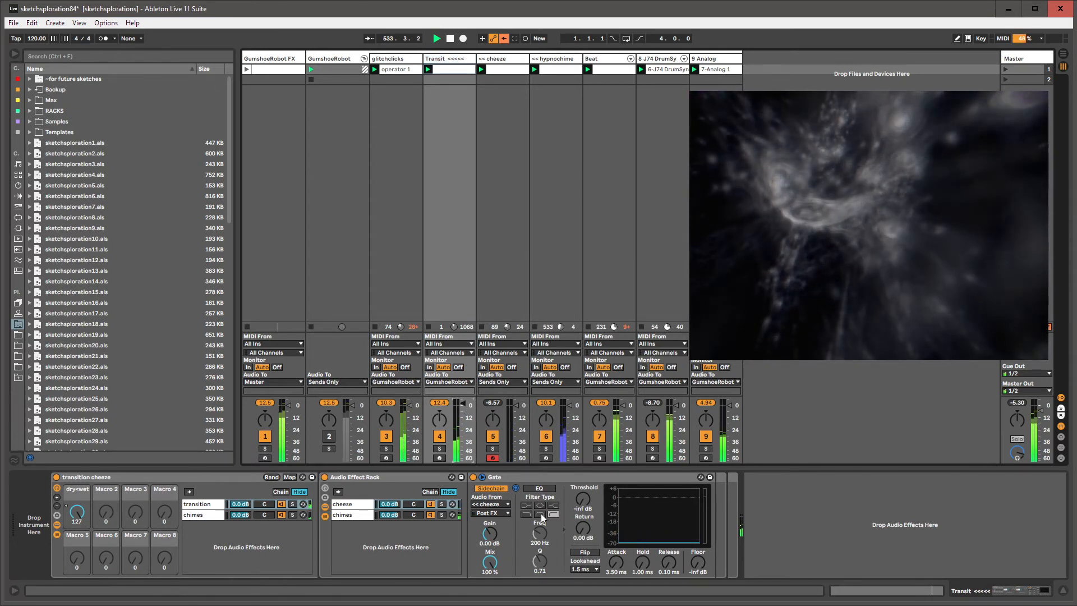
{"action": "left_click", "coordinate": [370, 480]}
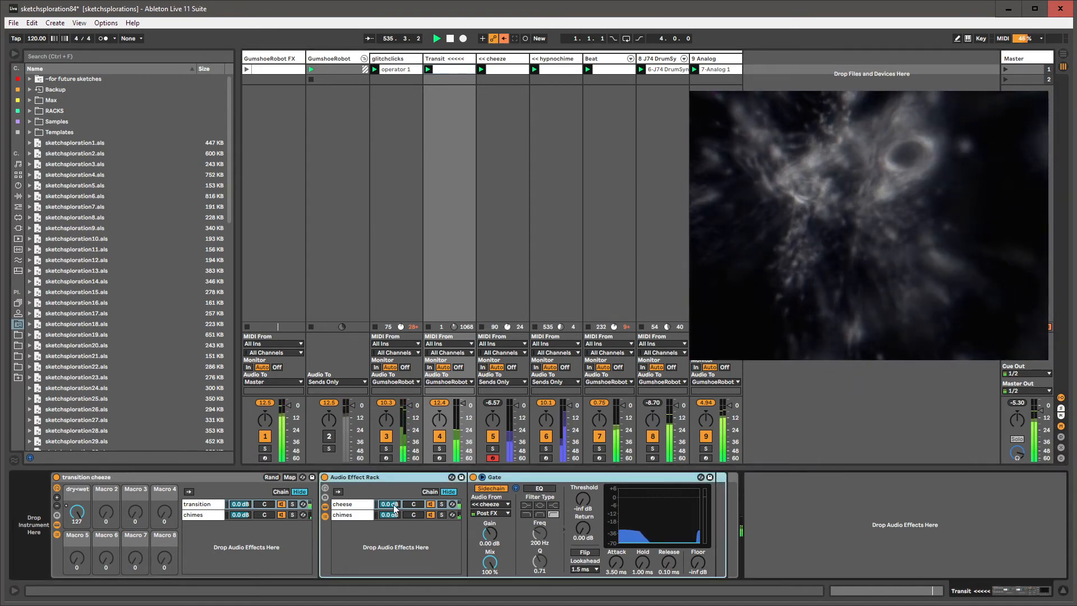
{"action": "left_click", "coordinate": [359, 504]}
{"action": "left_click", "coordinate": [352, 515]}
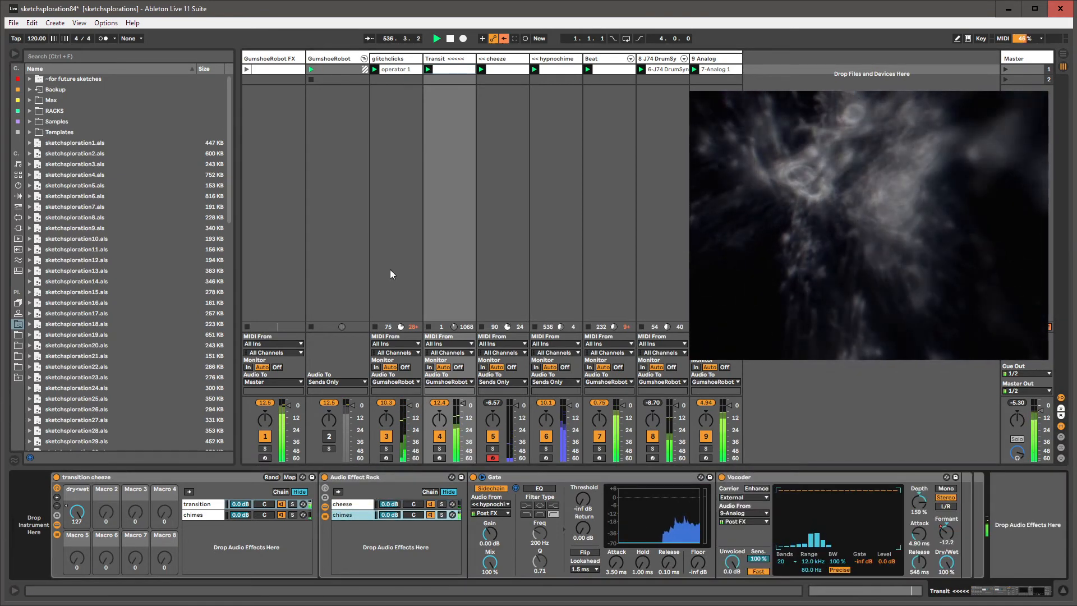
{"action": "left_click", "coordinate": [514, 480]}
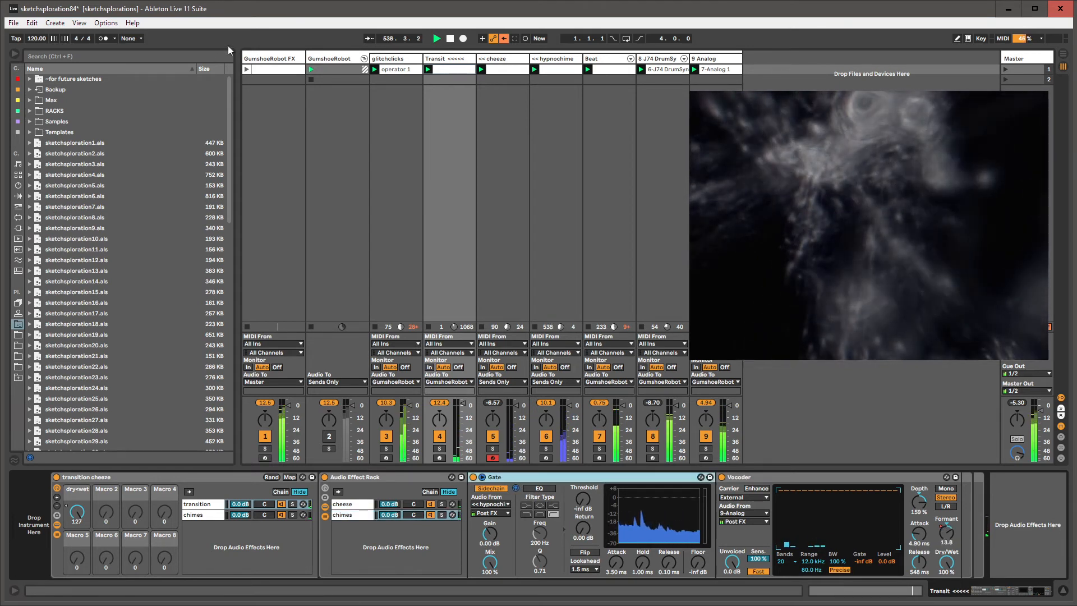
Set the song tempo to 123 BPM.
{"action": "left_click", "coordinate": [259, 59]}
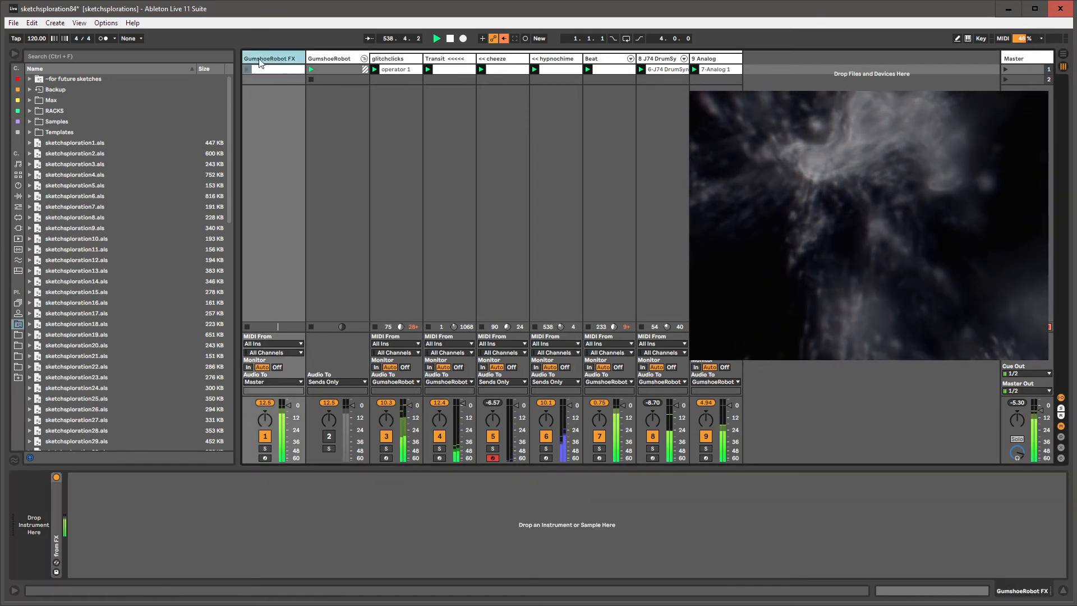
{"action": "left_click", "coordinate": [337, 79]}
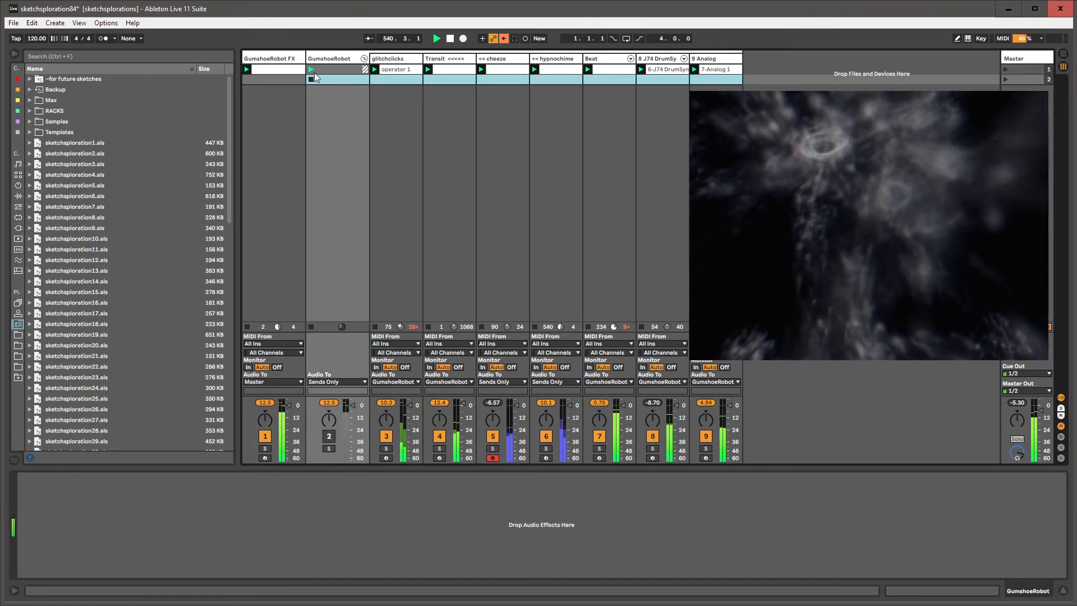
{"action": "left_click_drag", "start_coordinate": [34, 38], "coordinate": [34, 33]}
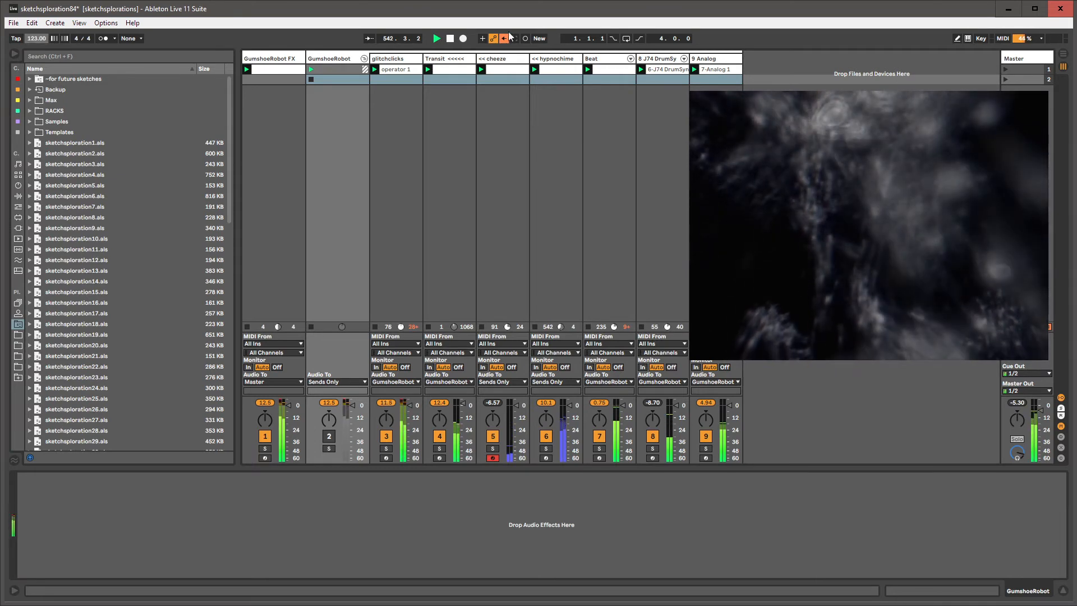
Unlink the Arpeggiator's Synced Rate envelope from the 7-Analog 1 clip's loop and extend the envelope loop to about 10 bars.
{"action": "left_click", "coordinate": [697, 58]}
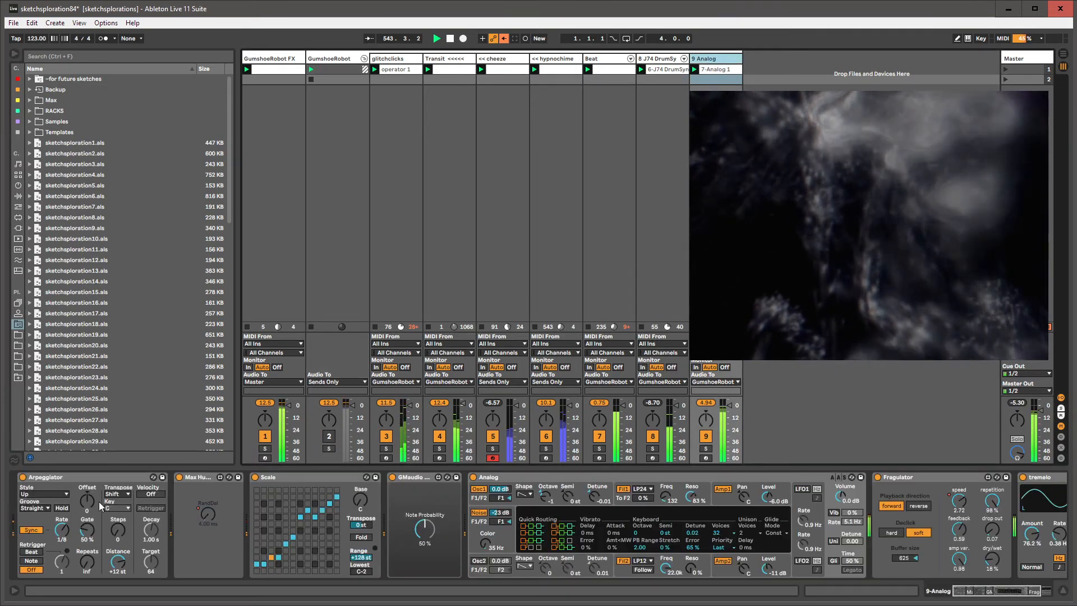
{"action": "left_click", "coordinate": [62, 531]}
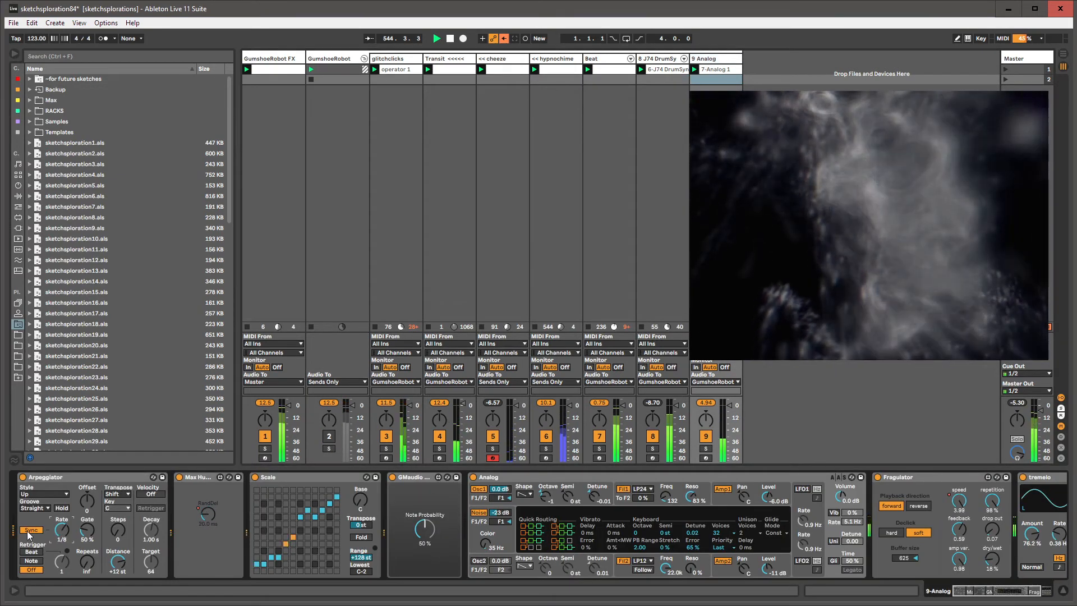
{"action": "key", "text": "shift+Tab"}
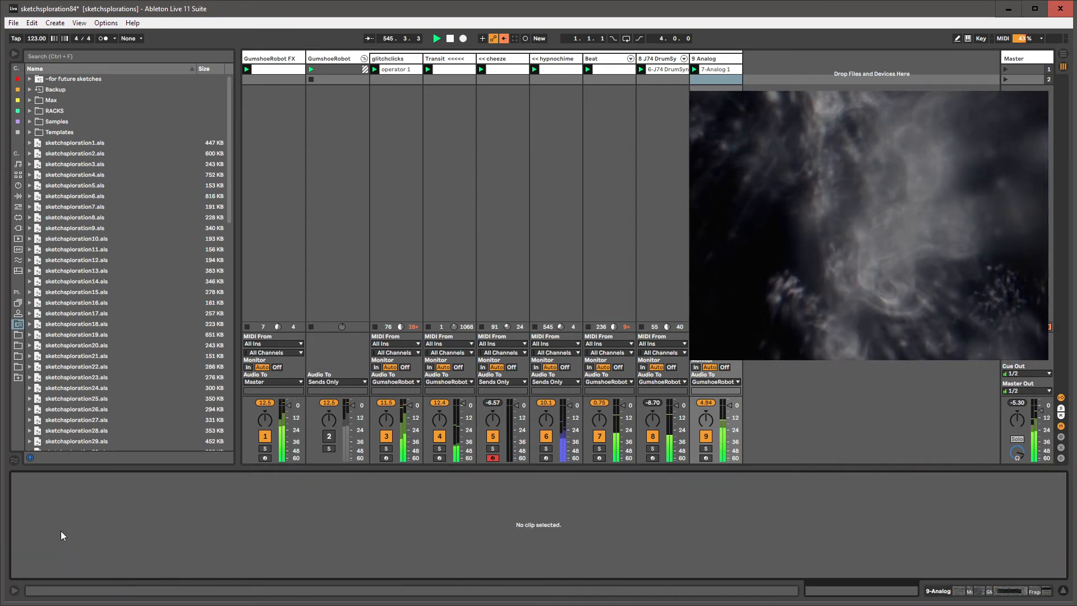
{"action": "key", "text": "shift+Tab"}
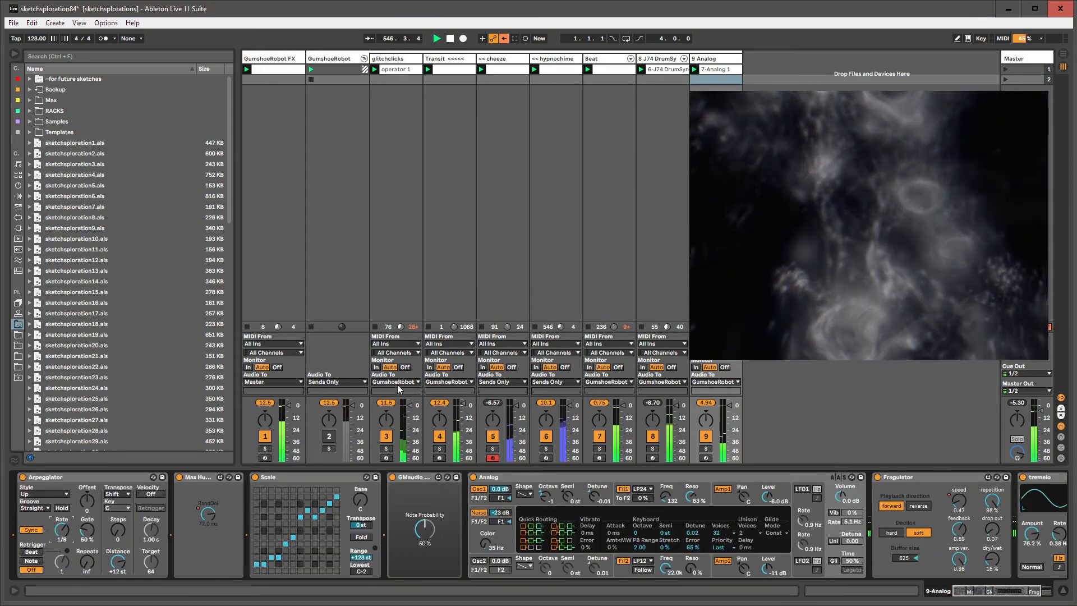
{"action": "left_click", "coordinate": [62, 531]}
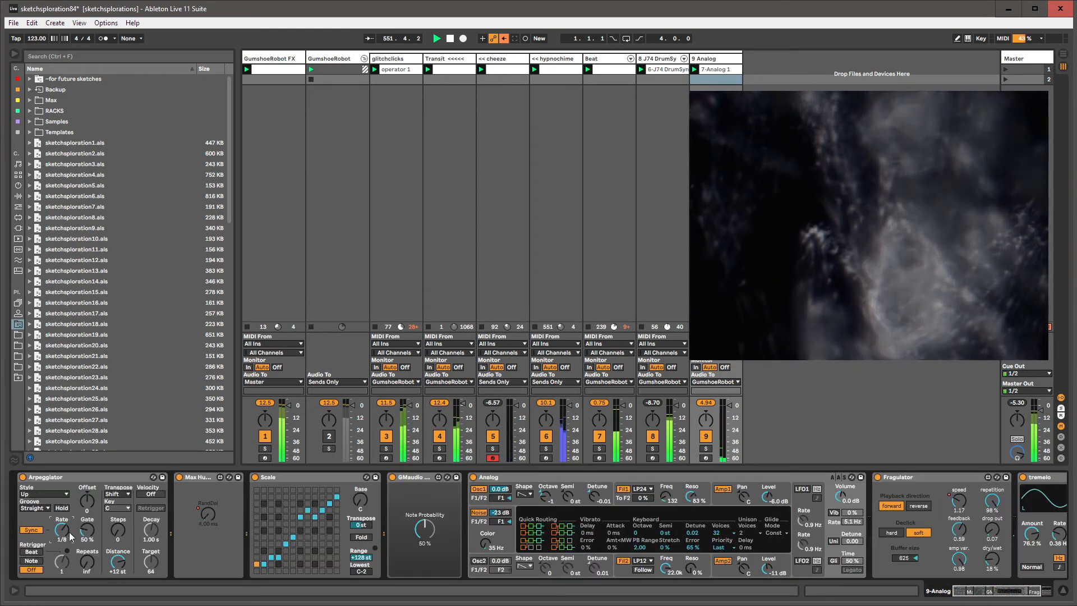
{"action": "left_click", "coordinate": [702, 70]}
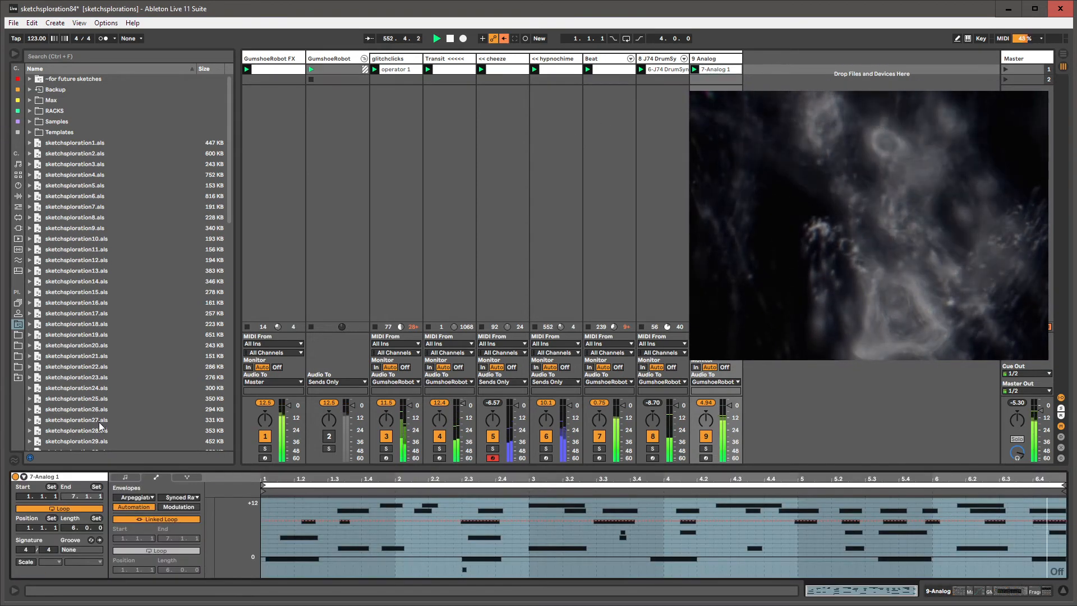
{"action": "left_click", "coordinate": [707, 62]}
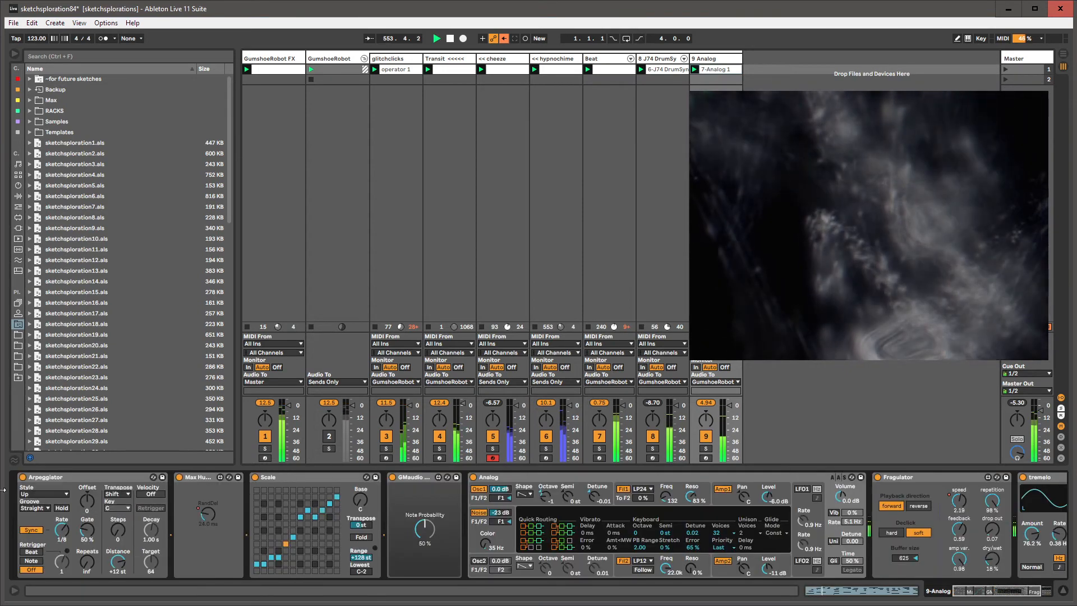
{"action": "key", "text": "shift+Tab"}
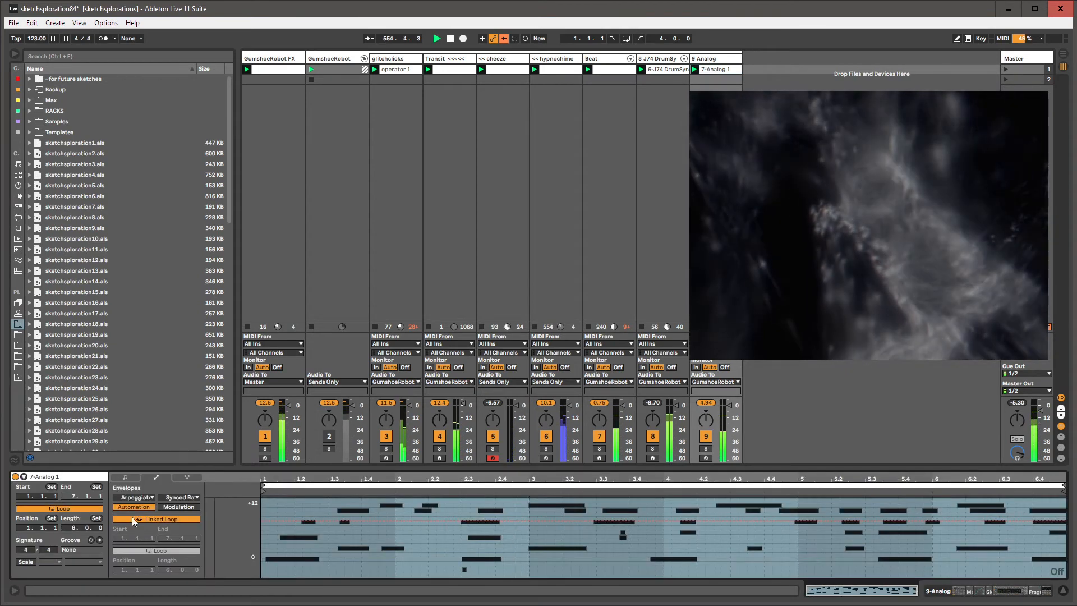
{"action": "left_click", "coordinate": [158, 520]}
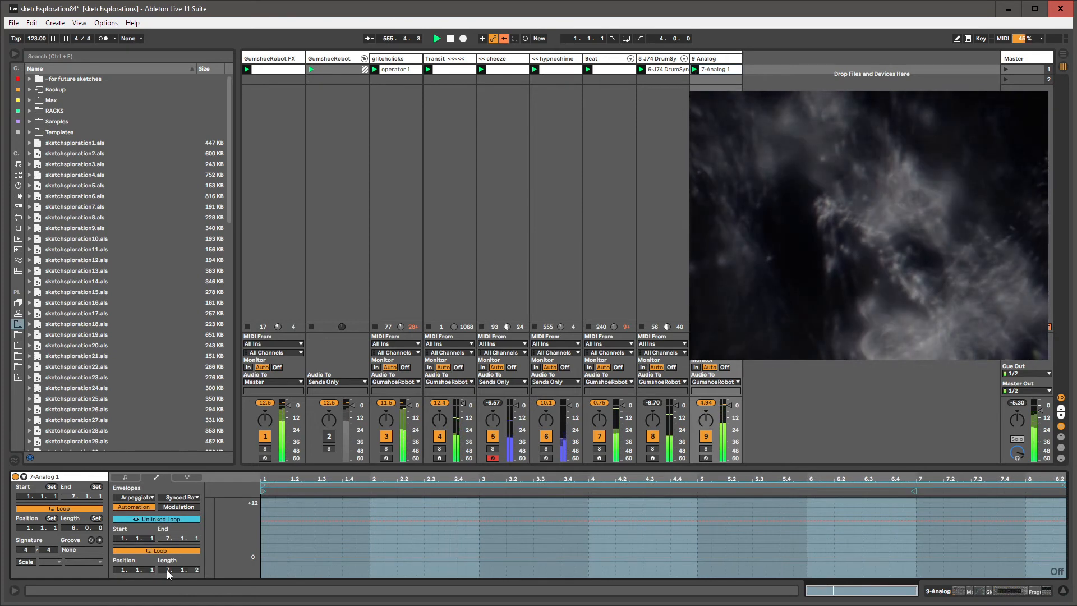
{"action": "left_click_drag", "start_coordinate": [1076, 486], "coordinate": [1072, 486]}
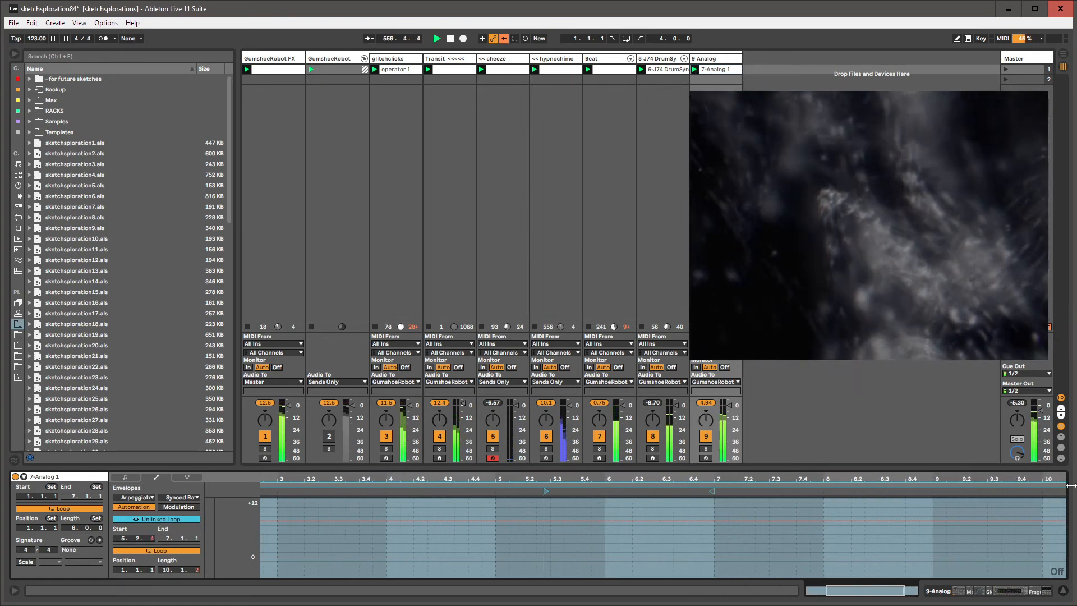
Record varying Arpeggiator rate changes into the 7-Analog 1 clip's unlinked envelope and re-enable the overridden automation.
{"action": "key", "text": "shift+Tab"}
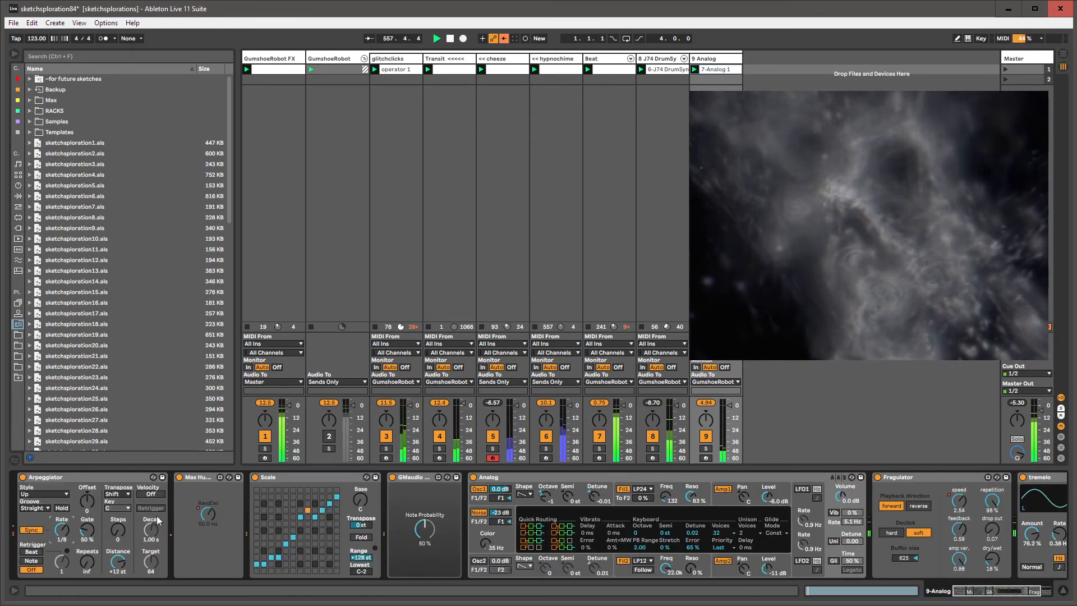
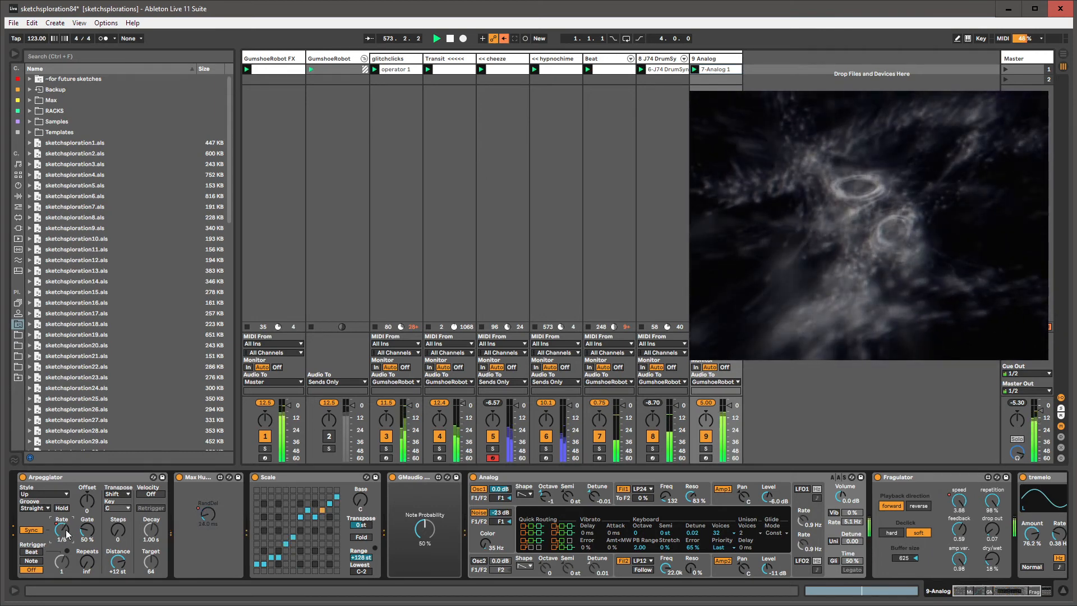
{"action": "key", "text": "shift+Tab"}
{"action": "key", "text": "plus"}
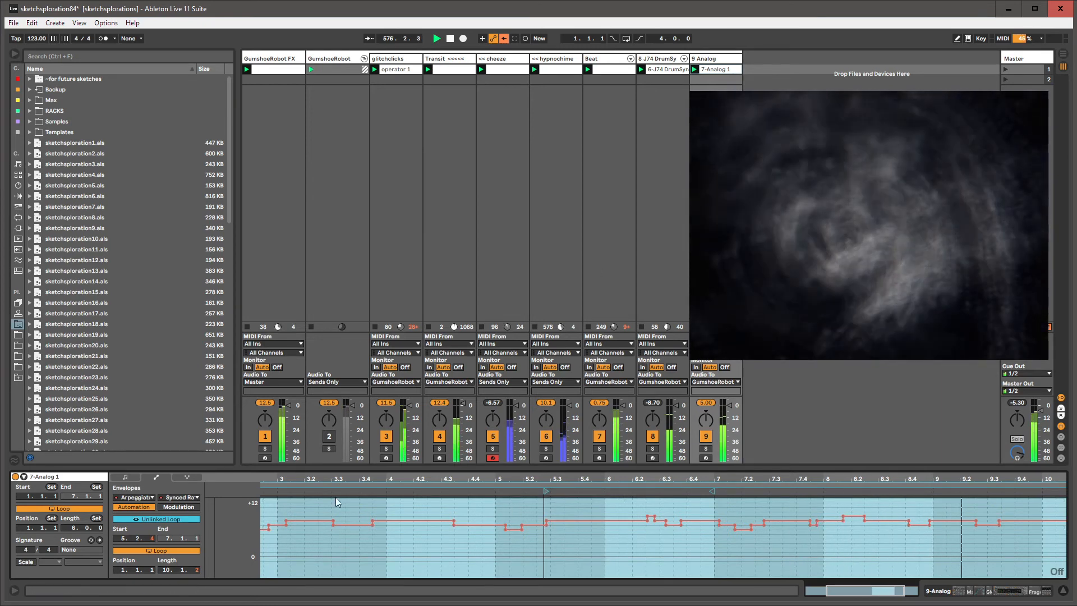
{"action": "left_click", "coordinate": [715, 61]}
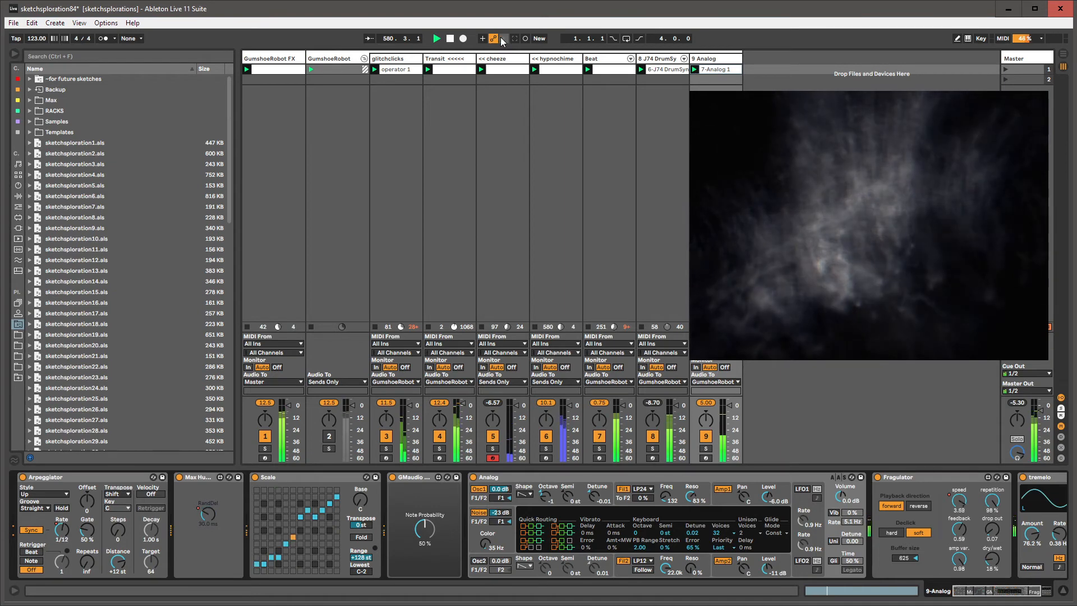
{"action": "left_click", "coordinate": [427, 61]}
{"action": "left_click", "coordinate": [401, 60]}
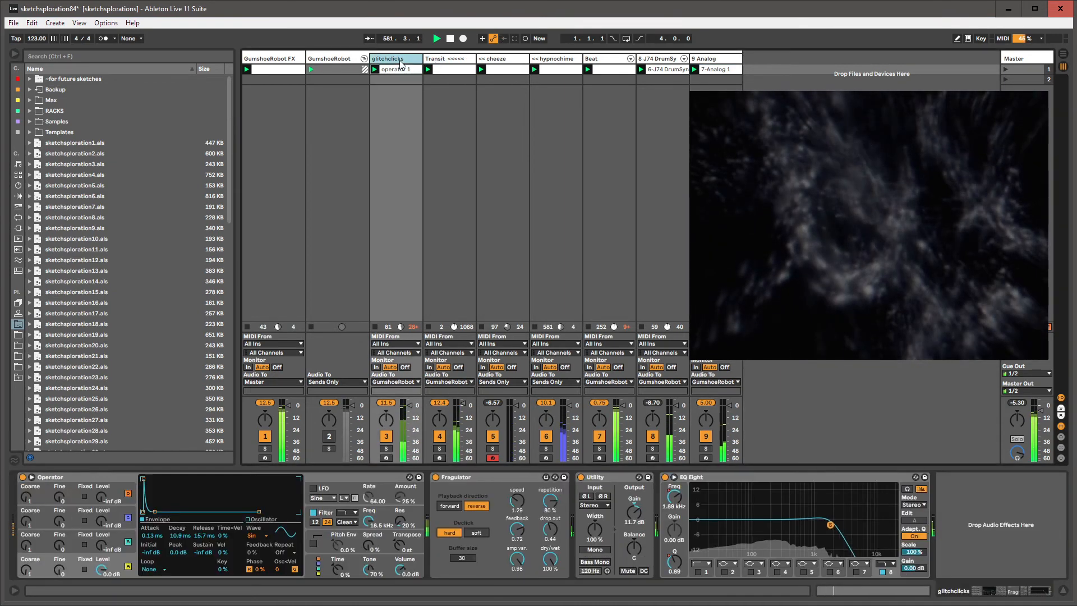
{"action": "left_click", "coordinate": [289, 60]}
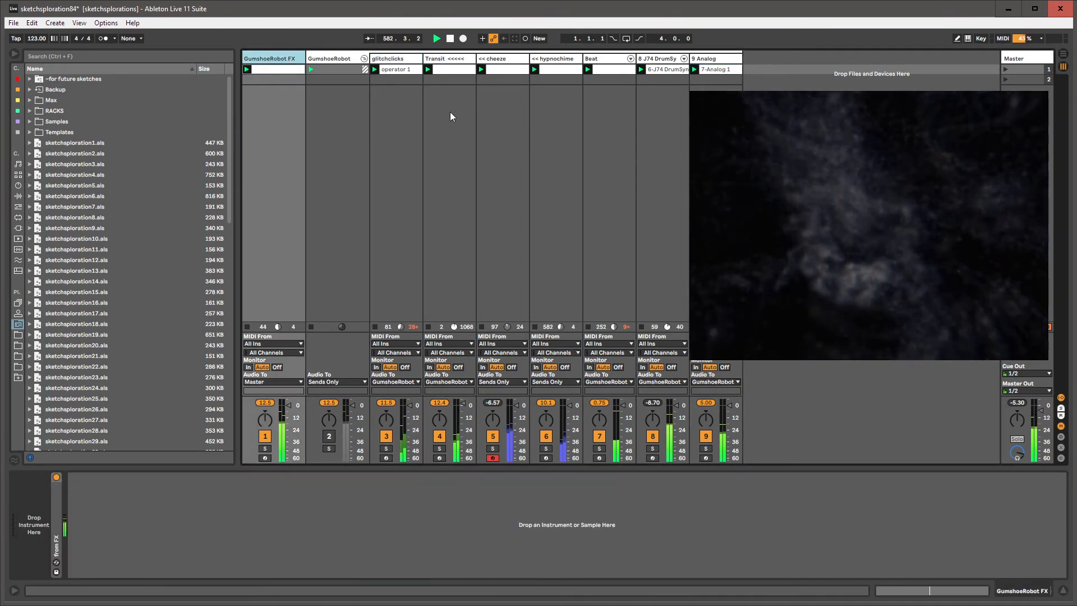
{"action": "left_click", "coordinate": [595, 59]}
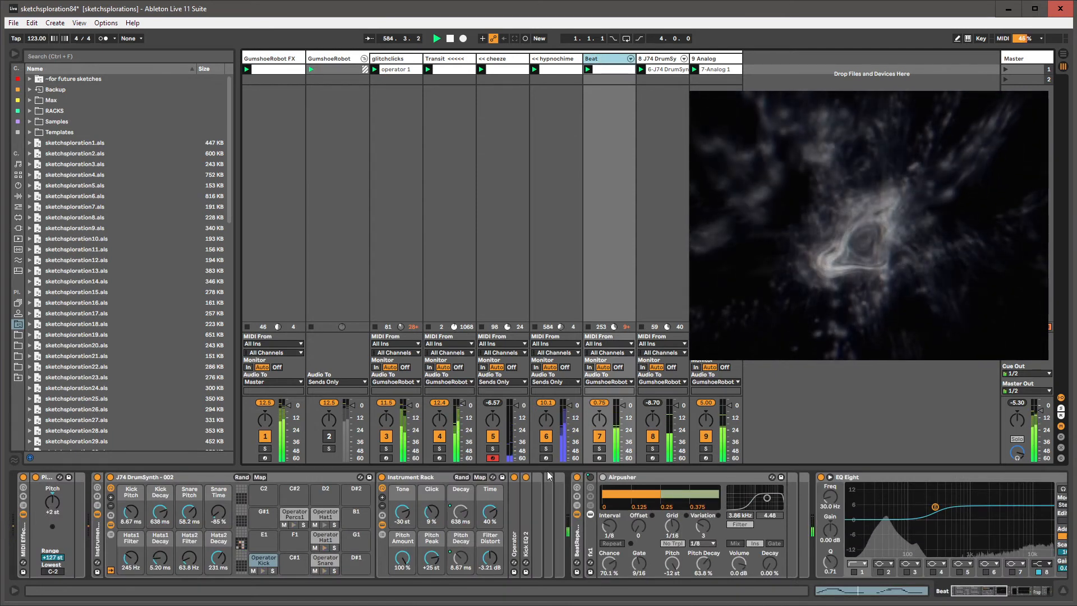
Copy the Analog synth from the 9 Analog track onto a new MIDI track and set the copy's Osc1 shape to noise.
{"action": "left_click", "coordinate": [705, 59]}
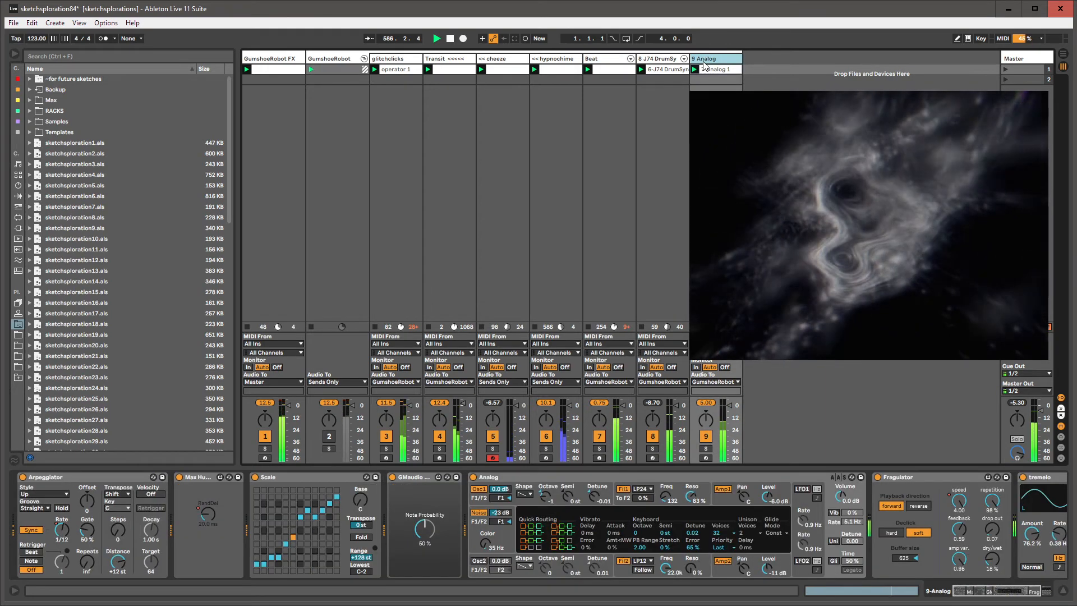
{"action": "key", "text": "ctrl+shift+t"}
{"action": "left_click", "coordinate": [702, 60]}
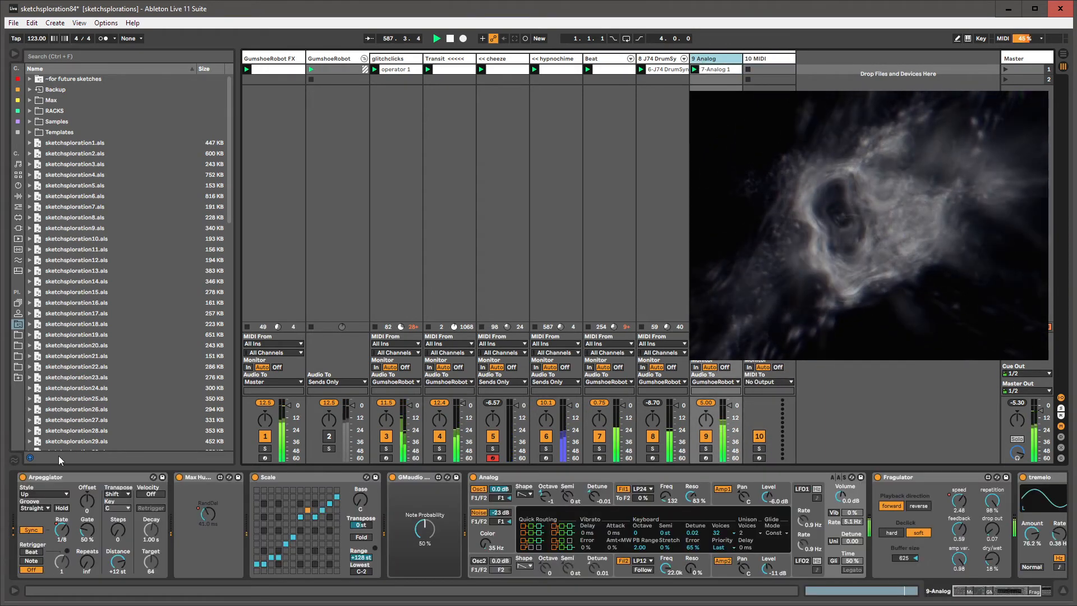
{"action": "left_click", "coordinate": [494, 478]}
{"action": "left_click_drag", "start_coordinate": [794, 30], "coordinate": [765, 59]}
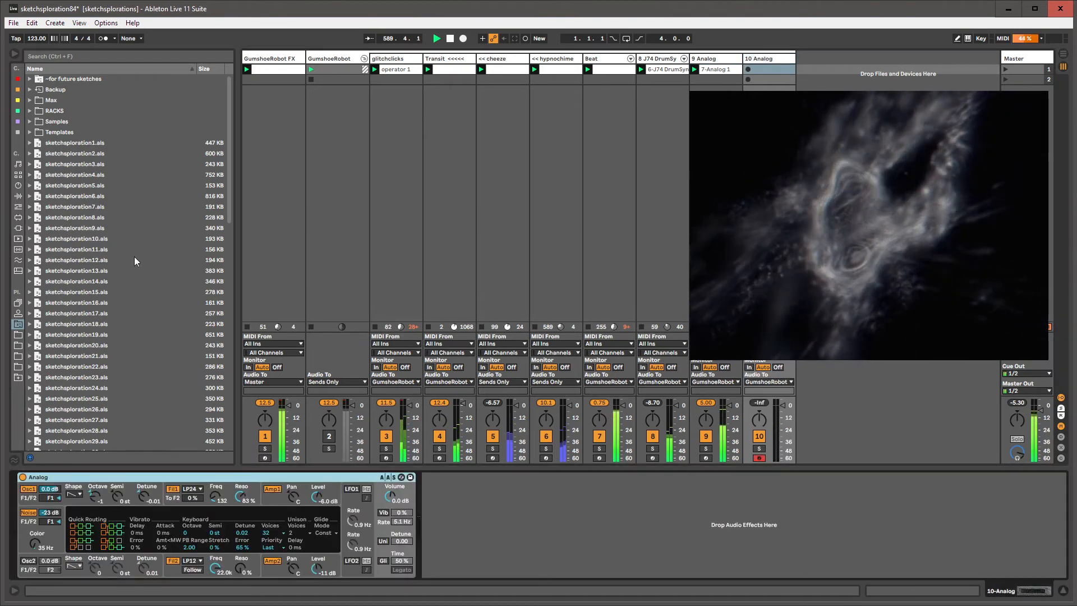
{"action": "left_click", "coordinate": [72, 496]}
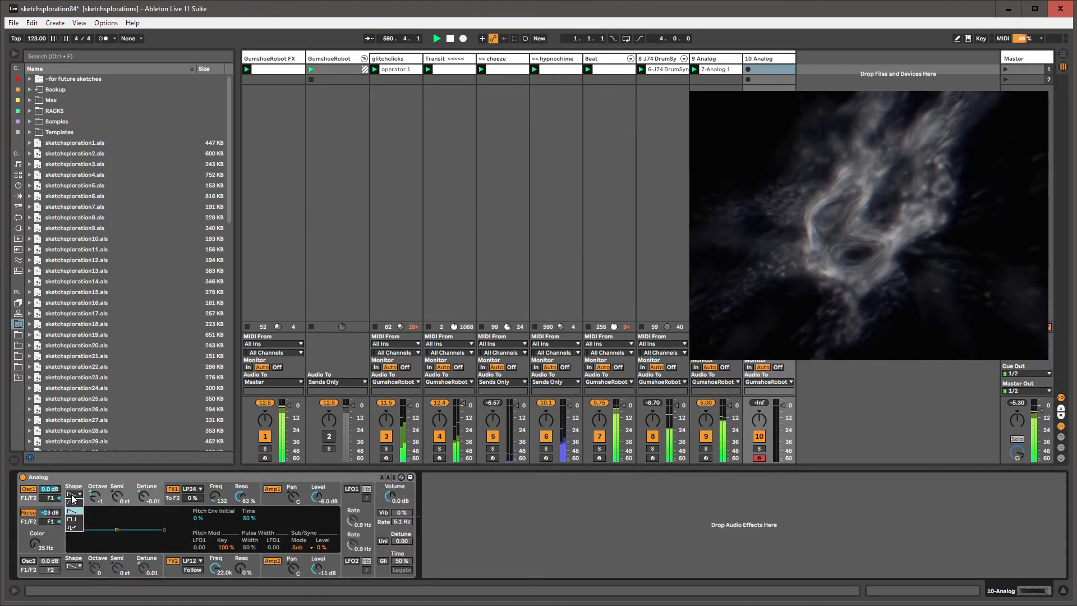
{"action": "left_click", "coordinate": [72, 529]}
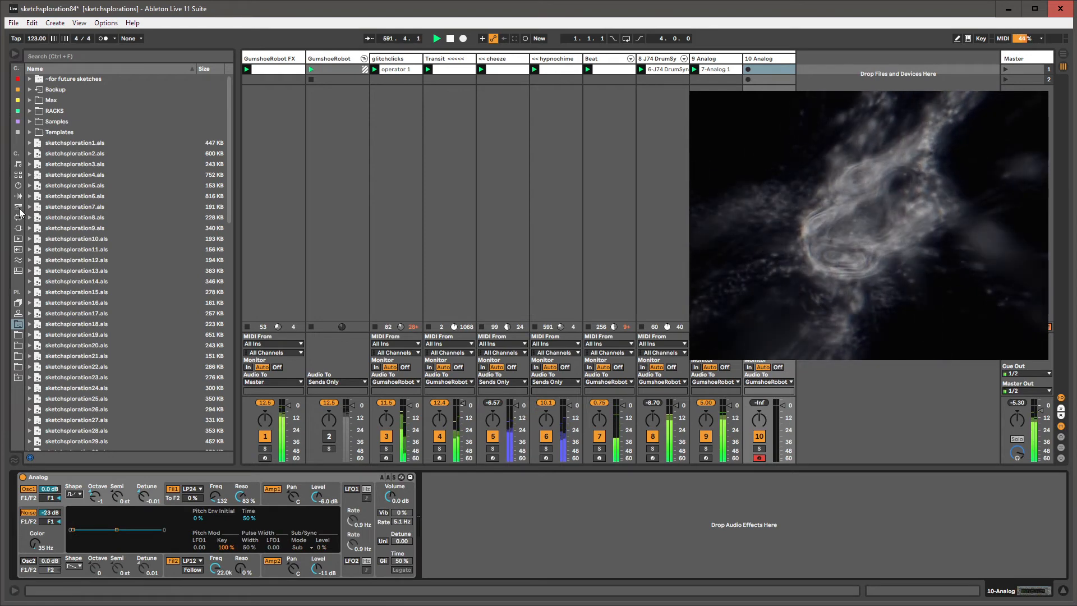
Add an Arpeggiator in front of the Analog synth on the 10 Analog track and set its groove to Swing 8.
{"action": "left_click", "coordinate": [18, 205]}
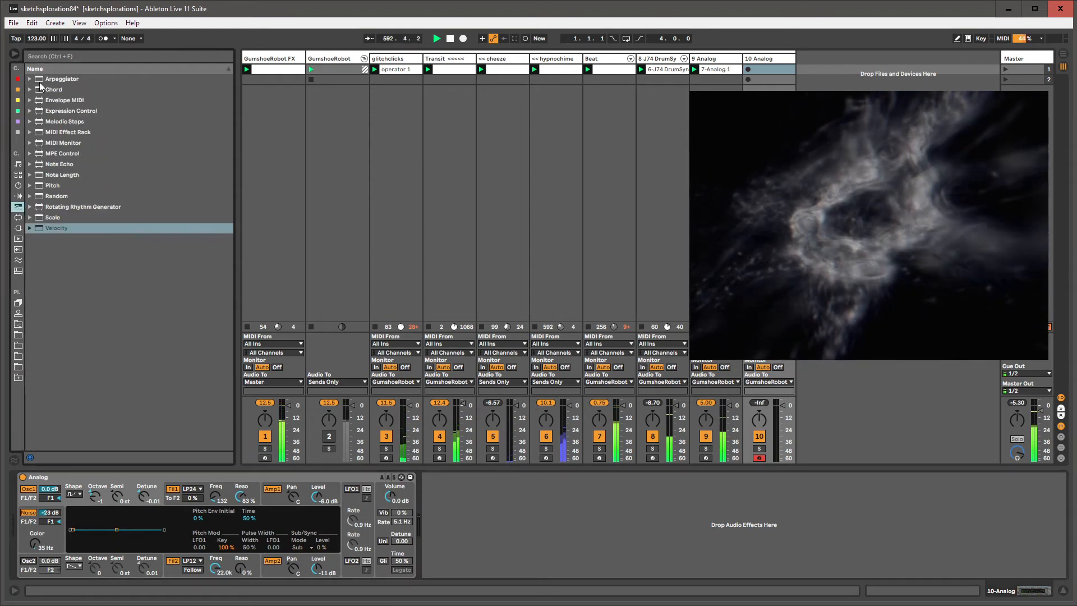
{"action": "left_click", "coordinate": [40, 81]}
{"action": "left_click_drag", "start_coordinate": [54, 513], "coordinate": [56, 519]}
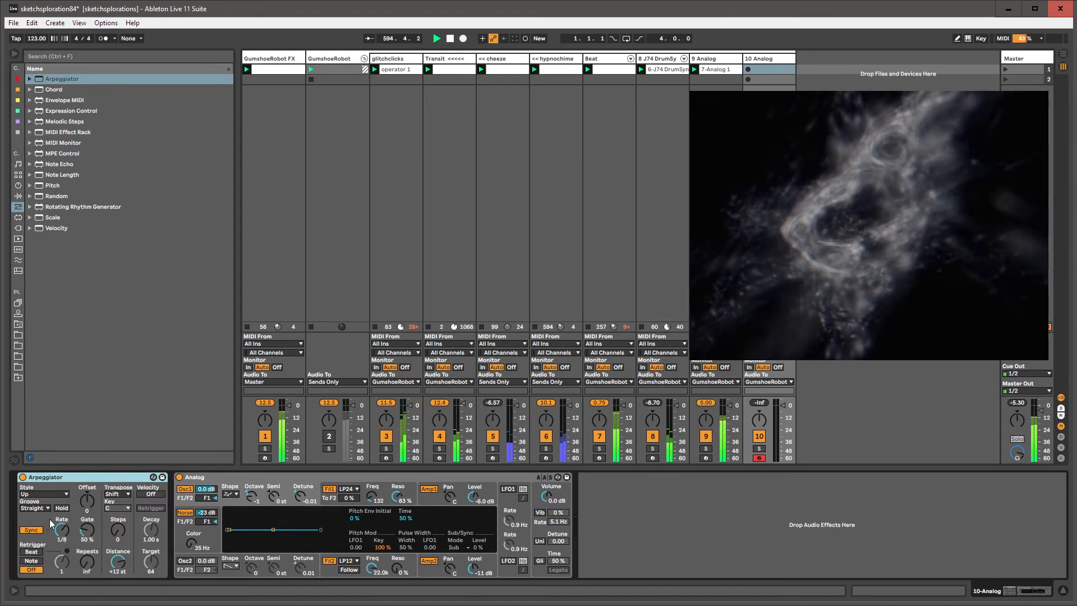
{"action": "left_click", "coordinate": [38, 509]}
{"action": "left_click", "coordinate": [37, 526]}
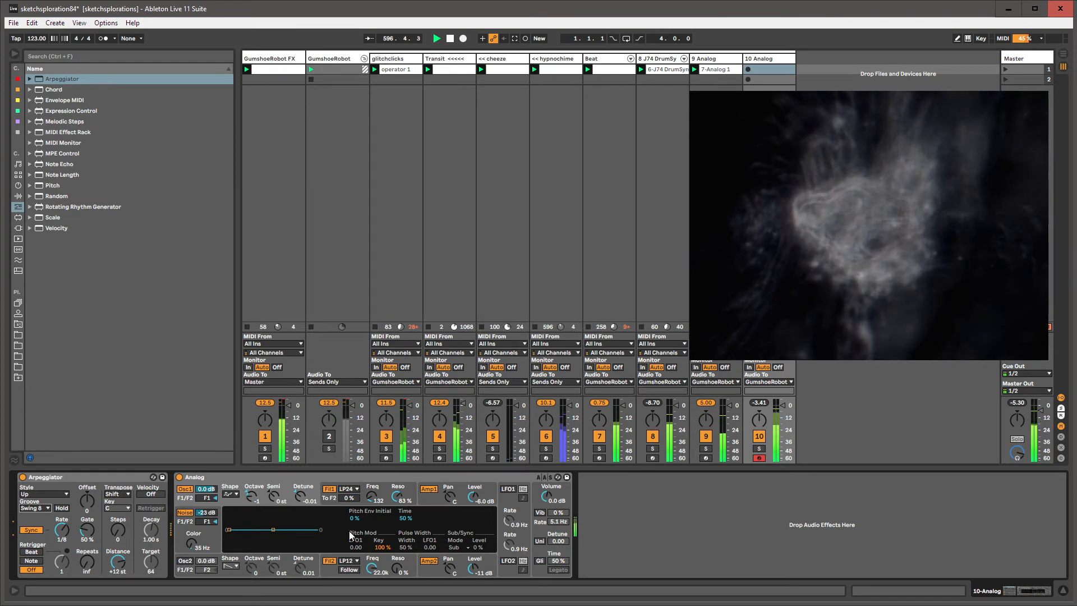
Set the copied Analog's first filter to 22.0k frequency and 52% resonance, and its volume to -12 dB.
{"action": "left_click_drag", "start_coordinate": [372, 496], "coordinate": [397, 528]}
{"action": "left_click_drag", "start_coordinate": [547, 498], "coordinate": [546, 516]}
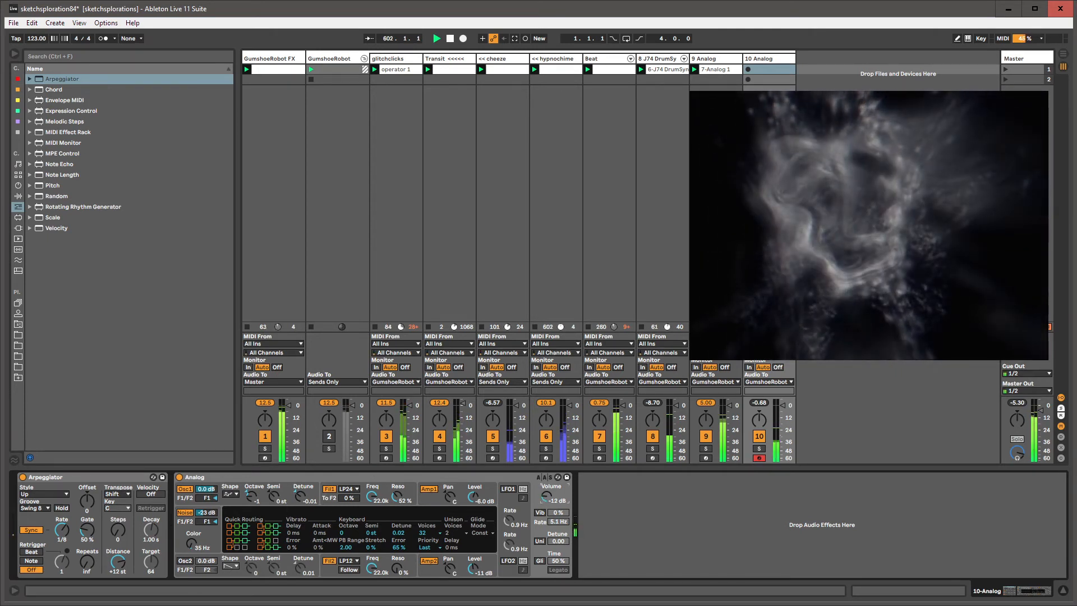
Record a MIDI clip in the 10 Analog track's first slot and relaunch it together with 7-Analog 1 at 1 Bar quantization.
{"action": "left_click", "coordinate": [749, 70]}
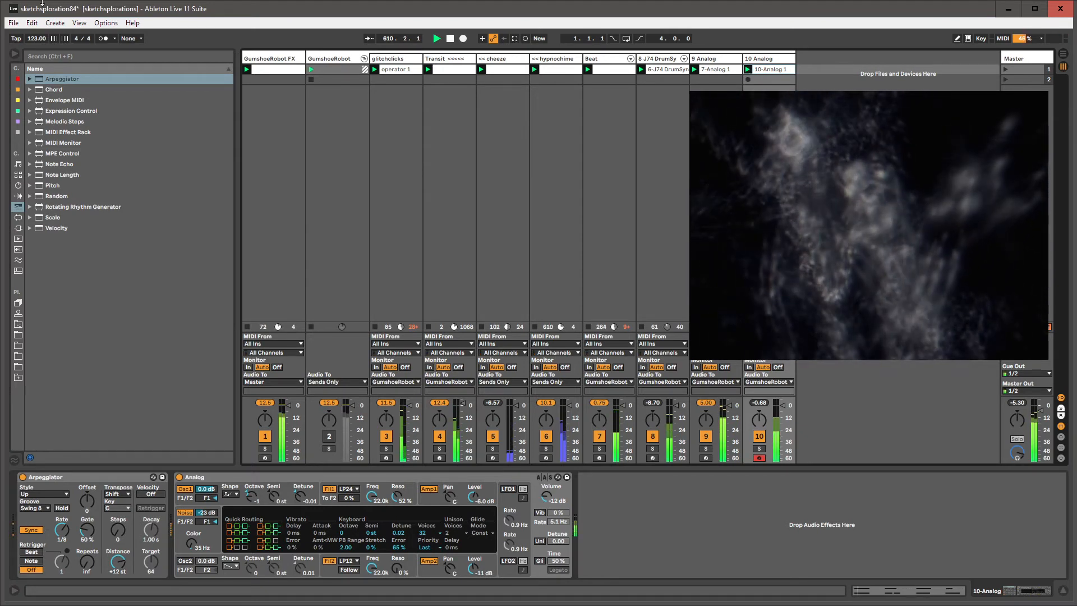
{"action": "left_click", "coordinate": [134, 38]}
{"action": "left_click", "coordinate": [137, 85]}
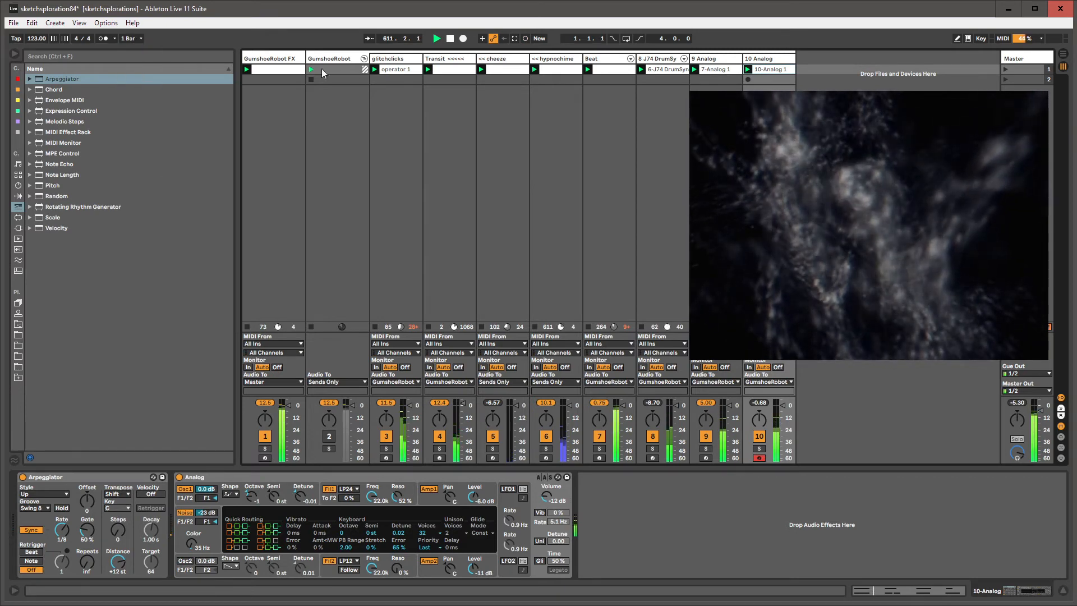
{"action": "left_click", "coordinate": [716, 70]}
{"action": "left_click", "coordinate": [773, 70], "text": "shift"}
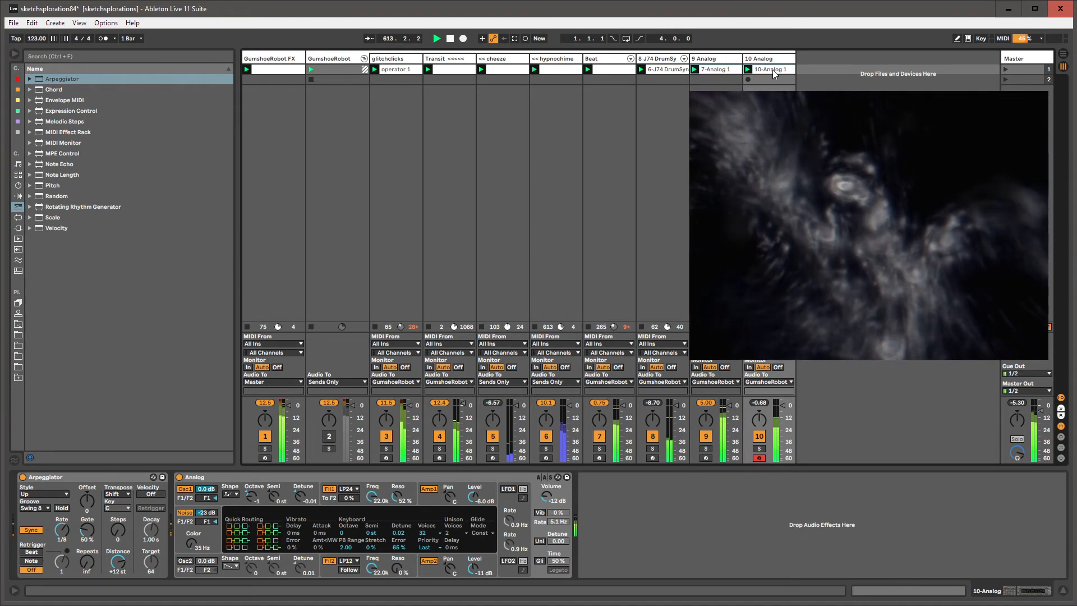
Shift the E2 and C2 notes near bars 1 and 3 of the 10-Analog 1 clip earlier, onto the starts of those bars.
{"action": "double_click", "coordinate": [772, 70]}
{"action": "left_click", "coordinate": [299, 509]}
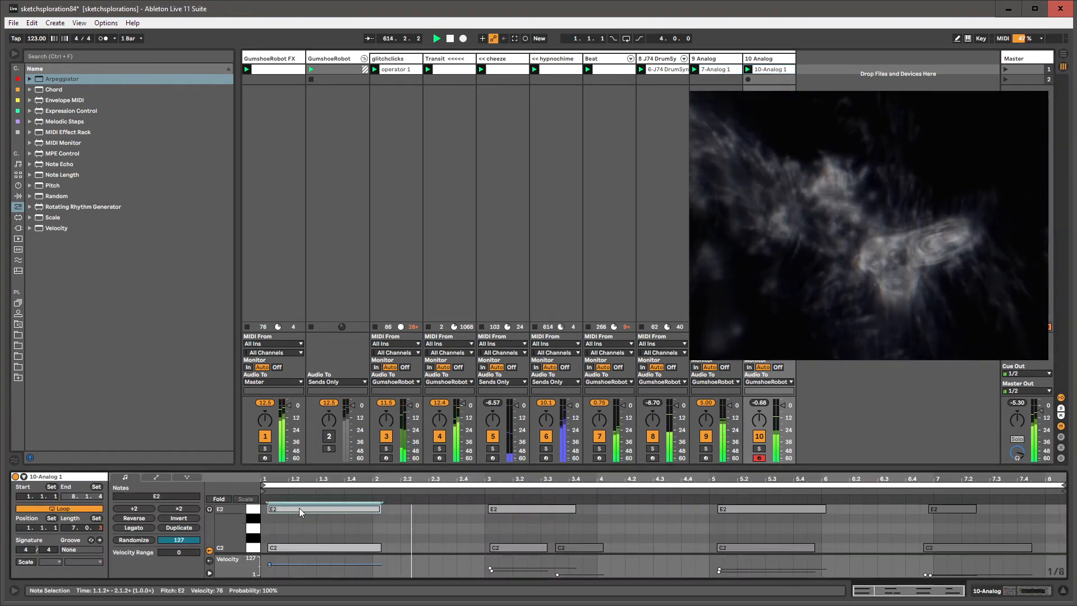
{"action": "key", "text": "Left"}
{"action": "left_click", "coordinate": [300, 547]}
{"action": "key", "text": "Left"}
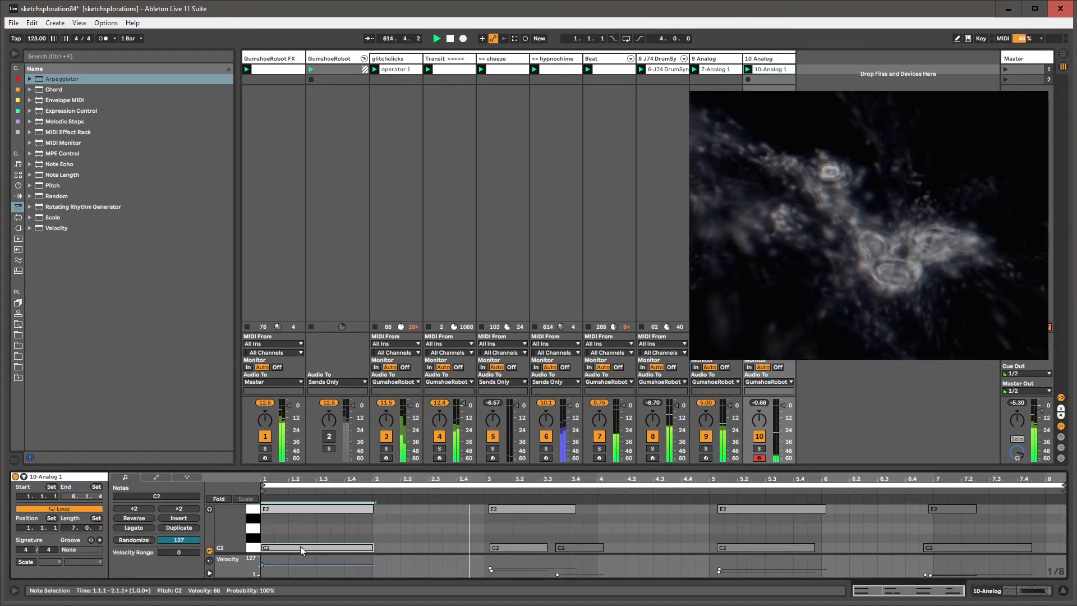
{"action": "left_click", "coordinate": [508, 514]}
{"action": "key", "text": "Left"}
{"action": "left_click", "coordinate": [503, 545]}
{"action": "key", "text": "Left"}
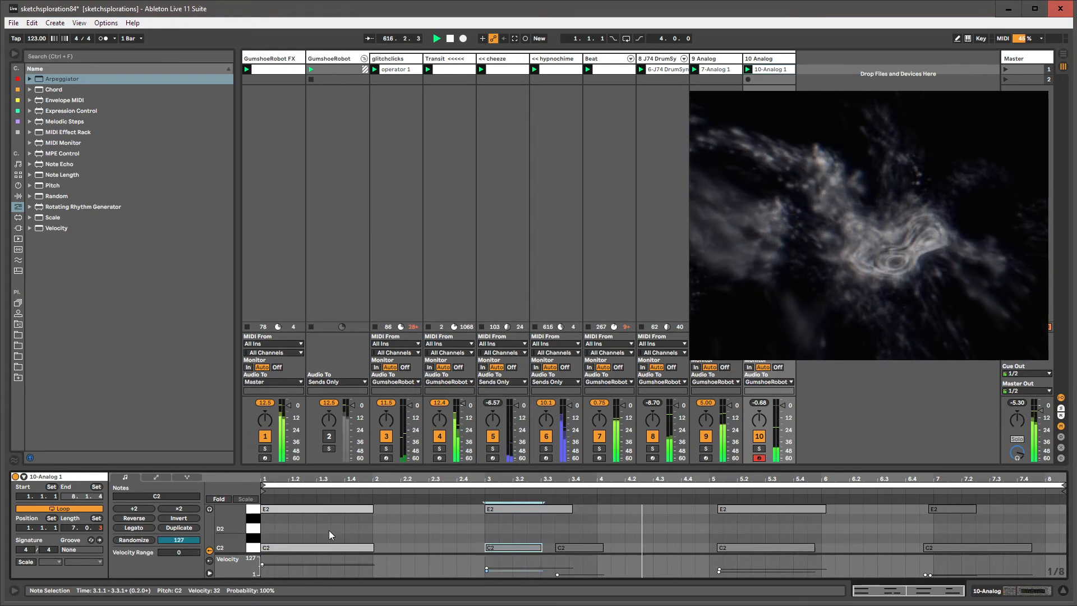
Add a Scale MIDI effect in front of the Arpeggiator on the 10 Analog track and group it into a MIDI Effect Rack.
{"action": "key", "text": "shift+Tab"}
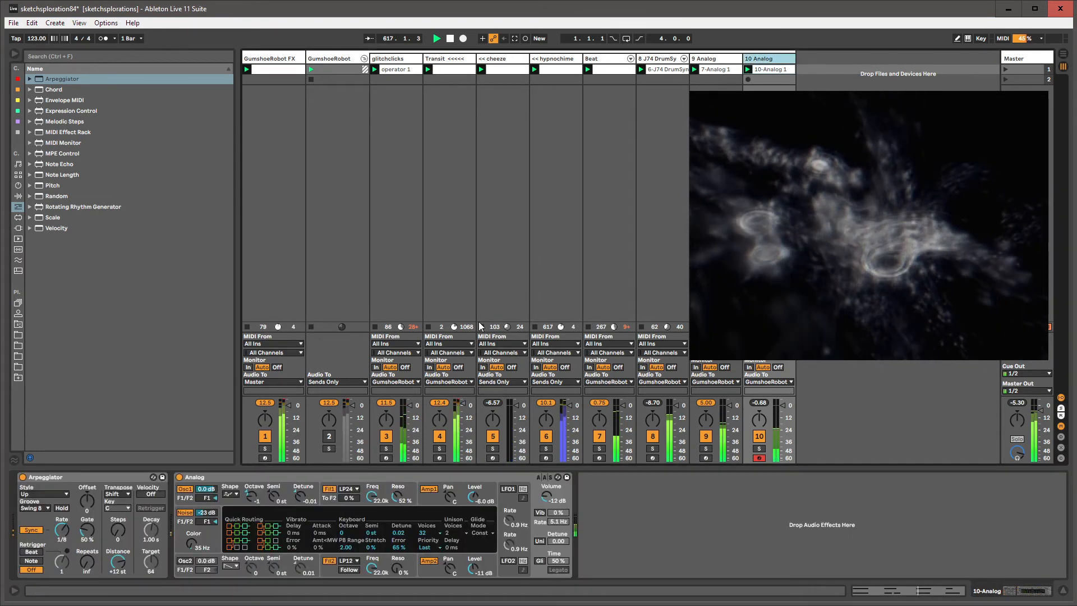
{"action": "left_click", "coordinate": [59, 478]}
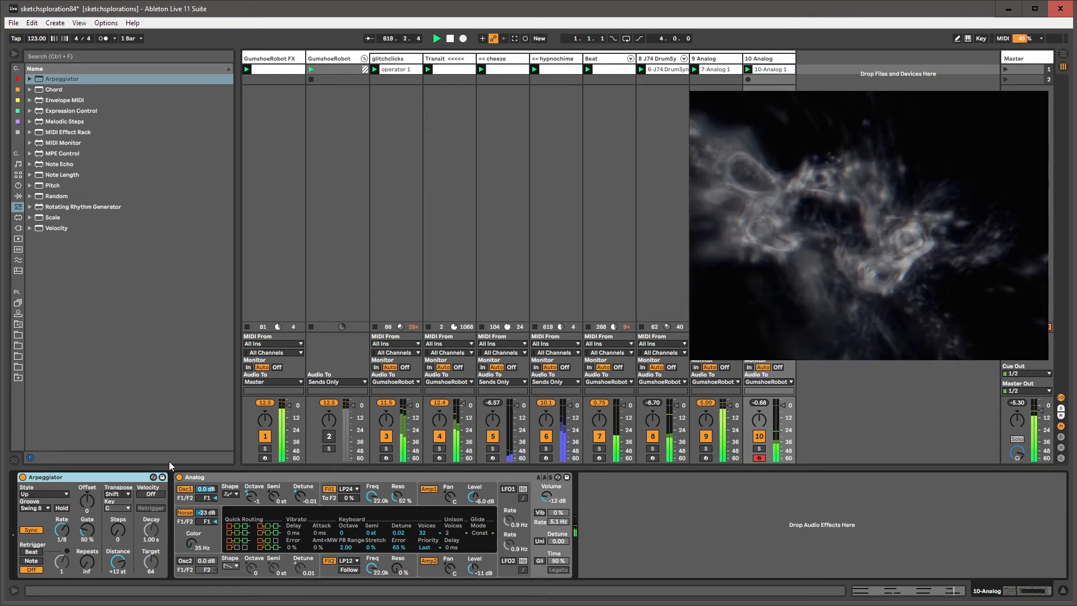
{"action": "left_click", "coordinate": [240, 478]}
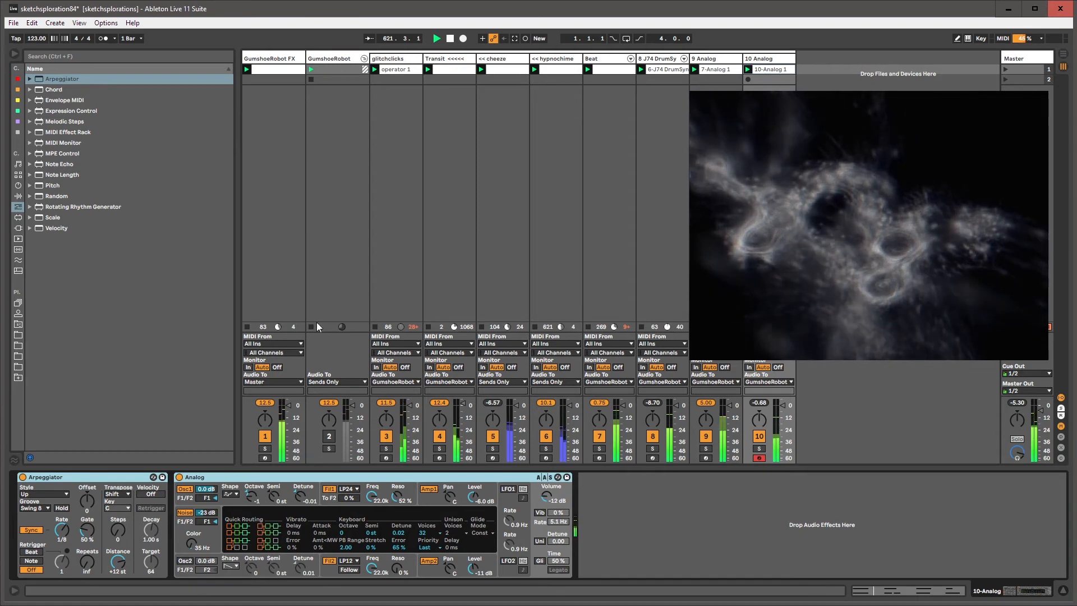
{"action": "left_click", "coordinate": [47, 220]}
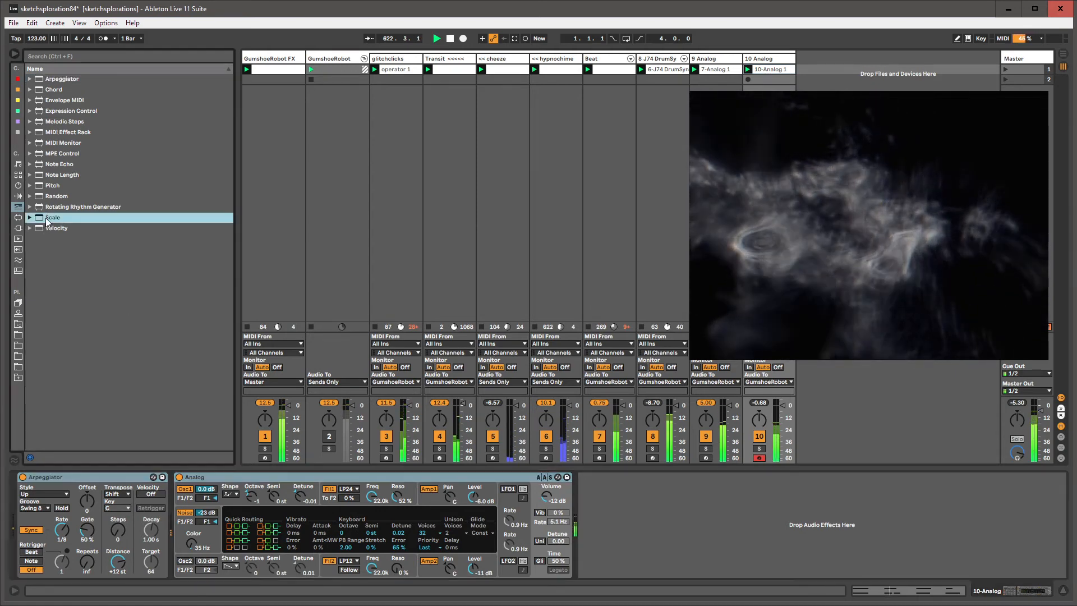
{"action": "left_click_drag", "start_coordinate": [49, 454], "coordinate": [46, 476]}
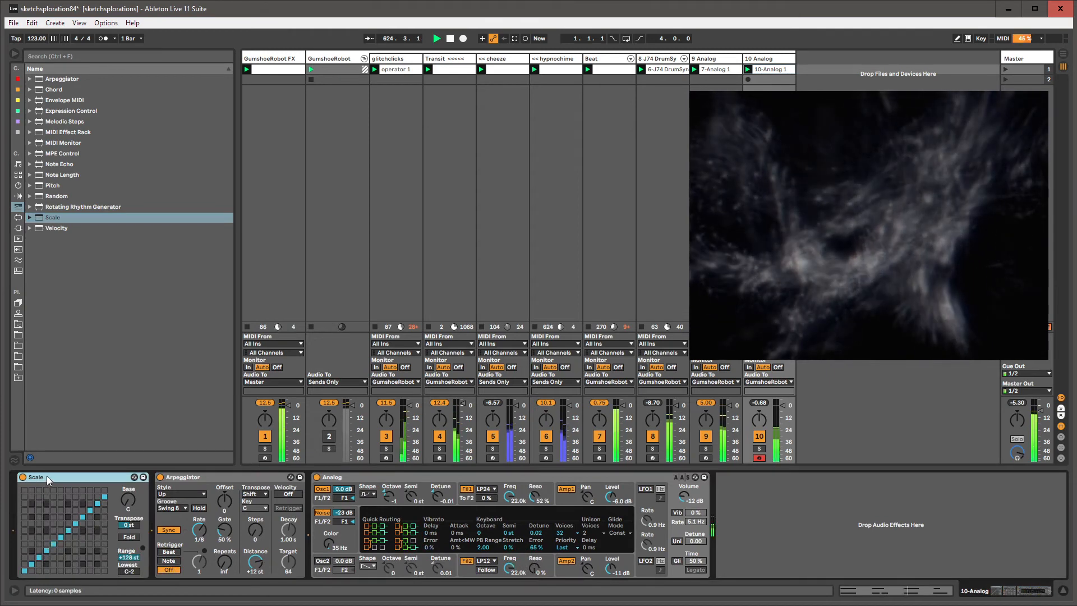
{"action": "key", "text": "ctrl+g"}
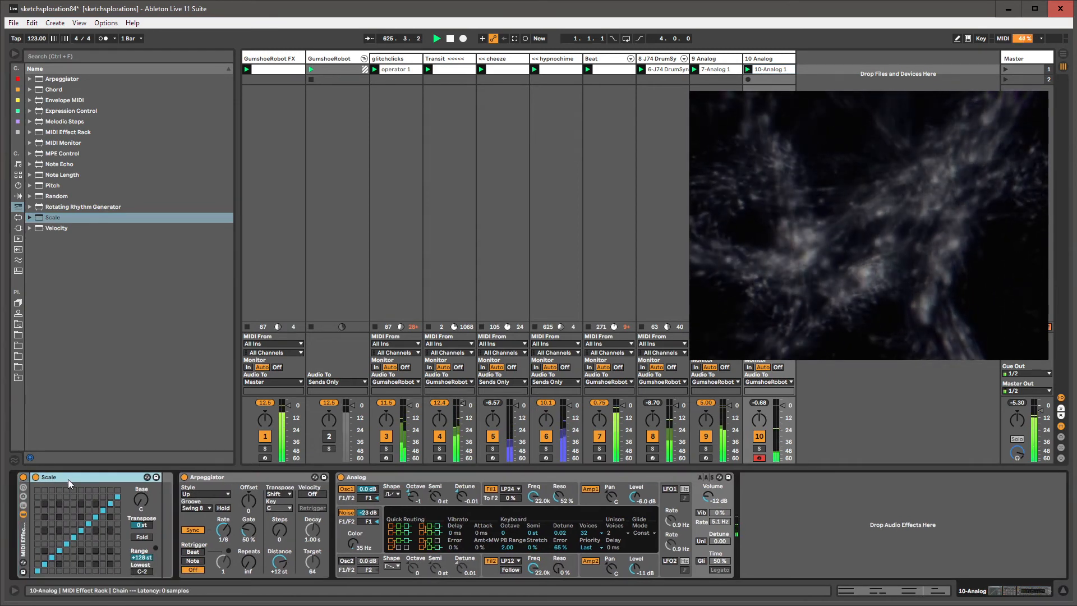
Delete Scale from the MIDI Effect Rack, then reveal the rack's macros and chain list and deactivate its only chain.
{"action": "left_click", "coordinate": [23, 492]}
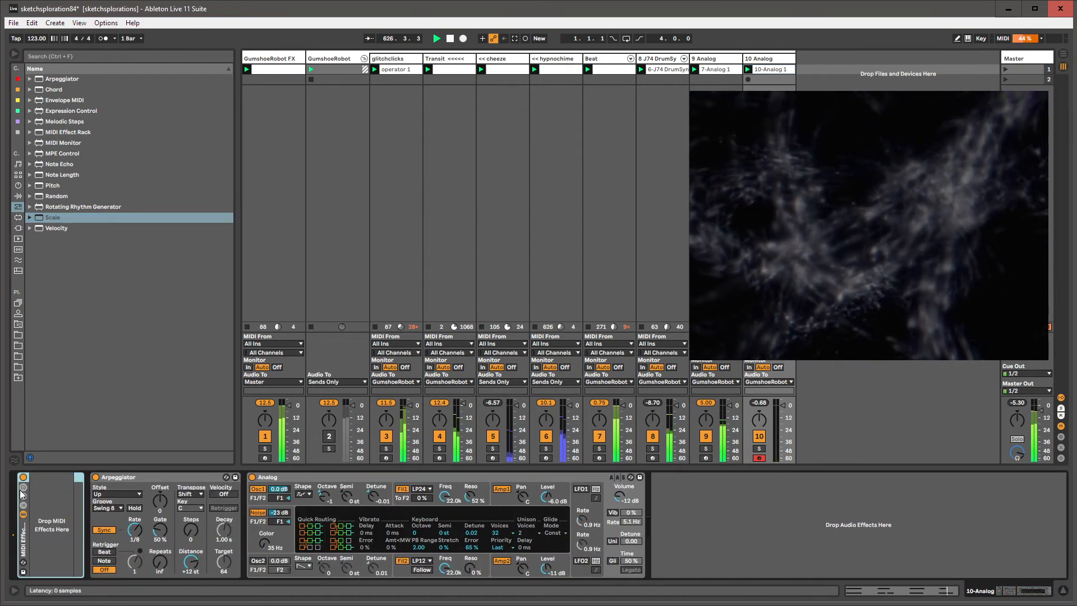
{"action": "left_click", "coordinate": [22, 488]}
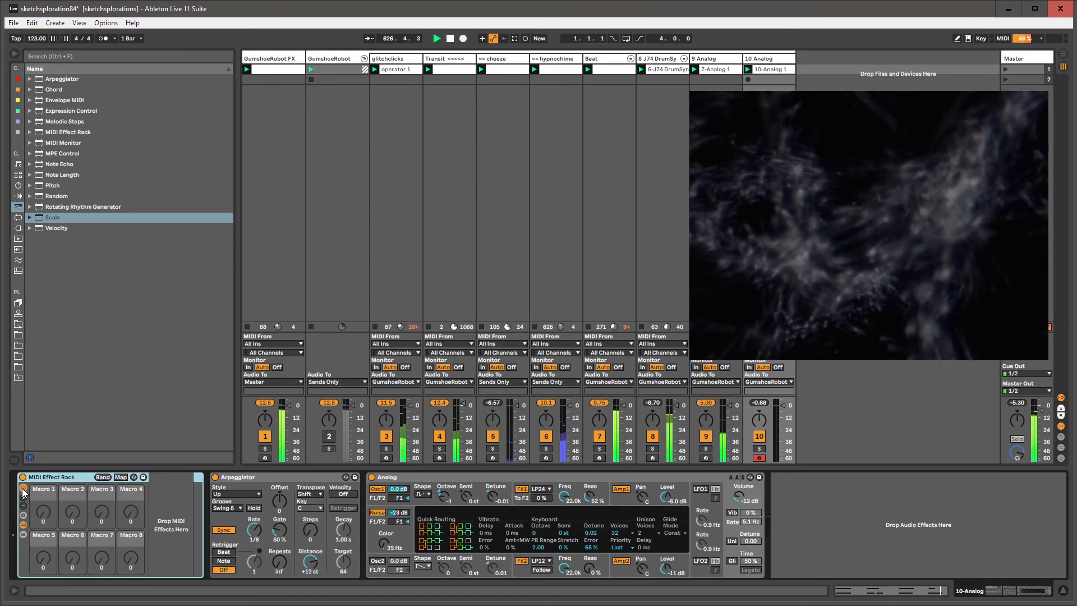
{"action": "left_click", "coordinate": [23, 534]}
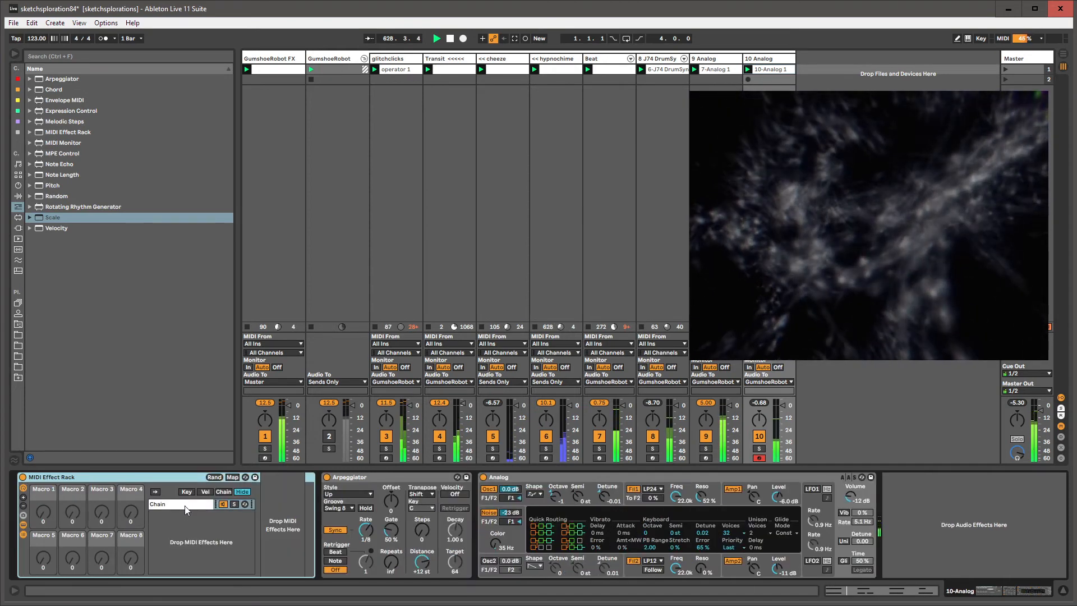
{"action": "left_click", "coordinate": [190, 503]}
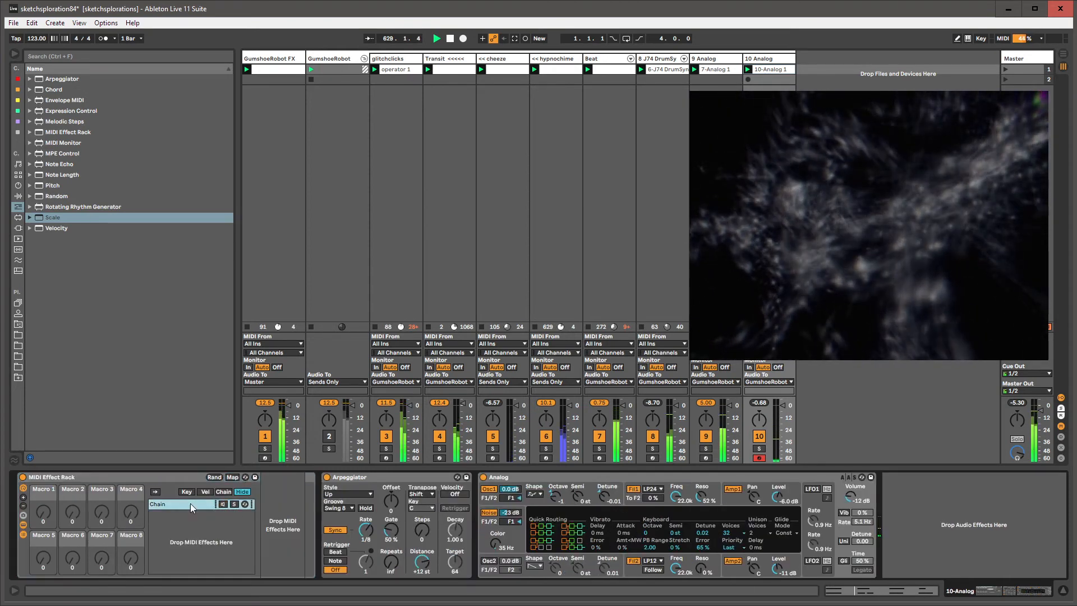
Show the rack's Device On envelope in the 10-Analog 1 clip, unlink it from the clip loop, and set its loop length to 129.0.0.
{"action": "right_click", "coordinate": [23, 480]}
{"action": "left_click", "coordinate": [37, 483]}
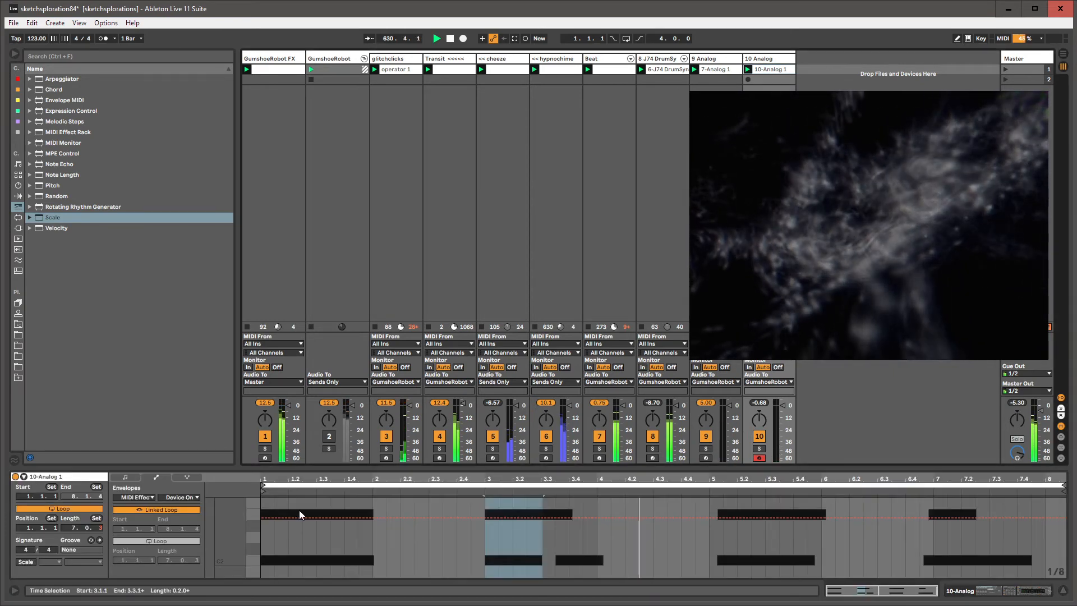
{"action": "left_click", "coordinate": [154, 511]}
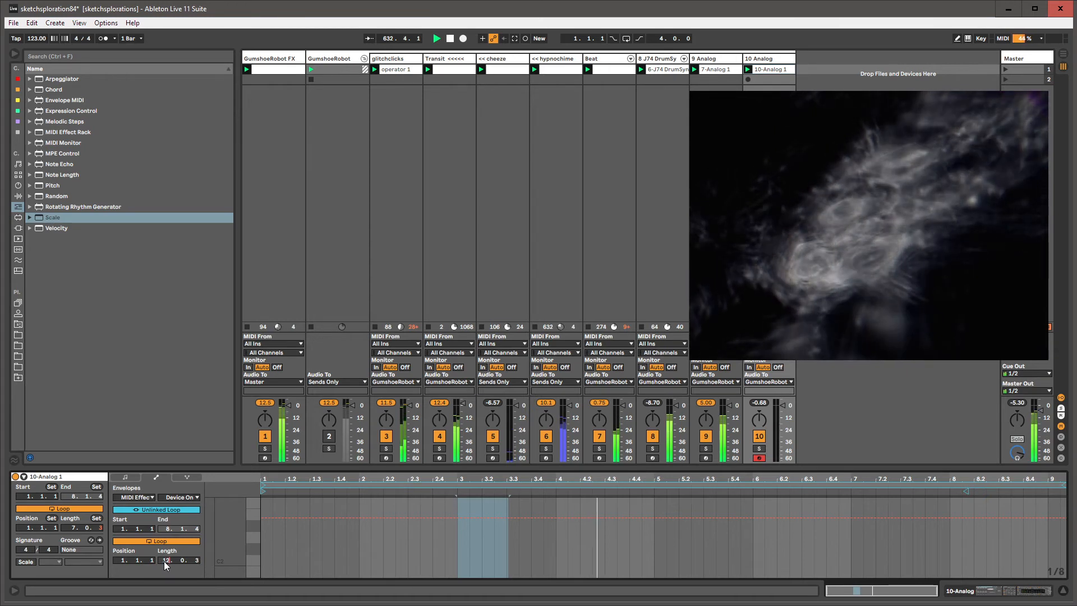
{"action": "key", "text": "Return"}
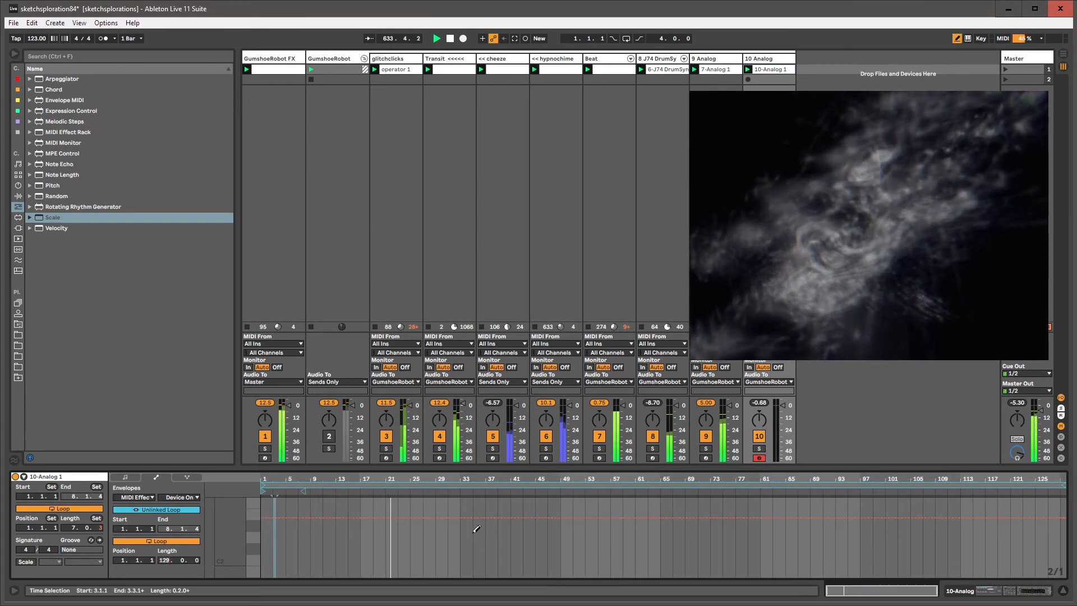
Draw the Device On envelope to Off at about bars 23–25, 27–29, 31–33, 81–87 and 91–95, leaving it On elsewhere.
{"action": "left_click", "coordinate": [453, 561]}
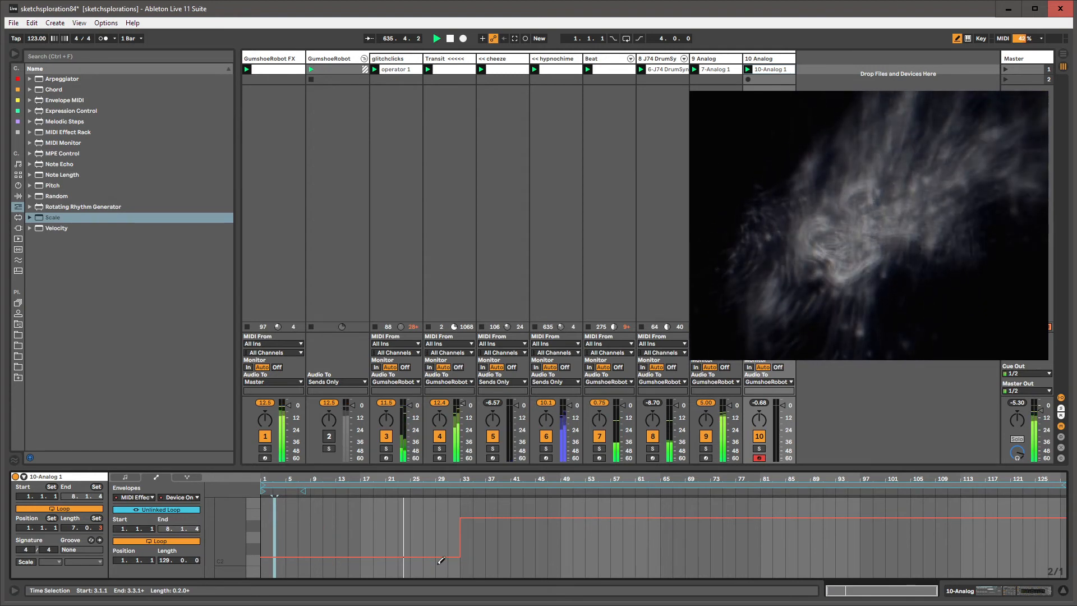
{"action": "left_click_drag", "start_coordinate": [399, 556], "coordinate": [435, 556]}
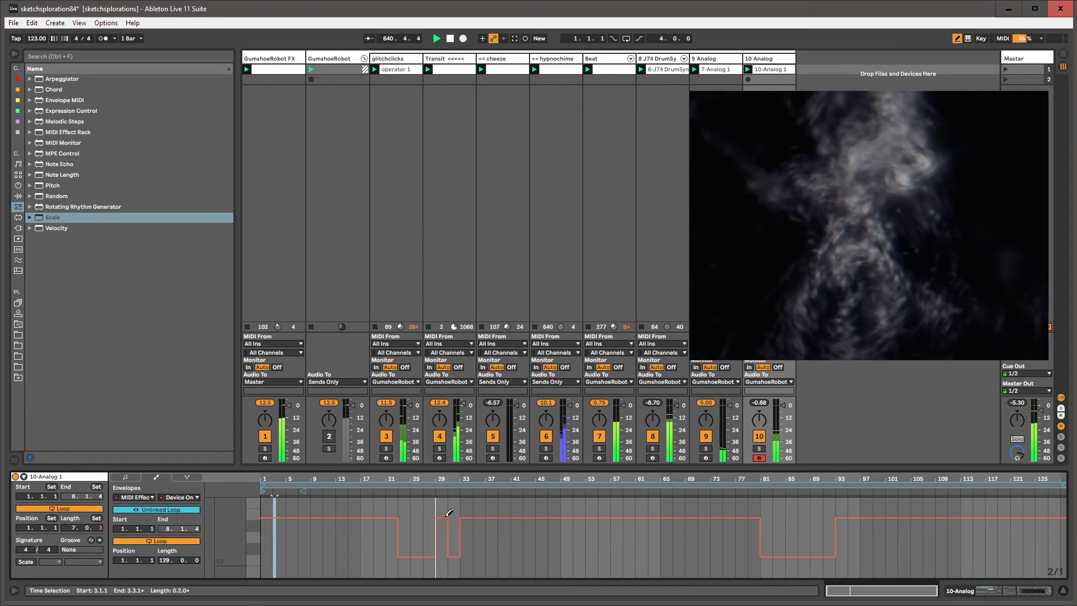
{"action": "left_click", "coordinate": [417, 515]}
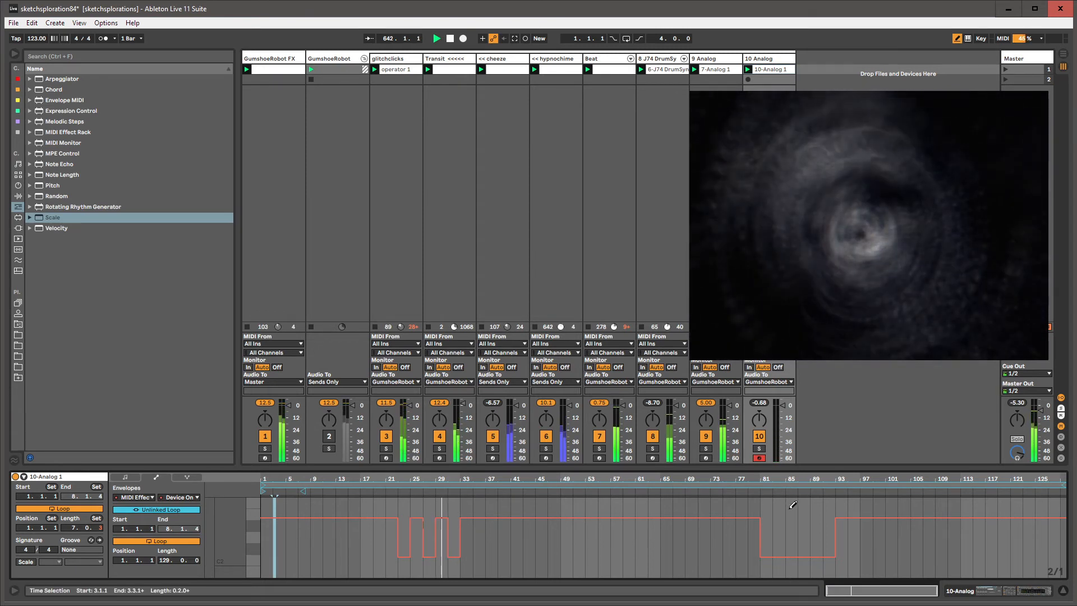
{"action": "left_click", "coordinate": [806, 515]}
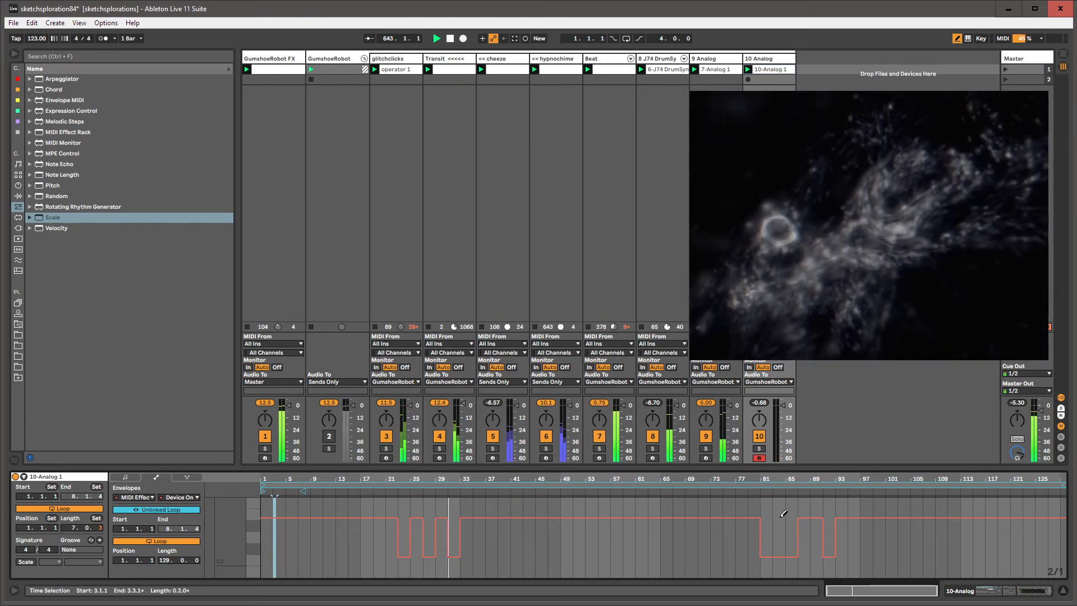
{"action": "left_click", "coordinate": [844, 555]}
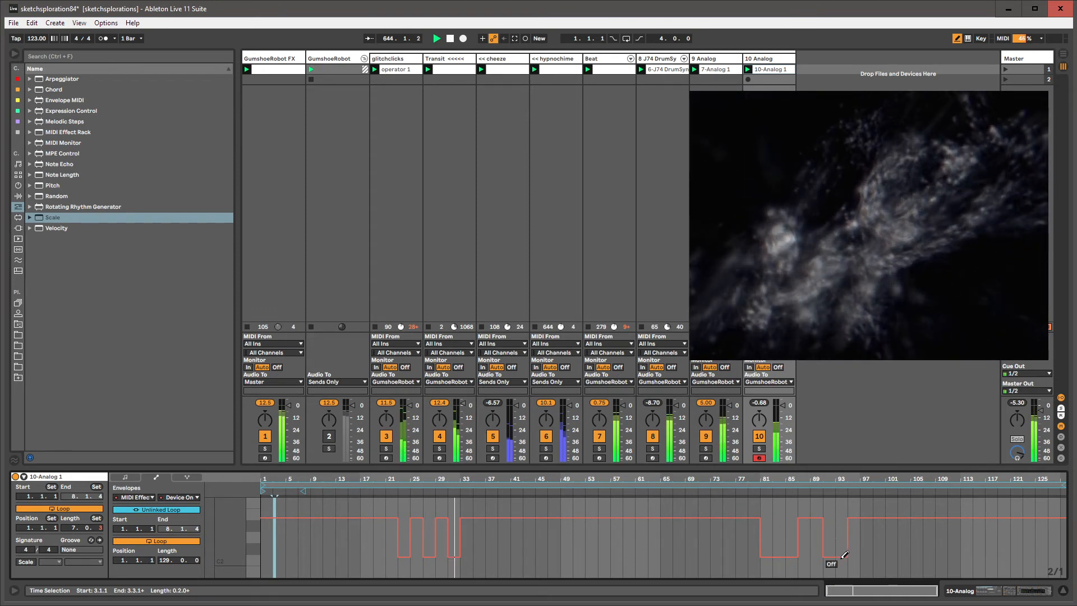
Leave draw mode and shift the lower Device On breakpoint at bar 81 slightly earlier.
{"action": "key", "text": "b"}
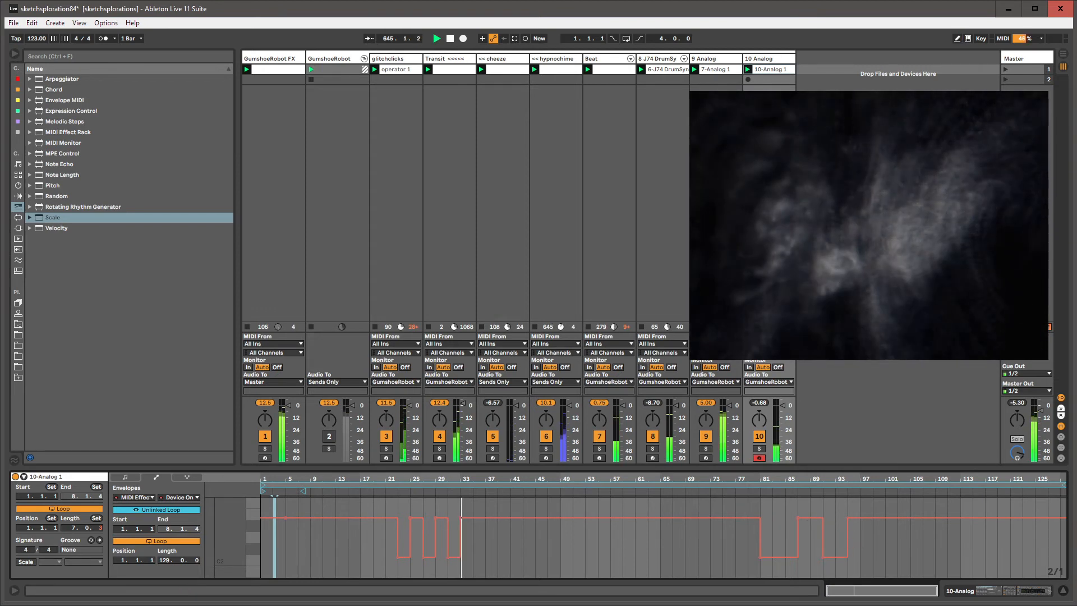
{"action": "left_click", "coordinate": [768, 542]}
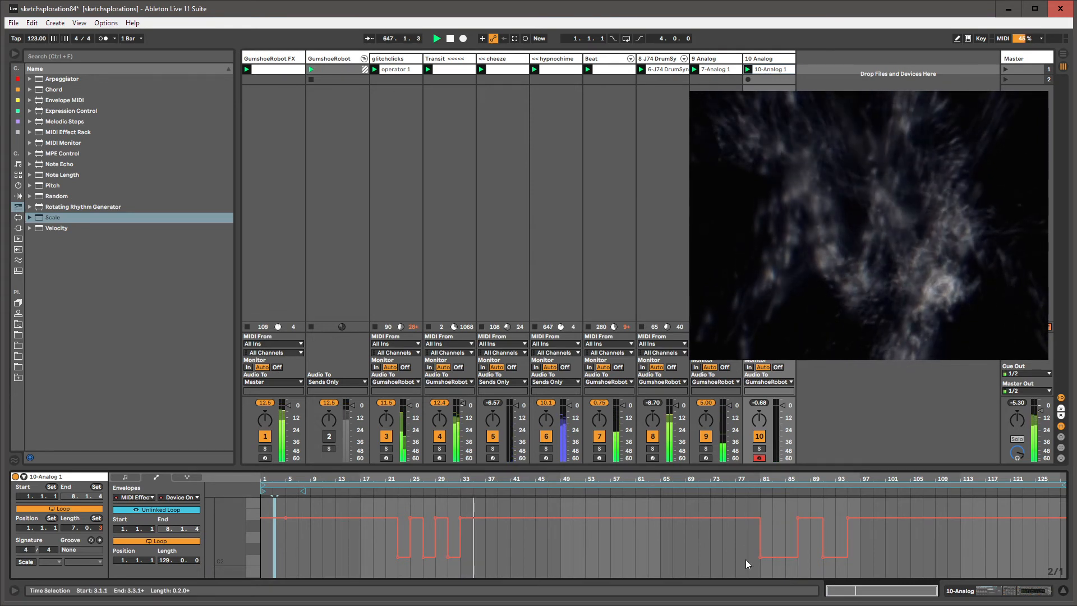
{"action": "mouse_move", "coordinate": [760, 557]}
{"action": "left_mouse_down"}
{"action": "mouse_move", "coordinate": [748, 557]}
{"action": "mouse_move", "coordinate": [760, 557]}
{"action": "left_mouse_up"}
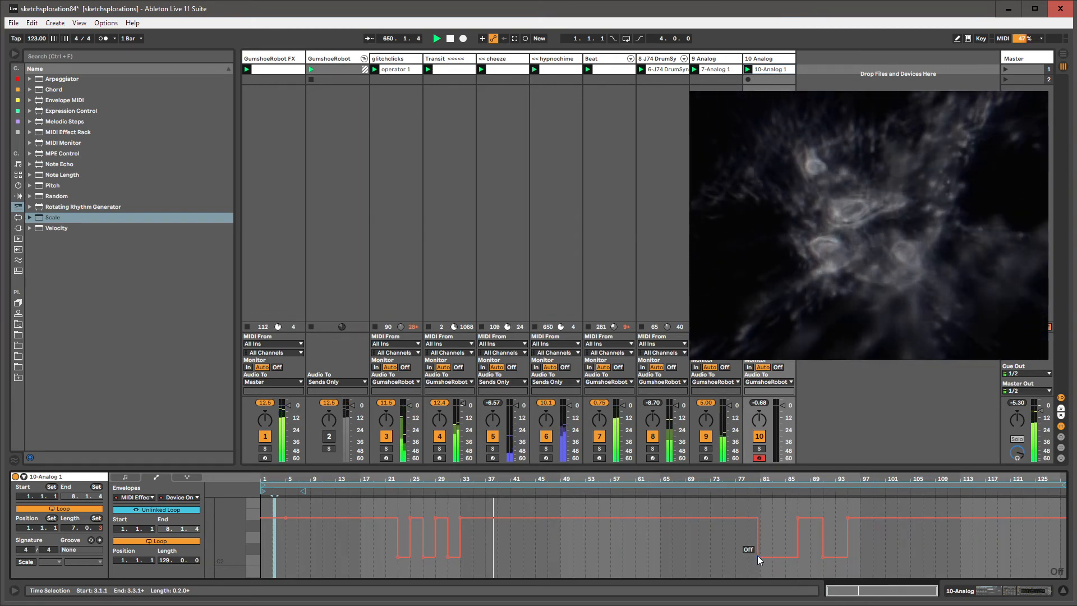
Rename the 10 Analog track as swang and disarm it from recording.
{"action": "double_click", "coordinate": [760, 59]}
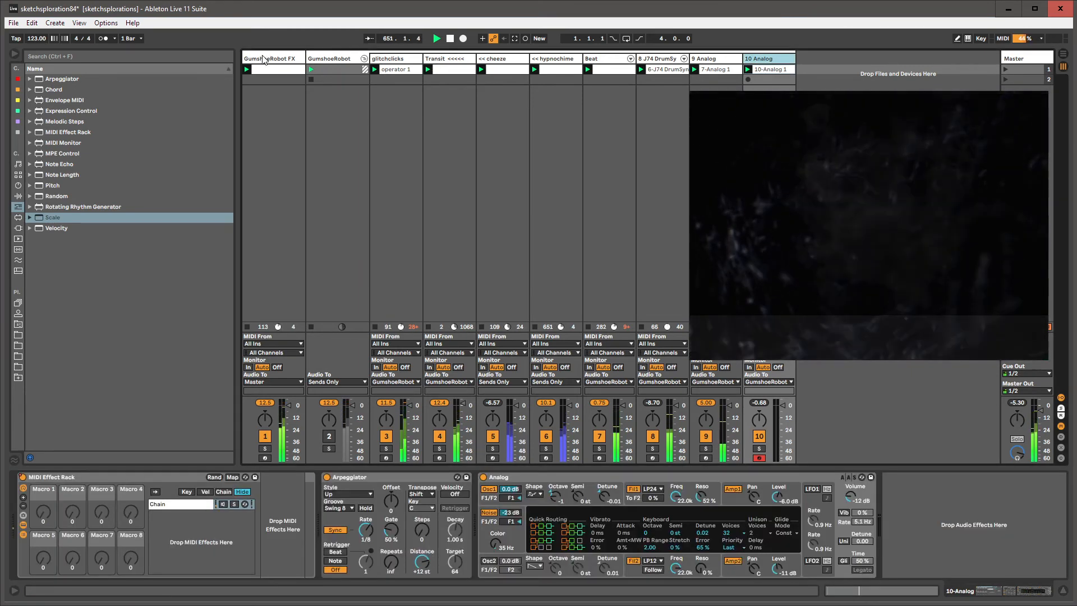
{"action": "key", "text": "ctrl+r"}
{"action": "type", "text": "swang"}
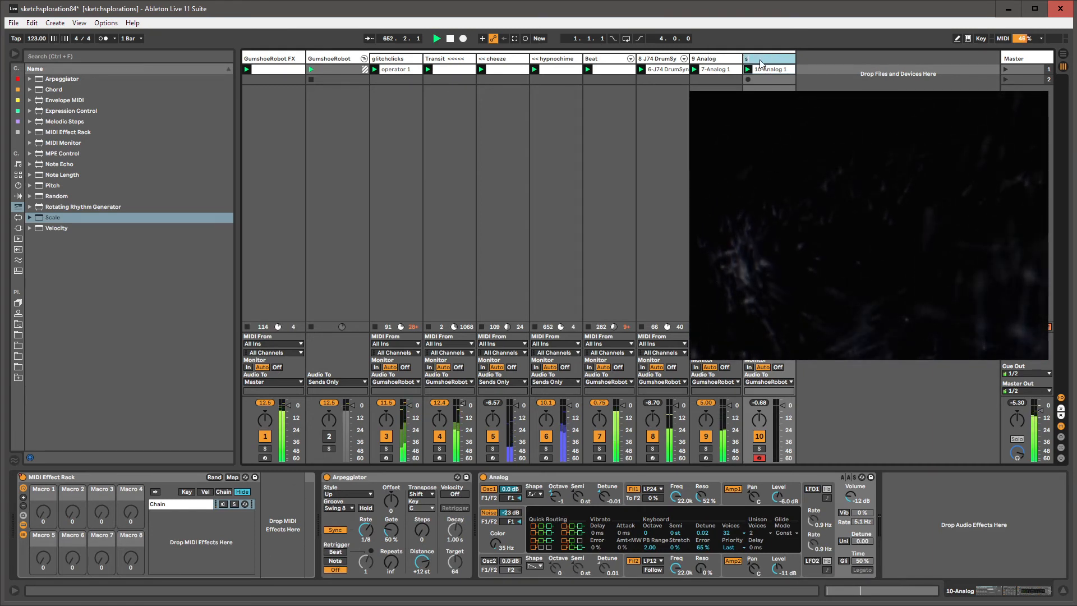
{"action": "key", "text": "Return"}
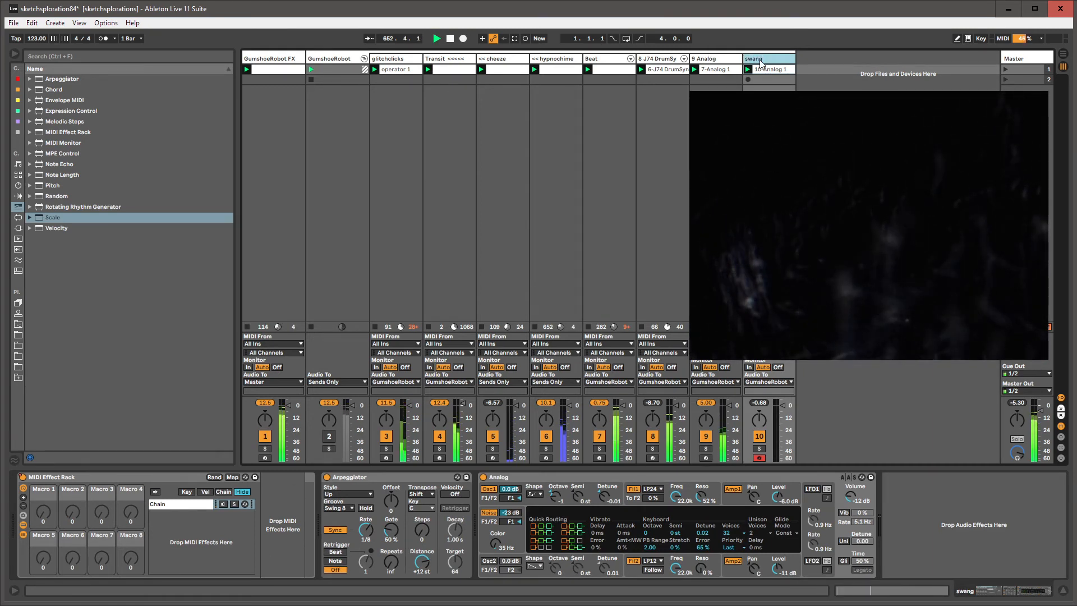
{"action": "left_click", "coordinate": [759, 458]}
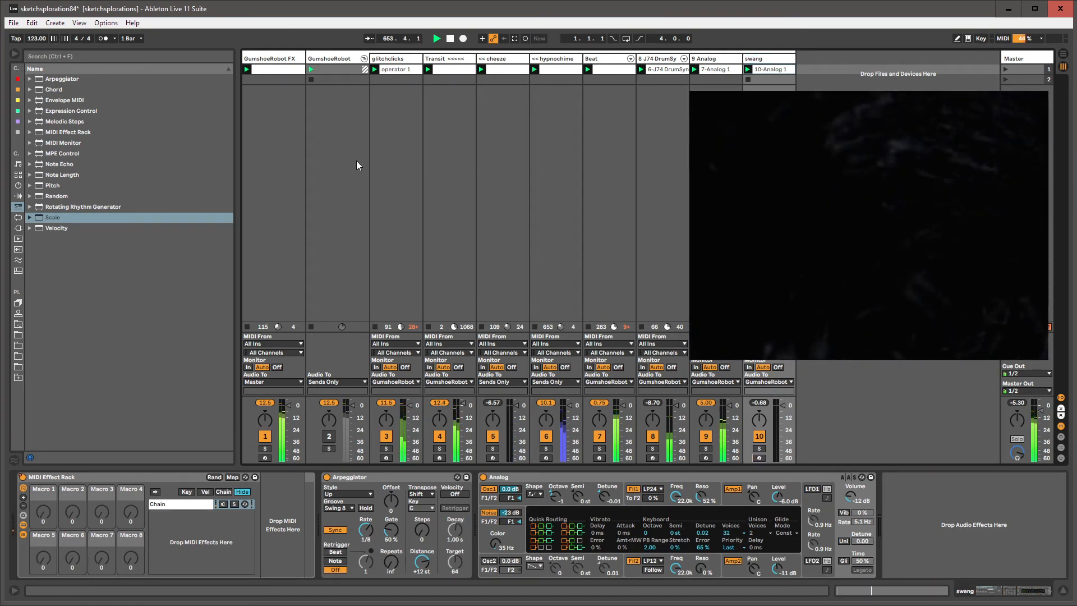
Select the GumshoeRobot FX track, list the current project's files in the browser, and hide the mixer's In/Out section.
{"action": "left_click", "coordinate": [270, 56]}
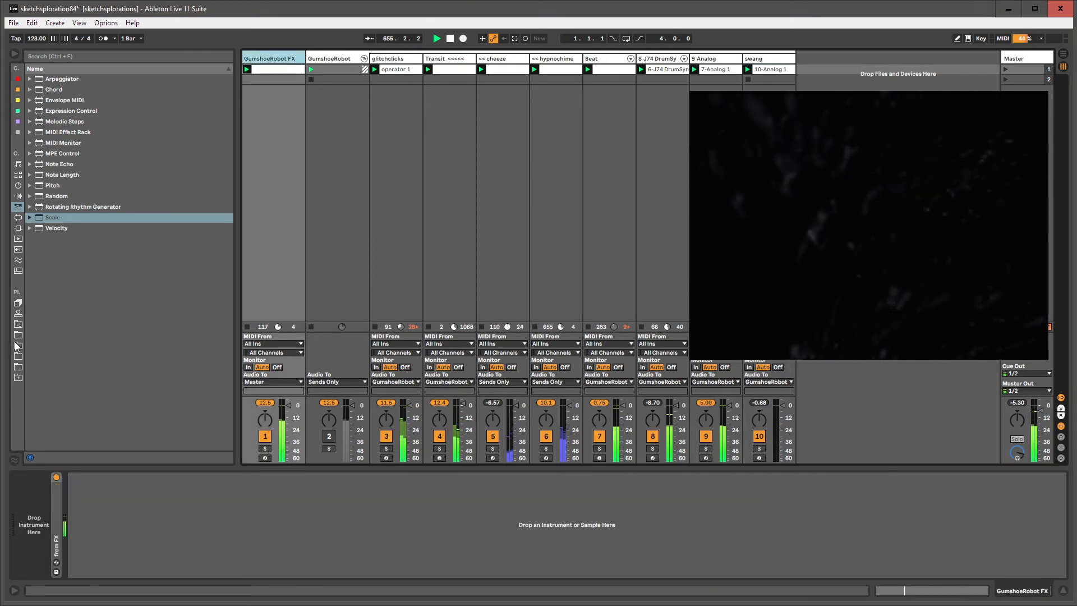
{"action": "left_click", "coordinate": [18, 324]}
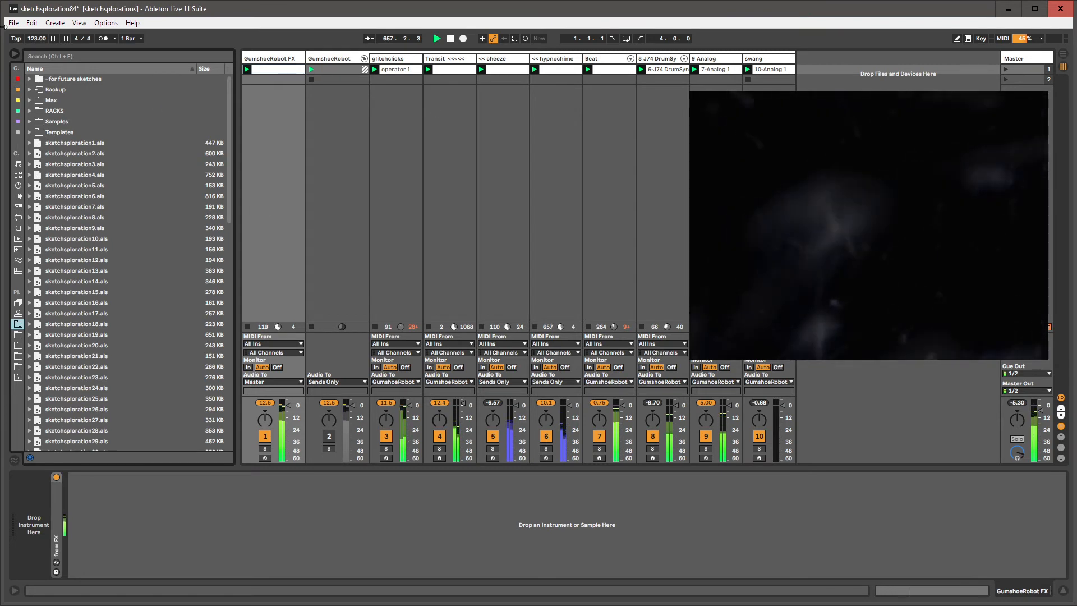
{"action": "mouse_move", "coordinate": [38, 41]}
{"action": "left_mouse_down"}
{"action": "mouse_move", "coordinate": [38, 71]}
{"action": "mouse_move", "coordinate": [38, 17]}
{"action": "mouse_move", "coordinate": [38, 57]}
{"action": "mouse_move", "coordinate": [38, 40]}
{"action": "left_mouse_up"}
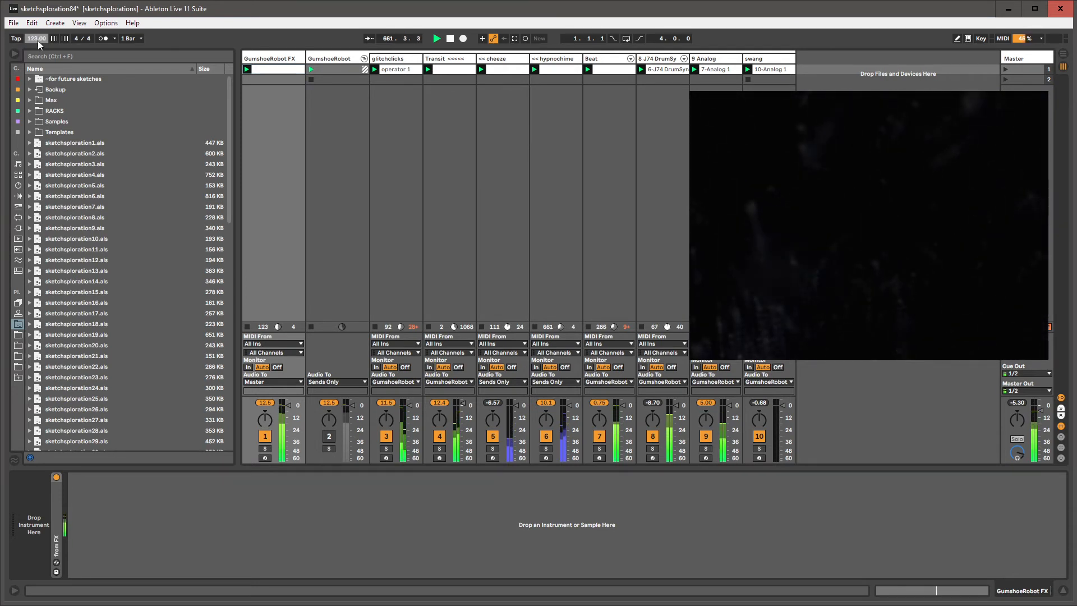
{"action": "left_click_drag", "start_coordinate": [820, 192], "coordinate": [793, 170]}
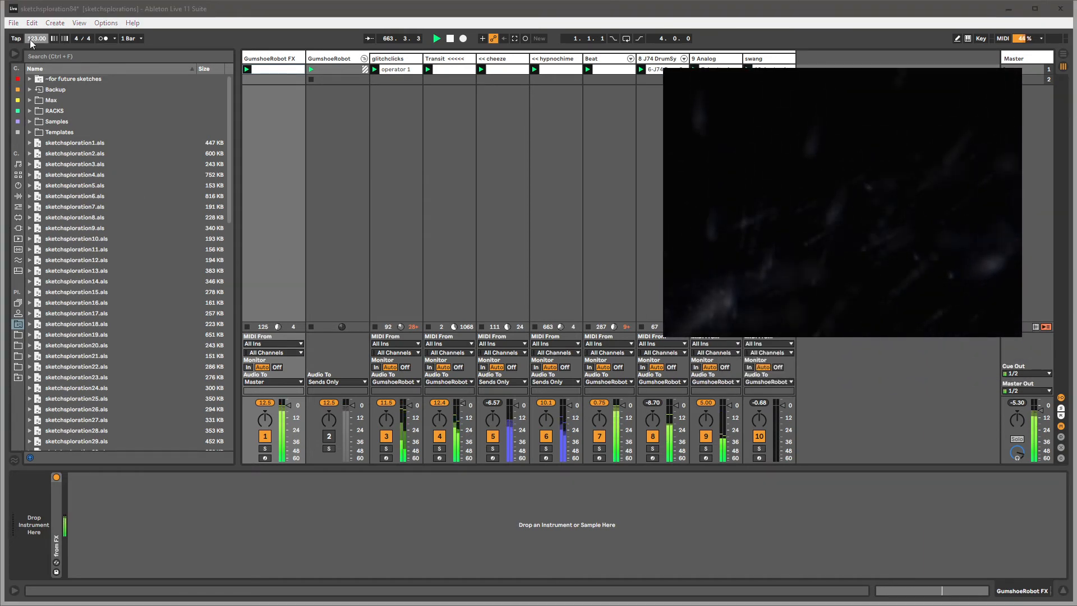
{"action": "left_click", "coordinate": [1061, 397]}
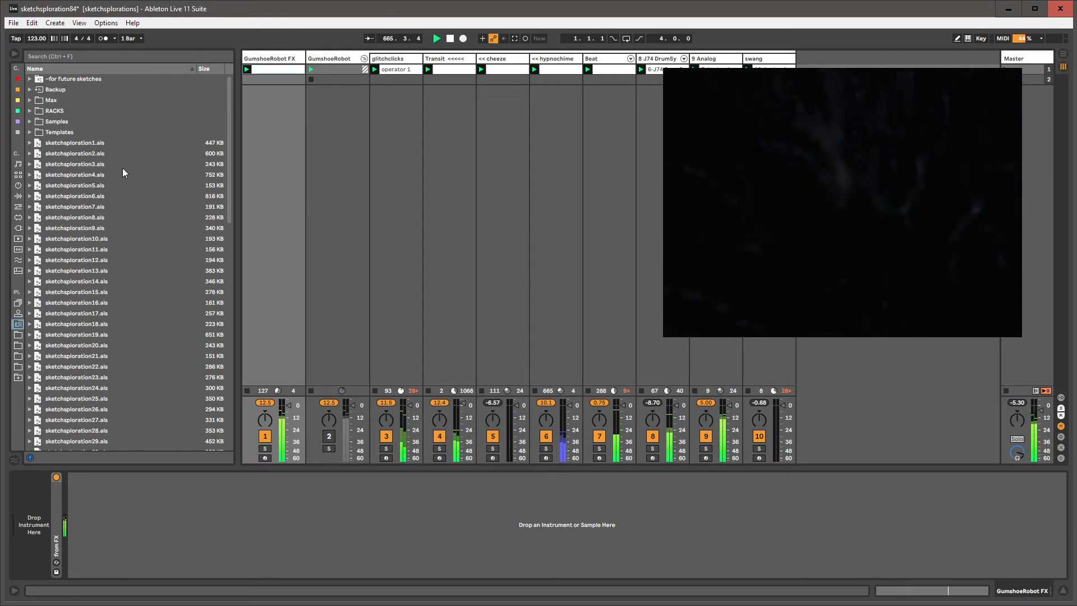
Add OldeTapeEffect.adg from the RACKS AUDIO FX folder to the GumshoeRobot FX track, with age at 127 and InVol at 7.99 dB.
{"action": "left_click", "coordinate": [30, 112]}
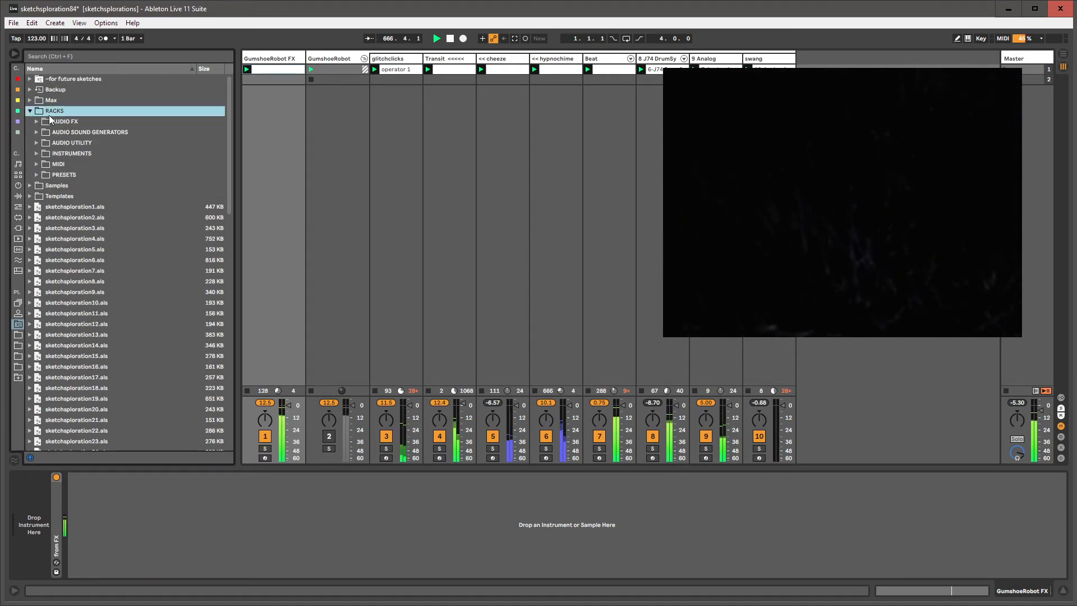
{"action": "left_click", "coordinate": [37, 122]}
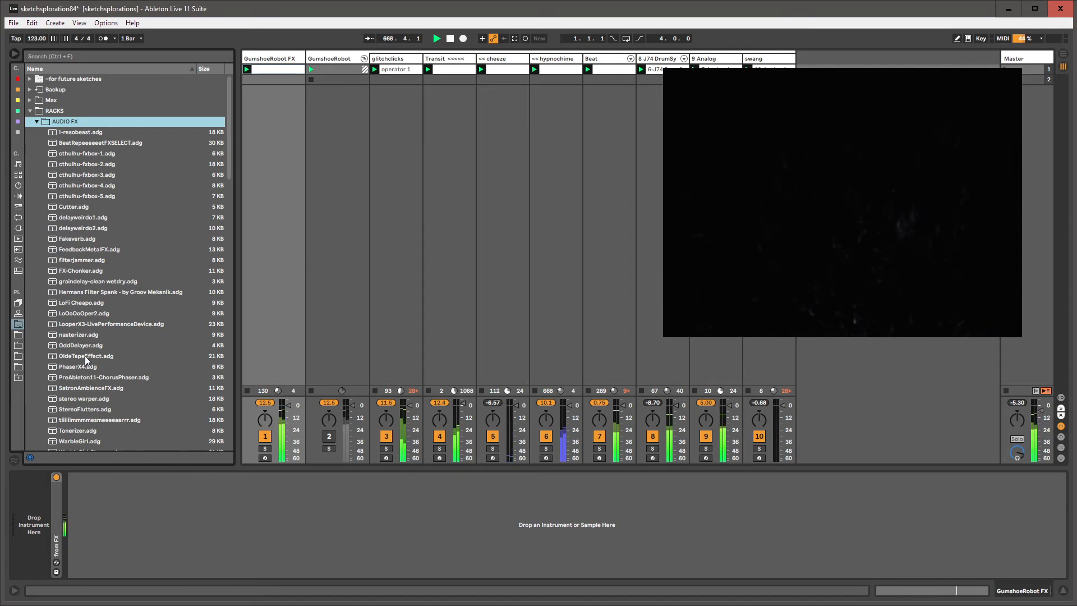
{"action": "left_click_drag", "start_coordinate": [84, 355], "coordinate": [152, 506]}
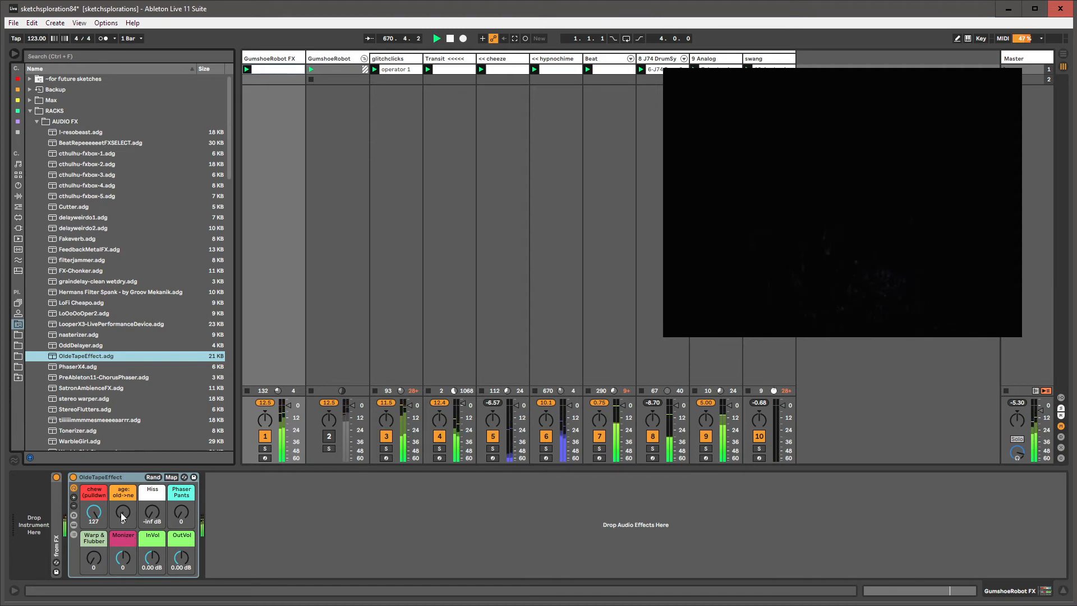
{"action": "left_click_drag", "start_coordinate": [122, 516], "coordinate": [123, 515]}
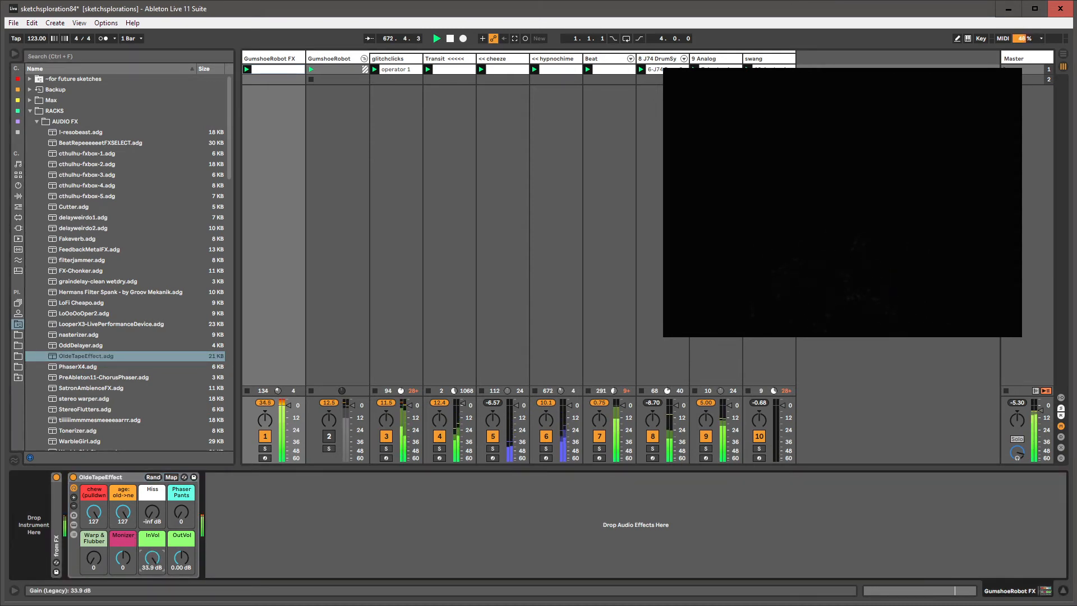
{"action": "left_click_drag", "start_coordinate": [152, 557], "coordinate": [152, 567]}
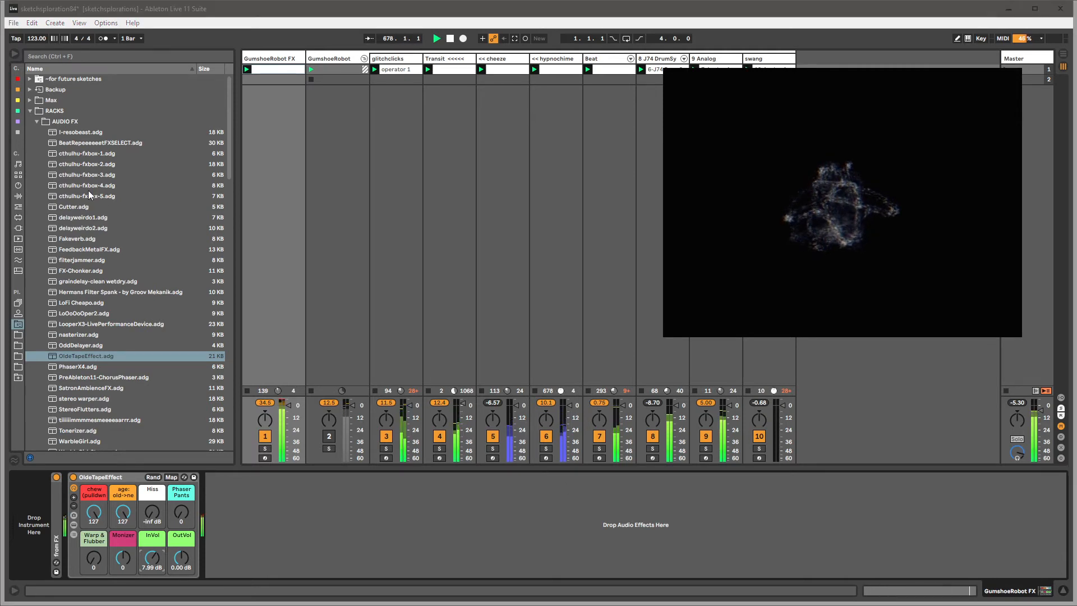
Collapse the AUDIO FX folder inside RACKS, leaving the RACKS folder itself open.
{"action": "left_click", "coordinate": [36, 121]}
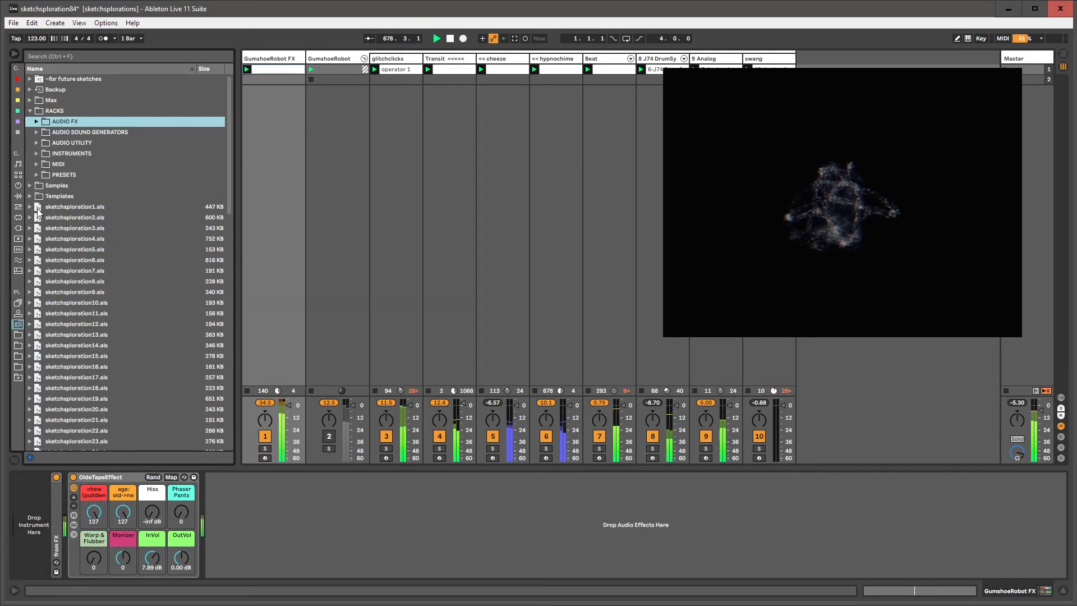
{"action": "left_click", "coordinate": [31, 111]}
{"action": "left_click", "coordinate": [31, 114]}
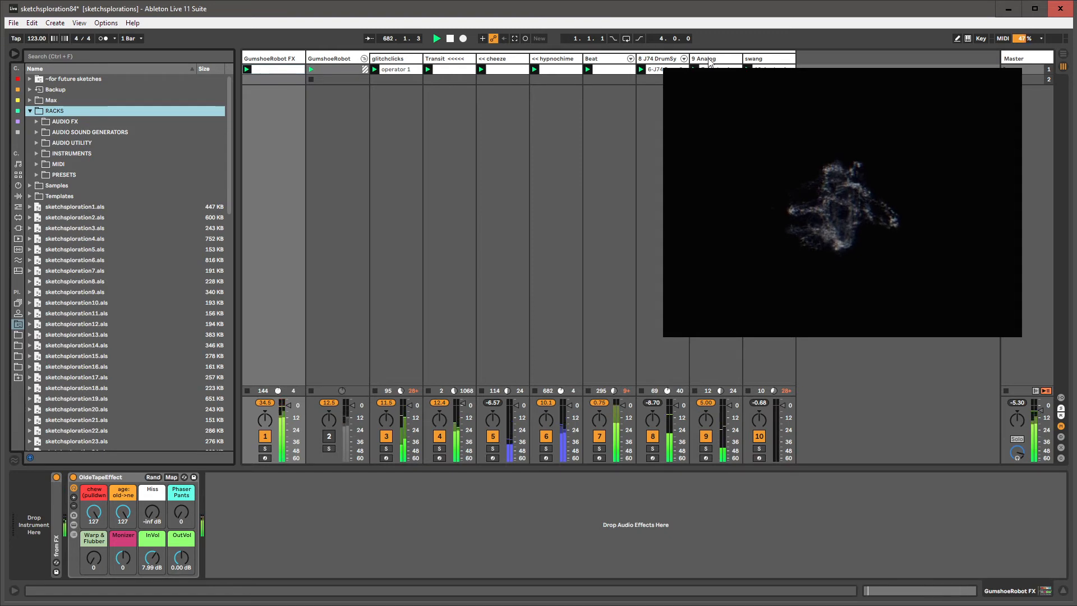
On the Beat track's EQ Eight after Airpusher, turn the high-shelf band 8 into a cut of -6.43 dB at 272 Hz.
{"action": "left_click", "coordinate": [600, 59]}
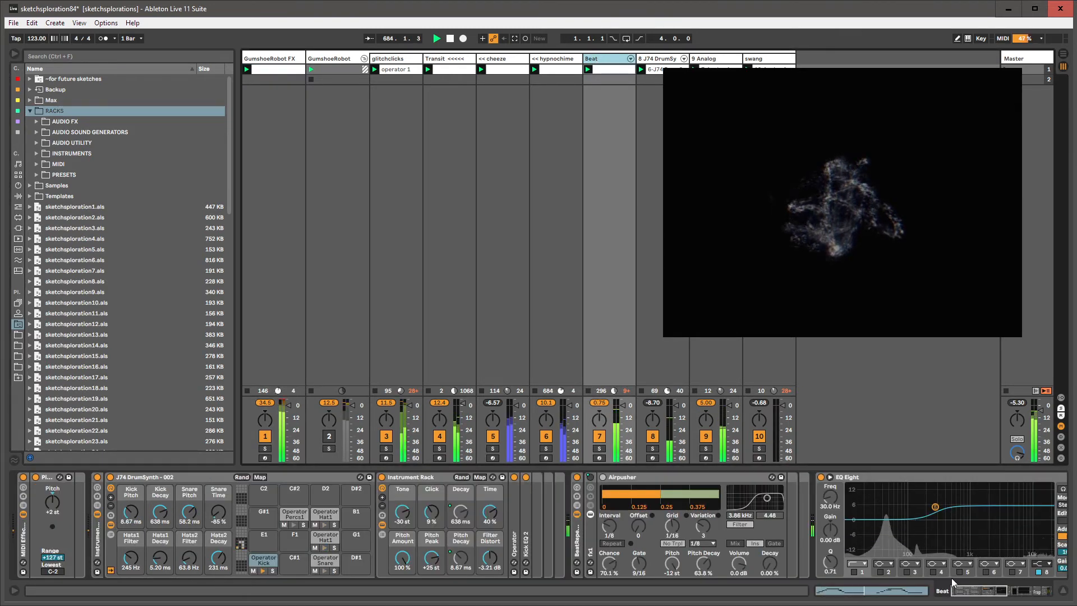
{"action": "left_click_drag", "start_coordinate": [965, 589], "coordinate": [983, 589]}
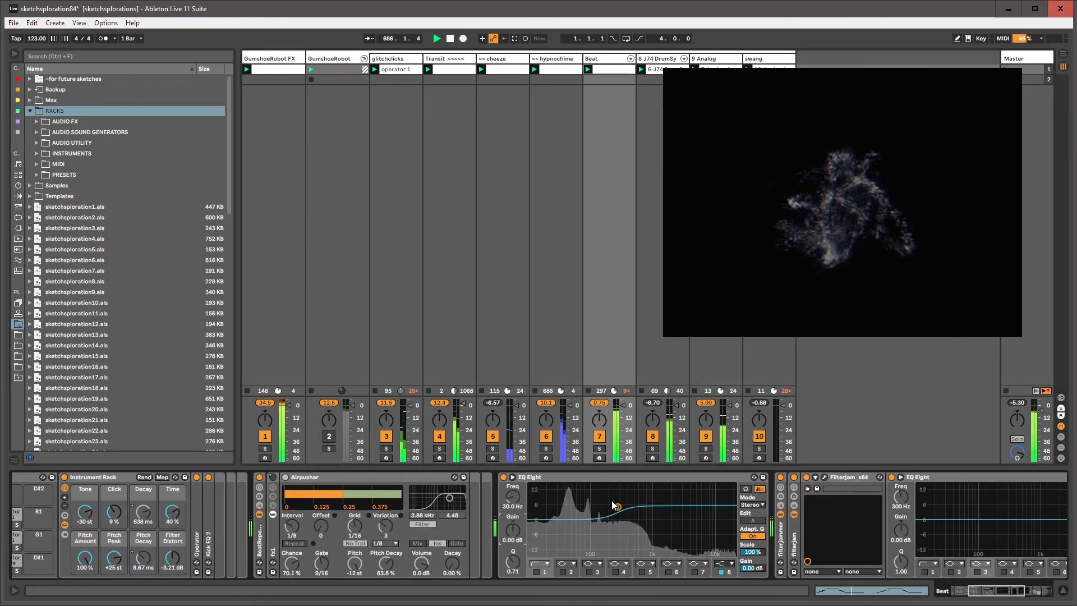
{"action": "left_click_drag", "start_coordinate": [617, 507], "coordinate": [618, 533]}
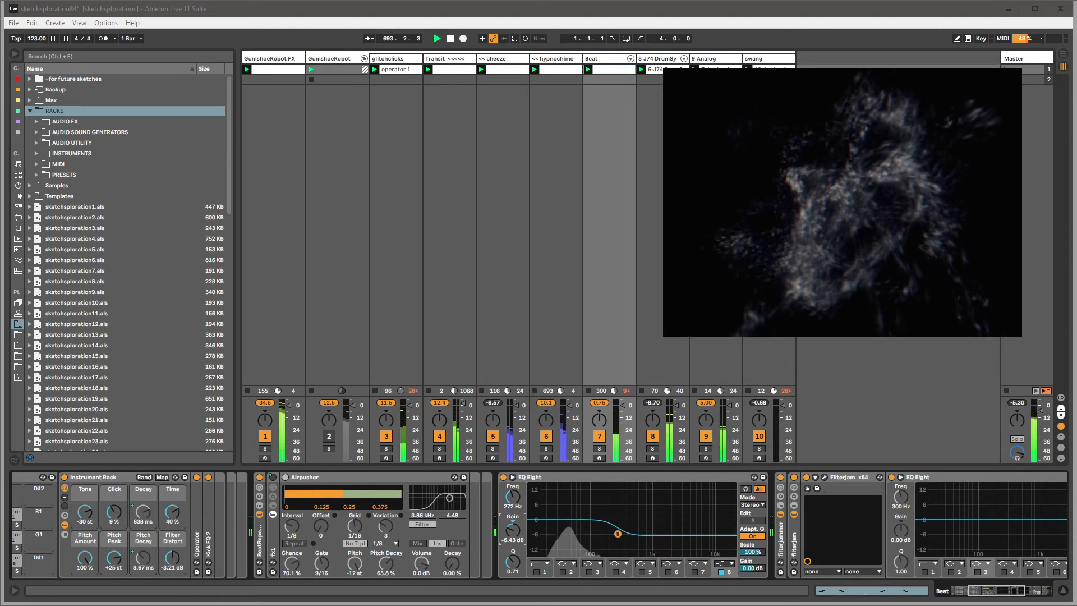
On the GumshoeRobot FX track's OldeTapeEffect, set Warp & Flubber to 117 and leave chew at 127.
{"action": "left_click", "coordinate": [274, 57]}
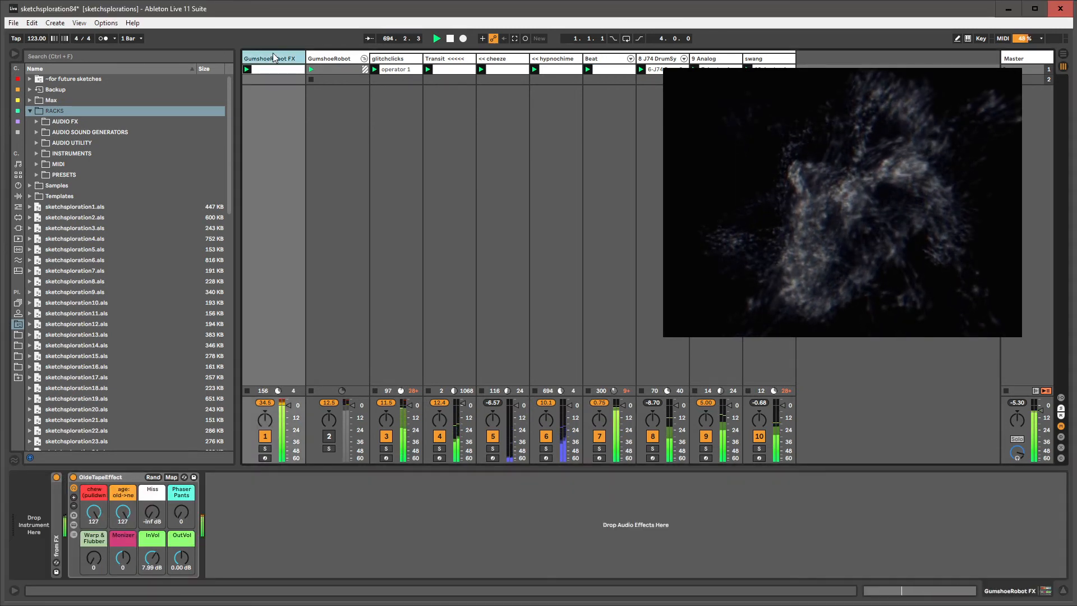
{"action": "left_click", "coordinate": [128, 513]}
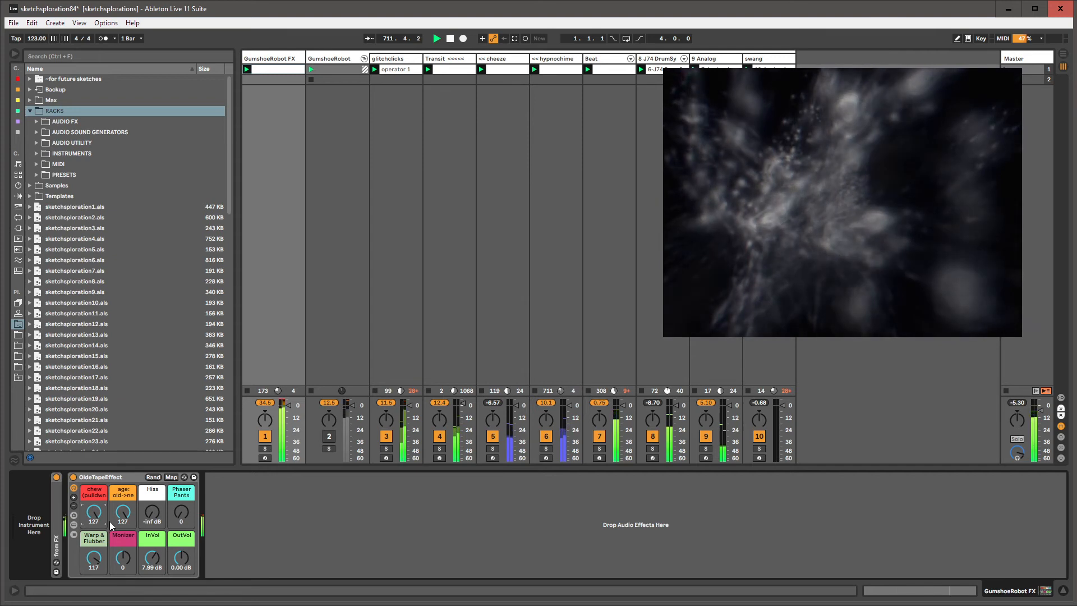
{"action": "left_click_drag", "start_coordinate": [104, 516], "coordinate": [103, 536]}
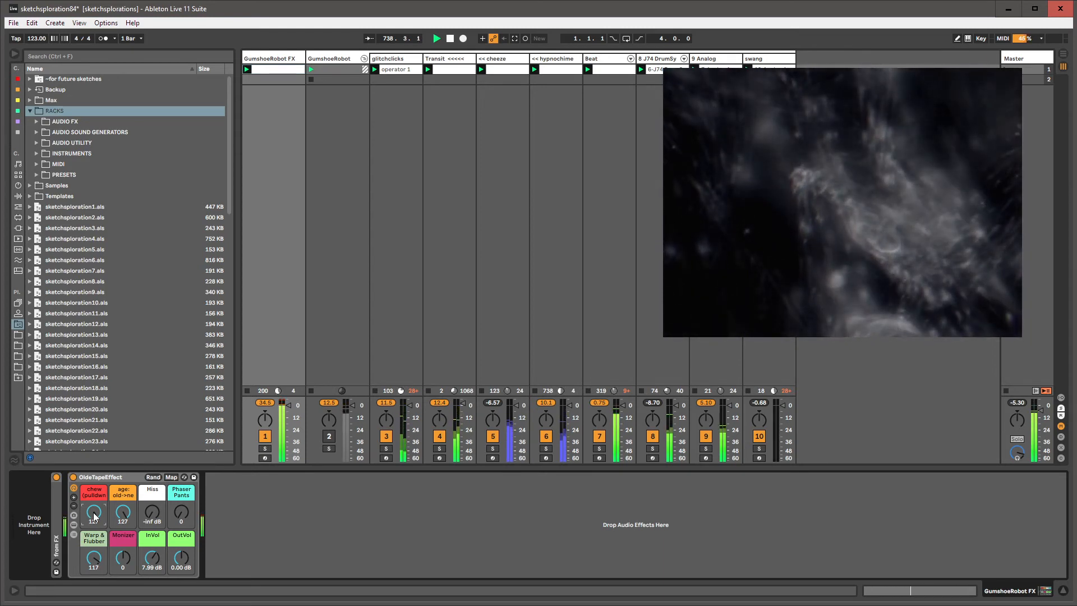
{"action": "left_click_drag", "start_coordinate": [94, 512], "coordinate": [94, 478]}
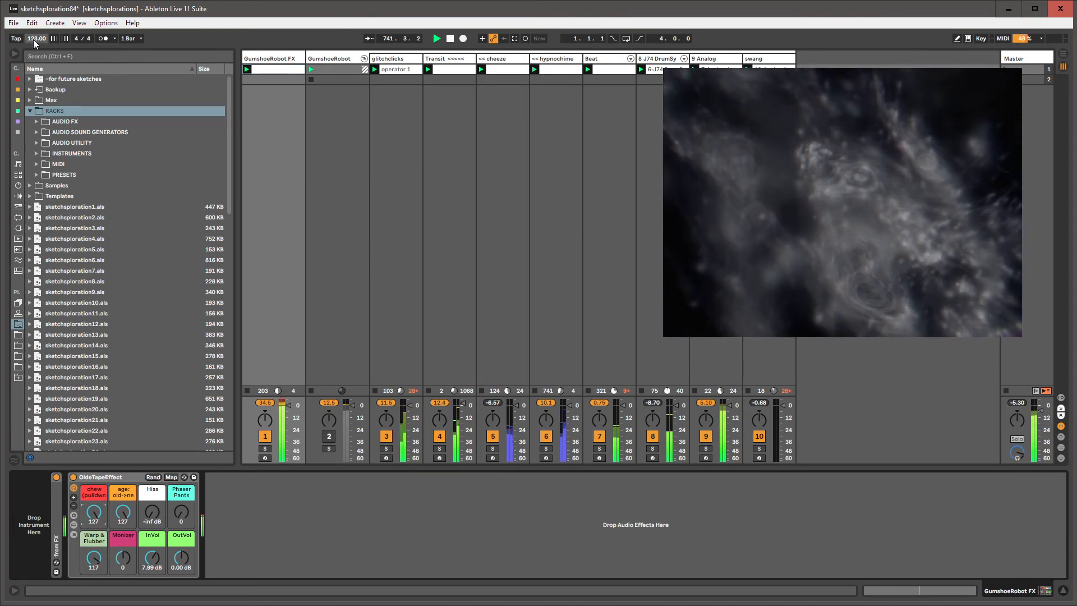
{"action": "left_click_drag", "start_coordinate": [33, 40], "coordinate": [32, 38]}
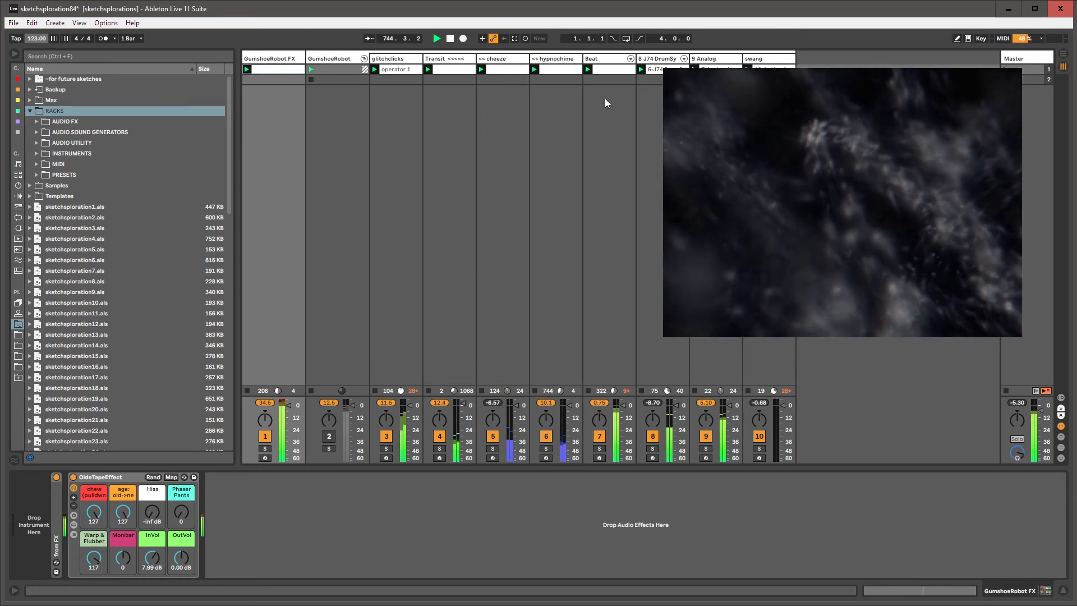
Copy the Compressor from the hypnochime track to the end of the 9 Analog track's device chain.
{"action": "left_click", "coordinate": [702, 59]}
{"action": "left_click_drag", "start_coordinate": [966, 593], "coordinate": [999, 595]}
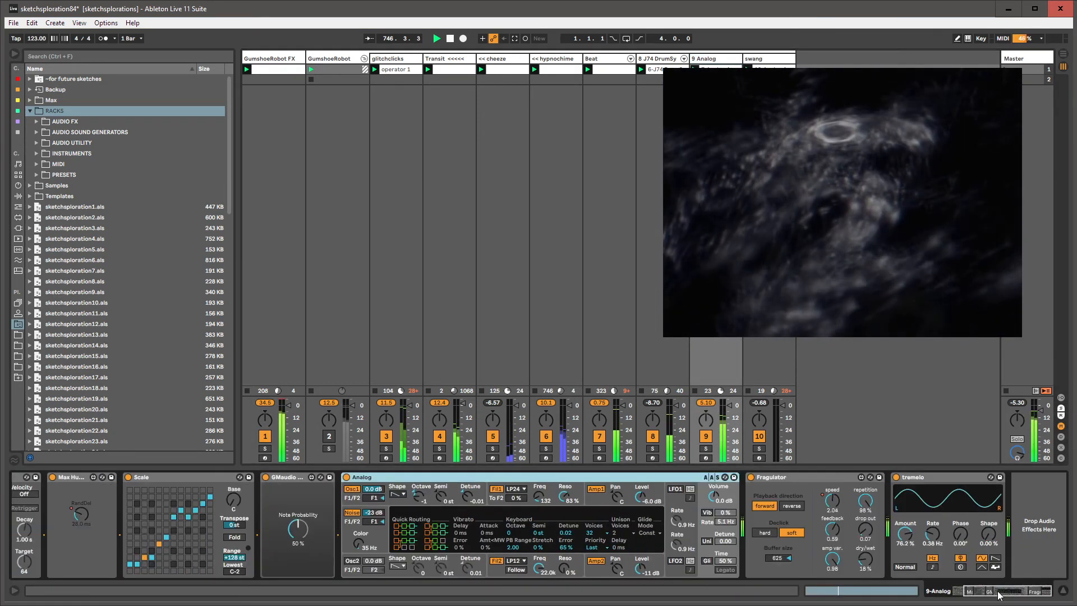
{"action": "left_click", "coordinate": [549, 68]}
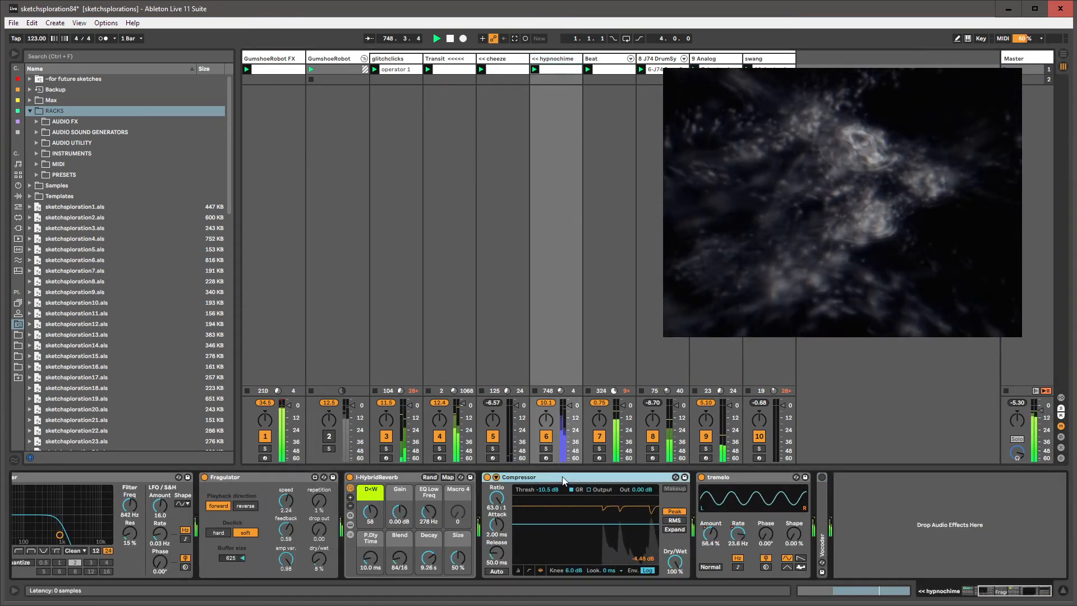
{"action": "left_click", "coordinate": [716, 60]}
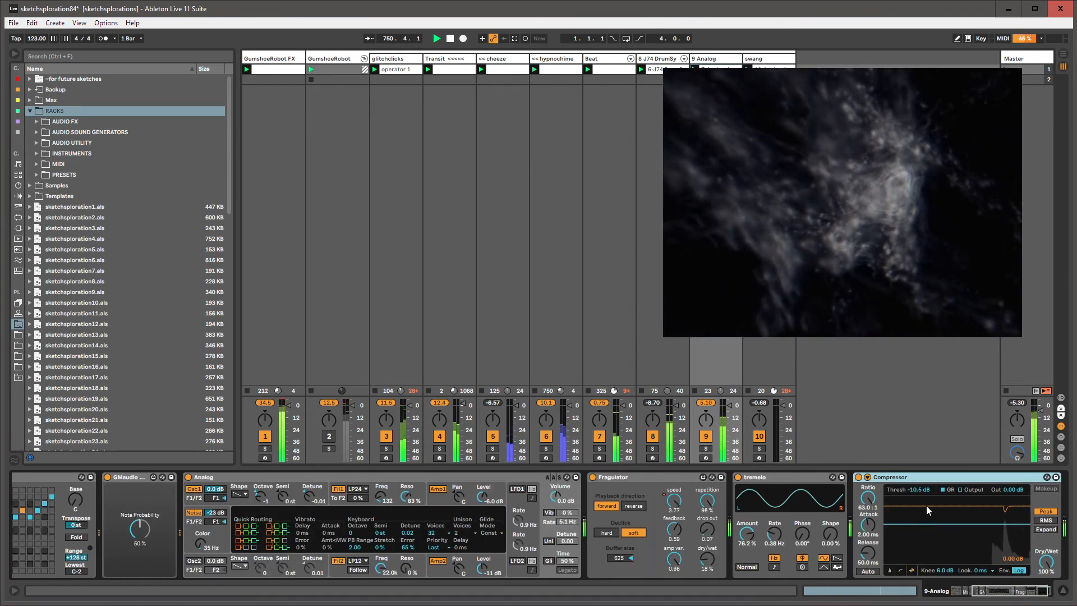
Set the 9 Analog Compressor's attack to 4.16 ms and threshold to -18.4 dB, and place it before tremelo.
{"action": "left_click_drag", "start_coordinate": [868, 530], "coordinate": [927, 533]}
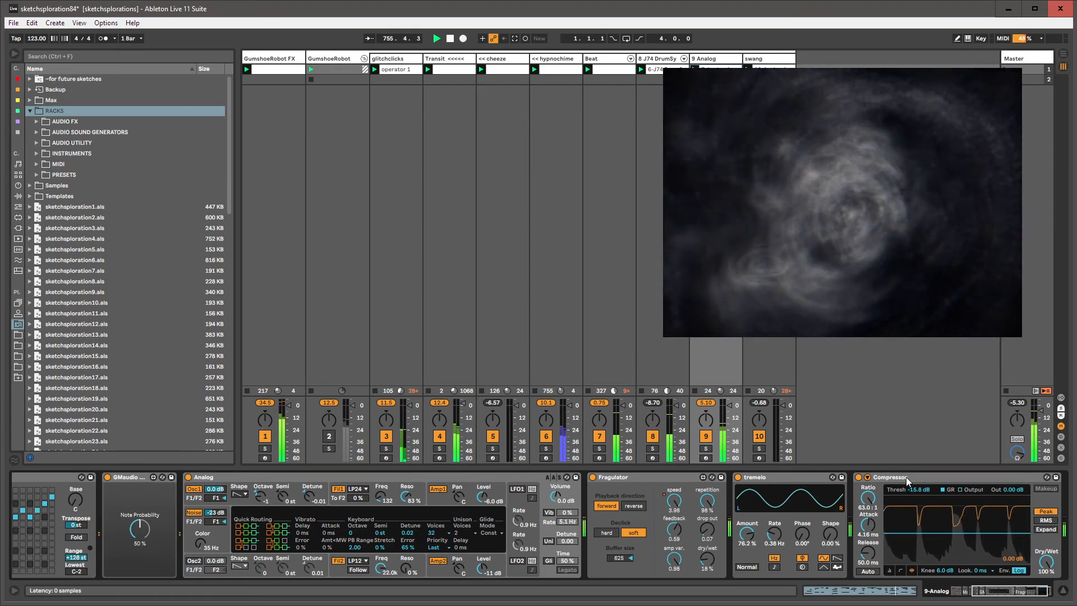
{"action": "left_click_drag", "start_coordinate": [898, 478], "coordinate": [781, 481]}
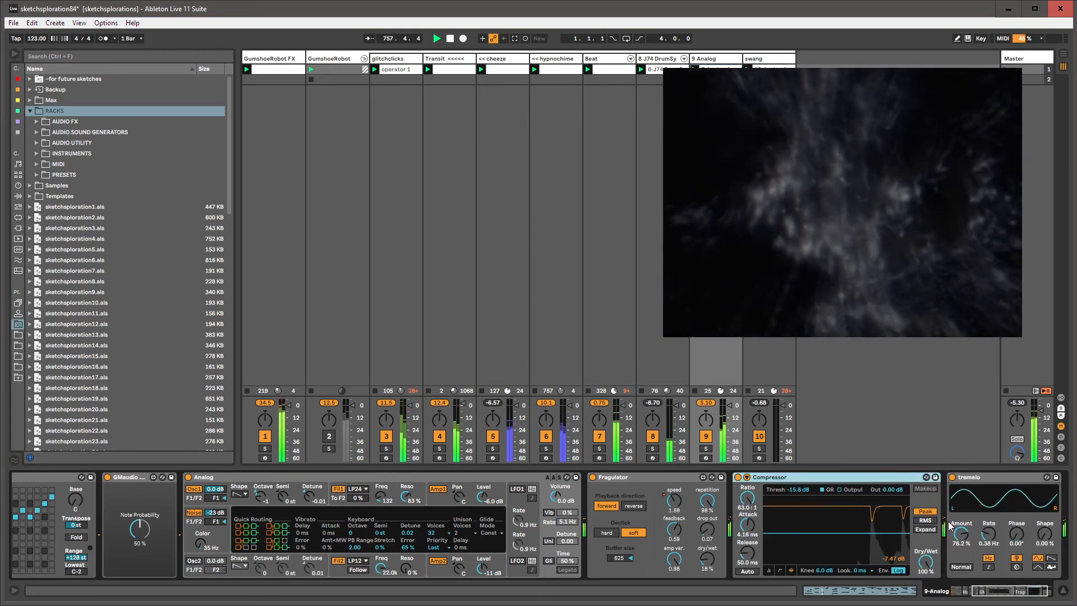
{"action": "left_click_drag", "start_coordinate": [835, 533], "coordinate": [834, 534]}
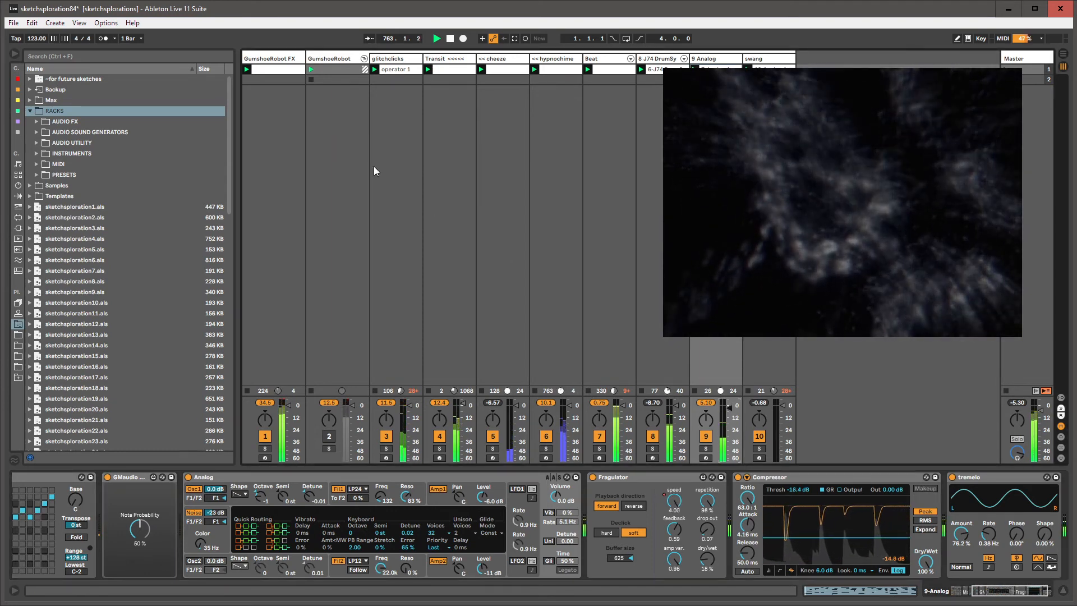
Move the visualizer window down off the clip slots, and select the Fragulator in the Beat track's device chain.
{"action": "left_click", "coordinate": [269, 57]}
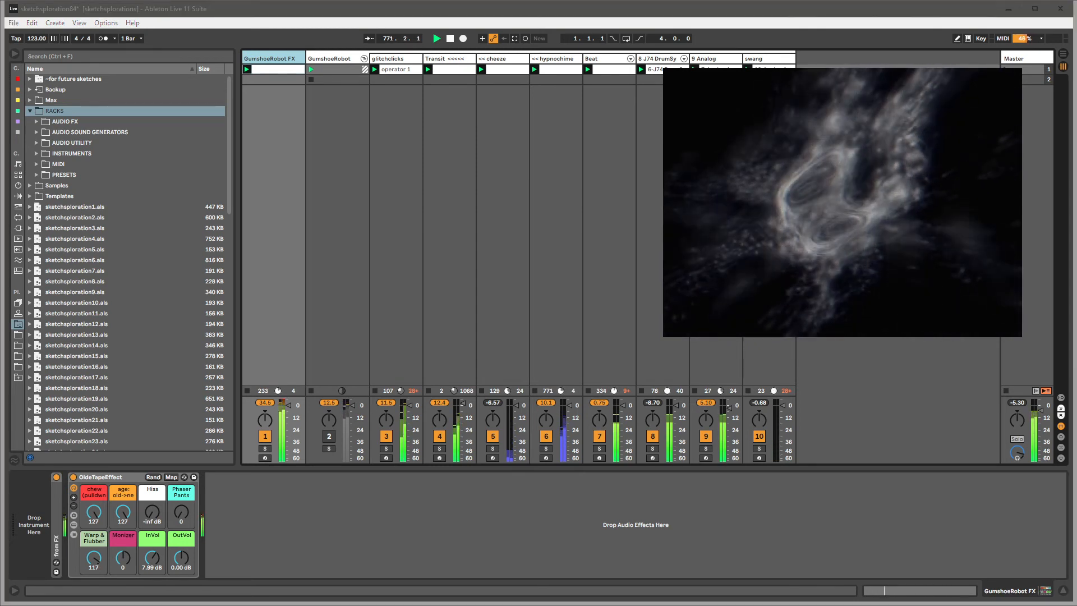
{"action": "left_click_drag", "start_coordinate": [809, 214], "coordinate": [809, 244]}
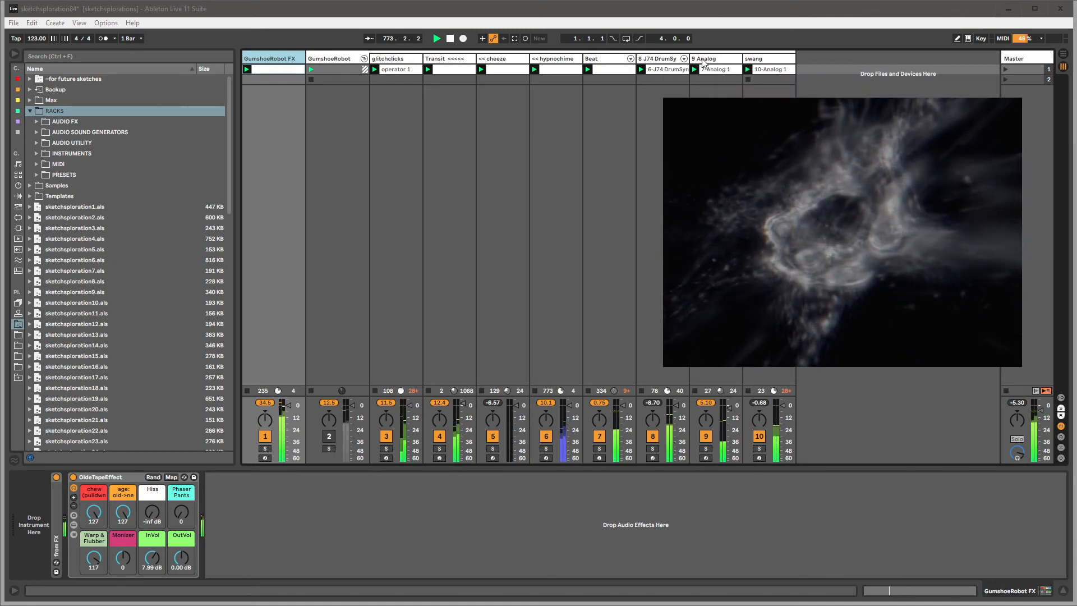
{"action": "left_click", "coordinate": [626, 58]}
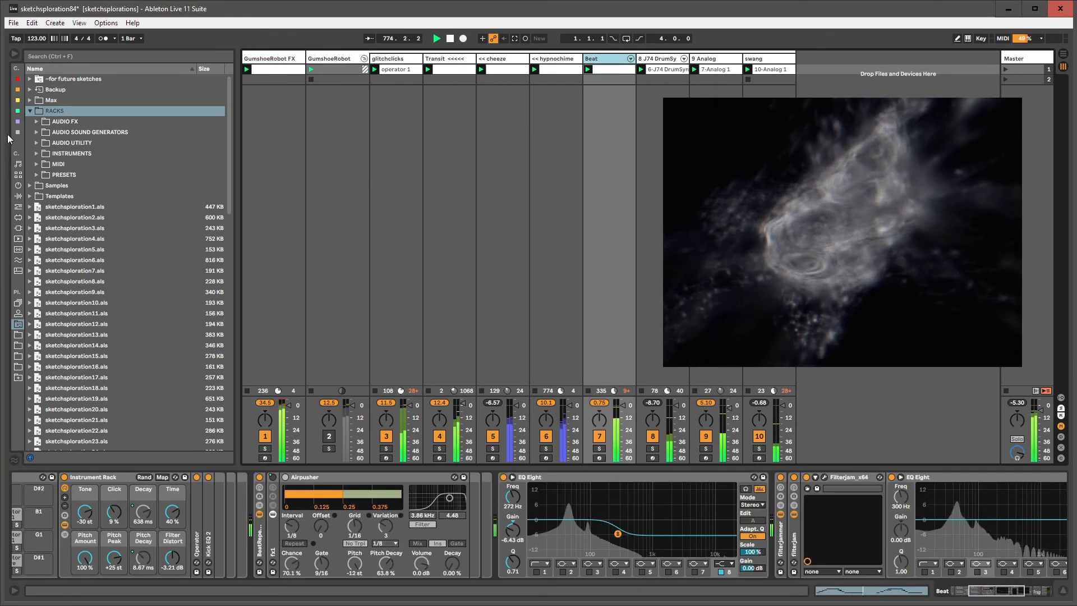
{"action": "left_click", "coordinate": [30, 111]}
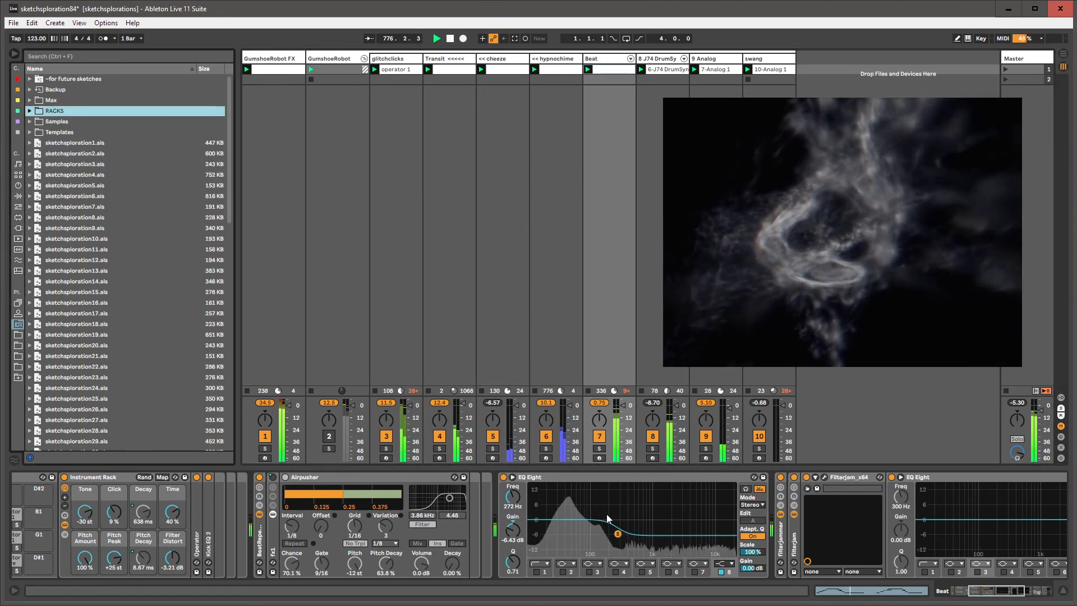
{"action": "left_click_drag", "start_coordinate": [985, 592], "coordinate": [1013, 588]}
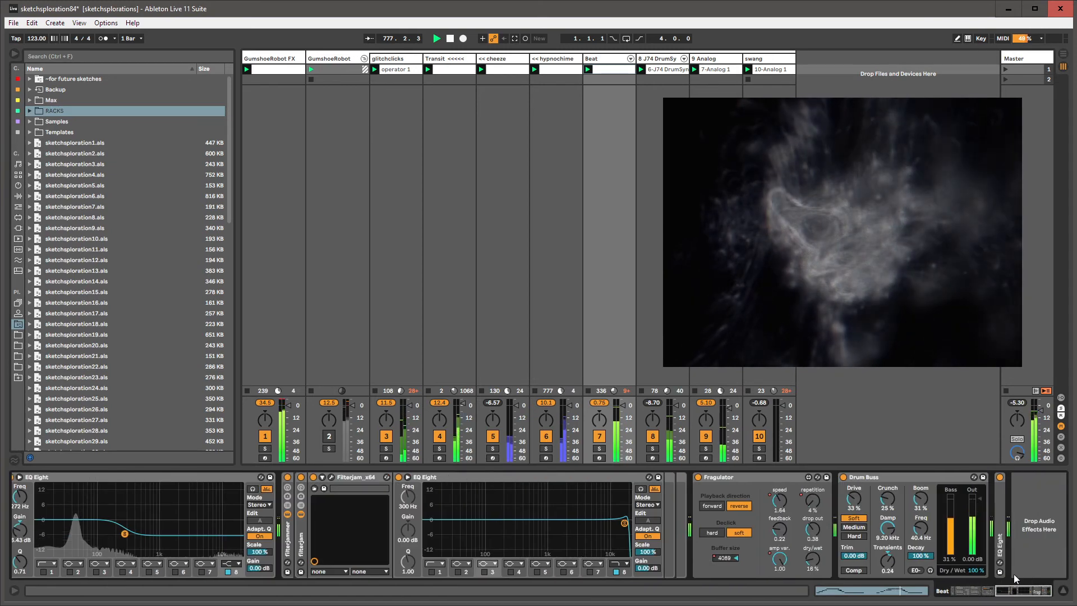
{"action": "left_click", "coordinate": [732, 476]}
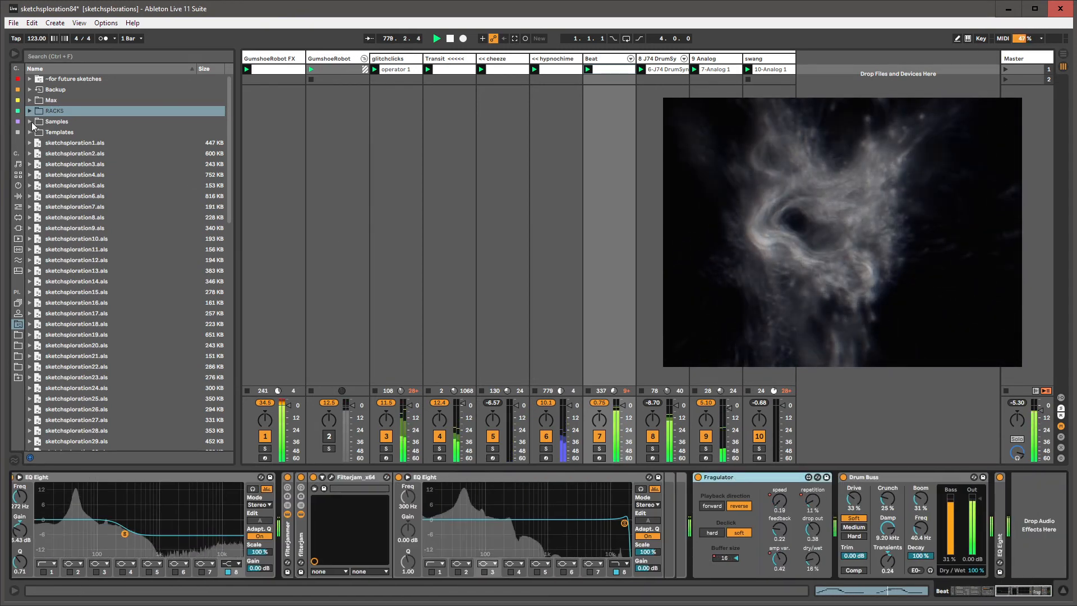
Look through the audio effects in the browser's grey collection and select ChorusPhaser-Pre11.adg.
{"action": "left_click", "coordinate": [19, 197]}
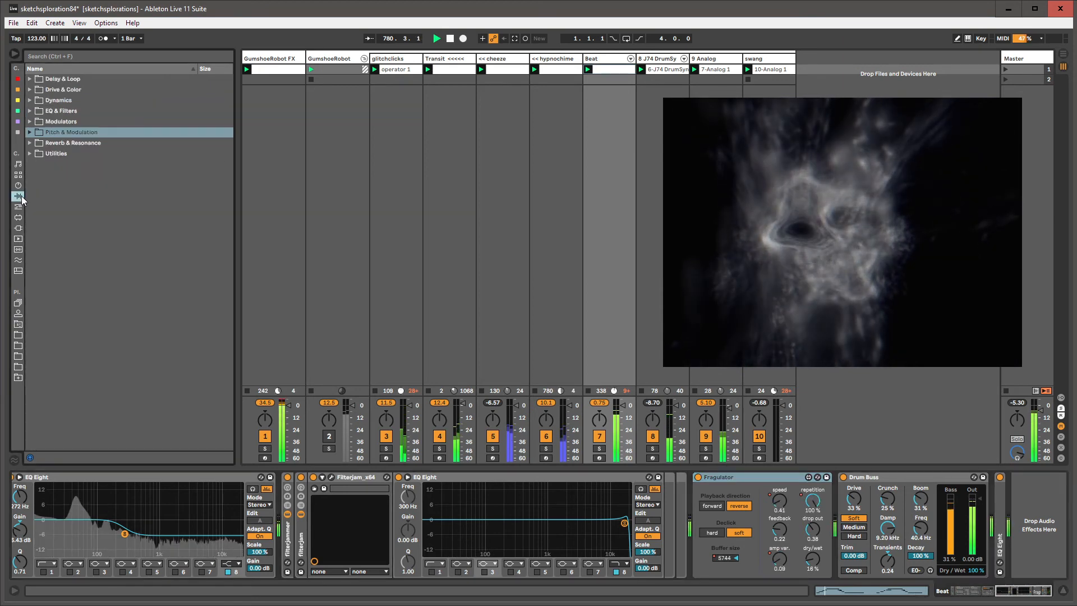
{"action": "left_click", "coordinate": [18, 133]}
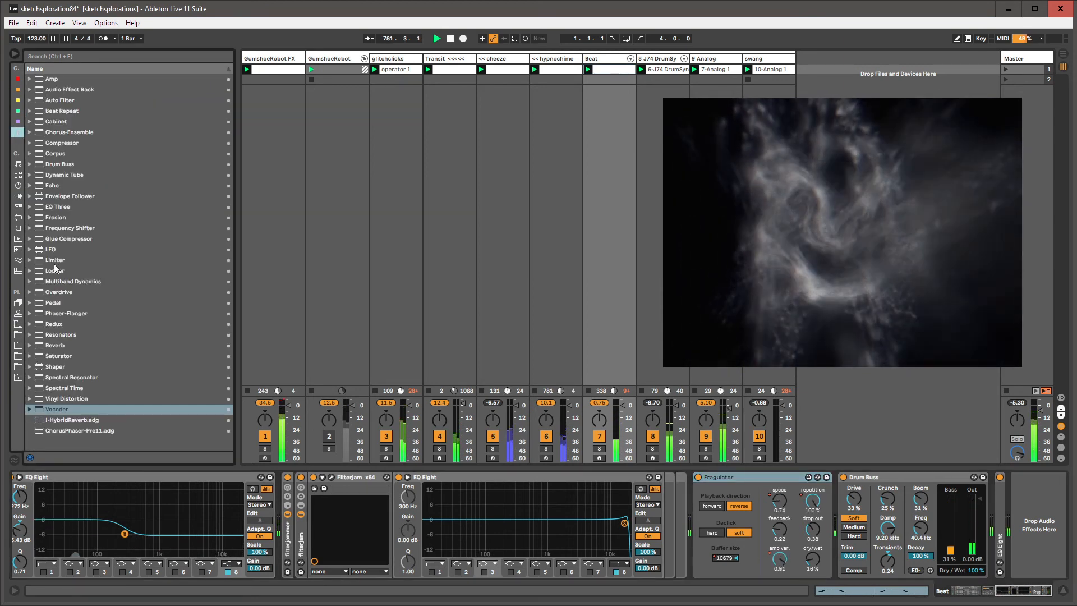
{"action": "left_click", "coordinate": [79, 430]}
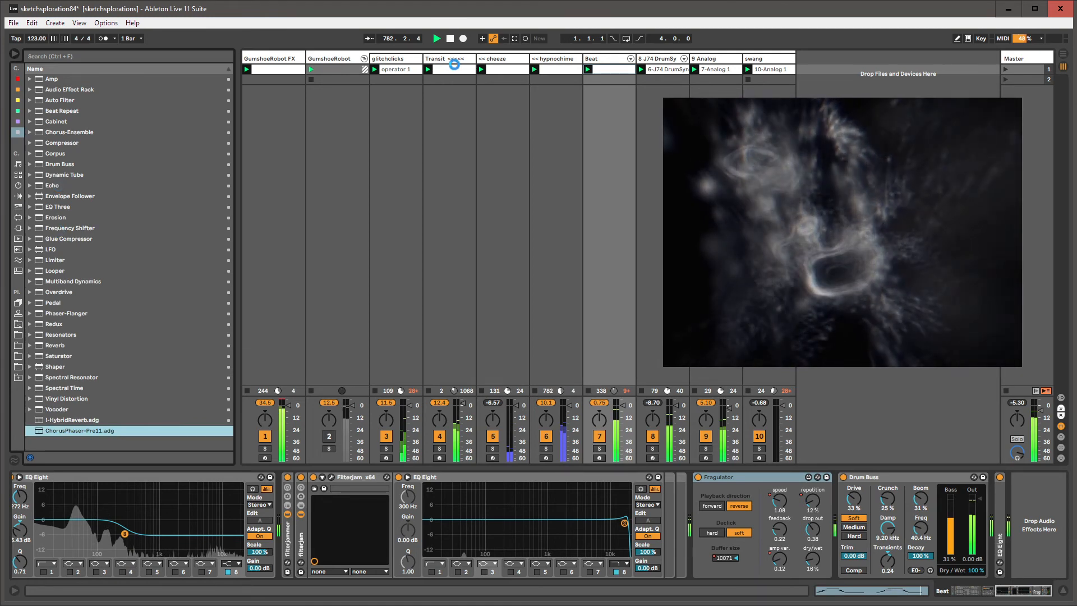
Set the phase of the hypnochime track's tremelo device to 171°.
{"action": "left_click", "coordinate": [550, 63]}
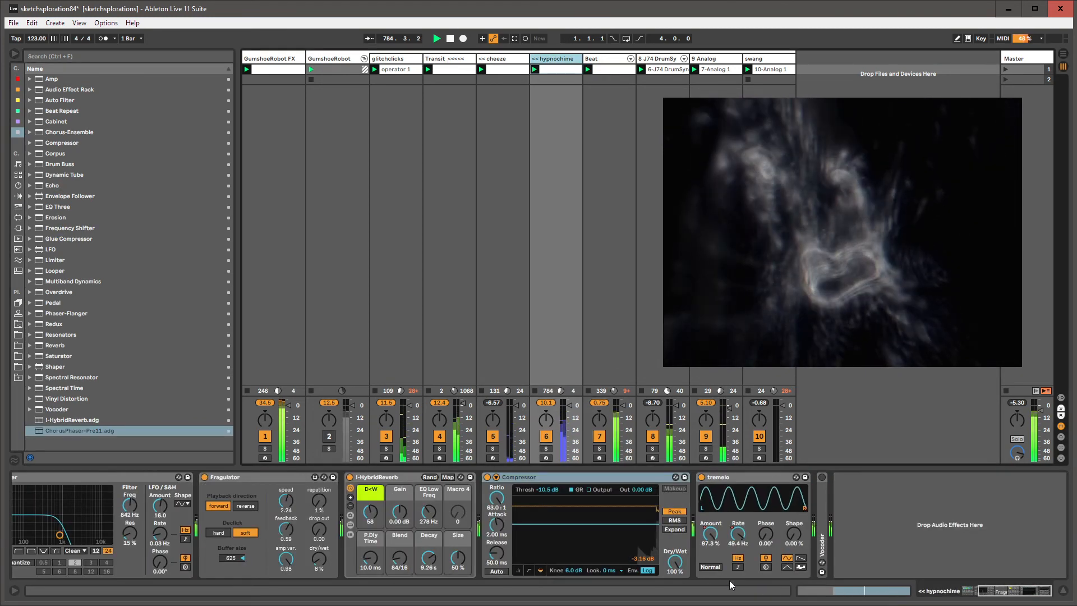
{"action": "left_click", "coordinate": [753, 477]}
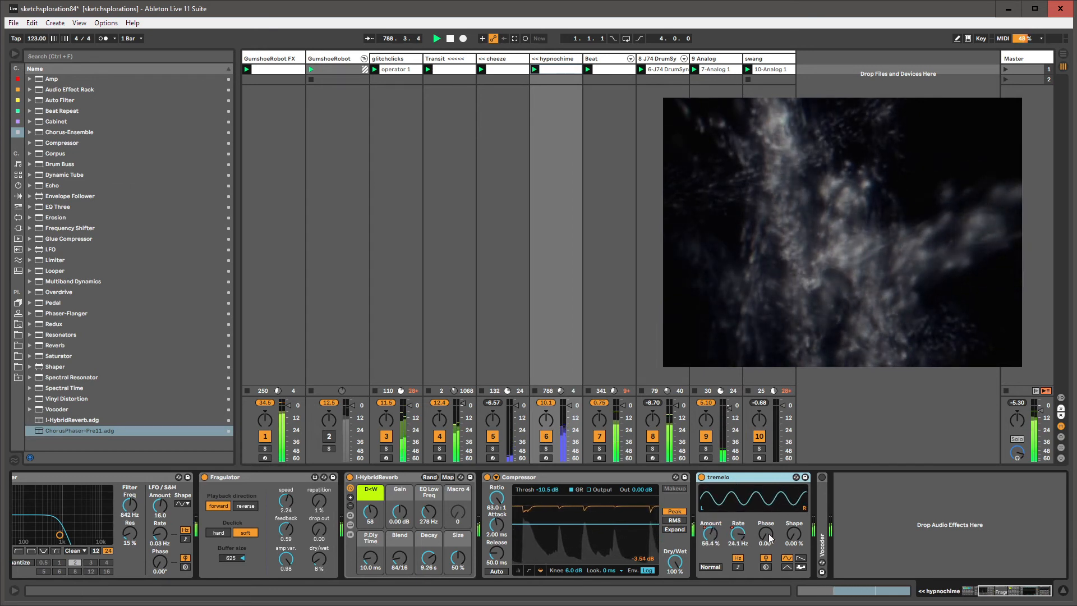
{"action": "left_click_drag", "start_coordinate": [770, 539], "coordinate": [770, 512]}
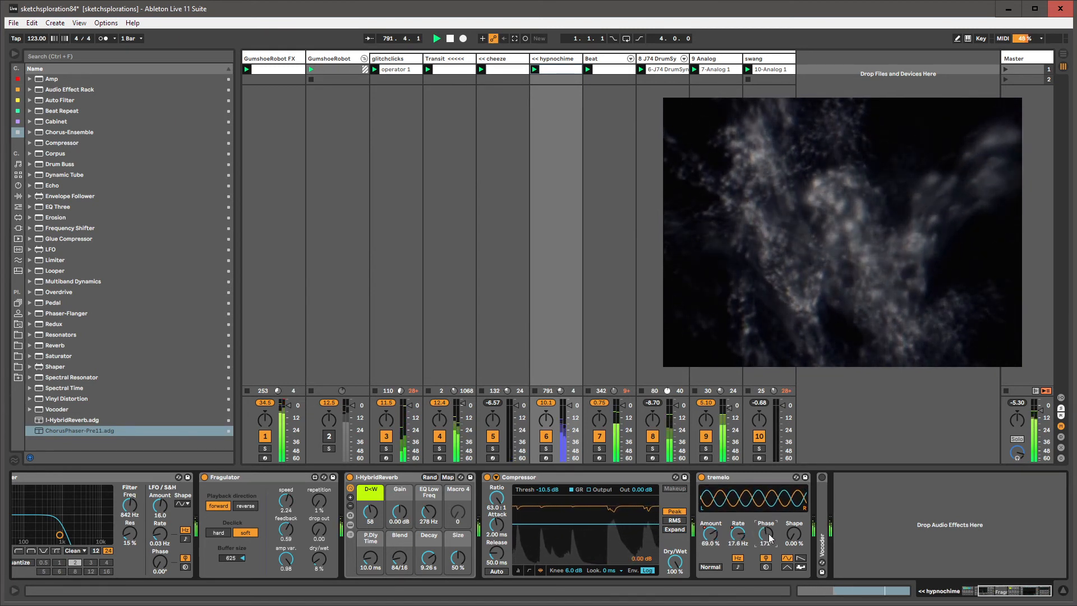
Add an Audio Effect Rack at the end of the hypnochime chain and move the tremelo device into its W chain.
{"action": "left_click", "coordinate": [875, 525]}
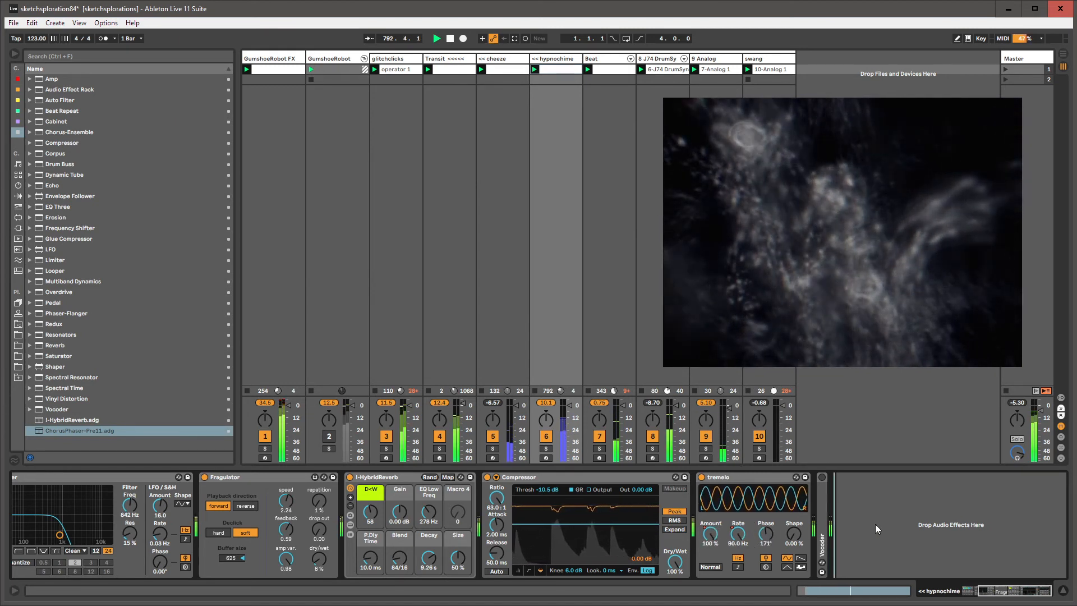
{"action": "key", "text": "ctrl+f"}
{"action": "type", "text": "audio effect rack"}
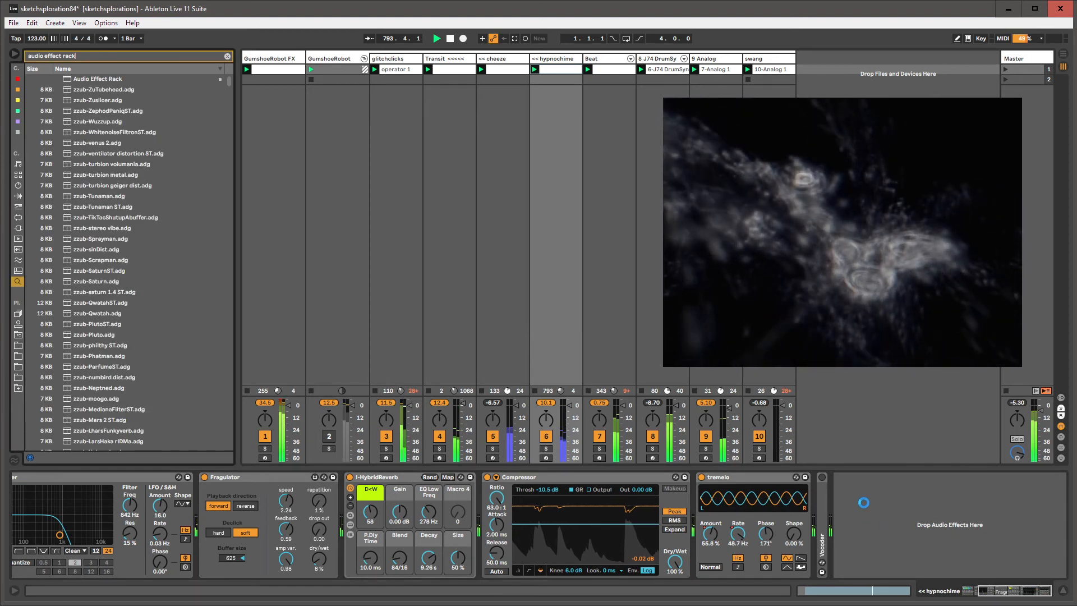
{"action": "key", "text": "Return"}
{"action": "left_click", "coordinate": [839, 534]}
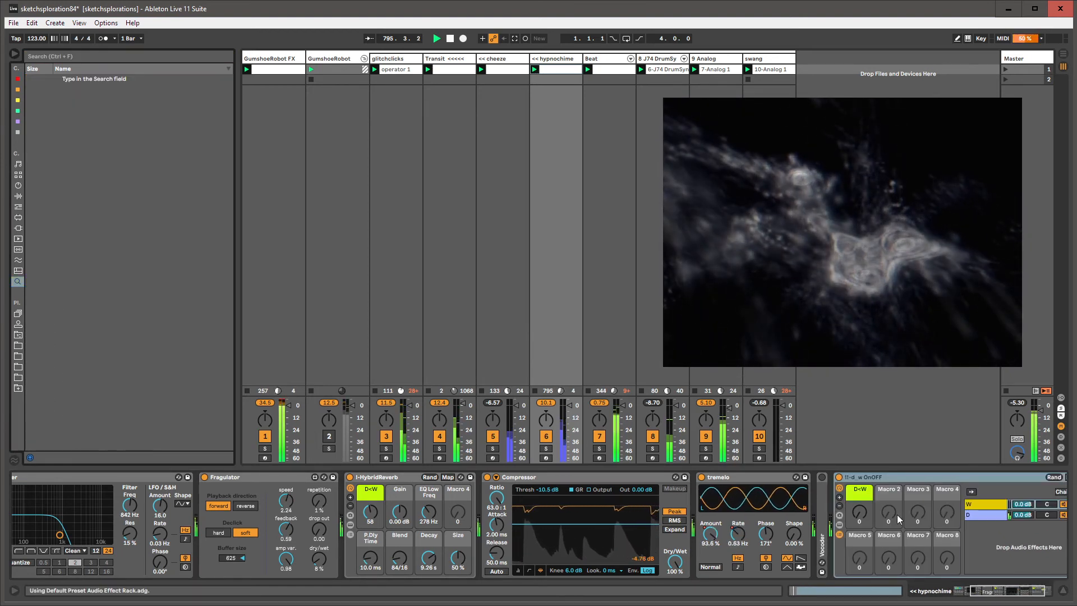
{"action": "left_click", "coordinate": [973, 508]}
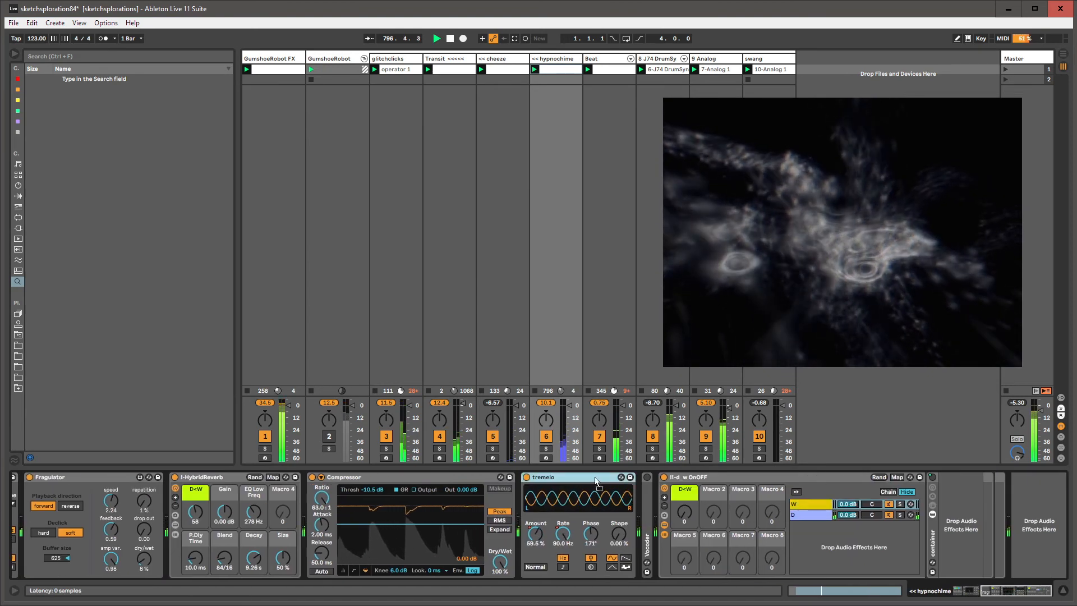
{"action": "left_click_drag", "start_coordinate": [596, 479], "coordinate": [965, 520]}
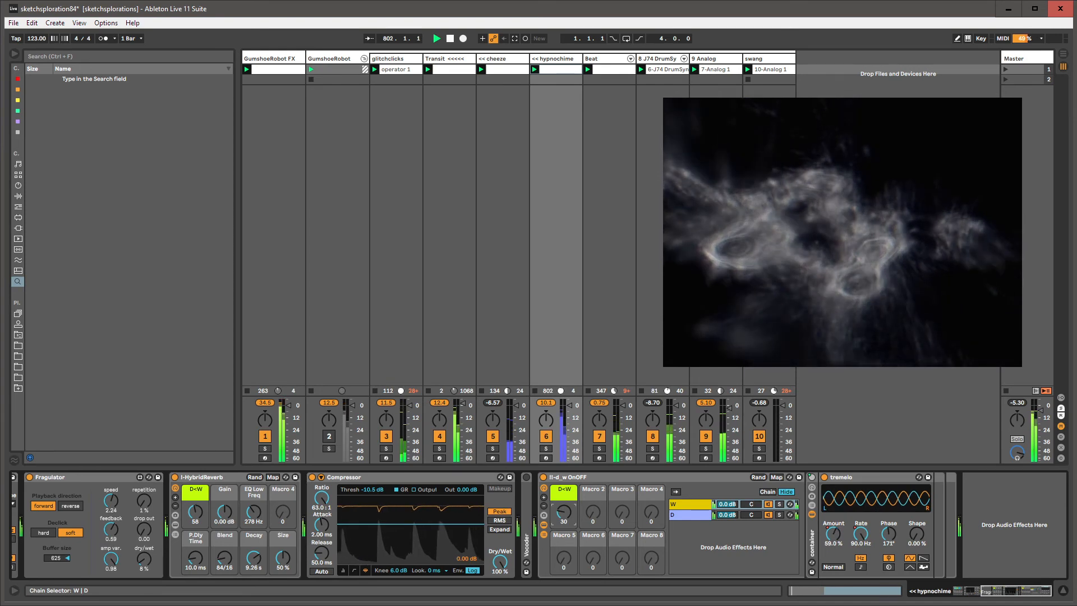
Show the rack's D<W automation in the hypnochime clip, unlink the envelope loop, and set its length to 7.2.0.
{"action": "right_click", "coordinate": [565, 514]}
{"action": "left_click", "coordinate": [595, 520]}
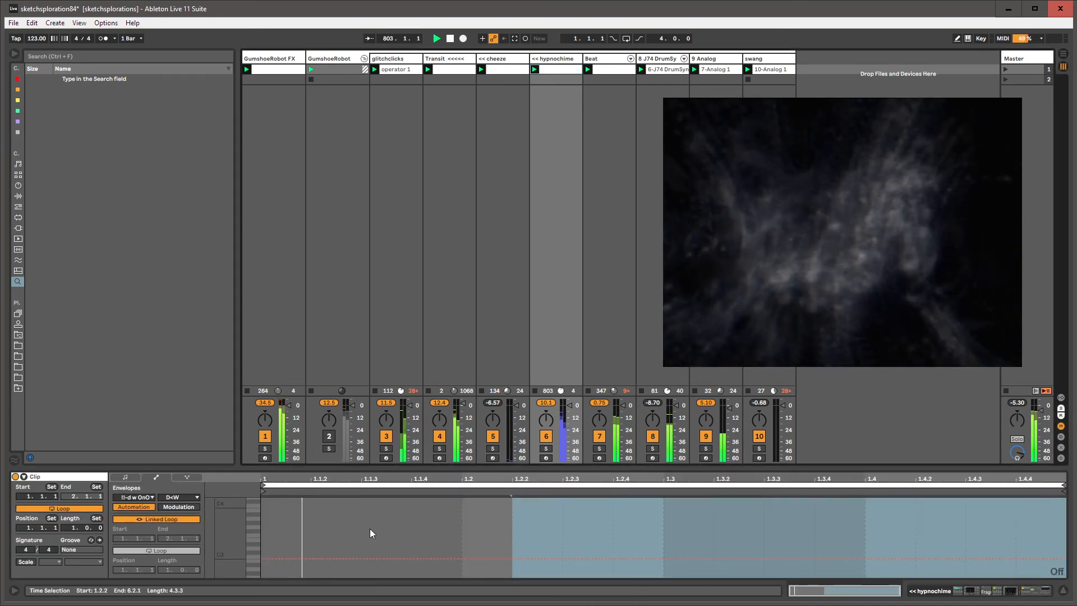
{"action": "left_click", "coordinate": [171, 520]}
{"action": "mouse_move", "coordinate": [194, 570]}
{"action": "left_mouse_down"}
{"action": "mouse_move", "coordinate": [193, 517]}
{"action": "mouse_move", "coordinate": [193, 565]}
{"action": "left_mouse_up"}
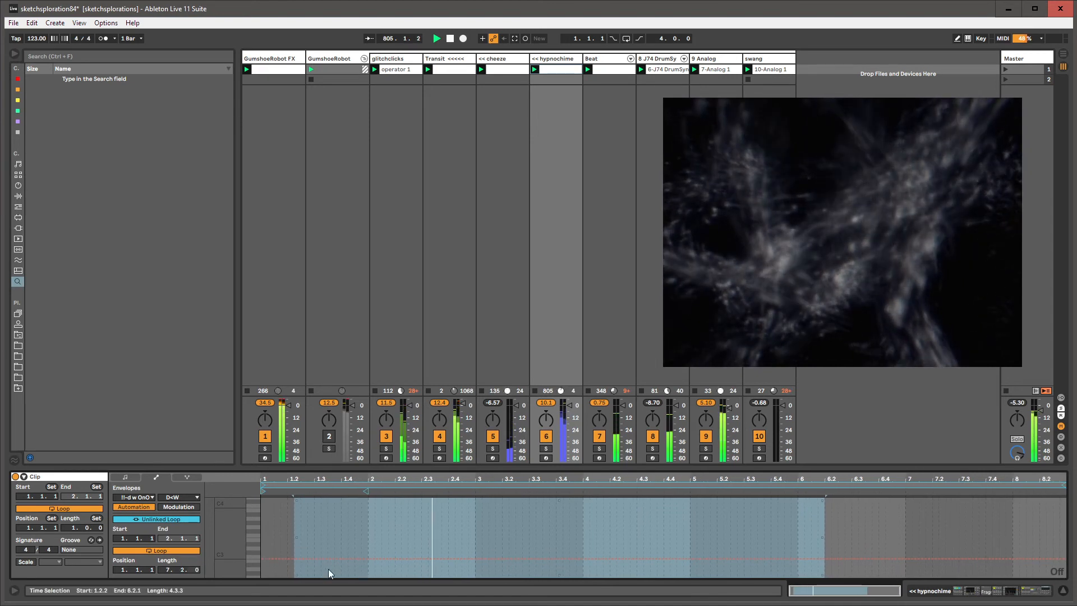
Draw the hypnochime clip's D<W envelope as a rising ramp reaching maximum at about bar 9, with the envelope loop length set to 50.2.0.
{"action": "left_click_drag", "start_coordinate": [291, 562], "coordinate": [283, 546]}
{"action": "left_click_drag", "start_coordinate": [355, 547], "coordinate": [573, 500]}
{"action": "left_click", "coordinate": [840, 496]}
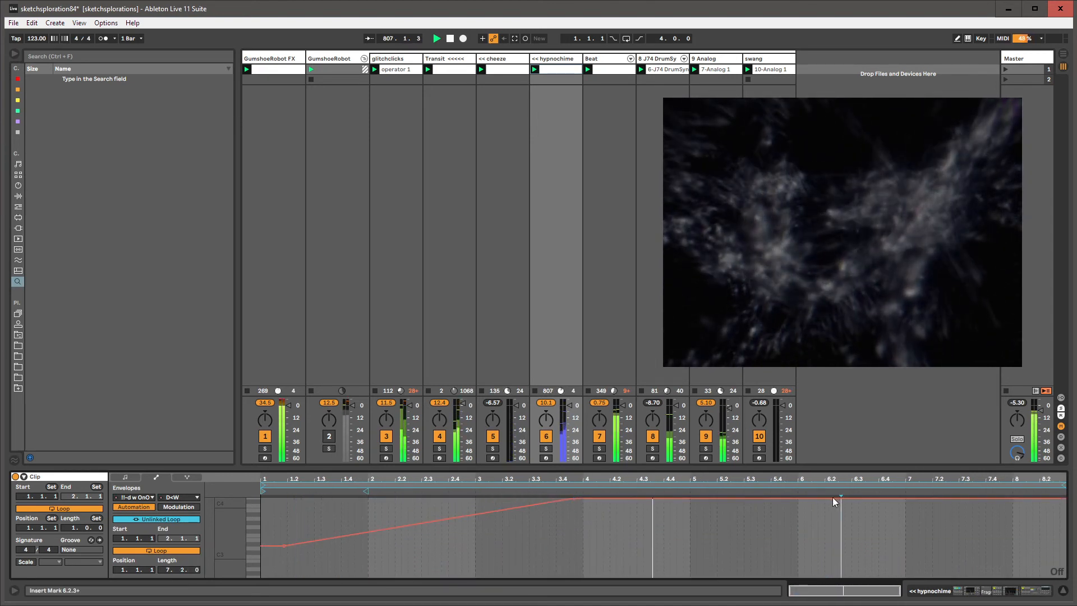
{"action": "left_click_drag", "start_coordinate": [170, 569], "coordinate": [170, 497]}
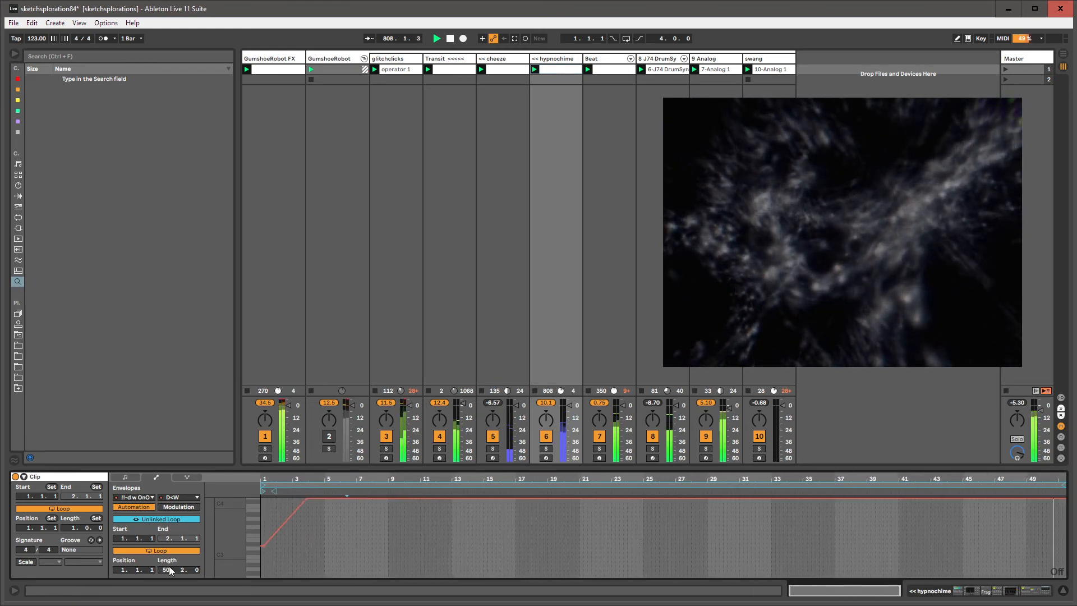
{"action": "left_click_drag", "start_coordinate": [305, 498], "coordinate": [390, 498]}
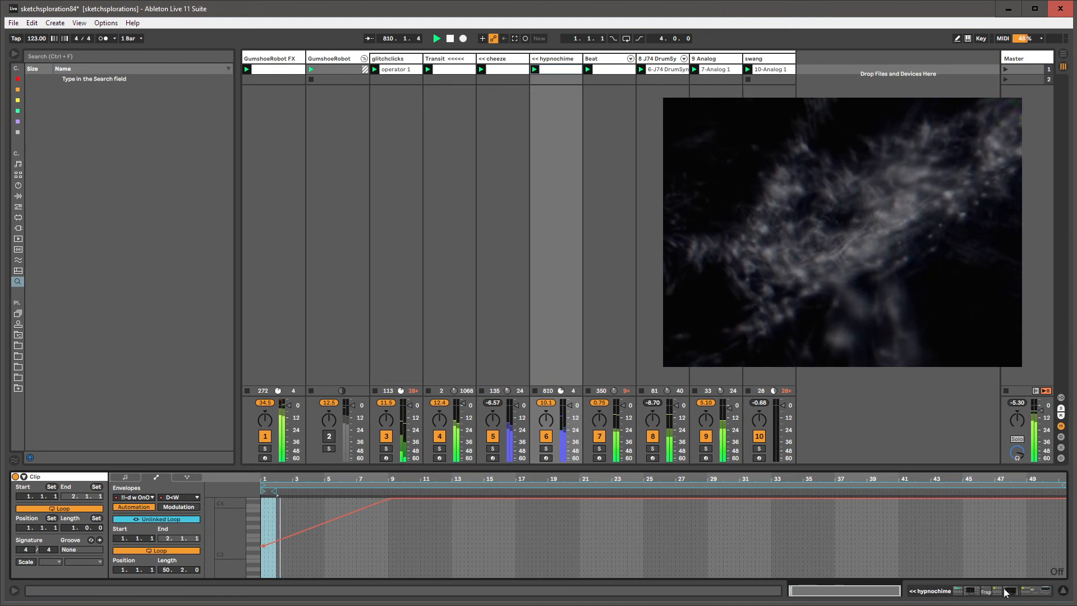
Shape the D<W envelope to fall from about bar 26 to a low level near bar 31 and stay low until the loop's end.
{"action": "left_click", "coordinate": [735, 530]}
{"action": "key", "text": "ctrl+v"}
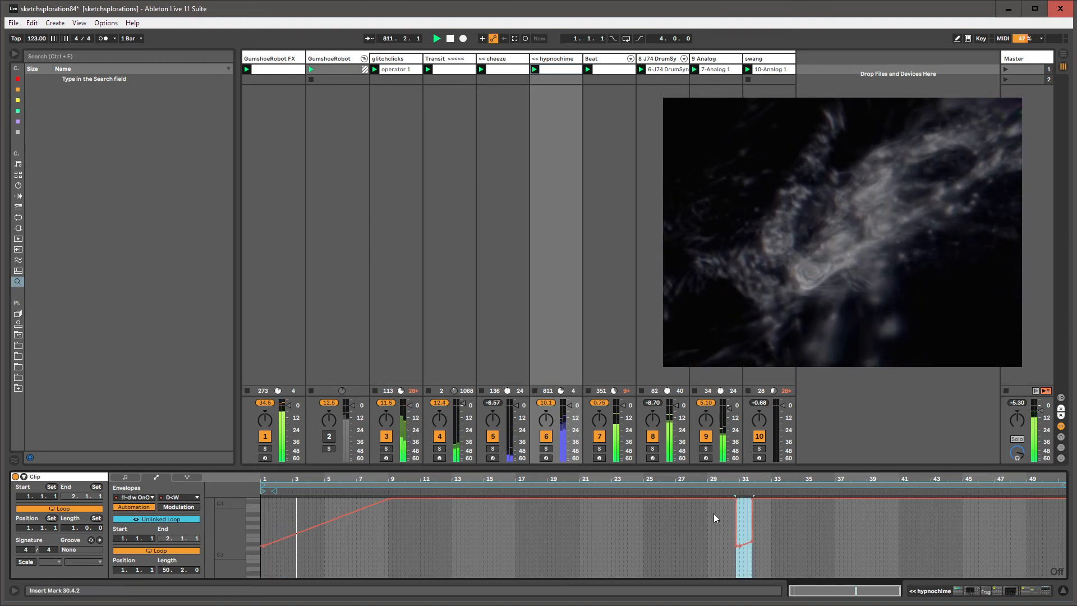
{"action": "left_click", "coordinate": [696, 522]}
{"action": "left_click_drag", "start_coordinate": [729, 504], "coordinate": [660, 500]}
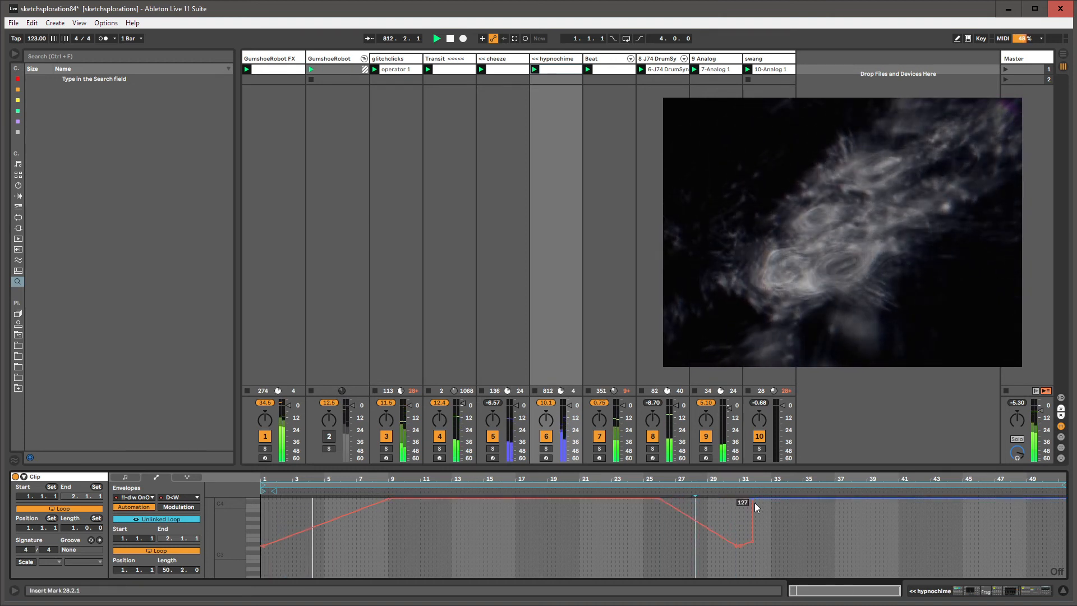
{"action": "left_click_drag", "start_coordinate": [755, 503], "coordinate": [783, 549]}
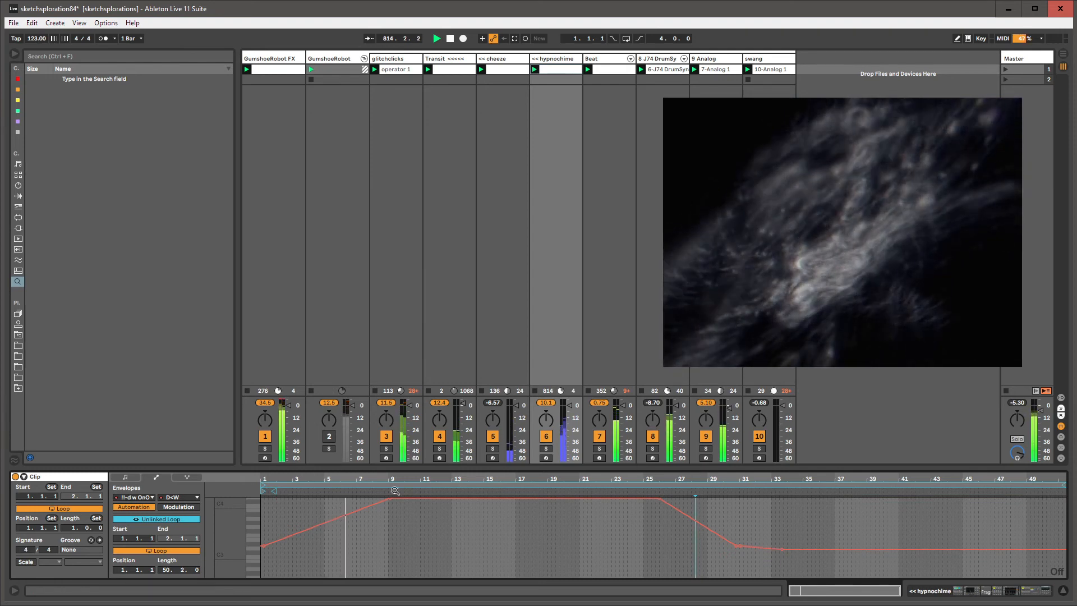
Delete the Phaser from the Beat track's ChorusPhaser-Pre11 rack and set the Chorus dry/wet to 100%.
{"action": "left_click", "coordinate": [772, 81]}
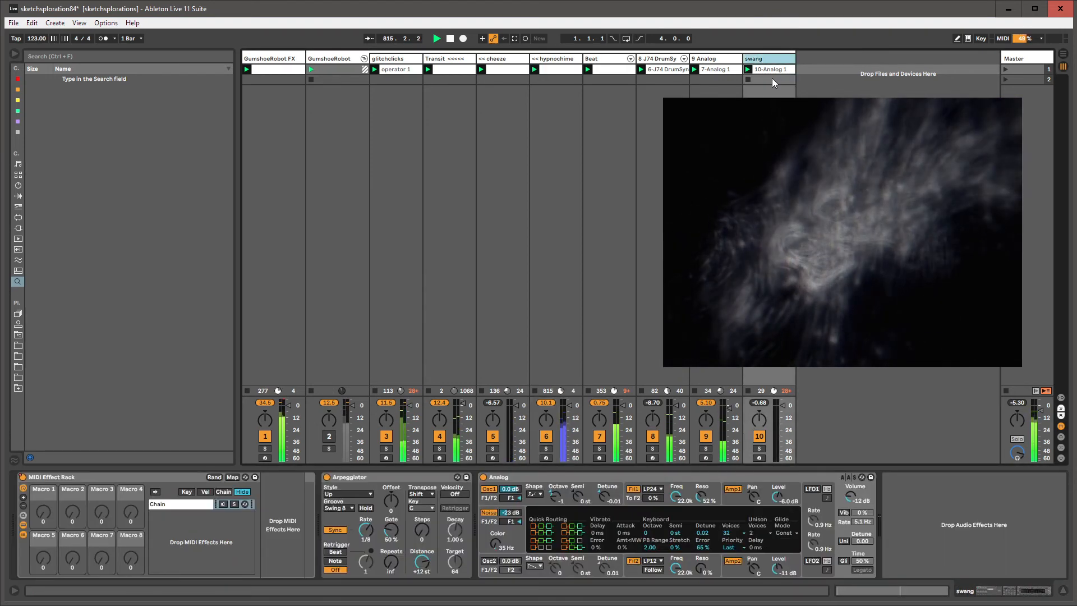
{"action": "left_click", "coordinate": [772, 79]}
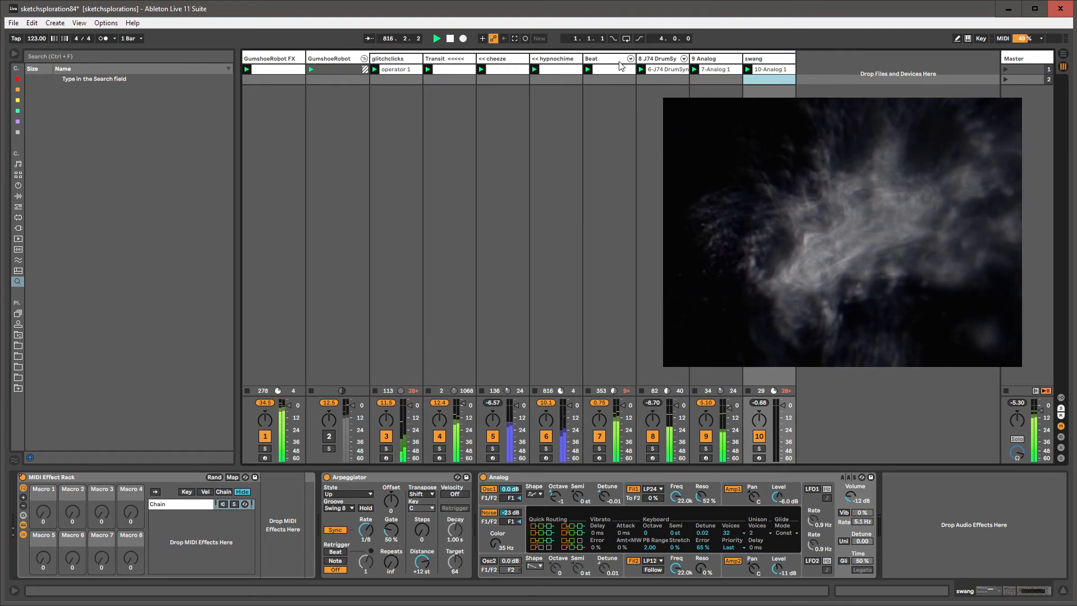
{"action": "left_click", "coordinate": [612, 78]}
{"action": "left_click", "coordinate": [1020, 595]}
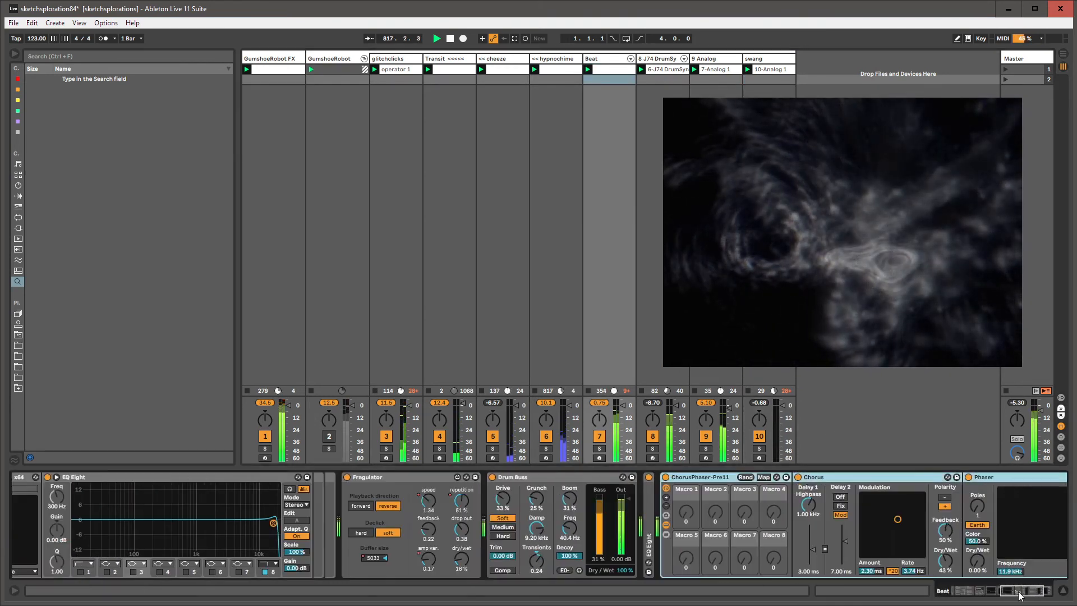
{"action": "left_click", "coordinate": [802, 478]}
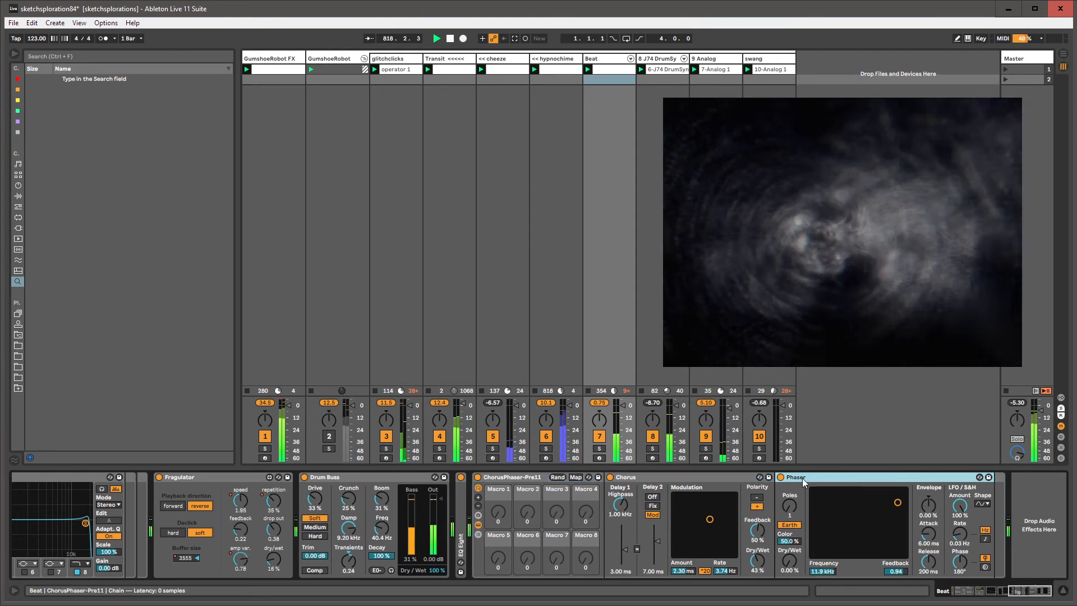
{"action": "key", "text": "Delete"}
{"action": "left_click_drag", "start_coordinate": [760, 562], "coordinate": [760, 527]}
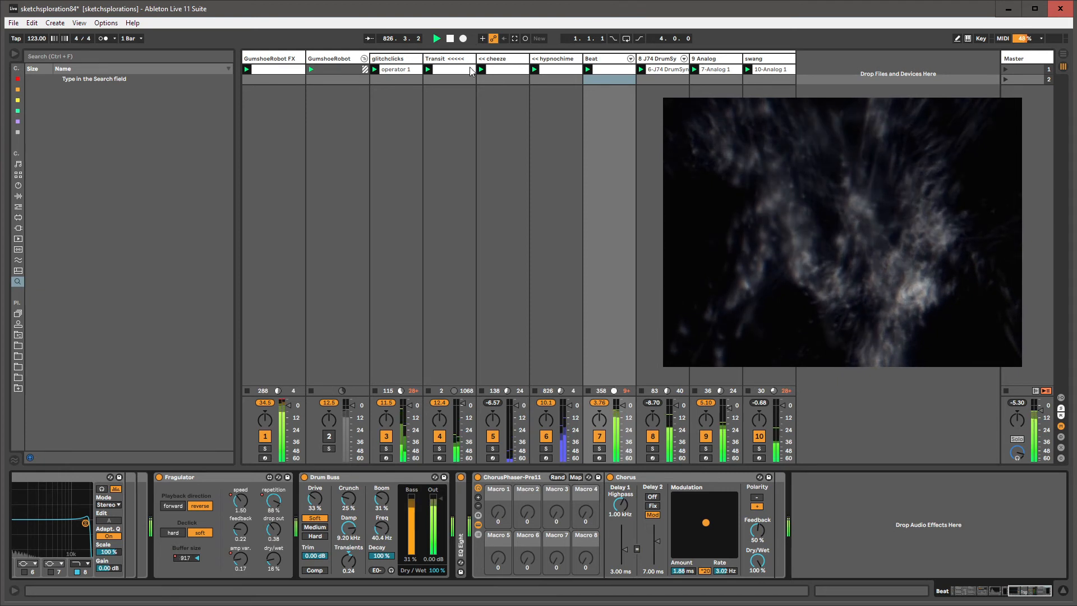
Set the Beat track's Chorus modulation to an amount of 1.28 ms and a rate of 4.65 Hz.
{"action": "left_click", "coordinate": [441, 319]}
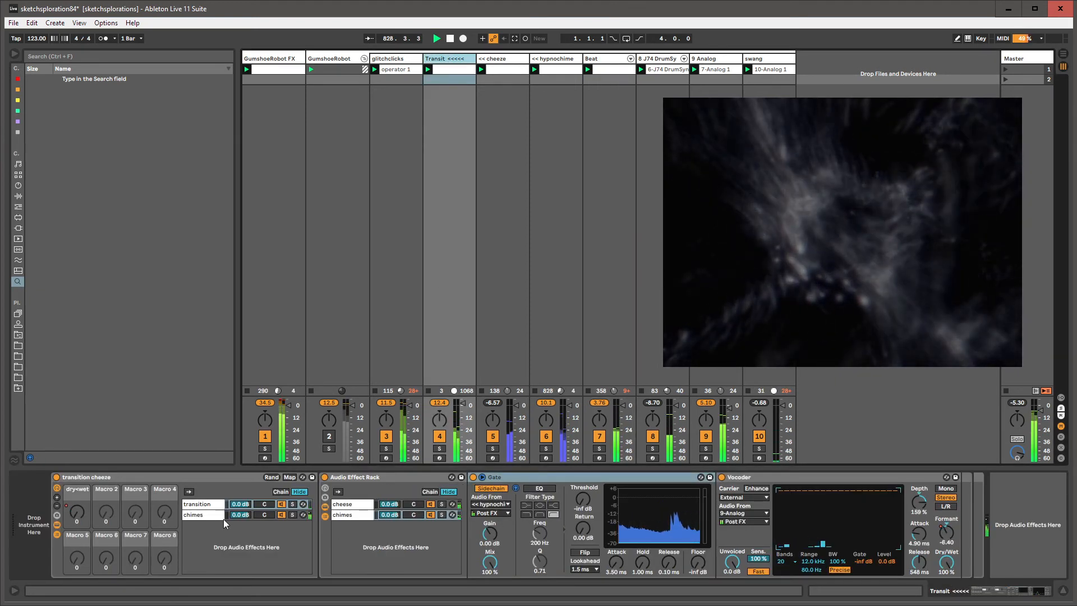
{"action": "left_click", "coordinate": [205, 504]}
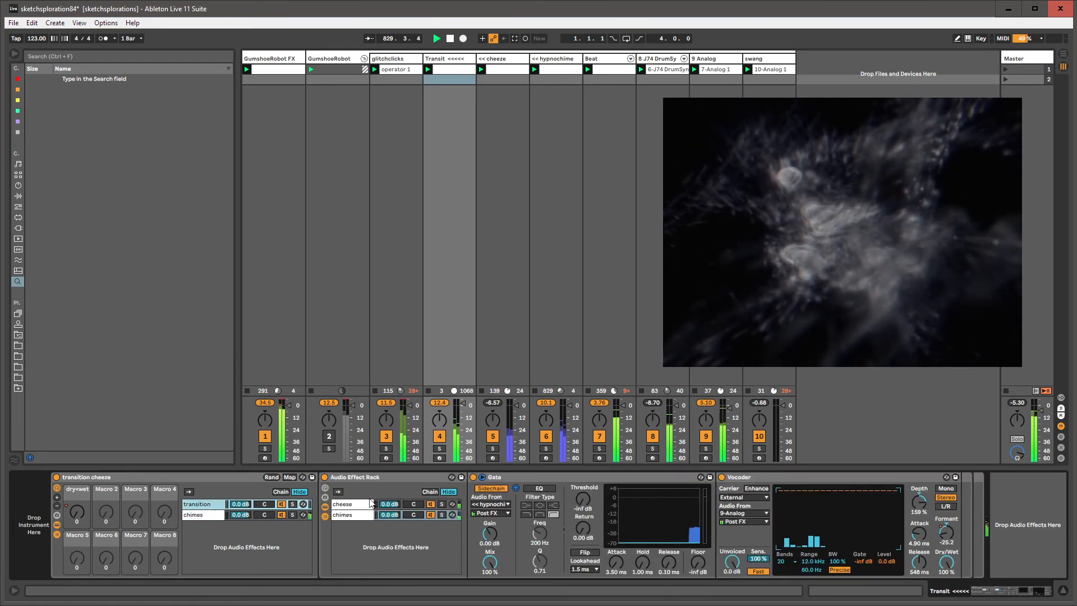
{"action": "left_click", "coordinate": [558, 59]}
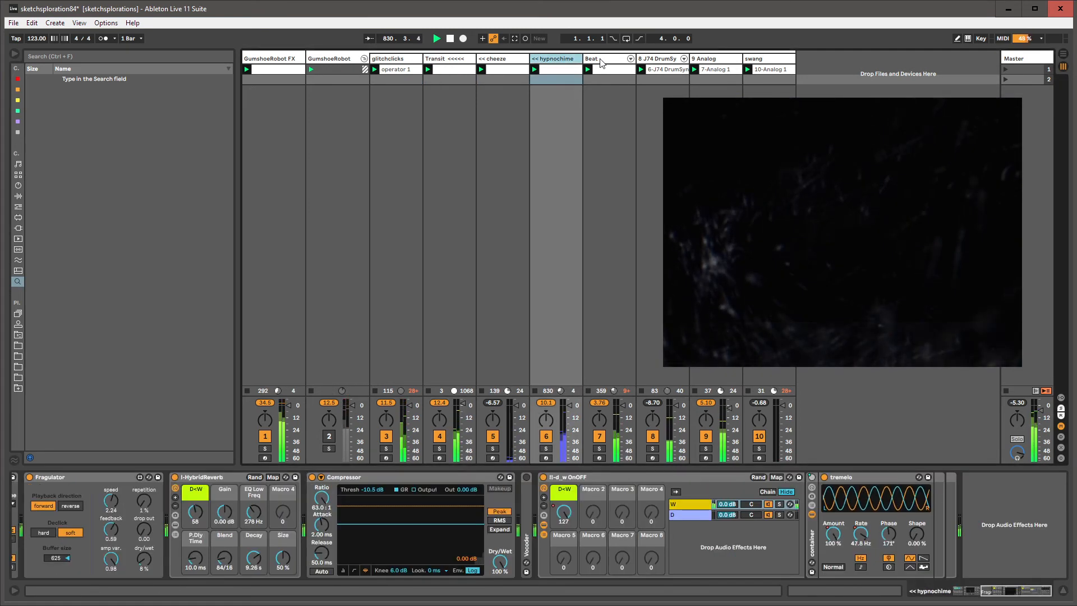
{"action": "left_click", "coordinate": [600, 60]}
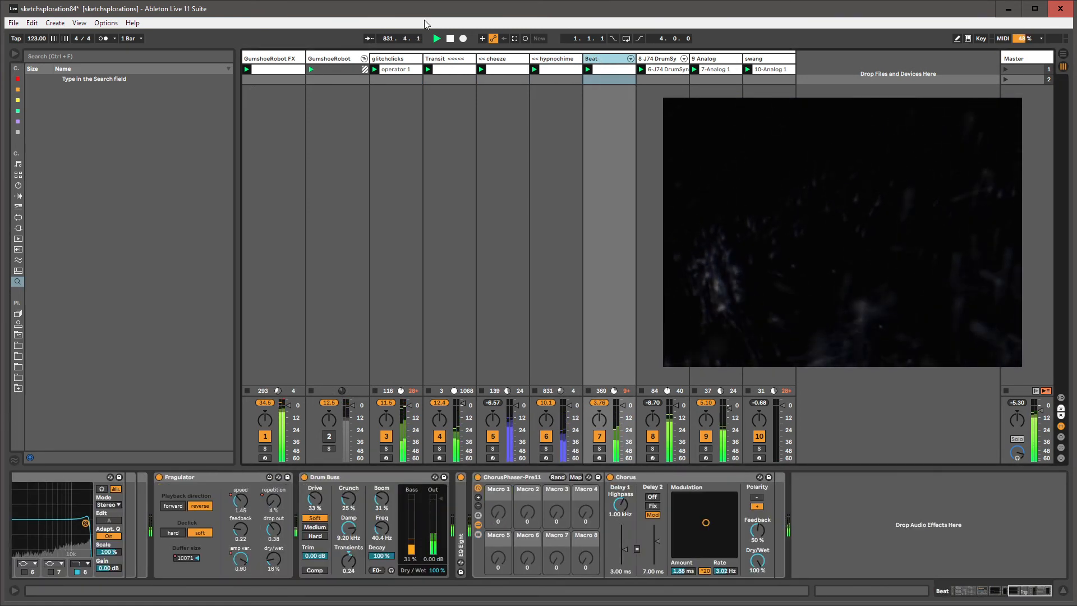
{"action": "mouse_move", "coordinate": [706, 522]}
{"action": "left_mouse_down"}
{"action": "mouse_move", "coordinate": [723, 506]}
{"action": "mouse_move", "coordinate": [702, 529]}
{"action": "mouse_move", "coordinate": [710, 538]}
{"action": "mouse_move", "coordinate": [720, 495]}
{"action": "mouse_move", "coordinate": [714, 528]}
{"action": "left_mouse_up"}
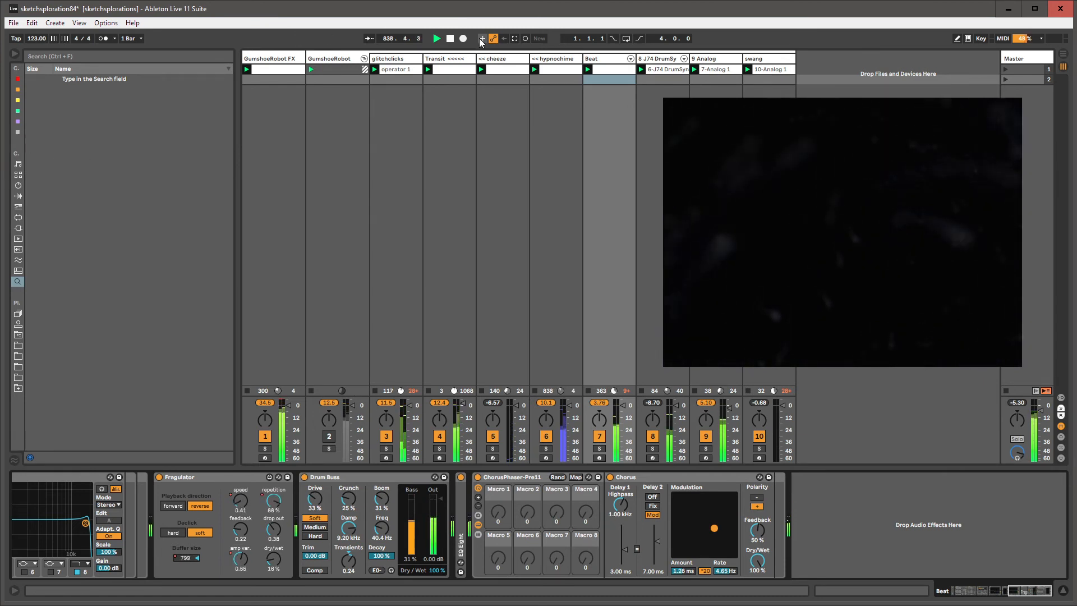
Add an Auto Pan at the end of the hypnochime chain with its amount at 68.3% and rate at 0.19 Hz.
{"action": "left_click", "coordinate": [490, 61]}
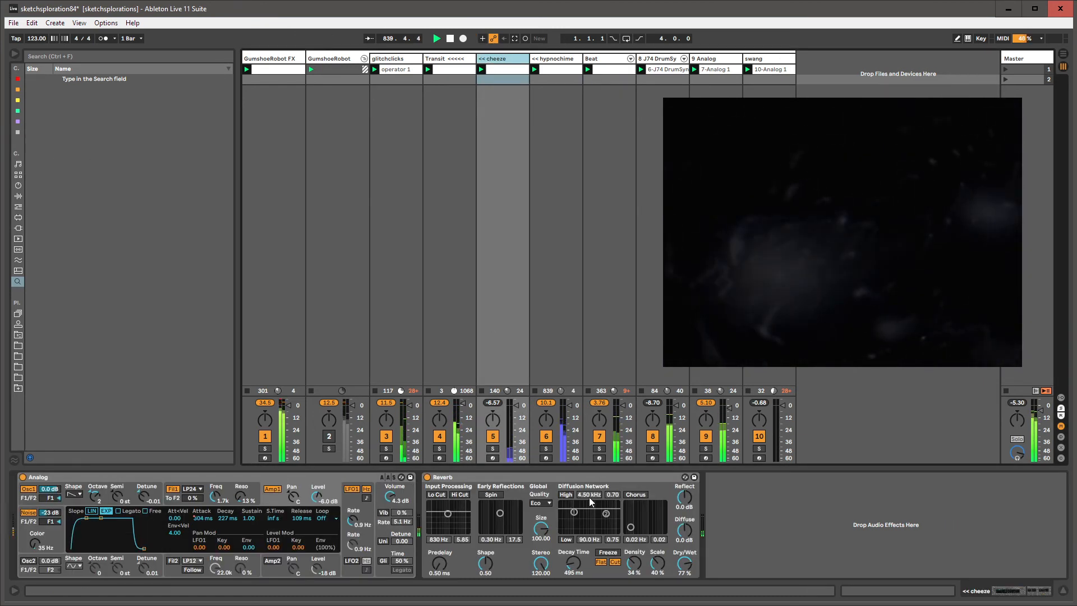
{"action": "left_click", "coordinate": [556, 63]}
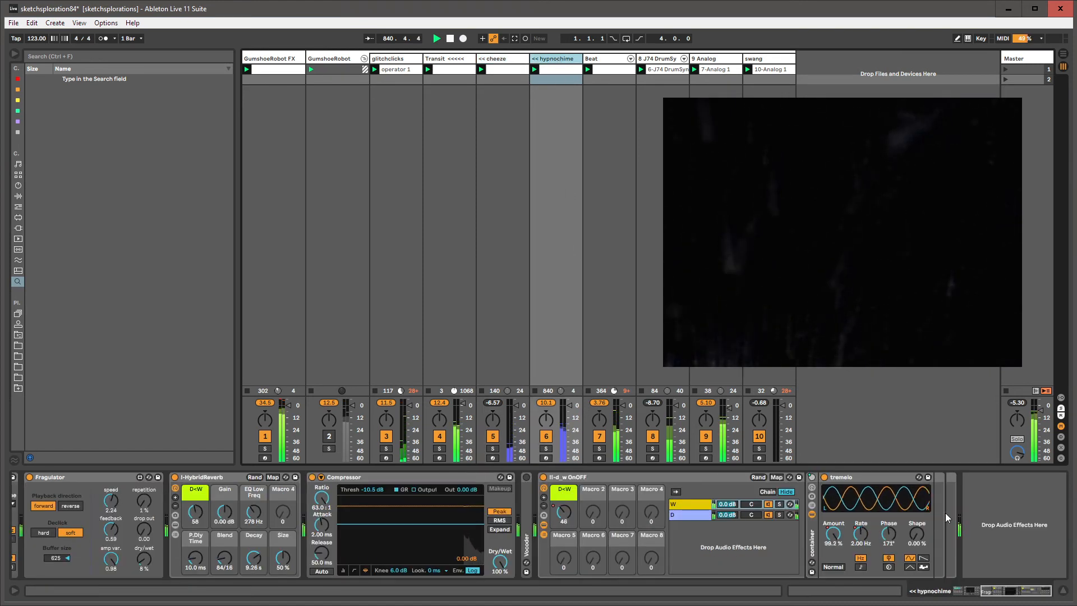
{"action": "key", "text": "ctrl+f"}
{"action": "type", "text": "auto pan"}
{"action": "key", "text": "Down"}
{"action": "key", "text": "Return"}
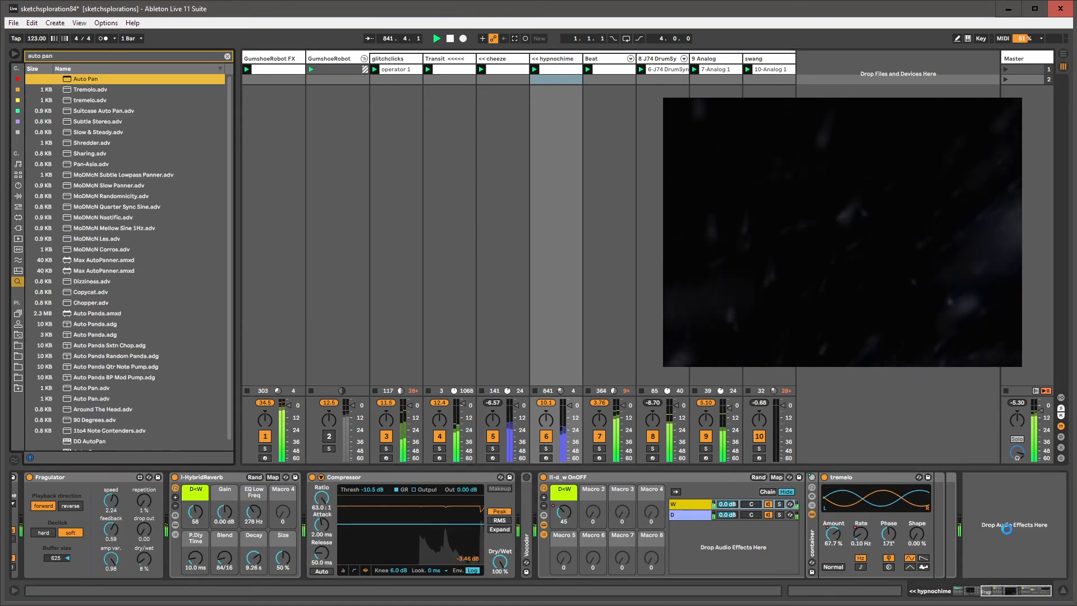
{"action": "key", "text": "Escape"}
{"action": "left_click_drag", "start_coordinate": [963, 535], "coordinate": [989, 550]}
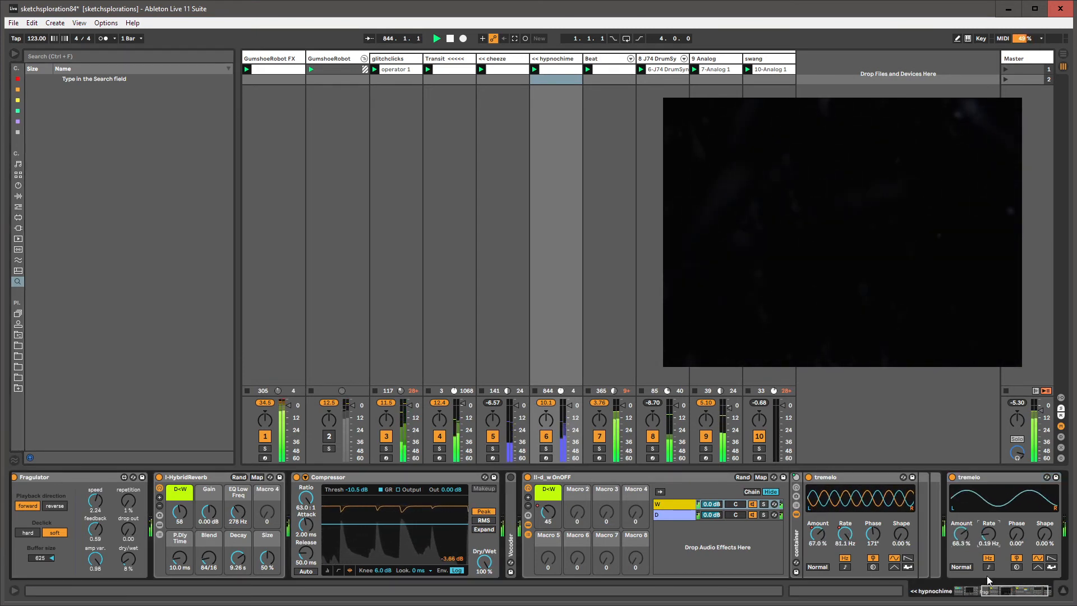
Add a Delay device at the end of the hypnochime chain.
{"action": "left_click_drag", "start_coordinate": [1022, 591], "coordinate": [1033, 591]}
{"action": "left_click", "coordinate": [1035, 555]}
{"action": "key", "text": "ctrl+f"}
{"action": "type", "text": "delay"}
{"action": "key", "text": "Down"}
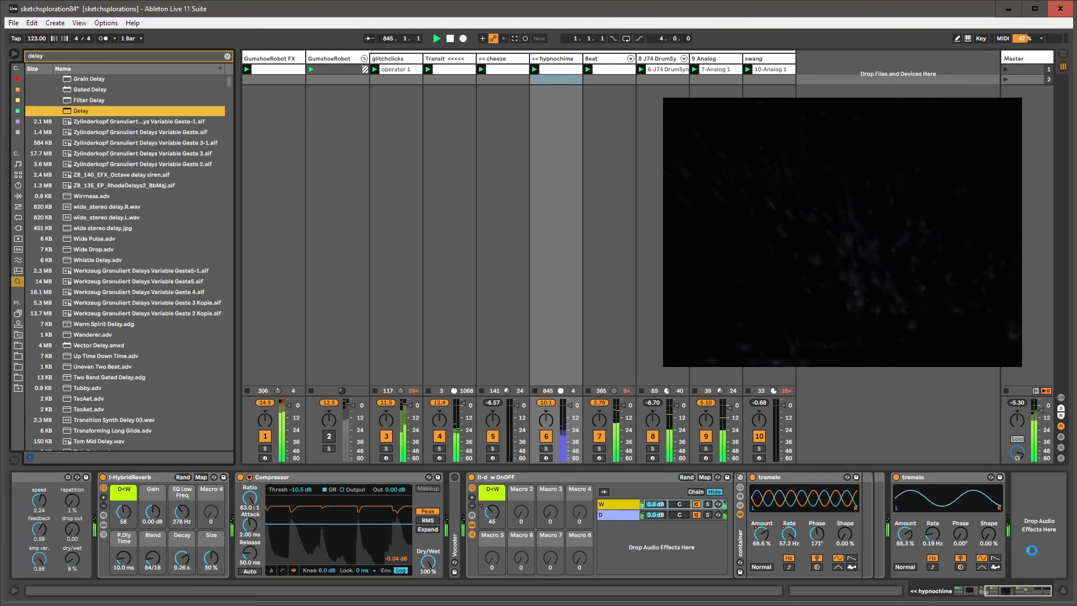
{"action": "key", "text": "Return"}
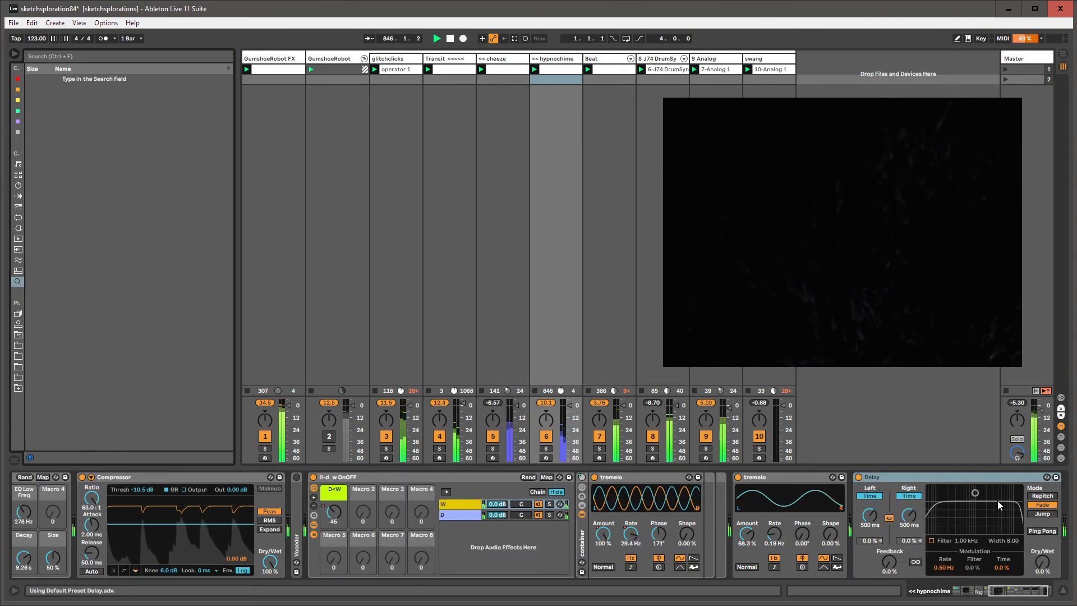
Set the hypnochime Delay to 1.66 s left and 786 ms right, with feedback at 18% and dry/wet at 69%.
{"action": "key", "text": "Escape"}
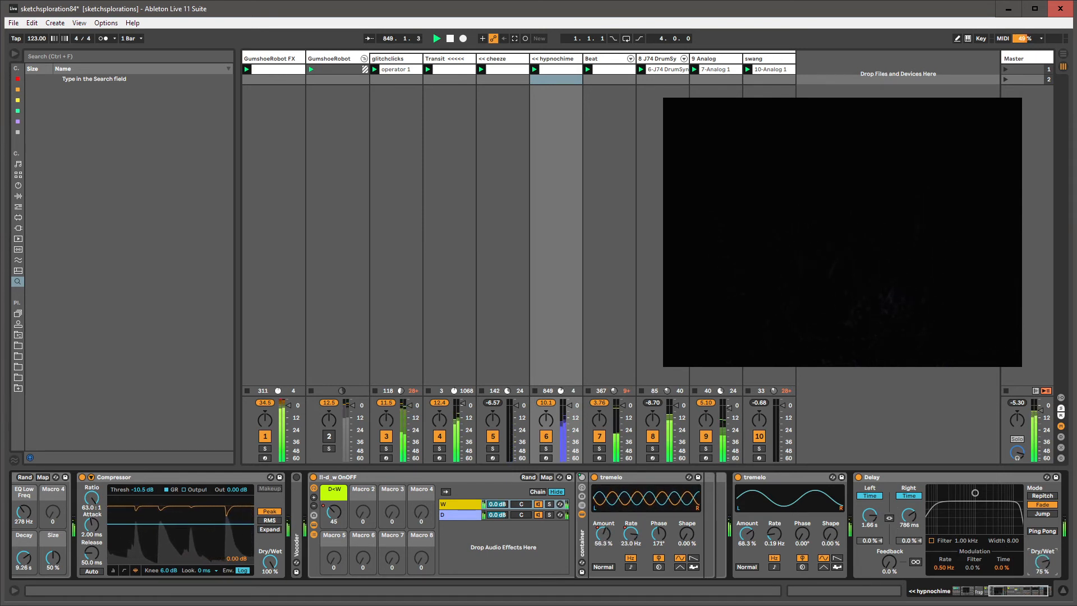
{"action": "left_click_drag", "start_coordinate": [894, 568], "coordinate": [894, 550]}
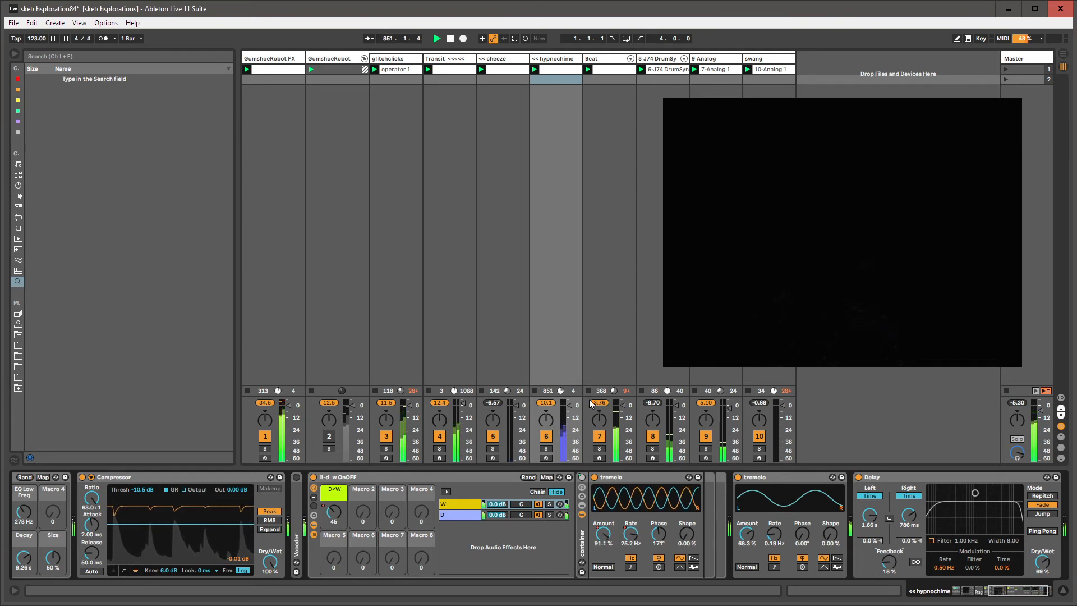
{"action": "mouse_move", "coordinate": [570, 406]}
{"action": "left_mouse_down"}
{"action": "mouse_move", "coordinate": [570, 446]}
{"action": "mouse_move", "coordinate": [569, 405]}
{"action": "left_mouse_up"}
Try lowering the chimes chain in the Transit track's transition cheese rack to -2.0 dB.
{"action": "left_click", "coordinate": [455, 59]}
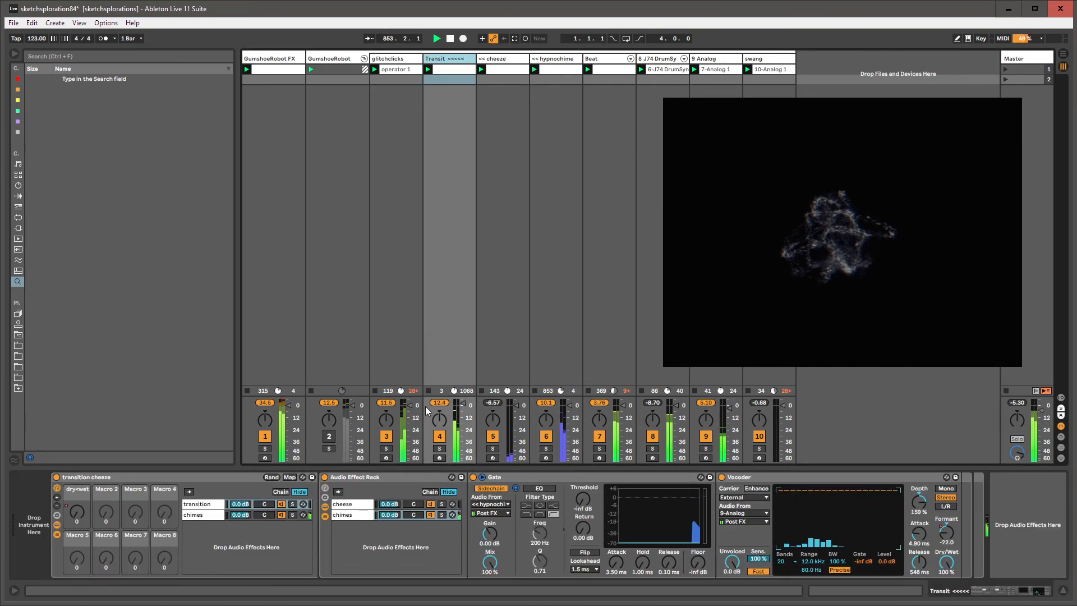
{"action": "left_click", "coordinate": [202, 515]}
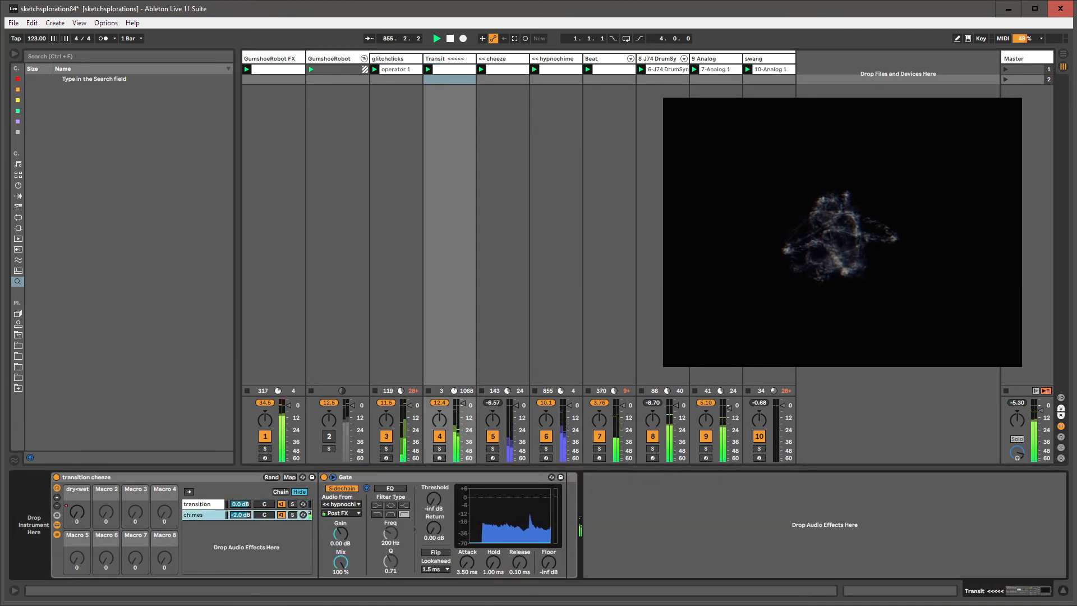
{"action": "left_click_drag", "start_coordinate": [240, 515], "coordinate": [240, 519]}
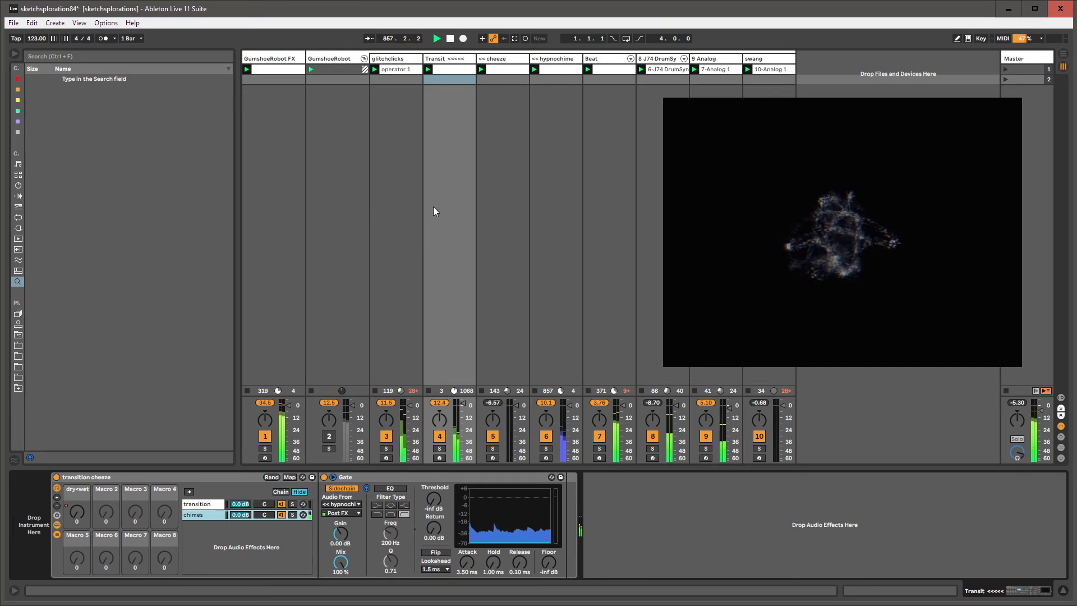
Add a Utility at the end of the hypnochime chain and set its gain to -5.00 dB.
{"action": "left_click", "coordinate": [565, 64]}
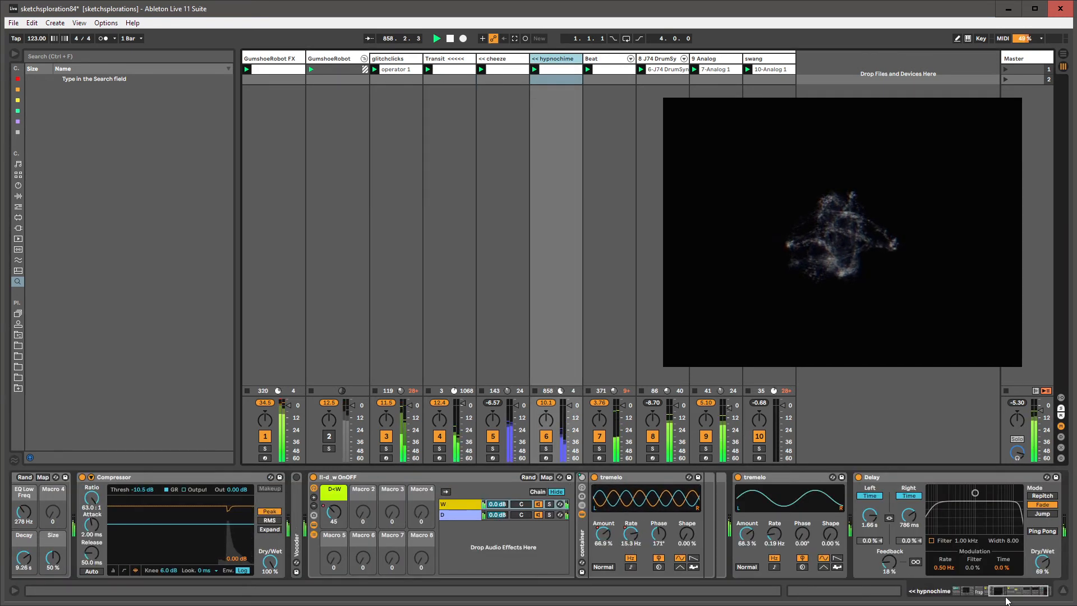
{"action": "scroll", "coordinate": [1046, 577], "scroll_direction": "right", "scroll_amount": 2}
{"action": "key", "text": "ctrl+f"}
{"action": "type", "text": "utility"}
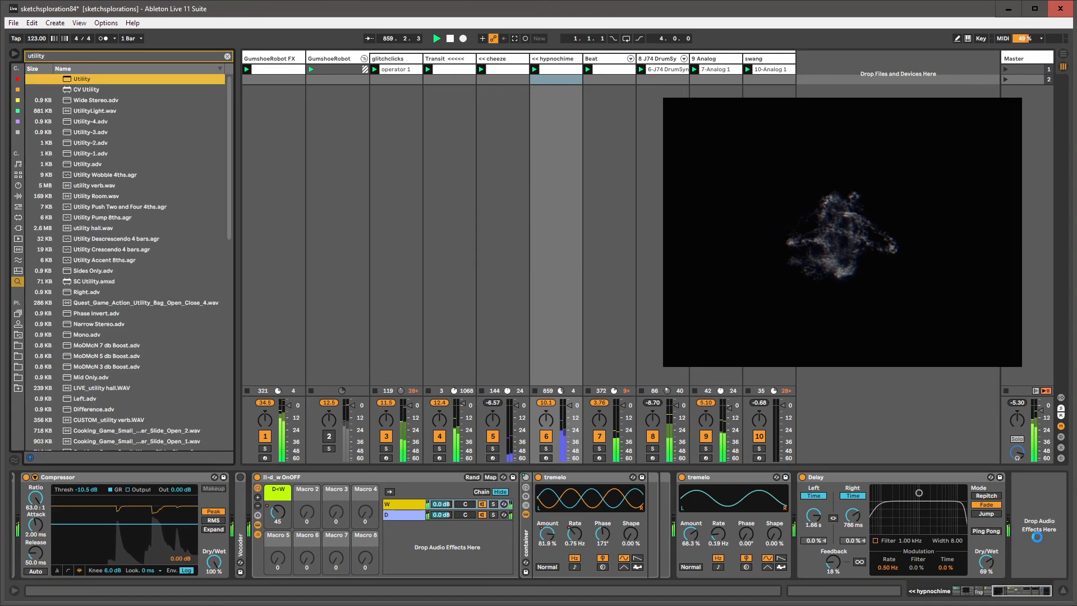
{"action": "key", "text": "Return"}
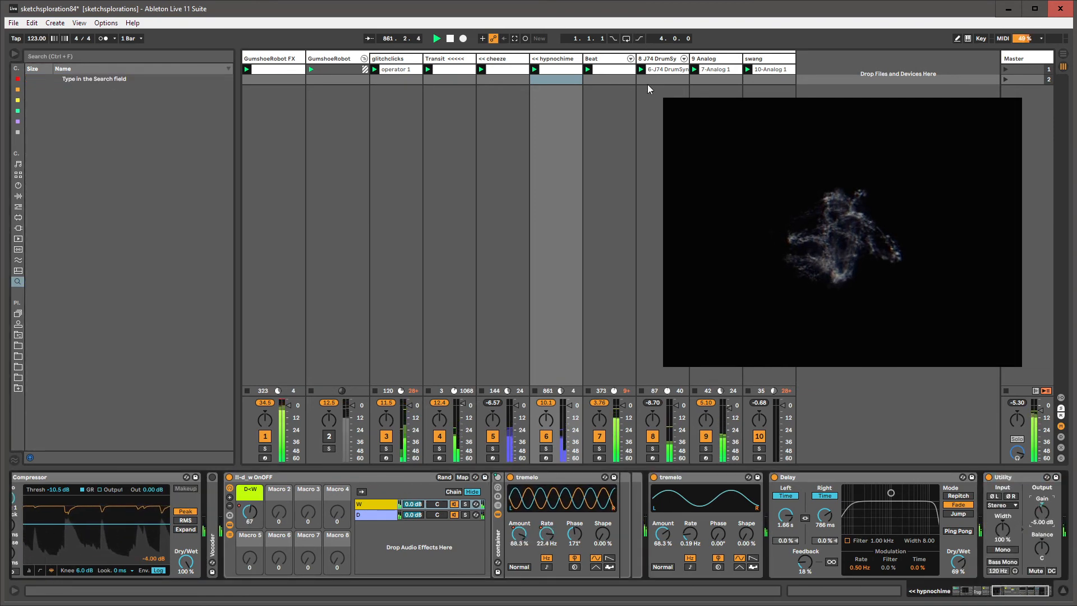
Add an EQ Three from the browser's grey collection to the end of the Beat track's device chain.
{"action": "left_click", "coordinate": [608, 132]}
{"action": "left_click", "coordinate": [829, 500]}
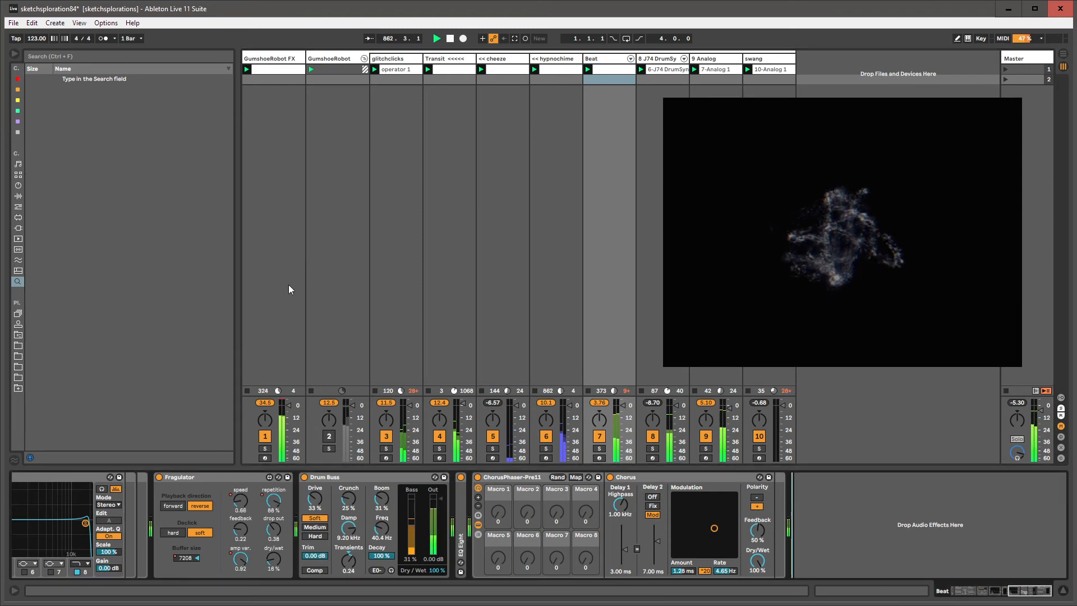
{"action": "left_click", "coordinate": [17, 133]}
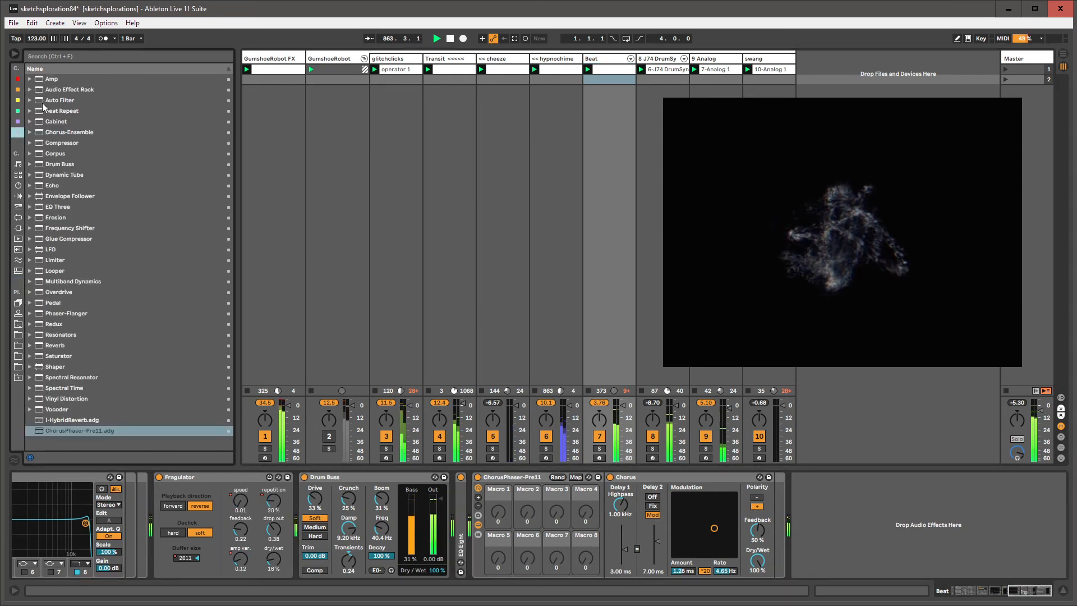
{"action": "left_click", "coordinate": [53, 207]}
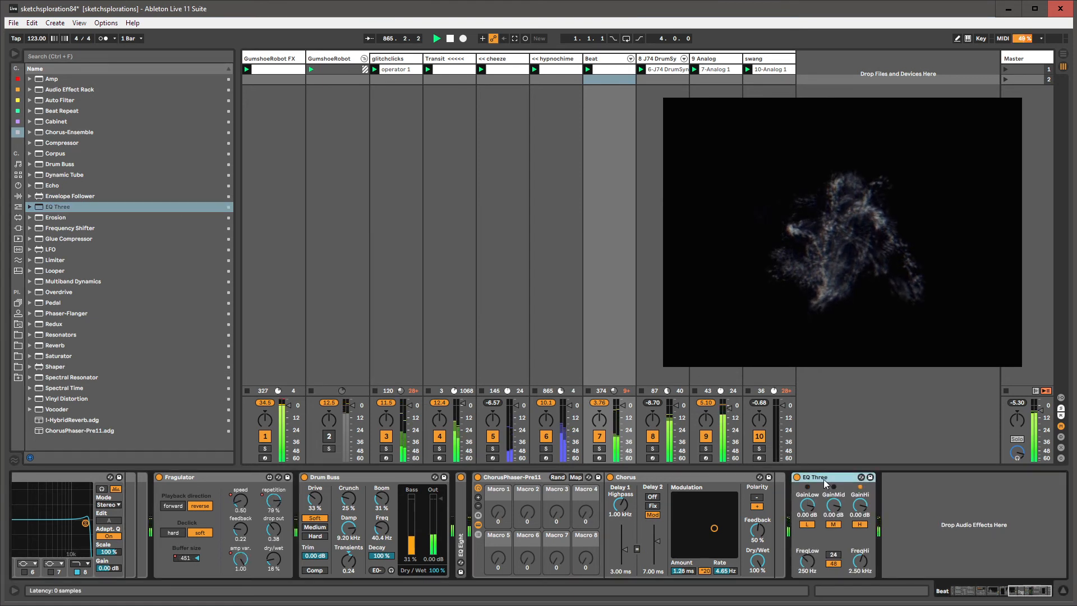
Group the Beat track's EQ Three into an Audio Effect Rack and show the rack's chain list.
{"action": "key", "text": "ctrl+g"}
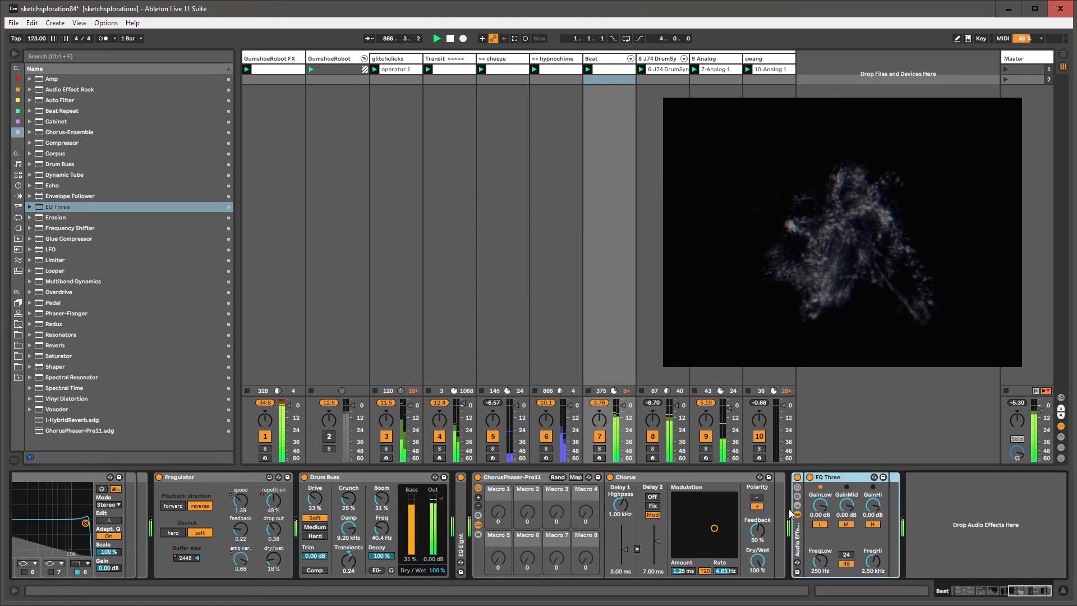
{"action": "left_click", "coordinate": [797, 506]}
{"action": "key", "text": "Return"}
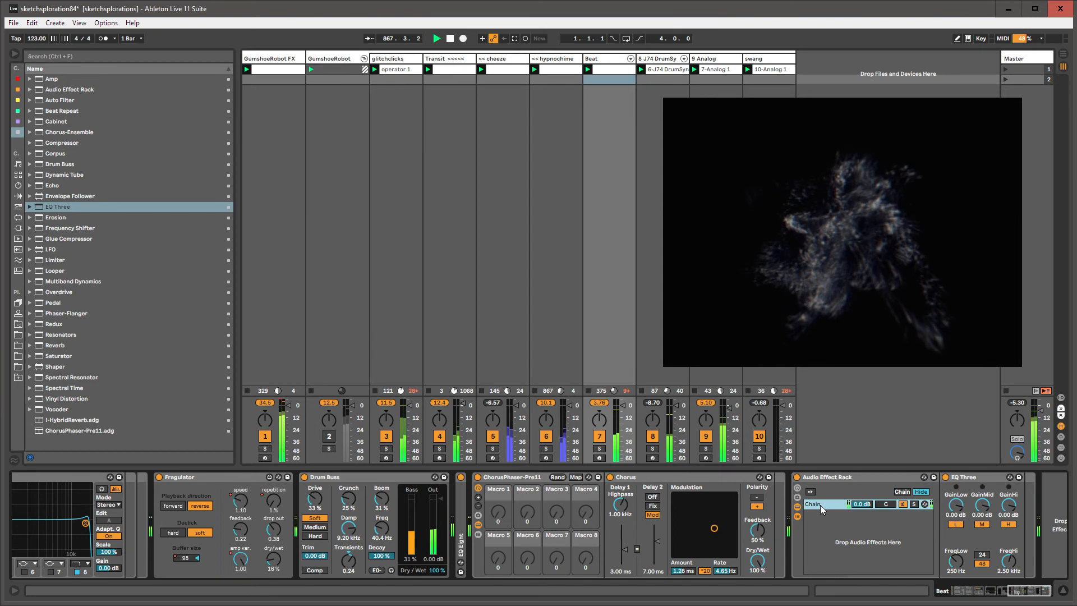
Duplicate the rack's chain, leaving only the low band of EQ Three active in the first chain and only the mid band in the second.
{"action": "key", "text": "ctrl+d"}
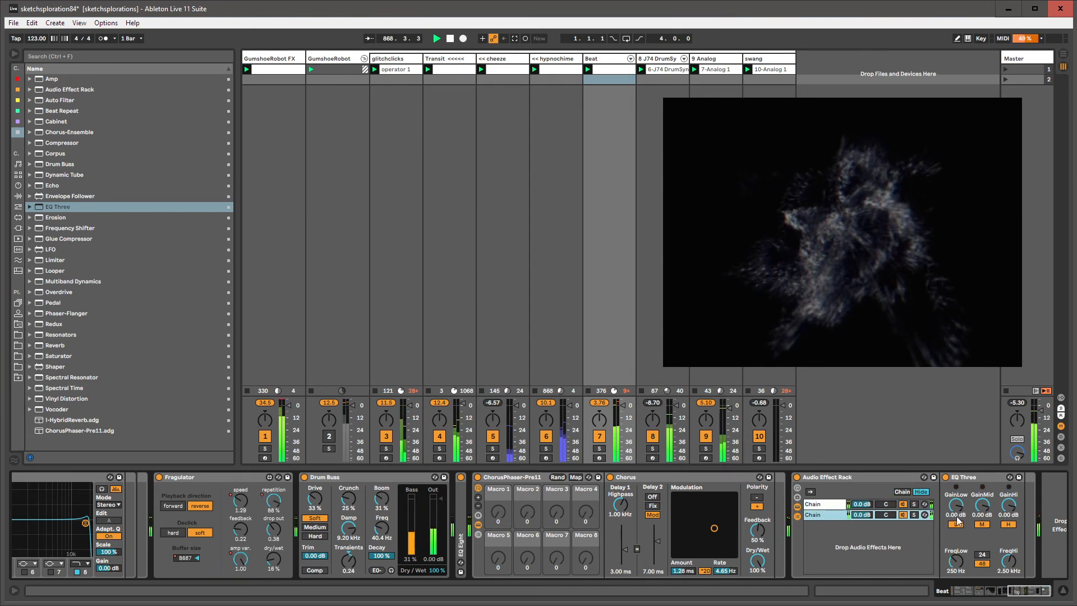
{"action": "left_click", "coordinate": [821, 506]}
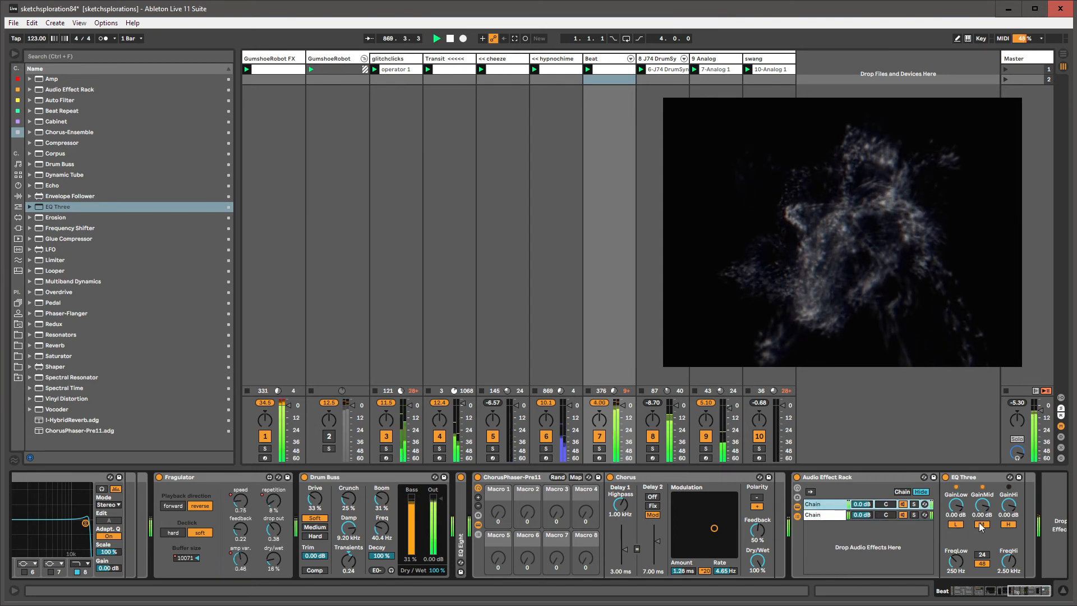
{"action": "left_click", "coordinate": [981, 524]}
{"action": "left_click", "coordinate": [804, 514]}
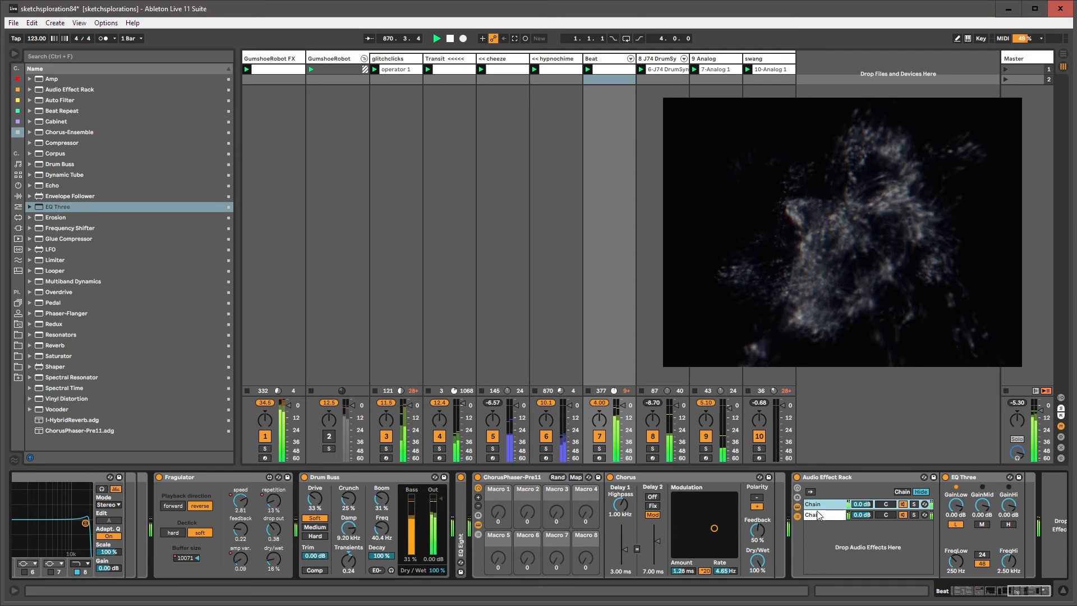
{"action": "left_click", "coordinate": [819, 515]}
{"action": "left_click", "coordinate": [955, 525]}
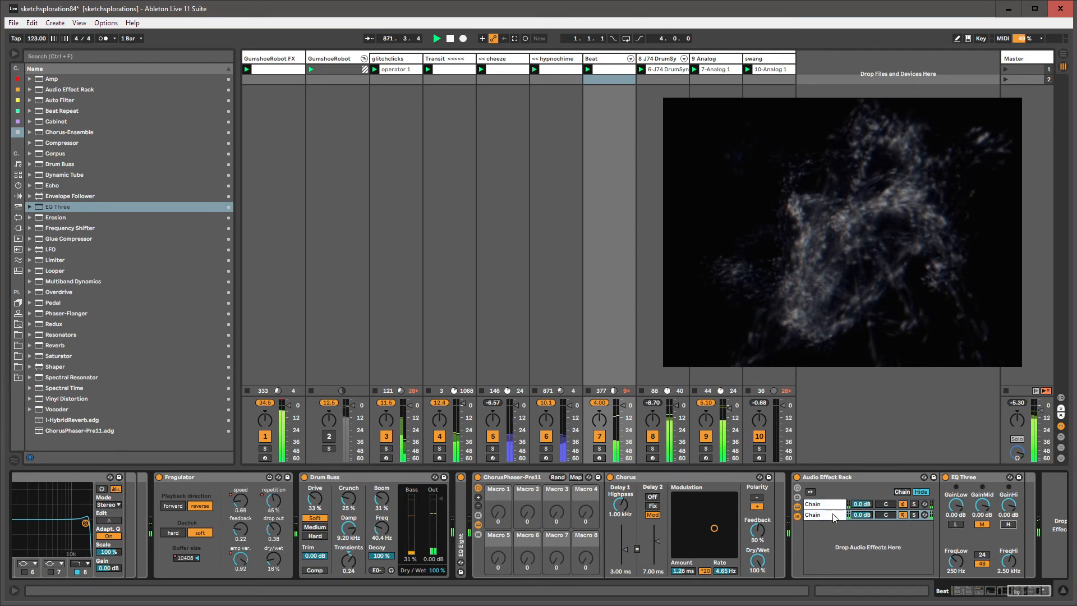
Duplicate the mid-band chain as a third chain and leave only the high band active in its EQ Three.
{"action": "left_click", "coordinate": [819, 516]}
{"action": "key", "text": "ctrl+d"}
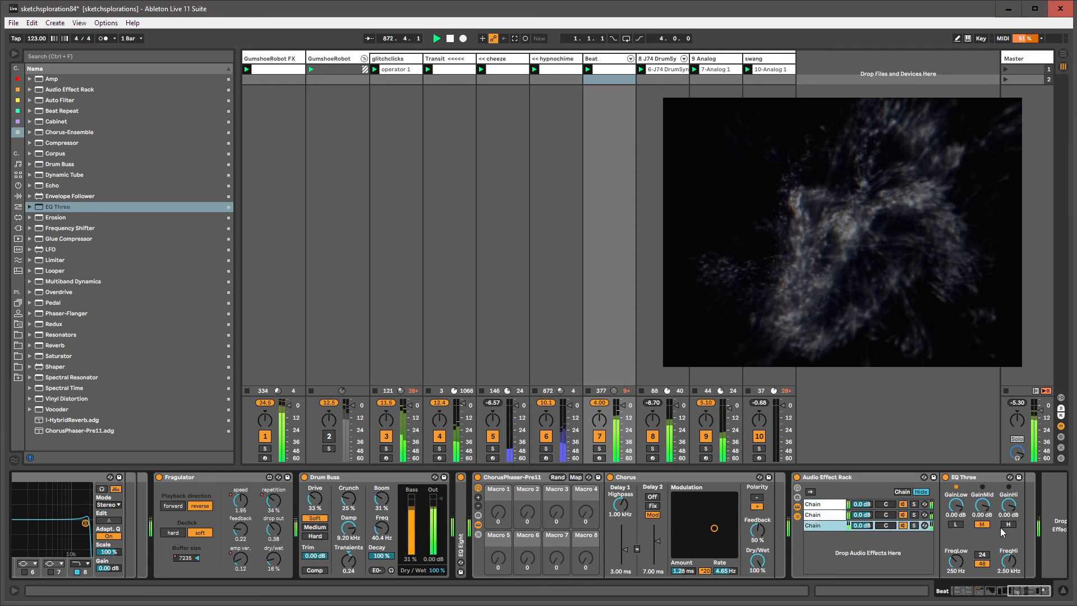
{"action": "left_click", "coordinate": [1009, 525]}
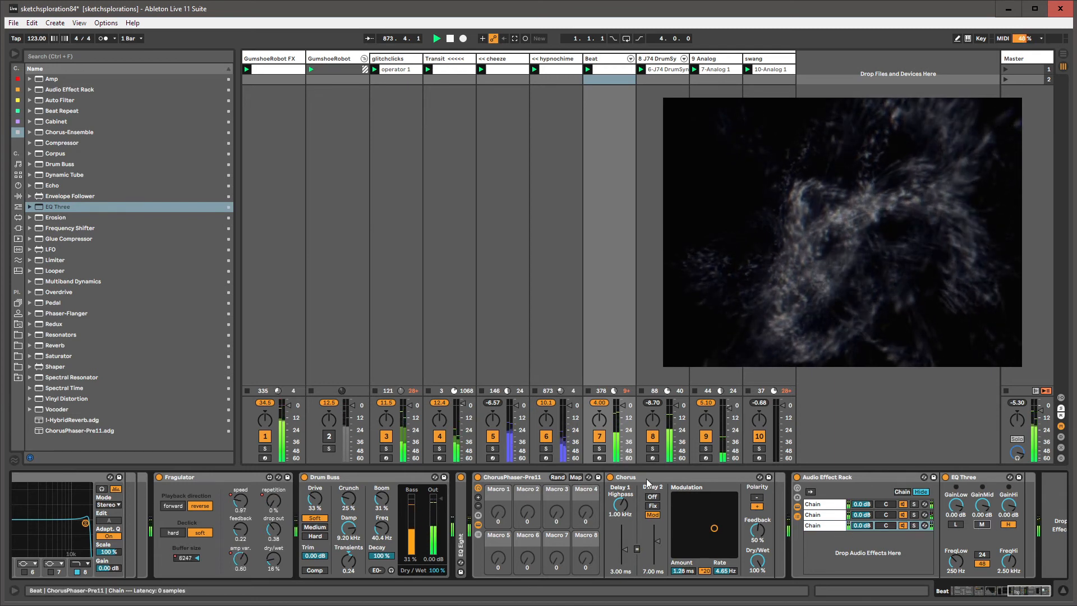
Move the Chorus behind EQ Three in the high-band chain and delete the emptied ChorusPhaser-Pre11 rack.
{"action": "left_click_drag", "start_coordinate": [646, 479], "coordinate": [1022, 522]}
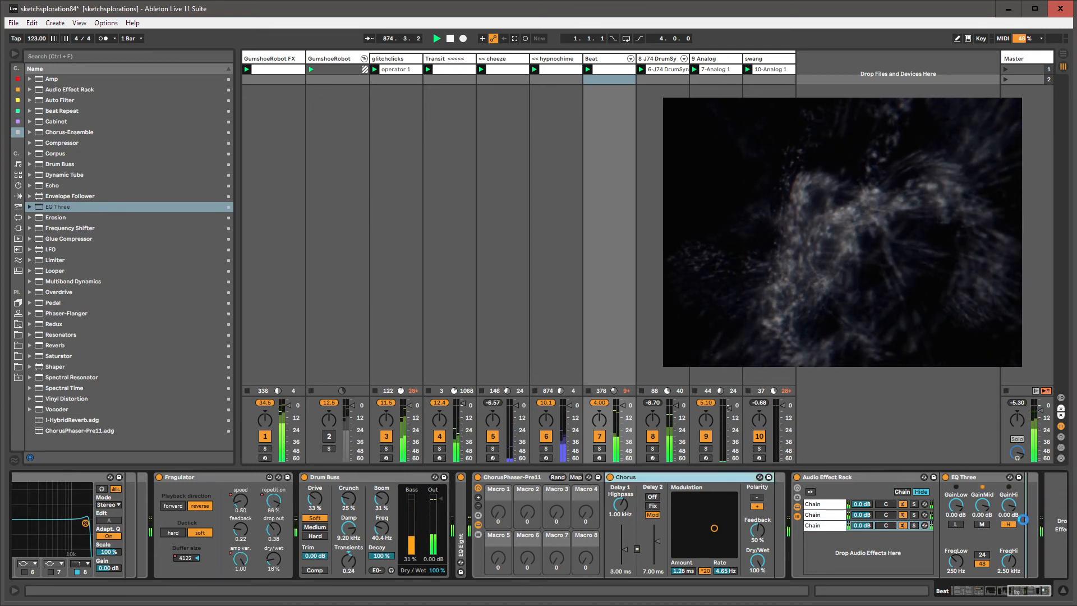
{"action": "left_click", "coordinate": [502, 482]}
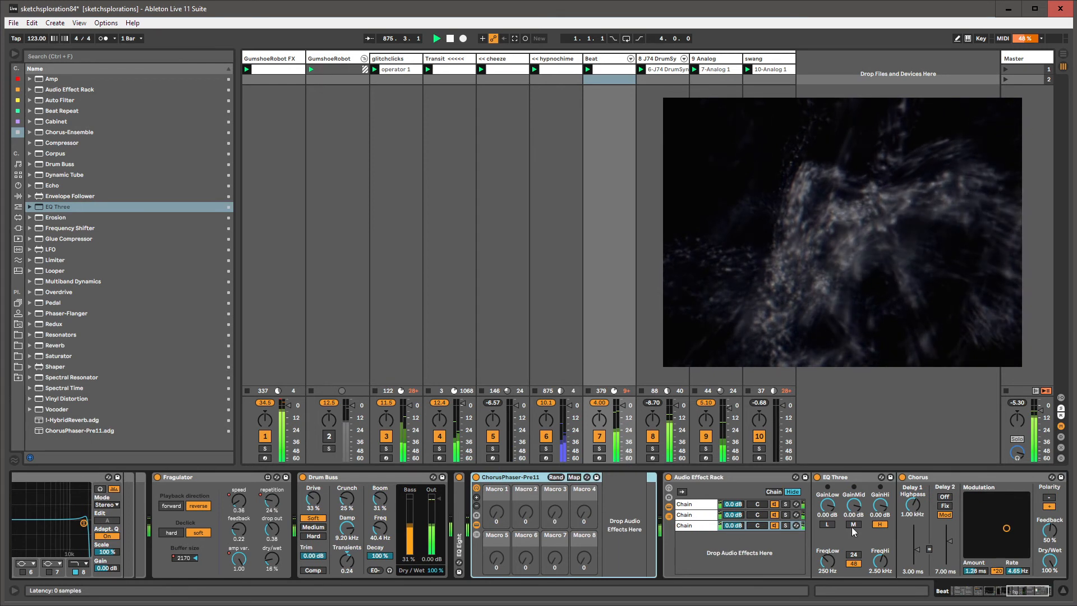
{"action": "key", "text": "Delete"}
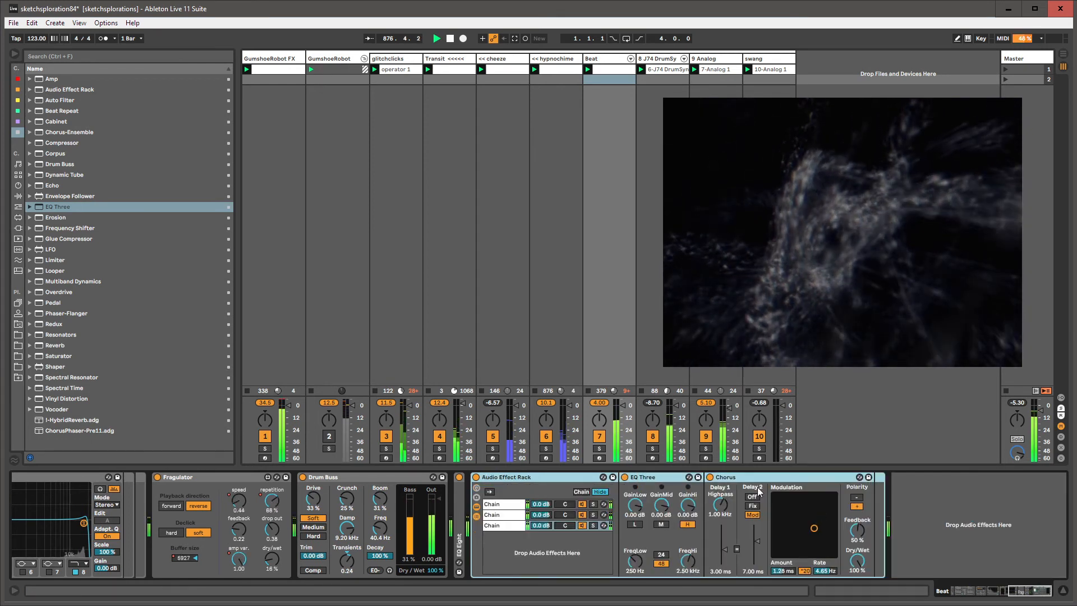
Raise the Chorus modulation amount to 3.80 ms, duplicate the Chorus and set the copy's modulation to 0.59 ms at 0.32 Hz.
{"action": "left_click_drag", "start_coordinate": [818, 505], "coordinate": [826, 500]}
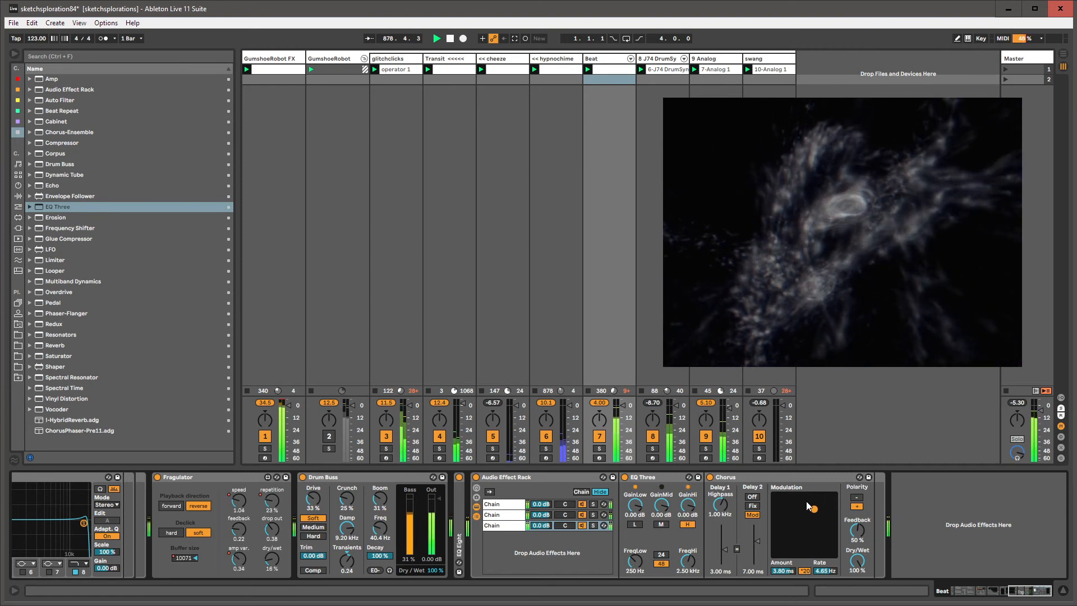
{"action": "left_click", "coordinate": [787, 477]}
{"action": "key", "text": "ctrl+d"}
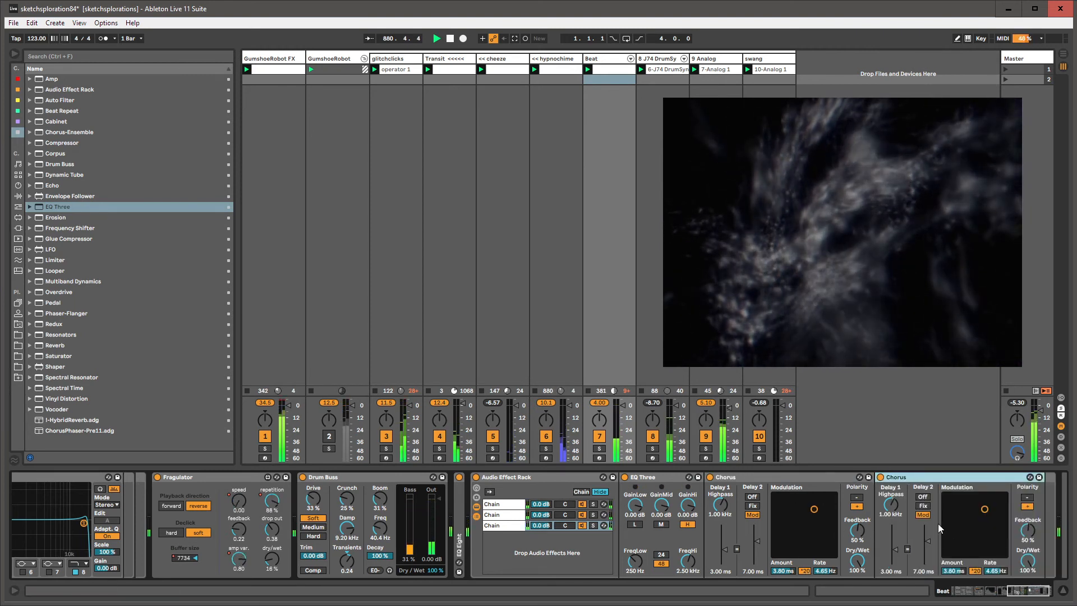
{"action": "left_click_drag", "start_coordinate": [941, 528], "coordinate": [957, 539]}
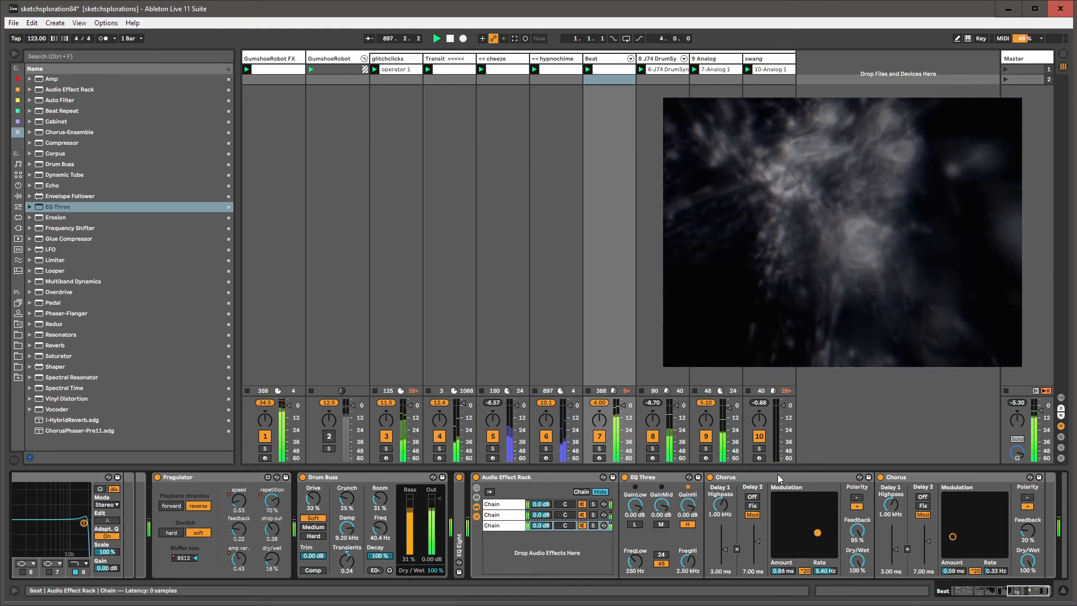
Add a Chorus after Analog on the swang track with modulation at 2.37 ms and 0.67 Hz, and lower Analog's first filter frequency to 12.4k.
{"action": "left_click", "coordinate": [775, 79]}
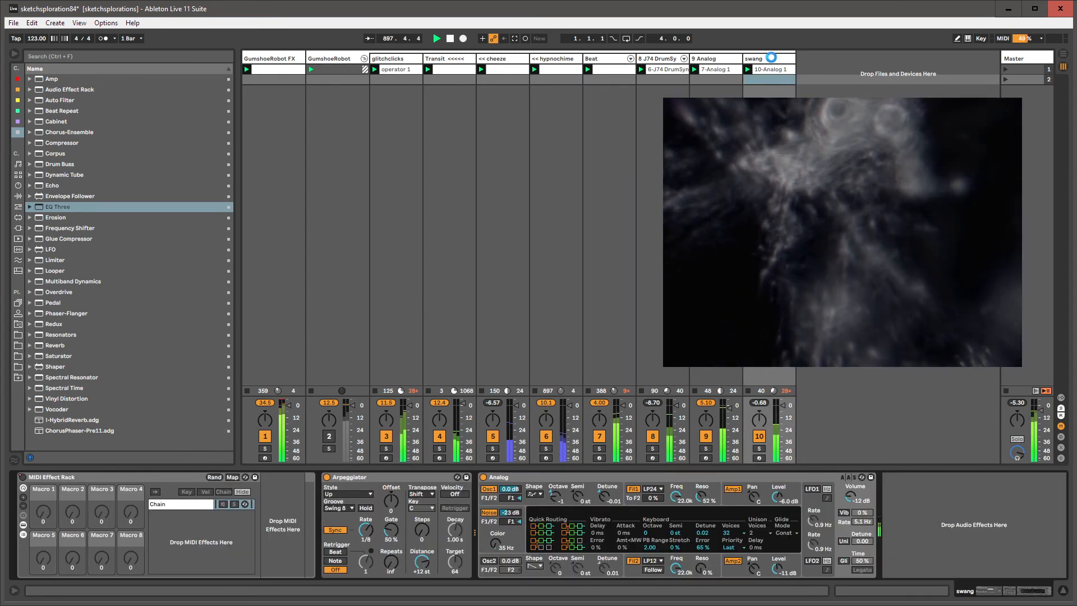
{"action": "left_click", "coordinate": [772, 59]}
{"action": "left_click_drag", "start_coordinate": [969, 523], "coordinate": [964, 531]}
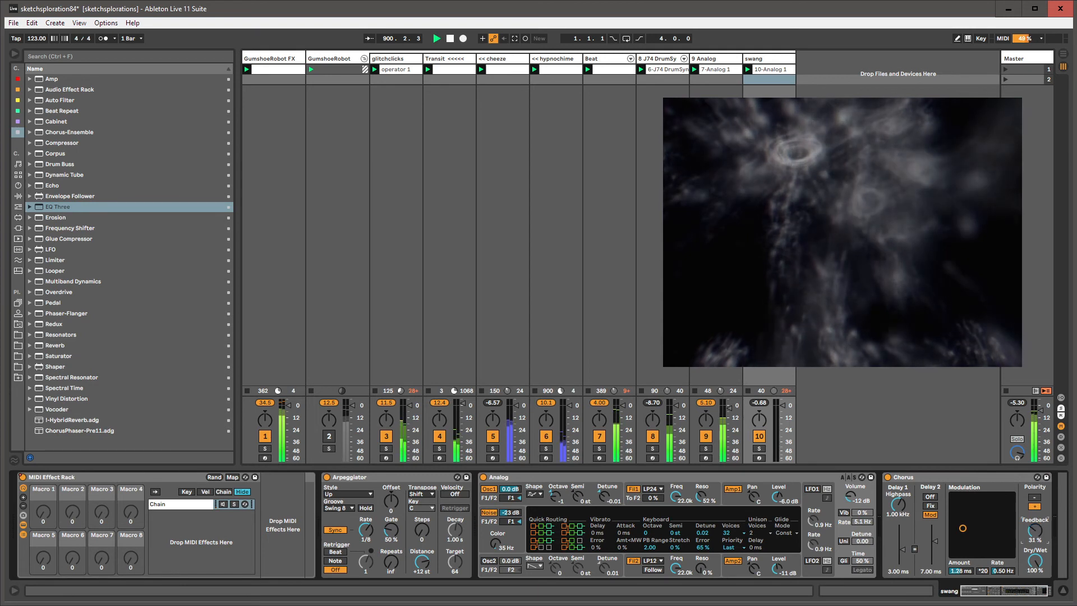
{"action": "left_click_drag", "start_coordinate": [971, 527], "coordinate": [968, 539]}
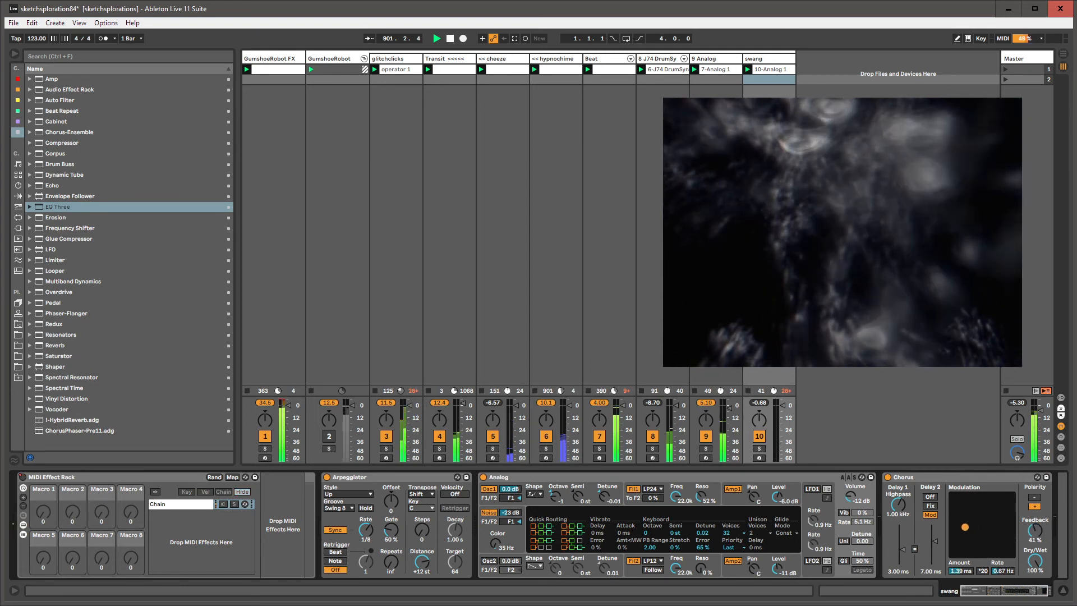
{"action": "left_click_drag", "start_coordinate": [676, 496], "coordinate": [676, 514]}
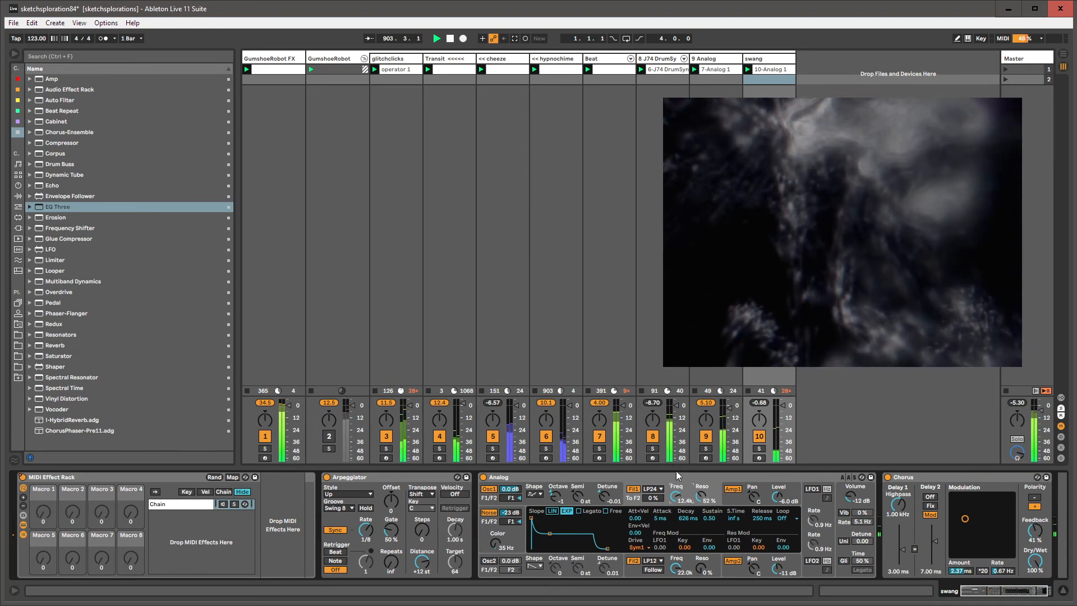
Set the first Chorus in the Beat track's high-band chain to a modulation of 2.60 ms at 5.27 Hz.
{"action": "left_click", "coordinate": [649, 157]}
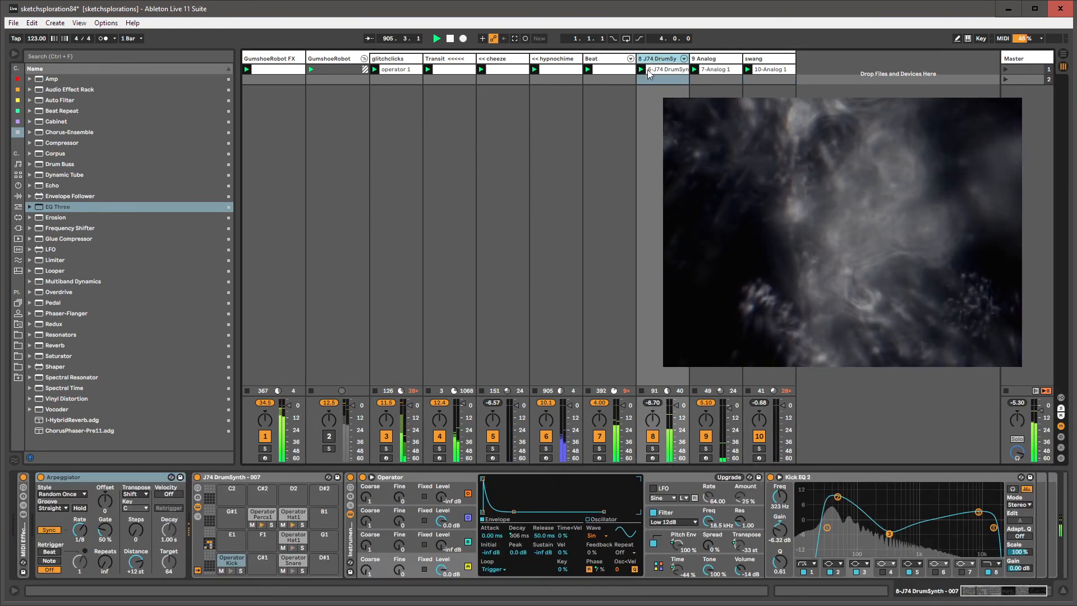
{"action": "left_click", "coordinate": [607, 61]}
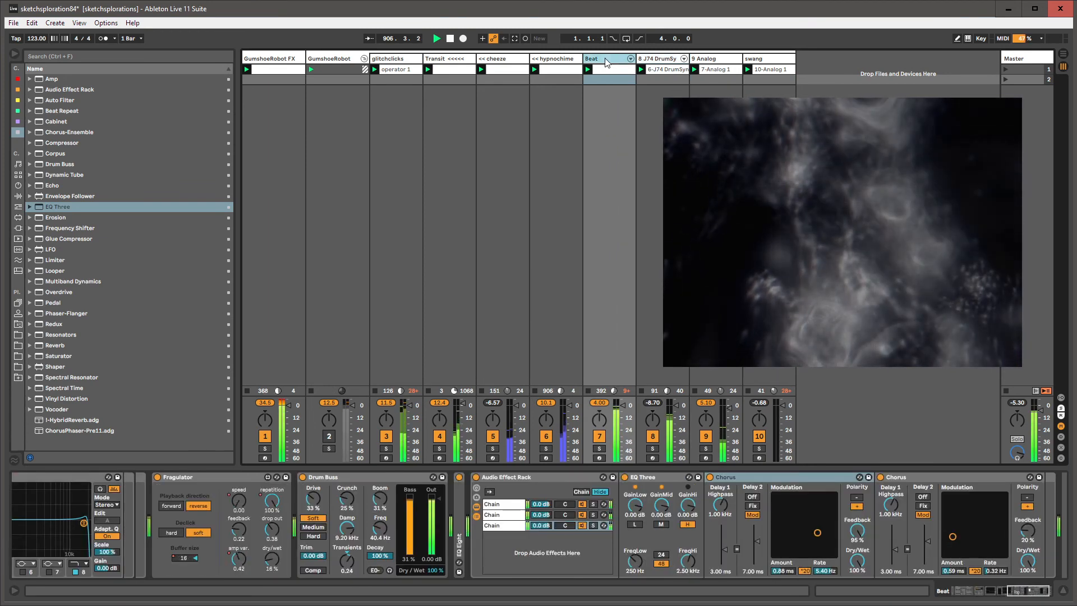
{"action": "left_click_drag", "start_coordinate": [834, 532], "coordinate": [817, 517]}
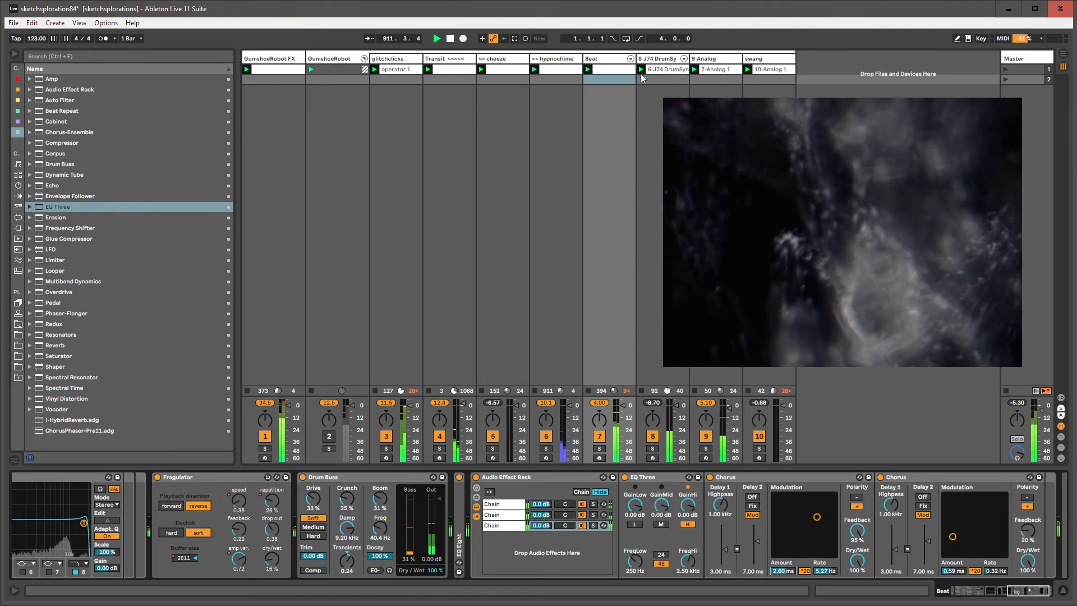
Delete the empty second scene.
{"action": "left_click", "coordinate": [1032, 79]}
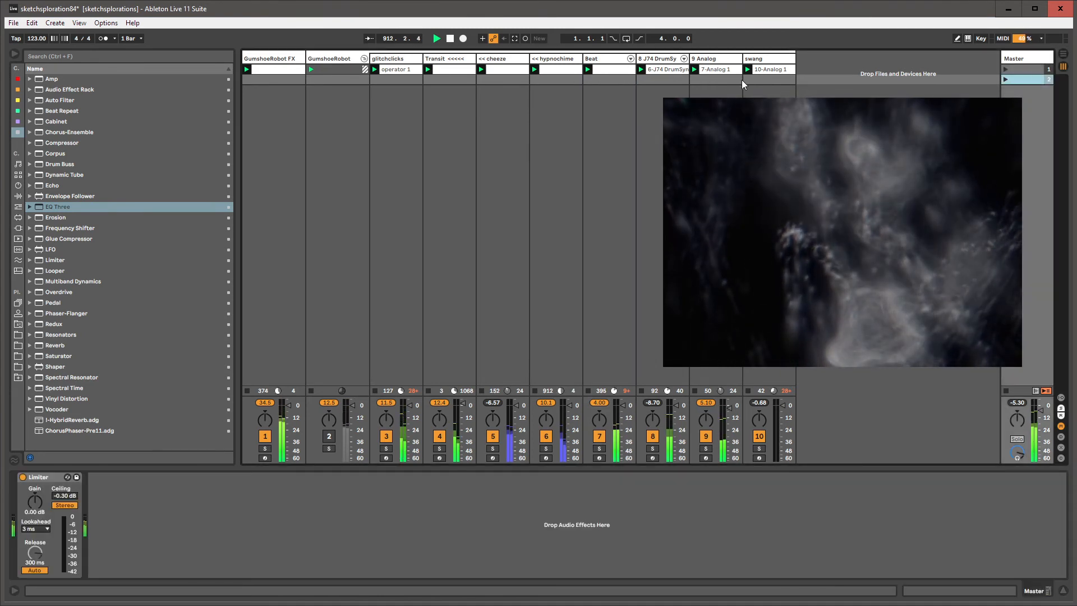
{"action": "key", "text": "Delete"}
Examine the notes of the 8 J74 DrumSynth track's clip and the track's device chain.
{"action": "left_click", "coordinate": [670, 71]}
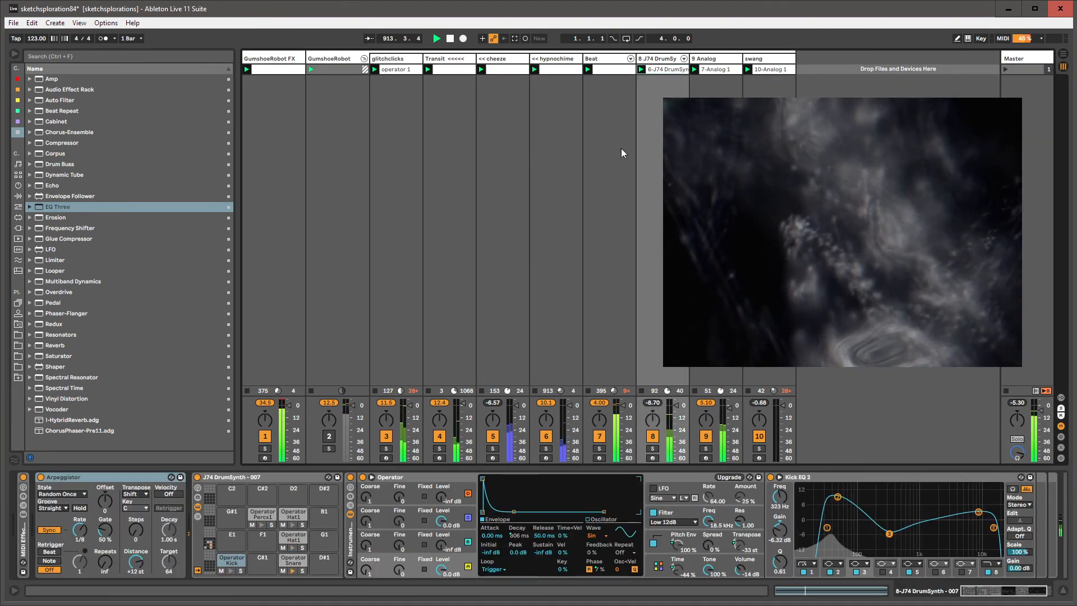
{"action": "double_click", "coordinate": [661, 70]}
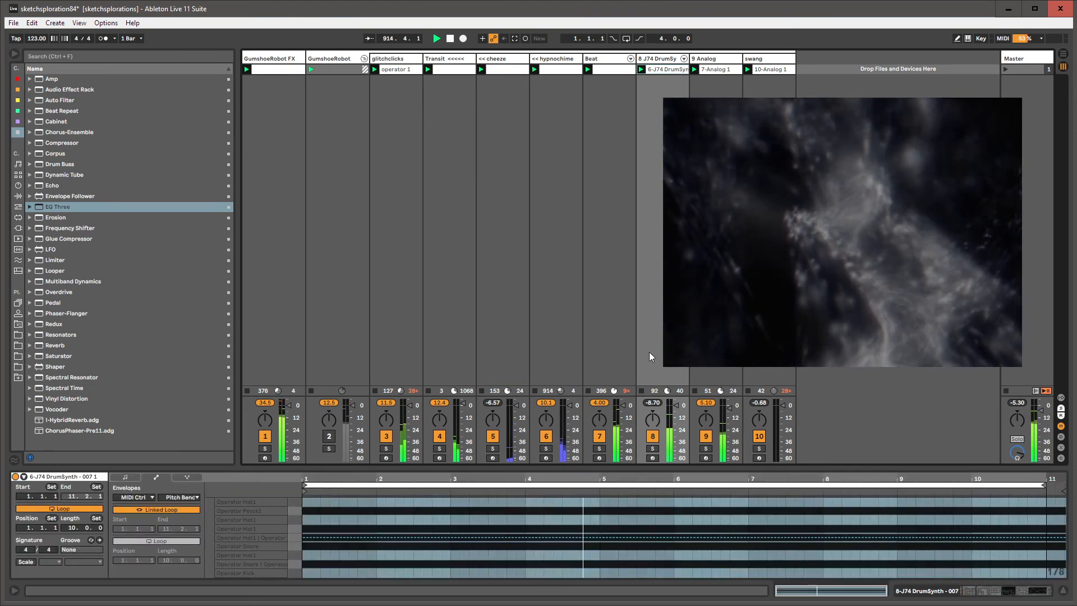
{"action": "left_click", "coordinate": [402, 535]}
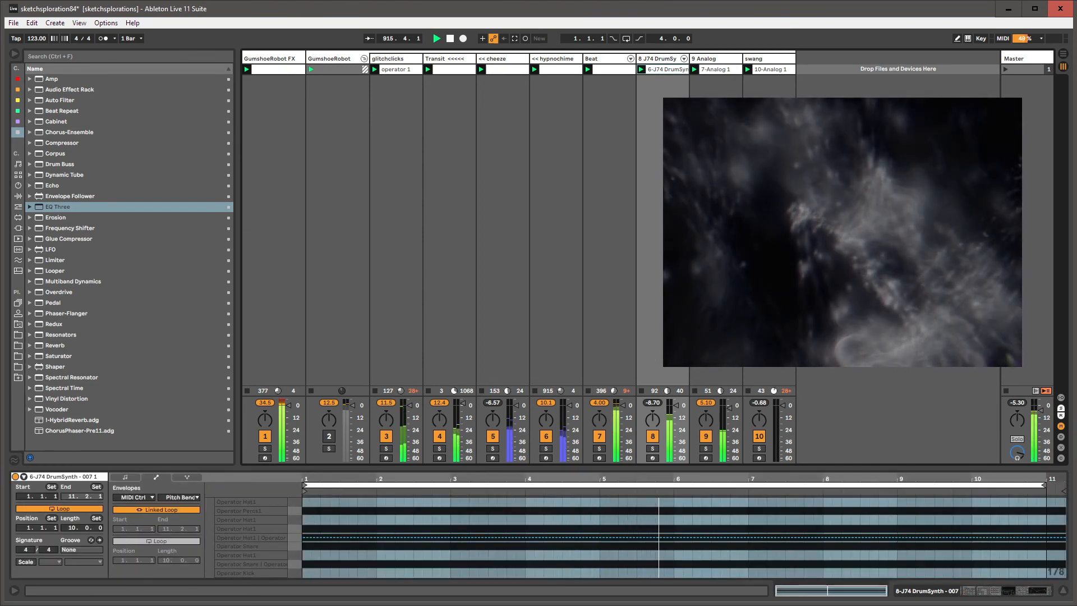
{"action": "key", "text": "shift+Tab"}
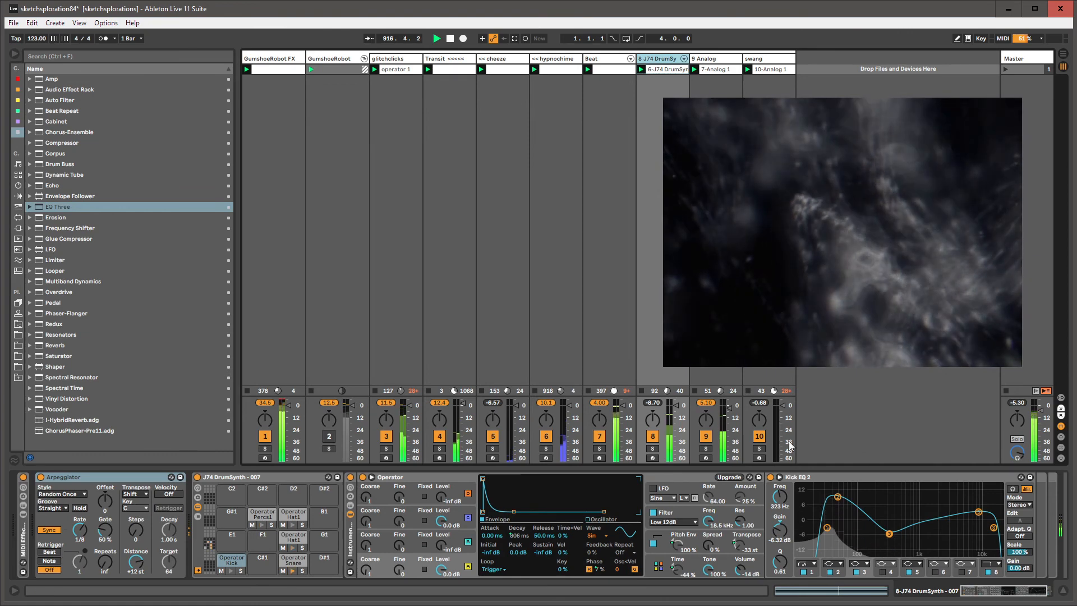
{"action": "left_click", "coordinate": [991, 594]}
{"action": "left_click_drag", "start_coordinate": [990, 593], "coordinate": [925, 592]}
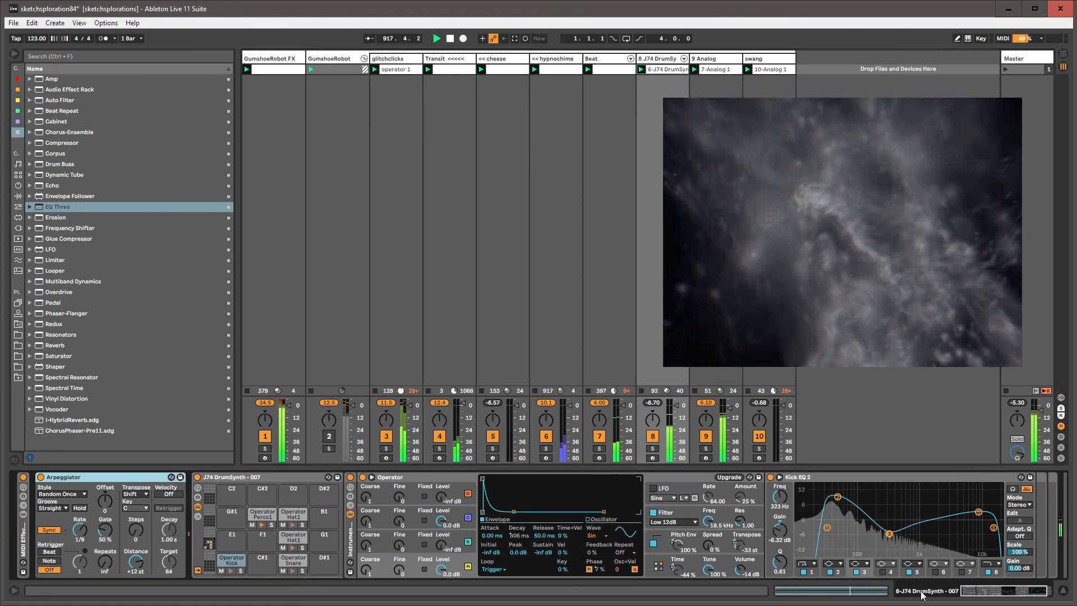
Unlink the loop of the Beat clip's Chorus LFO Amount envelope and extend it to about 9 bars and 2 beats.
{"action": "left_click", "coordinate": [599, 65]}
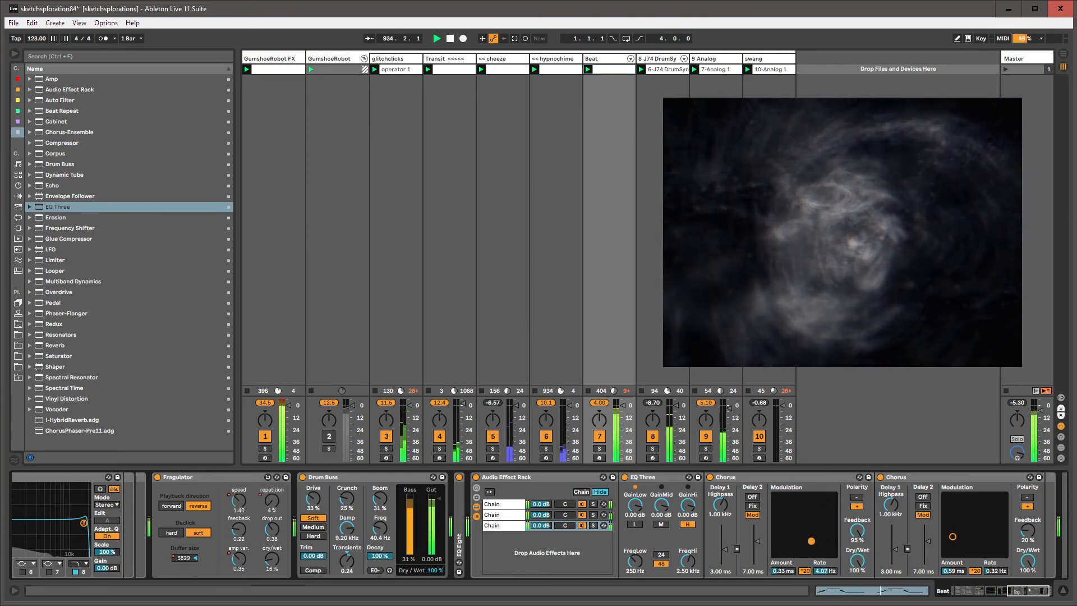
{"action": "key", "text": "shift+Tab"}
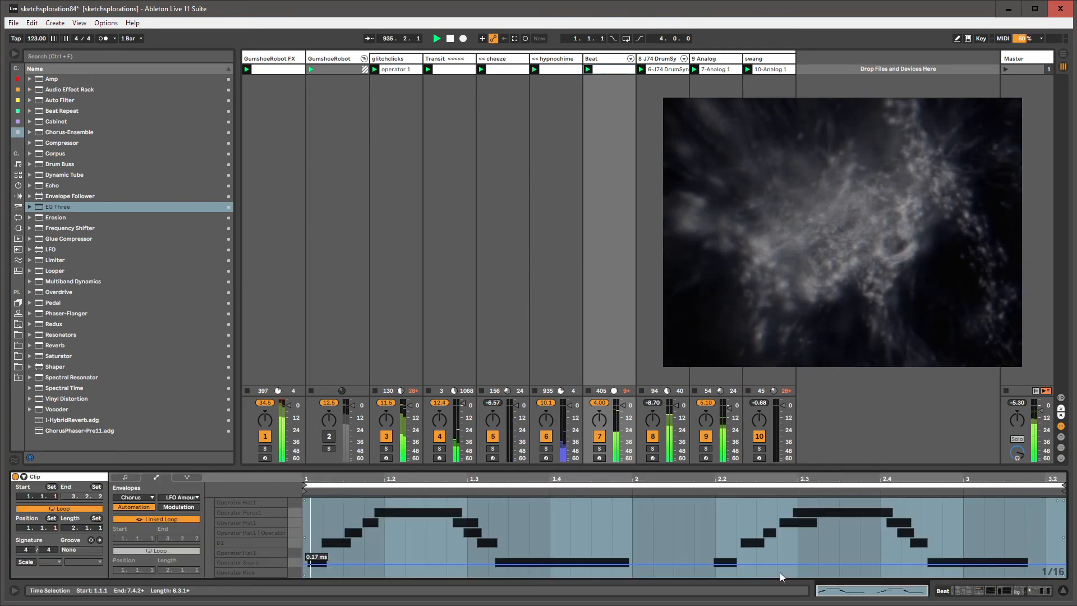
{"action": "left_click", "coordinate": [195, 521]}
{"action": "left_click_drag", "start_coordinate": [167, 570], "coordinate": [166, 545]}
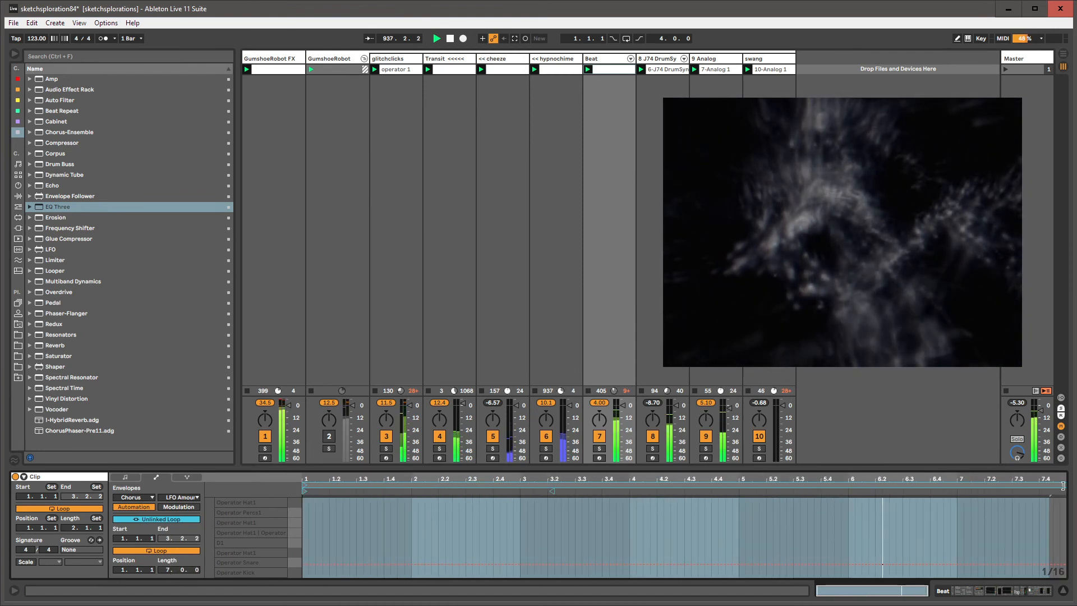
{"action": "left_click_drag", "start_coordinate": [1062, 486], "coordinate": [1063, 486]}
{"action": "key", "text": "shift+Tab"}
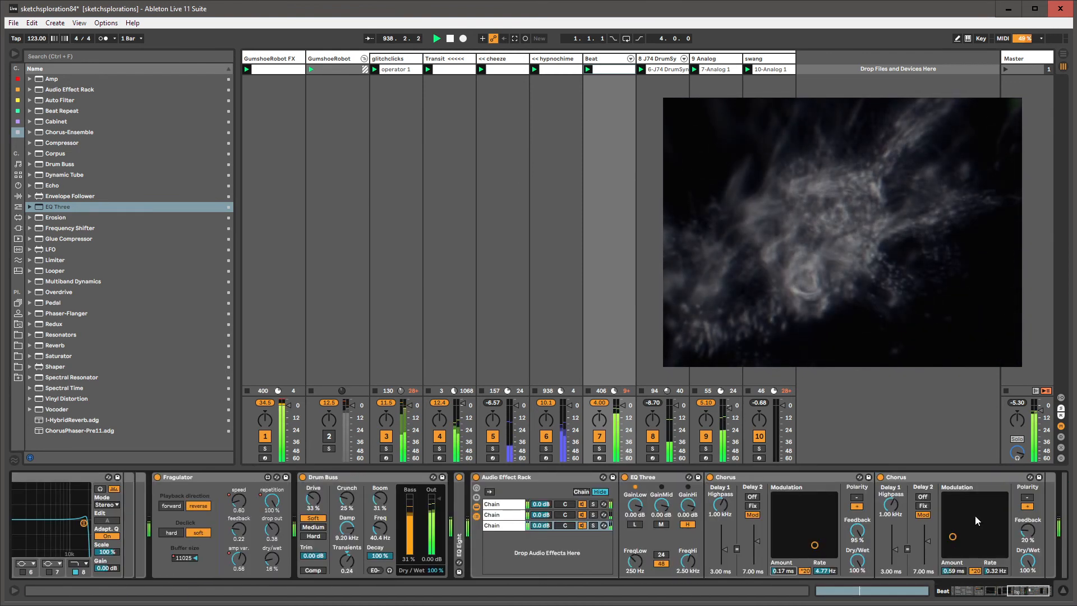
Unlink the loop of the Beat clip's Chorus LFO Rate envelope and lengthen it to about 6 bars and 2 beats.
{"action": "key", "text": "shift+Tab"}
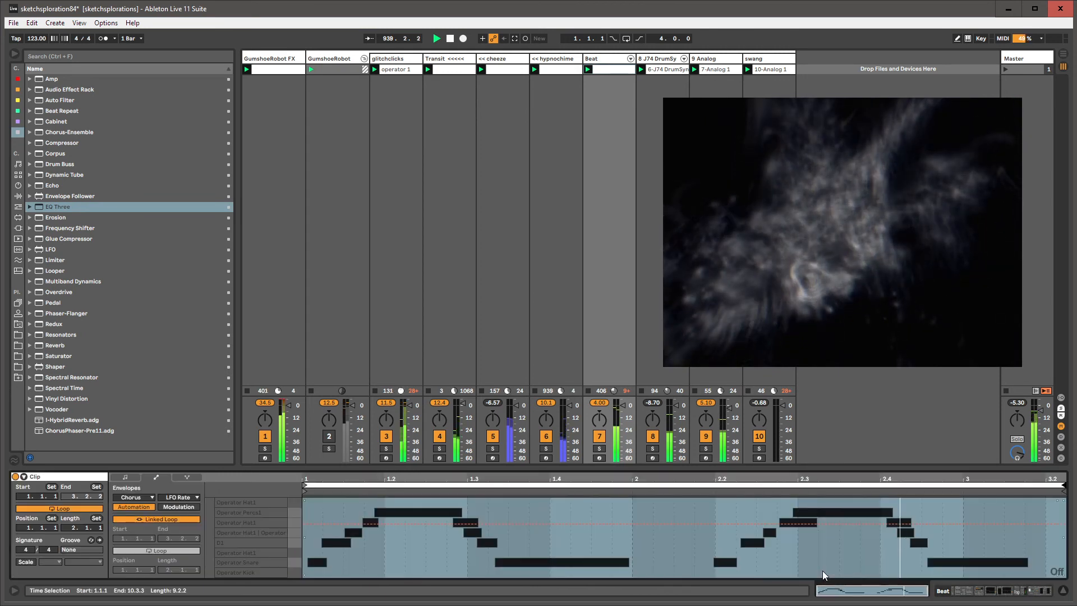
{"action": "left_click", "coordinate": [168, 519]}
{"action": "left_click_drag", "start_coordinate": [167, 571], "coordinate": [167, 568]}
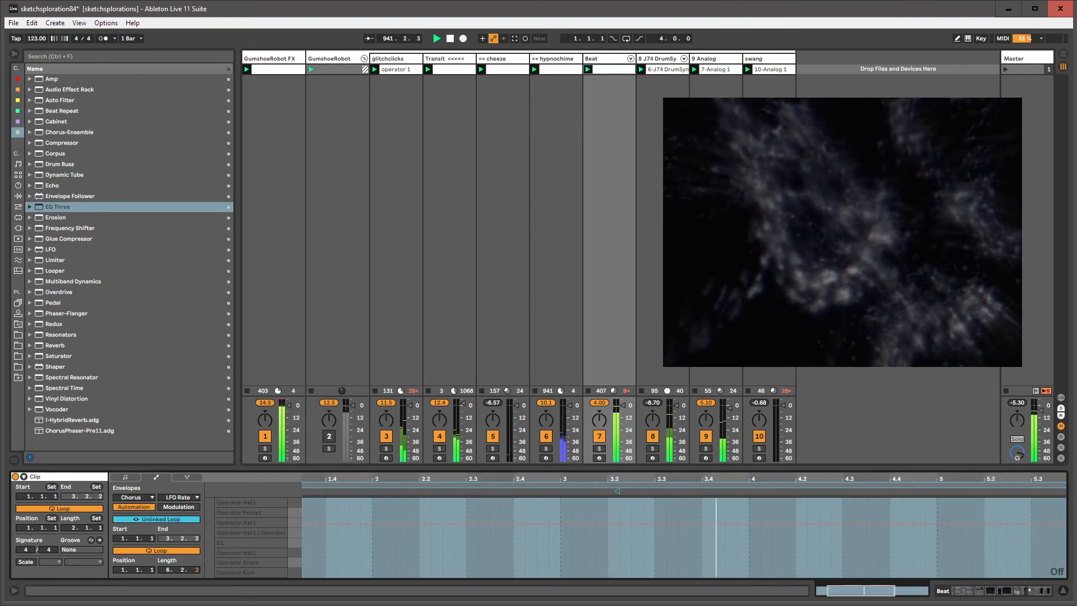
{"action": "key", "text": "shift+Tab"}
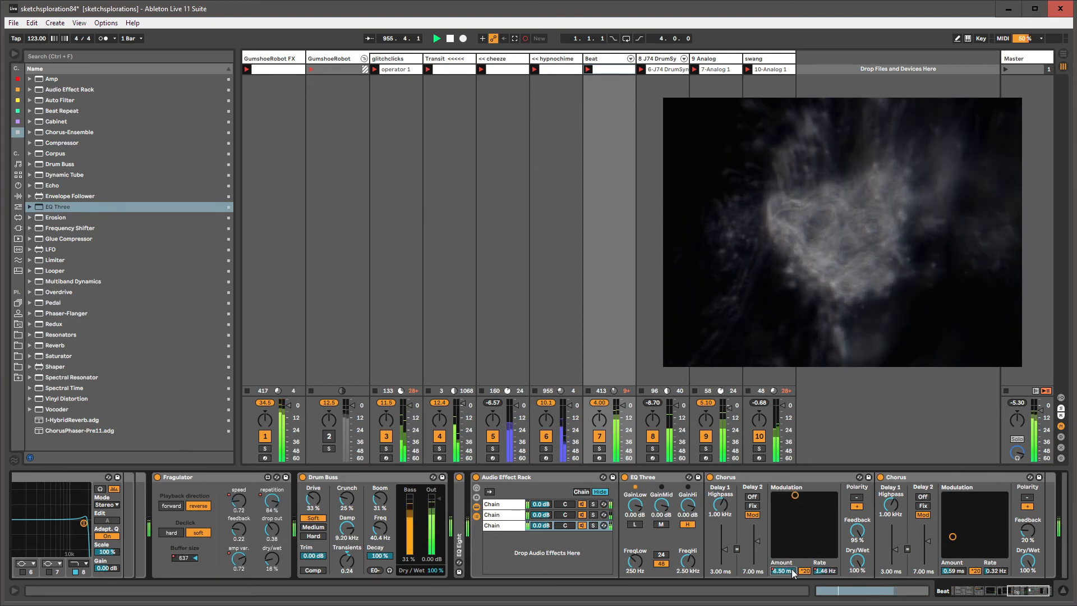
Check the recorded Chorus LFO Amount and LFO Rate automation envelopes in the Beat clip.
{"action": "key", "text": "shift+Tab"}
{"action": "right_click", "coordinate": [731, 537]}
{"action": "key", "text": "Escape"}
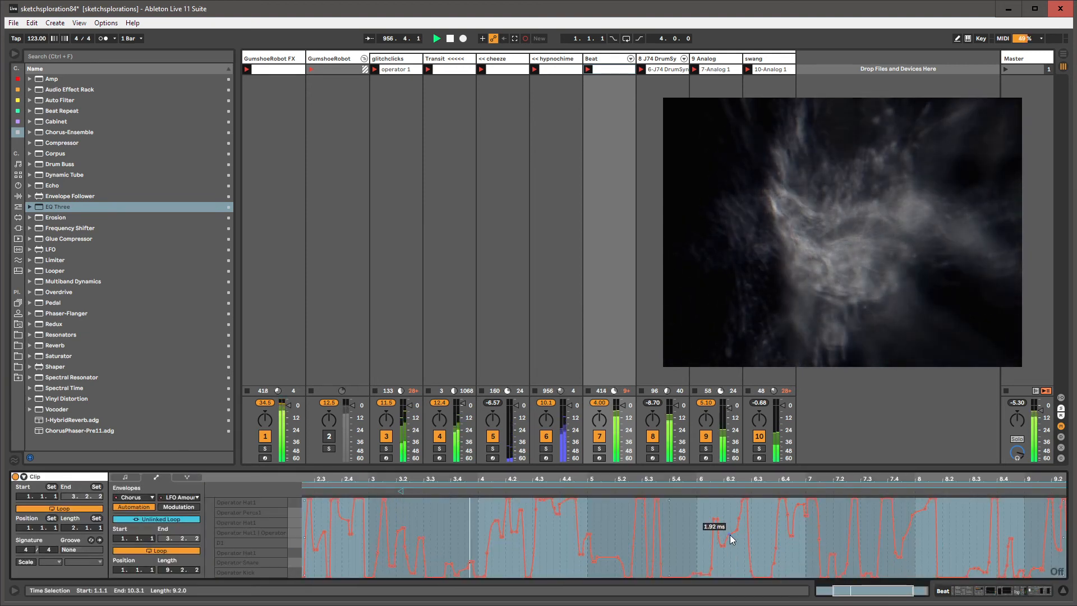
{"action": "key", "text": "shift+Tab"}
{"action": "key", "text": "shift+Tab"}
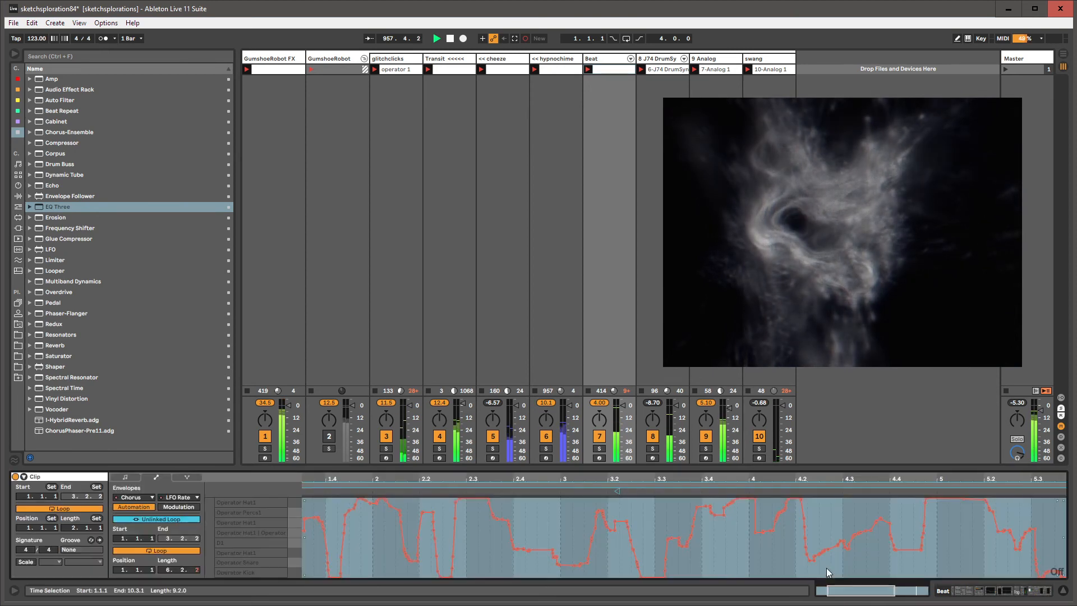
{"action": "key", "text": "shift+Tab"}
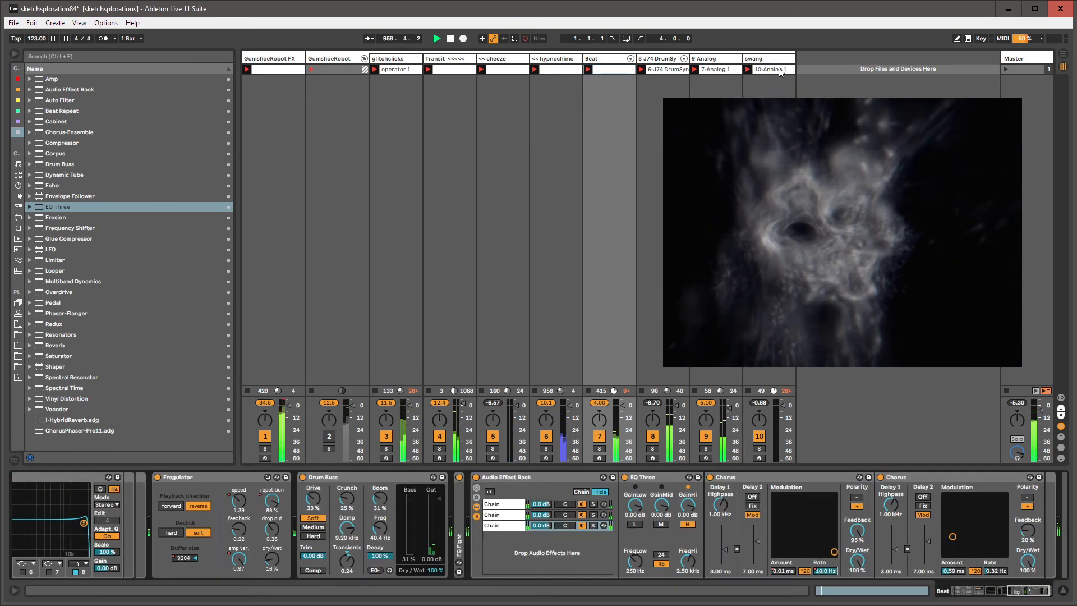
Change the first filter of the swang track's Analog to high-pass 12dB/oct and adjust its cutoff frequency.
{"action": "left_click", "coordinate": [776, 59]}
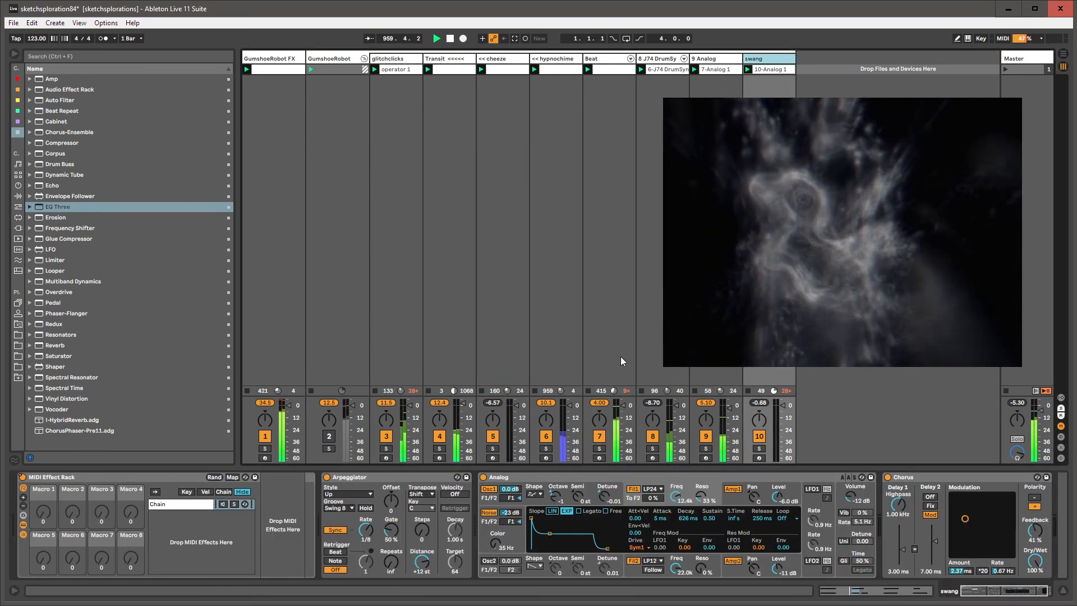
{"action": "left_click", "coordinate": [648, 491]}
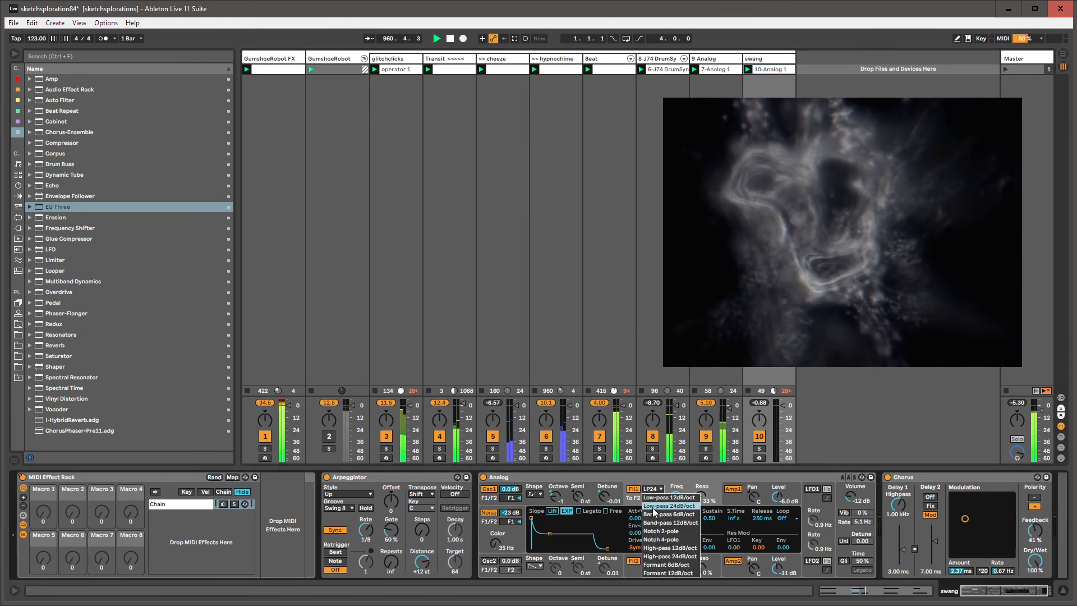
{"action": "left_click", "coordinate": [688, 502]}
{"action": "mouse_move", "coordinate": [689, 502]}
{"action": "left_mouse_down"}
{"action": "mouse_move", "coordinate": [698, 498]}
{"action": "mouse_move", "coordinate": [677, 489]}
{"action": "left_mouse_up"}
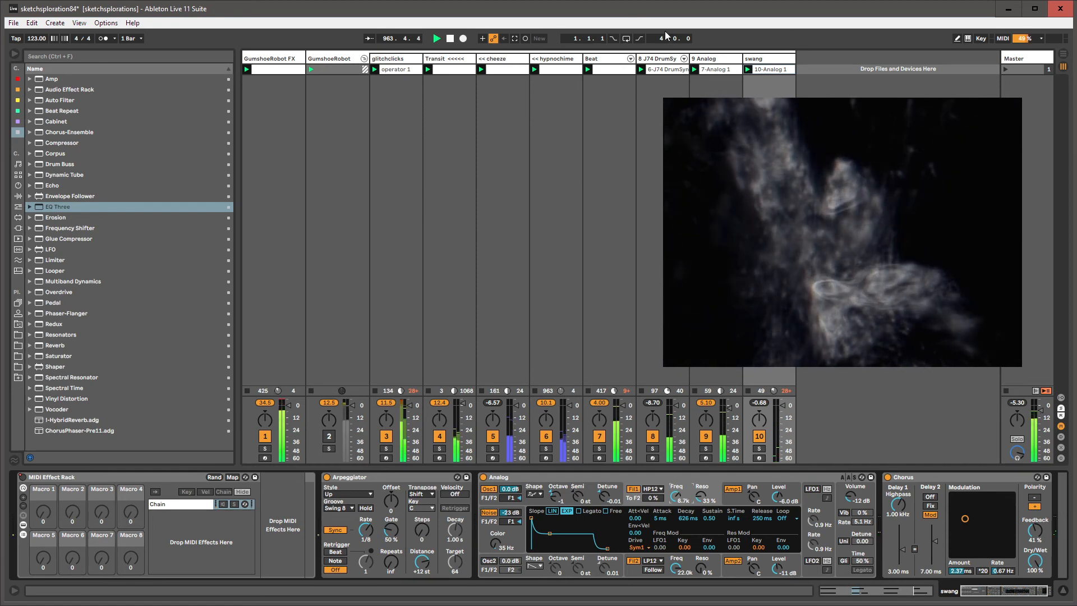
Record automation of the first Chorus's Dry/Wet amount on the Beat track.
{"action": "left_click", "coordinate": [605, 59]}
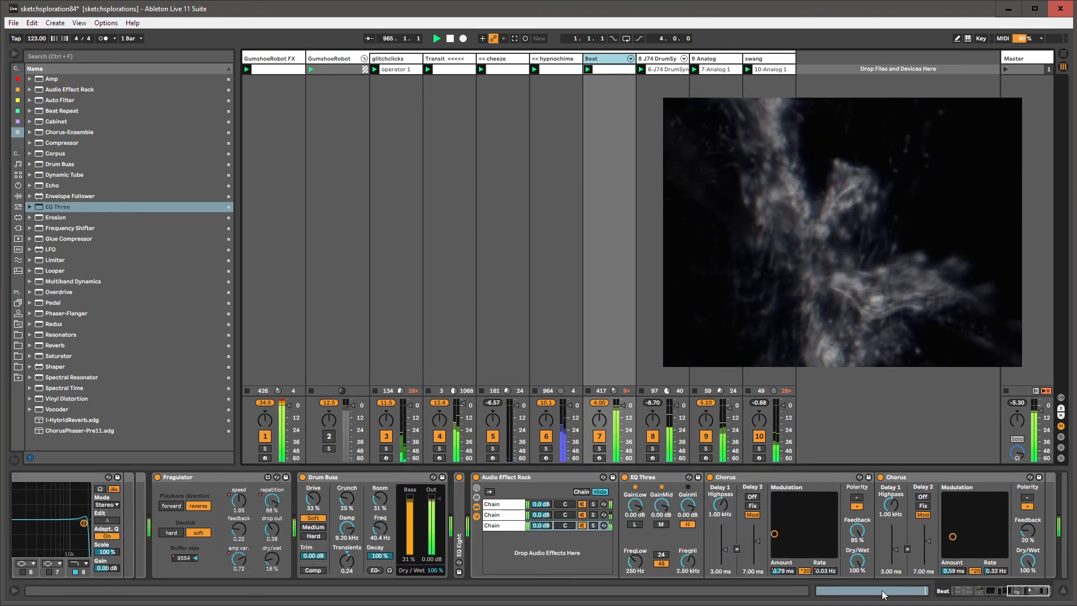
{"action": "left_click_drag", "start_coordinate": [857, 563], "coordinate": [857, 605]}
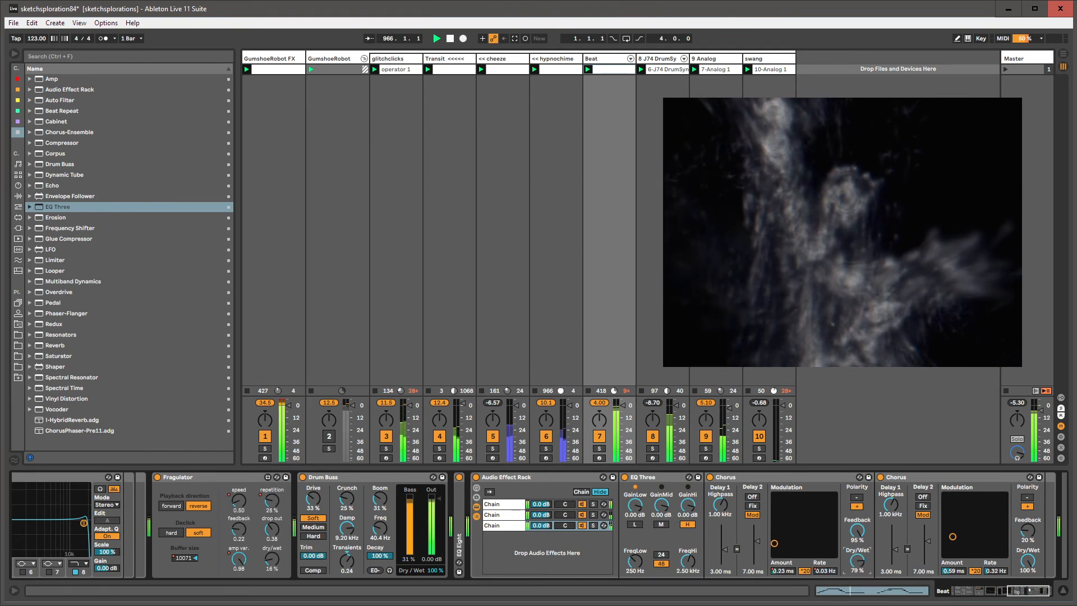
{"action": "key", "text": "ctrl+shift+F9"}
{"action": "left_click_drag", "start_coordinate": [857, 563], "coordinate": [857, 494]}
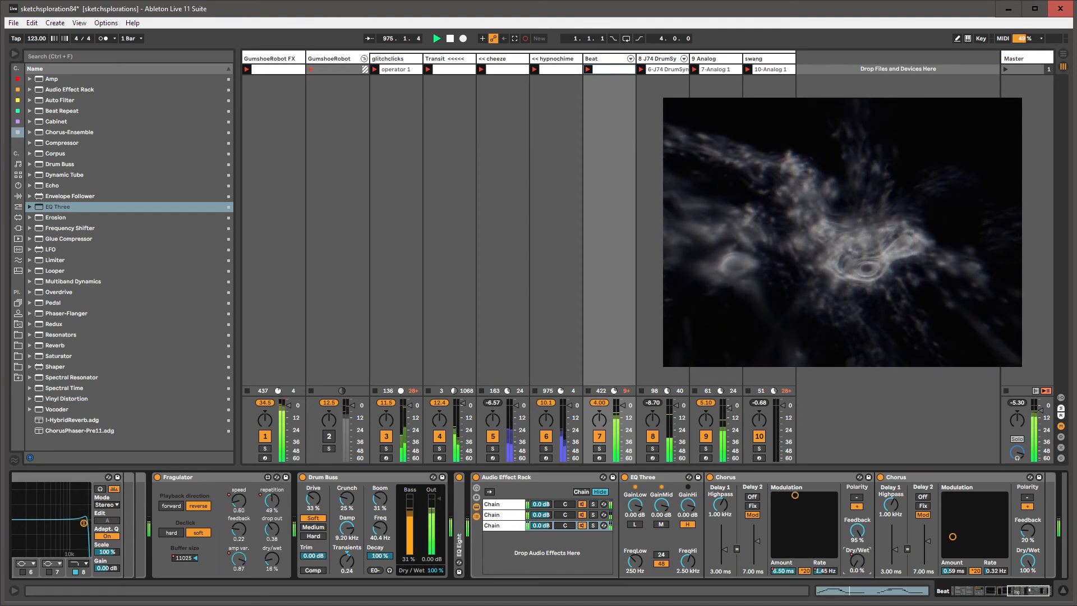
Unlink the loop of the Beat clip's Chorus Dry/Wet envelope and extend it to about 4 bars and 1 beat.
{"action": "key", "text": "shift+Tab"}
{"action": "left_click", "coordinate": [708, 513]}
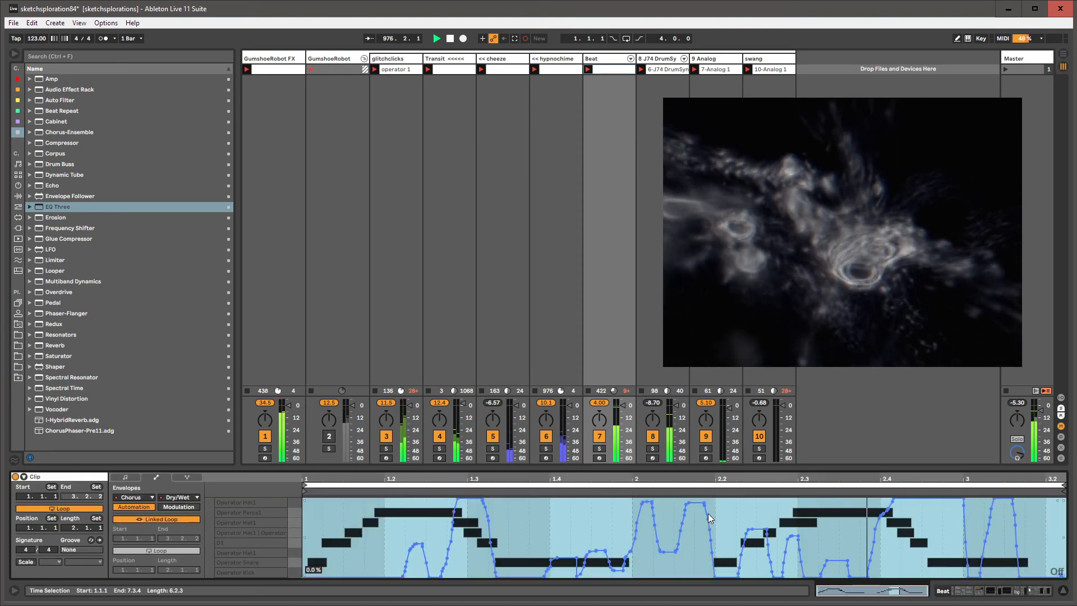
{"action": "right_click", "coordinate": [708, 514]}
{"action": "left_click", "coordinate": [735, 602]}
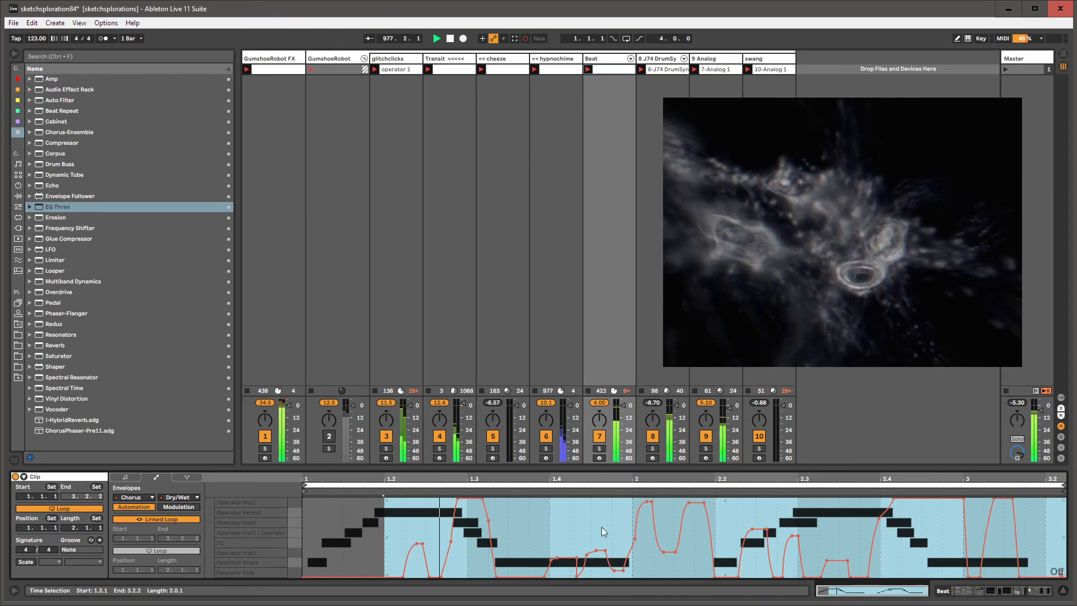
{"action": "left_click", "coordinate": [196, 520]}
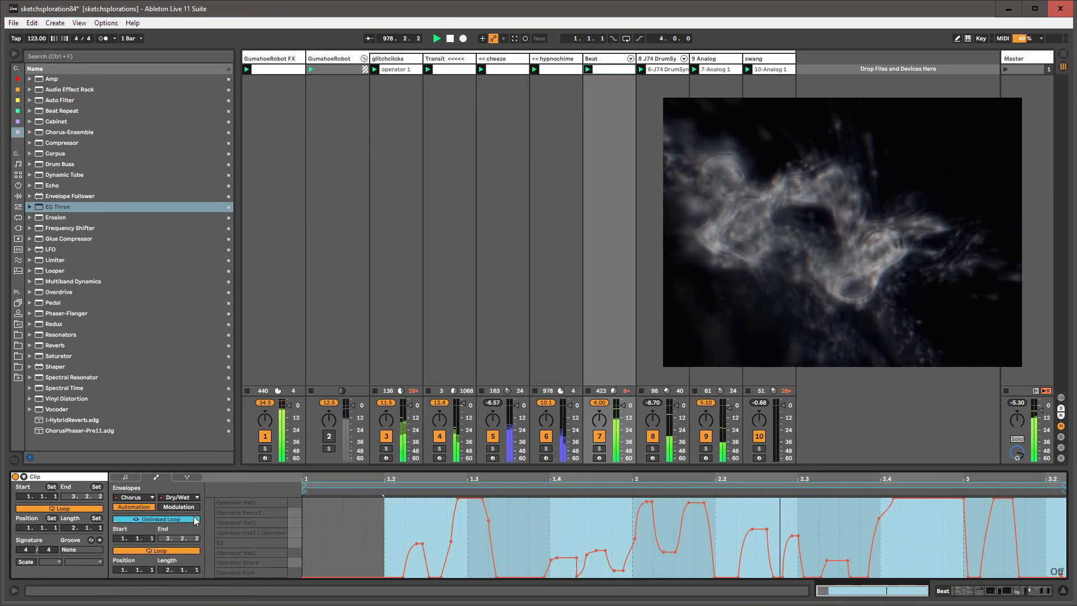
{"action": "left_click_drag", "start_coordinate": [160, 565], "coordinate": [197, 565]}
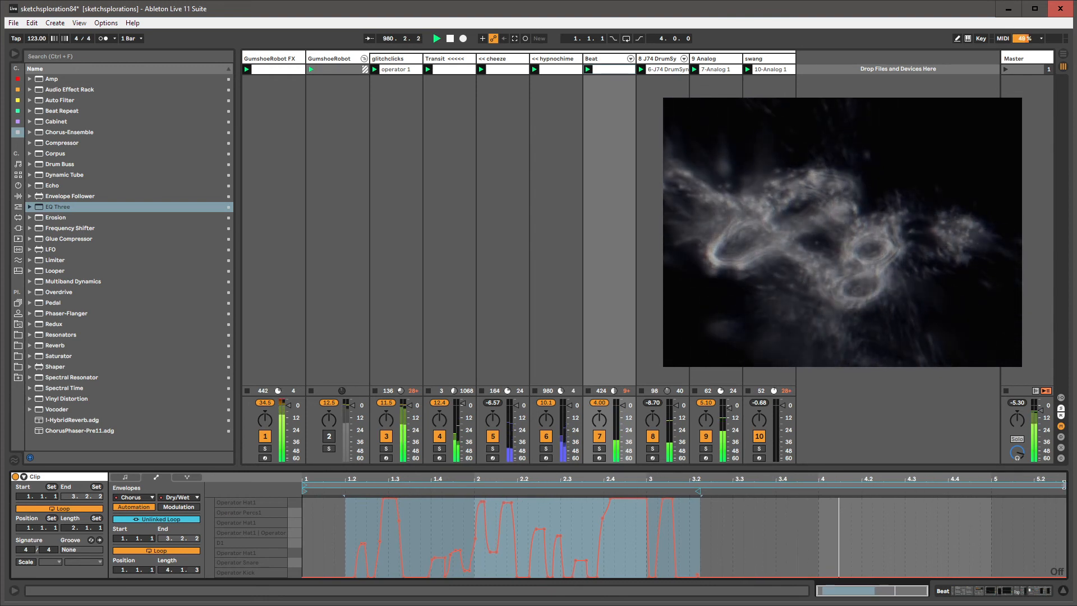
{"action": "left_click_drag", "start_coordinate": [1064, 485], "coordinate": [1062, 485]}
Draw stepped Dry/Wet values in the extended part of the Chorus envelope, between about 3.2 and 5.2.
{"action": "key", "text": "b"}
{"action": "mouse_move", "coordinate": [809, 525]}
{"action": "left_mouse_down"}
{"action": "mouse_move", "coordinate": [870, 512]}
{"action": "mouse_move", "coordinate": [943, 548]}
{"action": "mouse_move", "coordinate": [1008, 549]}
{"action": "left_mouse_up"}
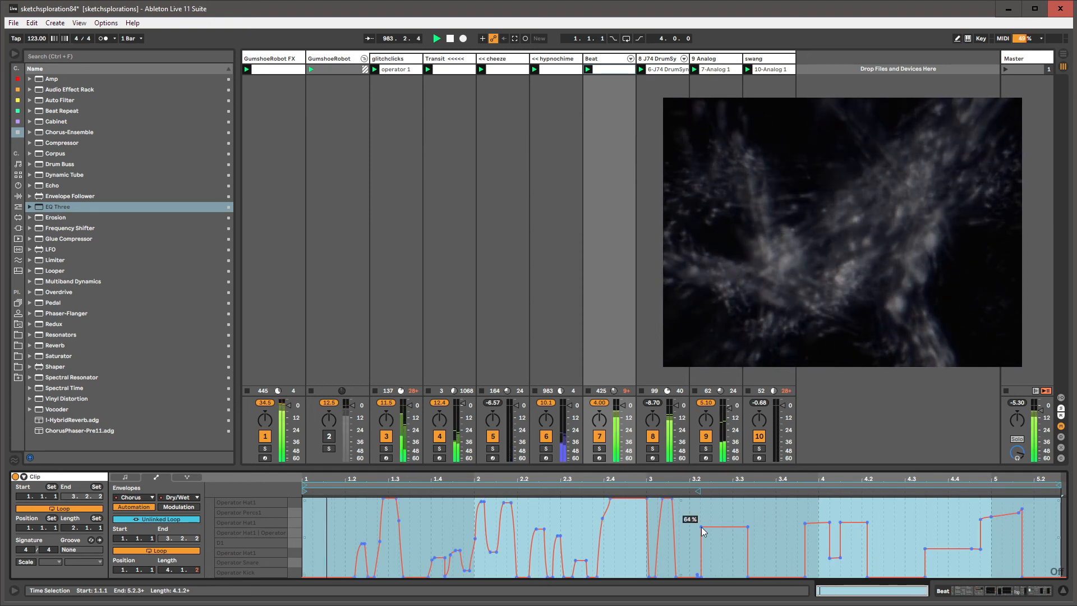
{"action": "key", "text": "b"}
Unlink the loop of the second Chorus's Feedback envelope in the Beat clip and extend its length to 13.3.2.
{"action": "key", "text": "shift+Tab"}
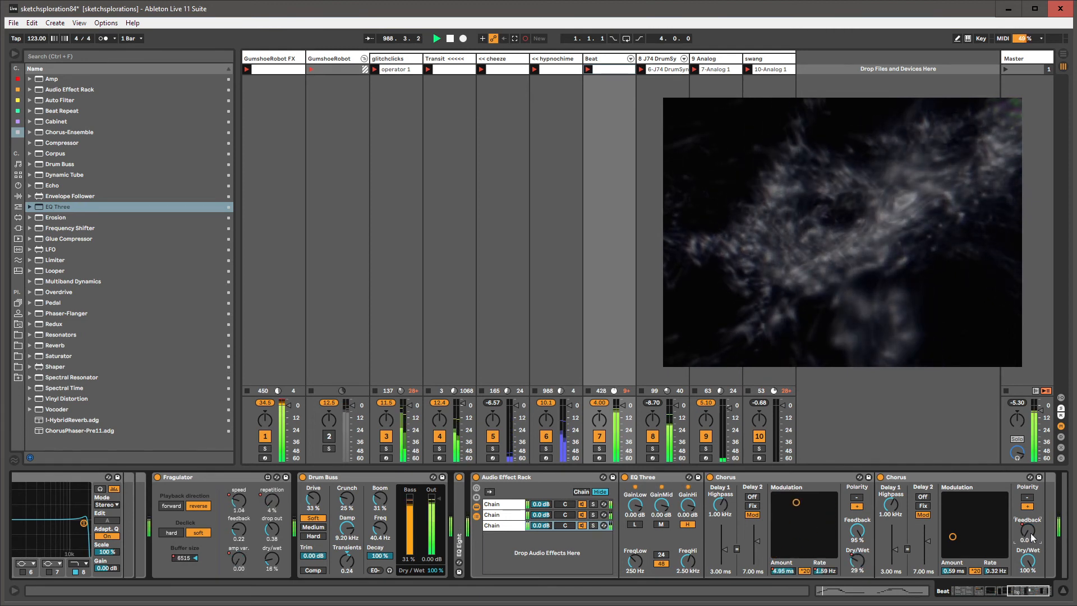
{"action": "key", "text": "shift+Tab"}
{"action": "left_click", "coordinate": [680, 517]}
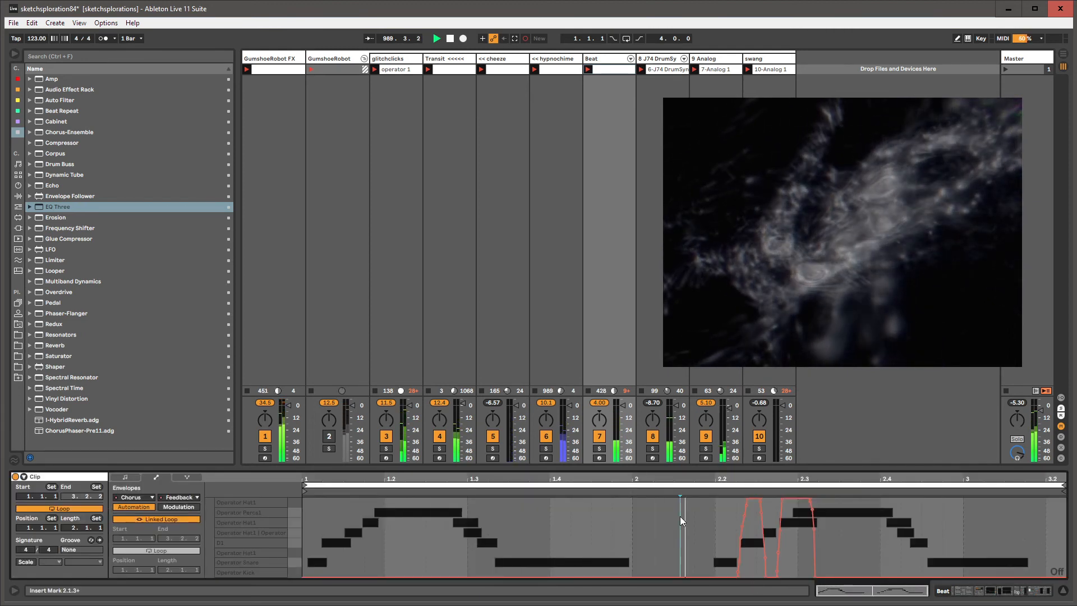
{"action": "left_click", "coordinate": [190, 518]}
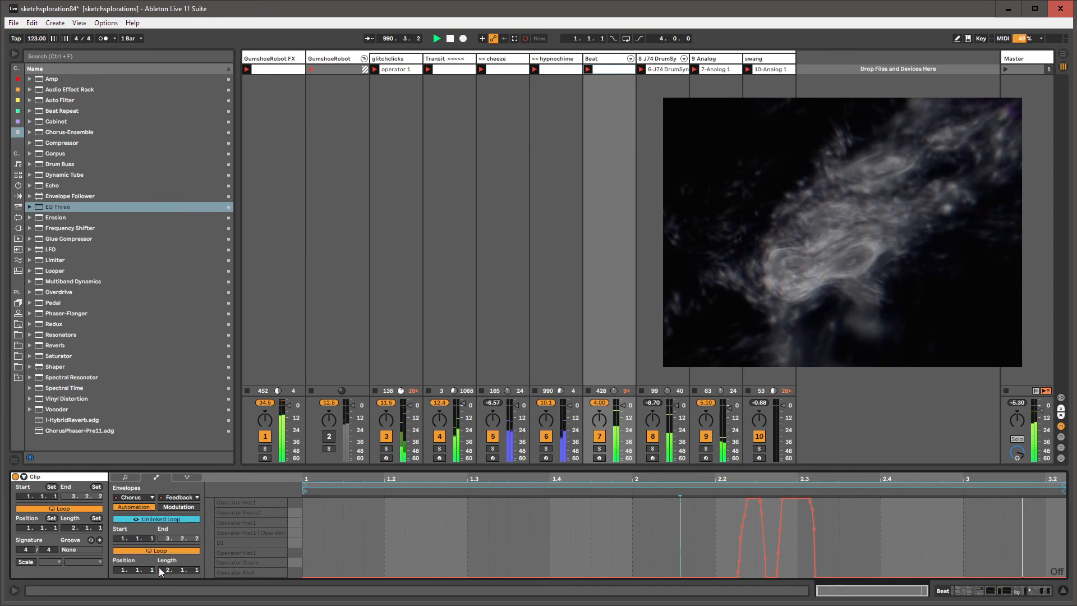
{"action": "left_click_drag", "start_coordinate": [199, 566], "coordinate": [199, 536]}
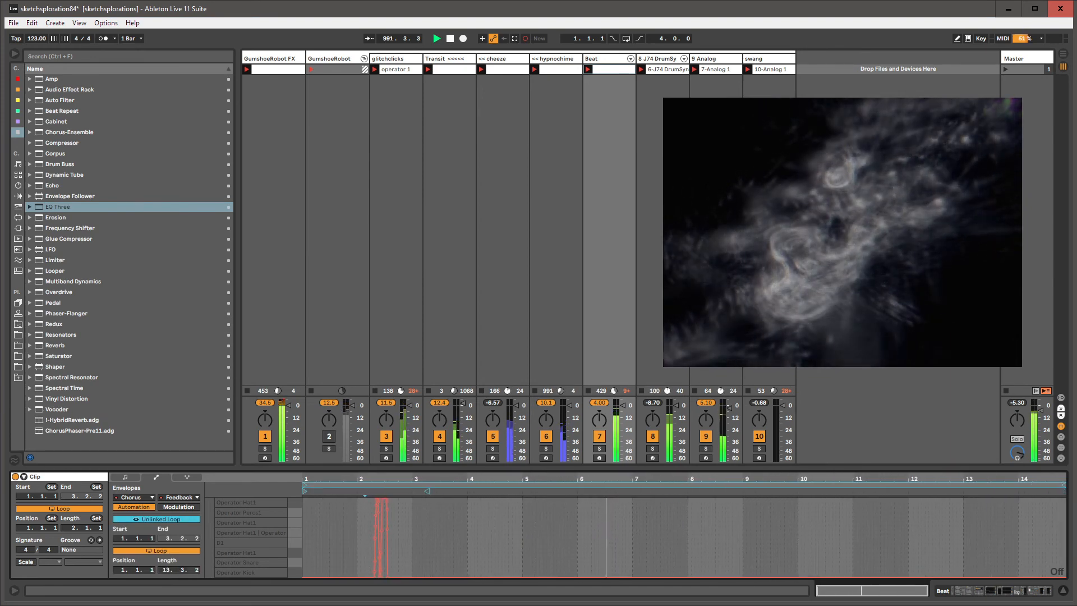
Add a Pedal after EQ Three in the middle chain of the Beat track's Audio Effect Rack.
{"action": "key", "text": "shift+Tab"}
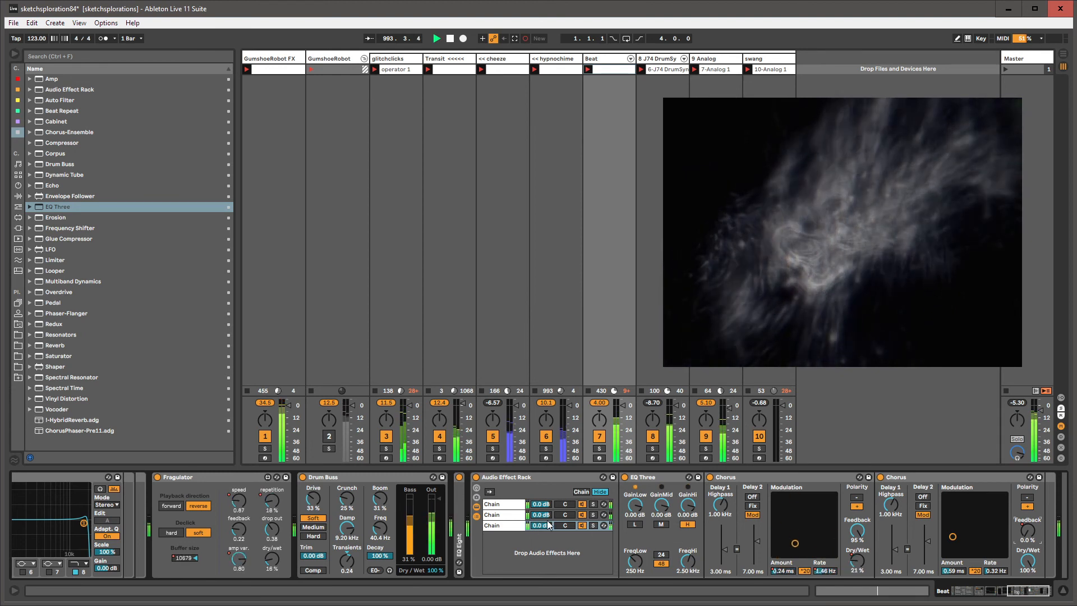
{"action": "double_click", "coordinate": [474, 511]}
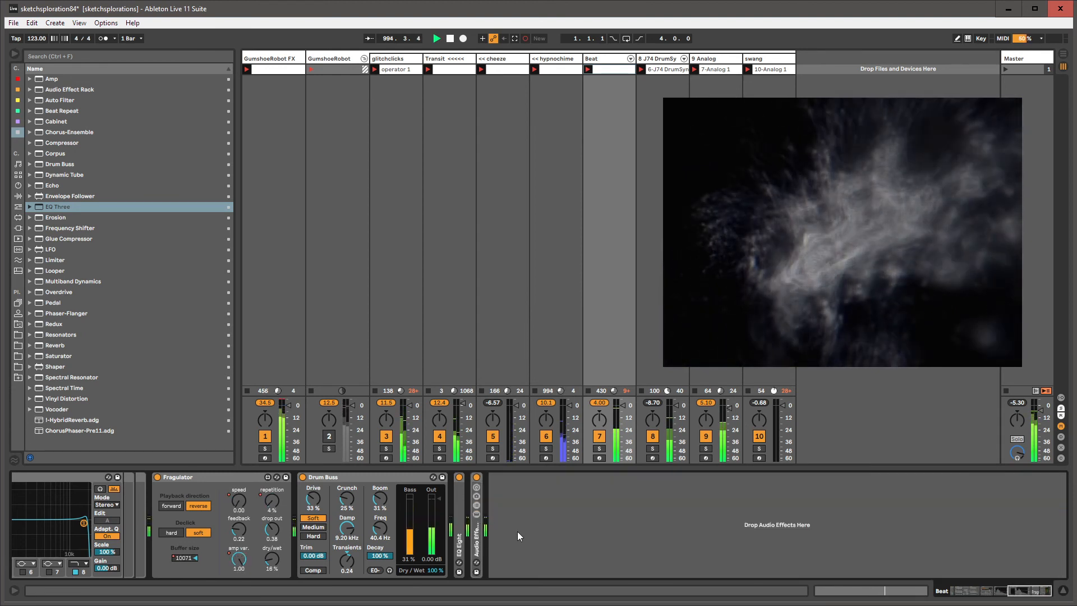
{"action": "double_click", "coordinate": [476, 524]}
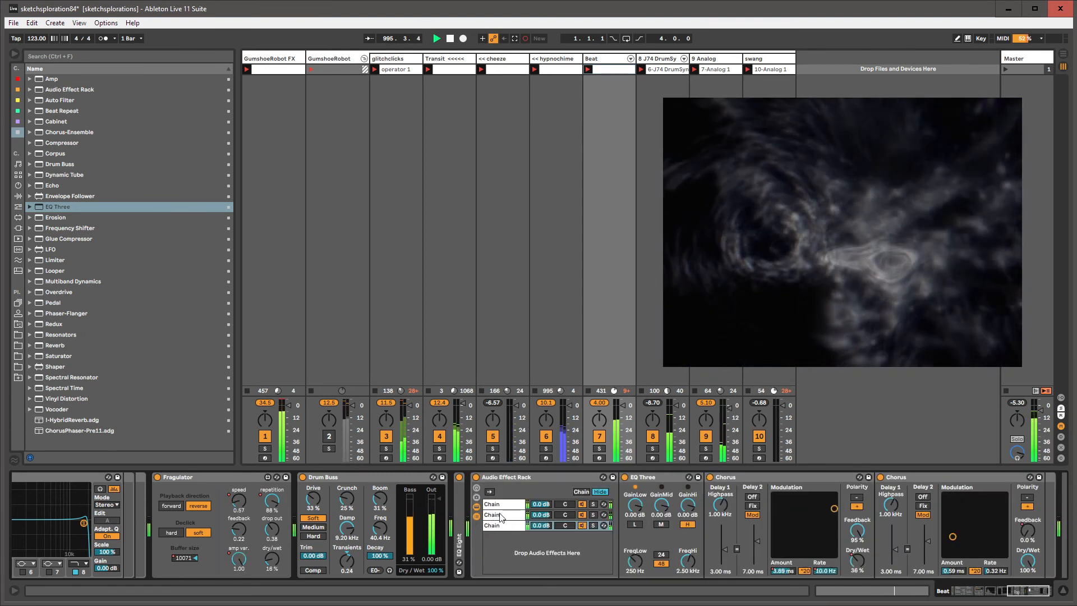
{"action": "mouse_move", "coordinate": [43, 302]}
{"action": "left_mouse_down"}
{"action": "mouse_move", "coordinate": [519, 344]}
{"action": "mouse_move", "coordinate": [683, 467]}
{"action": "mouse_move", "coordinate": [713, 521]}
{"action": "left_mouse_up"}
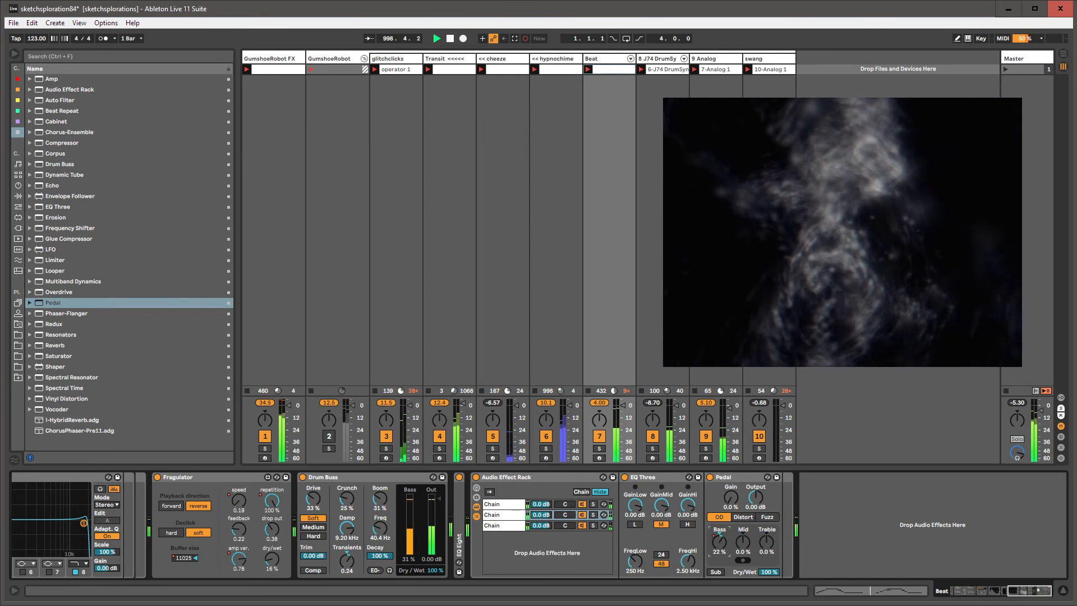
Set the Pedal's Bass to 21% and sweep its Mid knob, leaving it at 9.5%.
{"action": "right_click", "coordinate": [719, 539]}
{"action": "left_click", "coordinate": [726, 570]}
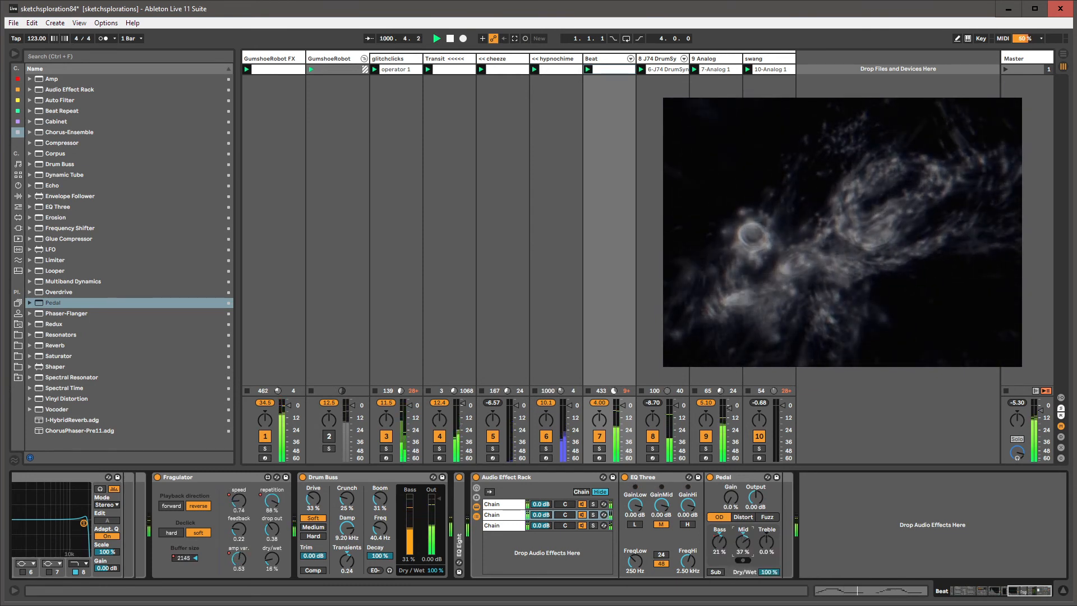
{"action": "left_click_drag", "start_coordinate": [744, 542], "coordinate": [744, 601]}
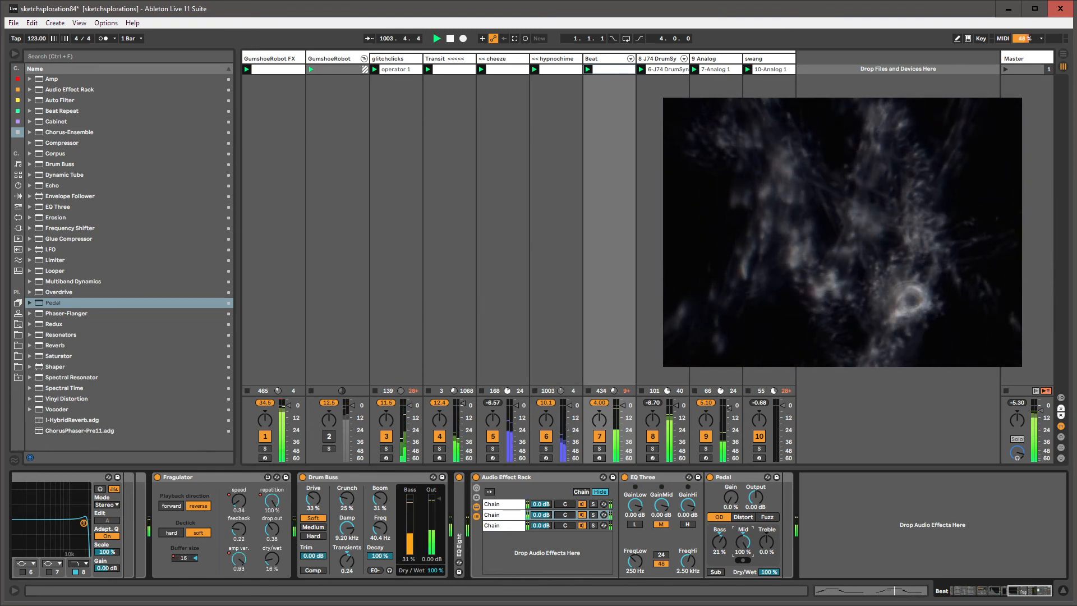
{"action": "left_click_drag", "start_coordinate": [743, 542], "coordinate": [743, 601]}
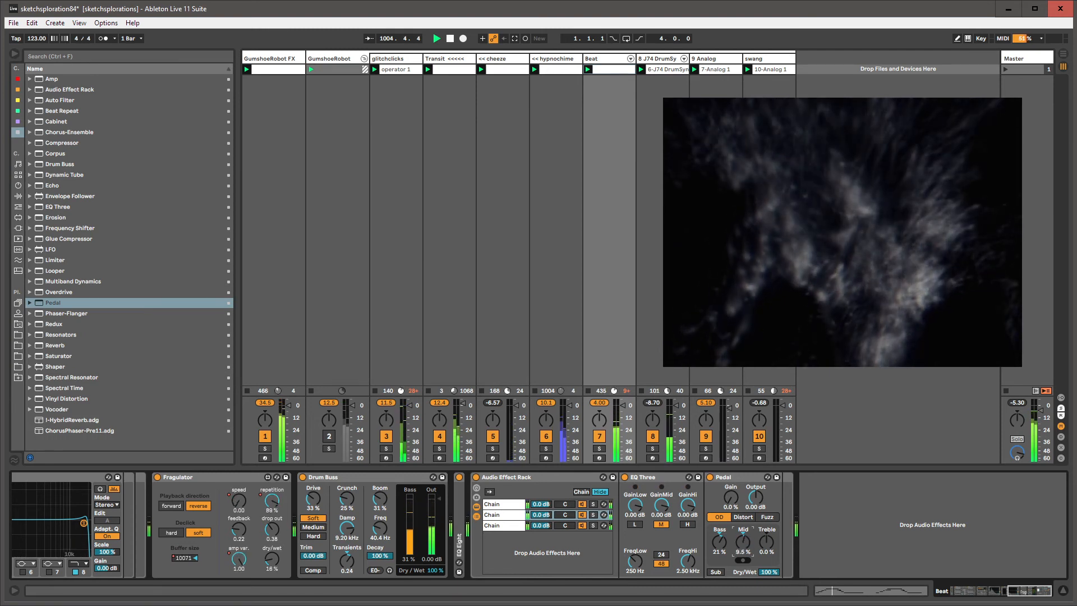
Unlink the loop of the Beat clip's Pedal Mid envelope and extend it to about 10 bars.
{"action": "key", "text": "shift+Tab"}
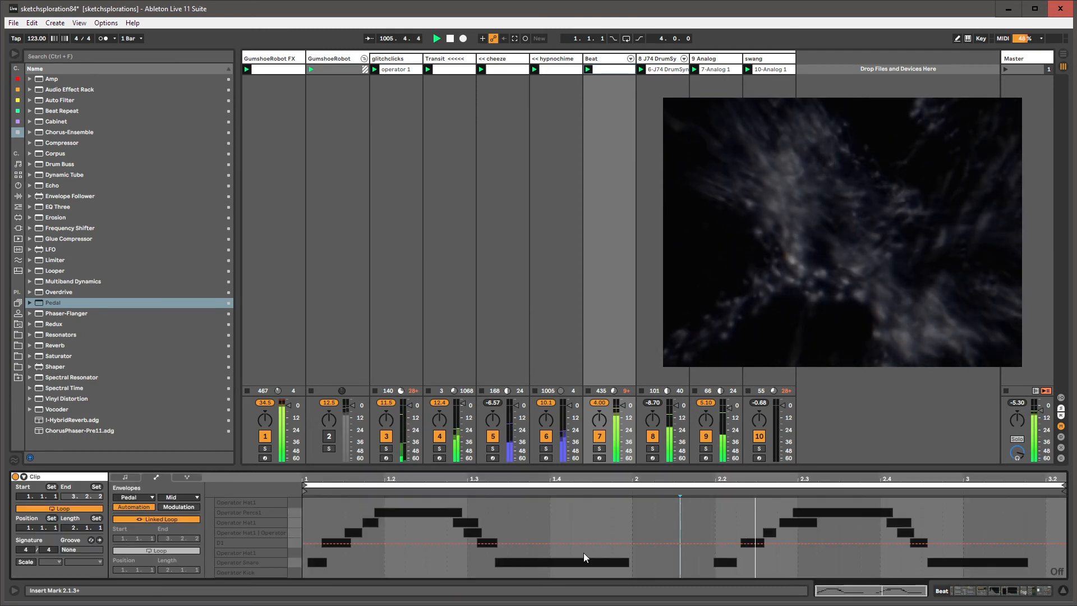
{"action": "left_click", "coordinate": [158, 519]}
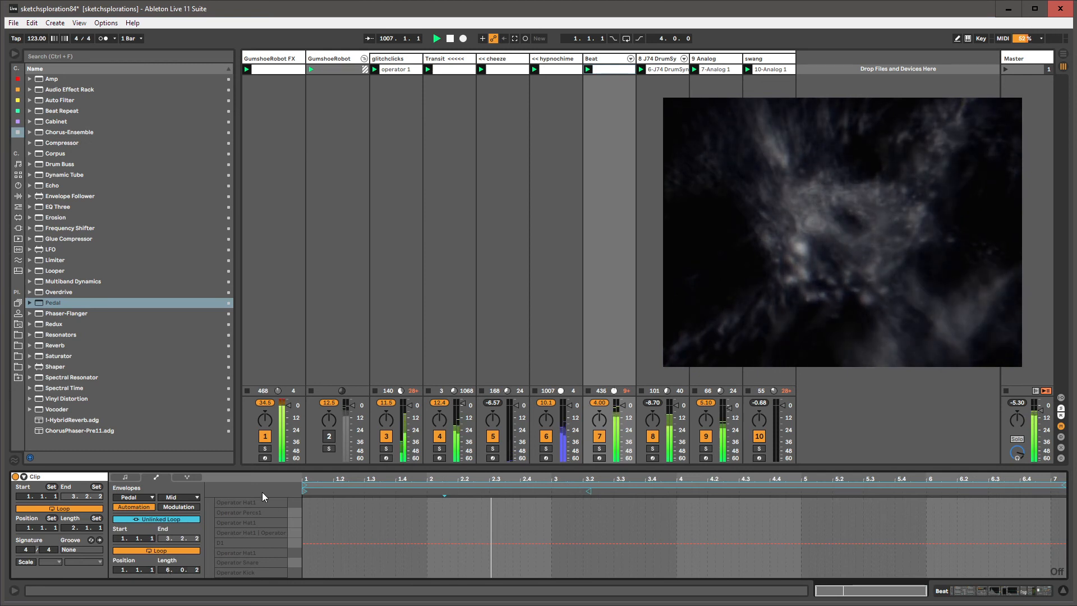
{"action": "left_click_drag", "start_coordinate": [1064, 486], "coordinate": [1068, 490]}
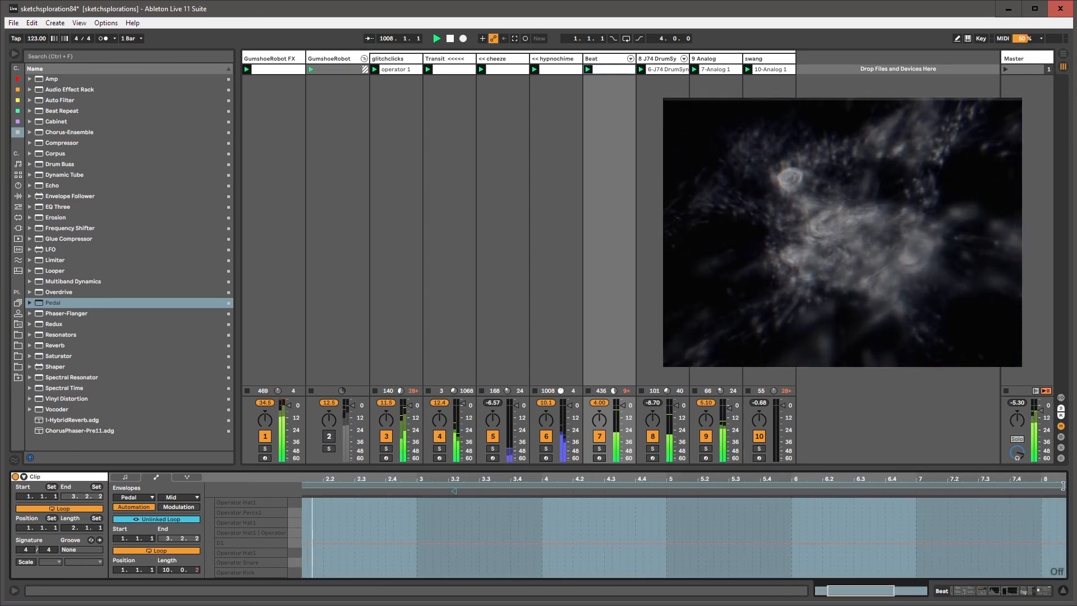
Record sweeping automation of the Pedal's Mid knob and check the resulting envelope in the Beat clip.
{"action": "key", "text": "shift+Tab"}
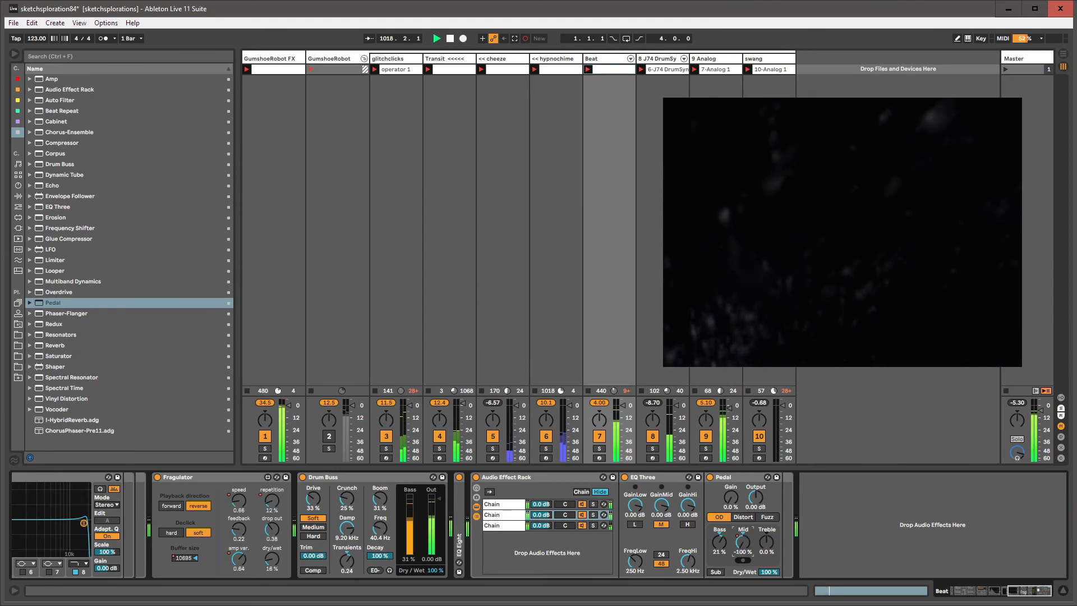
{"action": "key", "text": "shift+Tab"}
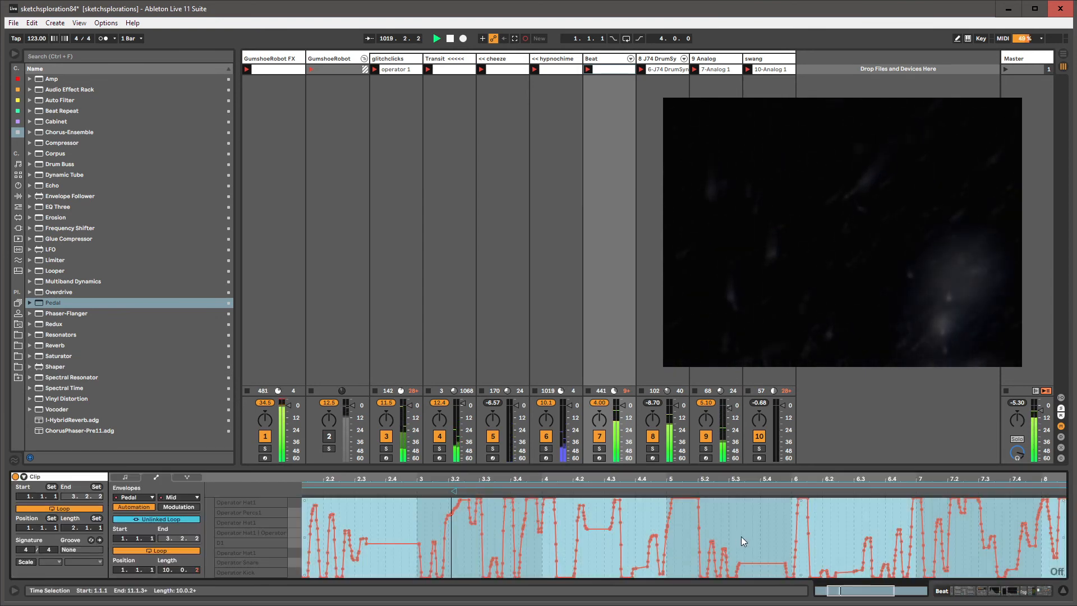
{"action": "right_click", "coordinate": [741, 536]}
{"action": "key", "text": "Escape"}
{"action": "key", "text": "shift+Tab"}
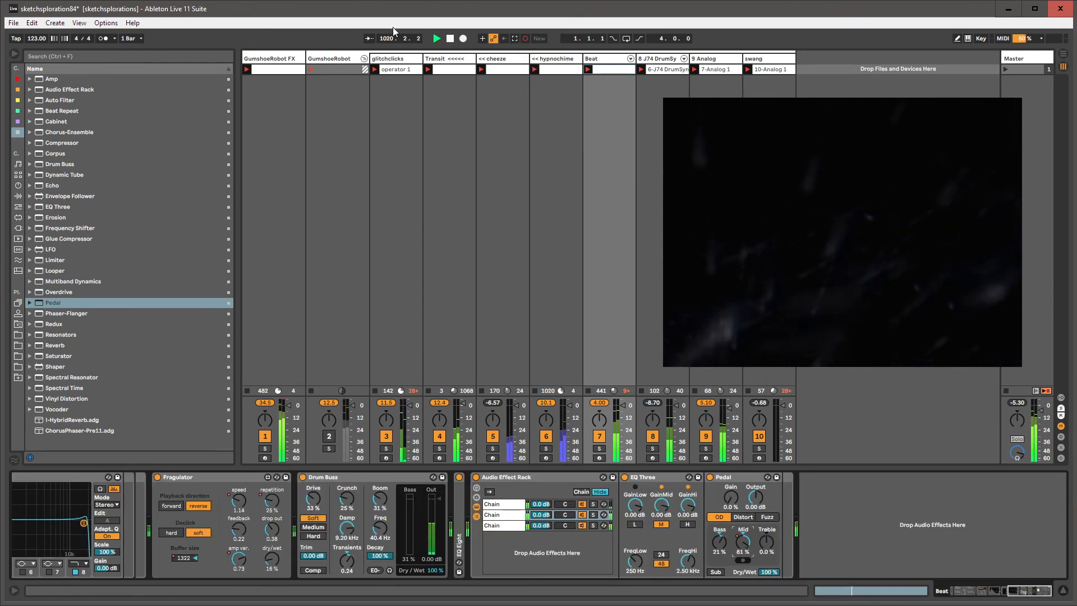
Insert a Phaser-Flanger between the Compressor and the Vocoder on the hypnochime track.
{"action": "key", "text": "Left"}
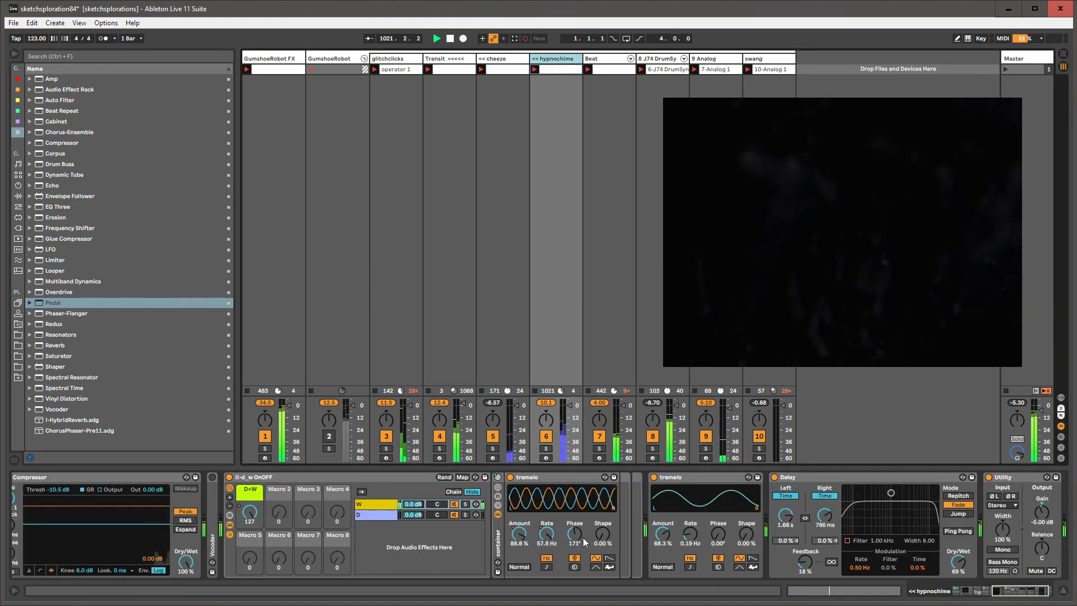
{"action": "left_click_drag", "start_coordinate": [1004, 593], "coordinate": [982, 591]}
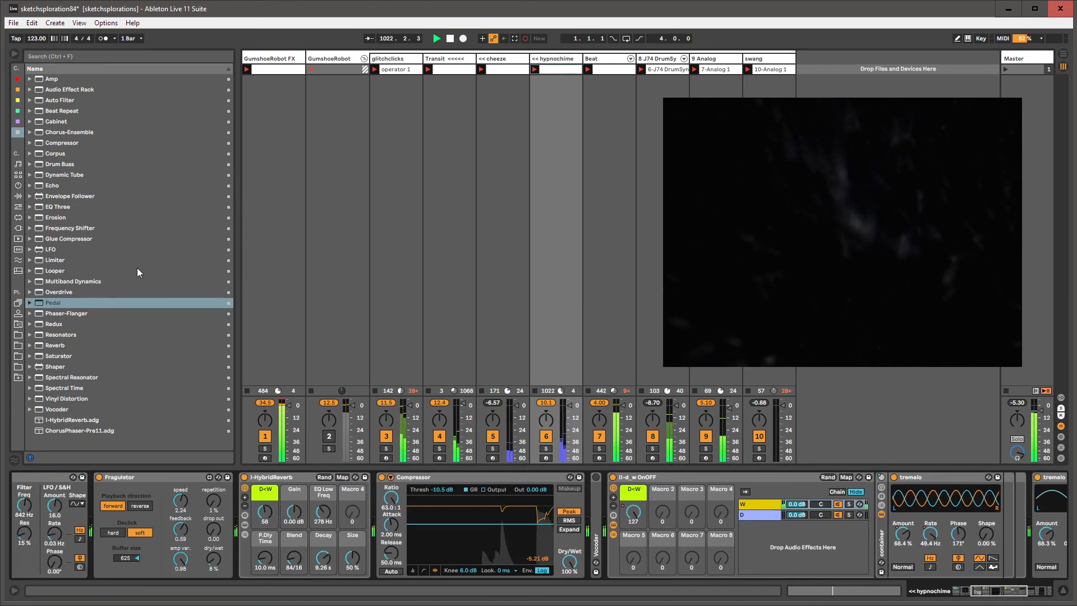
{"action": "left_click", "coordinate": [56, 314]}
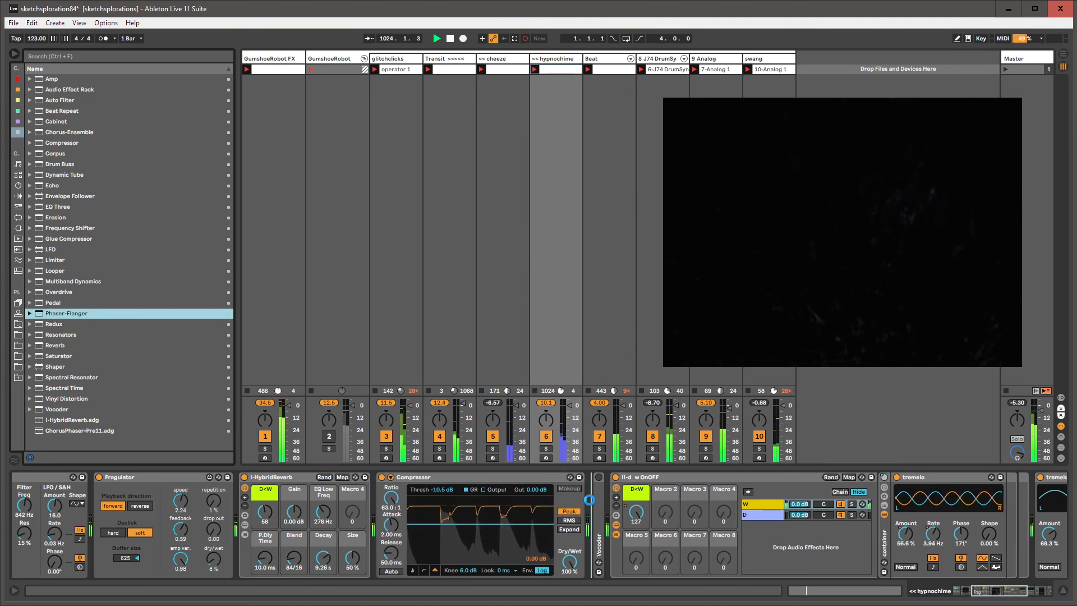
{"action": "left_click_drag", "start_coordinate": [593, 535], "coordinate": [593, 534]}
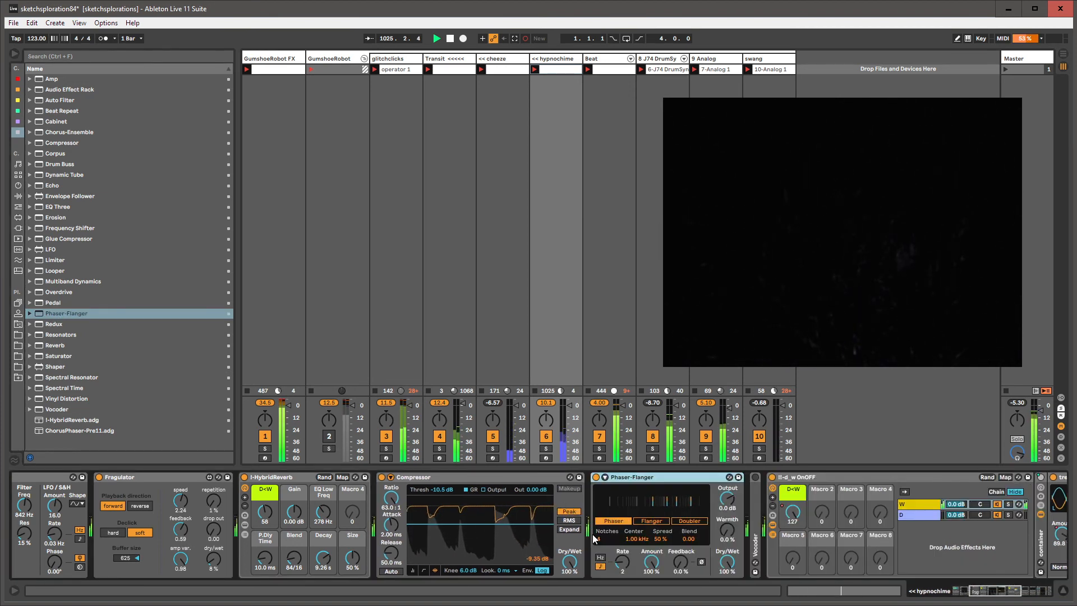
Set the Phaser-Flanger's Feedback to 80%, Warmth to 72% and Rate to 3.
{"action": "left_click_drag", "start_coordinate": [681, 561], "coordinate": [681, 527]}
{"action": "right_click", "coordinate": [681, 566]}
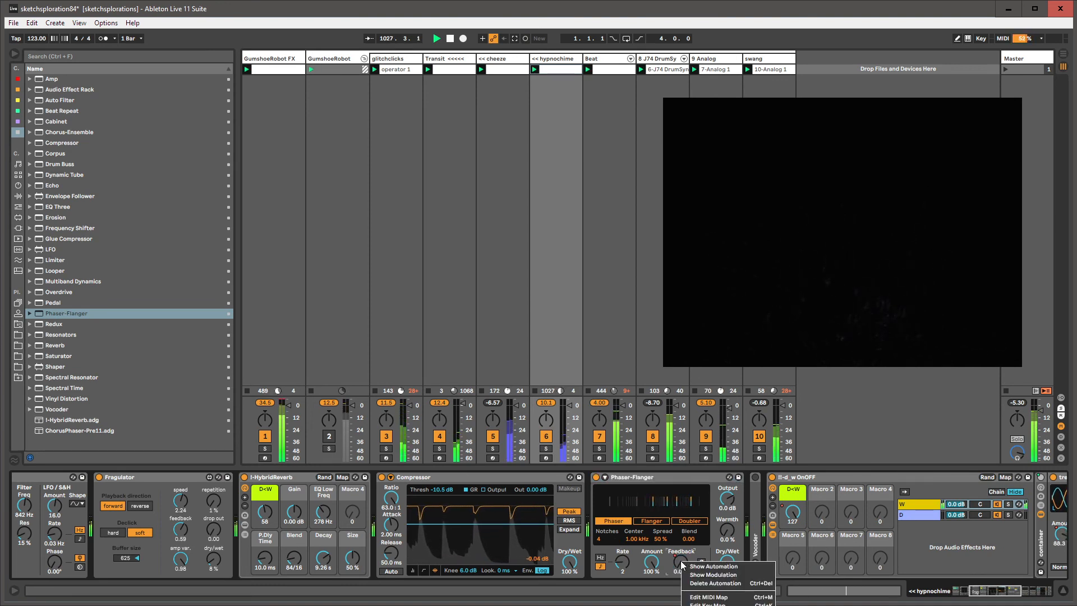
{"action": "left_click", "coordinate": [700, 581]}
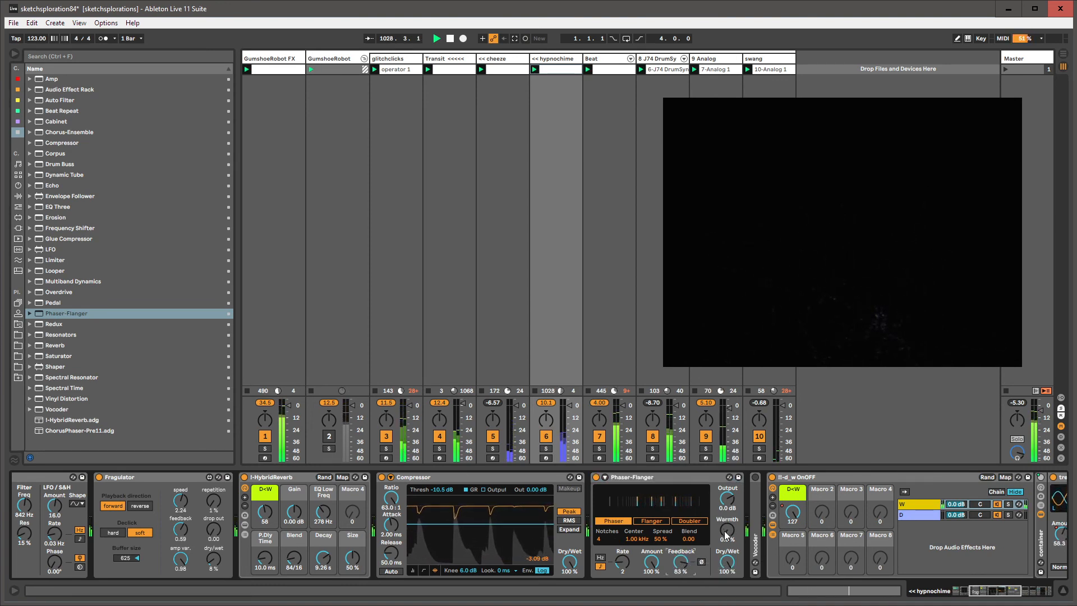
{"action": "left_click_drag", "start_coordinate": [728, 530], "coordinate": [727, 496]}
{"action": "left_click_drag", "start_coordinate": [678, 563], "coordinate": [622, 574]}
{"action": "left_click", "coordinate": [622, 562]}
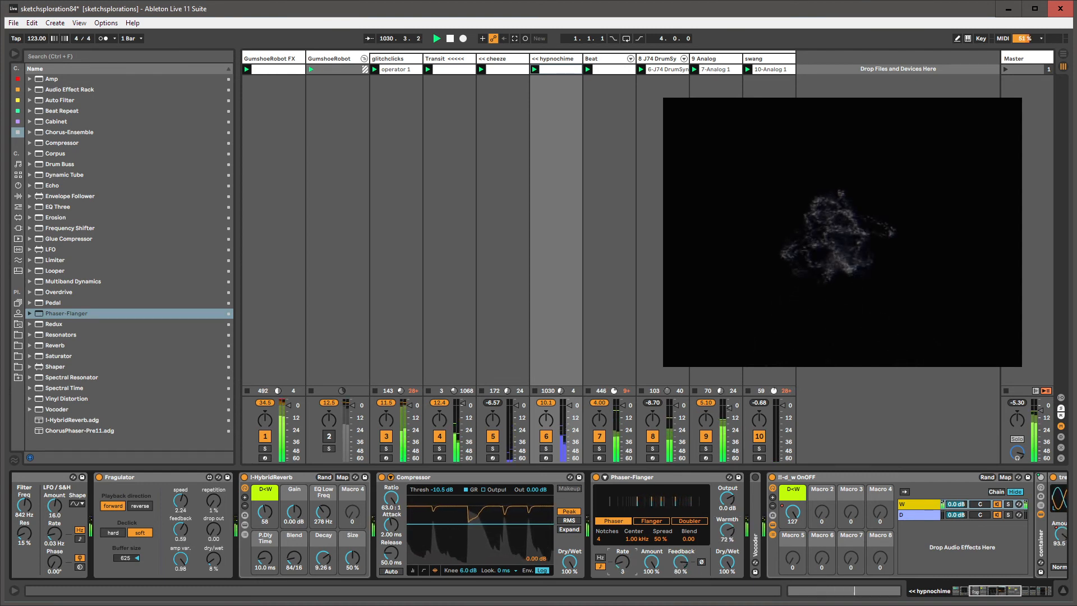
Switch the Phaser-Flanger's modulation rate to free-running Hz and set its Dry/Wet to 0%.
{"action": "left_click", "coordinate": [601, 558]}
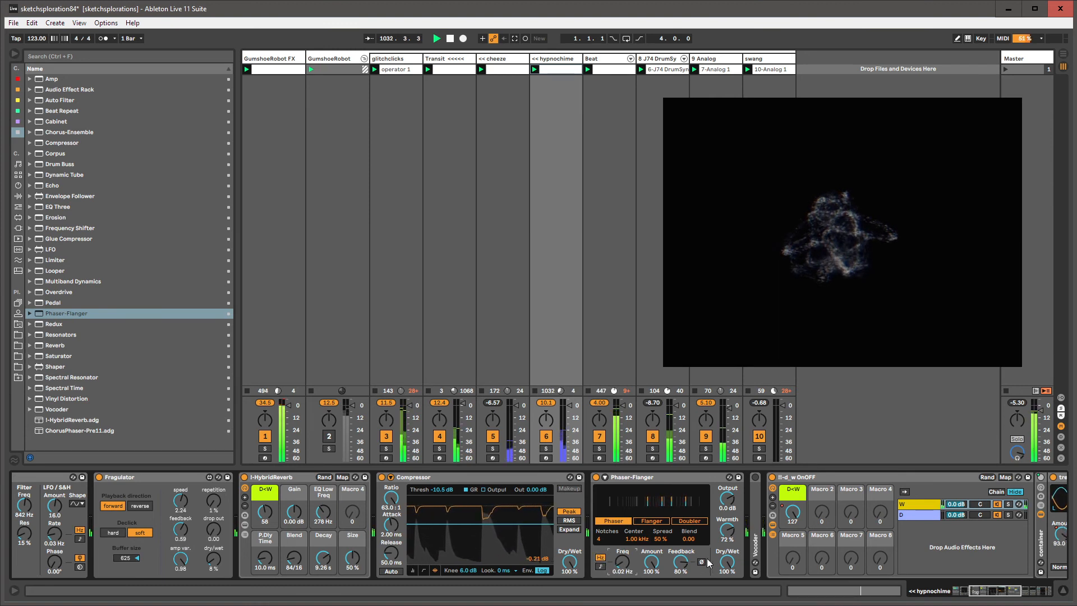
{"action": "mouse_move", "coordinate": [728, 562]}
{"action": "left_mouse_down"}
{"action": "mouse_move", "coordinate": [727, 605]}
{"action": "mouse_move", "coordinate": [727, 568]}
{"action": "left_mouse_up"}
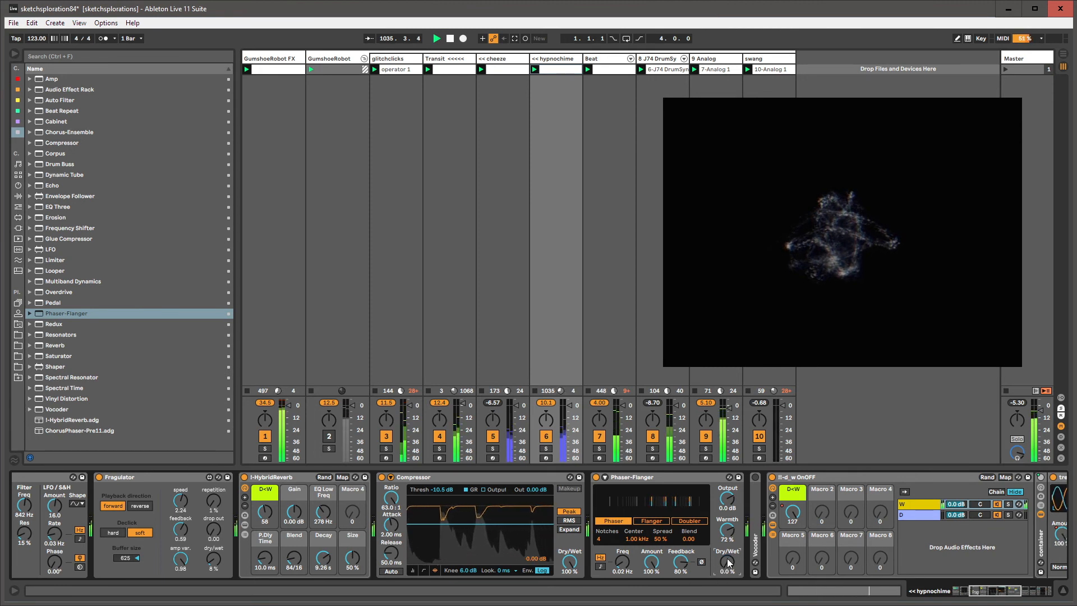
Unlink the loop of the hypnochime clip's Phaser-Flanger Dry/Wet envelope and extend it to about 10 bars.
{"action": "key", "text": "shift+Tab"}
{"action": "left_click", "coordinate": [187, 518]}
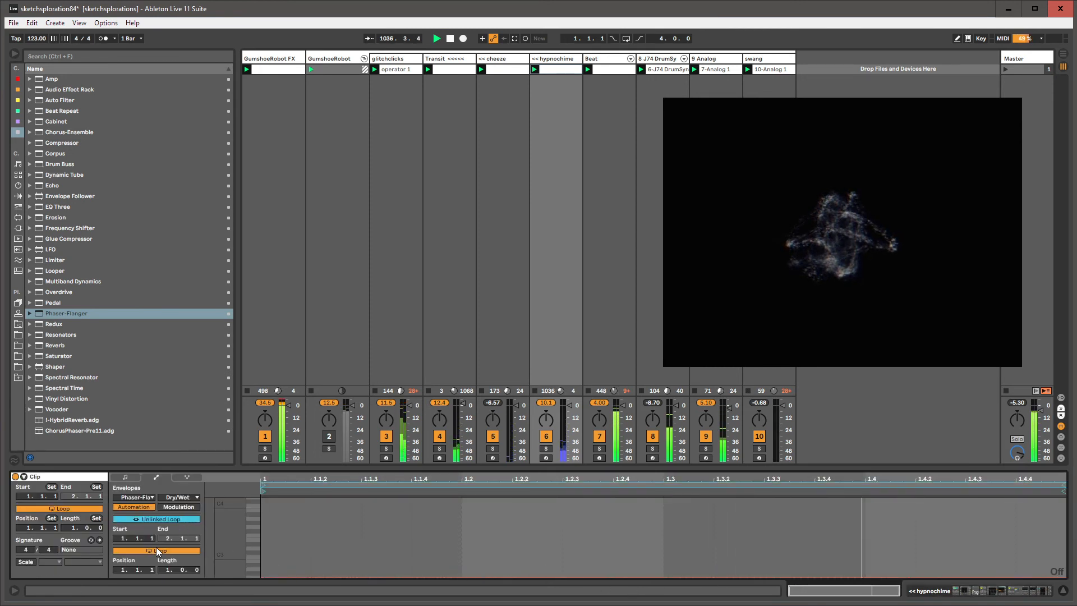
{"action": "left_click_drag", "start_coordinate": [166, 570], "coordinate": [194, 553]}
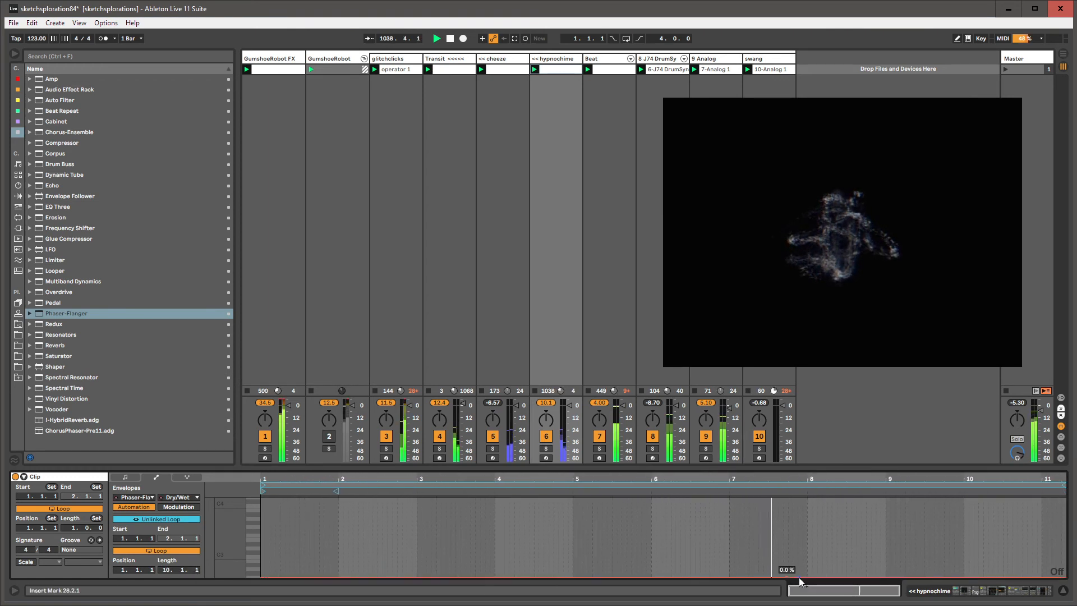
Lengthen the Dry/Wet loop to 11 bars and draw a steep rise to full before bar 8, fading from bar 10 to 0% near the end.
{"action": "left_click_drag", "start_coordinate": [798, 577], "coordinate": [798, 499]}
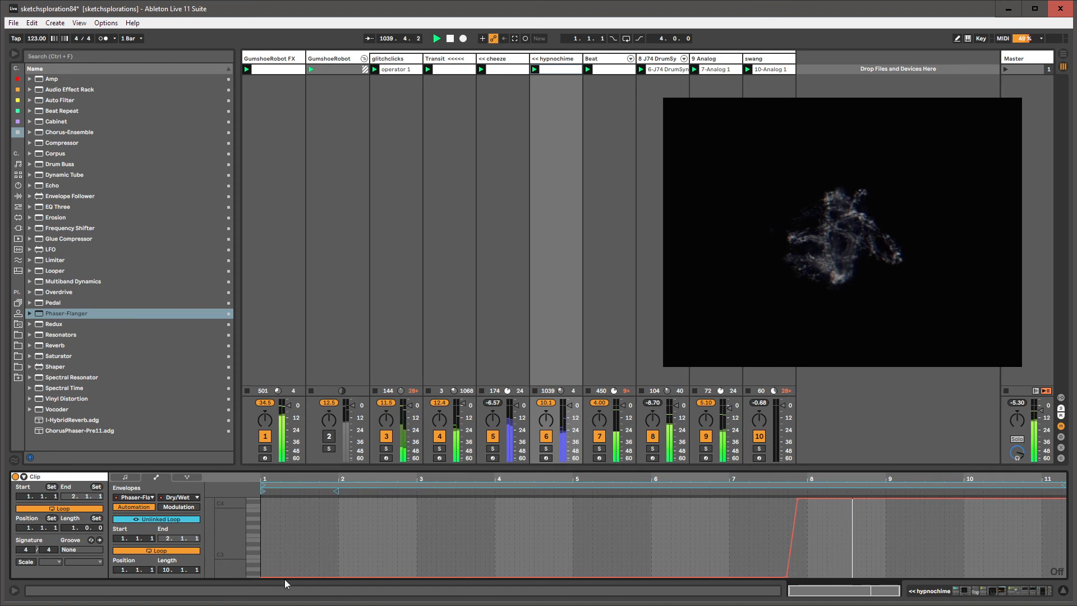
{"action": "left_click_drag", "start_coordinate": [196, 572], "coordinate": [196, 564]}
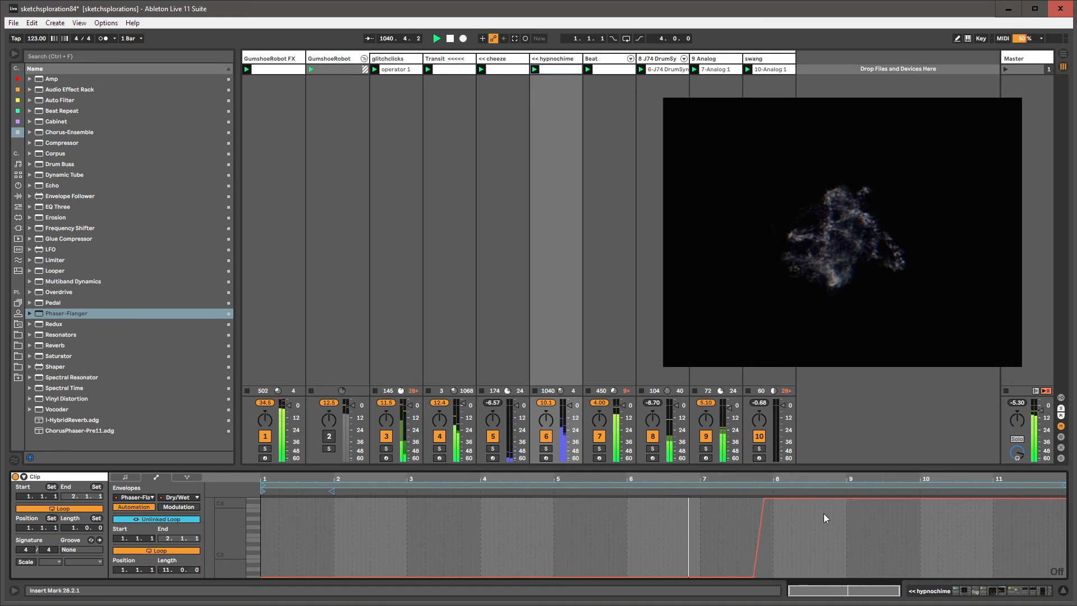
{"action": "left_click", "coordinate": [929, 499]}
{"action": "left_click_drag", "start_coordinate": [1030, 499], "coordinate": [1056, 577]}
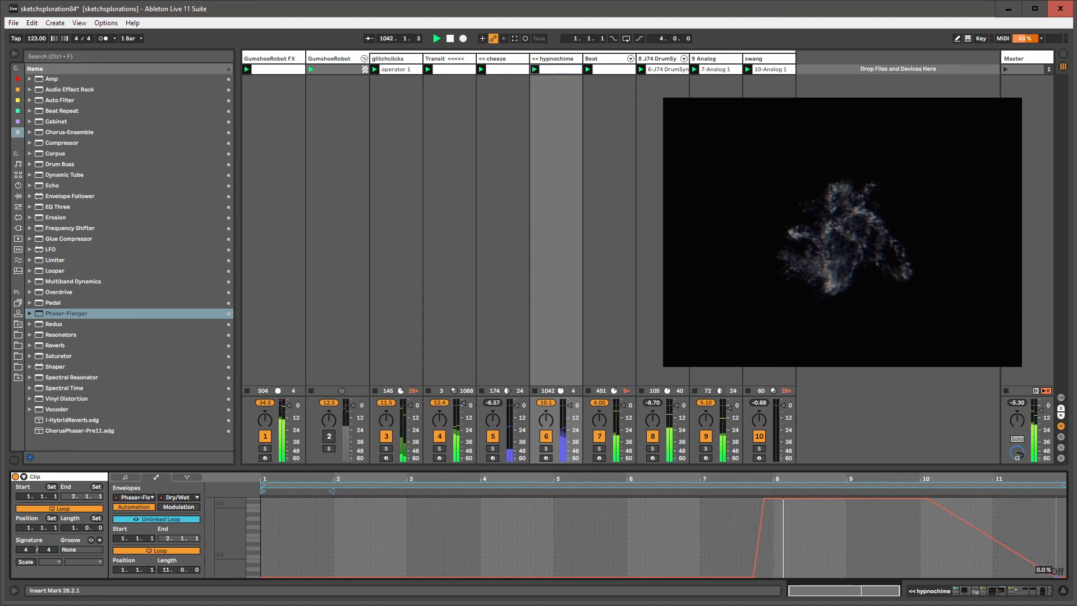
Search the browser for "!graindelay" and load the !-GrainDelay rack onto the hypnochime track.
{"action": "left_click", "coordinate": [551, 63]}
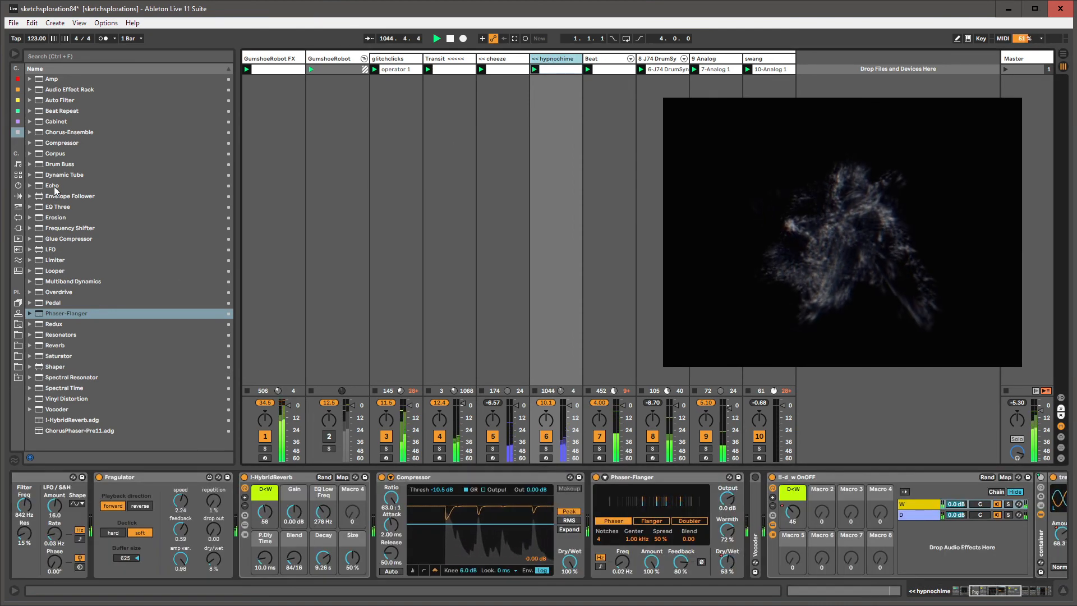
{"action": "left_click", "coordinate": [66, 239]}
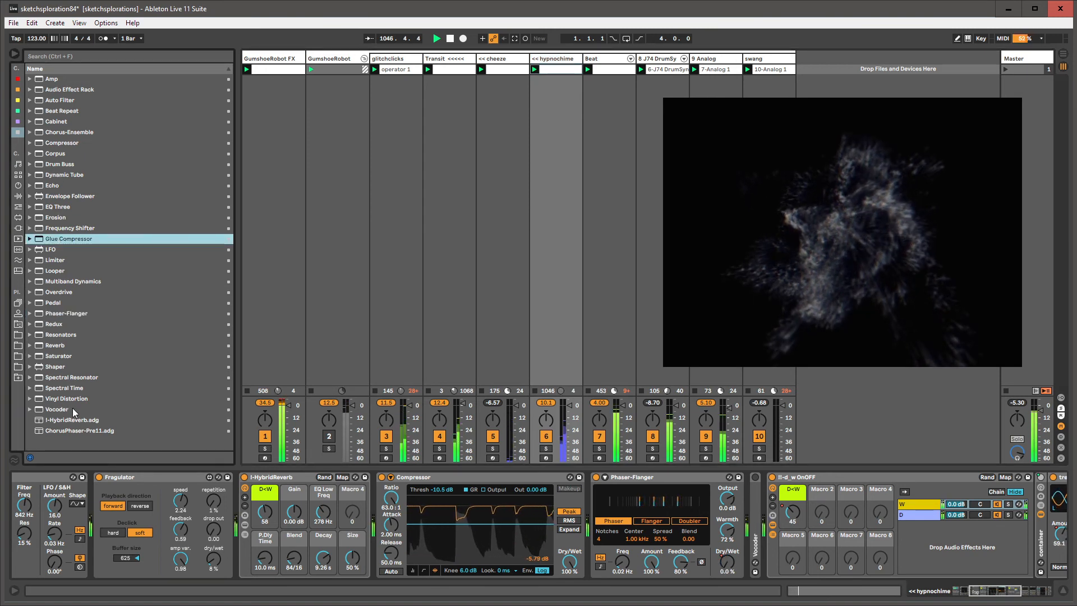
{"action": "key", "text": "ctrl+f"}
{"action": "type", "text": "!graindelay"}
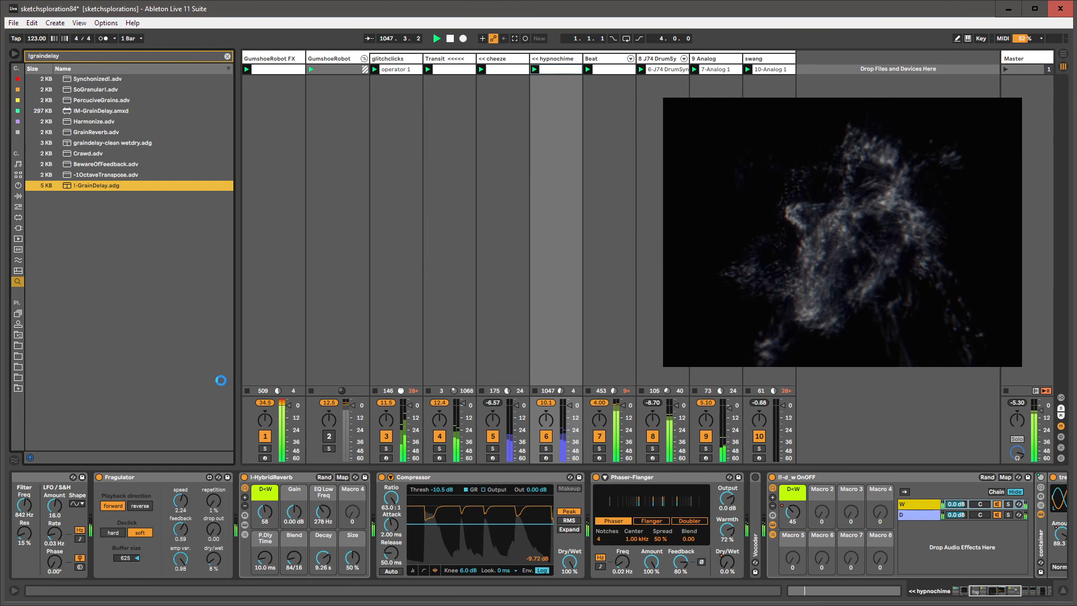
{"action": "key", "text": "Return"}
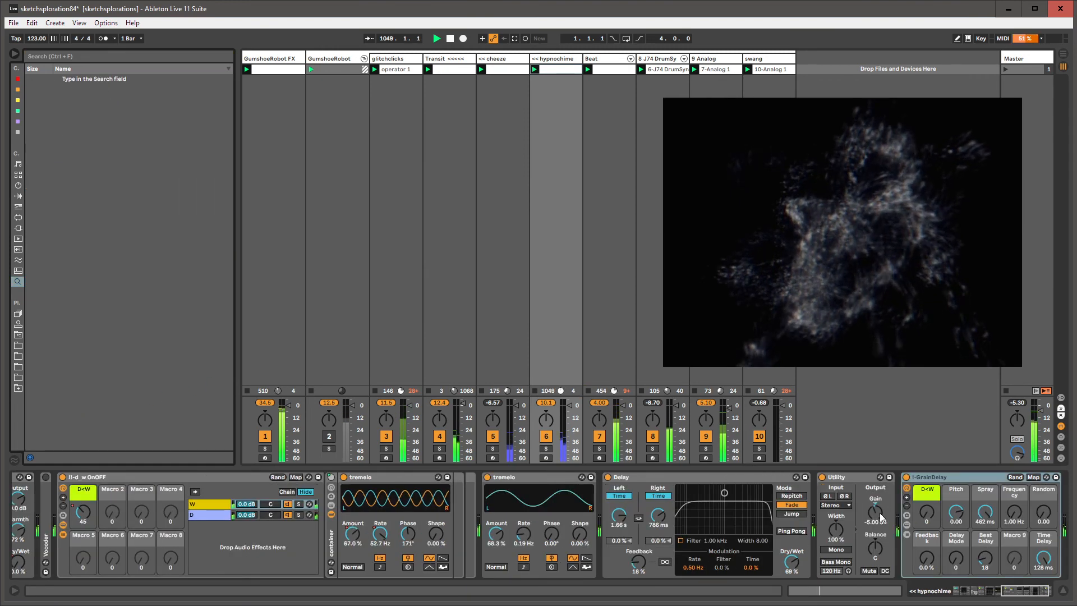
Move the GrainDelay rack between the Compressor and the Phaser-Flanger, with D<W at 127 and Pitch at -12.
{"action": "mouse_move", "coordinate": [937, 478]}
{"action": "left_mouse_down"}
{"action": "mouse_move", "coordinate": [472, 506]}
{"action": "mouse_move", "coordinate": [490, 508]}
{"action": "mouse_move", "coordinate": [135, 508]}
{"action": "left_mouse_up"}
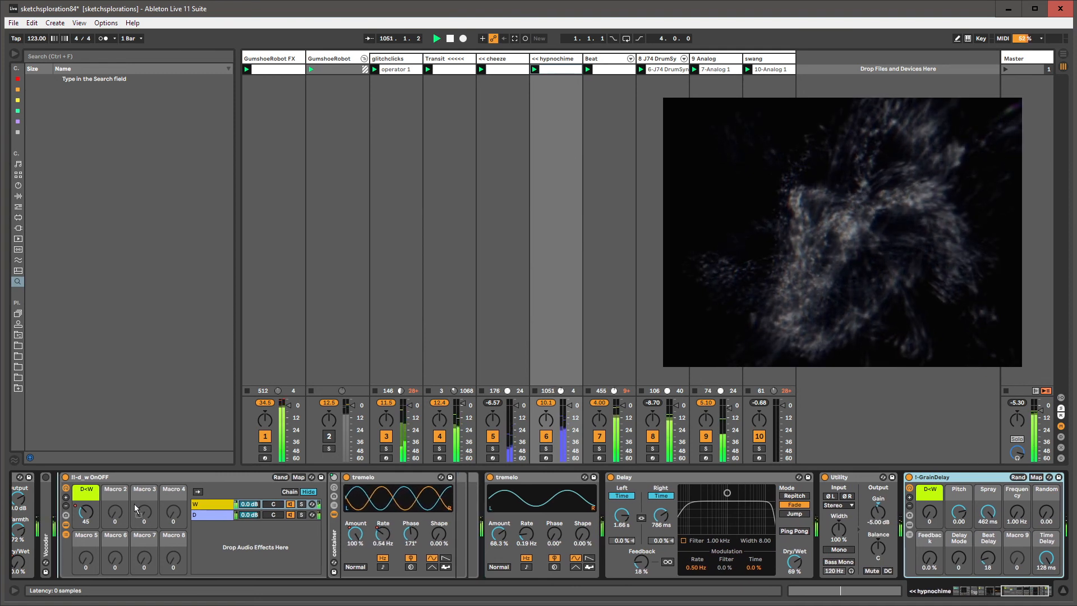
{"action": "mouse_move", "coordinate": [60, 505]}
{"action": "left_mouse_down"}
{"action": "mouse_move", "coordinate": [14, 504]}
{"action": "mouse_move", "coordinate": [111, 489]}
{"action": "left_mouse_up"}
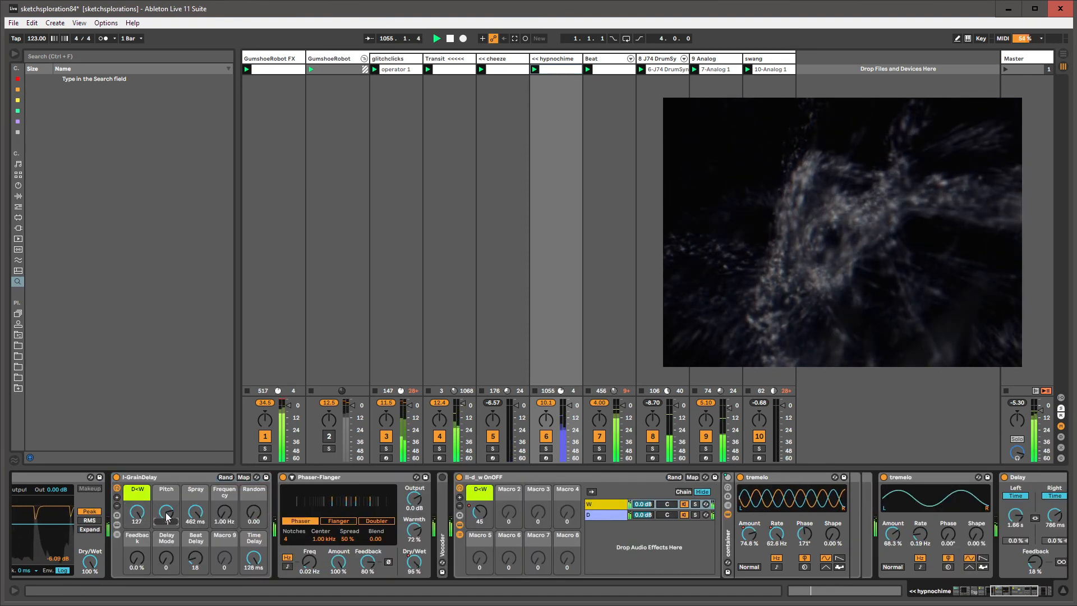
{"action": "left_click_drag", "start_coordinate": [167, 512], "coordinate": [166, 516]}
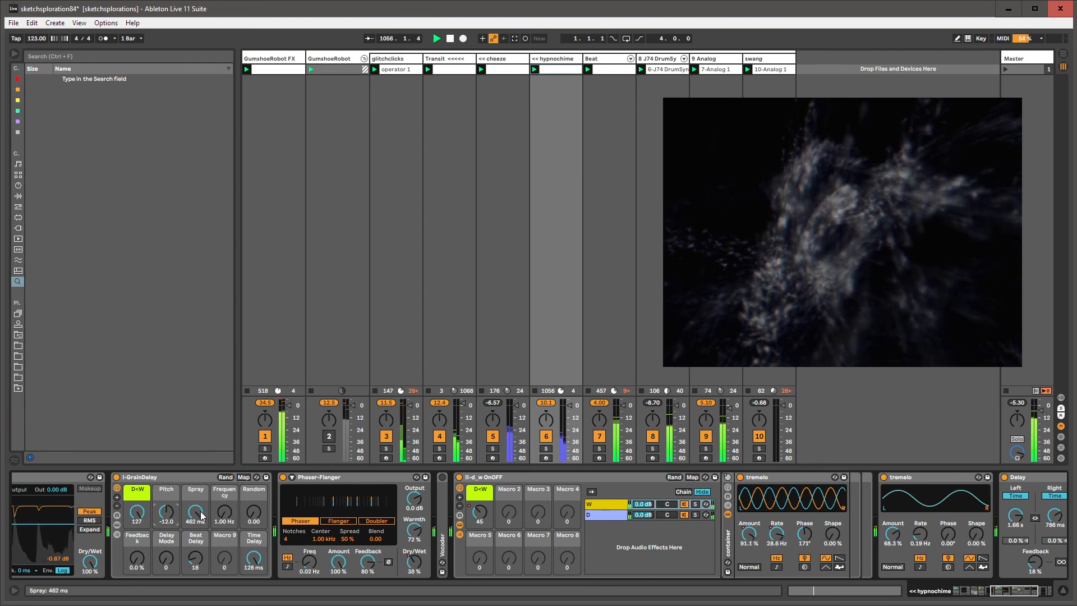
Unlink the loop of the hypnochime clip's GrainDelay Pitch envelope and extend it to about 19 bars.
{"action": "left_click_drag", "start_coordinate": [1005, 591], "coordinate": [991, 591]}
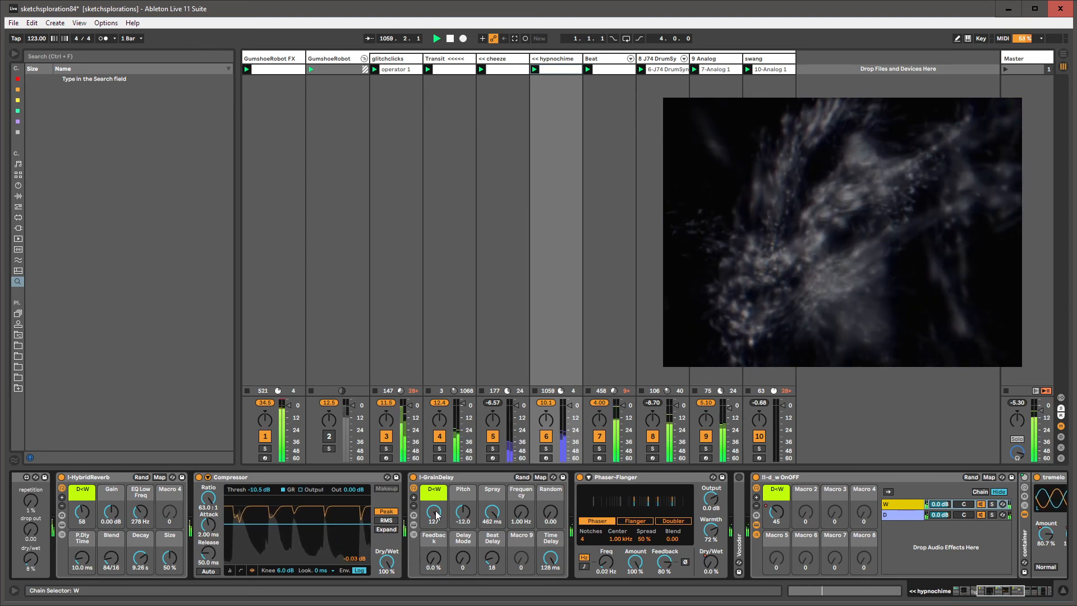
{"action": "key", "text": "shift+Tab"}
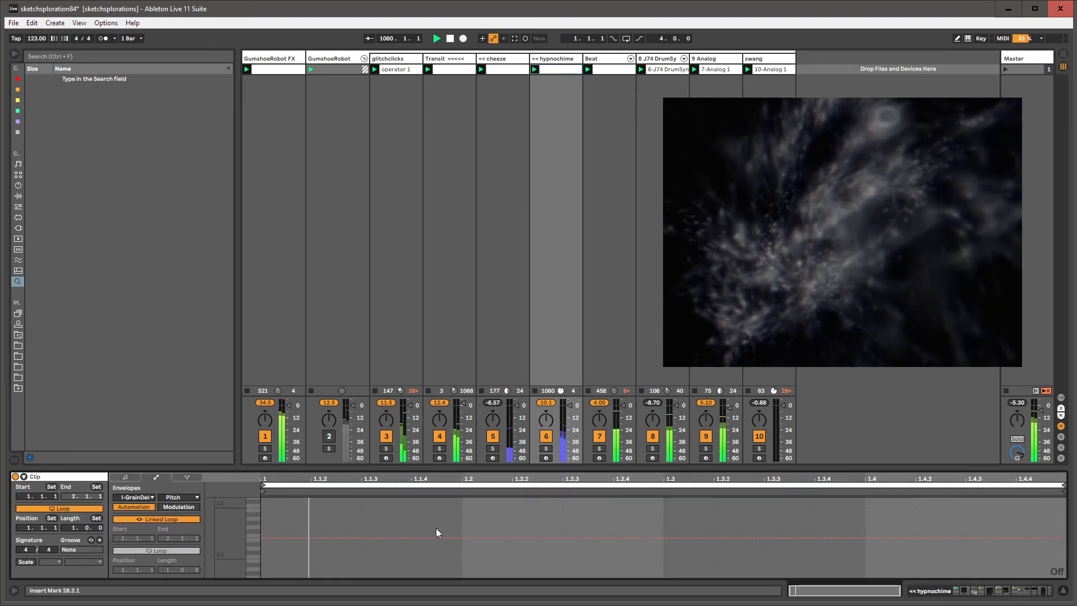
{"action": "left_click", "coordinate": [154, 520]}
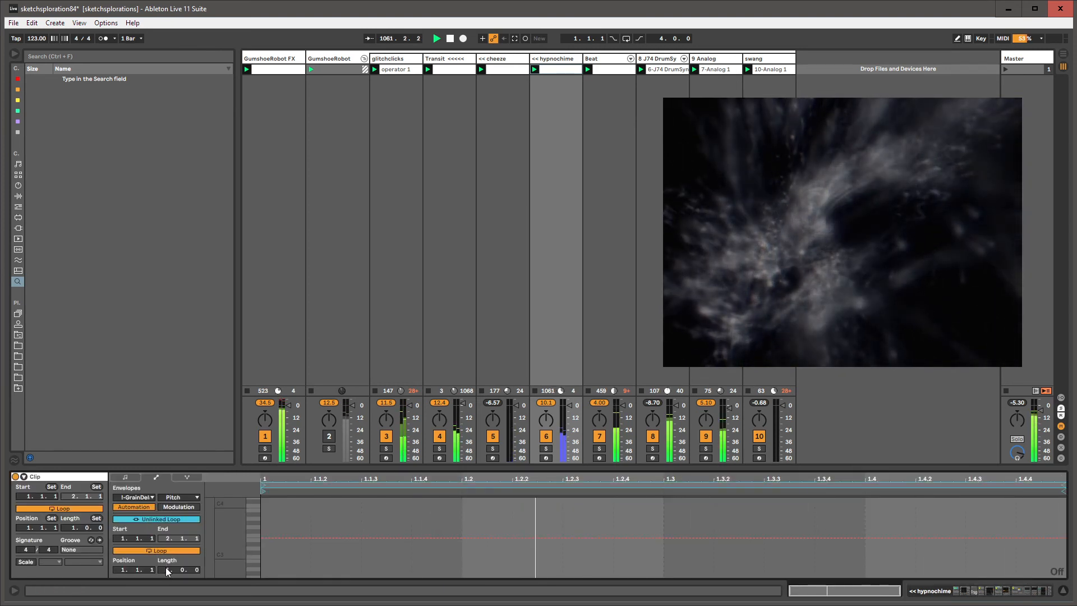
{"action": "left_click_drag", "start_coordinate": [166, 569], "coordinate": [199, 564]}
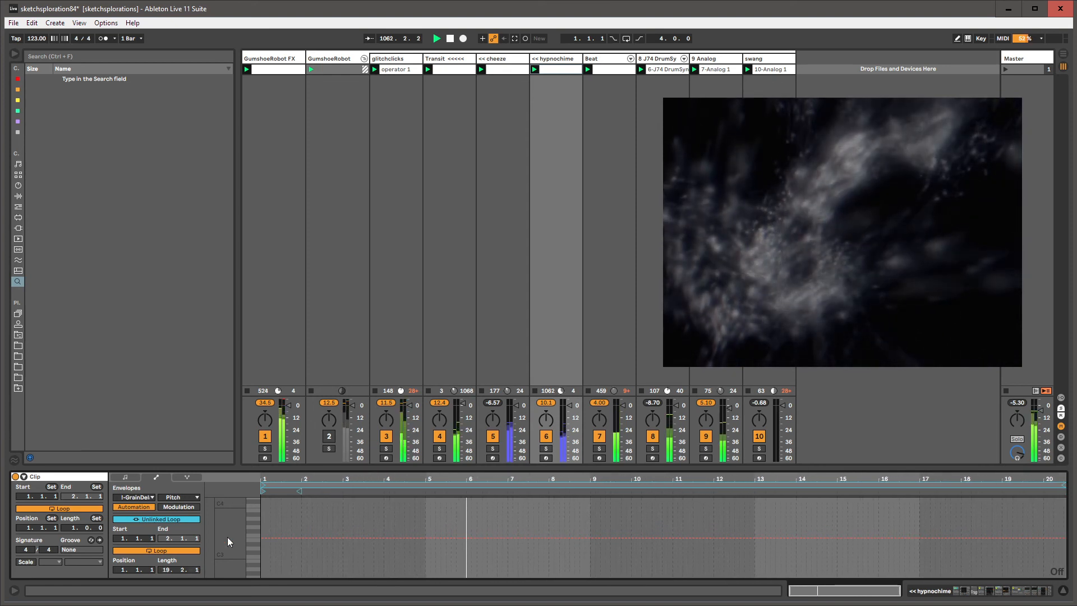
Show the GrainDelay D<W automation, unlink its loop and extend it to about 41 bars.
{"action": "key", "text": "shift+Tab"}
{"action": "right_click", "coordinate": [433, 512]}
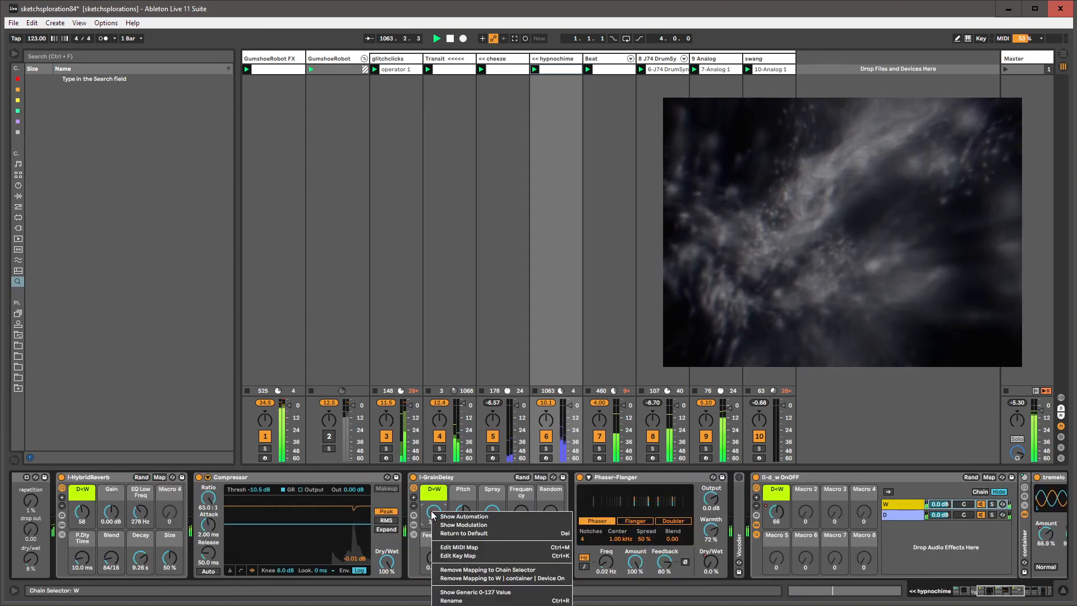
{"action": "left_click", "coordinate": [441, 516]}
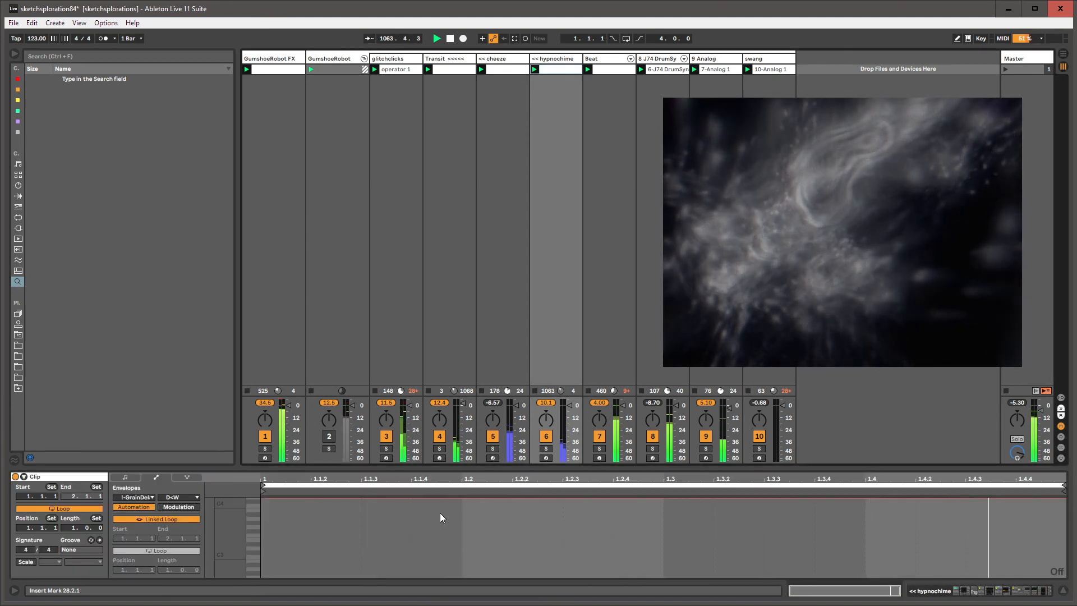
{"action": "left_click", "coordinate": [163, 520]}
{"action": "left_click_drag", "start_coordinate": [165, 571], "coordinate": [191, 551]}
Shape the D<W envelope with ramps between 127 and 0, holding 0 around bars 10–16 and 33–40 and ending with a rise to 127.
{"action": "left_click", "coordinate": [660, 500]}
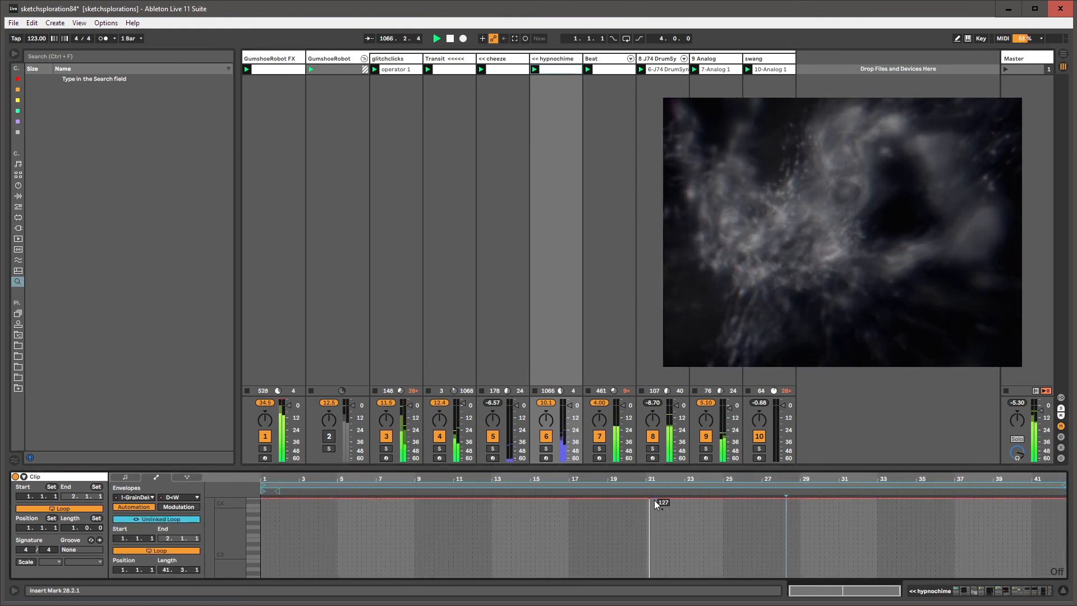
{"action": "left_click_drag", "start_coordinate": [654, 500], "coordinate": [655, 577]}
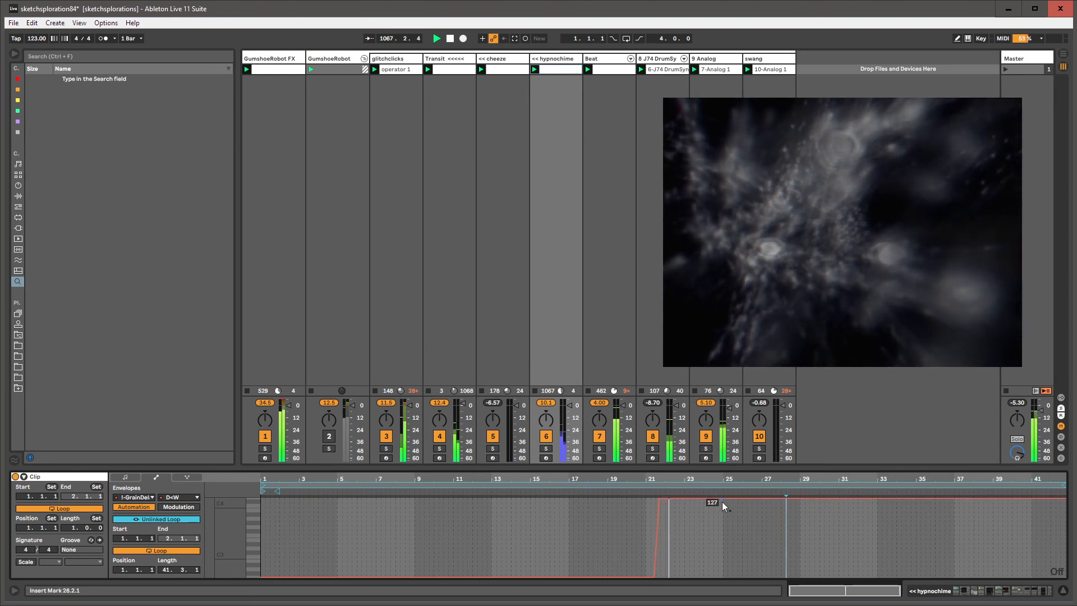
{"action": "left_click", "coordinate": [791, 499]}
{"action": "left_click_drag", "start_coordinate": [796, 499], "coordinate": [884, 577]}
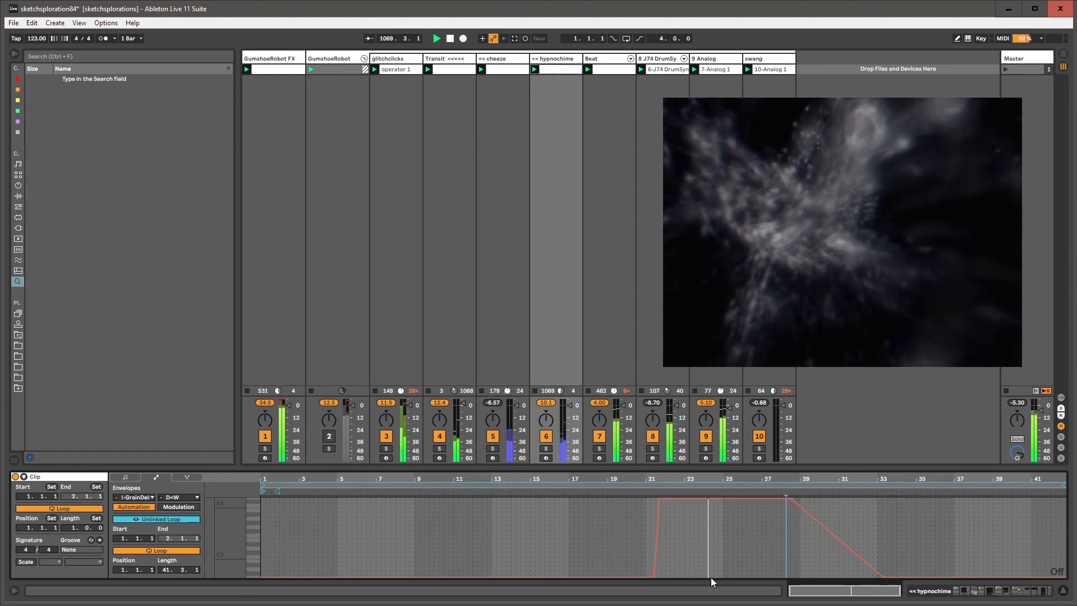
{"action": "left_click_drag", "start_coordinate": [656, 576], "coordinate": [557, 577]}
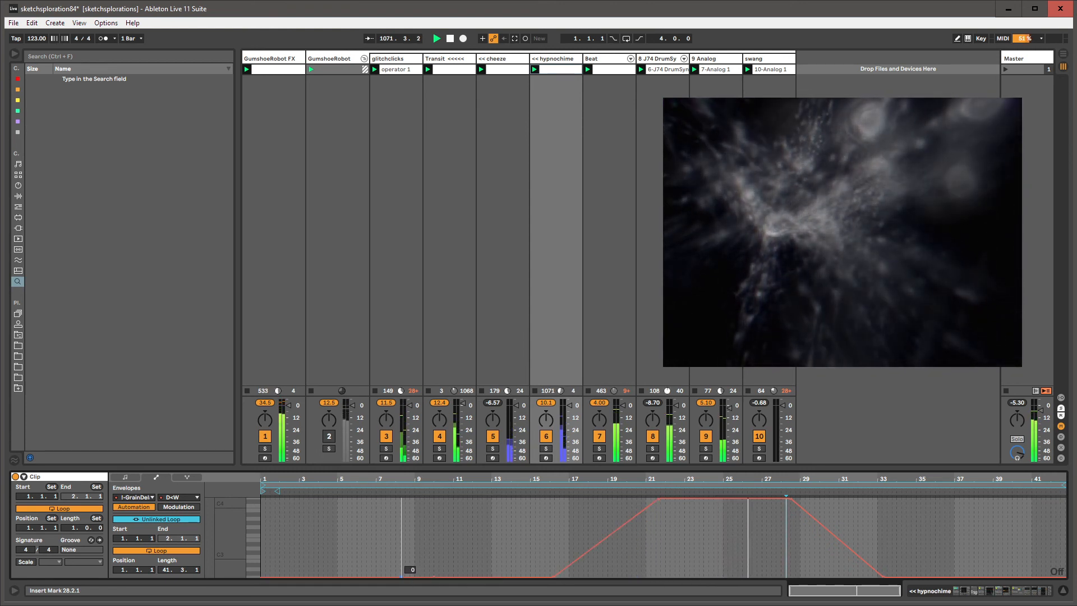
{"action": "left_click_drag", "start_coordinate": [400, 577], "coordinate": [345, 498]}
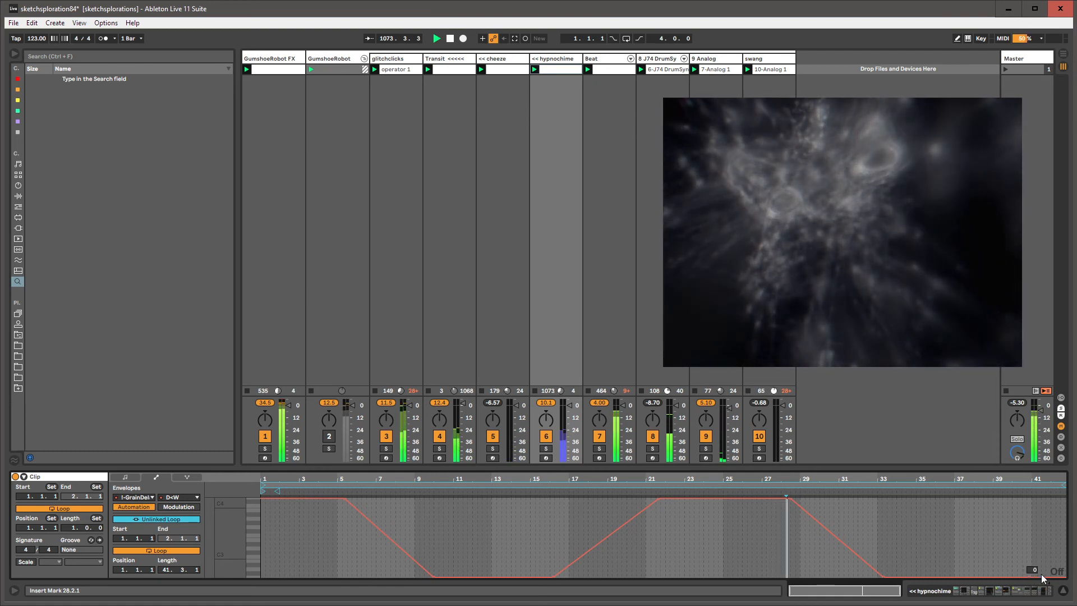
{"action": "left_click_drag", "start_coordinate": [1041, 574], "coordinate": [1063, 498]}
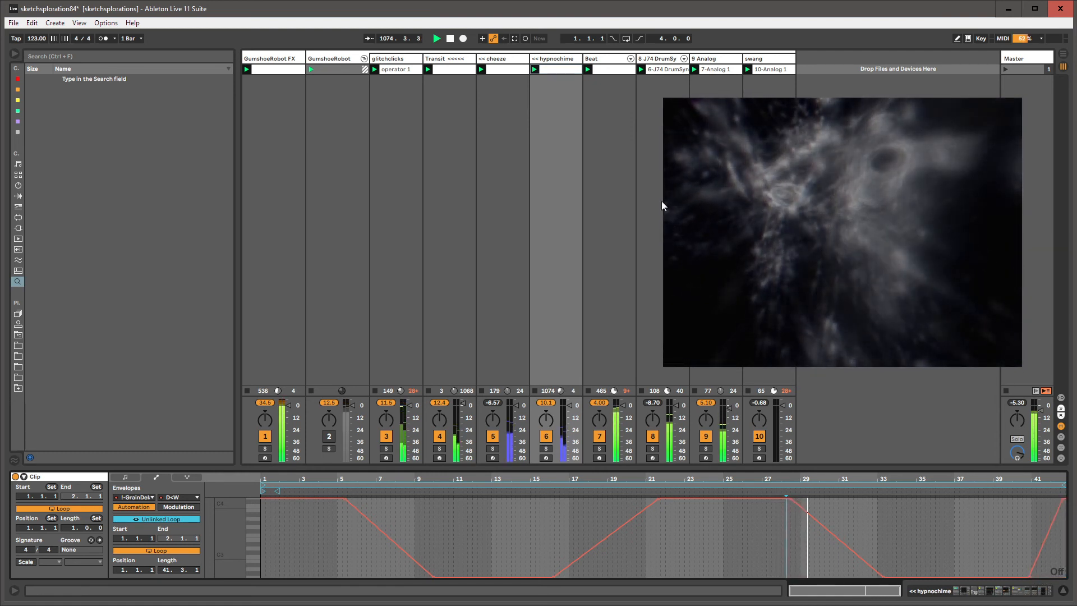
{"action": "left_click", "coordinate": [552, 53]}
{"action": "double_click", "coordinate": [552, 60]}
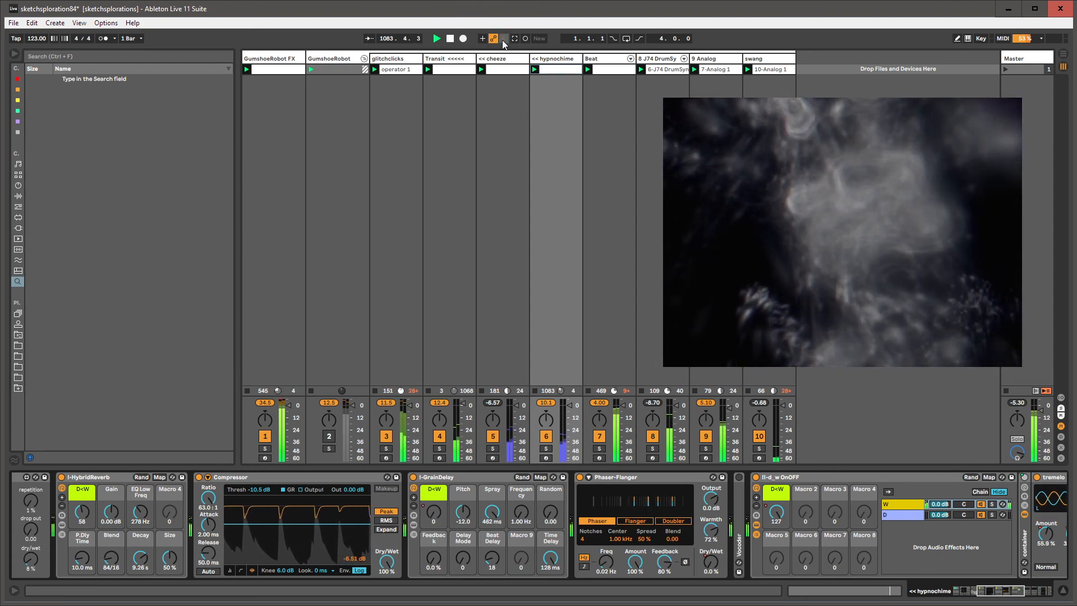
Open the nested chimes chain in the Transit track's transition chain and record automation of its Vocoder's Depth.
{"action": "left_click", "coordinate": [468, 59]}
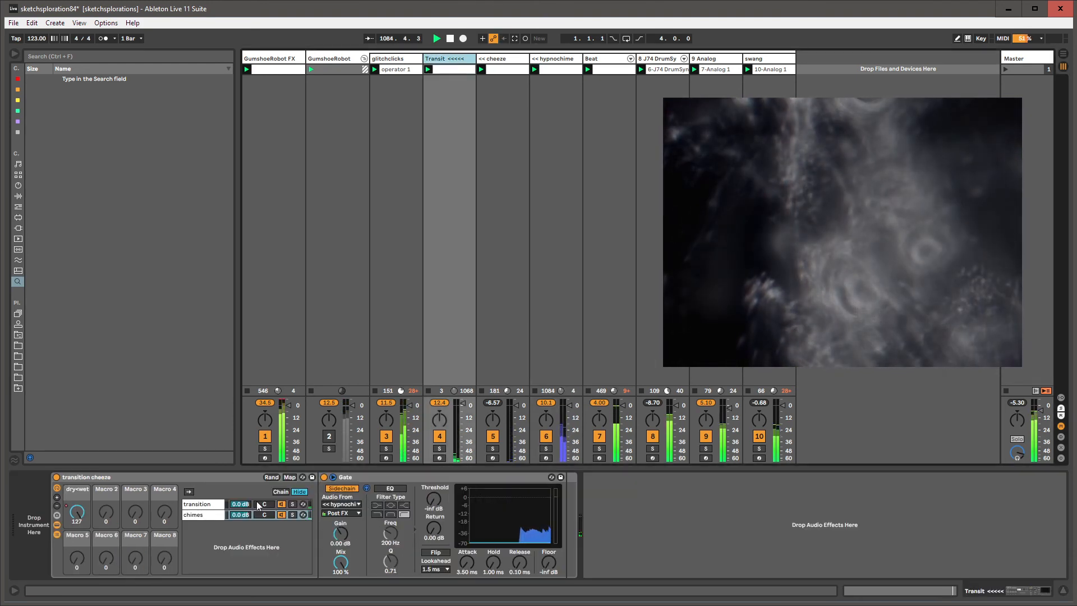
{"action": "double_click", "coordinate": [210, 505]}
{"action": "double_click", "coordinate": [209, 505]}
{"action": "left_click", "coordinate": [351, 514]}
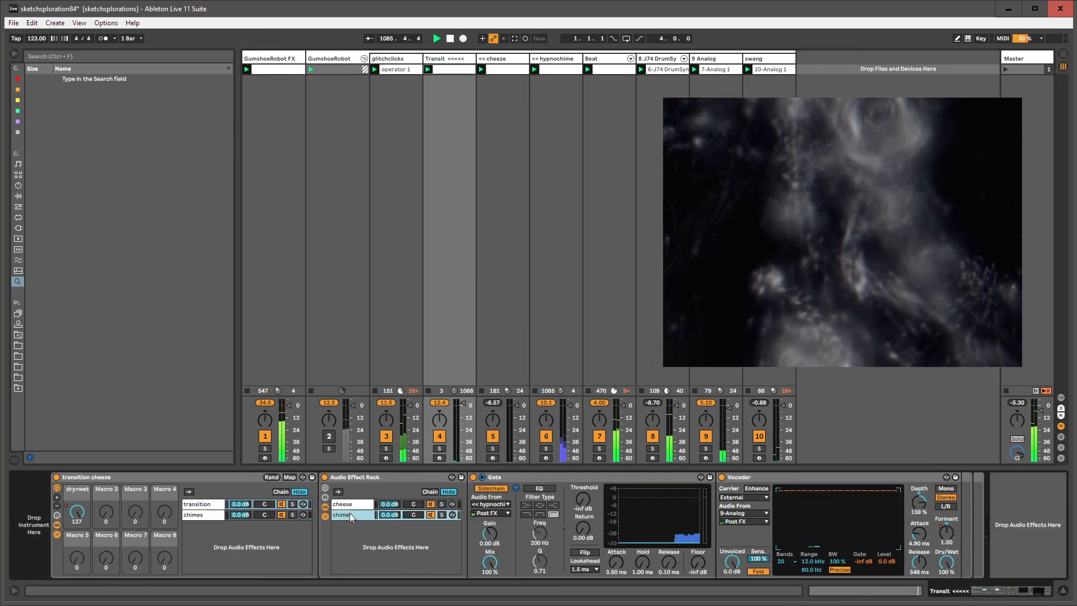
{"action": "left_click", "coordinate": [802, 480]}
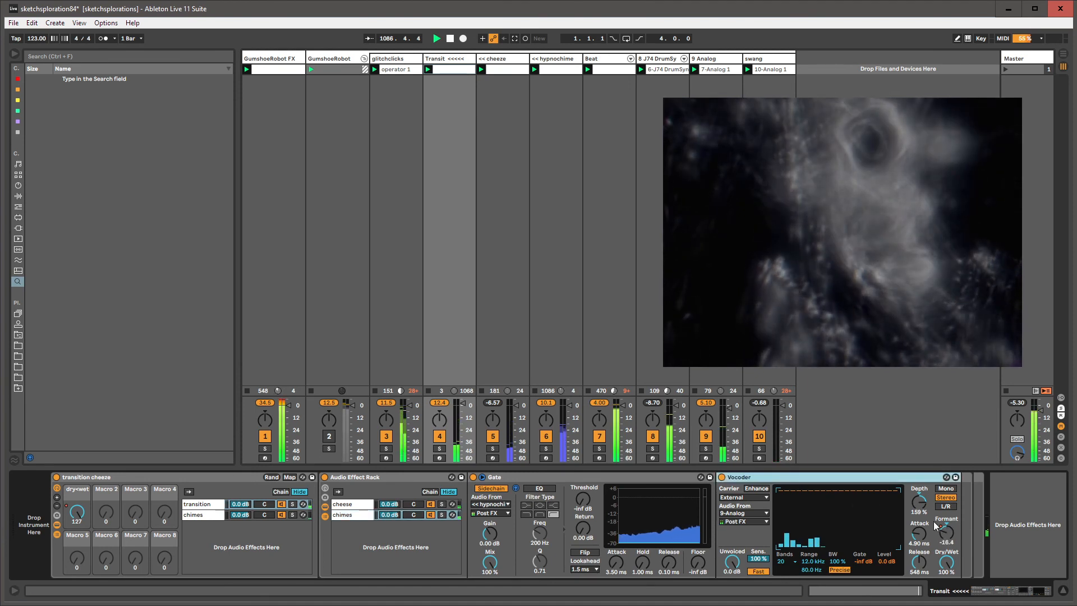
{"action": "left_click", "coordinate": [921, 504]}
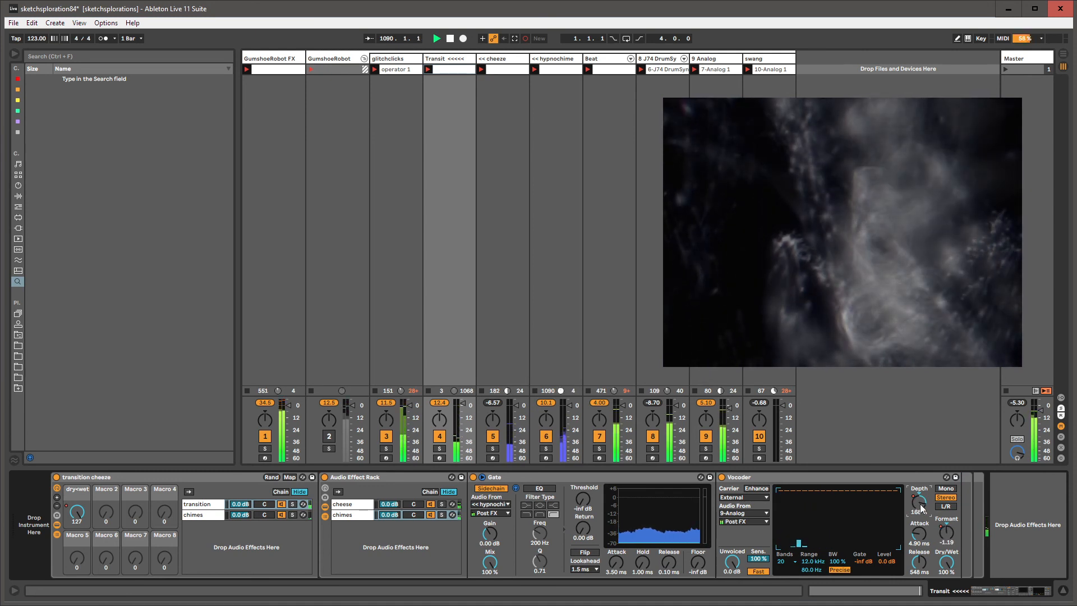
Unlink the loop of the Transit clip's Vocoder Depth envelope and set it from 252.2.3 to 265.1.1 around the recorded movement.
{"action": "key", "text": "shift+Tab"}
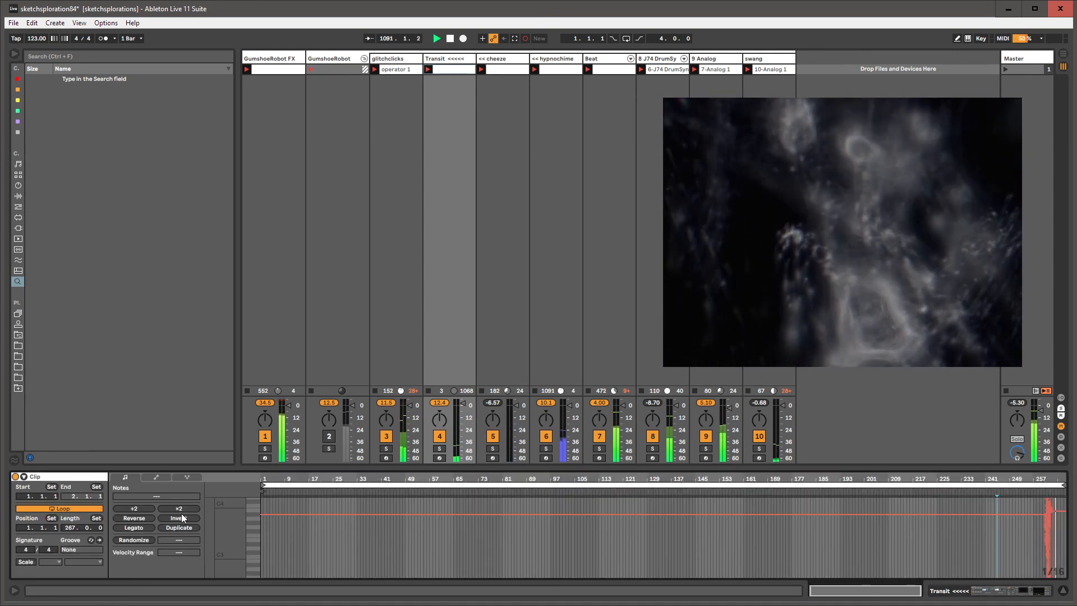
{"action": "left_click", "coordinate": [155, 478]}
{"action": "left_click", "coordinate": [143, 519]}
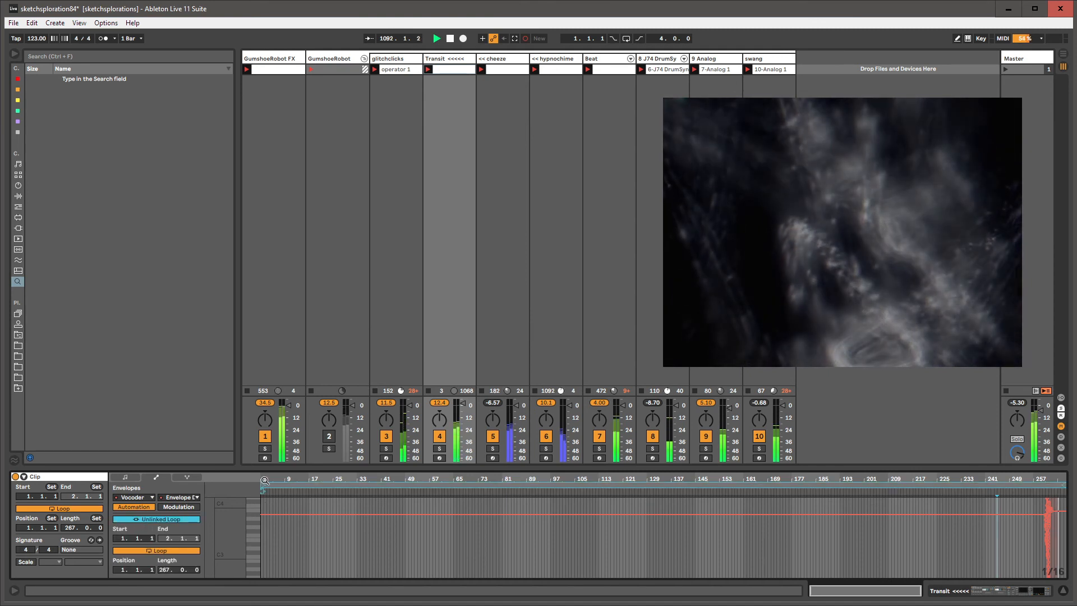
{"action": "left_click_drag", "start_coordinate": [652, 460], "coordinate": [1021, 483]}
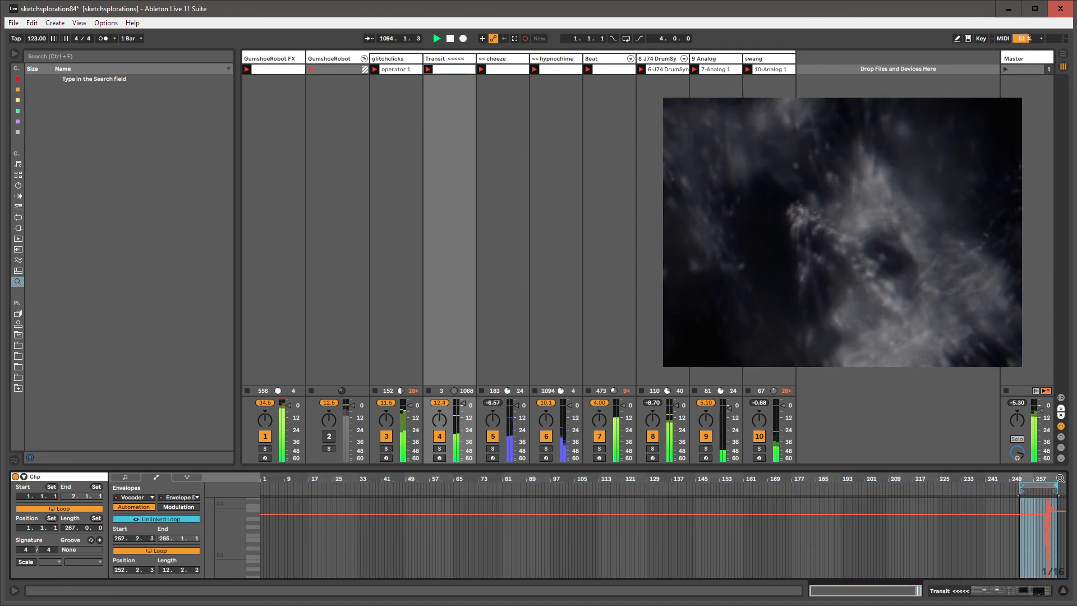
{"action": "left_click_drag", "start_coordinate": [1060, 479], "coordinate": [1061, 539]}
{"action": "left_click", "coordinate": [924, 553]}
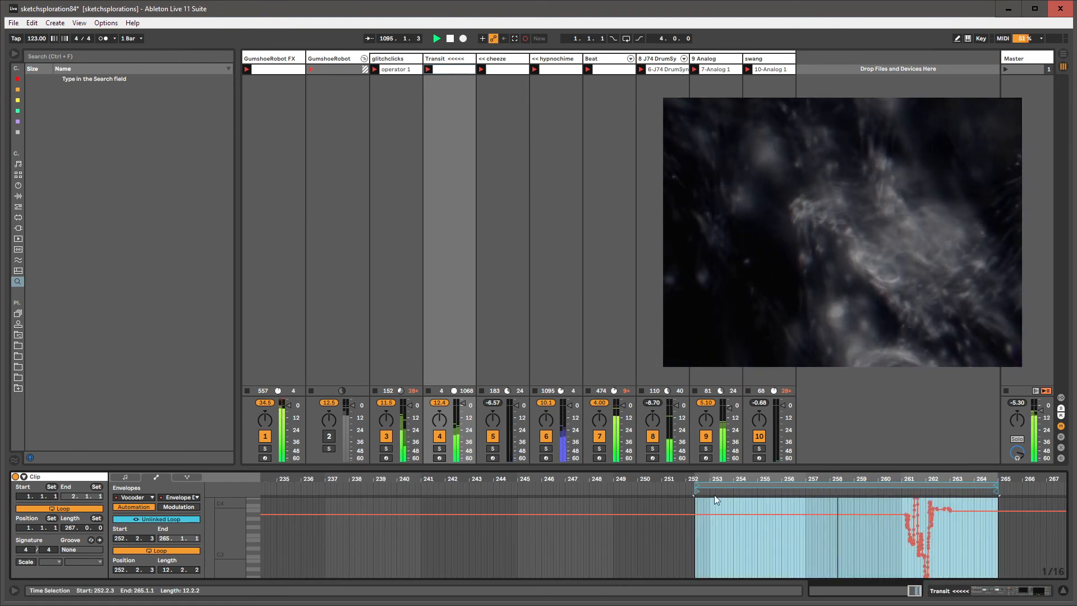
Move the Vocoder Depth envelope's loop start to 253.4.2 and simplify the recorded movement around bars 261–263.
{"action": "left_click_drag", "start_coordinate": [691, 487], "coordinate": [724, 484]}
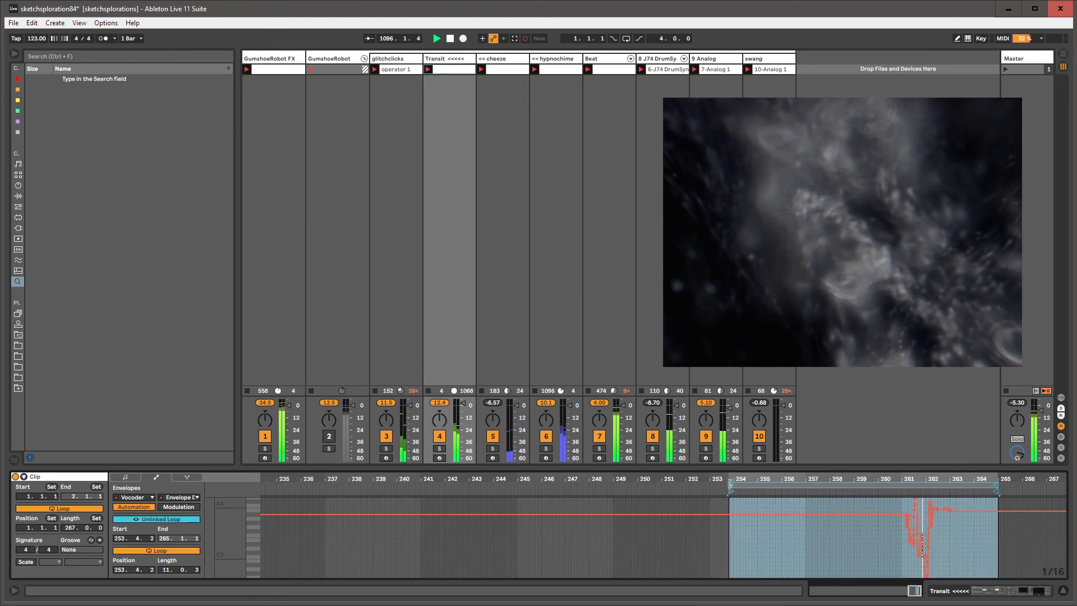
{"action": "left_click_drag", "start_coordinate": [897, 561], "coordinate": [959, 559]}
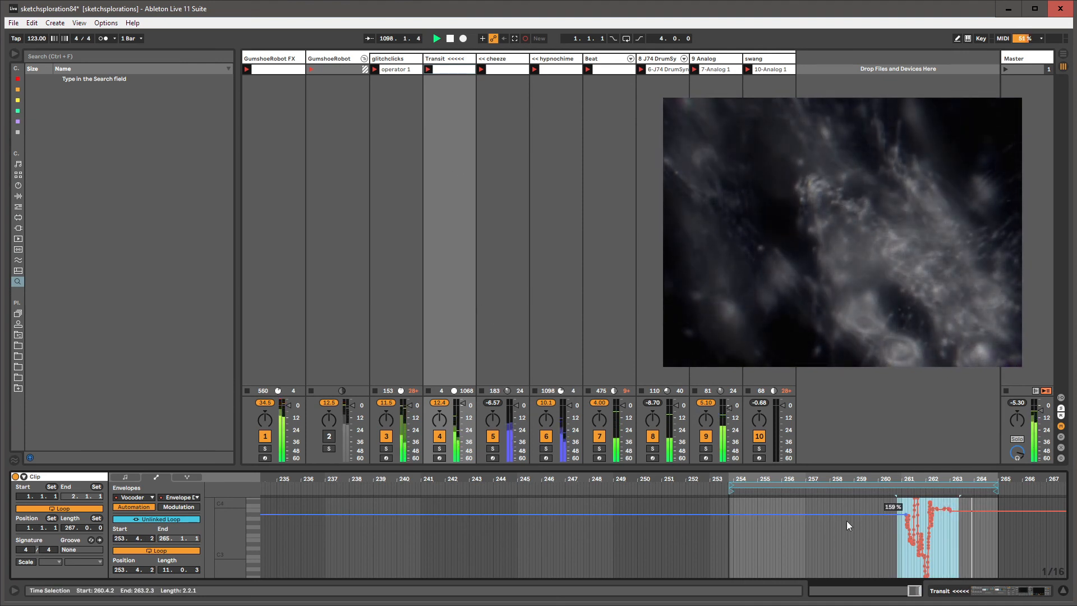
{"action": "right_click", "coordinate": [908, 551]}
{"action": "key", "text": "s"}
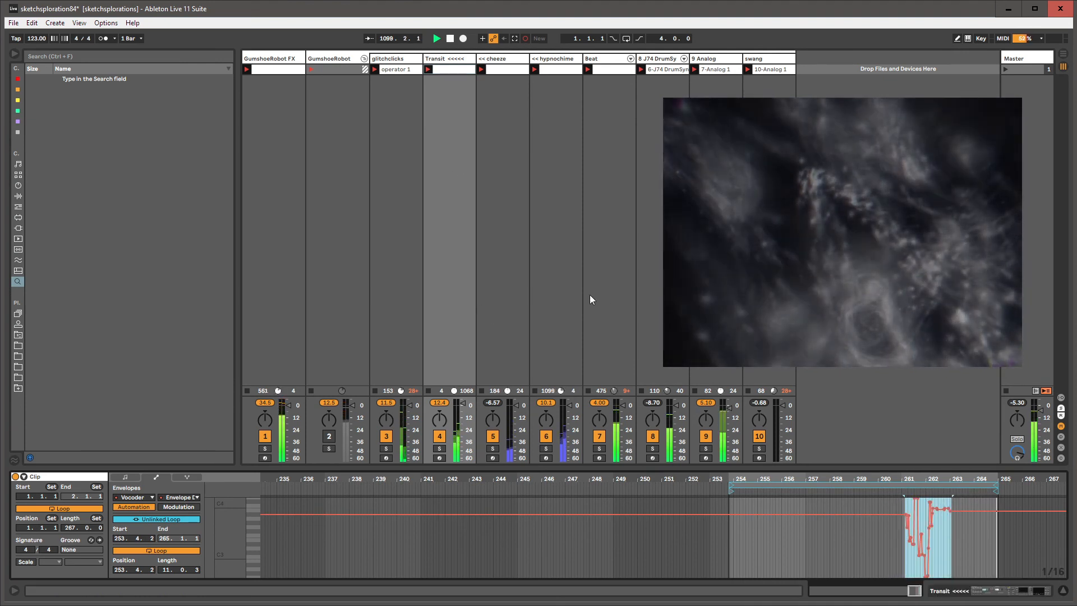
Show the dry<wet envelope of the transition cheeze rack in the Transit clip.
{"action": "left_click", "coordinate": [142, 495]}
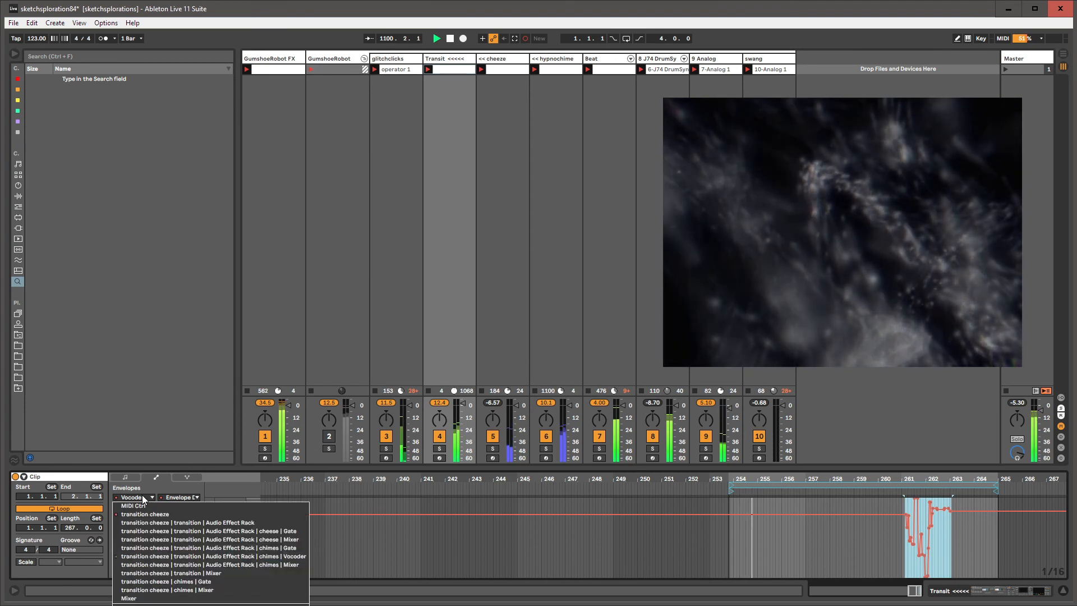
{"action": "left_click", "coordinate": [139, 513]}
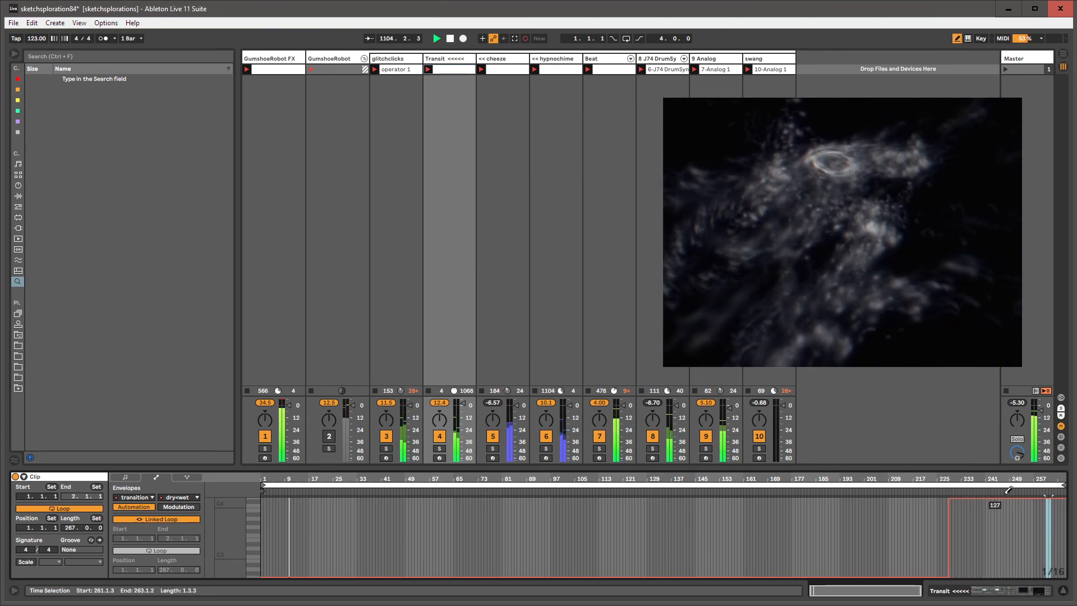
Add the !-resobeast rack from the RACKS AUDIO FX folder after OldeTapeEffect on the GumshoeRobot FX track.
{"action": "left_click", "coordinate": [392, 59]}
{"action": "left_click", "coordinate": [273, 58]}
{"action": "left_click", "coordinate": [338, 58]}
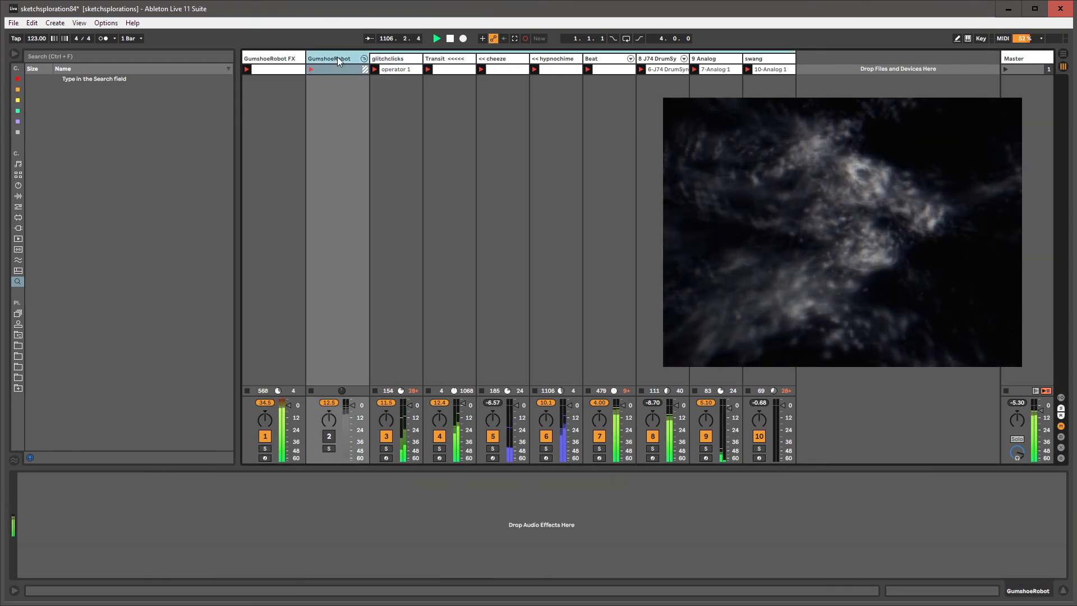
{"action": "left_click", "coordinate": [283, 58]}
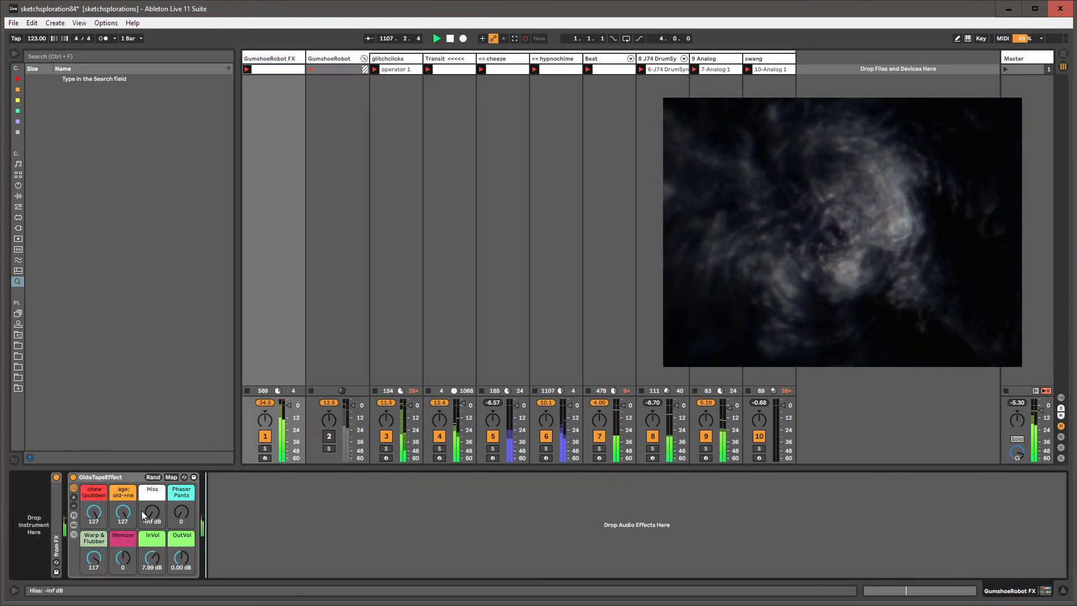
{"action": "left_click", "coordinate": [18, 324]}
{"action": "left_click", "coordinate": [30, 111]}
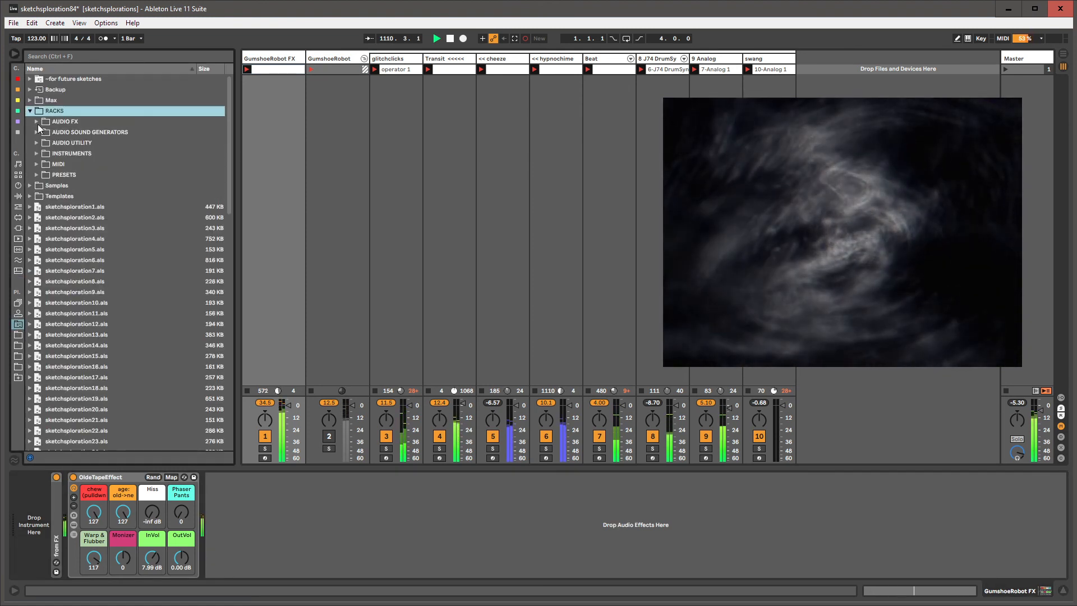
{"action": "left_click", "coordinate": [37, 122]}
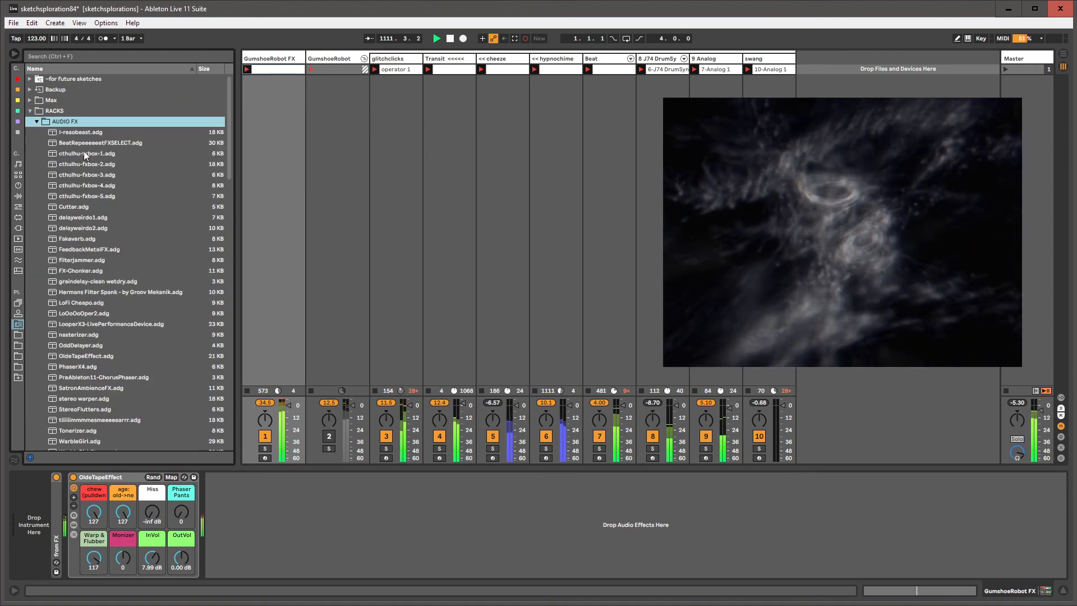
{"action": "left_click", "coordinate": [80, 135]}
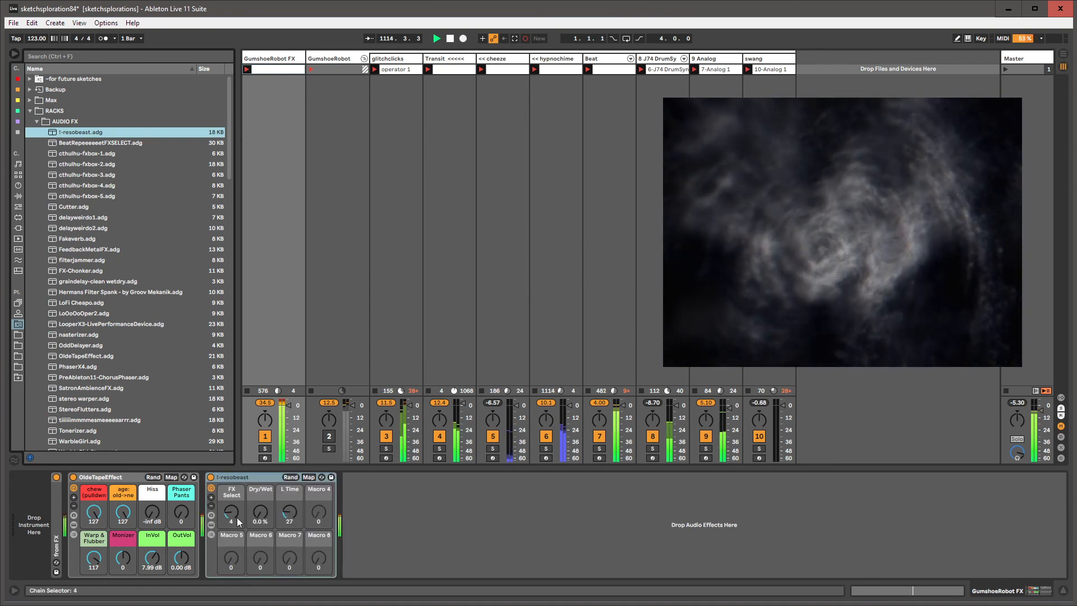
Set !-resobeast's FX Select to 3, Dry/Wet to 17 % and L Time to 0.
{"action": "left_click_drag", "start_coordinate": [270, 516], "coordinate": [270, 494]}
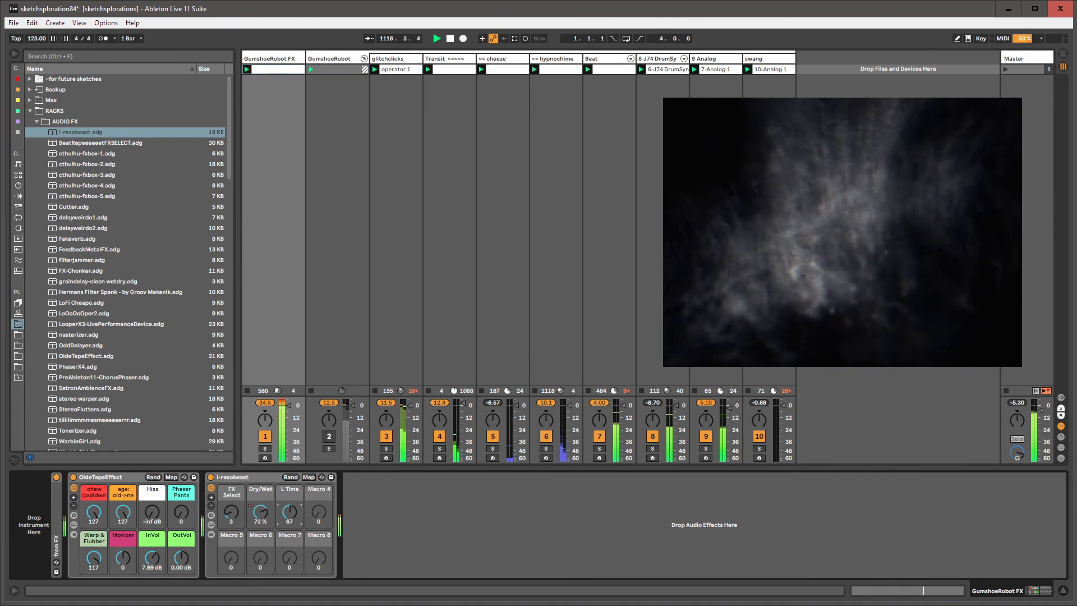
{"action": "left_click_drag", "start_coordinate": [288, 512], "coordinate": [261, 512]}
{"action": "left_click", "coordinate": [260, 512]}
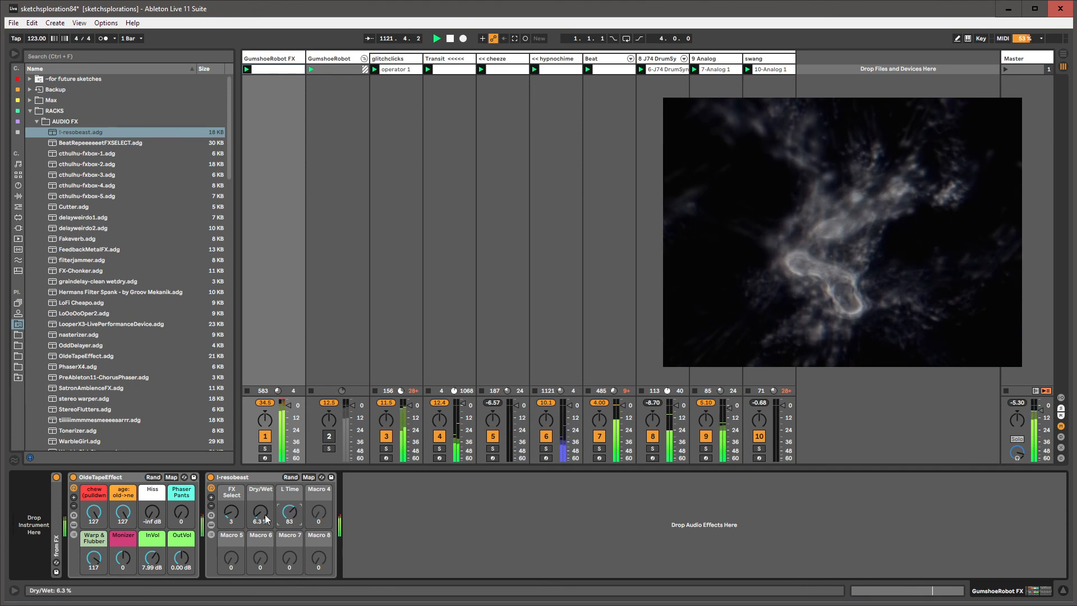
{"action": "left_click", "coordinate": [294, 515]}
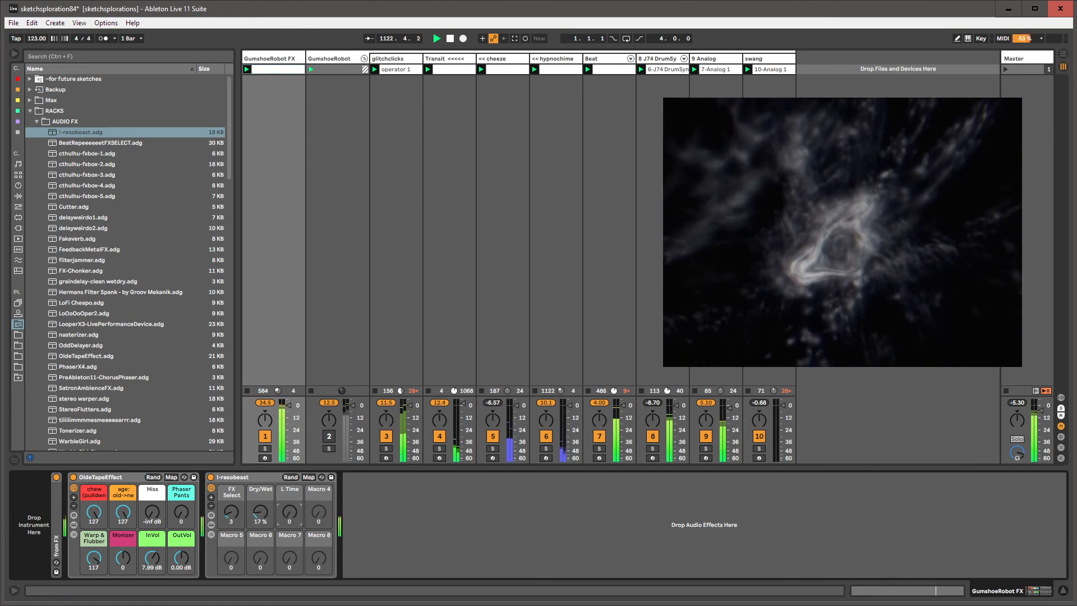
{"action": "left_click_drag", "start_coordinate": [293, 515], "coordinate": [209, 491]}
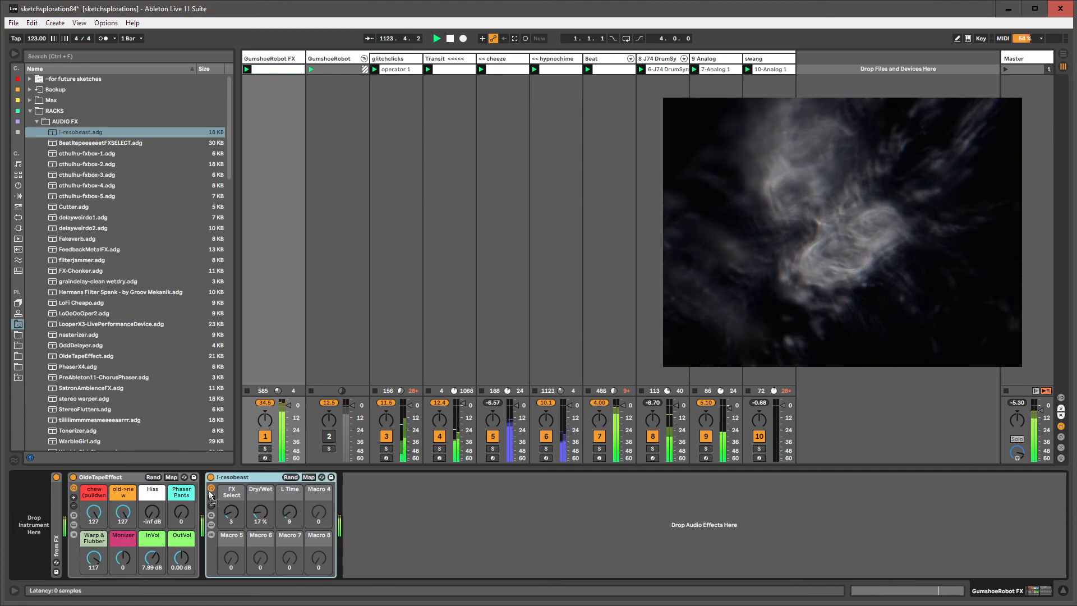
{"action": "left_click_drag", "start_coordinate": [290, 512], "coordinate": [290, 515]}
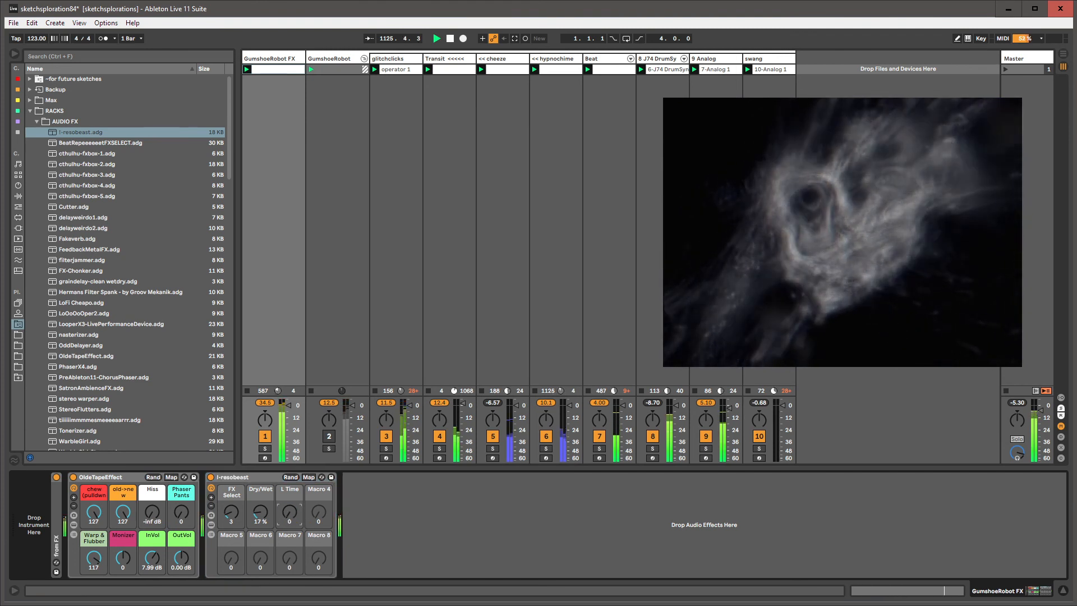
Unlink the L Time envelope's loop in the GumshoeRobot FX clip and set its length to 4.1.1.
{"action": "key", "text": "shift+Tab"}
{"action": "left_click", "coordinate": [163, 477]}
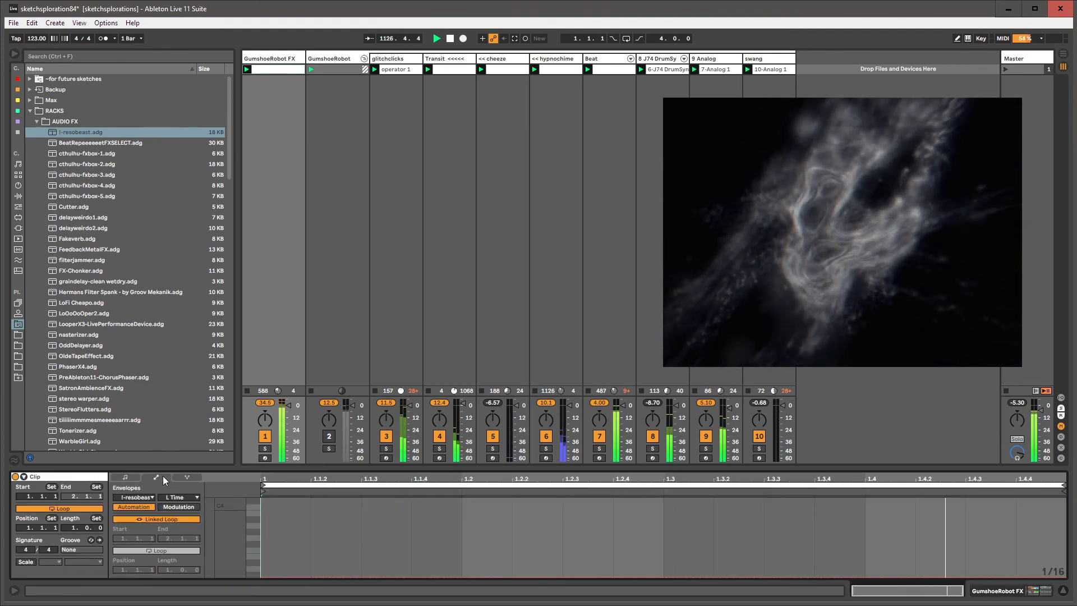
{"action": "left_click", "coordinate": [144, 520]}
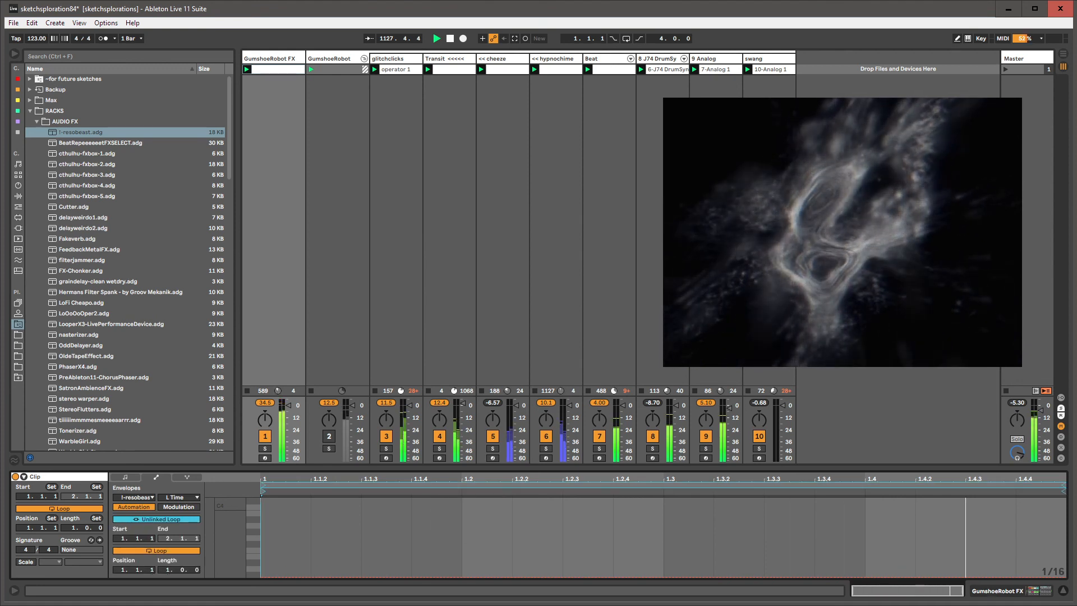
{"action": "left_click_drag", "start_coordinate": [165, 570], "coordinate": [165, 538]}
{"action": "left_click_drag", "start_coordinate": [197, 571], "coordinate": [196, 567]}
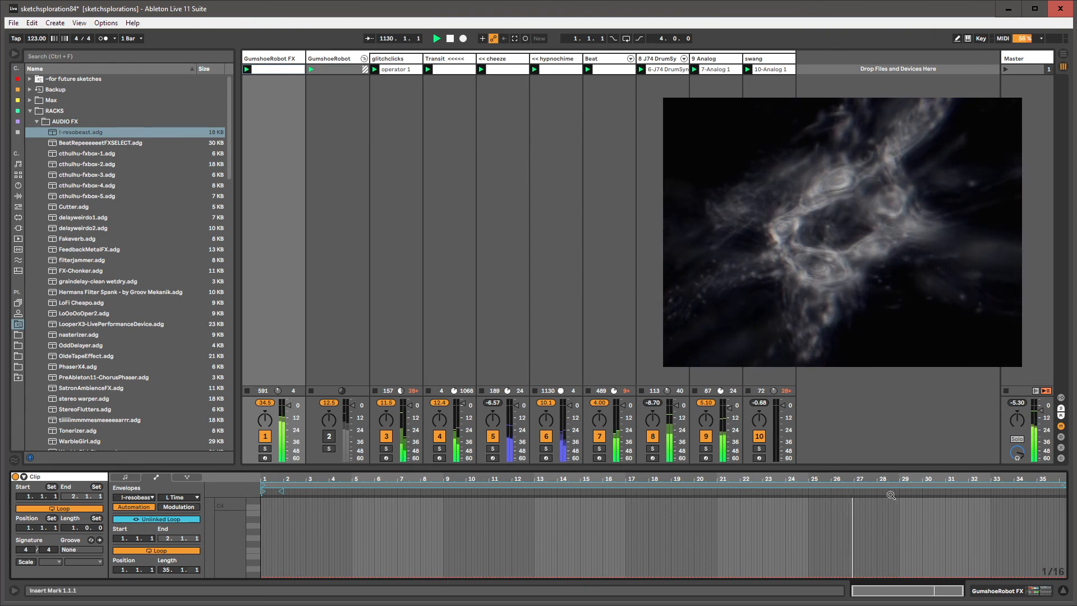
{"action": "left_click_drag", "start_coordinate": [1064, 485], "coordinate": [393, 533]}
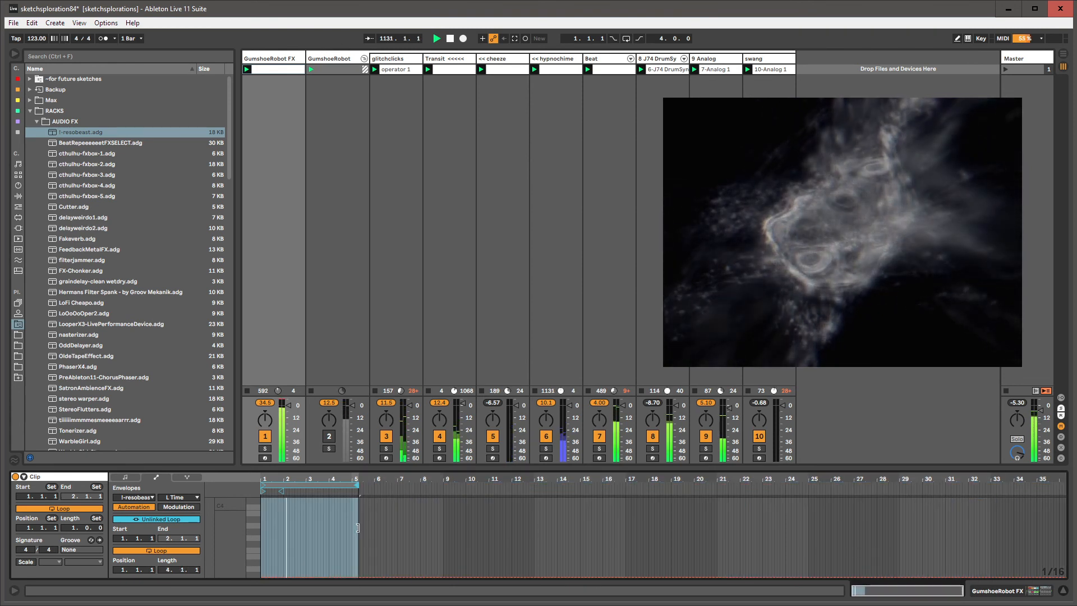
Record varied L Time macro movements on !-resobeast into the unlinked loop and review the resulting envelope.
{"action": "key", "text": "shift+Tab"}
{"action": "key", "text": "ctrl+shift+F9"}
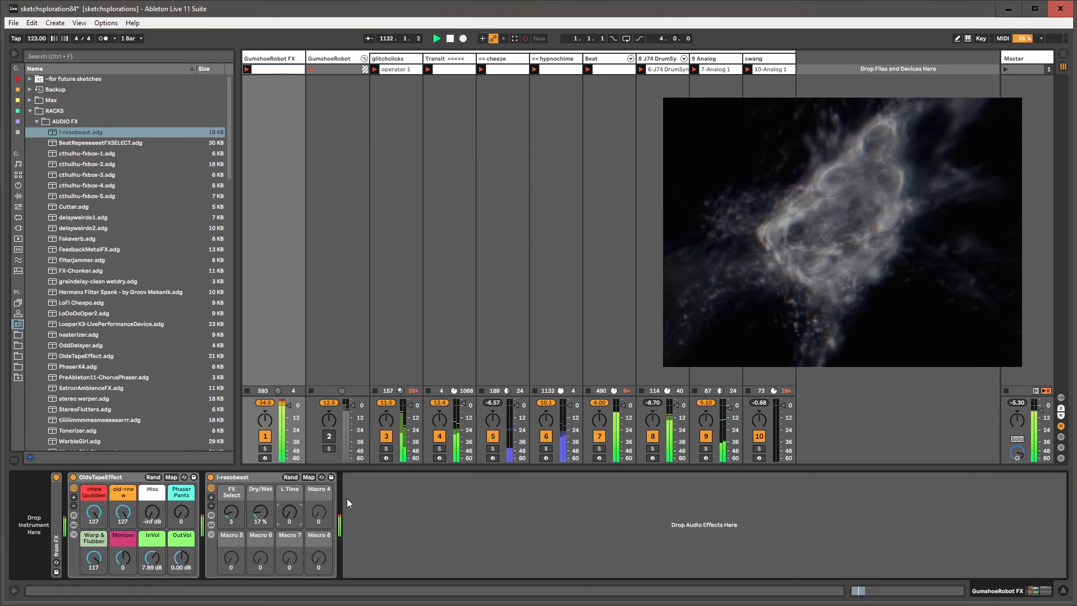
{"action": "mouse_move", "coordinate": [291, 513]}
{"action": "left_mouse_down"}
{"action": "mouse_move", "coordinate": [289, 453]}
{"action": "mouse_move", "coordinate": [290, 508]}
{"action": "left_mouse_up"}
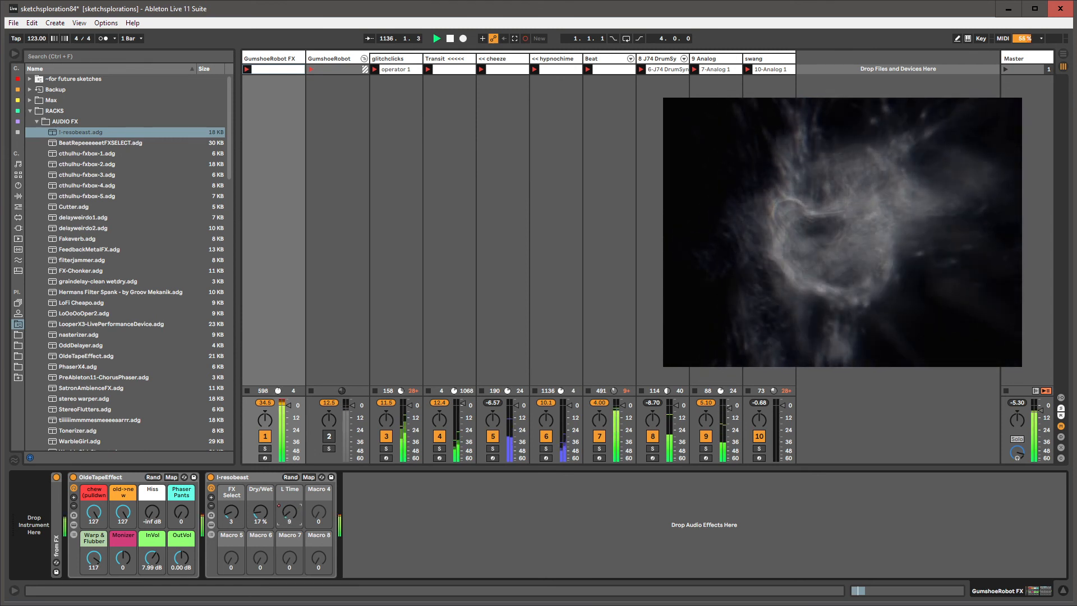
{"action": "left_click_drag", "start_coordinate": [289, 469], "coordinate": [290, 486]}
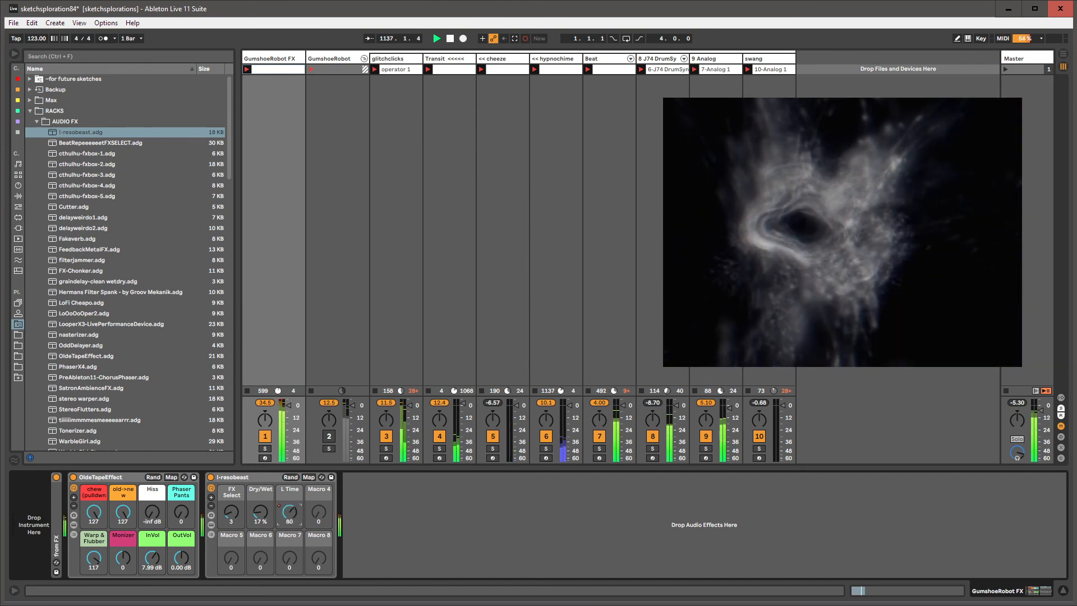
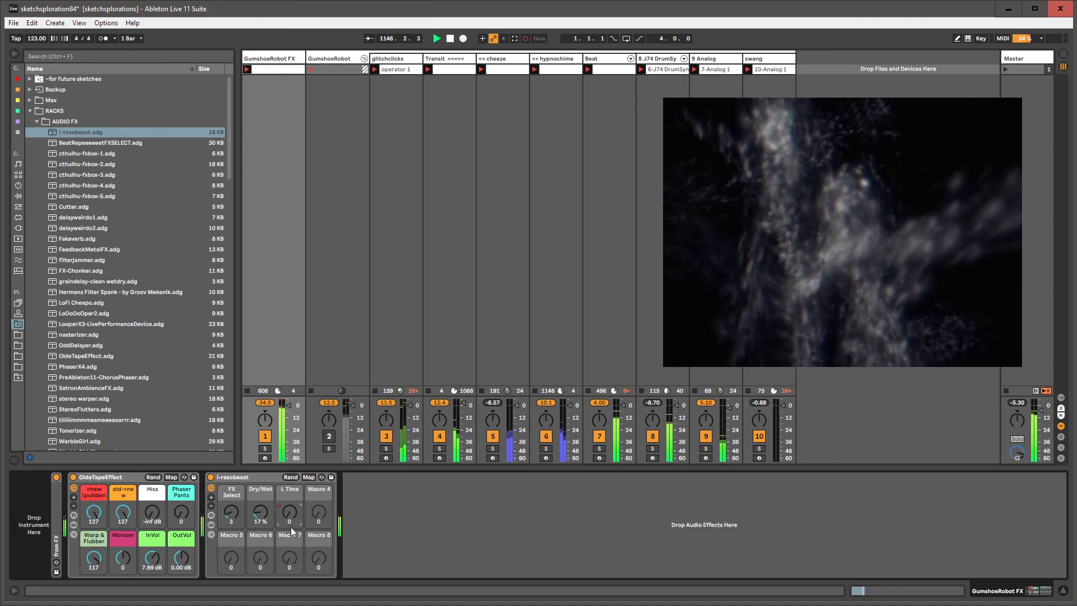
{"action": "key", "text": "shift+Tab"}
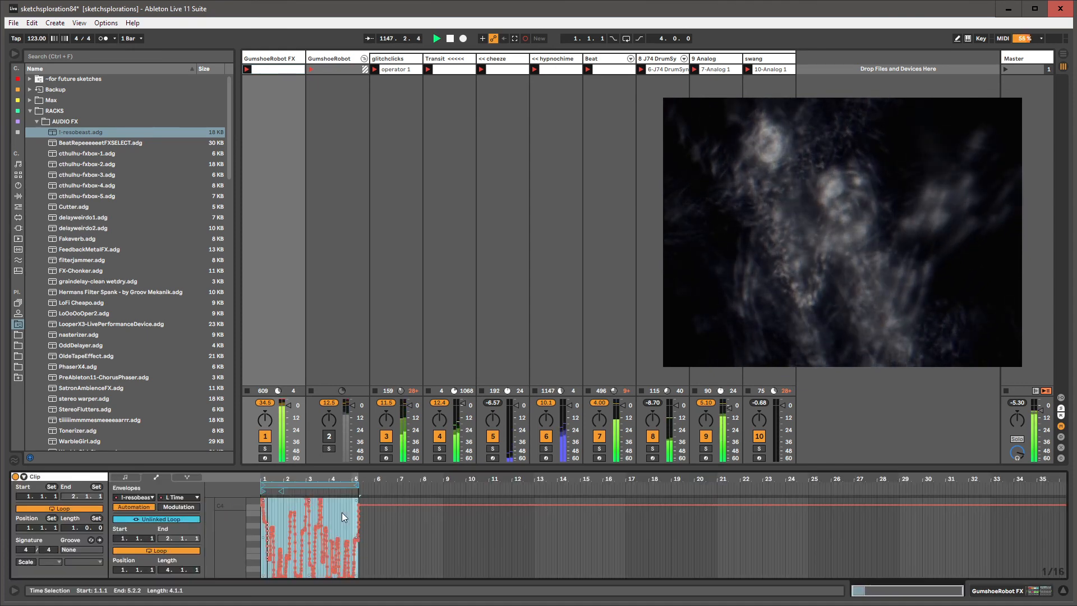
{"action": "right_click", "coordinate": [342, 513]}
{"action": "key", "text": "shift+Tab"}
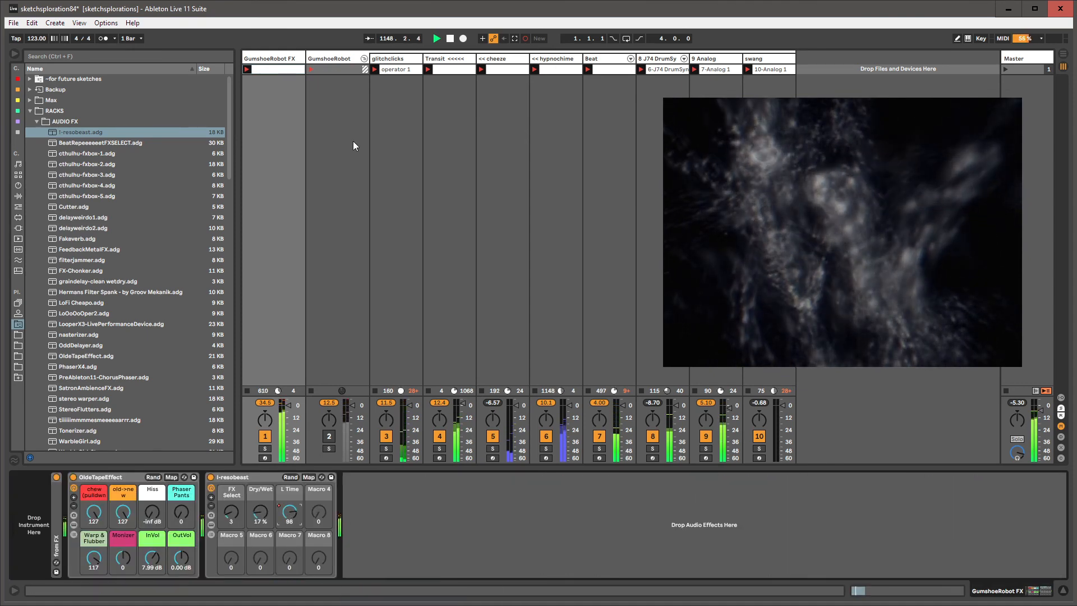
Stop playback, move the song position to bar 3467 and resume playing from there.
{"action": "left_click", "coordinate": [448, 39]}
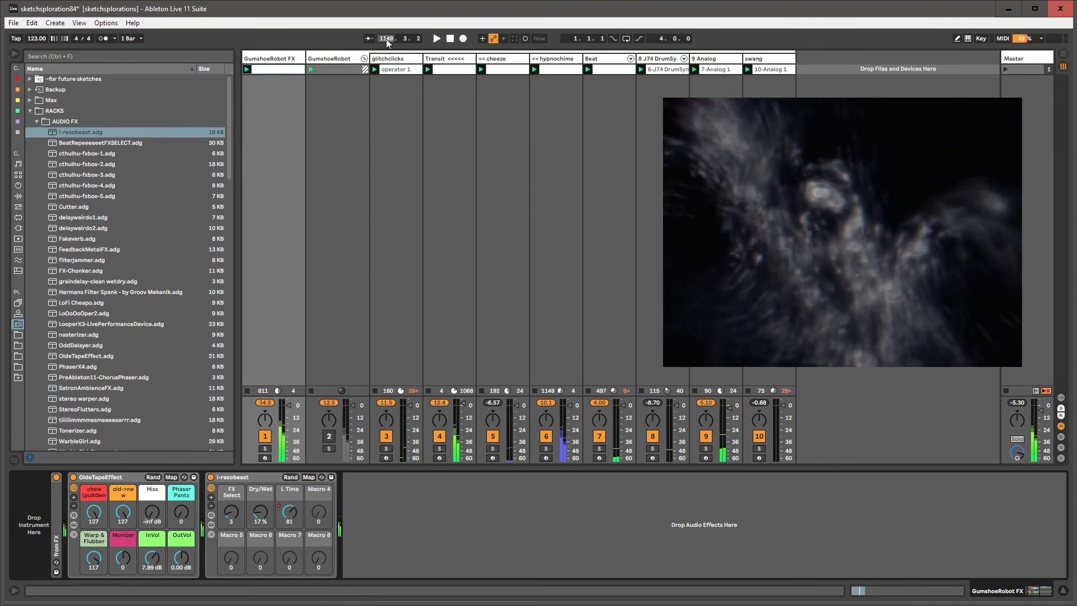
{"action": "left_click_drag", "start_coordinate": [387, 39], "coordinate": [385, 20]}
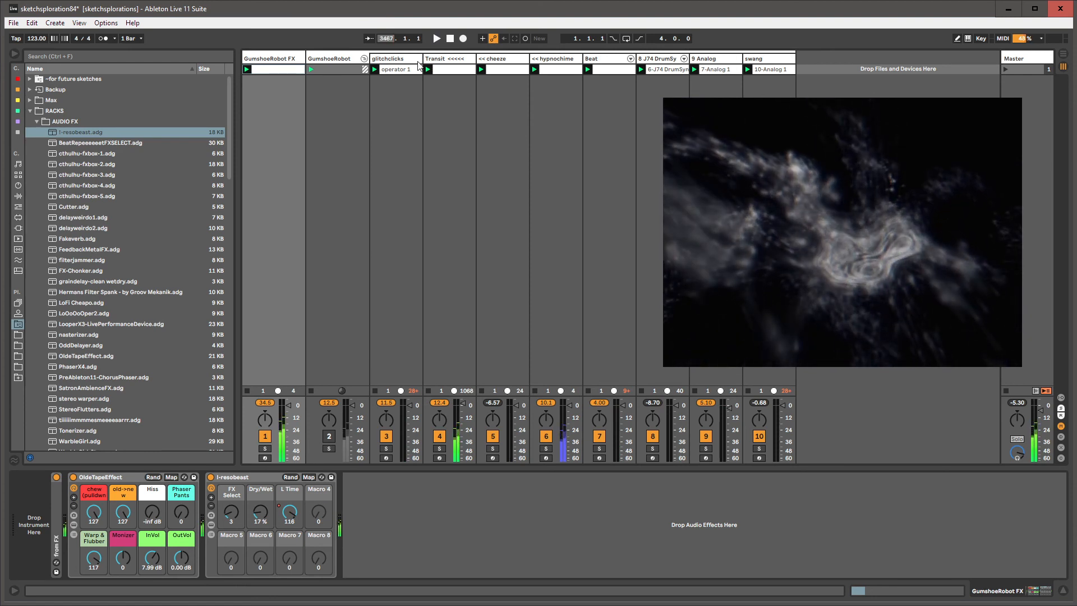
{"action": "left_click", "coordinate": [438, 39]}
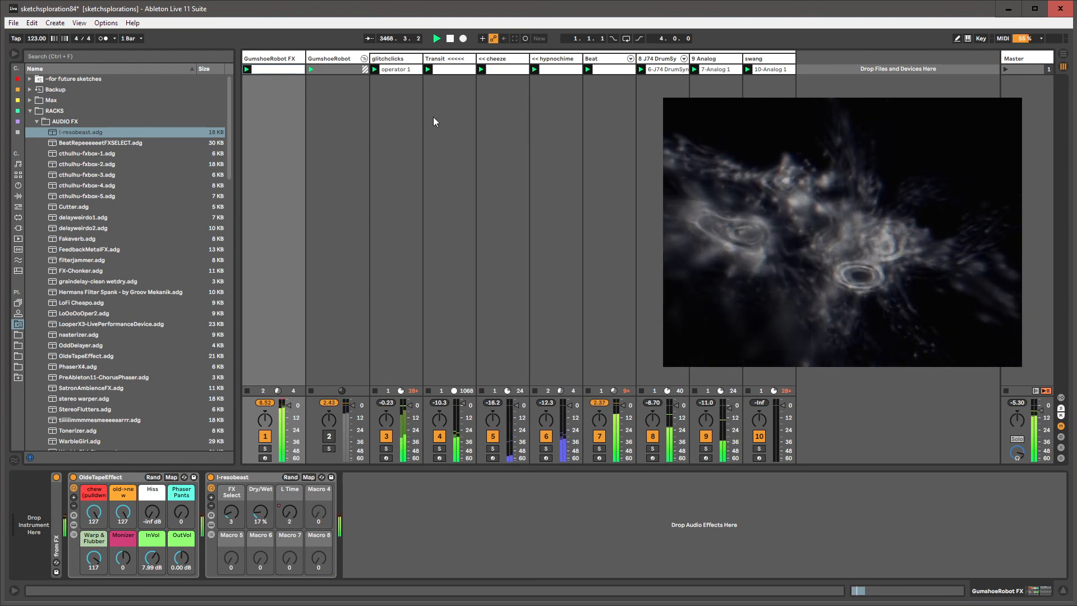
Examine the EQ Eight band 8 frequency automation in the glitchclicks clip and its unlinked loop.
{"action": "left_click", "coordinate": [402, 73]}
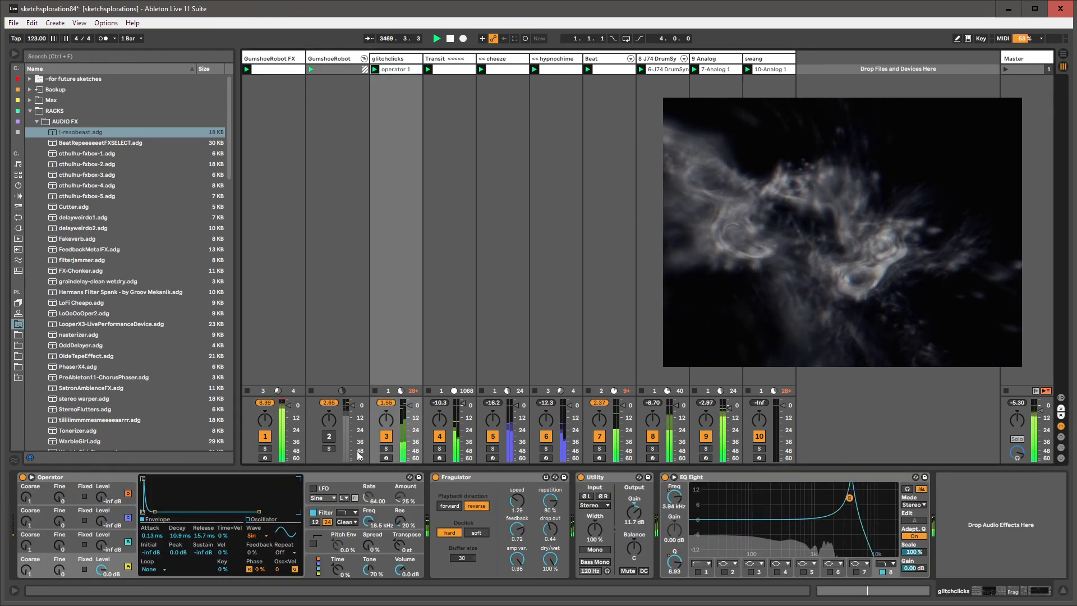
{"action": "left_click", "coordinate": [678, 497]}
{"action": "key", "text": "shift+Tab"}
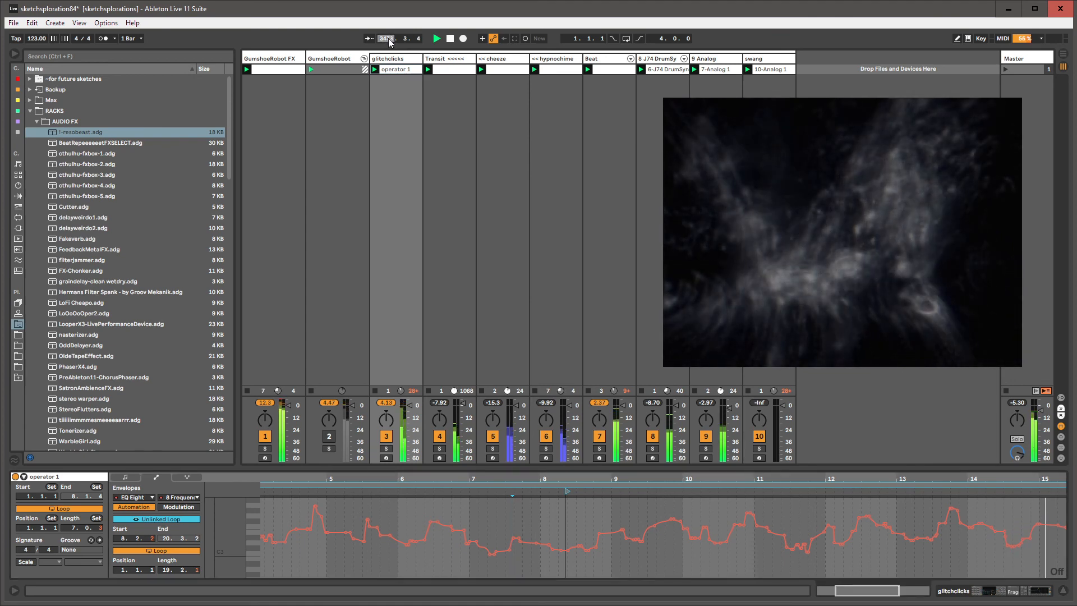
{"action": "key", "text": "shift+Tab"}
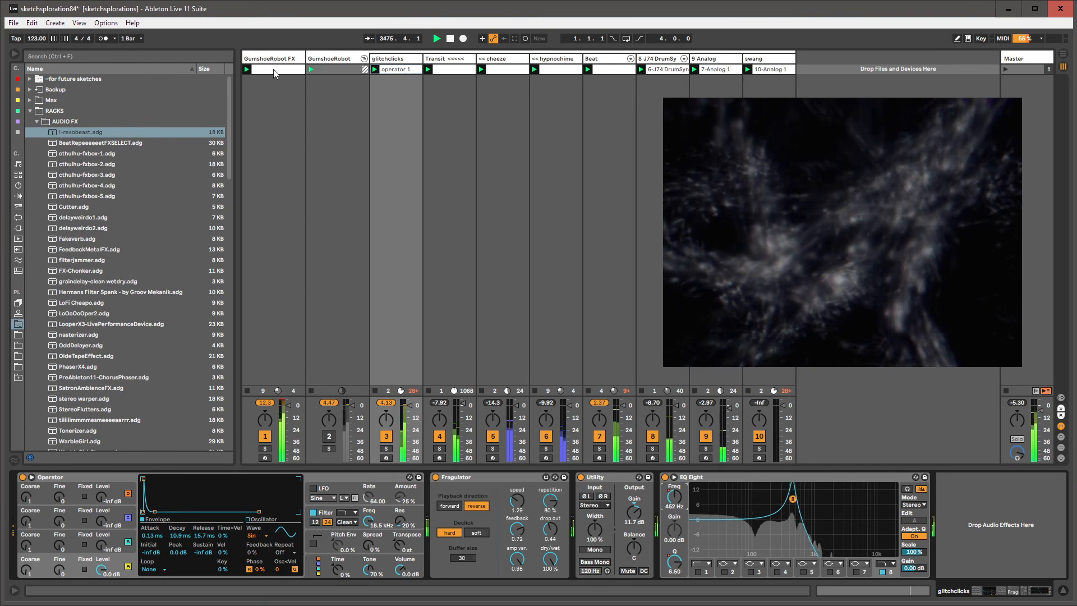
Set !-resobeast's Dry/Wet on GumshoeRobot FX to 21 % and extend its unlinked envelope loop to about 52 bars.
{"action": "left_click", "coordinate": [298, 147]}
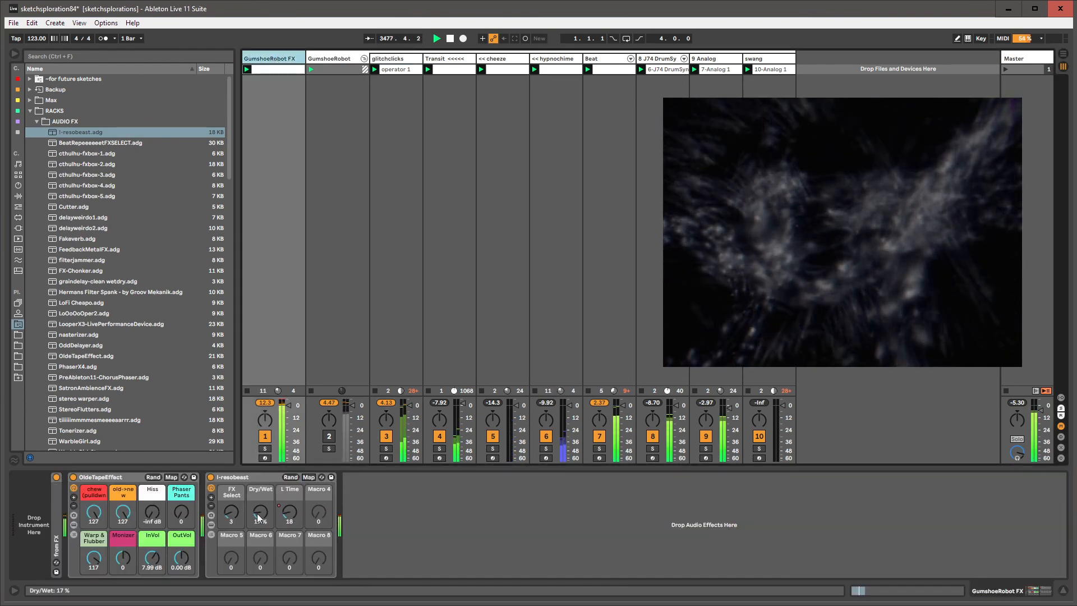
{"action": "left_click_drag", "start_coordinate": [261, 511], "coordinate": [260, 508]}
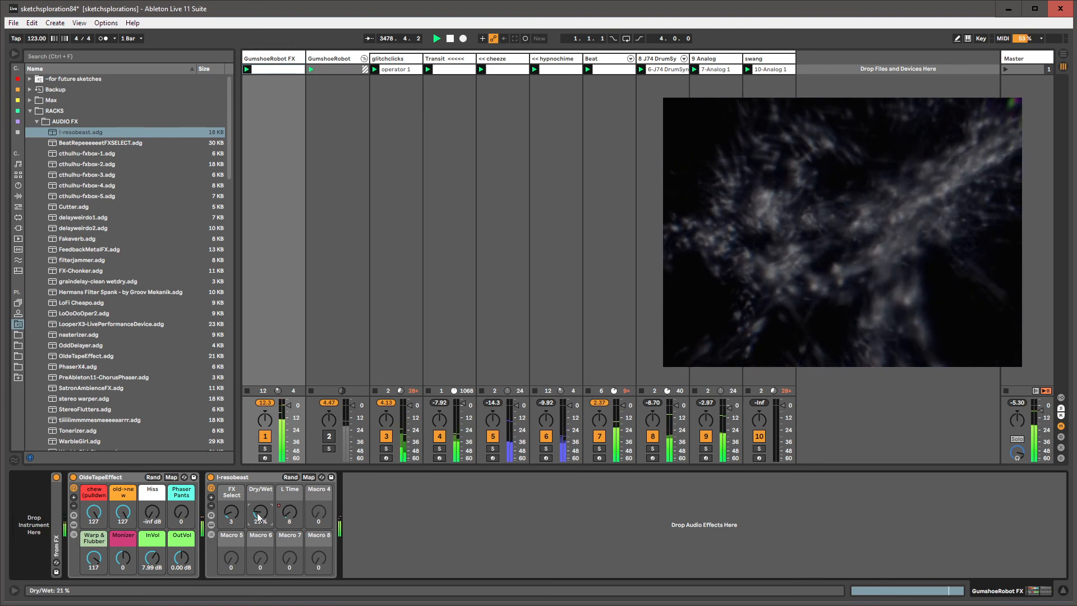
{"action": "key", "text": "shift+Tab"}
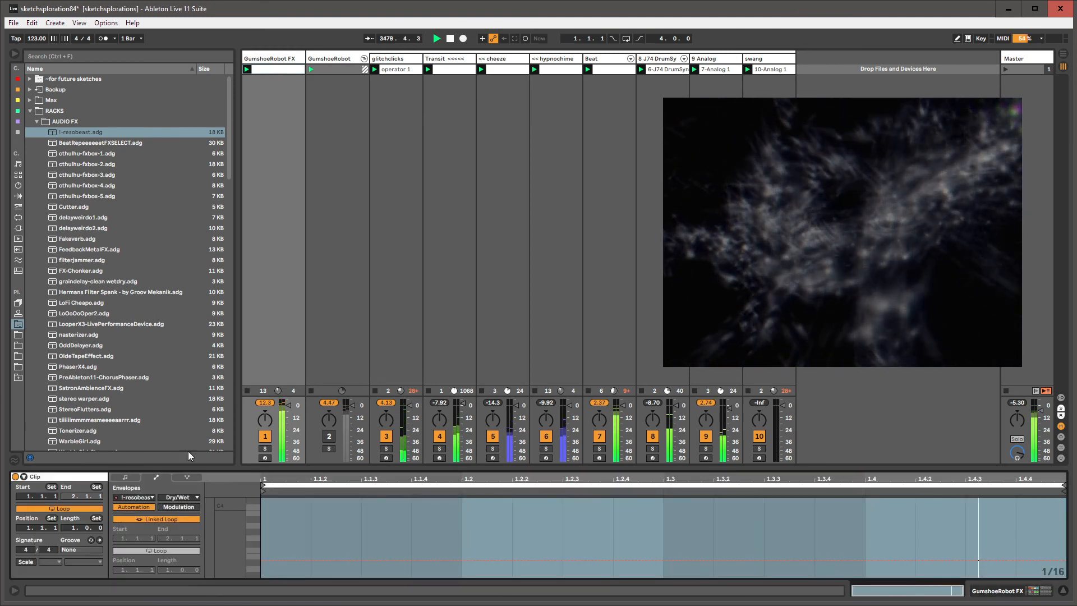
{"action": "left_click_drag", "start_coordinate": [165, 571], "coordinate": [165, 487]}
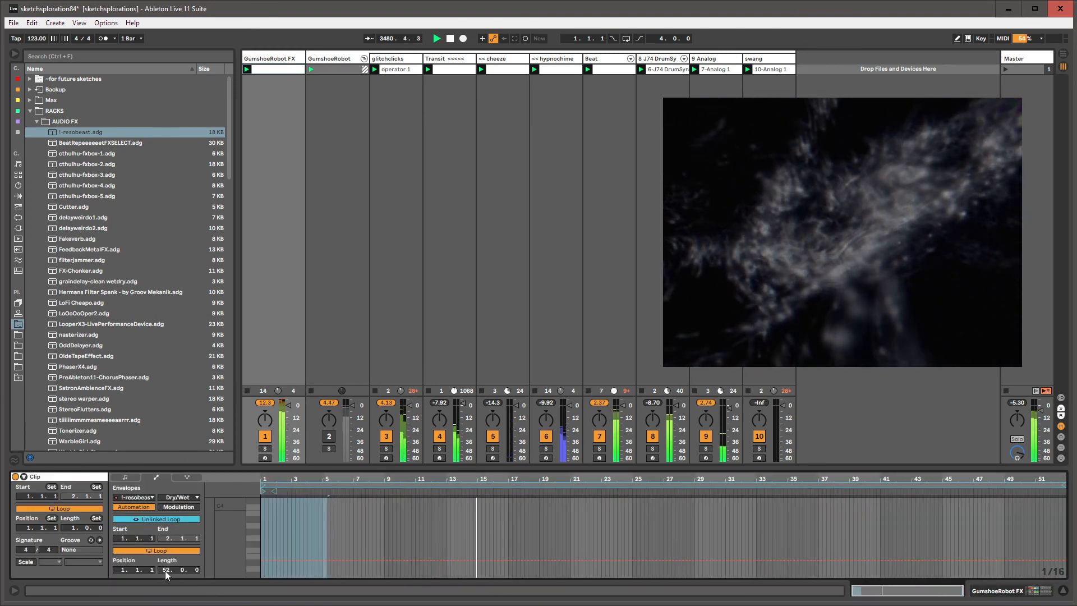
Extend the Dry/Wet envelope loop to 980.3.0 and shape it at minimum except for a 21 % plateau around bars 769 to 830.
{"action": "left_click_drag", "start_coordinate": [193, 570], "coordinate": [193, 556]}
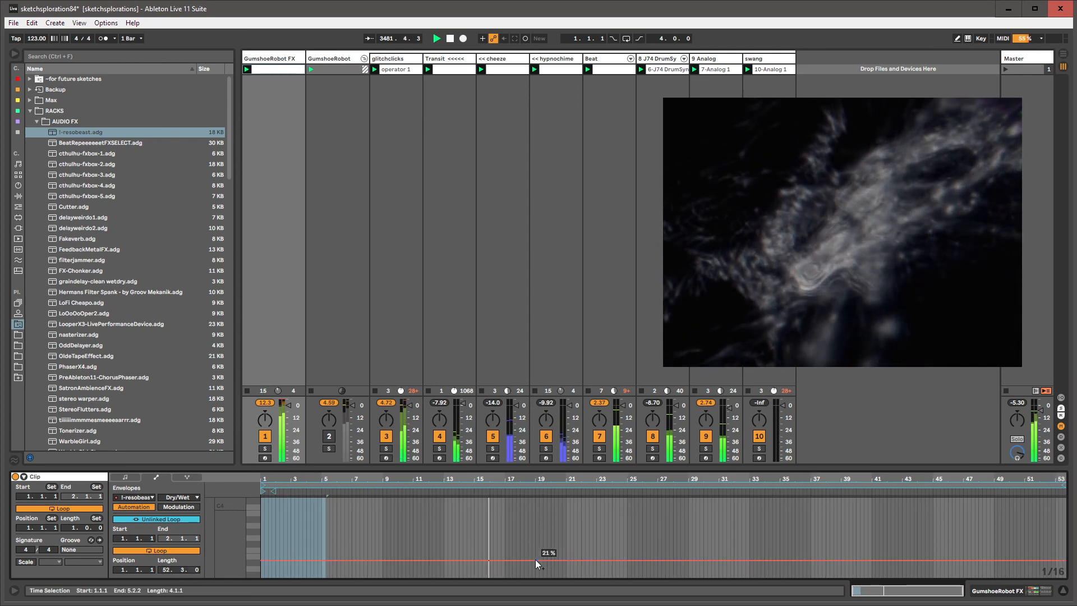
{"action": "left_click_drag", "start_coordinate": [165, 570], "coordinate": [165, 56]}
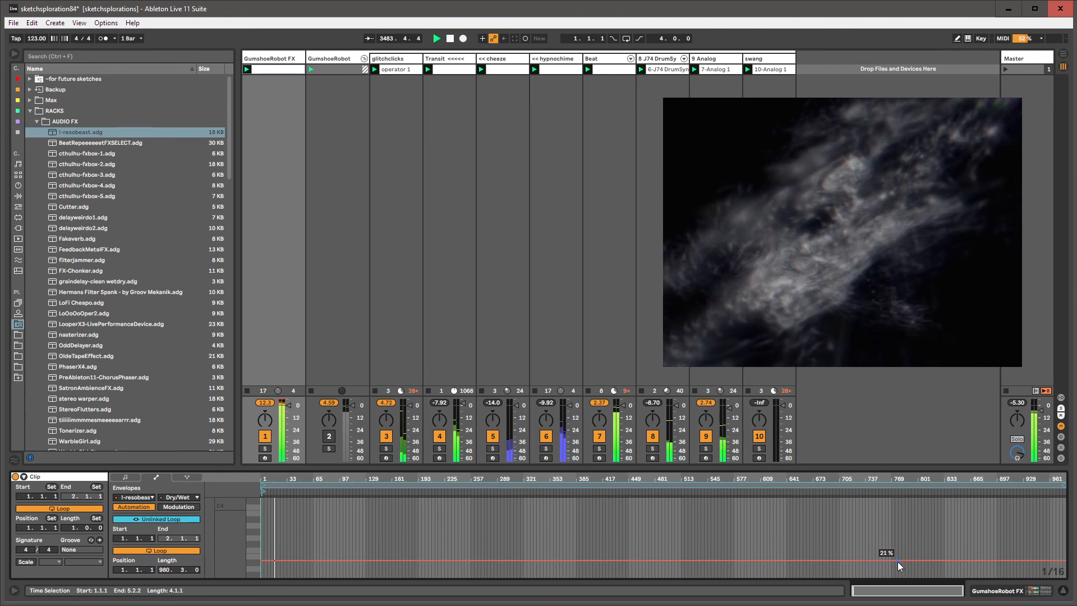
{"action": "left_click_drag", "start_coordinate": [887, 560], "coordinate": [888, 577]}
{"action": "left_click", "coordinate": [948, 562]}
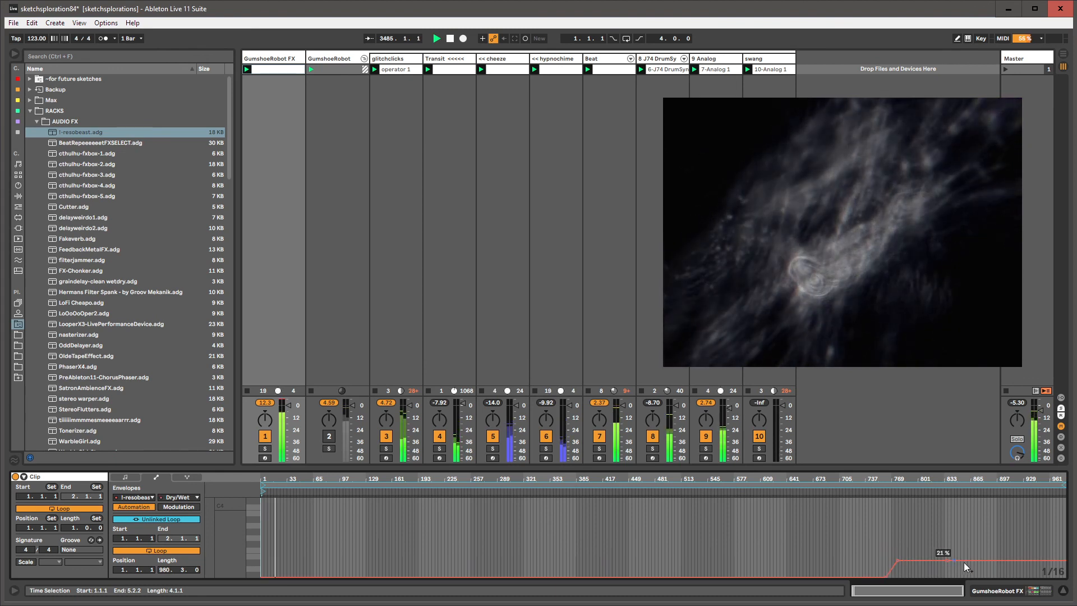
{"action": "left_click_drag", "start_coordinate": [964, 562], "coordinate": [994, 577]}
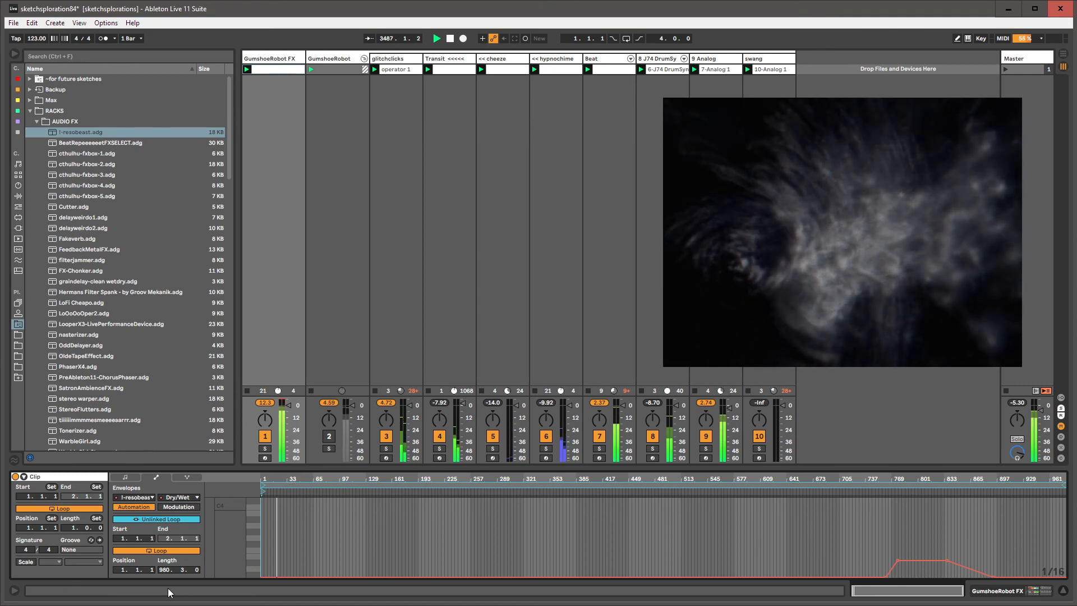
Jump playback to bar 980 and relaunch the GumshoeRobot FX clip to follow its envelope position.
{"action": "left_click", "coordinate": [390, 40]}
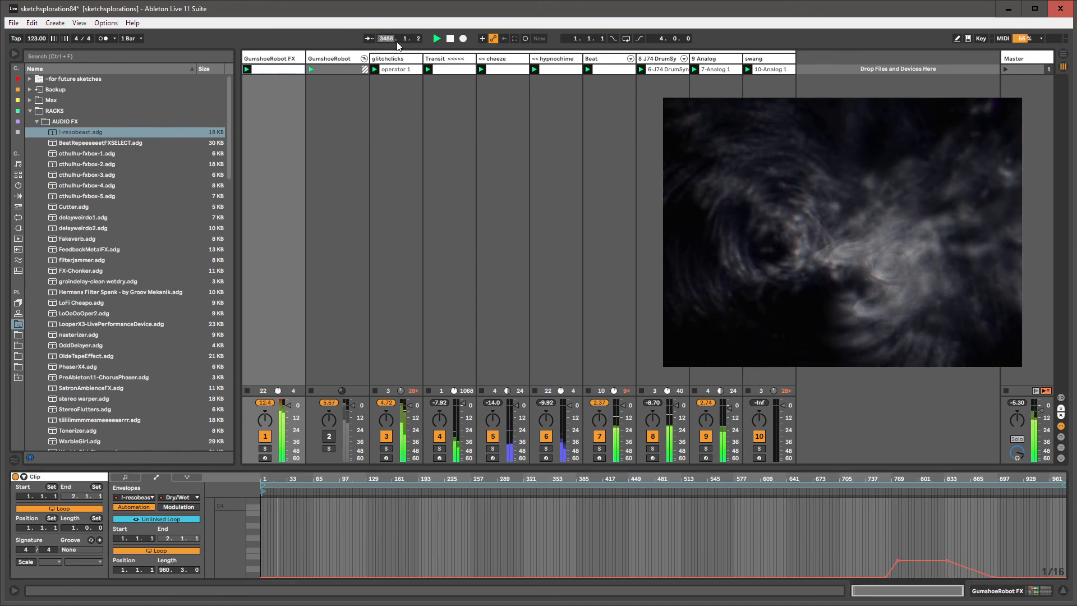
{"action": "type", "text": "0"}
{"action": "key", "text": "BackSpace"}
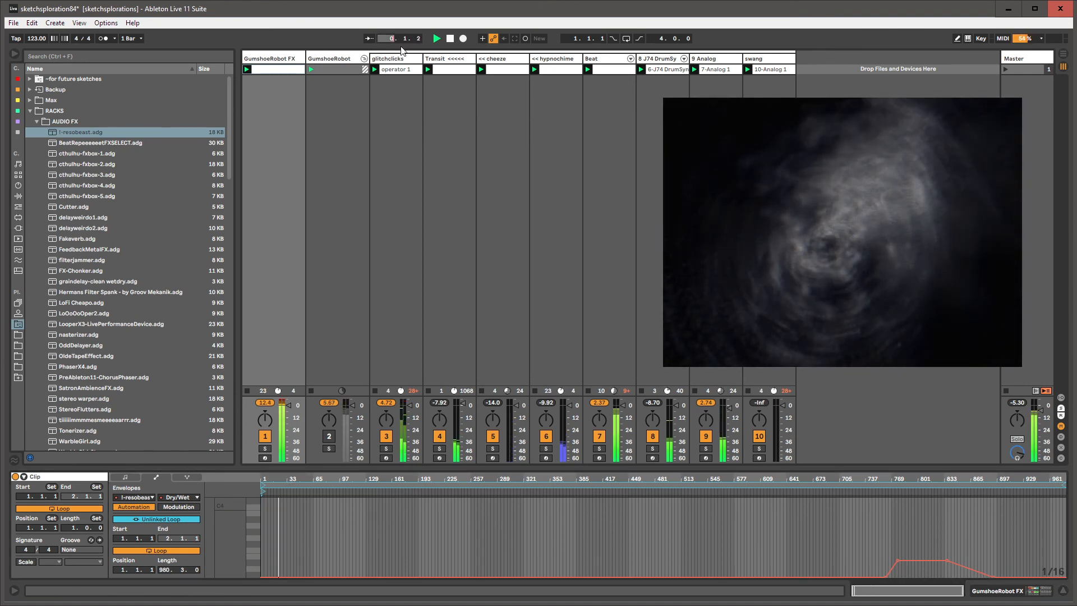
{"action": "type", "text": "980"}
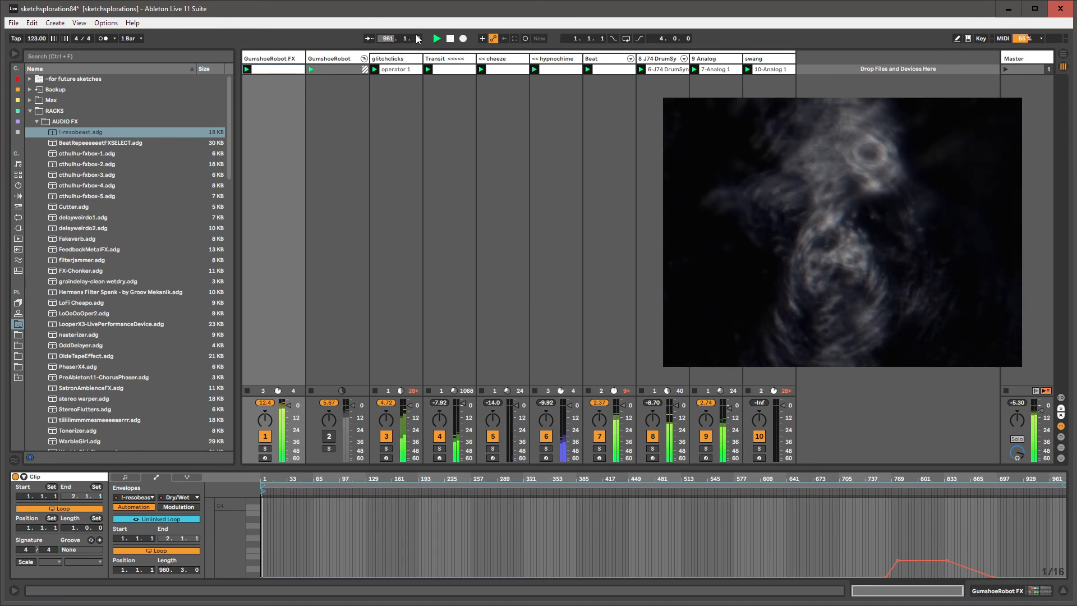
{"action": "left_click", "coordinate": [387, 69]}
{"action": "left_click", "coordinate": [267, 73]}
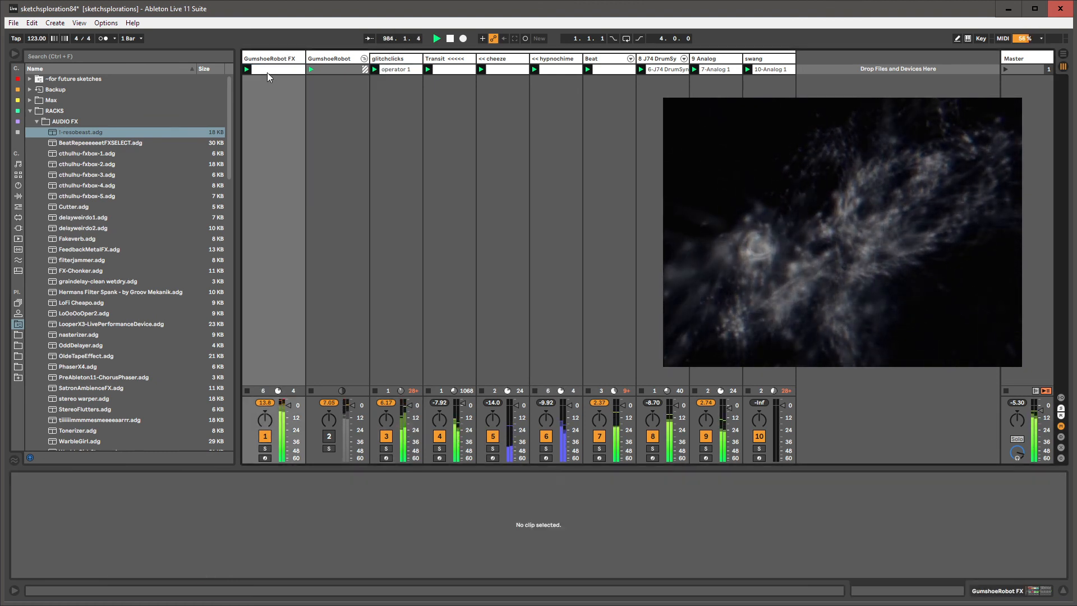
{"action": "left_click", "coordinate": [247, 70]}
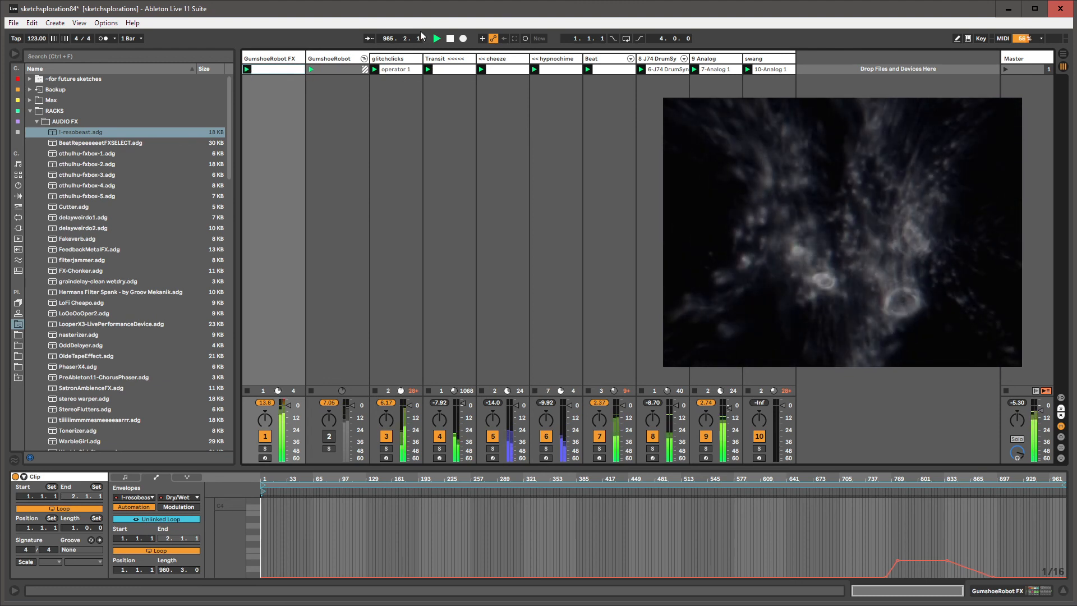
Restart playback with the GumshoeRobot FX clip and move the unlinked envelope's start marker to 1.2.2.
{"action": "left_click", "coordinate": [450, 39]}
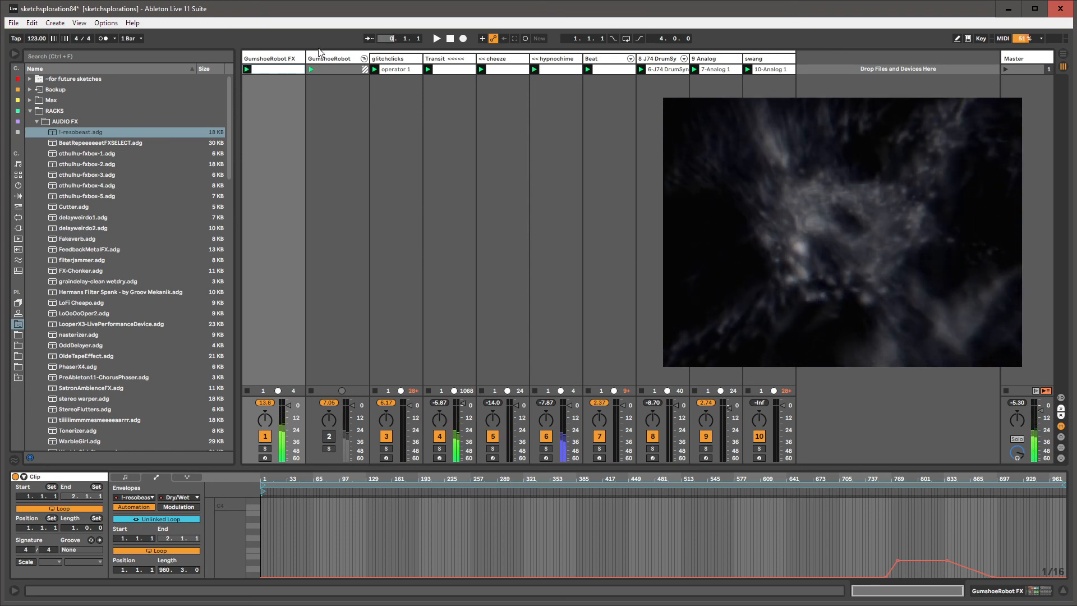
{"action": "left_click", "coordinate": [247, 69]}
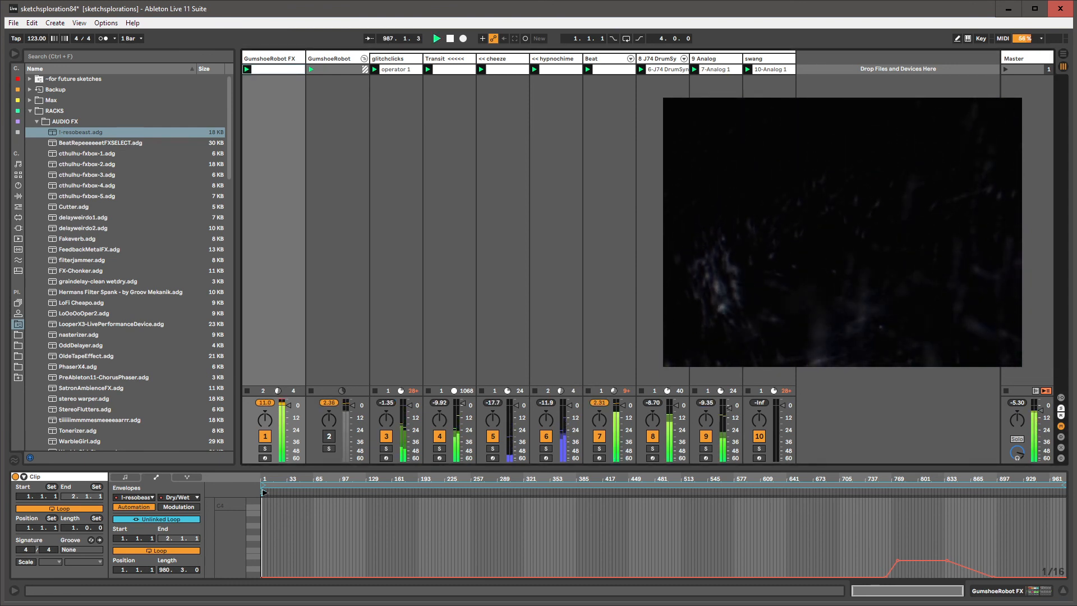
{"action": "mouse_move", "coordinate": [263, 492]}
{"action": "left_mouse_down"}
{"action": "mouse_move", "coordinate": [313, 492]}
{"action": "mouse_move", "coordinate": [303, 492]}
{"action": "left_mouse_up"}
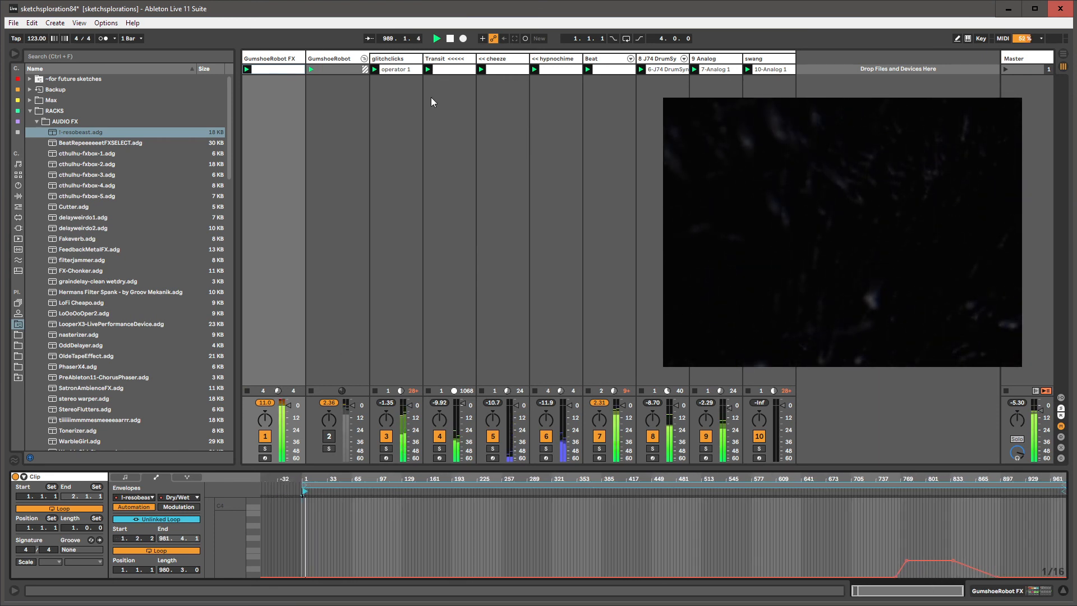
Scrub the song position while playing and set its bar to 979 to check the envelope's playhead.
{"action": "left_click", "coordinate": [390, 39]}
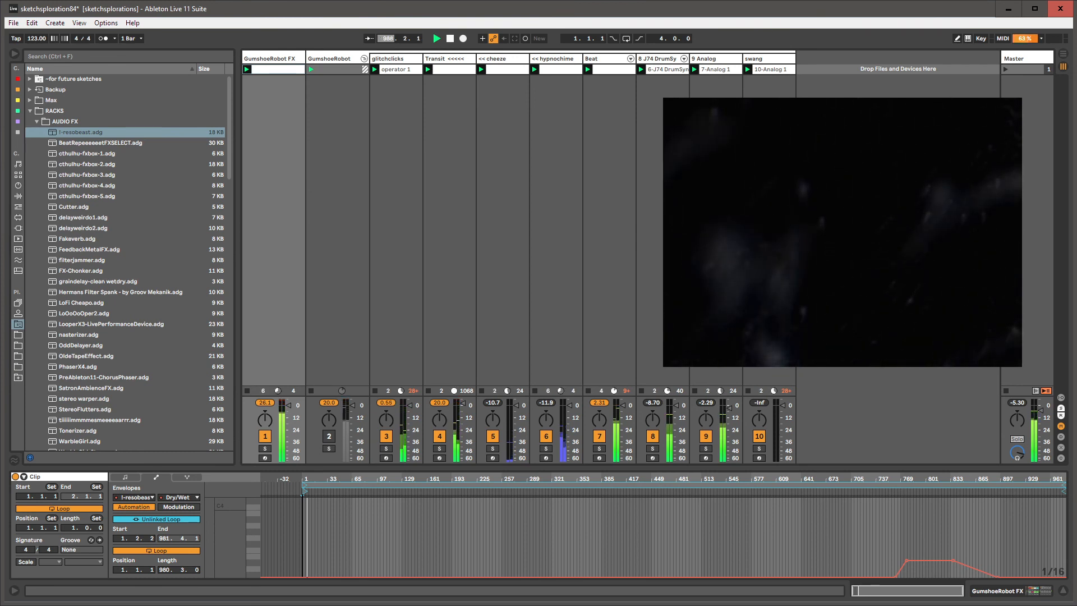
{"action": "left_click_drag", "start_coordinate": [390, 39], "coordinate": [389, 449]}
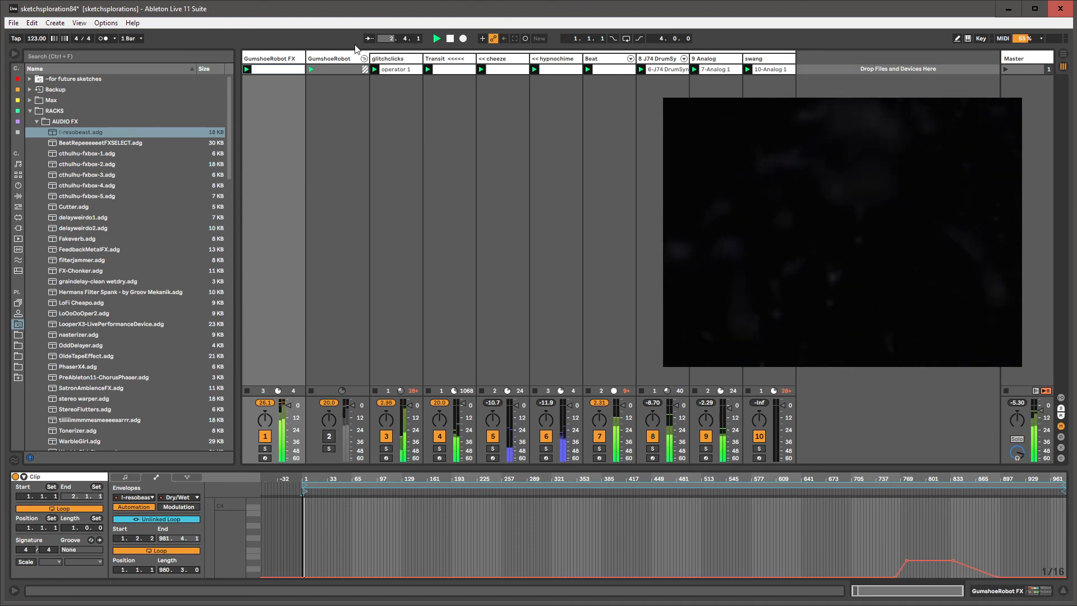
{"action": "left_click_drag", "start_coordinate": [385, 38], "coordinate": [385, 25]}
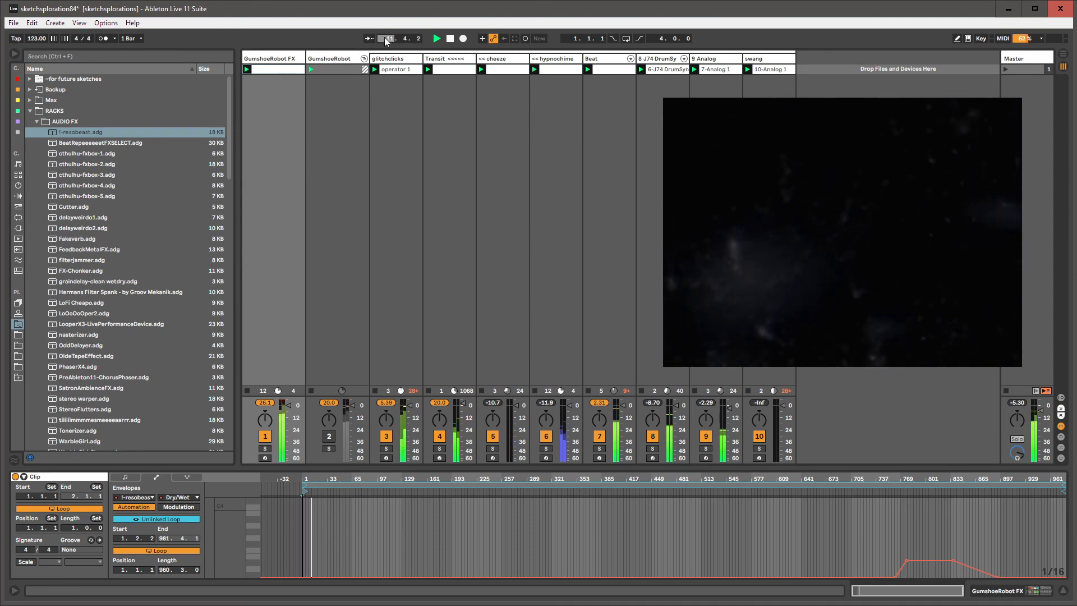
{"action": "type", "text": "979"}
{"action": "key", "text": "Return"}
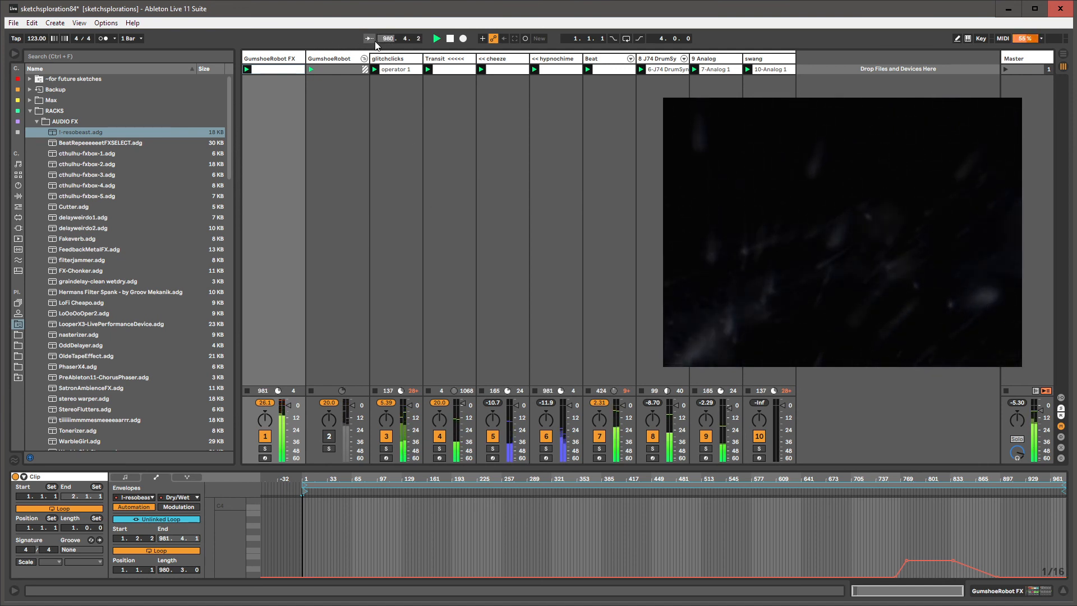
Restart playback from the beginning, then stop it and resume from bar 980.
{"action": "left_click", "coordinate": [435, 38]}
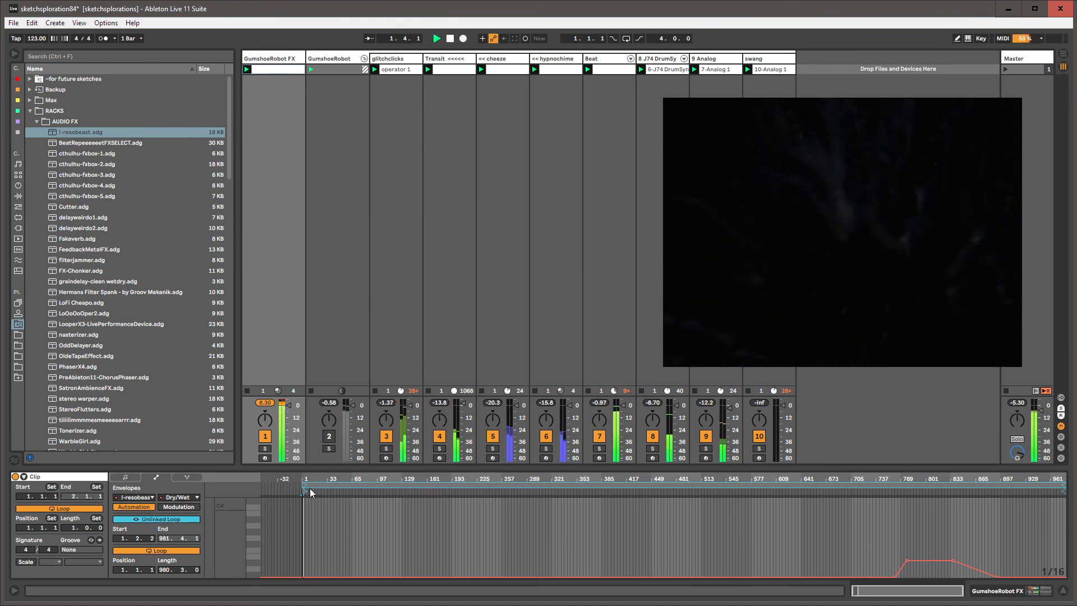
{"action": "double_click", "coordinate": [446, 38]}
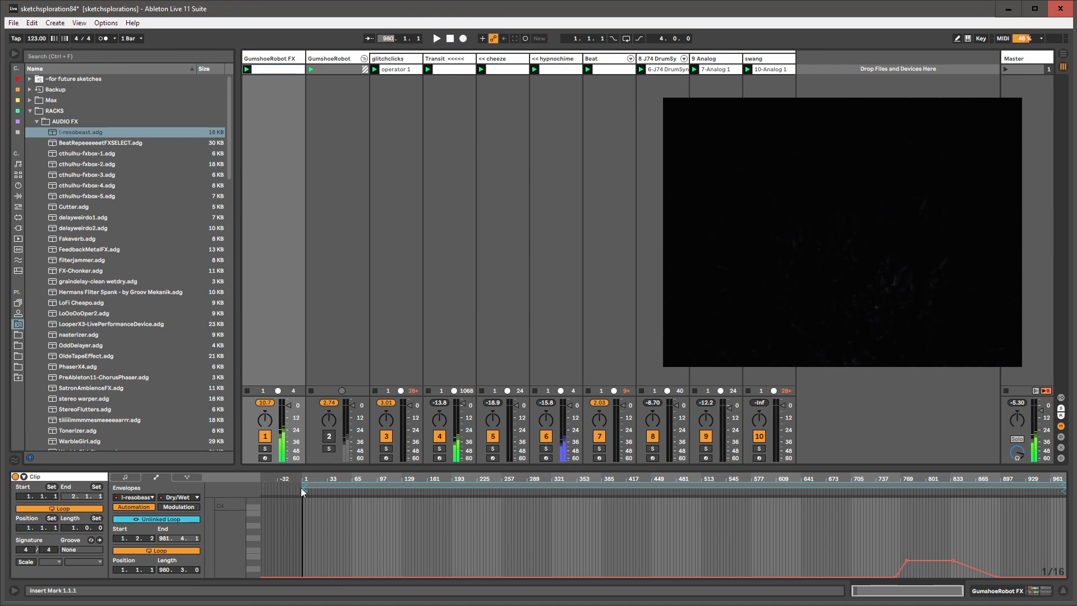
{"action": "left_click", "coordinate": [435, 39]}
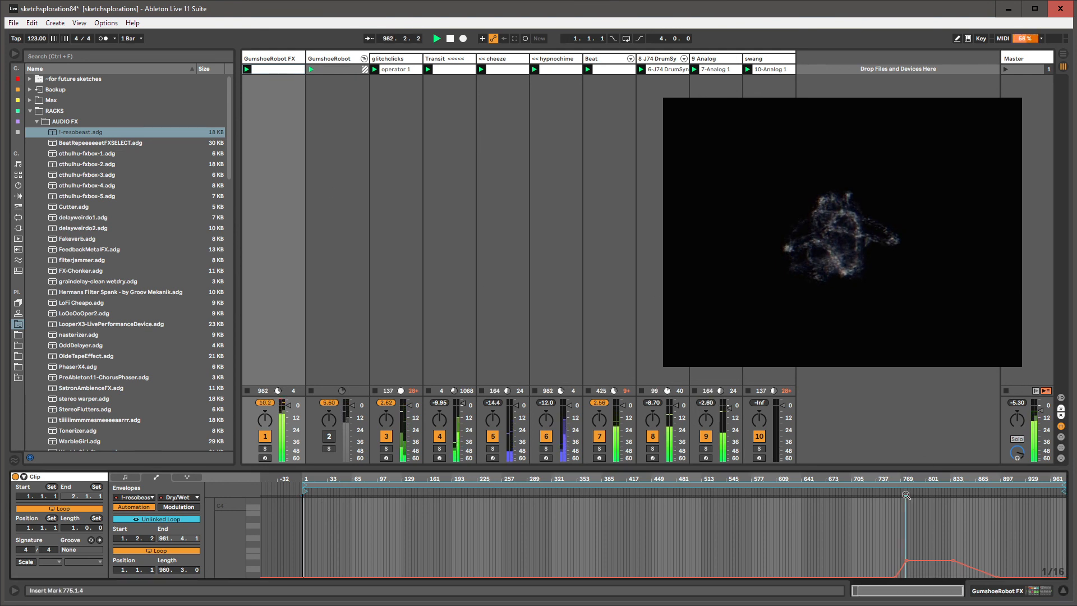
Place the insert mark at 775.1.4 in the envelope, restart playback and jump the song position to bar 768.
{"action": "left_click", "coordinate": [912, 513]}
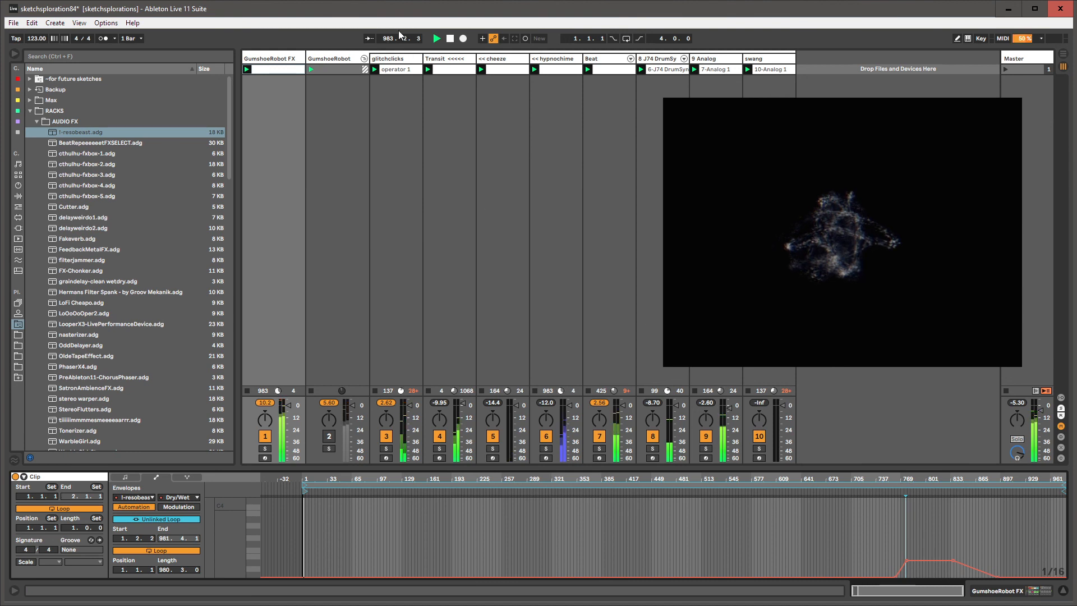
{"action": "left_click", "coordinate": [437, 38]}
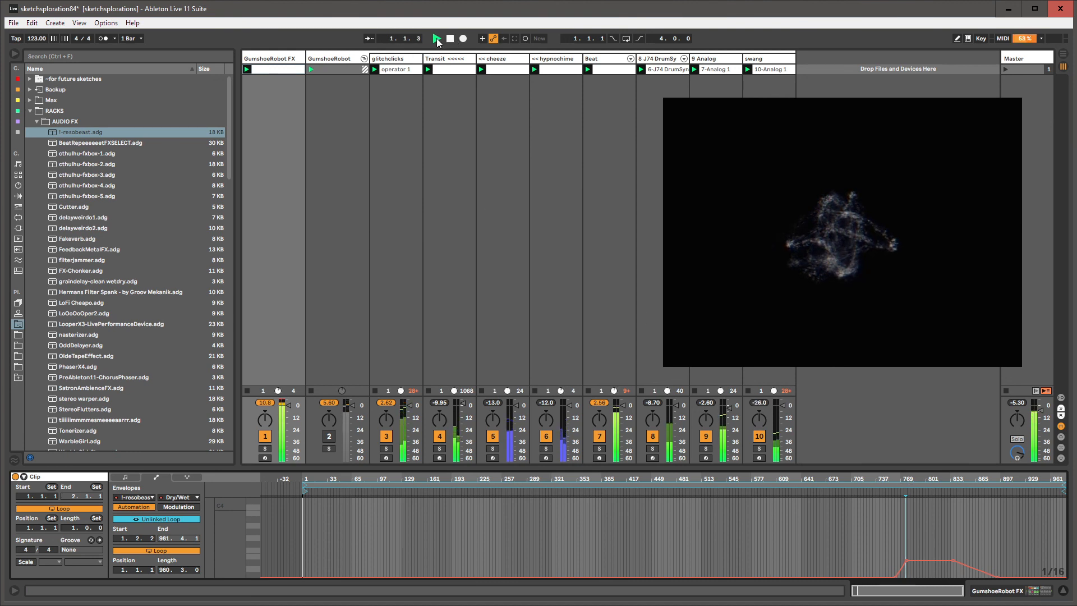
{"action": "left_click", "coordinate": [389, 39]}
{"action": "type", "text": "768"}
{"action": "key", "text": "Return"}
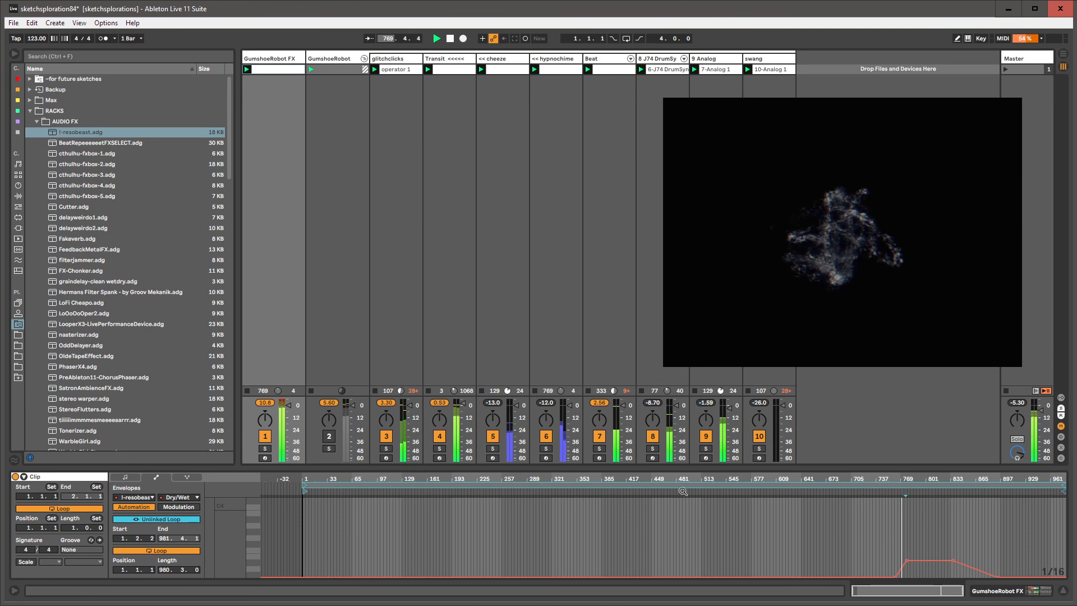
Stop playback and try to restart it from bar 767.
{"action": "left_click", "coordinate": [449, 40]}
{"action": "left_click", "coordinate": [450, 40]}
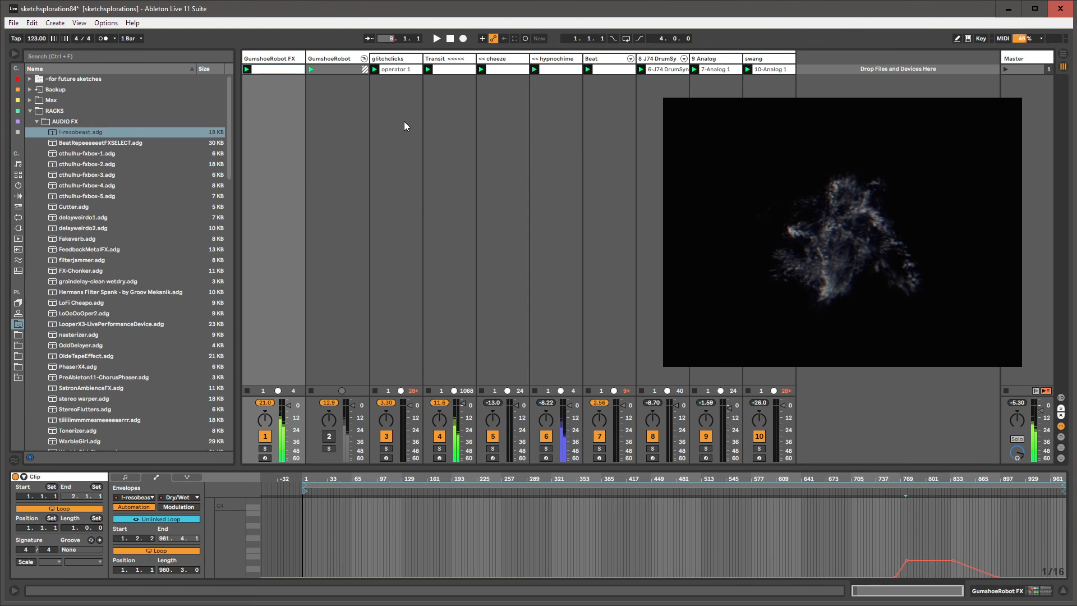
{"action": "type", "text": "767"}
{"action": "left_click", "coordinate": [437, 38]}
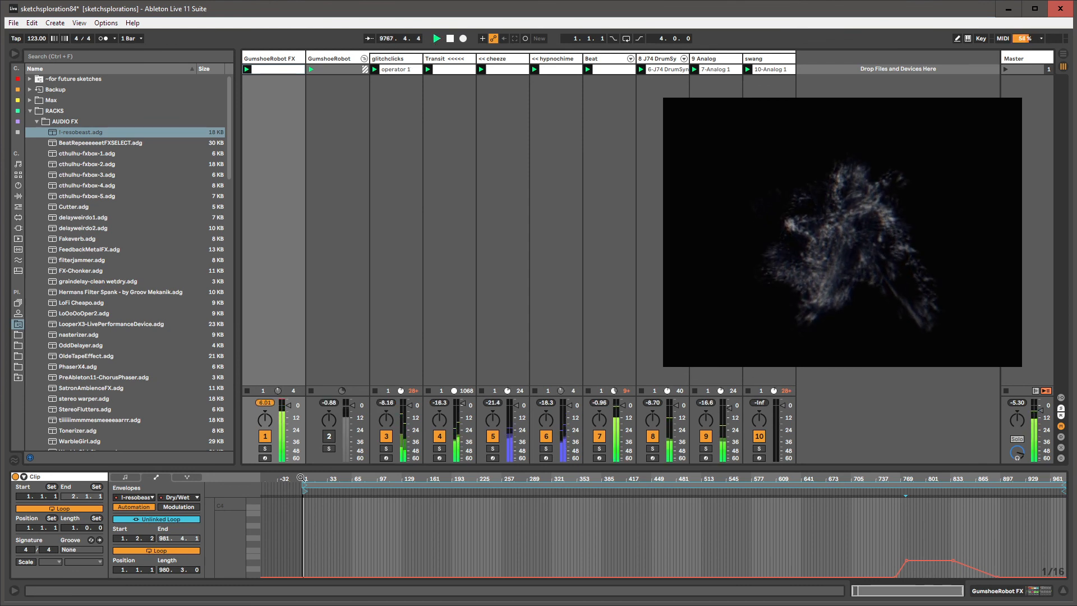
Return the unlinked envelope's start marker to 1.1.1 and restart playback from the beginning of the song.
{"action": "left_click_drag", "start_coordinate": [301, 478], "coordinate": [314, 501]}
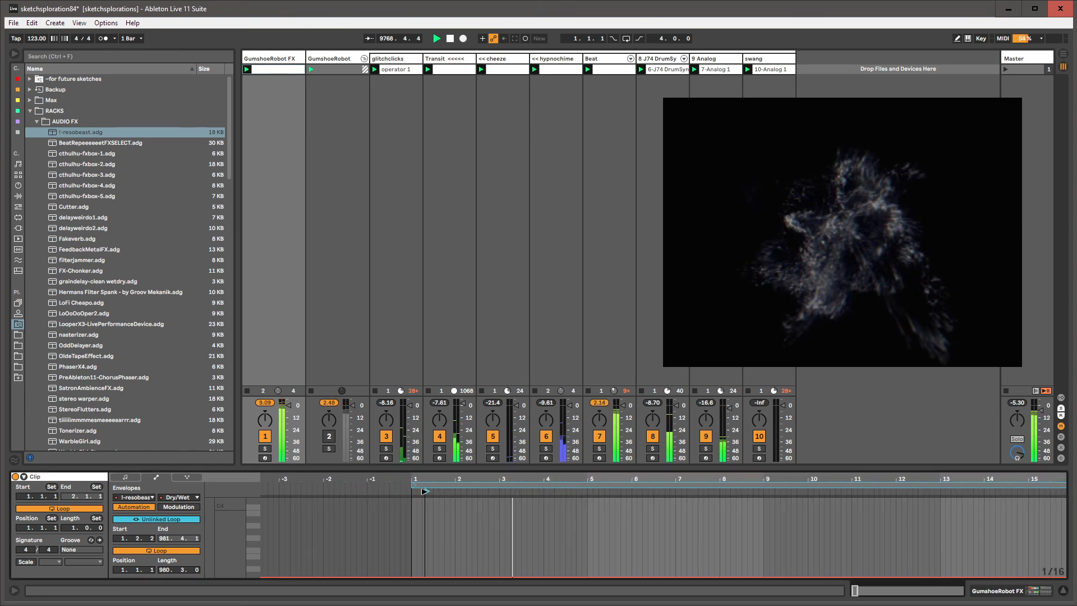
{"action": "mouse_move", "coordinate": [424, 492]}
{"action": "left_mouse_down"}
{"action": "mouse_move", "coordinate": [414, 492]}
{"action": "mouse_move", "coordinate": [258, 215]}
{"action": "left_mouse_up"}
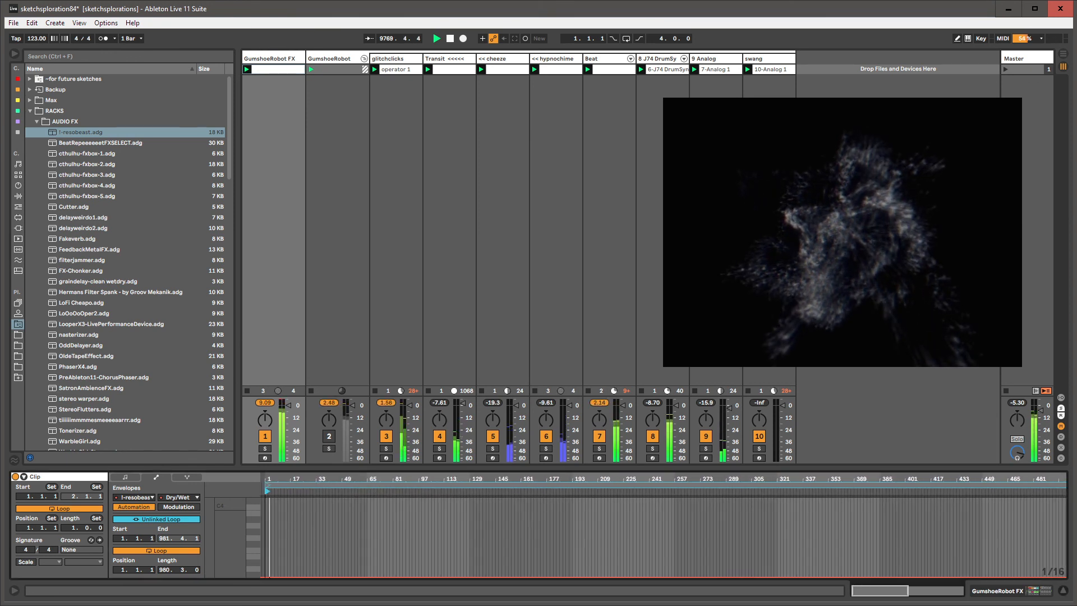
{"action": "left_click", "coordinate": [451, 39]}
{"action": "left_click", "coordinate": [439, 38]}
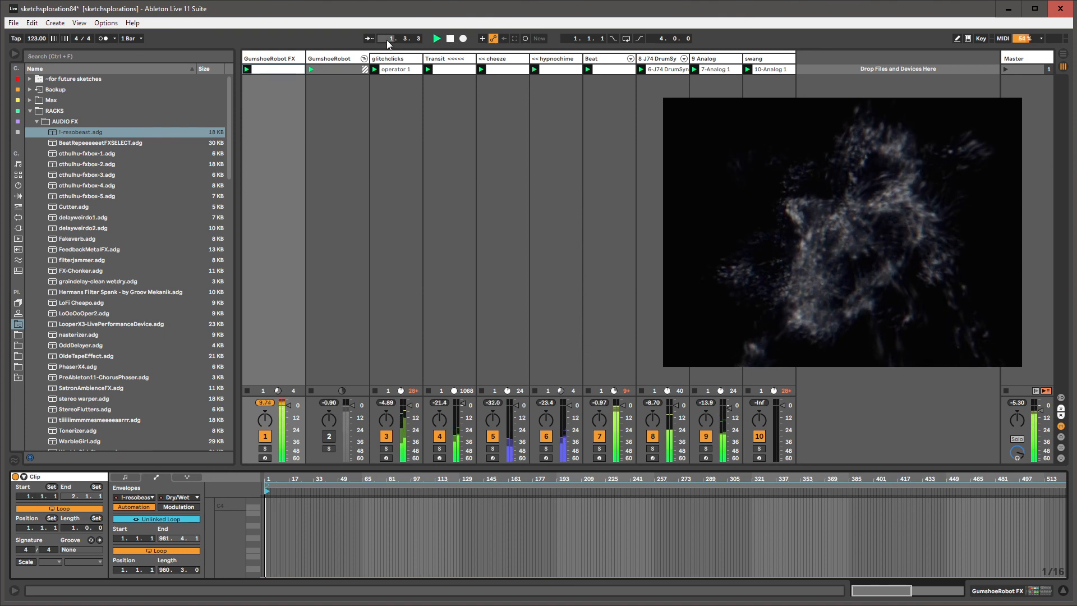
{"action": "left_click", "coordinate": [448, 39]}
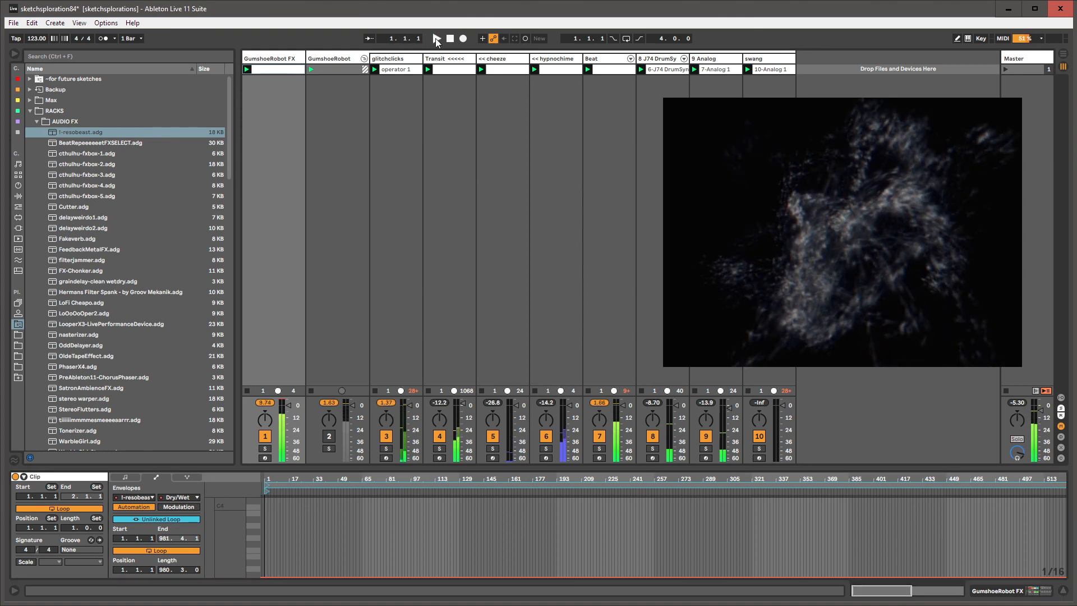
{"action": "left_click", "coordinate": [435, 38]}
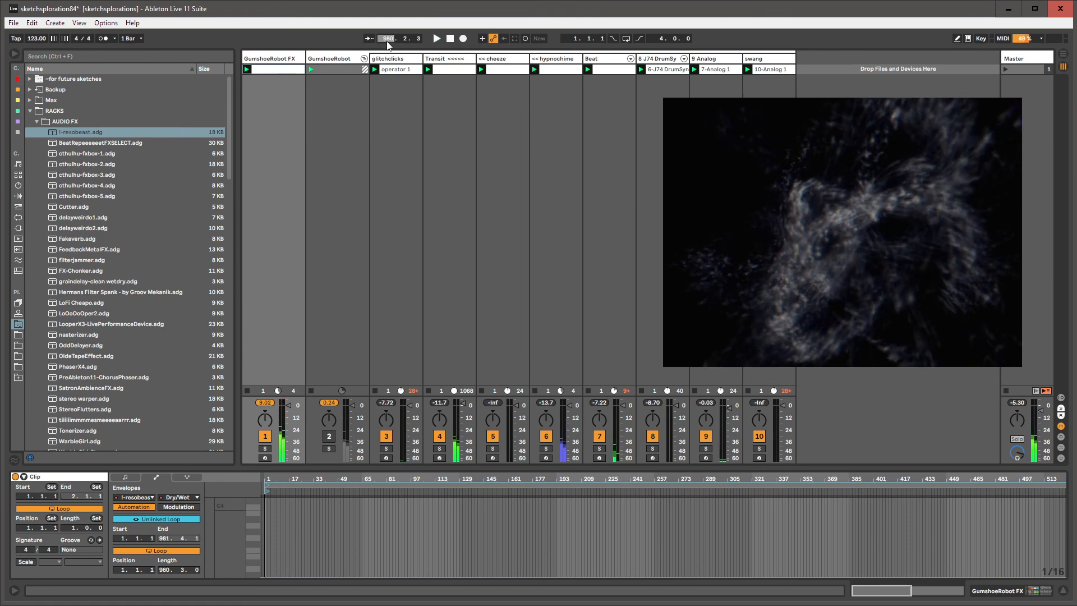
Set the song position to bar 980 while stopped and play from there, viewing the whole Dry/Wet envelope.
{"action": "key", "text": "Return"}
{"action": "left_click_drag", "start_coordinate": [396, 480], "coordinate": [395, 474]}
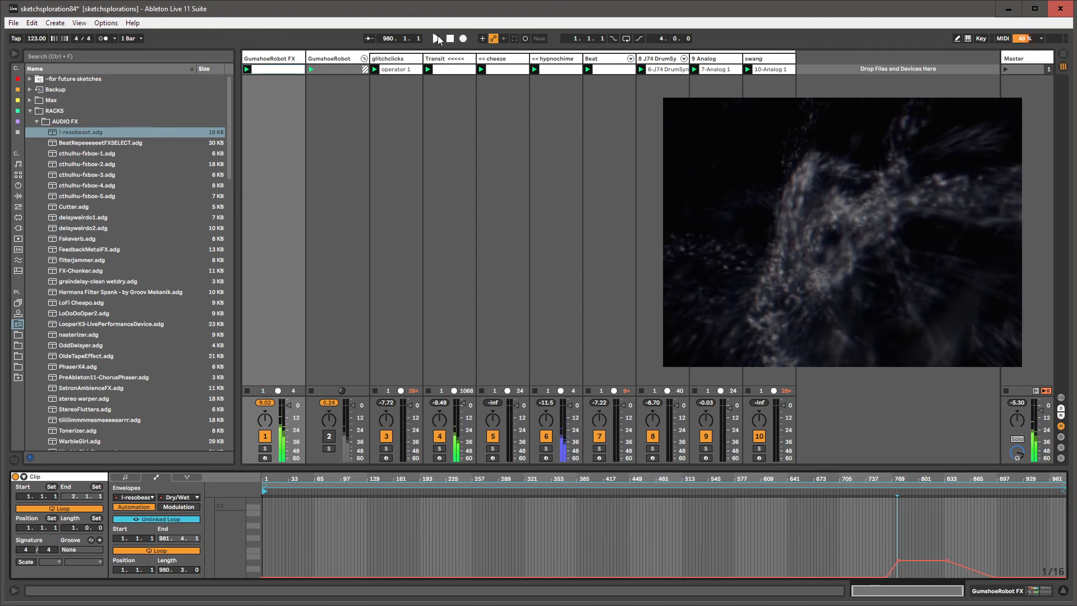
{"action": "left_click", "coordinate": [438, 37]}
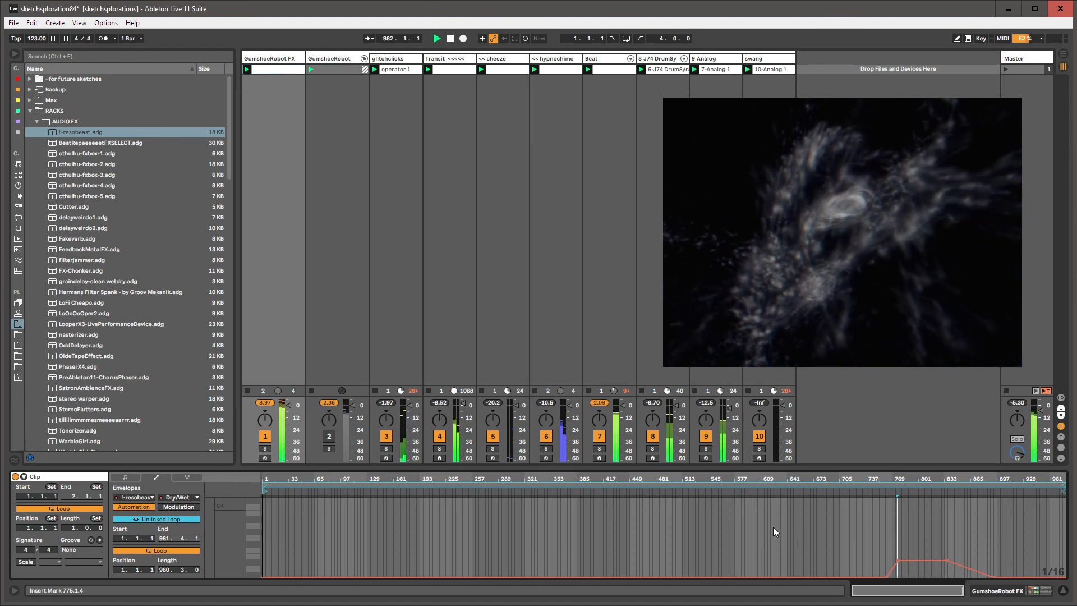
Stop playback after a brief restart and set the song position to bar 960.
{"action": "left_click", "coordinate": [450, 39]}
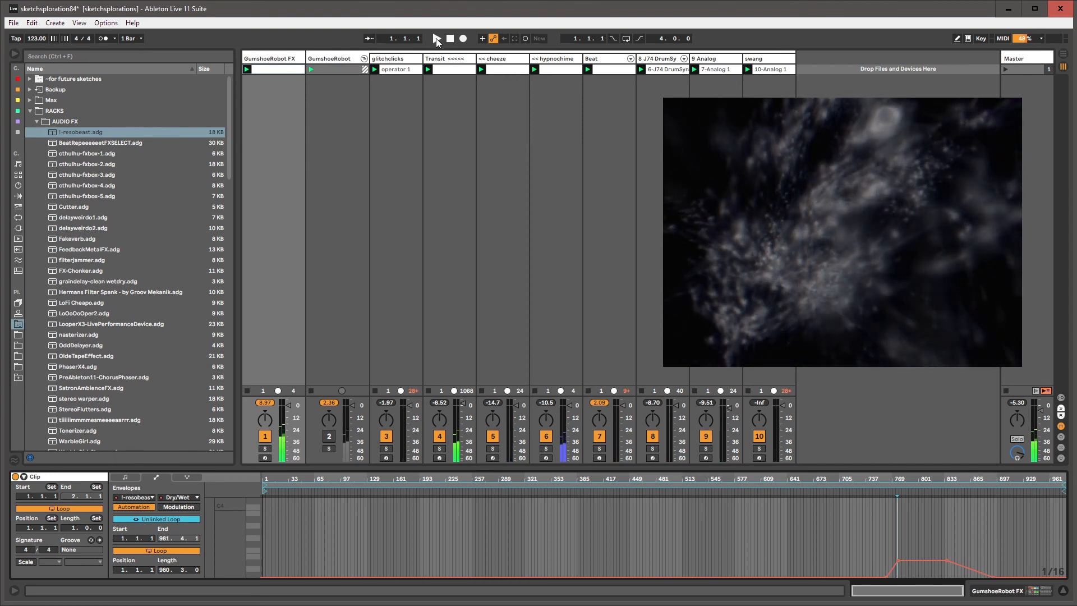
{"action": "left_click", "coordinate": [436, 39]}
{"action": "key", "text": "space"}
{"action": "left_click", "coordinate": [390, 39]}
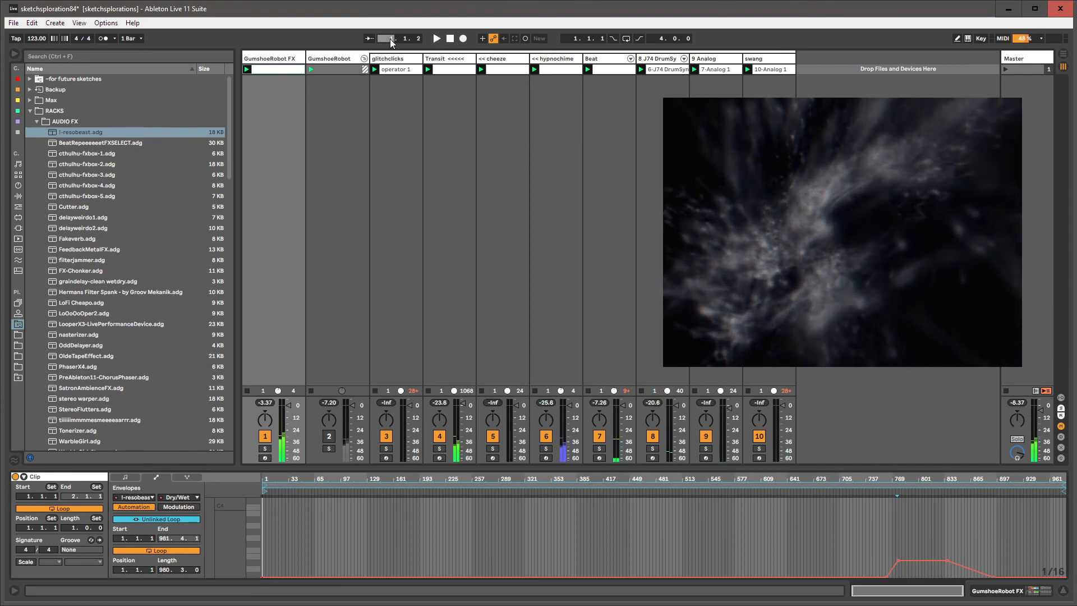
{"action": "type", "text": "9"}
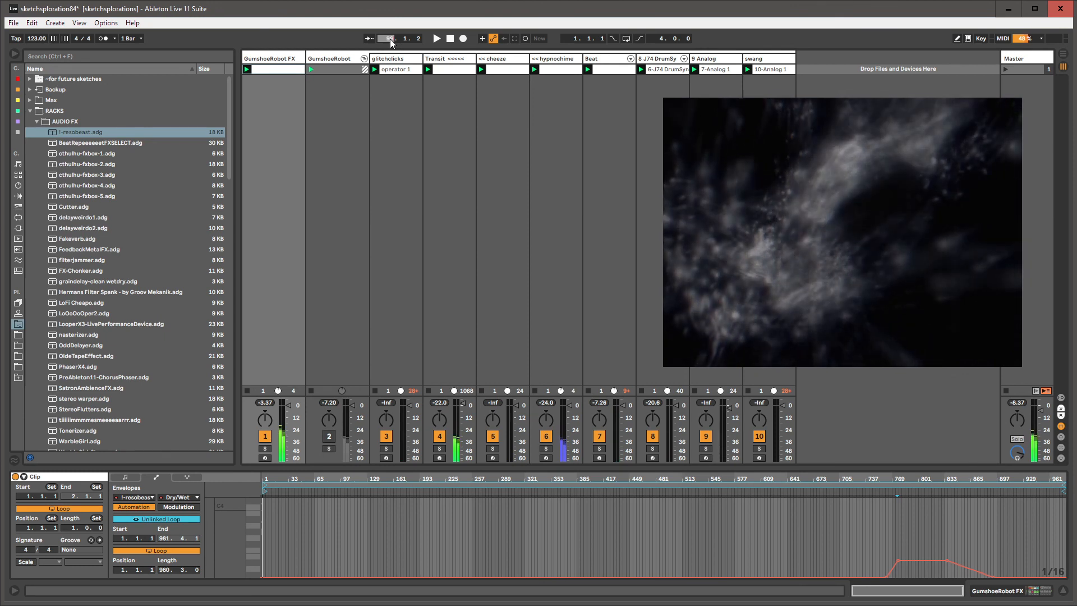
{"action": "type", "text": "60"}
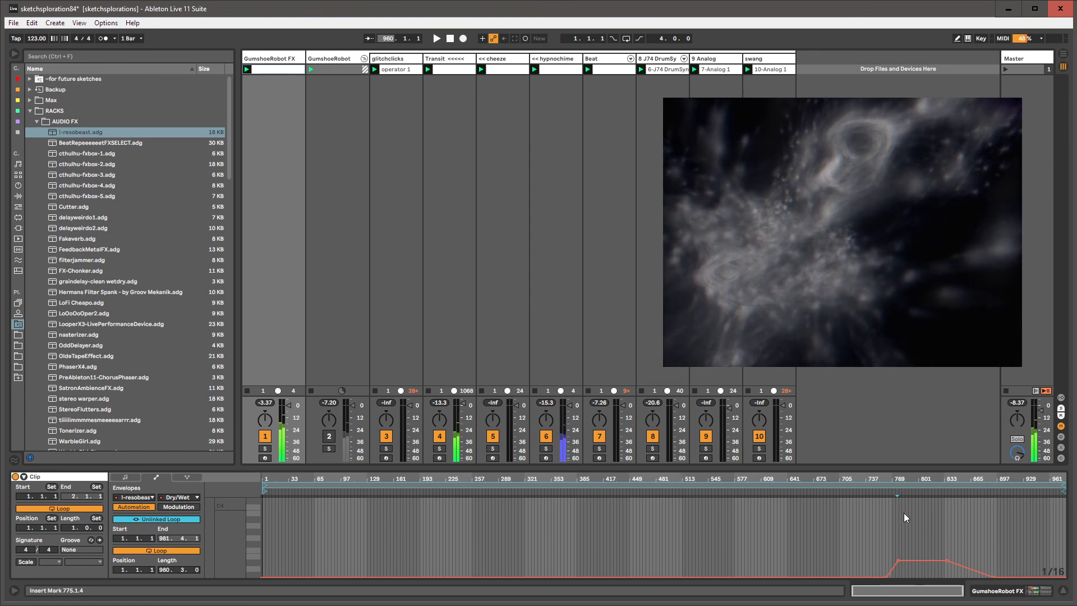
Play briefly from bar 960, return to the start of the song and play a few beats from there.
{"action": "left_click", "coordinate": [413, 38]}
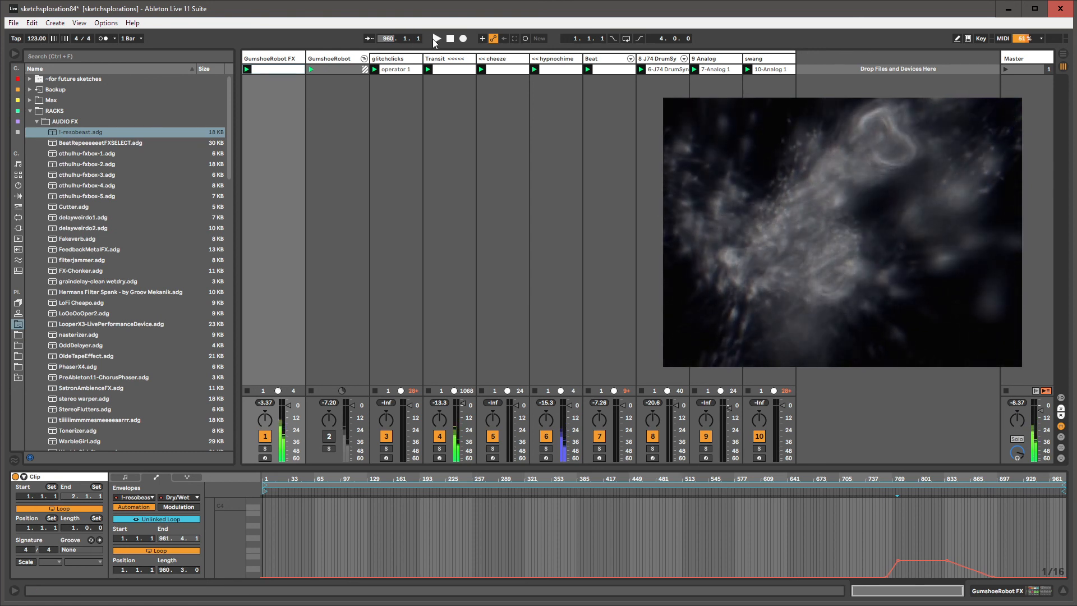
{"action": "left_click", "coordinate": [436, 39]}
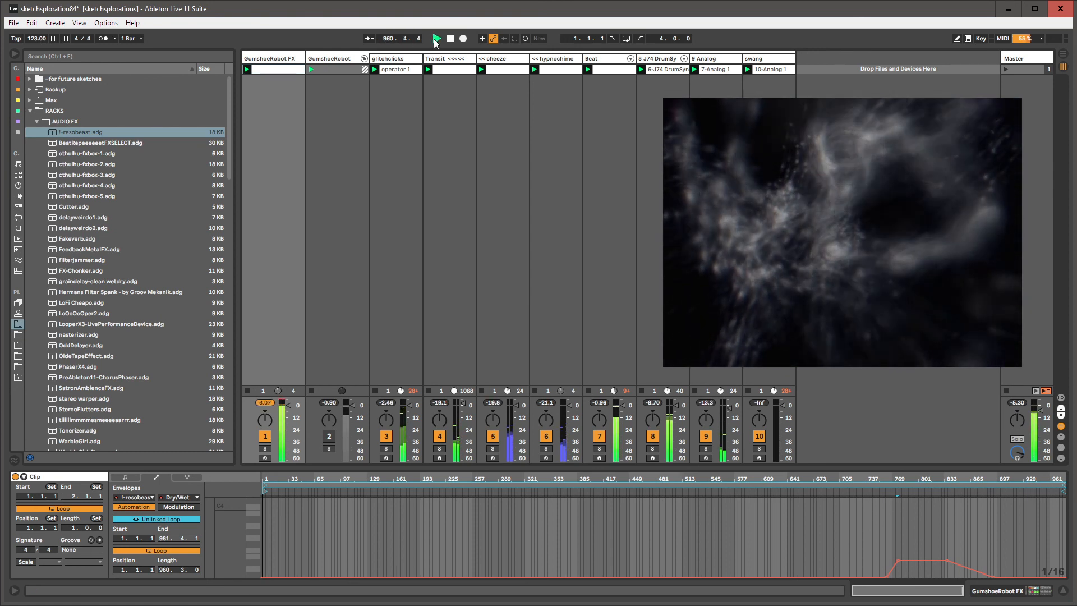
{"action": "double_click", "coordinate": [450, 39]}
{"action": "left_click", "coordinate": [388, 40]}
{"action": "key", "text": "space"}
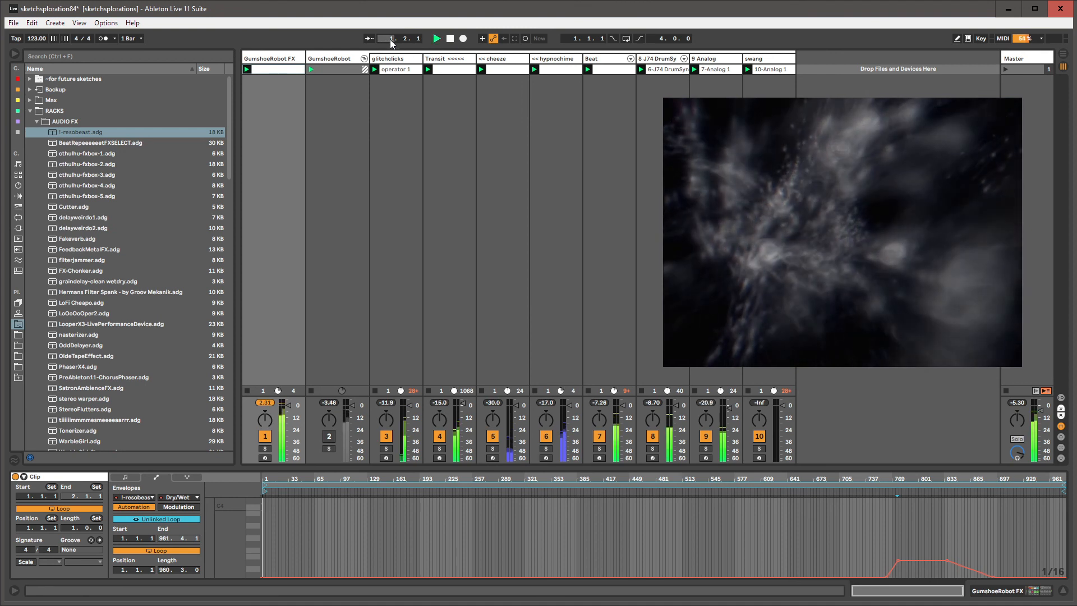
{"action": "key", "text": "space"}
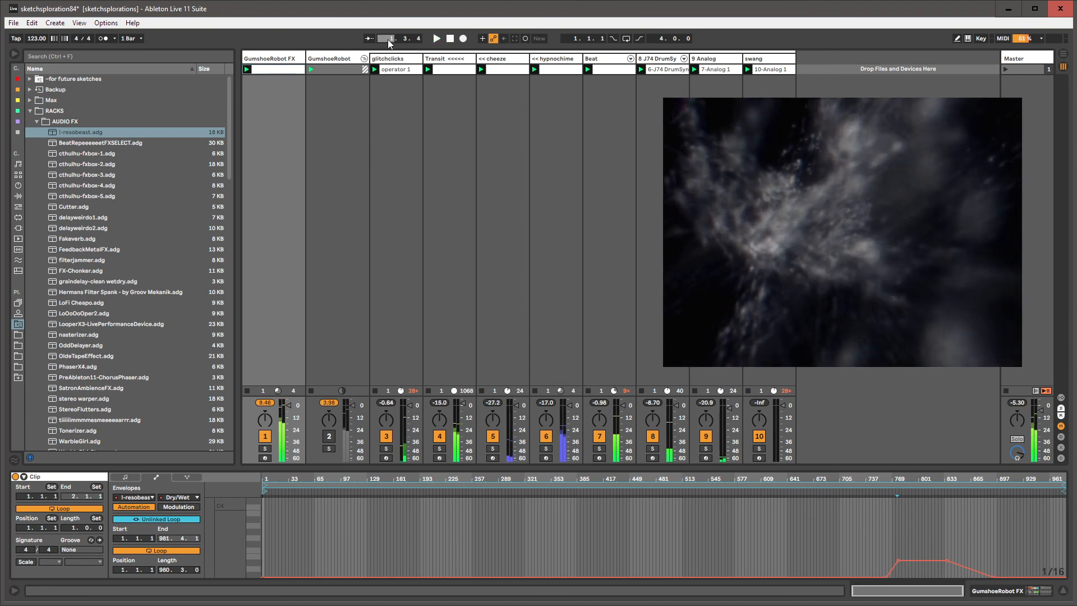
Set the song position to bar 960, start playback, and jump to bar 960 again while it is running.
{"action": "type", "text": "960"}
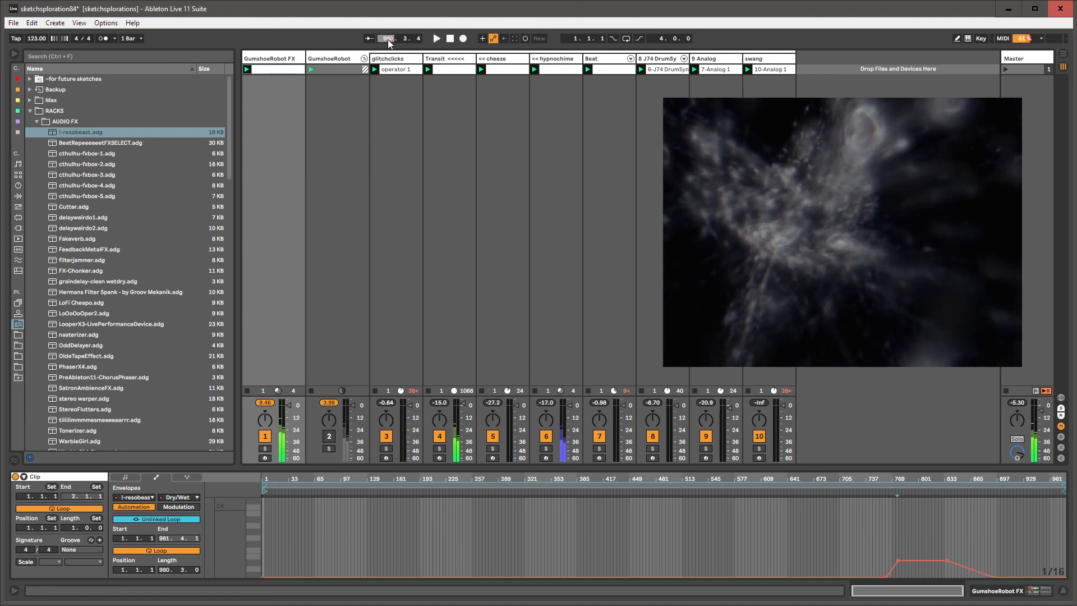
{"action": "key", "text": "Return"}
{"action": "key", "text": "space"}
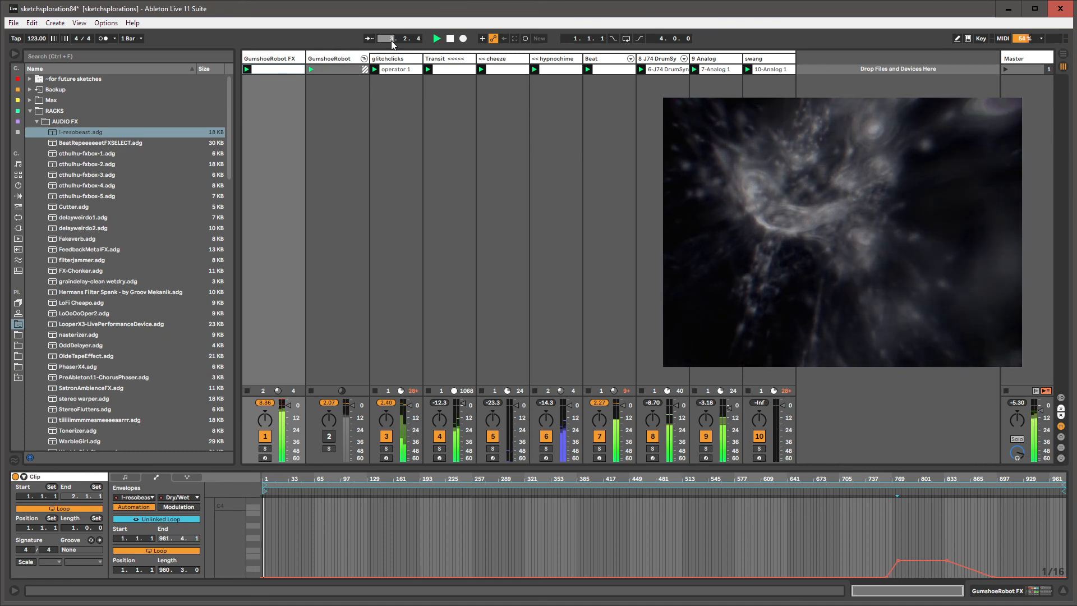
{"action": "type", "text": "960"}
{"action": "key", "text": "Return"}
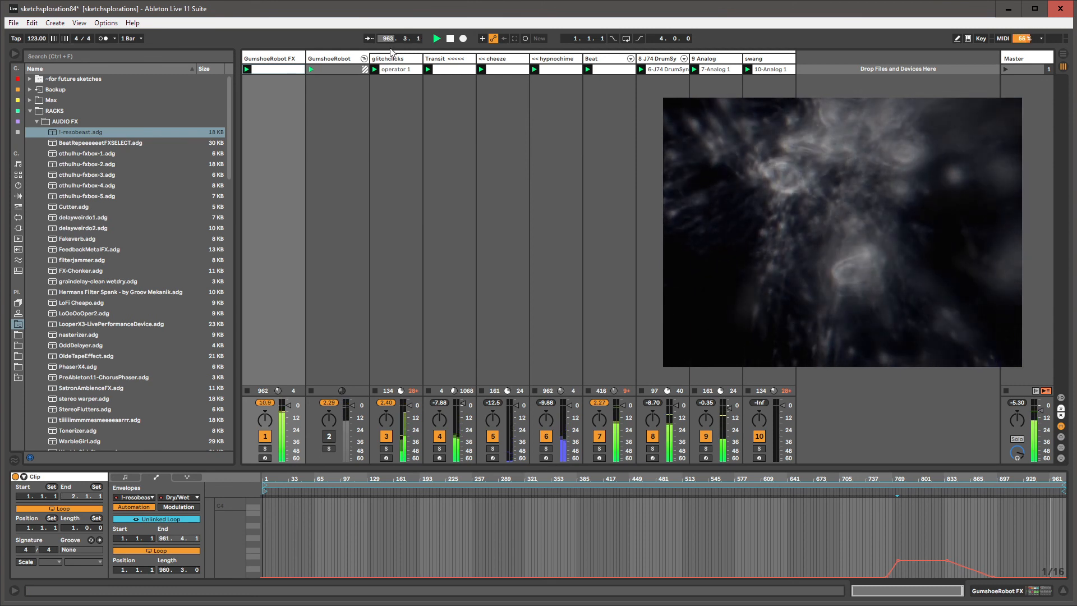
Stop and restart playback, then set the song position to bar 920 while stopped and play again.
{"action": "left_click", "coordinate": [438, 39]}
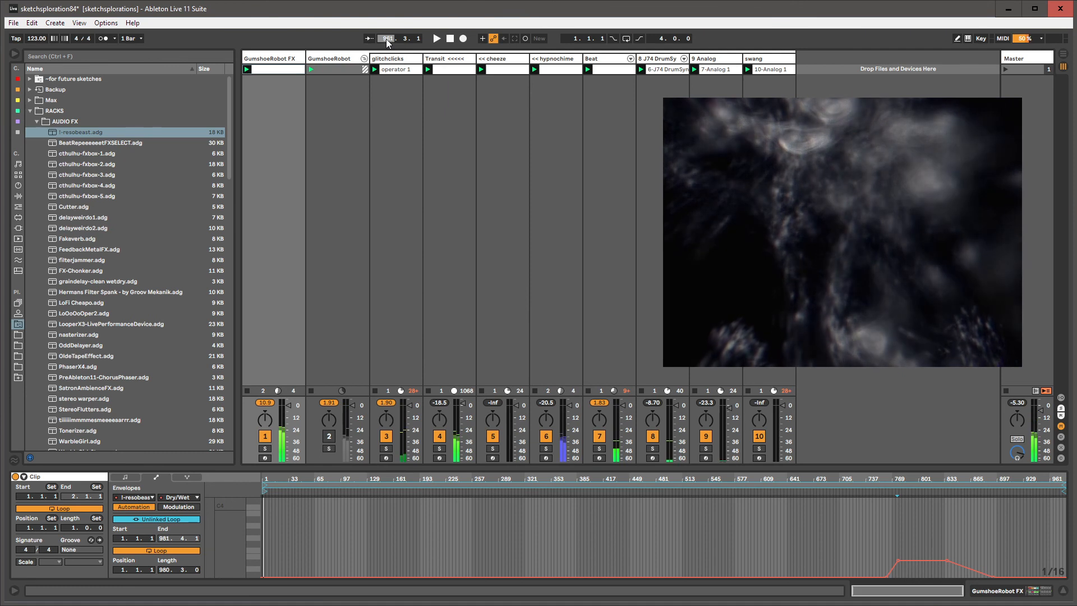
{"action": "left_click", "coordinate": [437, 38]}
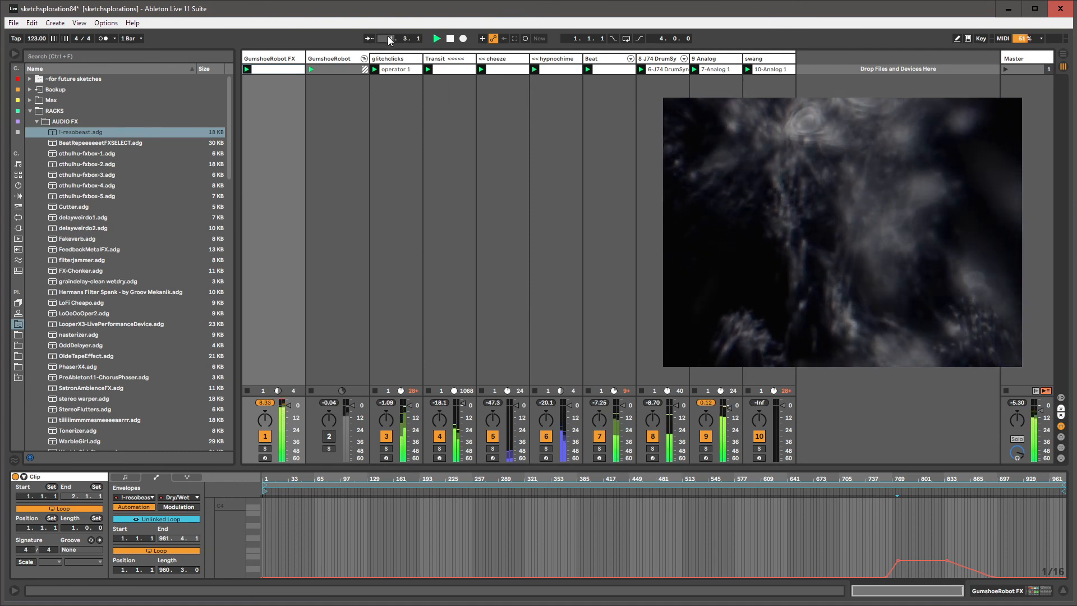
{"action": "key", "text": "space"}
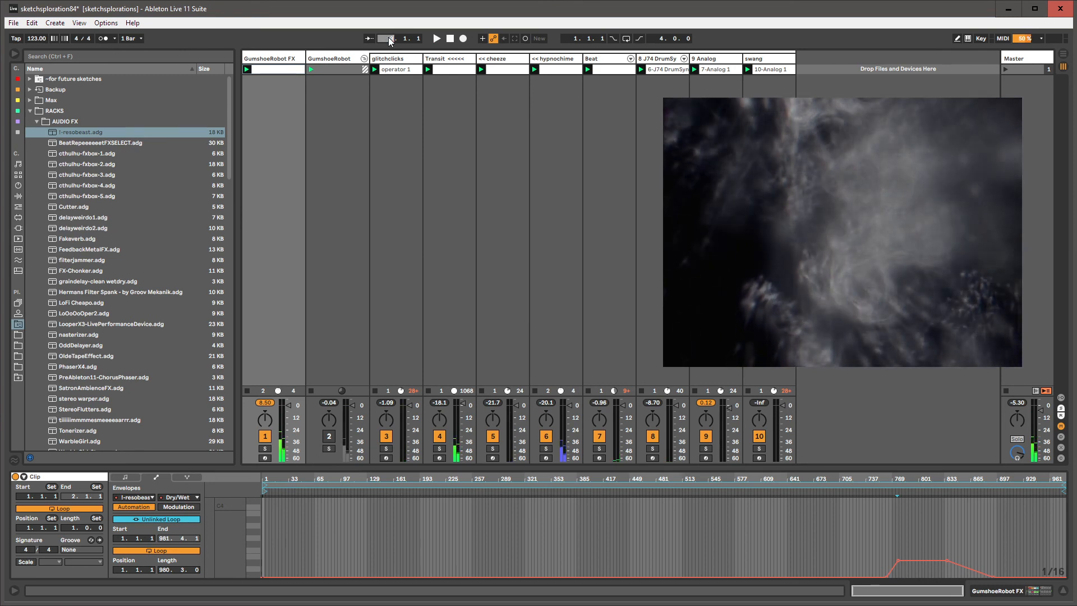
{"action": "type", "text": "920"}
{"action": "key", "text": "Return"}
{"action": "key", "text": "space"}
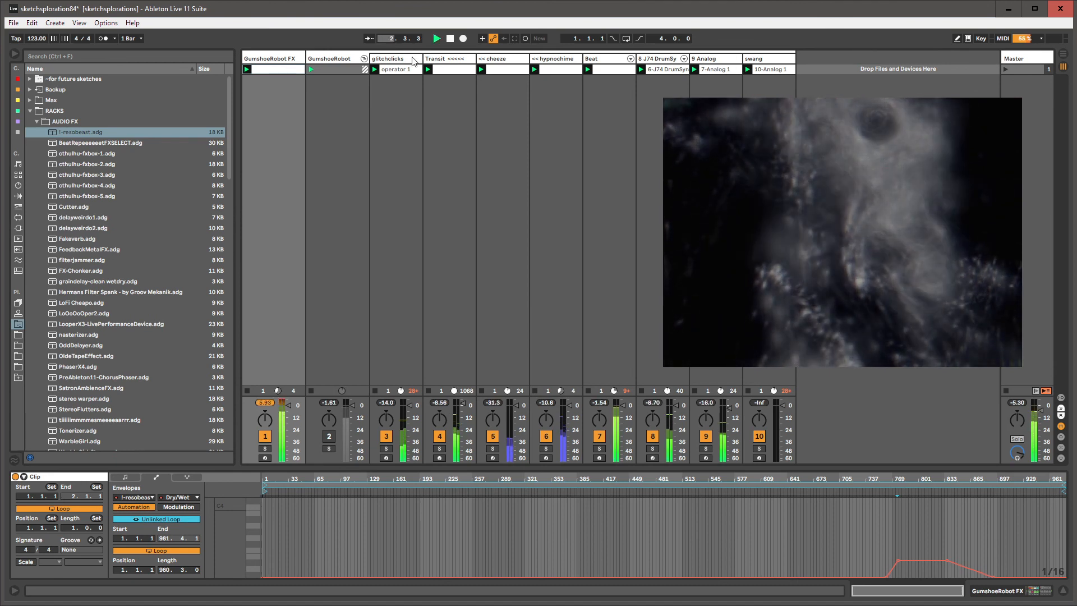
{"action": "left_click", "coordinate": [437, 38]}
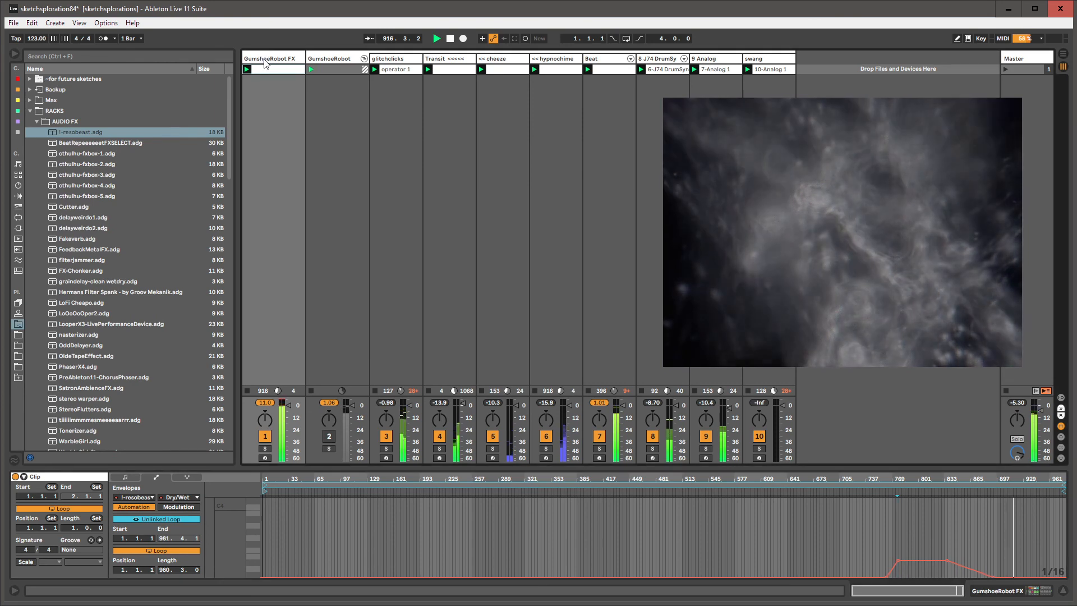
Show the GumshoeRobot FX track's devices and add the StereoFlutters rack after !-resobeast.
{"action": "double_click", "coordinate": [263, 59]}
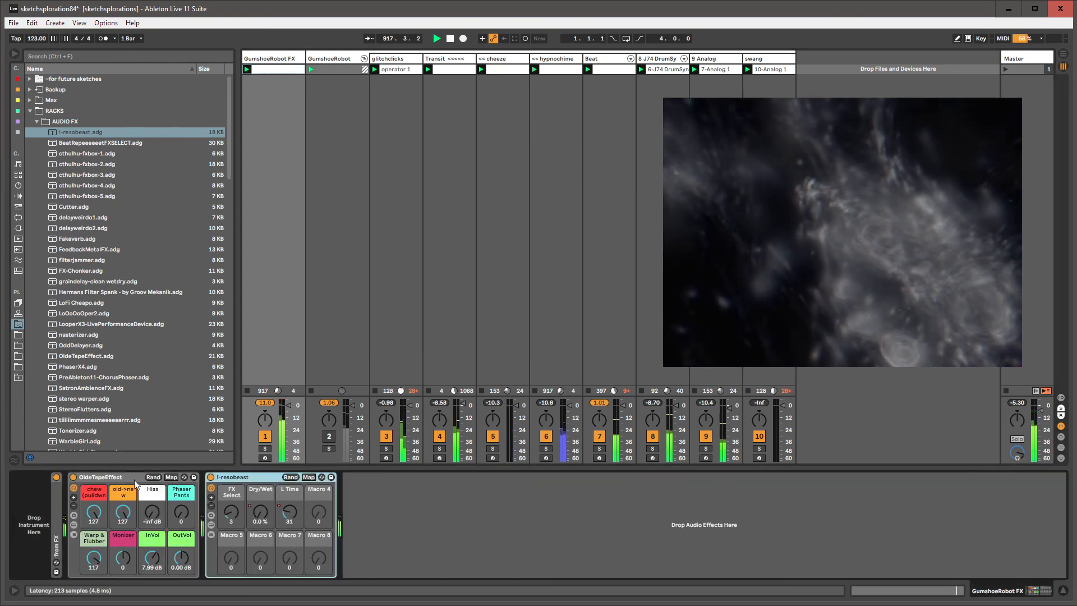
{"action": "left_click", "coordinate": [134, 480]}
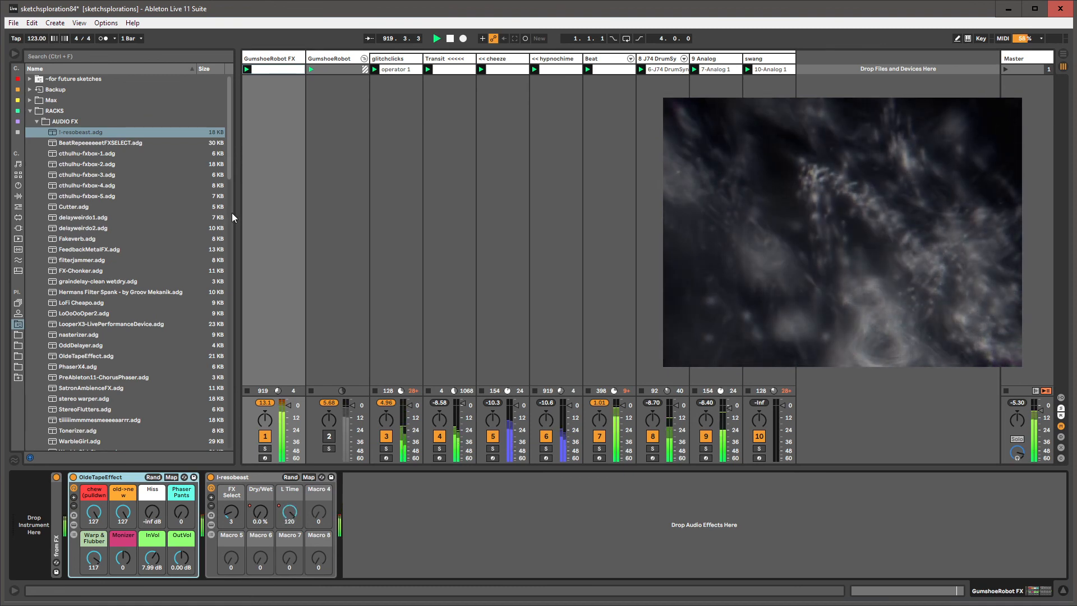
{"action": "left_click_drag", "start_coordinate": [230, 140], "coordinate": [234, 100]}
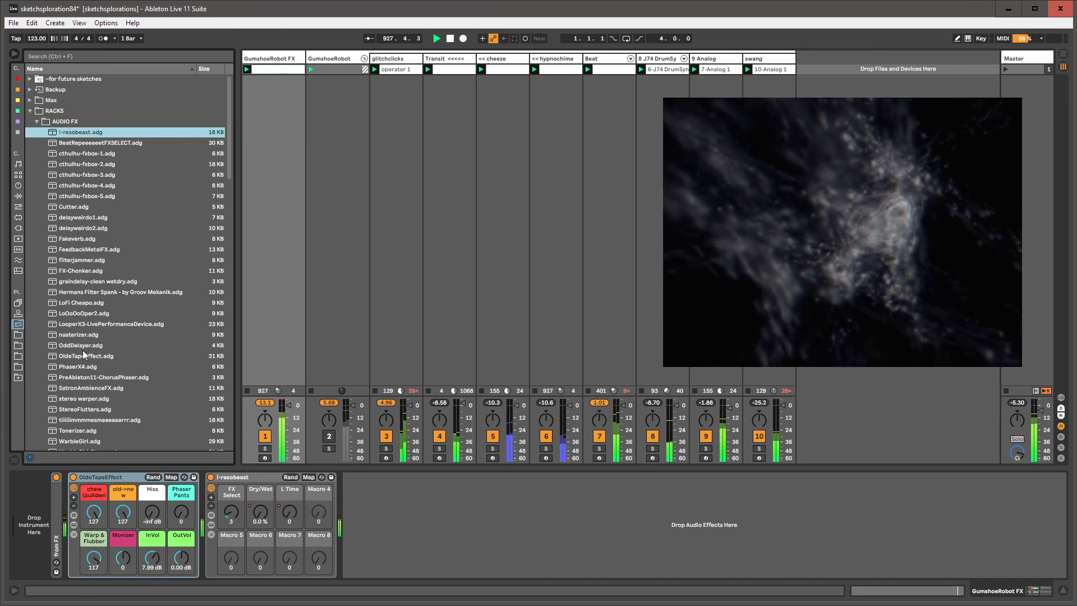
{"action": "scroll", "coordinate": [82, 350], "scroll_direction": "down", "scroll_amount": 1}
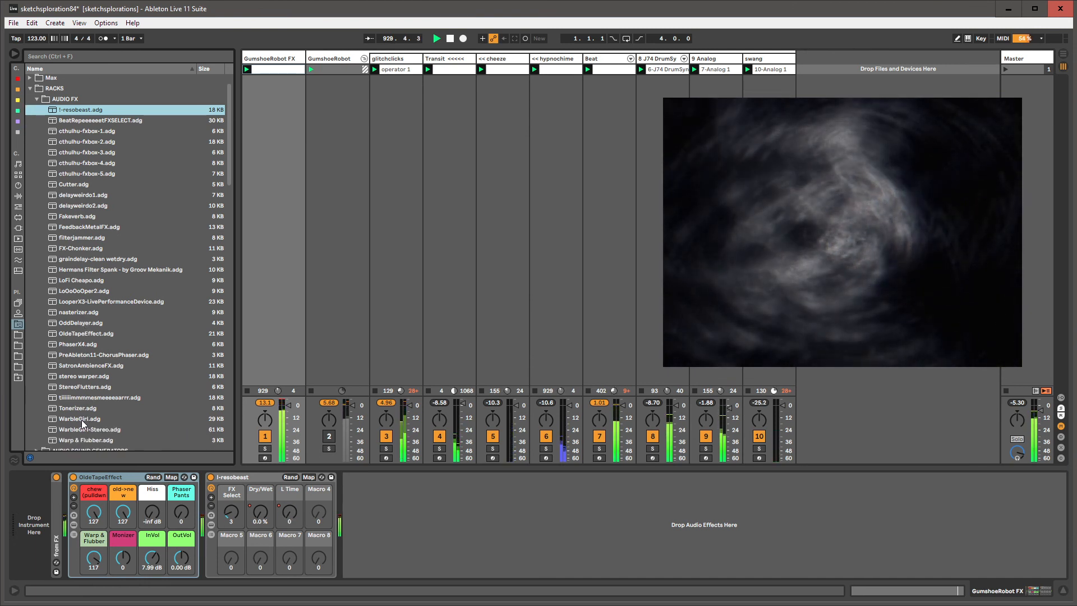
{"action": "scroll", "coordinate": [82, 416], "scroll_direction": "down", "scroll_amount": 1}
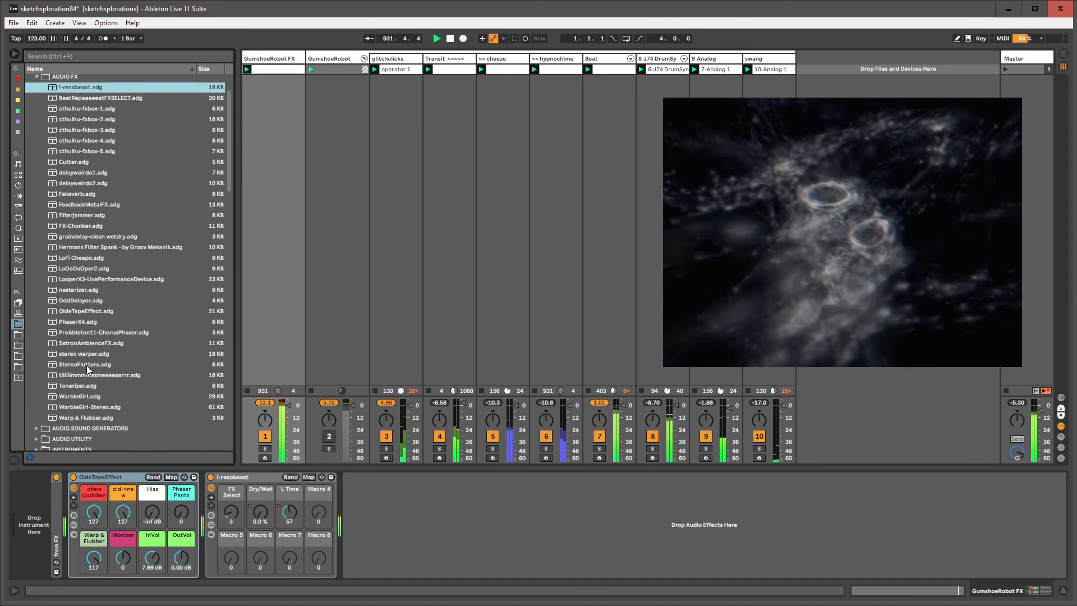
{"action": "left_click_drag", "start_coordinate": [86, 365], "coordinate": [337, 505]}
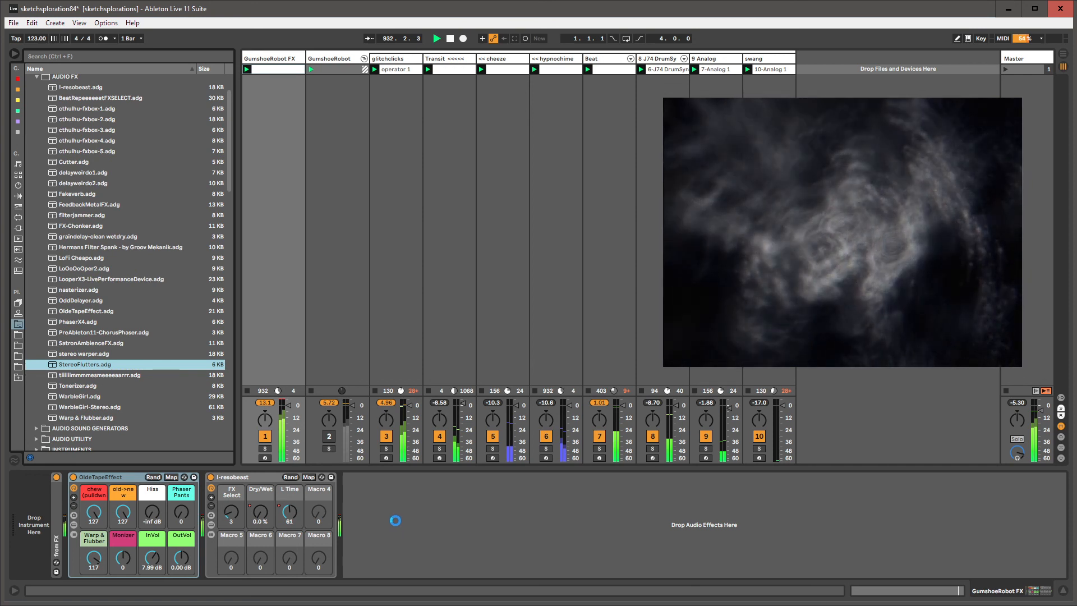
Inspect the chain inside the StereoFlutters rack and switch the rack off.
{"action": "left_click", "coordinate": [349, 535]}
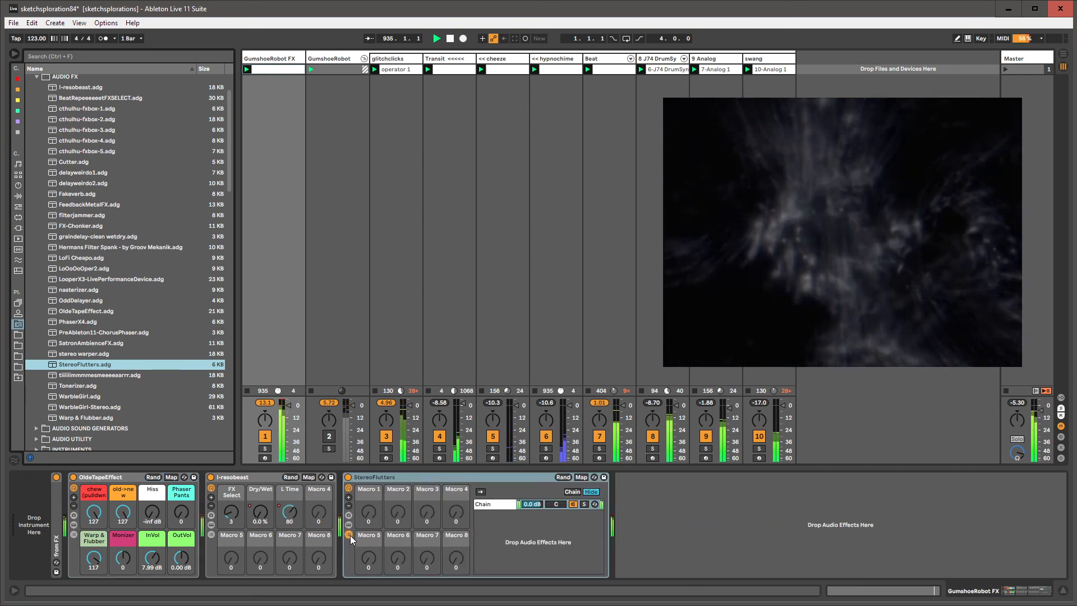
{"action": "double_click", "coordinate": [495, 505]}
{"action": "double_click", "coordinate": [494, 505]}
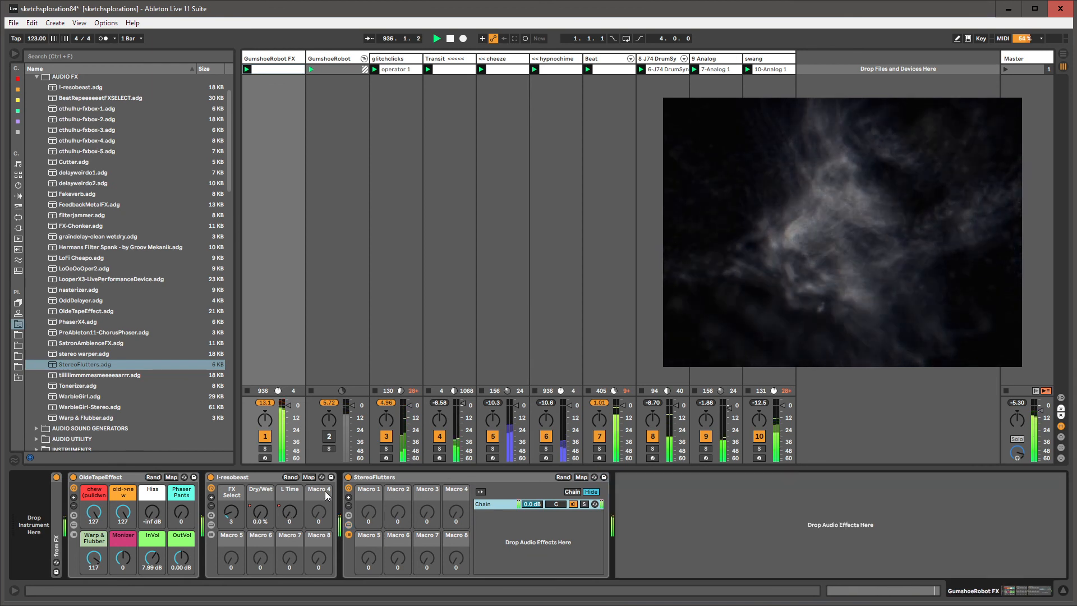
{"action": "left_click", "coordinate": [349, 478]}
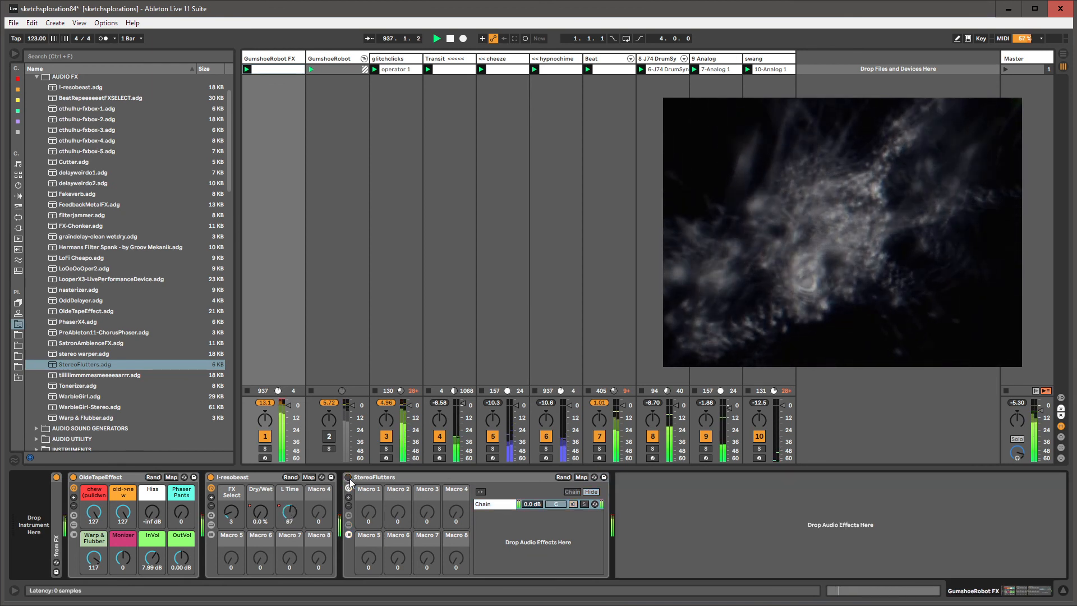
Show the clip envelope for StereoFlutters' Device On and draw an on section from beat 1.4 to the end of the bar.
{"action": "right_click", "coordinate": [349, 479]}
{"action": "left_click", "coordinate": [357, 484]}
{"action": "key", "text": "b"}
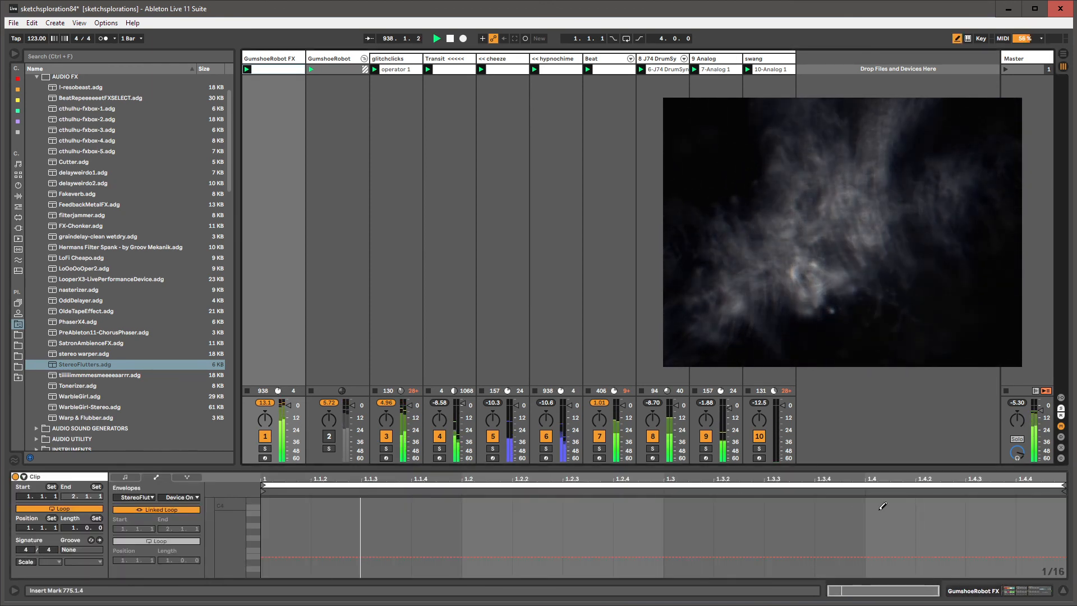
{"action": "left_click", "coordinate": [882, 506]}
{"action": "key", "text": "b"}
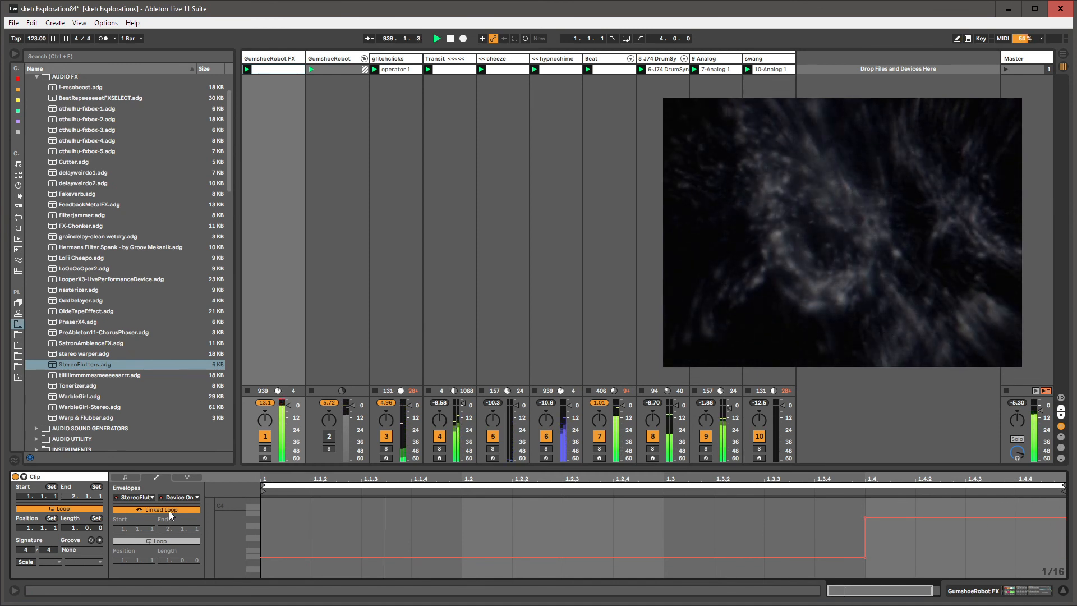
Unlink the Device On envelope, set its loop length to 6 bars and draw a two-beat on section starting at bar 6.
{"action": "left_click", "coordinate": [170, 510]}
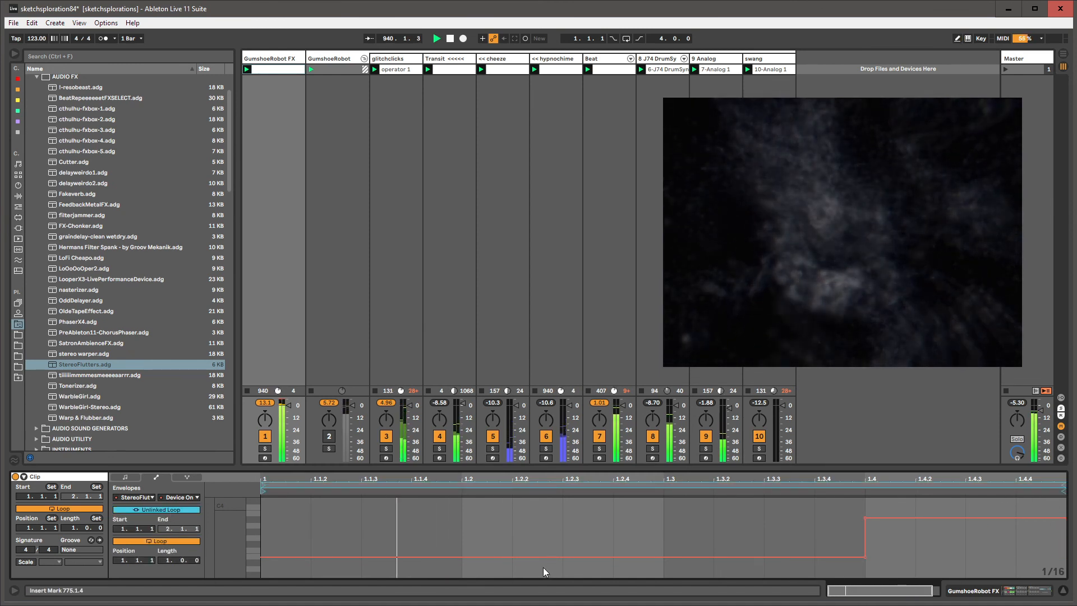
{"action": "left_click_drag", "start_coordinate": [168, 560], "coordinate": [167, 527]}
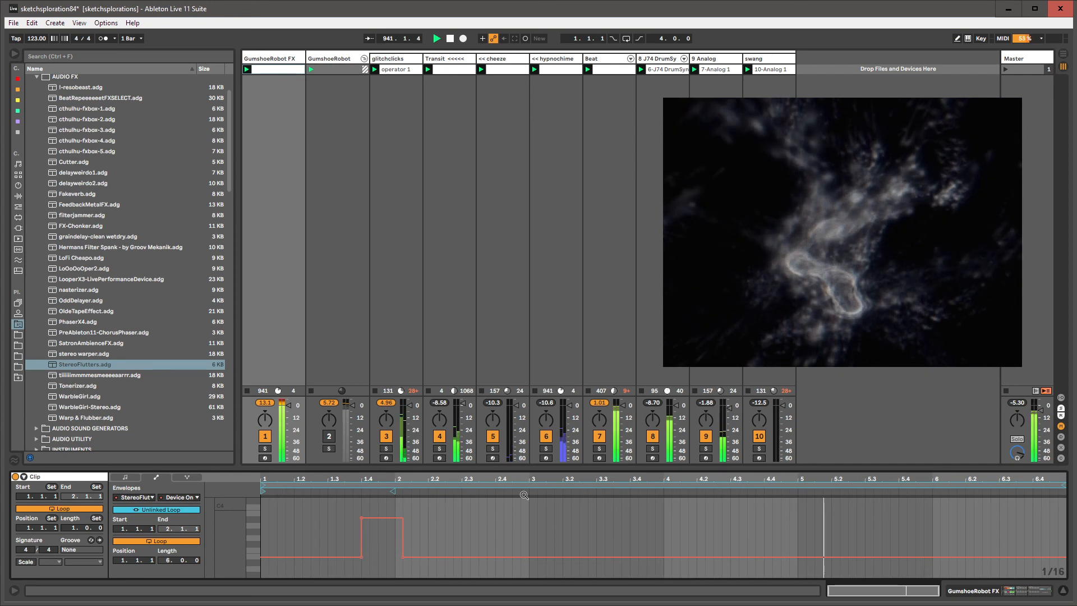
{"action": "key", "text": "b"}
{"action": "left_click_drag", "start_coordinate": [940, 517], "coordinate": [1065, 504]}
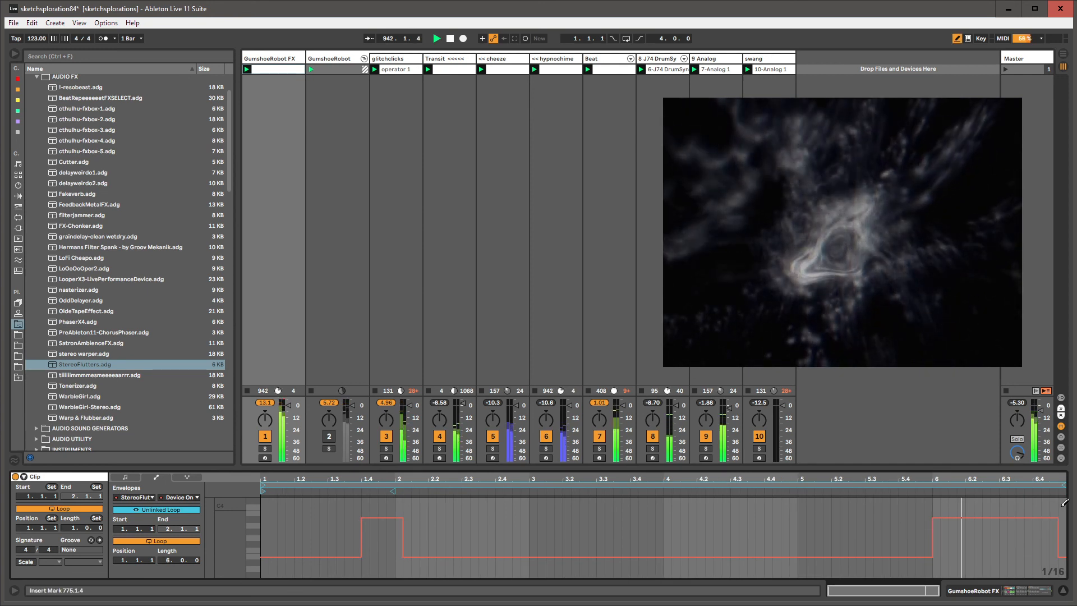
{"action": "left_click_drag", "start_coordinate": [1003, 555], "coordinate": [1064, 555]}
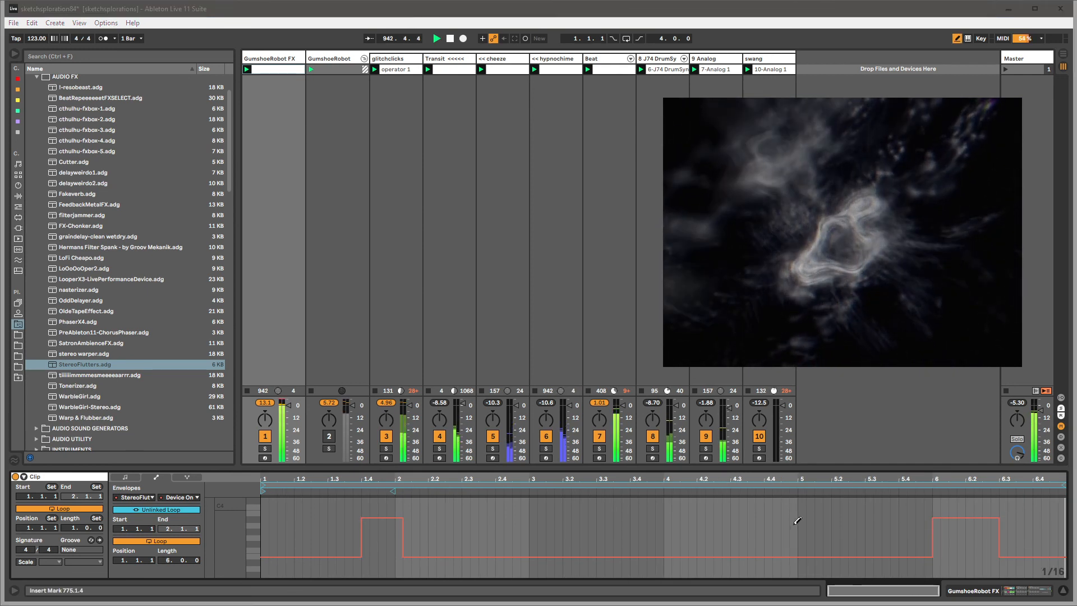
{"action": "left_click", "coordinate": [607, 489]}
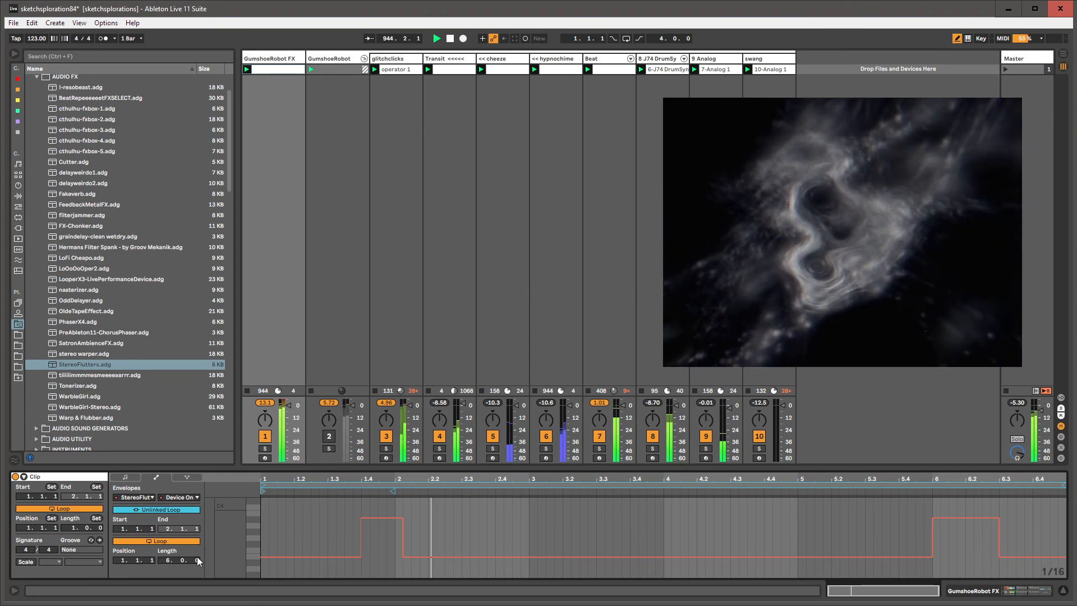
Extend the Device On envelope's loop length to 15.3.0 and draw an on section of about three beats from bar 11.
{"action": "left_click_drag", "start_coordinate": [197, 557], "coordinate": [197, 507]}
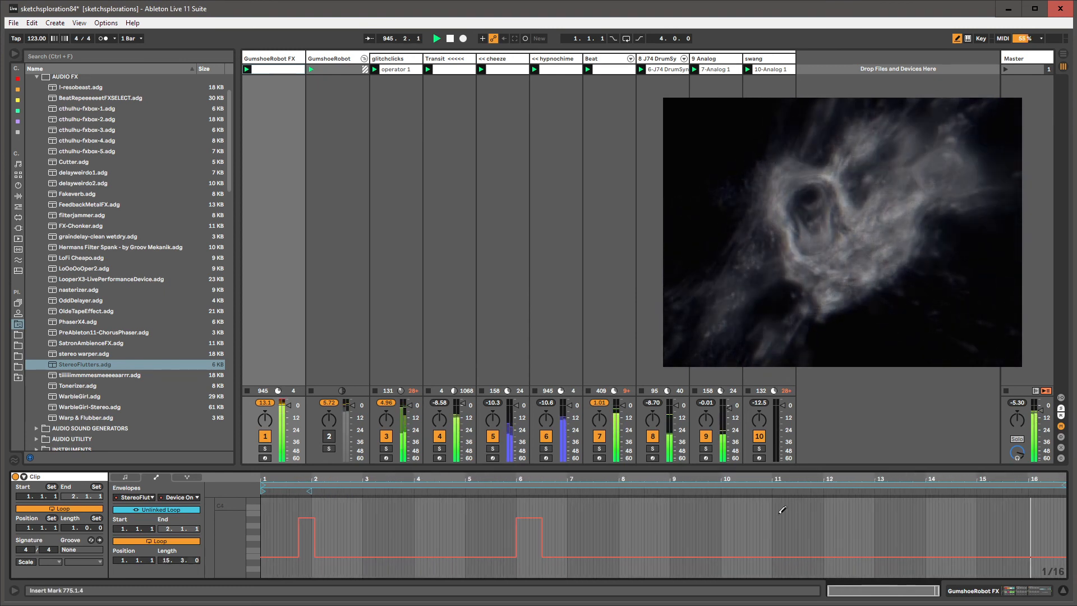
{"action": "mouse_move", "coordinate": [774, 517]}
{"action": "left_mouse_down"}
{"action": "mouse_move", "coordinate": [825, 519]}
{"action": "mouse_move", "coordinate": [832, 553]}
{"action": "left_mouse_up"}
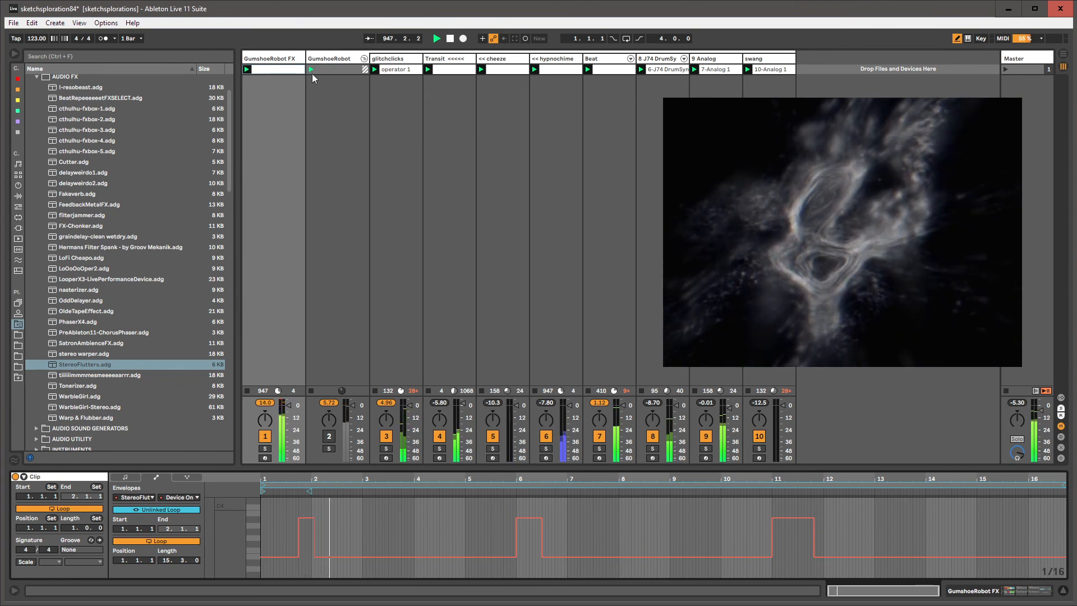
Select the GumshoeRobot track, save the Live Set and go back to the GumshoeRobot FX track.
{"action": "left_click", "coordinate": [329, 56]}
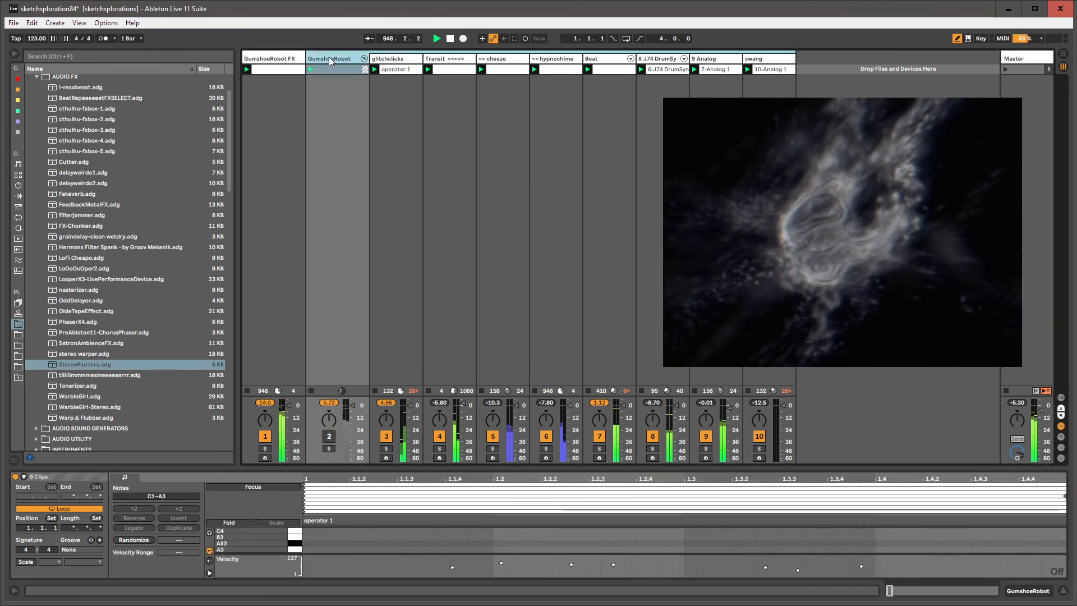
{"action": "key", "text": "ctrl+s"}
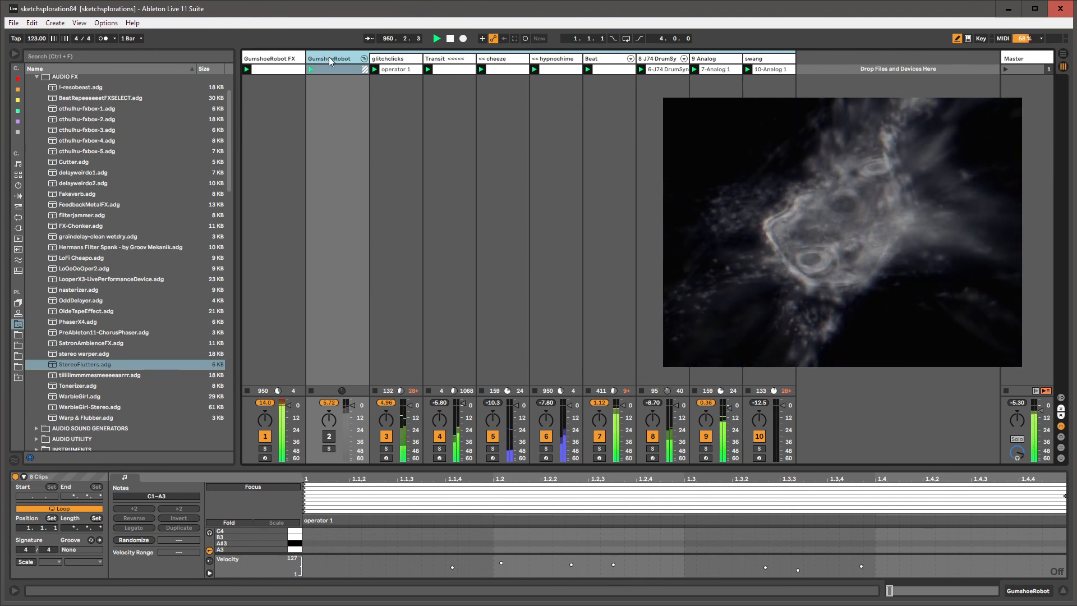
{"action": "key", "text": "Left"}
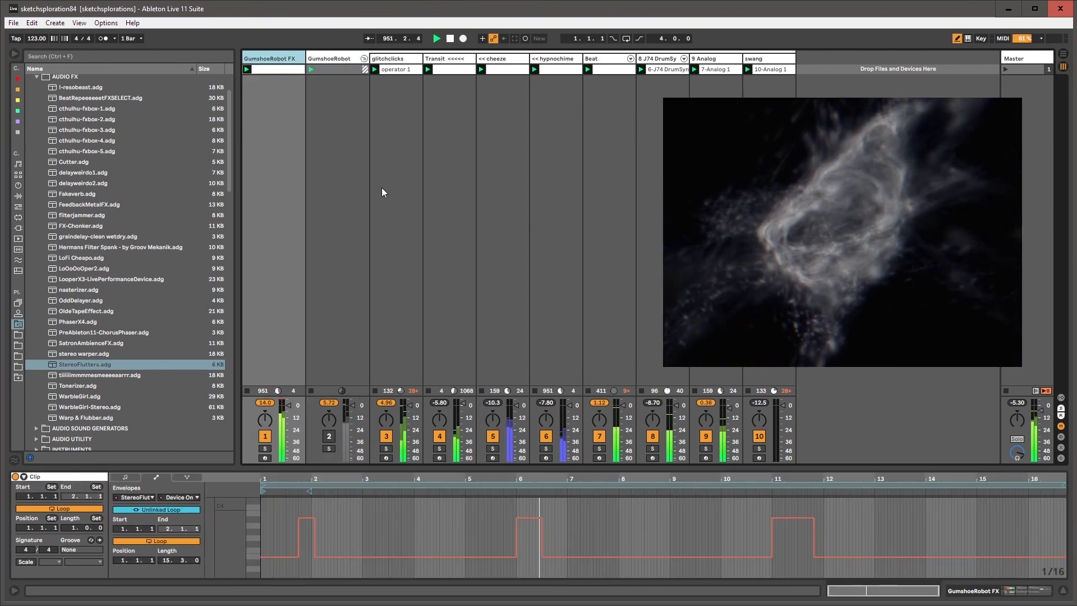
Shift the floating video window slightly away from the Master track and save the Live Set again.
{"action": "left_click_drag", "start_coordinate": [763, 234], "coordinate": [743, 234]}
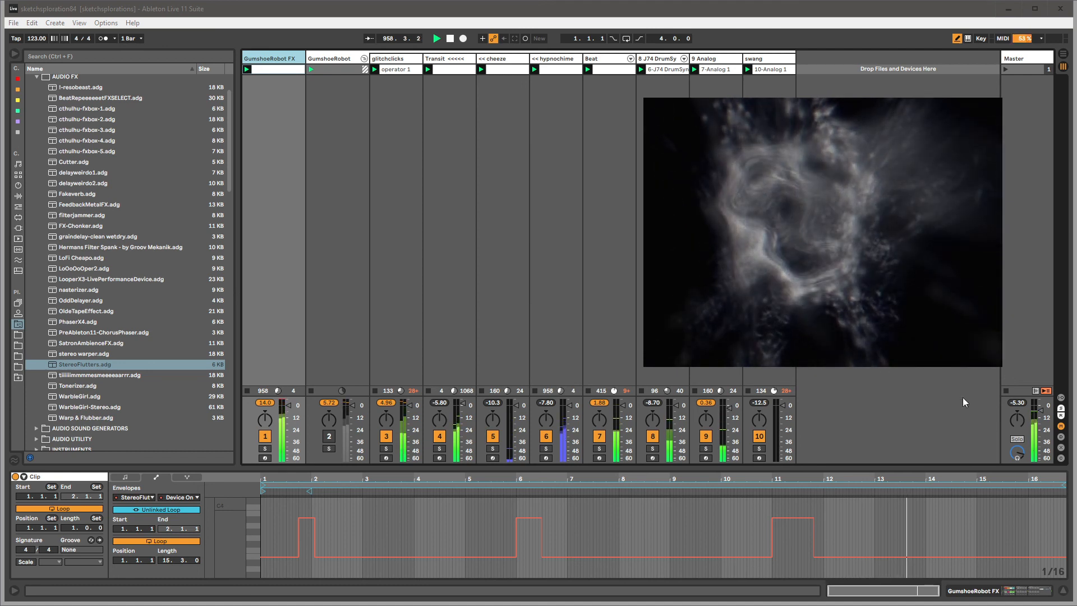
{"action": "left_click_drag", "start_coordinate": [856, 313], "coordinate": [837, 311]}
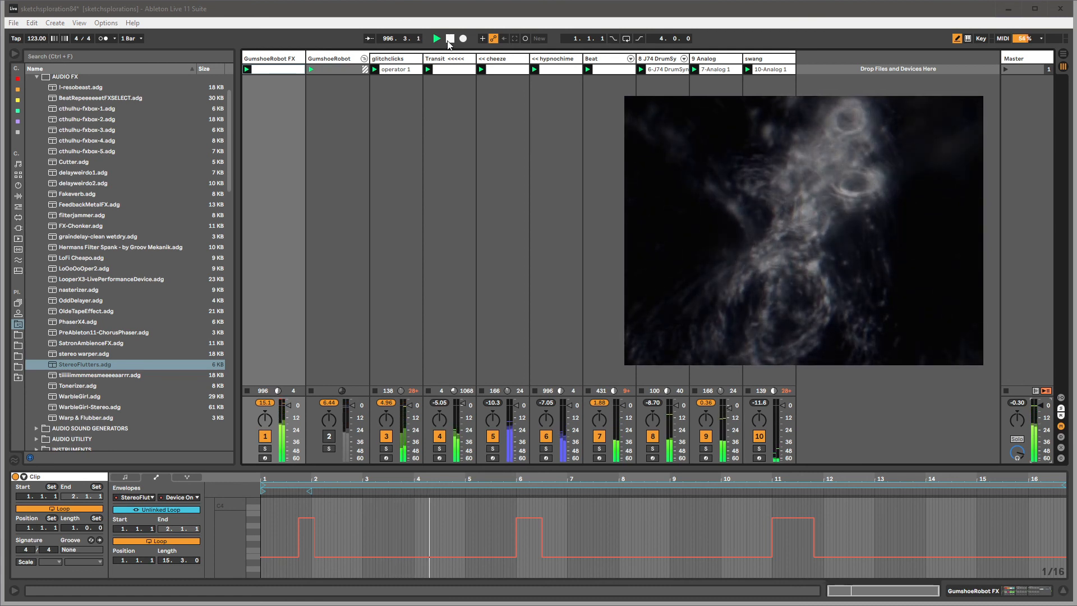
{"action": "left_click", "coordinate": [11, 23]}
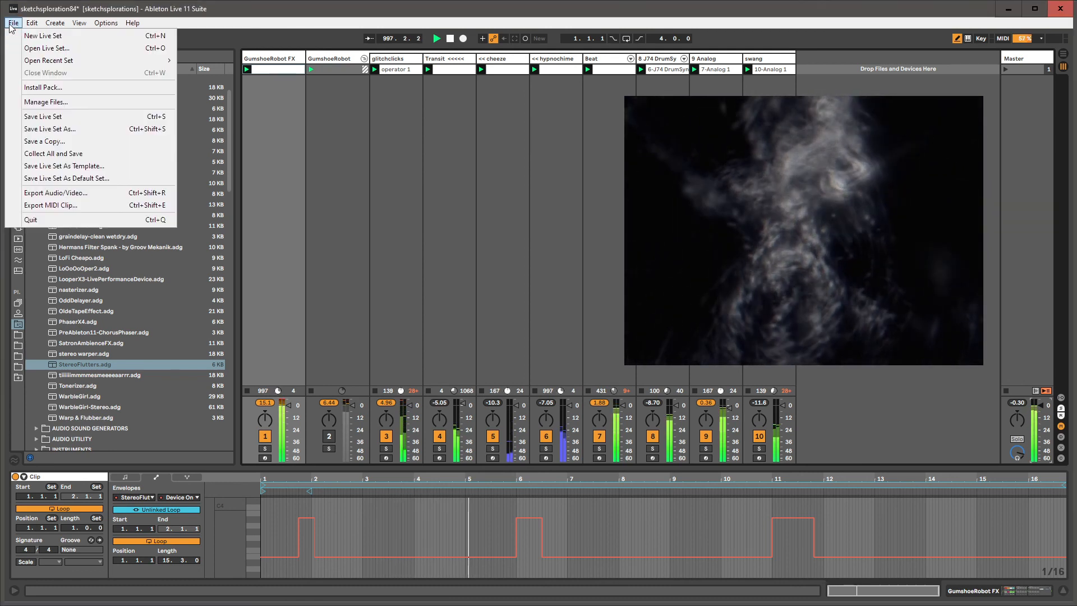
{"action": "left_click", "coordinate": [34, 116]}
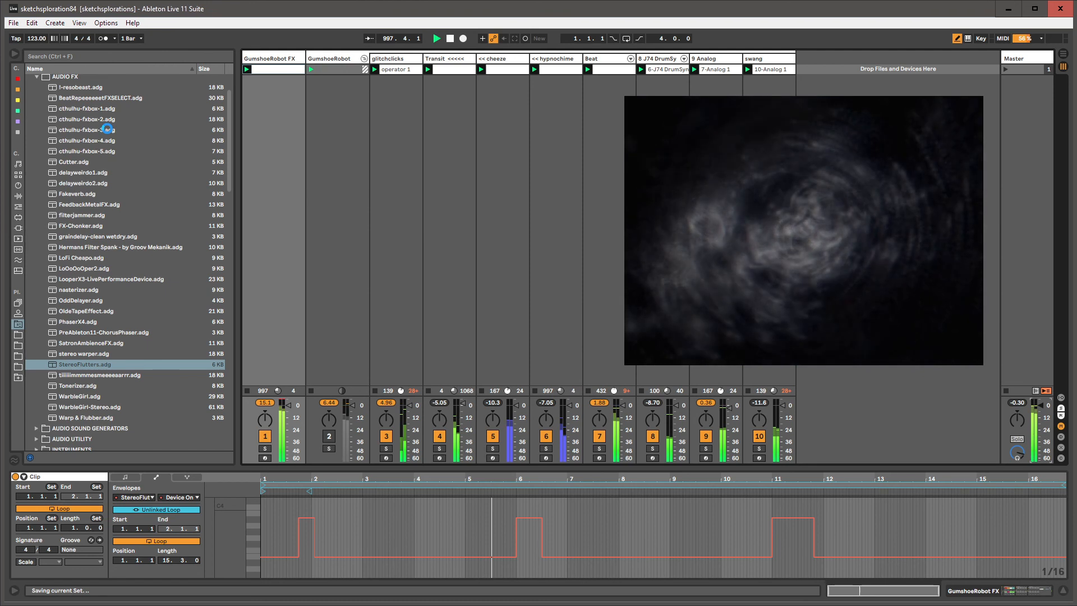